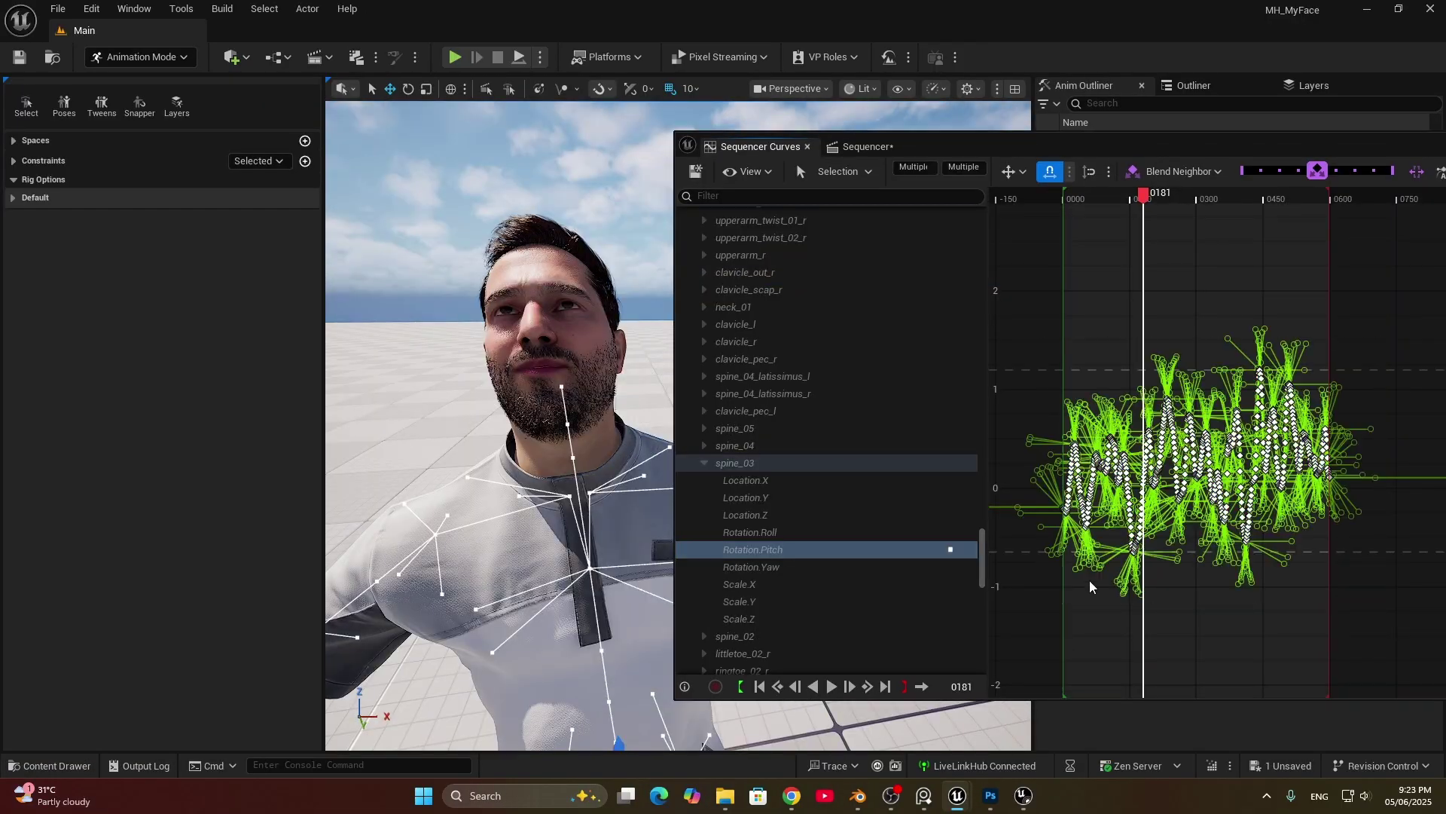
mouse_move(1160, 467)
drag(1160, 467, 1155, 249)
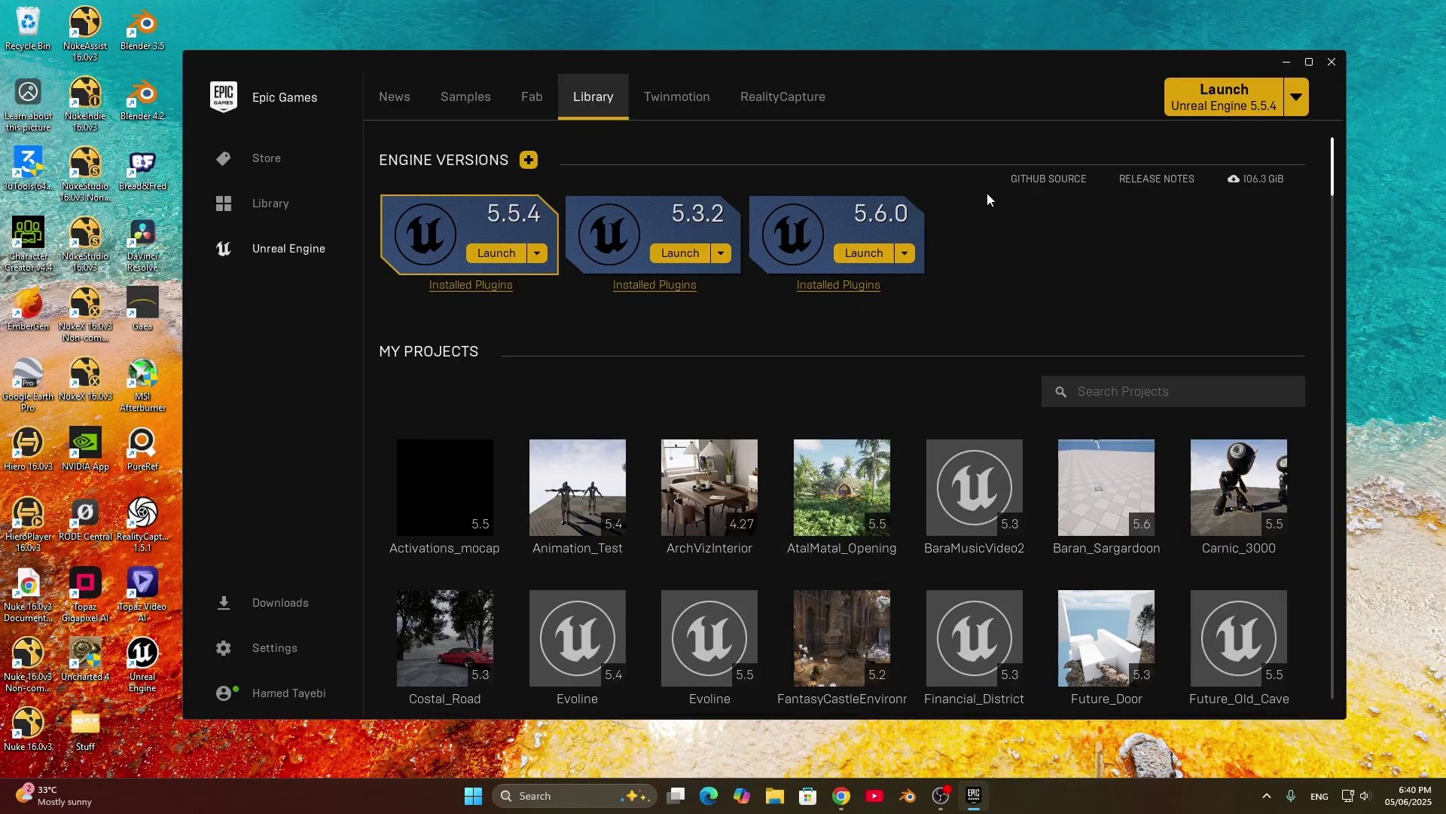
Step: Check the Unreal Engine 5.6.0 installation options, including MetaHuman Creator Core Data, and review that version's installed plugins
click(904, 253)
click(889, 277)
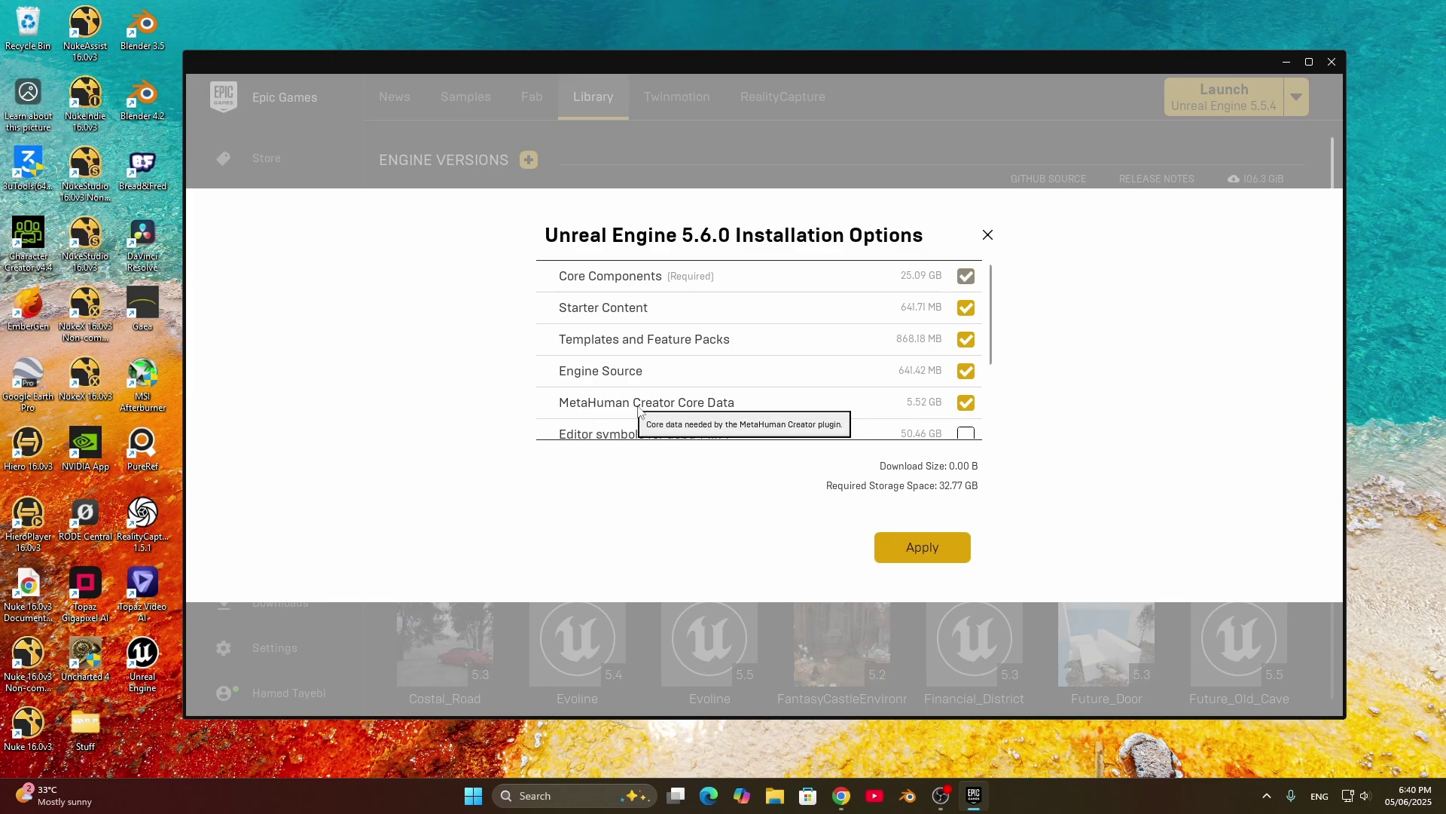
scroll(942, 369, down, 1)
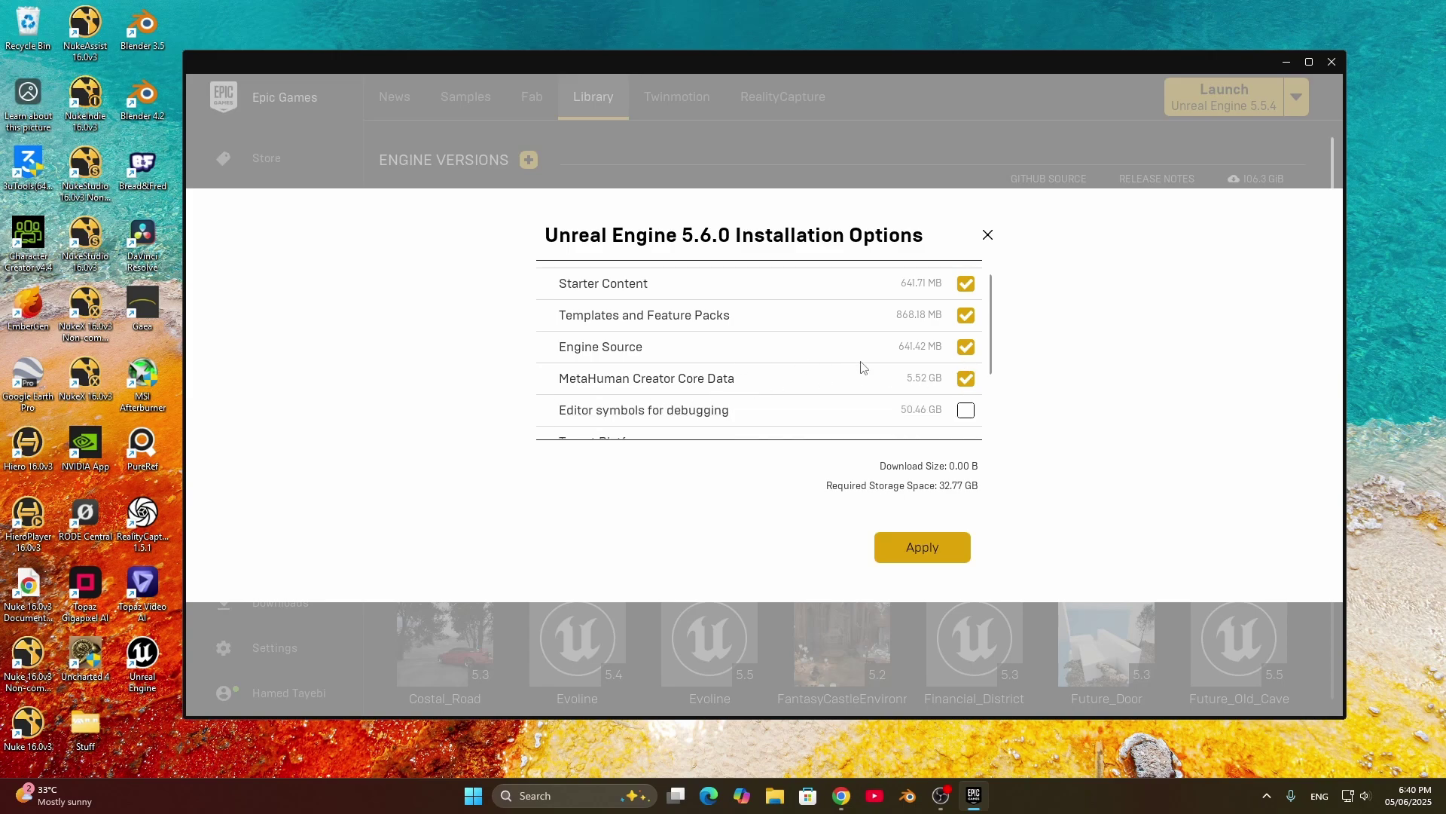
scroll(828, 400, down, 4)
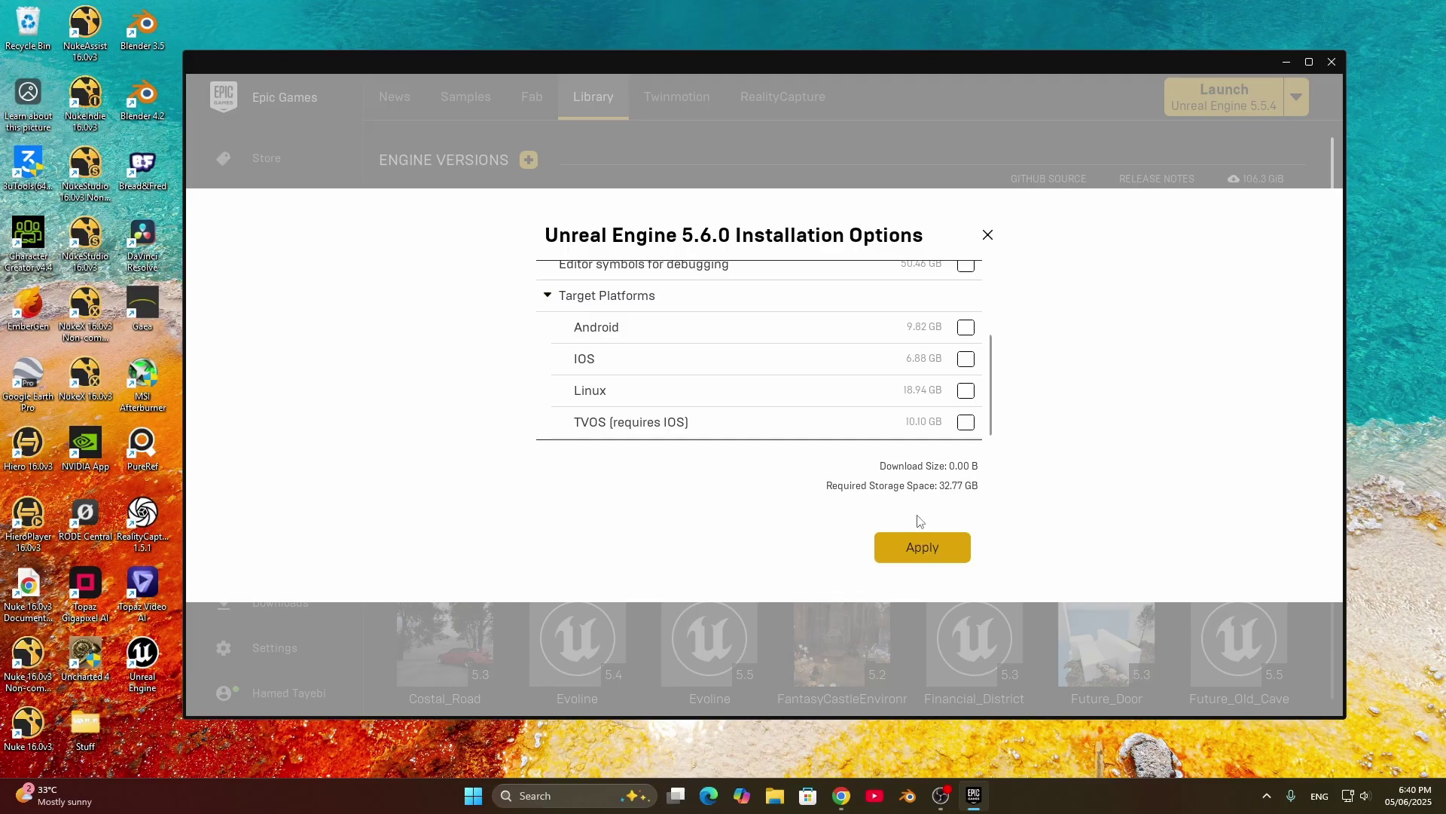
click(986, 243)
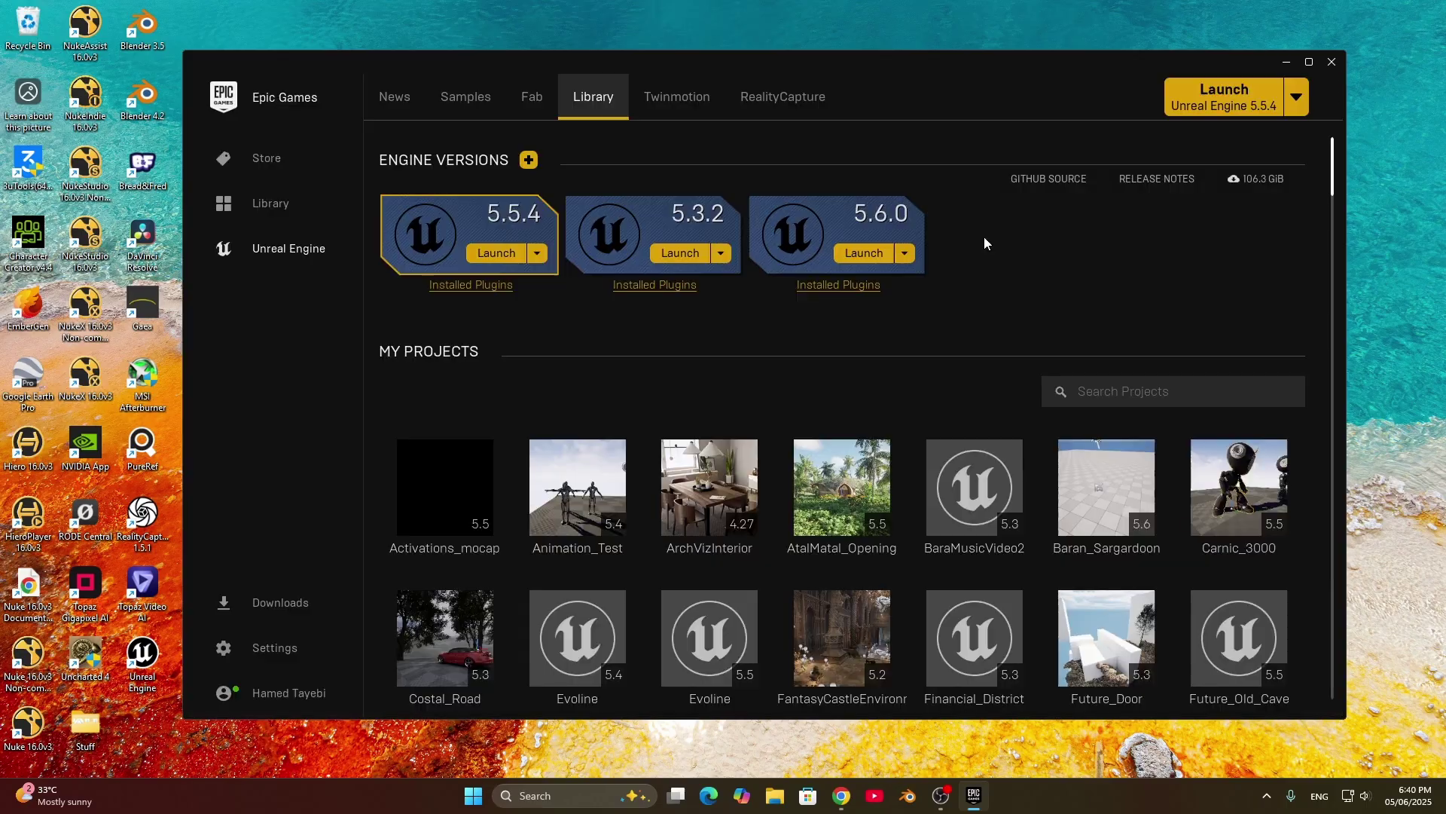
click(833, 291)
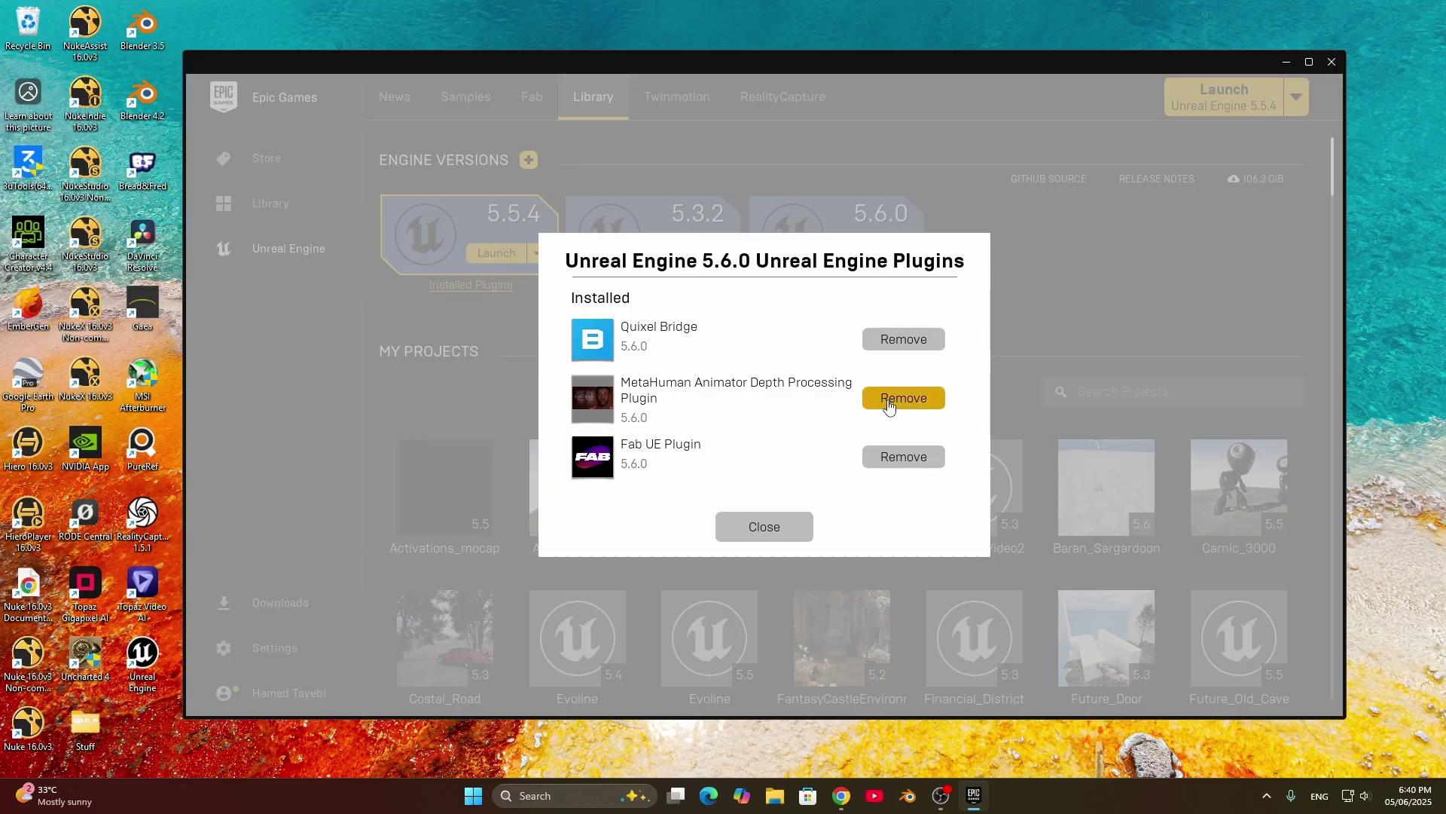
click(764, 529)
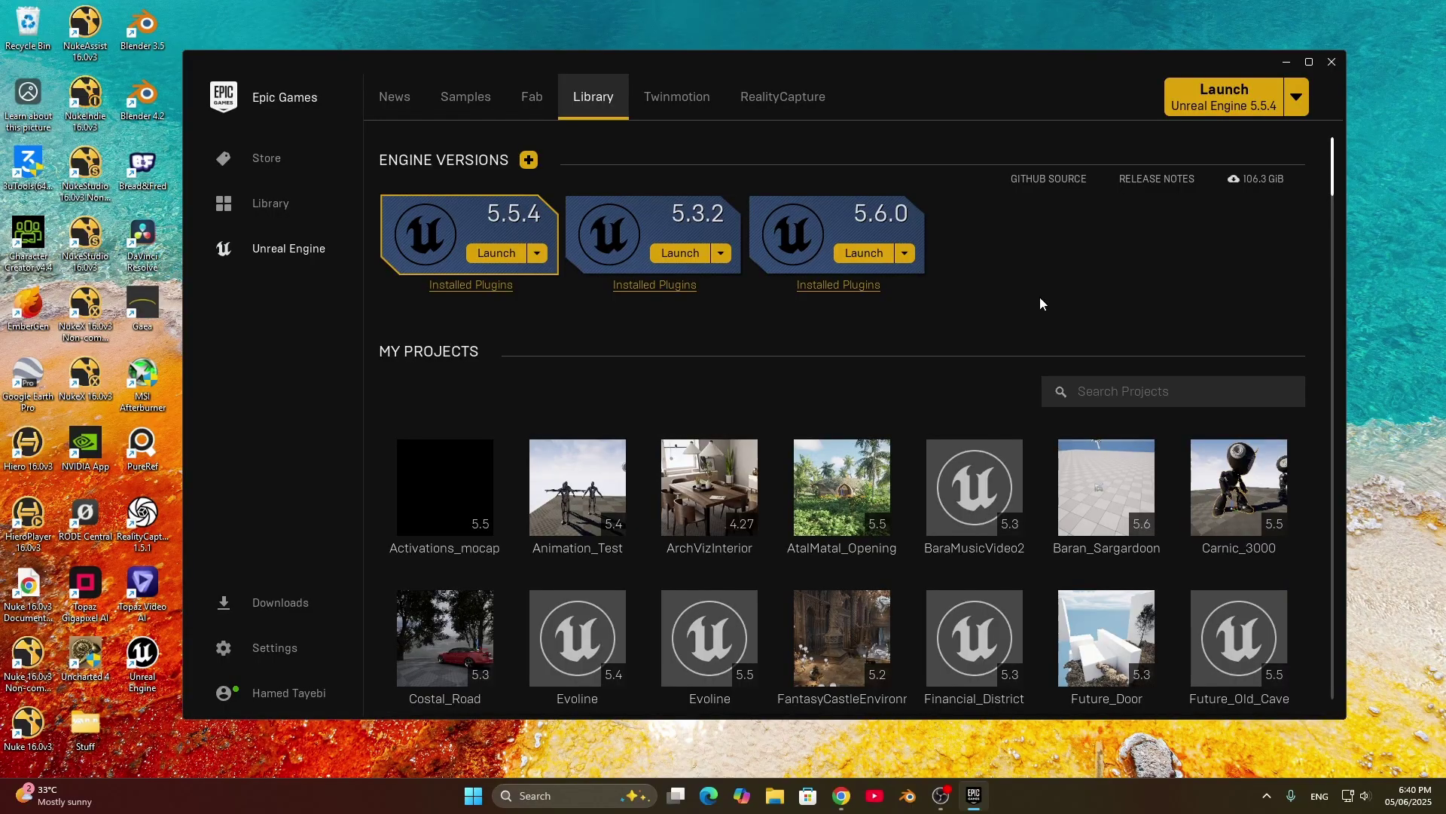
Step: Launch Unreal Engine 5.6.0 and choose the Film / Video & Live Events category for a new project
click(864, 254)
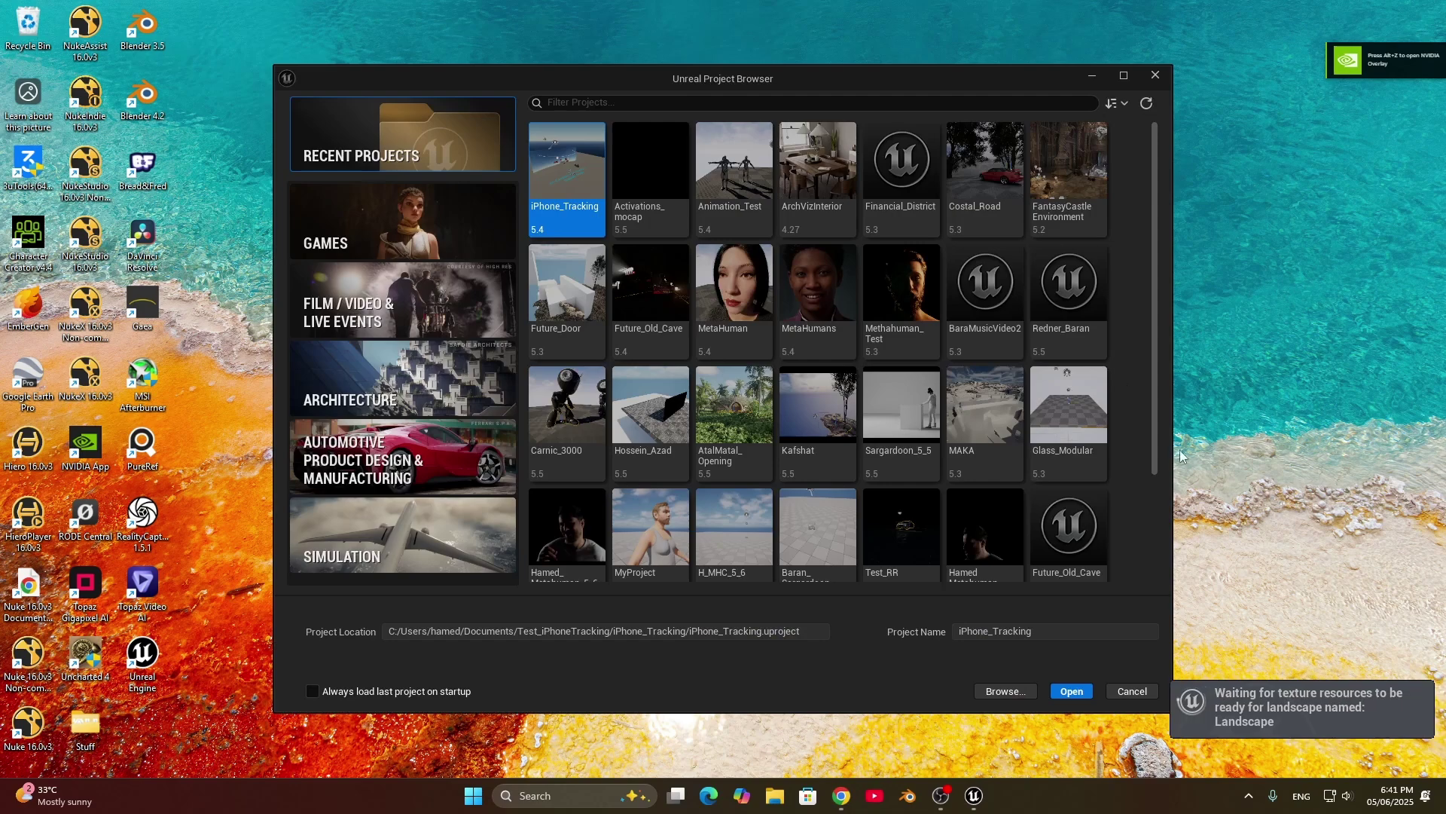
drag(877, 81, 864, 96)
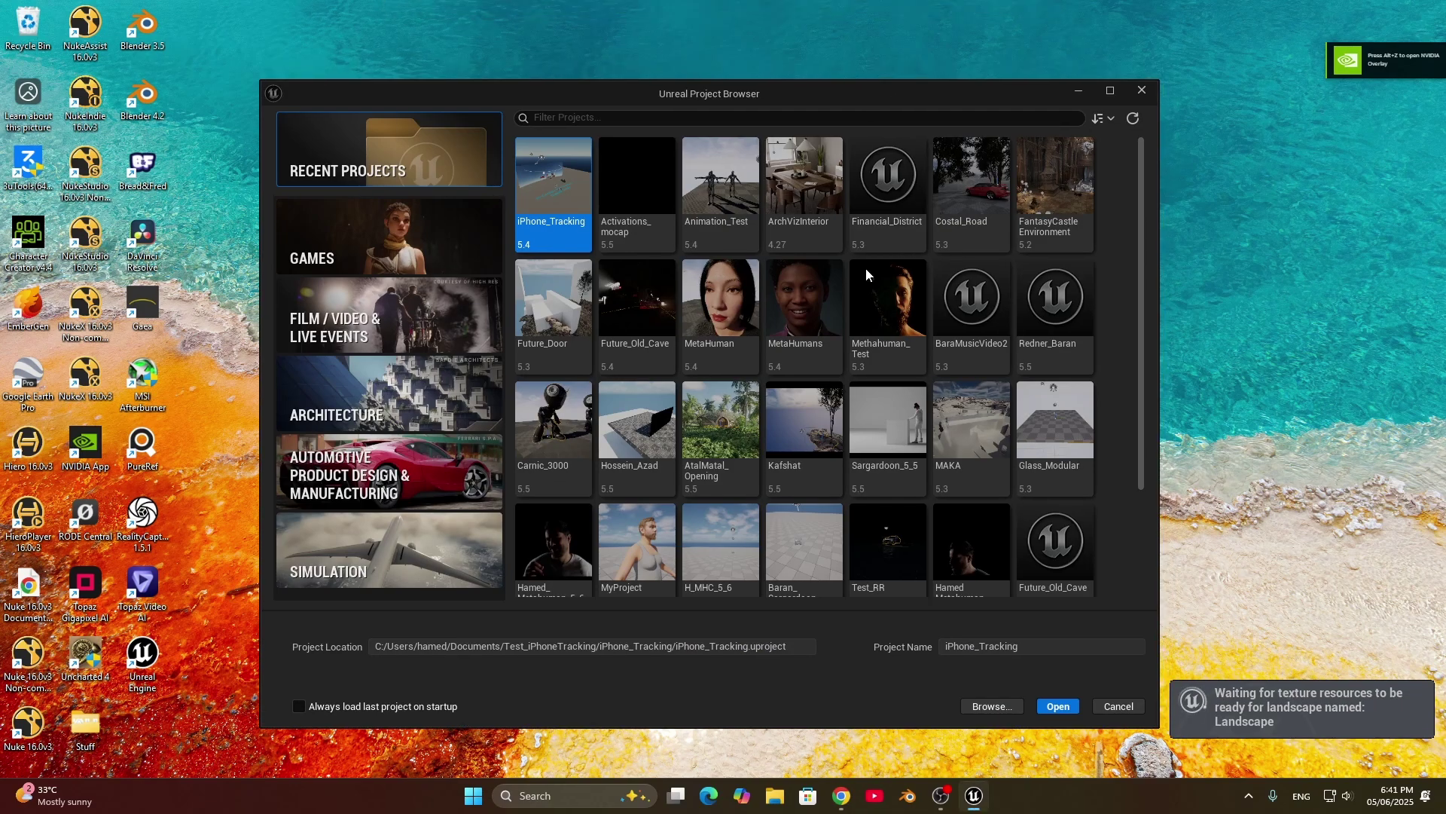
drag(759, 92, 730, 92)
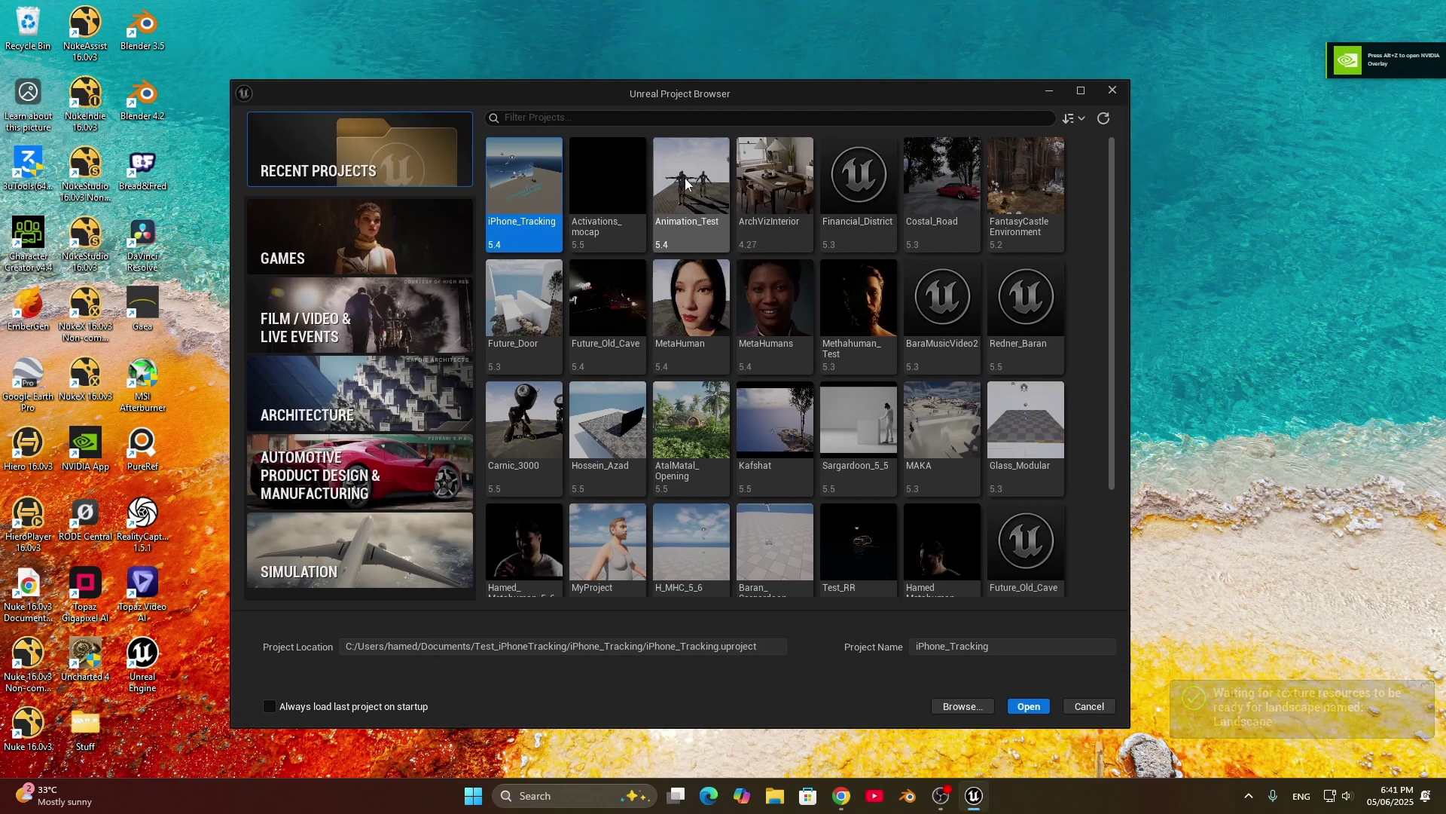
click(362, 309)
Step: Name the new Blank project MH_MyFace, keeping the default project location, and create it
click(771, 642)
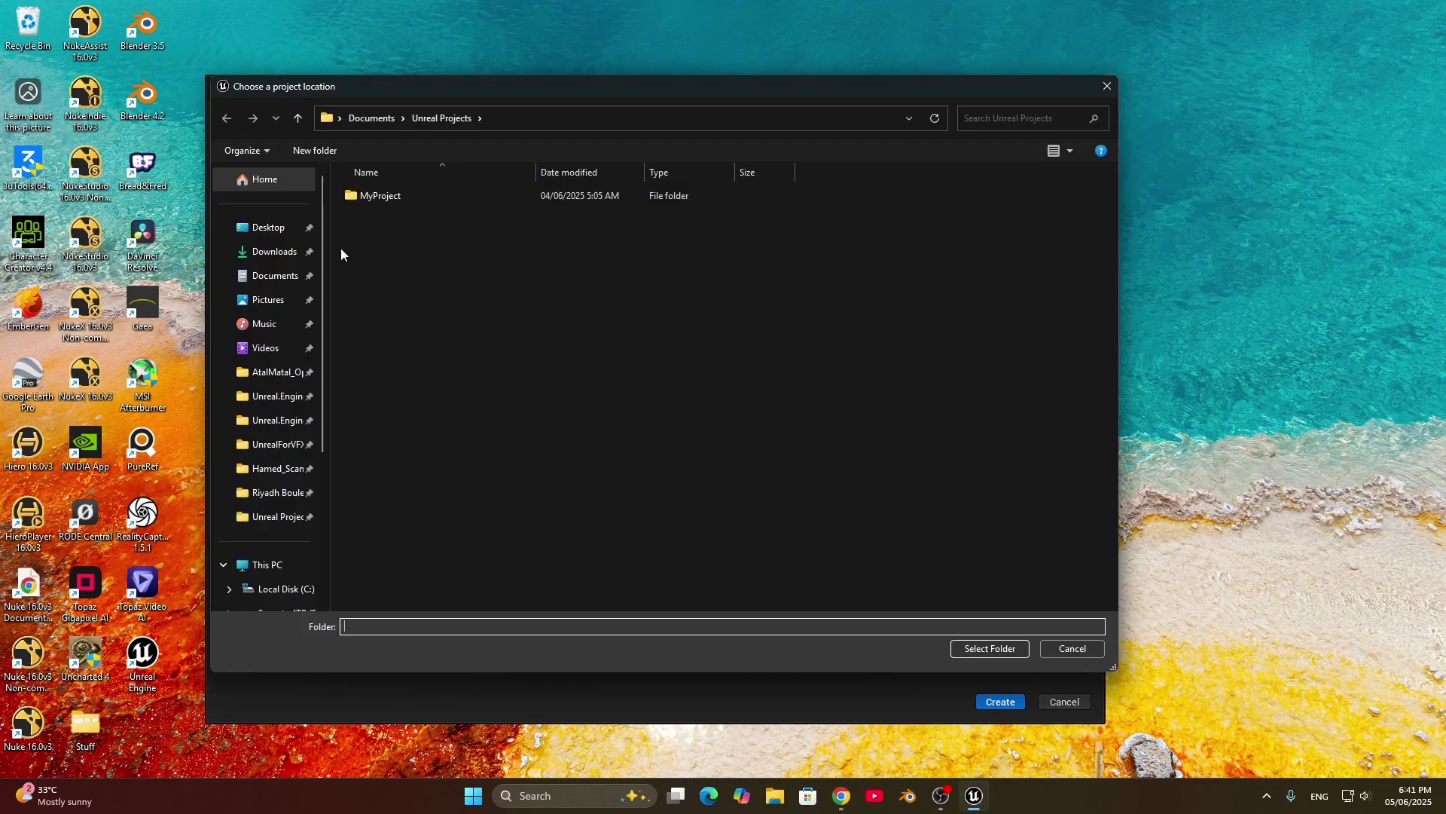
key(Escape)
key(Tab)
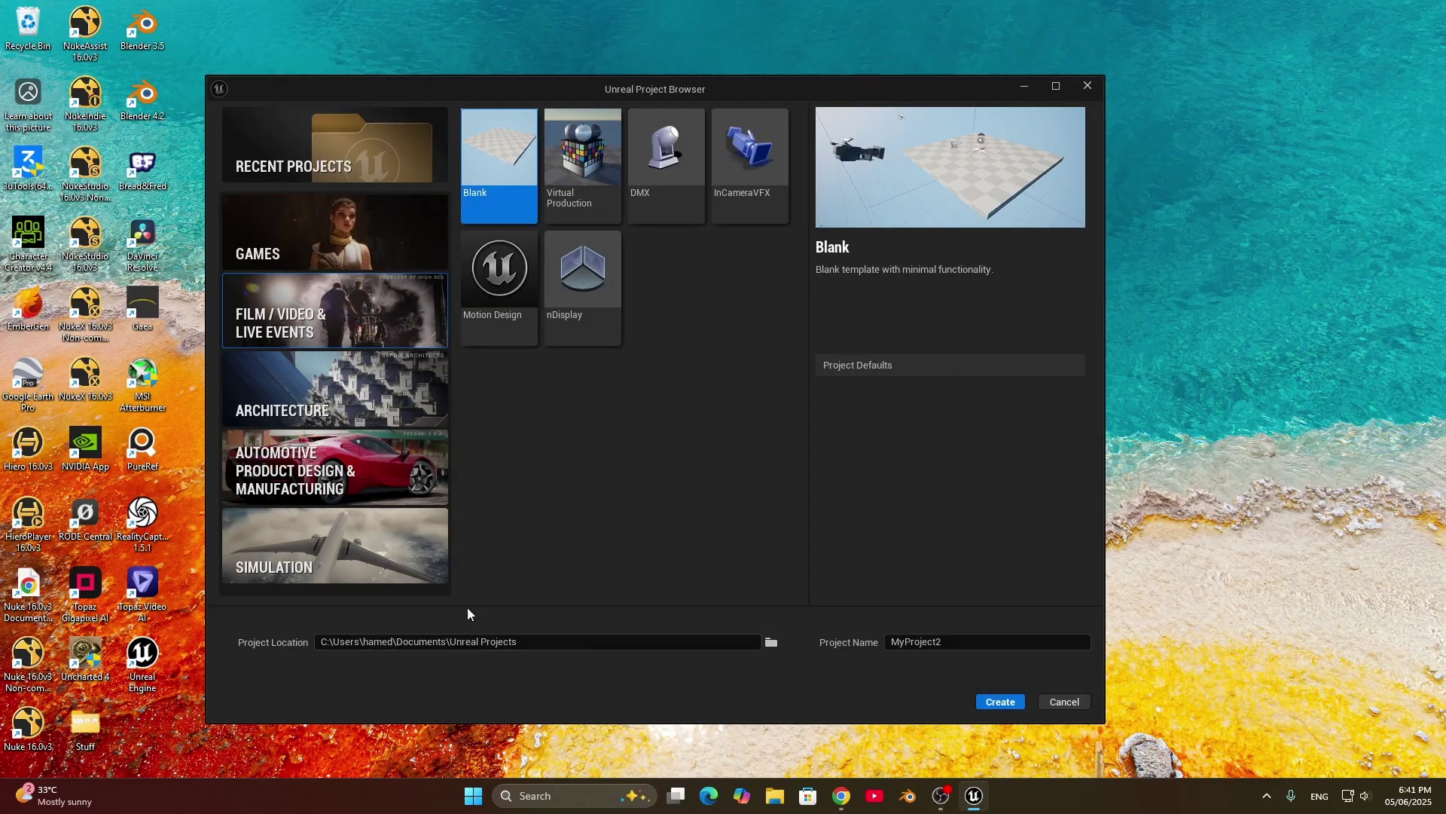
text(MH_Hame)
key(BackSpace)
key(BackSpace)
key(BackSpace)
key(BackSpace)
text(MyFace)
click(1006, 701)
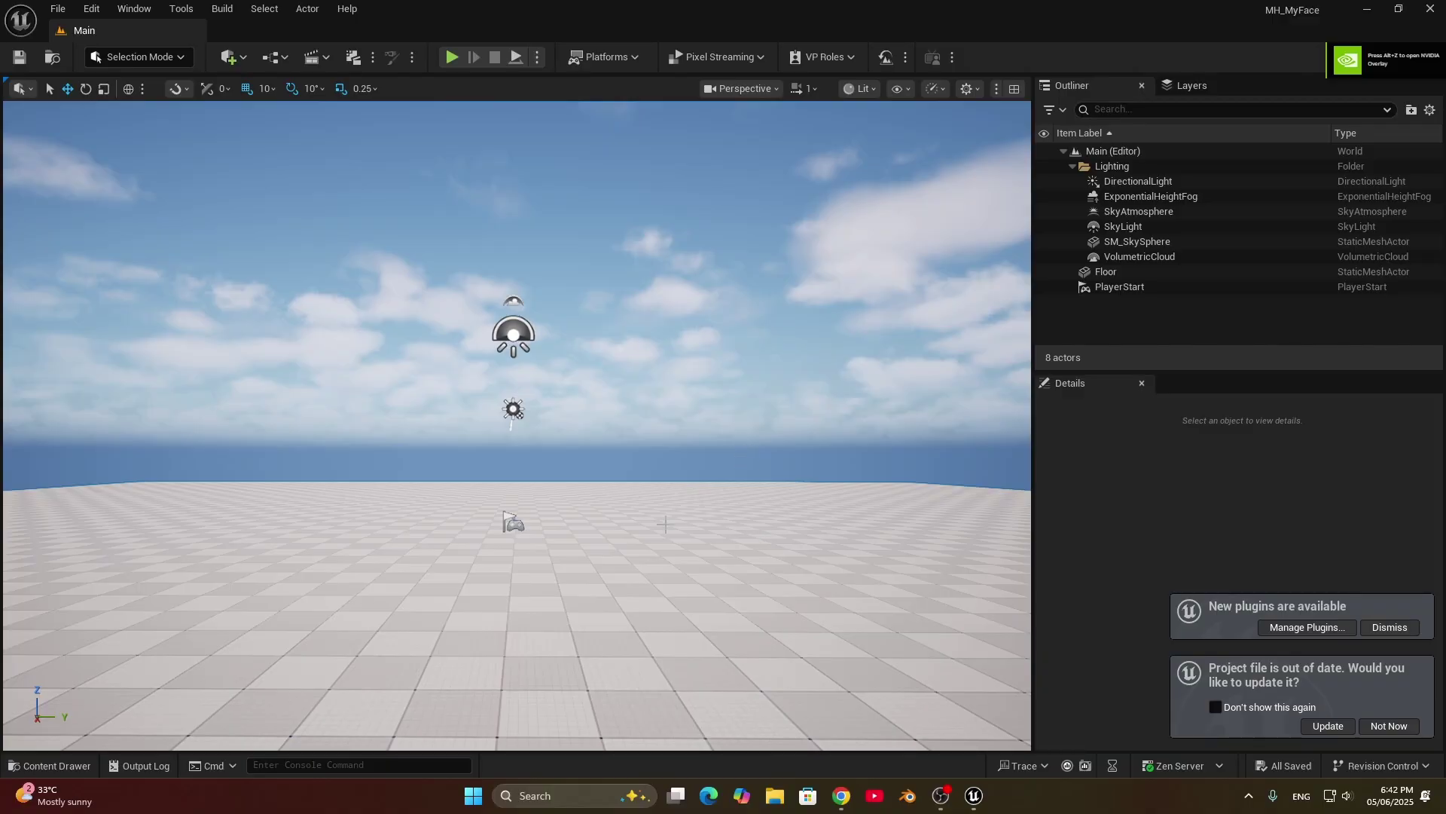
right_drag(673, 505, 589, 473)
scroll(681, 502, down, 3)
mouse_move(481, 110)
right_down()
mouse_move(422, 107)
mouse_move(497, 113)
right_up()
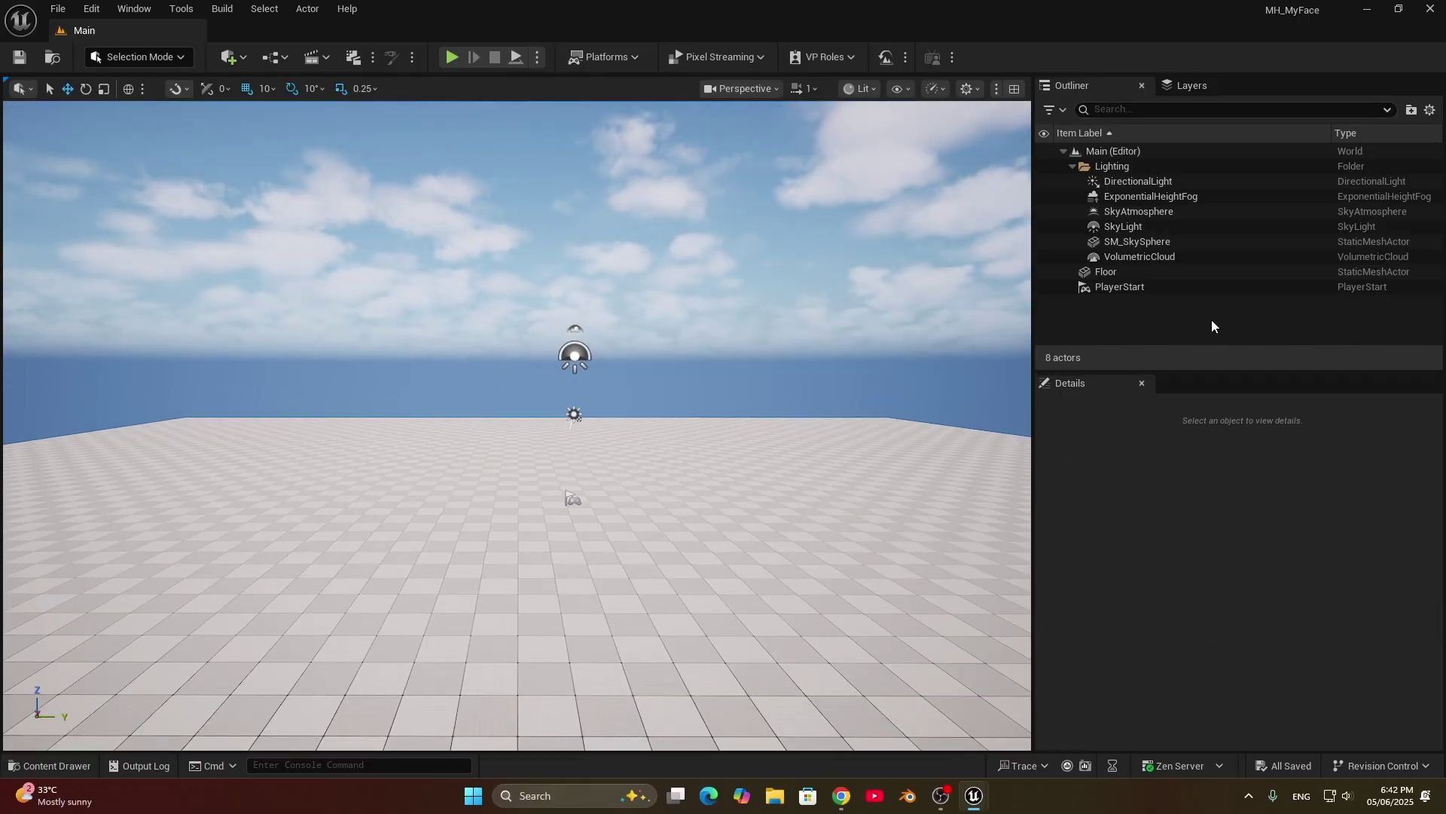
Step: Open the plugin manager and filter the plugins by "metahuman"
click(180, 10)
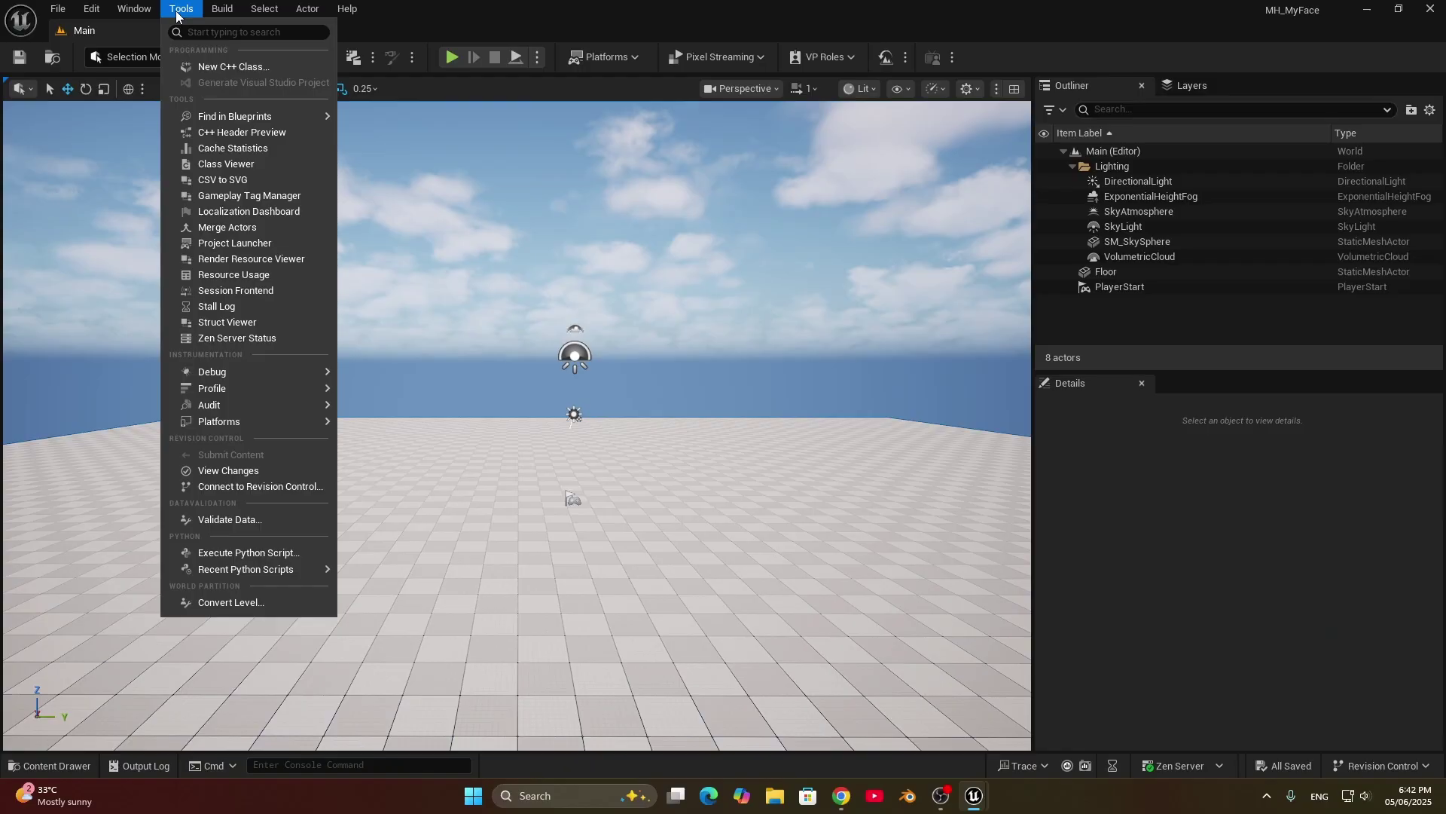
mouse_move(121, 13)
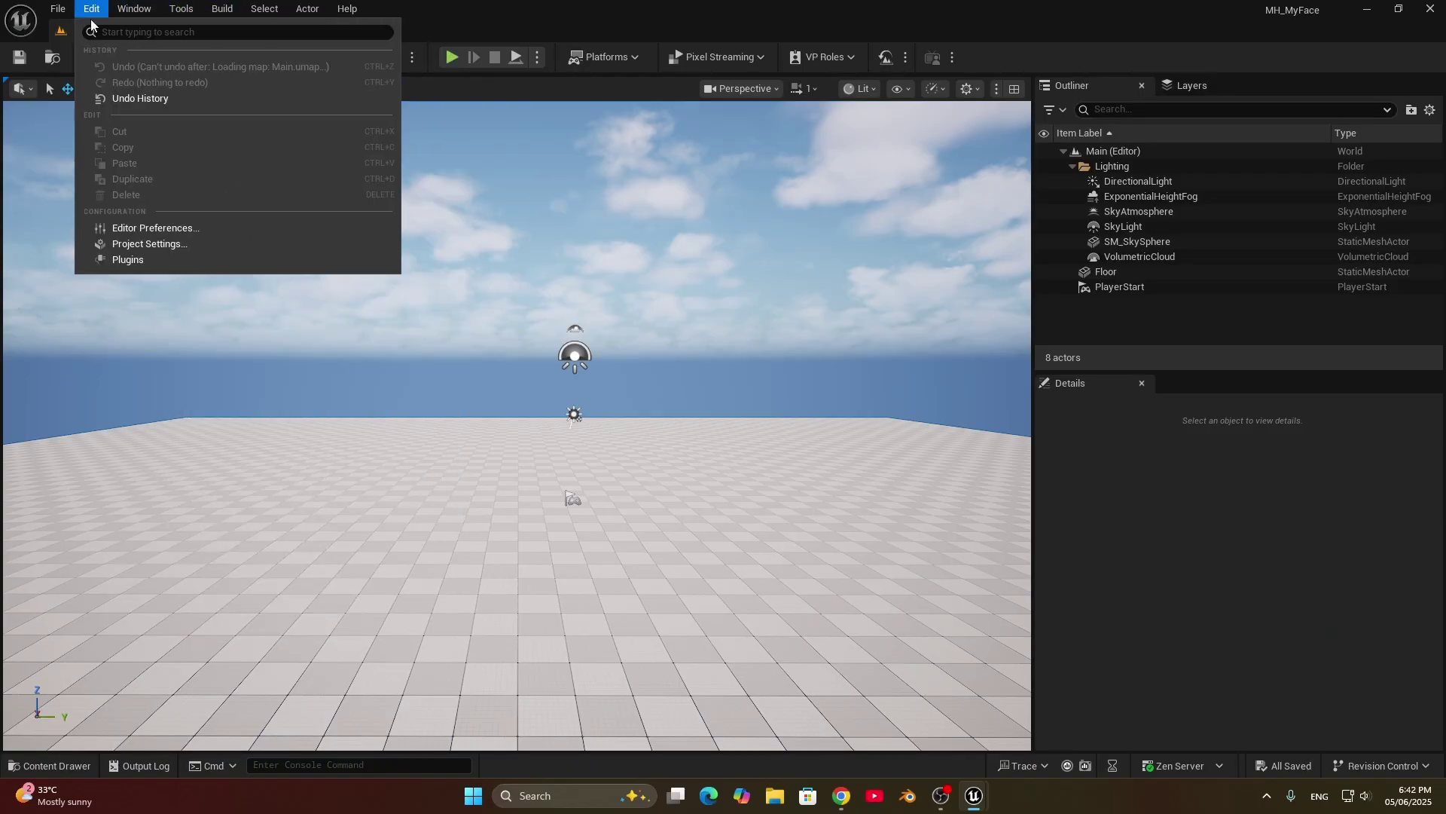
click(128, 260)
text(human)
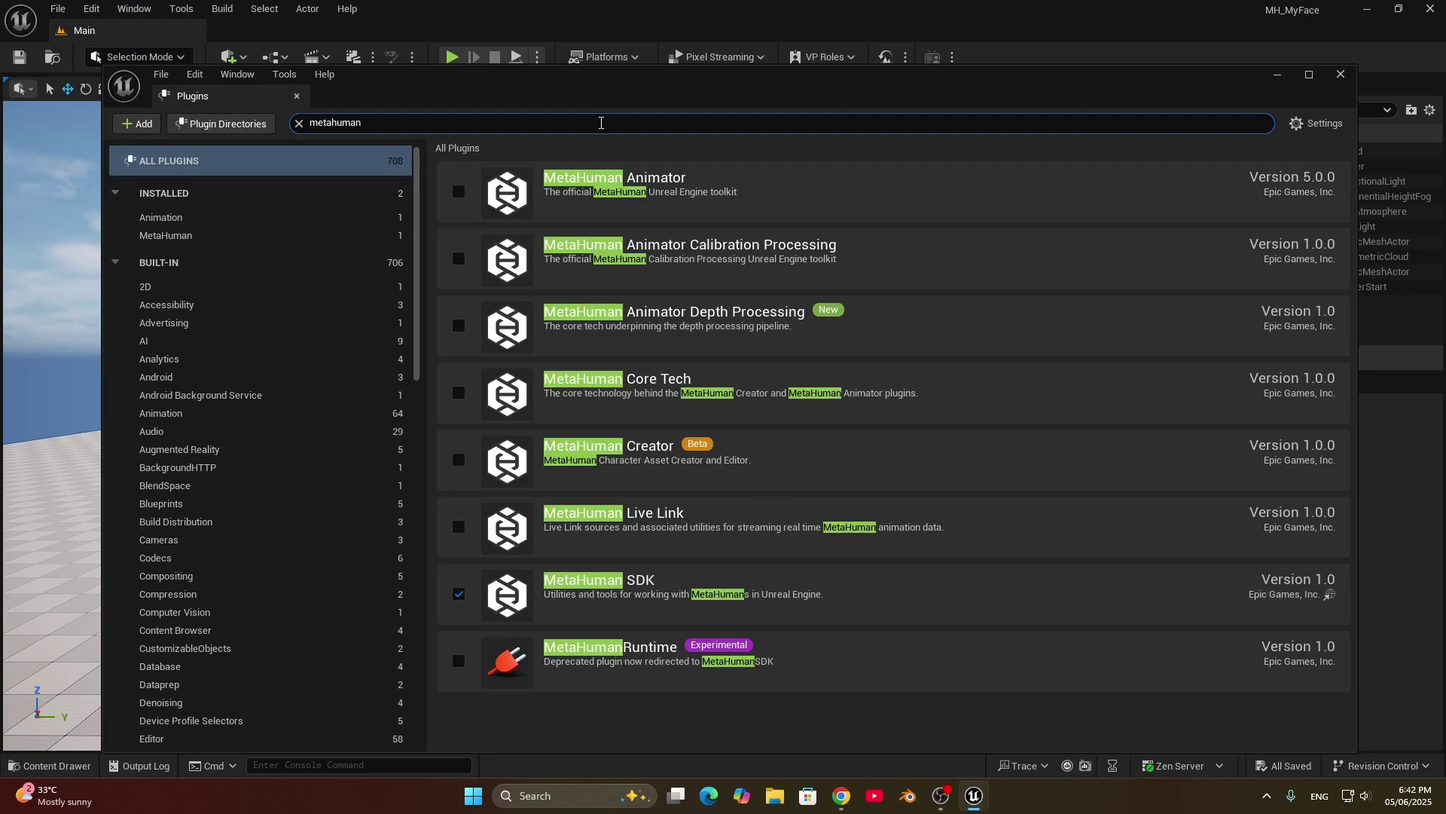
Step: Enable all the listed MetaHuman plugins, including Animator, Creator, Live Link and MetaHumanRuntime, and restart the editor
click(459, 191)
click(459, 459)
click(833, 438)
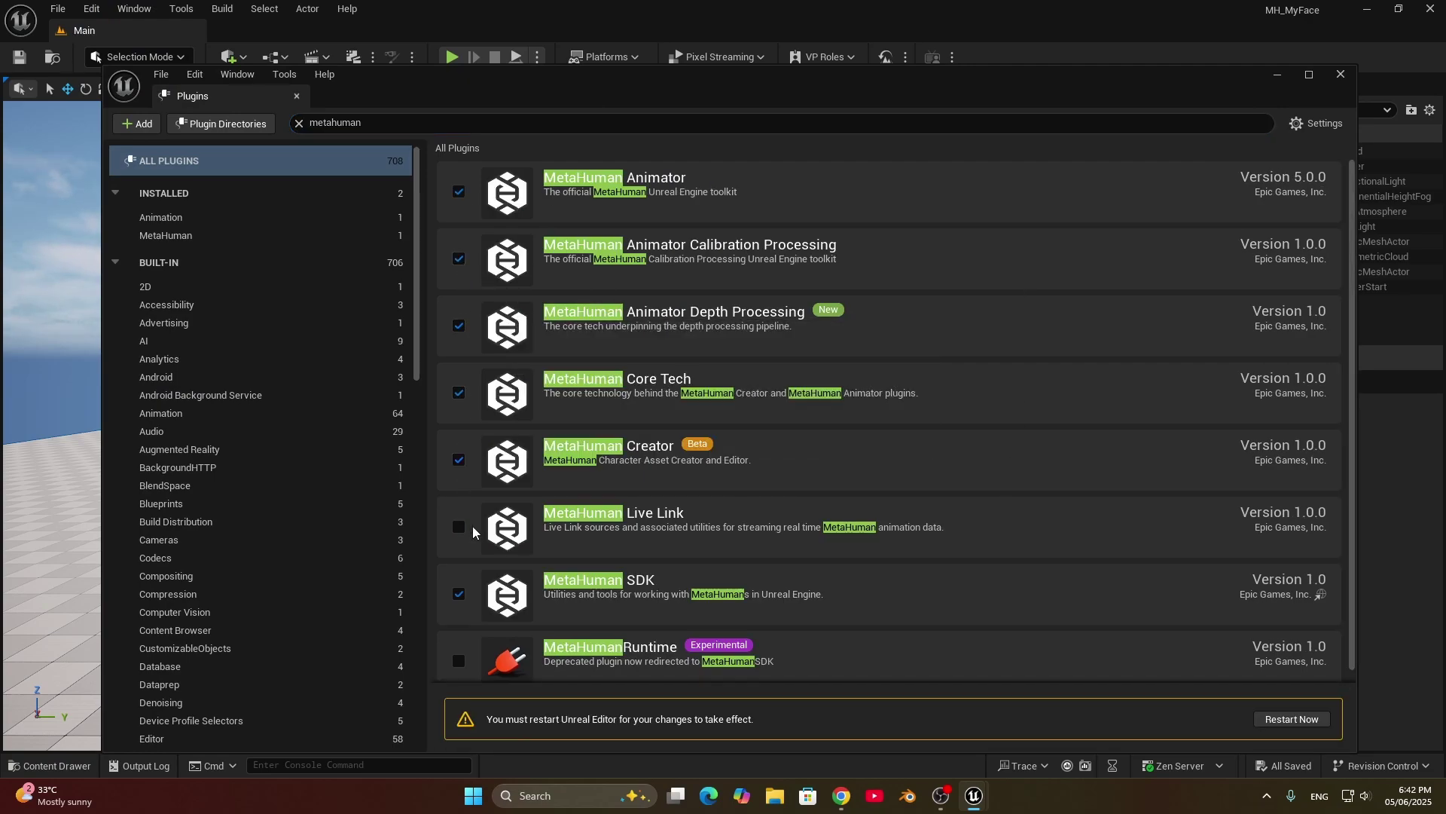
click(458, 660)
click(830, 430)
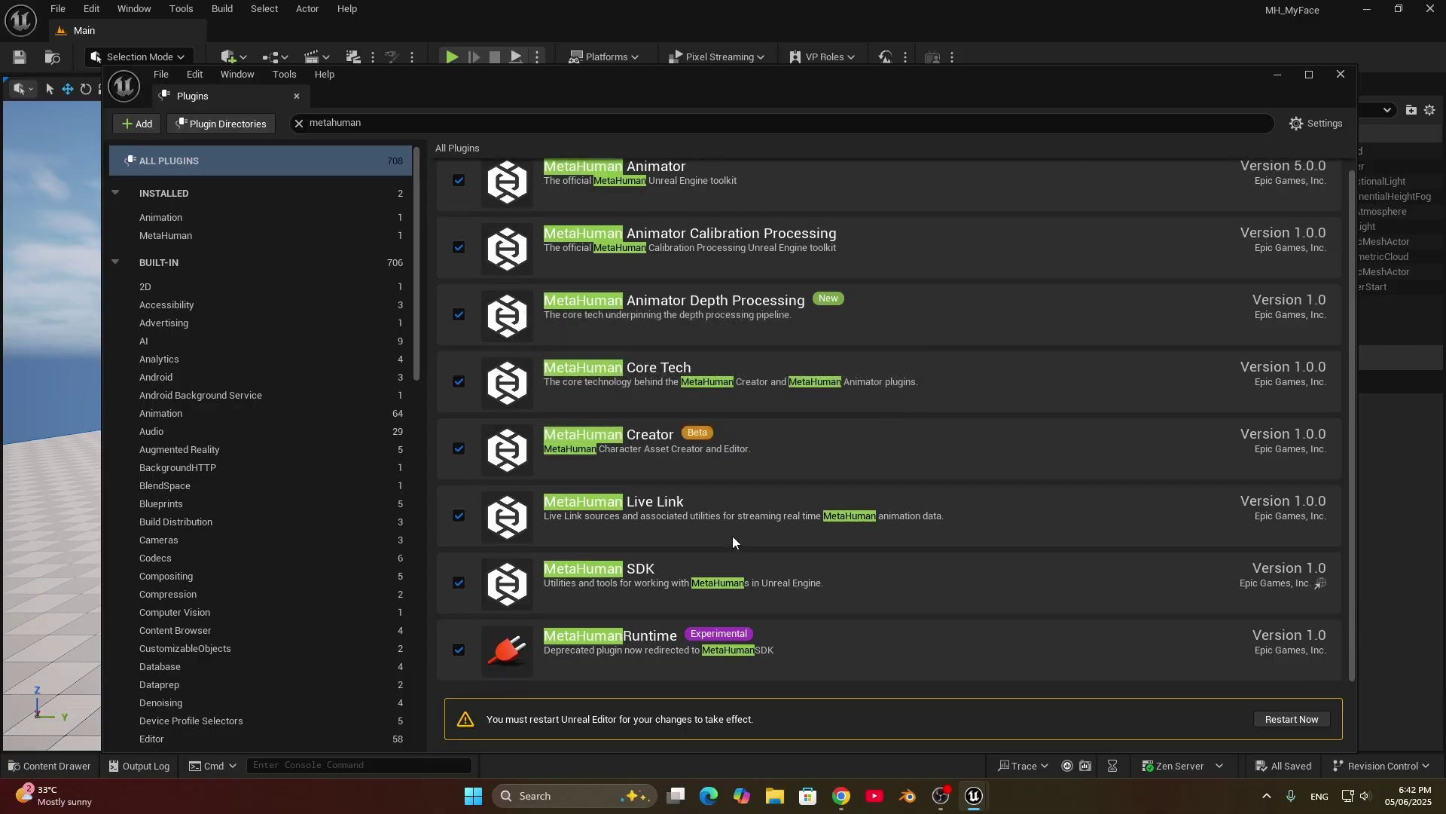
click(1291, 719)
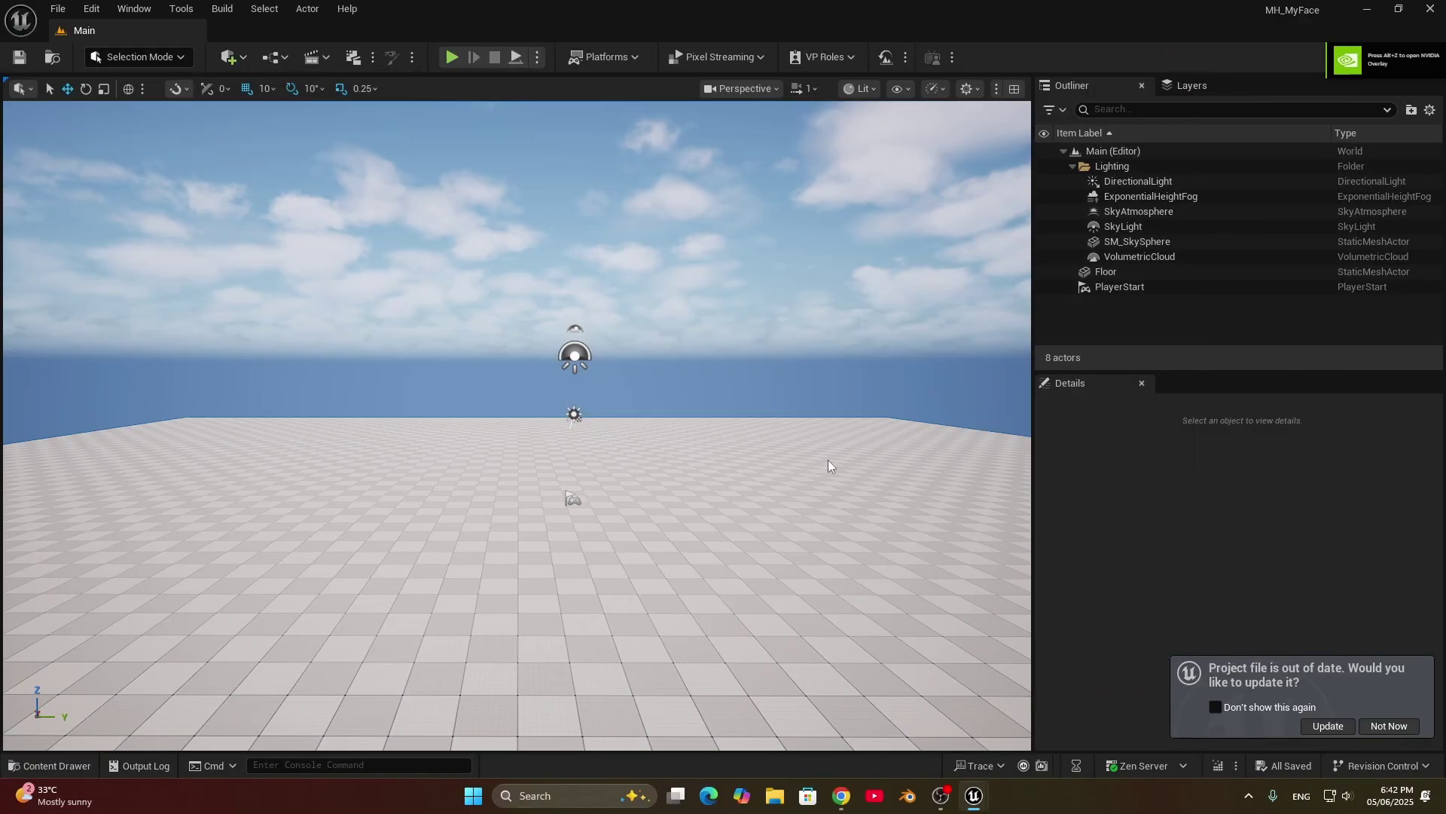
Step: Create a folder named My_MH in the project's Content directory
key(ctrl+space)
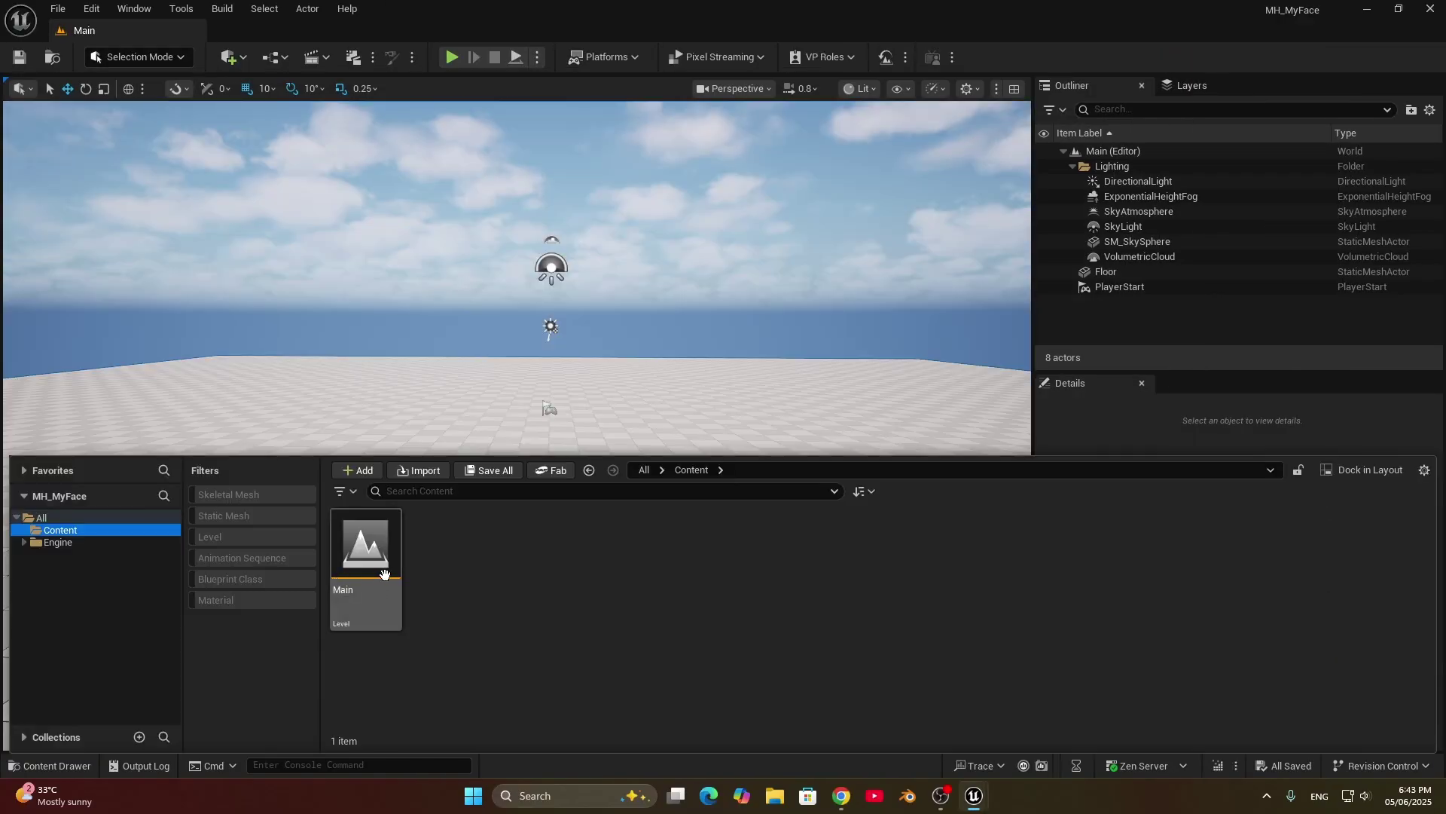
right_click(535, 591)
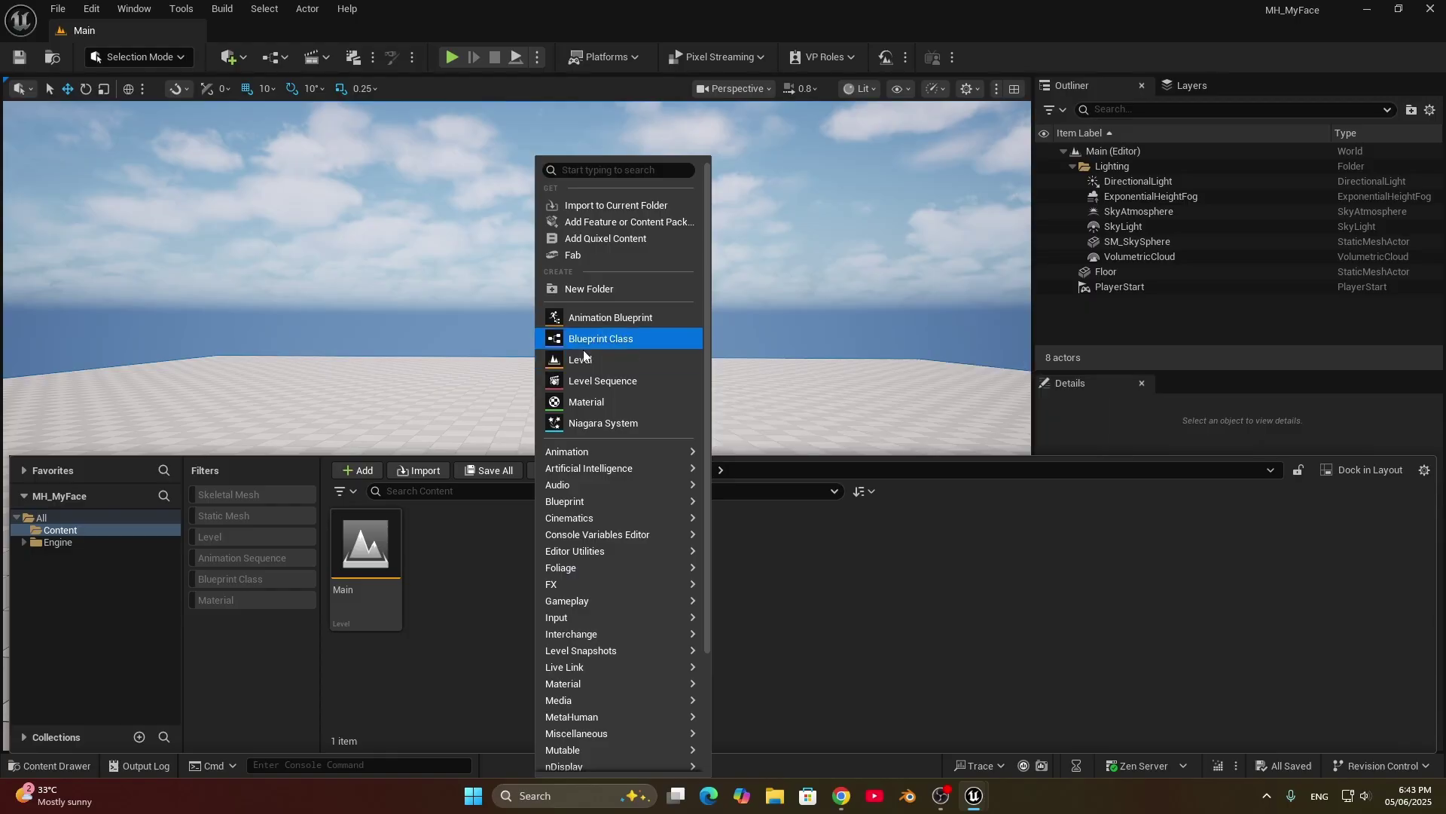
click(594, 288)
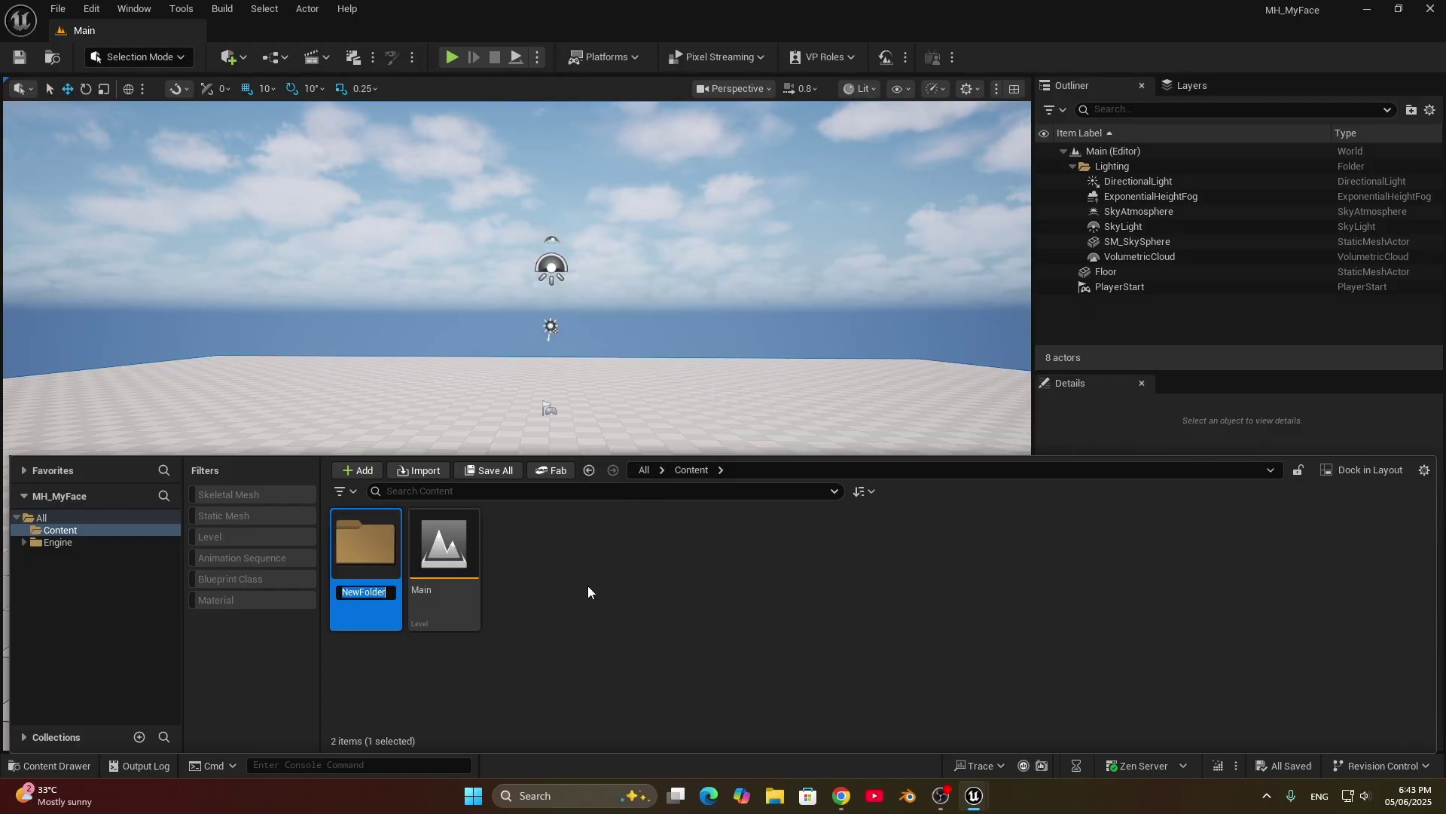
text(My_MH)
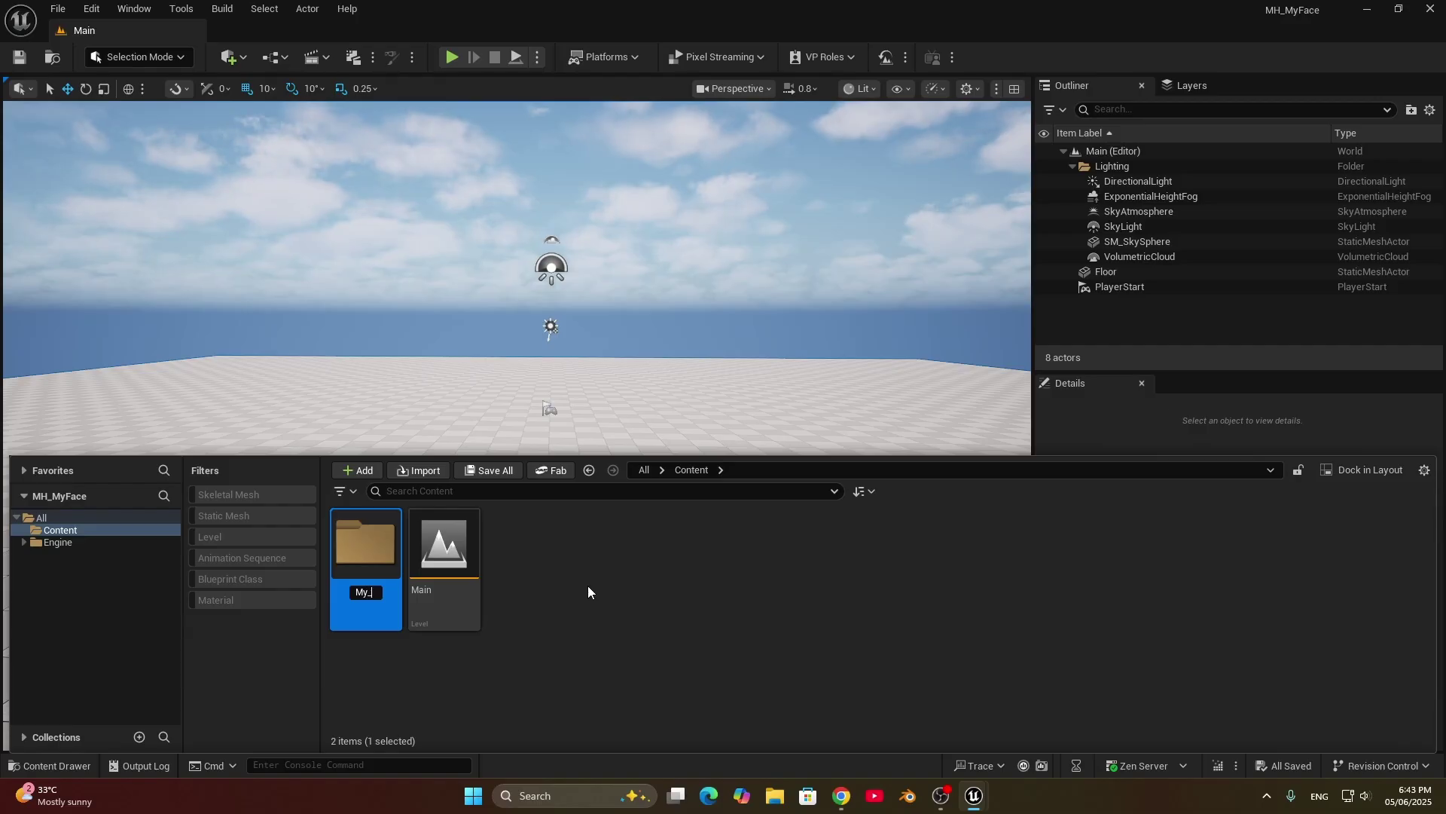
key(Return)
Step: Create a folder named My_Scan inside the My_MH folder and open it
double_click(364, 558)
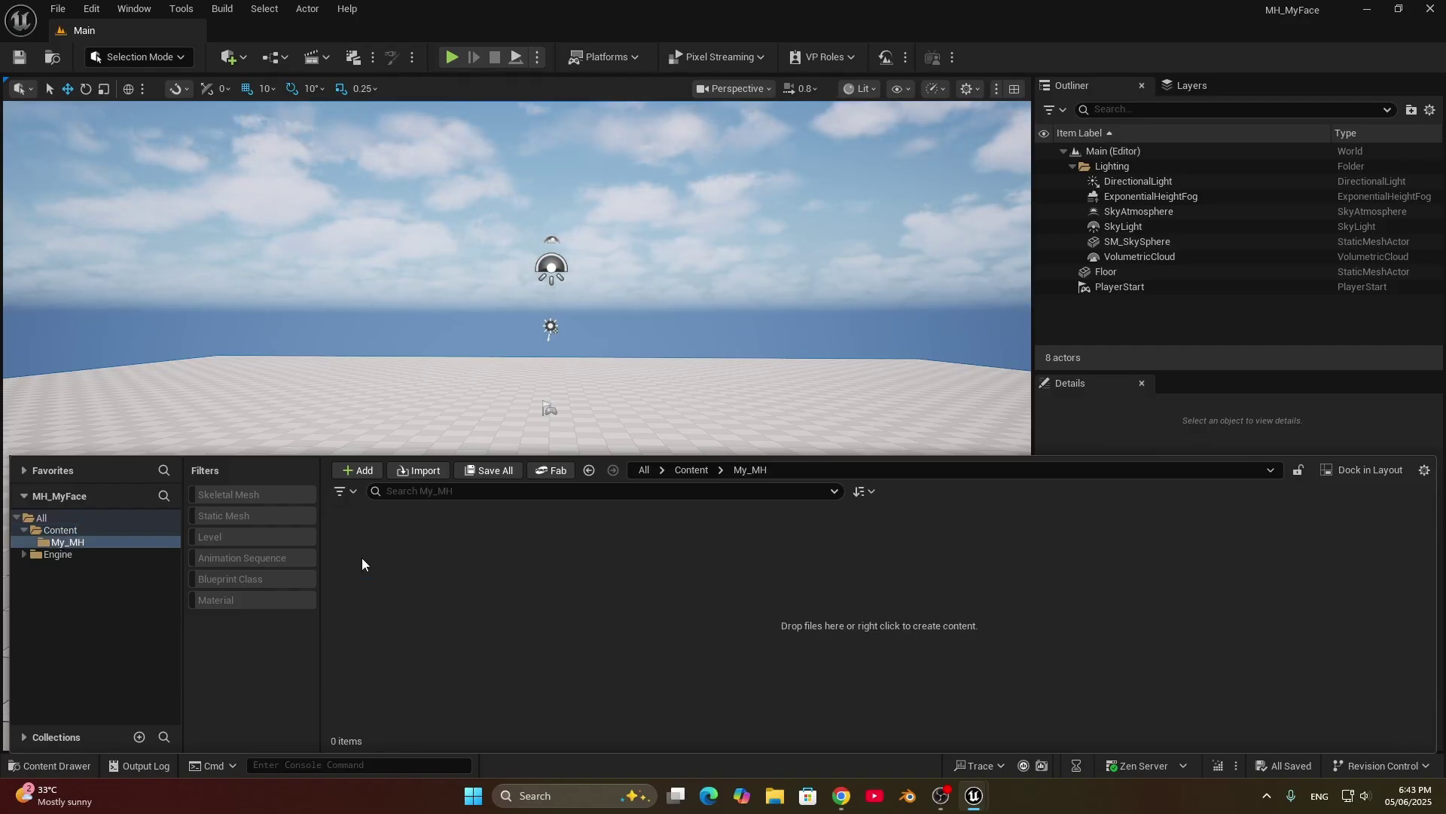
right_click(414, 572)
click(489, 289)
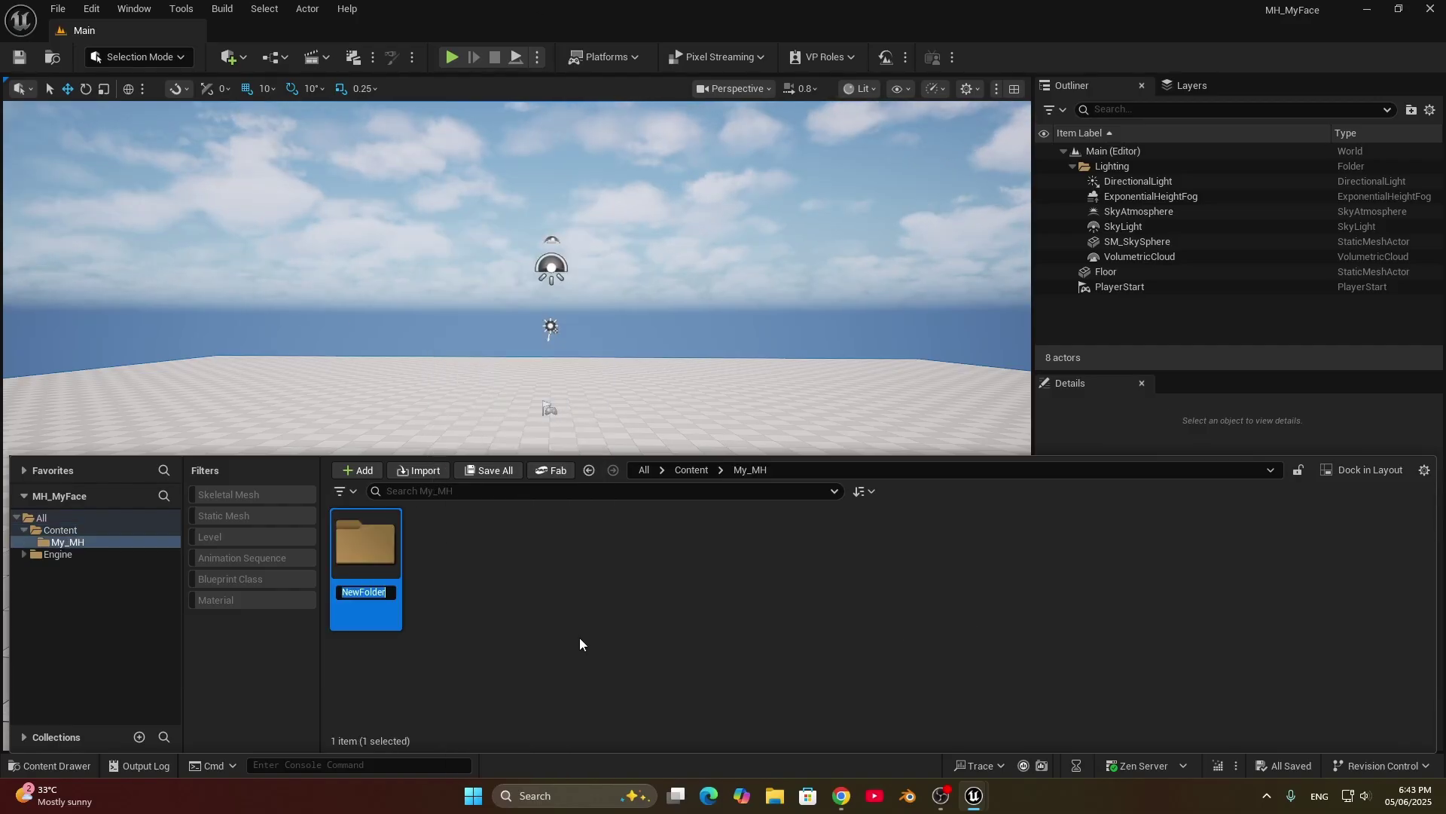
text(My_Scan)
key(Return)
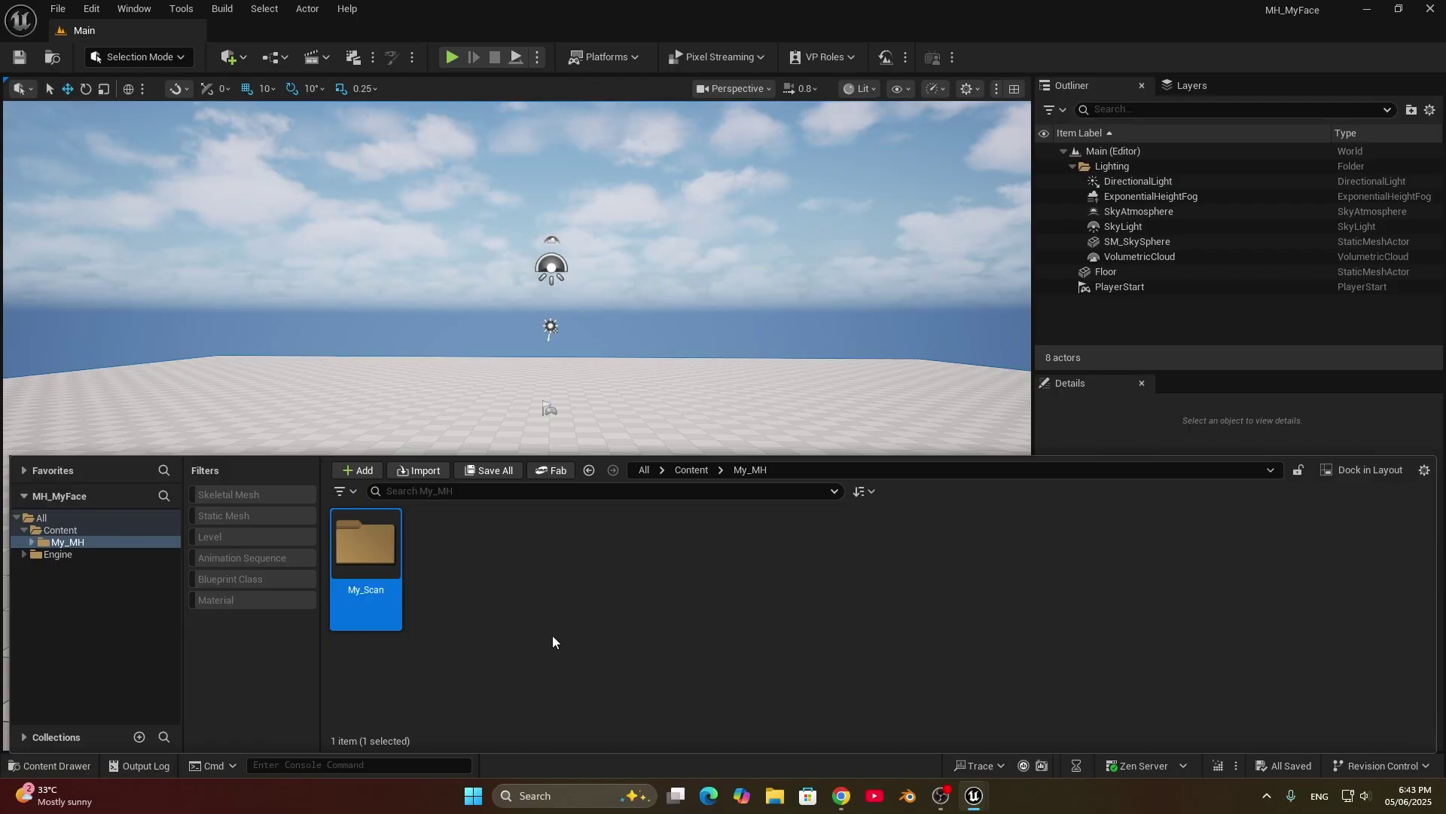
double_click(360, 540)
Step: Switch to File Explorer and open the Scan subfolder of the personal scan project under Unreal Projects on drive F
key(super+e)
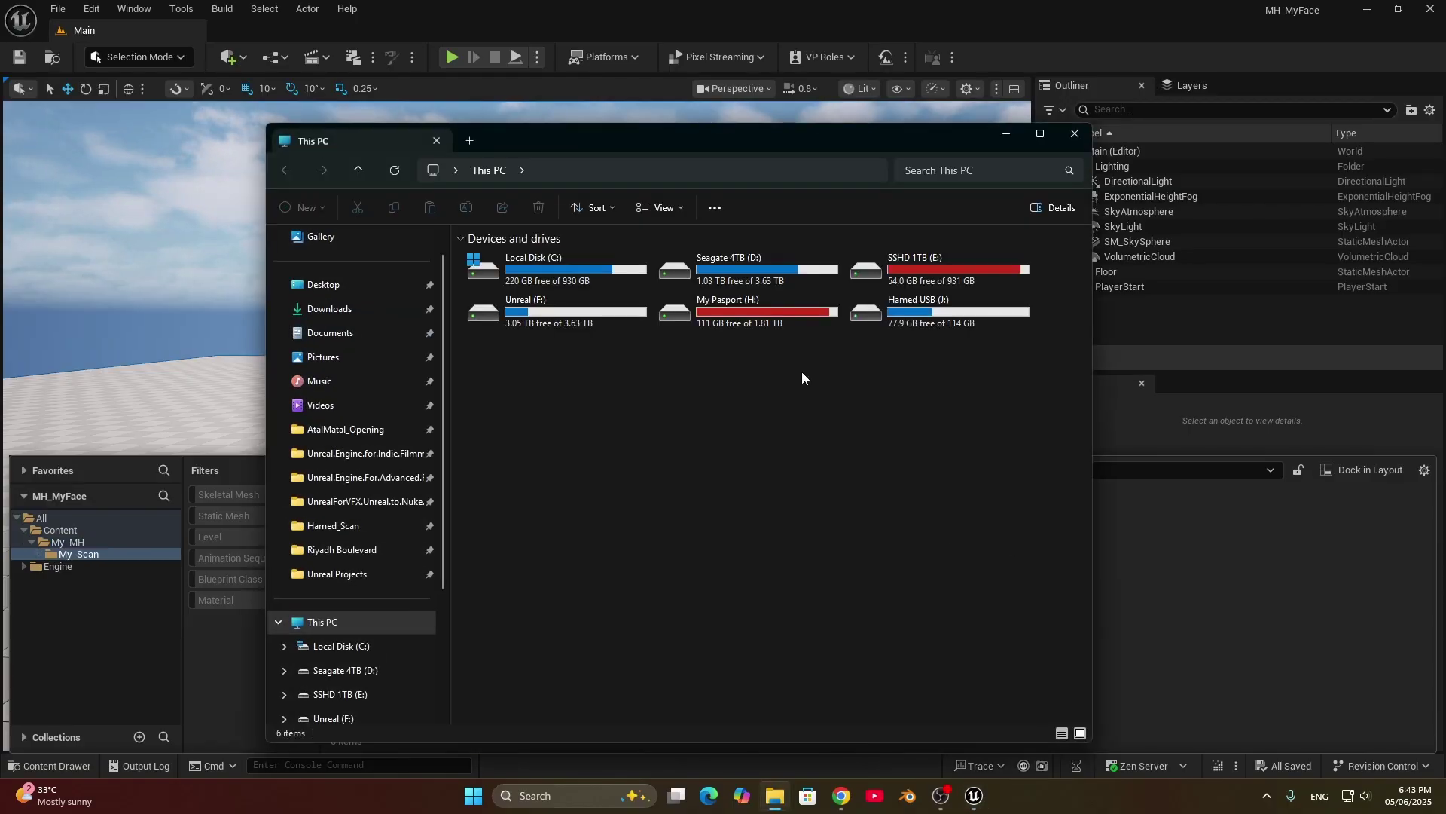
double_click(577, 302)
click(497, 321)
double_click(497, 322)
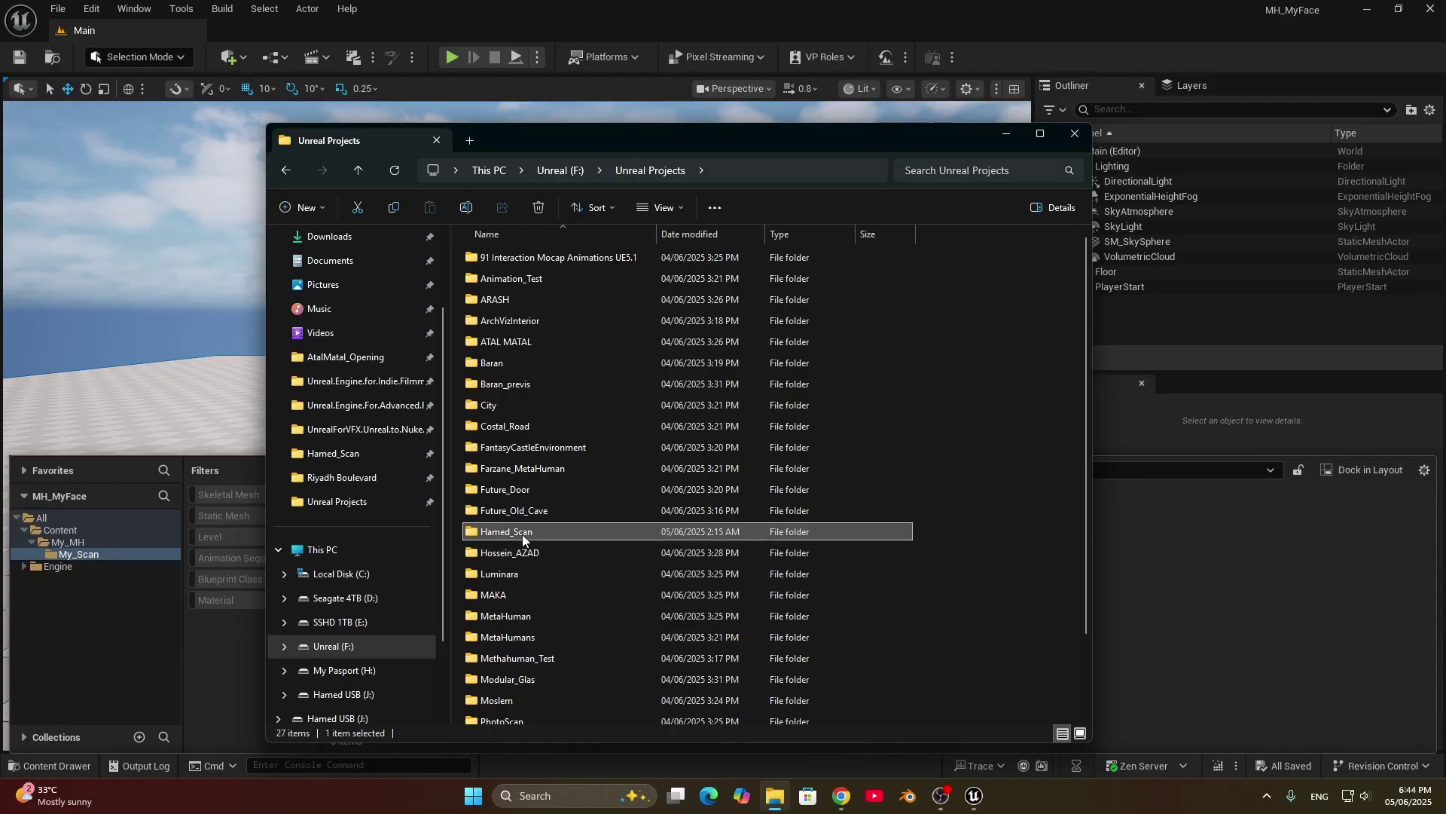
double_click(523, 533)
double_click(501, 343)
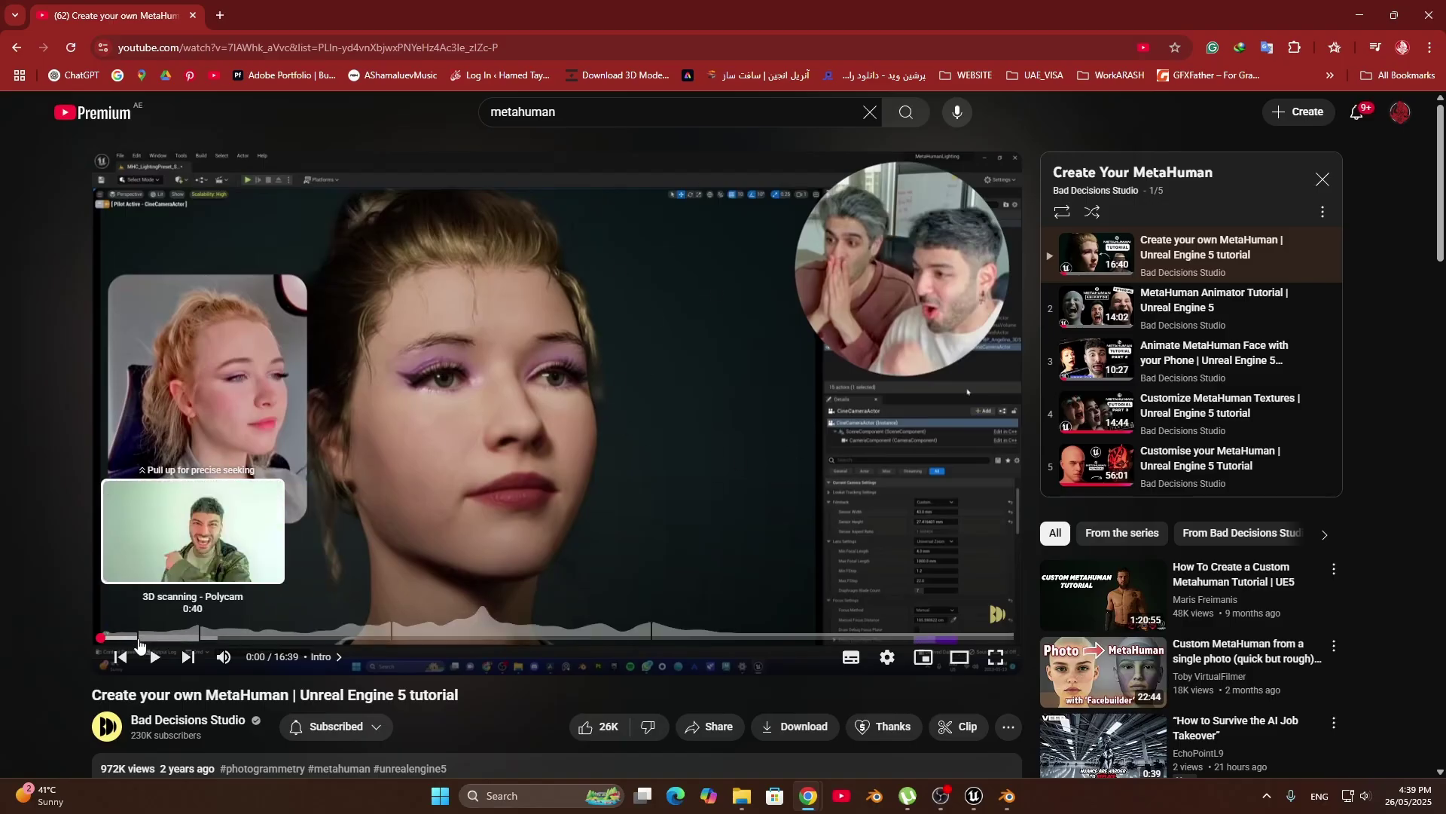
drag(115, 638, 174, 639)
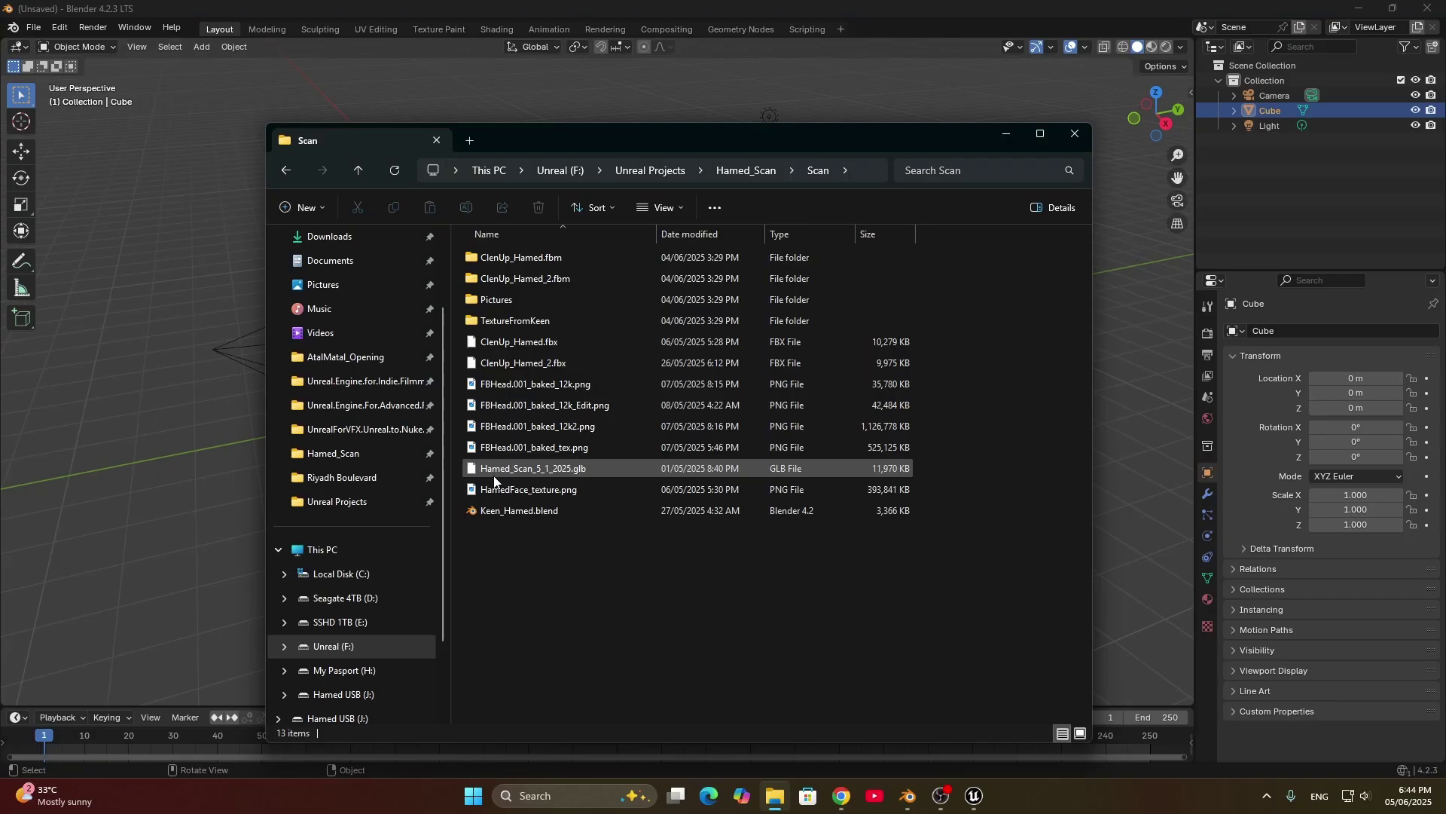
Step: Import the head scan GLB file from the Scan folder into the Blender scene with the default glTF options
click(506, 476)
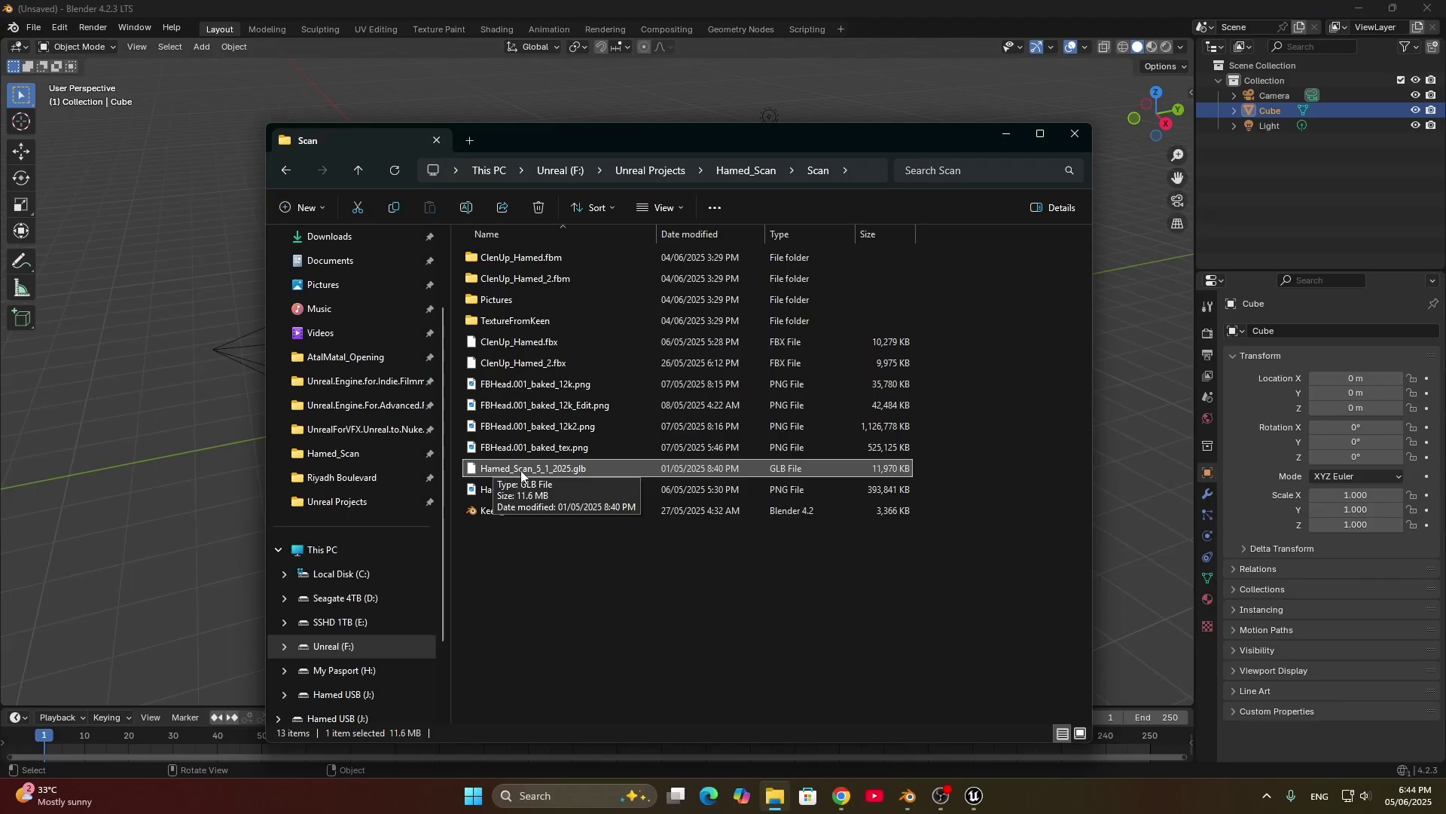
drag(530, 467, 951, 93)
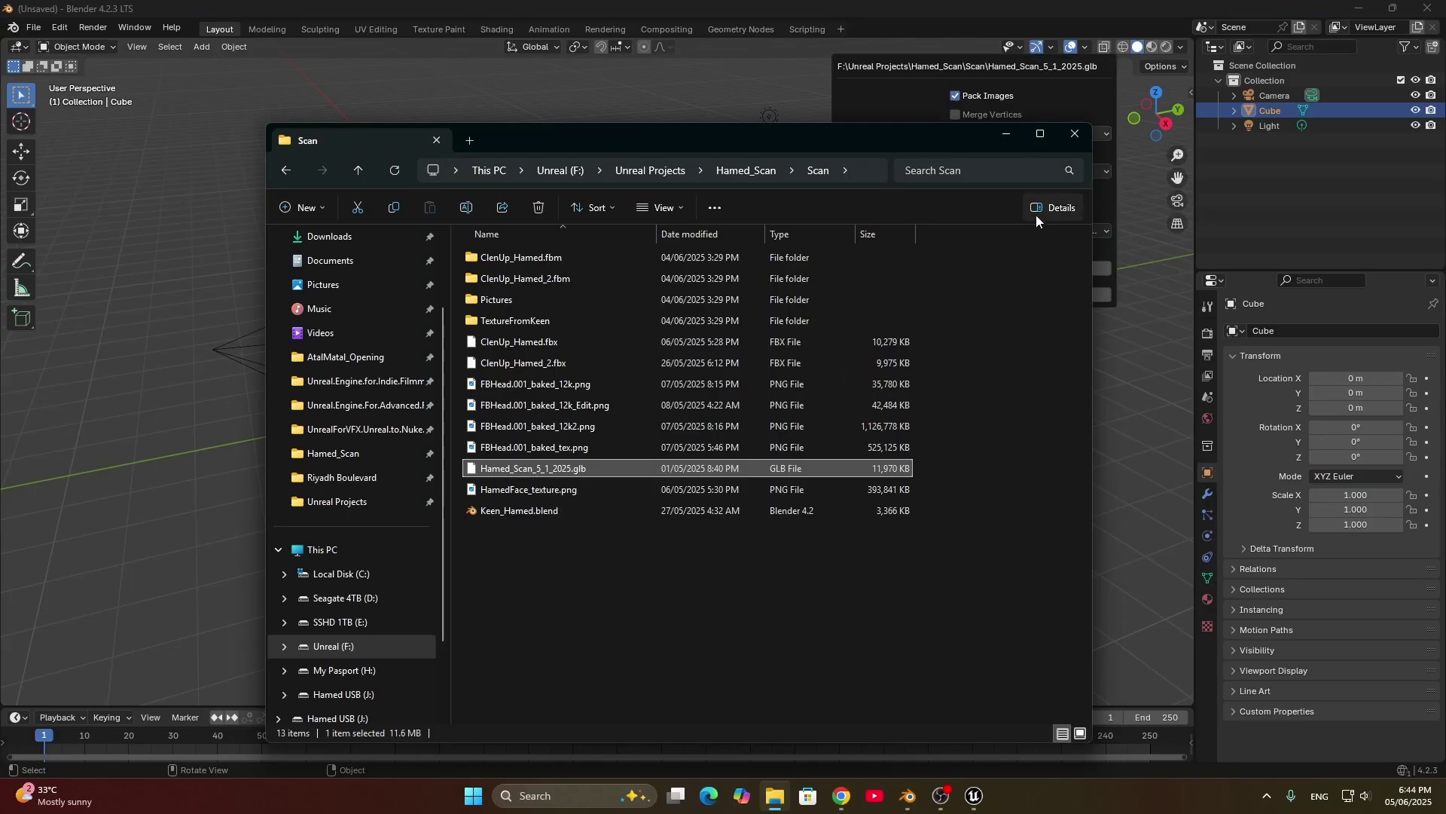
click(1005, 135)
click(920, 293)
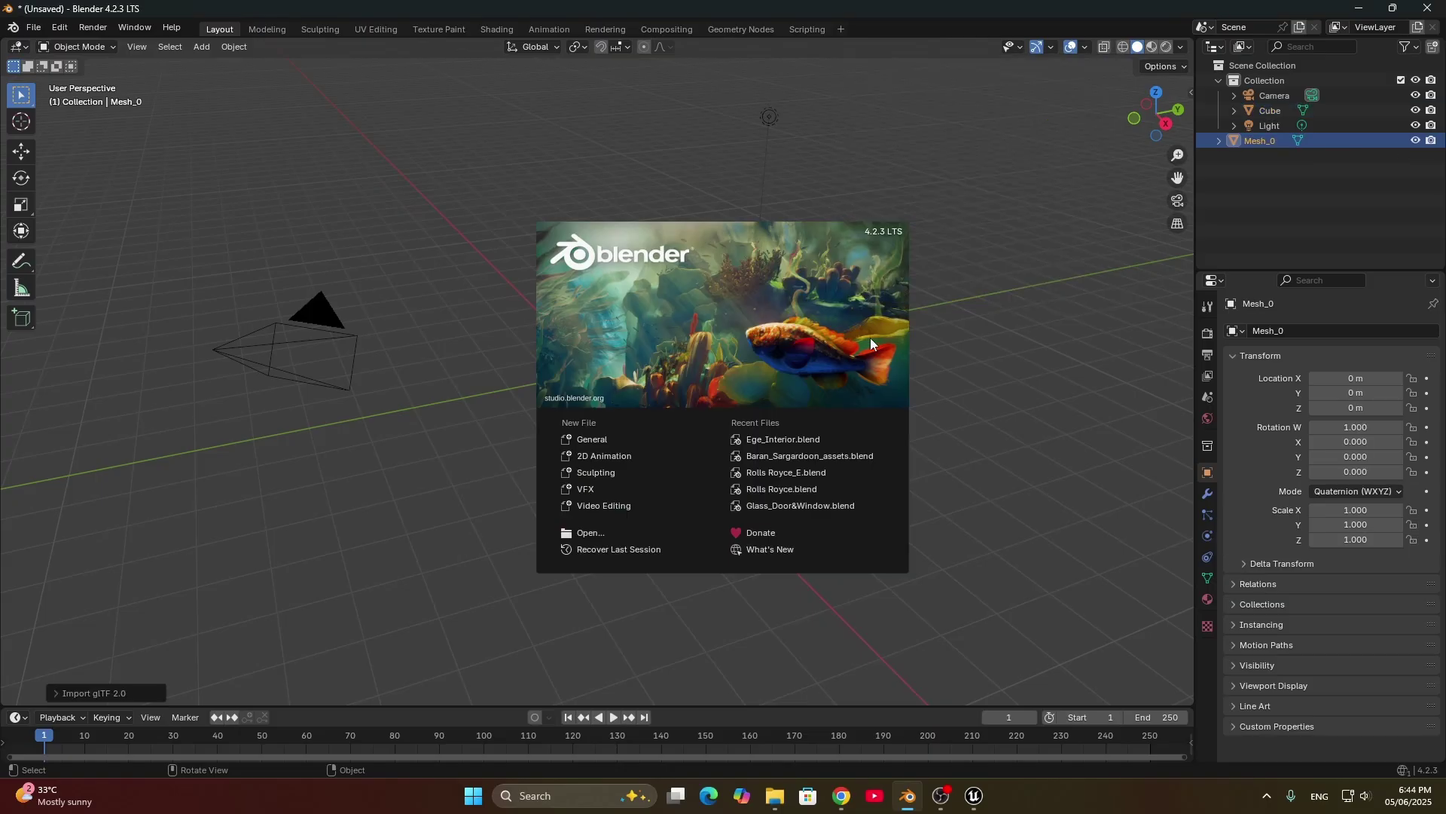
Step: Delete the default cube, light and camera so only the imported head scan mesh is left in the scene
click(756, 354)
middle_drag(756, 354, 630, 394)
click(631, 394)
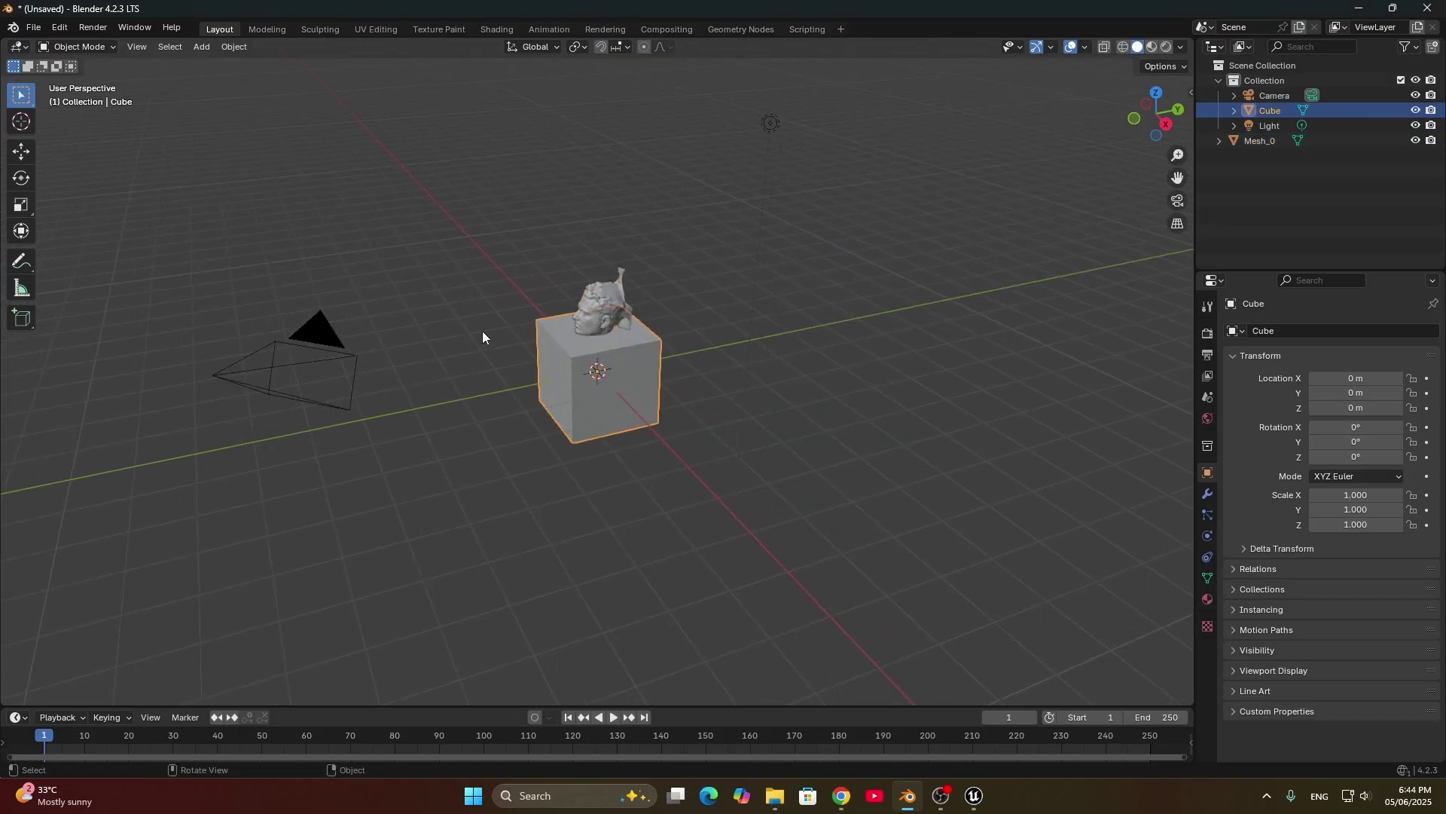
click(1256, 127)
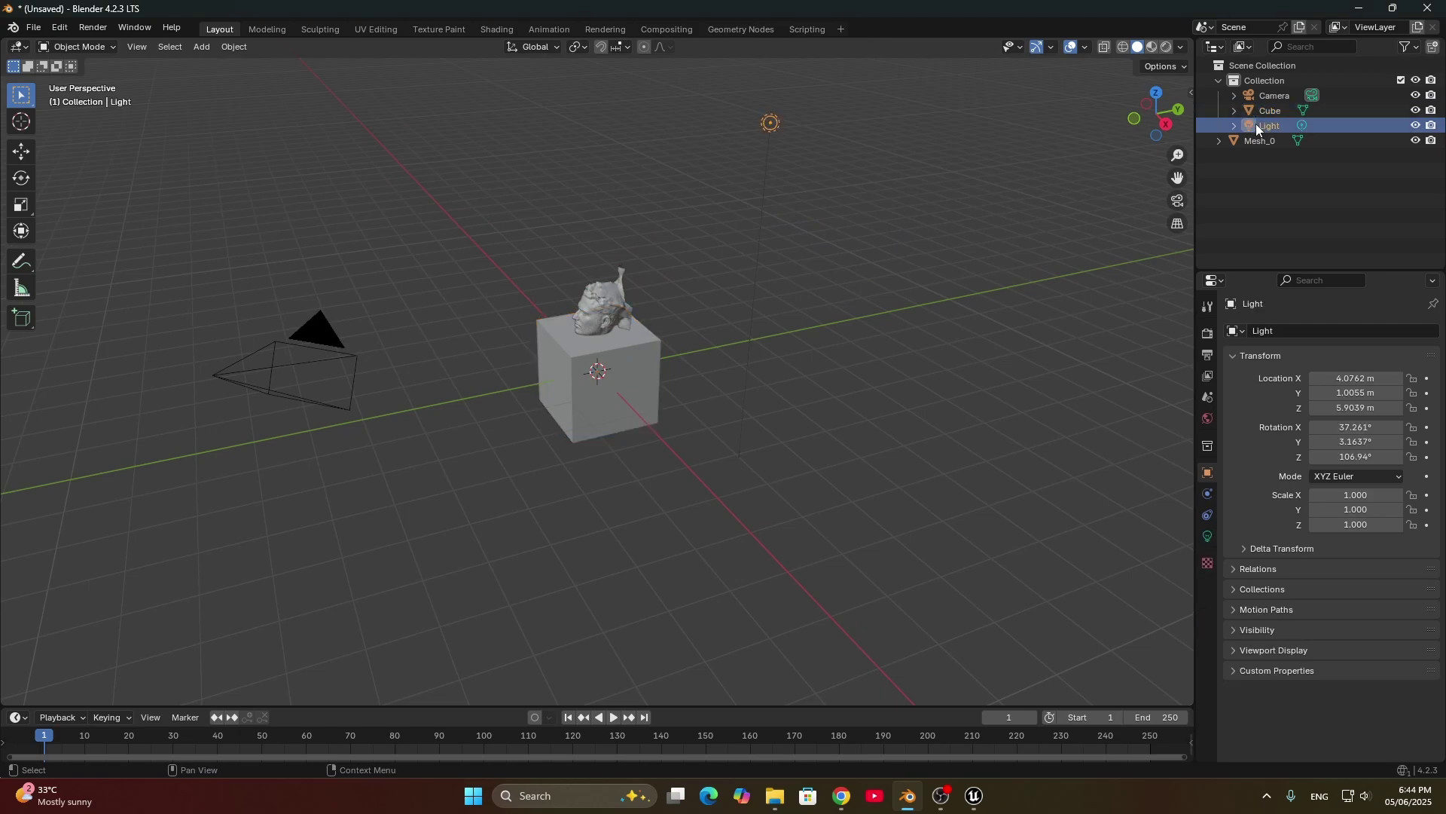
key(Delete)
click(1269, 108)
key(Delete)
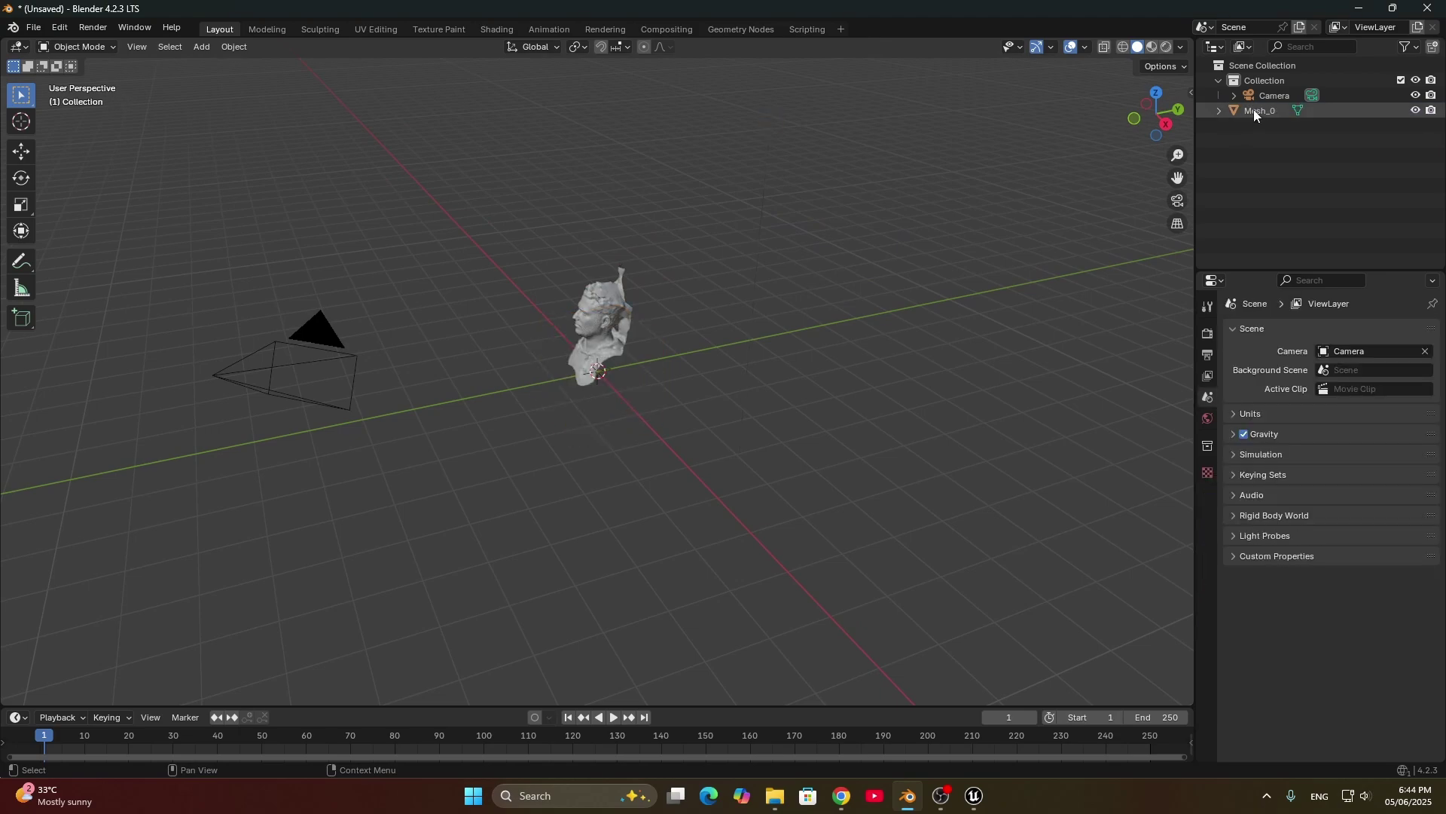
click(1273, 97)
key(Delete)
Step: Inspect the head scan up close and switch the viewport to wireframe shading
middle_drag(711, 334, 658, 348)
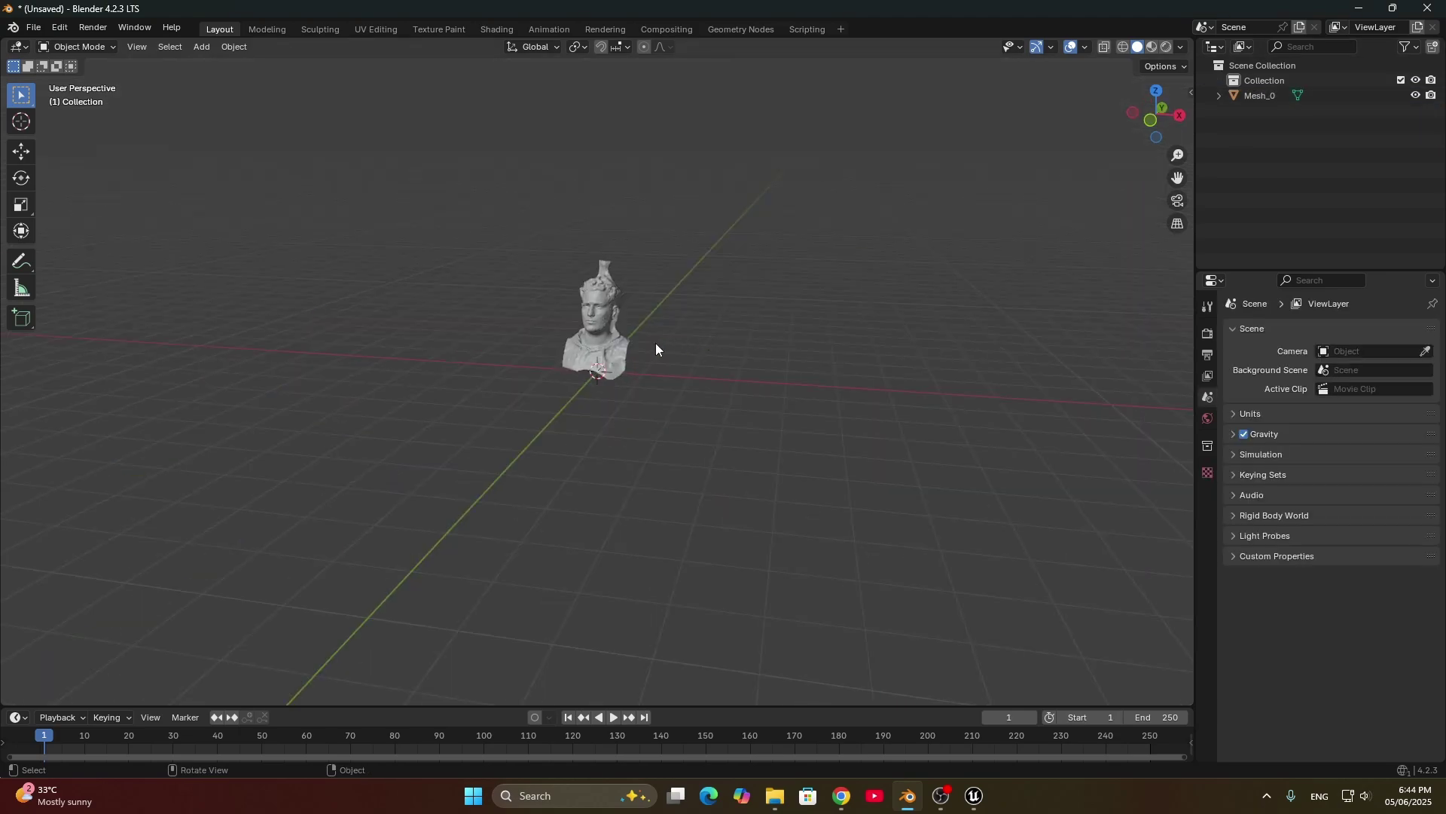
scroll(659, 346, up, 5)
scroll(618, 292, down, 2)
middle_drag(650, 466, 592, 405)
scroll(591, 419, up, 3)
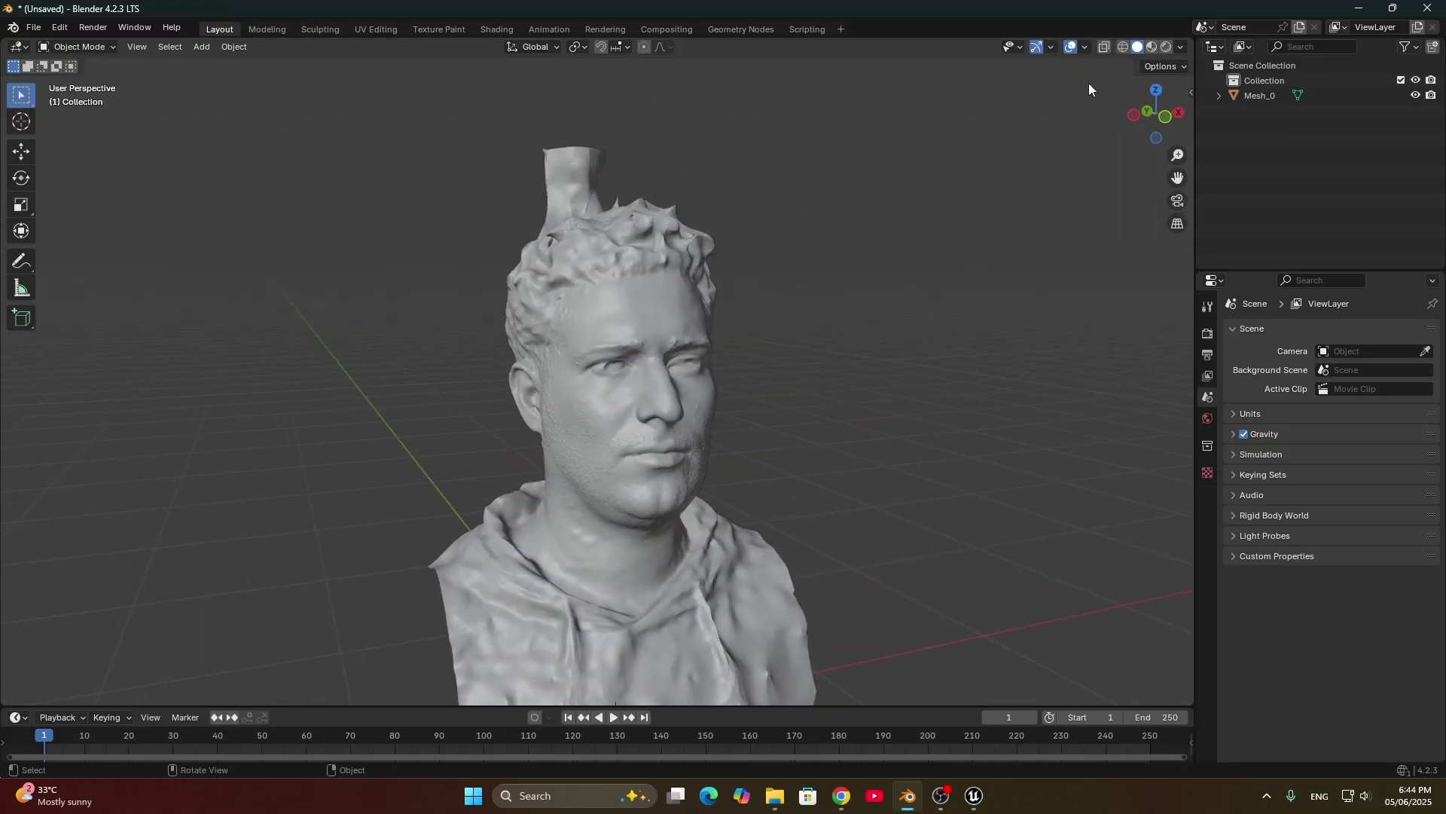
click(1123, 48)
scroll(712, 275, up, 3)
middle_drag(675, 264, 663, 320)
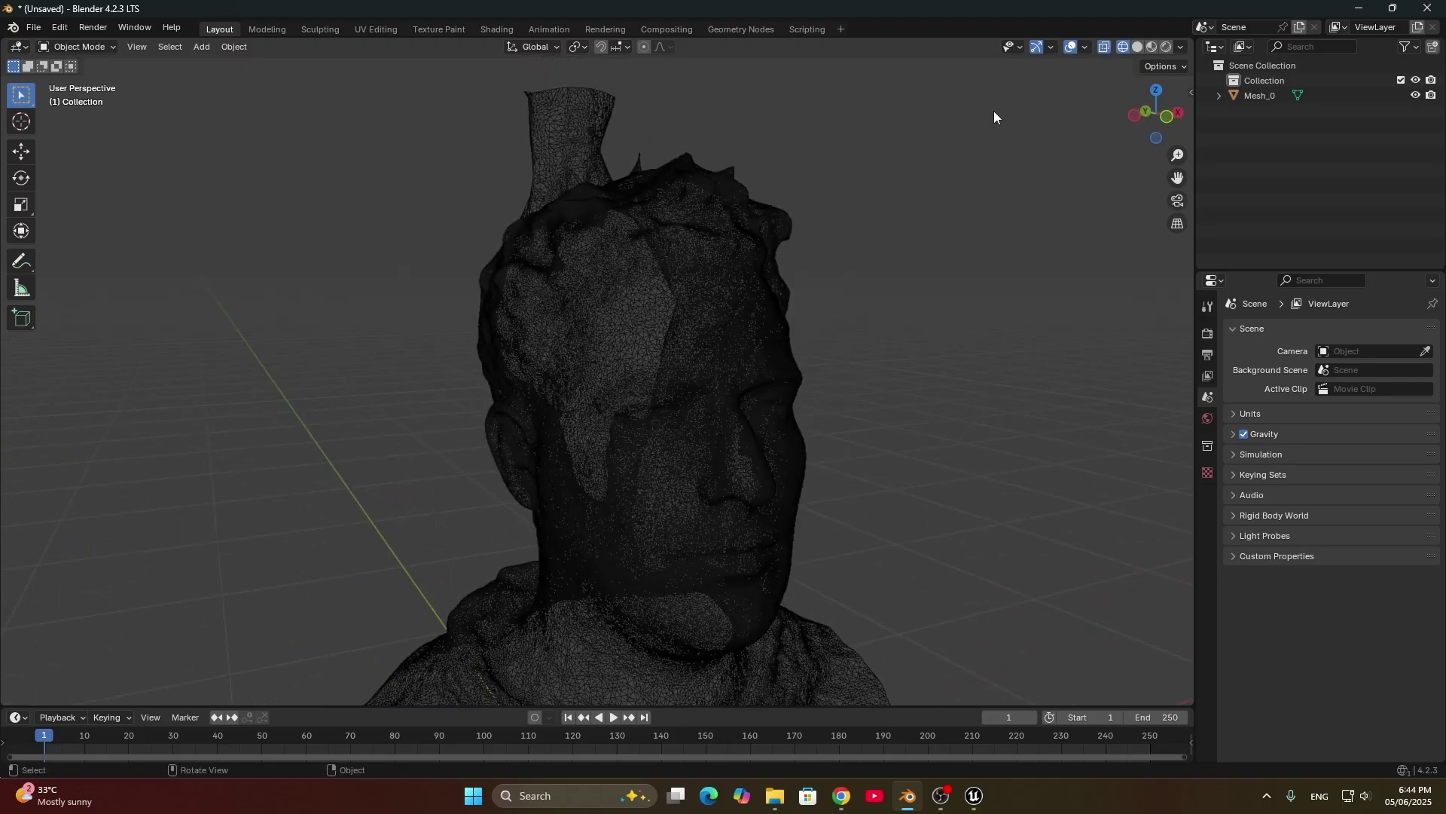
Step: Select the head scan mesh and enter Edit Mode
click(712, 296)
key(Tab)
middle_drag(676, 304, 745, 281)
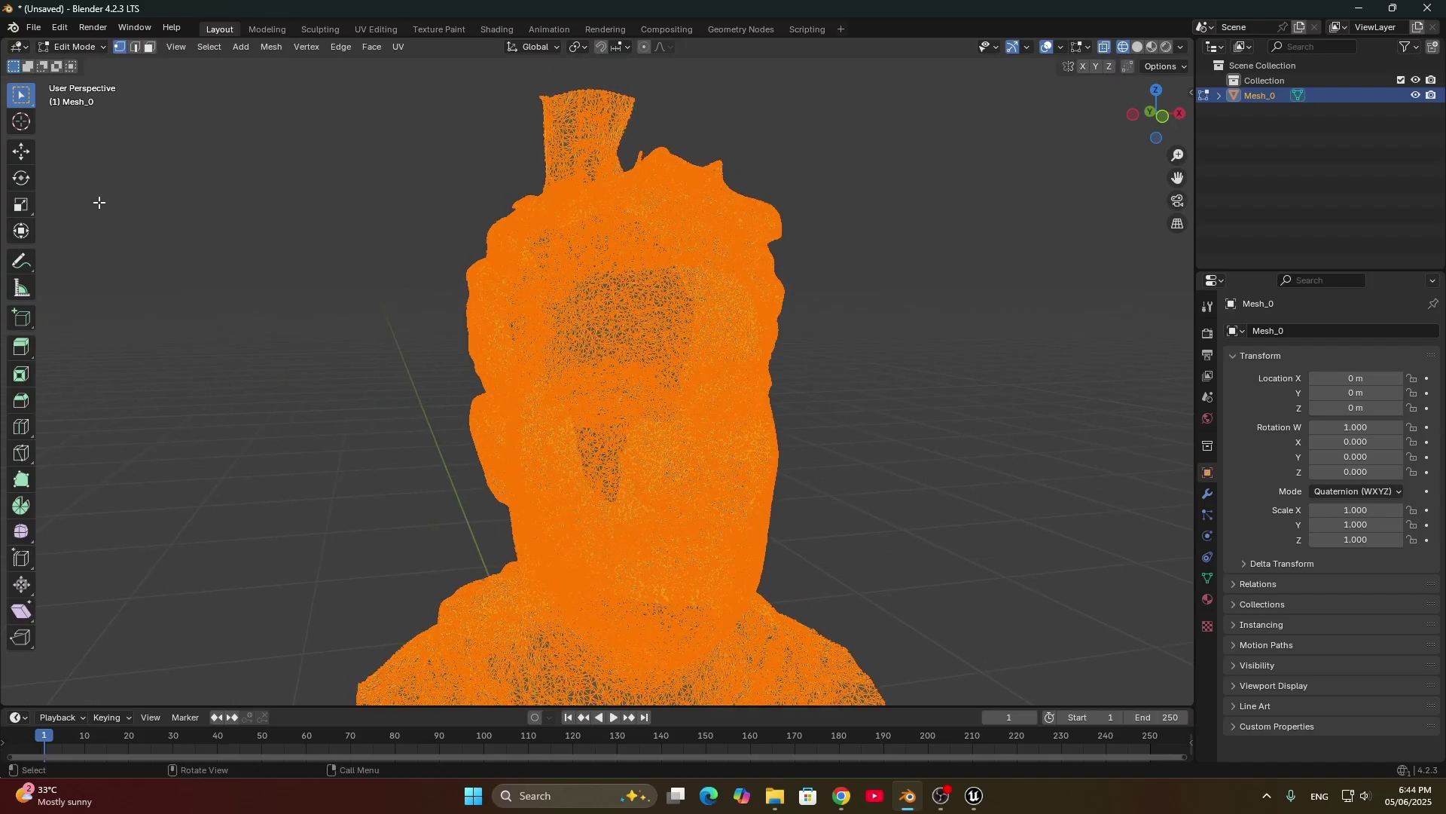
Step: Circle-deselect a strip of vertices across the brow area and clear the entire vertex selection
middle_drag(506, 278, 551, 279)
key(c)
mouse_move(740, 306)
shift+mouse_down()
mouse_move(753, 324)
mouse_move(813, 314)
shift+mouse_up()
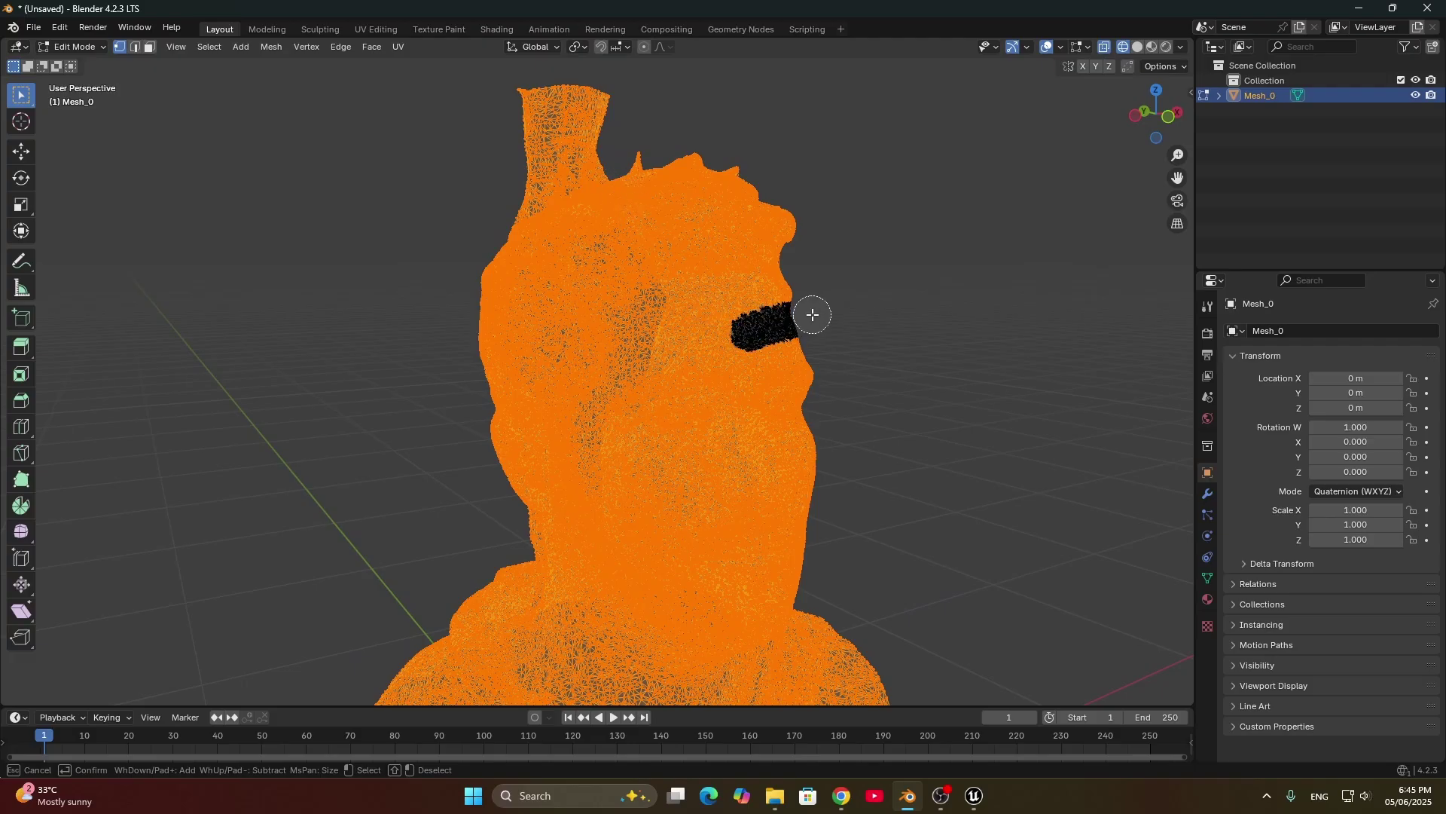
right_click(863, 414)
mouse_move(863, 406)
middle_down()
mouse_move(901, 362)
mouse_move(862, 367)
middle_up()
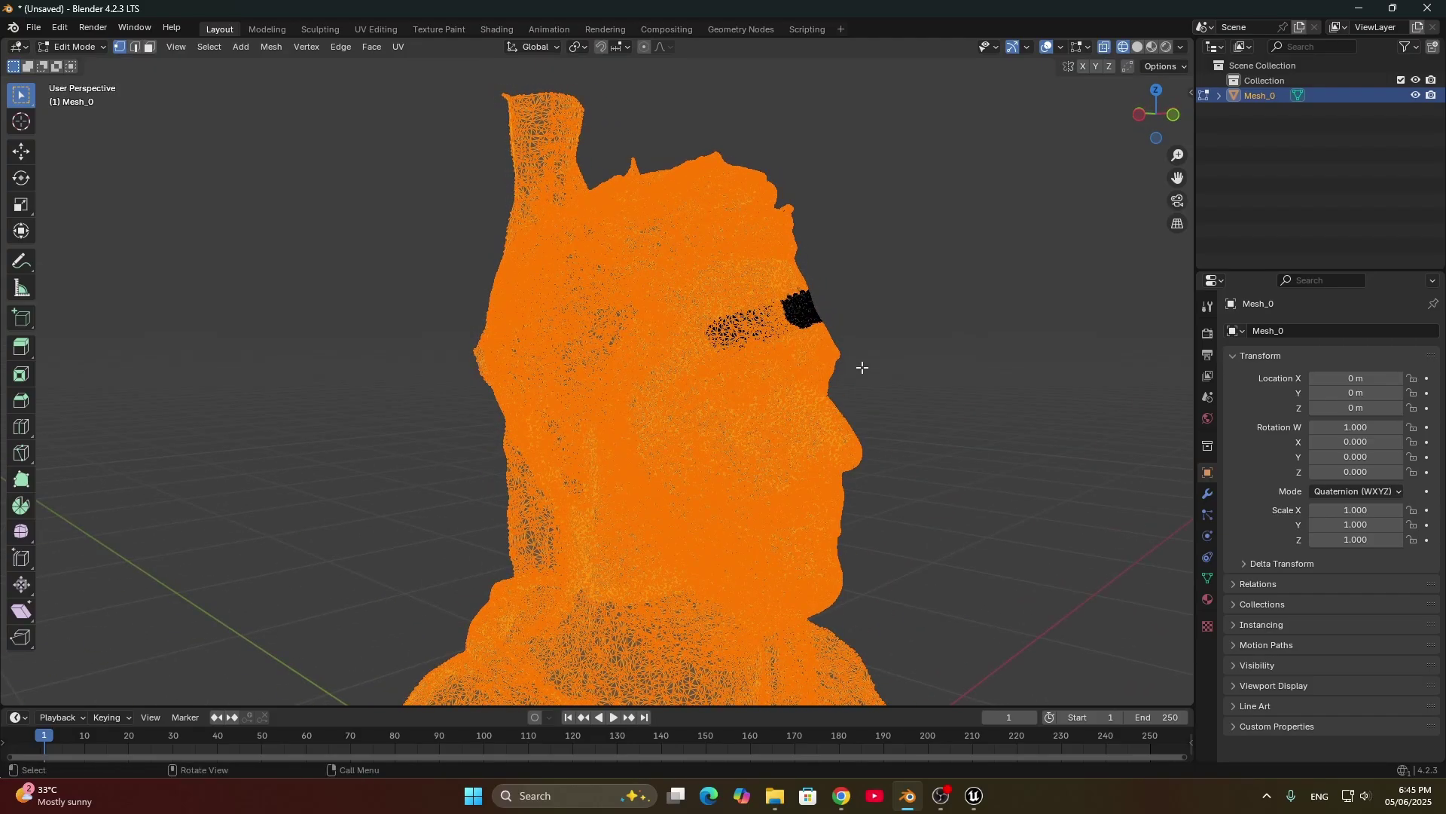
key(alt+a)
Step: Circle-select the hair, back of the head, neck and shoulder vertices from the side and delete them, keeping only the face
middle_drag(648, 300, 649, 371)
scroll(808, 383, down, 3)
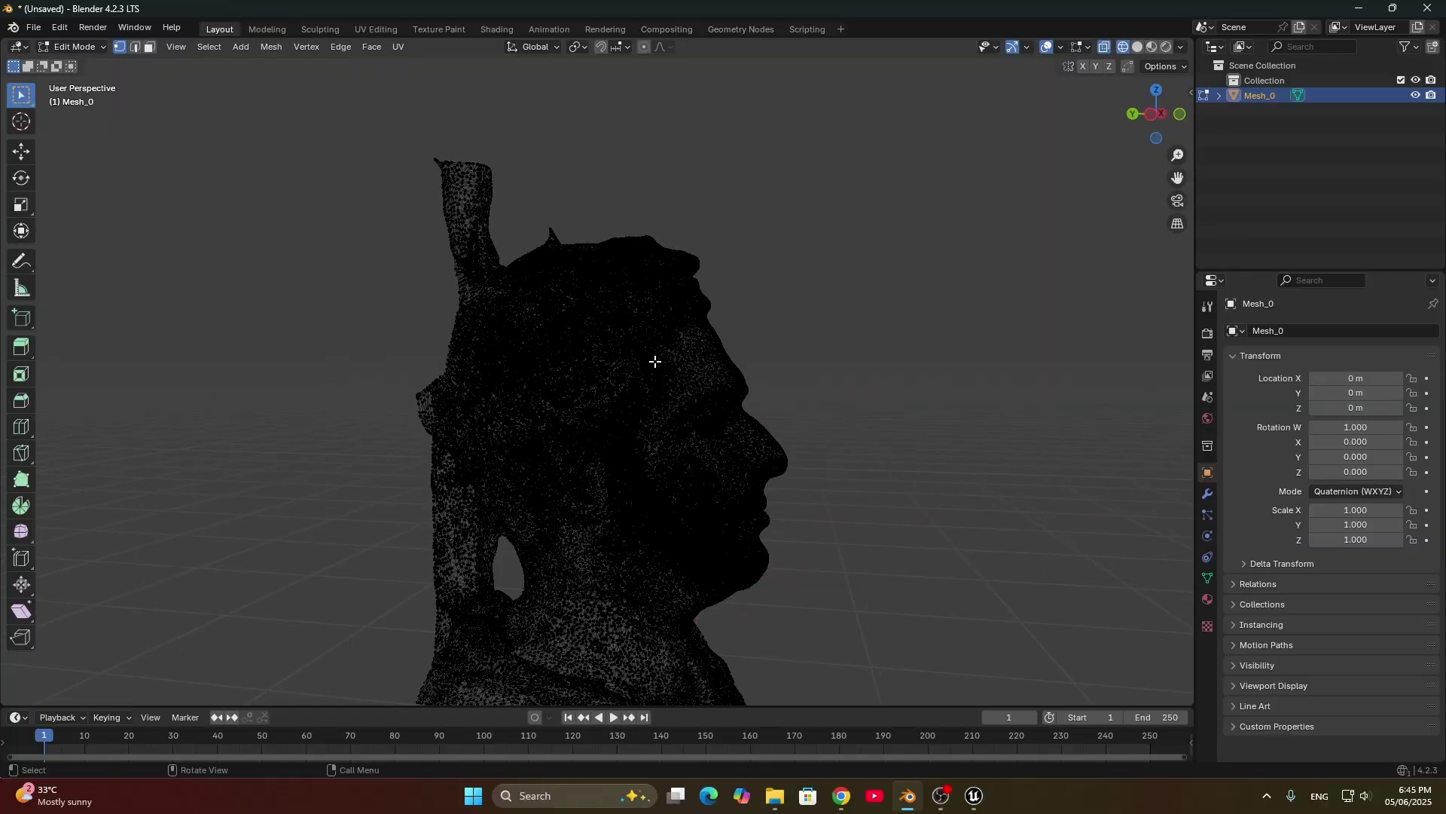
key(c)
scroll(518, 254, down, 4)
scroll(508, 234, down, 5)
mouse_move(506, 193)
mouse_down()
mouse_move(494, 206)
mouse_move(652, 201)
mouse_move(675, 216)
mouse_move(500, 233)
mouse_move(392, 519)
mouse_up()
right_click(561, 445)
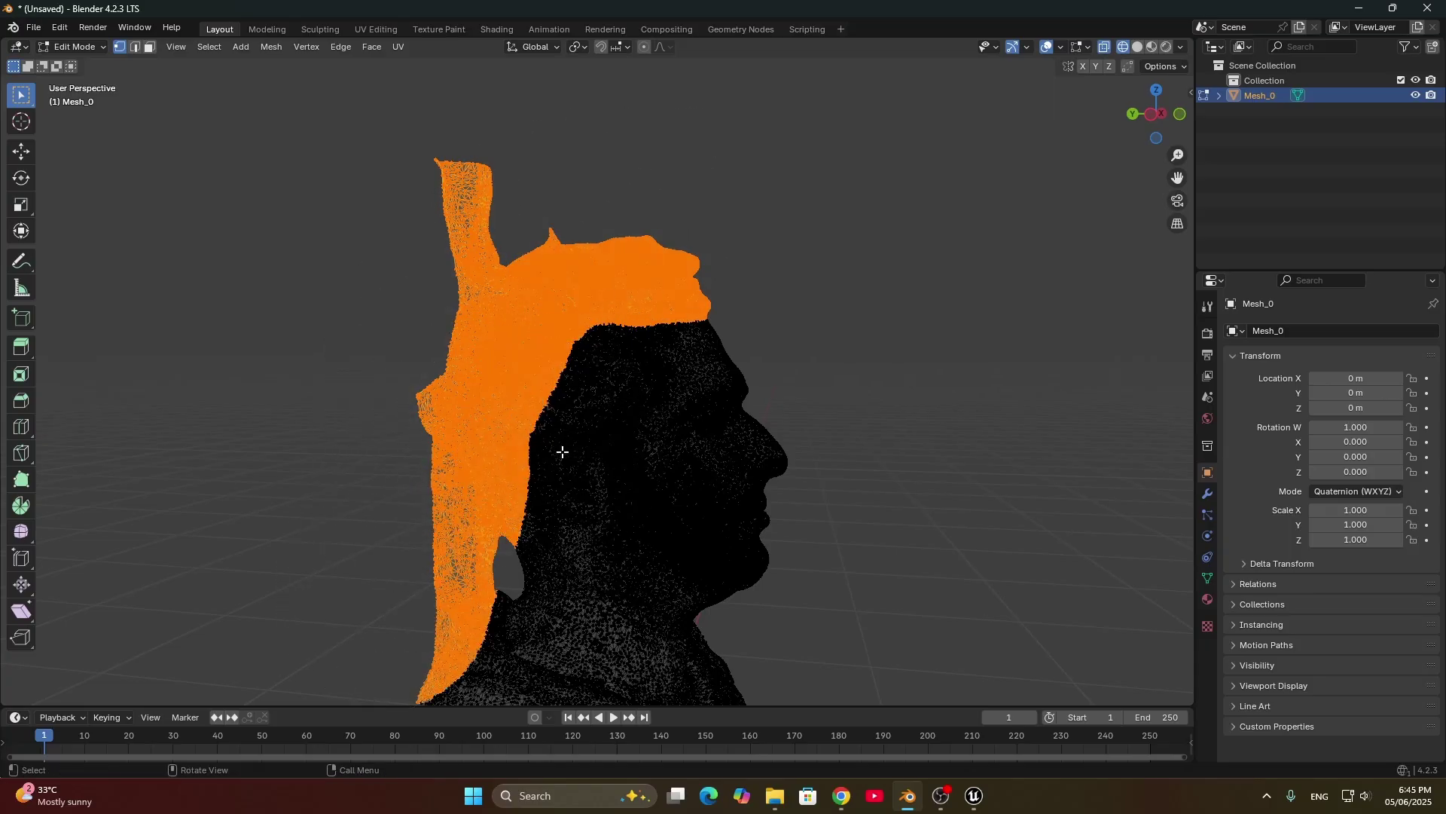
scroll(609, 516, down, 5)
shift+middle_drag(609, 517, 578, 471)
alt+middle_drag(589, 467, 641, 473)
key(c)
drag(688, 510, 420, 459)
mouse_move(603, 538)
mouse_down()
mouse_move(474, 472)
mouse_move(449, 400)
mouse_move(688, 573)
mouse_up()
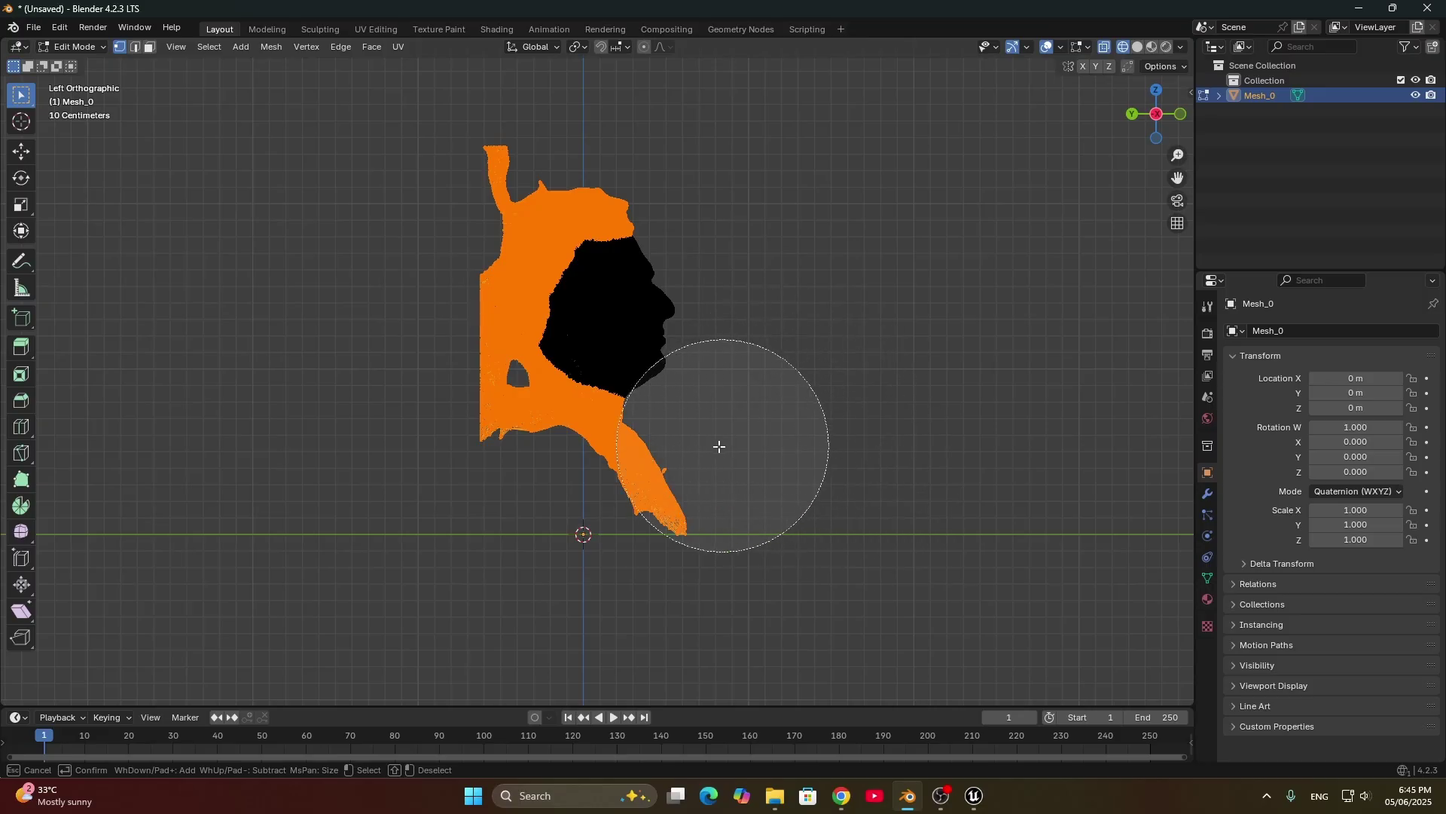
key(Escape)
key(x)
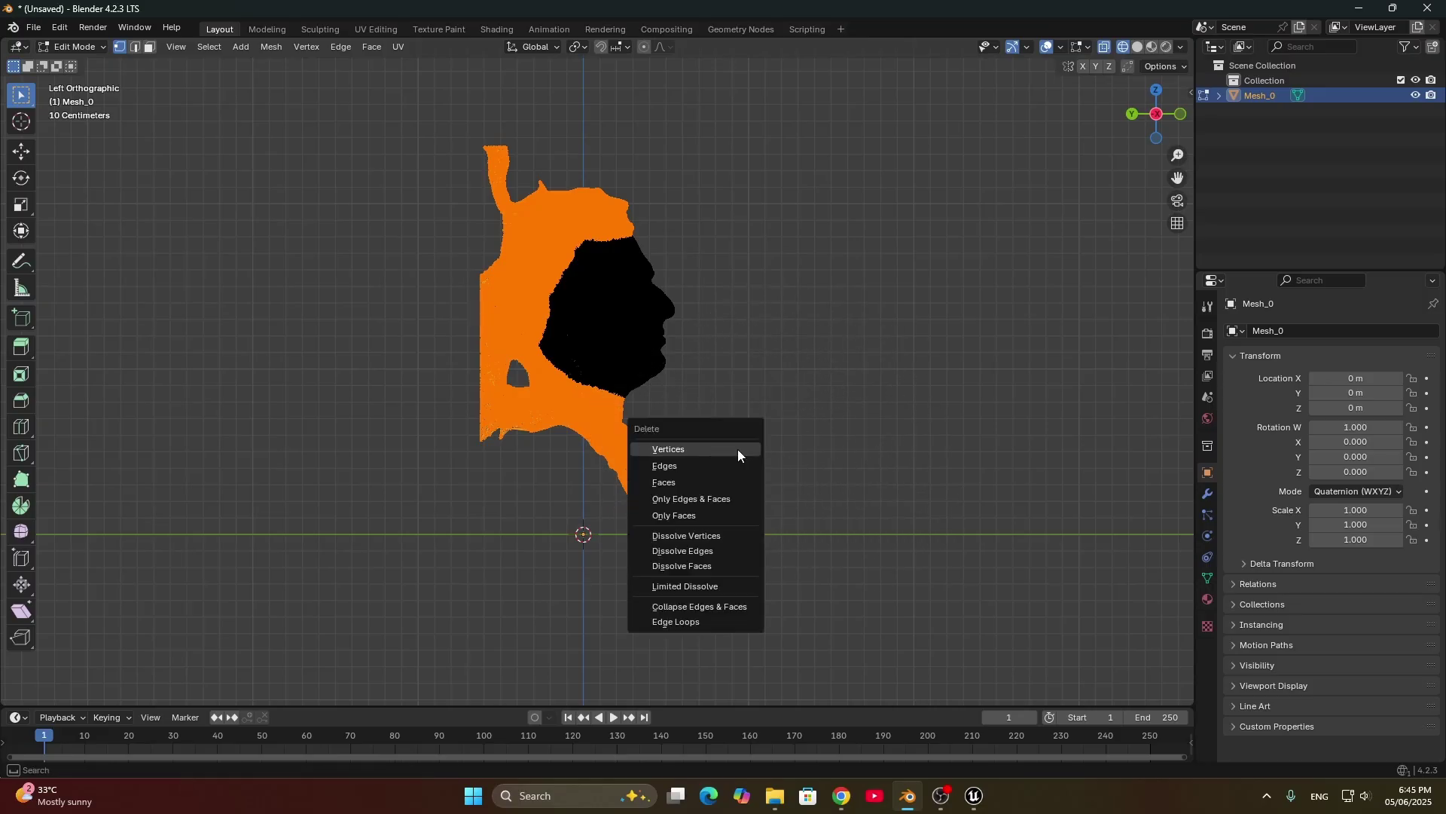
click(704, 456)
Step: Return to Object Mode and examine the trimmed face and its cut edges for leftover hair
middle_drag(688, 407, 759, 246)
mouse_move(558, 352)
middle_down()
mouse_move(655, 301)
mouse_move(645, 414)
mouse_move(662, 381)
mouse_move(593, 378)
mouse_move(459, 331)
mouse_move(577, 334)
mouse_move(589, 379)
mouse_move(541, 319)
mouse_move(685, 359)
mouse_move(327, 347)
middle_up()
key(Tab)
scroll(617, 381, up, 4)
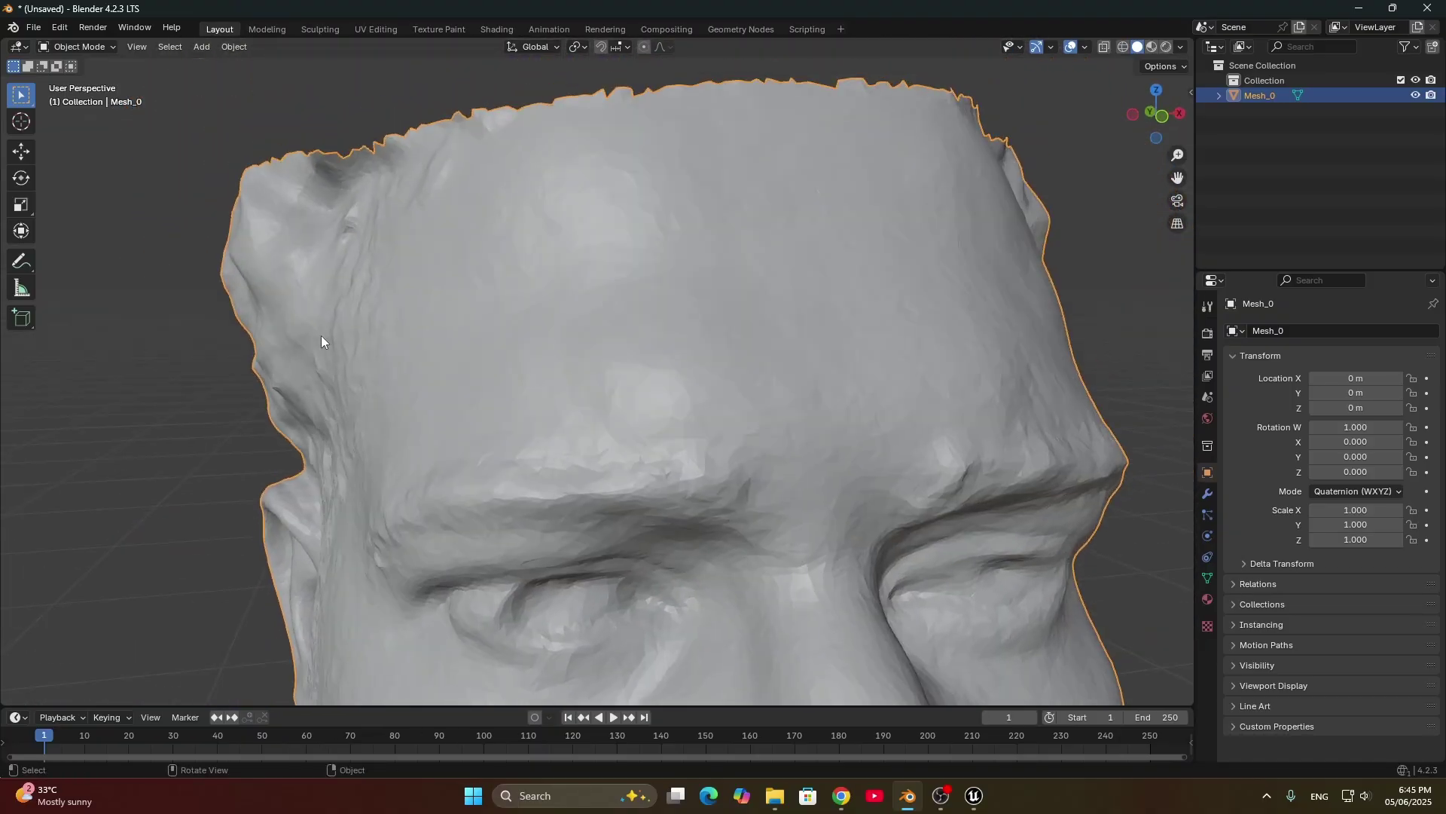
middle_drag(470, 254, 650, 387)
scroll(607, 355, down, 5)
scroll(591, 378, up, 4)
scroll(568, 431, down, 3)
middle_drag(568, 431, 693, 362)
middle_drag(610, 282, 608, 418)
scroll(559, 359, up, 2)
Step: In wireframe Edit Mode, circle-select the remaining hair vertices above the ear and along the temple and delete them
key(Tab)
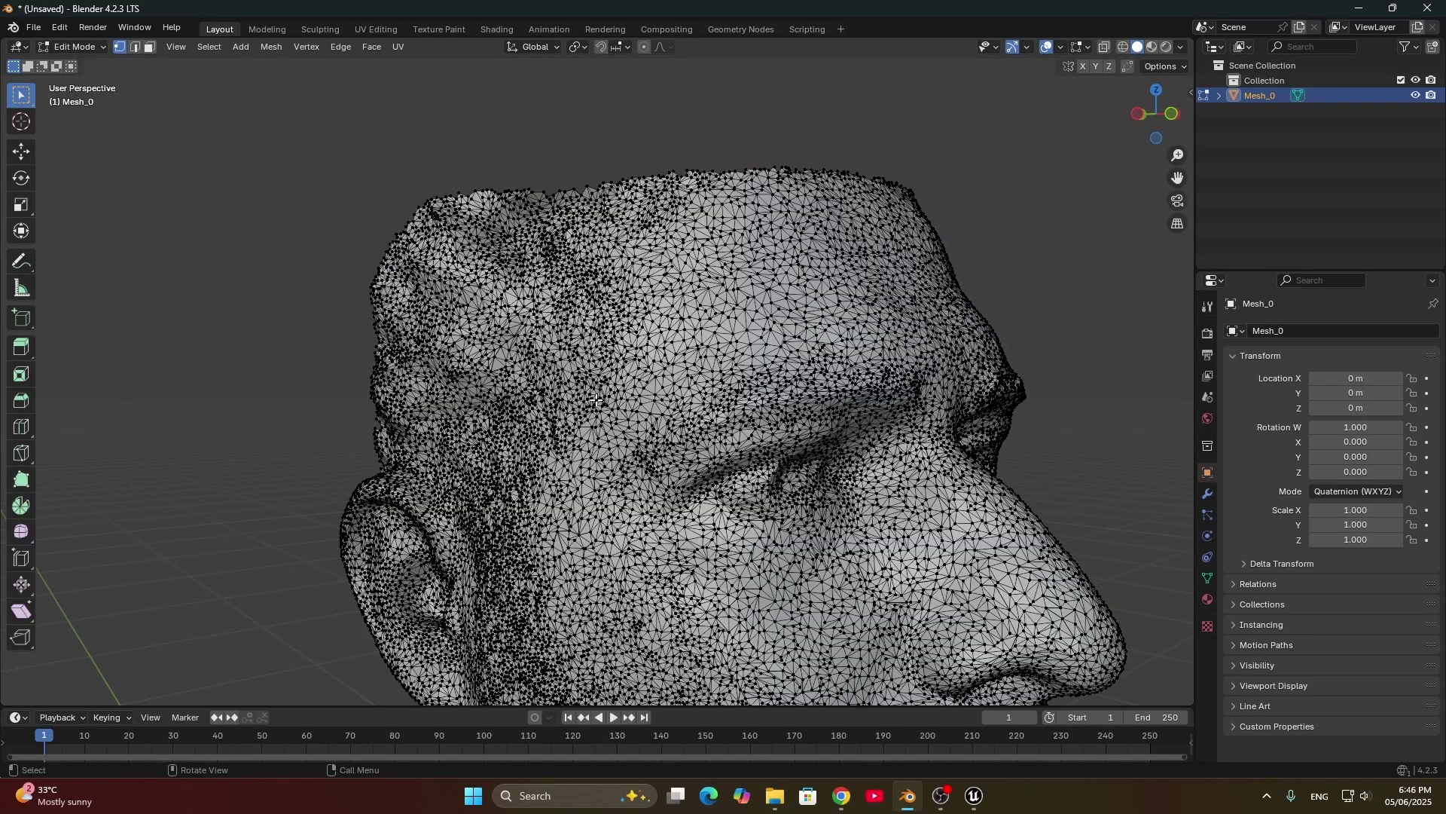
click(1123, 48)
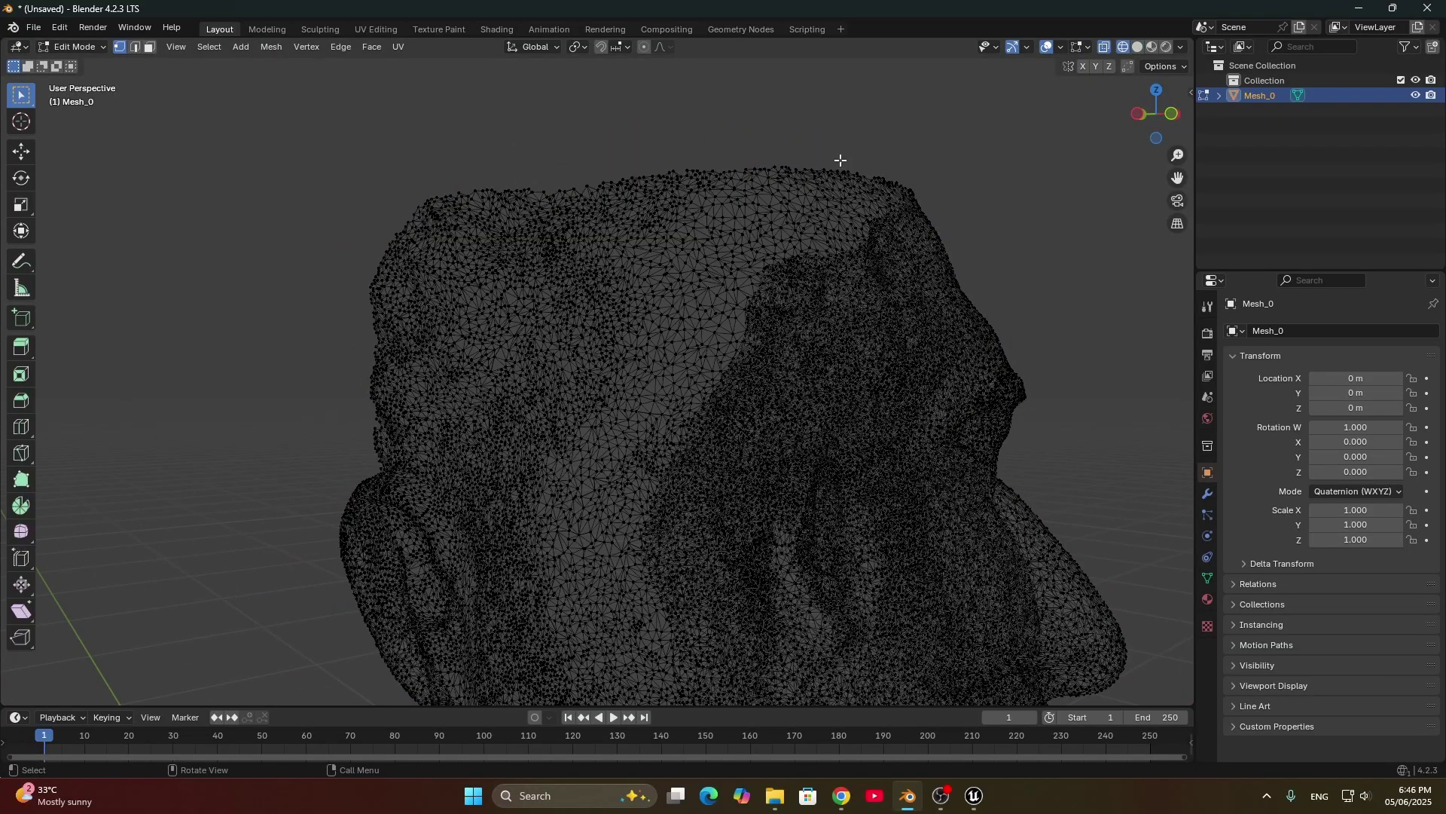
key(c)
mouse_move(558, 232)
mouse_down()
mouse_move(506, 258)
mouse_move(626, 128)
mouse_move(532, 192)
mouse_move(490, 354)
mouse_move(419, 387)
mouse_move(391, 354)
mouse_up()
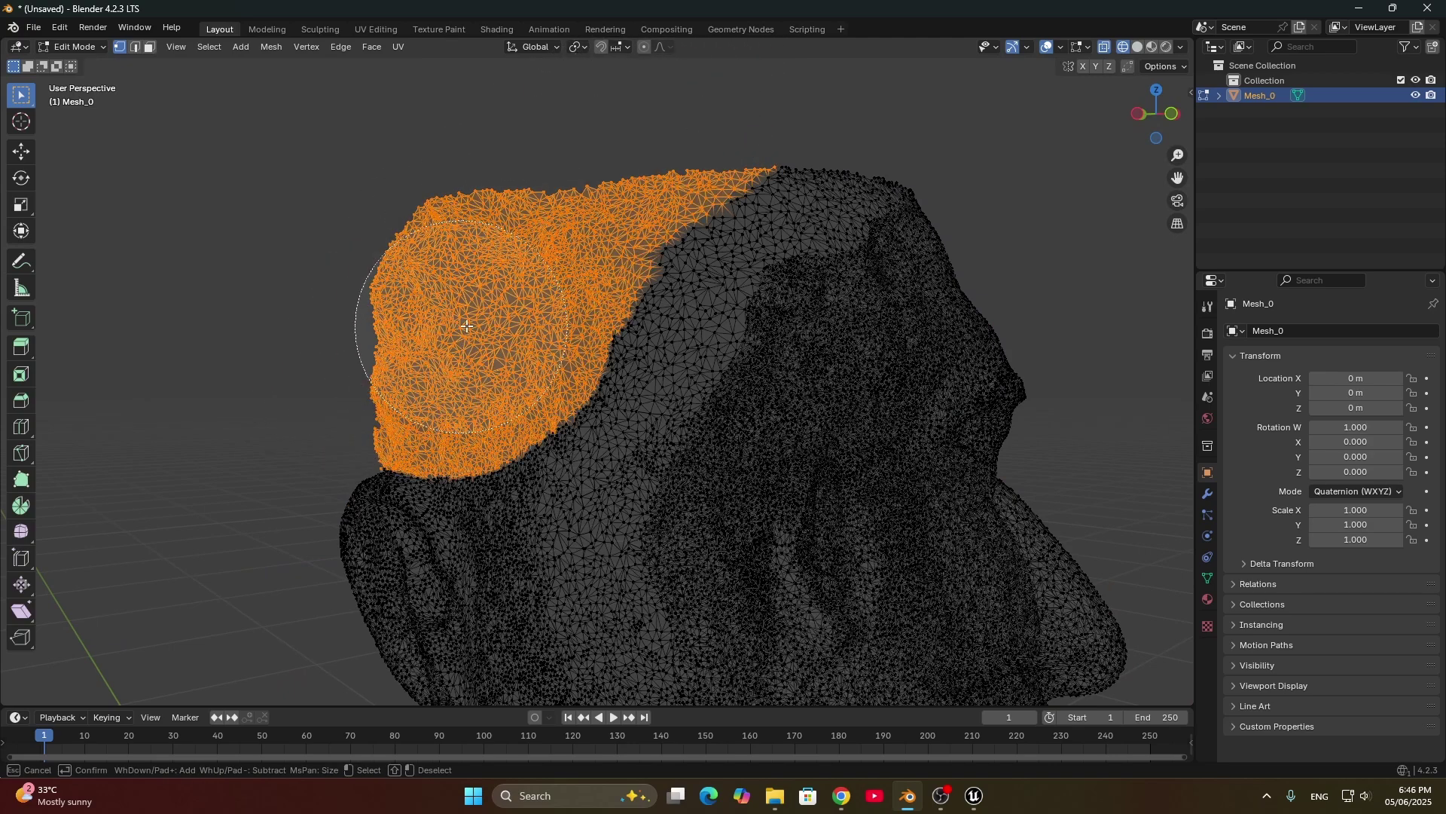
drag(516, 342, 563, 317)
key(Escape)
mouse_move(569, 181)
middle_down()
mouse_move(532, 315)
mouse_move(799, 269)
mouse_move(821, 283)
middle_up()
key(x)
click(532, 317)
Step: Circle-select the leftover hair vertices around the opposite side of the head and delete them
key(c)
mouse_move(972, 248)
mouse_down()
mouse_move(829, 504)
mouse_move(983, 286)
mouse_up()
shift+middle_drag(983, 286, 946, 489)
key(c)
drag(754, 188, 996, 601)
mouse_move(996, 600)
middle_down()
mouse_move(488, 493)
mouse_move(662, 452)
mouse_move(743, 129)
middle_up()
key(c)
drag(743, 129, 871, 339)
key(Escape)
mouse_move(871, 339)
middle_down()
mouse_move(927, 391)
mouse_move(950, 332)
mouse_move(814, 449)
mouse_move(904, 362)
middle_up()
key(x)
click(959, 305)
Step: Trim the remaining unwanted vertices along the upper edge of the face mesh by circle-selecting and deleting them
key(Tab)
key(shift+z)
key(x)
key(Tab)
middle_drag(596, 369, 565, 399)
key(c)
drag(482, 173, 471, 350)
key(shift+z)
key(c)
drag(471, 241, 507, 455)
mouse_move(507, 455)
middle_down()
mouse_move(647, 343)
mouse_move(995, 592)
middle_up()
key(x)
click(646, 344)
Step: Return to Object Mode and show the textured face in Material Preview shading
key(Tab)
key(shift+z)
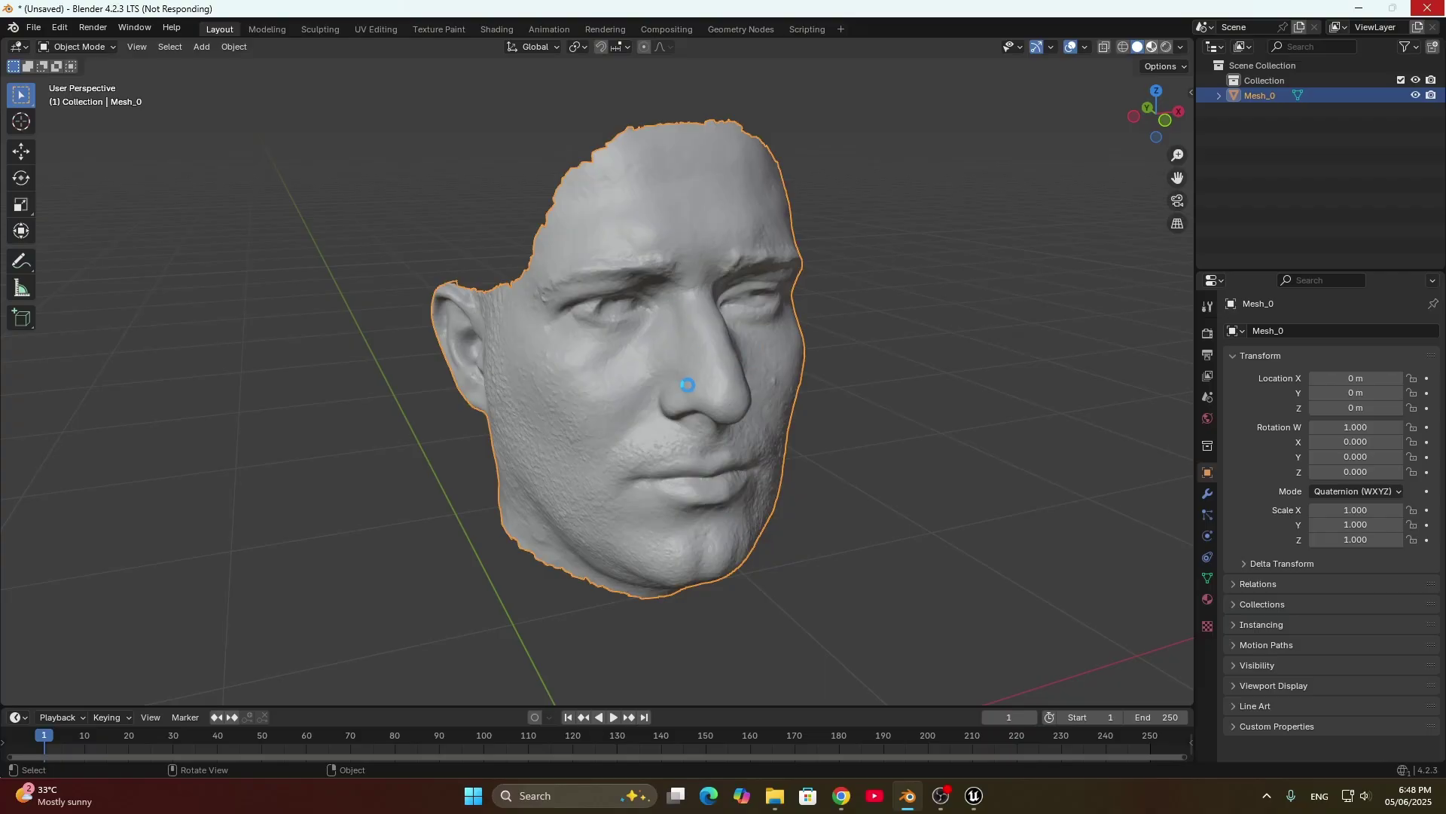
middle_drag(737, 378, 612, 395)
scroll(735, 366, up, 4)
Step: Start an FBX export of the face mesh and set its path mode to Copy
click(33, 28)
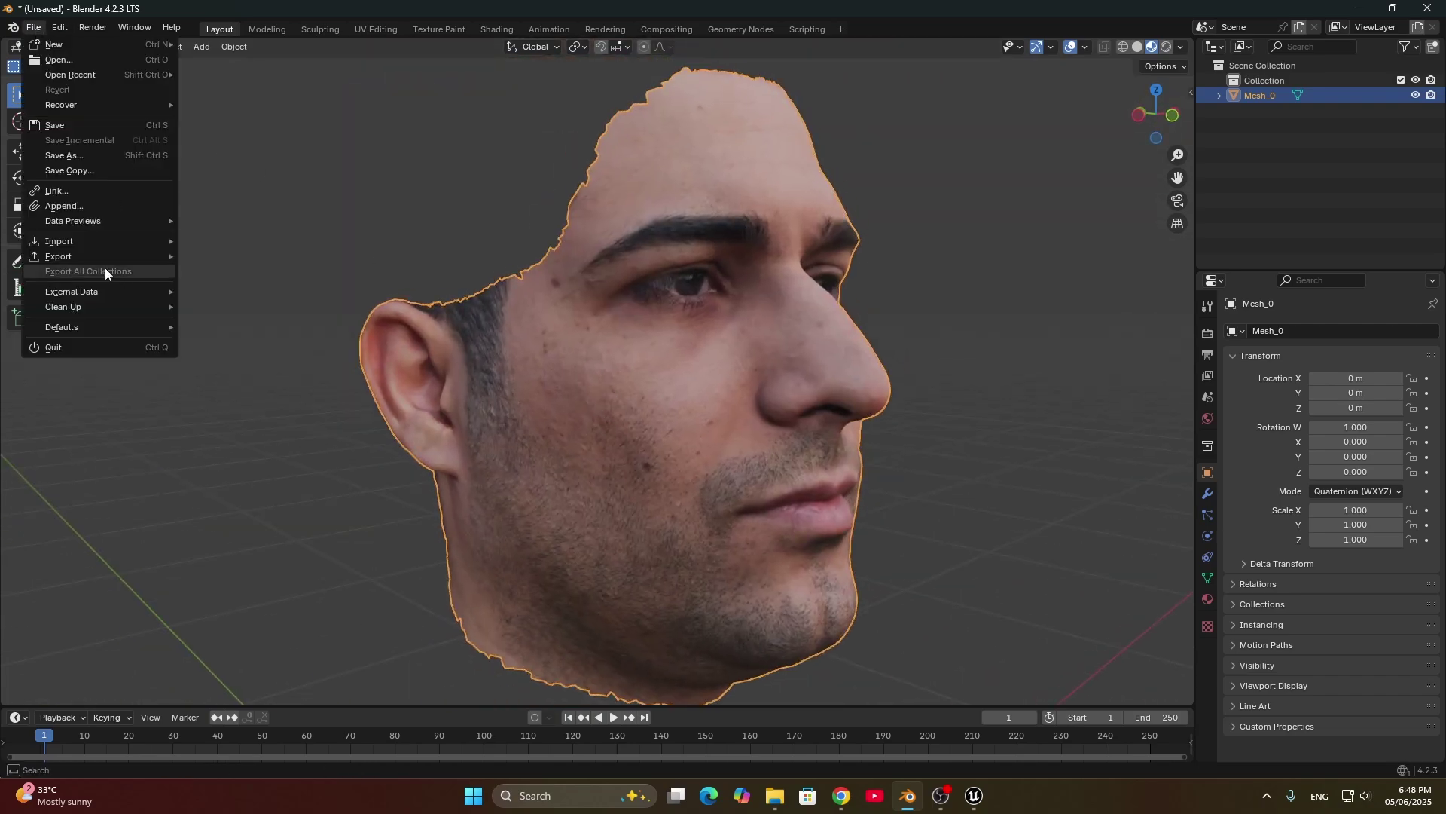
mouse_move(84, 256)
click(245, 395)
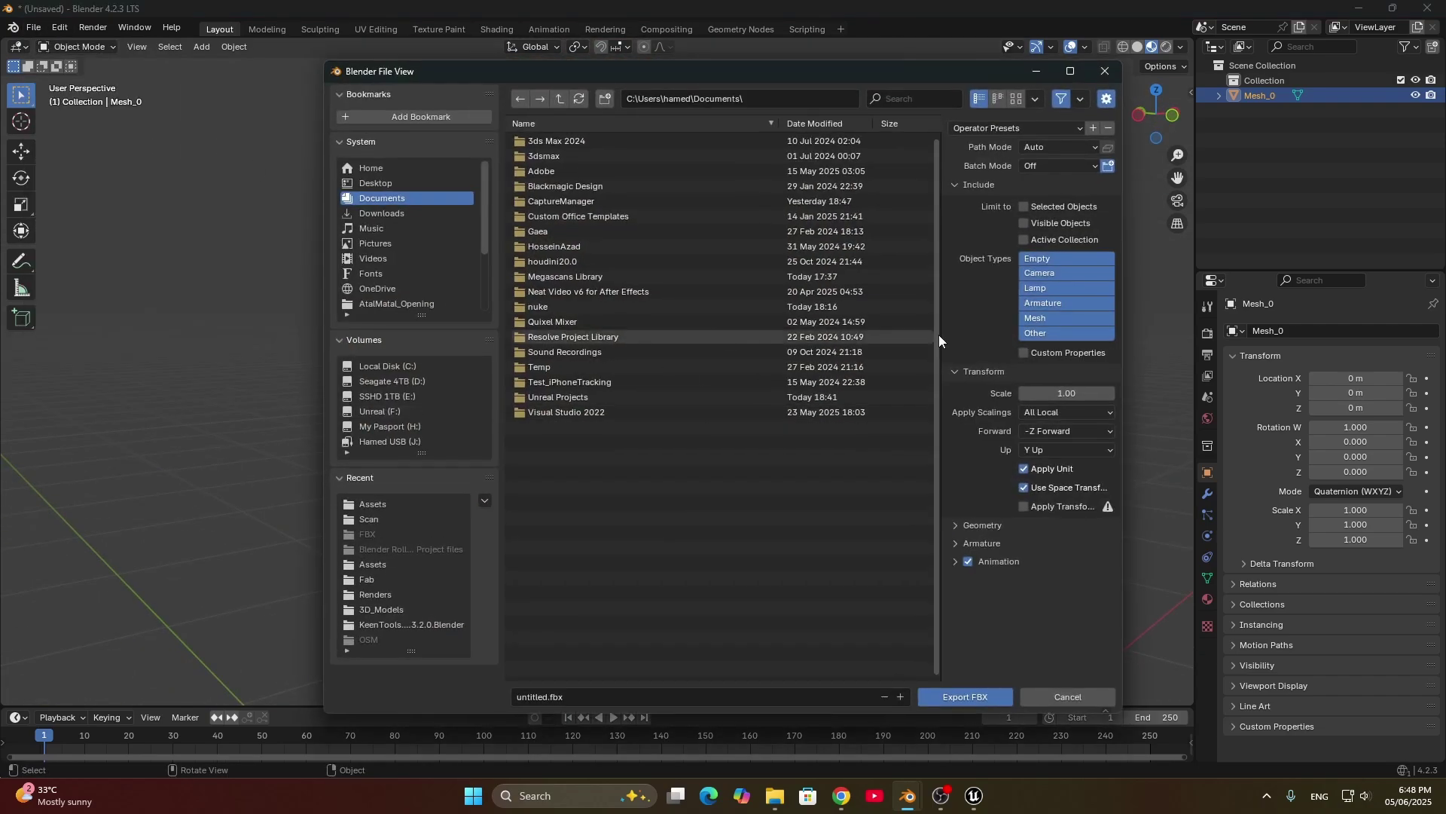
click(1038, 151)
click(1047, 248)
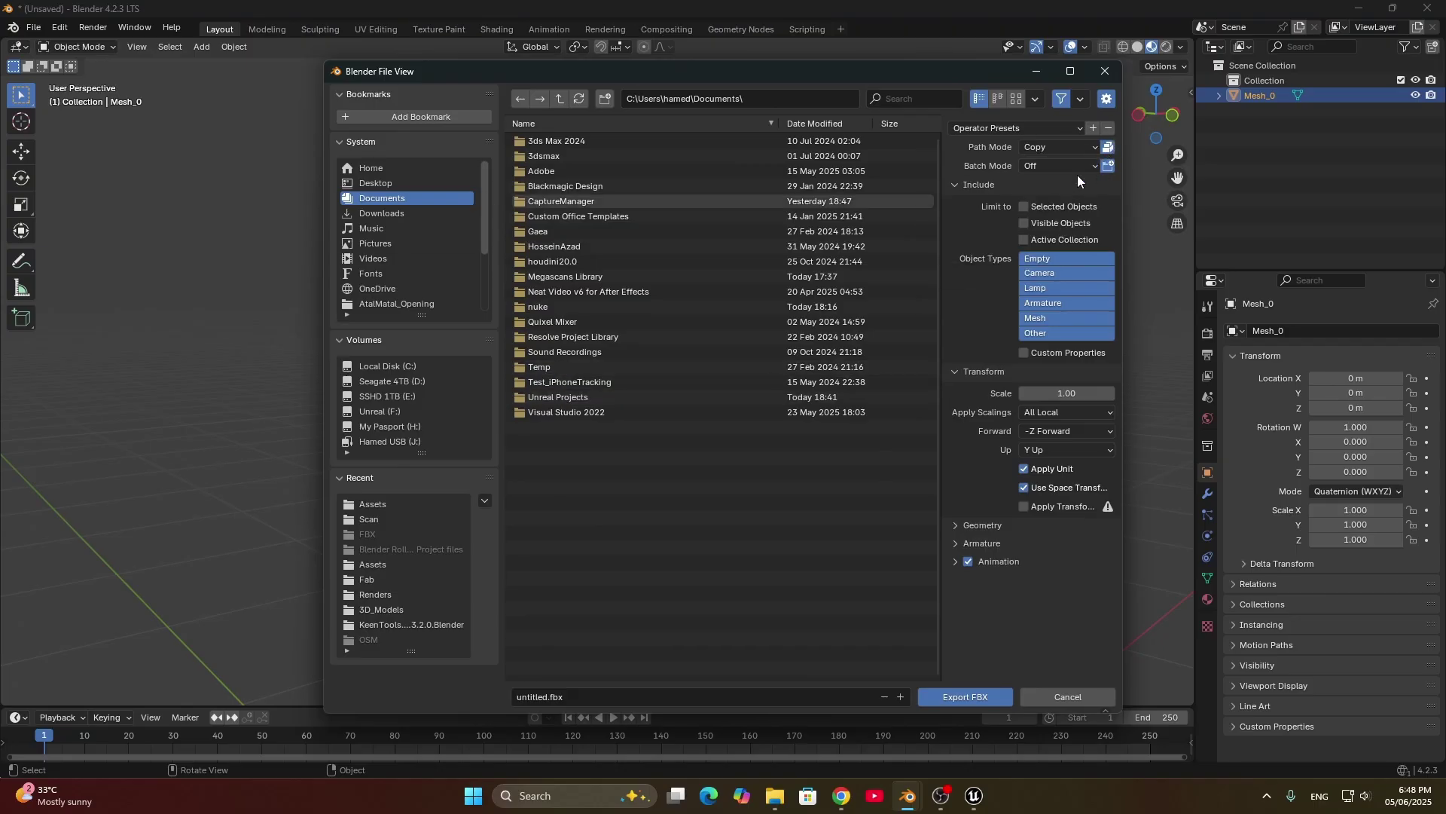
Step: Export the FBX to the project's Scan folder, reusing the existing ClenUp file name with the suffix _3
click(381, 411)
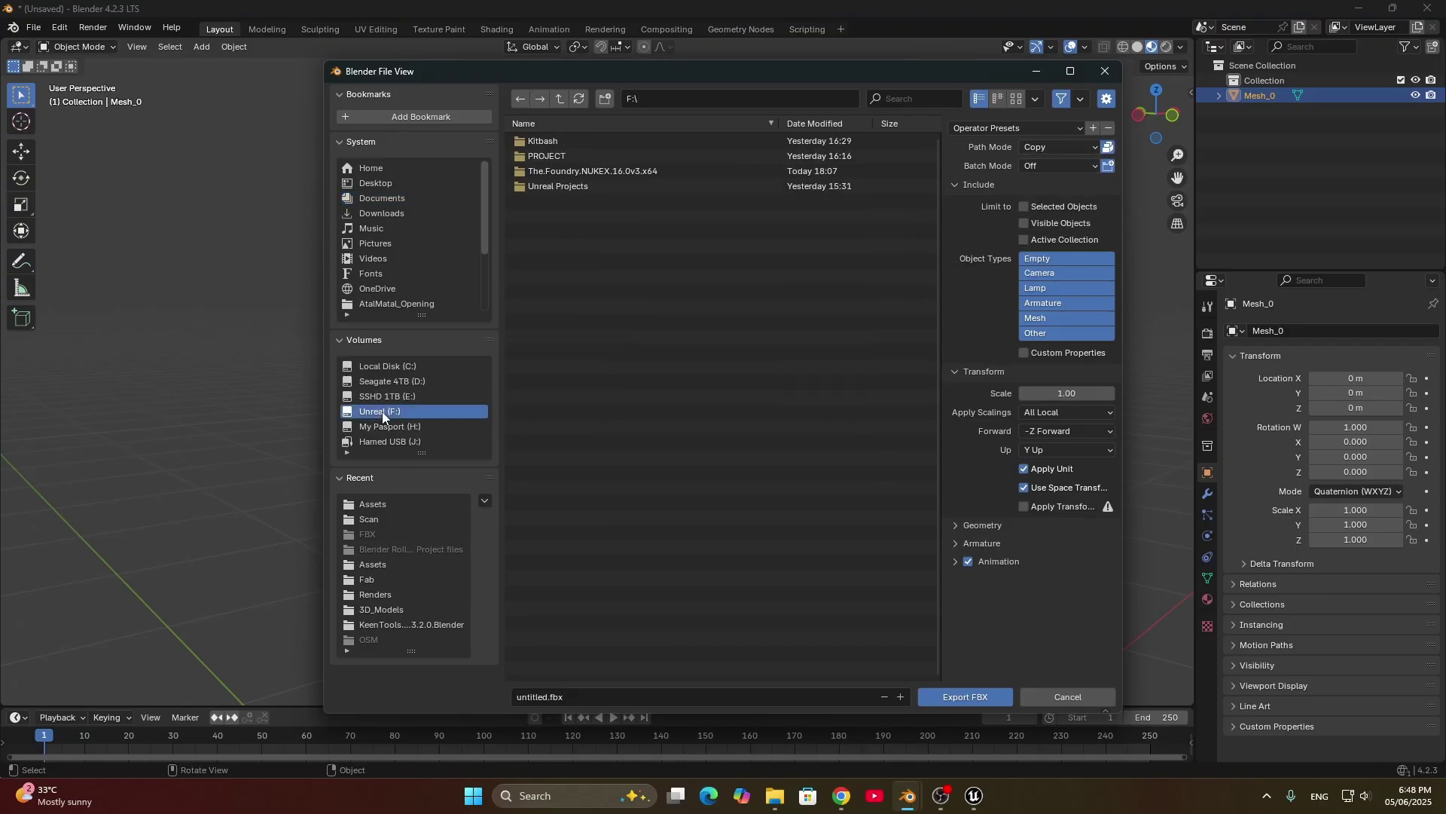
scroll(391, 273, down, 1)
click(391, 289)
click(545, 203)
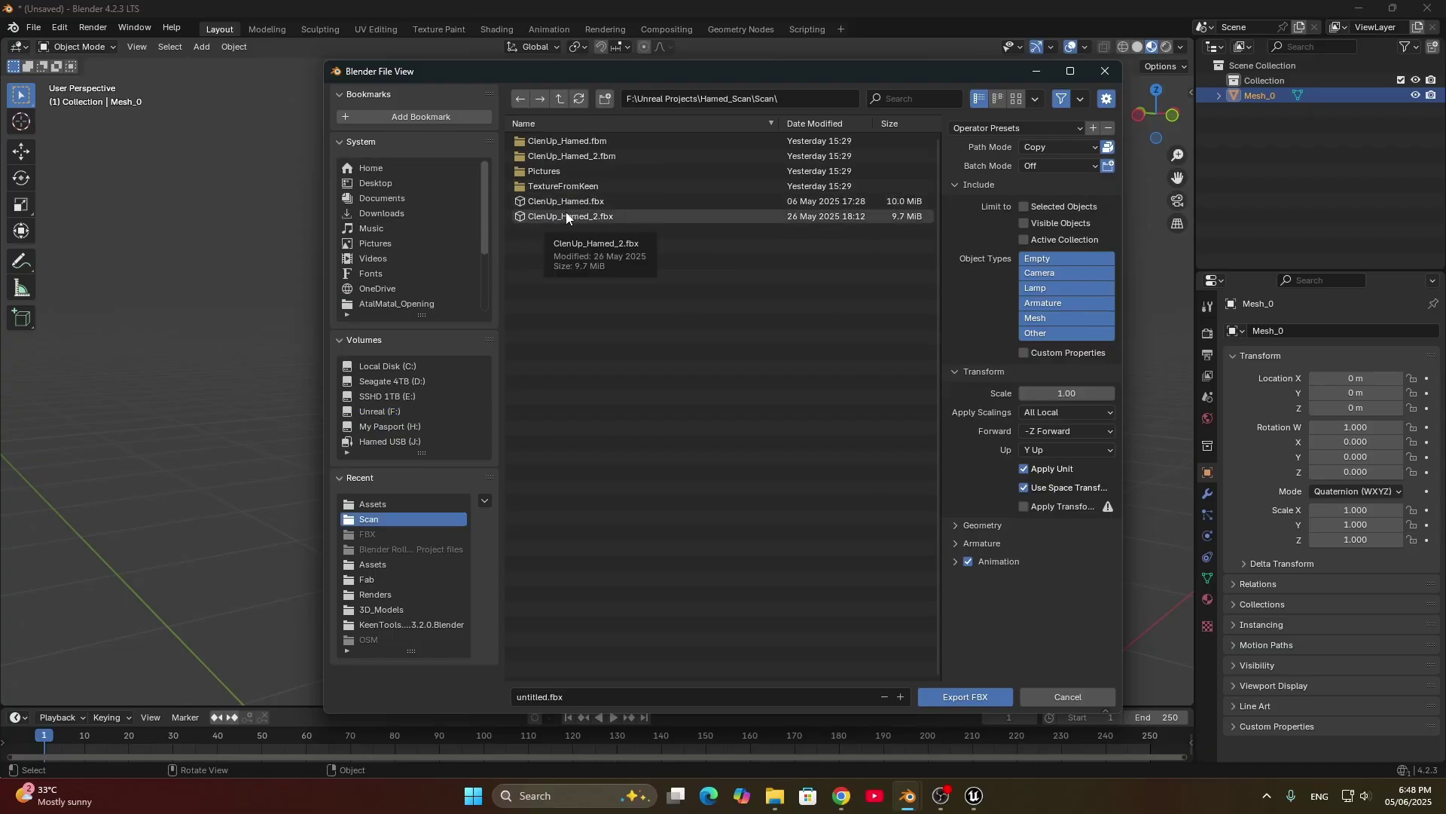
click(540, 216)
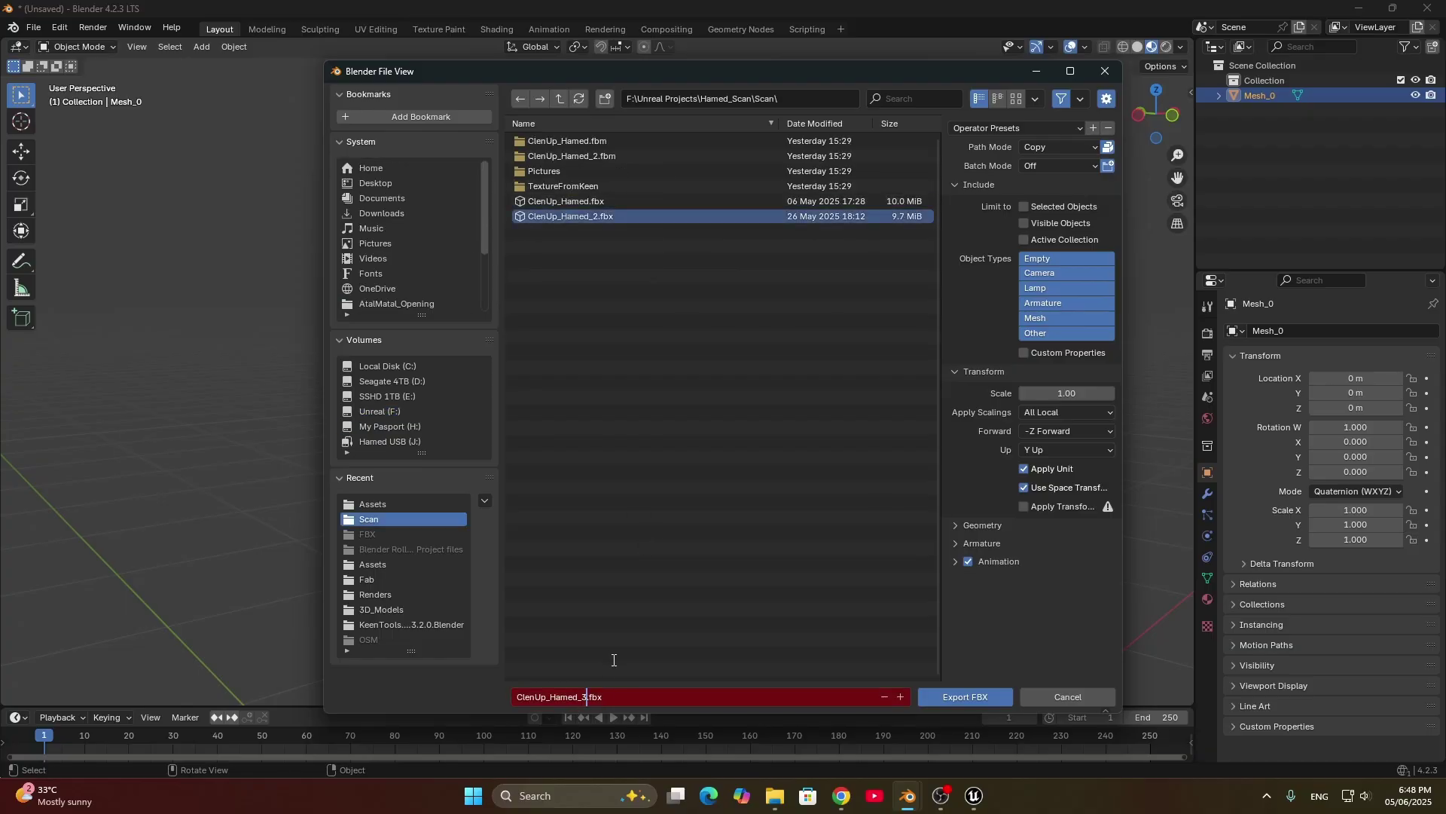
click(1047, 148)
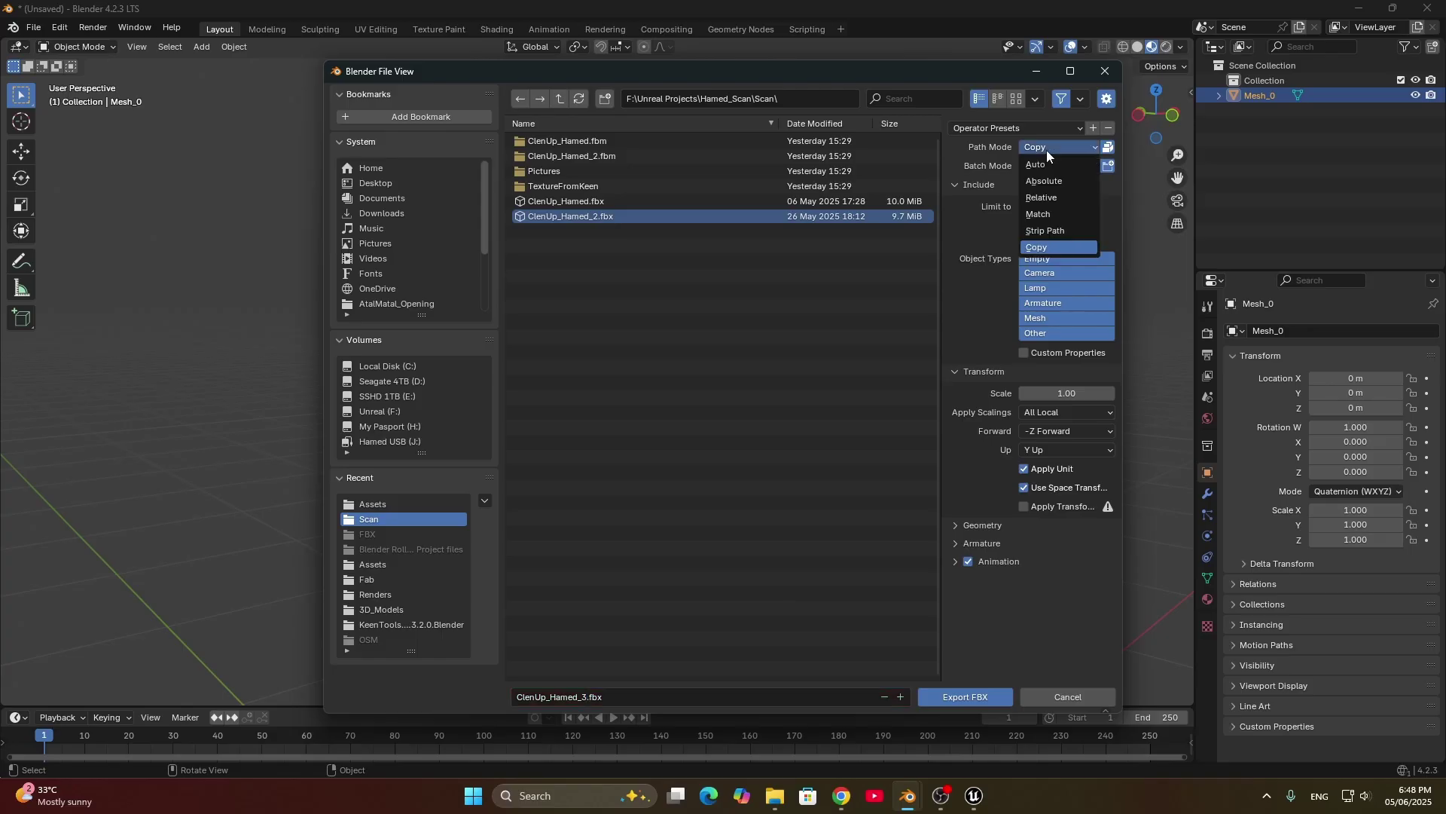
click(954, 697)
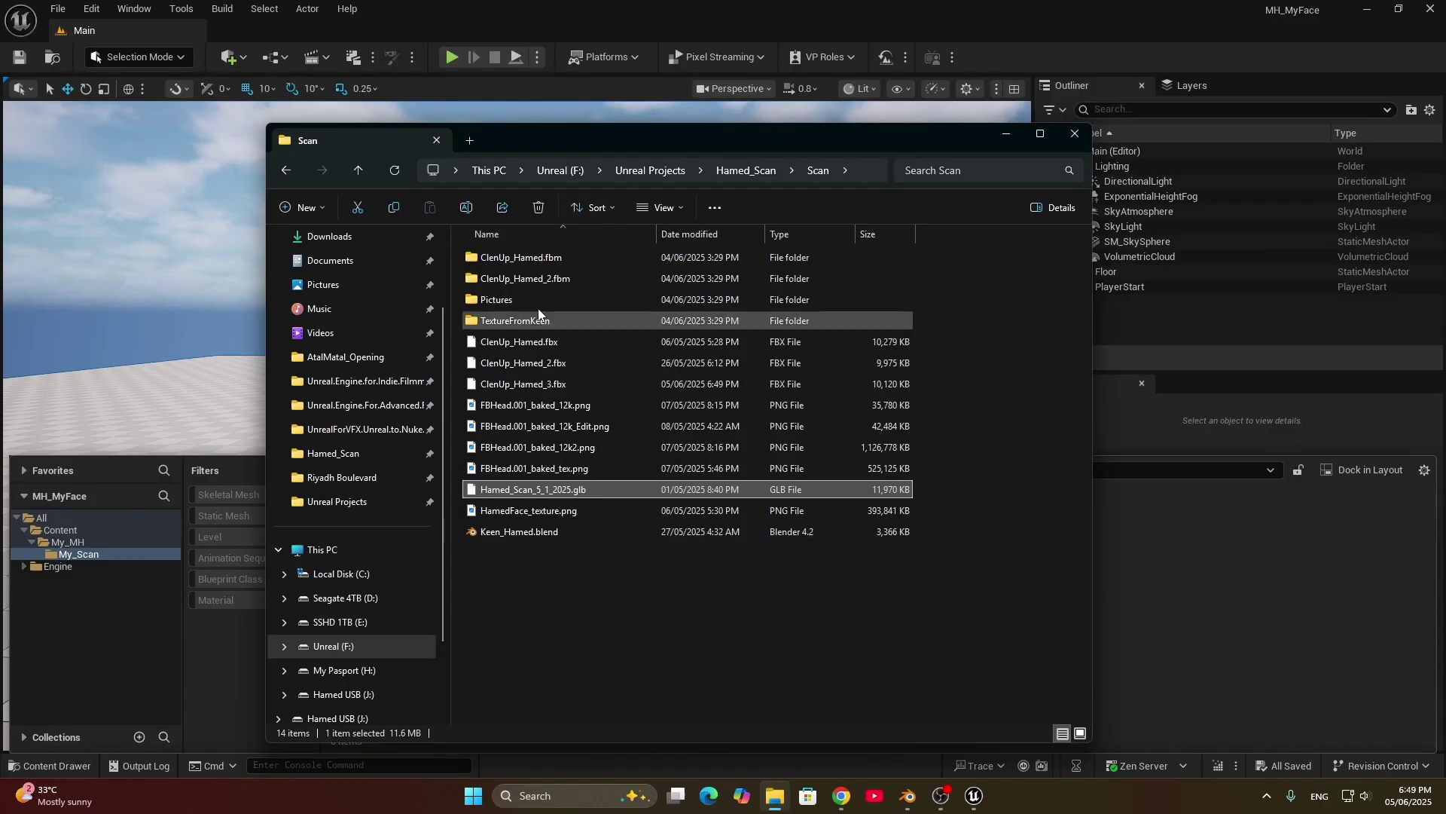
Step: In Unreal Engine, import the newly exported ClenUp FBX ending in _3 into the My_Scan folder with default settings
drag(668, 143, 1121, 112)
drag(989, 357, 495, 607)
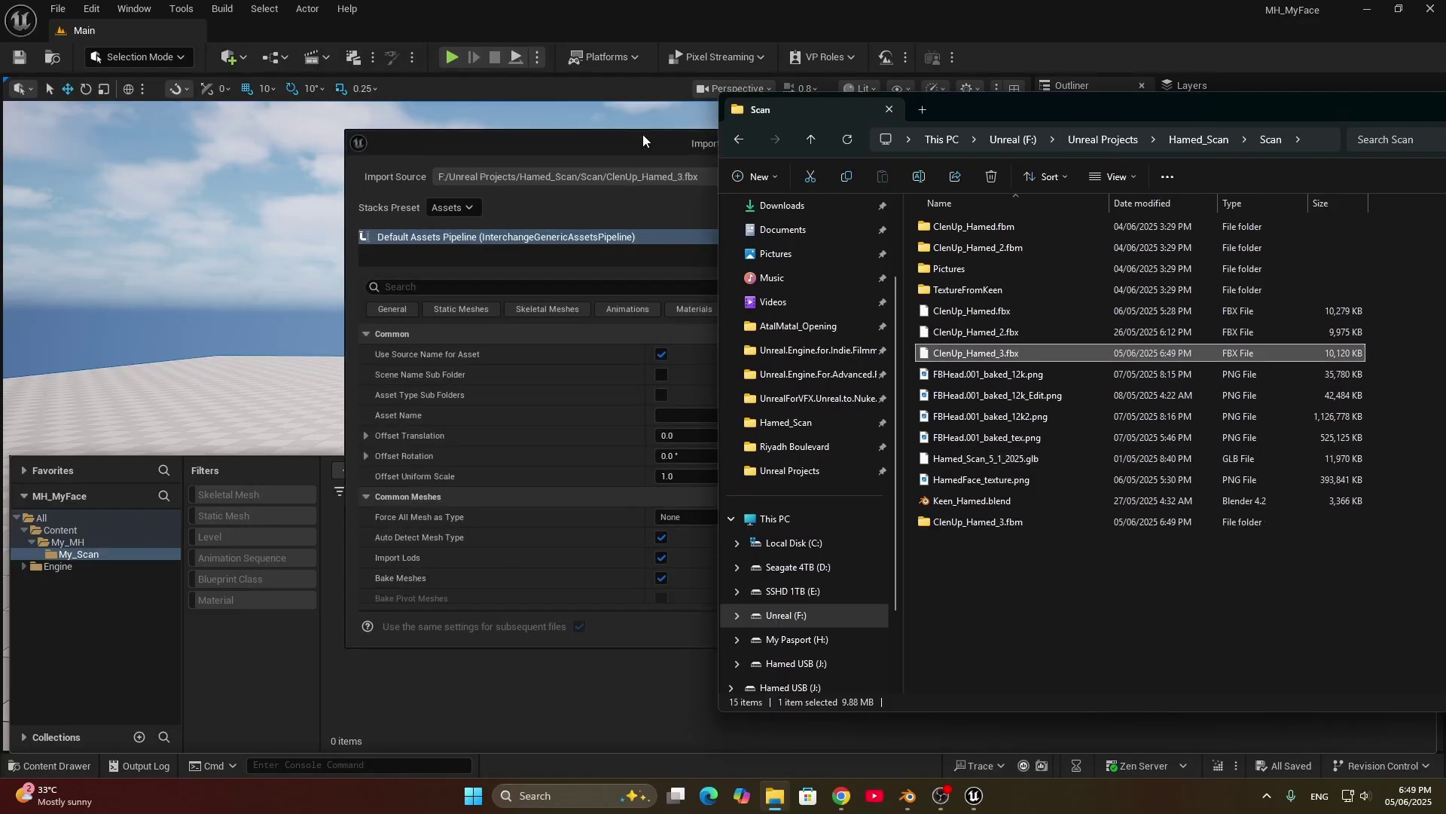
click(643, 140)
click(860, 624)
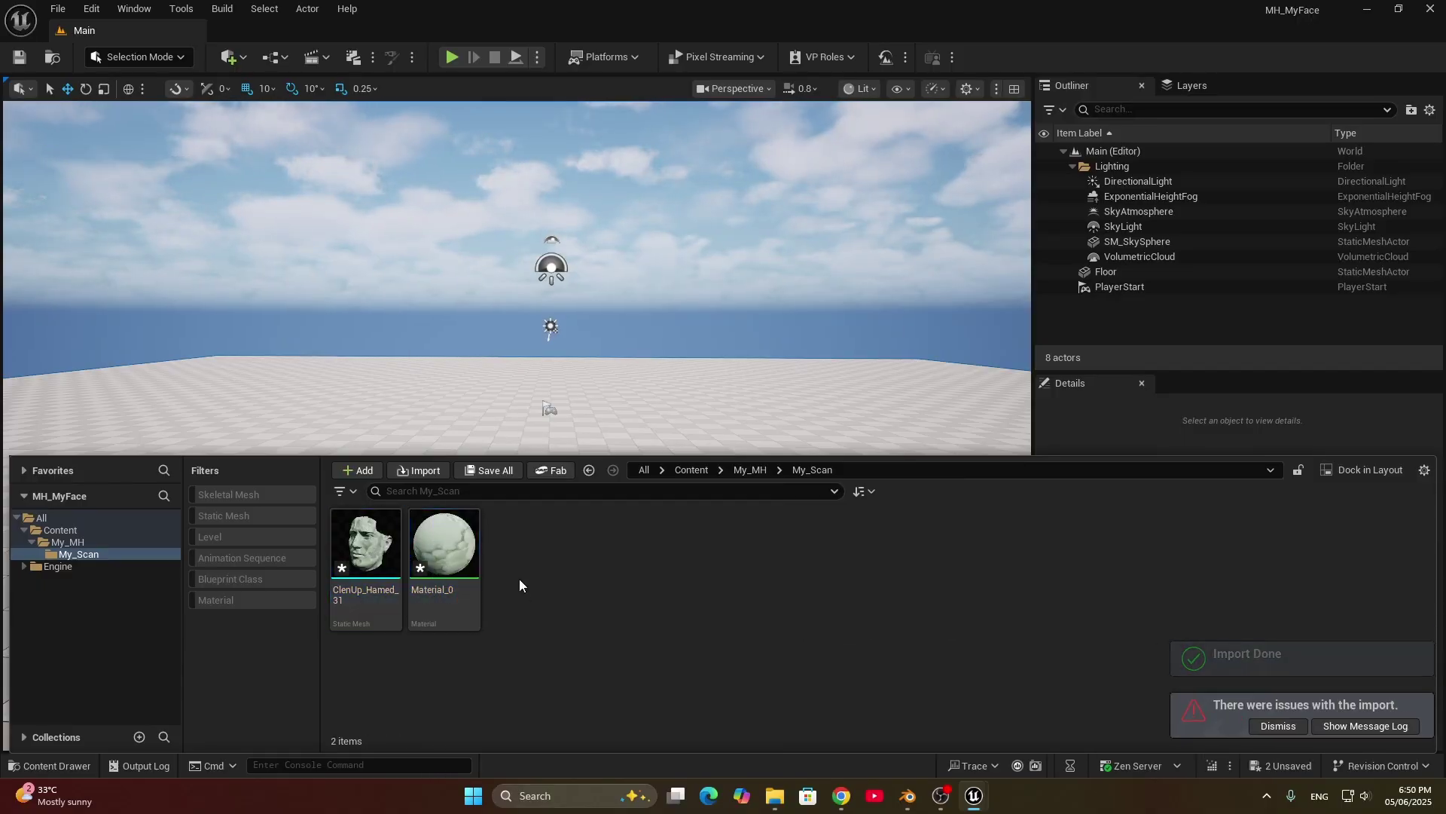
Step: Check the graph of the imported Material_0, close it, and delete the material from the My_Scan folder
drag(443, 554, 779, 449)
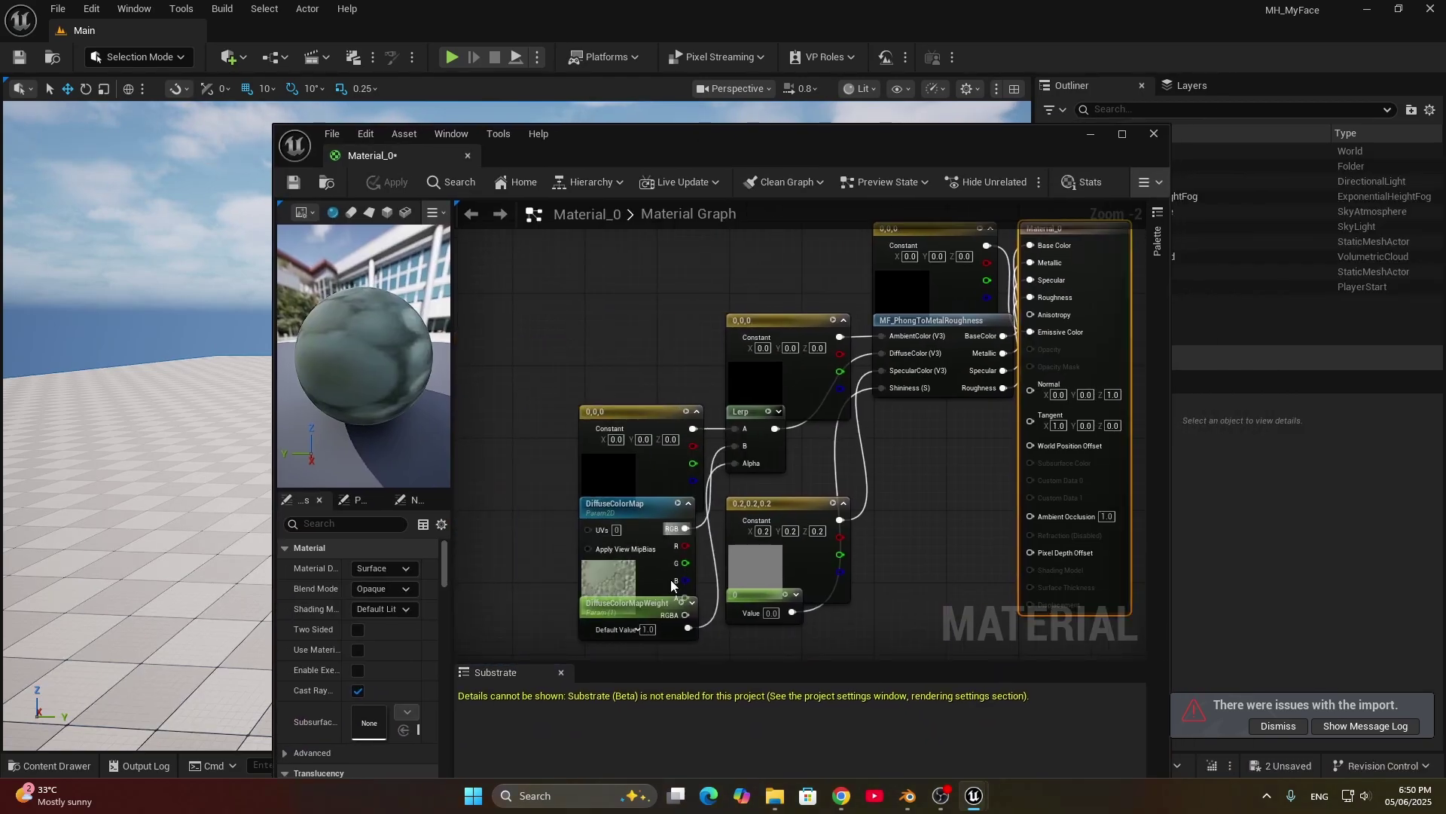
click(467, 155)
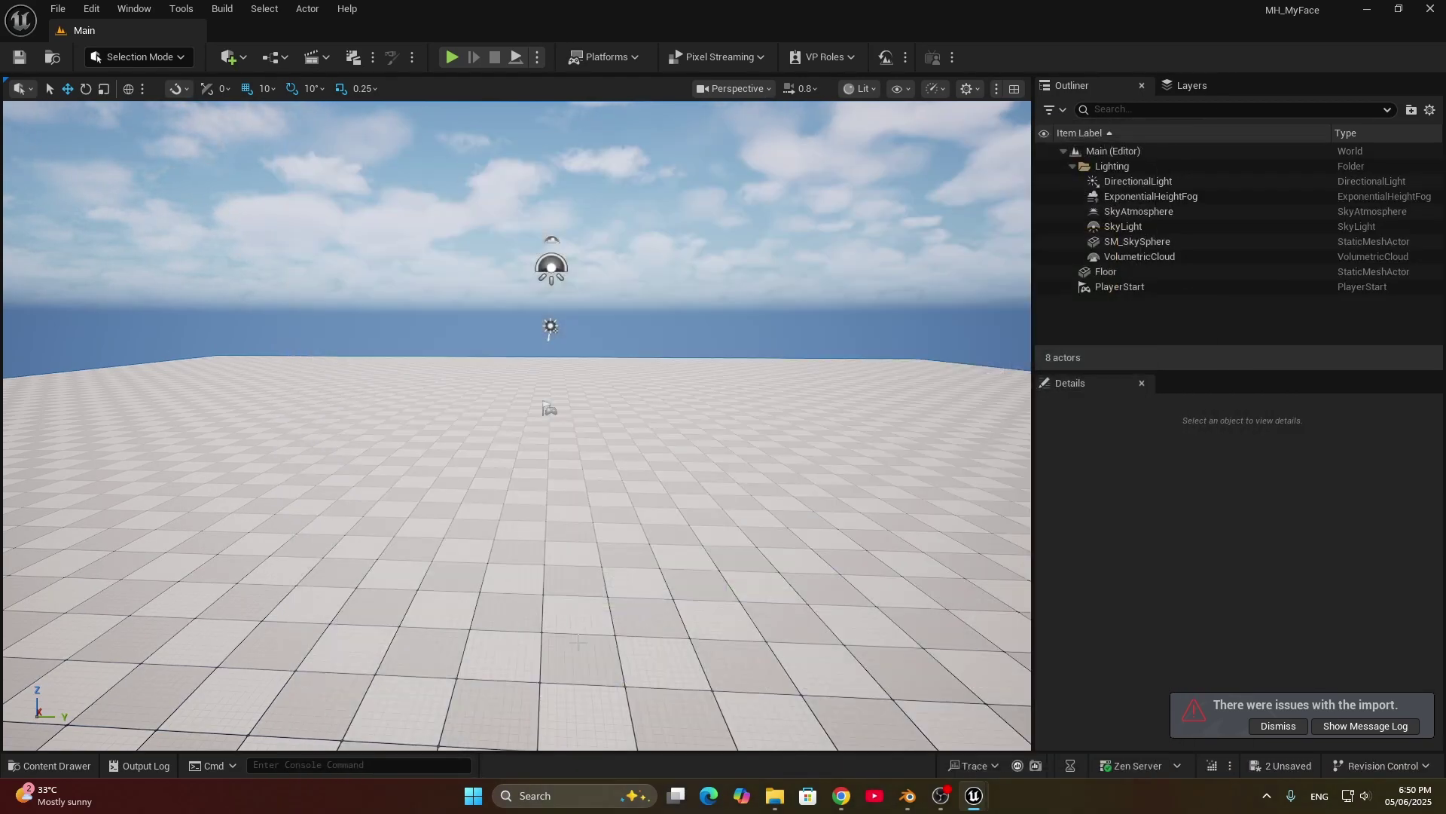
click(50, 766)
click(445, 550)
key(Delete)
click(622, 641)
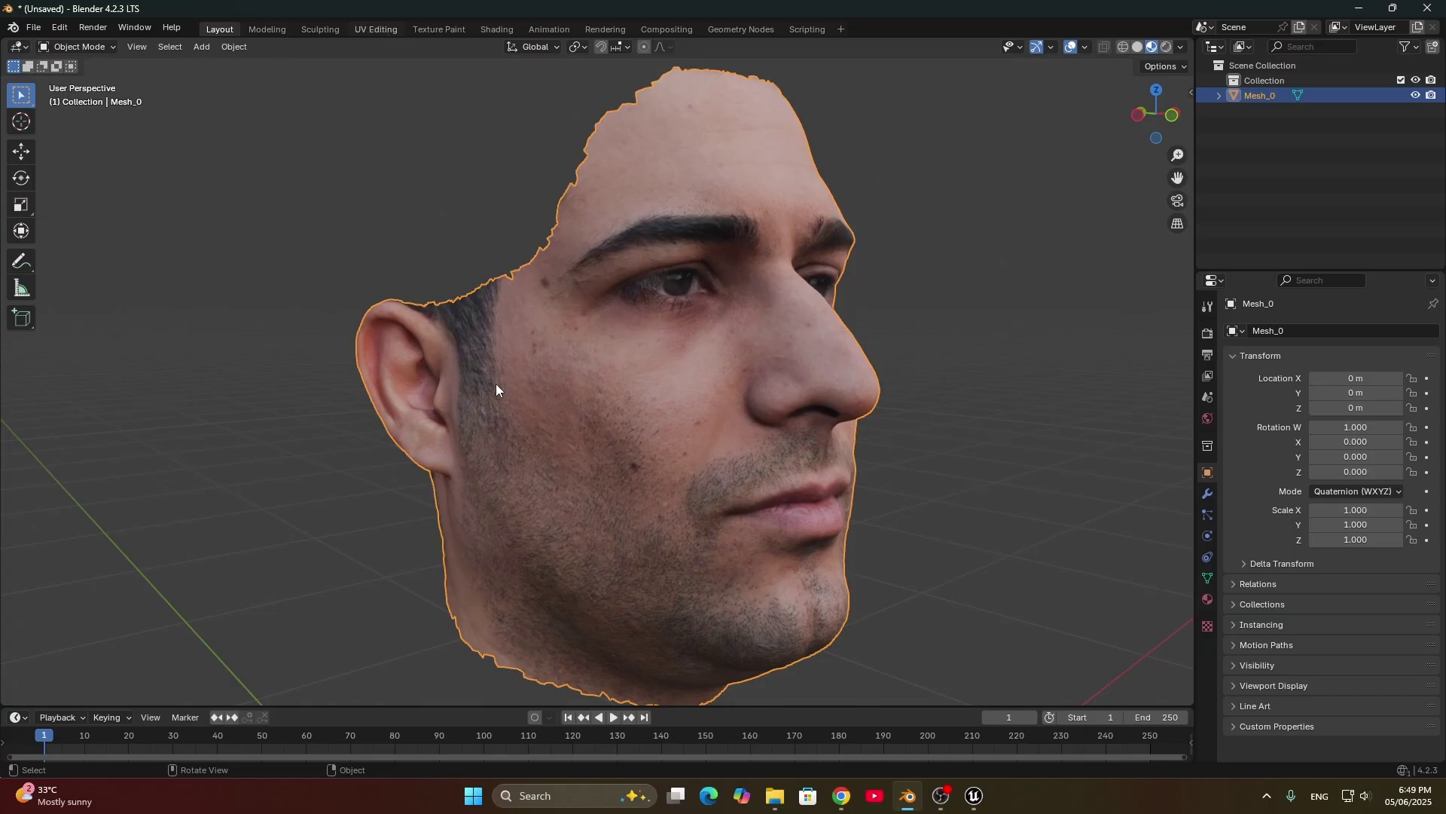
Step: Switch to Blender, open the UV Editing workspace to show the scan's texture, and return the mesh to Object Mode
click(376, 28)
scroll(363, 462, down, 5)
middle_drag(363, 462, 356, 448)
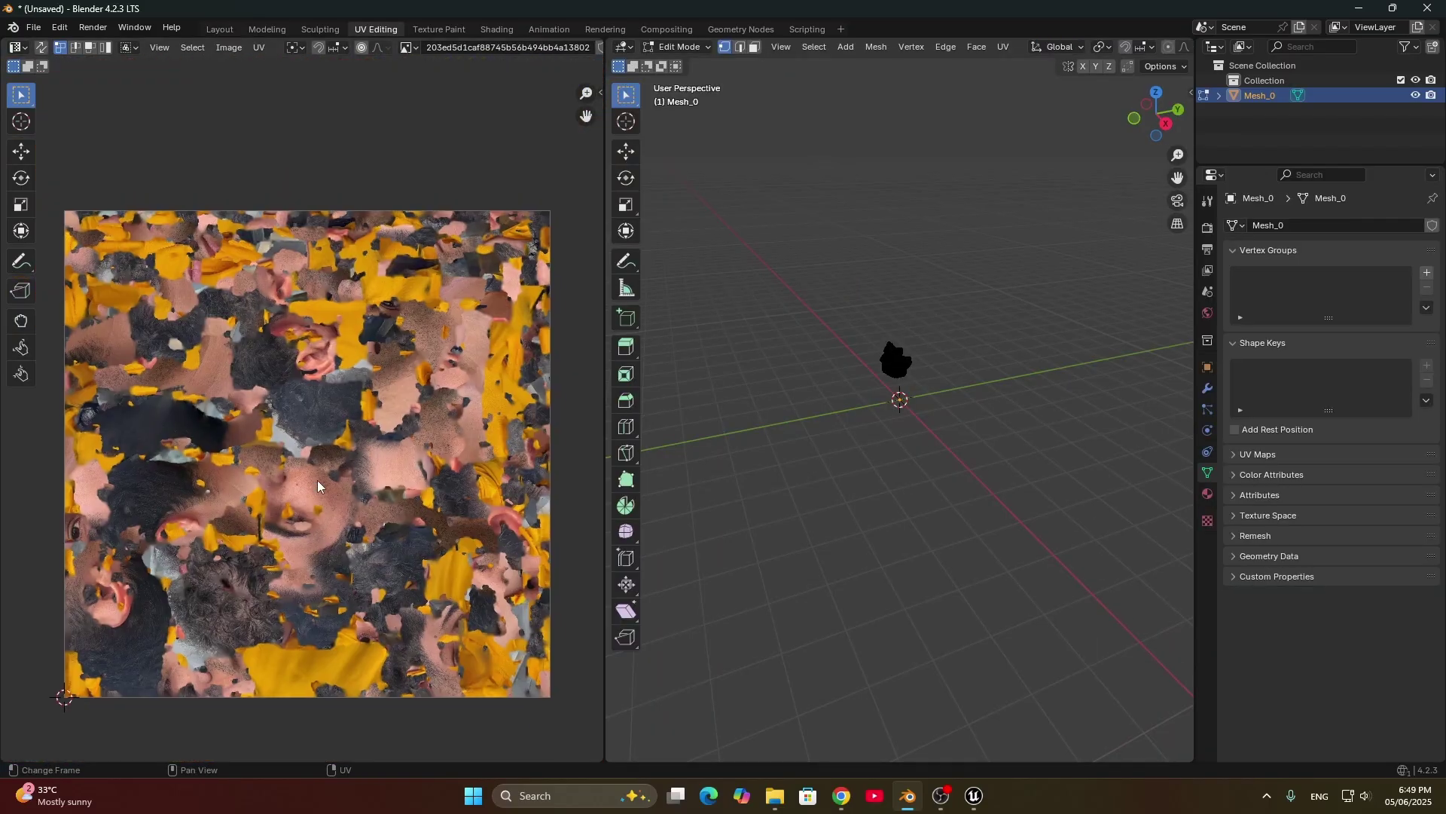
mouse_move(895, 363)
middle_down()
mouse_move(839, 323)
mouse_move(959, 477)
middle_up()
key(Tab)
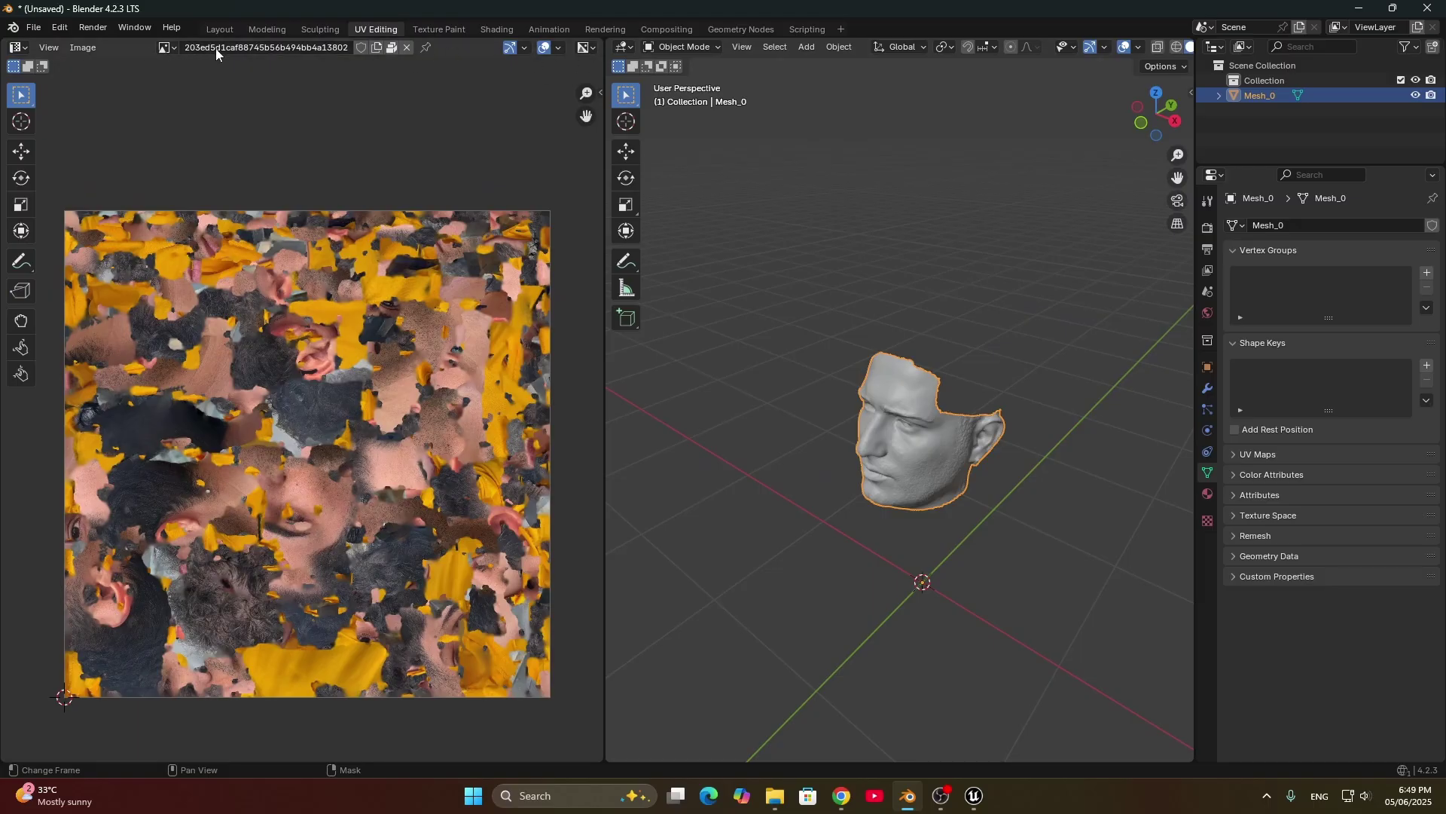
click(166, 50)
click(83, 47)
click(83, 48)
click(86, 50)
click(86, 50)
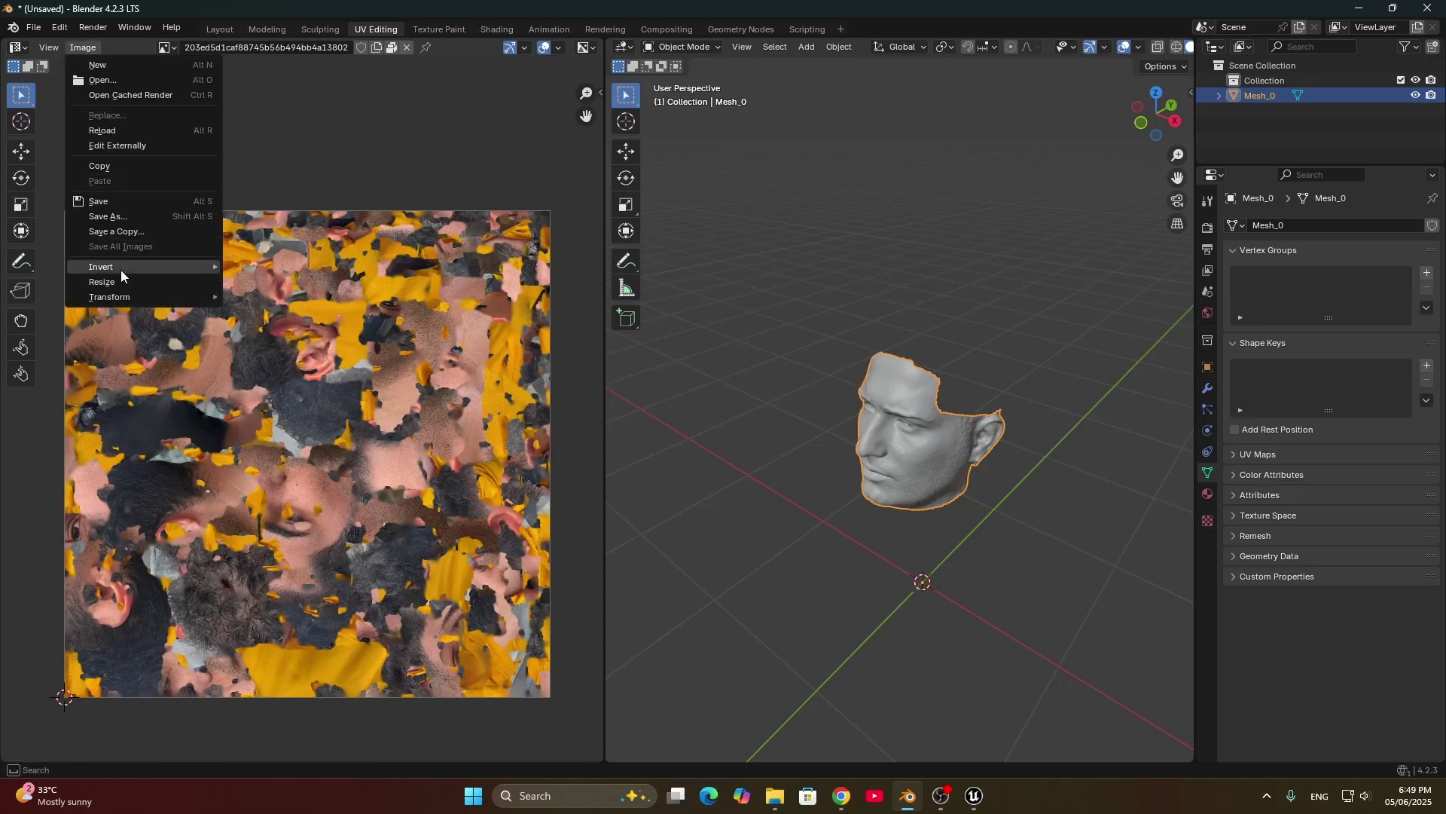
click(123, 220)
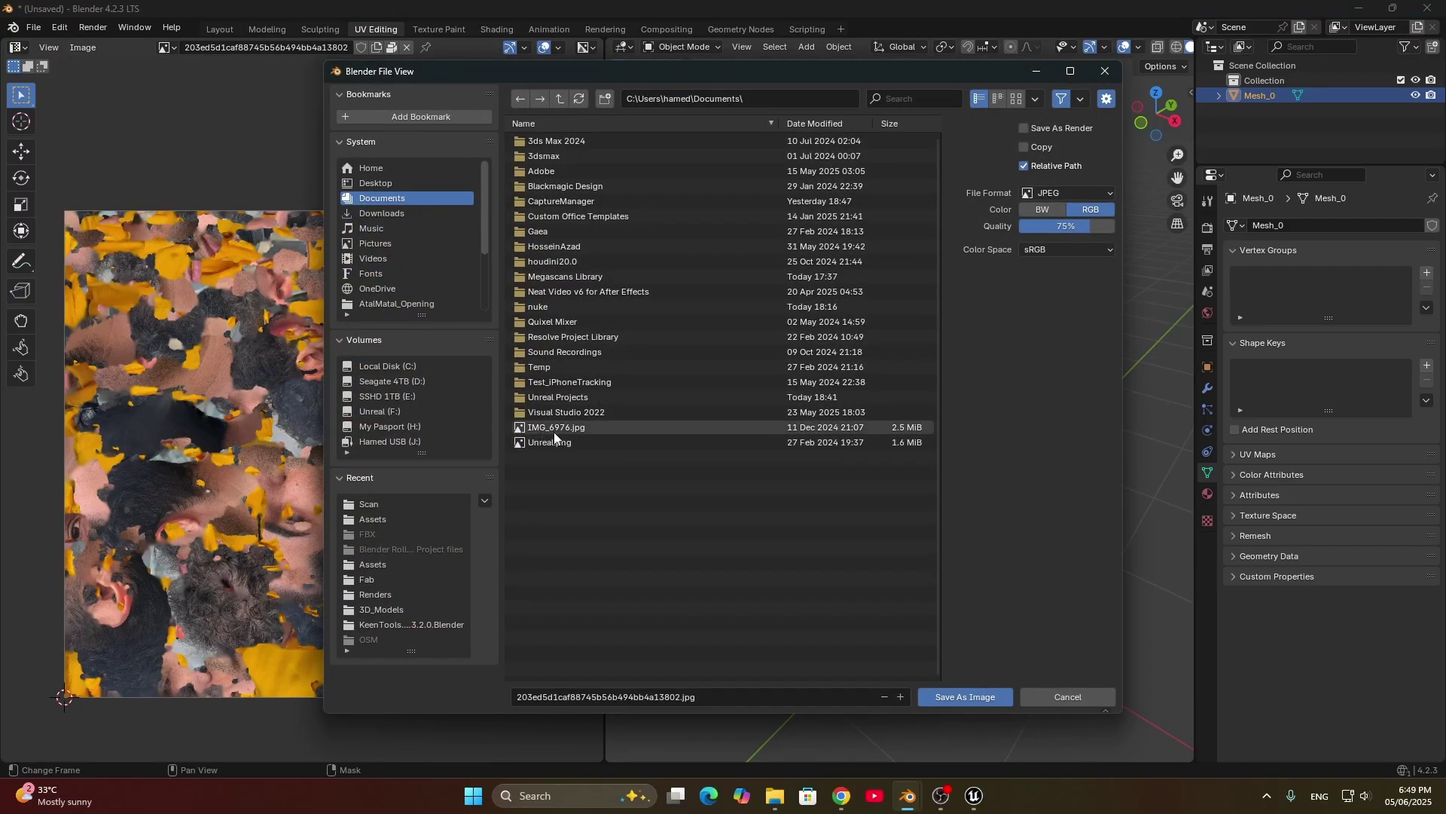
click(676, 694)
click(1067, 696)
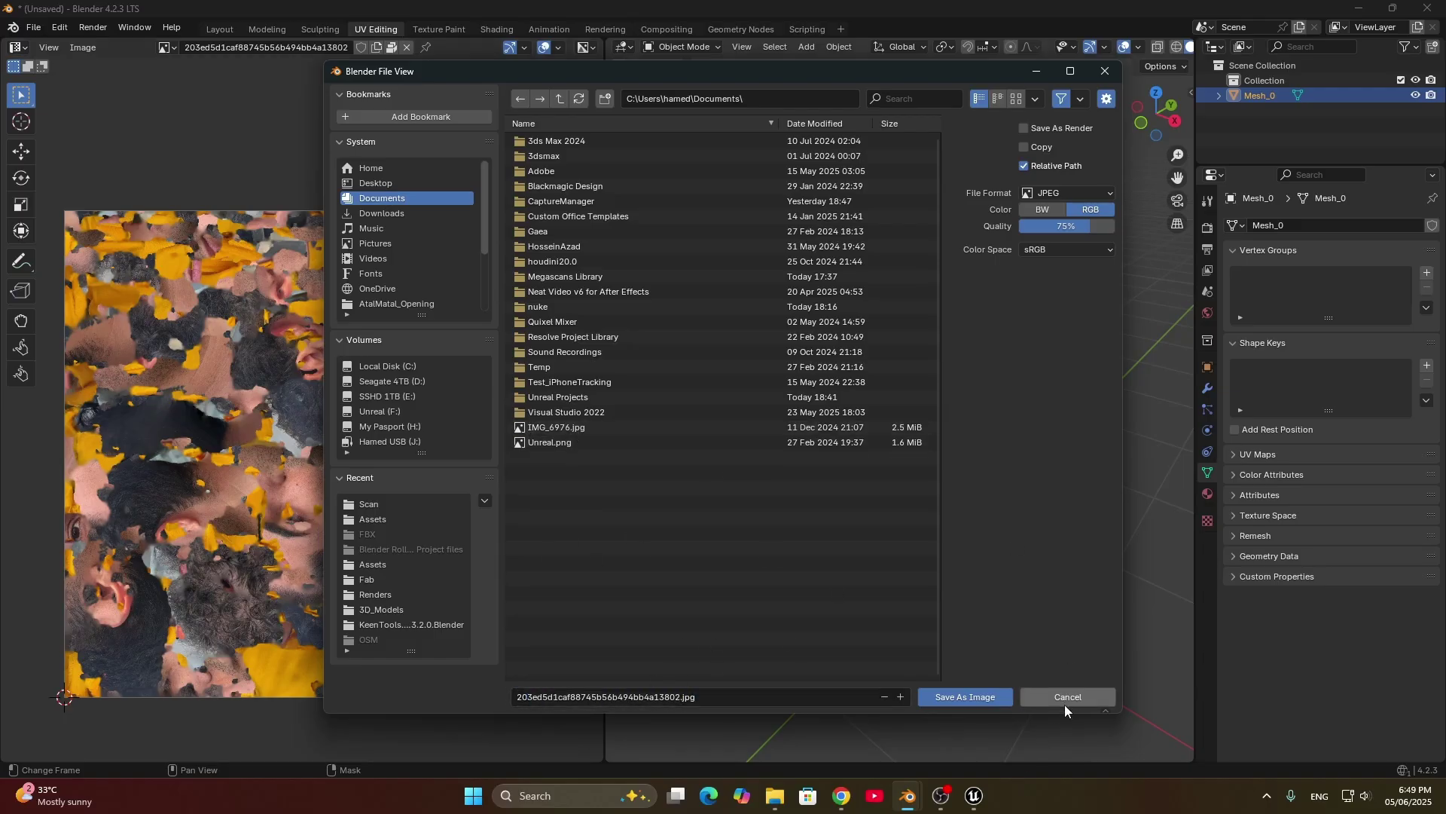
click(1067, 697)
Step: Switch to Unreal Engine and import the face texture PNG from the disk's Scan folder into the My_Scan content folder
click(1374, 11)
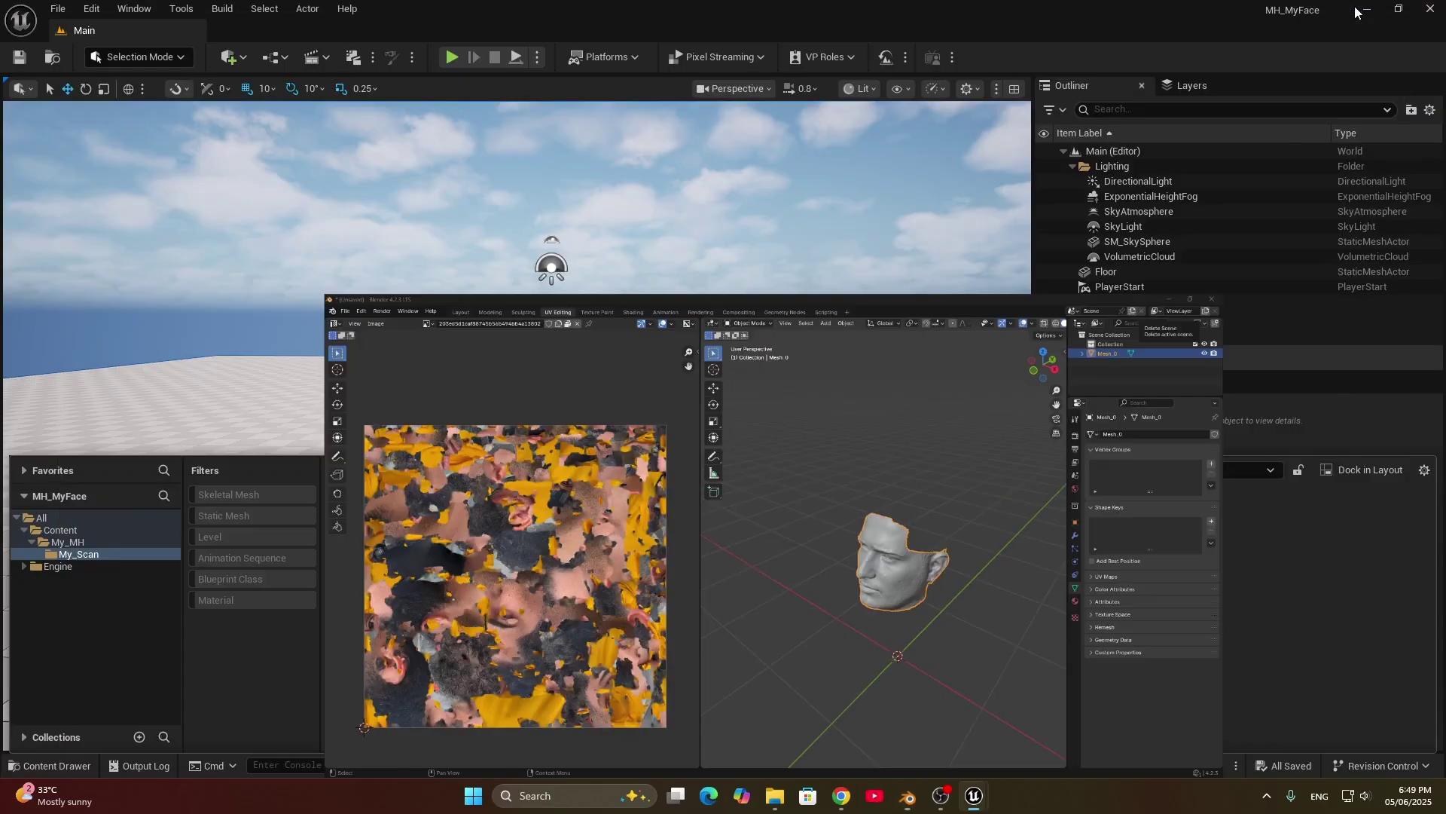
right_click(529, 590)
key(Escape)
click(775, 796)
drag(527, 167, 962, 110)
drag(972, 501, 489, 603)
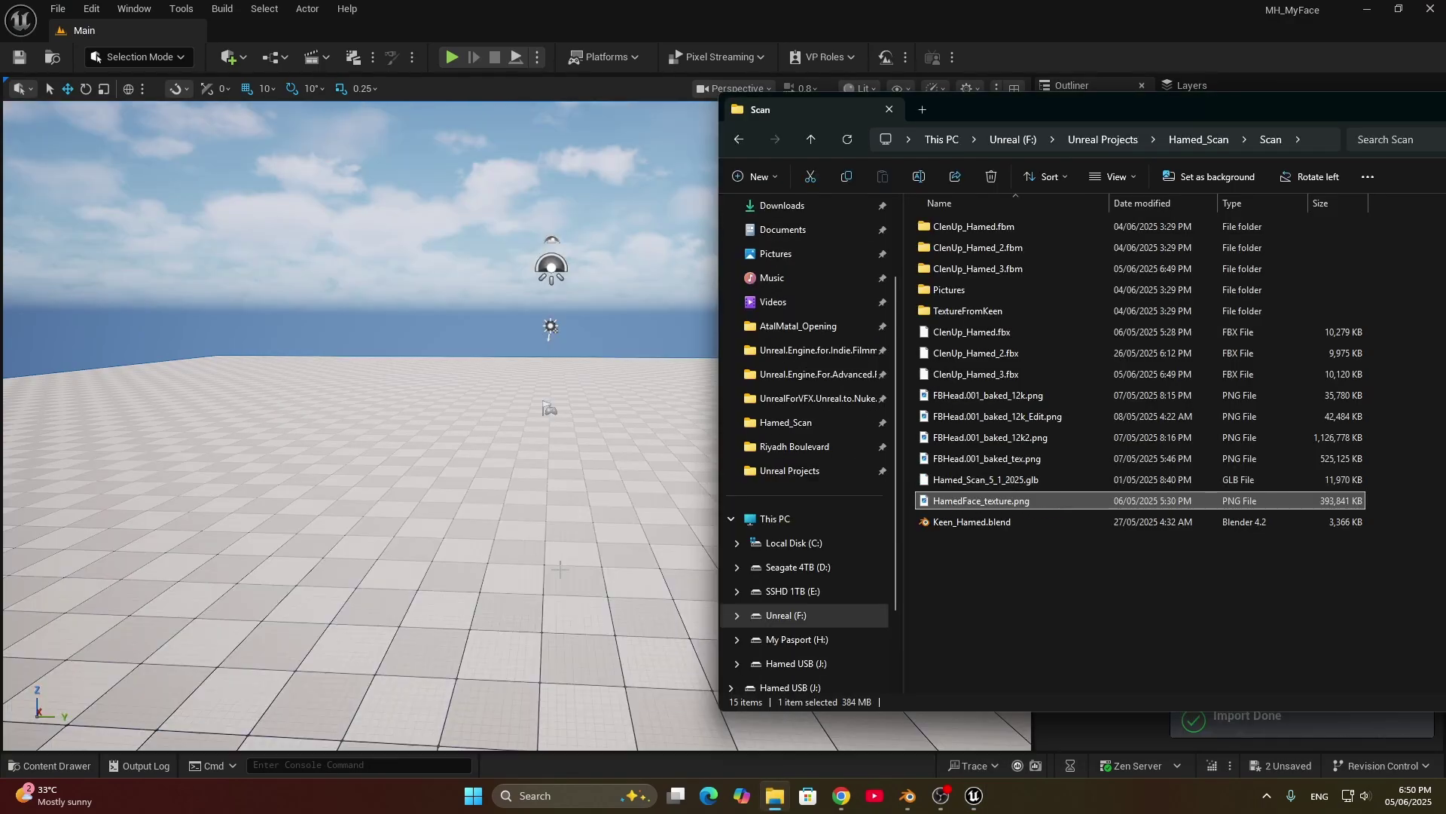
click(43, 765)
click(463, 546)
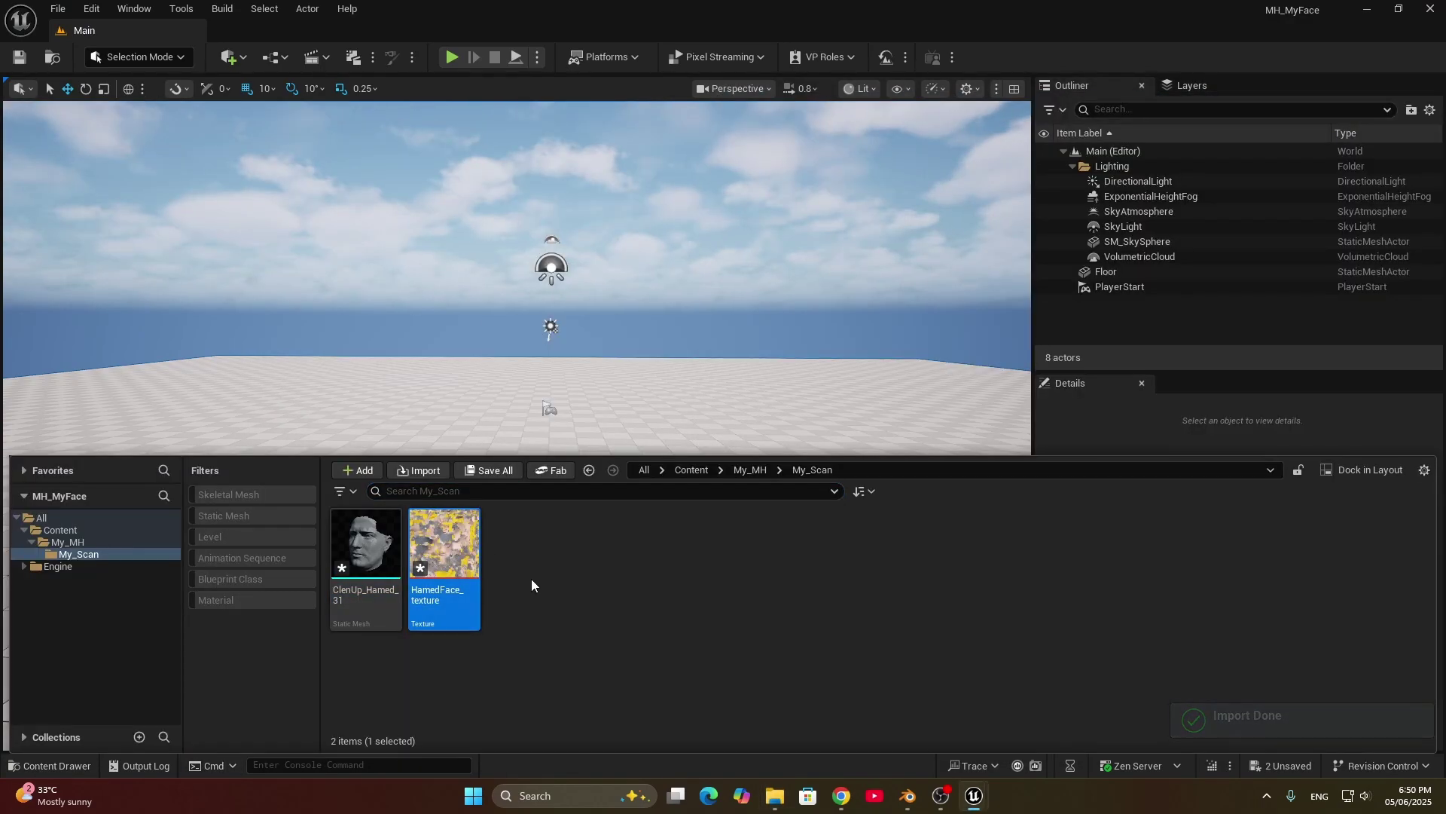
Step: Create a material in My_Scan named M_ plus the person's first name, and feed the face texture's RGB into its Base Color
right_click(574, 593)
click(628, 402)
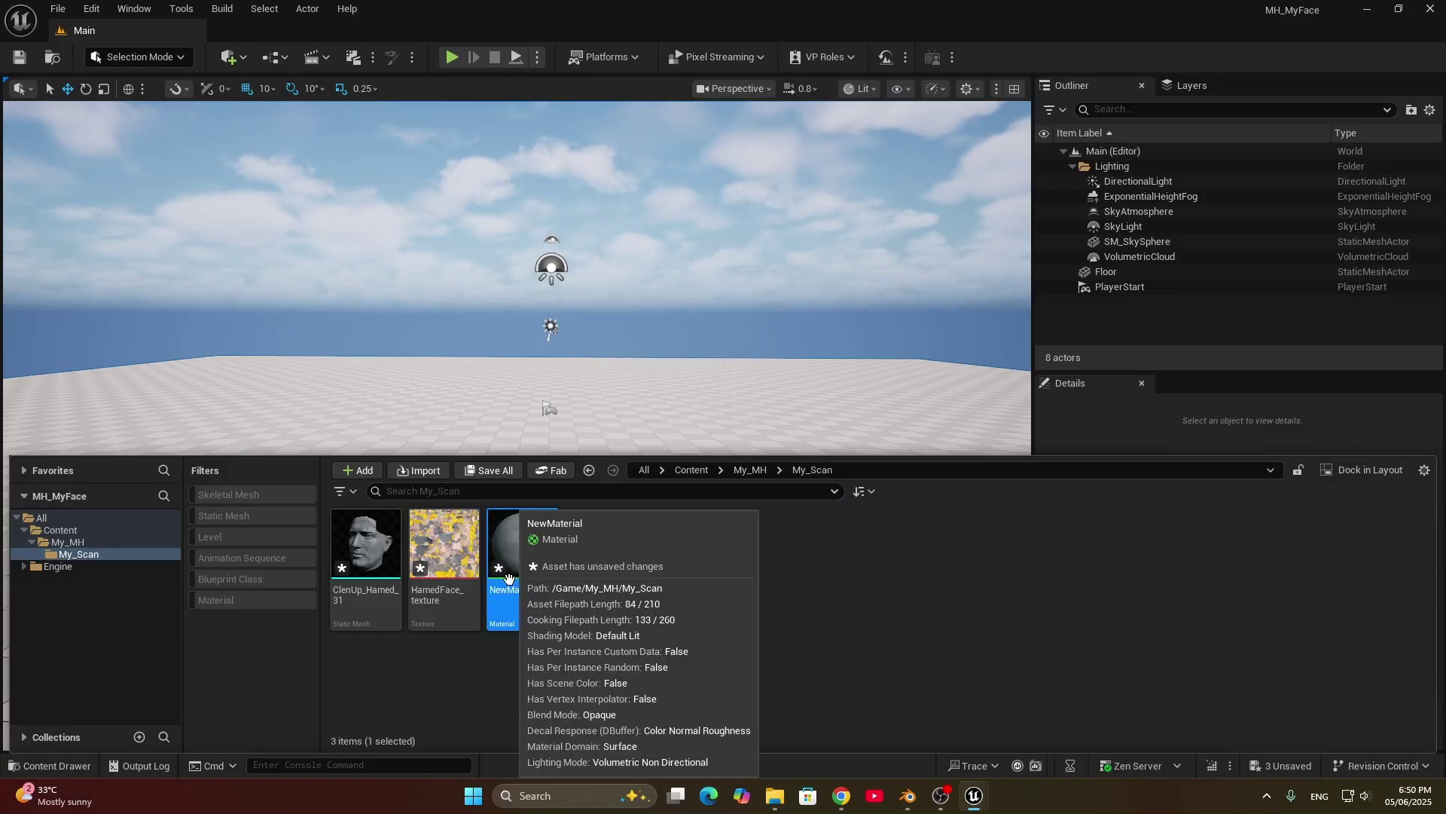
text(M_Hamed)
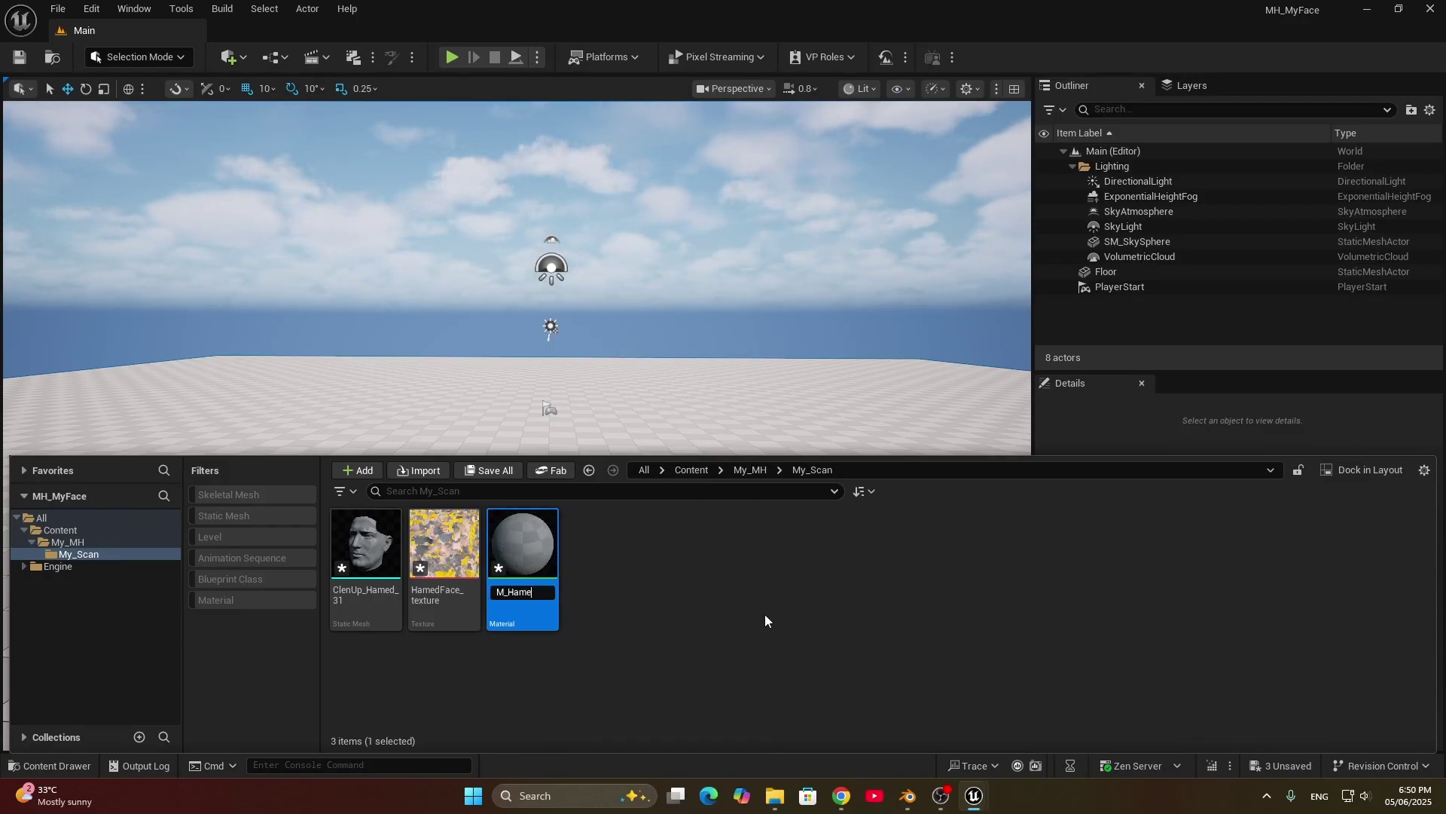
key(Return)
double_click(542, 530)
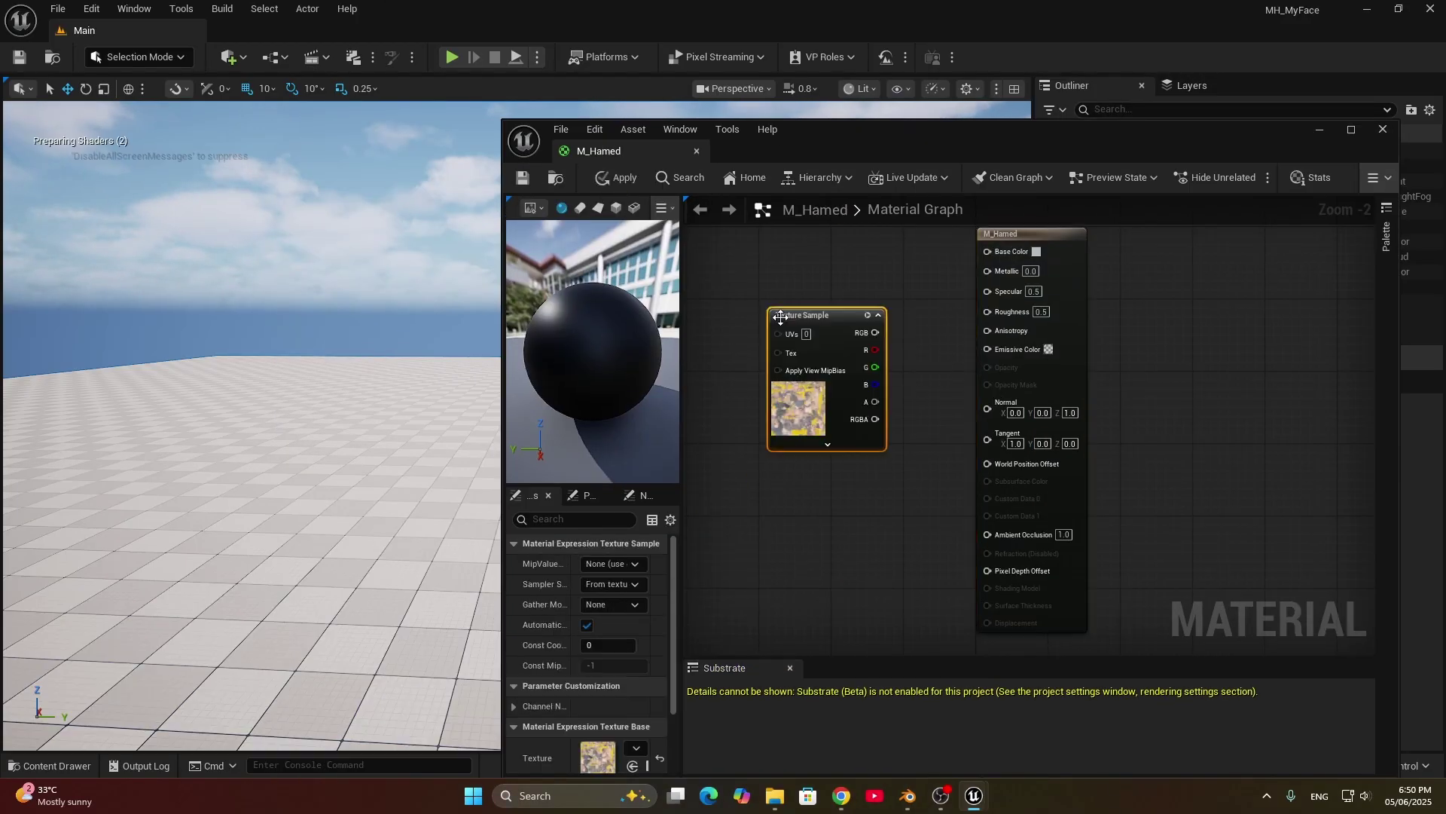
drag(1071, 388, 836, 316)
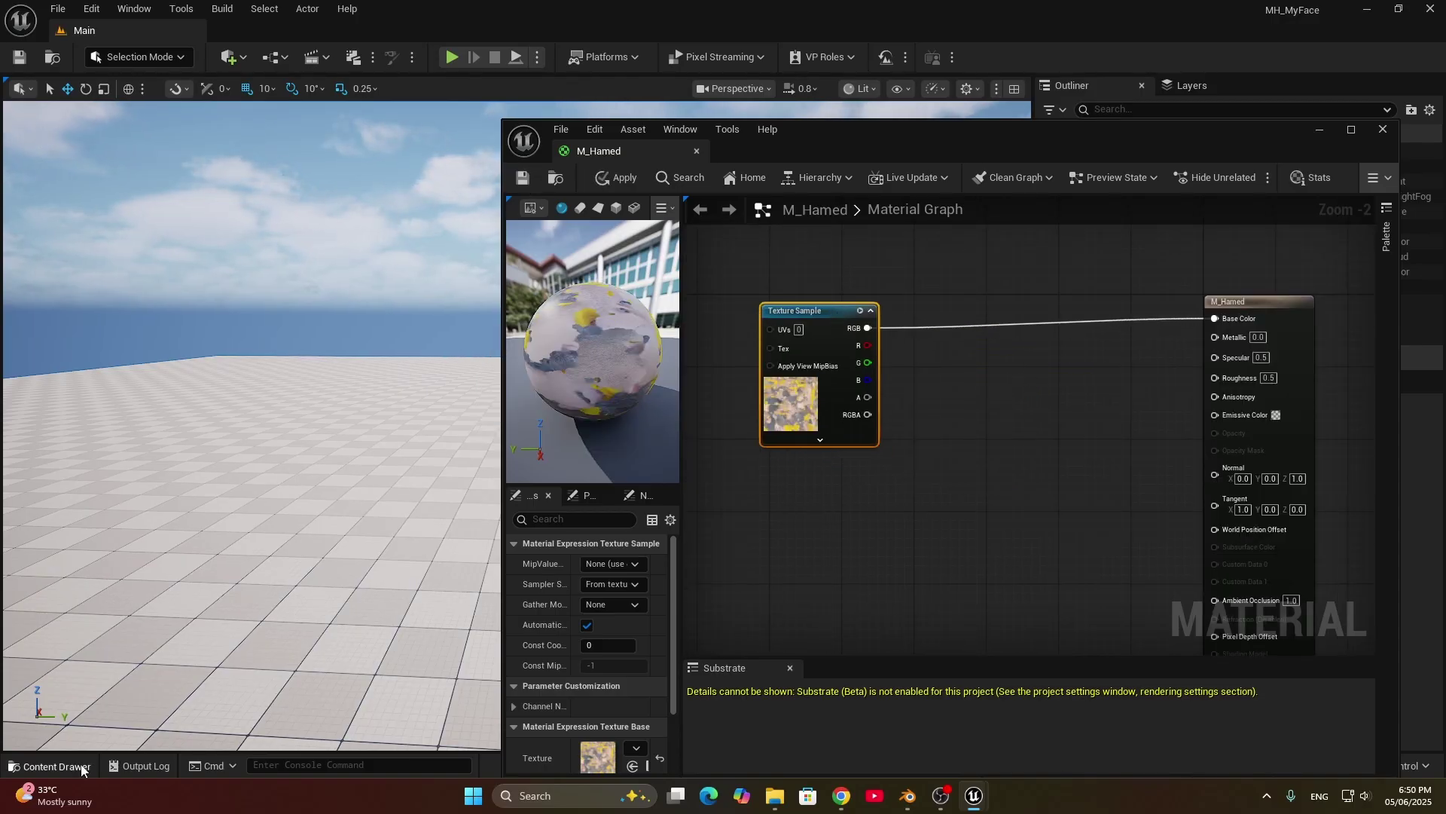
Step: Assign the new face material to the imported ClenUp static mesh and close the mesh and material editors
click(54, 766)
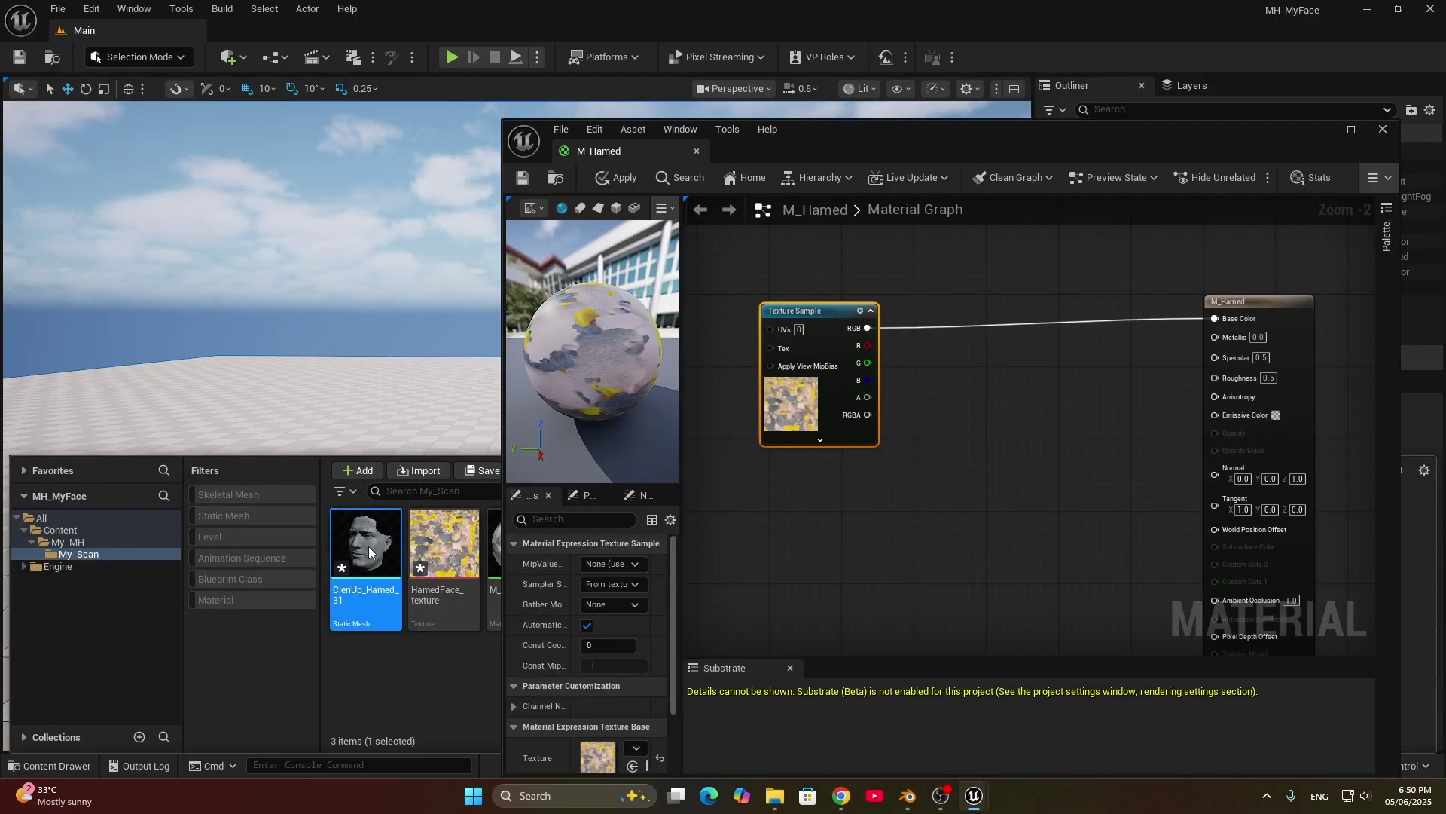
double_click(367, 552)
click(54, 766)
drag(495, 542, 1144, 308)
middle_click(623, 155)
click(769, 430)
click(698, 152)
Step: Create a MetaHuman Identity asset in the My_MH folder and name it My_MetaHumanIdentity
key(ctrl+space)
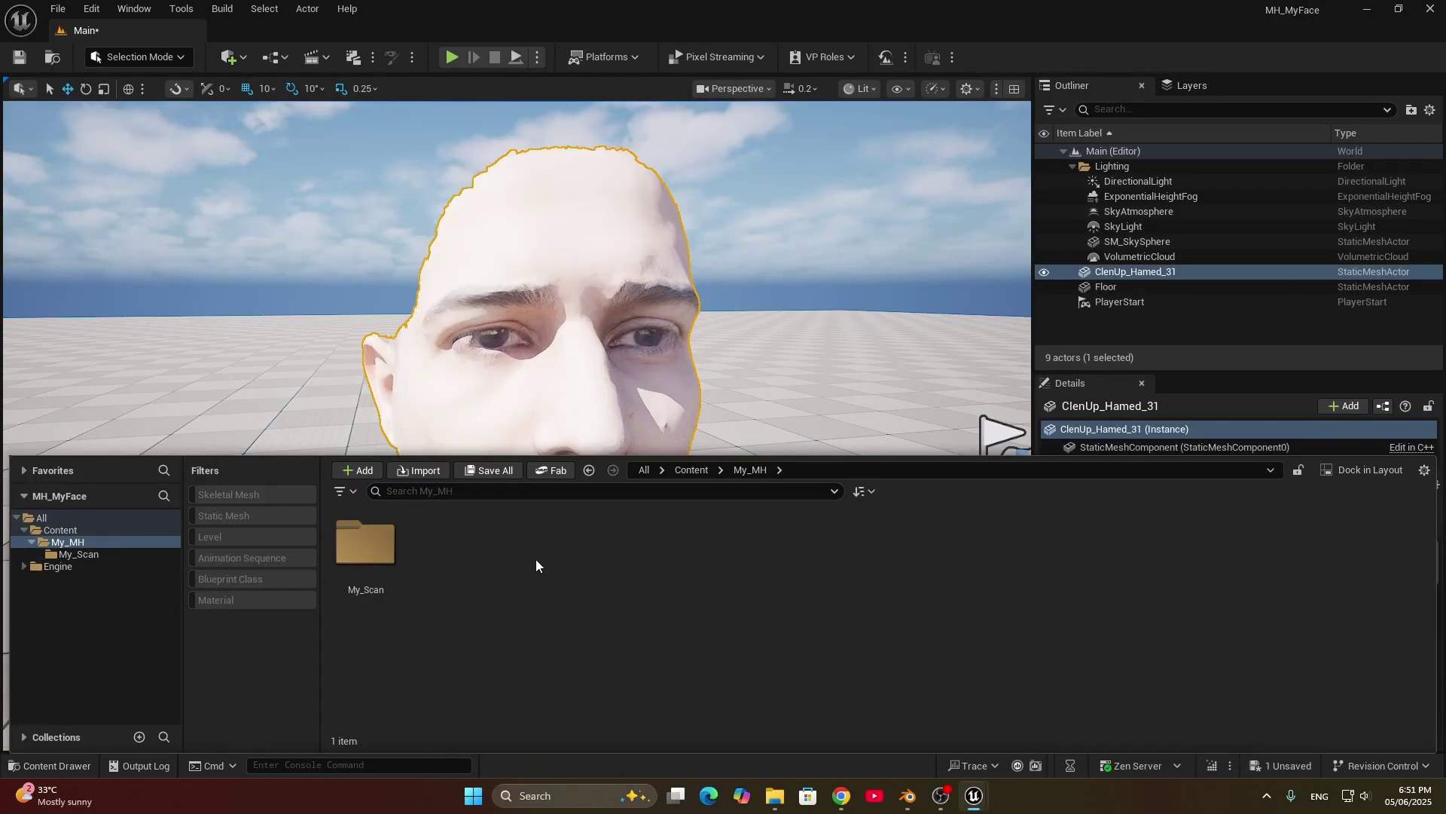
right_click(537, 562)
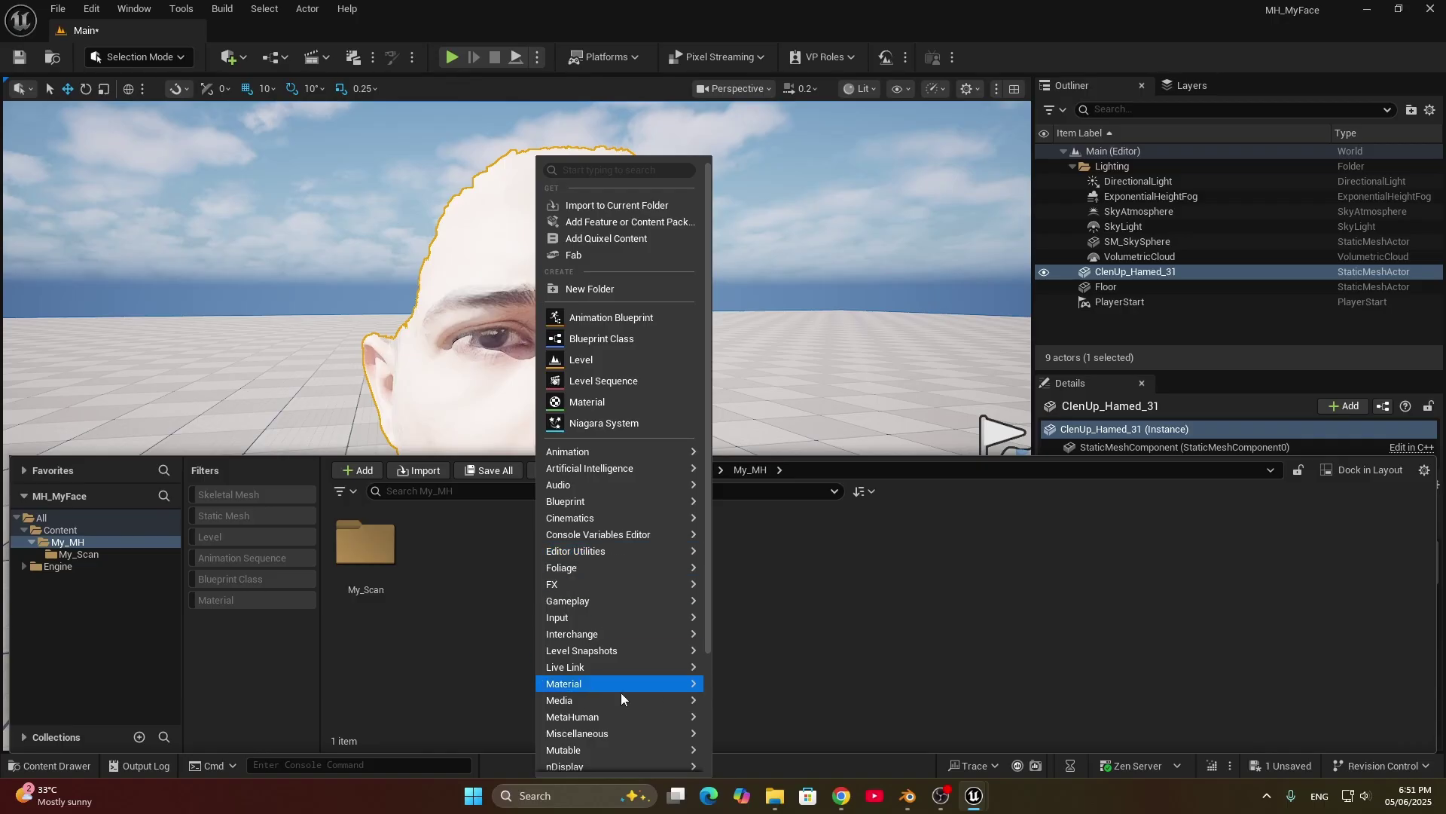
mouse_move(613, 716)
click(776, 713)
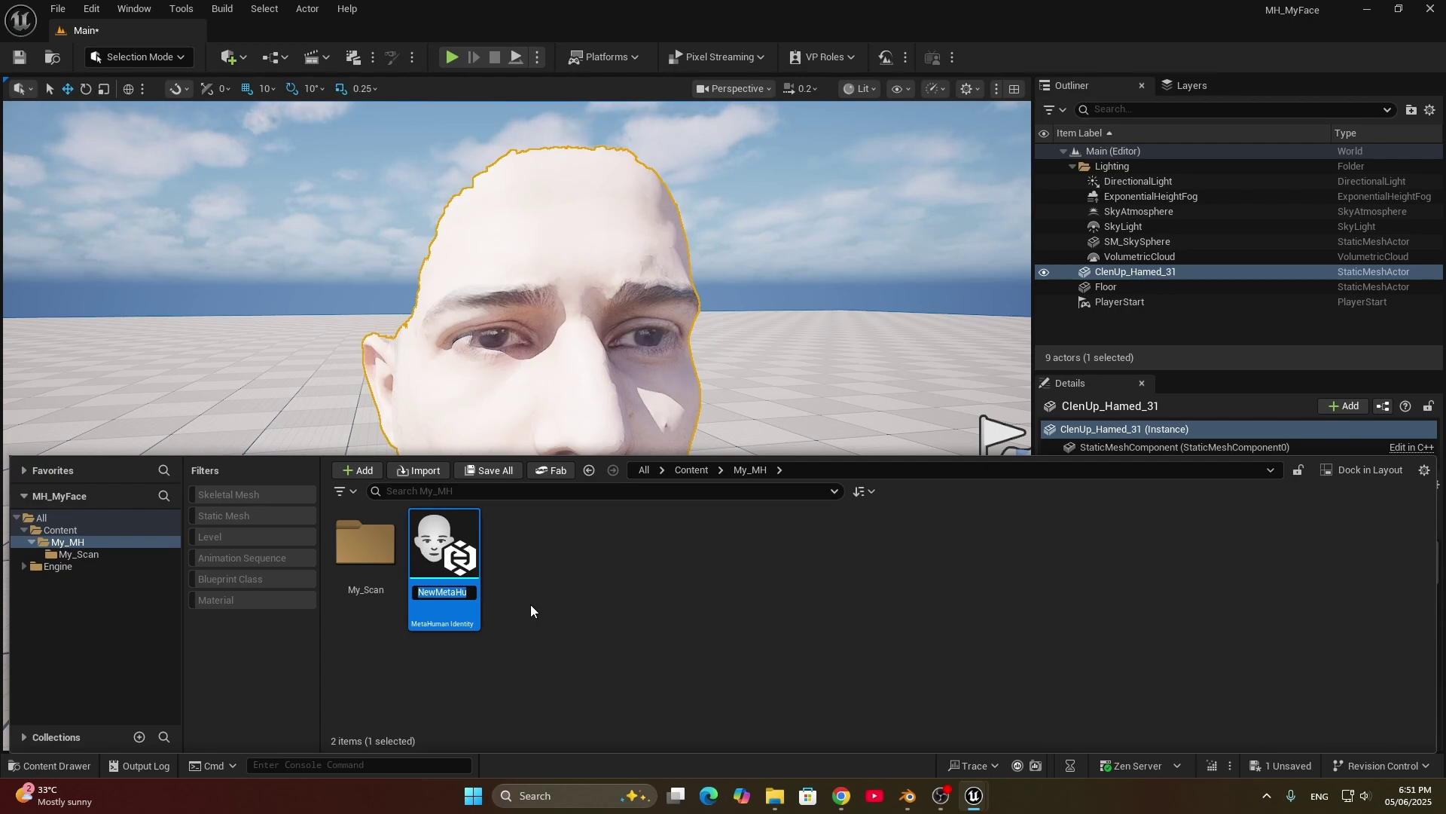
key(Left)
key(Delete)
key(Delete)
key(Delete)
text(H)
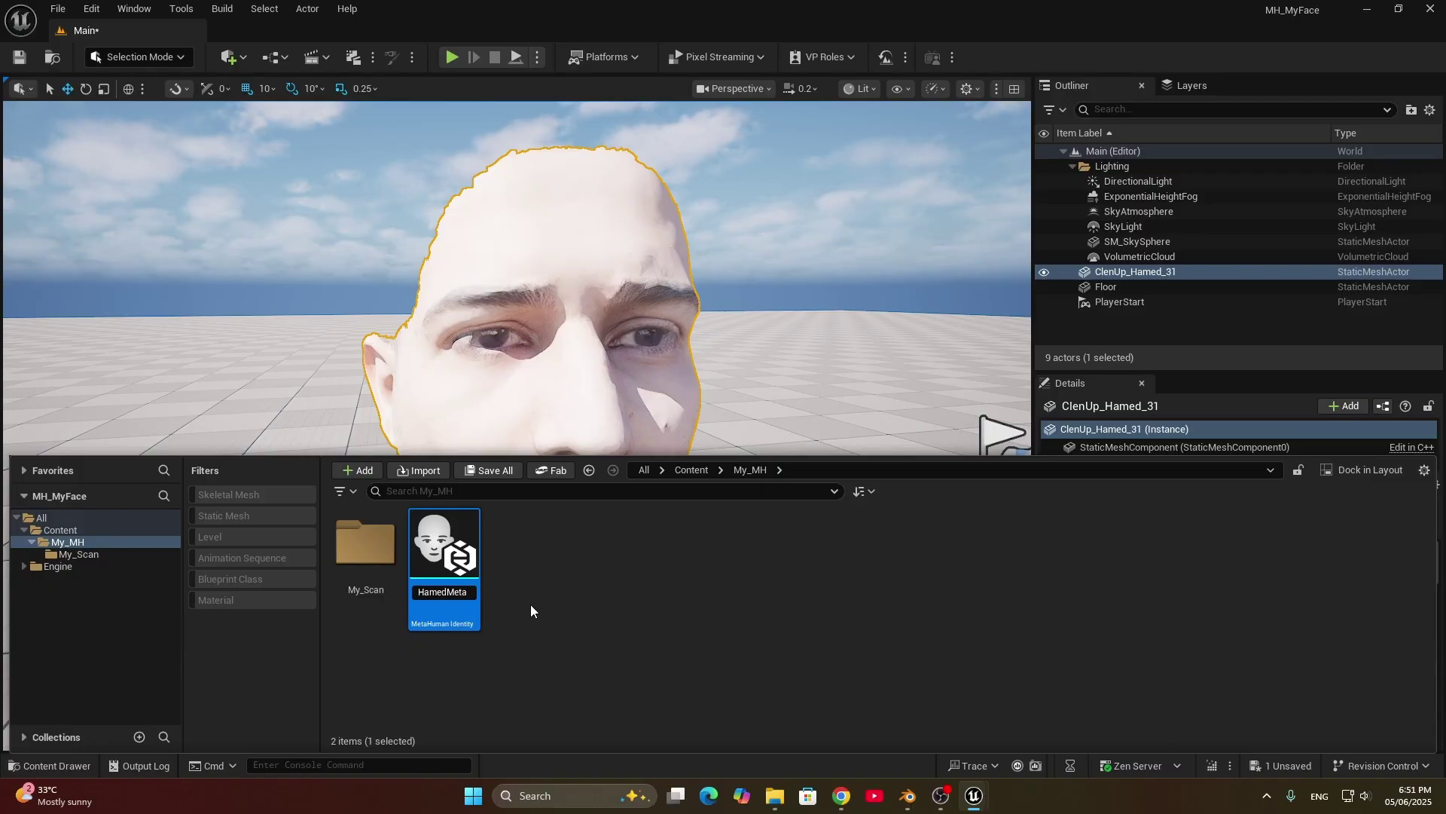
key(BackSpace)
text(My_)
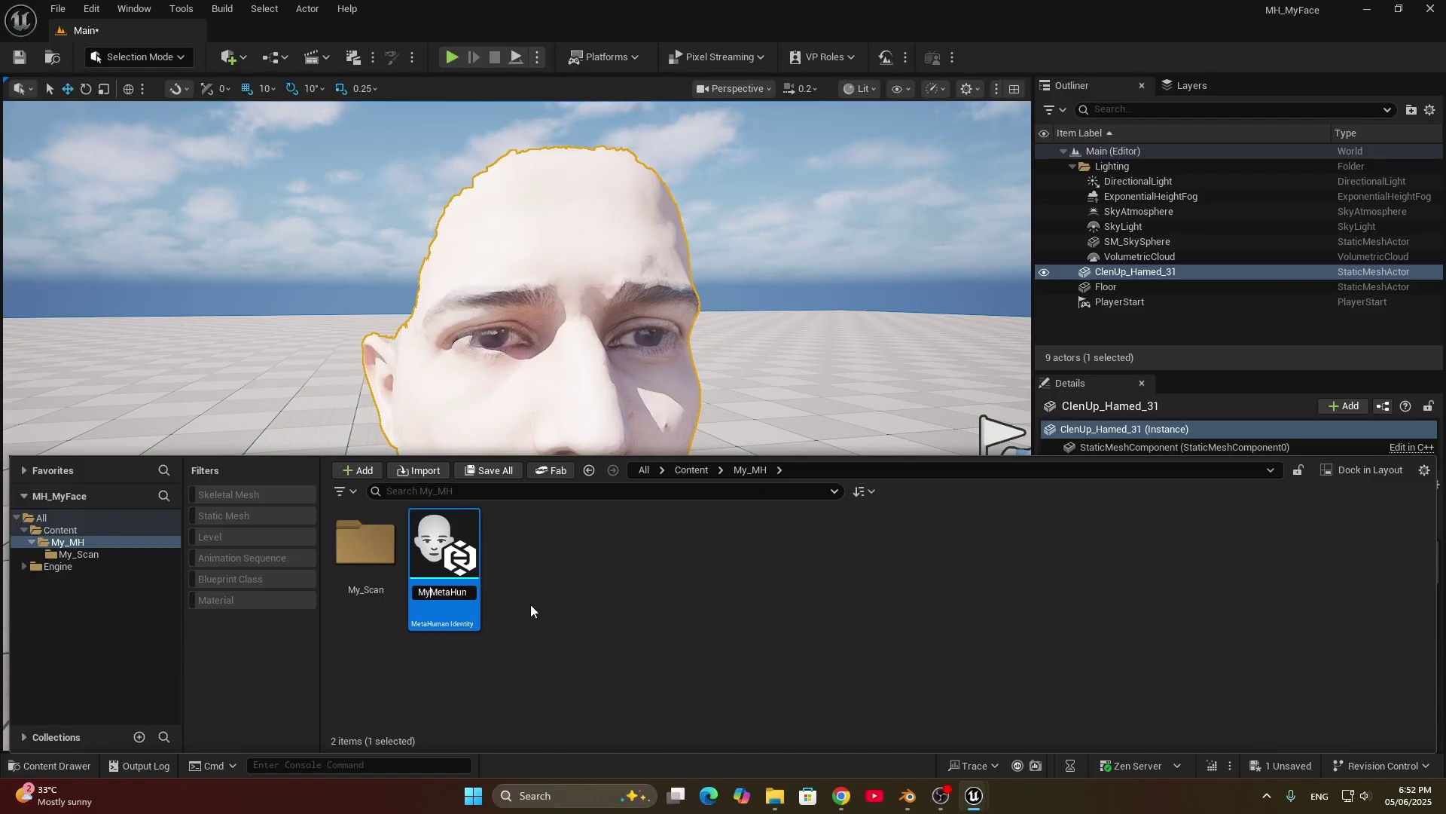
key(Return)
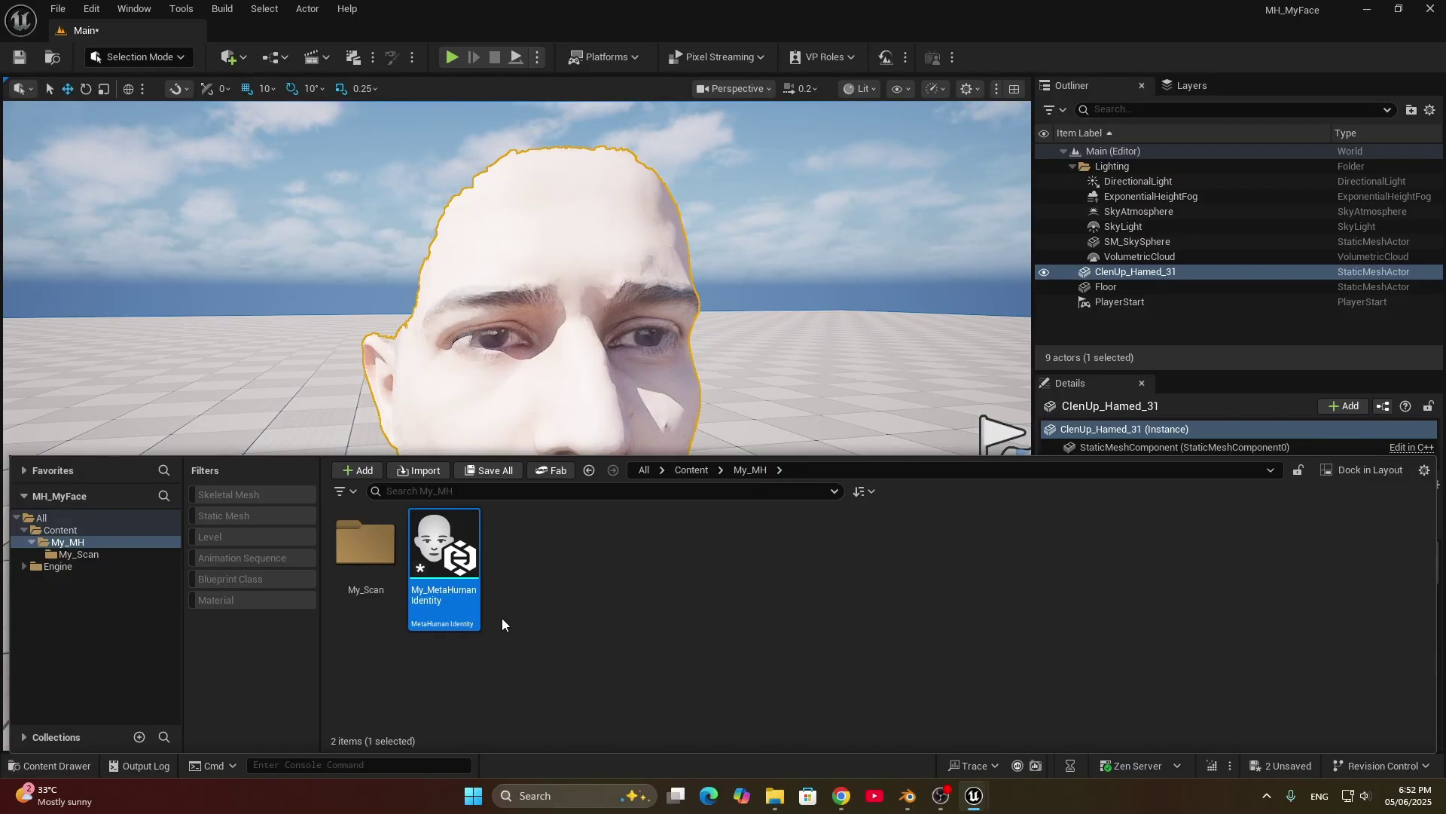
Step: Open My_MetaHumanIdentity and create its components from the imported ClenUp scan mesh
double_click(446, 573)
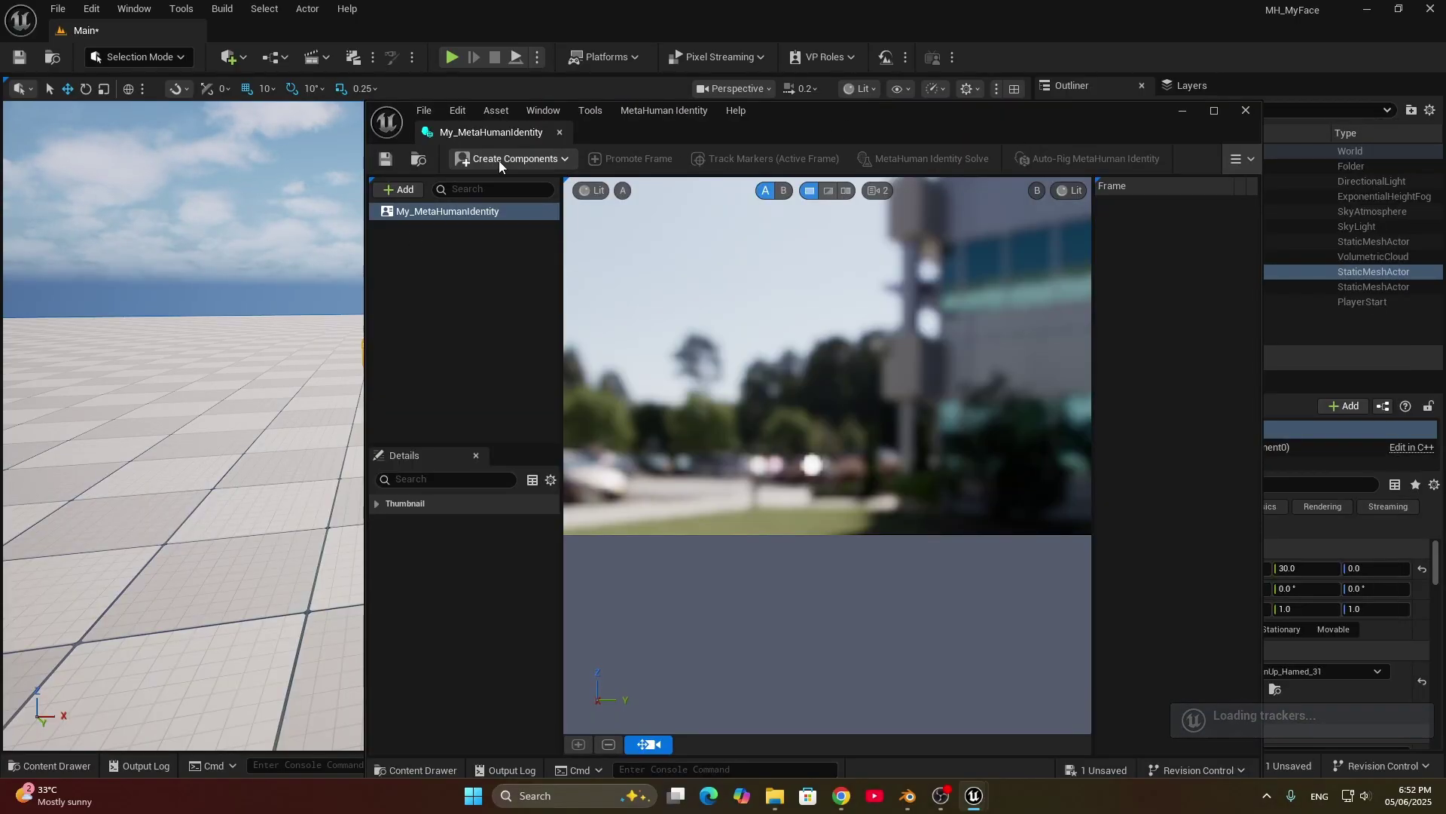
click(499, 161)
mouse_move(510, 202)
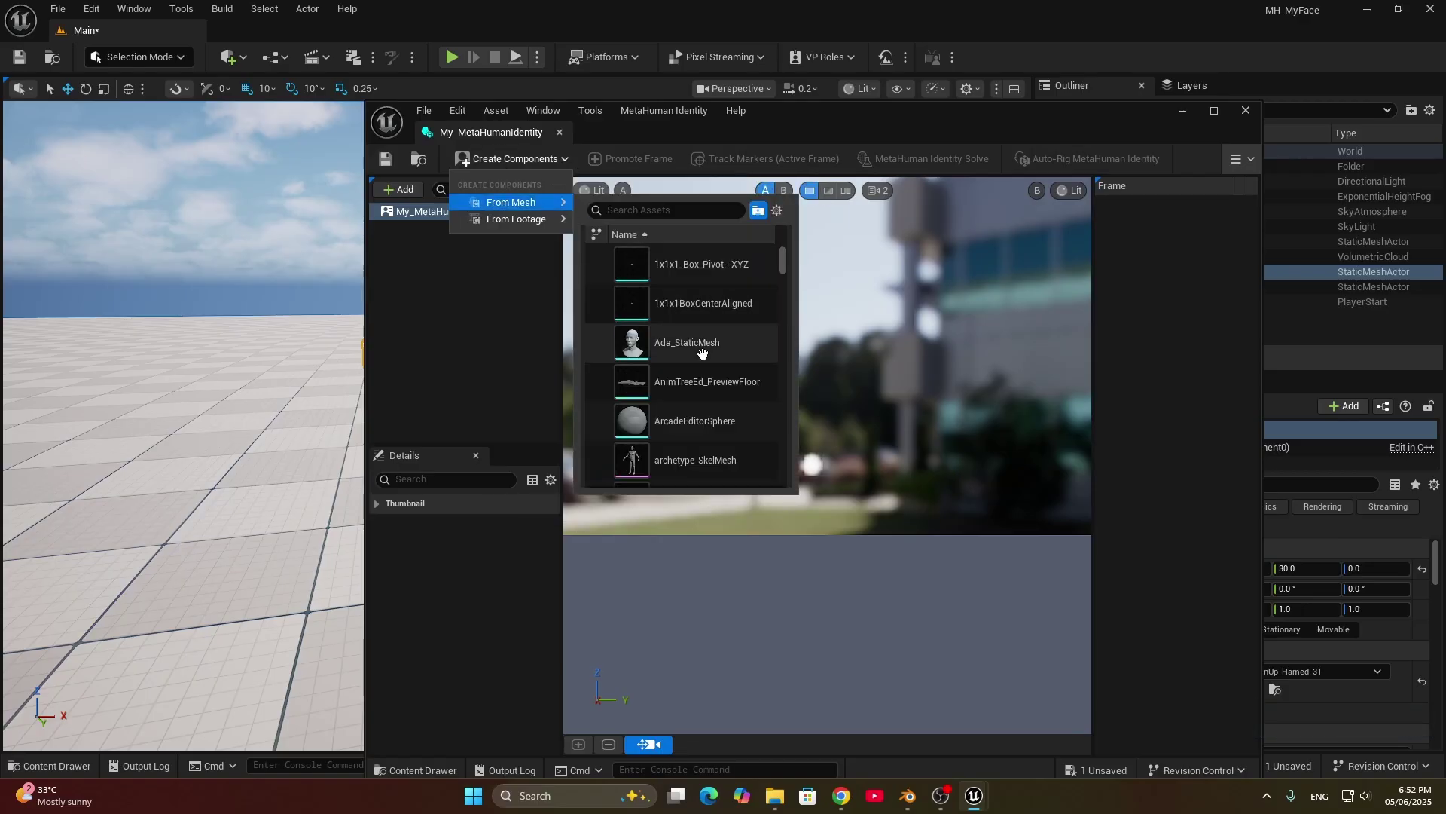
scroll(711, 384, down, 2)
scroll(694, 364, up, 2)
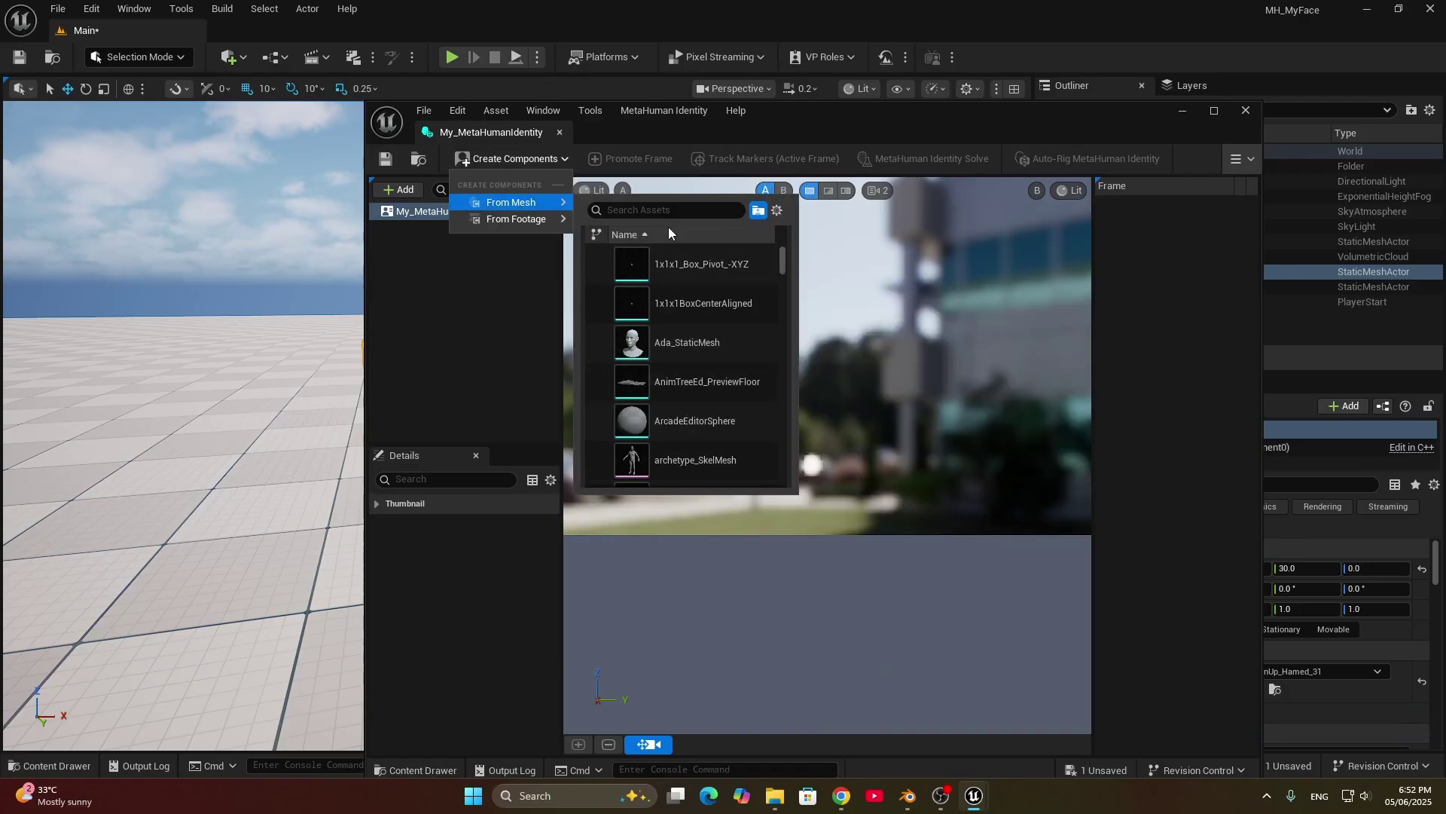
text(ham)
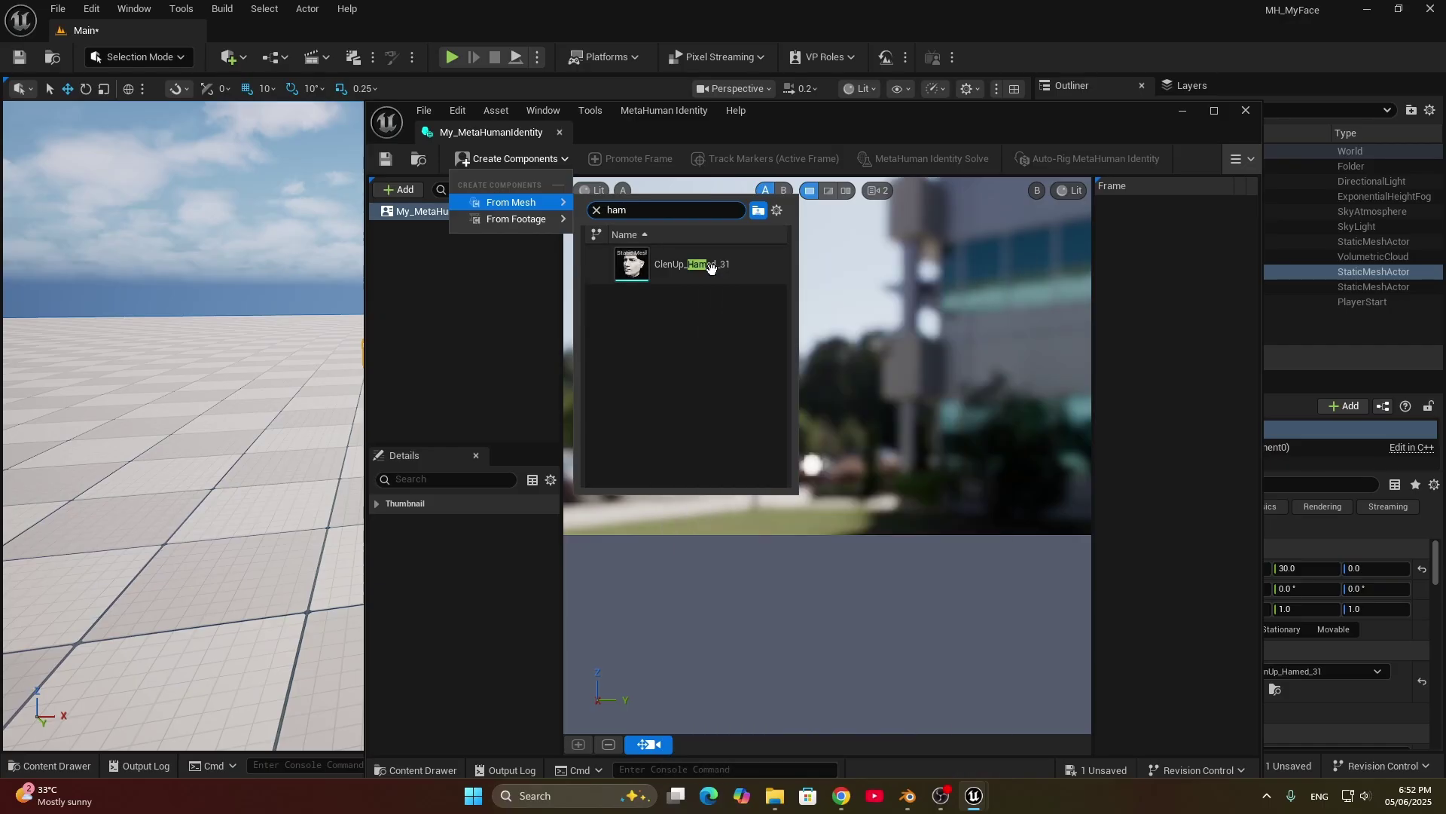
click(682, 260)
Step: Set the identity viewport's field of view to 15 and frame the whole face straight from the front
right_drag(870, 428, 629, 438)
key(d)
key(s)
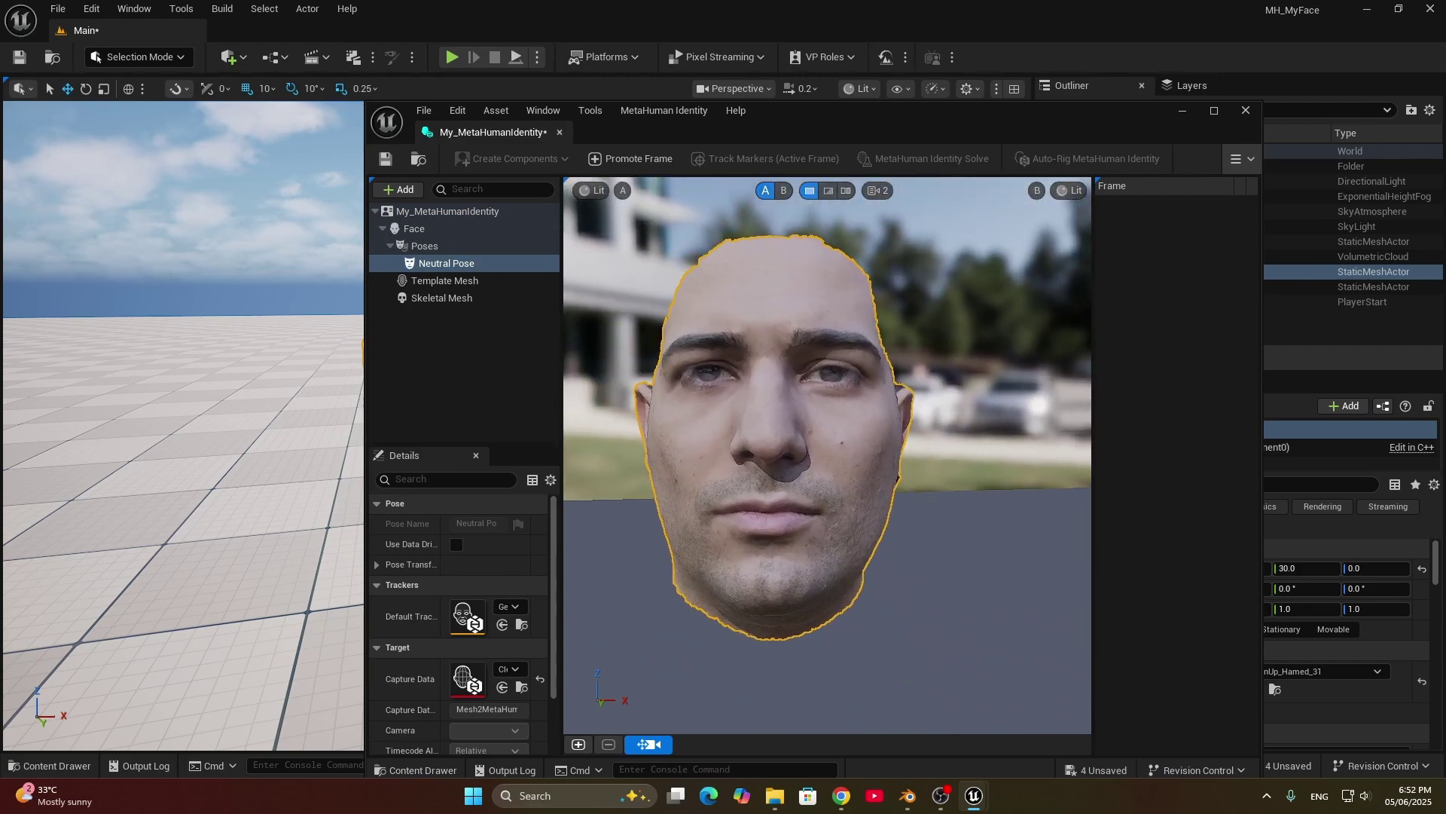
scroll(899, 286, down, 3)
click(875, 189)
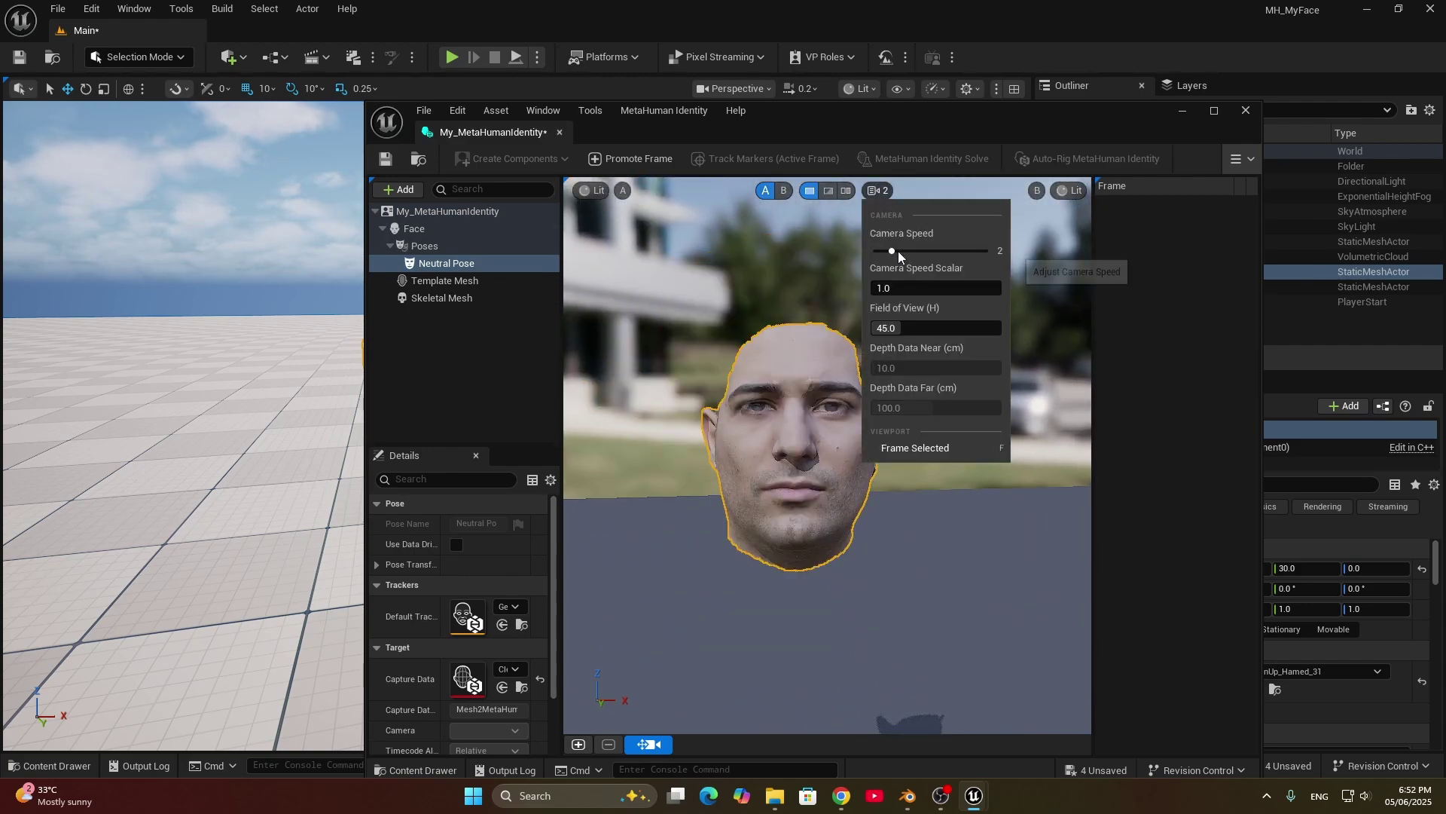
drag(887, 330, 848, 329)
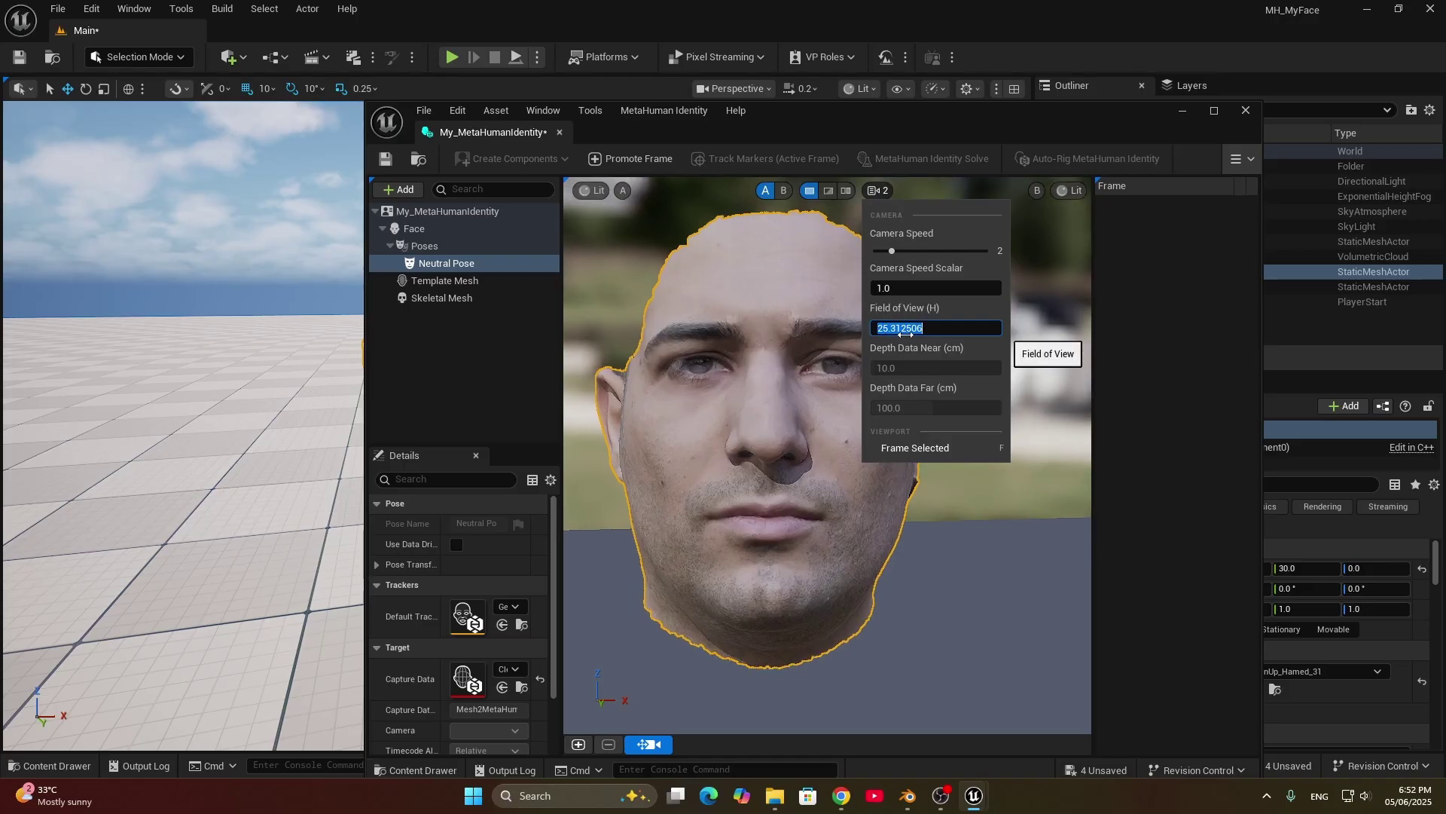
key(Return)
mouse_move(798, 390)
right_down()
mouse_move(778, 376)
mouse_move(792, 403)
mouse_move(798, 384)
right_up()
key(s)
key(w)
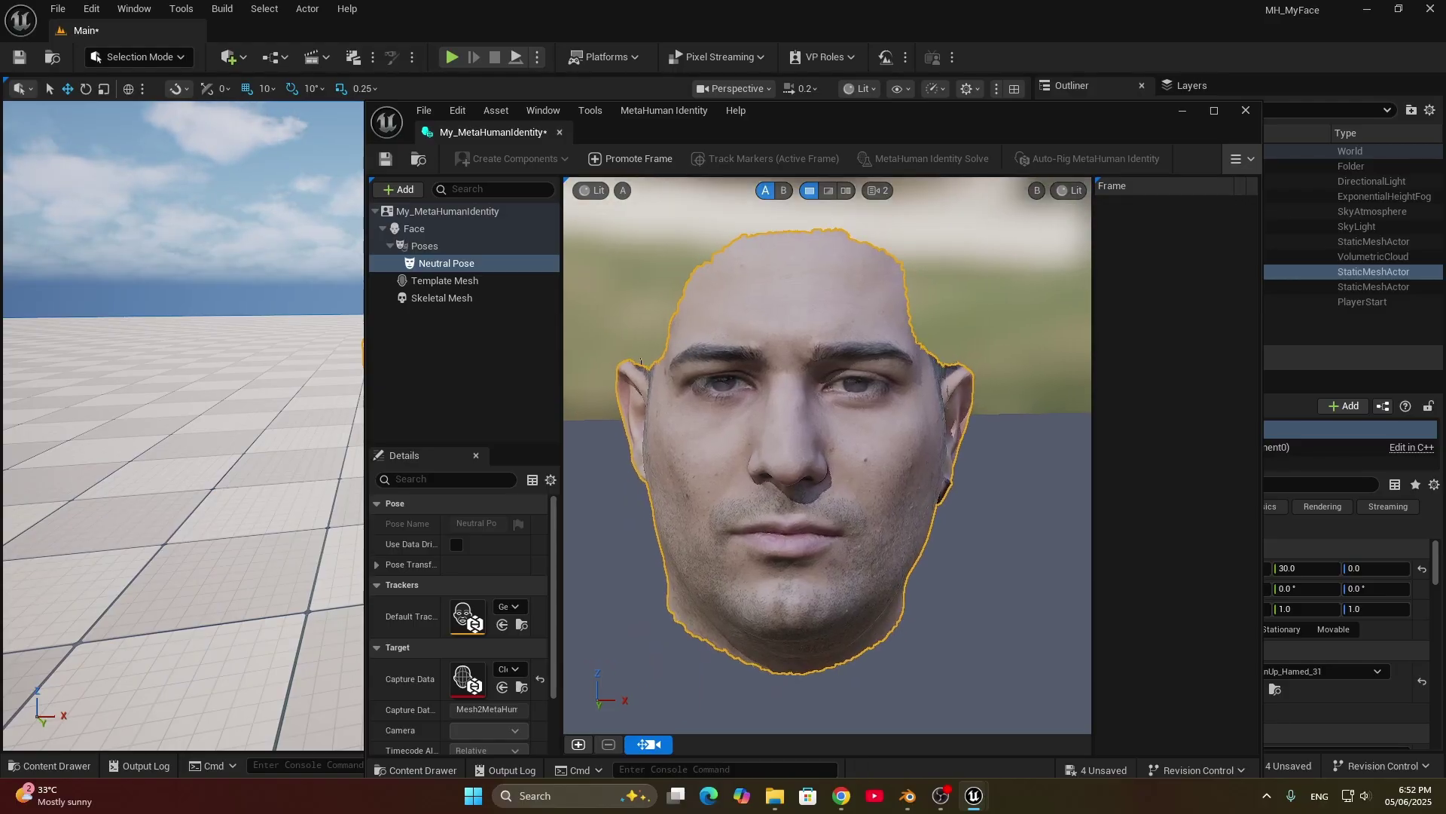
Step: Promote the front view of the neutral pose to a frame and track the facial markers on it
click(652, 158)
click(769, 426)
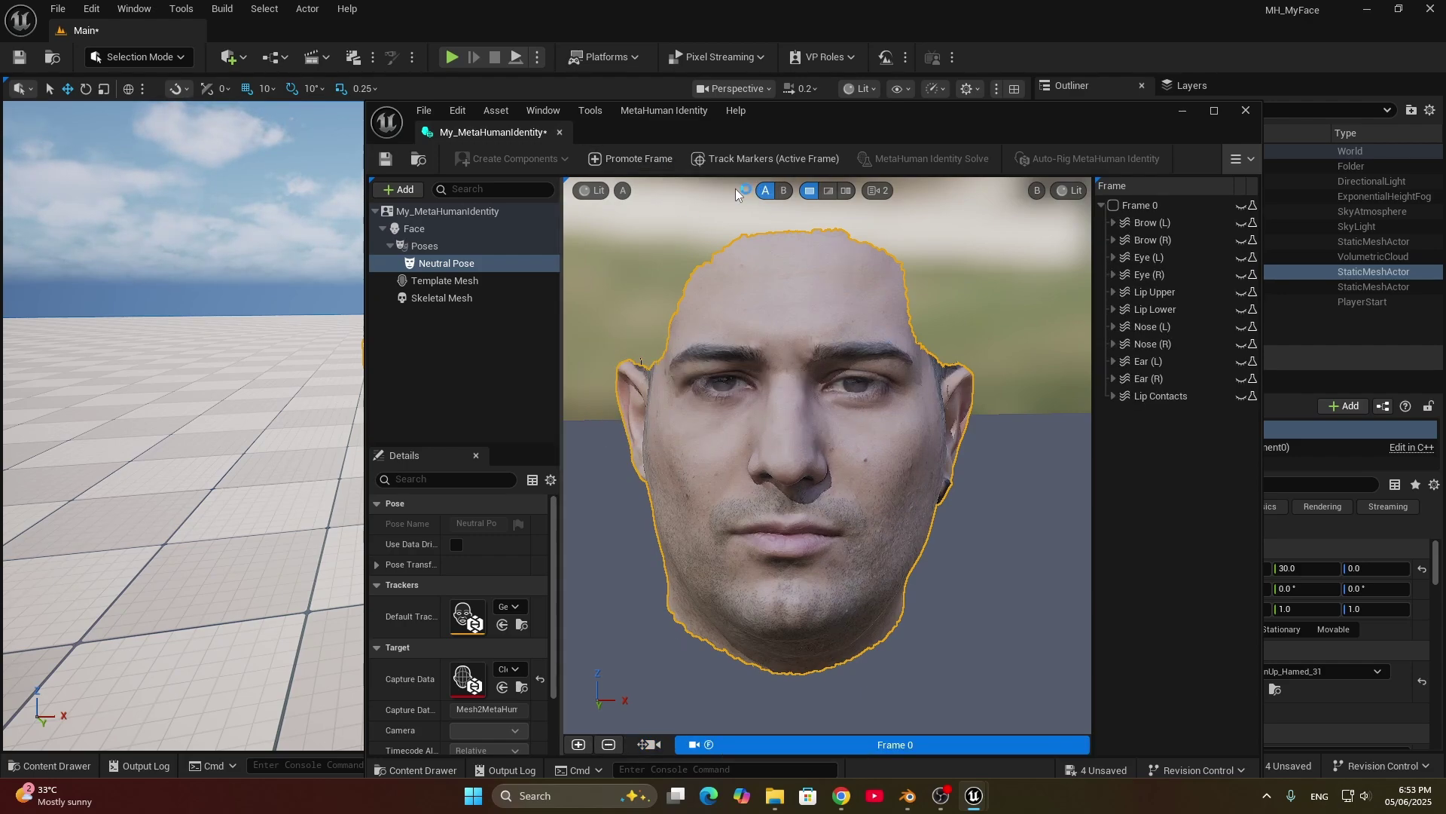
click(784, 160)
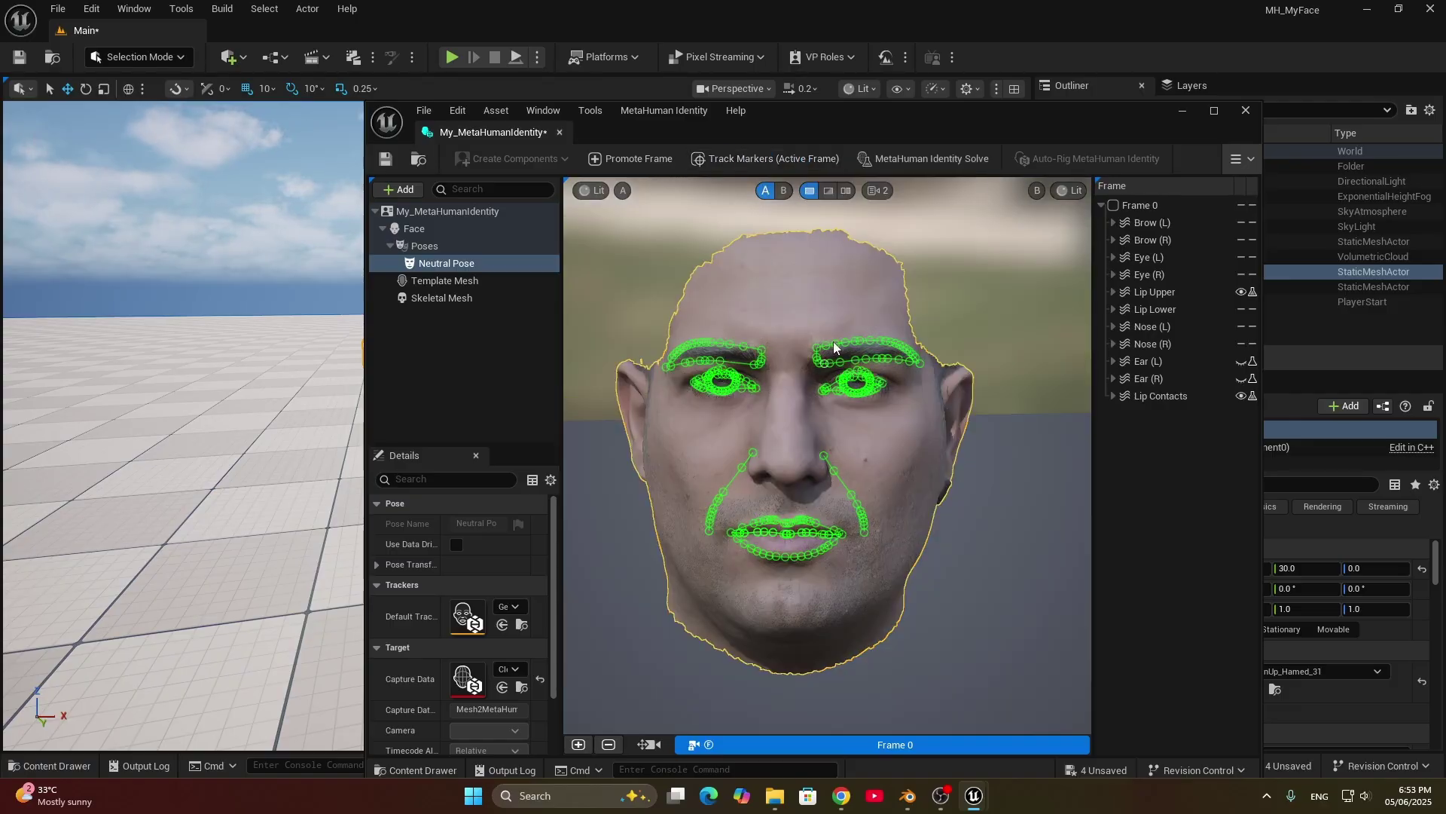
Step: Check the brow and eye tracking curves up close and shift a marker at the right eye's lower lid onto the lid edge
scroll(830, 346, up, 8)
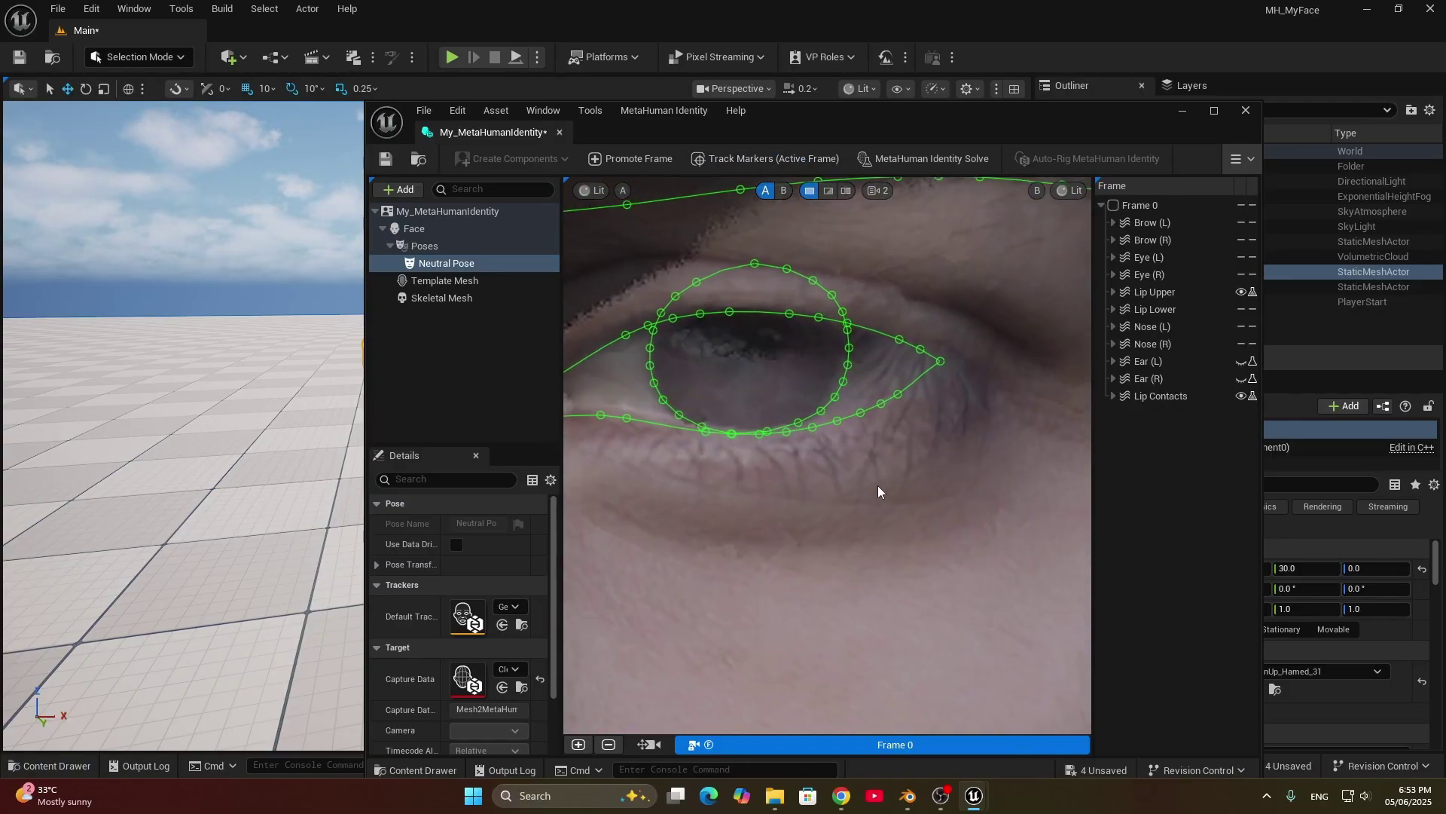
middle_drag(881, 485, 1025, 482)
middle_drag(705, 250, 825, 389)
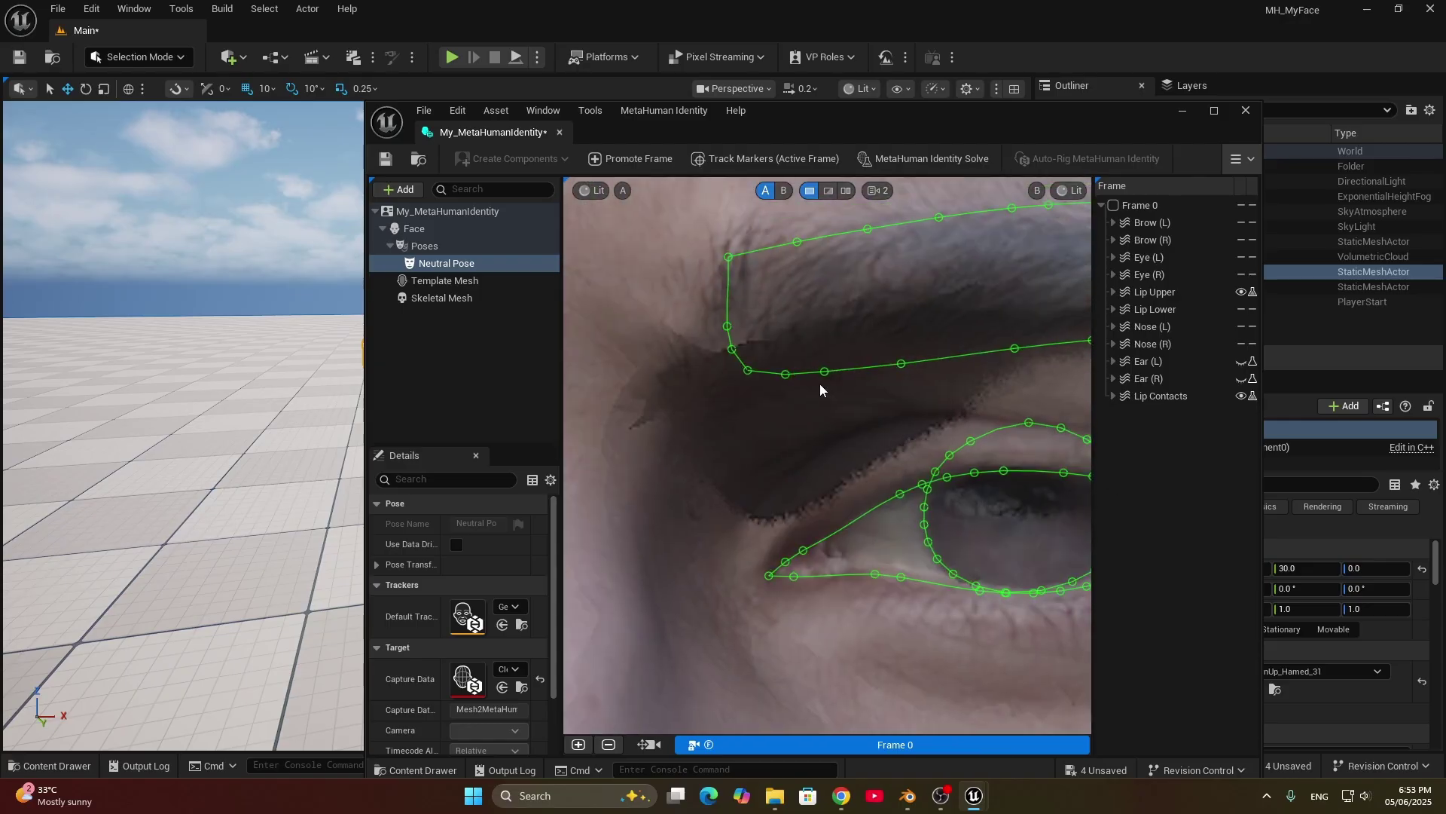
scroll(799, 376, down, 6)
middle_drag(726, 414, 820, 202)
scroll(758, 427, up, 2)
scroll(754, 383, down, 1)
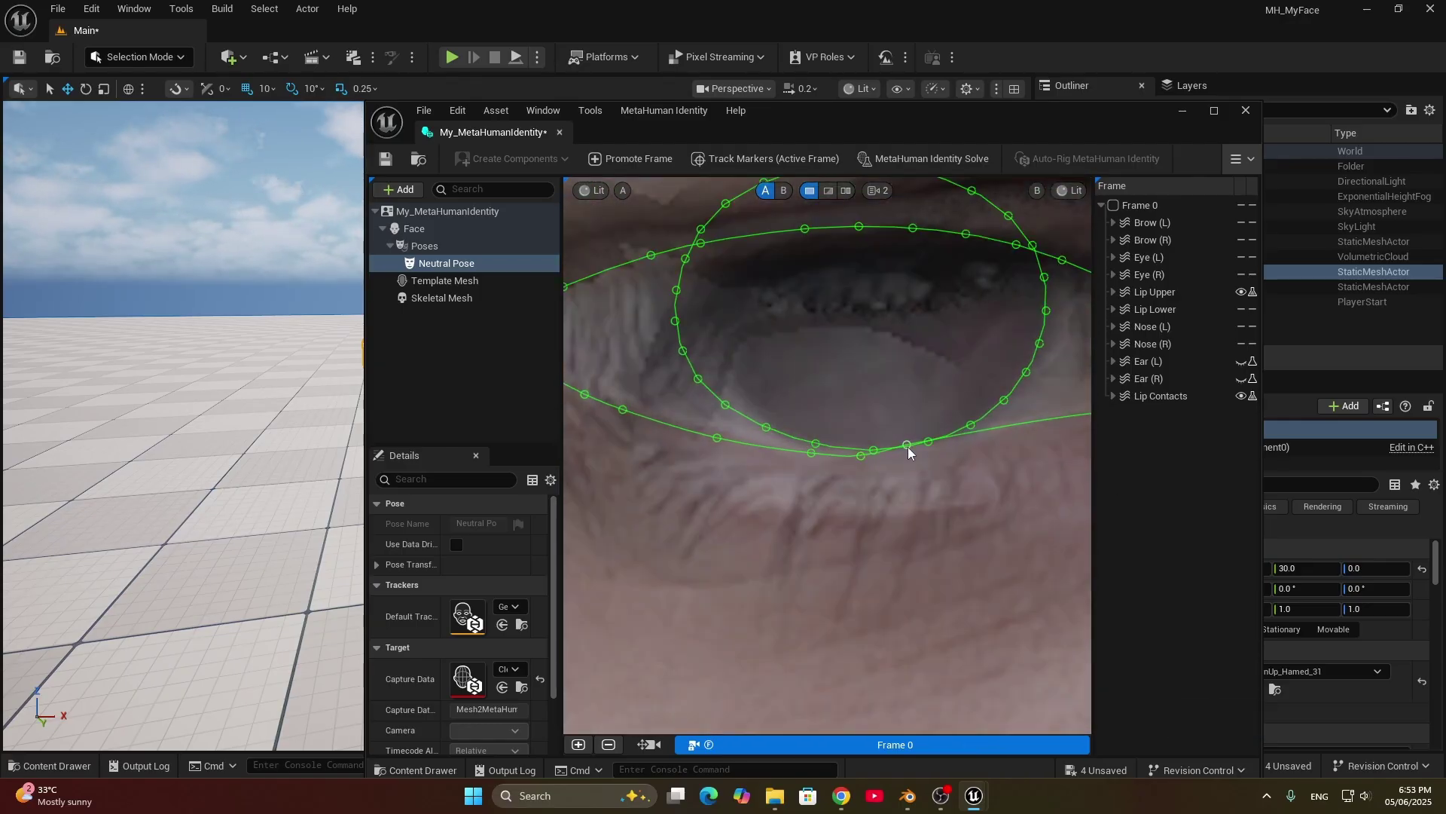
click(907, 446)
scroll(907, 445, up, 1)
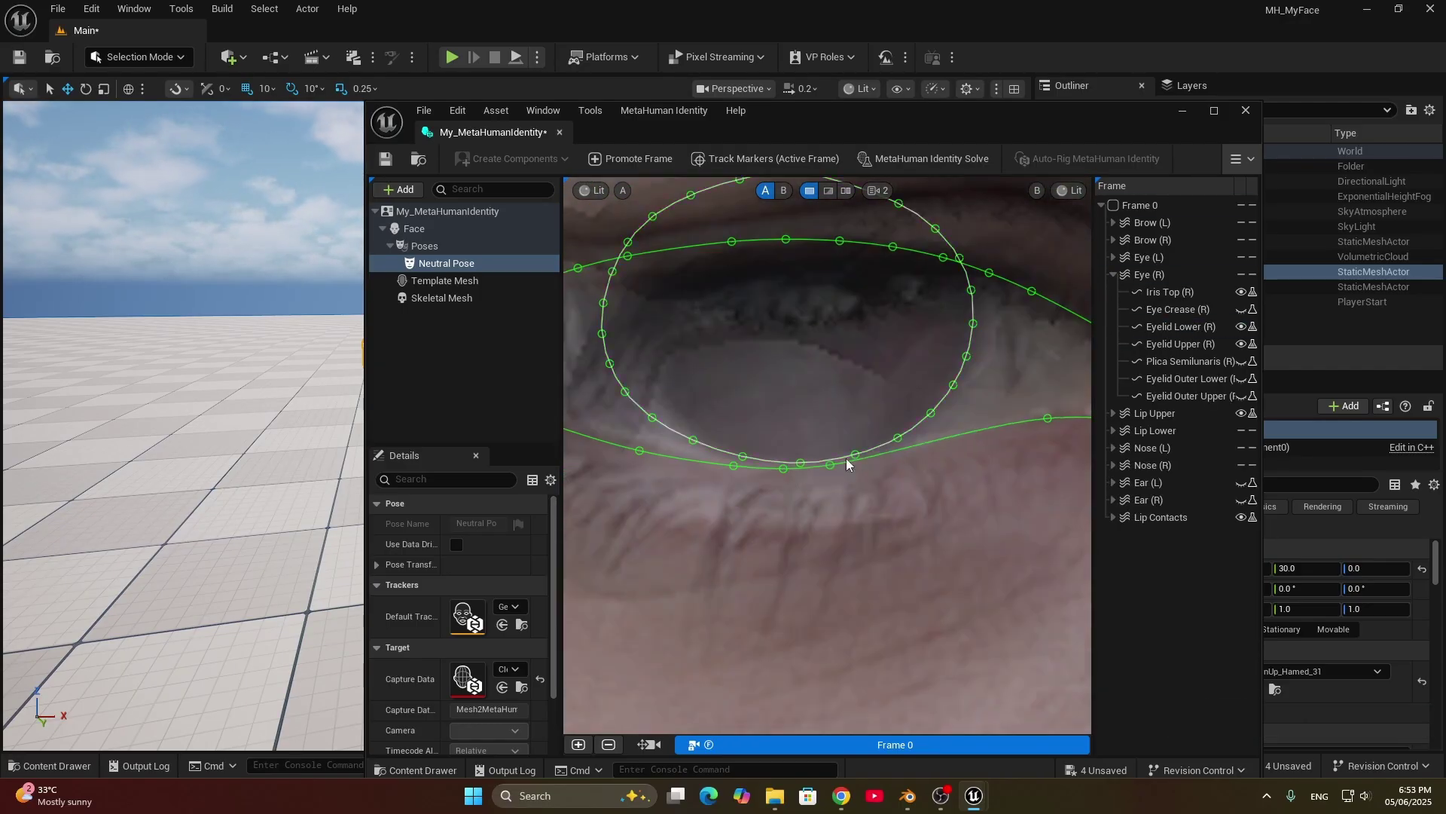
scroll(649, 458, down, 3)
scroll(835, 328, up, 2)
scroll(784, 309, up, 3)
Step: Refine the tracking markers around the left brow and the inner corner of the left eye
click(784, 306)
scroll(937, 360, down, 8)
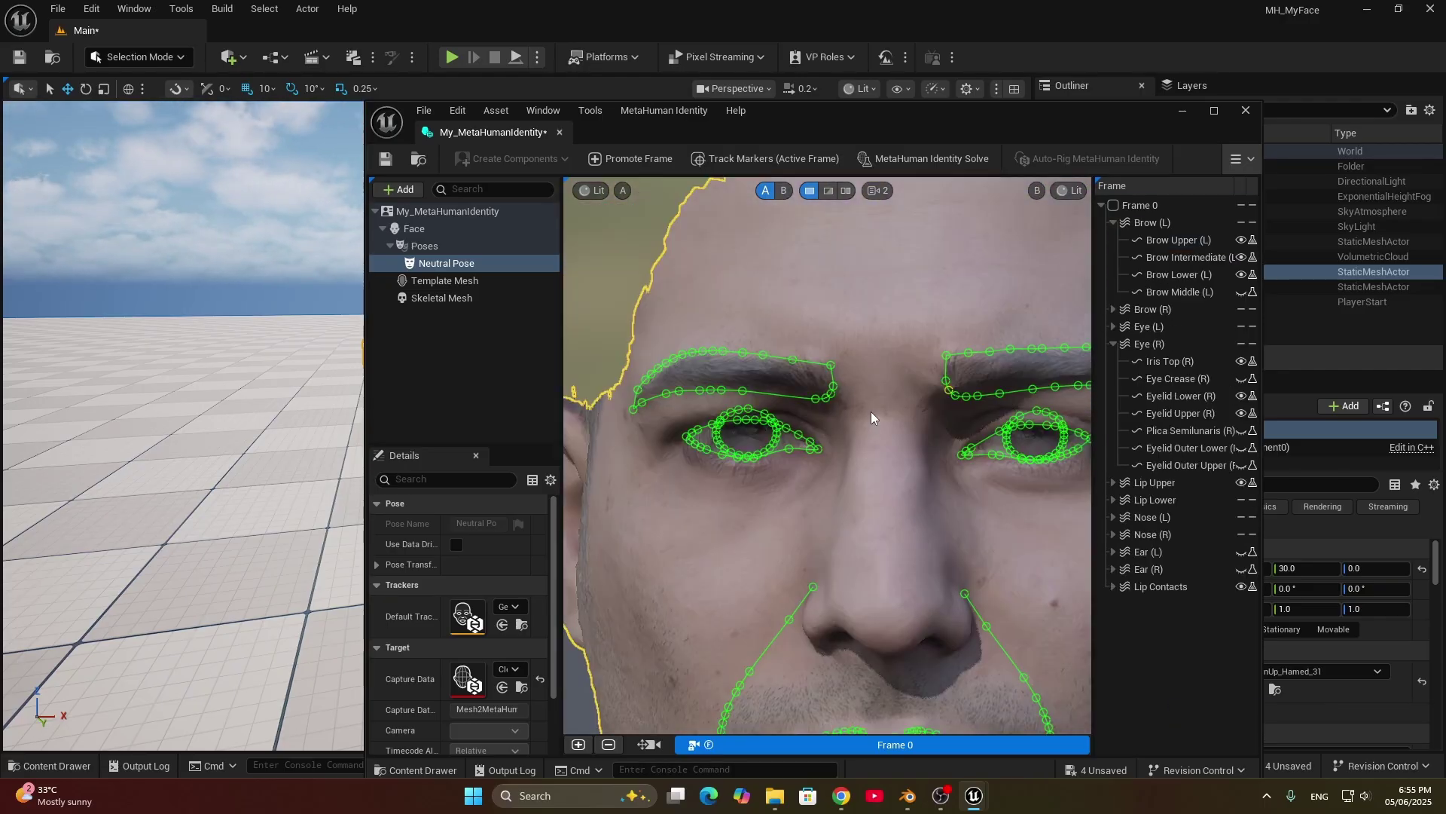
scroll(872, 433, up, 6)
key(ctrl+z)
middle_drag(871, 422, 785, 445)
middle_drag(603, 440, 858, 410)
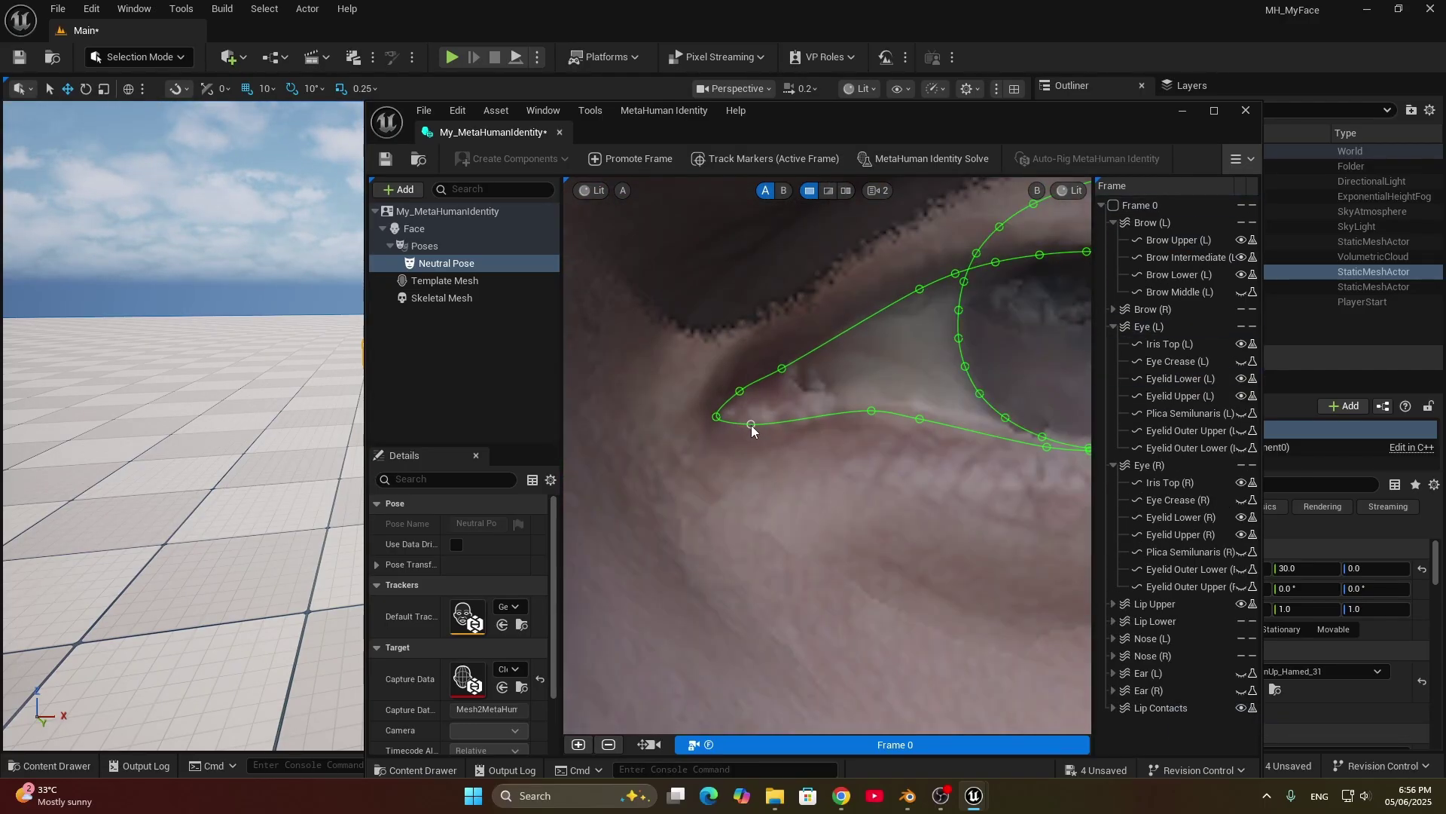
middle_drag(987, 274, 684, 342)
middle_drag(946, 497, 585, 483)
scroll(895, 422, down, 8)
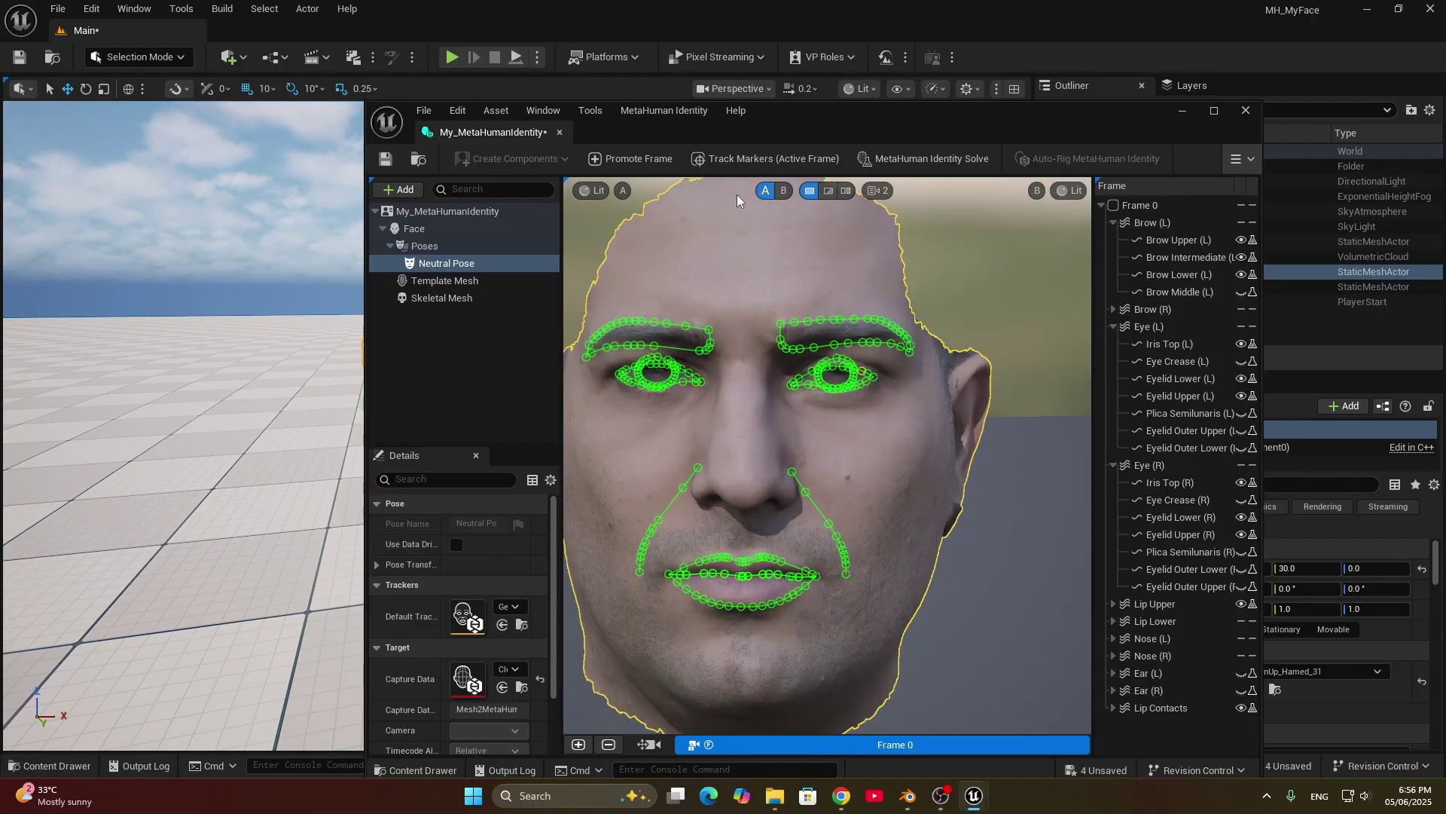
Step: Run the MetaHuman Identity Solve on the tracked front frame
click(886, 161)
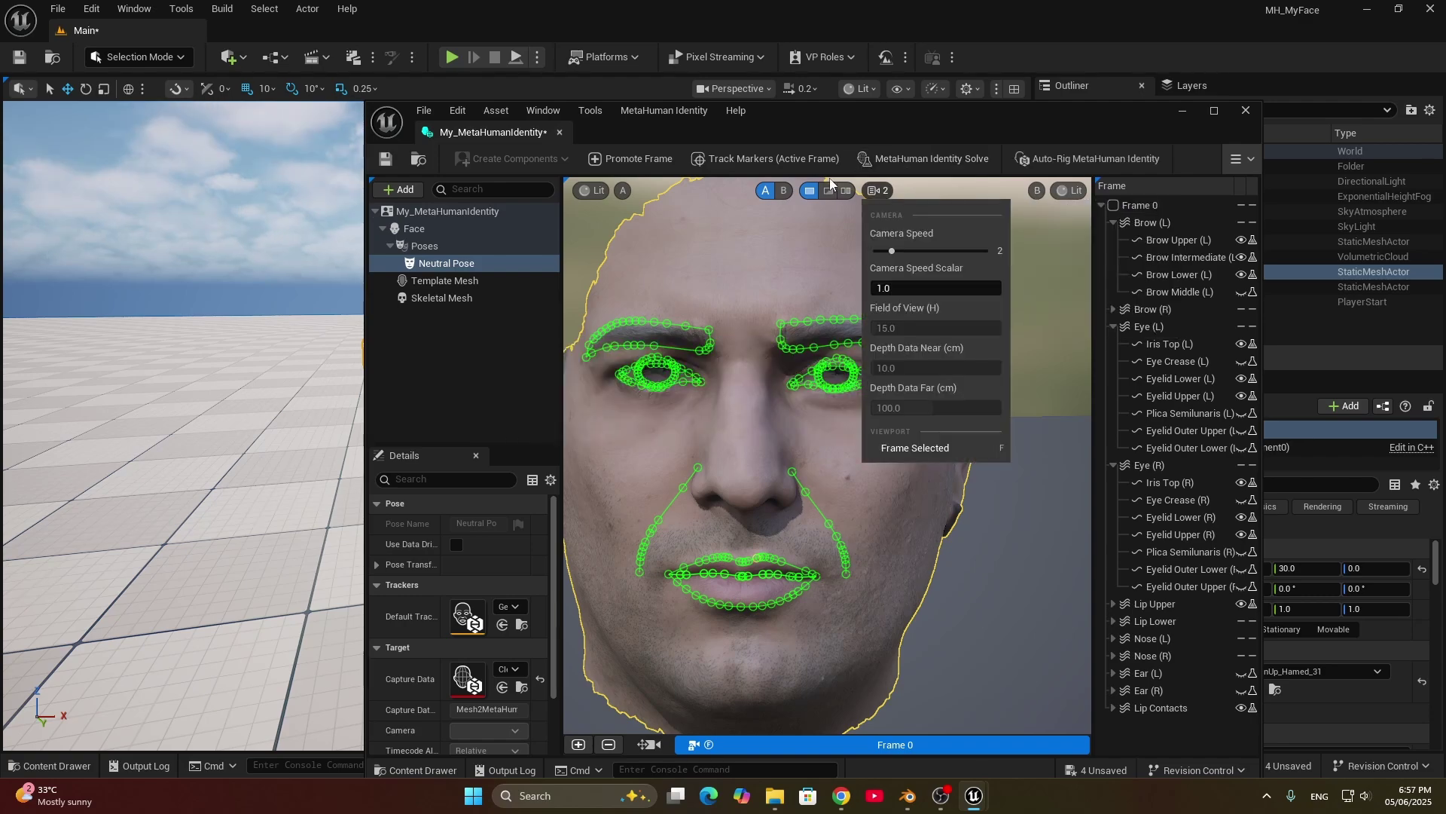
Step: Check the solved template mesh against the scan, and save and close My_MetaHumanIdentity
click(828, 192)
drag(827, 456, 468, 433)
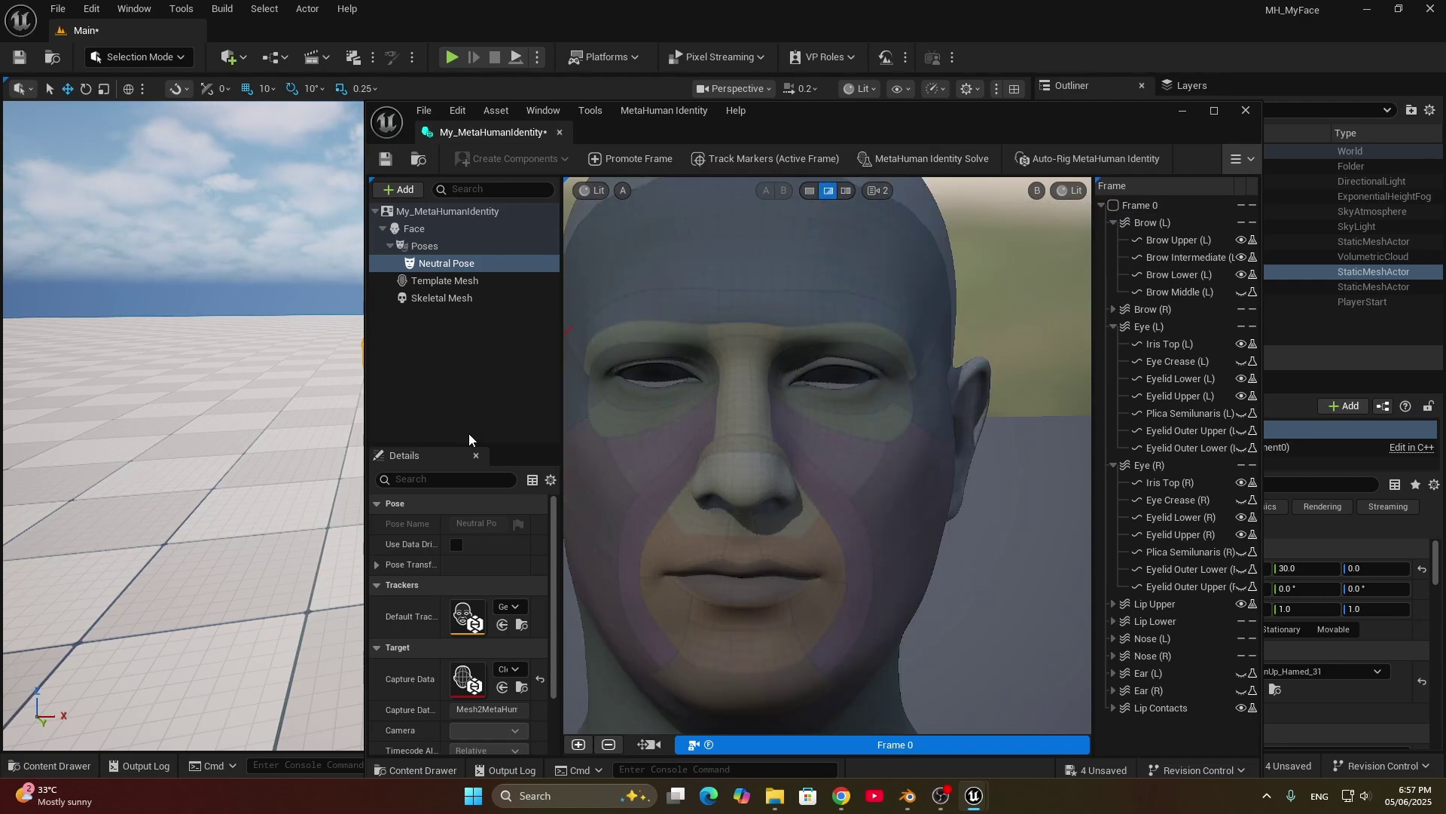
drag(565, 445, 643, 452)
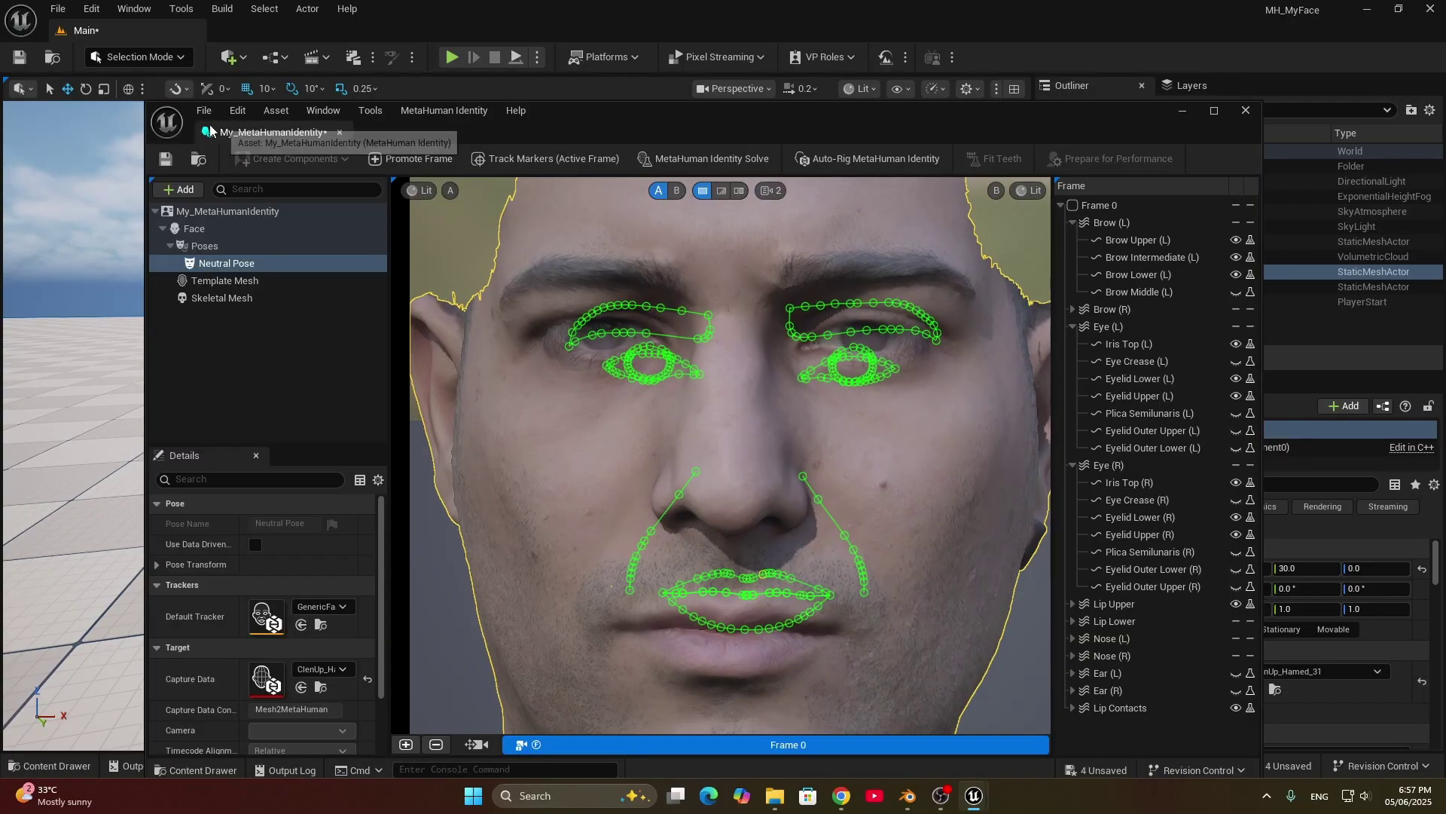
click(162, 161)
click(340, 132)
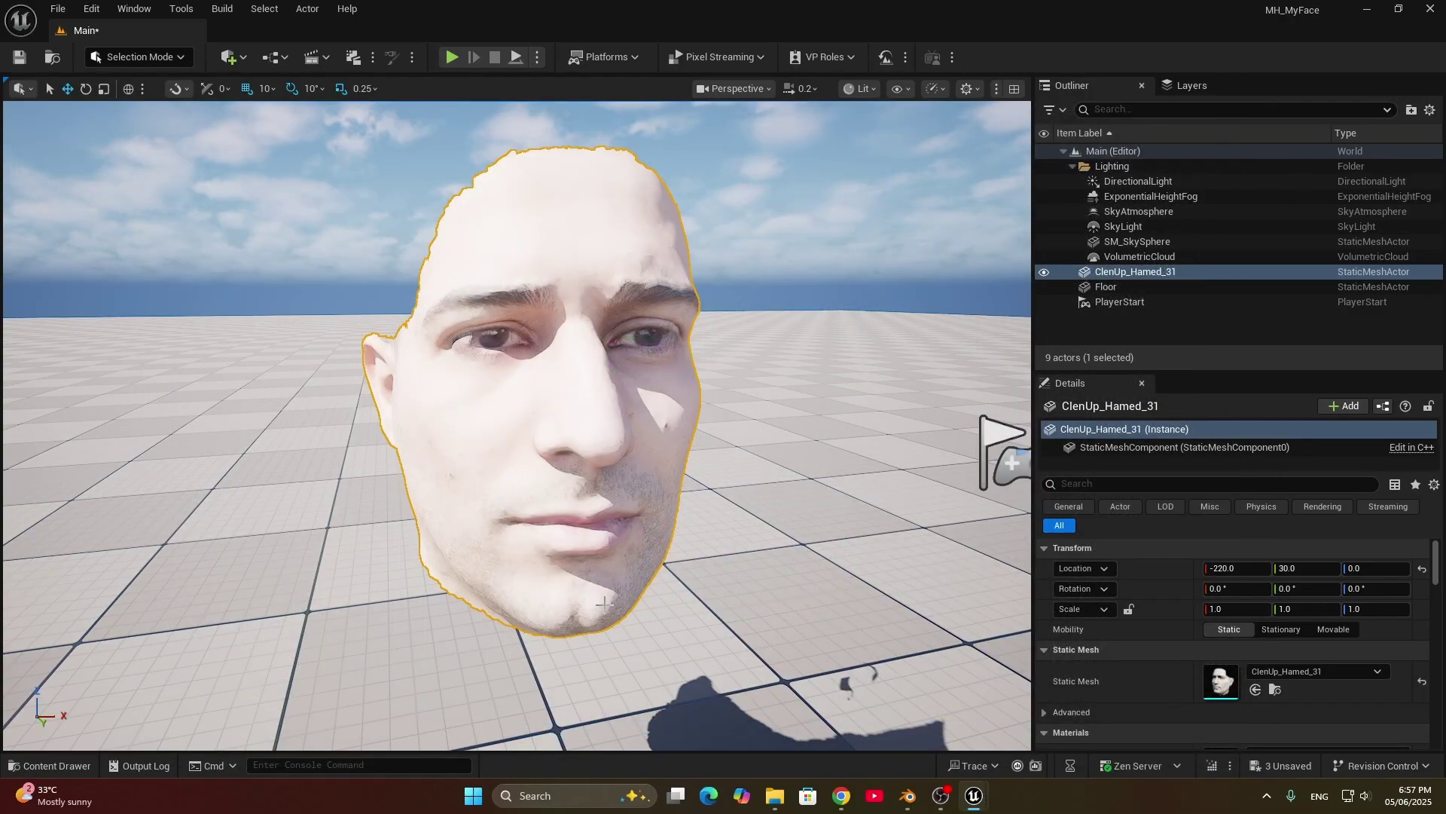
Step: Create a MetaHuman Character asset named my_MH_Ch in the My_MH folder and open it for editing
click(50, 765)
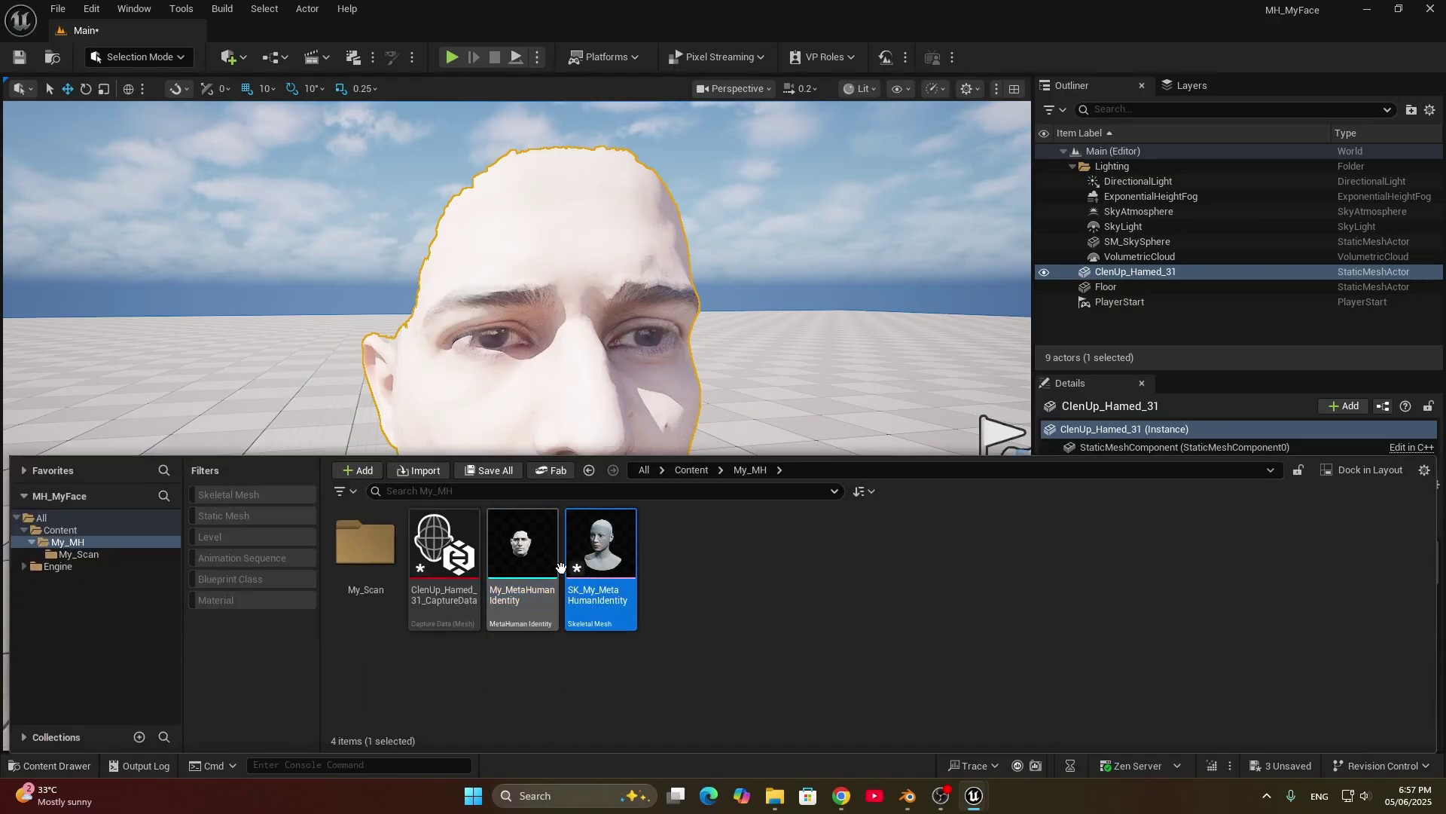
right_click(693, 587)
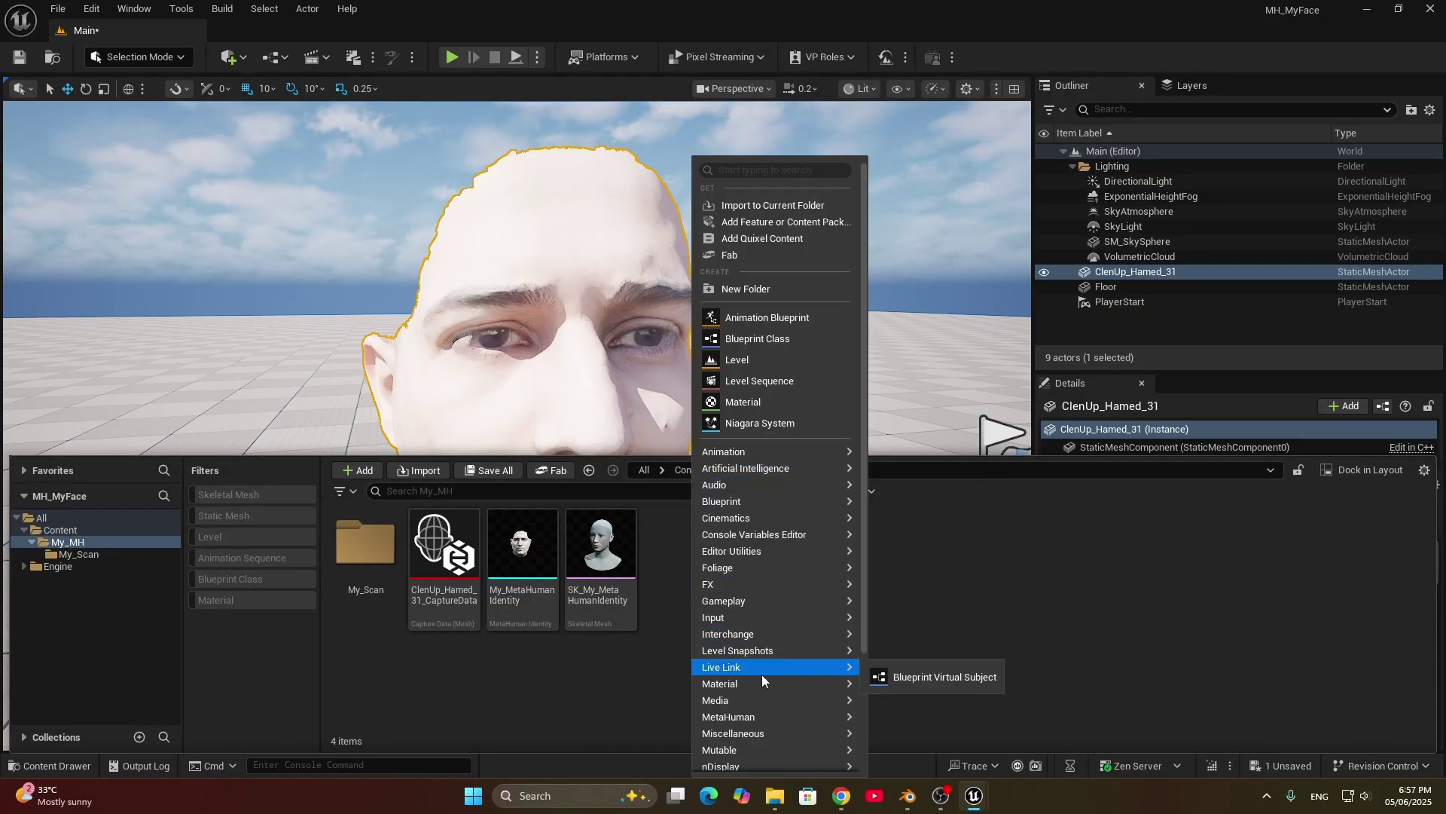
mouse_move(752, 735)
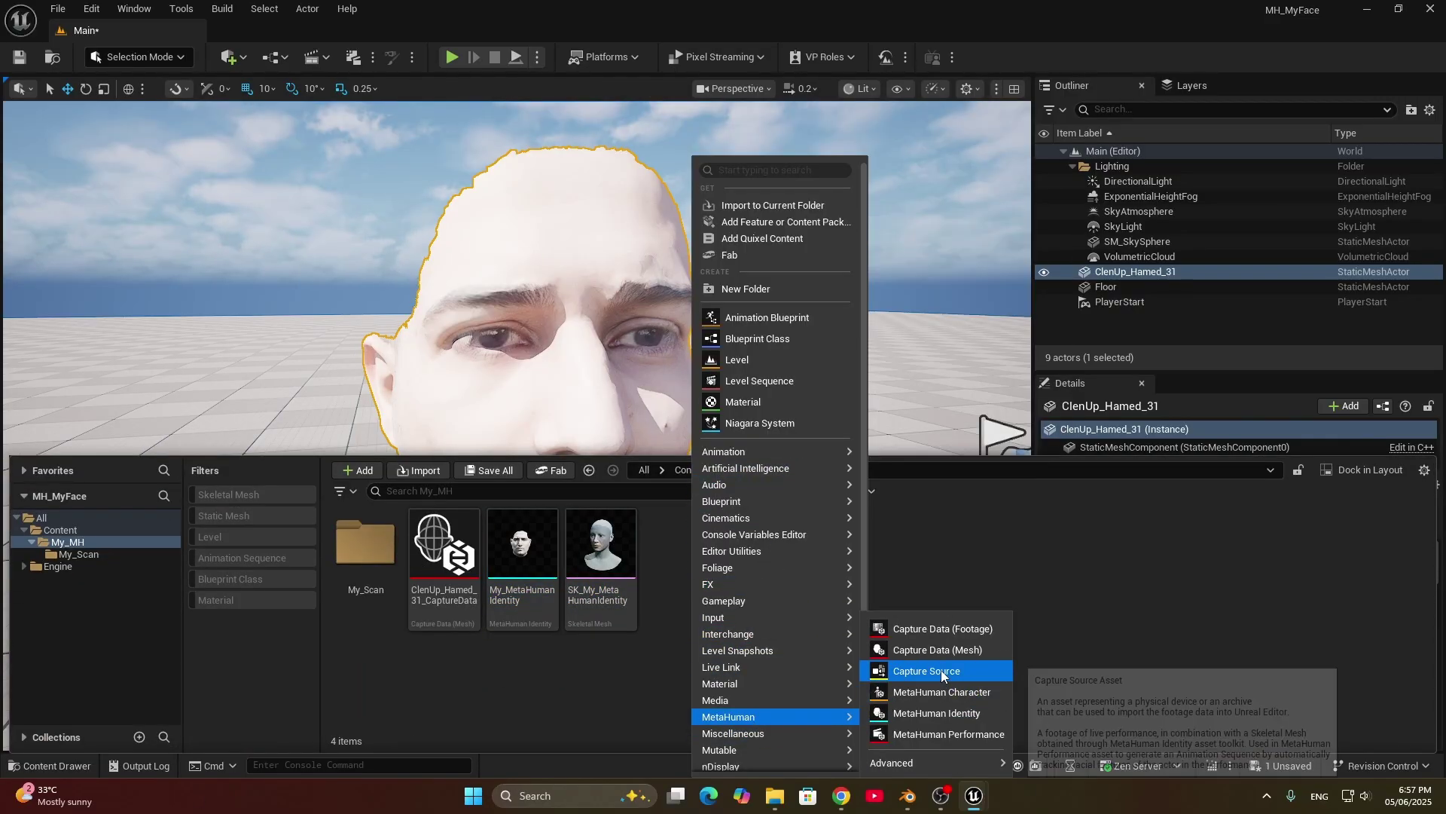
click(934, 692)
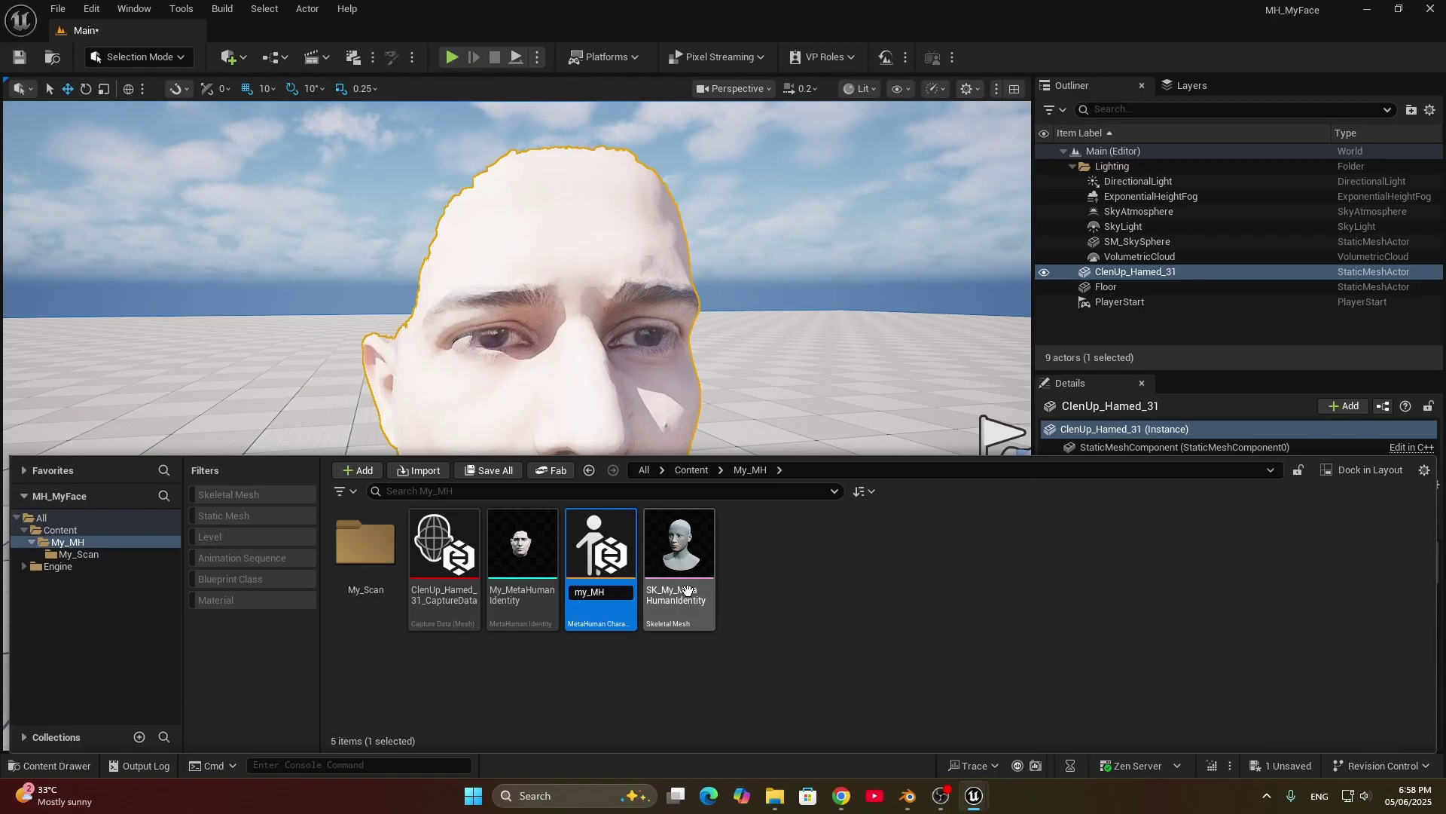
key(Return)
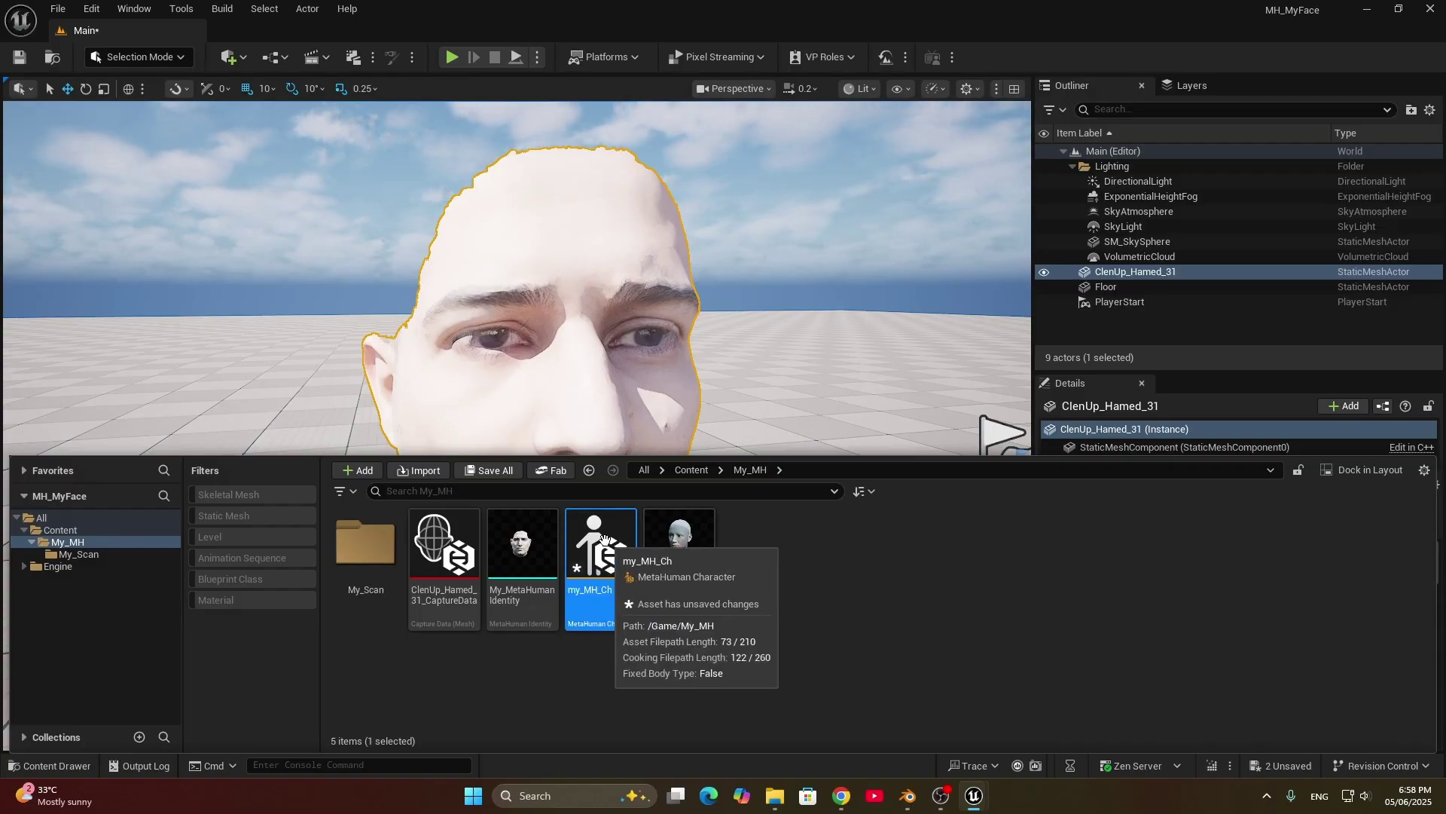
double_click(599, 541)
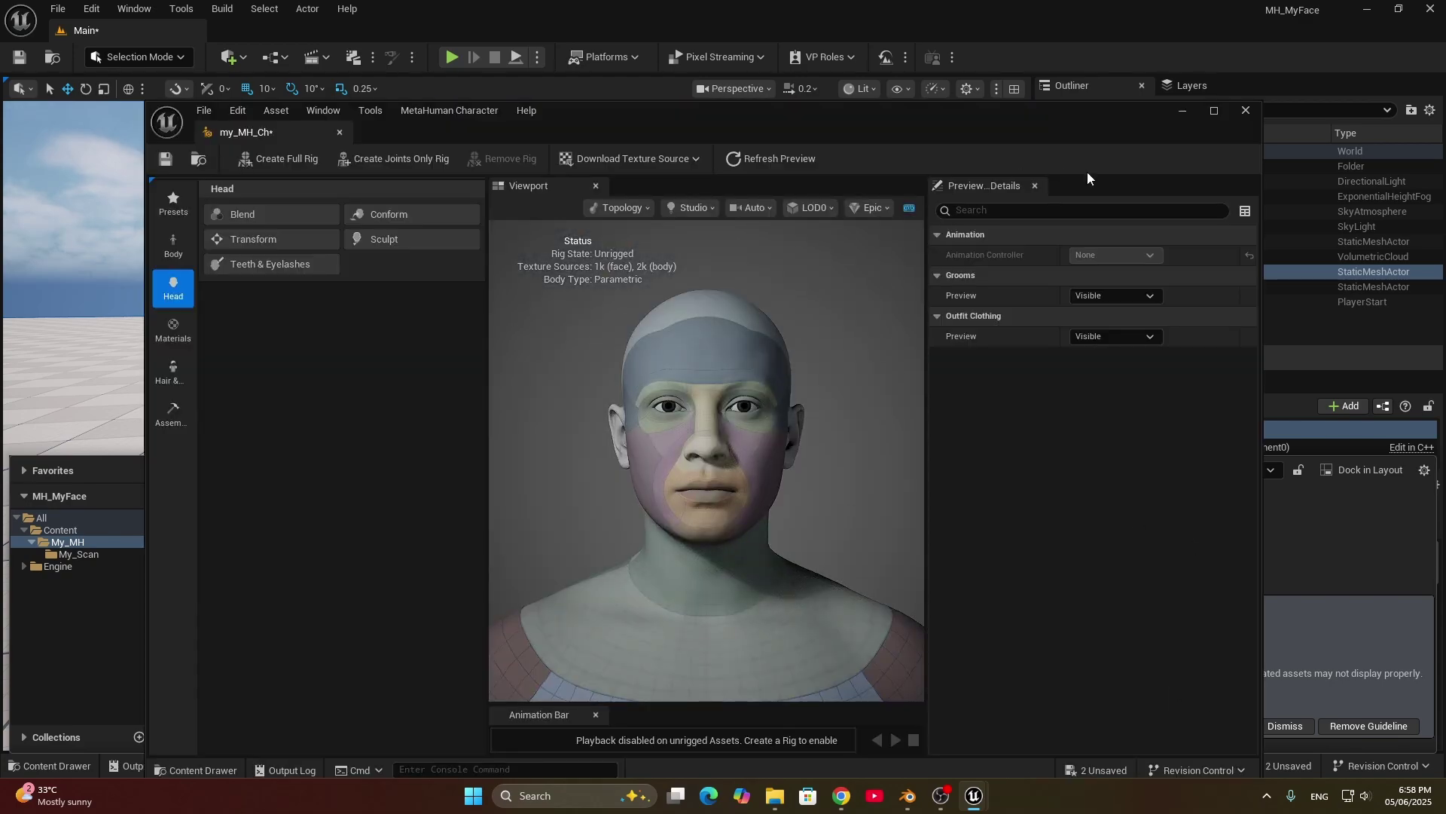
Step: Restart the editor to apply the new settings, saving Main and my_MH_Ch
drag(1141, 120, 955, 80)
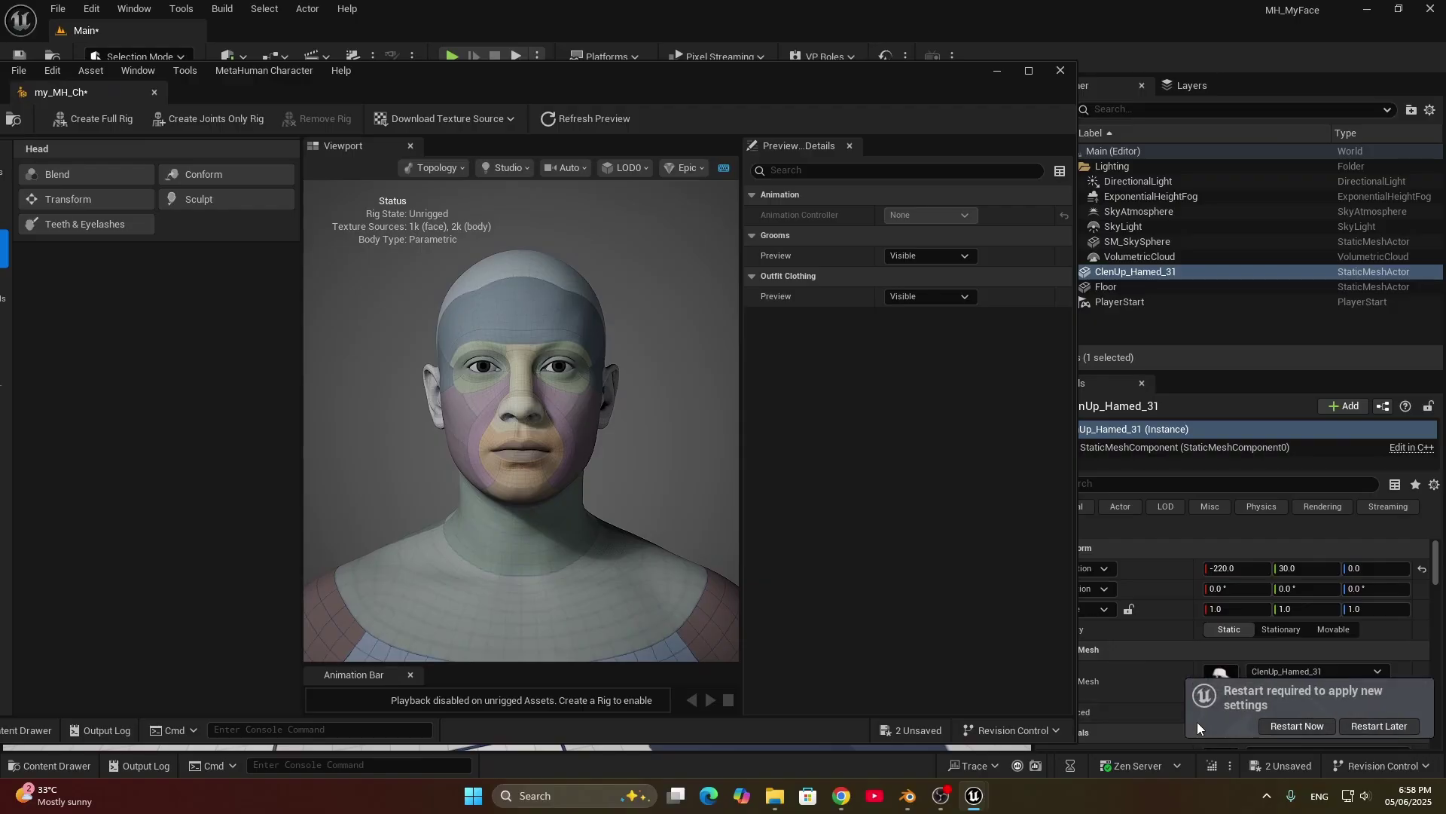
click(1291, 727)
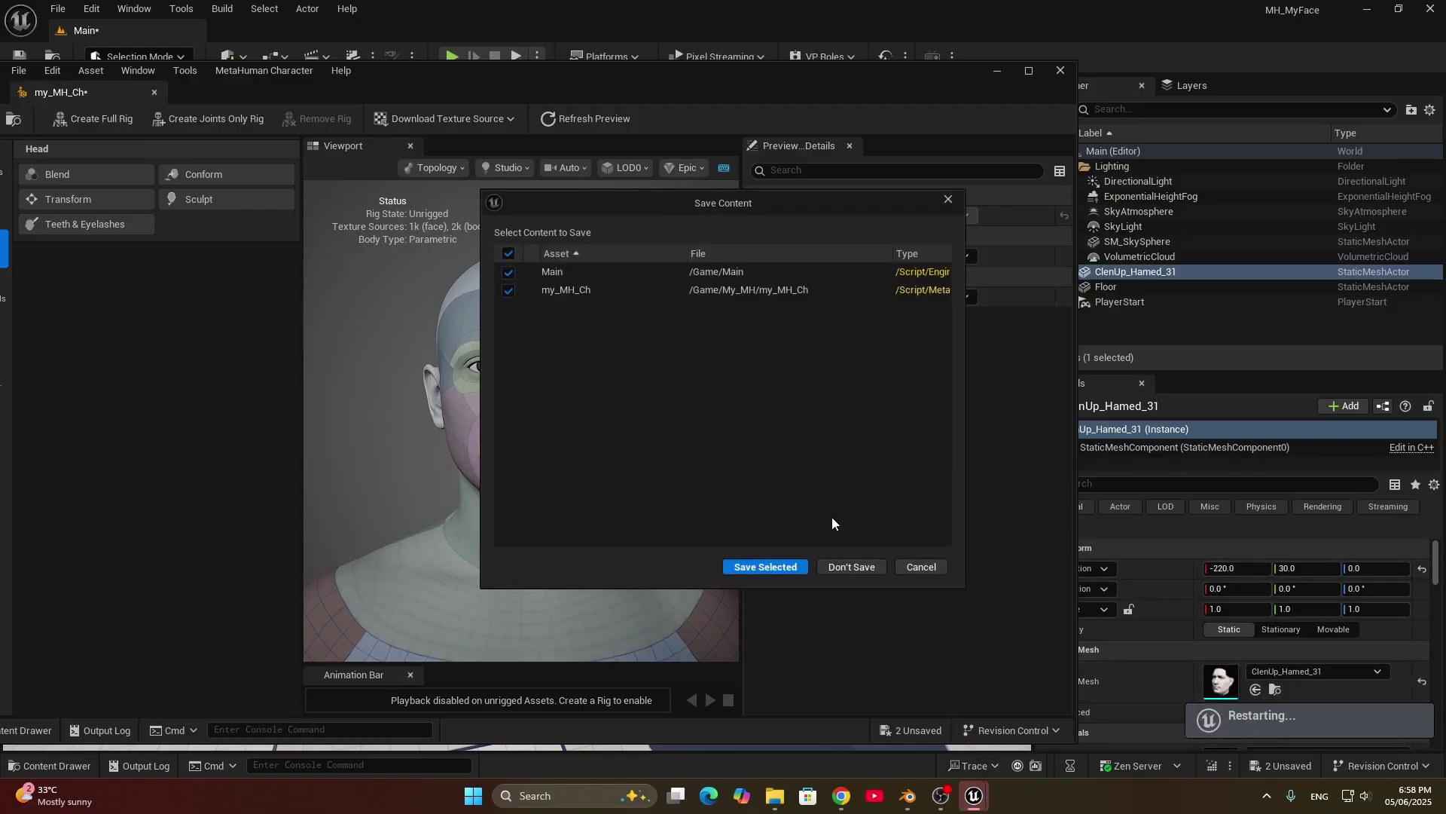
click(765, 566)
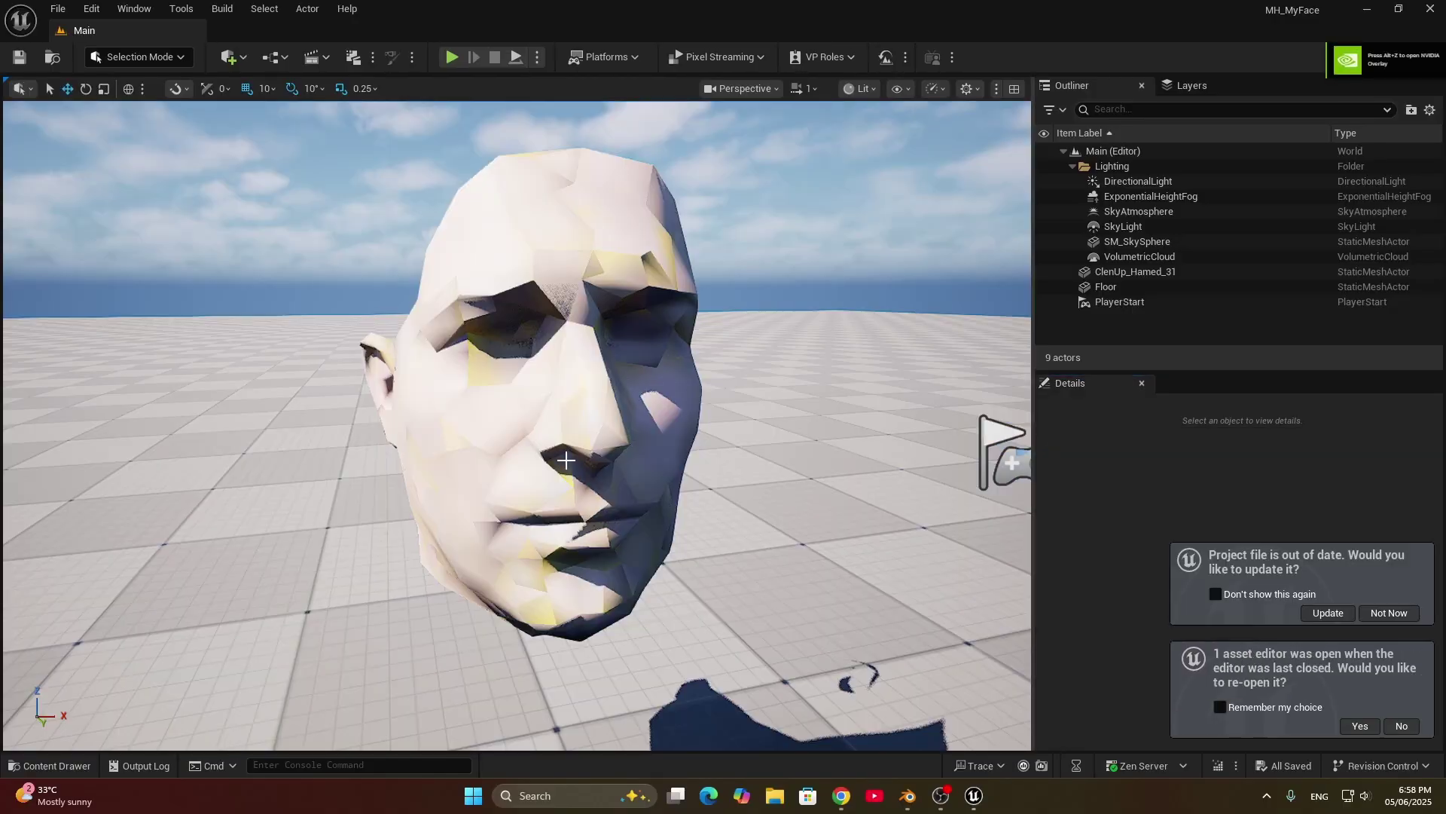
Step: Delete the scanned head mesh from the Main level
right_drag(565, 459, 603, 482)
key(s)
click(443, 414)
key(Delete)
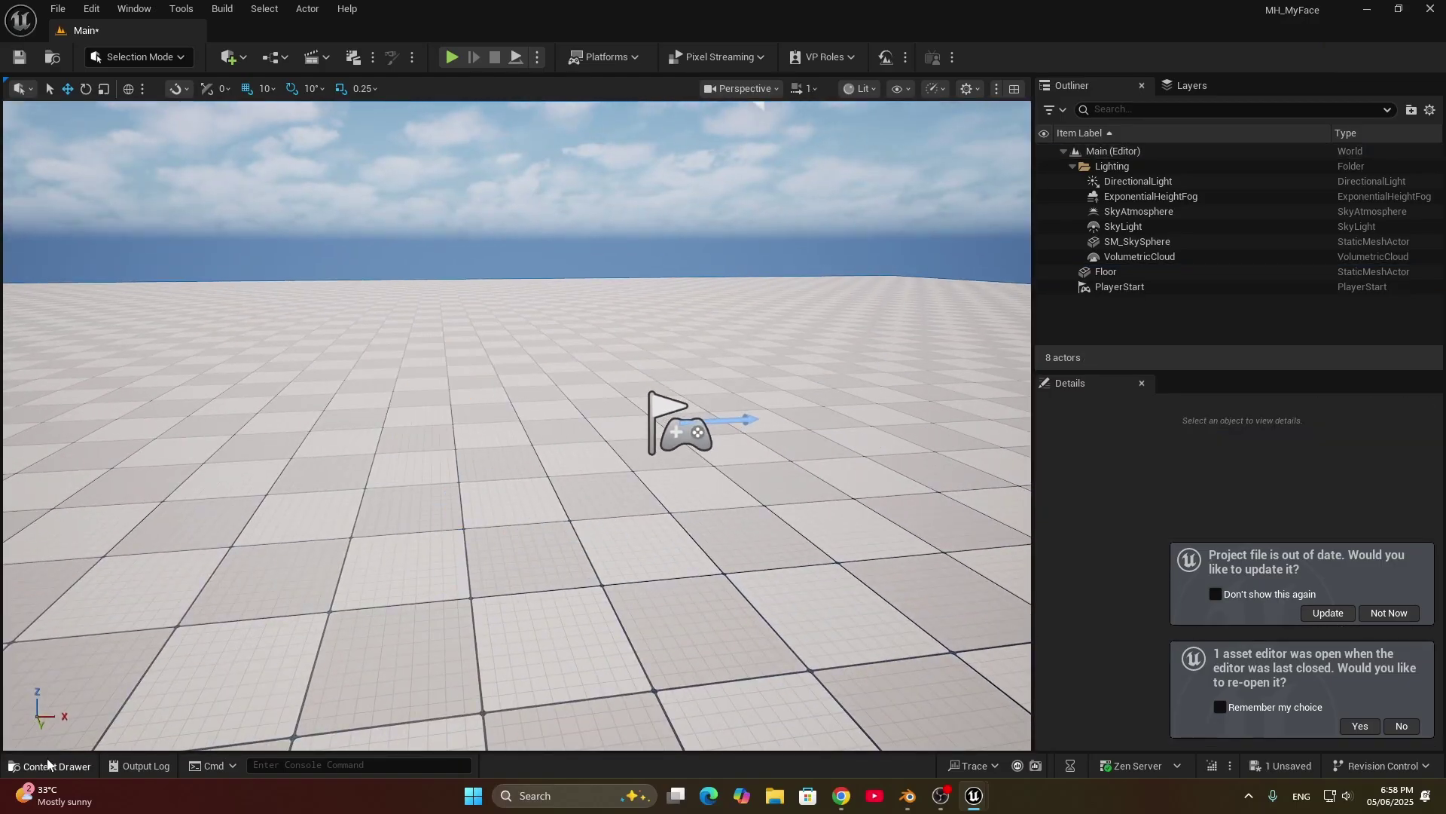
Step: Reopen the my_MH_Ch character asset and maximize its editor window
click(49, 765)
double_click(619, 556)
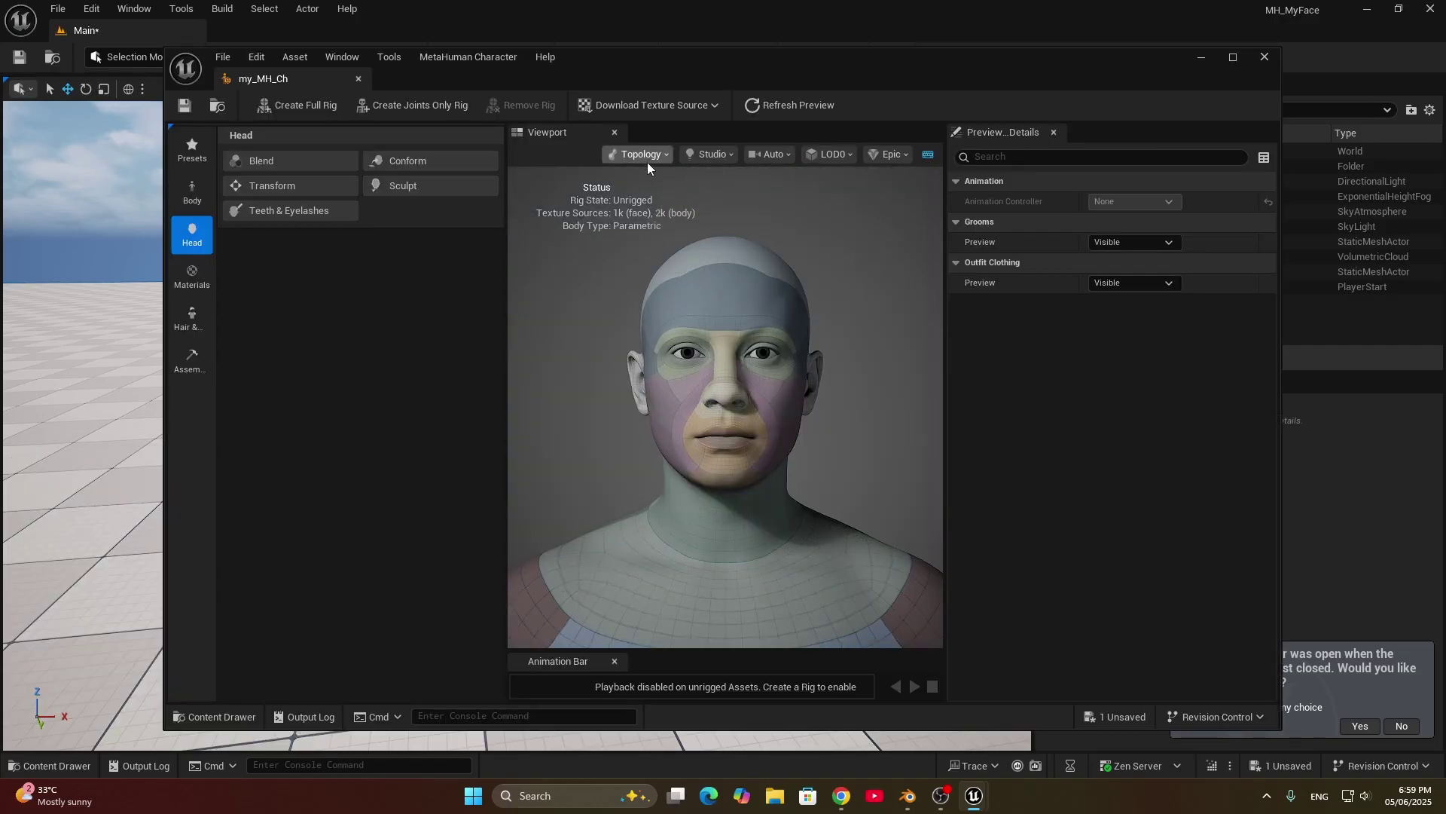
double_click(811, 66)
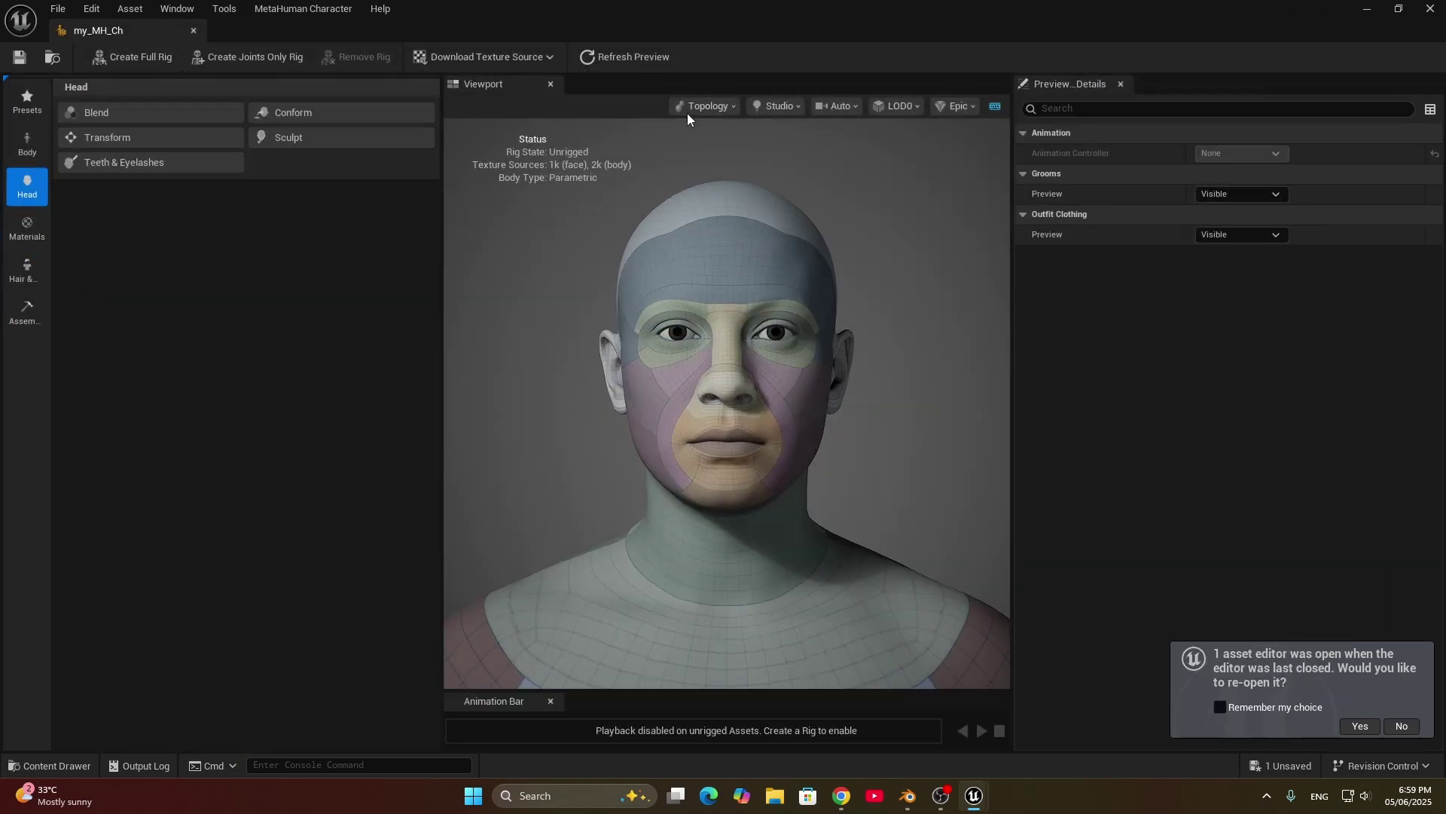
Step: Switch the character's preview material to Skin
drag(701, 301, 753, 308)
mouse_move(733, 362)
mouse_down()
mouse_move(798, 362)
mouse_move(761, 361)
mouse_up()
scroll(735, 354, up, 5)
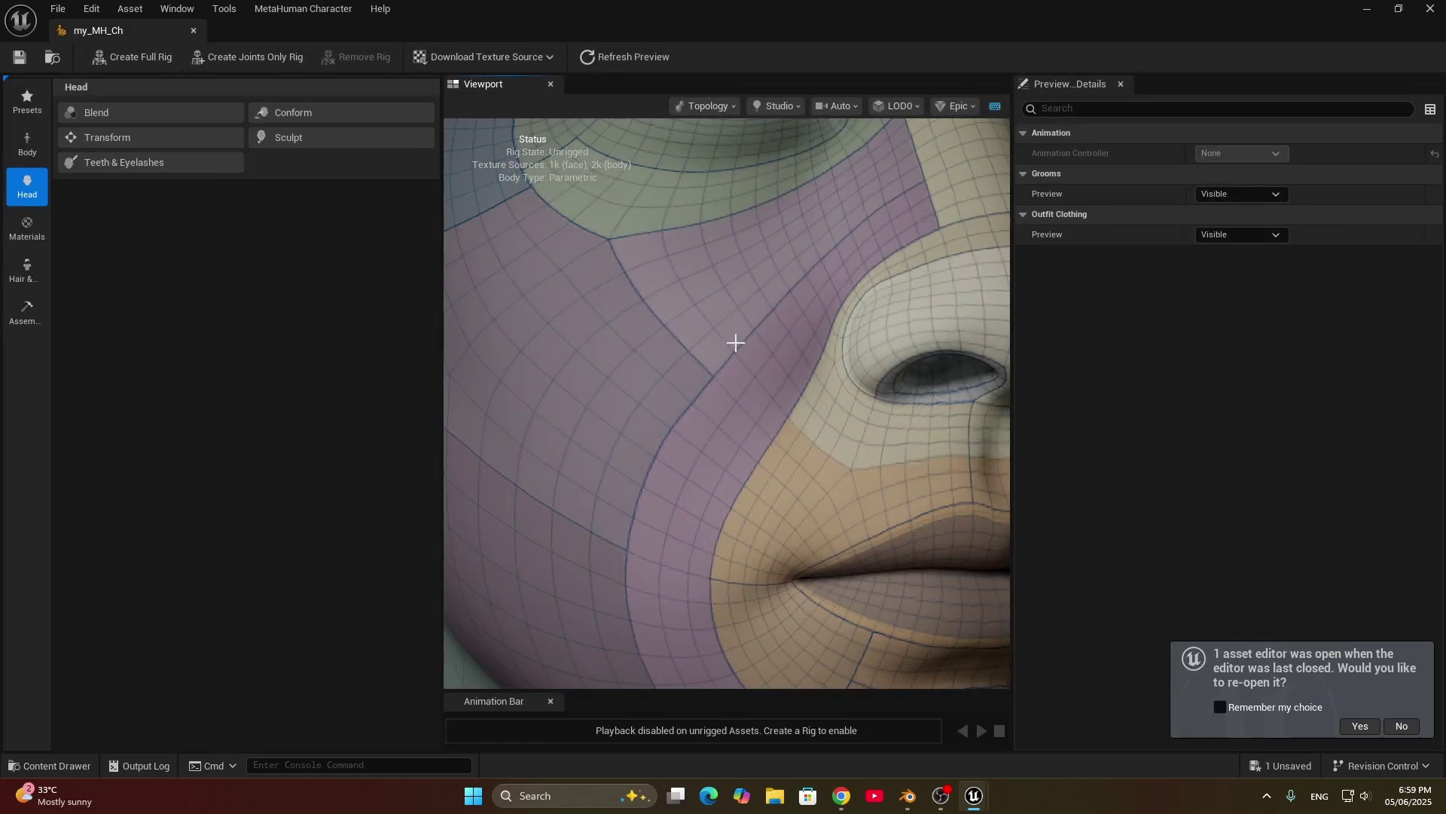
scroll(735, 340, down, 3)
click(705, 105)
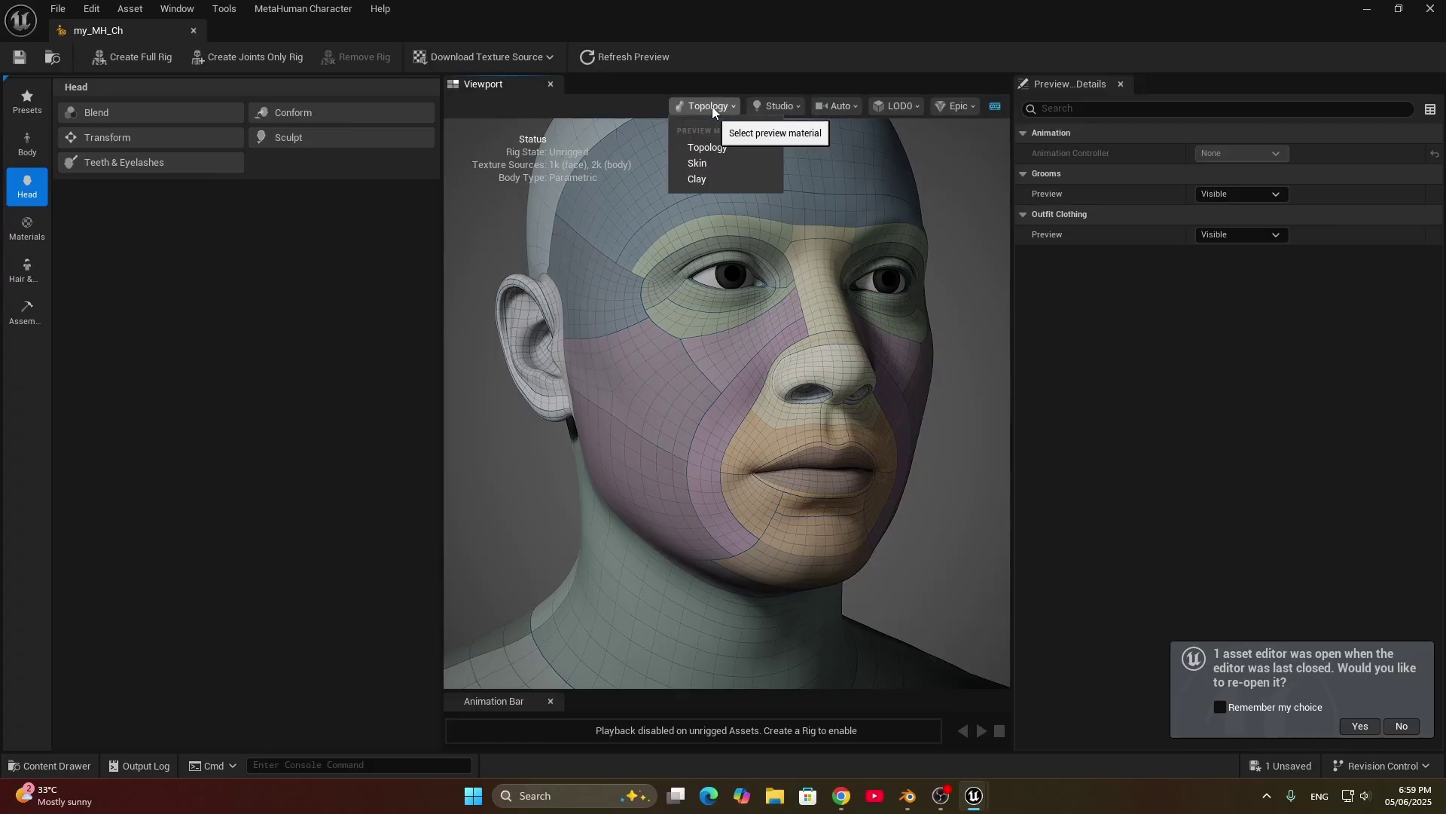
click(697, 166)
Step: Examine the skin-shaded head and upper body from several angles and distances
drag(739, 346, 798, 361)
scroll(829, 380, down, 5)
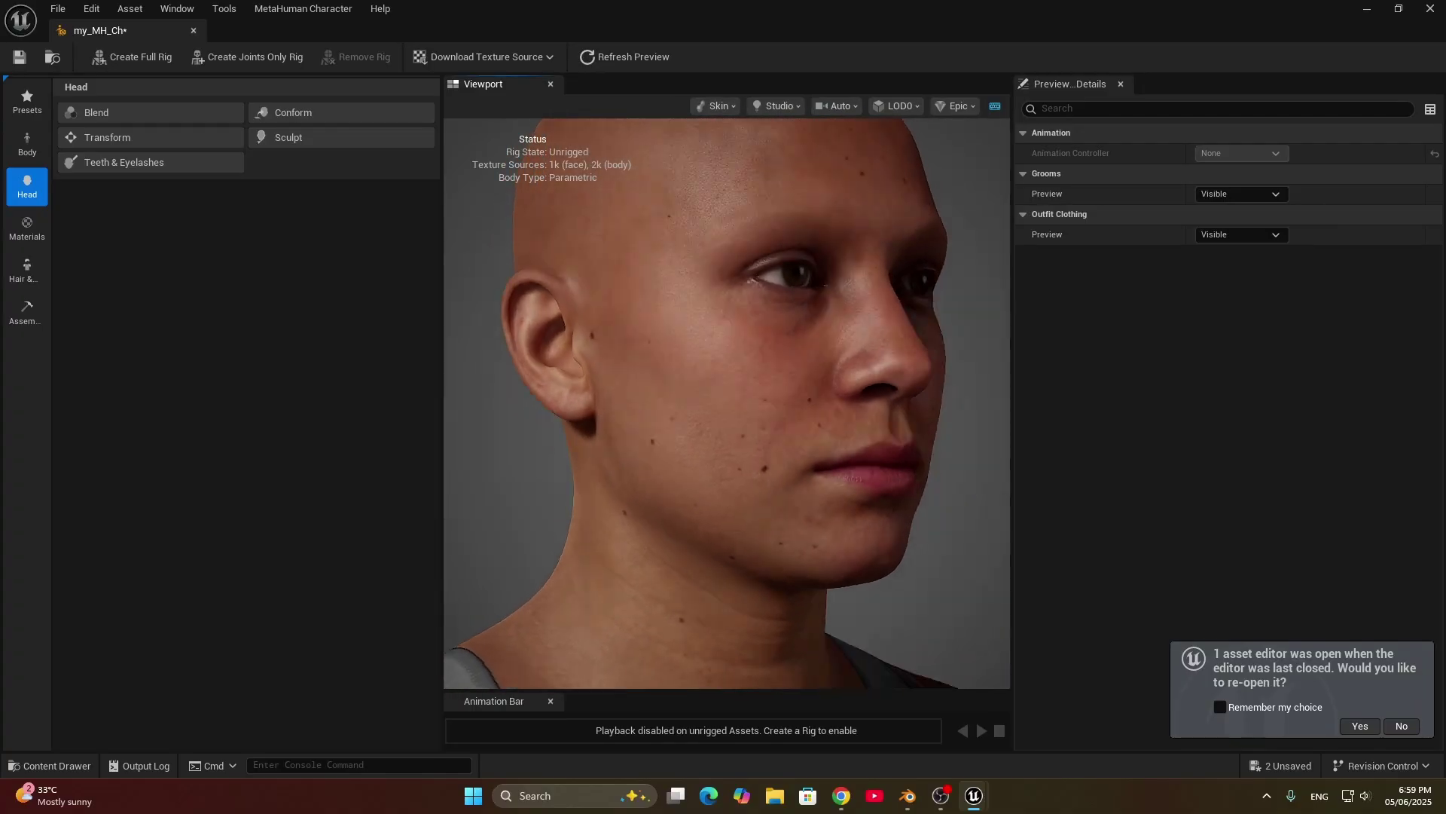
scroll(822, 403, down, 3)
scroll(764, 494, up, 3)
middle_drag(750, 554, 753, 504)
drag(753, 504, 758, 339)
scroll(768, 333, up, 6)
middle_drag(769, 333, 769, 420)
drag(769, 421, 708, 454)
scroll(708, 454, down, 5)
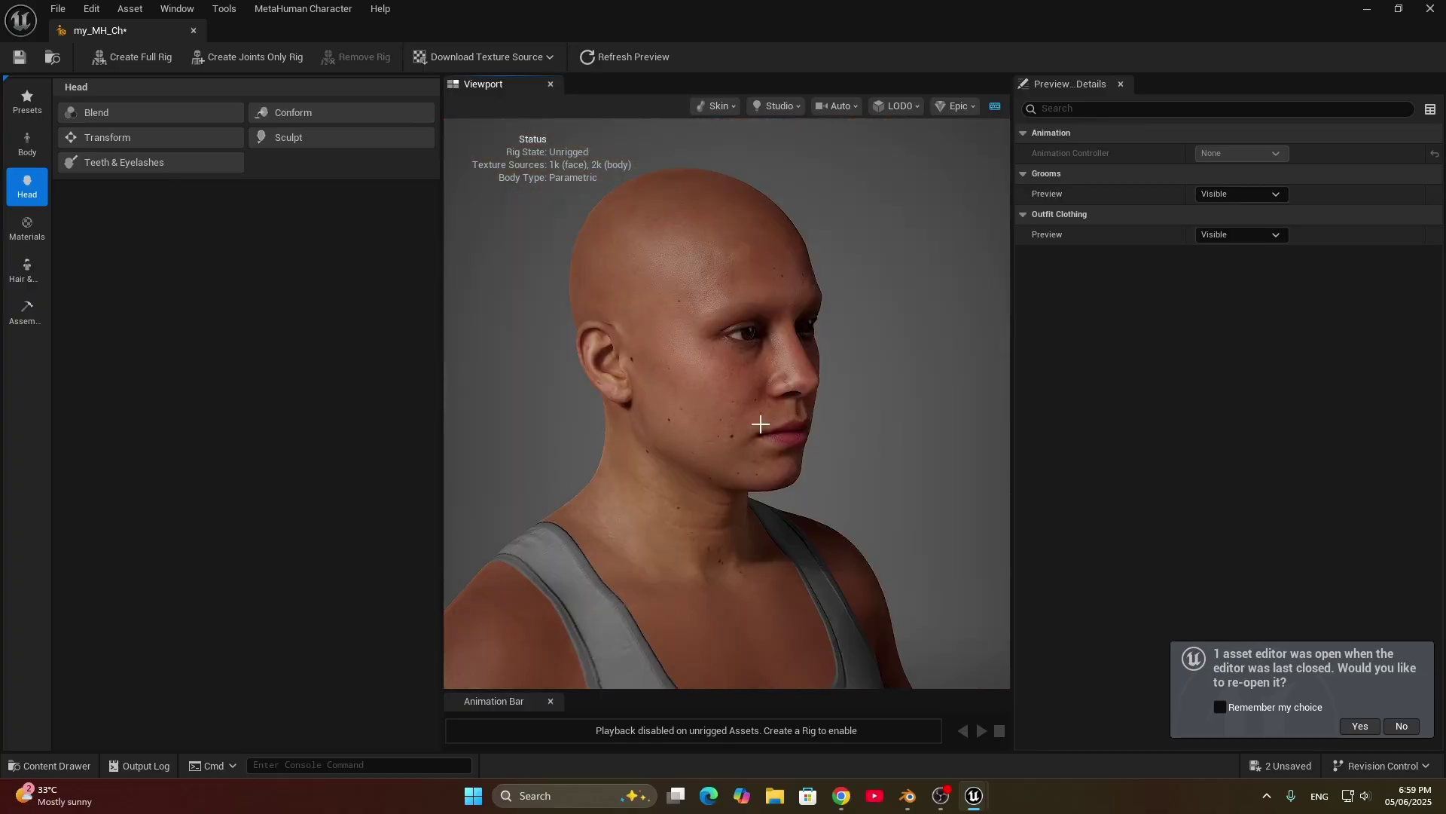
drag(721, 356, 779, 360)
Step: Bring up the front-facing reference photo of the face beside the character viewport
key(super)
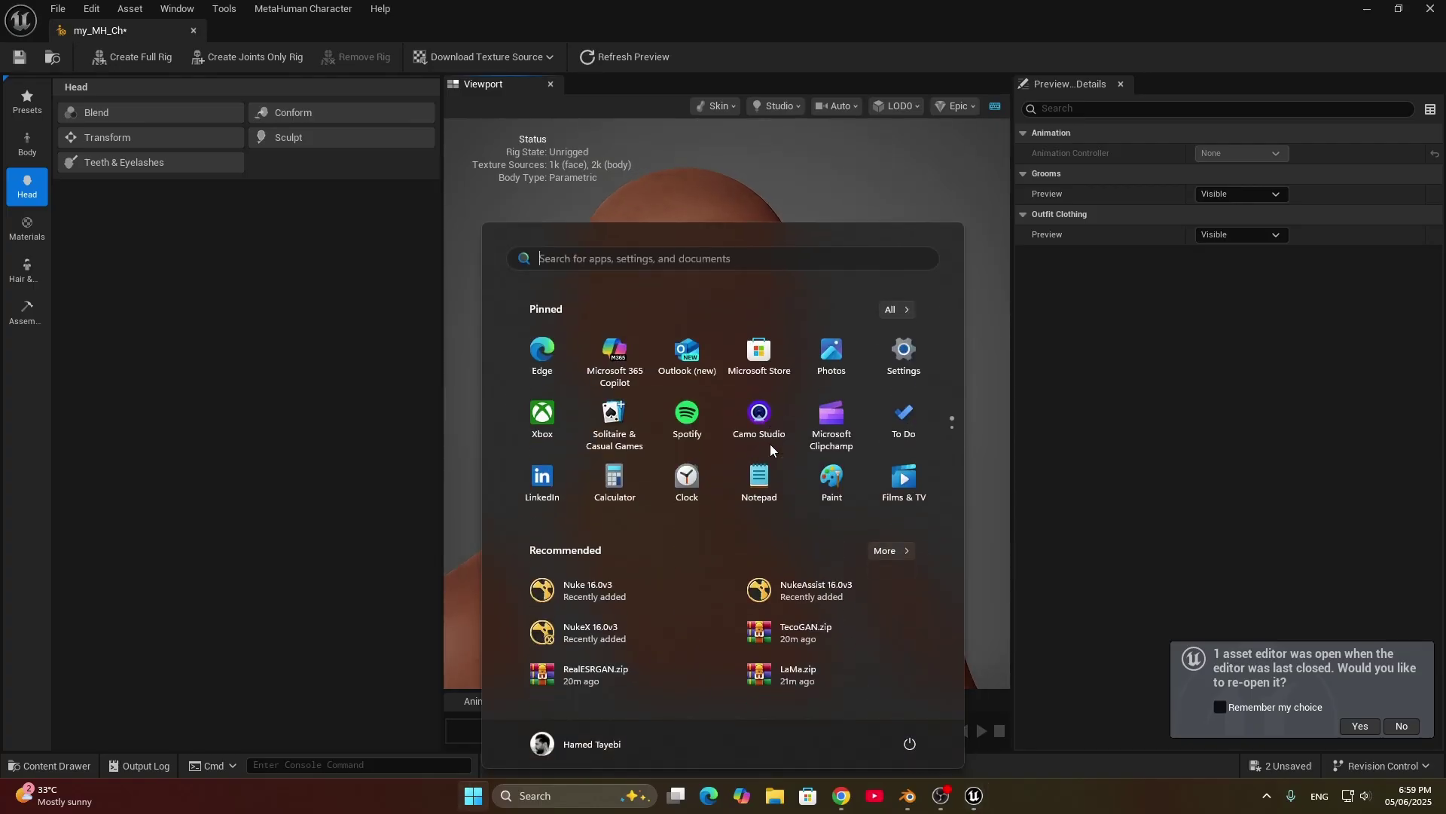
click(688, 346)
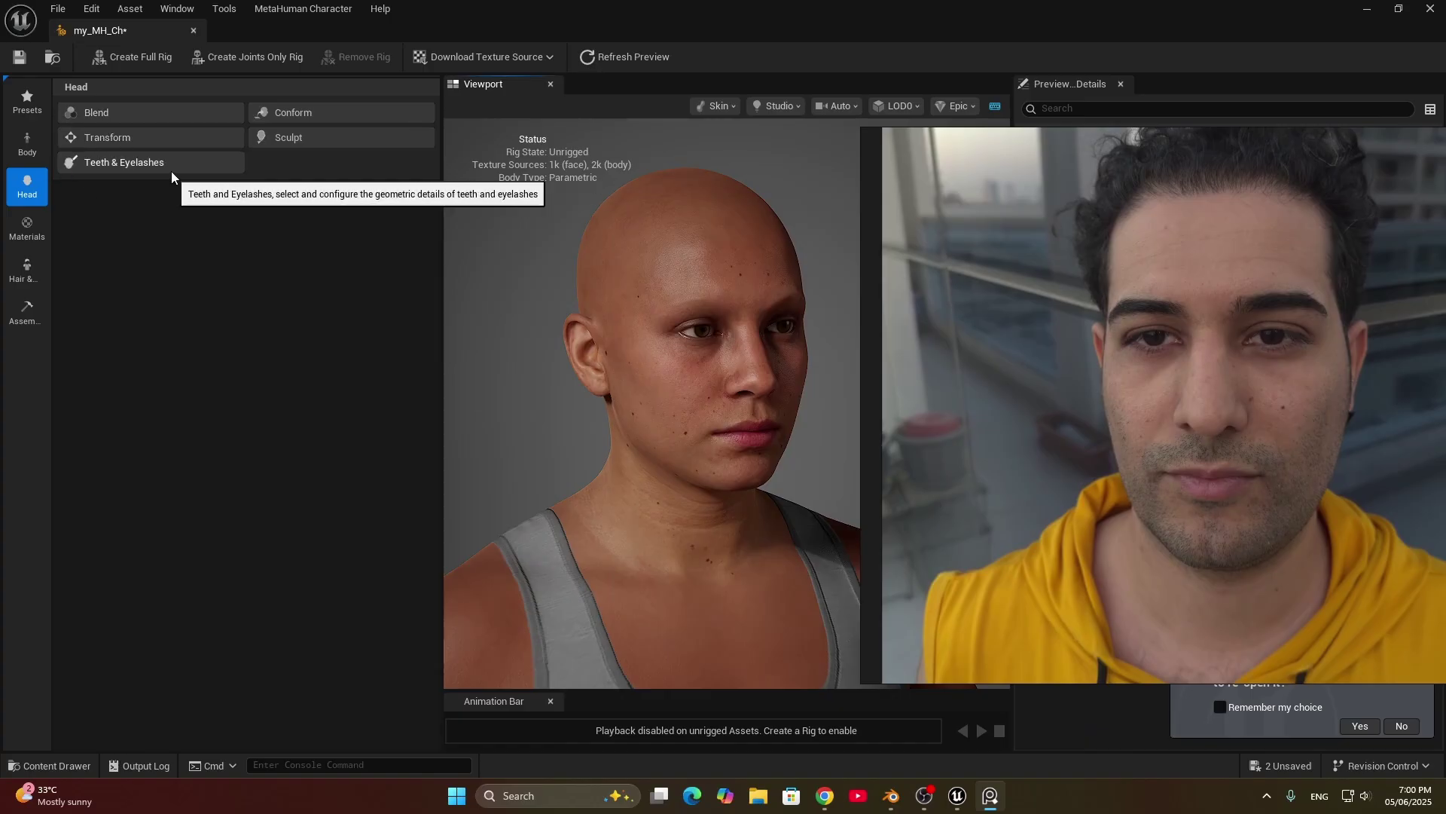
Step: Set the skin tone in the character's skin materials to U 0.3 and V 0.81 to match the reference photo
click(30, 229)
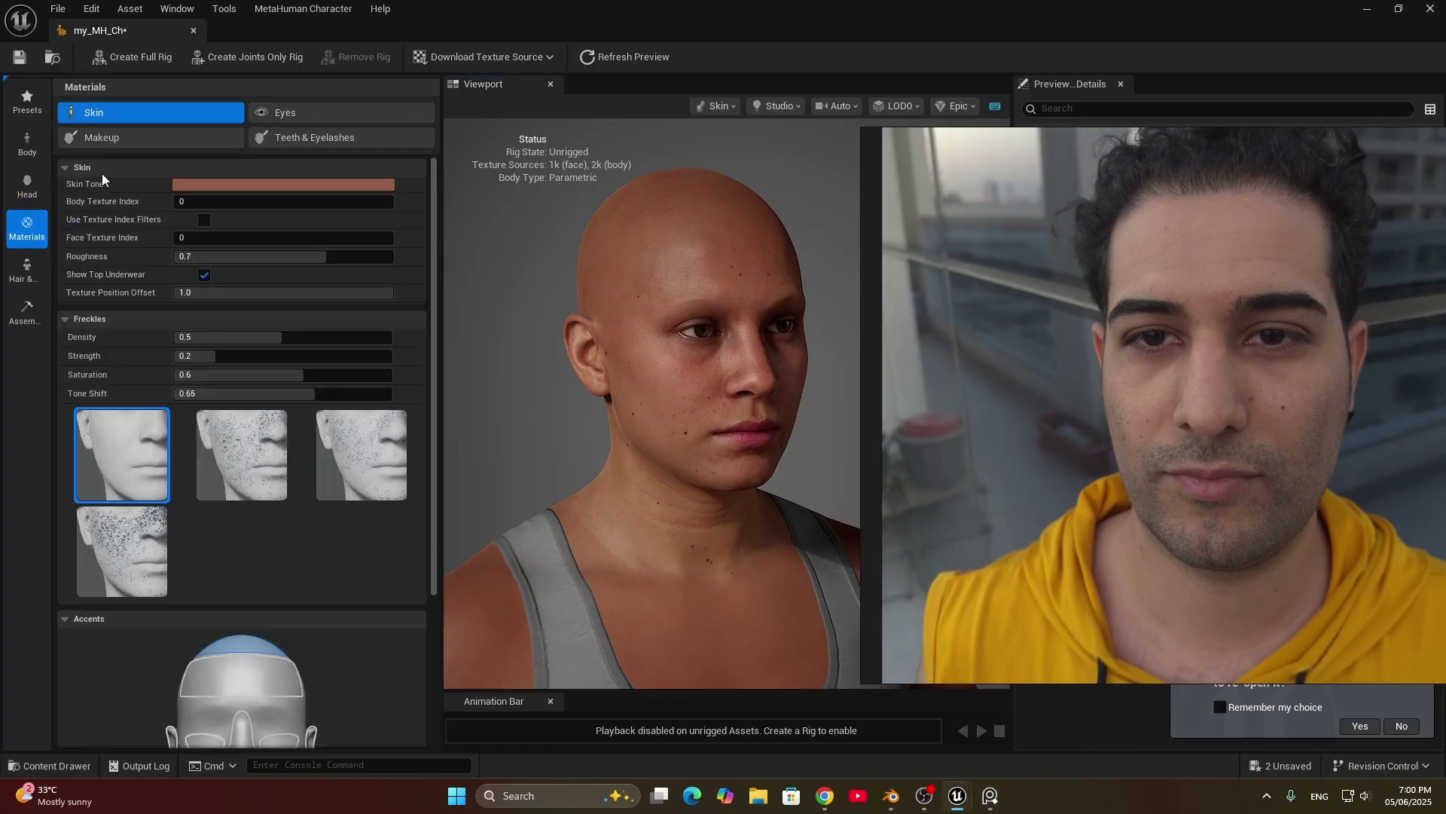
scroll(746, 375, up, 5)
scroll(746, 375, down, 4)
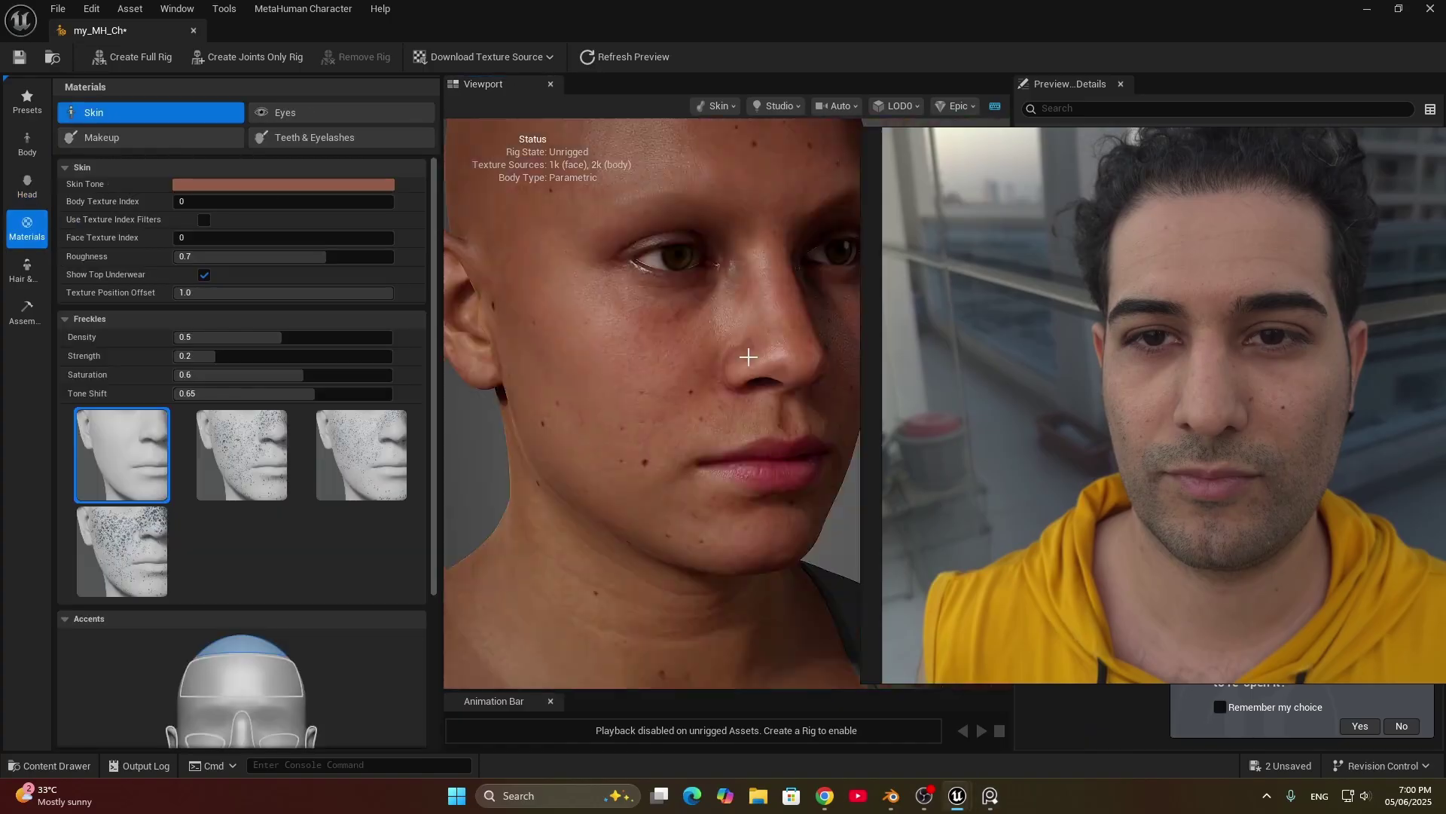
scroll(746, 374, up, 3)
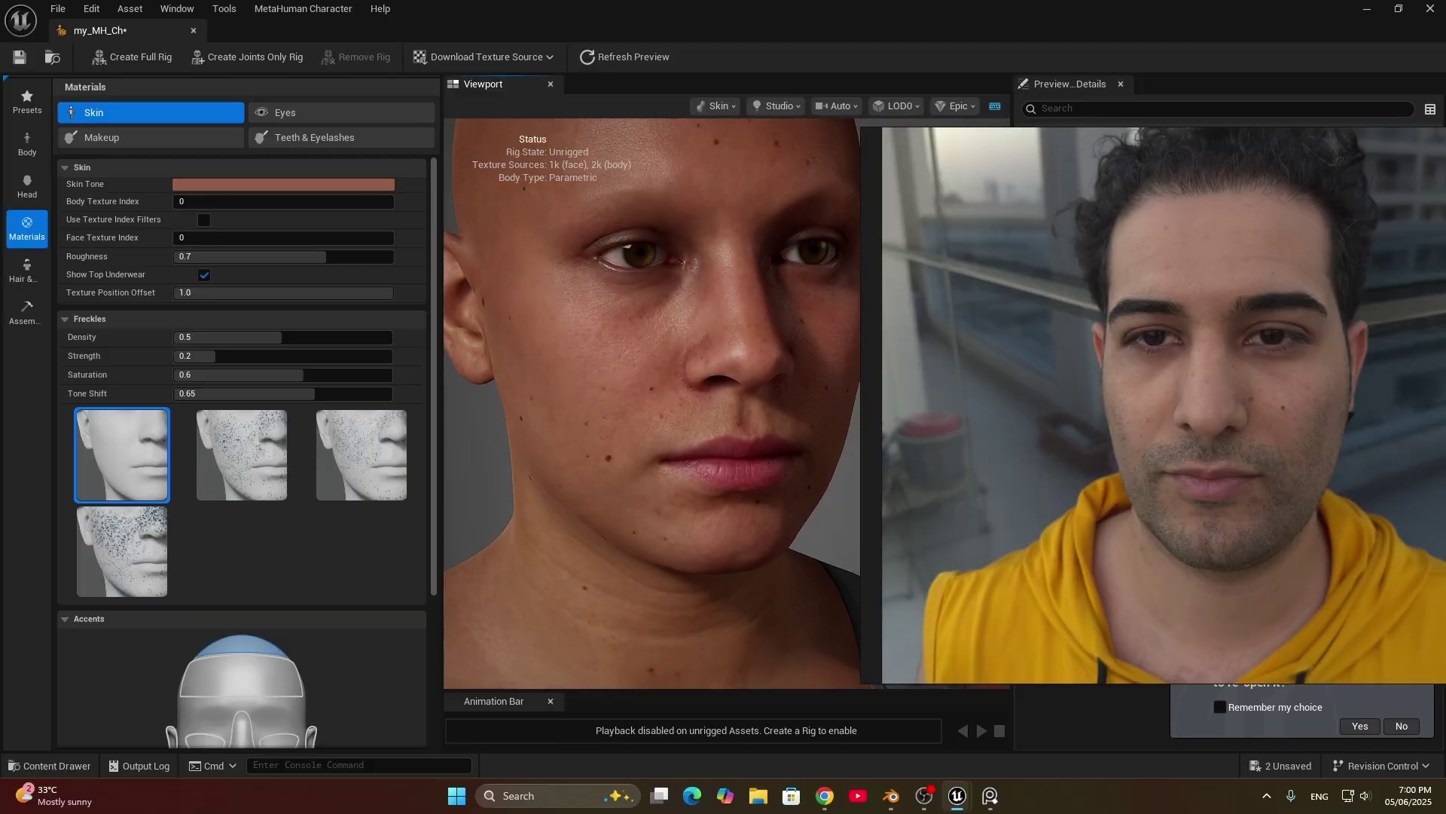
scroll(746, 375, down, 3)
scroll(746, 375, up, 3)
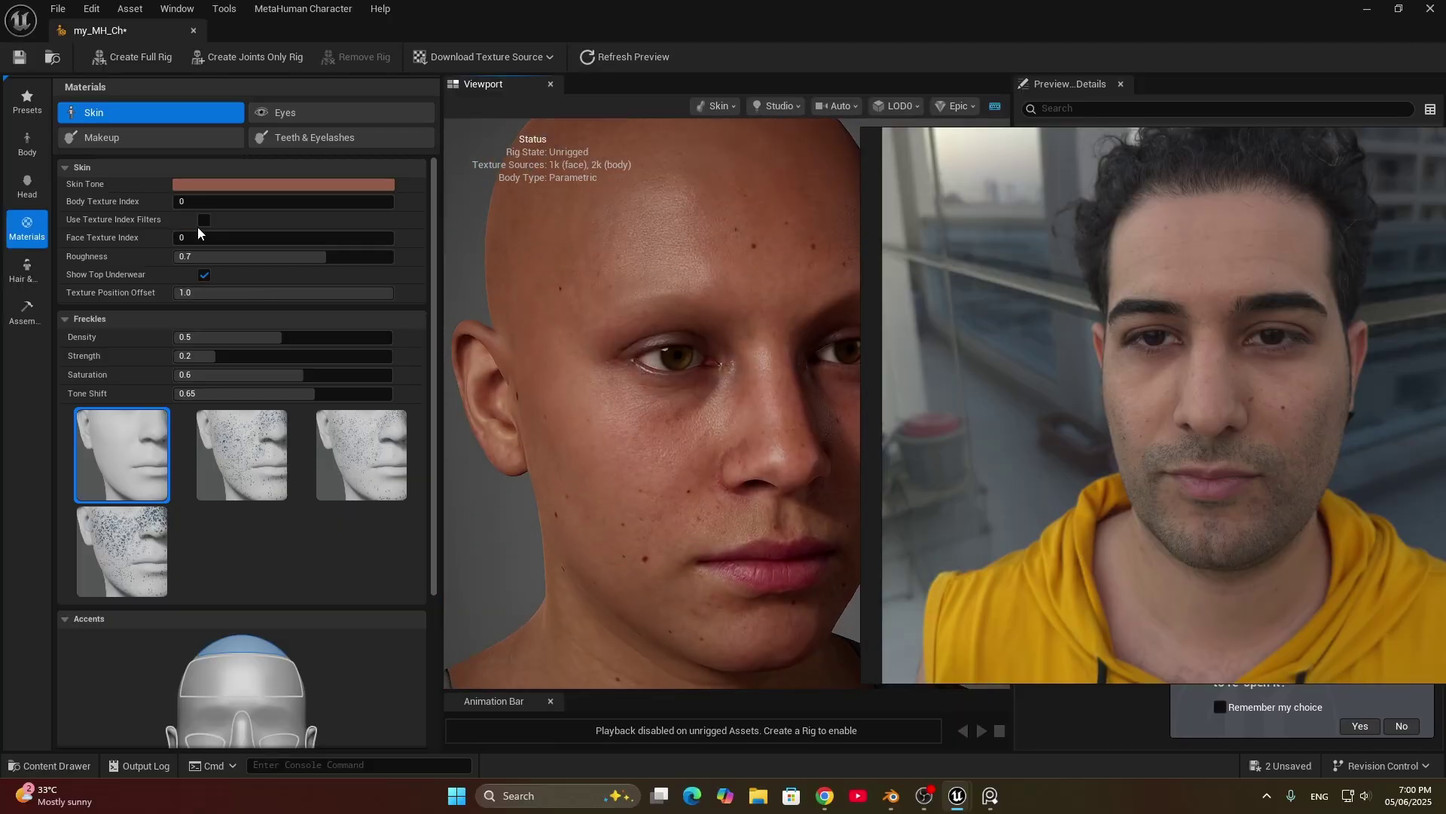
click(197, 186)
mouse_move(380, 272)
mouse_down()
mouse_move(299, 283)
mouse_move(312, 299)
mouse_up()
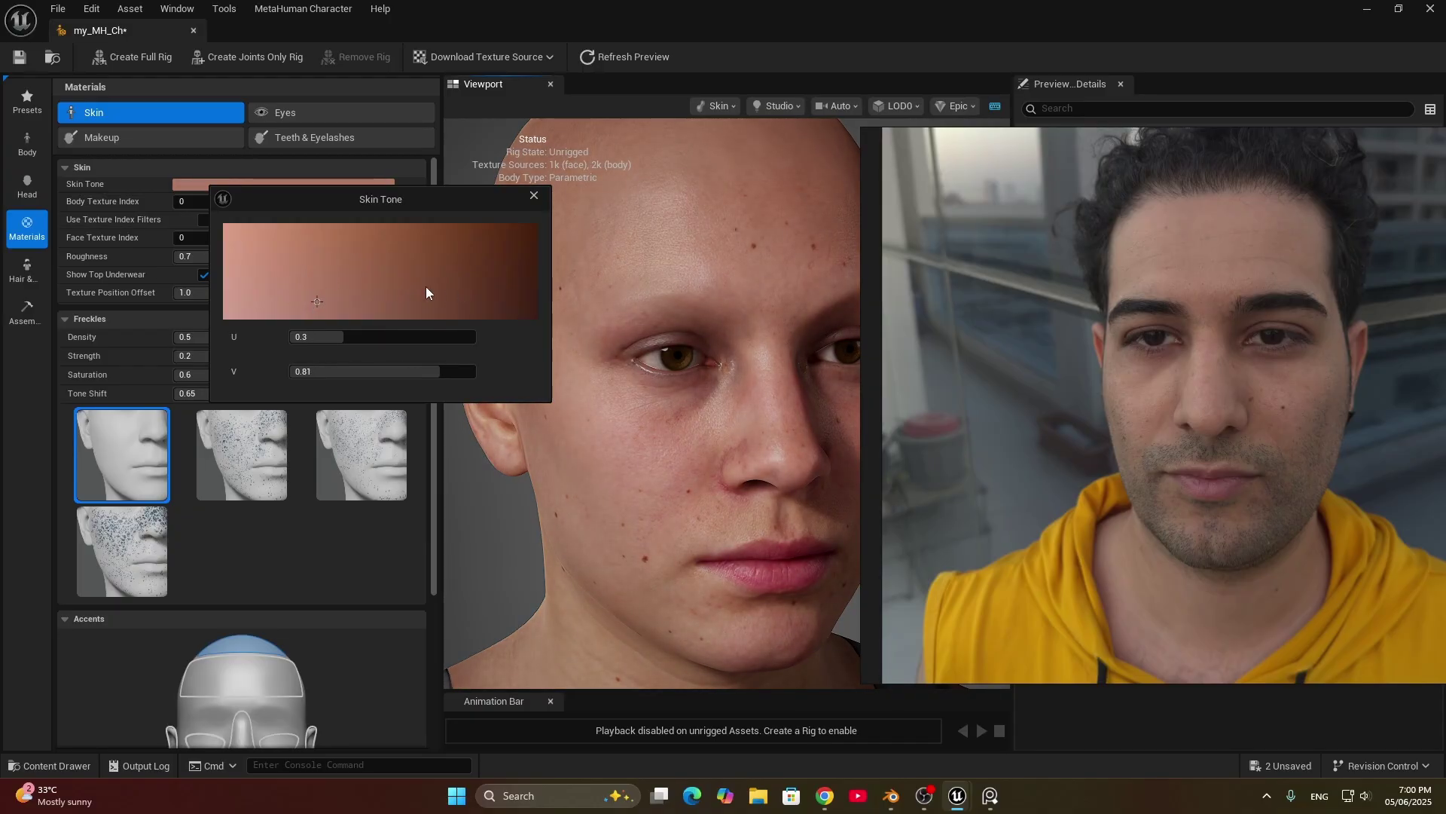
click(533, 198)
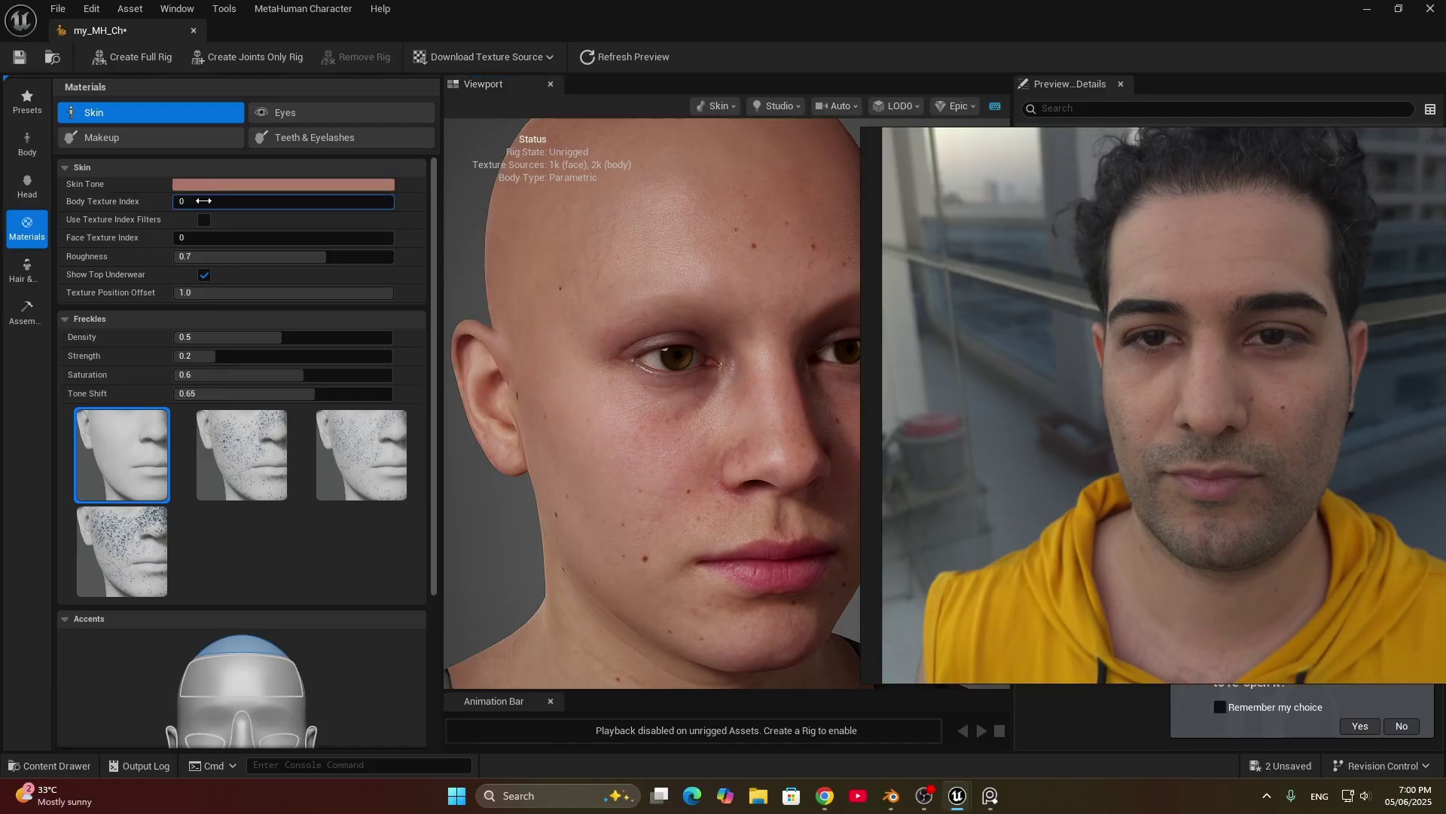
Step: Set the Face Texture Index to 32 and check the face against the reference photo
drag(184, 237, 217, 237)
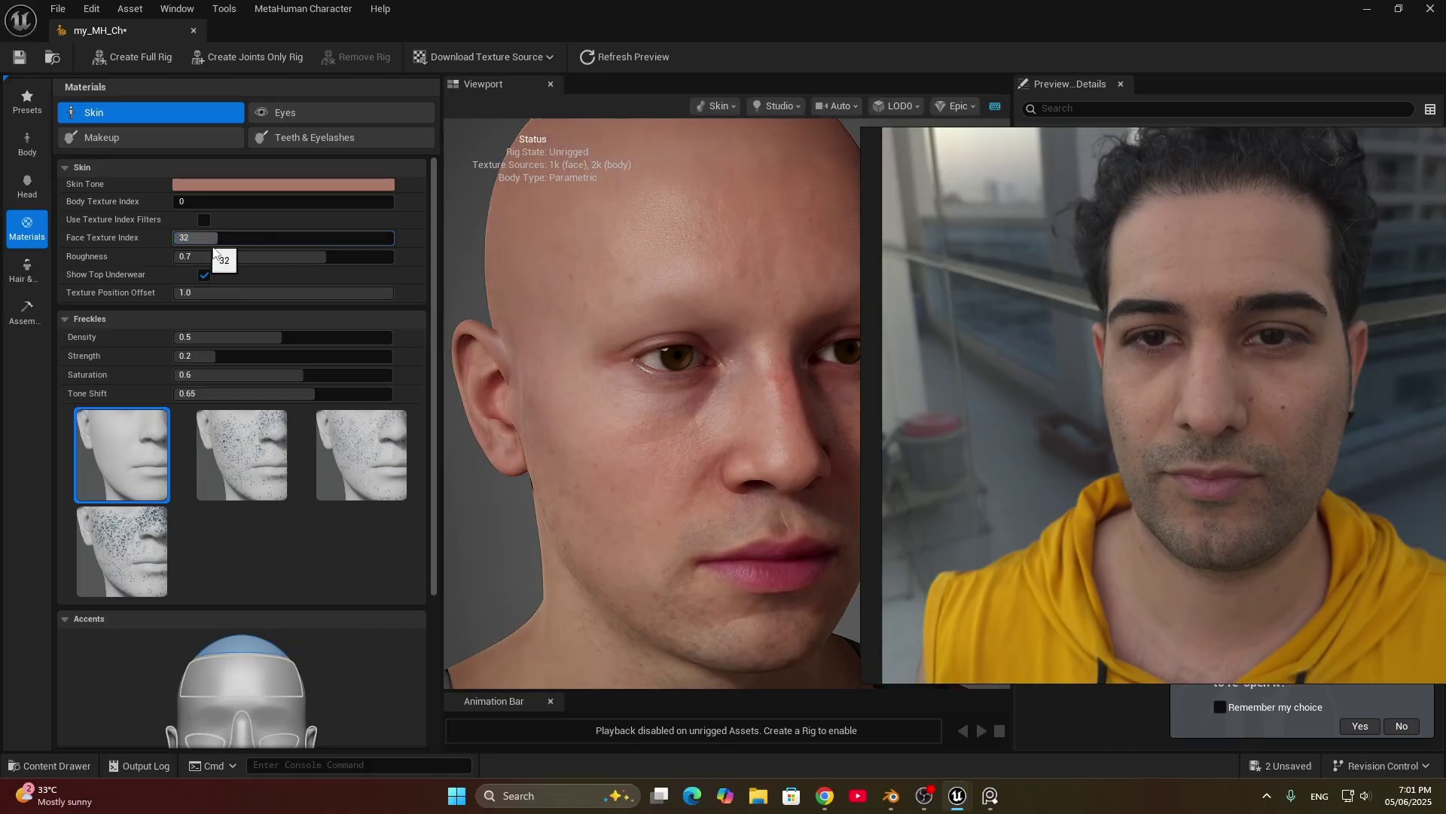
drag(758, 319, 573, 324)
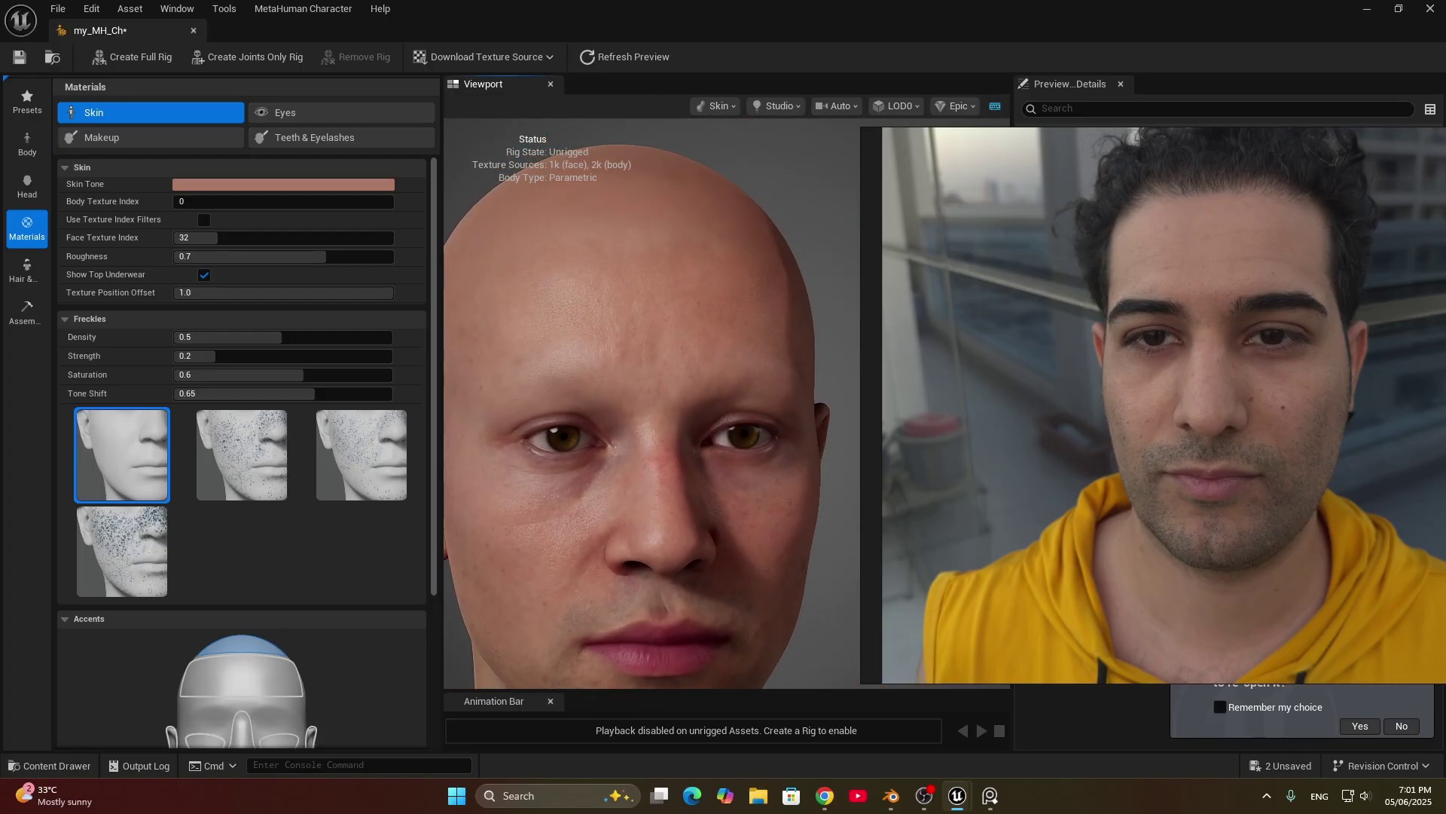
drag(589, 416, 648, 418)
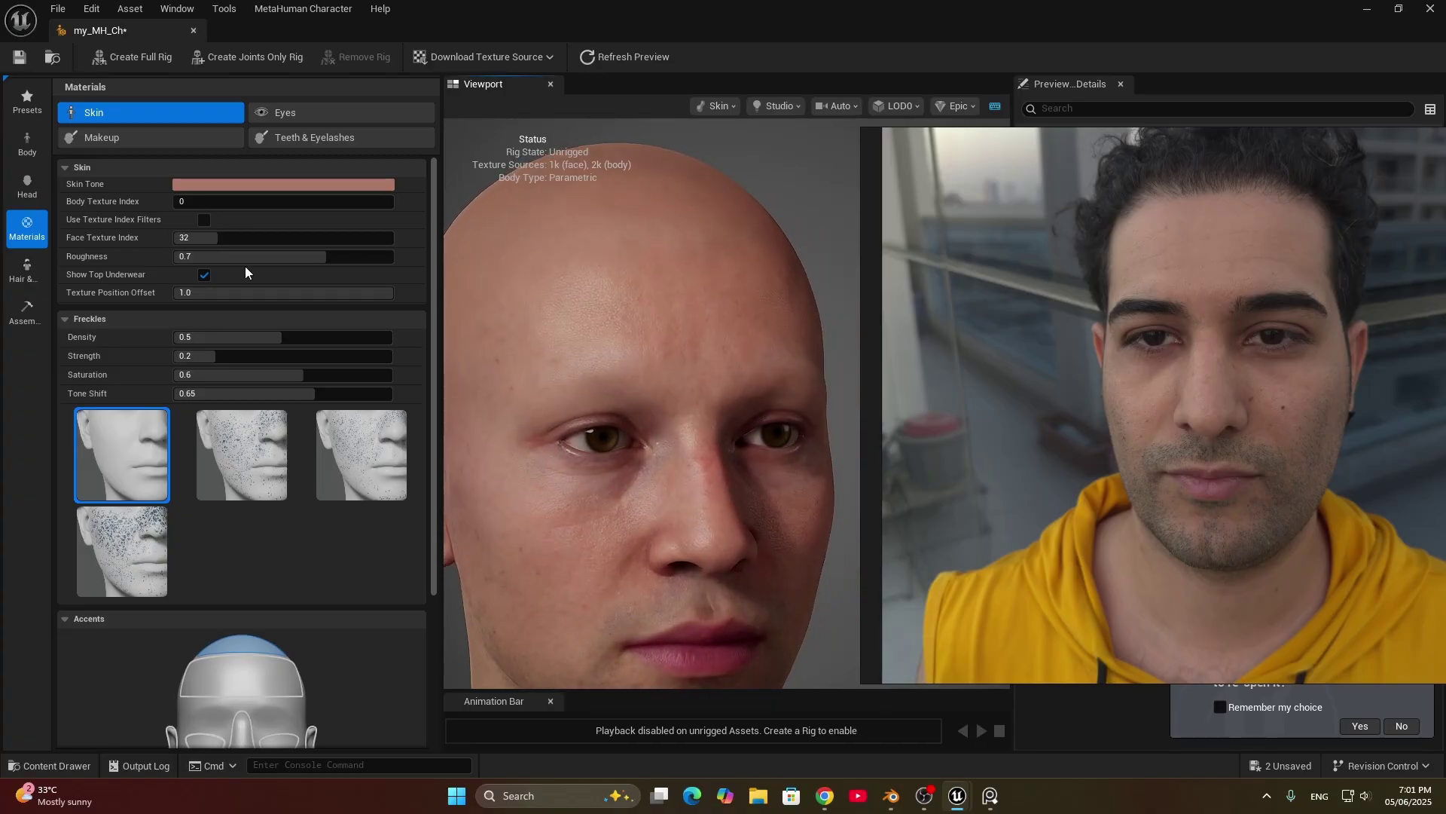
Step: Set the skin roughness to 0.75
mouse_move(335, 258)
mouse_down()
mouse_move(174, 257)
mouse_move(393, 257)
mouse_move(353, 256)
mouse_up()
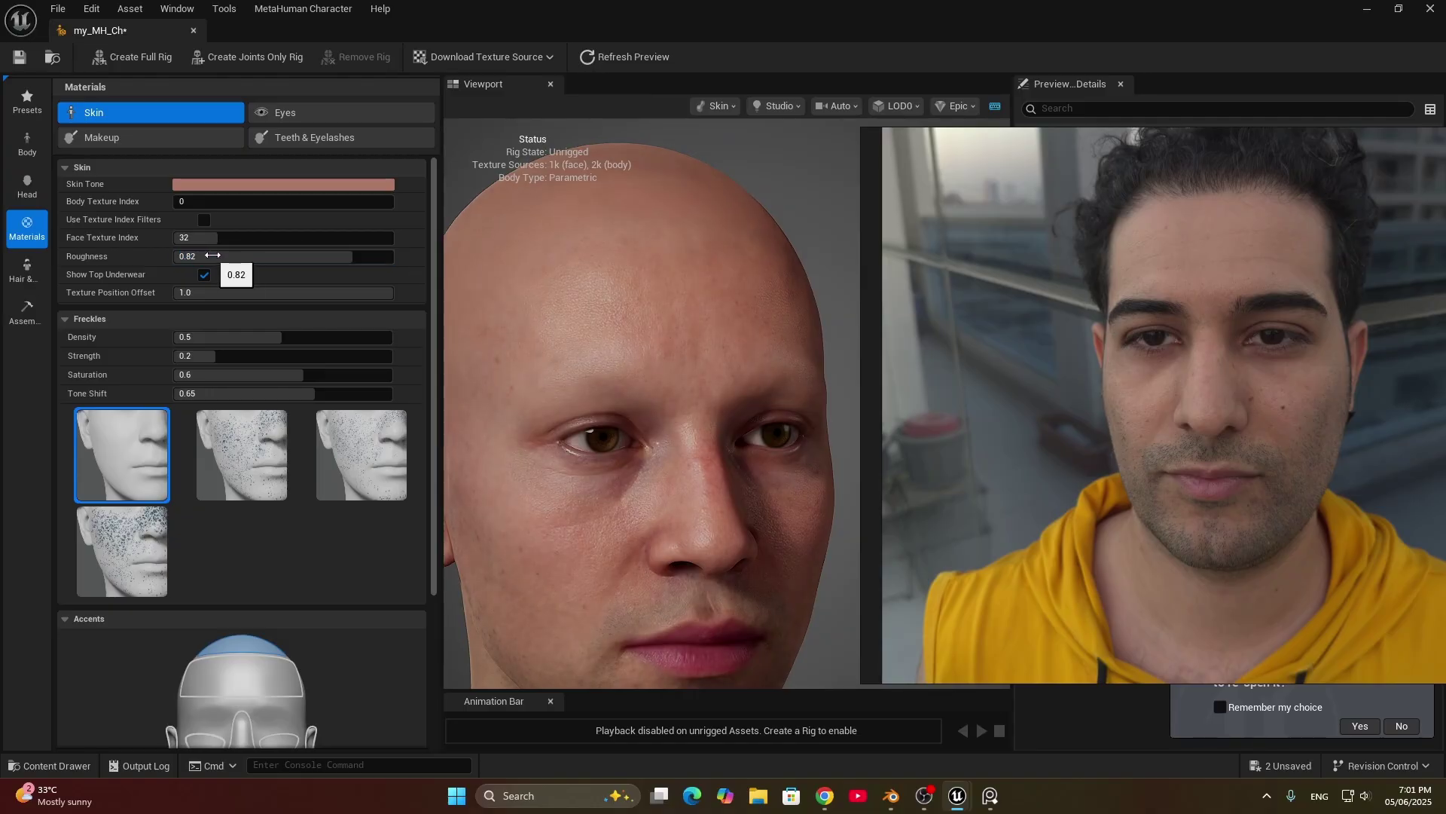
text(.75)
key(Return)
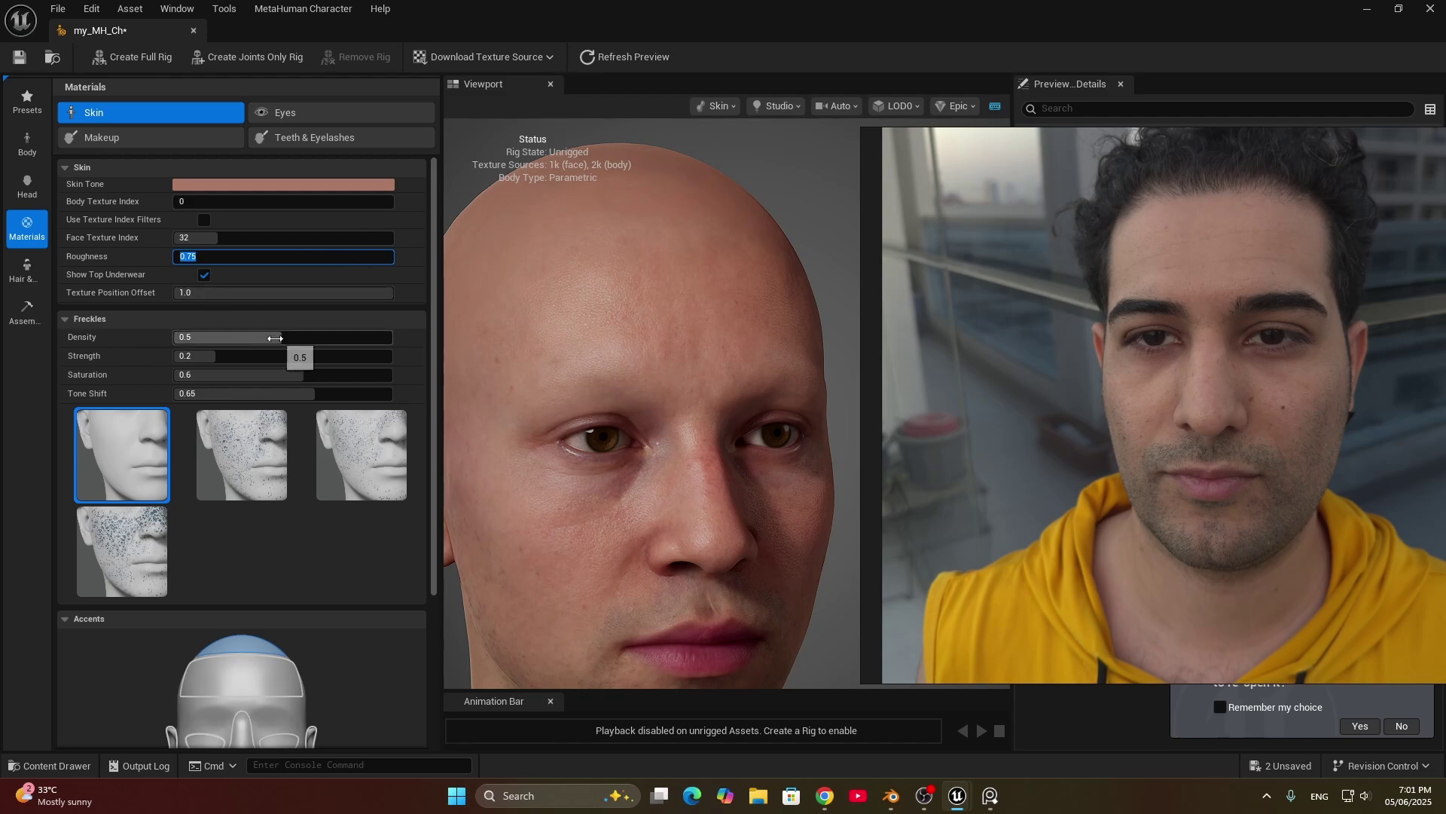
Step: Set the freckles strength to 0.3 and undo the last skin edit
mouse_move(218, 356)
mouse_down()
mouse_move(329, 356)
mouse_move(236, 355)
mouse_up()
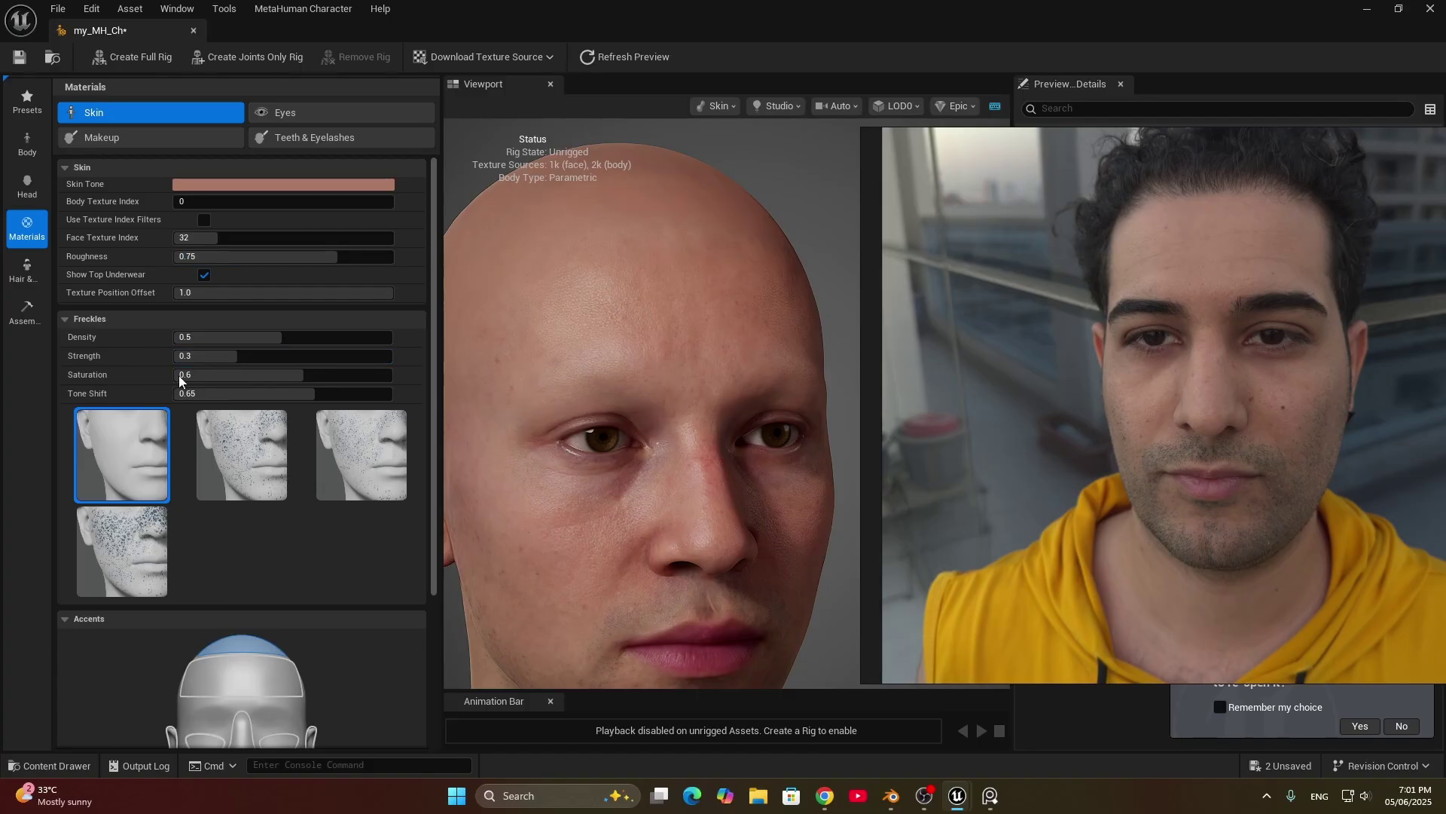
key(ctrl+z)
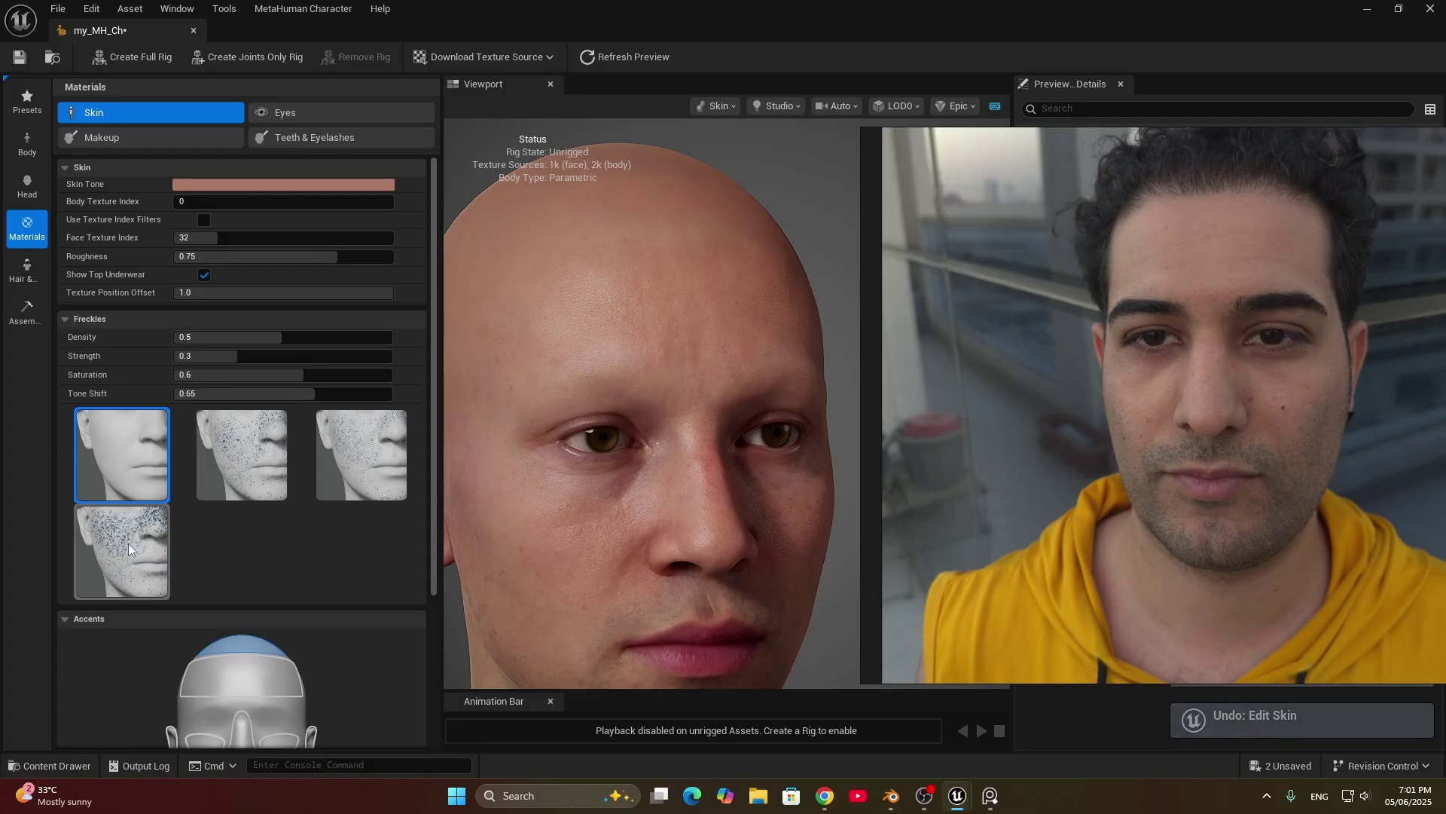
scroll(261, 526, down, 4)
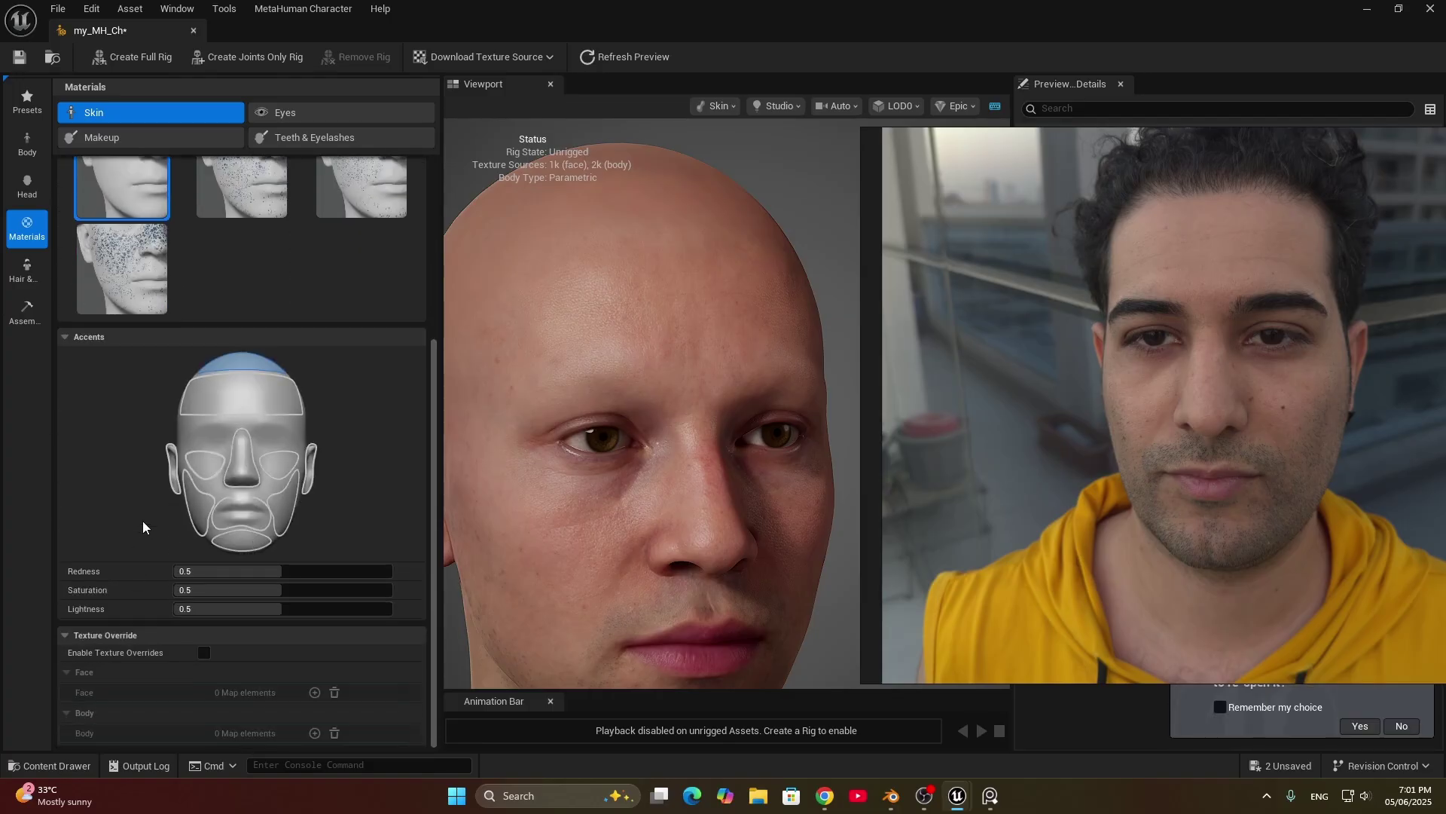
Step: Look over the skin, freckles and accents settings and check the character's body against the reference photo
scroll(145, 538, up, 4)
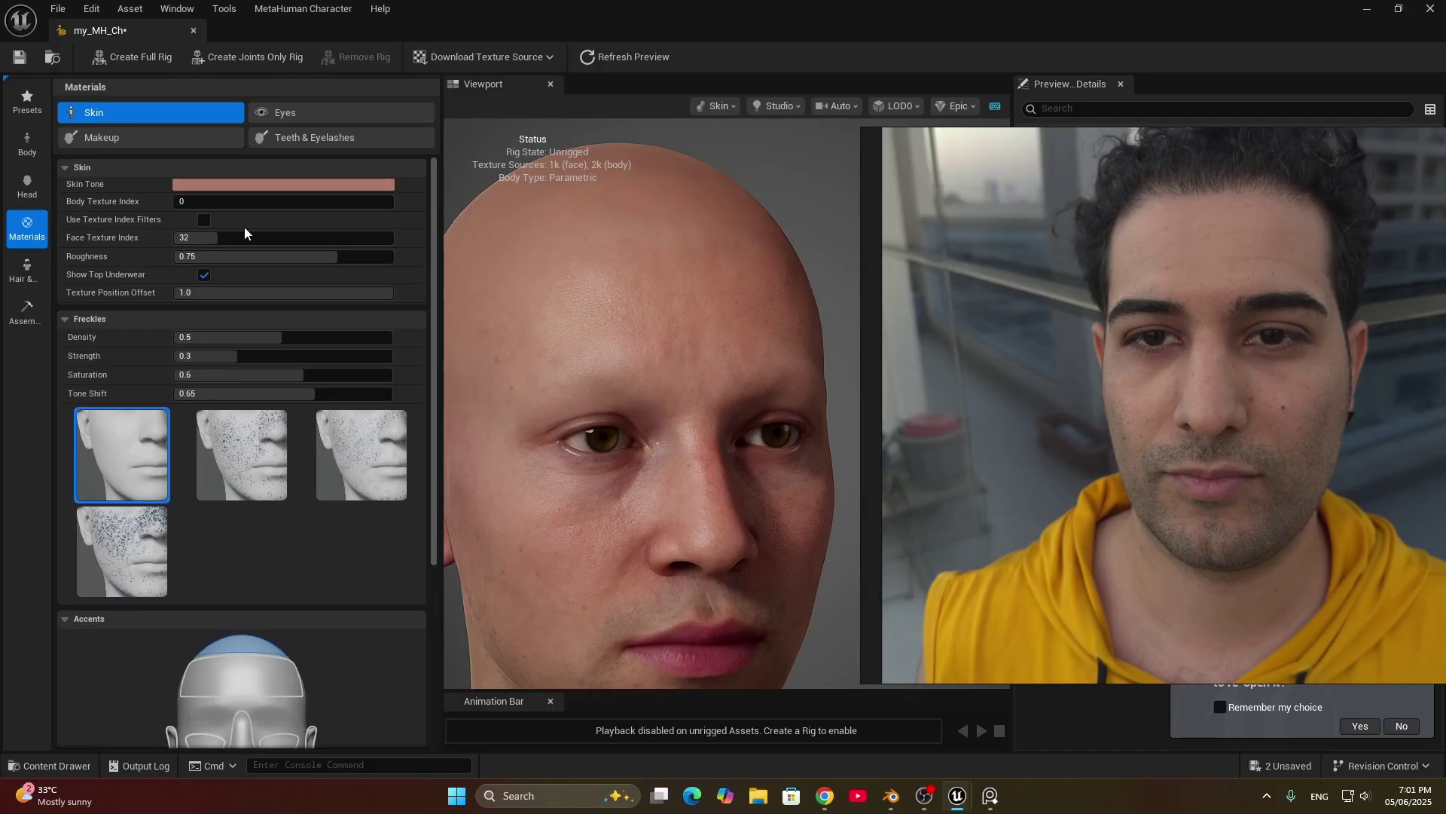
scroll(765, 523, down, 6)
scroll(723, 557, up, 2)
middle_drag(716, 607, 774, 696)
drag(772, 678, 762, 676)
drag(452, 470, 494, 470)
drag(728, 410, 693, 410)
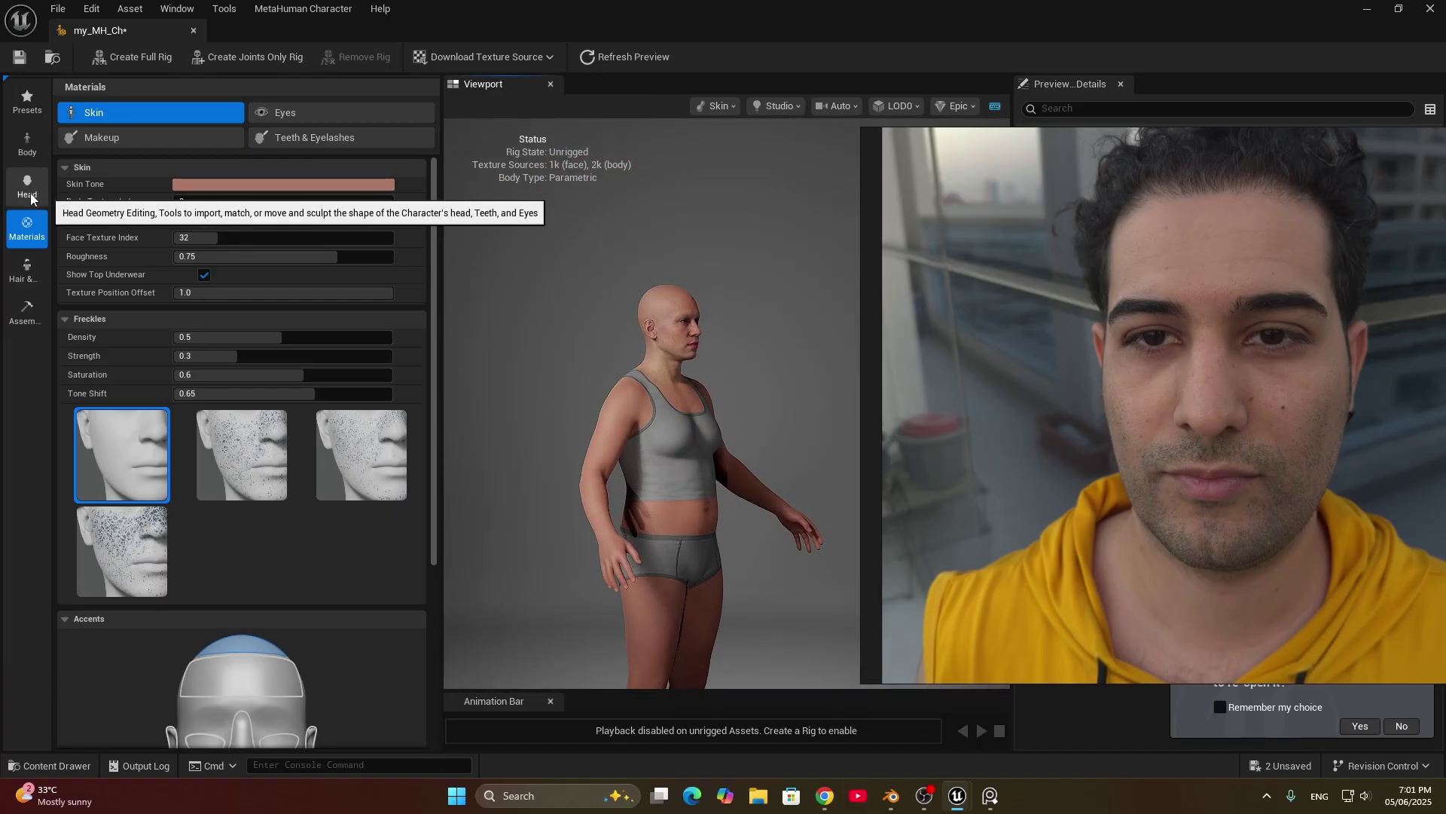
Step: Set the head to conform from an identity and choose My_MetaHumanIdentity as the source asset
click(27, 186)
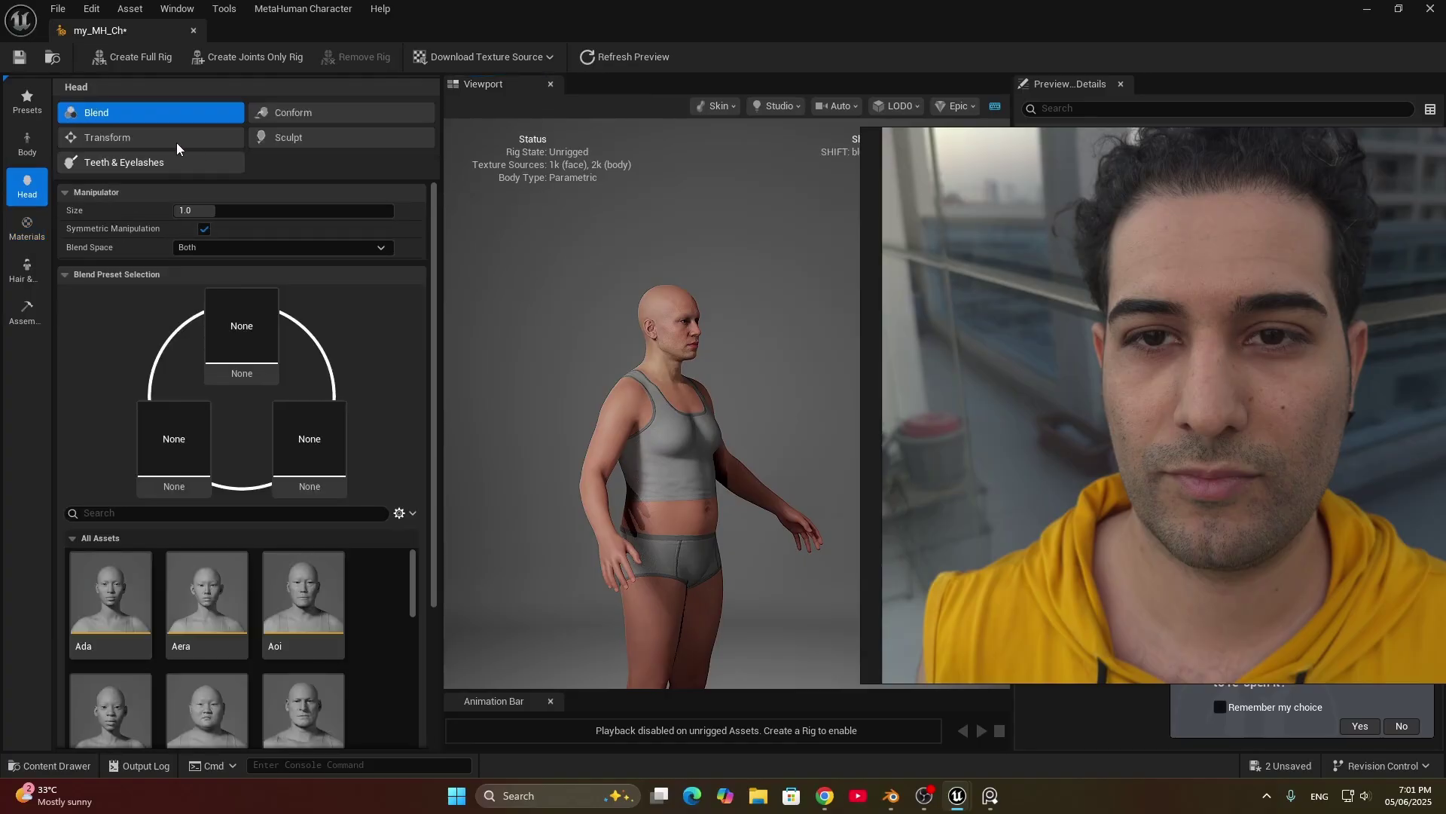
click(288, 113)
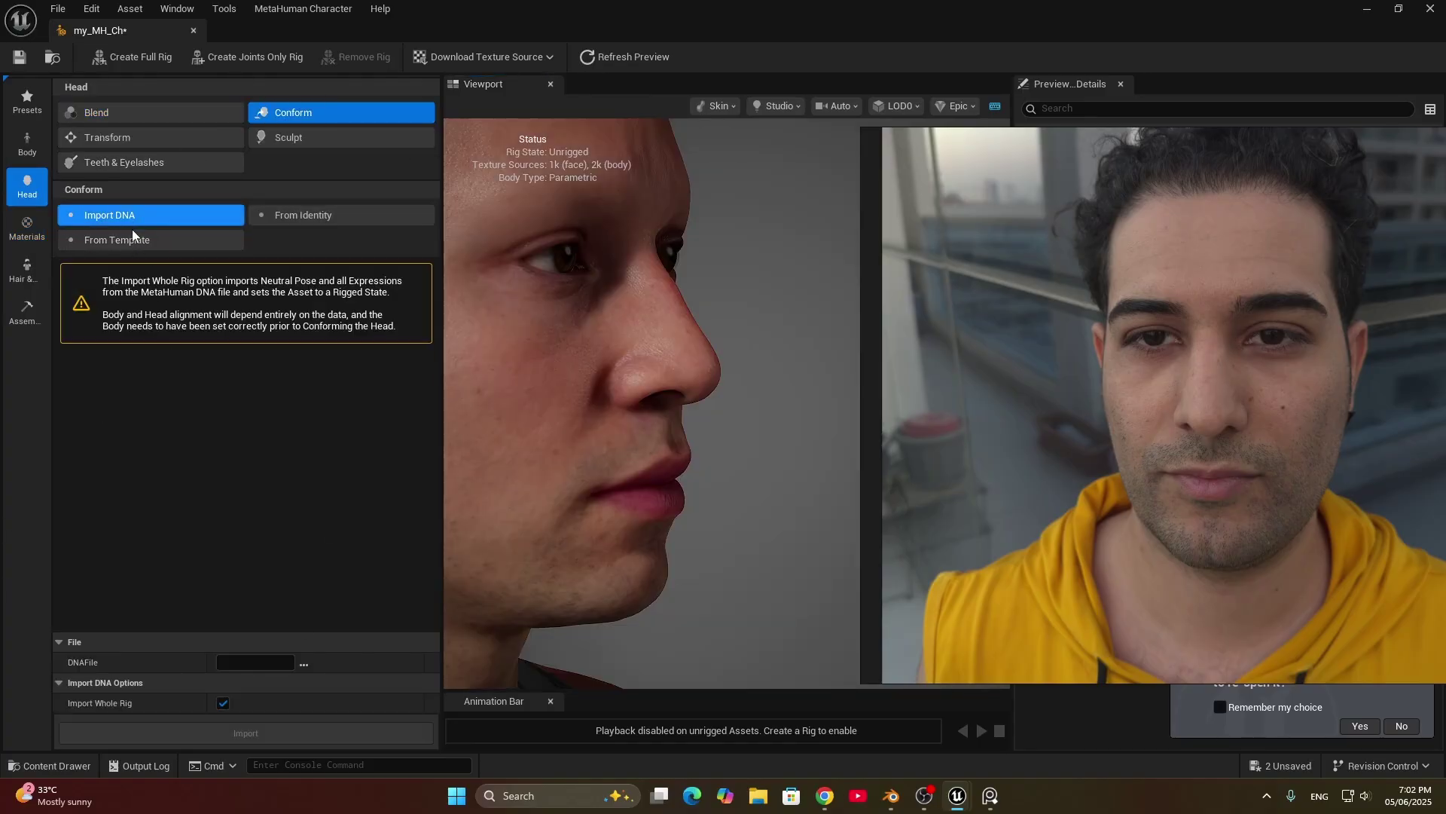
click(305, 214)
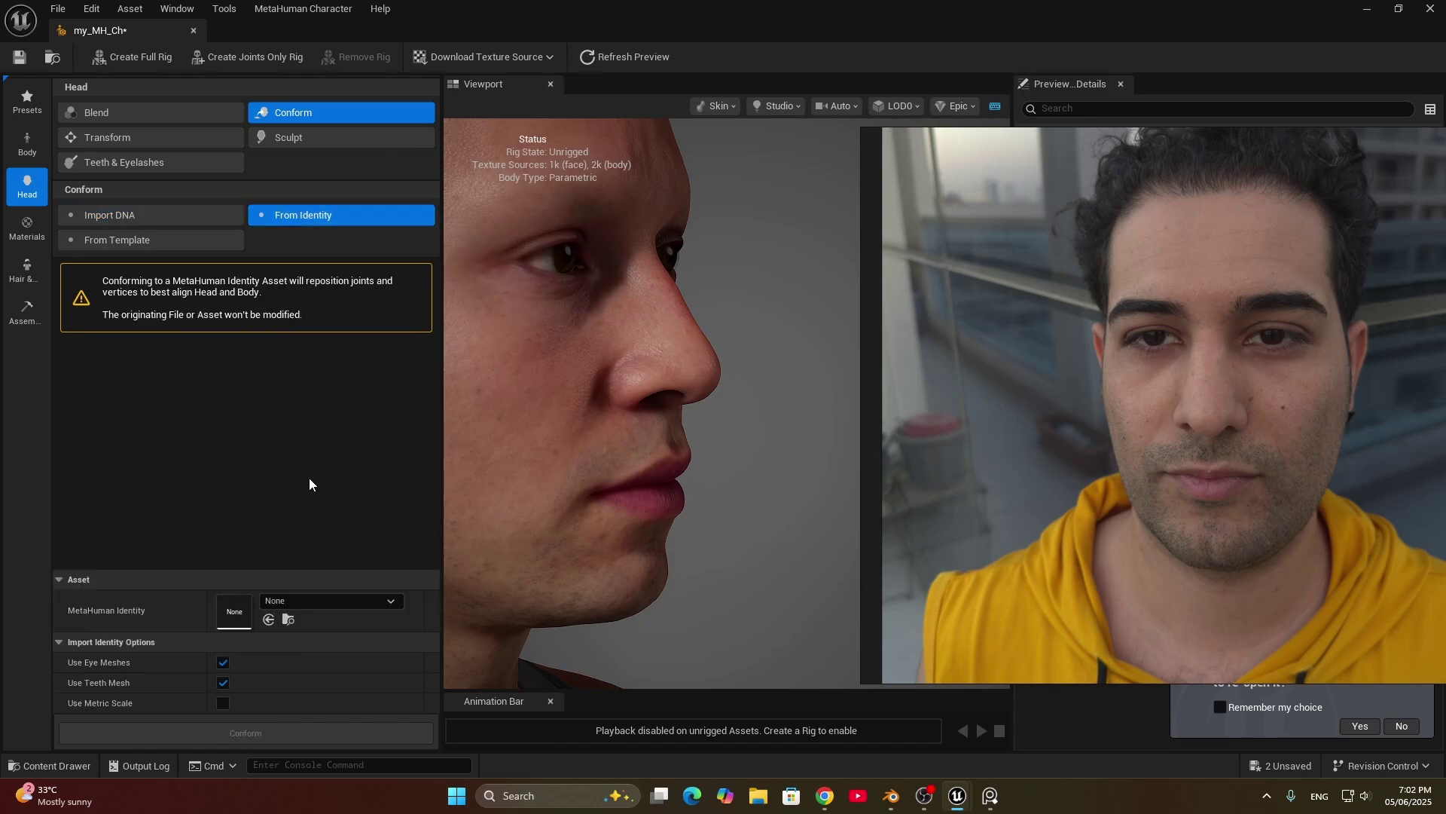
click(303, 602)
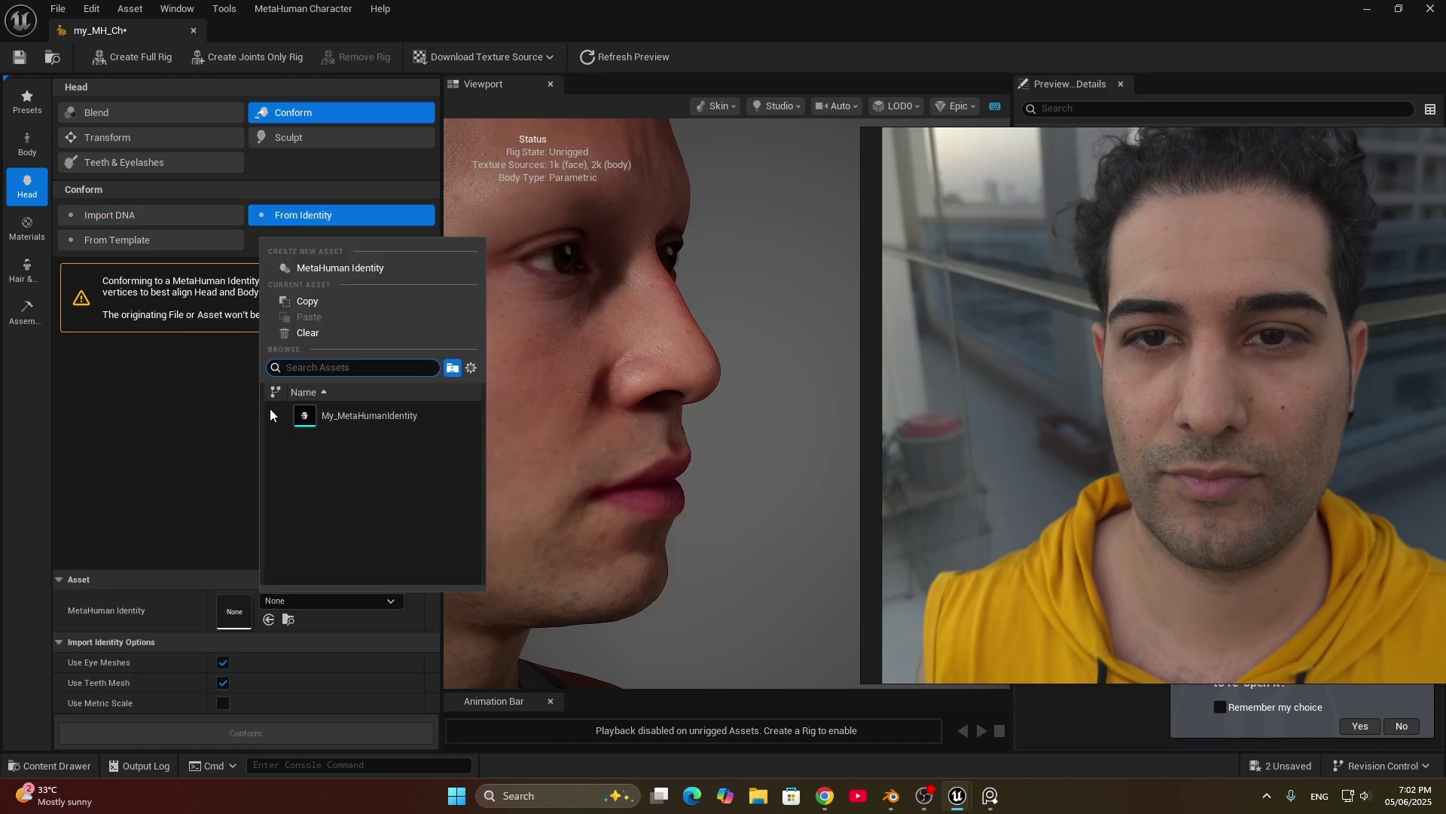
click(364, 417)
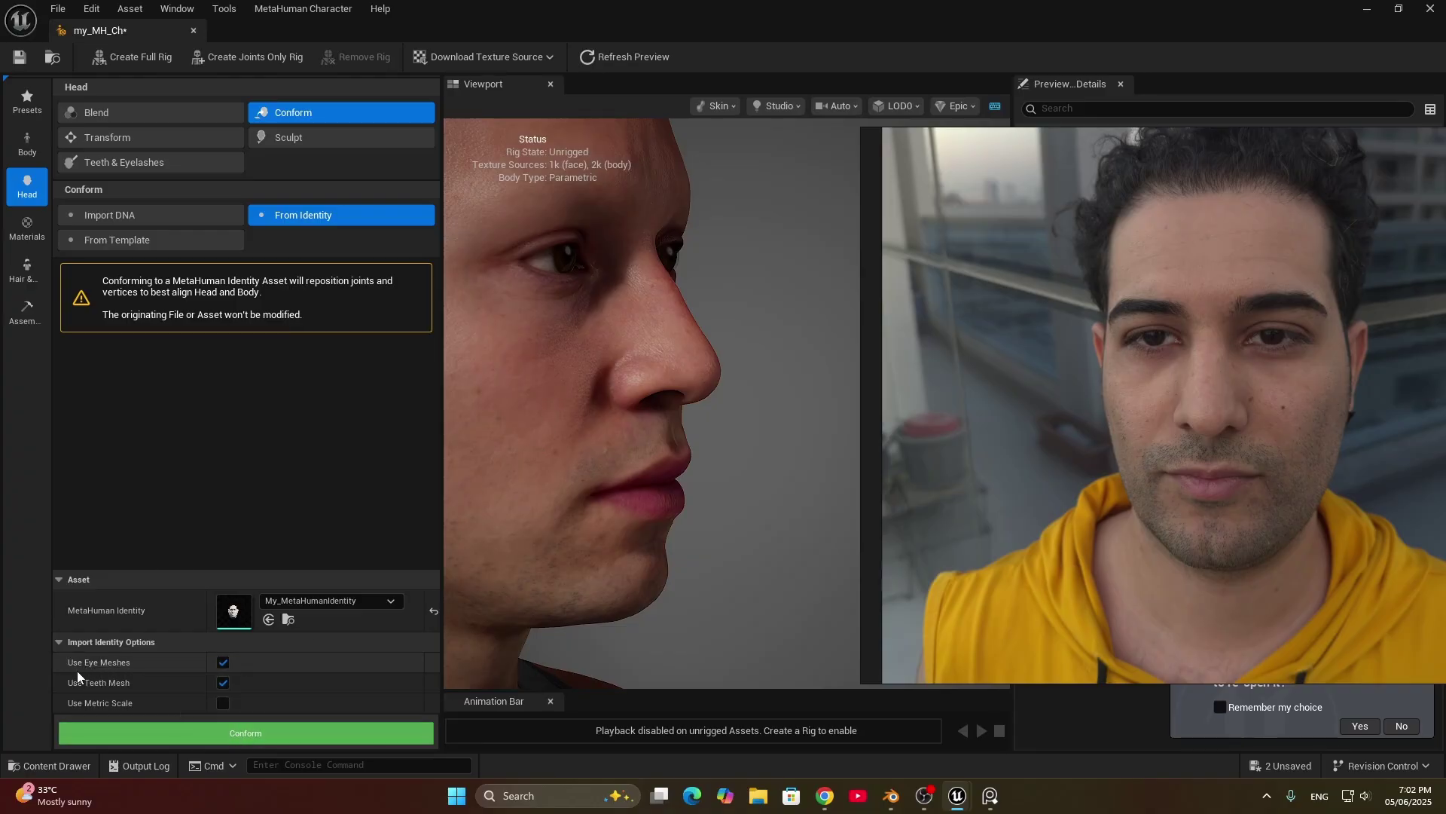
Step: Turn off Use Eye Meshes and Use Teeth Mesh, and conform the head to the identity
click(222, 662)
click(223, 683)
click(254, 730)
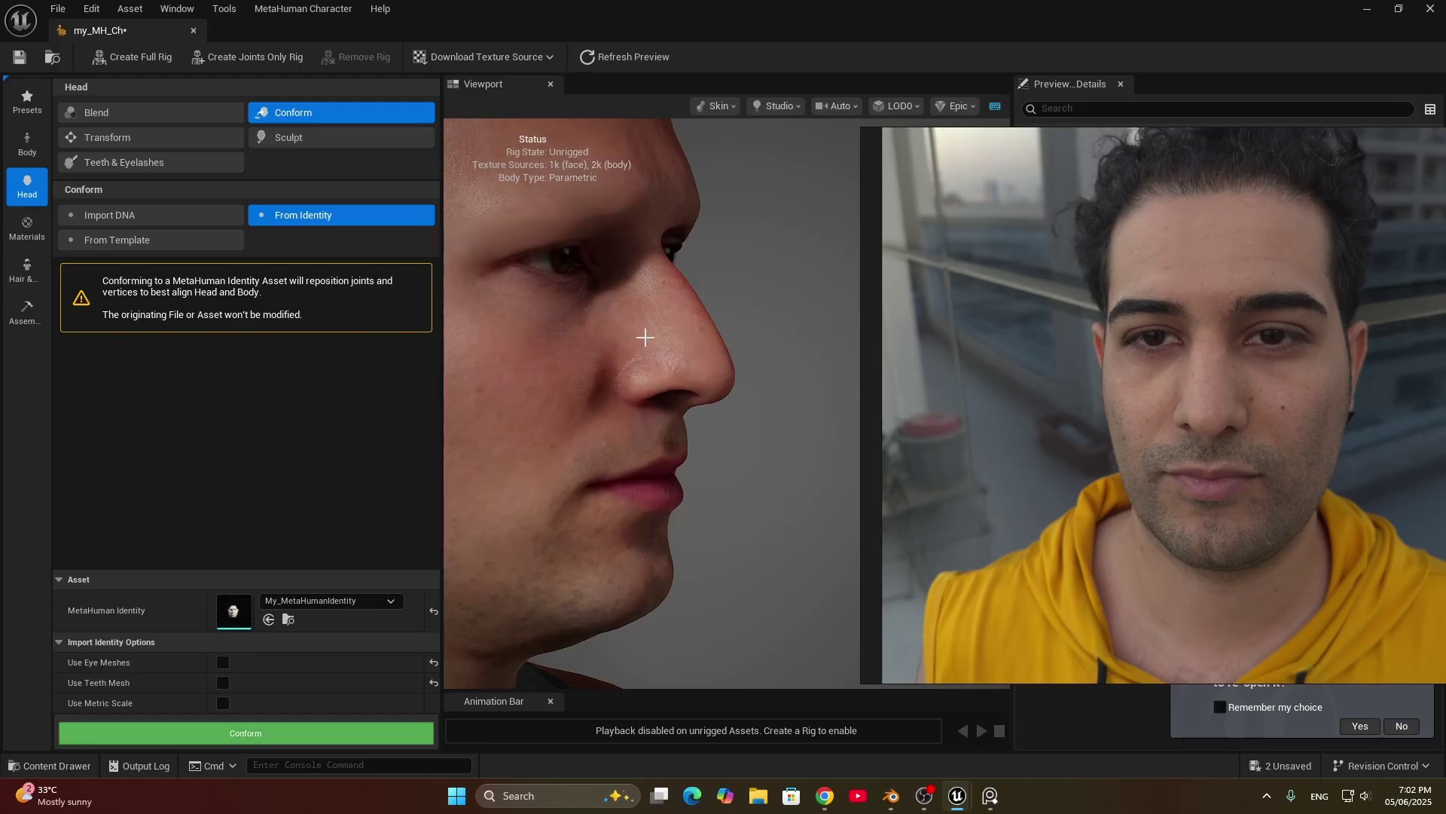
Step: Examine the conformed head's nose, lips and profile from both sides against the reference photos
scroll(640, 342, up, 2)
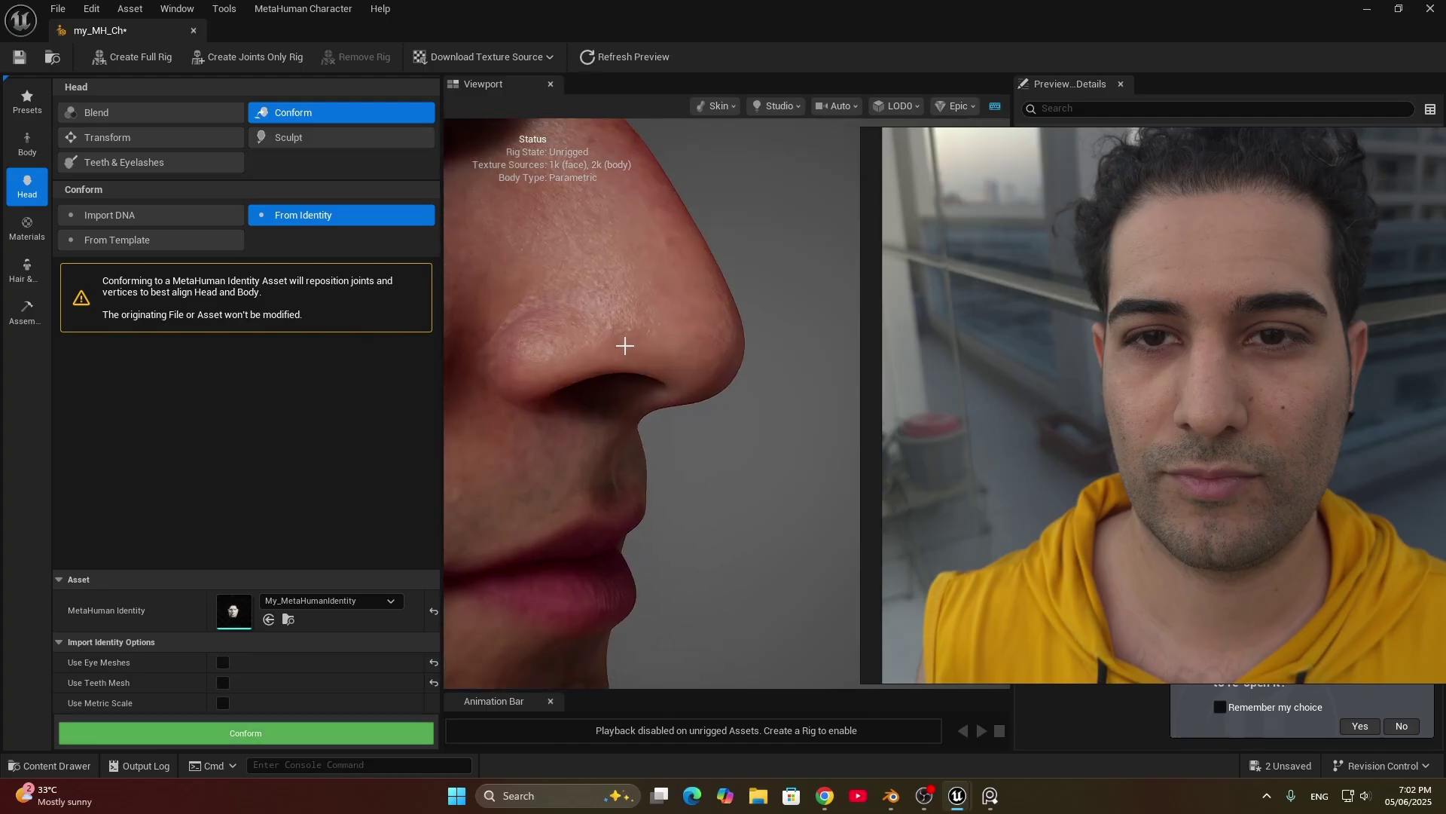
scroll(641, 346, down, 6)
scroll(640, 359, up, 5)
scroll(636, 361, down, 3)
drag(635, 367, 756, 348)
drag(667, 345, 925, 479)
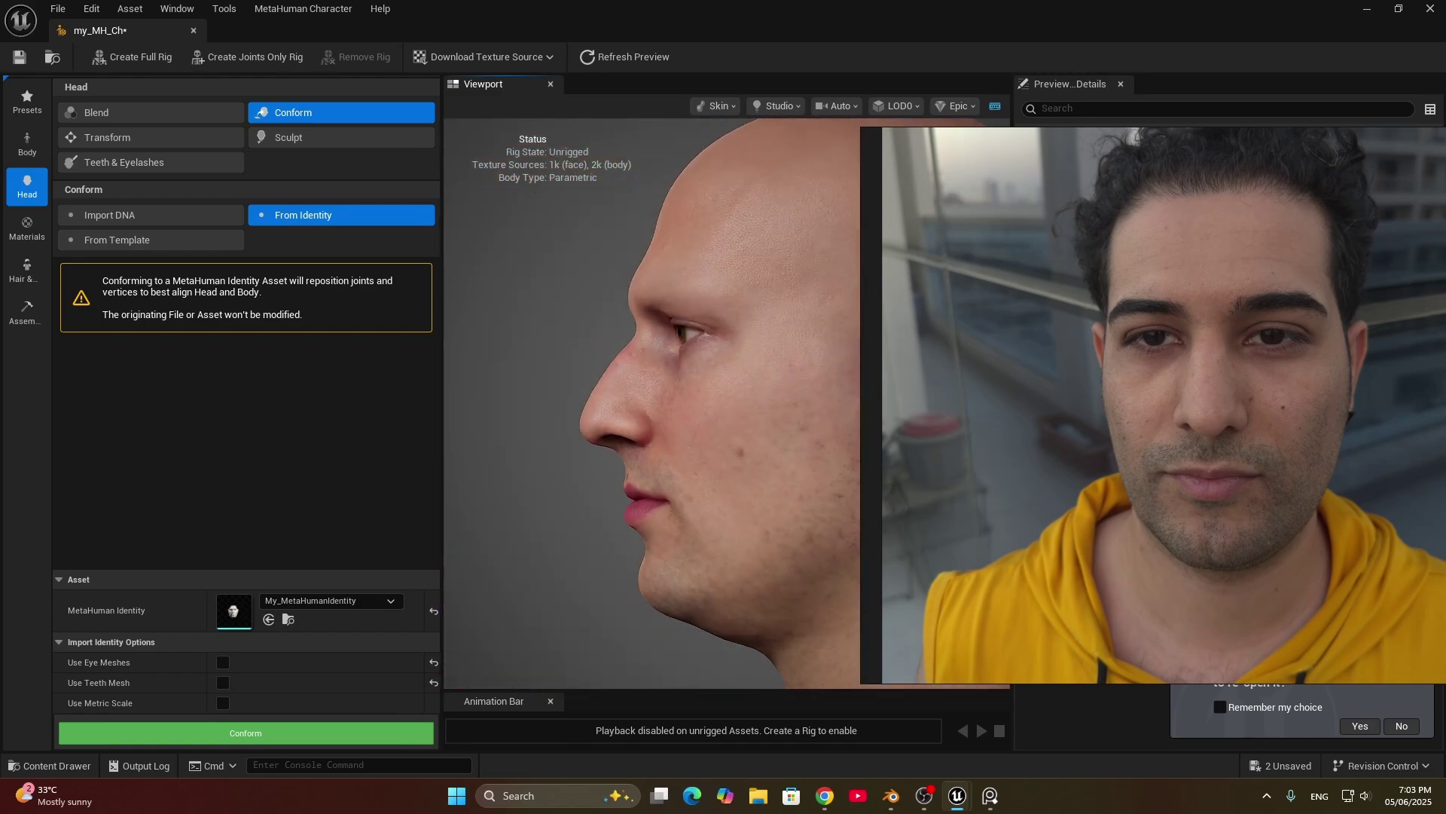
drag(678, 377, 669, 376)
scroll(704, 487, up, 3)
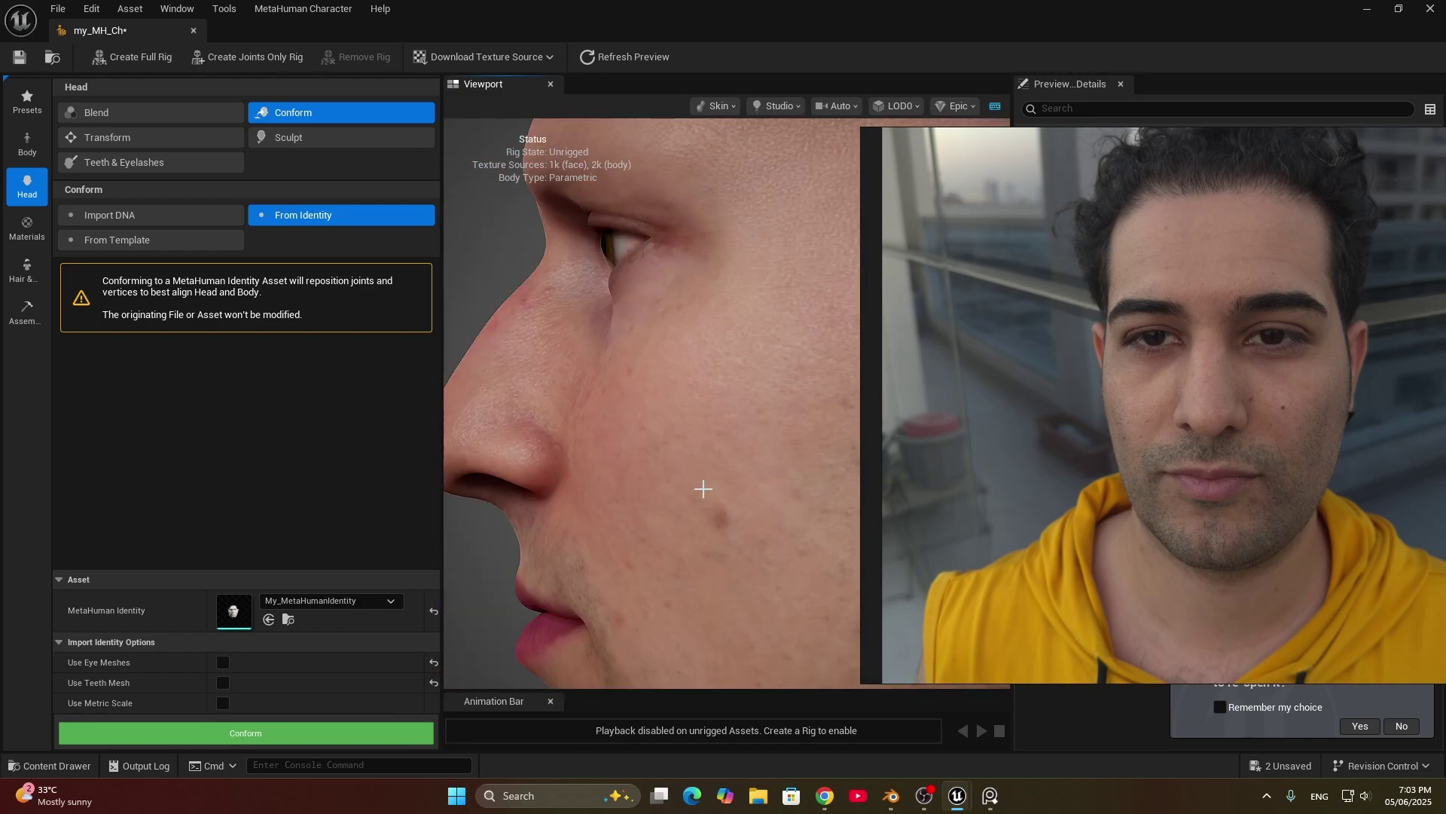
scroll(678, 488, down, 5)
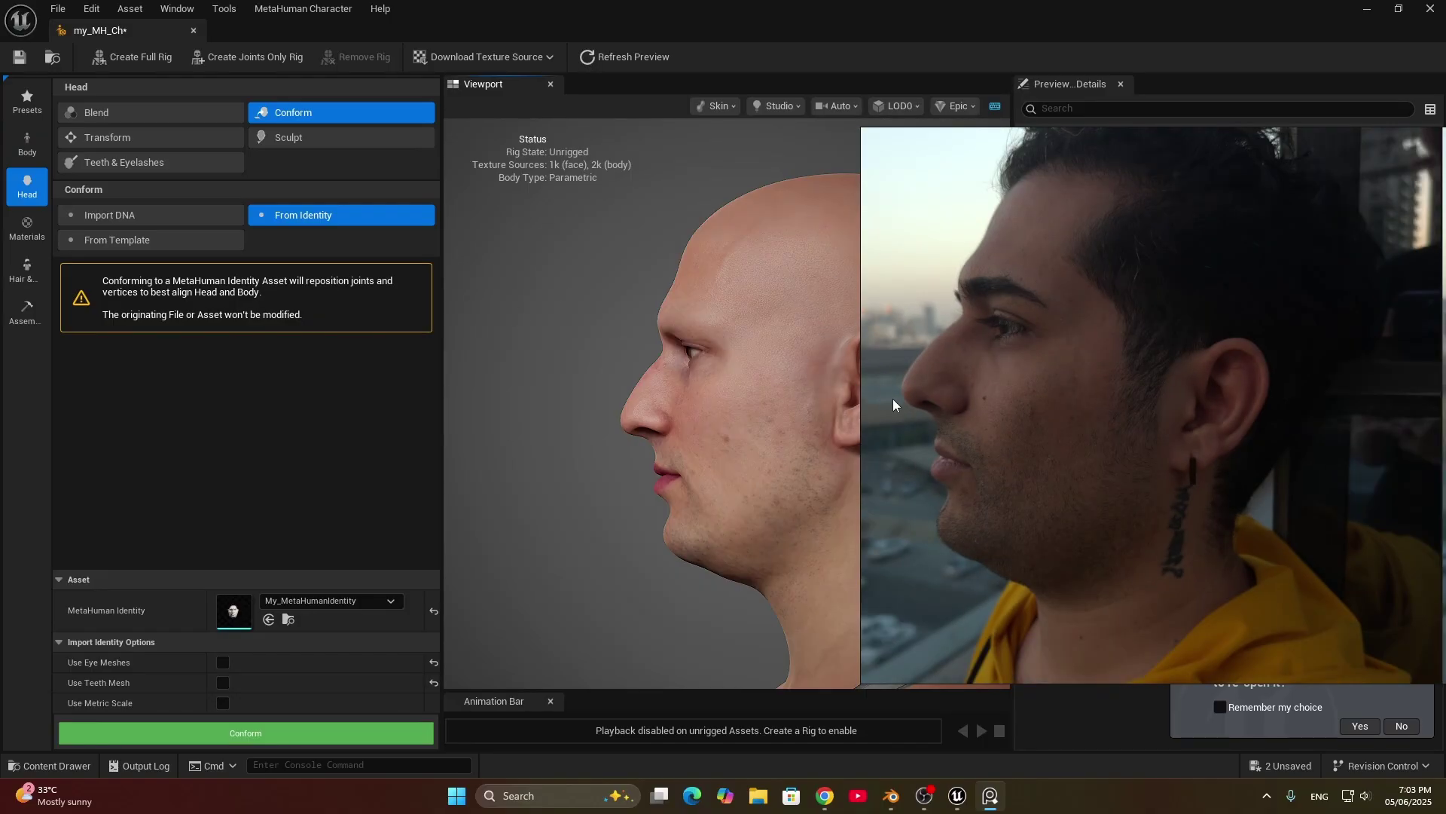
drag(972, 444, 797, 340)
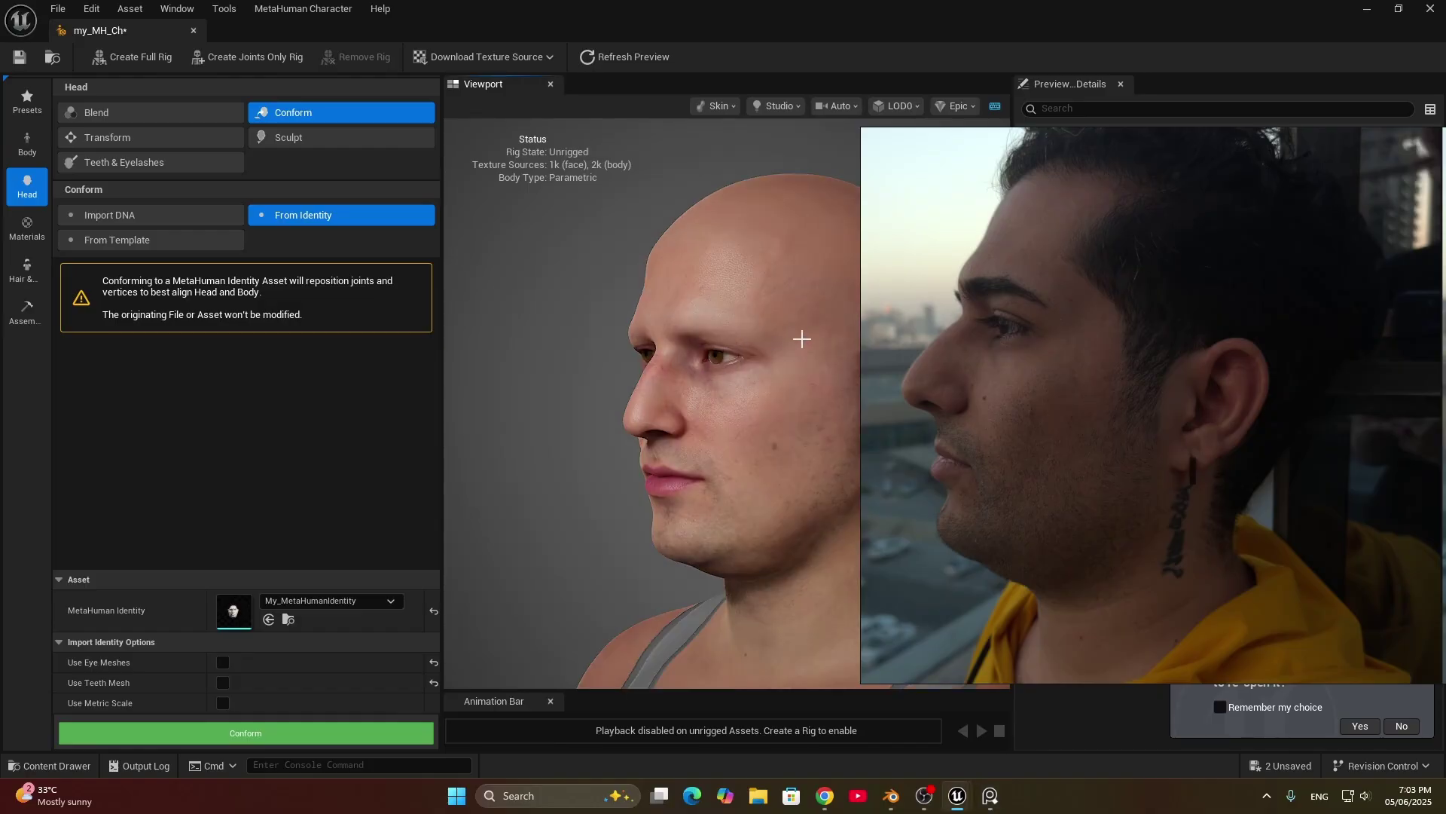
drag(715, 372, 648, 367)
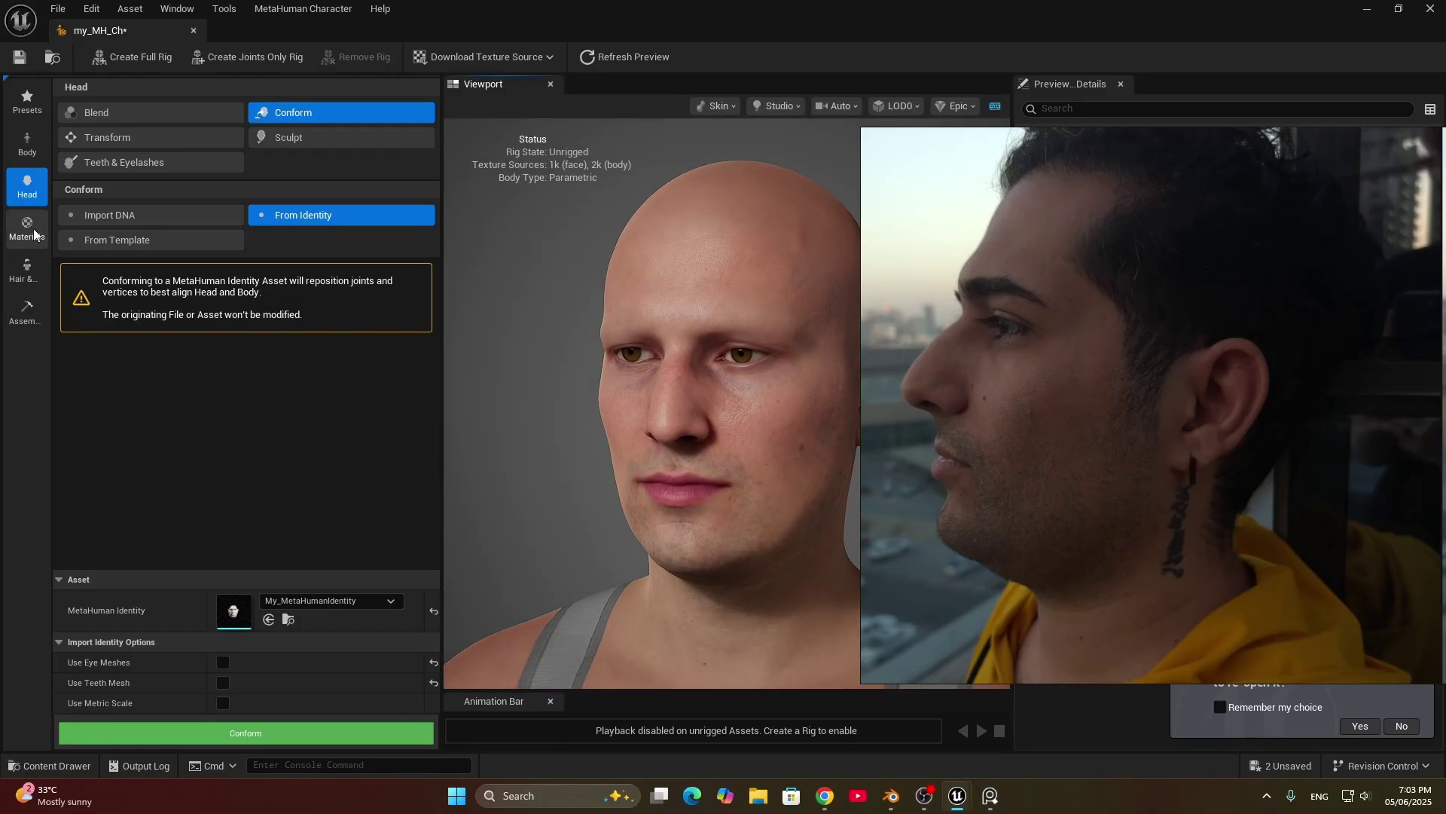
Step: Try the Short Swept Up hairstyle on the character
click(28, 267)
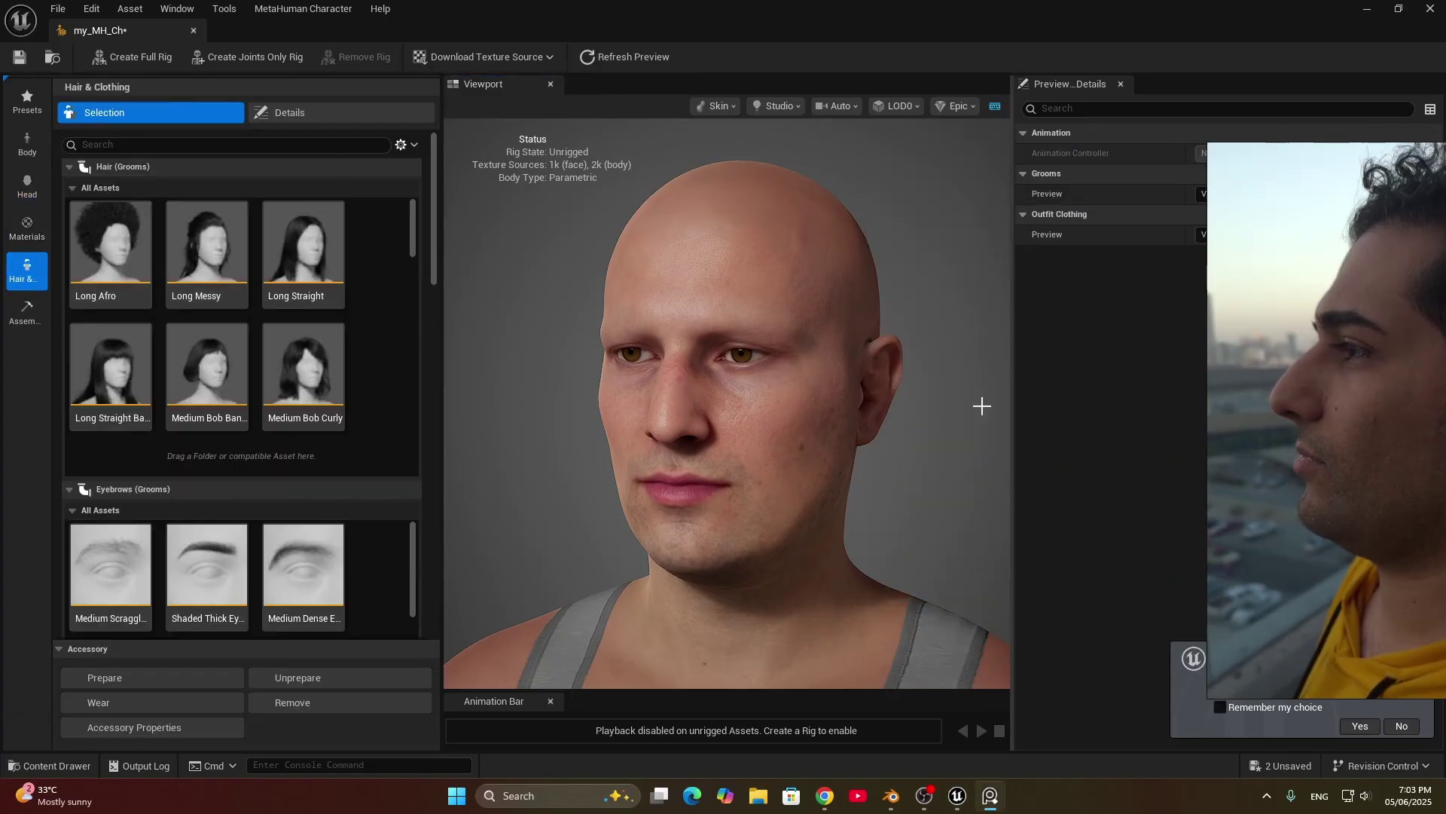
scroll(309, 313, down, 3)
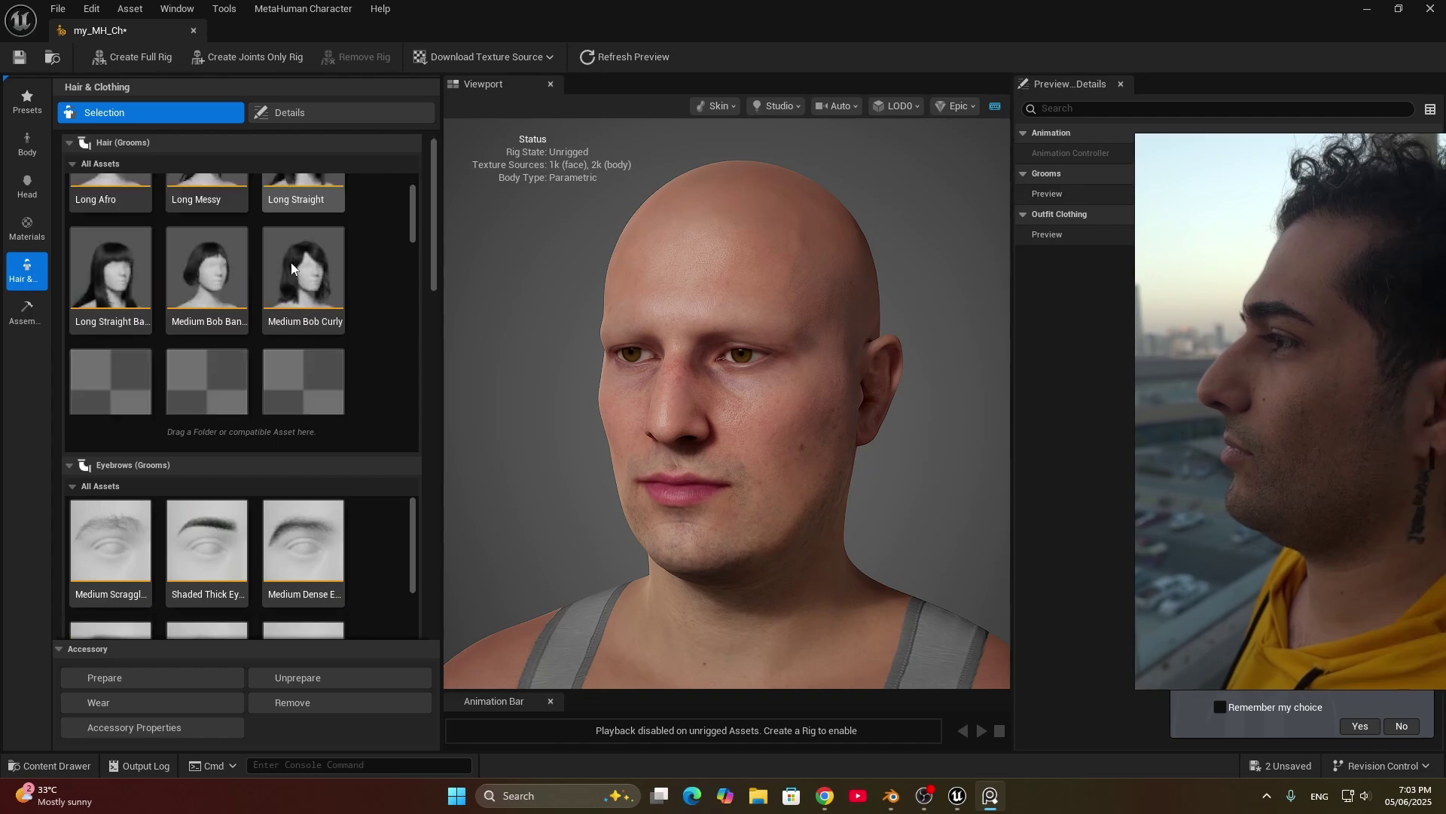
scroll(317, 301, up, 2)
drag(412, 222, 413, 369)
click(196, 320)
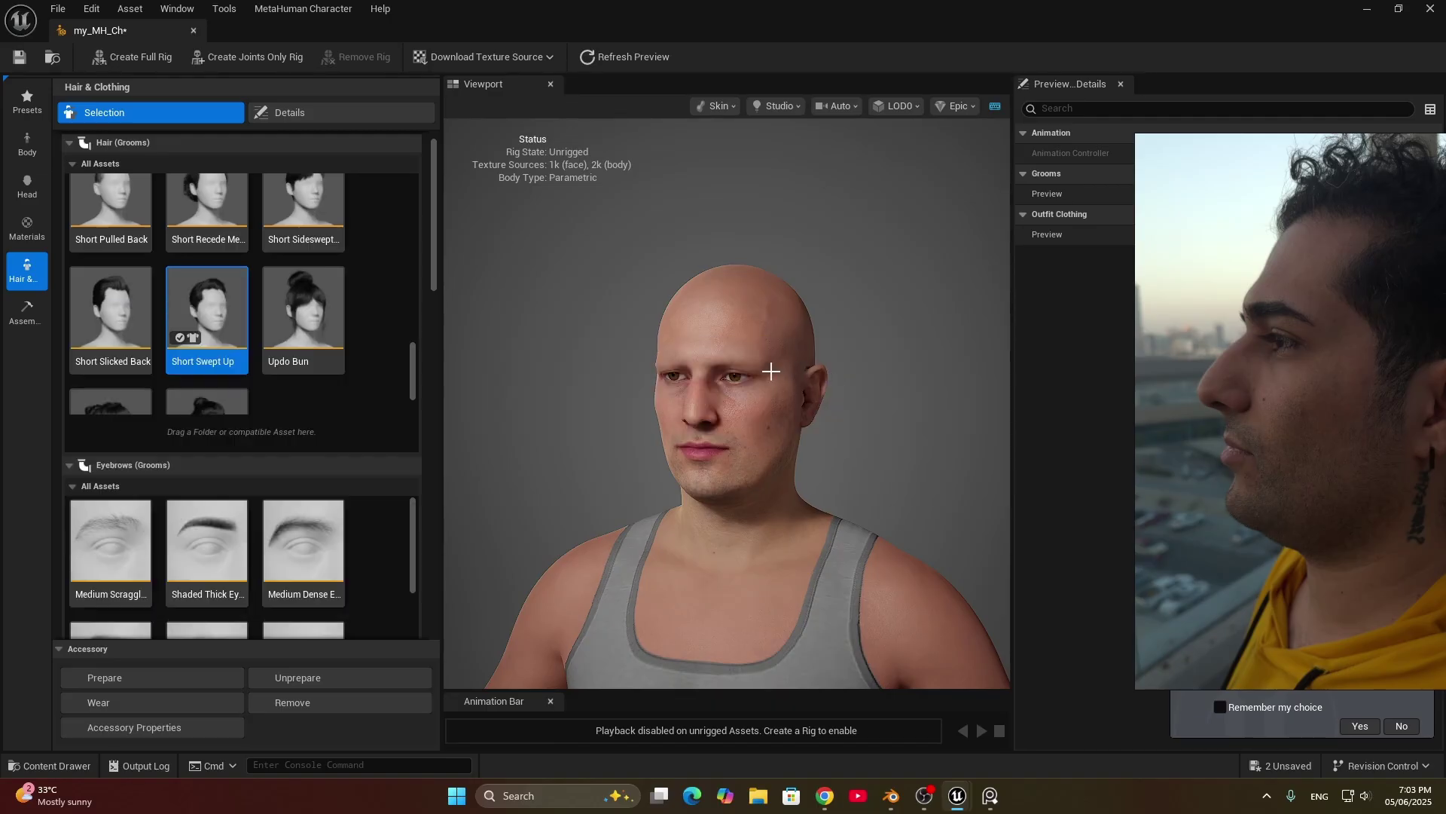
Step: Compare the hairstyle's shape from the front and both sides with the reference photo
drag(760, 383, 573, 390)
scroll(727, 403, up, 5)
drag(586, 321, 979, 294)
middle_drag(1403, 356, 1146, 377)
scroll(817, 346, down, 3)
drag(818, 347, 640, 351)
scroll(1256, 405, down, 5)
scroll(1254, 406, up, 3)
scroll(1315, 364, down, 3)
scroll(1304, 474, up, 3)
scroll(1249, 457, up, 2)
drag(904, 425, 497, 425)
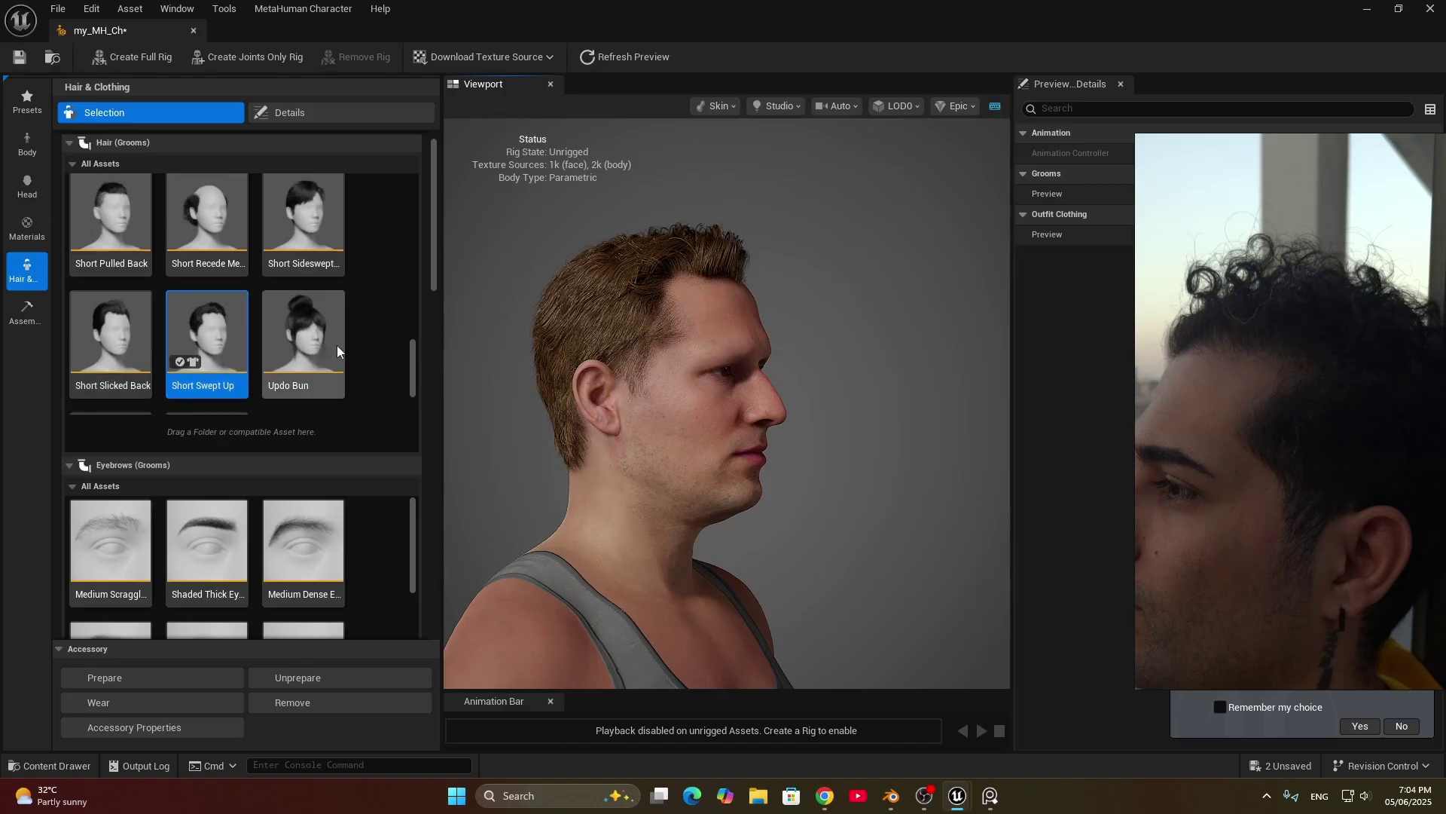
Step: Apply the Short Messy hairstyle to the character
scroll(302, 339, up, 2)
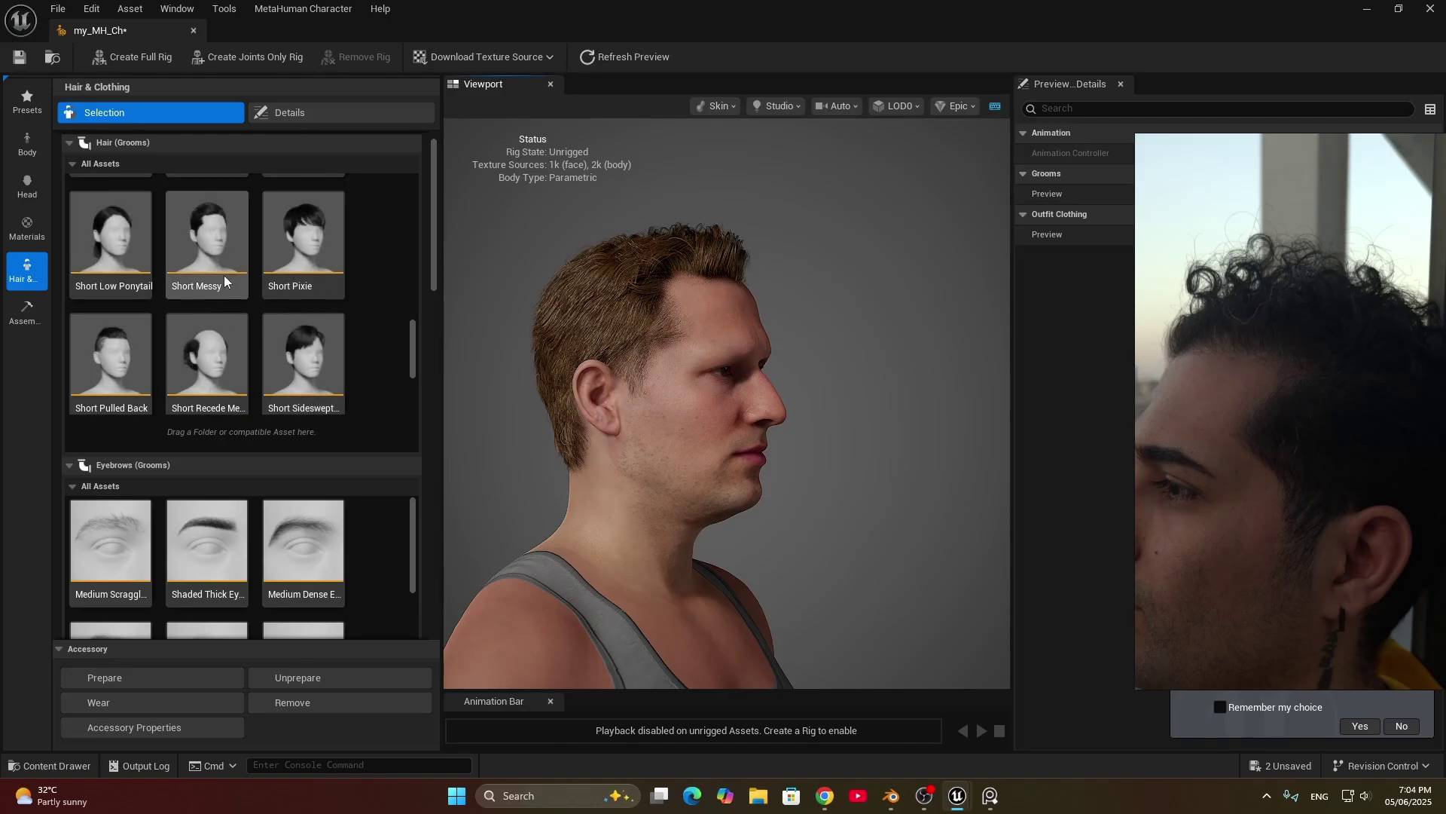
click(202, 244)
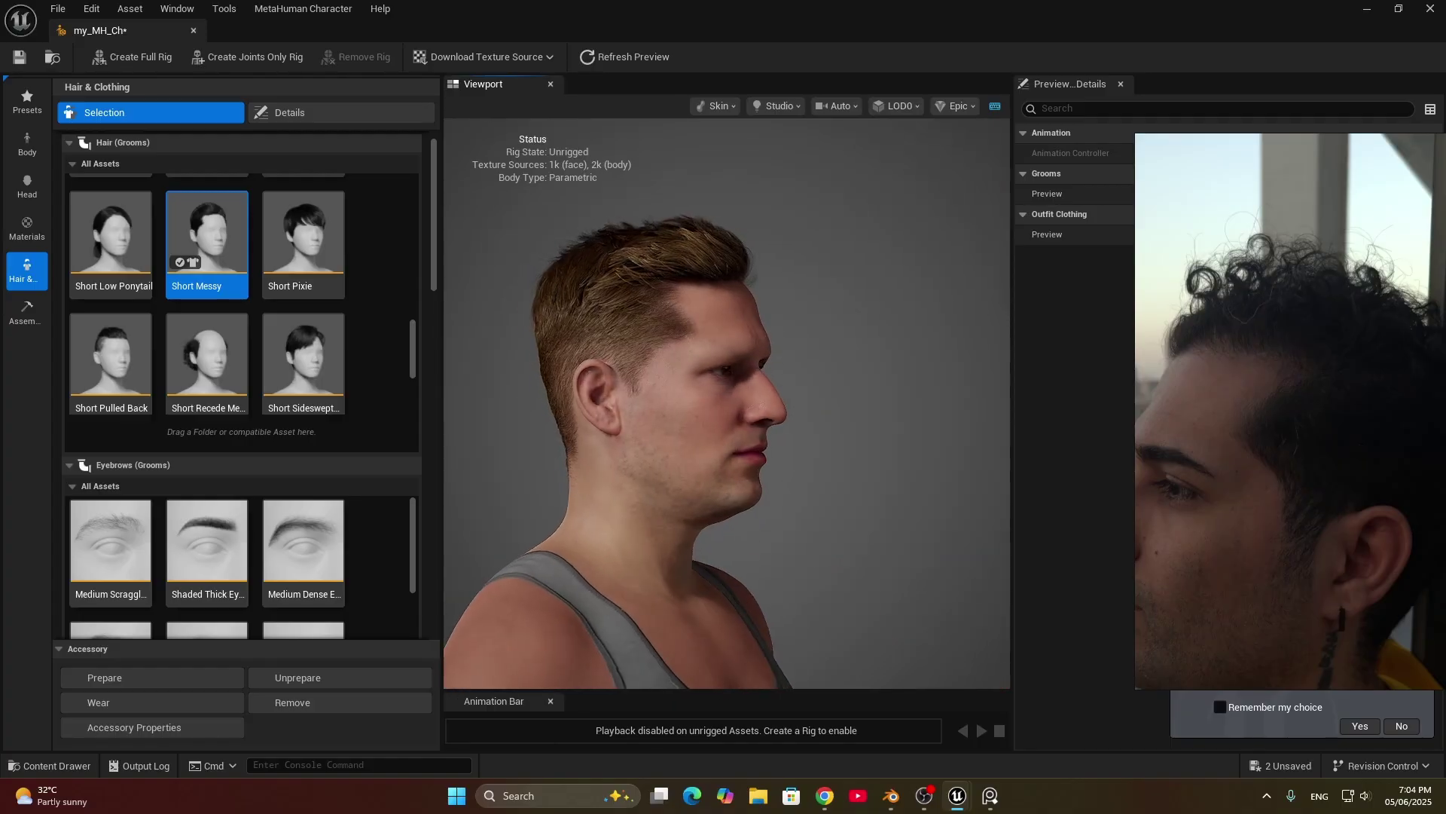
scroll(228, 296, up, 2)
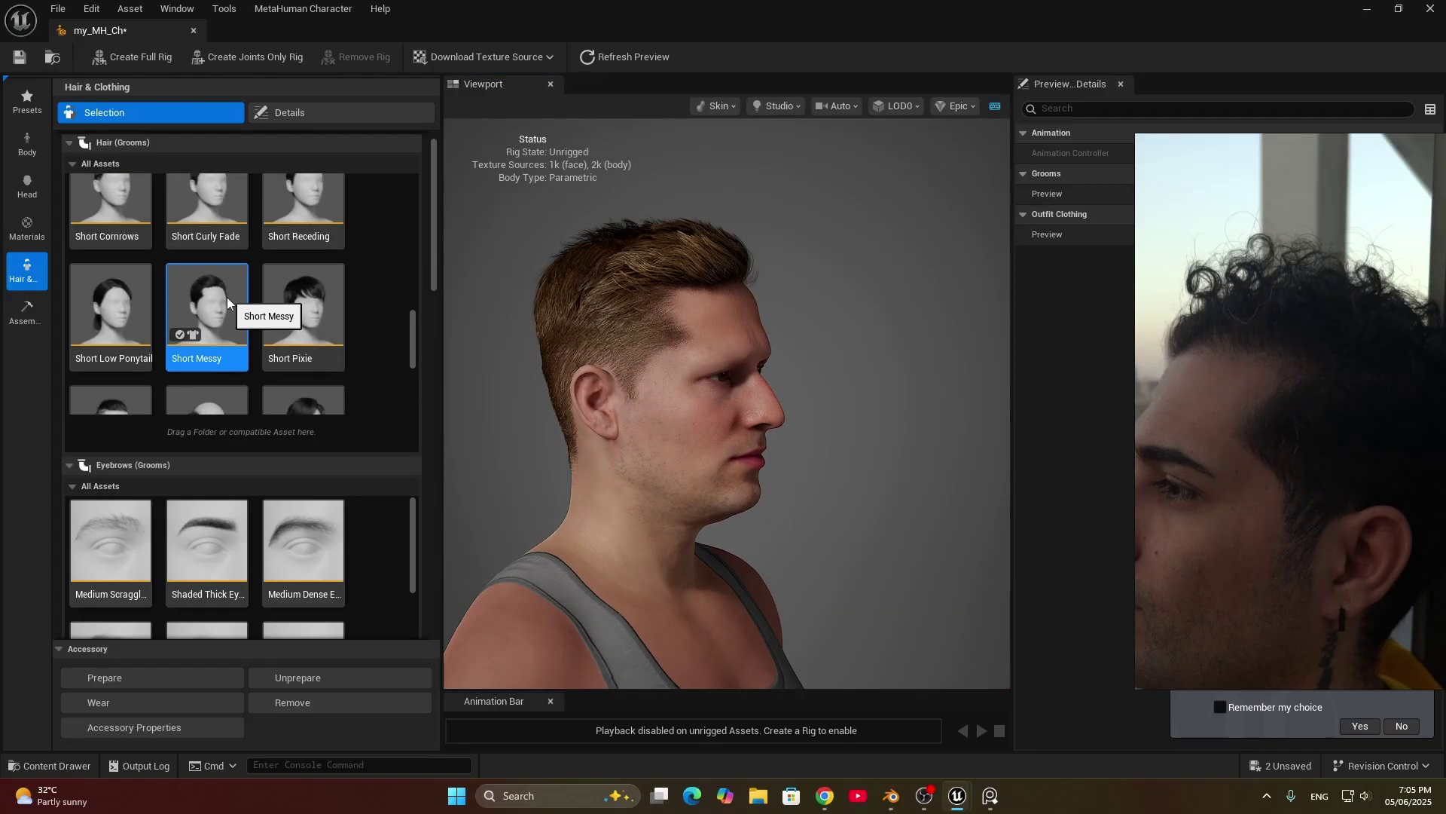
Step: Try the Medium Dense, Medium Full and Medium Messy eyebrows, and apply the Medium Flat Thick Eyebrows
scroll(228, 297, down, 10)
click(309, 375)
scroll(309, 375, down, 3)
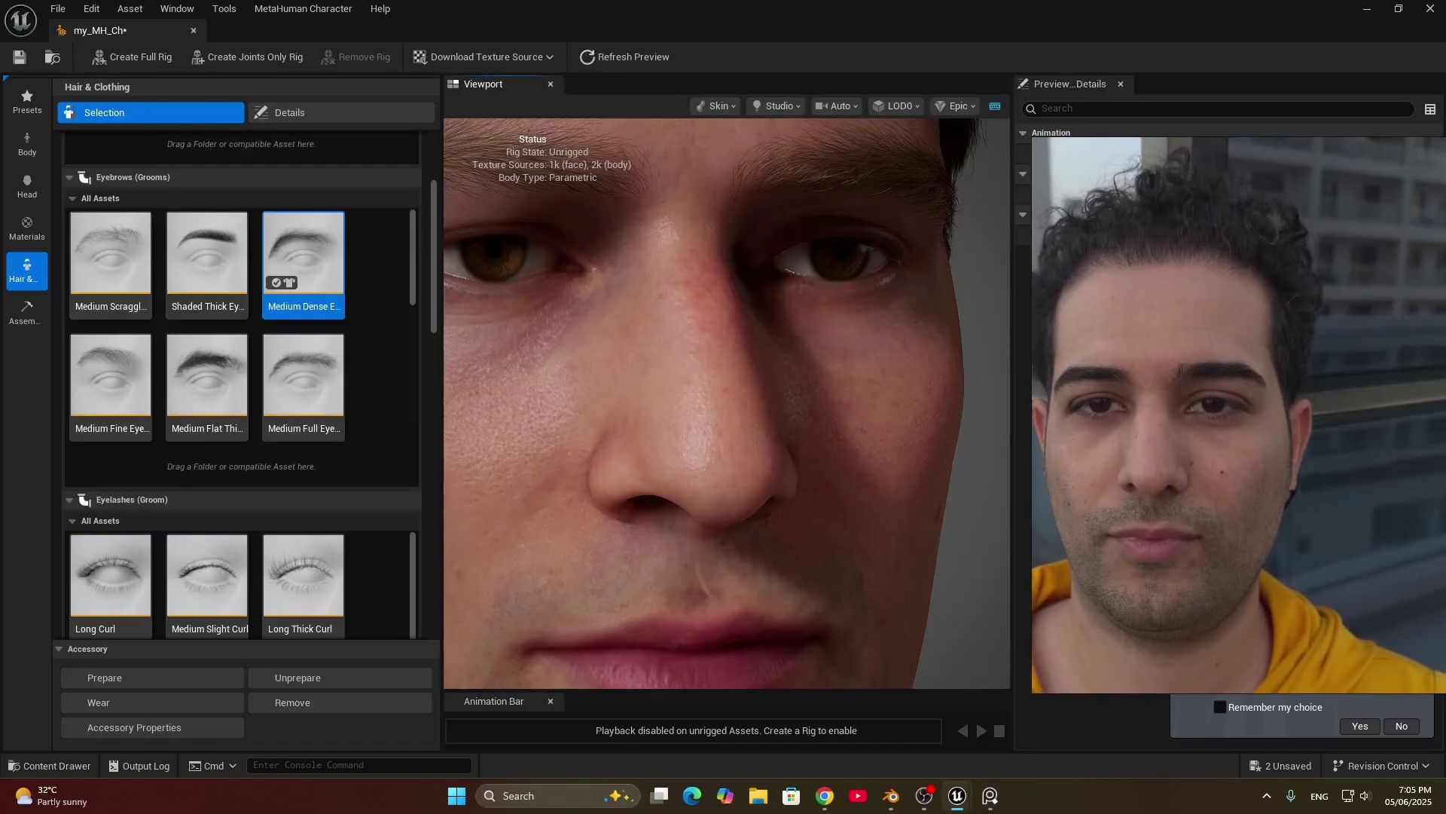
click(300, 368)
scroll(110, 319, down, 5)
click(110, 319)
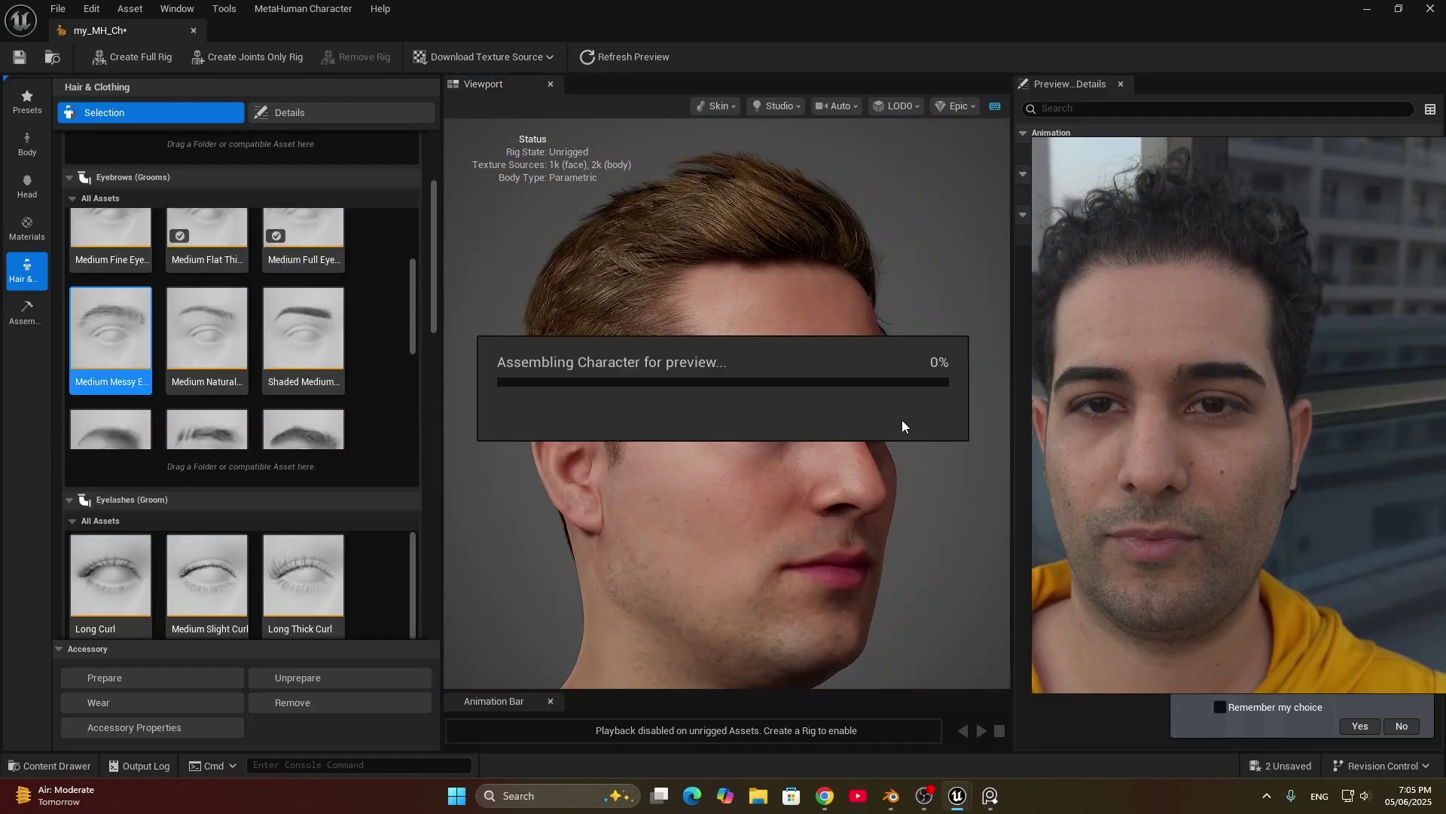
scroll(293, 354, up, 5)
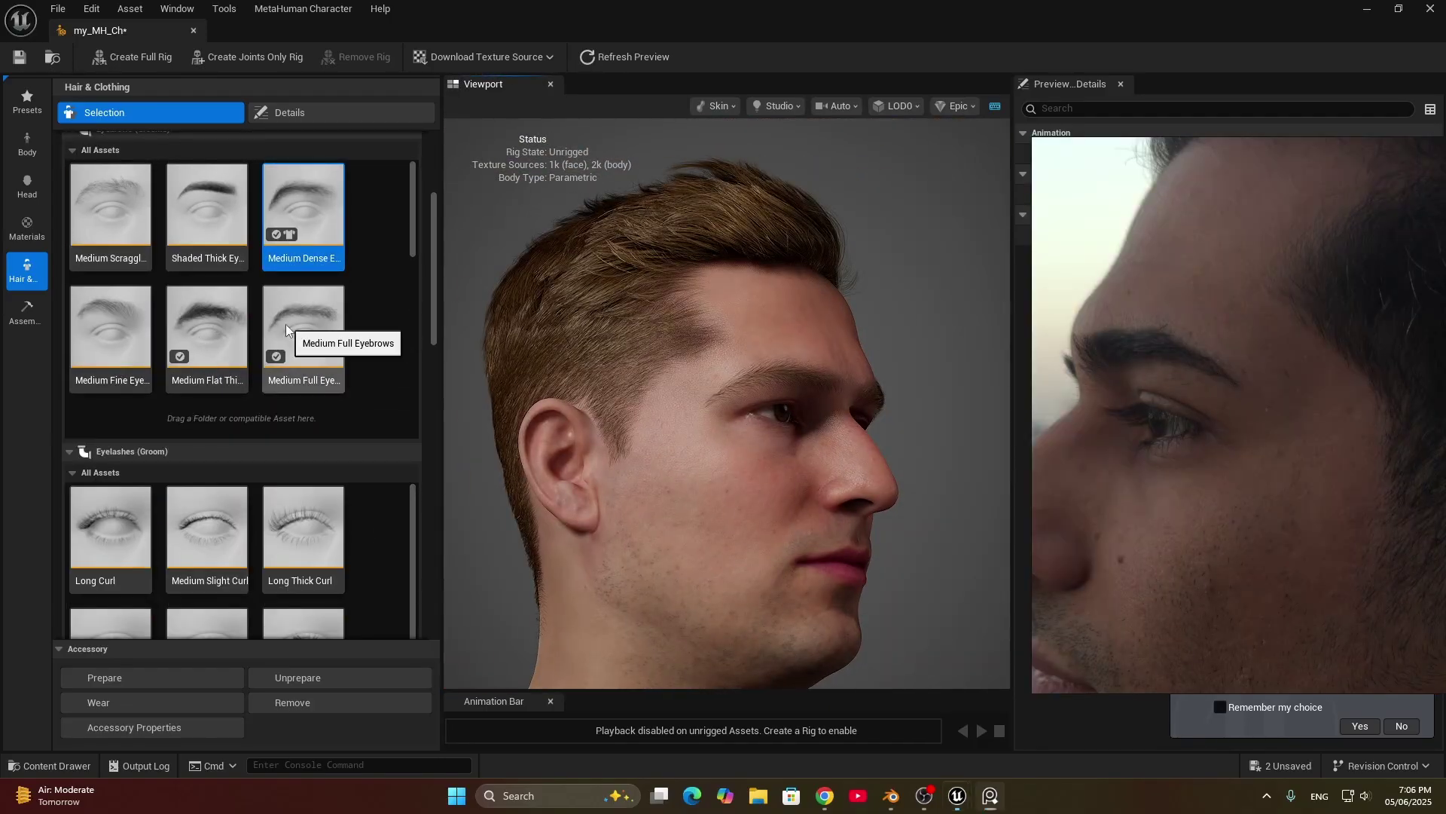
click(207, 335)
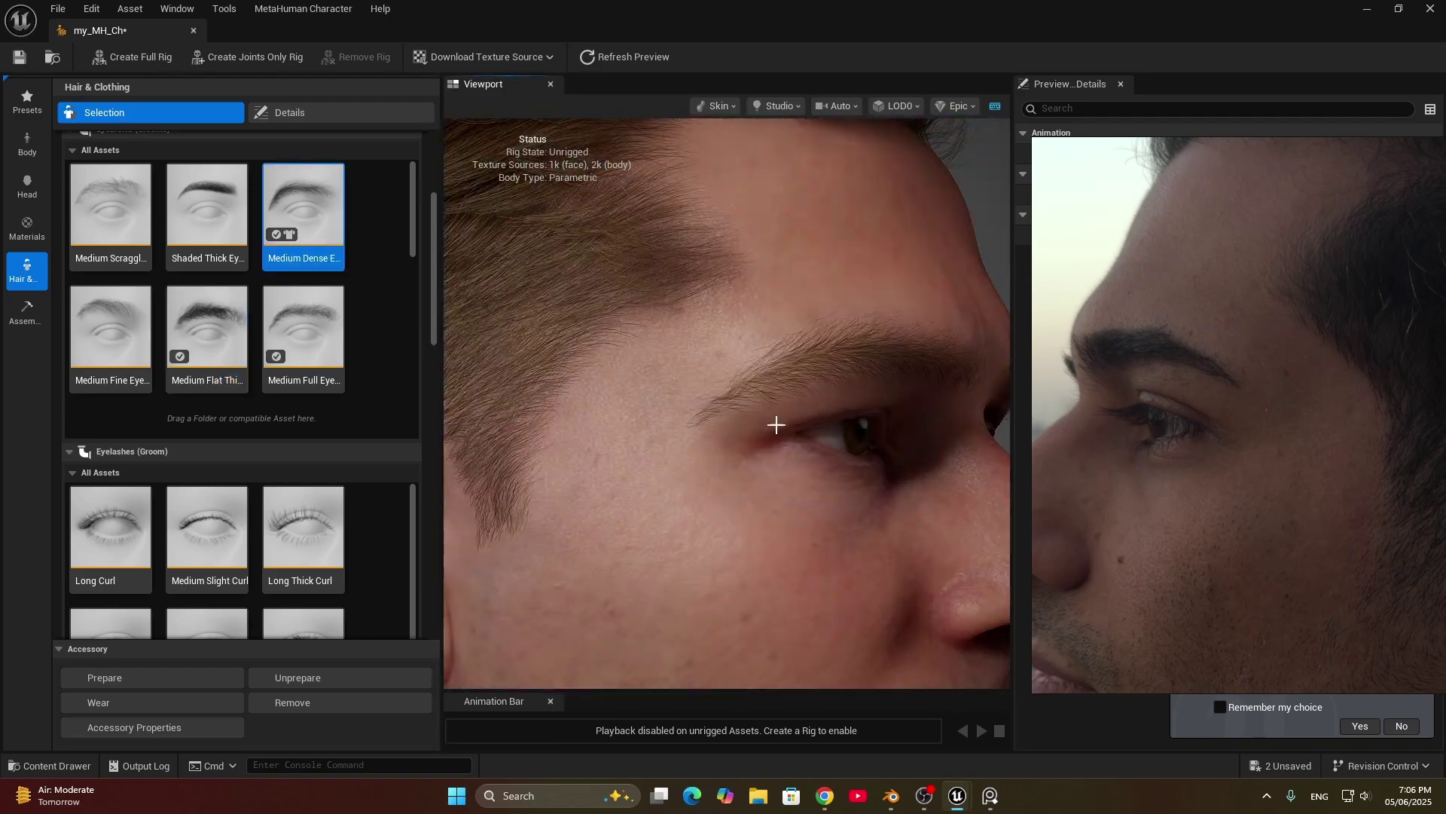
Step: Try the Long Curl, Medium Slight Curl and Long Thick Curl eyelashes, and apply Short Fine
scroll(226, 319, down, 5)
click(111, 192)
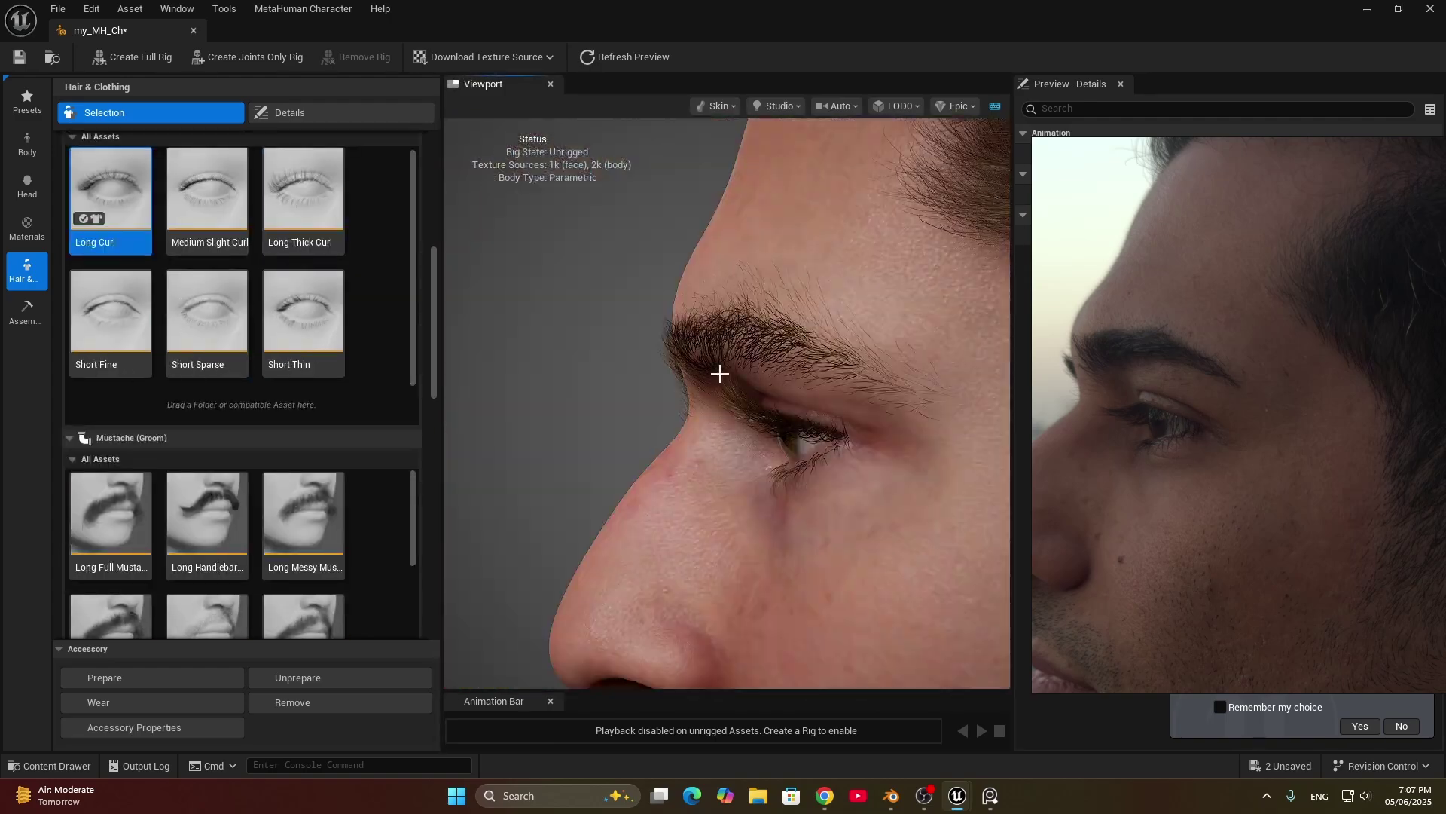
click(207, 192)
click(304, 192)
click(111, 312)
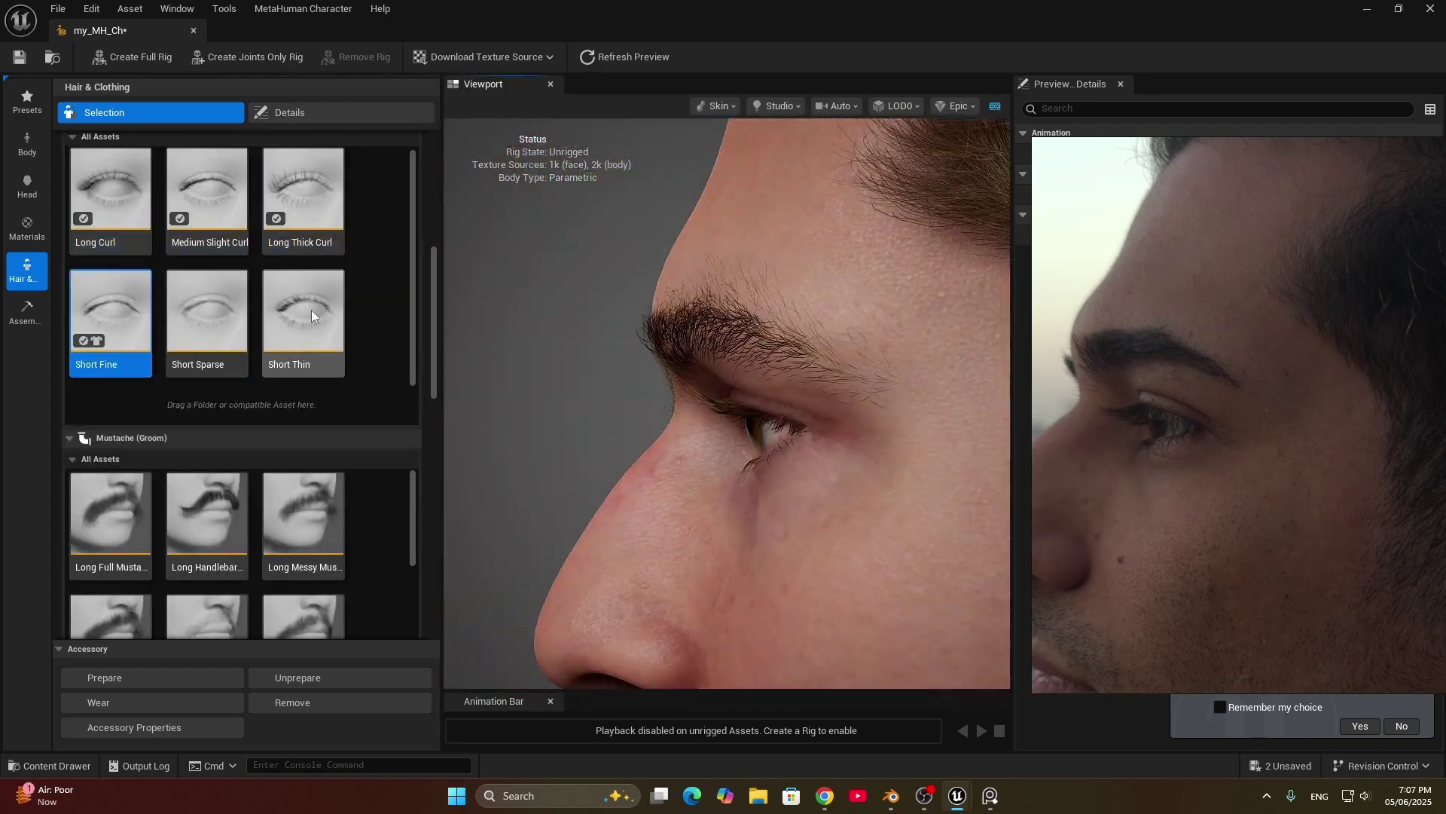
Step: Try the Medium Stubble beard and apply the Medium Curly Beard to the character
scroll(226, 316, down, 1)
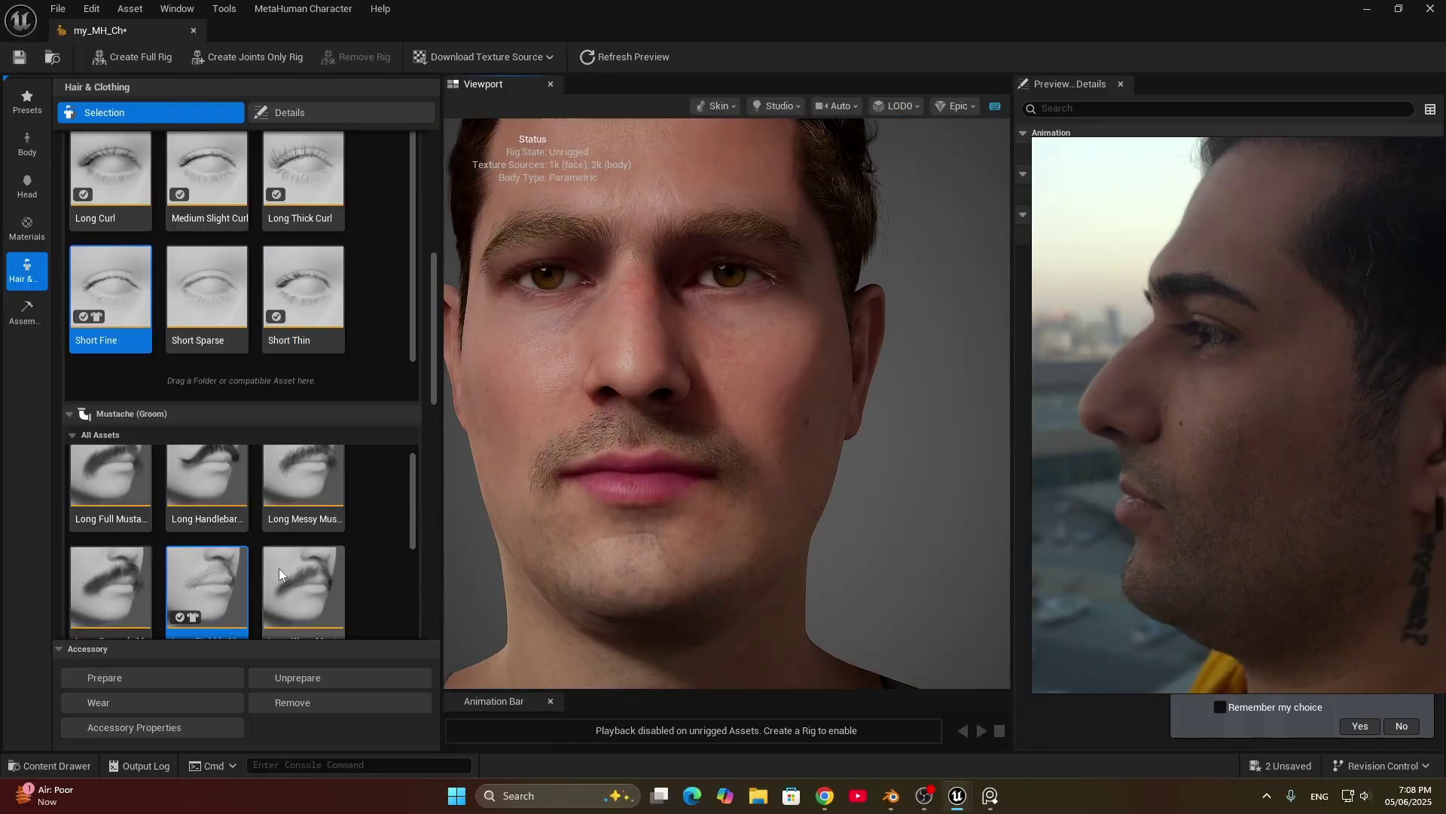
scroll(244, 488, down, 10)
click(245, 488)
scroll(403, 386, down, 5)
scroll(422, 388, up, 8)
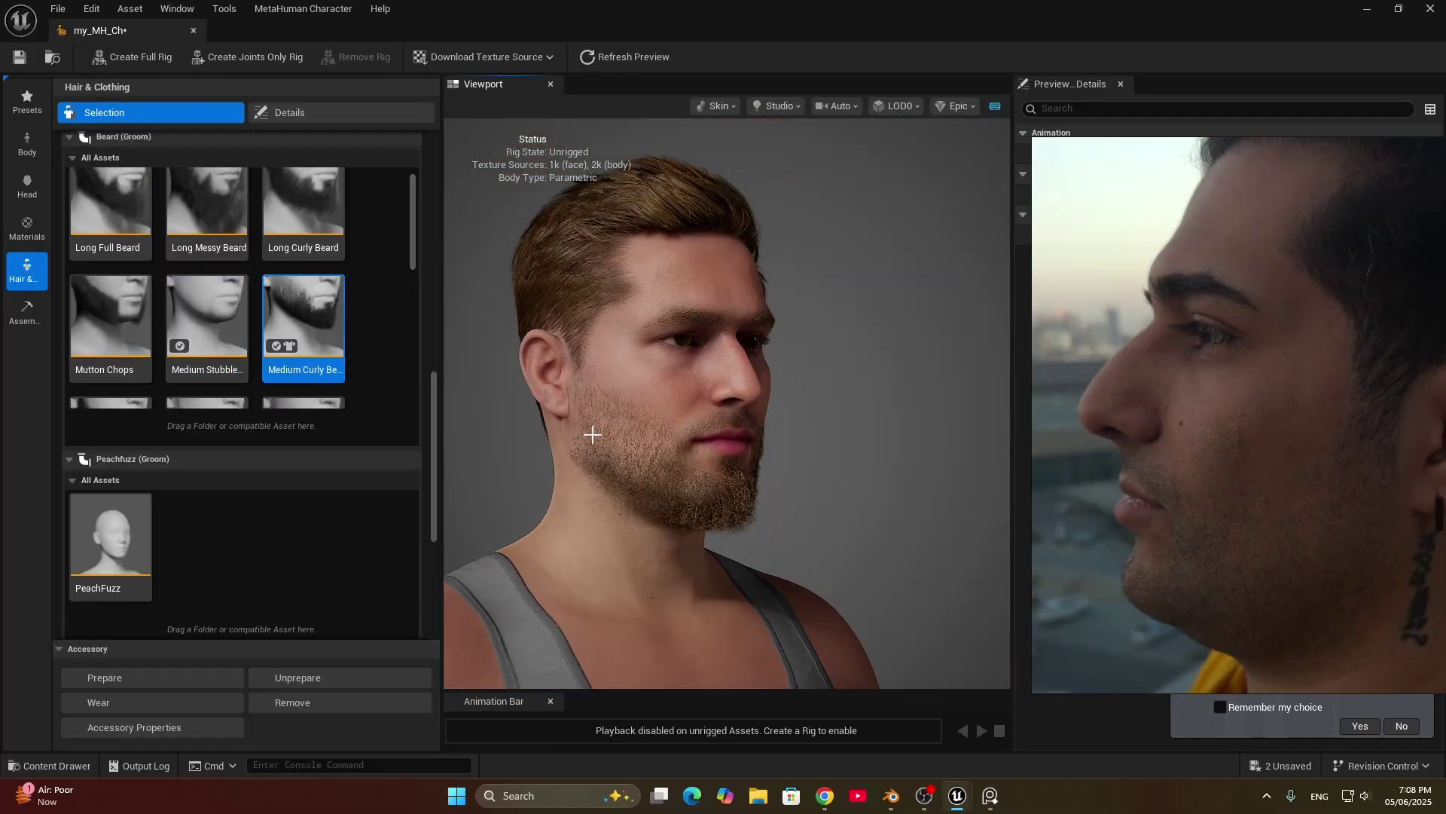
scroll(423, 389, down, 6)
click(304, 211)
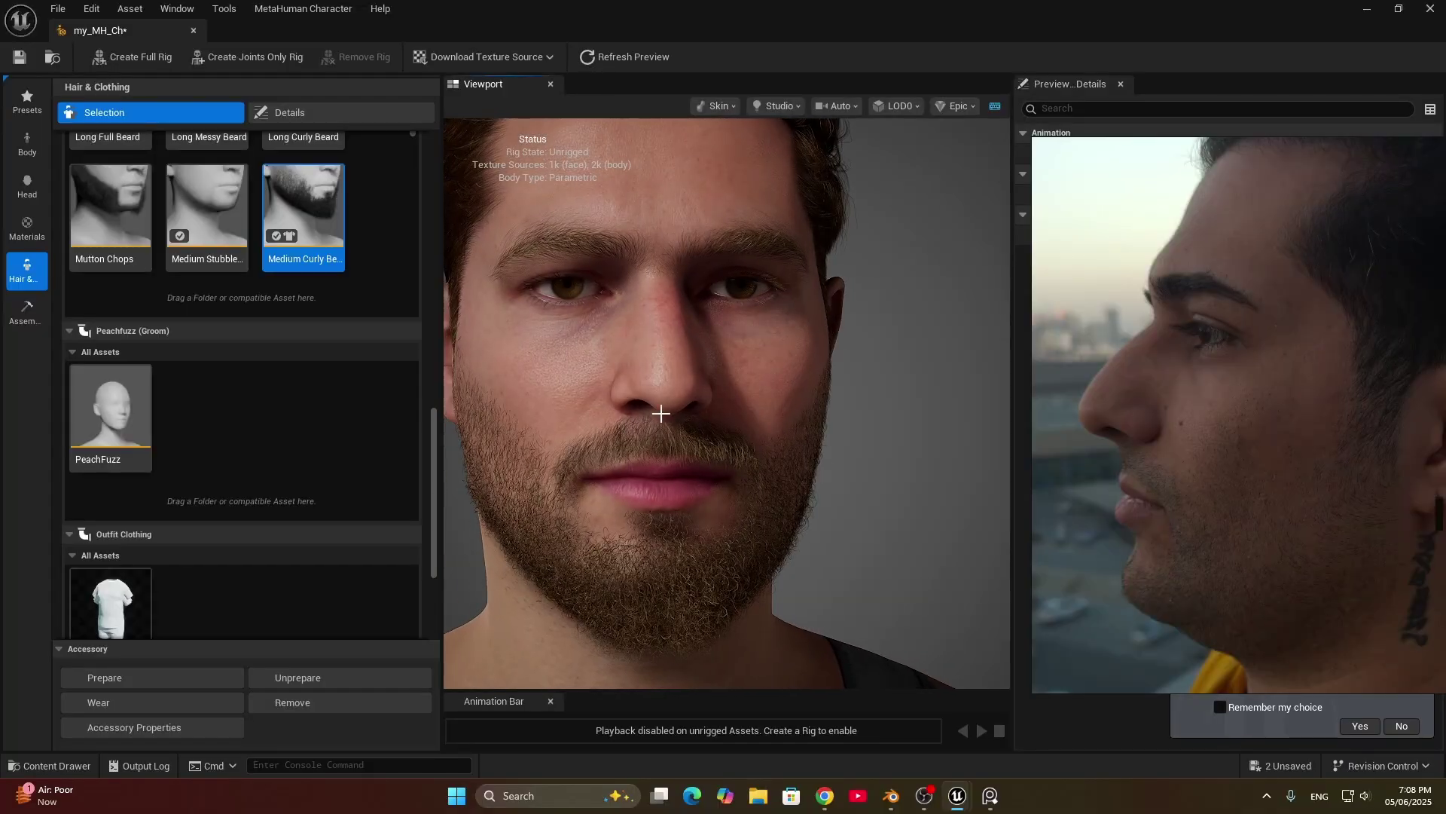
Step: Raise the Medium Curly Beard's Melanin override to about 0.81 and reset it to its default
click(292, 113)
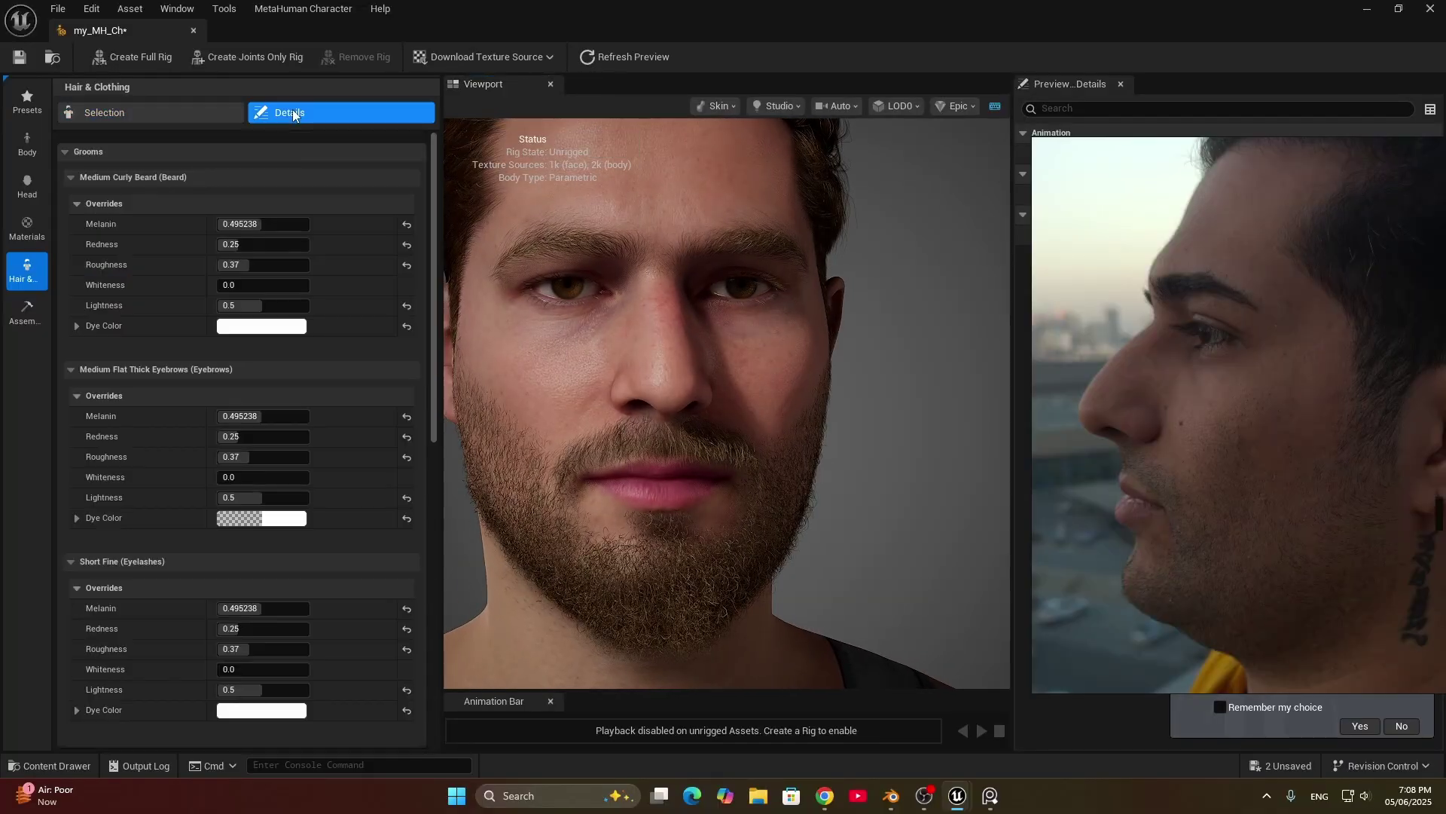
click(205, 113)
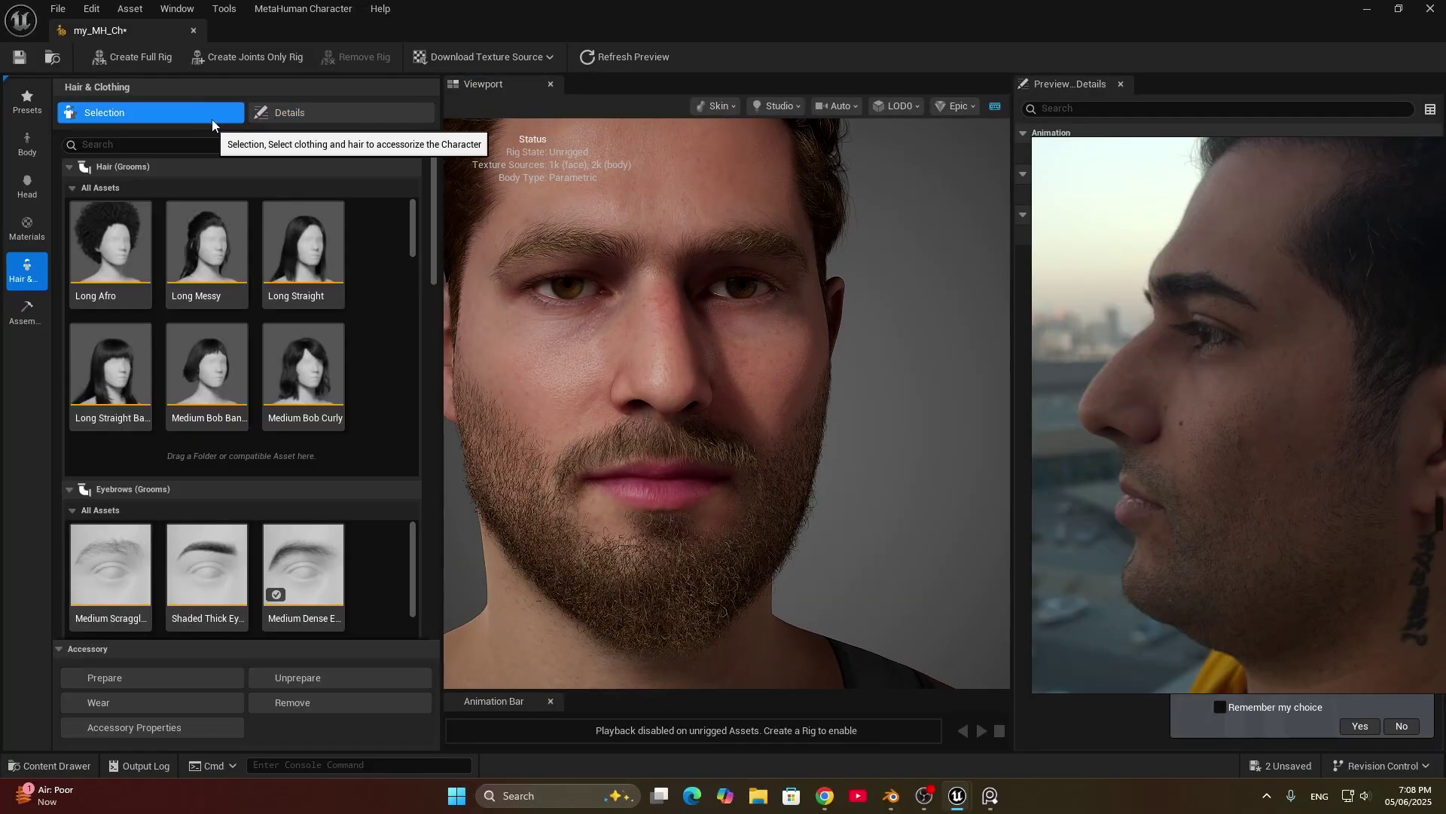
click(275, 113)
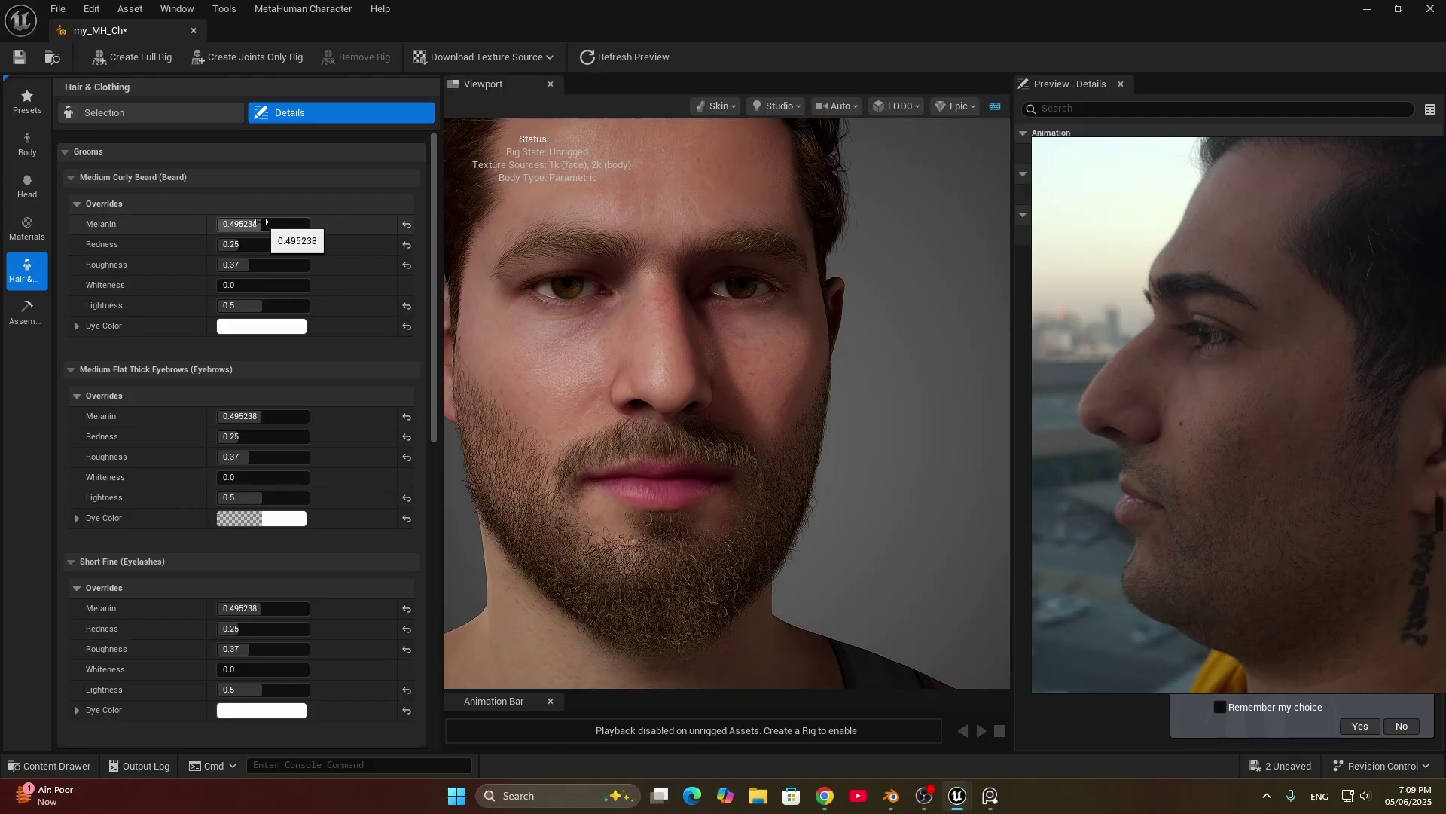
drag(265, 223, 300, 224)
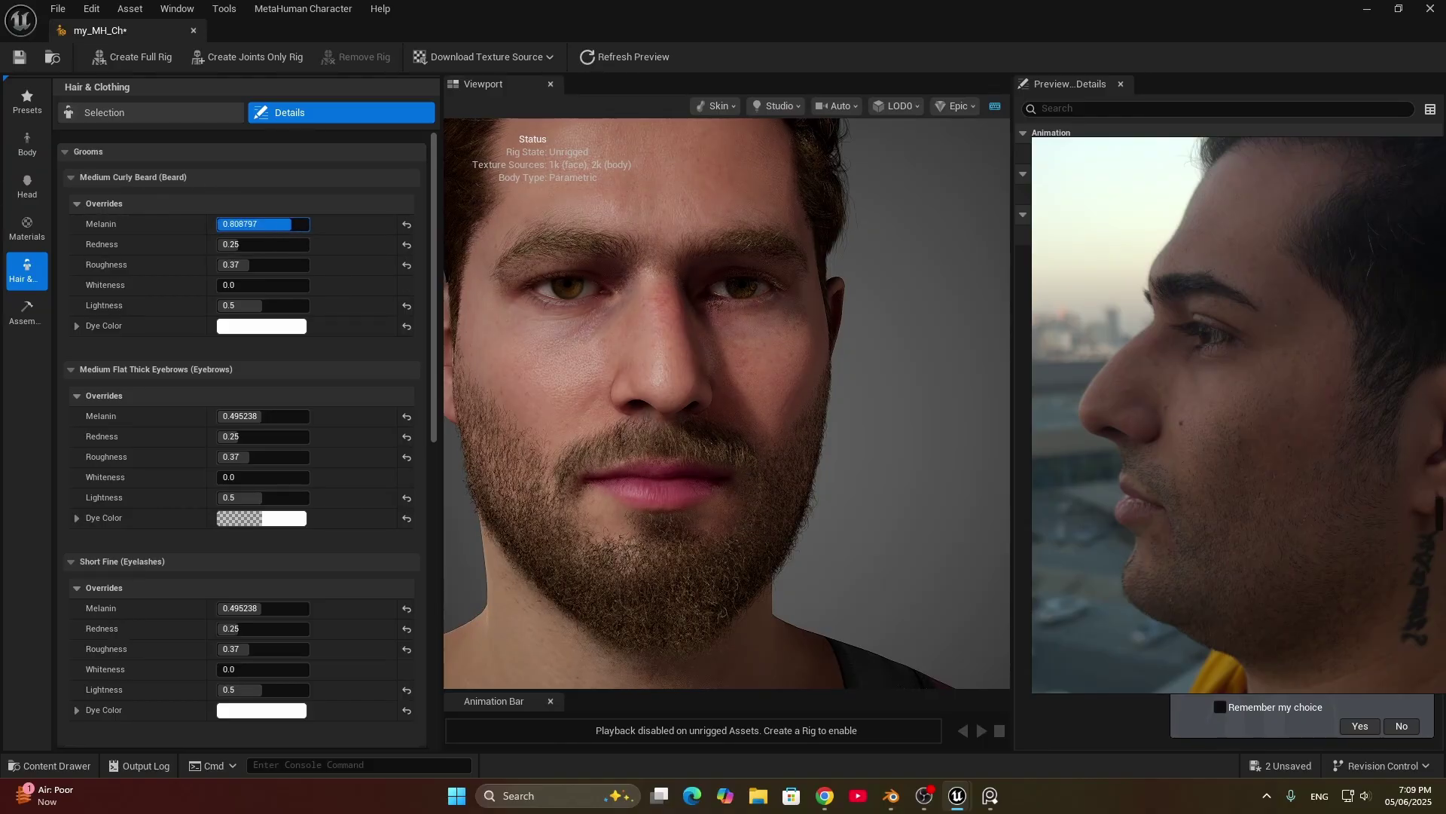
click(407, 224)
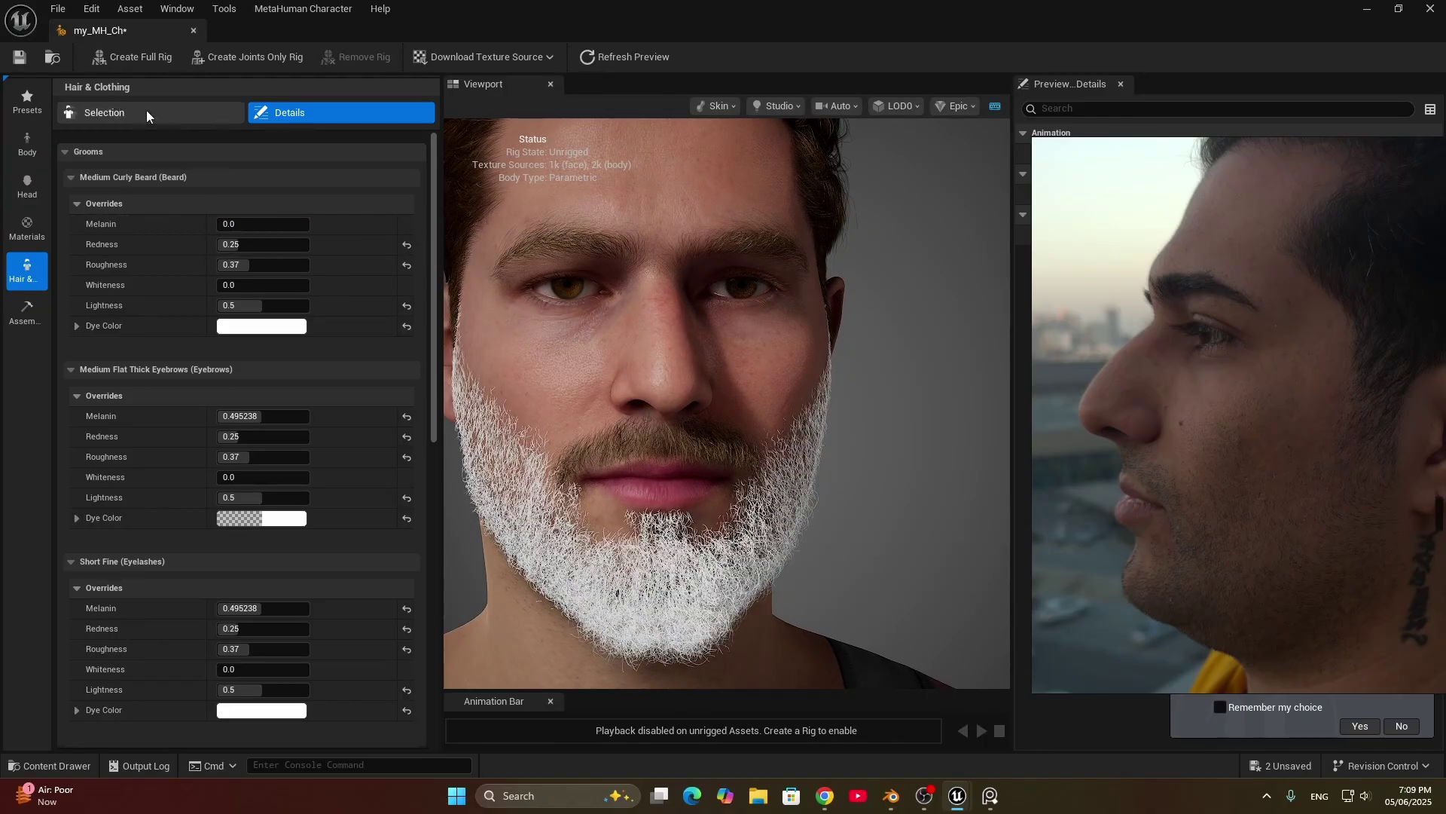
Step: Set the Medium Curly Beard's Melanin override to 1.0
click(291, 224)
text(1)
key(Return)
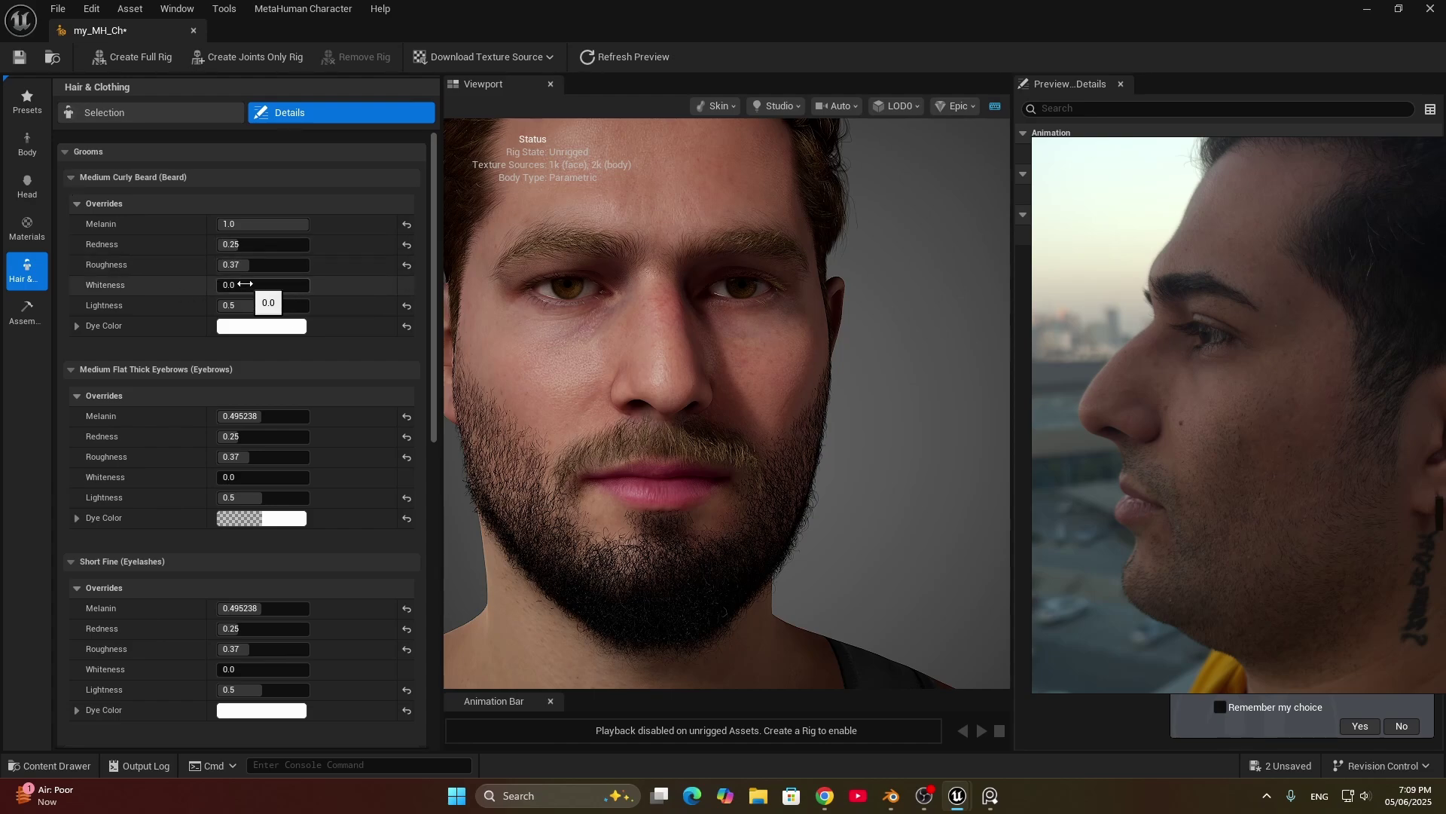
Step: Fine-tune the Medium Curly Beard's Whiteness override to about 0.30, checking the beard from several angles
drag(245, 284, 286, 285)
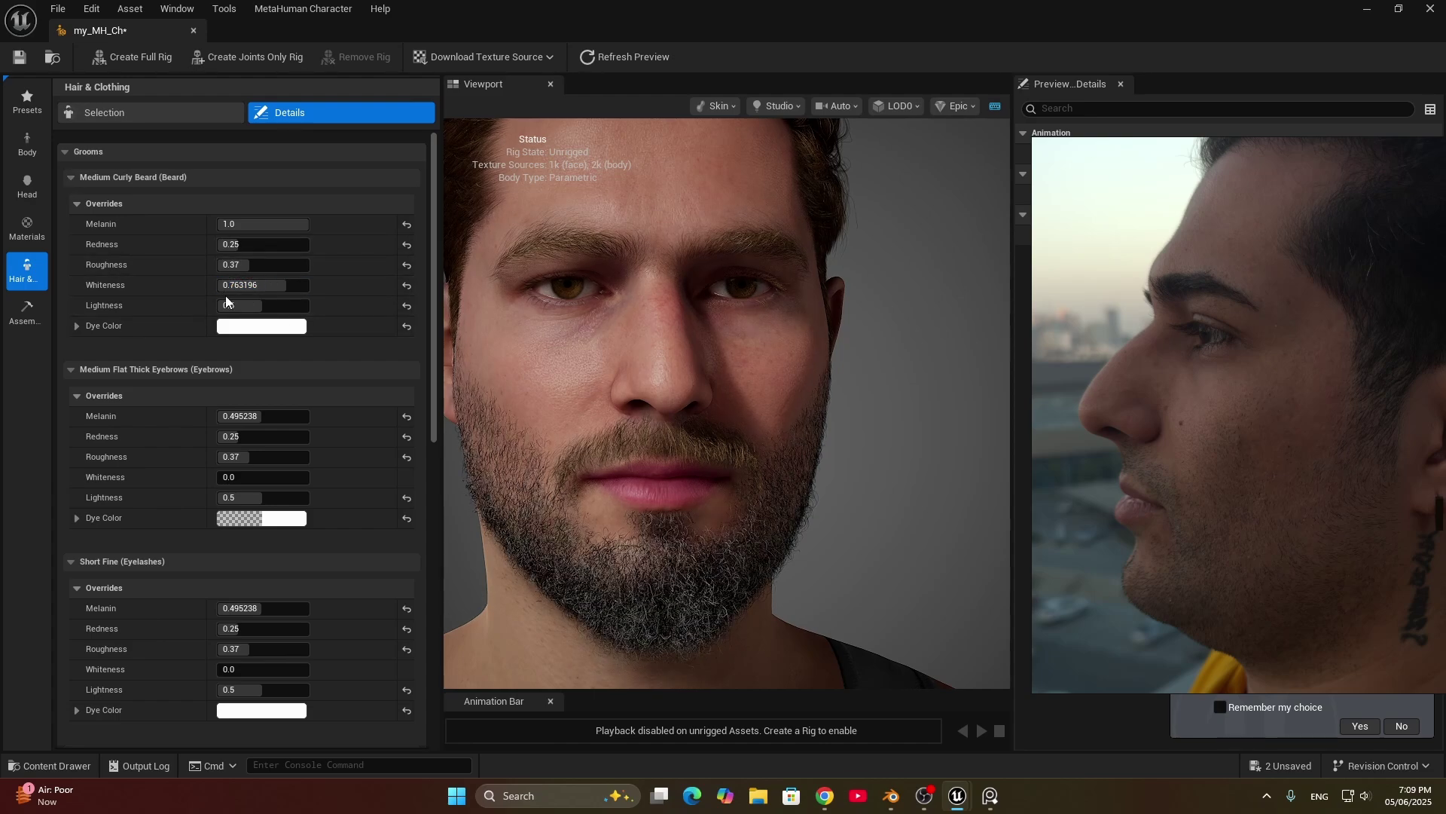
click(271, 285)
text(0.2016)
key(Return)
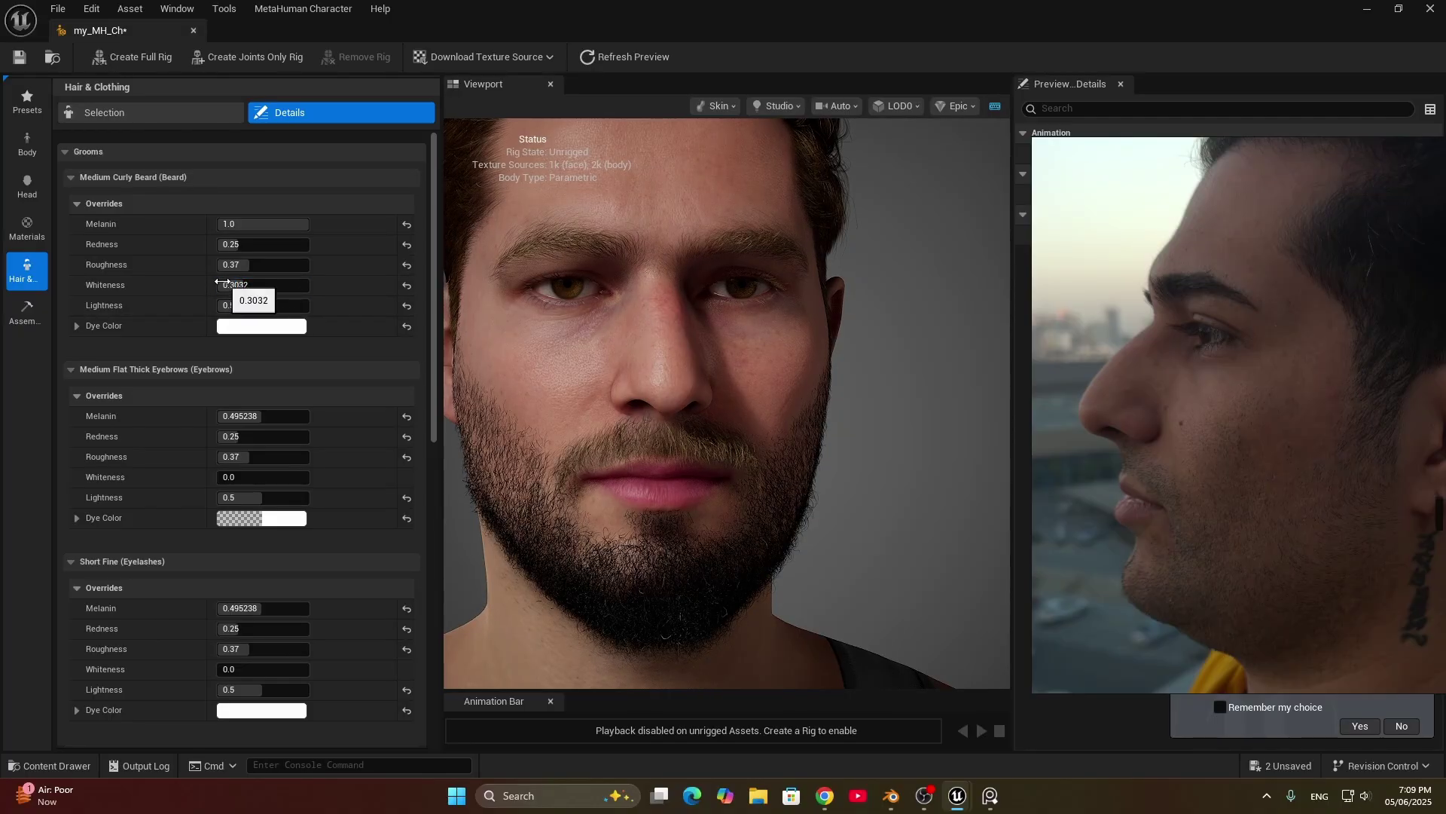
drag(660, 559, 716, 493)
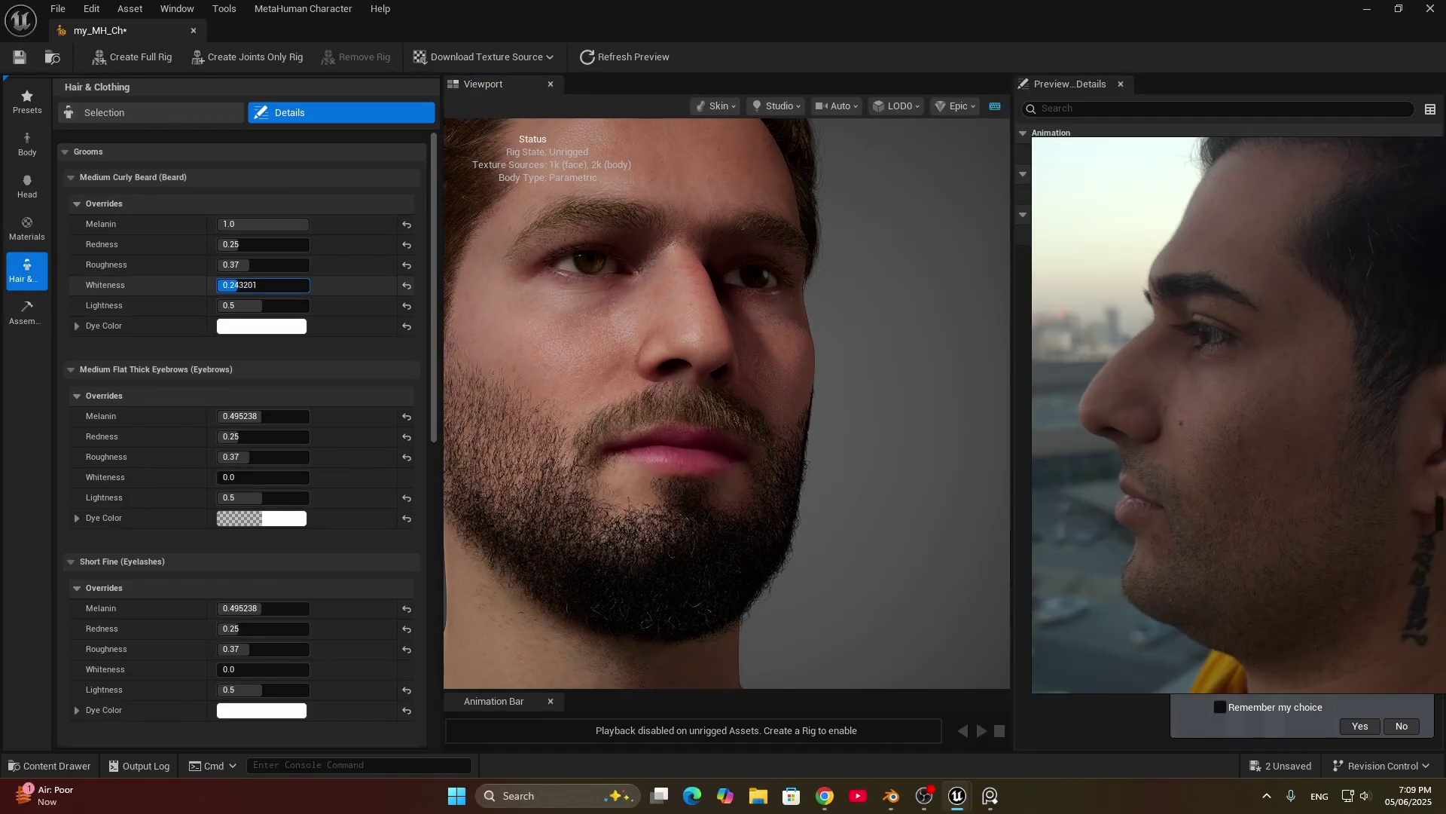
drag(239, 284, 249, 285)
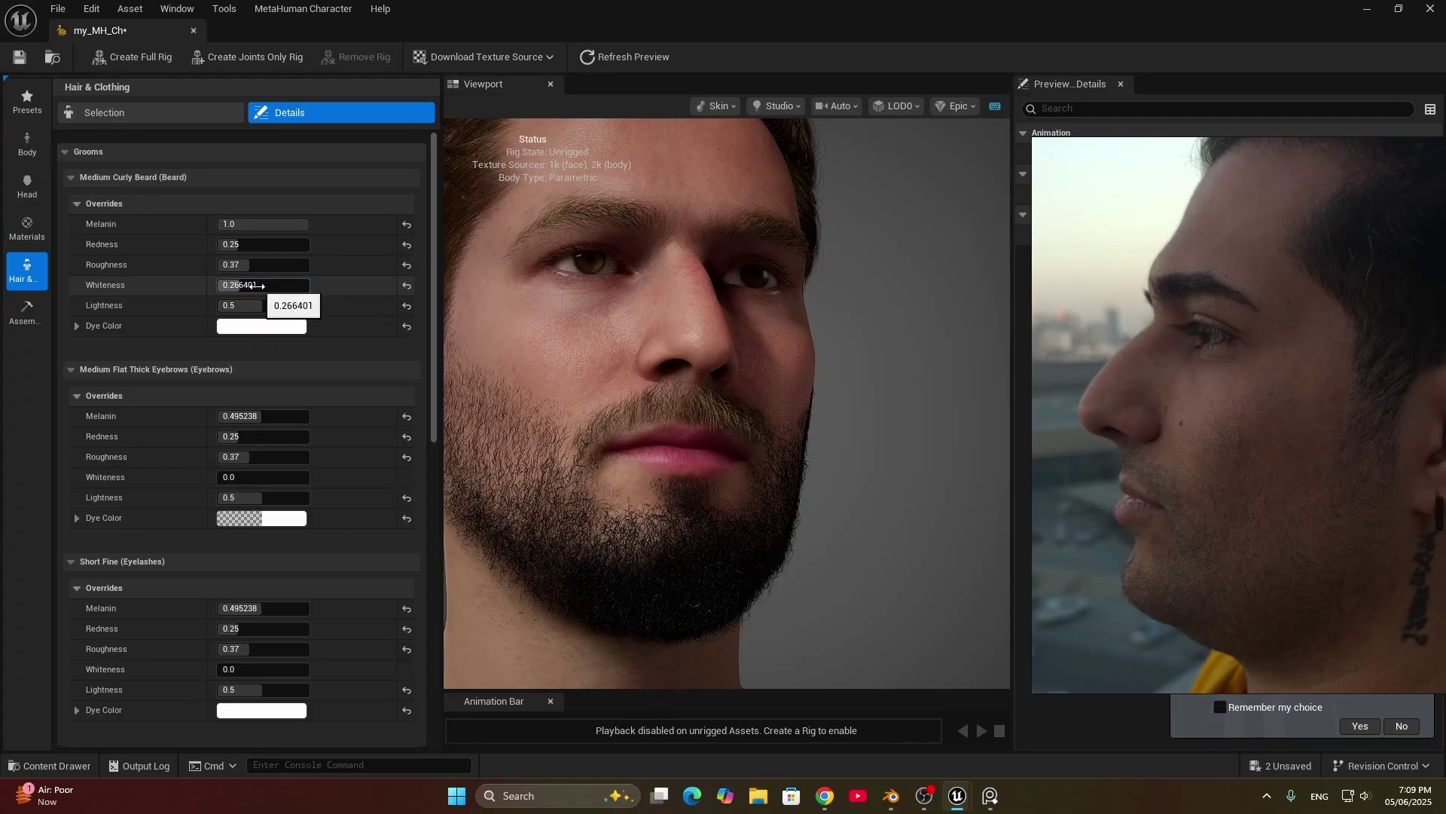
scroll(678, 414, down, 3)
mouse_move(678, 414)
mouse_down()
mouse_move(610, 430)
mouse_move(670, 422)
mouse_up()
scroll(671, 422, up, 3)
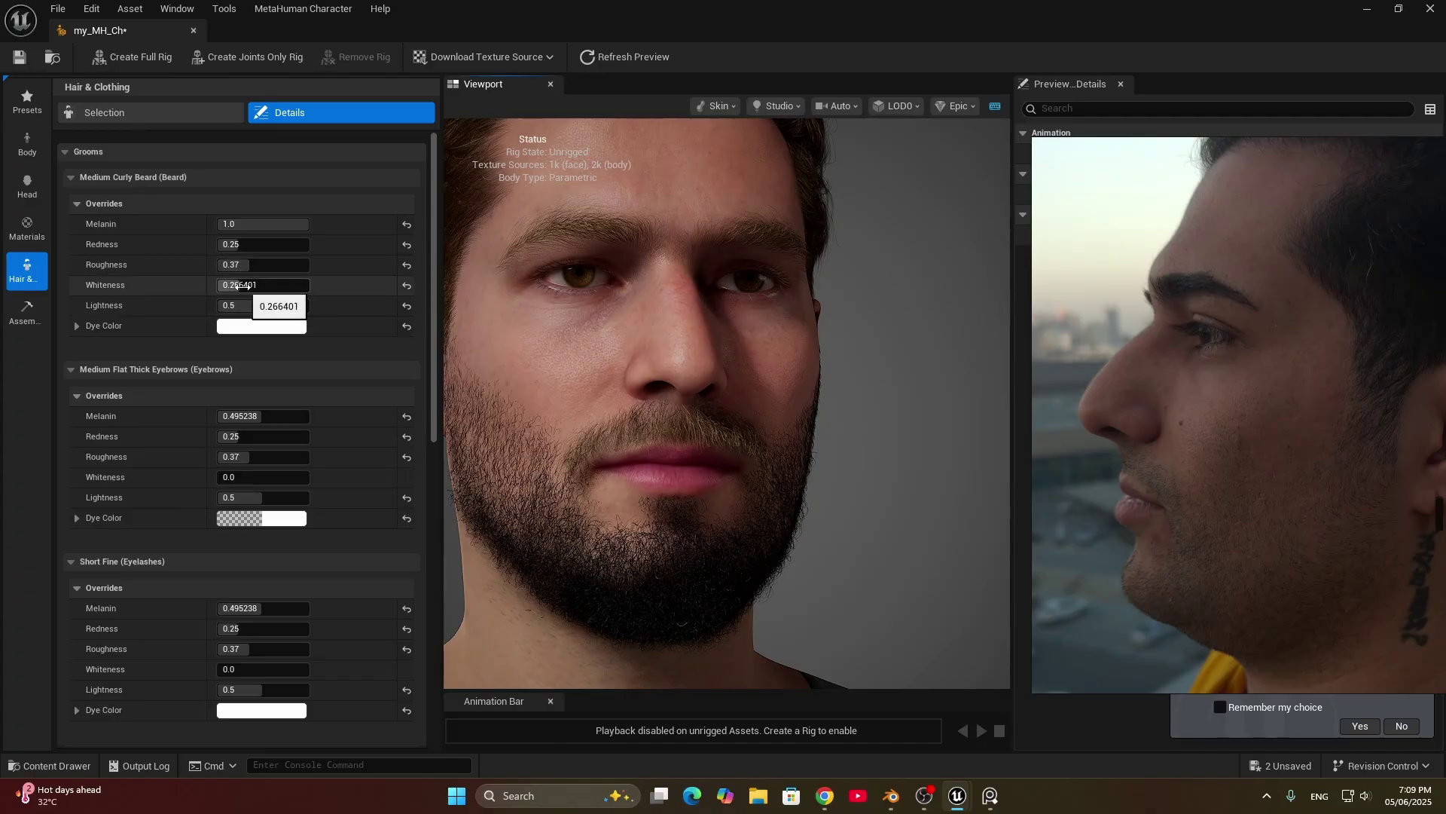
drag(238, 285, 238, 287)
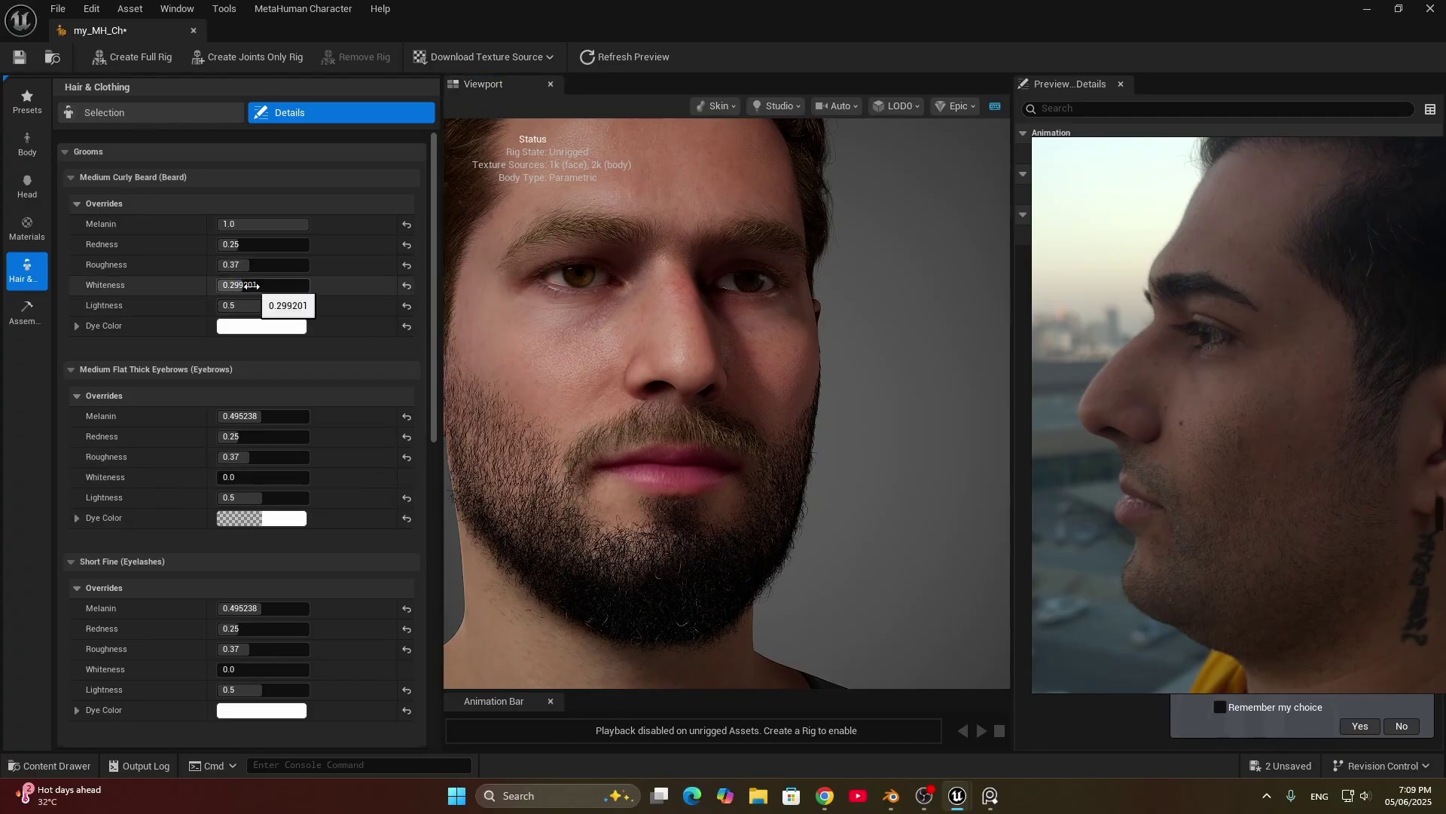
Step: Raise the Melanin override to about 0.90 for the Medium Flat Thick Eyebrows and about 0.91 for the Short Fine eyelashes
click(70, 177)
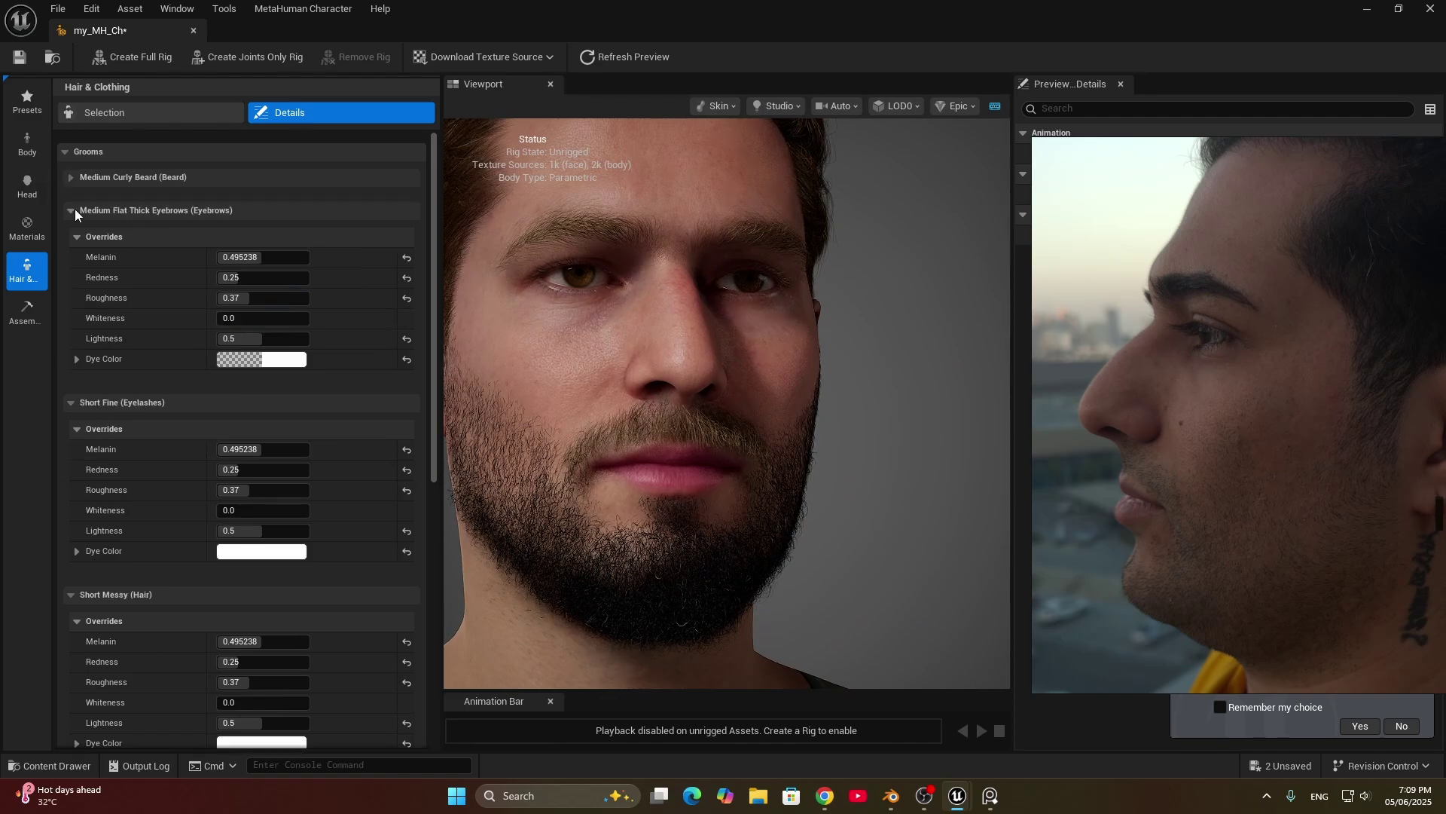
click(72, 211)
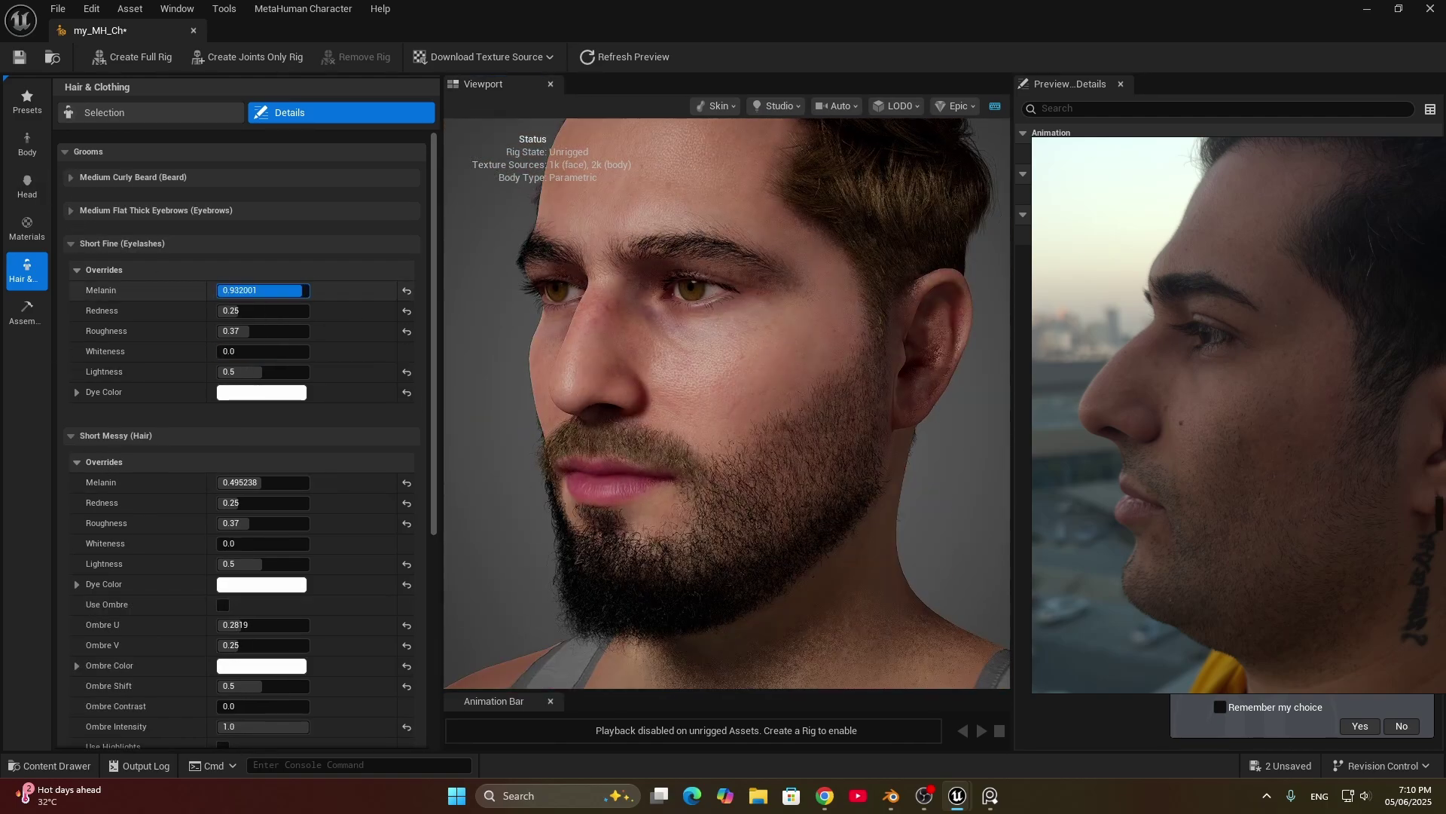
click(69, 179)
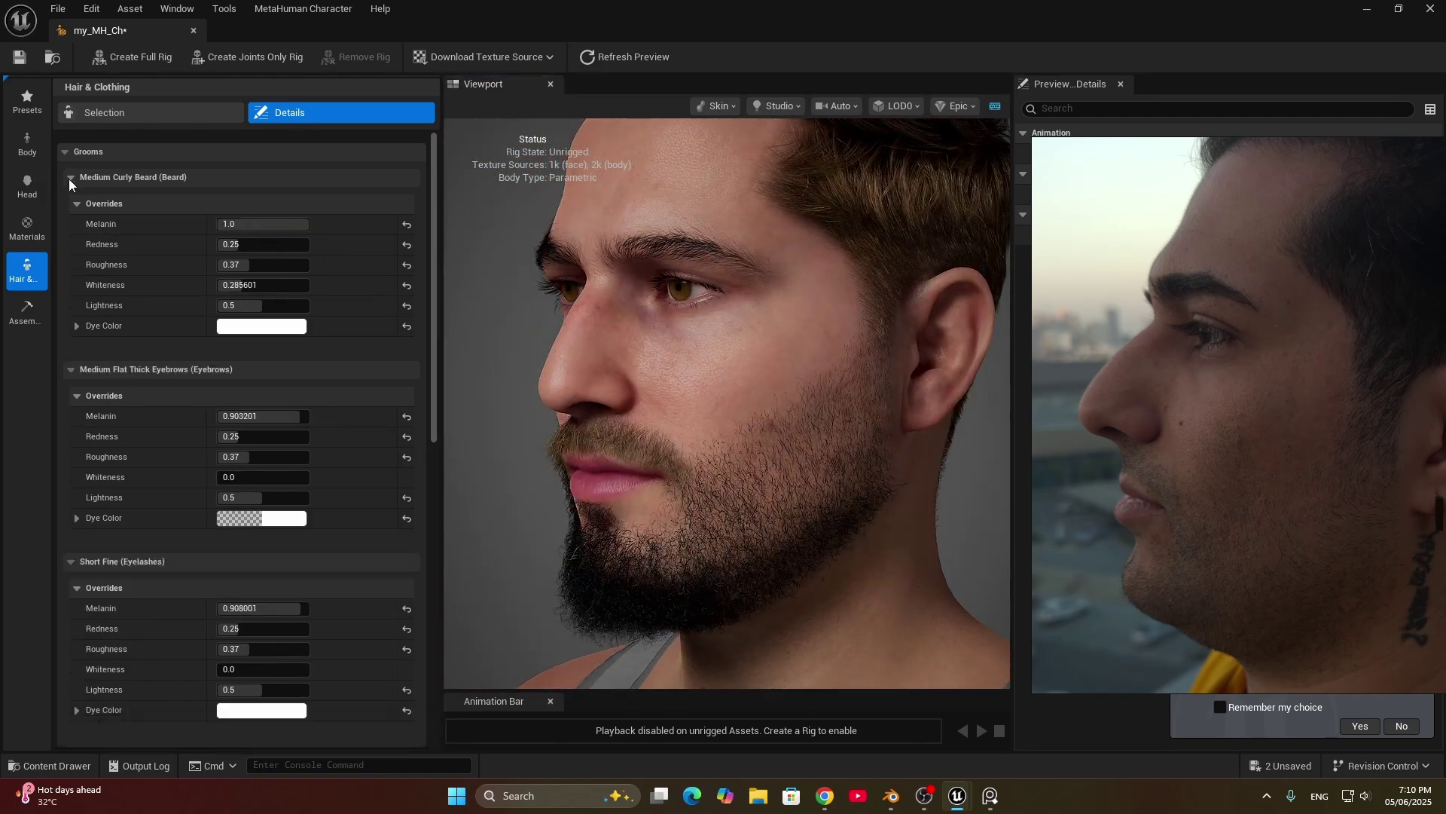
Step: Collapse the beard, eyebrow and eyelash overrides and raise the Short Messy hair's Melanin to about 0.88
click(69, 178)
click(70, 211)
click(70, 244)
drag(268, 324, 297, 324)
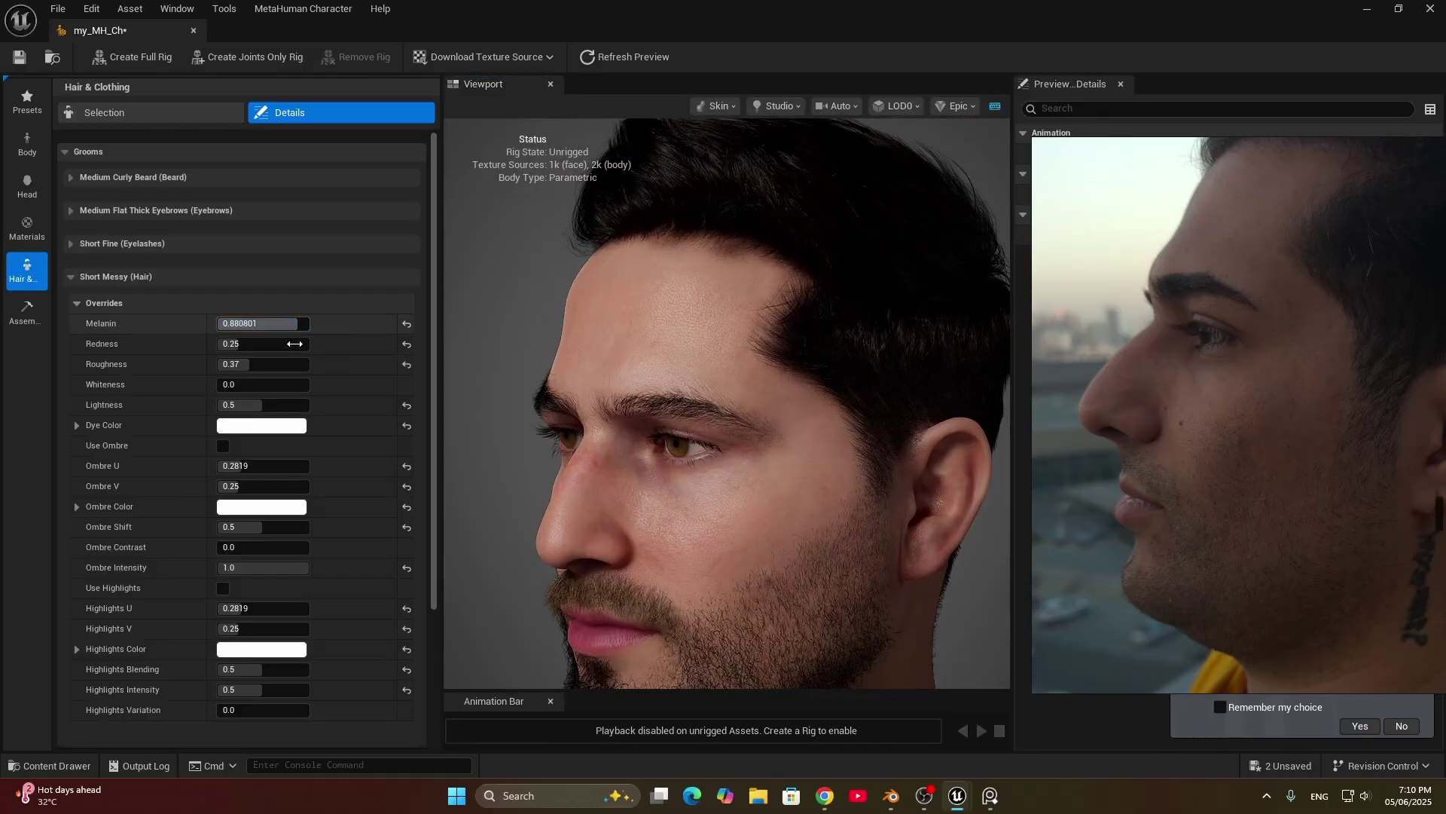
Step: Raise the Short Uneven Mustache's Melanin override to about 0.95 and check it from the side
drag(256, 384, 307, 357)
click(71, 278)
click(71, 309)
drag(663, 452, 822, 452)
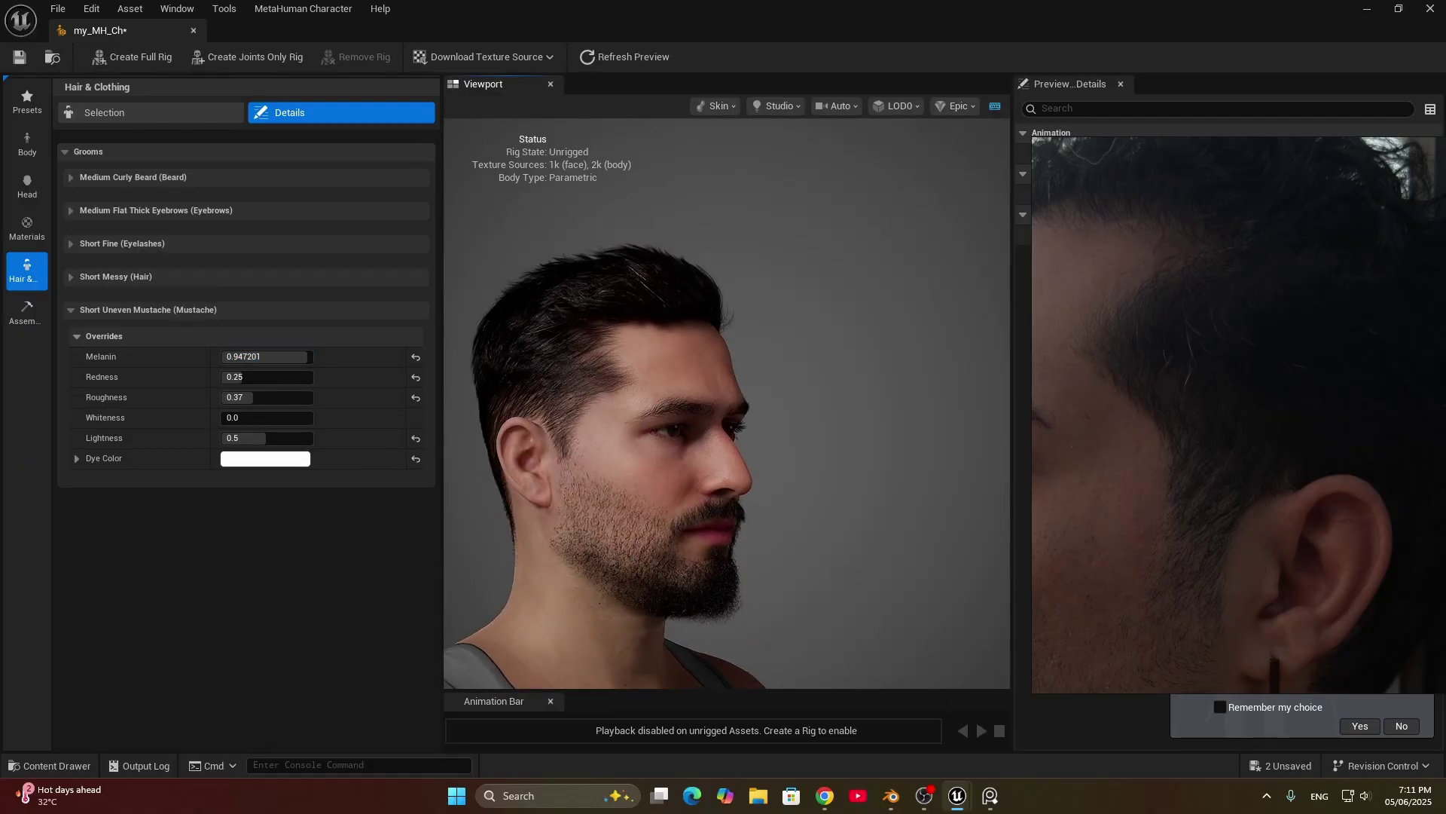
Step: Try slight increases of the mustache's Whiteness override against the reference, and save the character
scroll(727, 452, up, 5)
drag(226, 418, 235, 418)
drag(753, 452, 667, 452)
drag(232, 419, 238, 418)
scroll(733, 494, down, 4)
drag(733, 494, 798, 494)
click(18, 58)
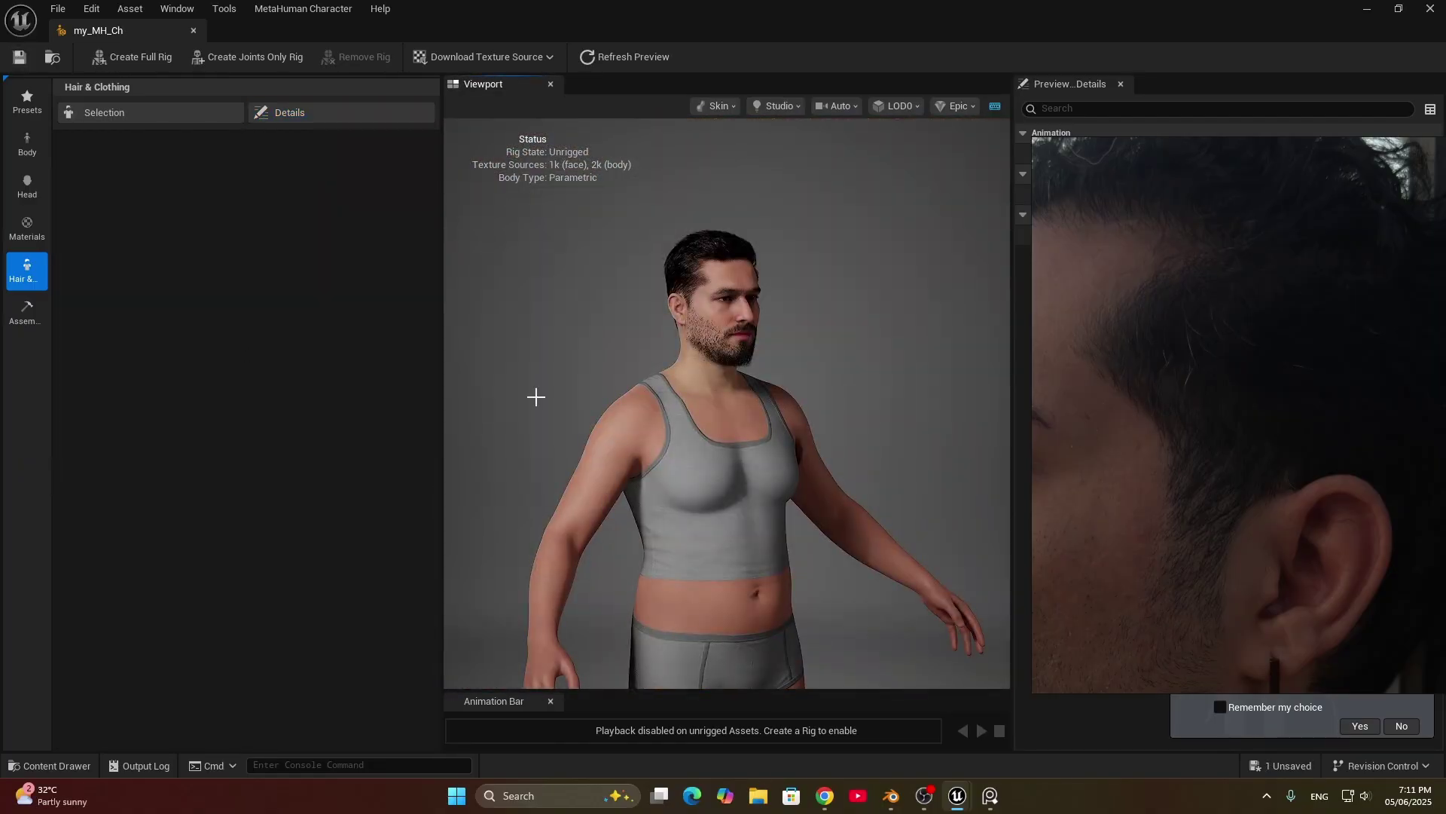
Step: Switch to parametric body modelling and set the Masculine/Feminine value to about -1.97
click(27, 141)
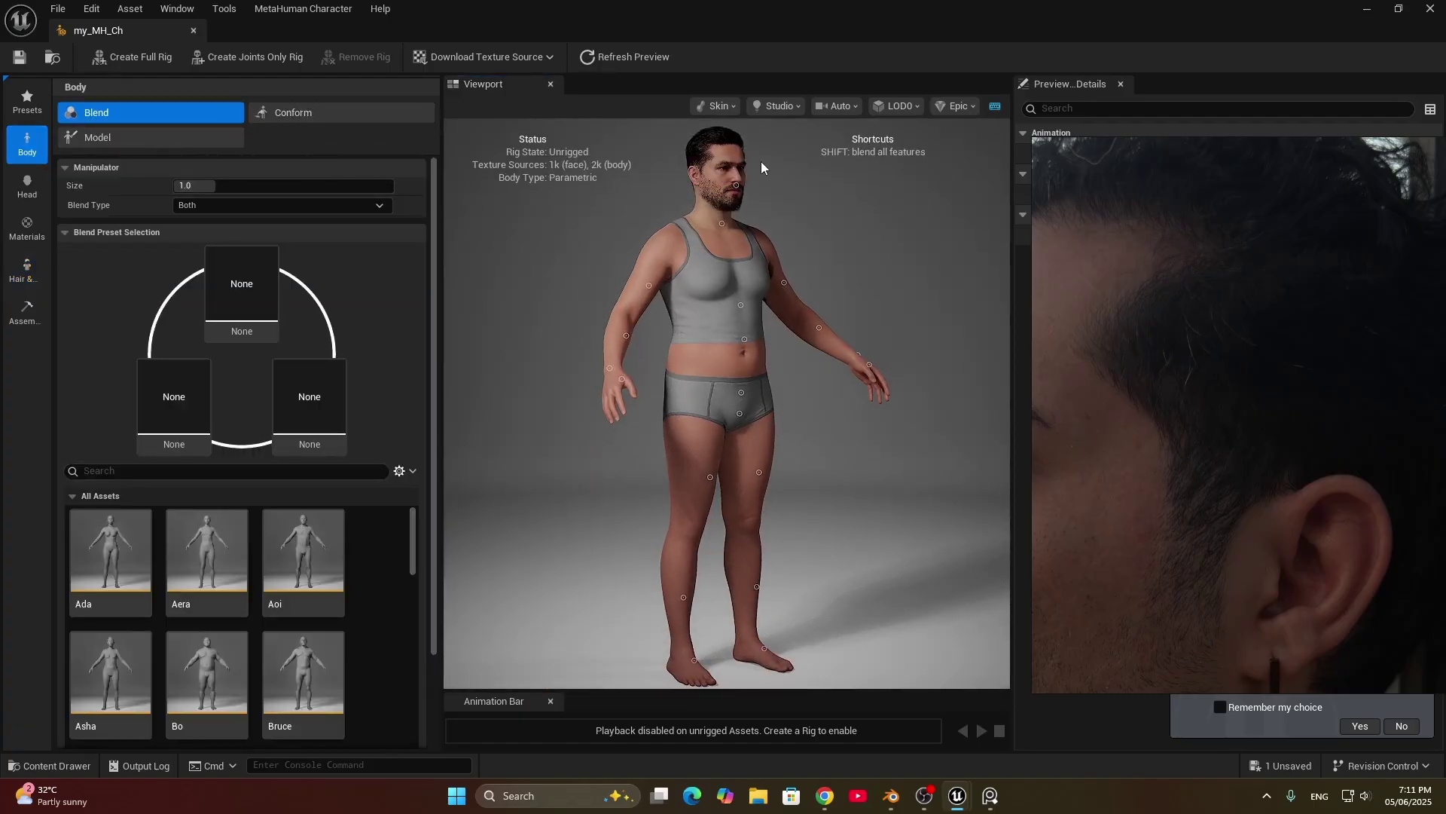
scroll(586, 205, up, 3)
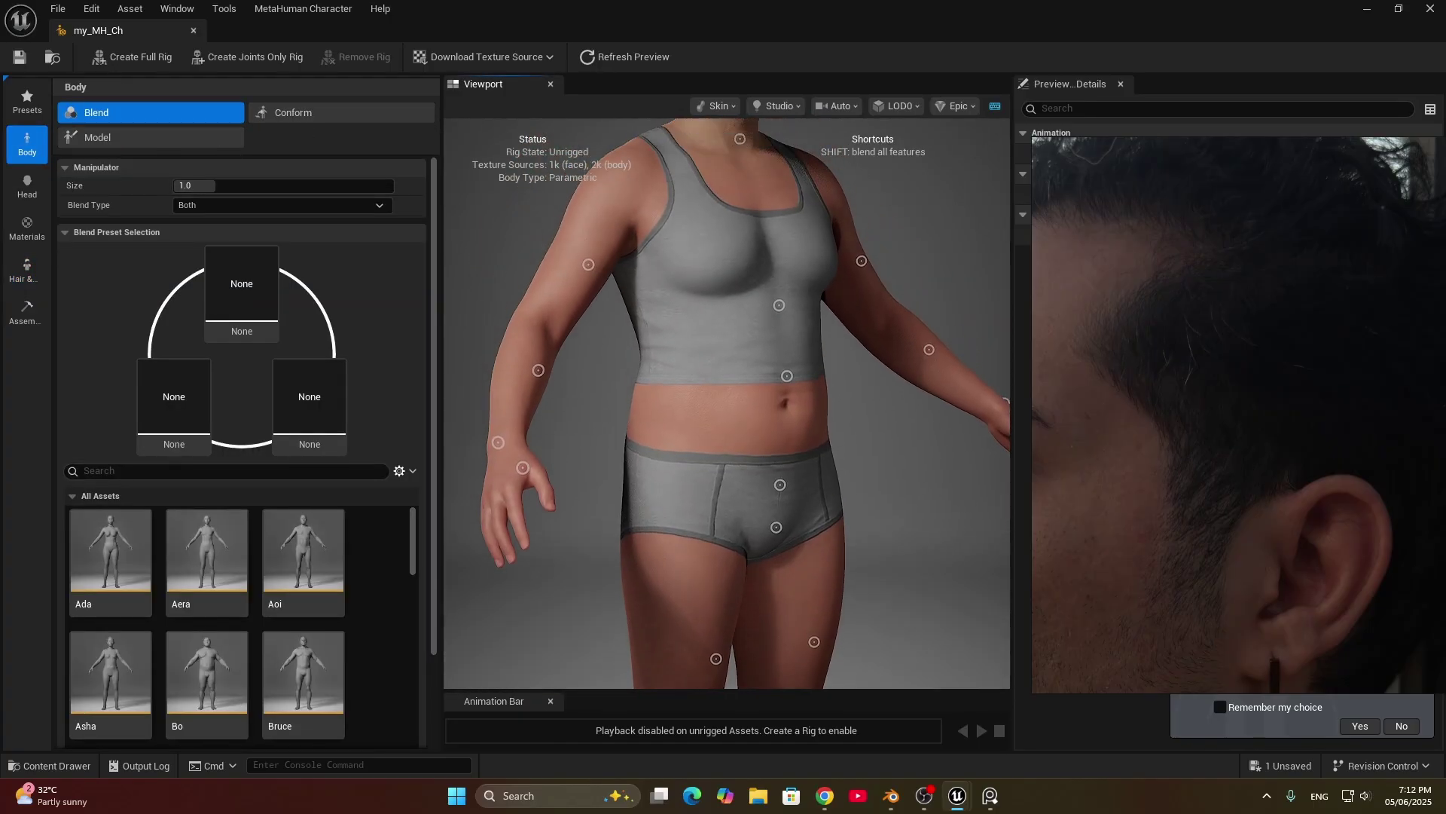
click(124, 137)
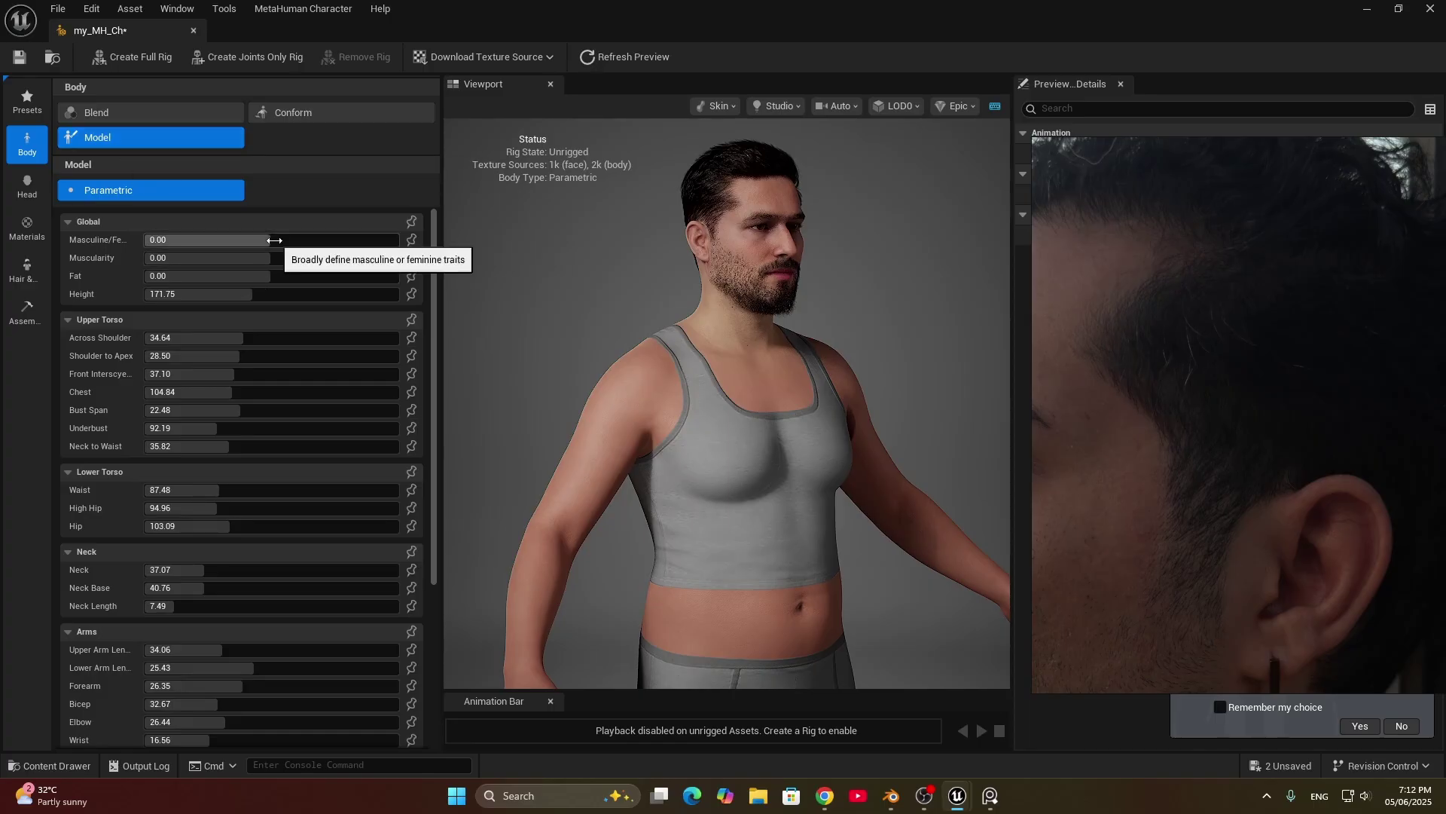
drag(273, 240, 170, 240)
scroll(729, 413, up, 3)
scroll(730, 413, down, 5)
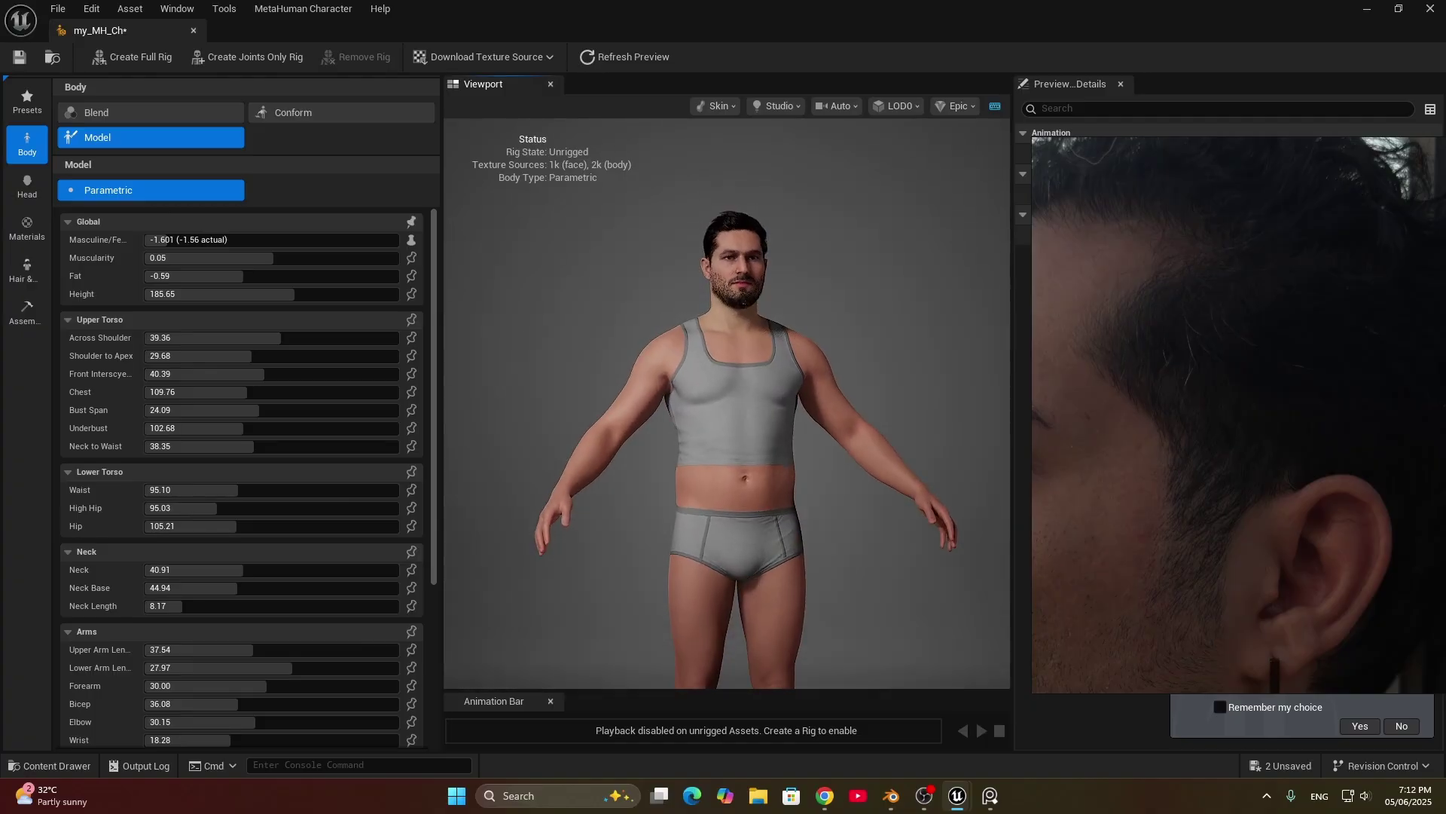
drag(735, 334, 700, 336)
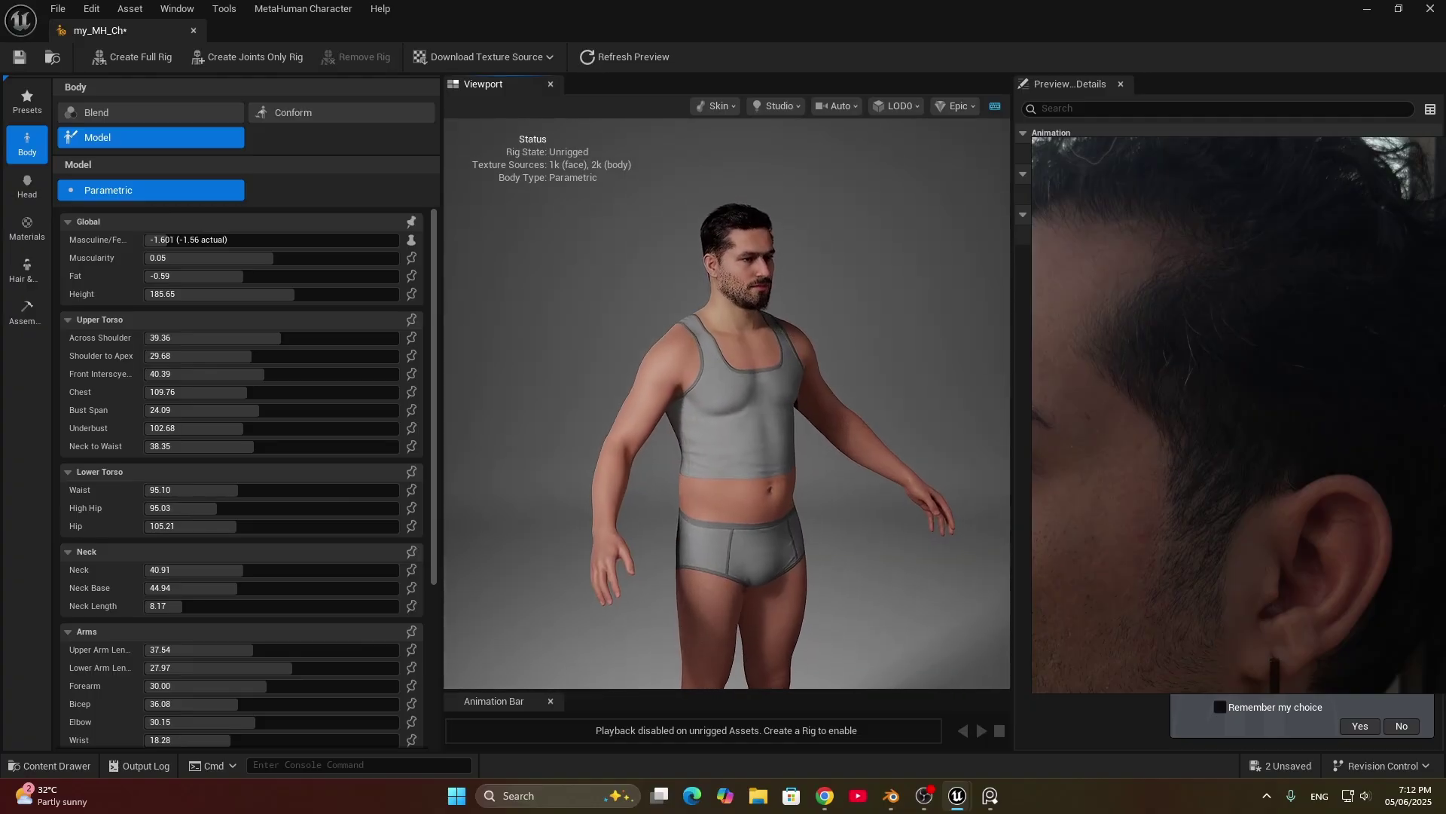
scroll(729, 413, up, 2)
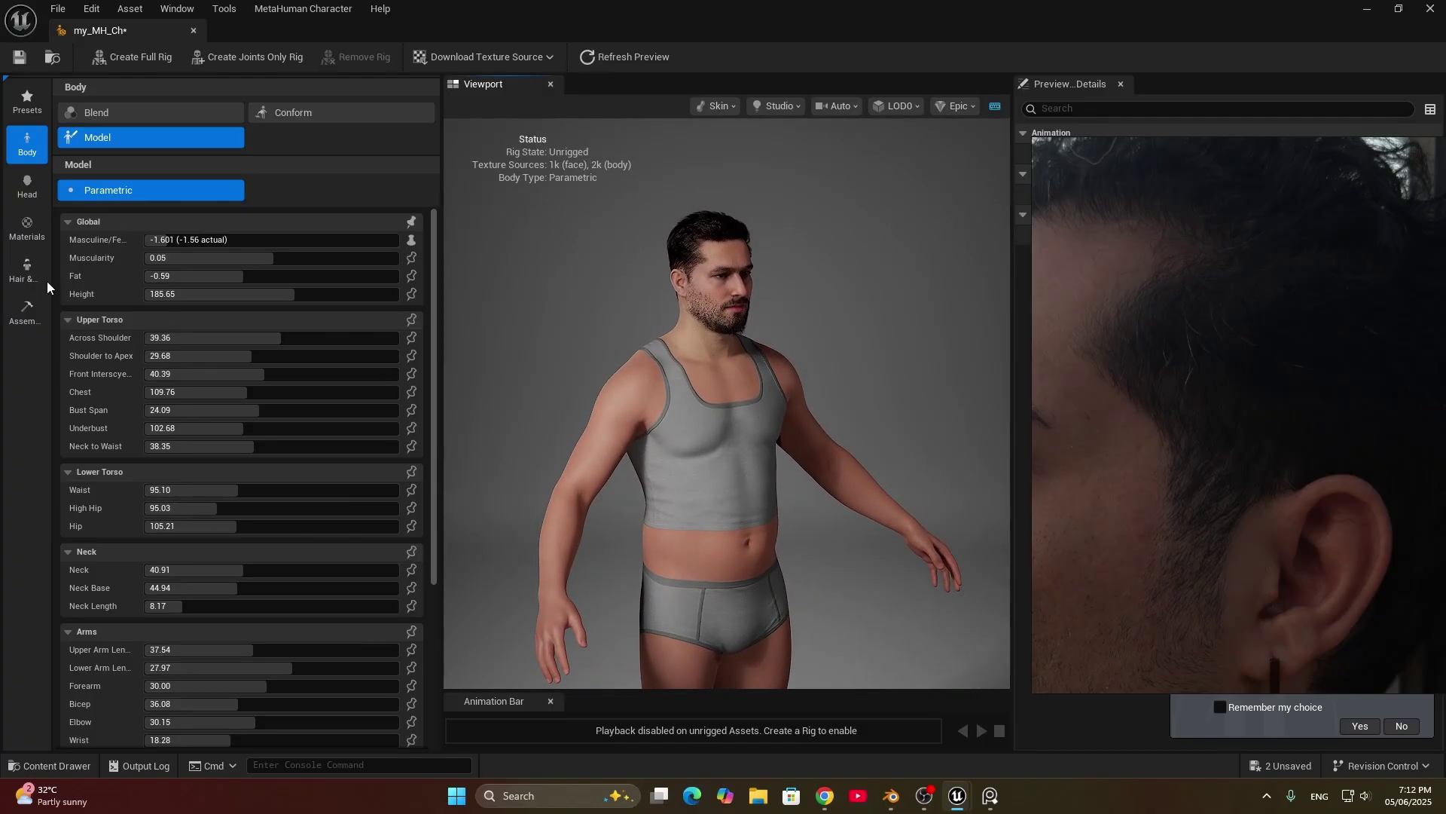
drag(217, 235, 154, 239)
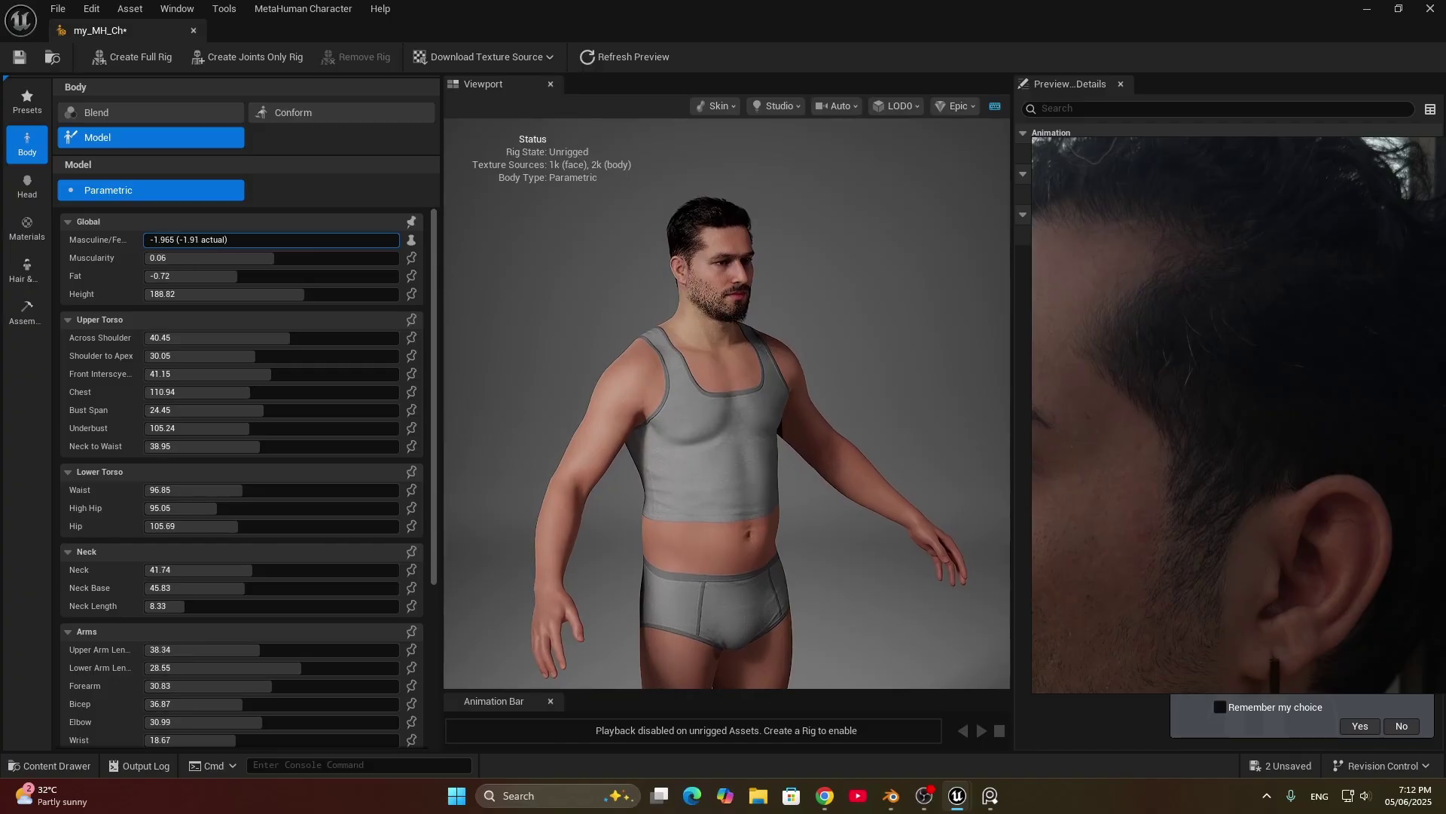
Step: Set the body's global Muscularity to about -0.82, Fat to about -0.59 and Height to about 174
mouse_move(239, 257)
mouse_down()
mouse_move(220, 258)
mouse_move(398, 257)
mouse_move(208, 257)
mouse_move(262, 257)
mouse_move(145, 276)
mouse_move(258, 275)
mouse_up()
drag(572, 392, 708, 392)
drag(258, 275, 242, 276)
drag(708, 391, 626, 392)
drag(297, 294, 259, 294)
drag(648, 392, 595, 392)
Step: Adjust Across Shoulder to about 35.6 and Shoulder to Apex to about 26.0, undoing the excessive changes
drag(267, 338, 205, 356)
key(ctrl+z)
key(ctrl+z)
drag(595, 392, 723, 410)
drag(268, 337, 251, 337)
key(ctrl+z)
scroll(724, 410, up, 5)
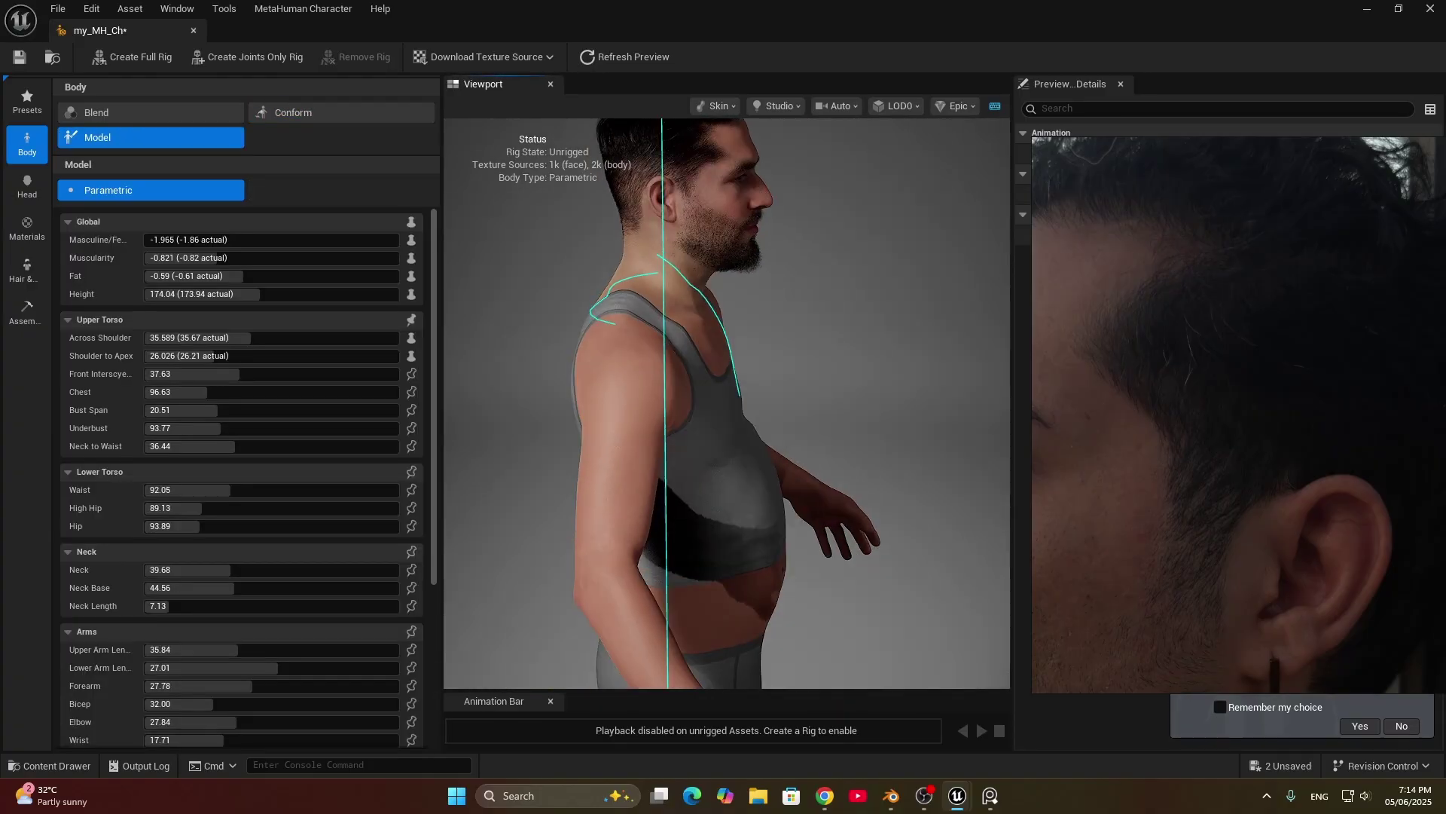
Step: Toggle the pins of the Global and Upper Torso groups and set the Chest to about 100.6
click(411, 221)
click(411, 319)
drag(205, 392, 213, 392)
Step: Set the body's Waist to about 85.3 and the Neck to about 39.2
scroll(600, 543, down, 4)
mouse_move(231, 490)
mouse_down()
mouse_move(200, 489)
mouse_move(213, 489)
mouse_up()
drag(263, 570, 248, 570)
mouse_move(723, 407)
mouse_down()
mouse_move(648, 407)
mouse_move(724, 407)
mouse_up()
scroll(241, 527, down, 3)
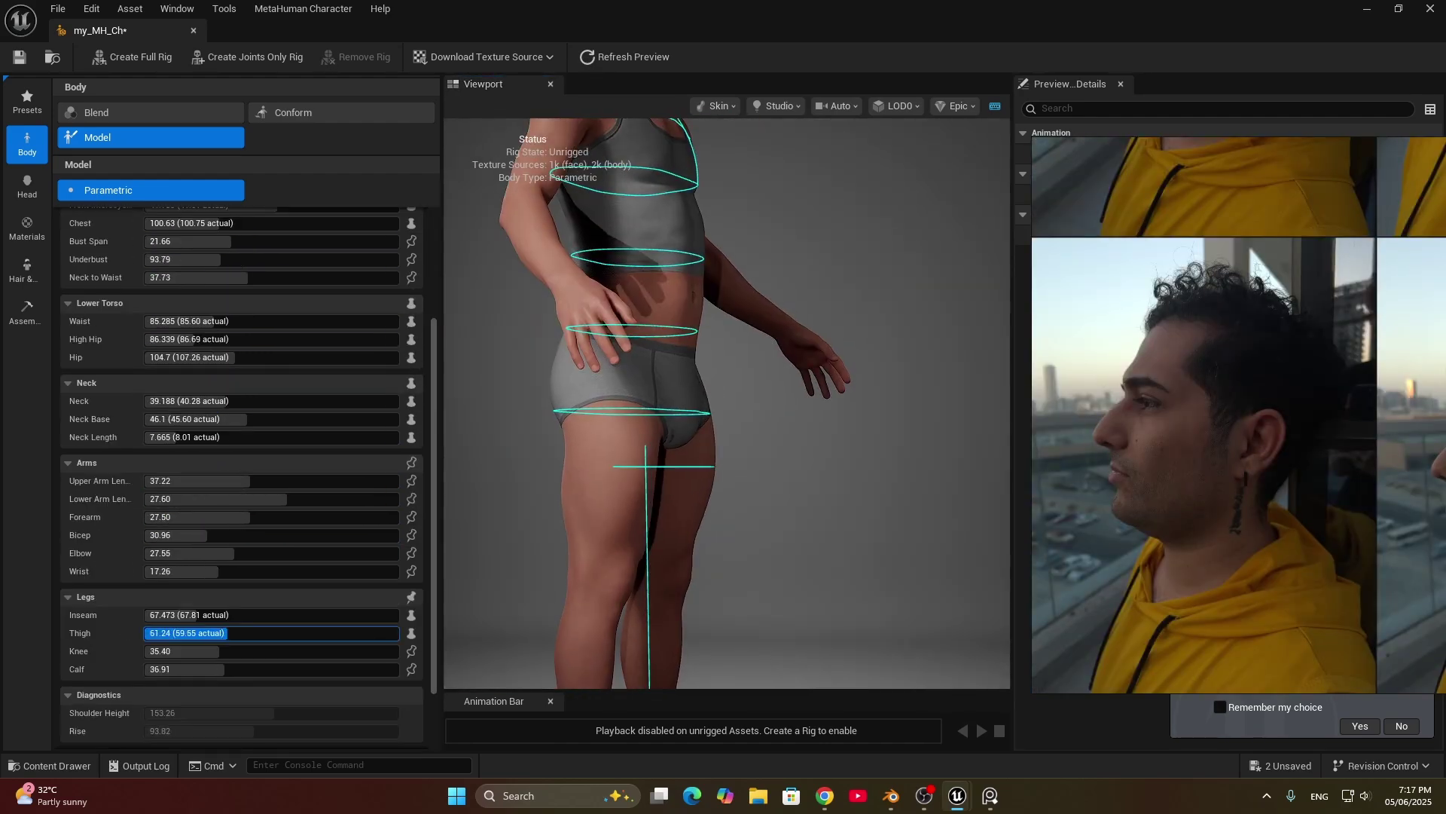
Step: Reduce the body's Thigh measurement slightly and save the character
drag(222, 633, 215, 633)
drag(723, 406, 648, 407)
key(ctrl+s)
Step: Examine the eye, blush and lip makeup options in the character's materials and view the face from the side
click(27, 226)
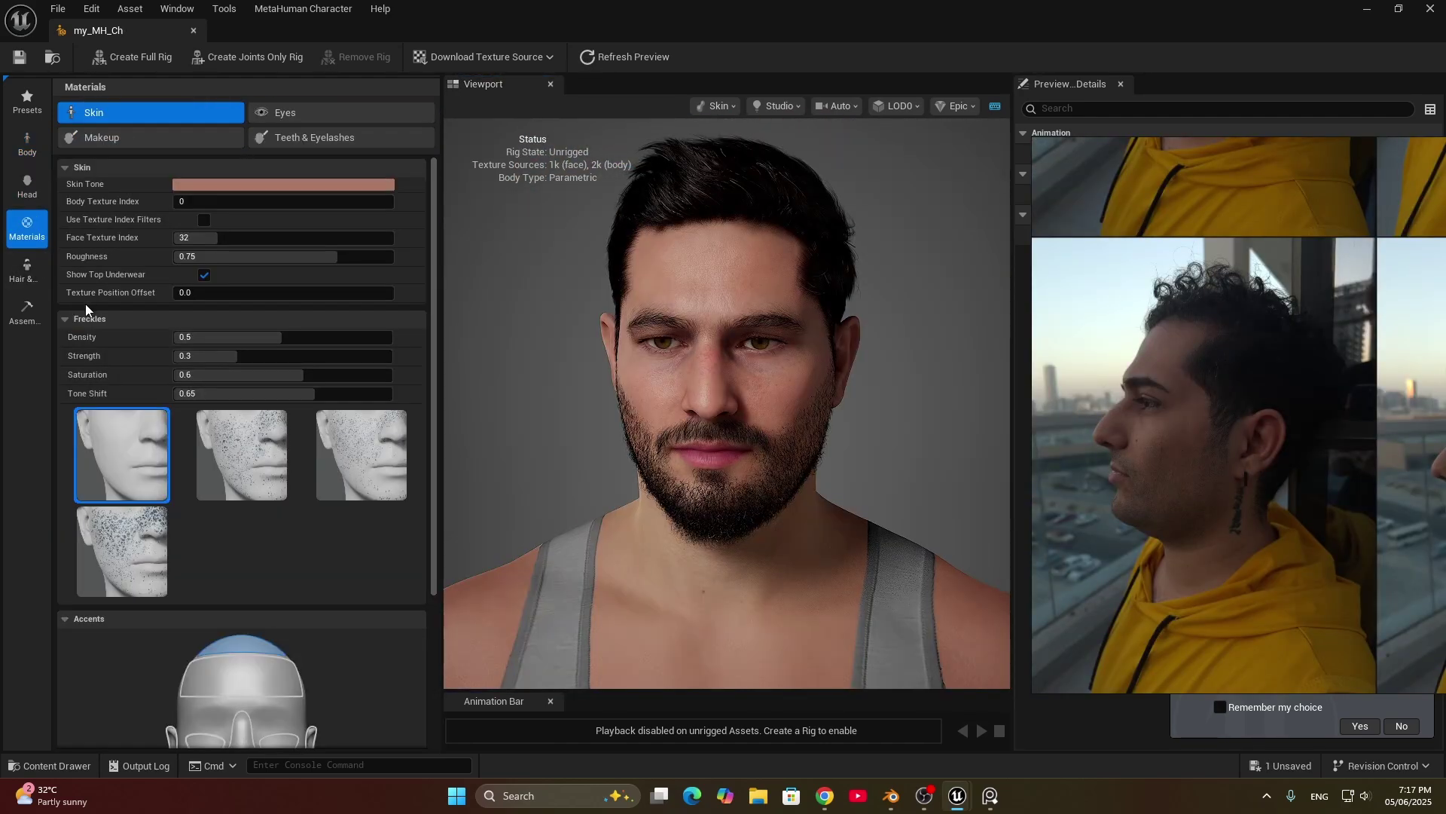
click(114, 141)
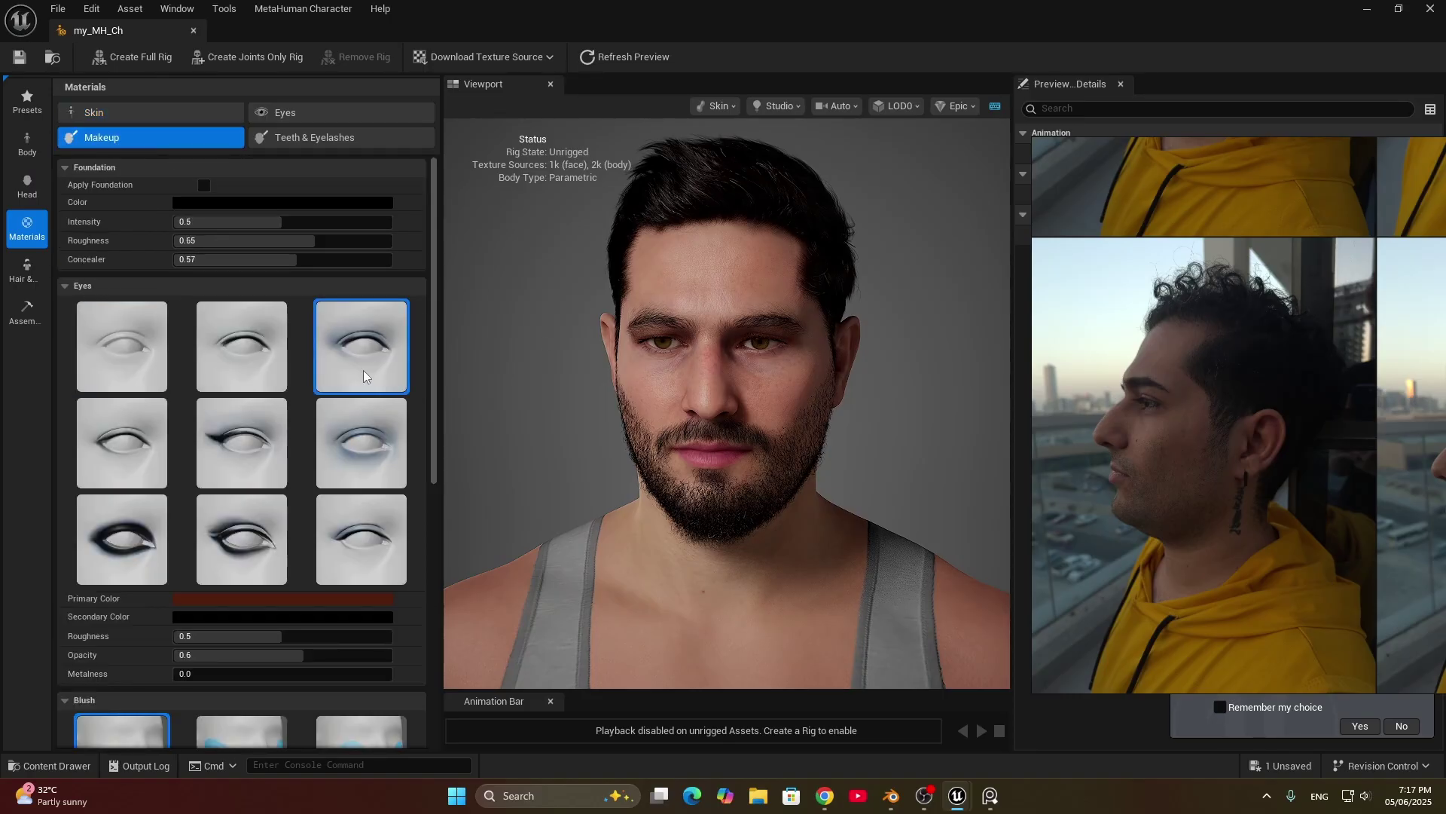
click(361, 443)
click(260, 532)
click(332, 527)
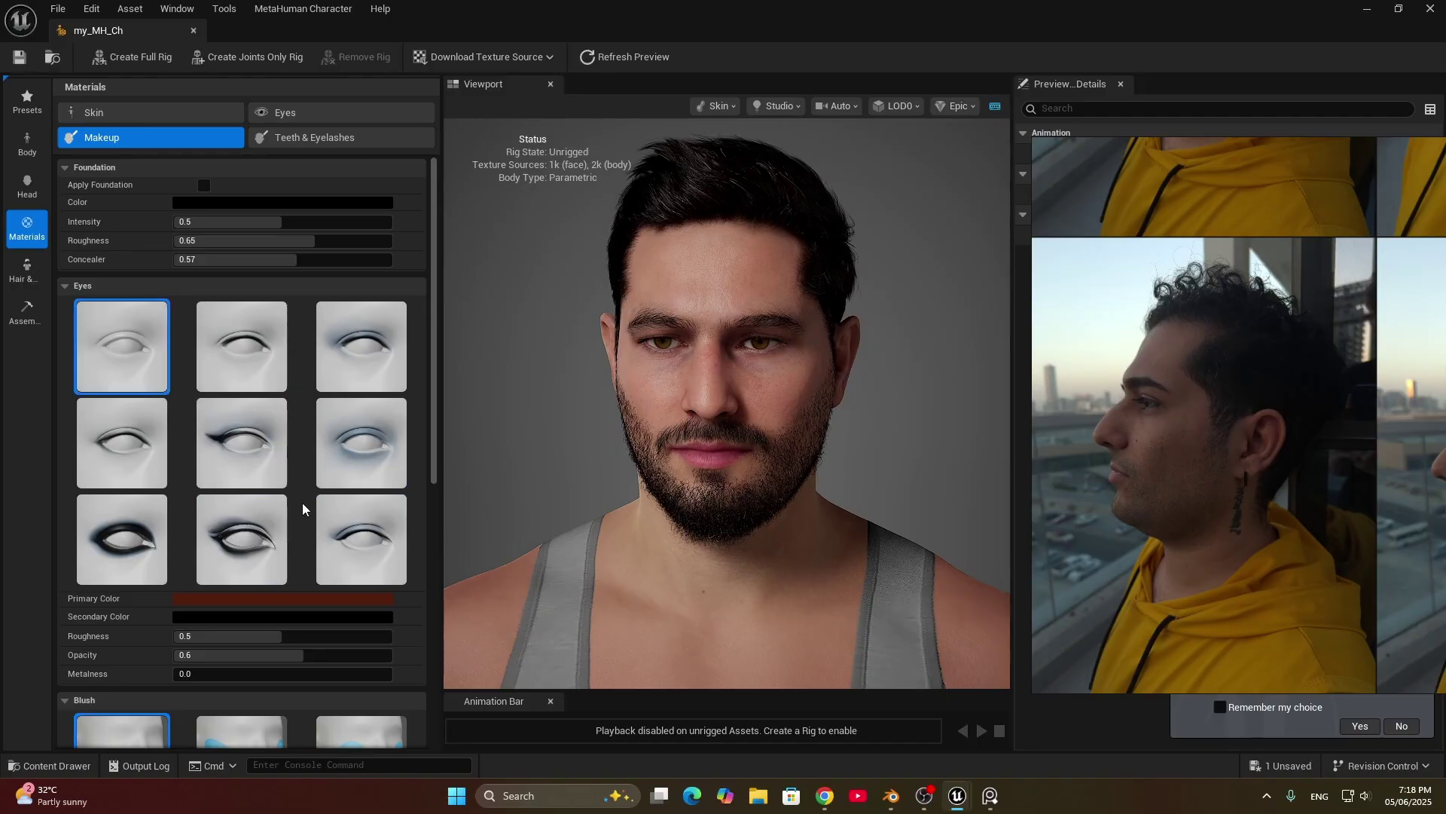
scroll(301, 504, down, 3)
scroll(240, 520, down, 1)
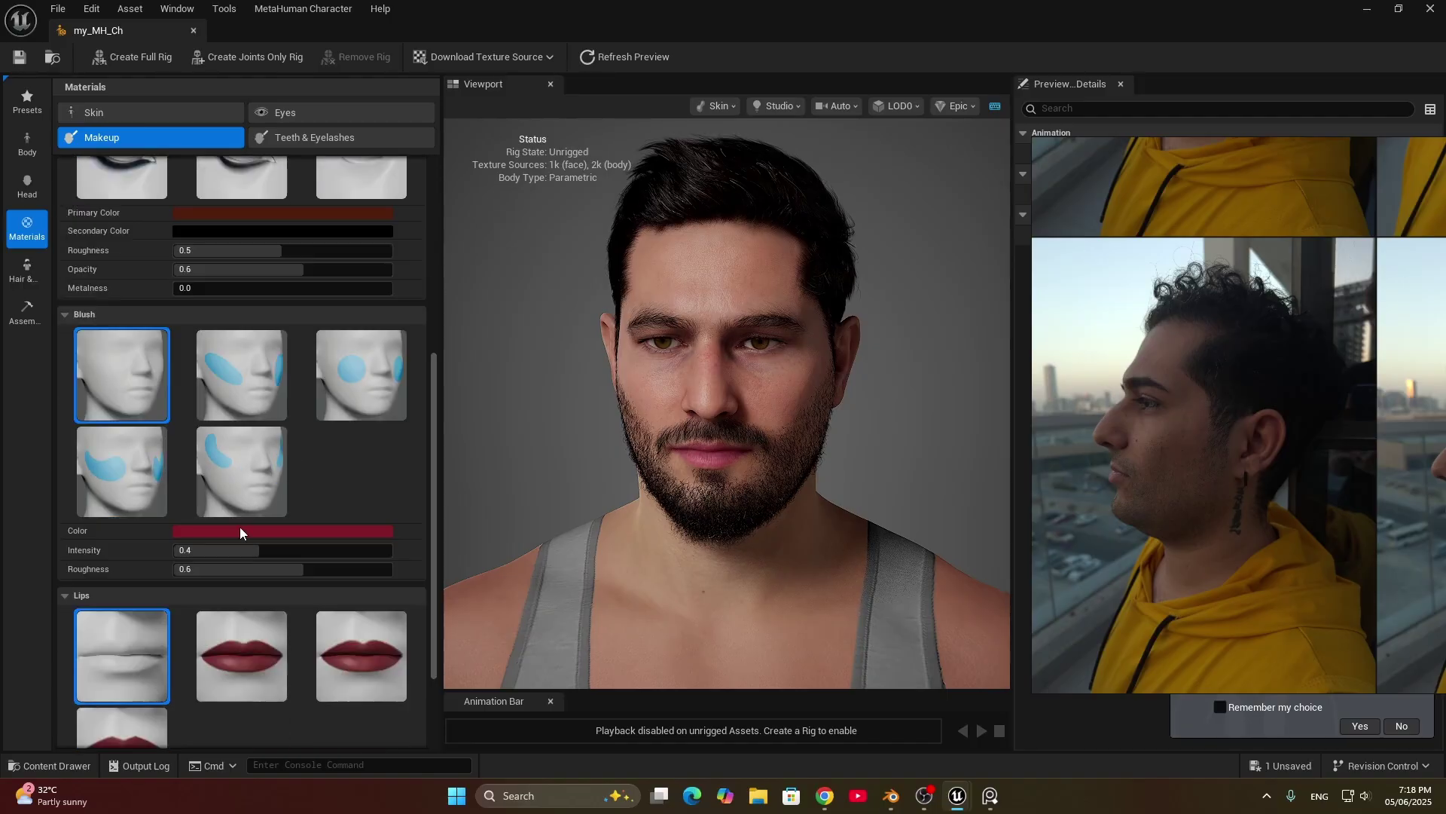
scroll(304, 397, down, 2)
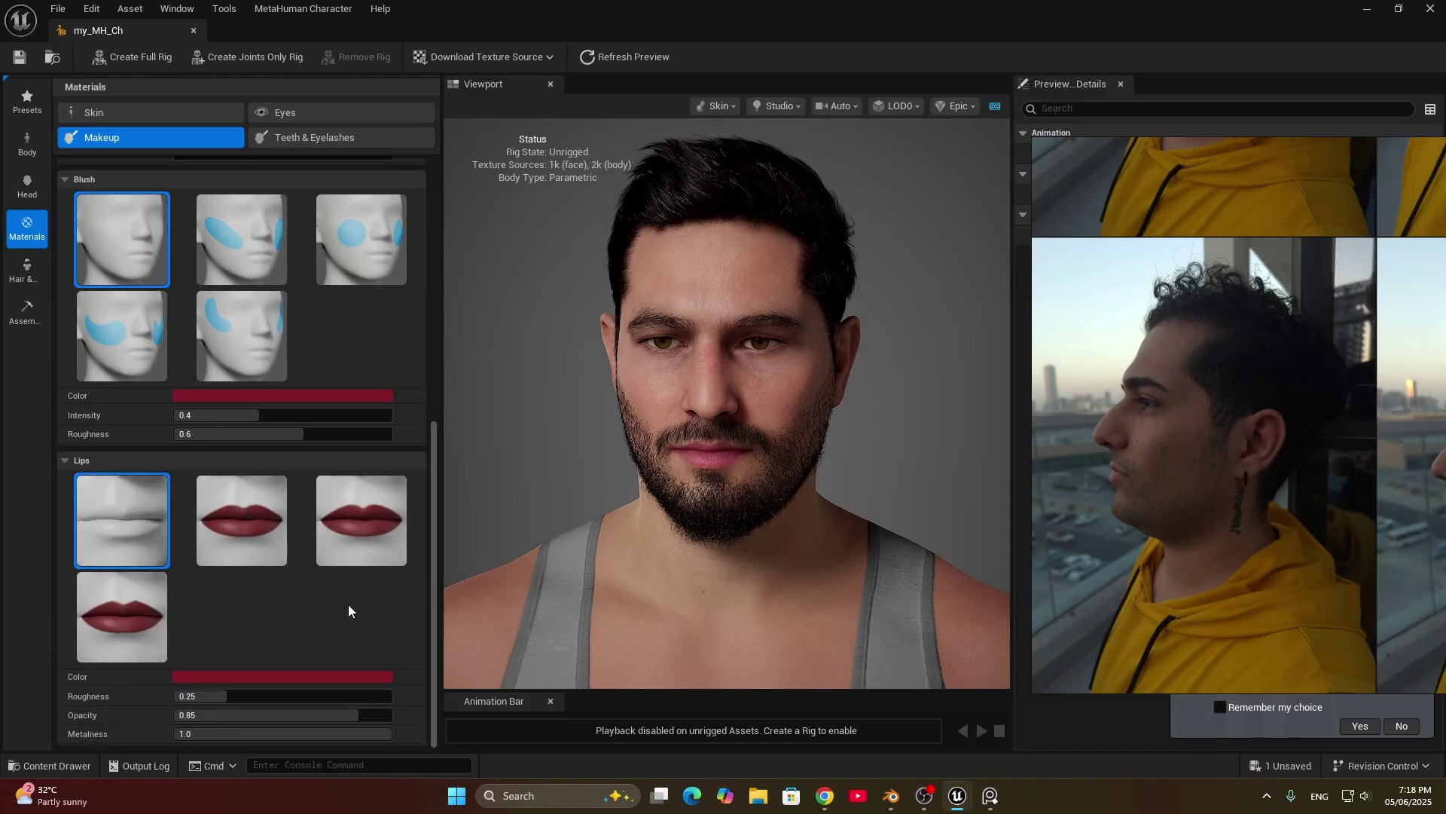
drag(789, 412, 640, 414)
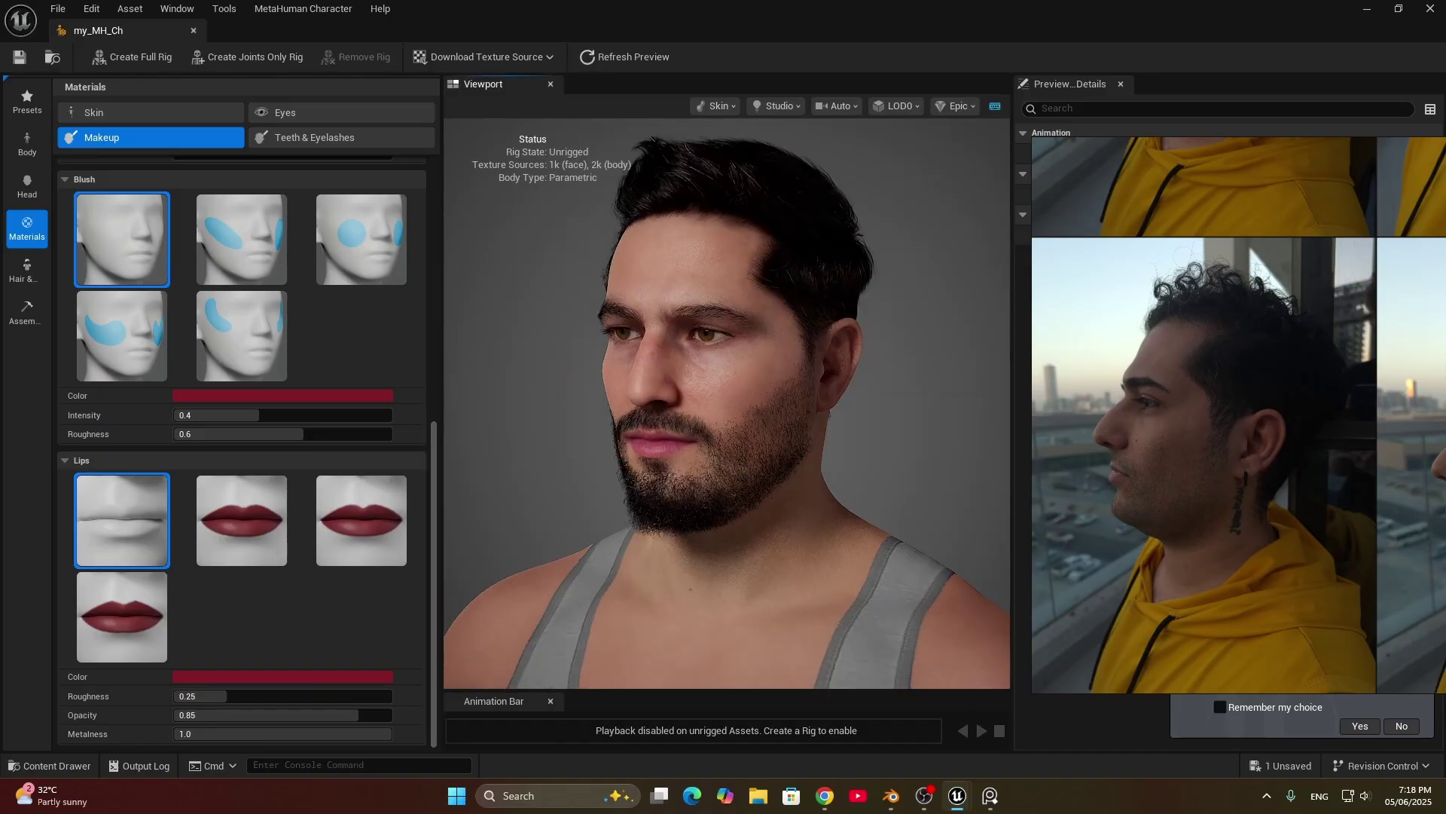
Step: Return to the Hair & Clothing settings, collapse the groom overrides and open the groom selection
click(27, 270)
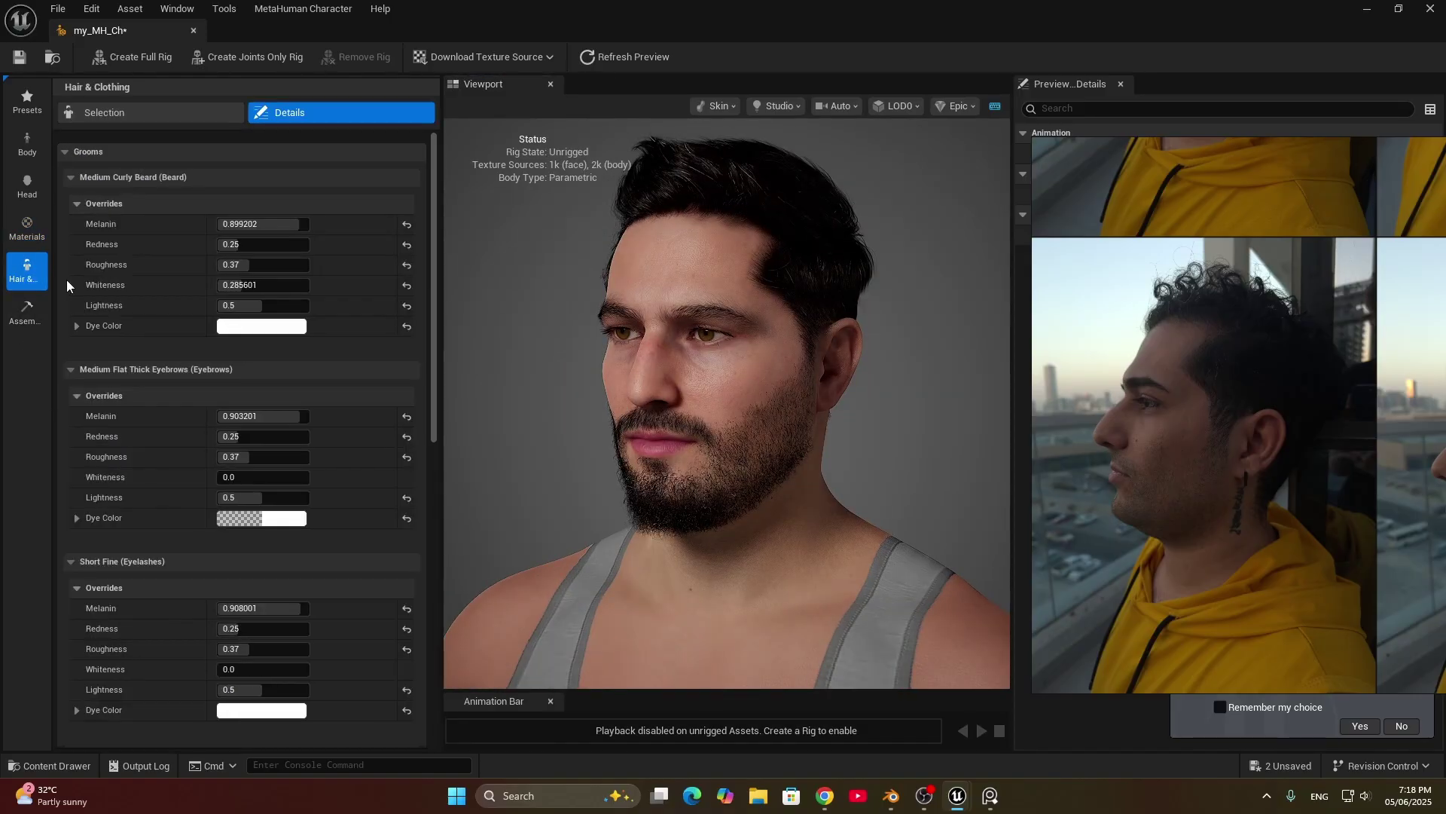
click(70, 177)
click(65, 152)
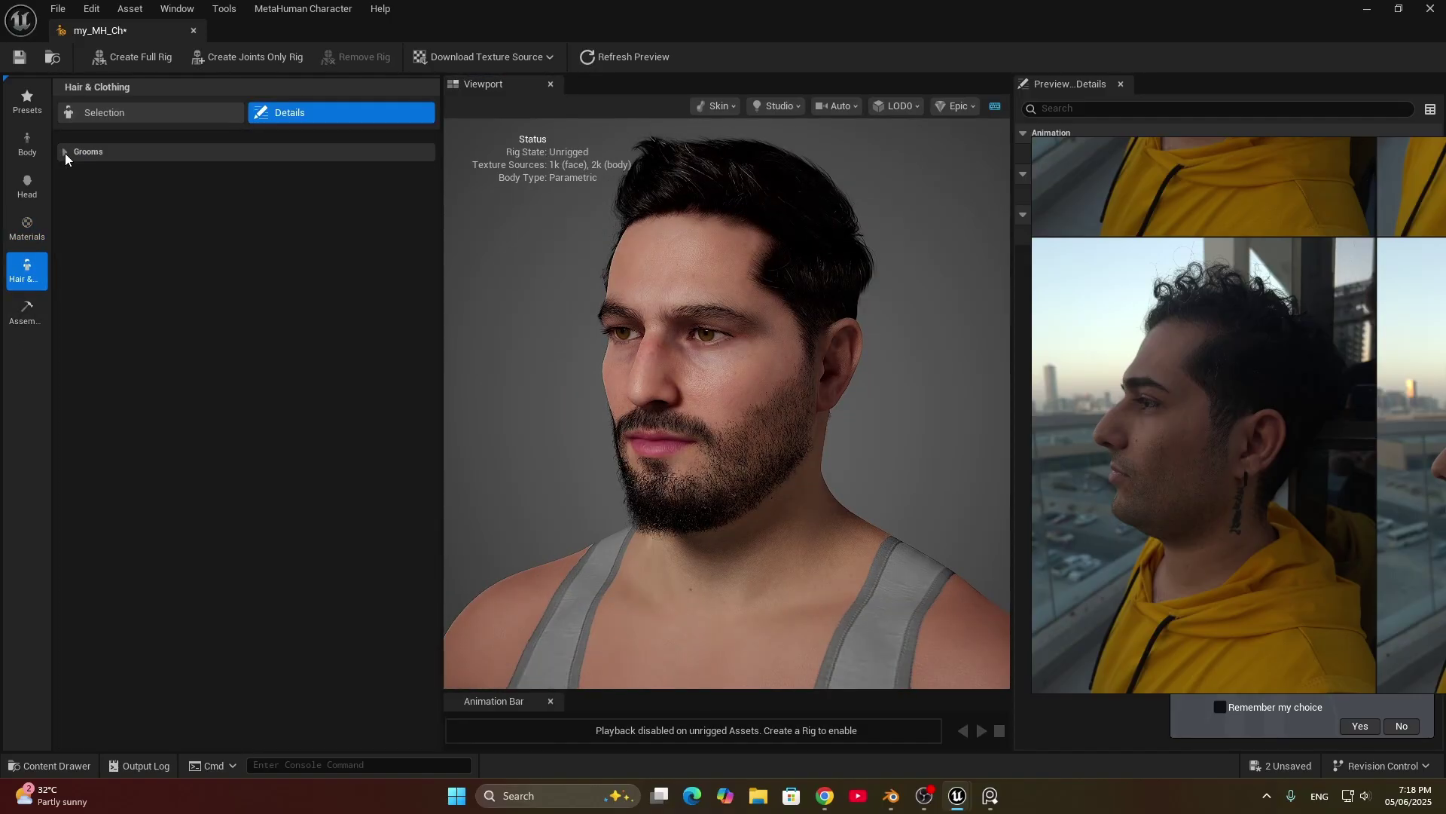
click(65, 152)
click(65, 152)
click(100, 119)
Step: Collapse the hair, eyebrow, eyelash, mustache and beard groups, apply the PeachFuzz groom and inspect the cheek up close
click(70, 167)
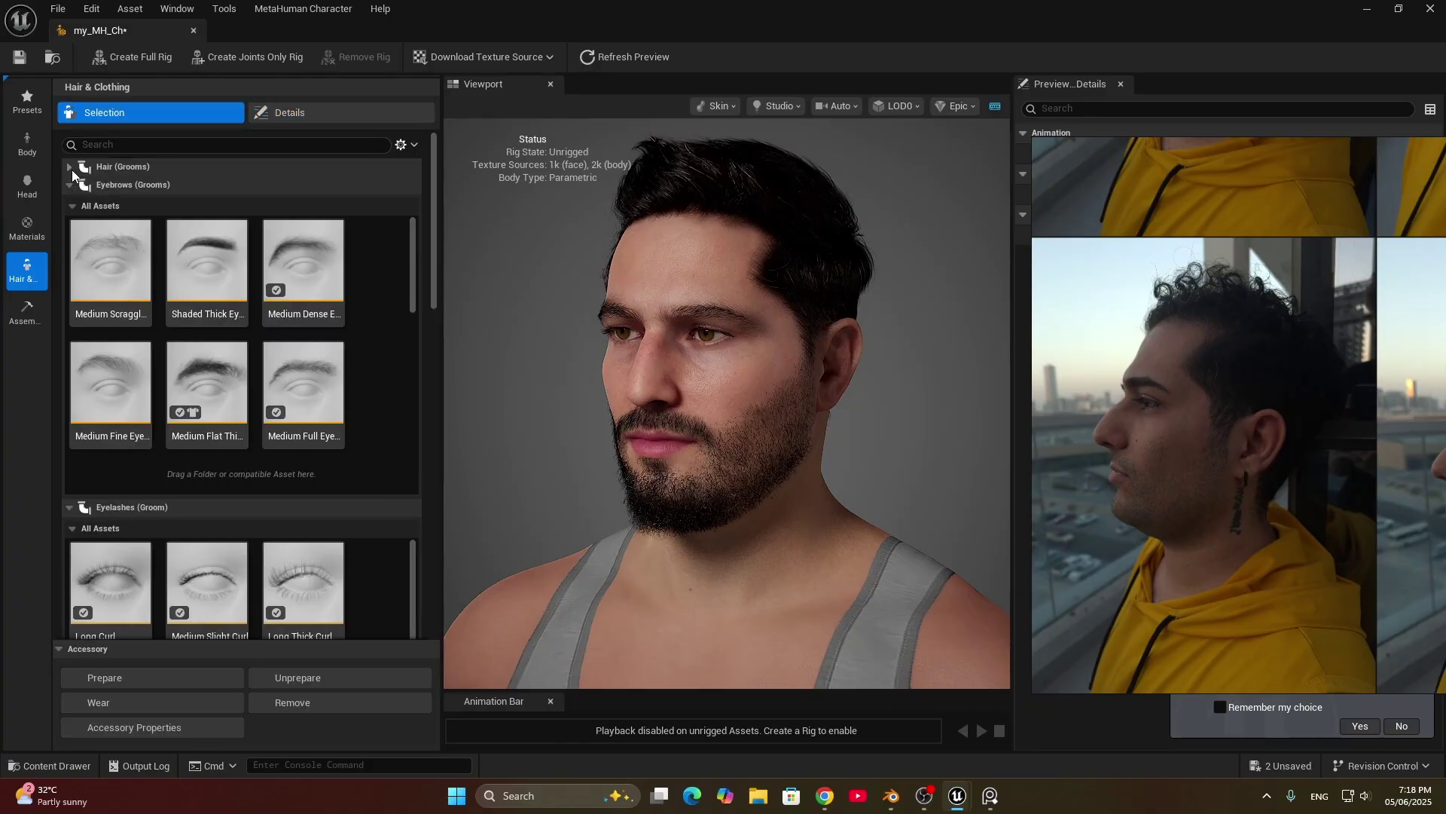
click(69, 185)
click(69, 203)
click(68, 220)
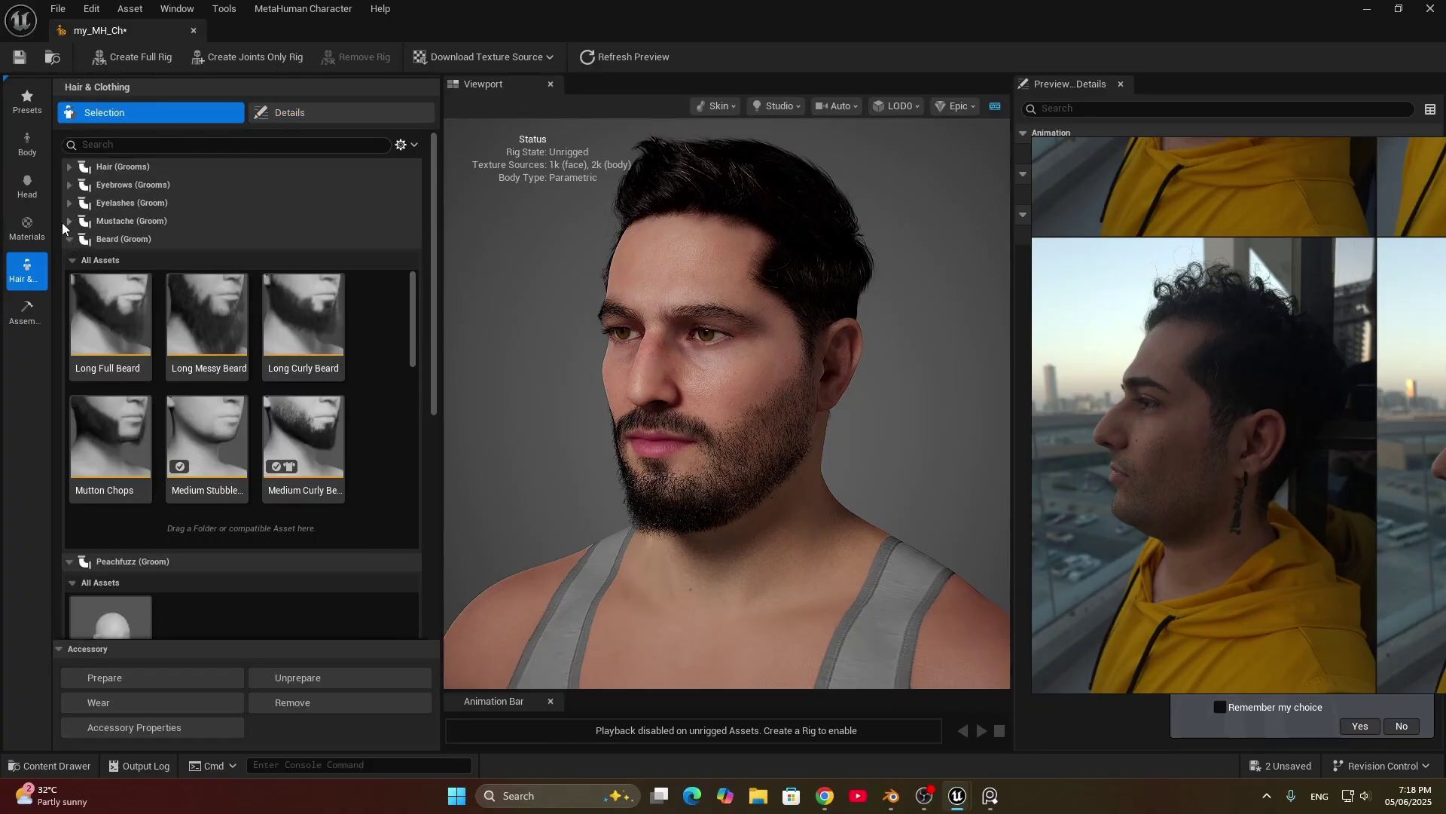
click(70, 239)
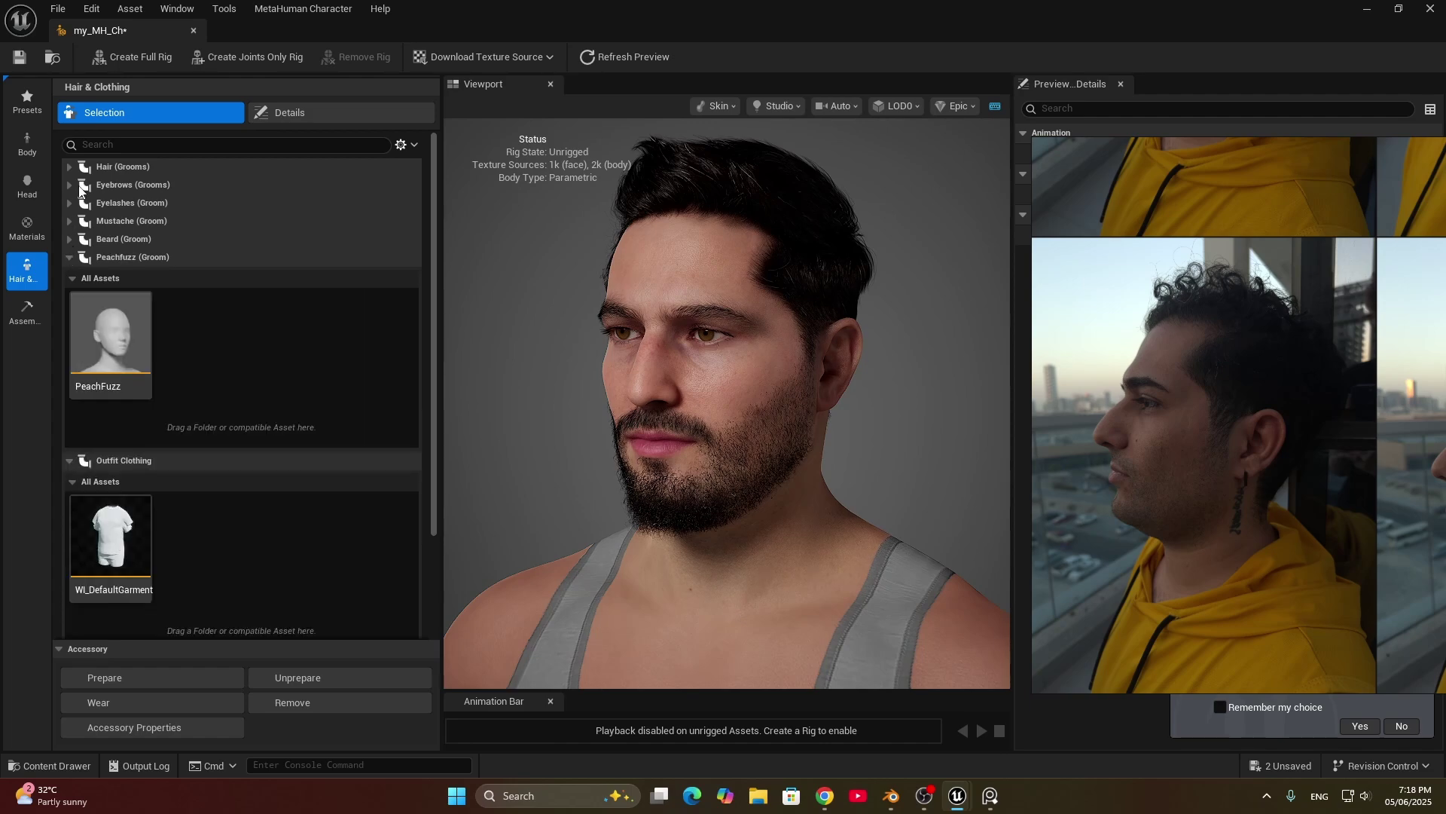
click(105, 327)
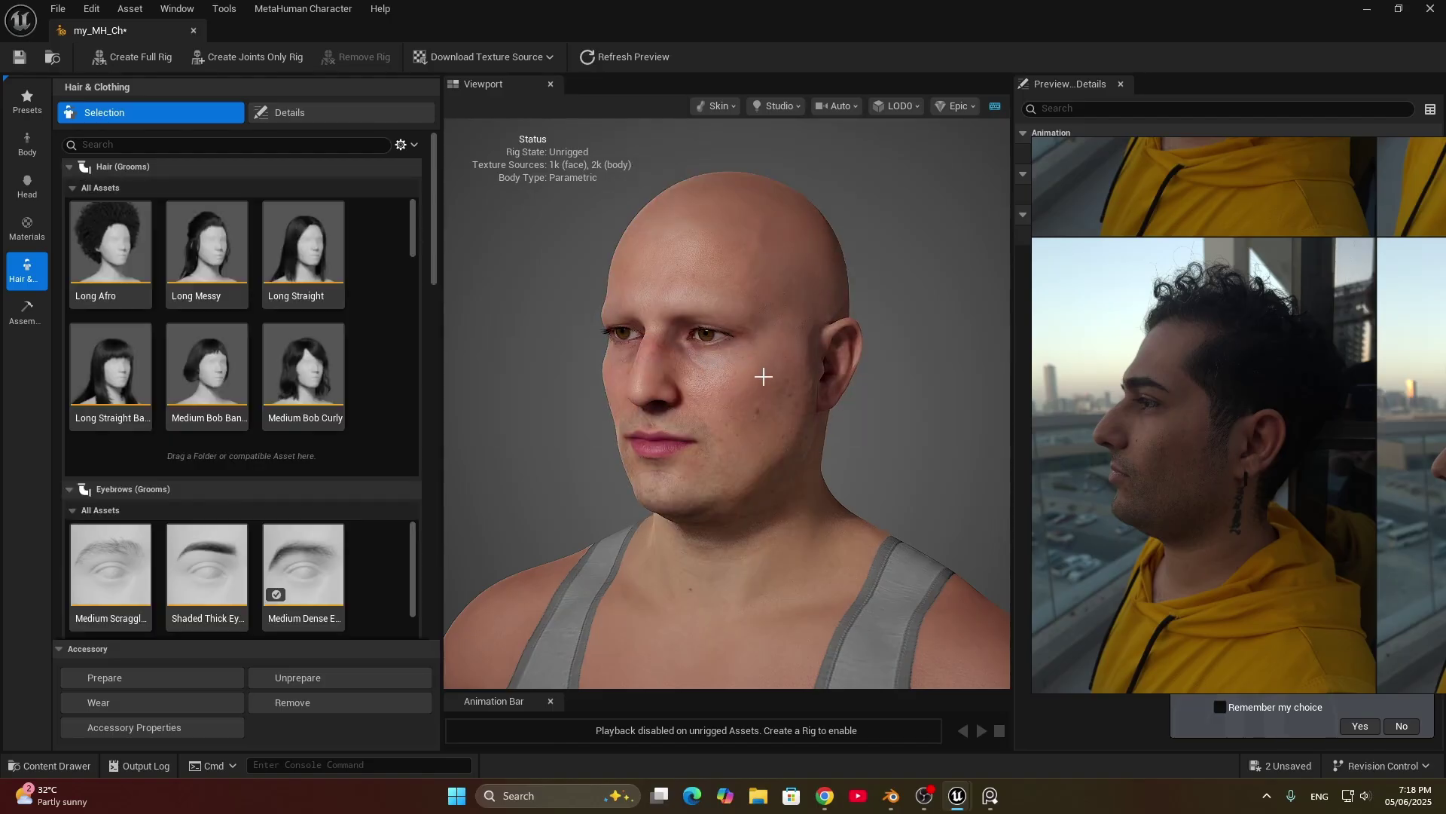
scroll(757, 379, up, 5)
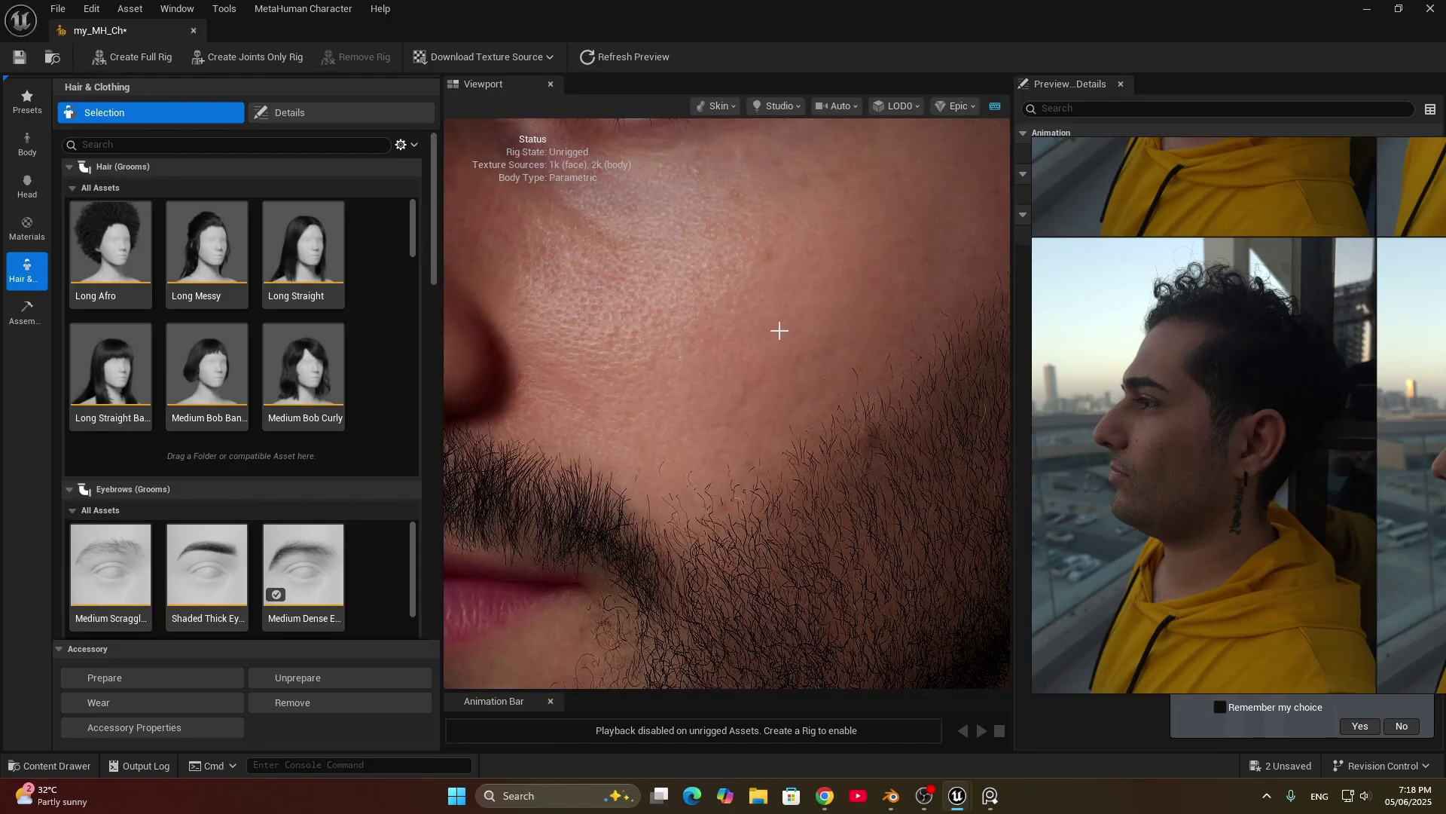
Step: Inspect the peach fuzz on the cheek, and collapse the Hair, Eyebrows, Eyelashes, Mustache, Beard and Peachfuzz groom groups
mouse_move(780, 331)
mouse_down()
mouse_move(746, 326)
mouse_move(783, 309)
mouse_move(764, 310)
mouse_up()
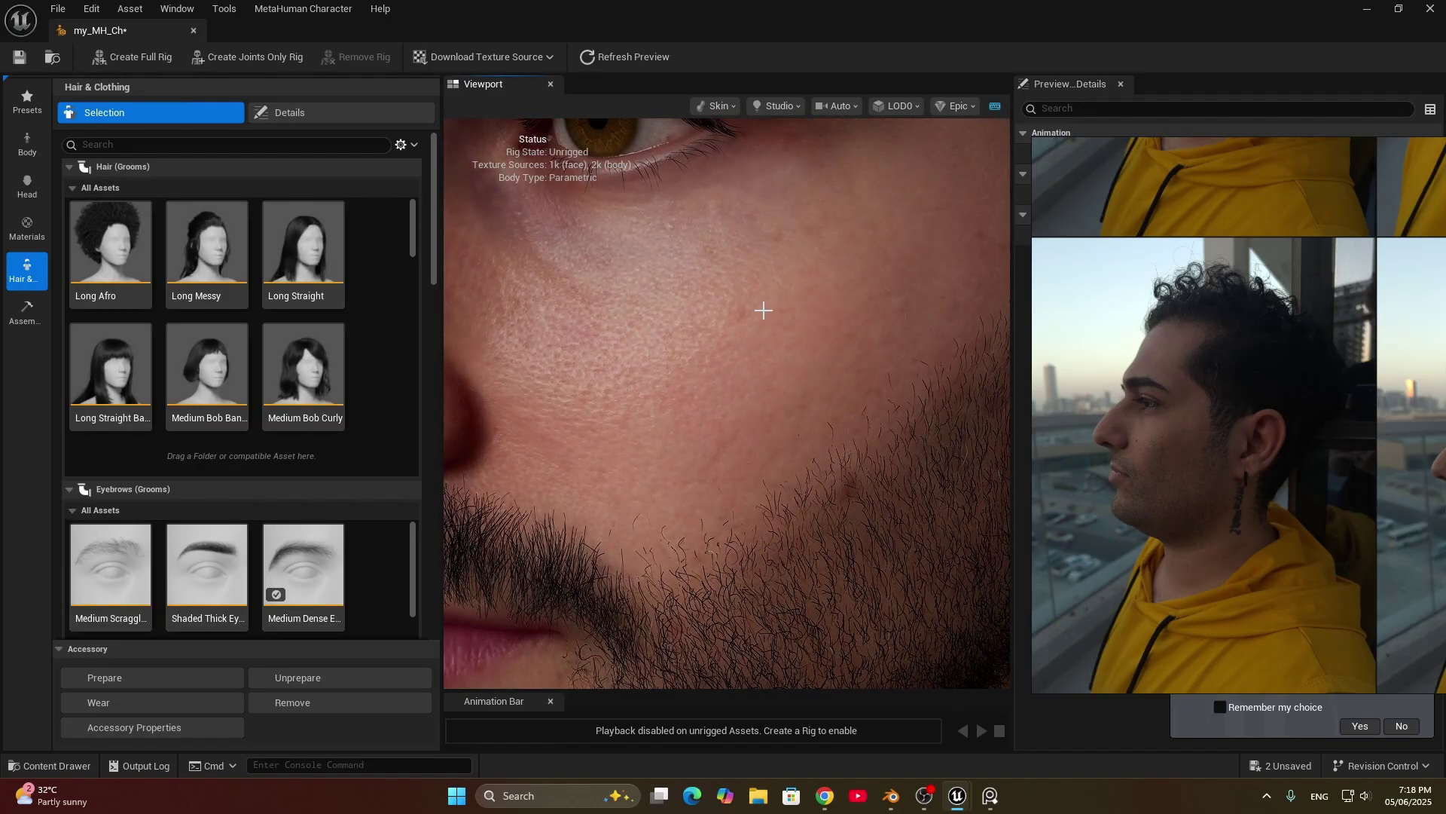
scroll(783, 329, down, 10)
scroll(752, 355, up, 12)
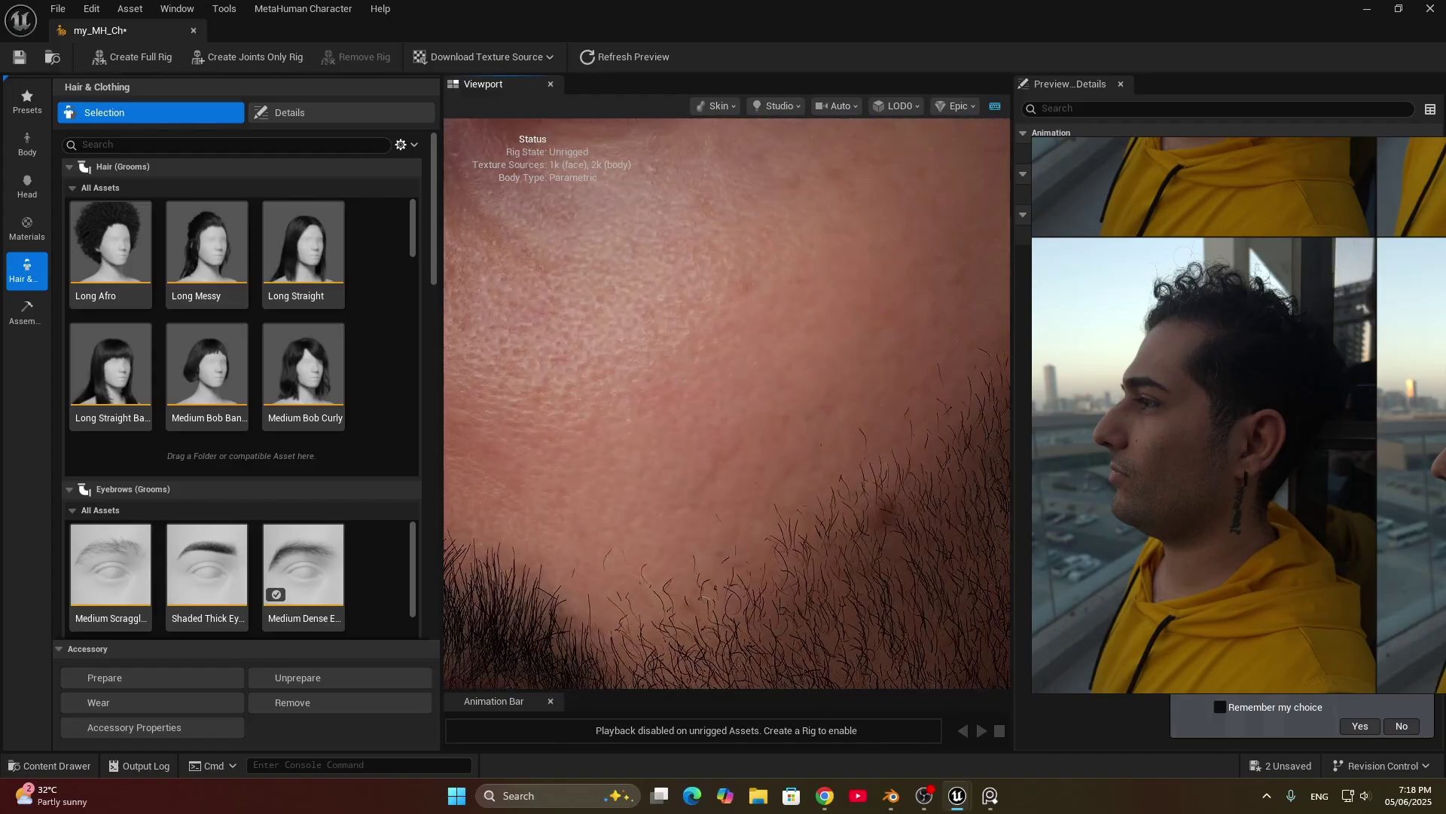
drag(752, 355, 761, 351)
right_drag(761, 350, 742, 418)
click(72, 167)
click(66, 185)
click(67, 203)
click(69, 221)
click(70, 239)
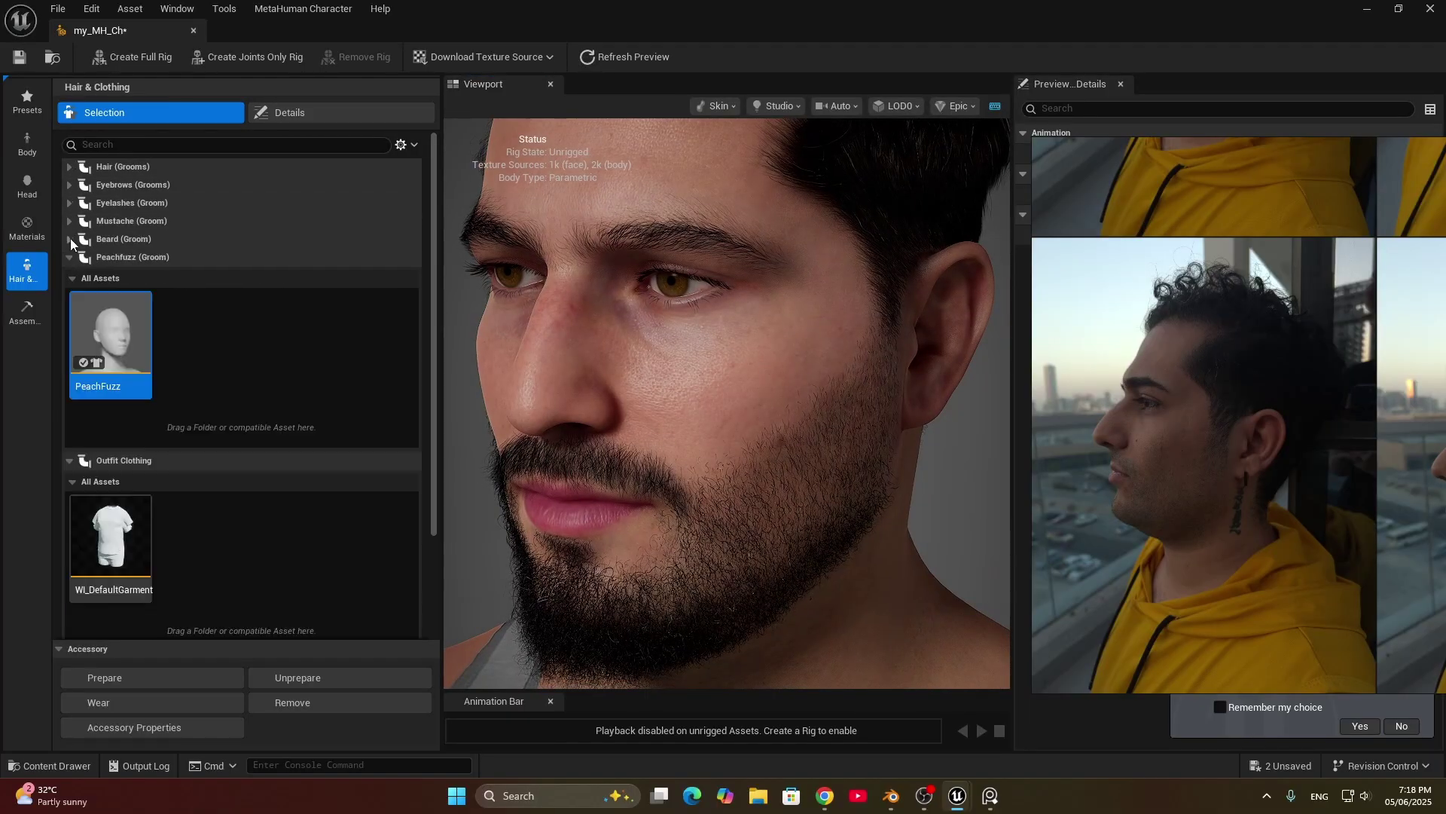
click(69, 258)
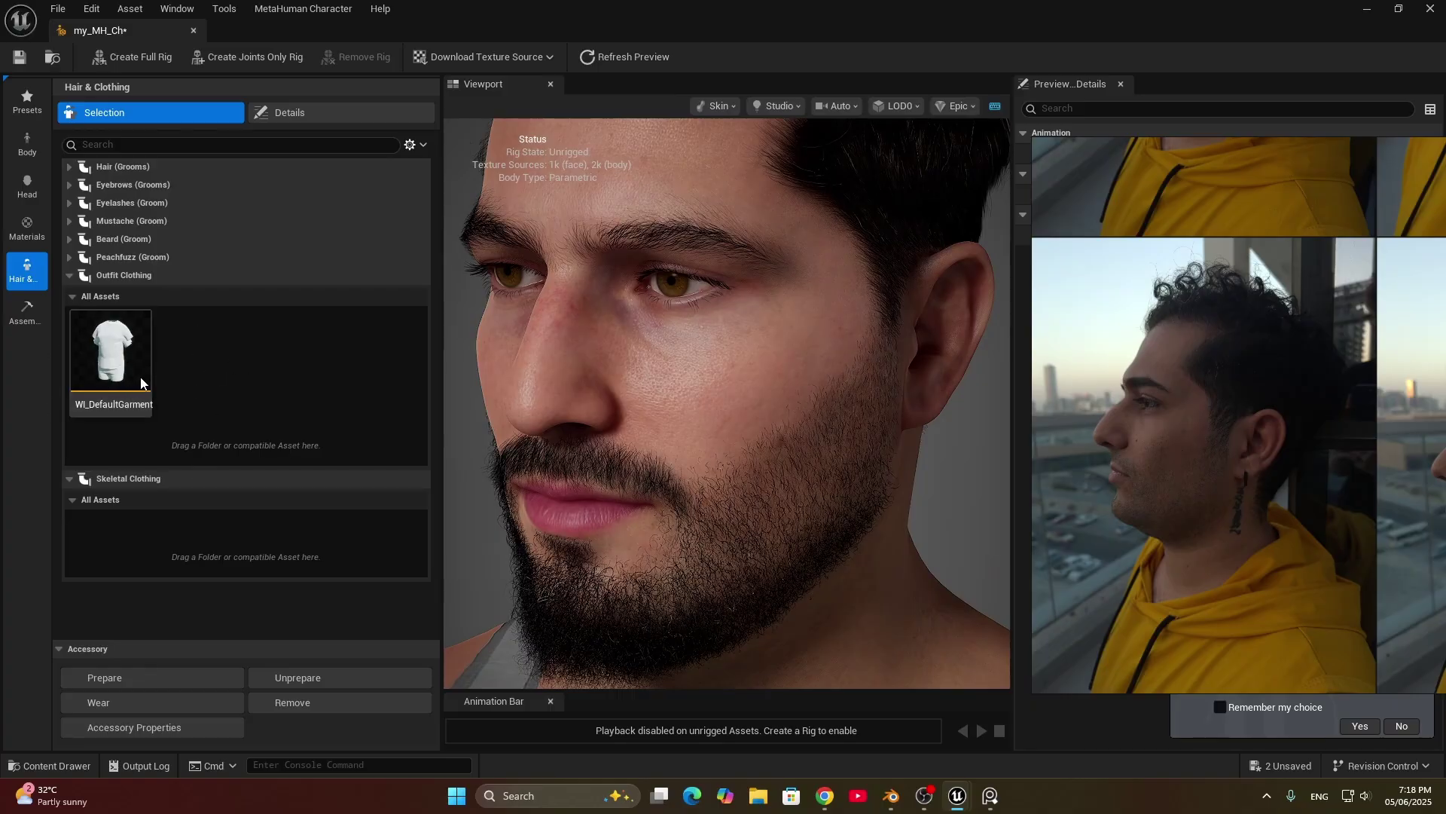
Step: Dress the character in the WI_DefaultGarment outfit and check it from the side
click(112, 350)
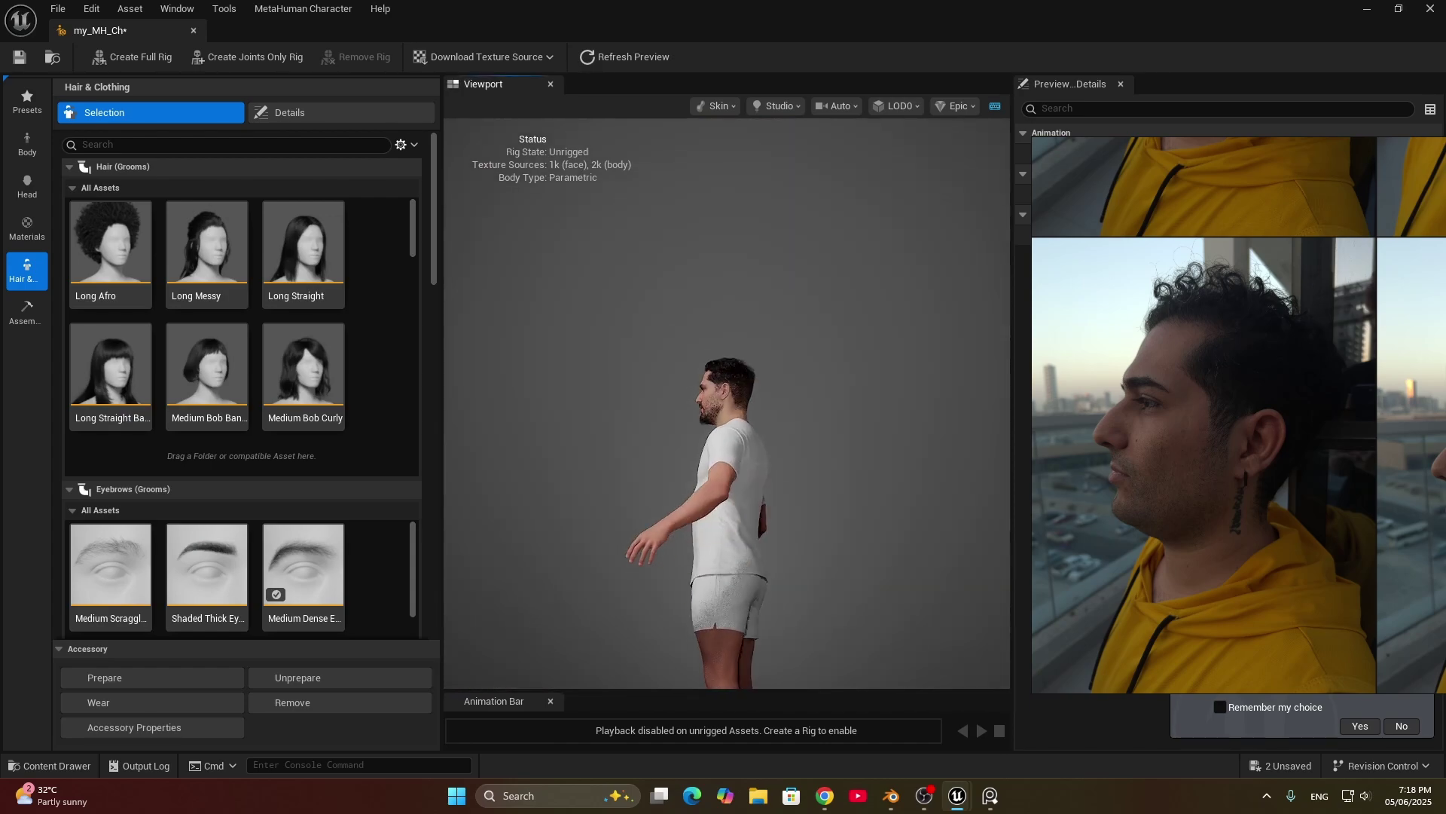
drag(747, 556, 915, 556)
drag(676, 562, 735, 489)
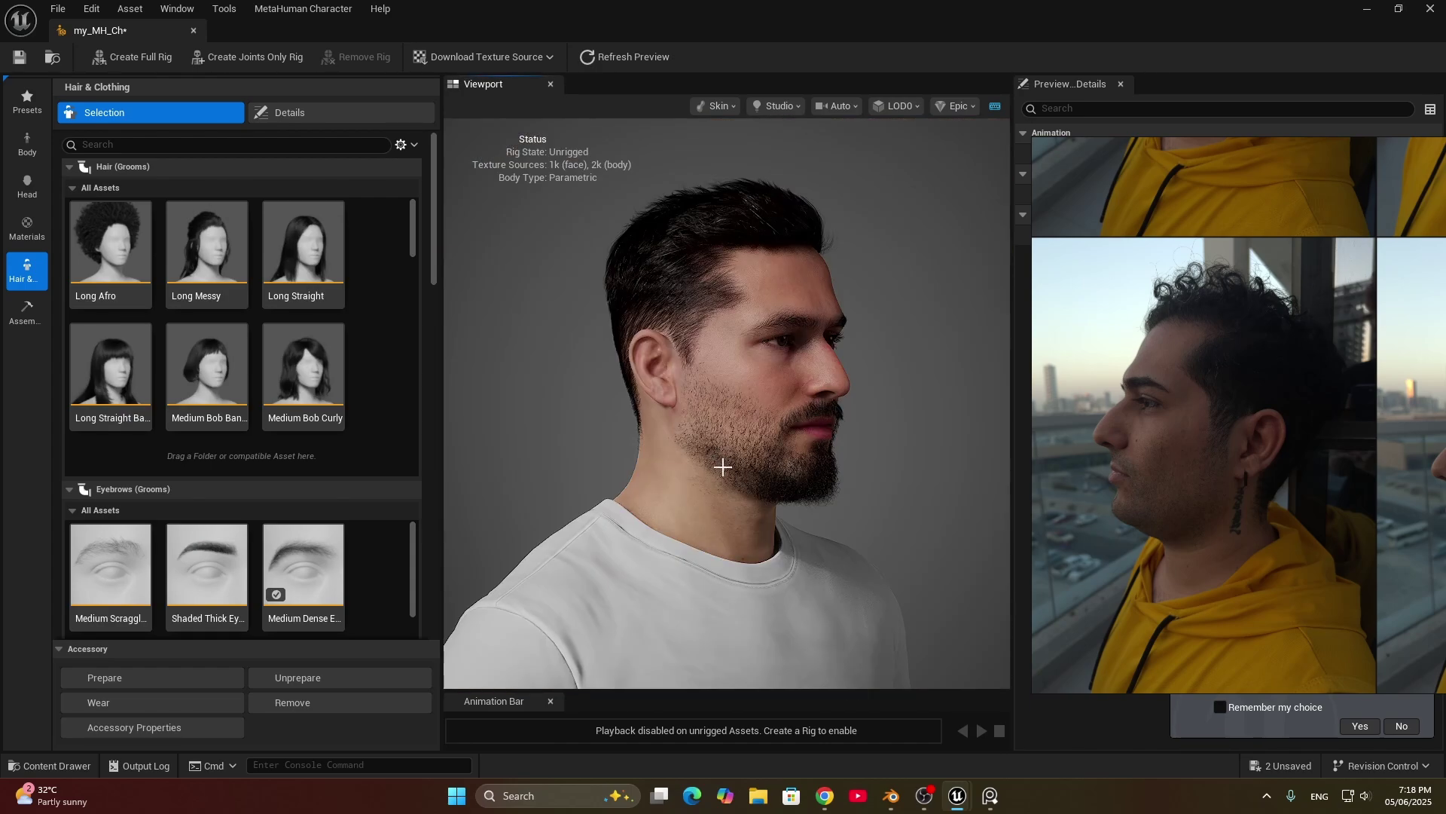
Step: Collapse the hair, eyebrow and eyelash groom groups and open the Fab marketplace from the project's content browser
click(69, 167)
click(70, 185)
click(69, 203)
click(38, 765)
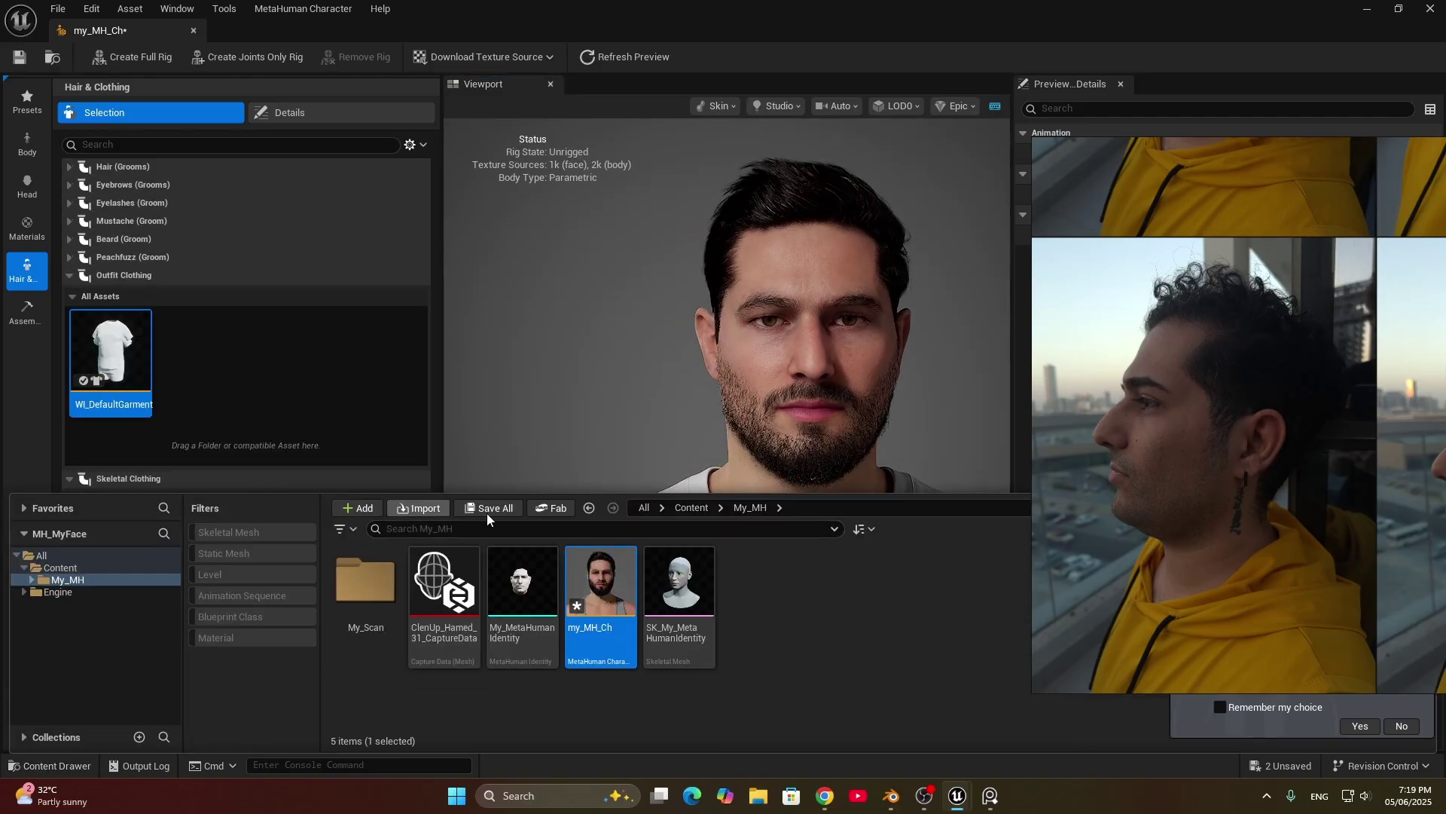
click(552, 508)
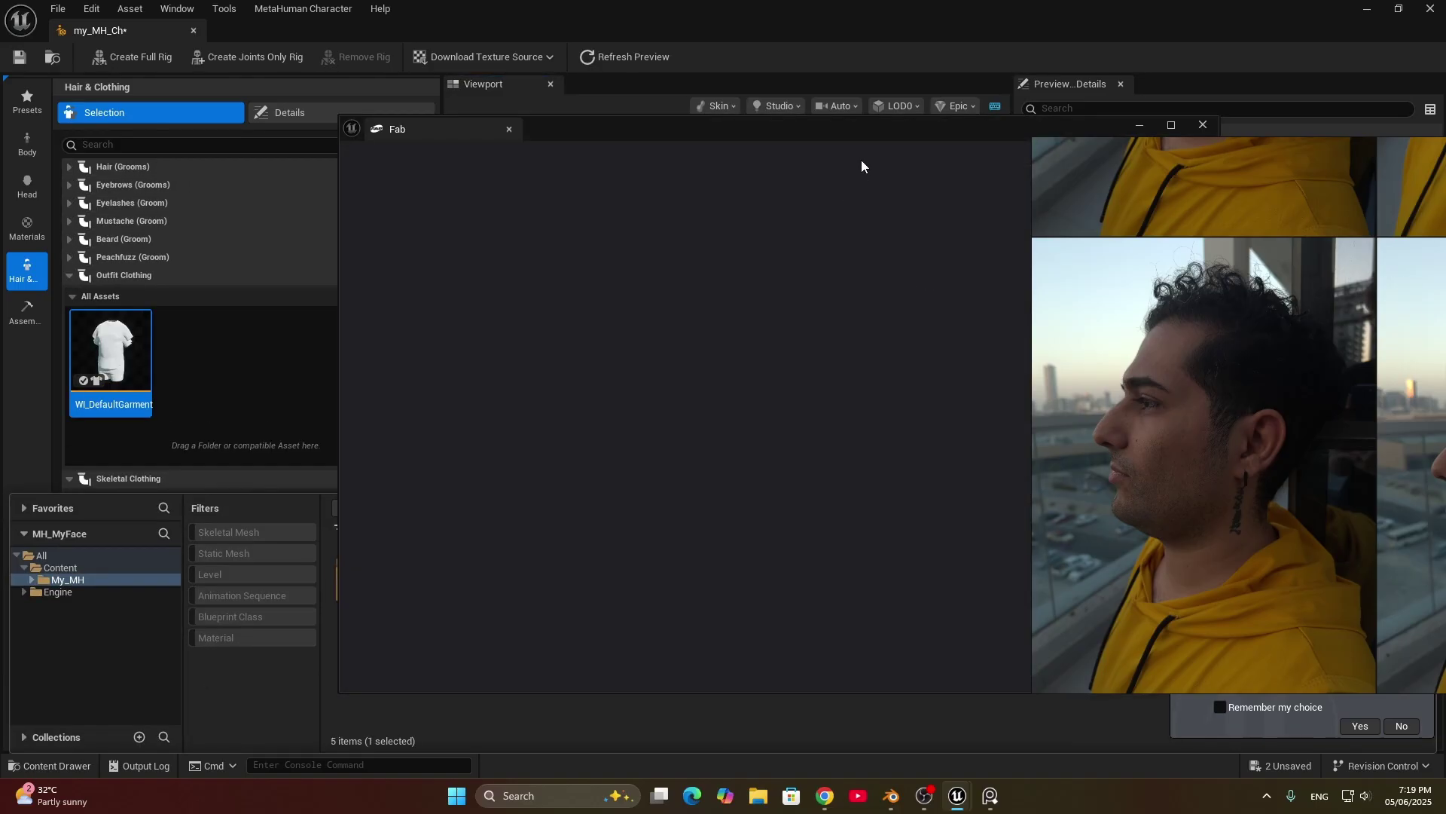
drag(958, 124, 804, 98)
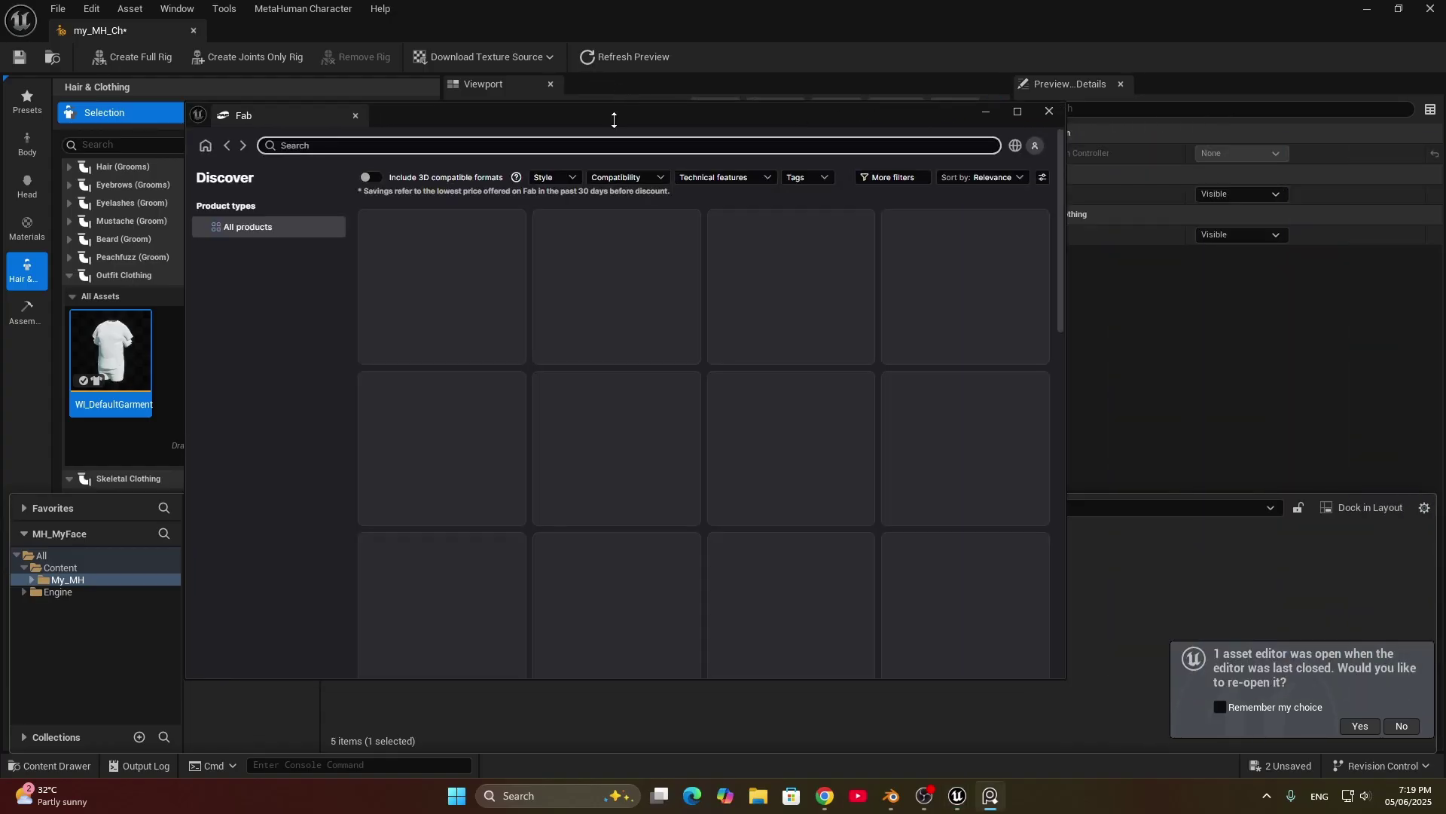
drag(615, 115, 667, 116)
click(414, 147)
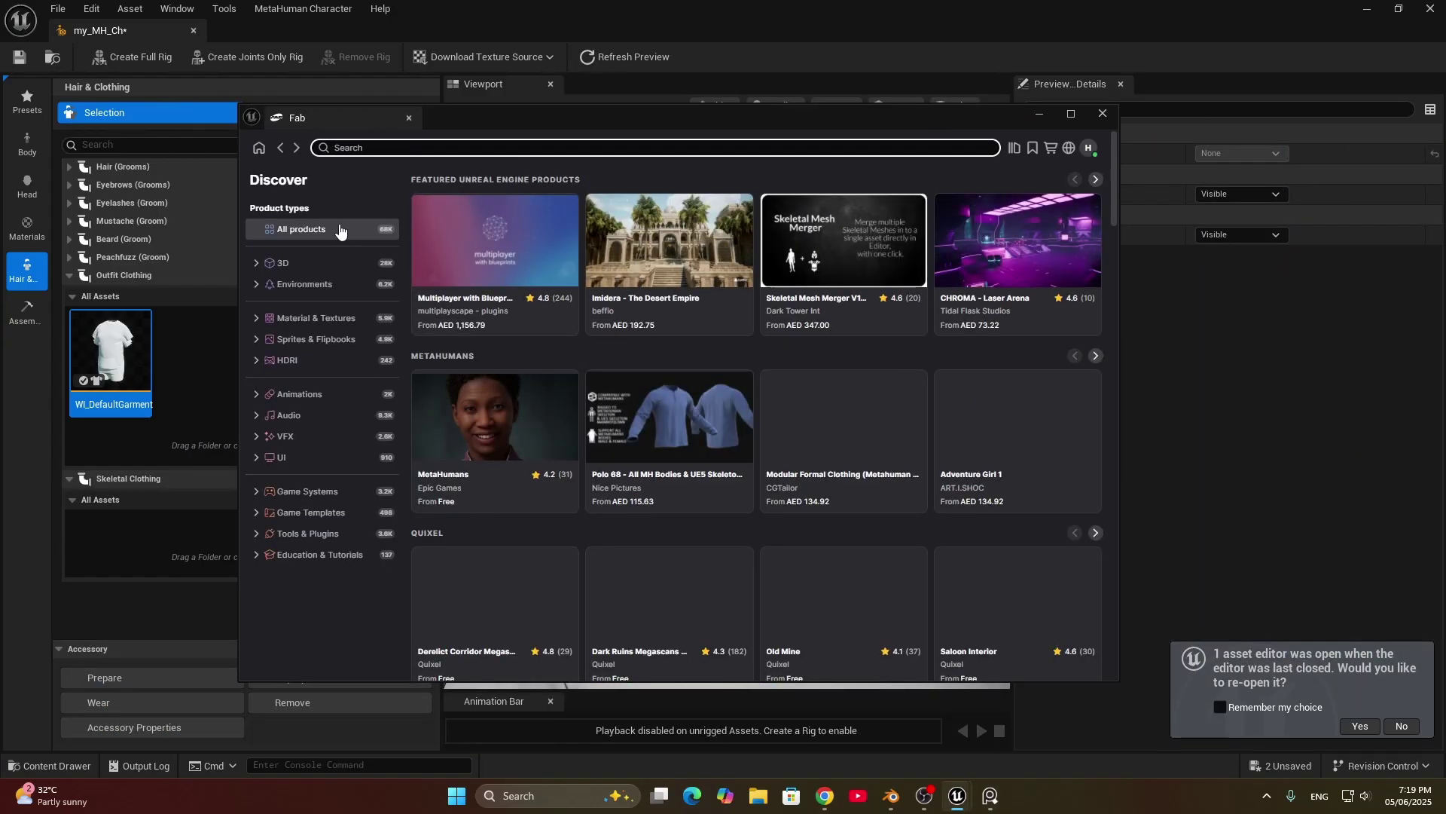
Step: Go from Fab's MetaHumans product to the Epic Games listings and filter them to 3D Clothing & Jewelry
click(439, 480)
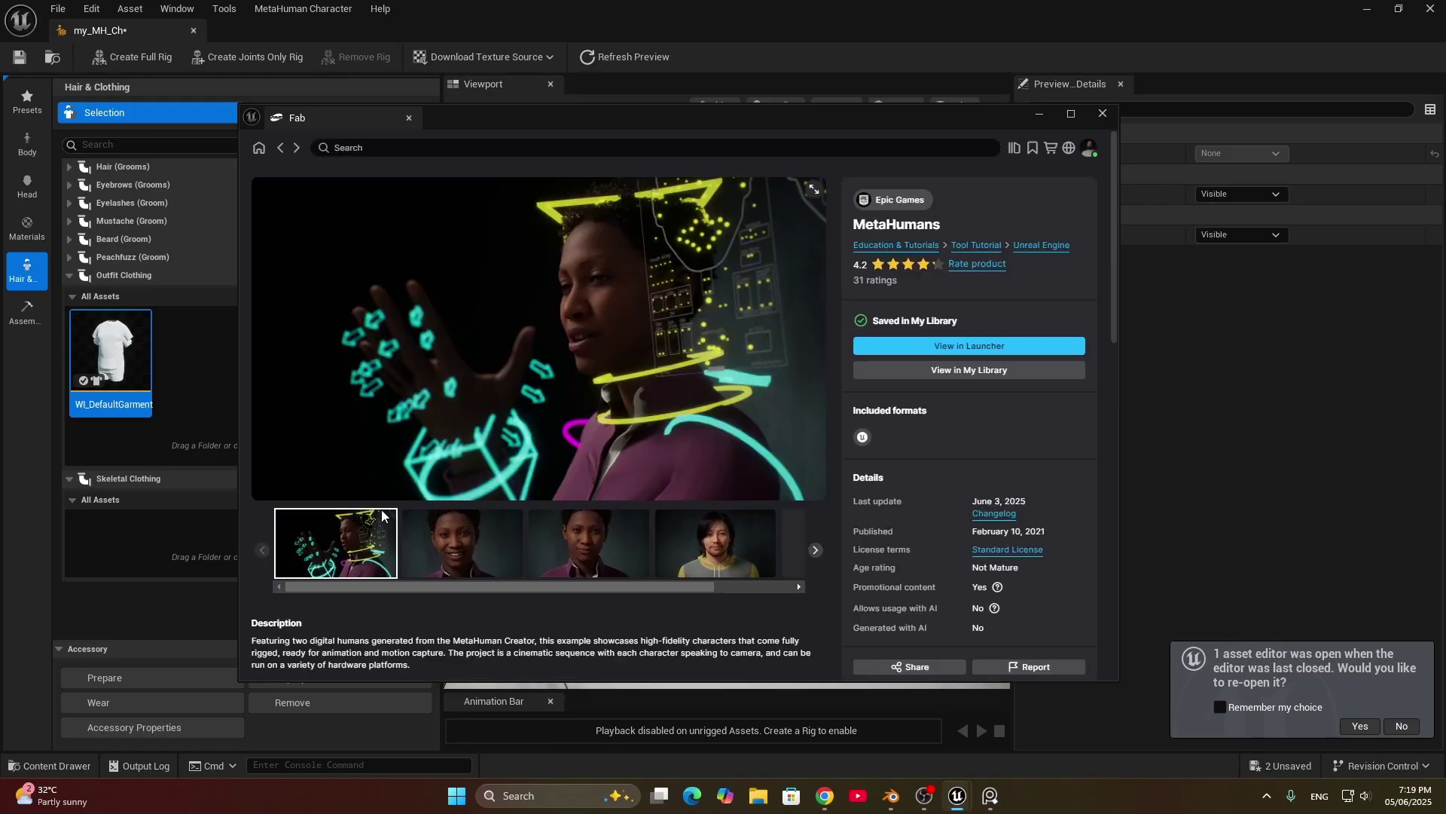
click(890, 202)
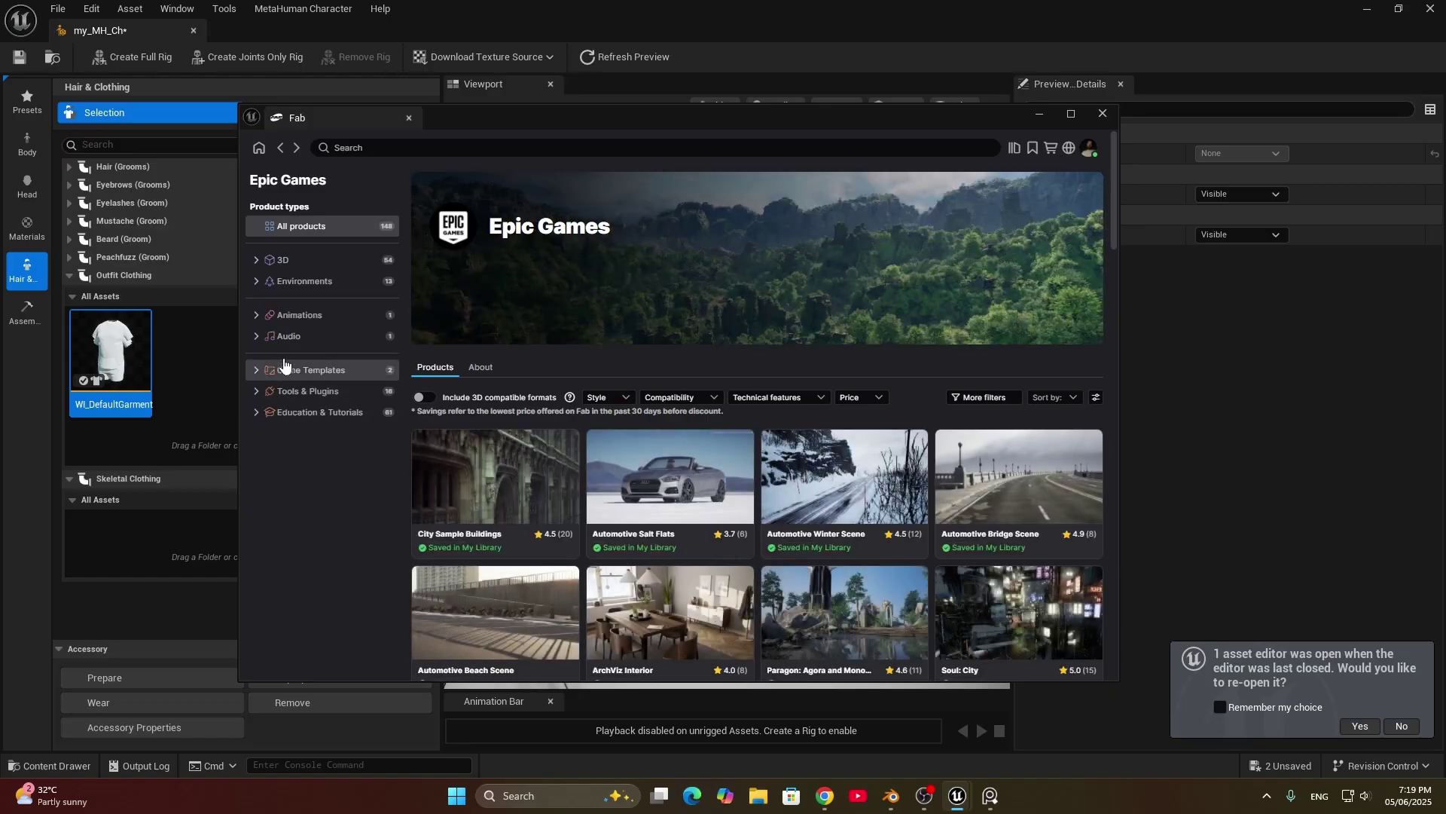
click(257, 260)
click(315, 324)
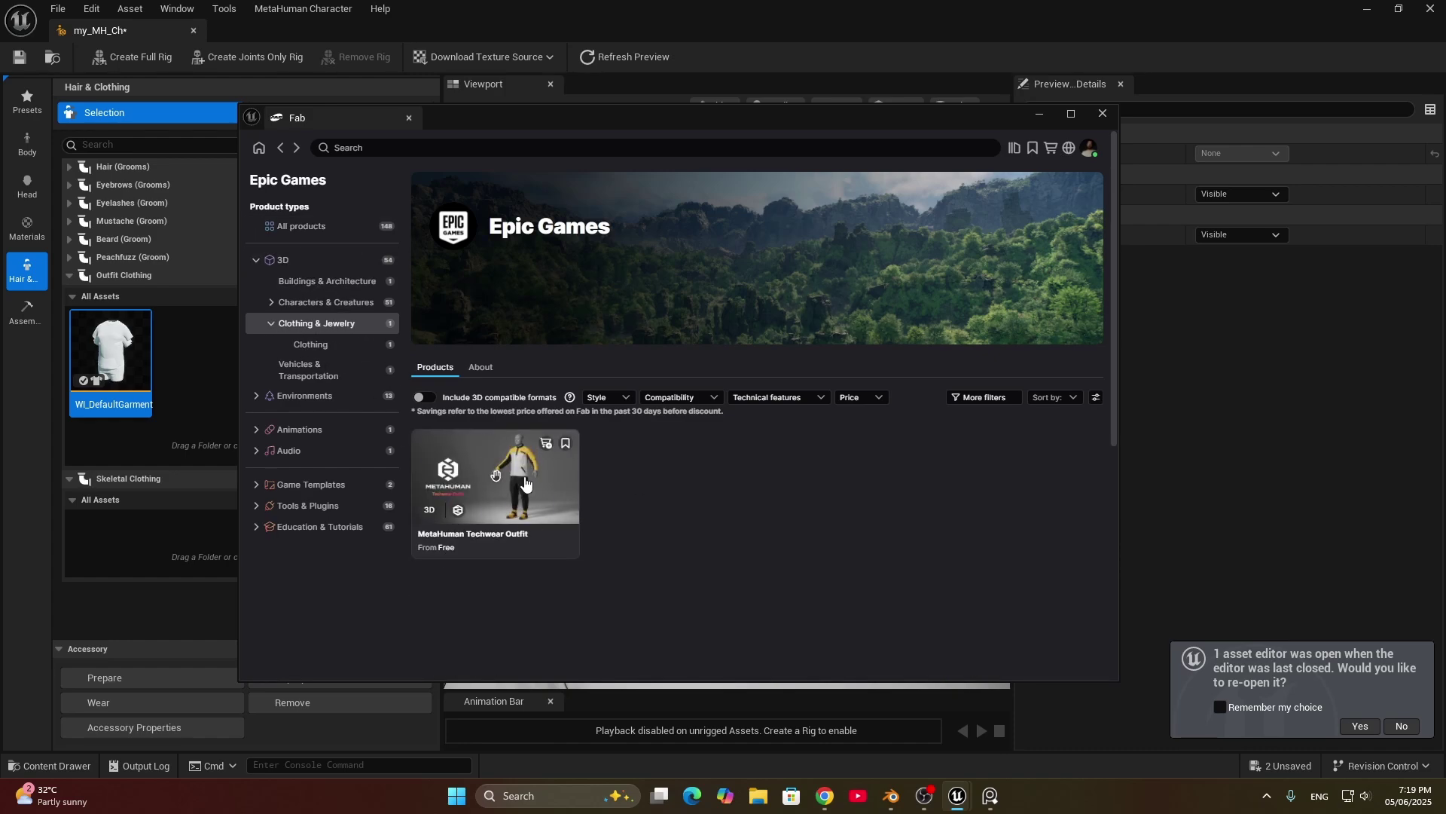
Step: Add the free MetaHuman Techwear Outfit to the project and to the Fab library
click(535, 484)
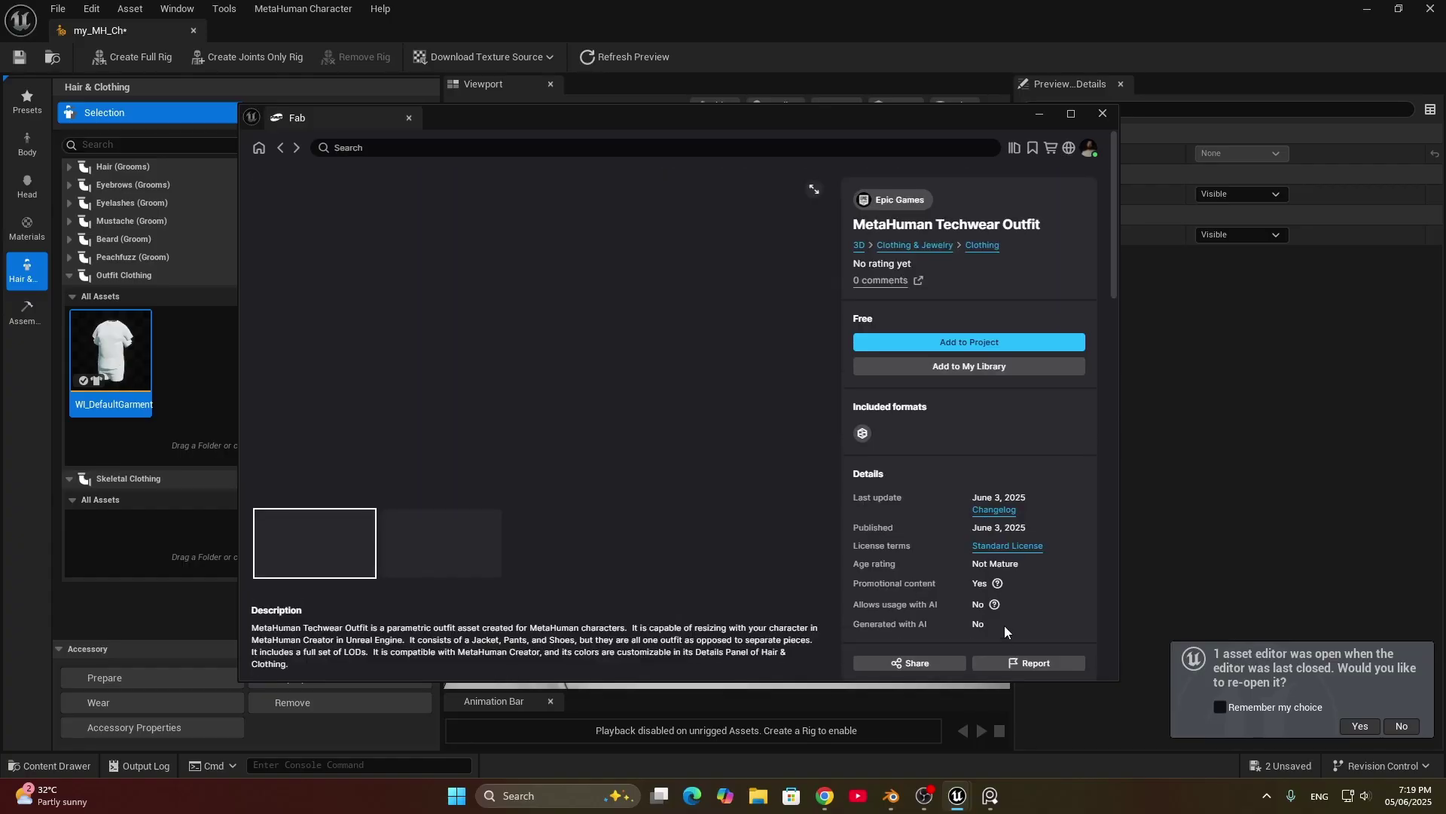
click(983, 343)
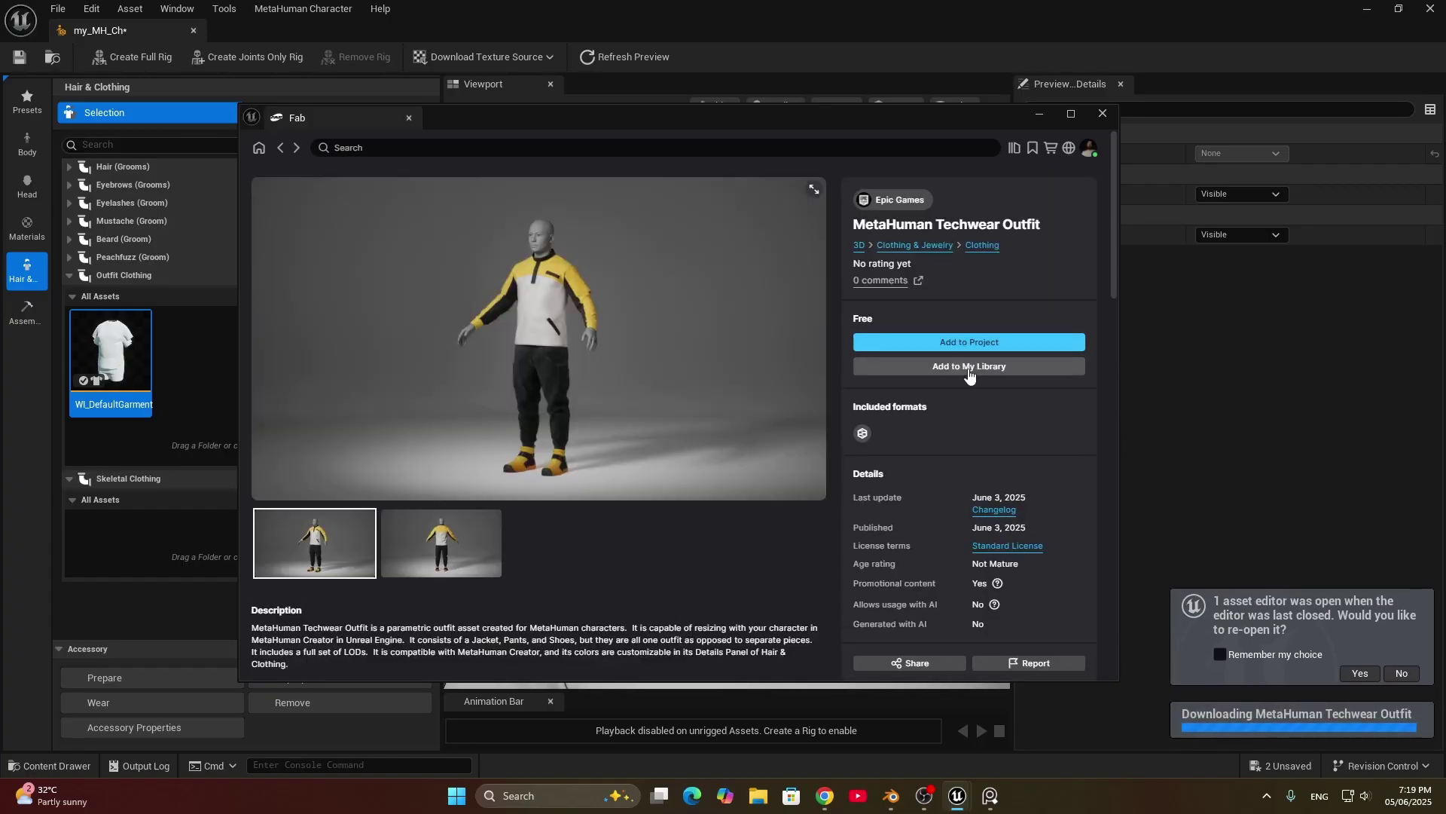
click(971, 368)
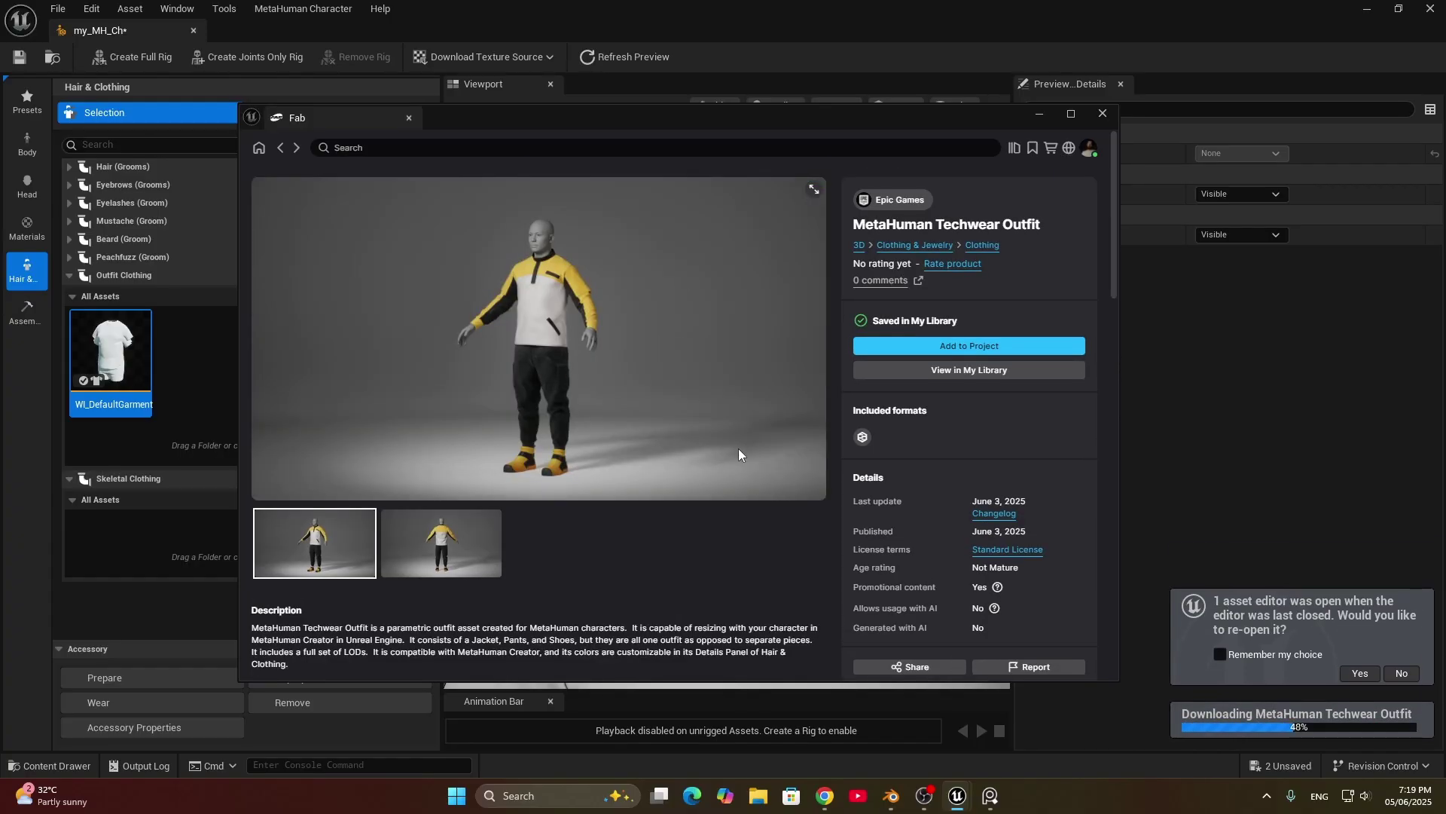
click(260, 150)
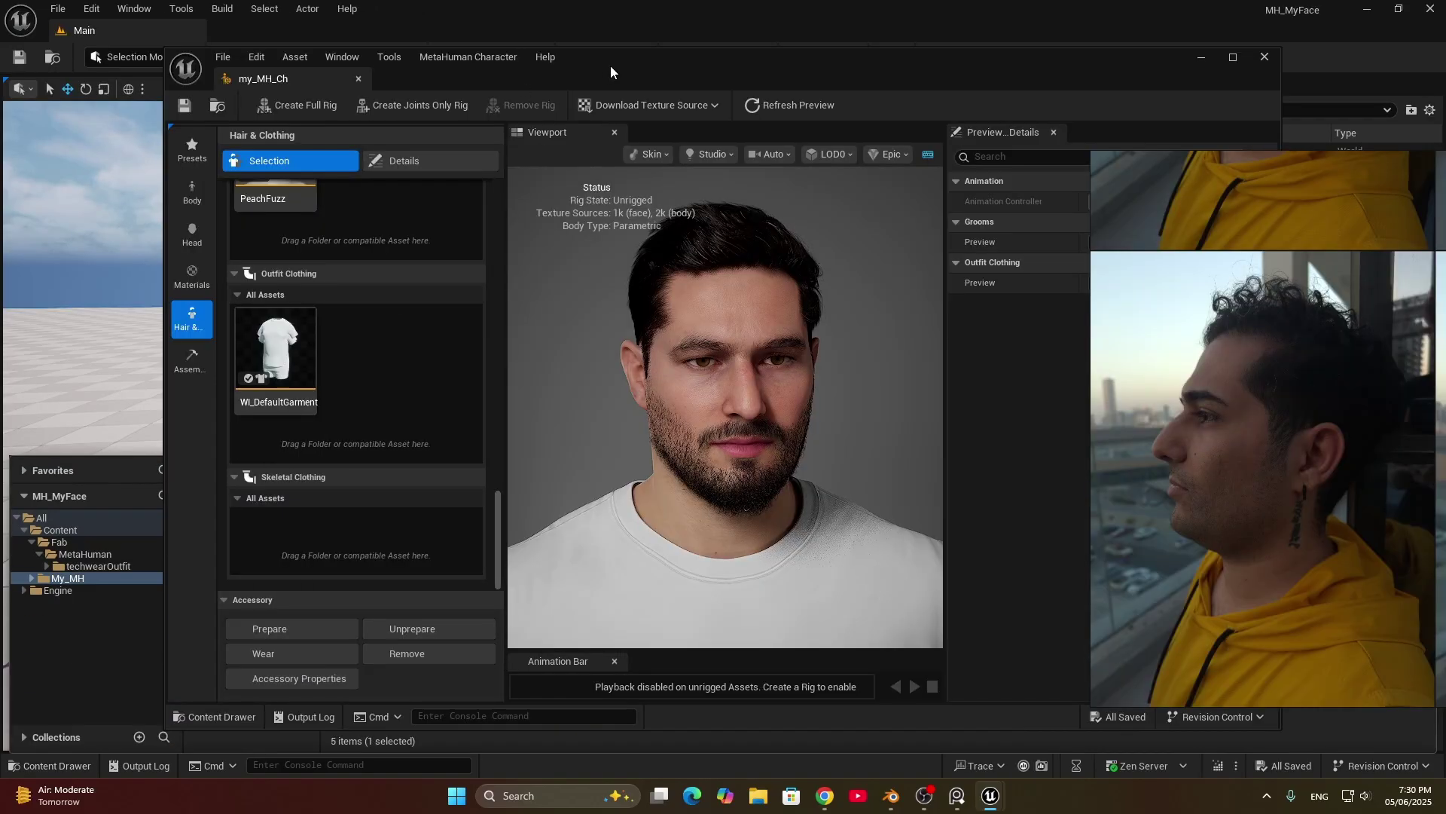
Step: Add the WI_OA_techwearOutfit wardrobe item from the Fab/MetaHuman content folder to the character's Outfit Clothing assets
drag(605, 66, 811, 55)
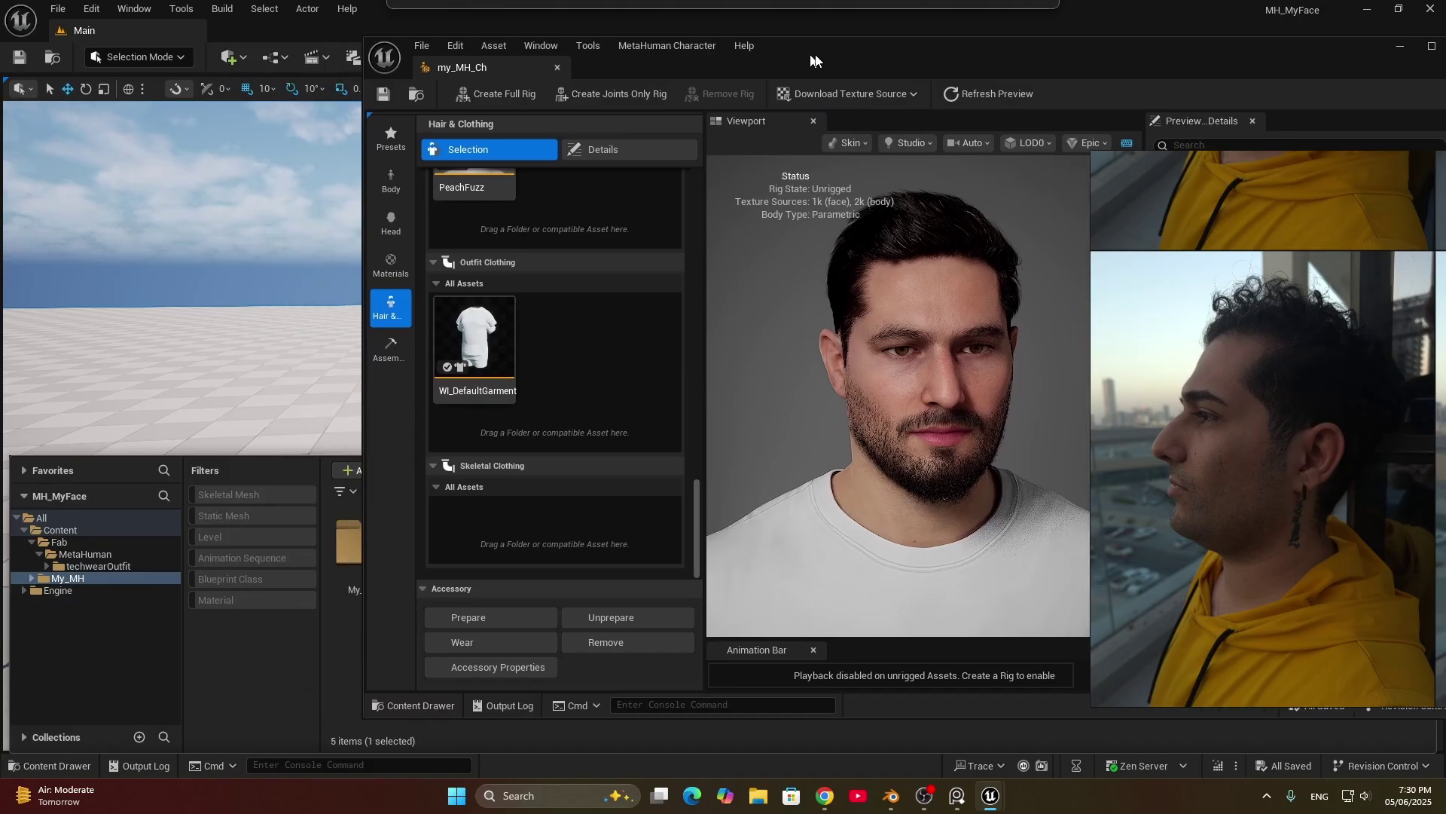
click(73, 557)
drag(898, 50, 1201, 73)
click(64, 542)
double_click(346, 545)
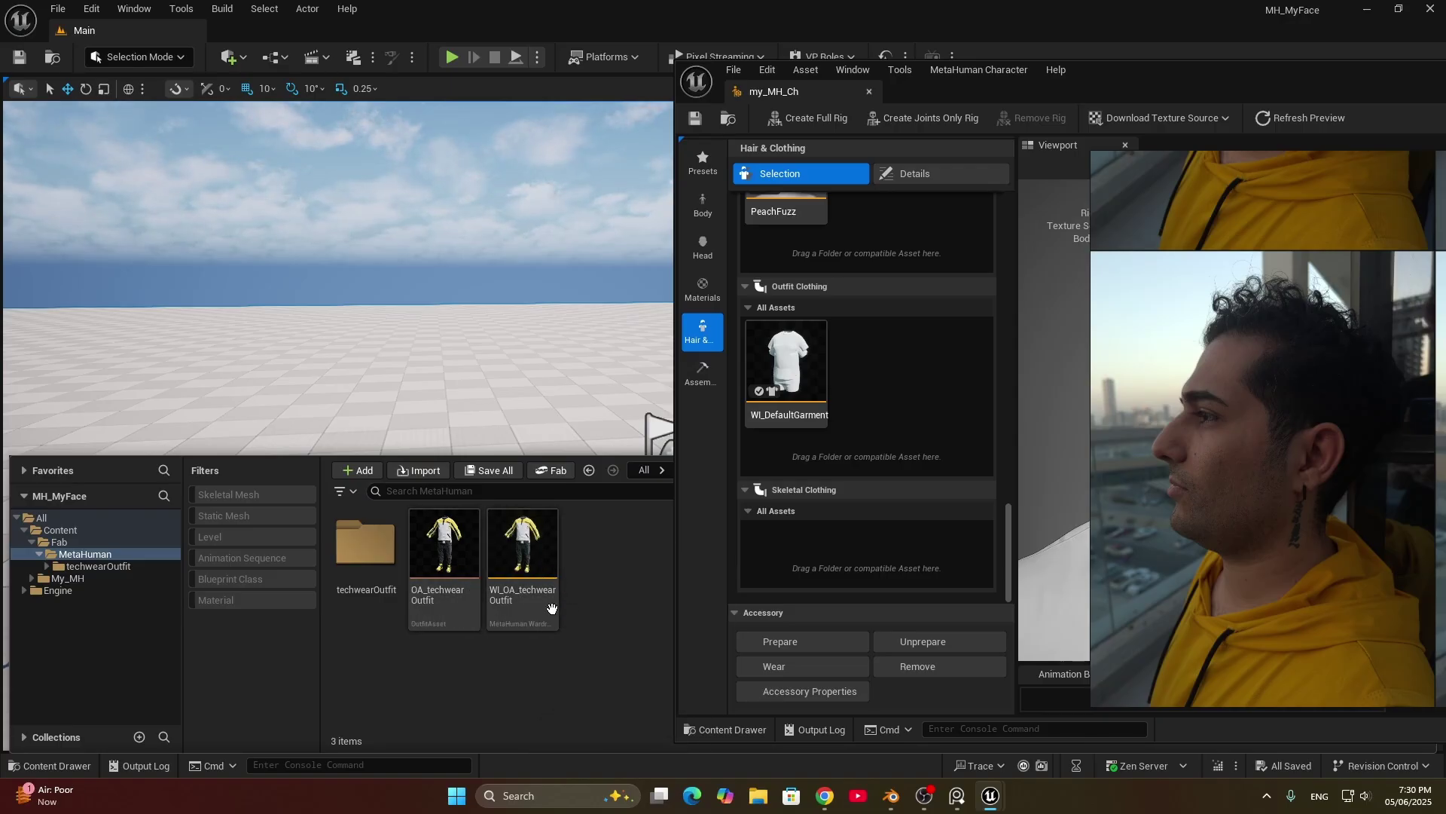
drag(497, 593, 900, 388)
Step: Put the techwear outfit on the character and take off WI_DefaultGarment
drag(1178, 83, 593, 54)
click(314, 348)
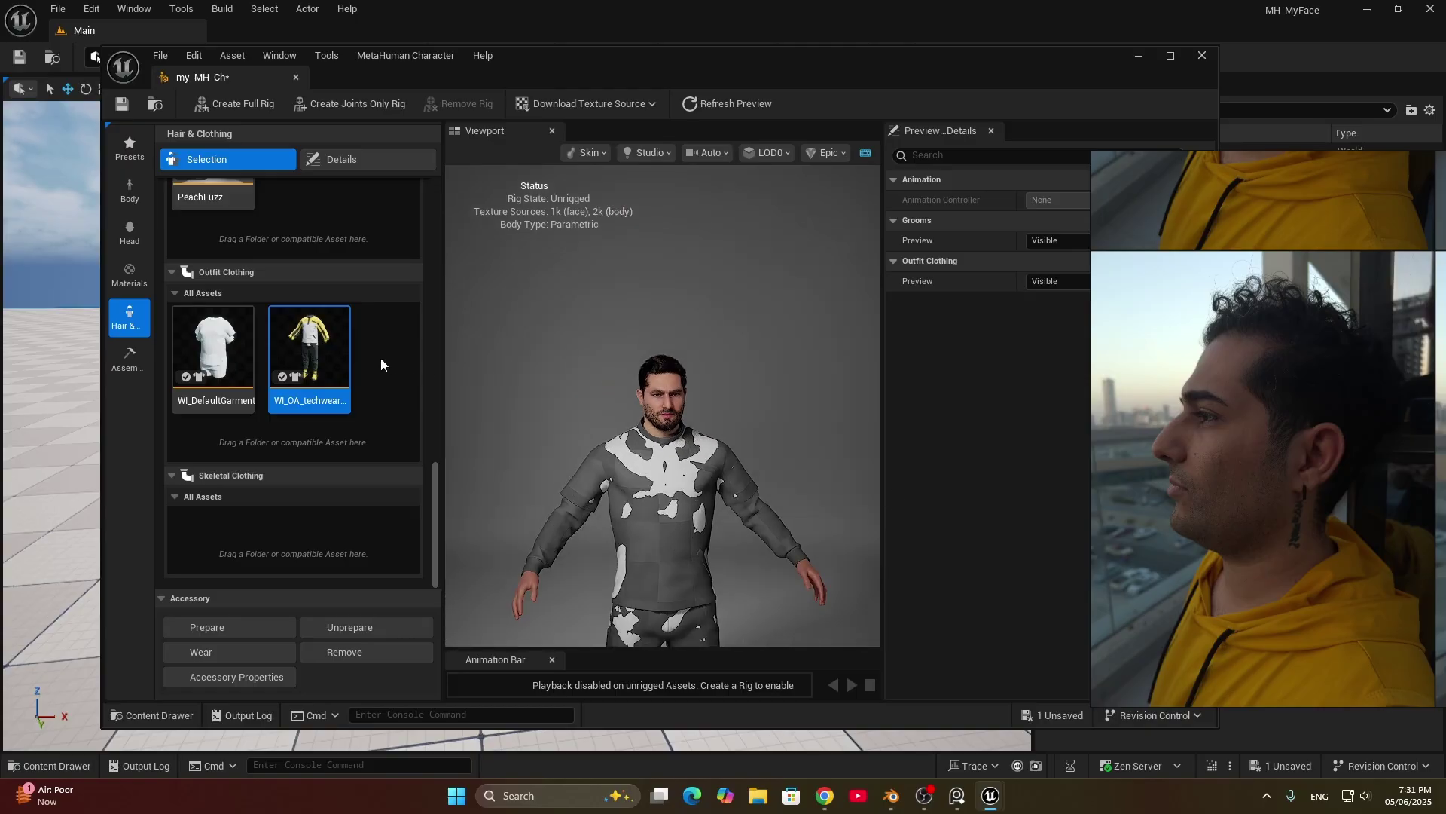
click(201, 370)
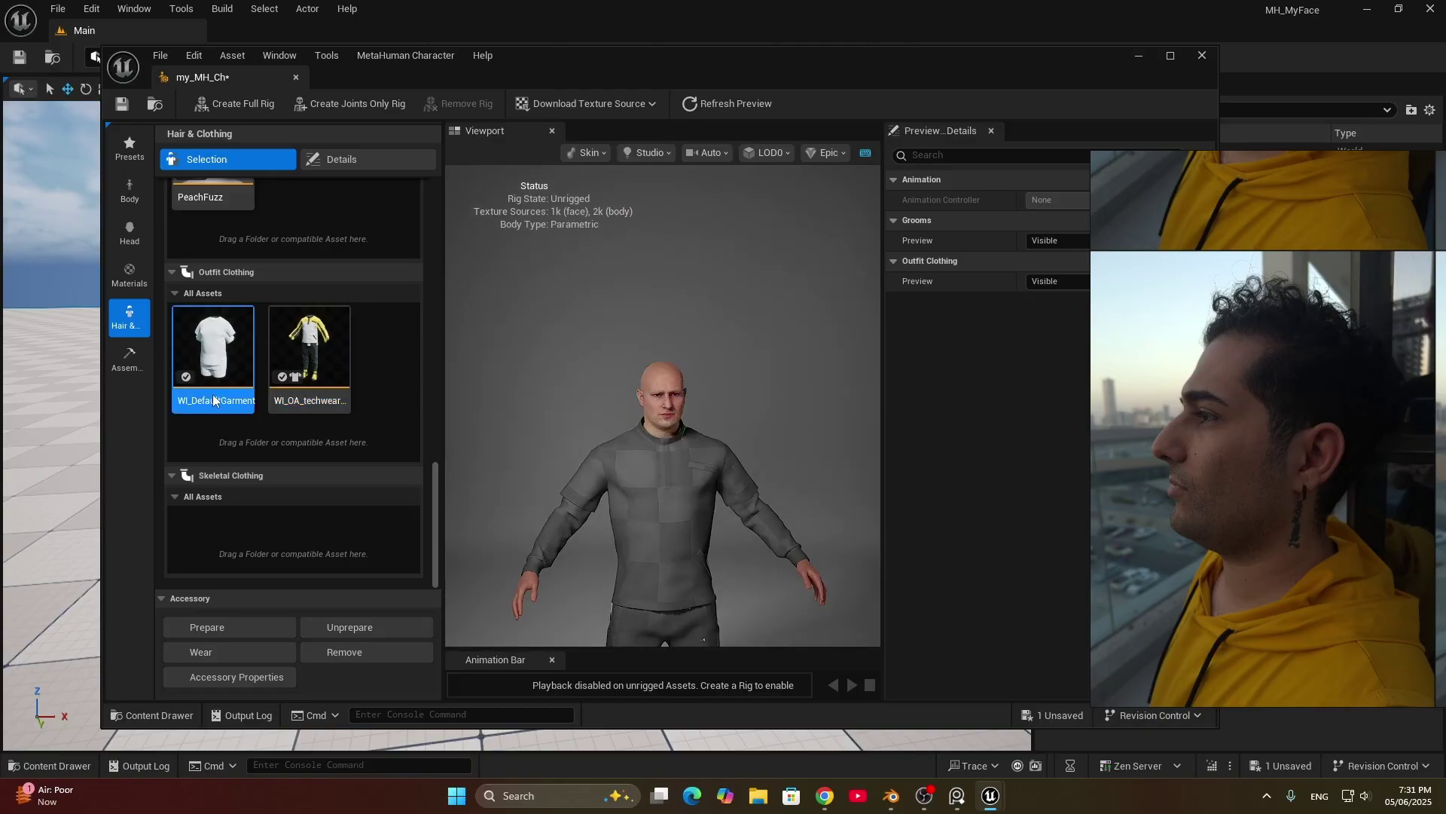
Step: View the character wearing the techwear outfit from the side and open the outfit's details
drag(685, 501, 750, 556)
middle_drag(684, 501, 681, 413)
drag(681, 414, 721, 422)
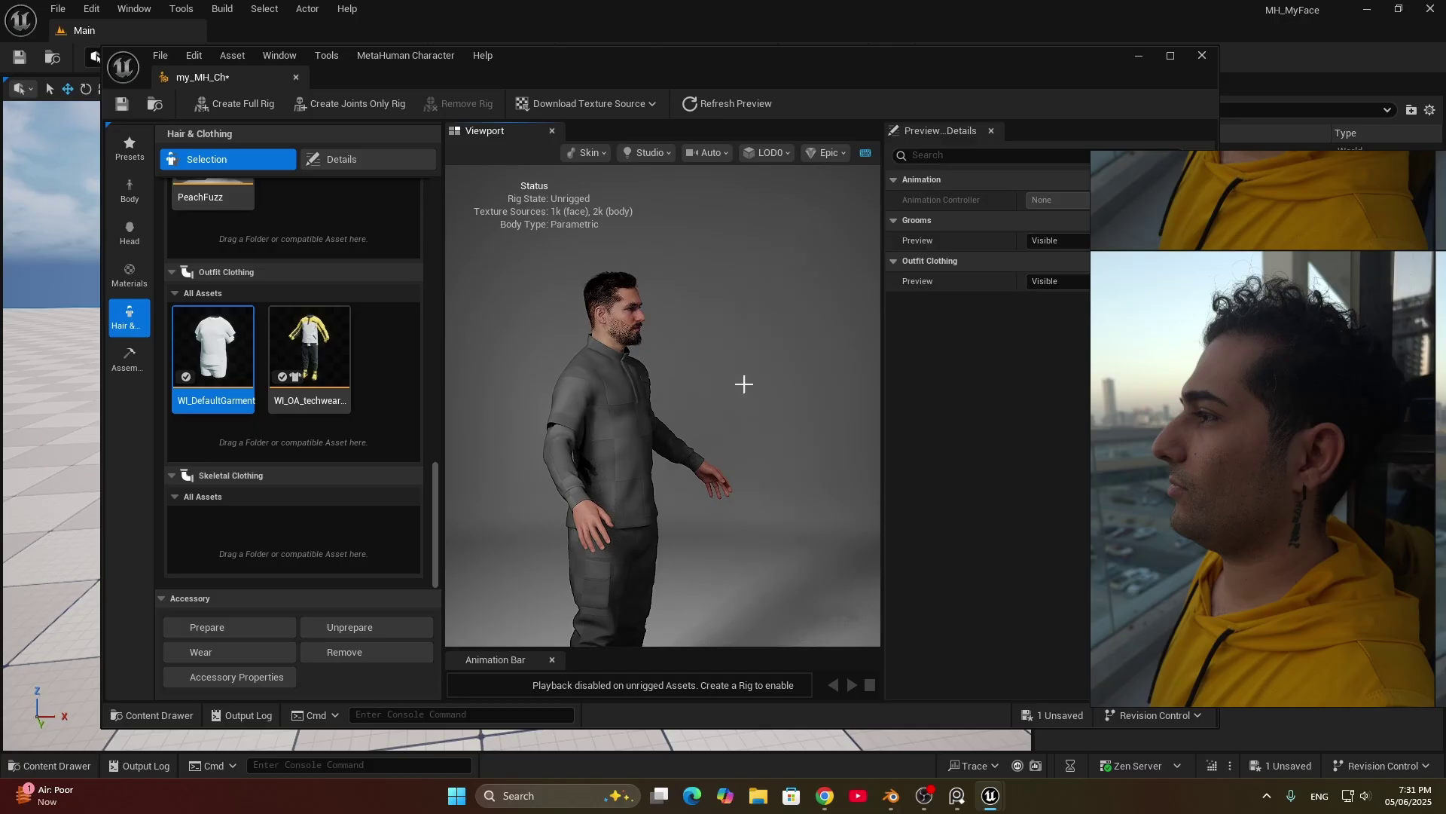
click(327, 363)
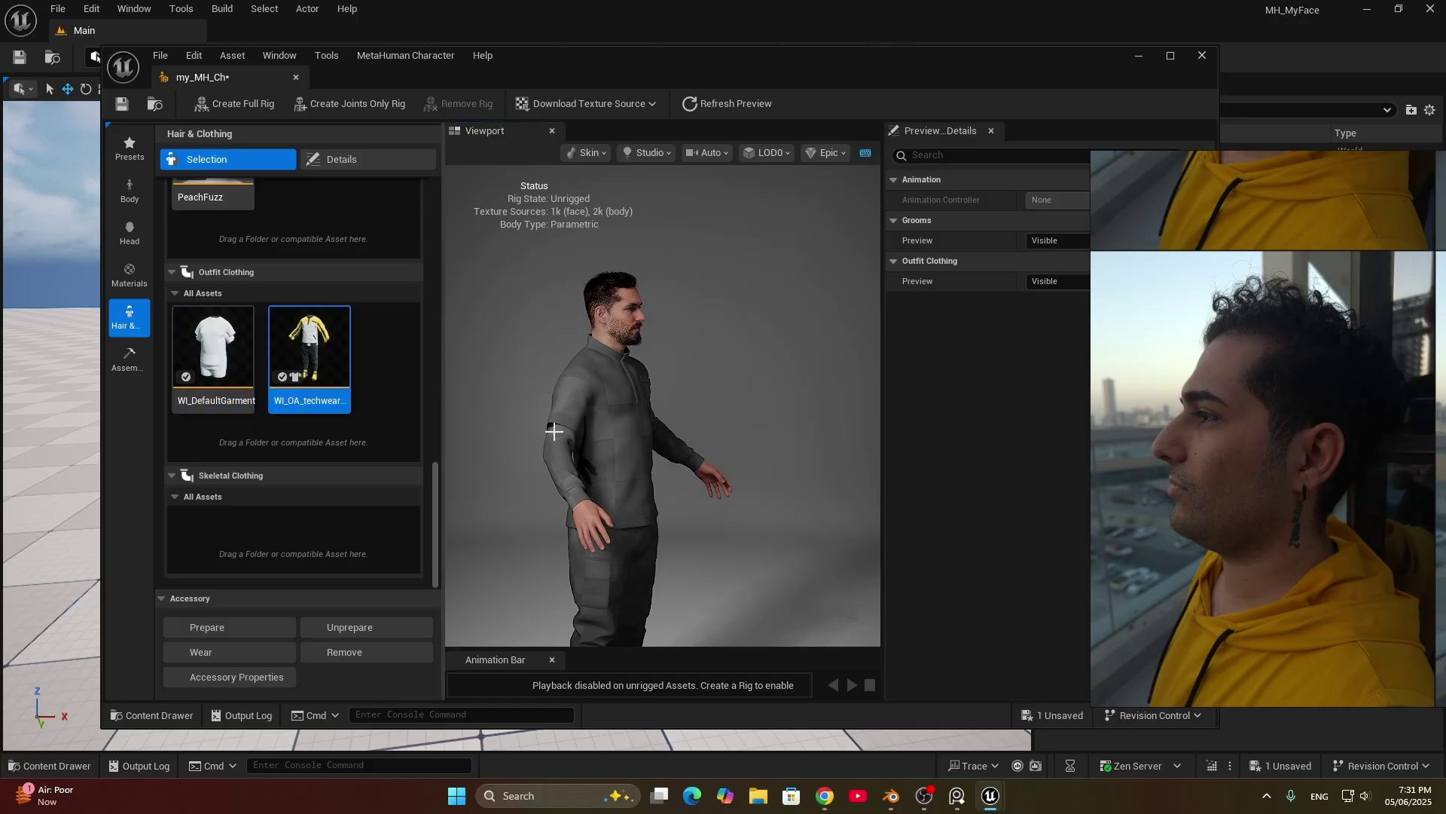
click(348, 163)
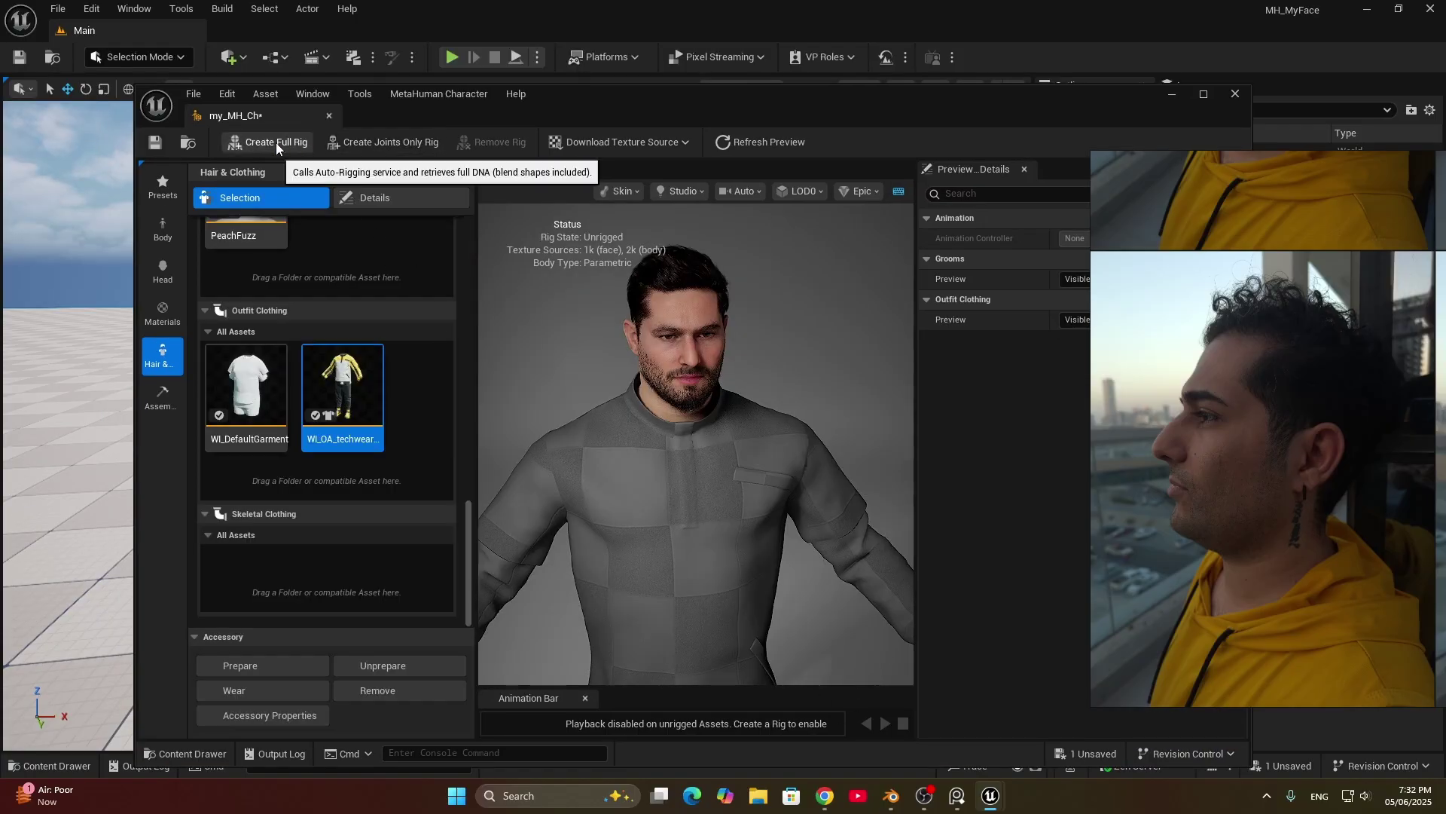
Step: Save the character and create its full rig with joints and blend shapes
key(ctrl+s)
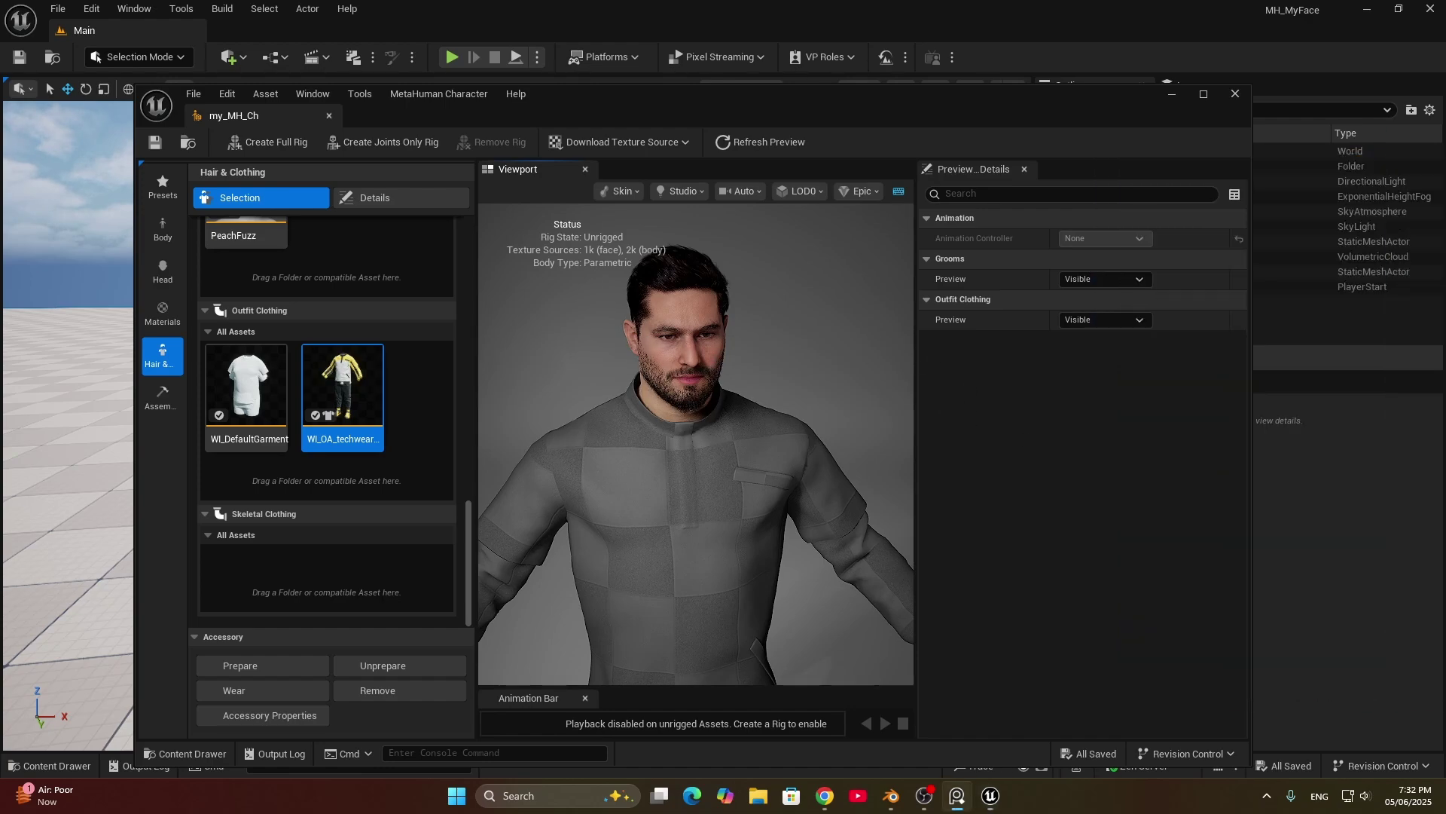
click(291, 142)
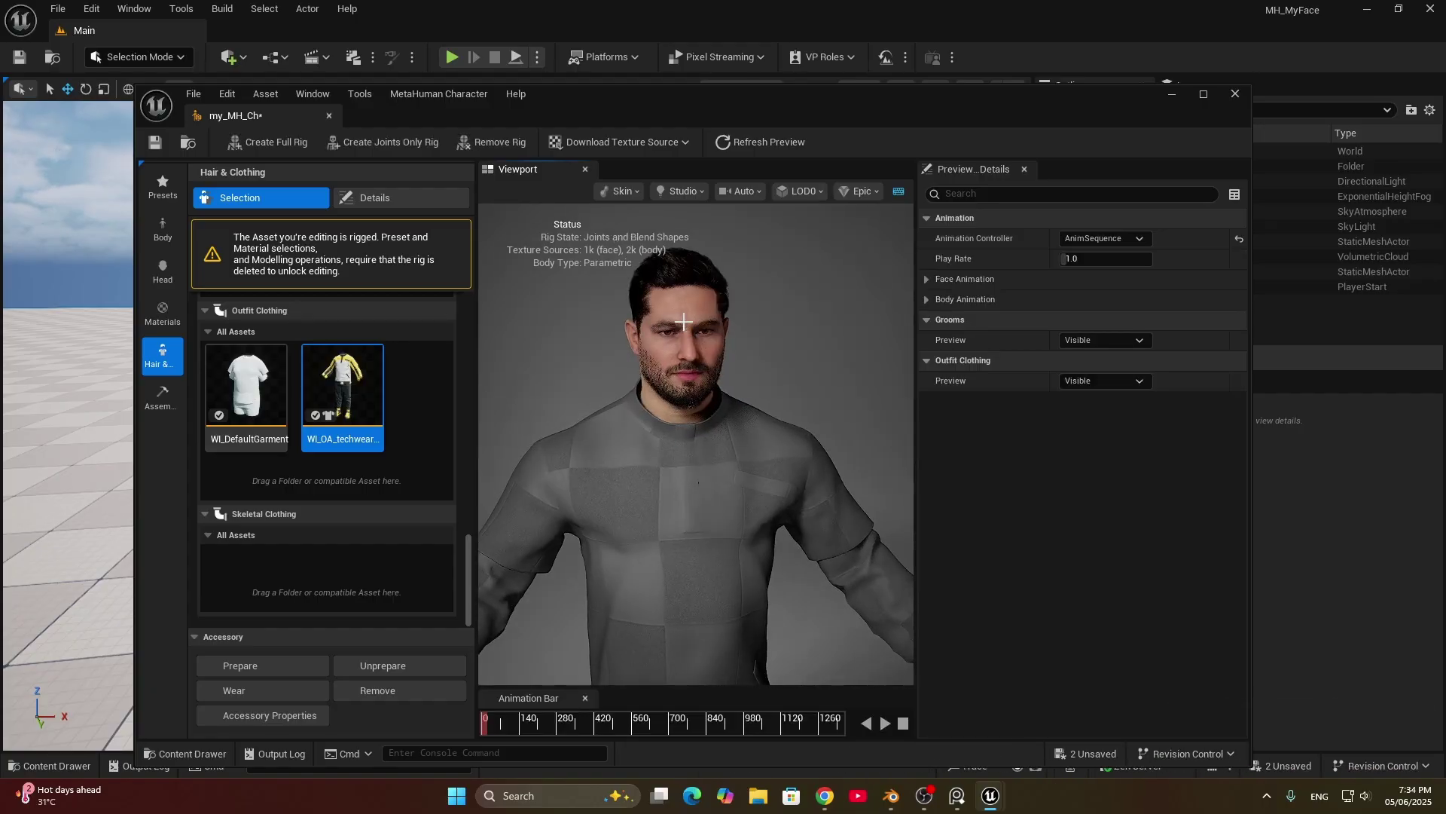
Step: Play the preview animation on the rigged character and examine the face up close and from the side
scroll(683, 309, up, 4)
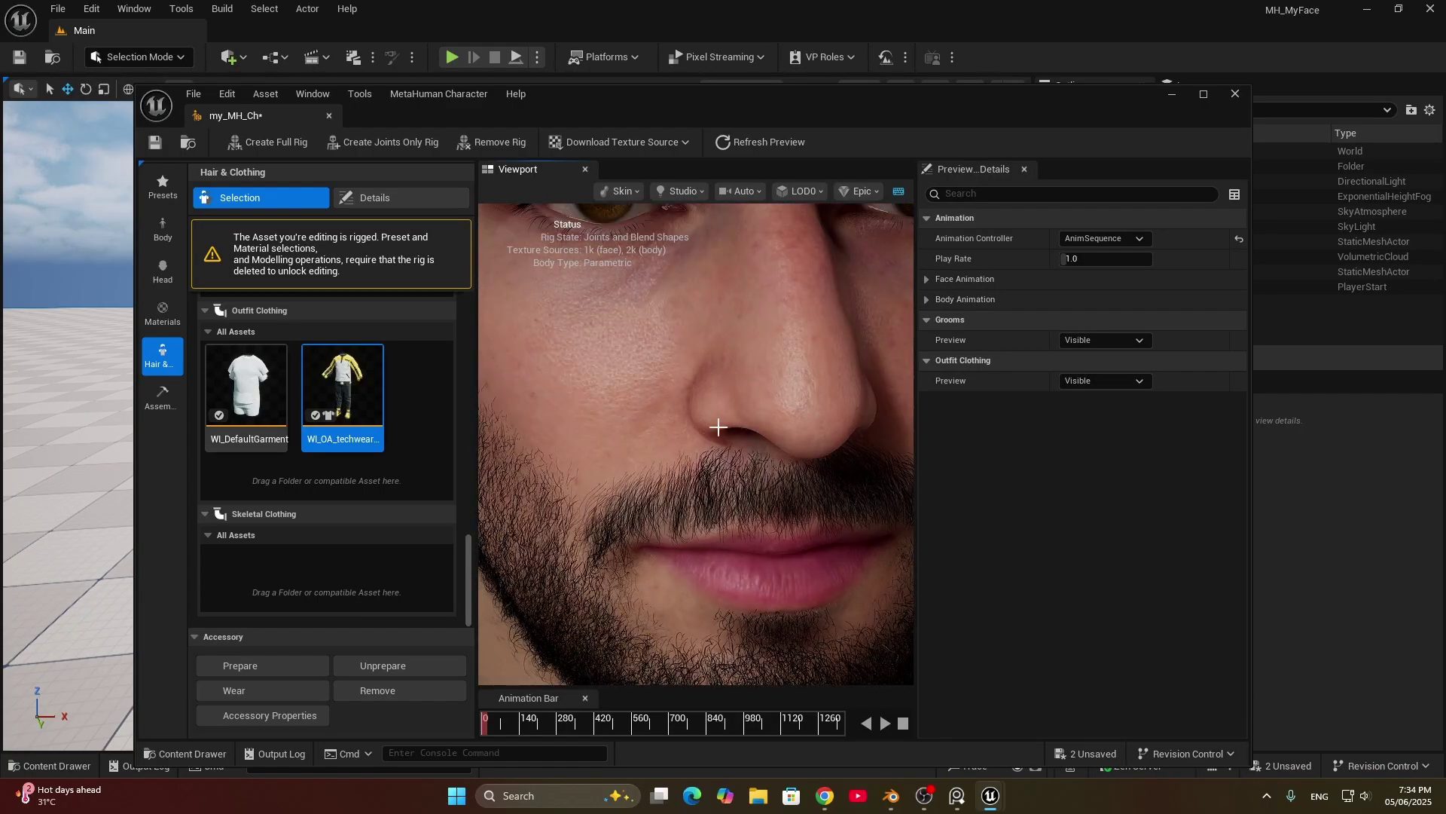
drag(724, 528, 792, 692)
click(886, 723)
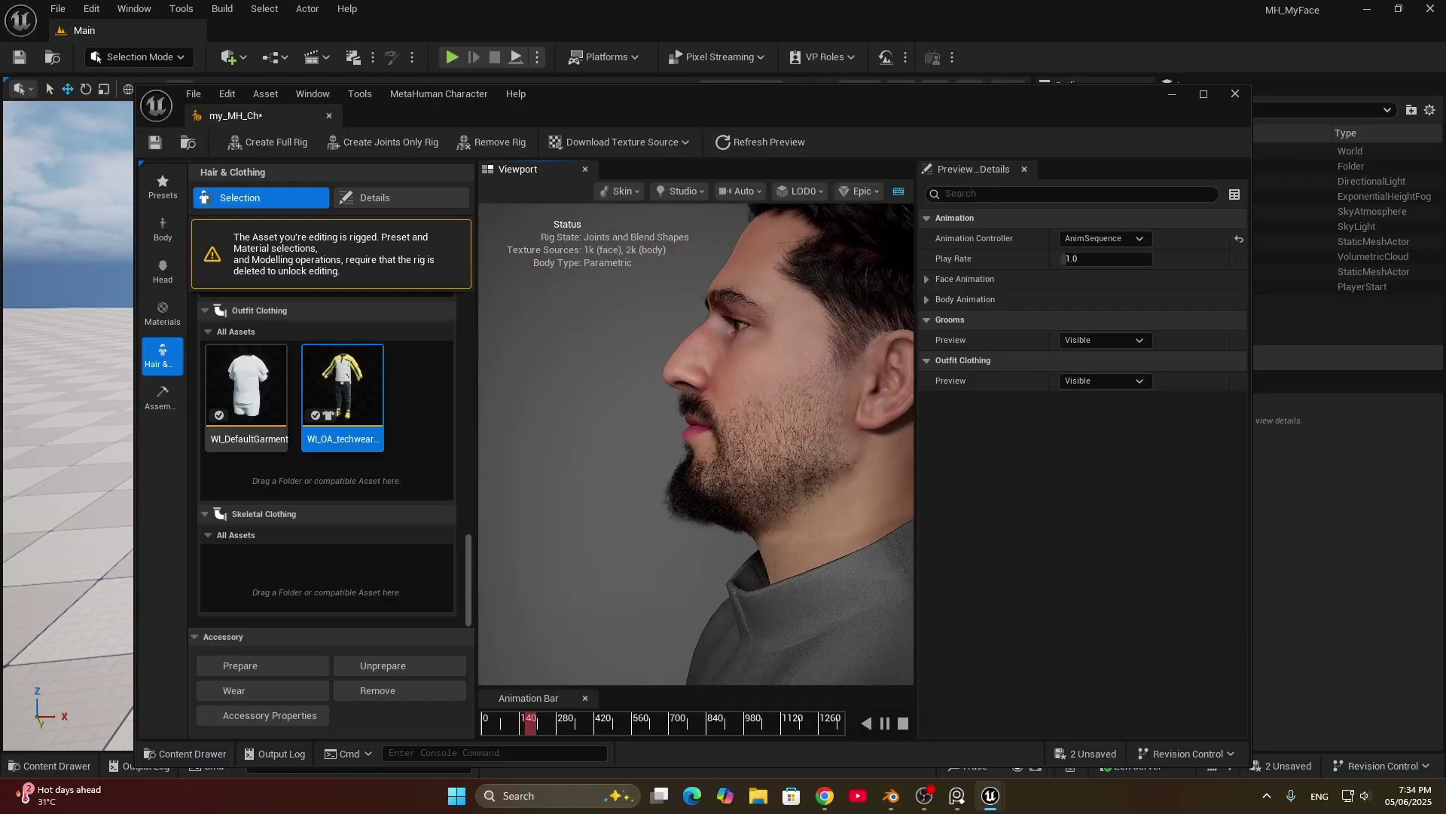
scroll(787, 500, down, 5)
scroll(736, 480, down, 3)
drag(736, 480, 716, 520)
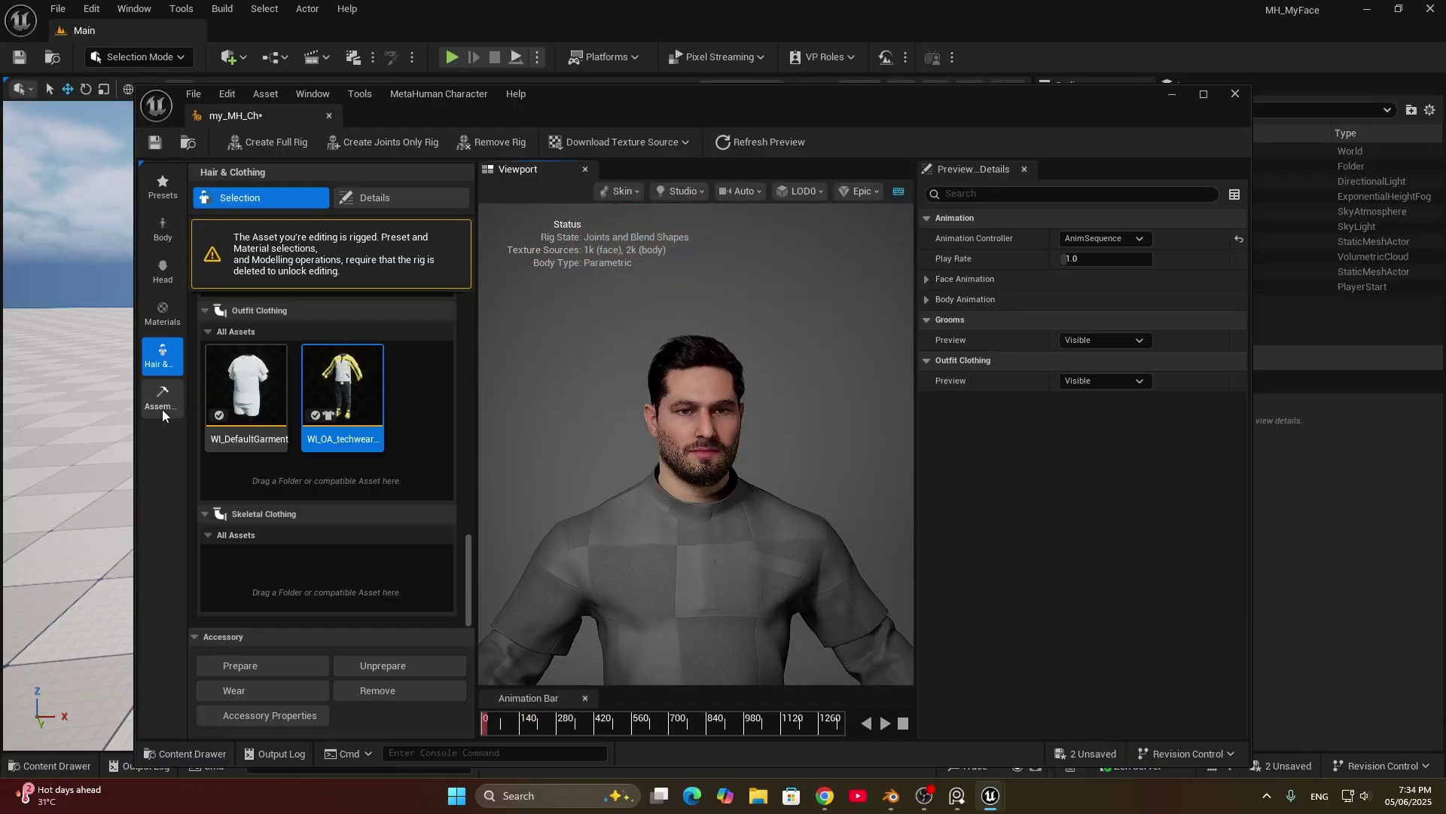
Step: Download the 4k resolution texture sources for the character and return to the Assembly settings
click(162, 398)
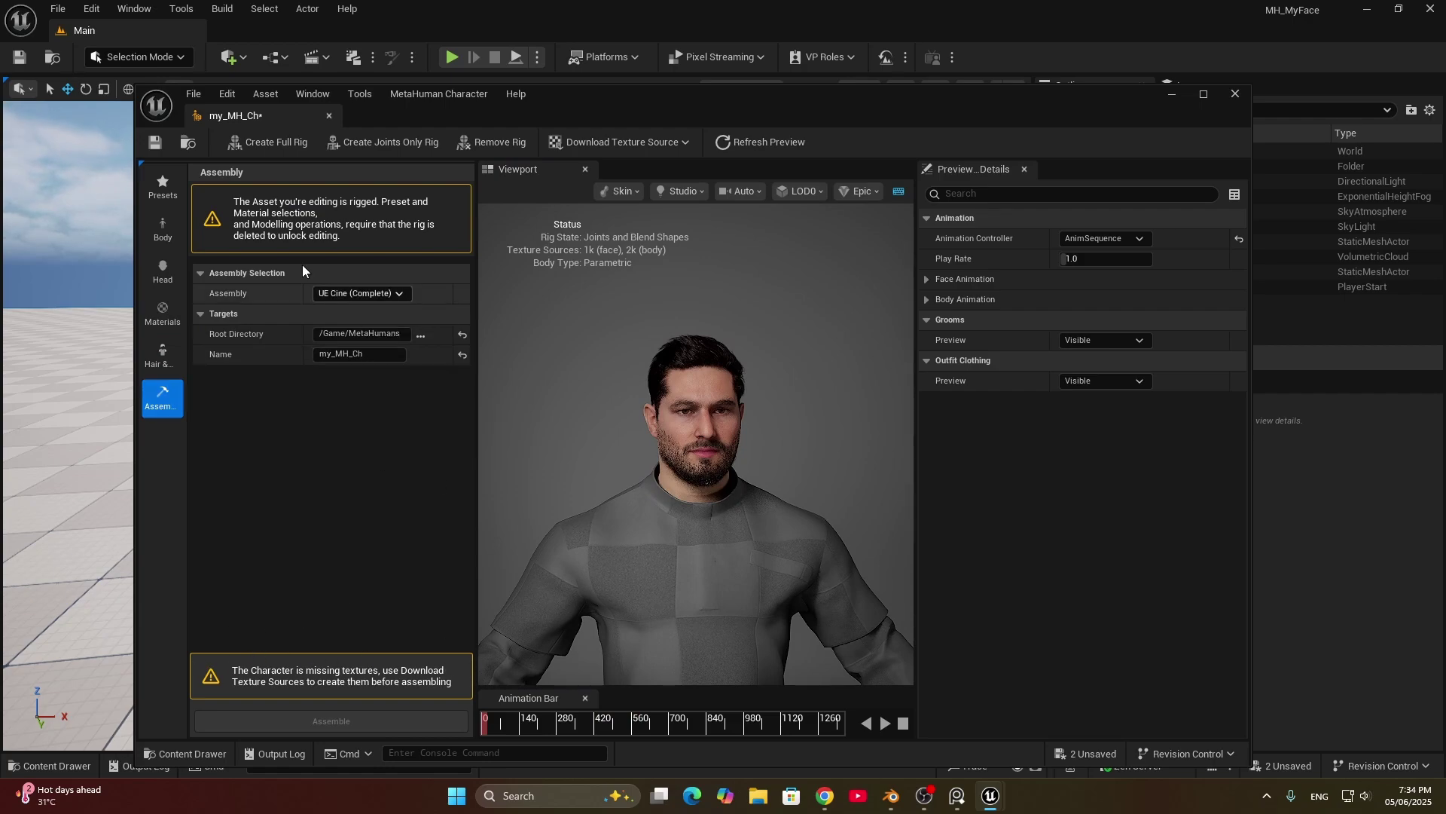
click(621, 144)
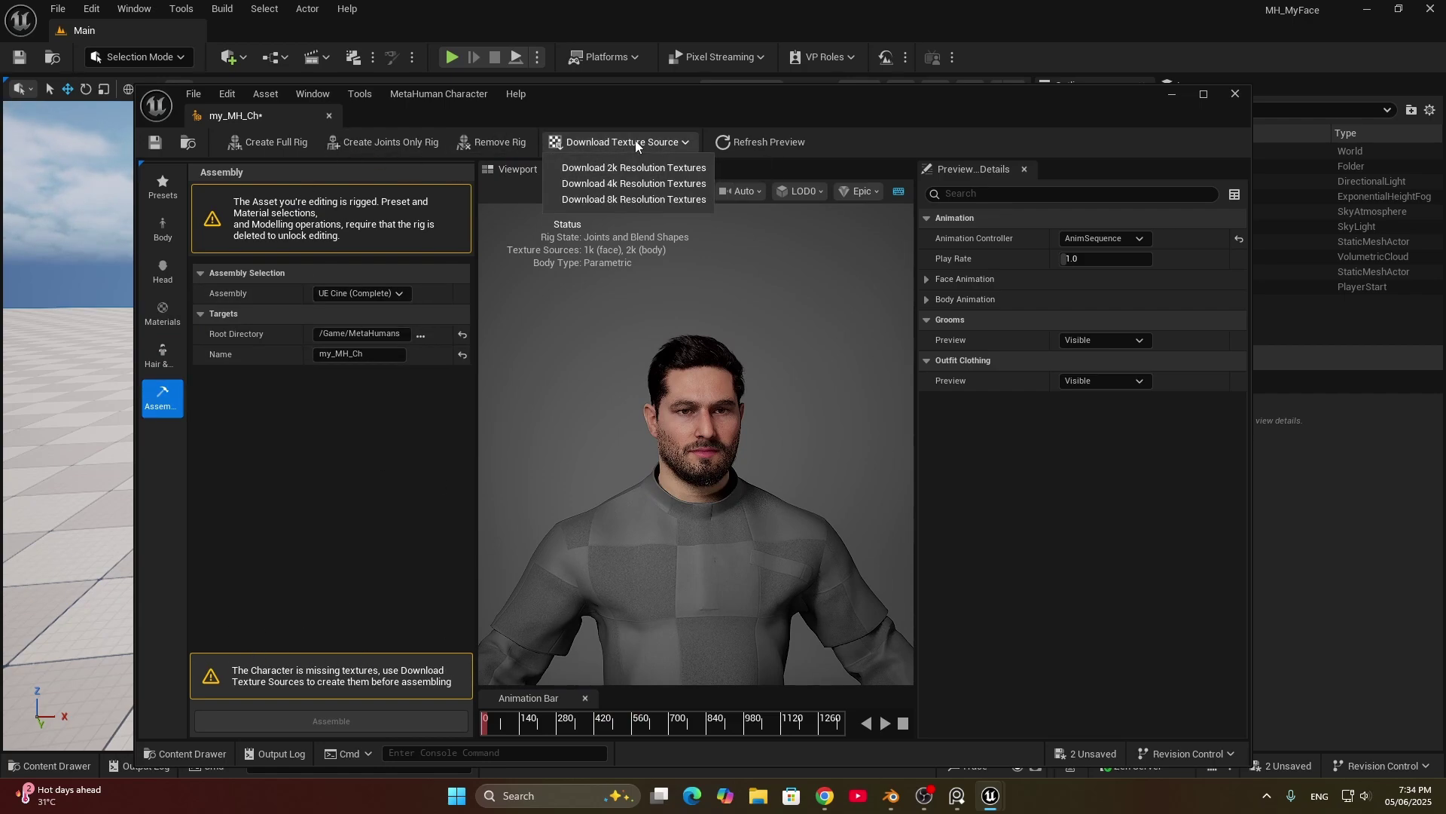
click(649, 184)
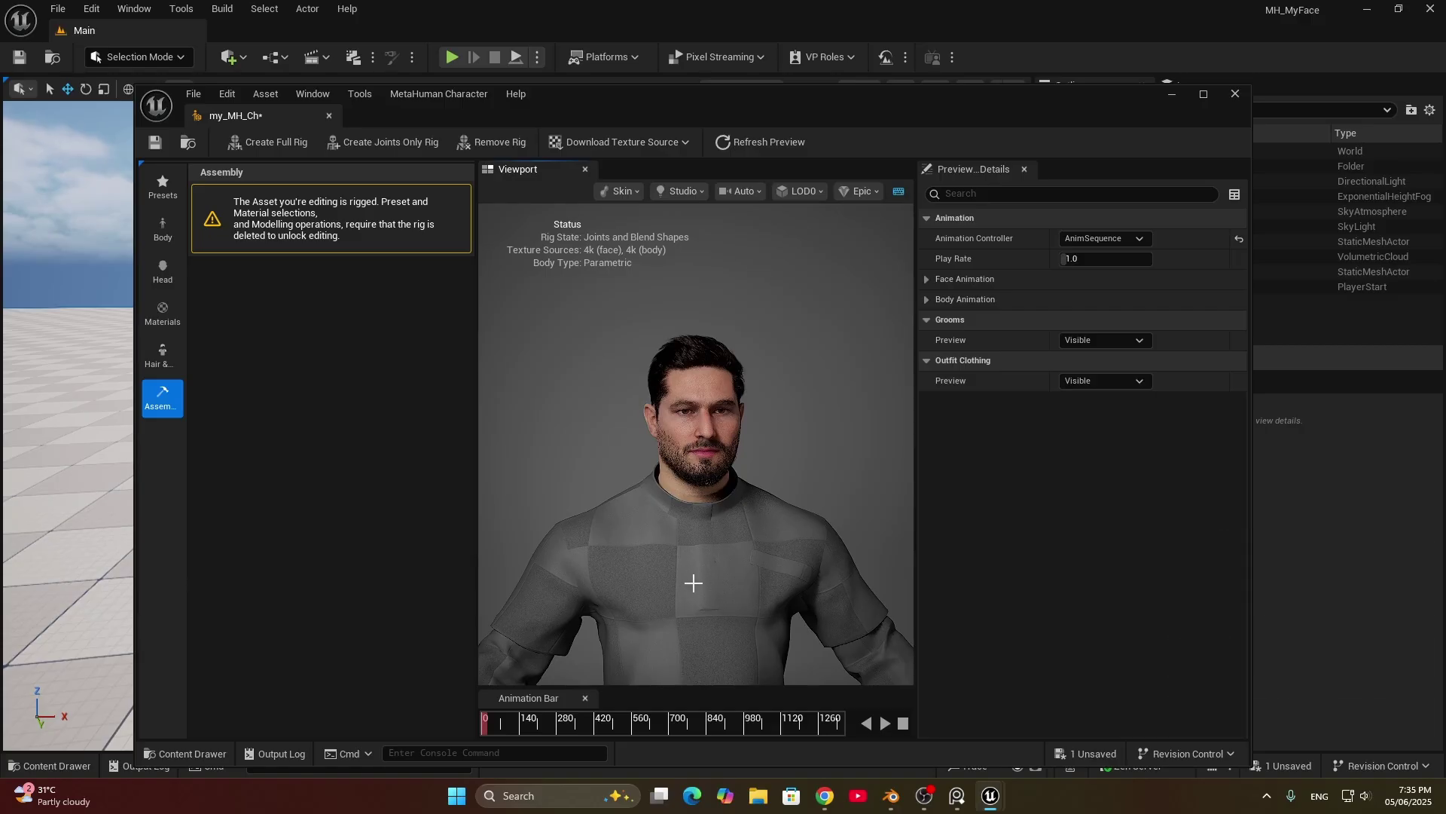
click(157, 350)
click(161, 404)
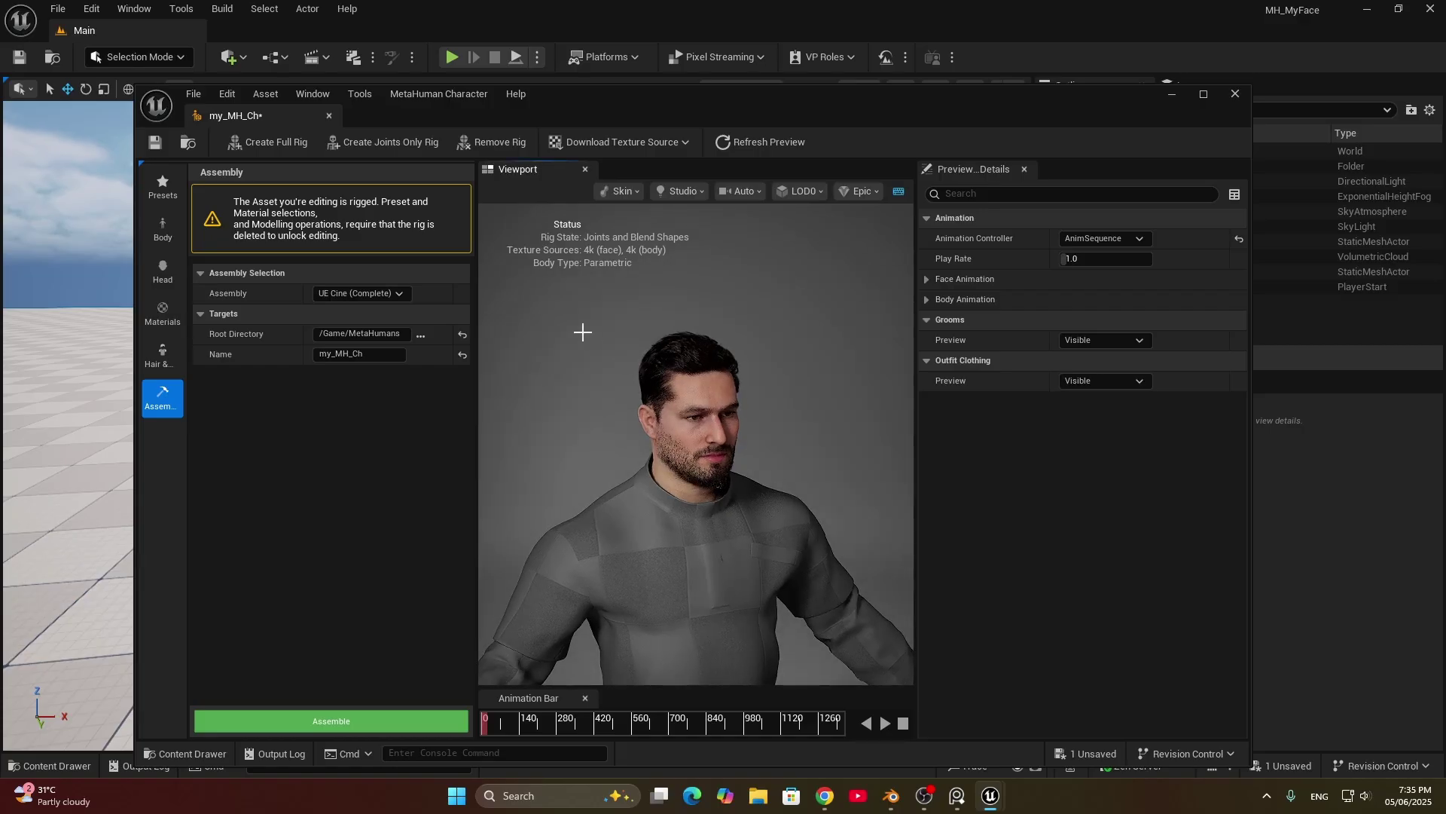
Step: Save the character, assemble it as UE Cine (Complete) under /Game/MetaHumans with the name my_MH_Ch, and save again
key(ctrl+s)
click(323, 721)
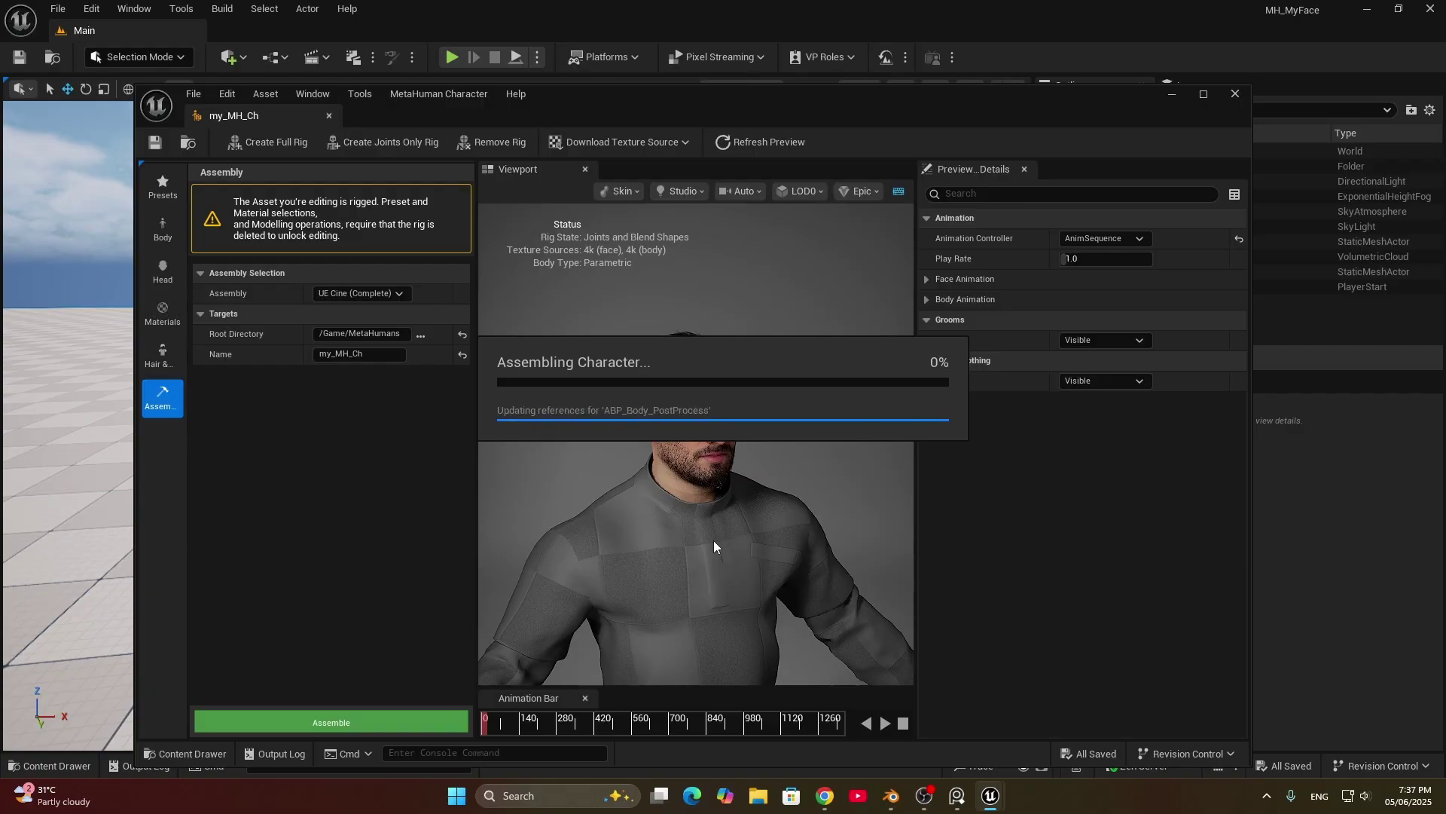
click(156, 143)
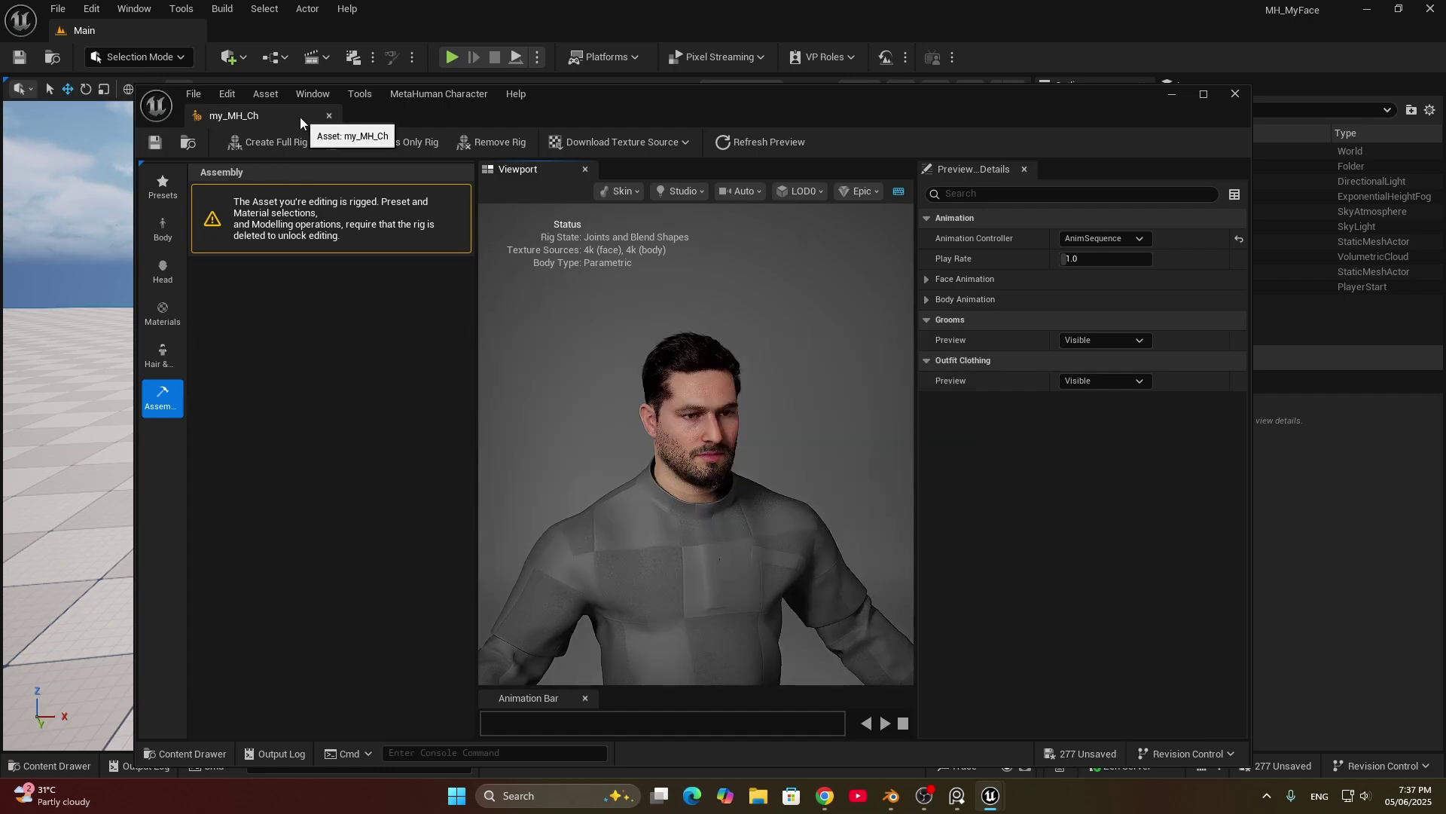
Step: Close the character editor and open the my_MH_Ch folder under MetaHumans to find the BP_my_MH_Ch blueprint
click(329, 115)
click(51, 765)
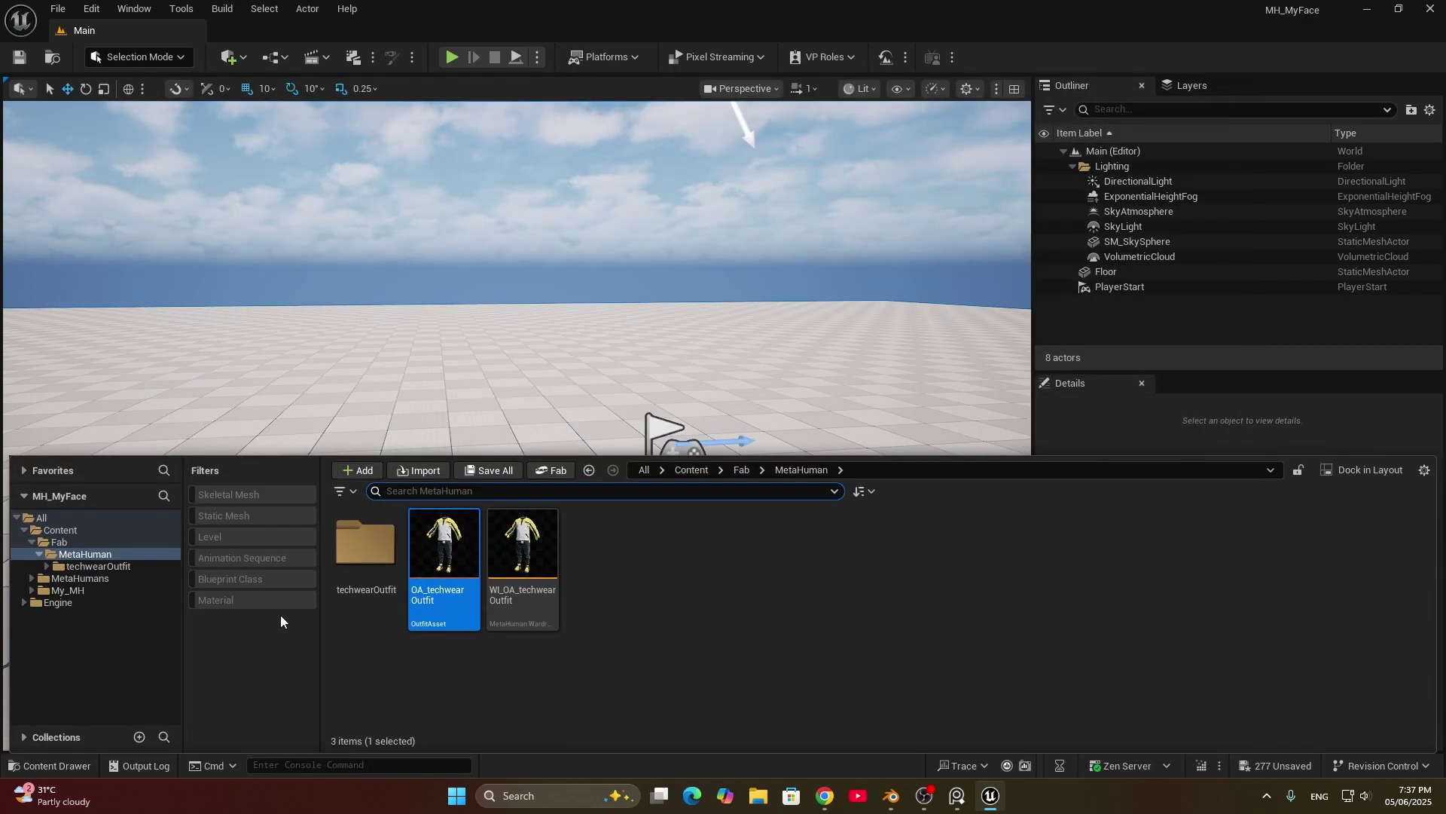
click(35, 540)
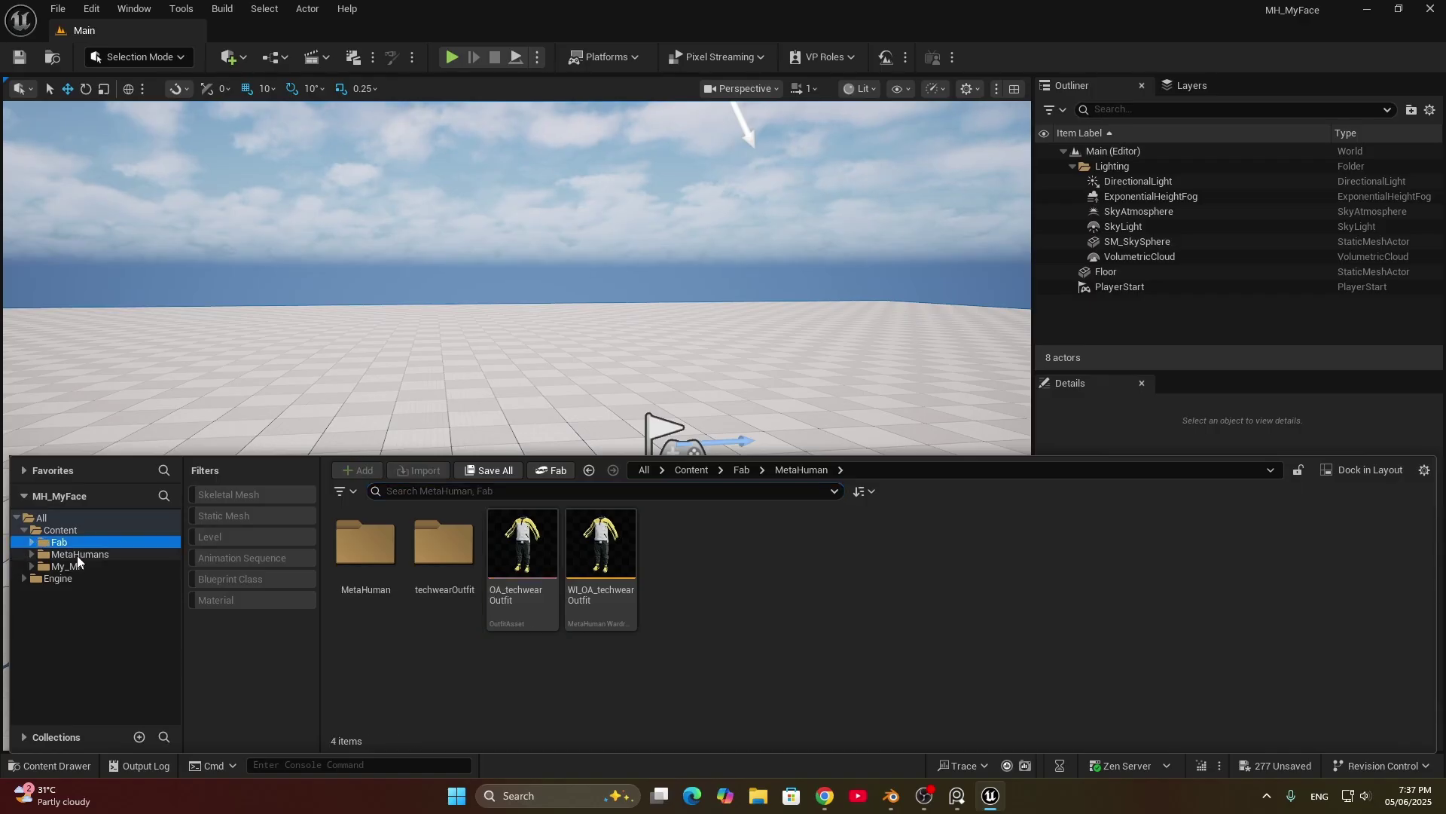
click(76, 554)
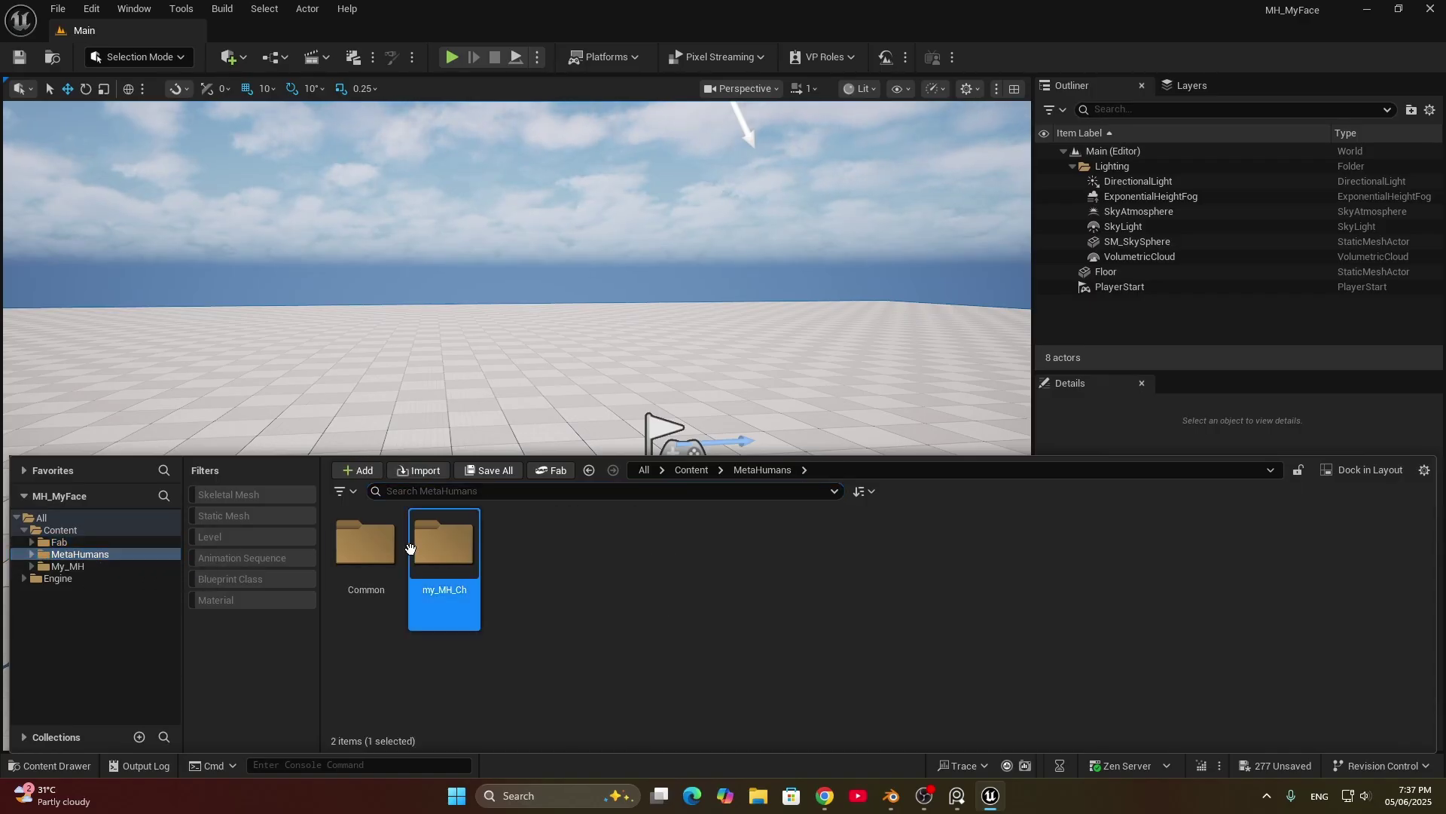
double_click(444, 542)
click(678, 557)
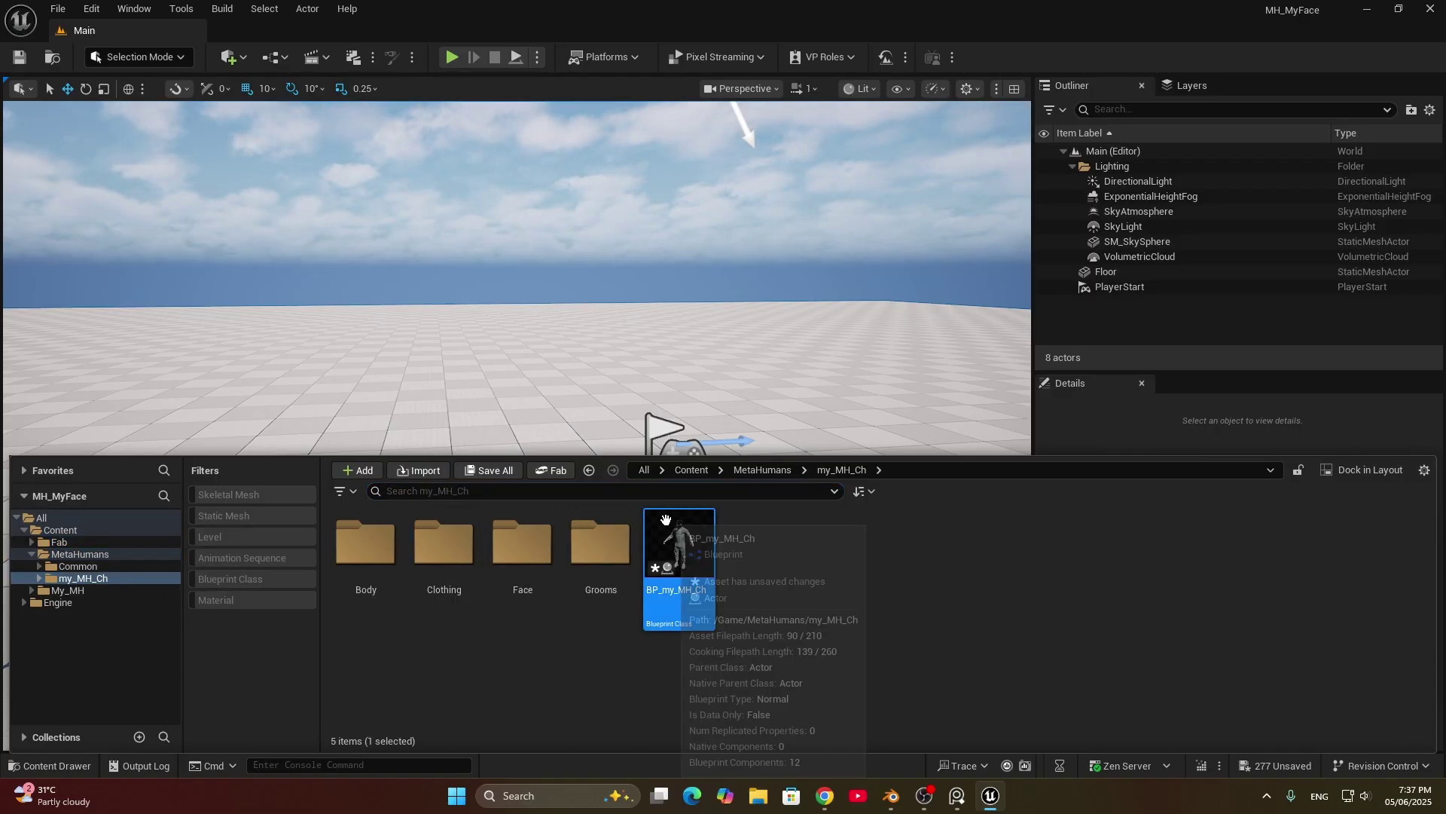
Step: Place the BP_my_MH_Ch blueprint in the level and inspect the assembled character up close
drag(678, 547, 759, 449)
key(f)
right_drag(759, 449, 633, 437)
key(w)
scroll(716, 422, down, 3)
key(Escape)
scroll(670, 437, down, 2)
key(e)
key(w)
scroll(655, 437, down, 1)
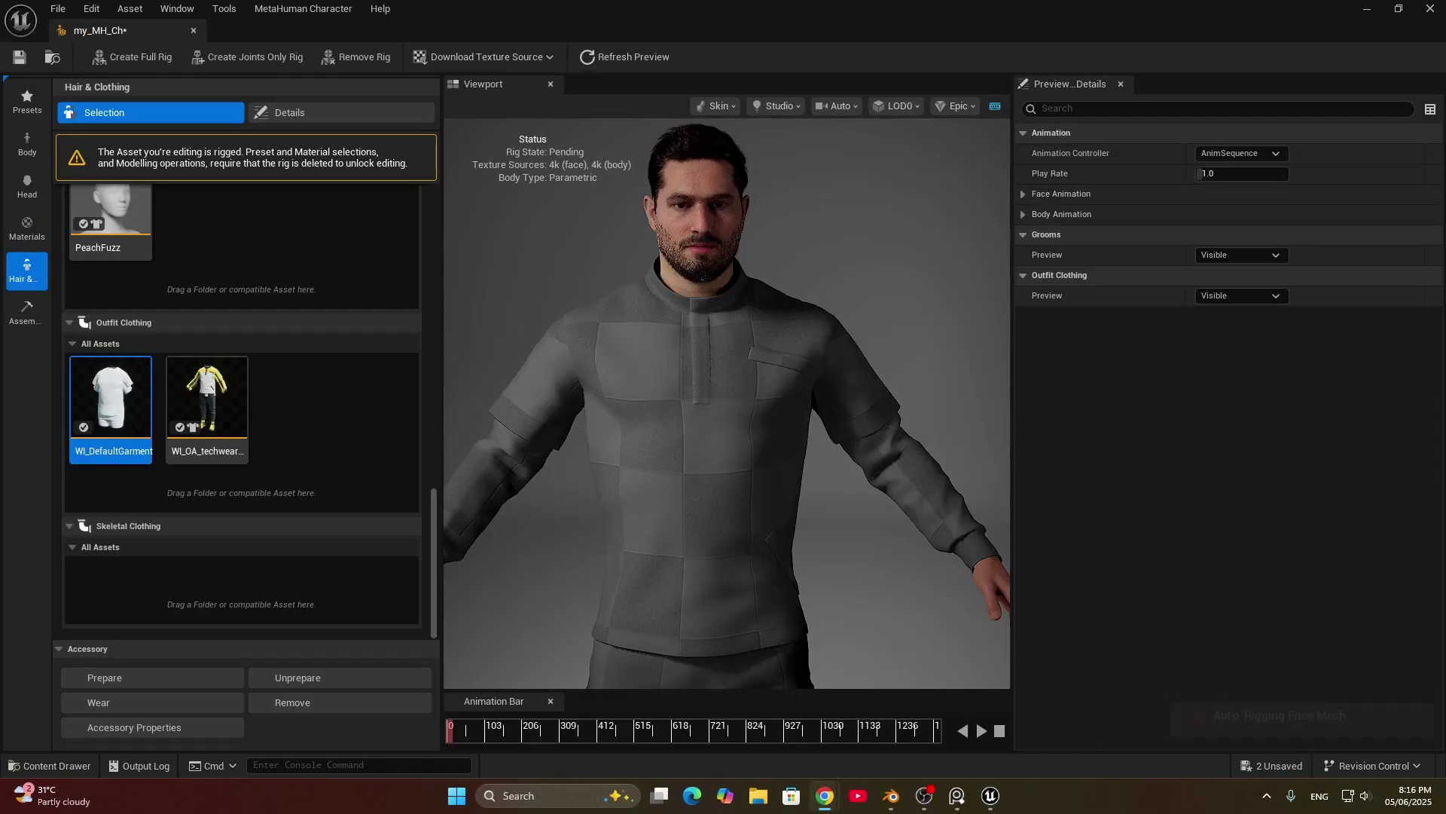
Step: Assemble the character again from its Assembly settings
click(27, 311)
click(229, 730)
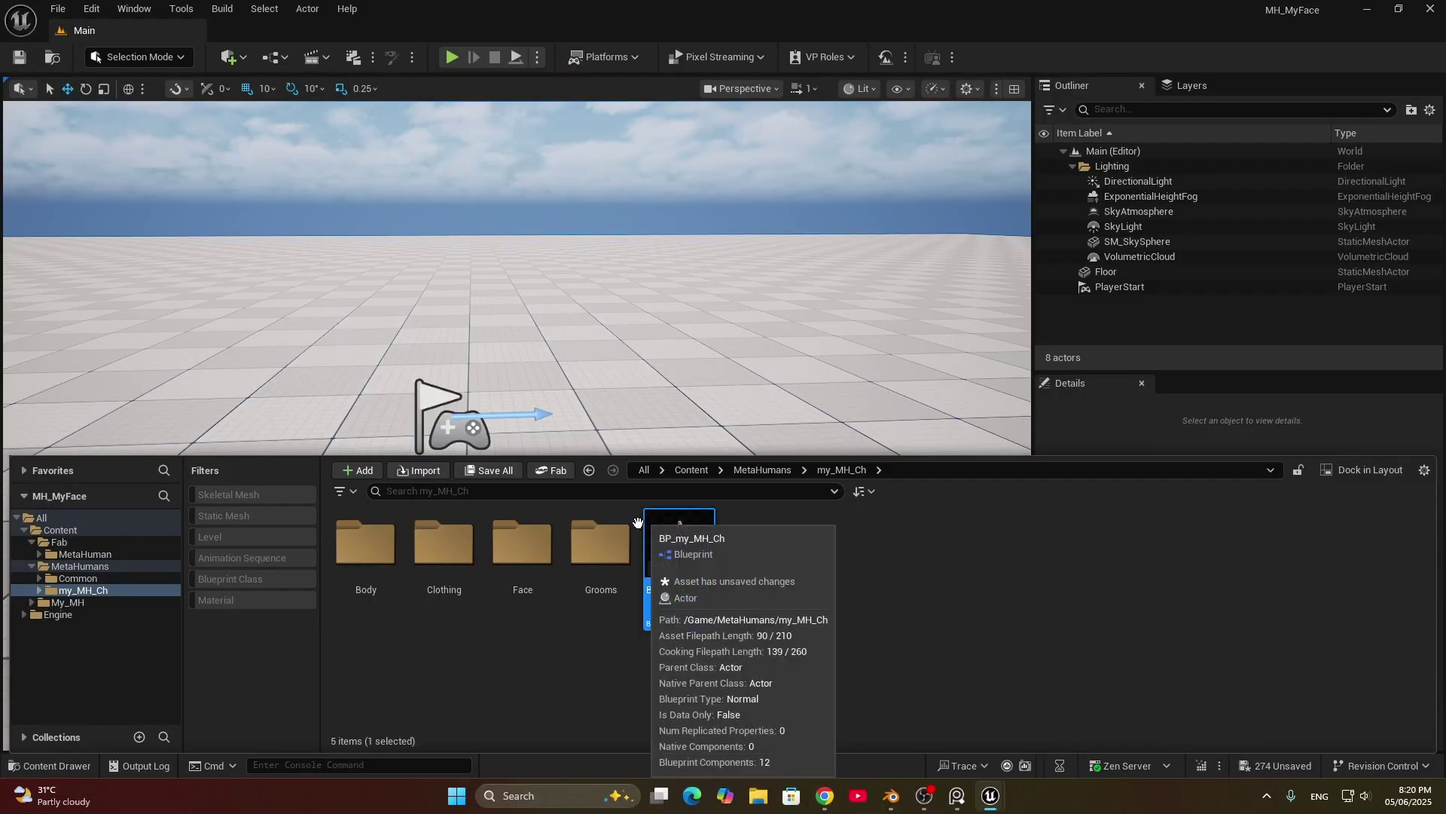
Step: Place the newly assembled BP_my_MH_Ch blueprint in the level, focus on it and select its outfit mesh
click(697, 527)
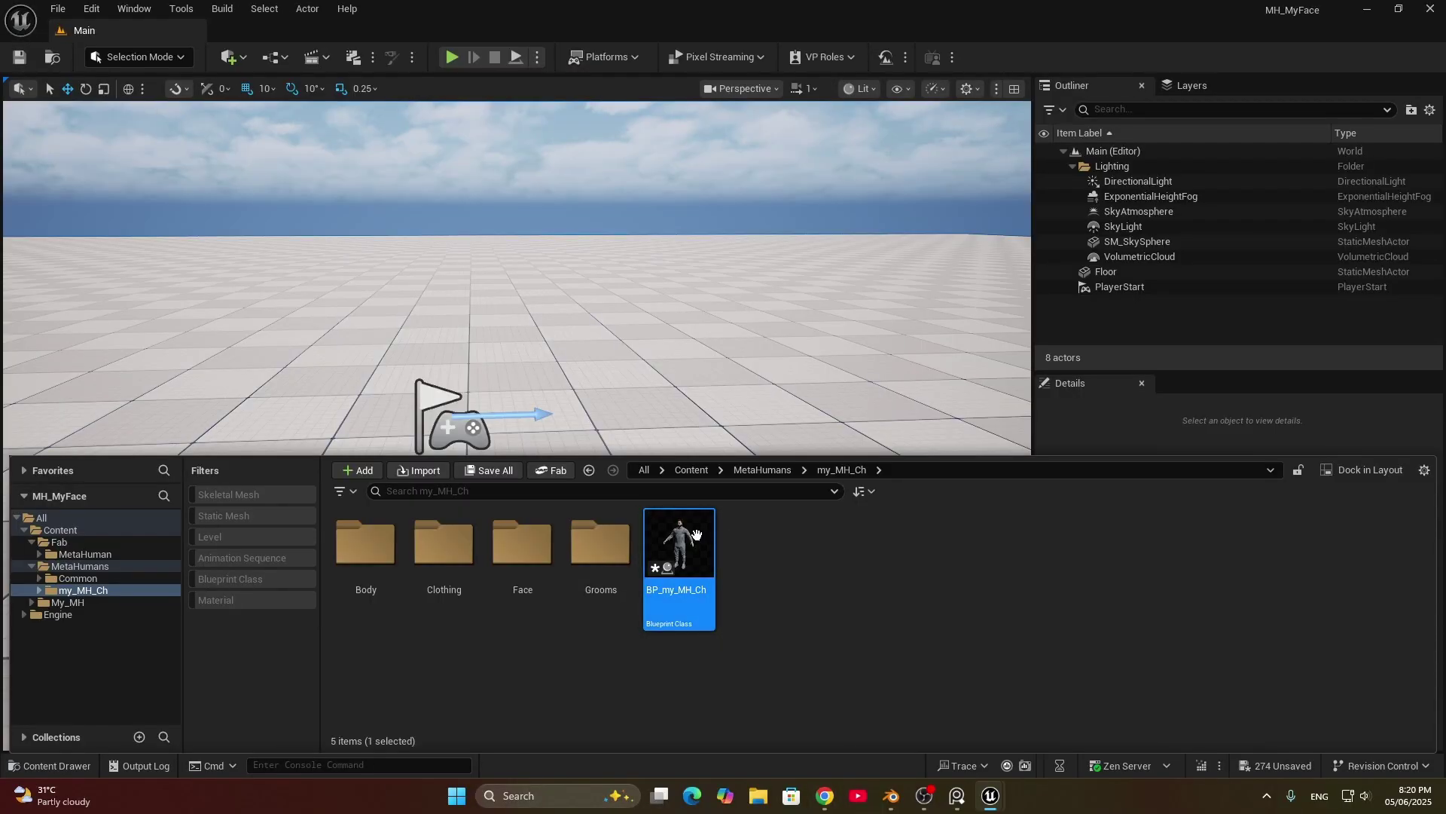
drag(701, 522, 680, 546)
key(f)
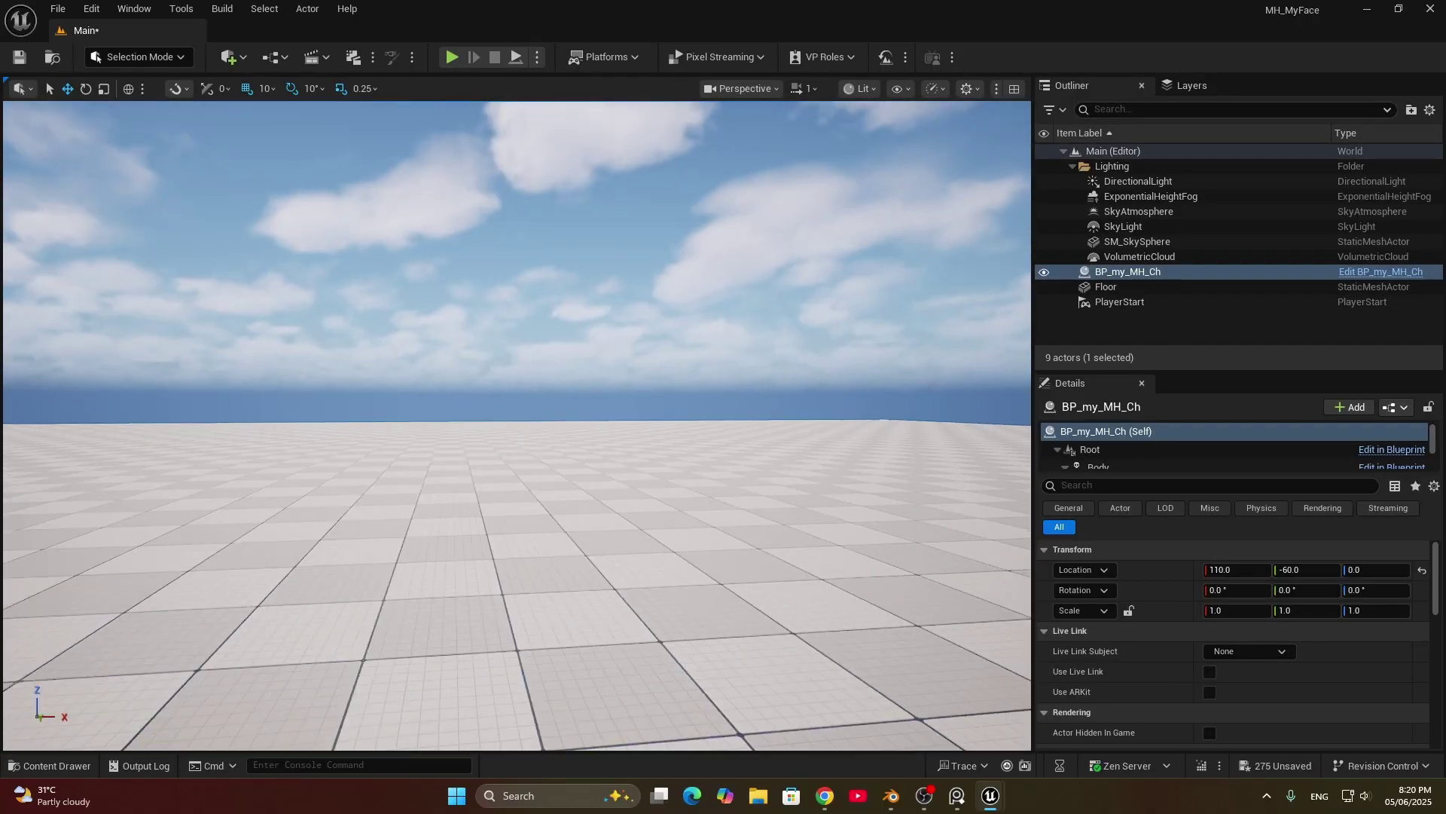
right_drag(516, 425, 588, 432)
scroll(490, 414, down, 2)
key(s)
click(587, 431)
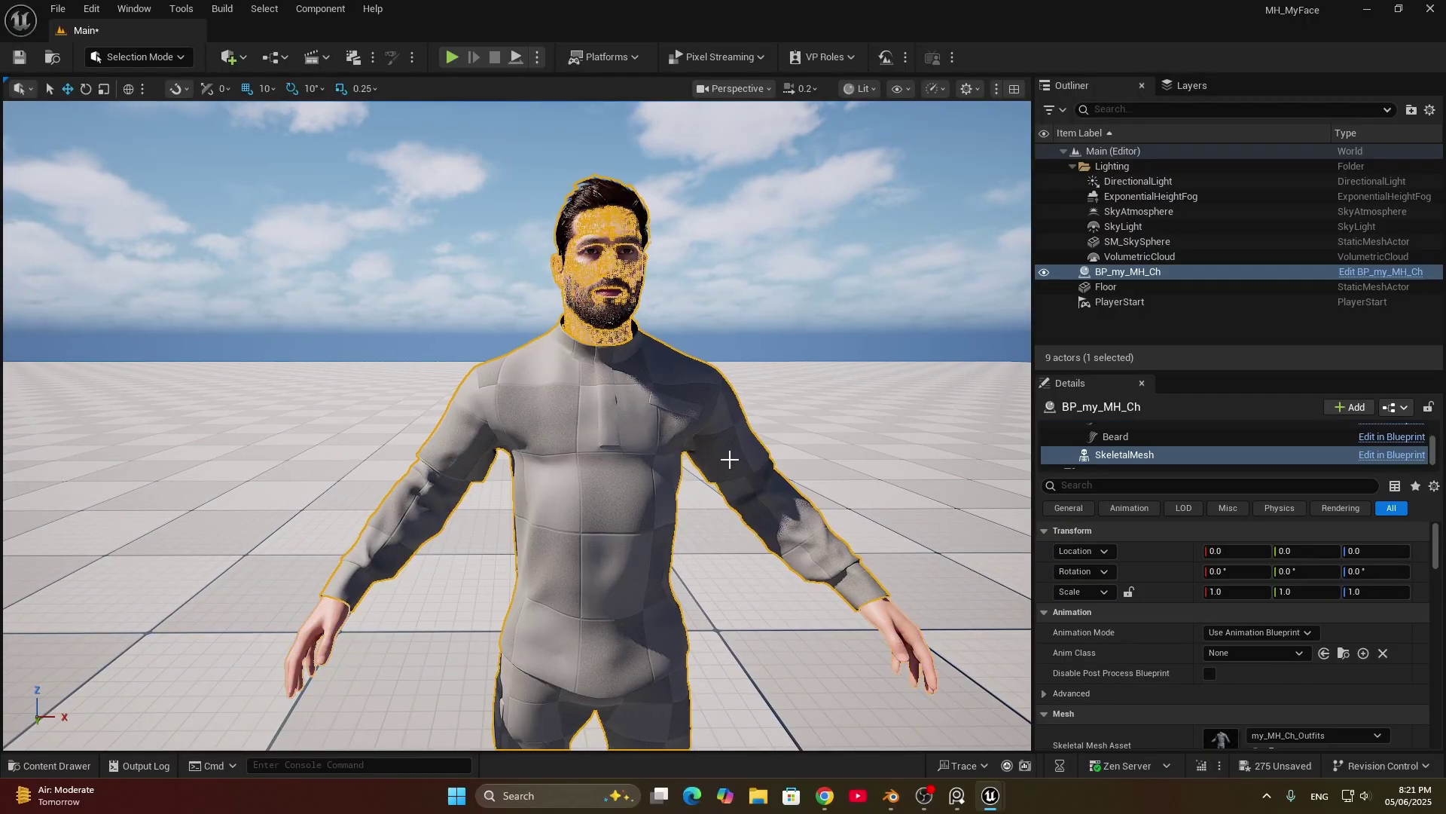
Step: Assign M_techwear_bodyShapeH_MH_Jacket from the techwearOutfit Materials folder to Element 0 of the outfit mesh
click(76, 766)
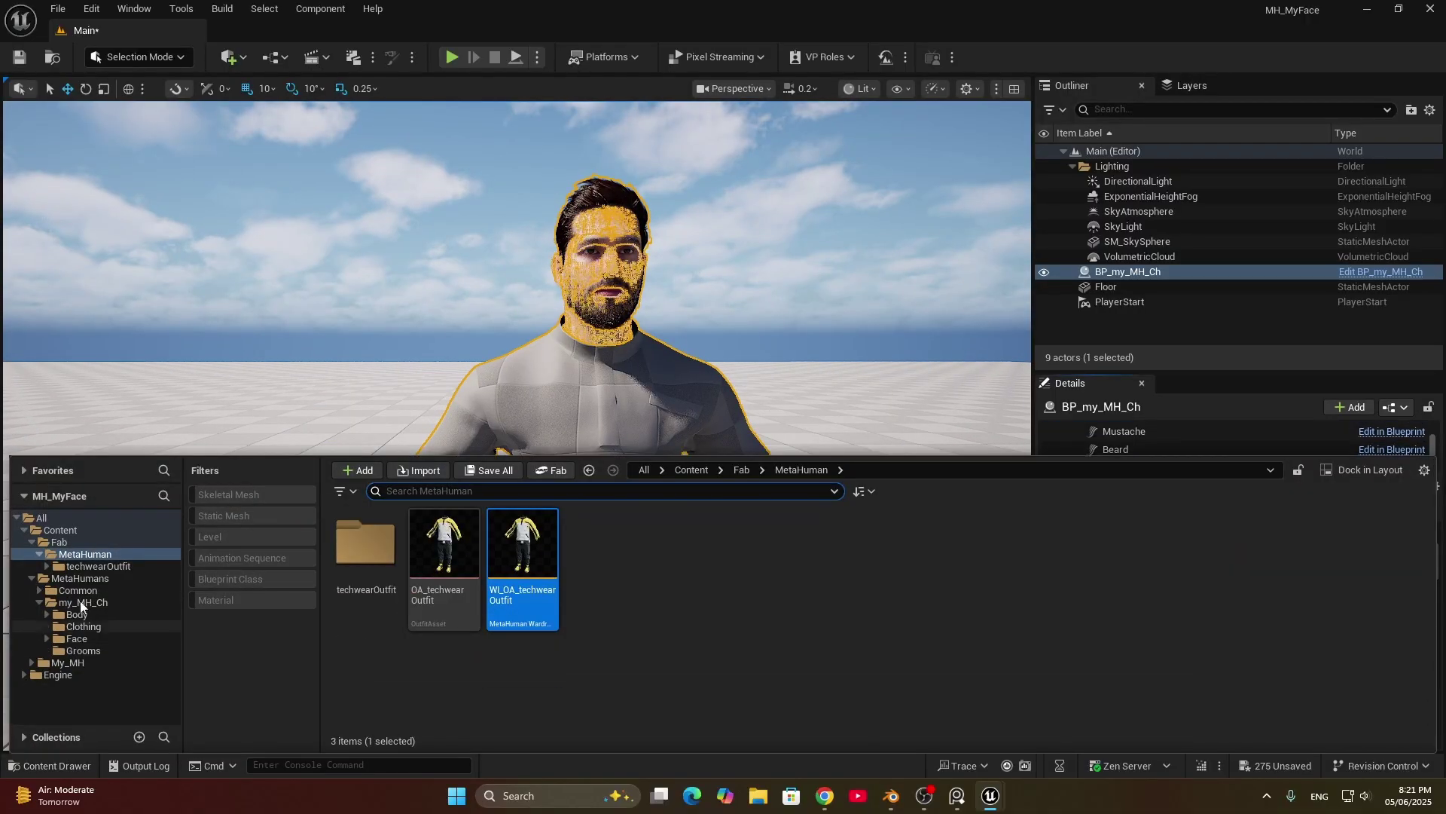
click(96, 566)
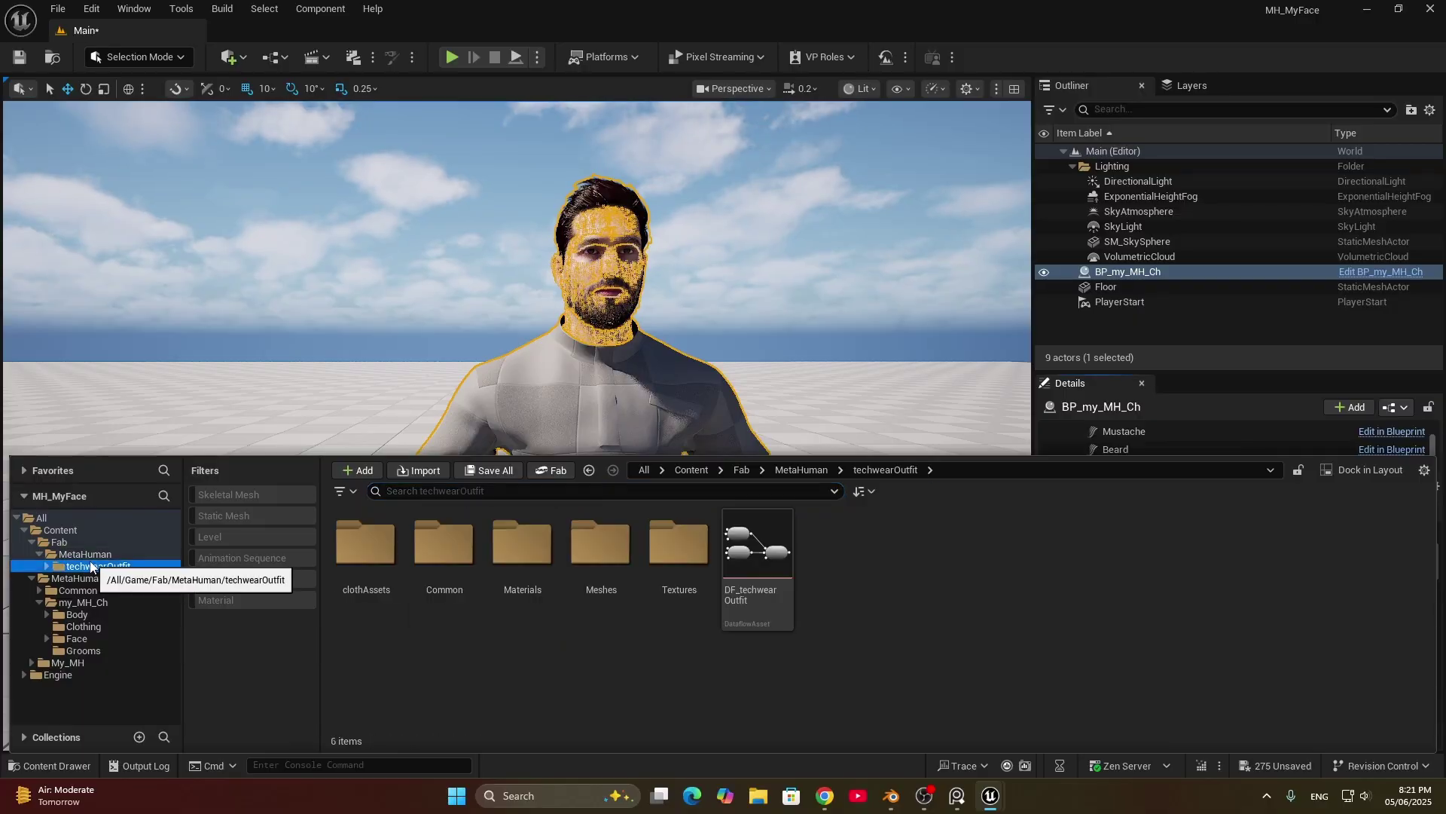
double_click(531, 552)
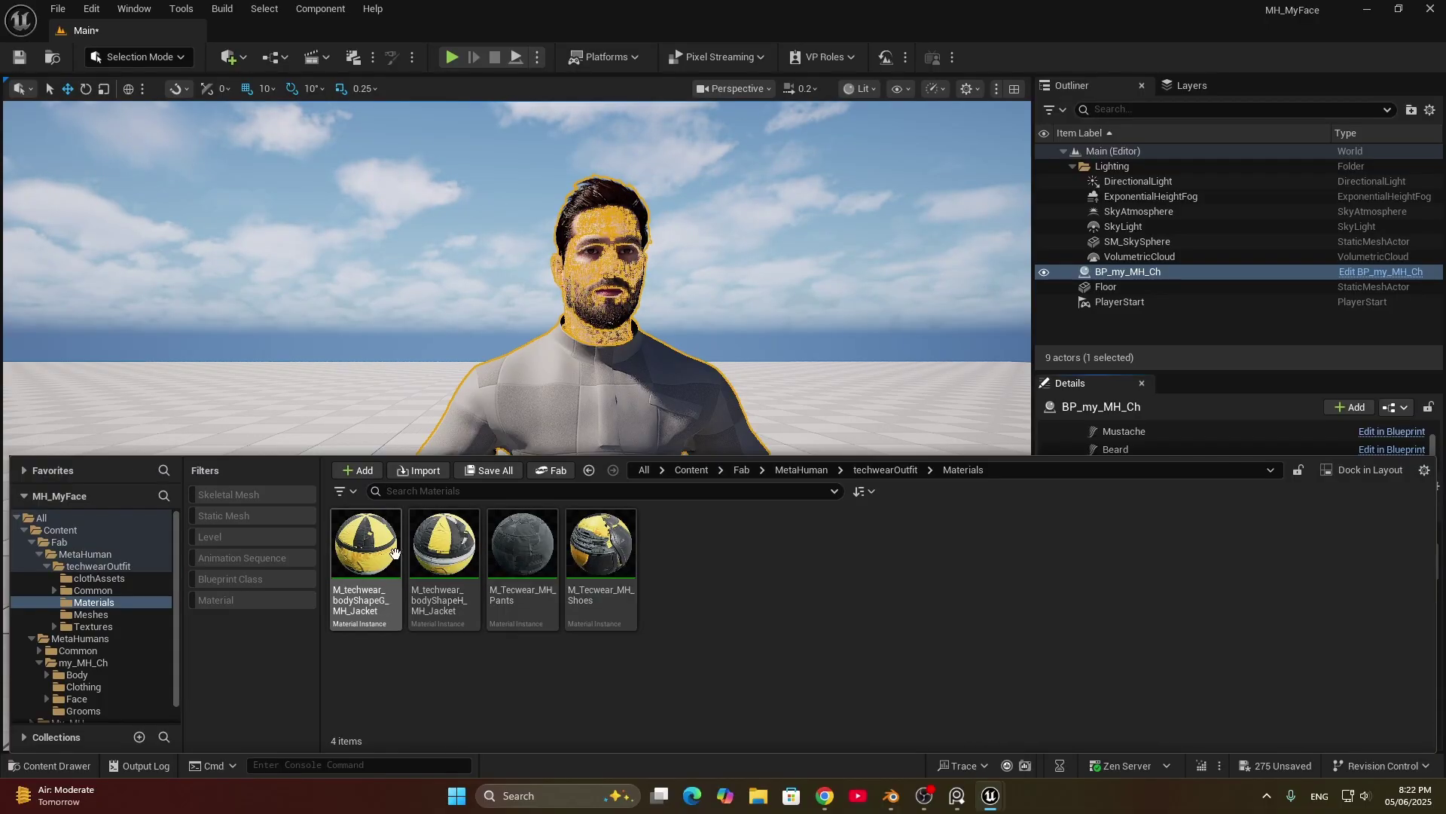
click(444, 549)
right_drag(801, 389, 968, 407)
click(1255, 608)
right_drag(753, 422, 648, 415)
key(w)
key(s)
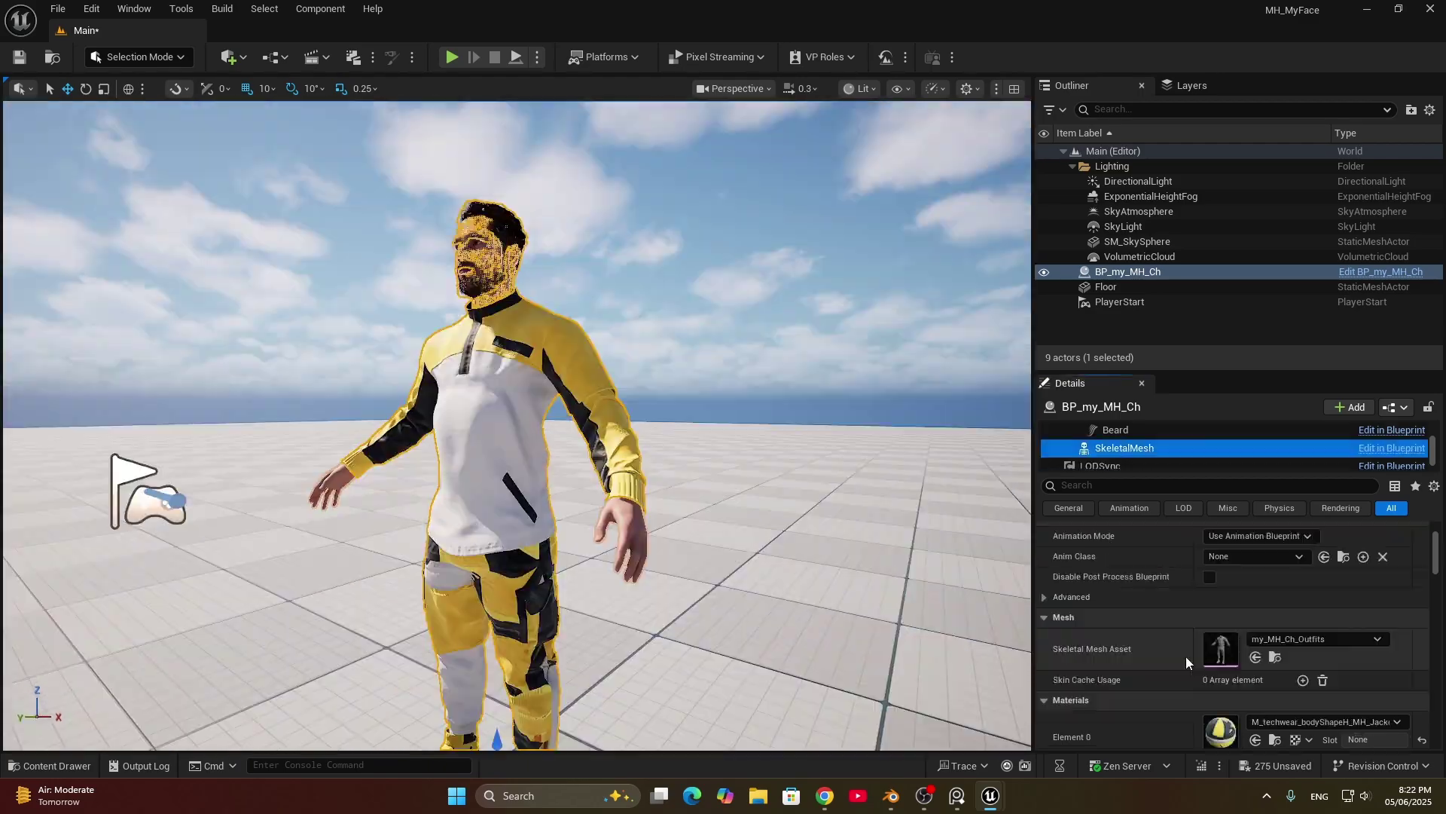
Step: Open the jacket material, set the MaterialA diffuse_color_2 to light grey B8B8B8FF and close the material editor
double_click(1221, 731)
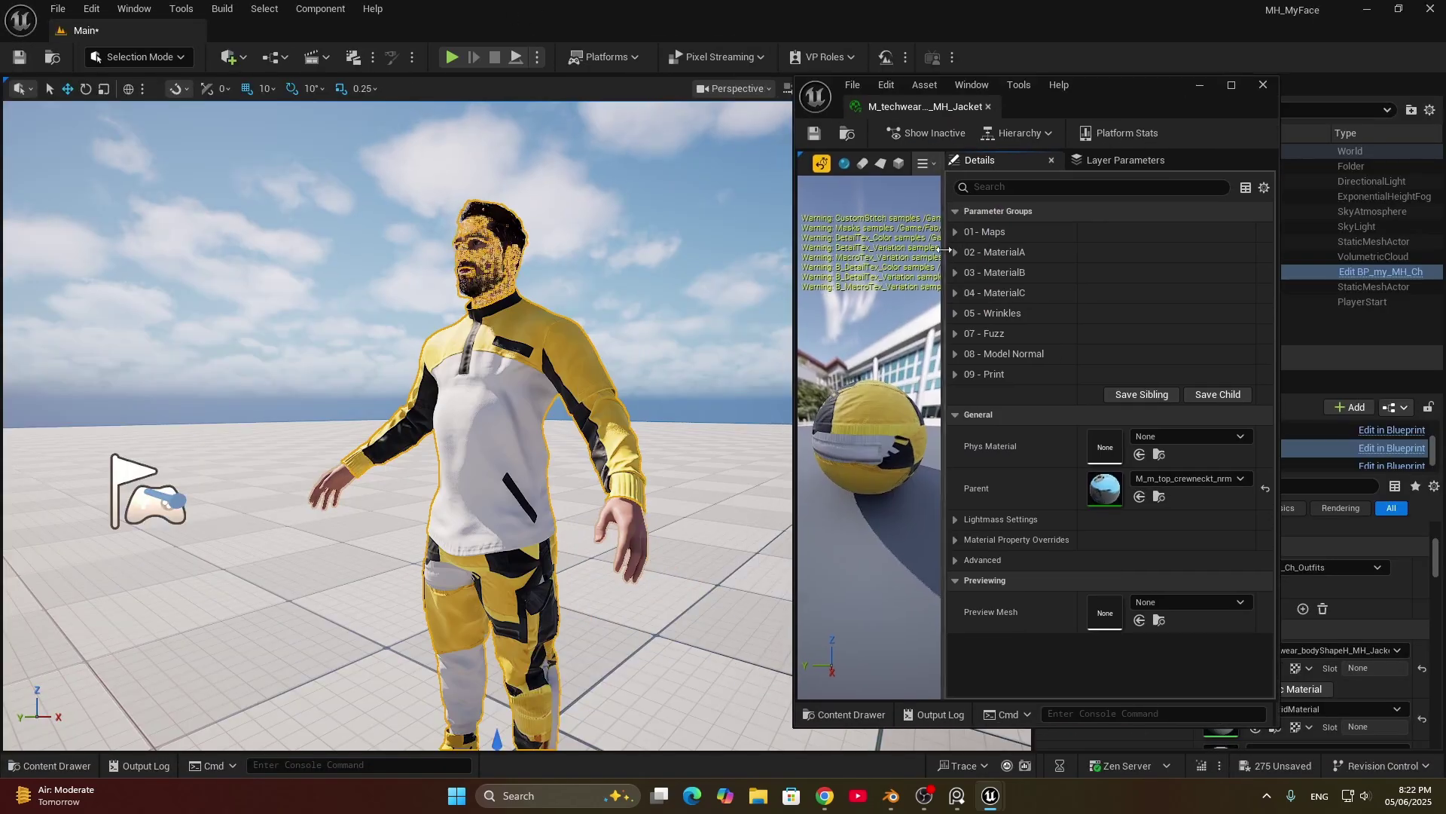
click(1128, 292)
mouse_move(866, 407)
mouse_down()
mouse_move(897, 391)
mouse_move(817, 395)
mouse_move(864, 405)
mouse_up()
drag(991, 443, 999, 408)
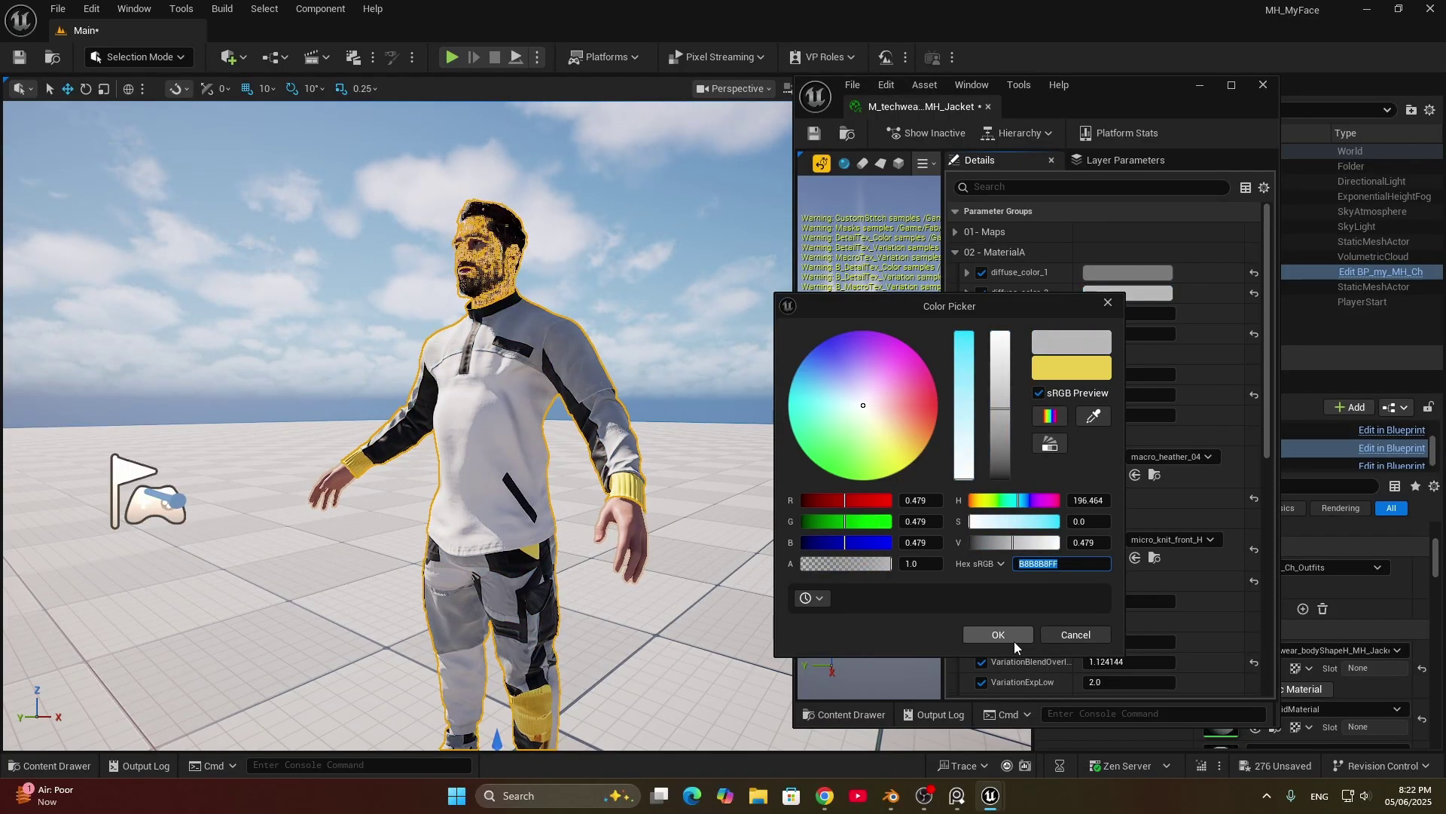
click(999, 635)
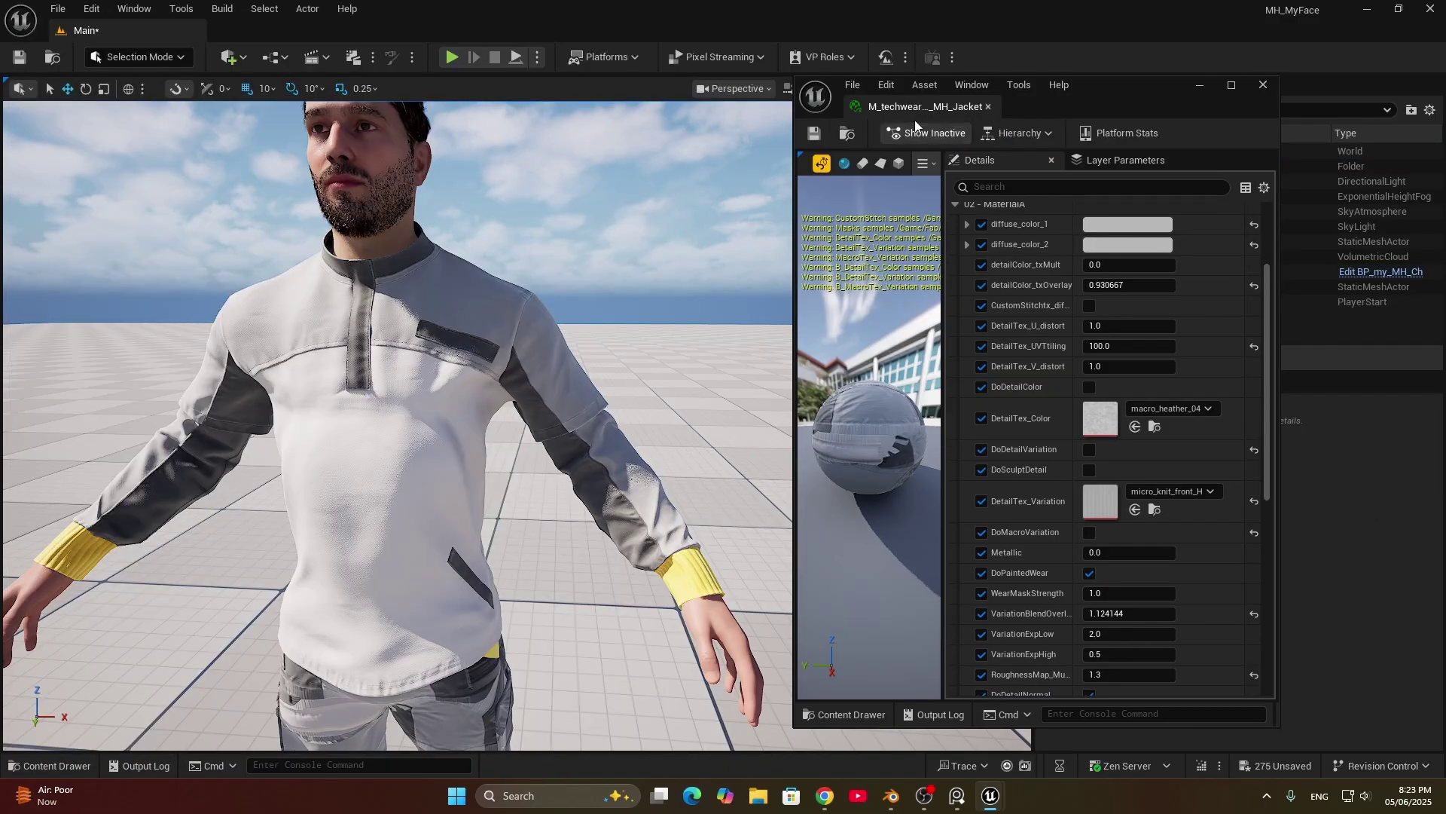
click(989, 107)
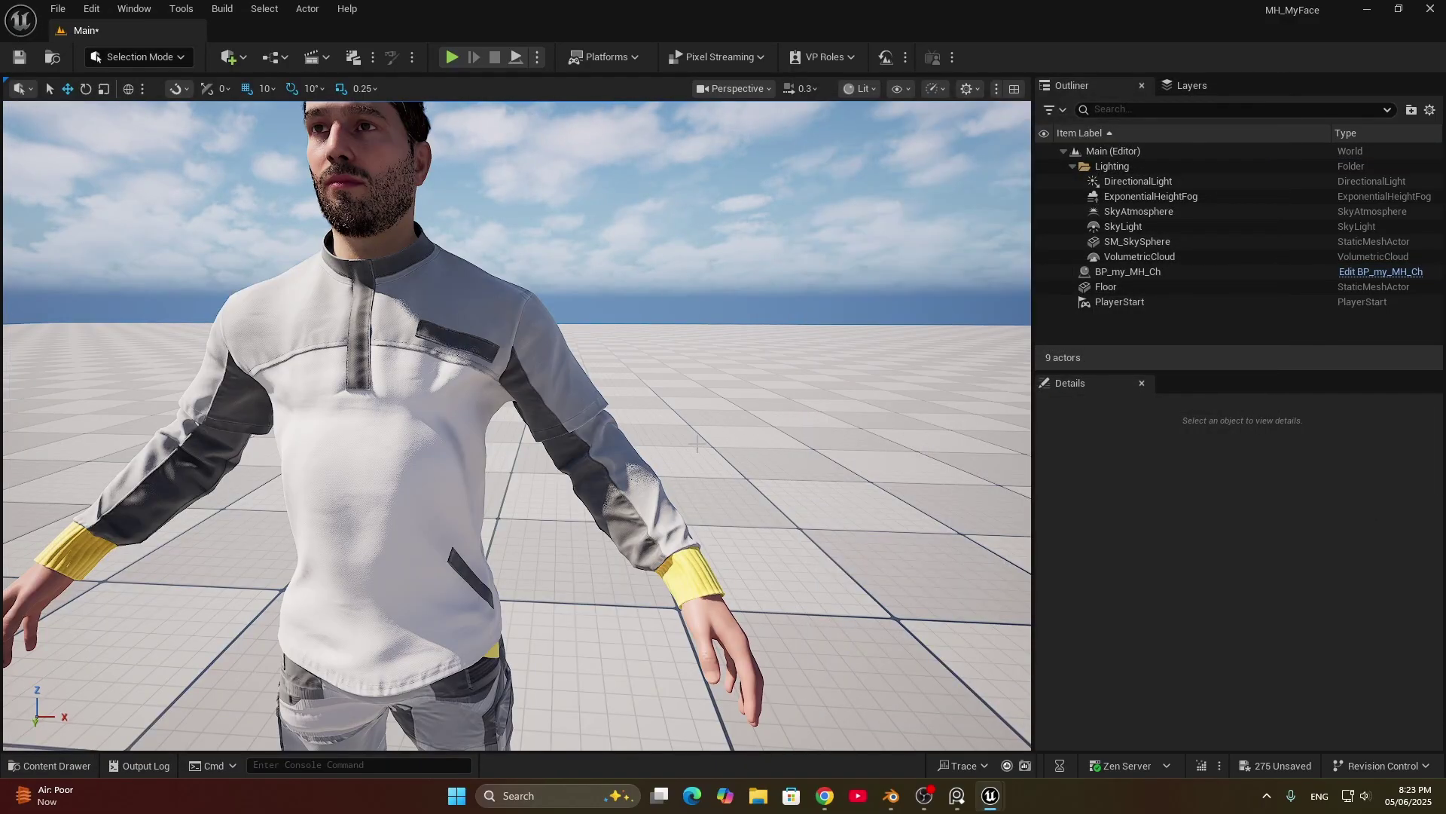
Step: Switch to the KeenTools website in the browser and download the Blender Pack, version 2025.1.0
scroll(703, 443, down, 3)
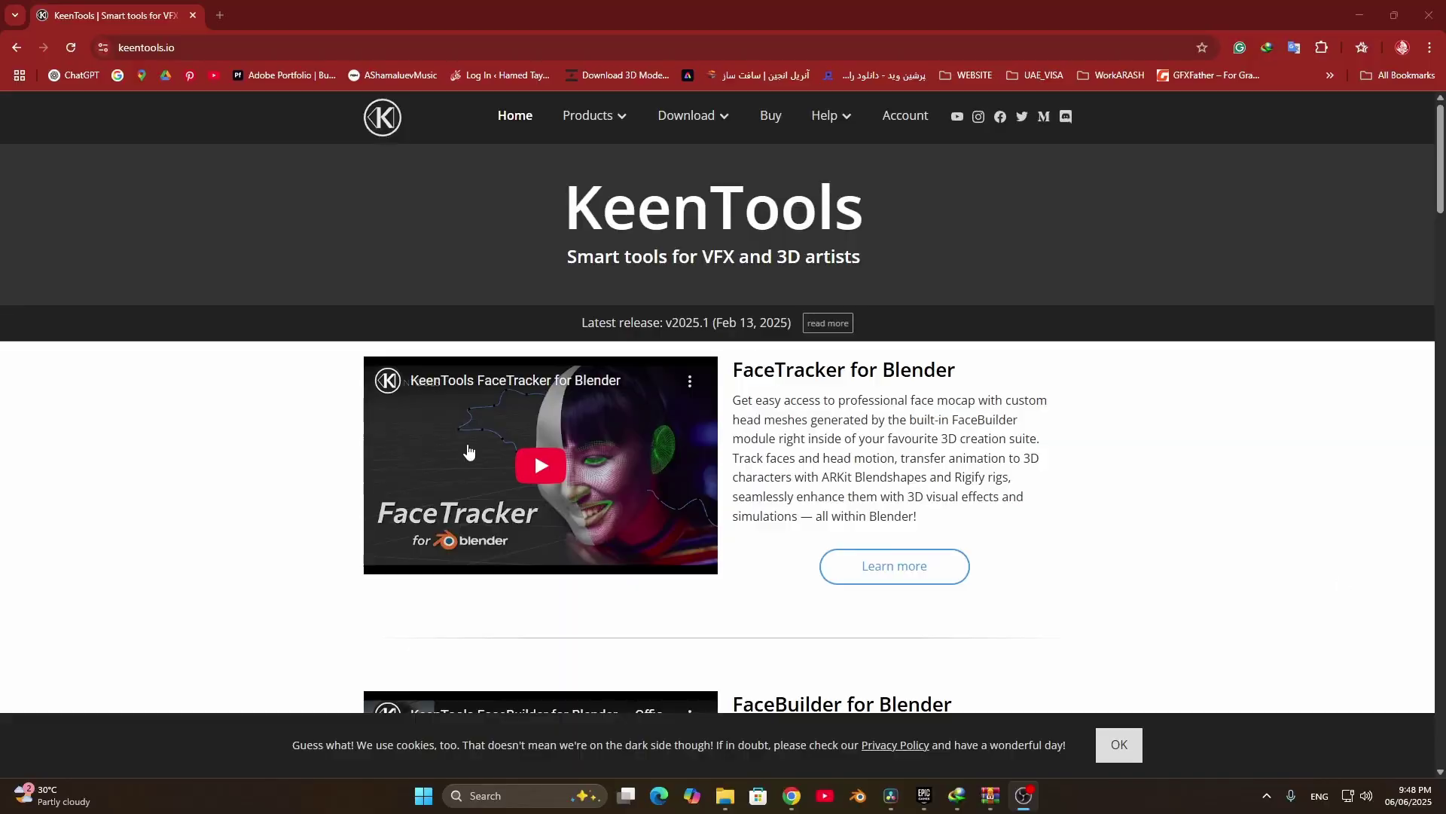
scroll(547, 461, down, 7)
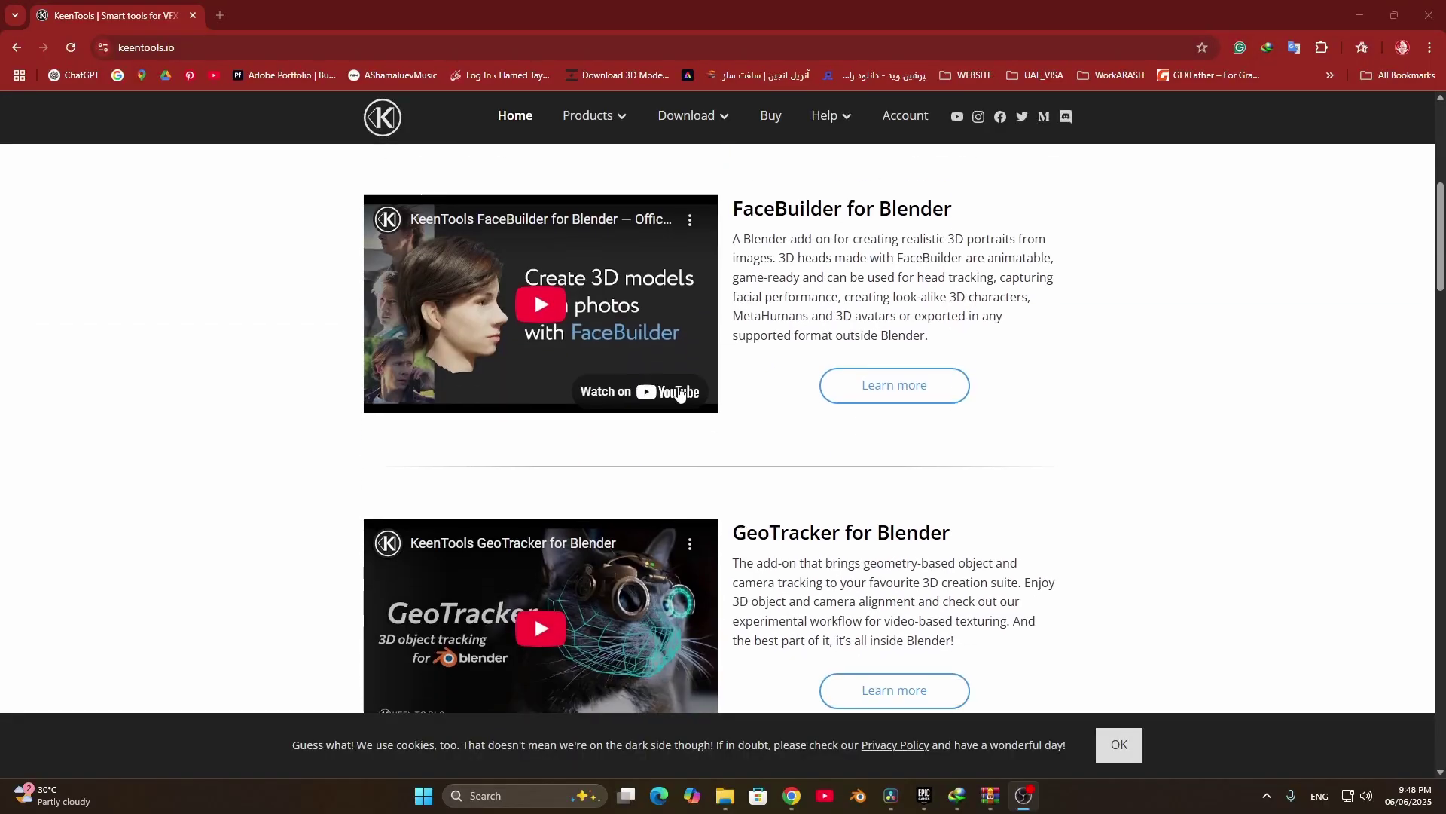
scroll(680, 395, up, 7)
mouse_move(675, 130)
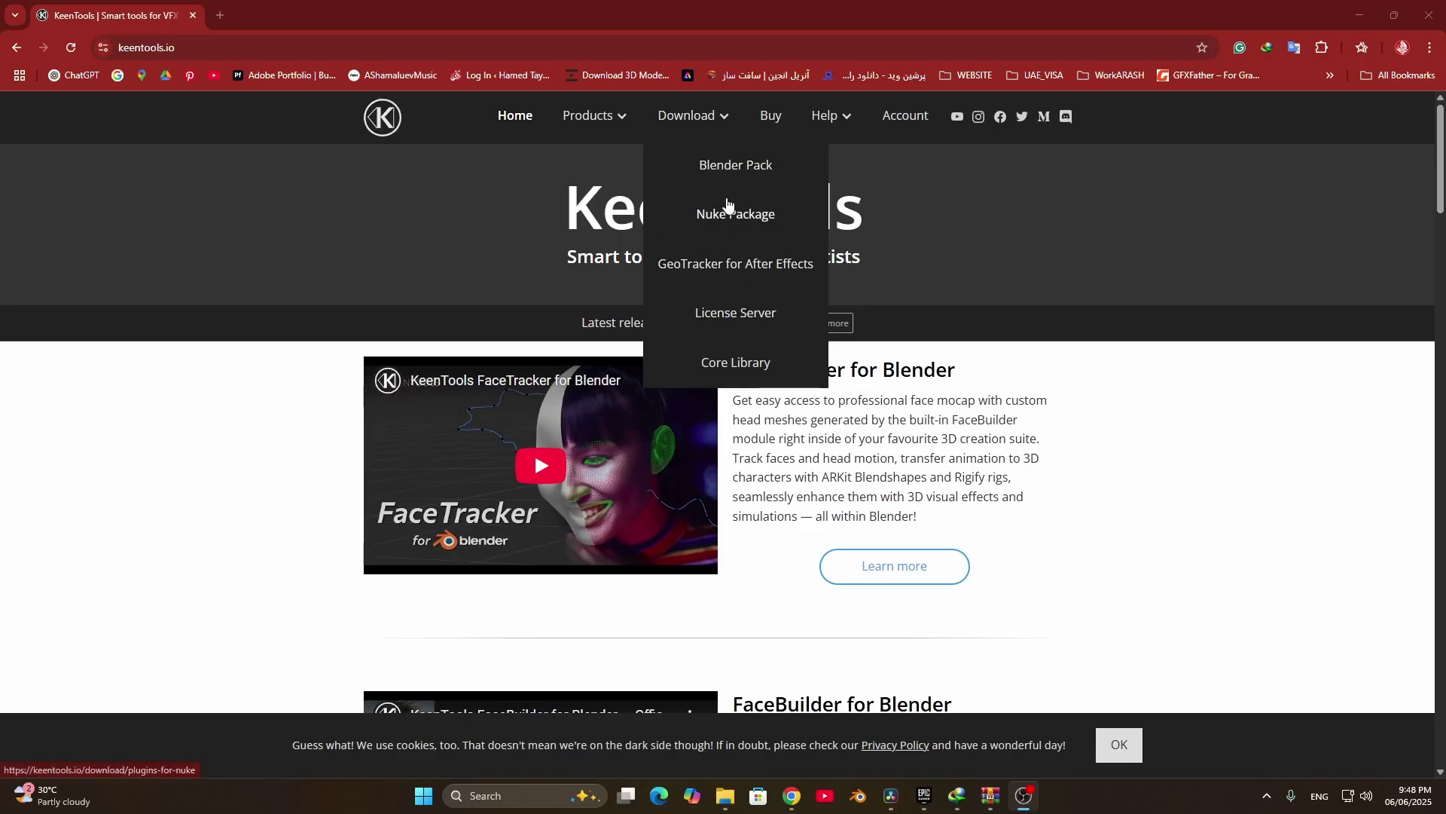
click(709, 166)
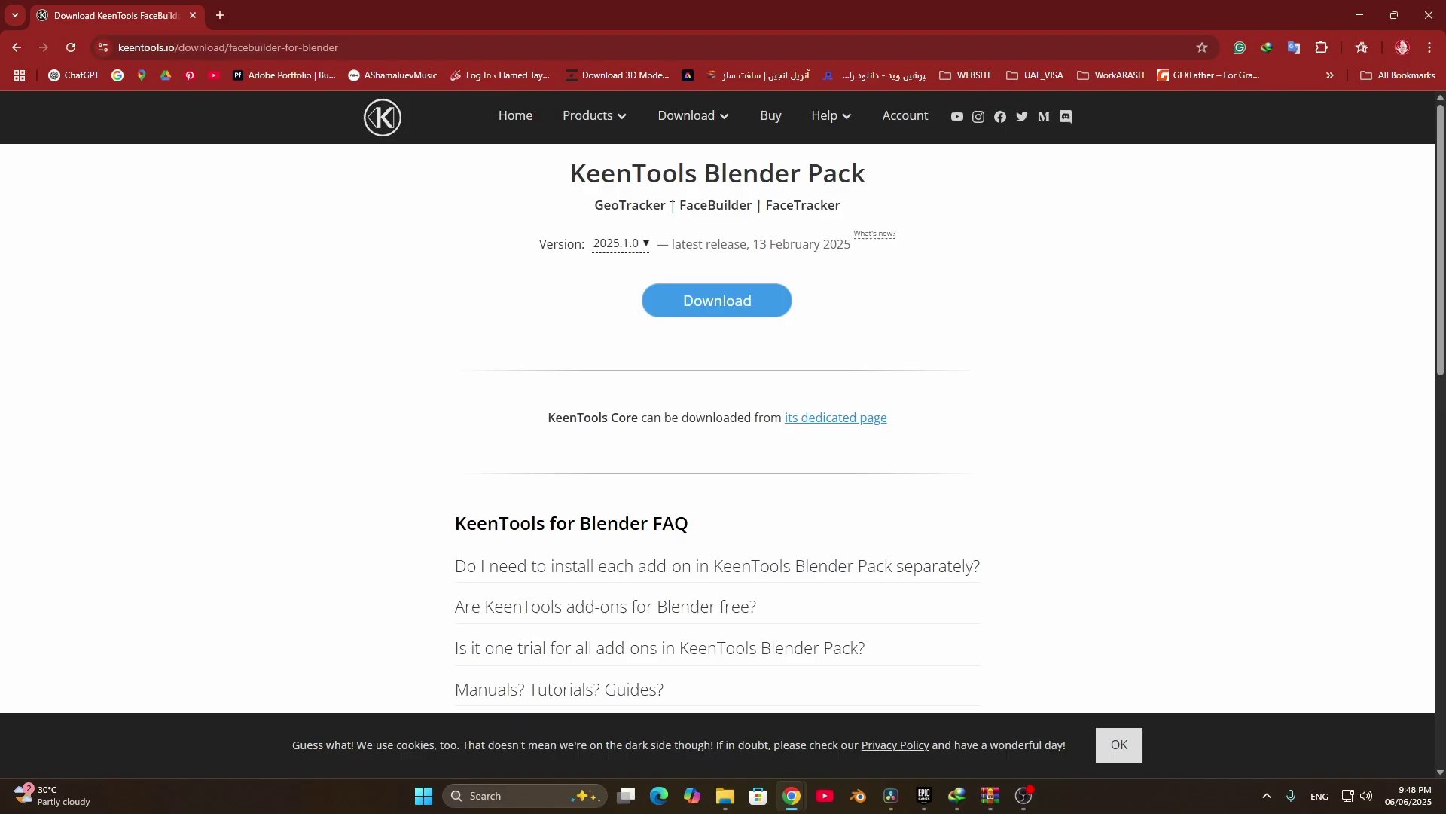
click(734, 302)
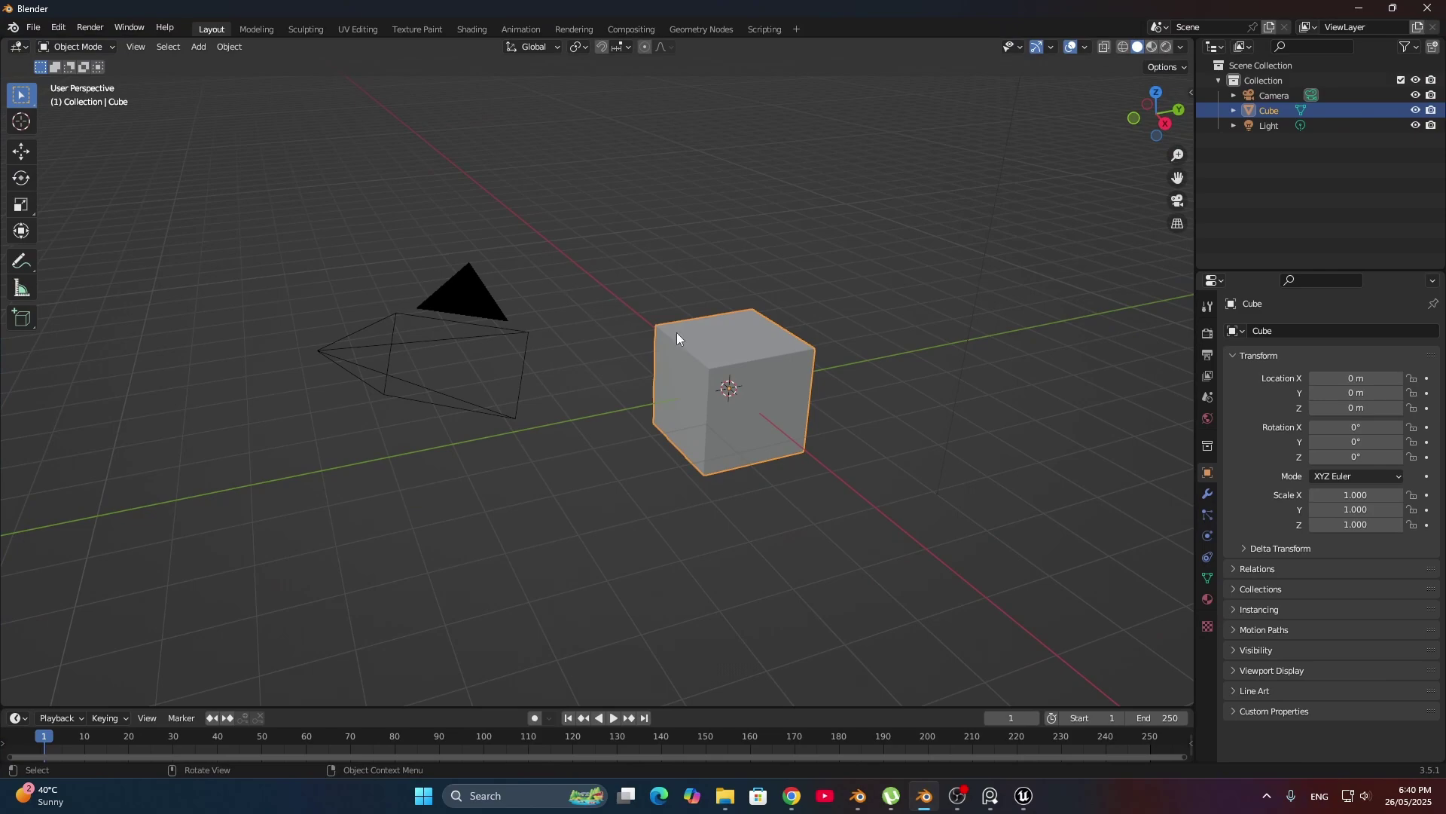
Step: Switch to Blender and delete the default camera, cube and light from the scene
middle_drag(676, 333, 703, 336)
key(a)
key(x)
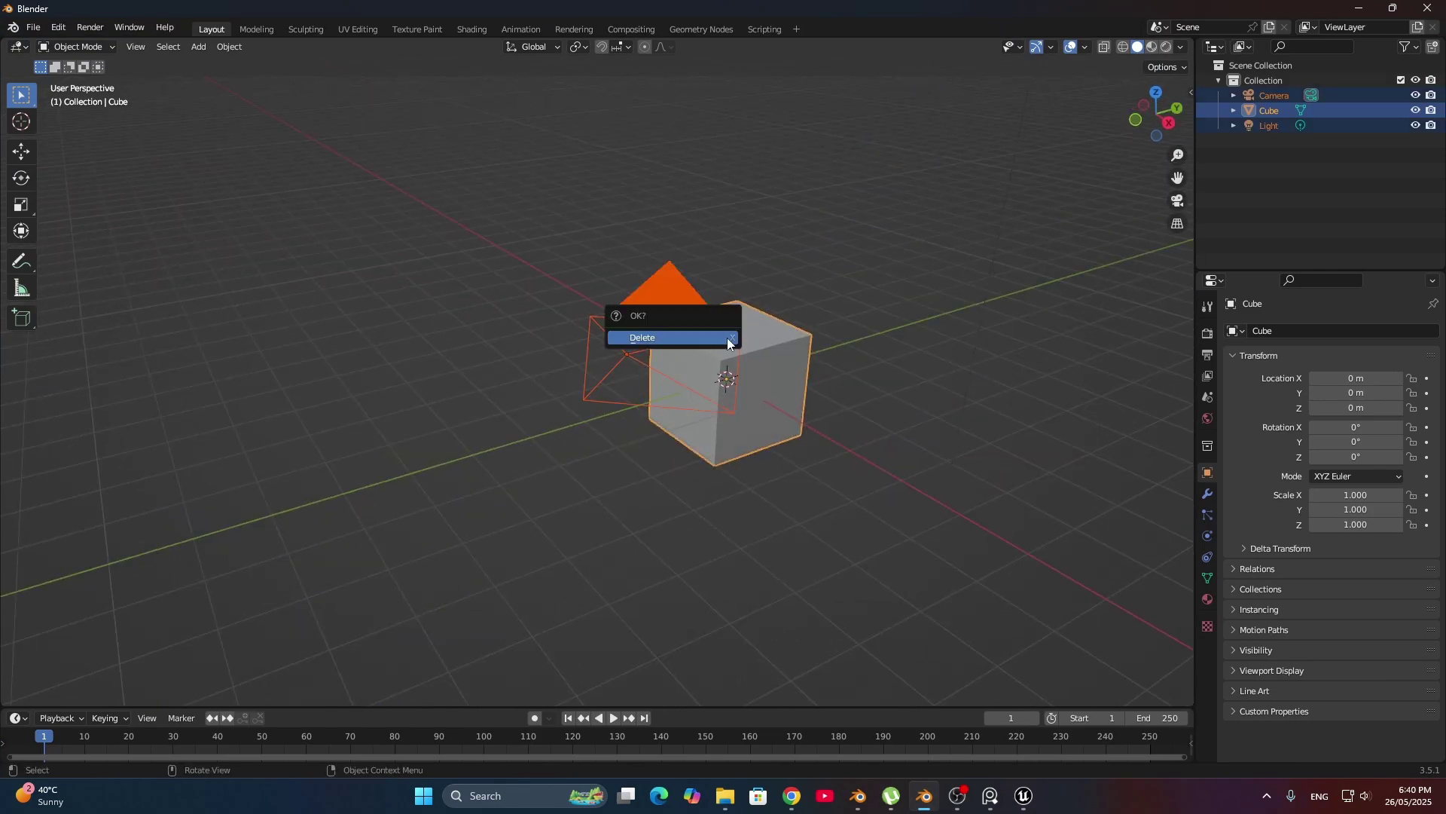
click(678, 338)
middle_drag(1161, 197, 1052, 322)
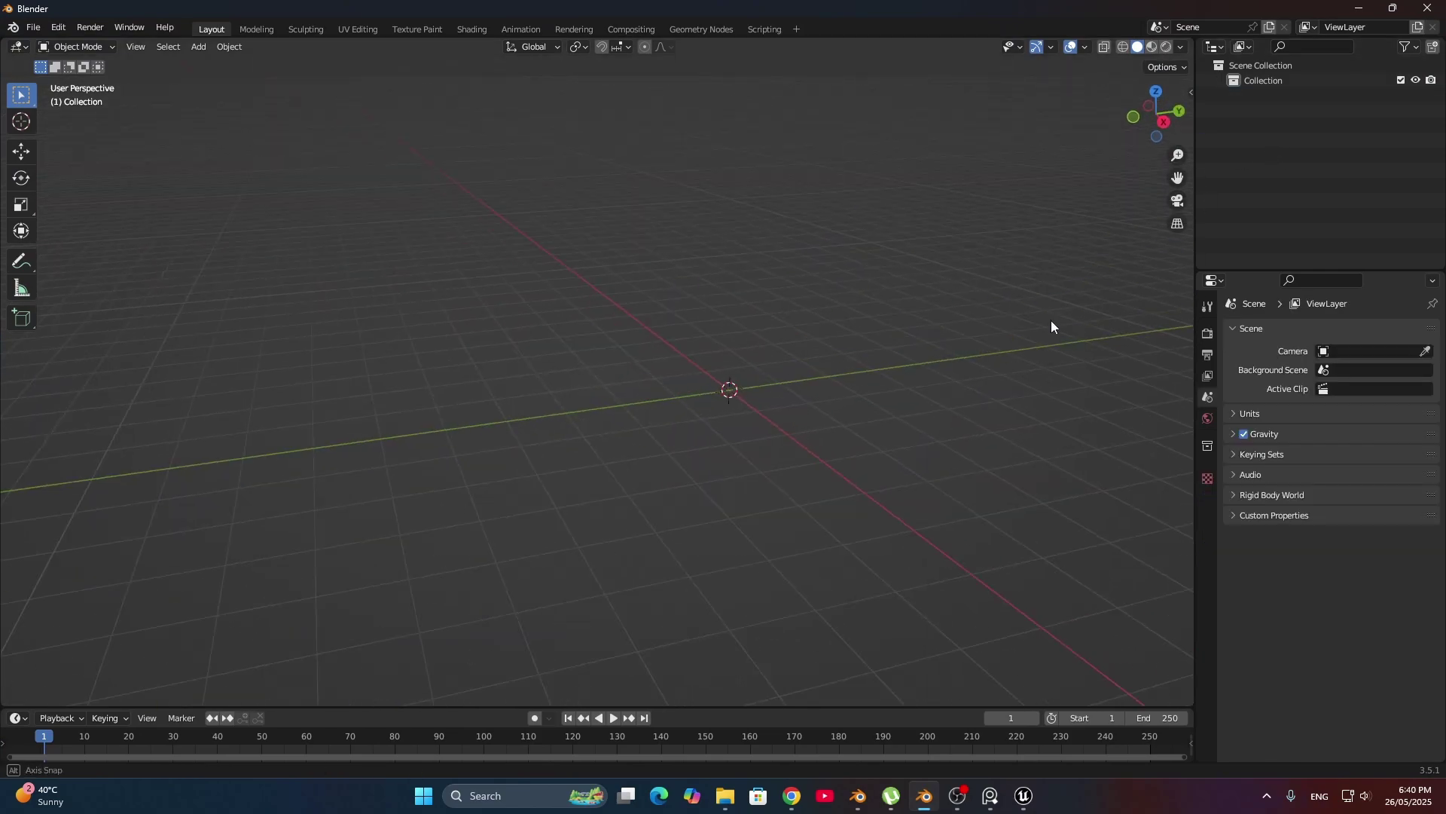
Step: Create a new head with the FaceBuilder add-on and view it from the front
key(n)
click(1186, 173)
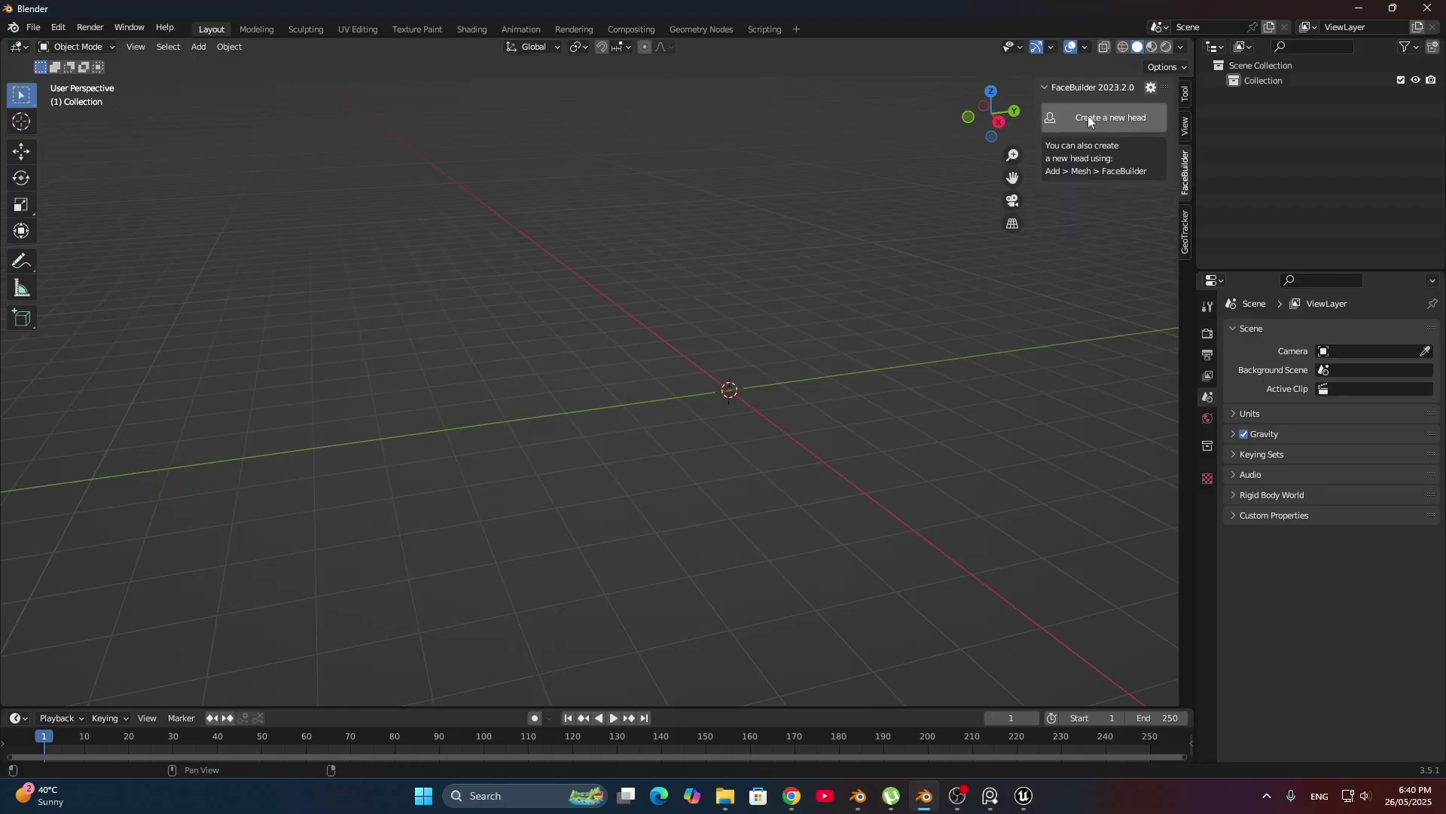
click(1102, 120)
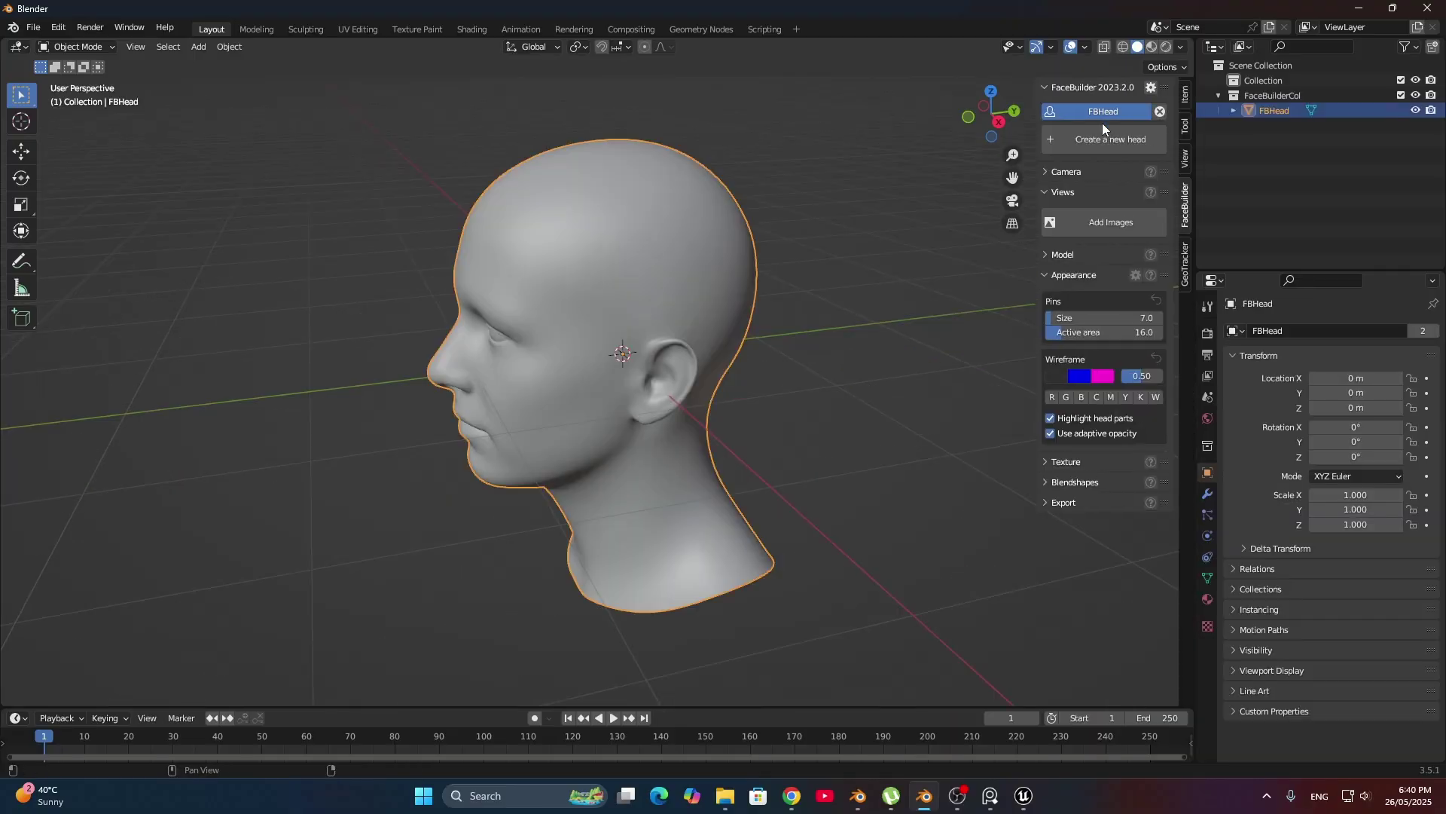
middle_drag(441, 201, 680, 378)
scroll(648, 364, up, 5)
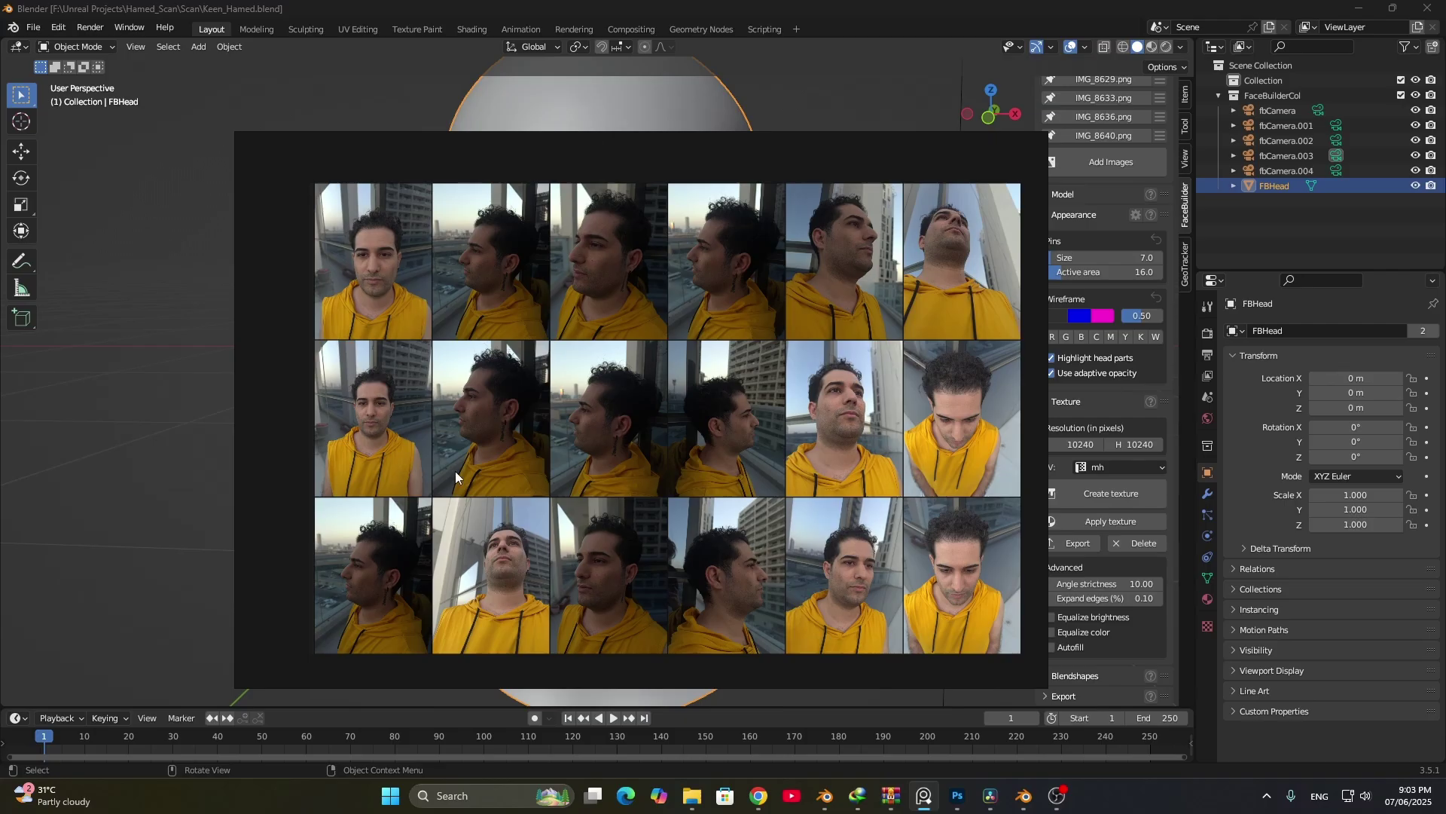
scroll(650, 455, up, 2)
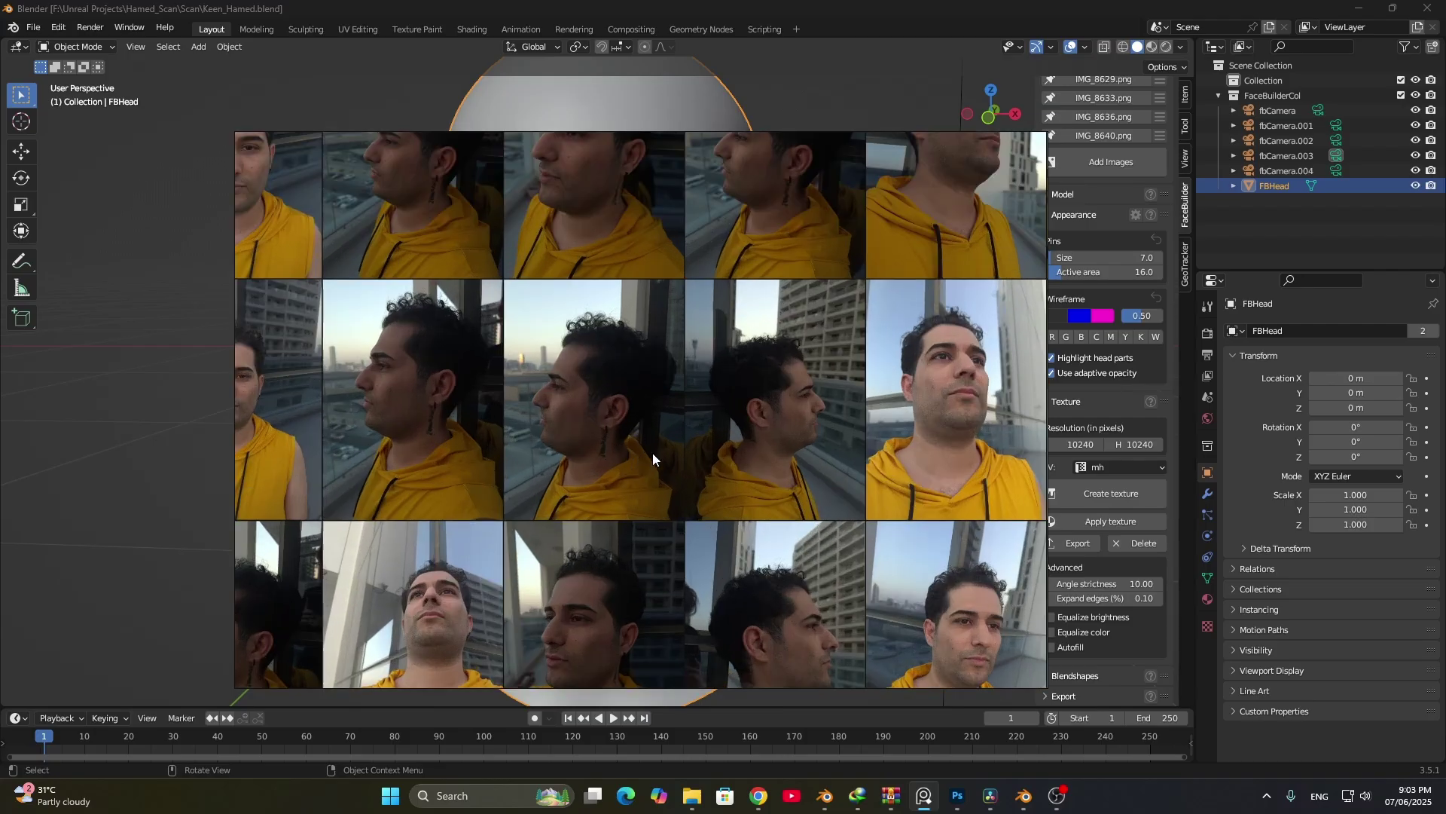
scroll(648, 445, down, 3)
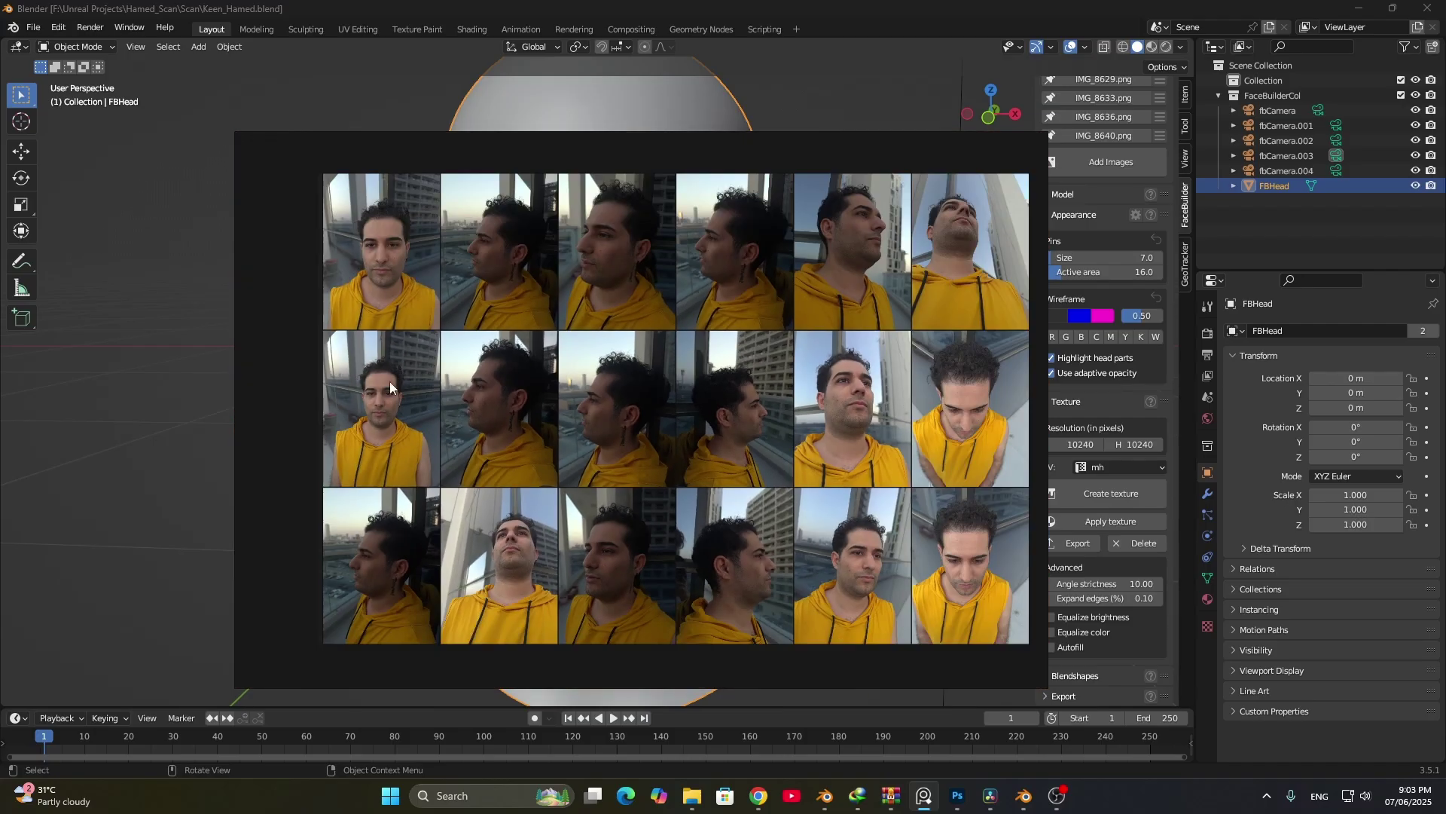
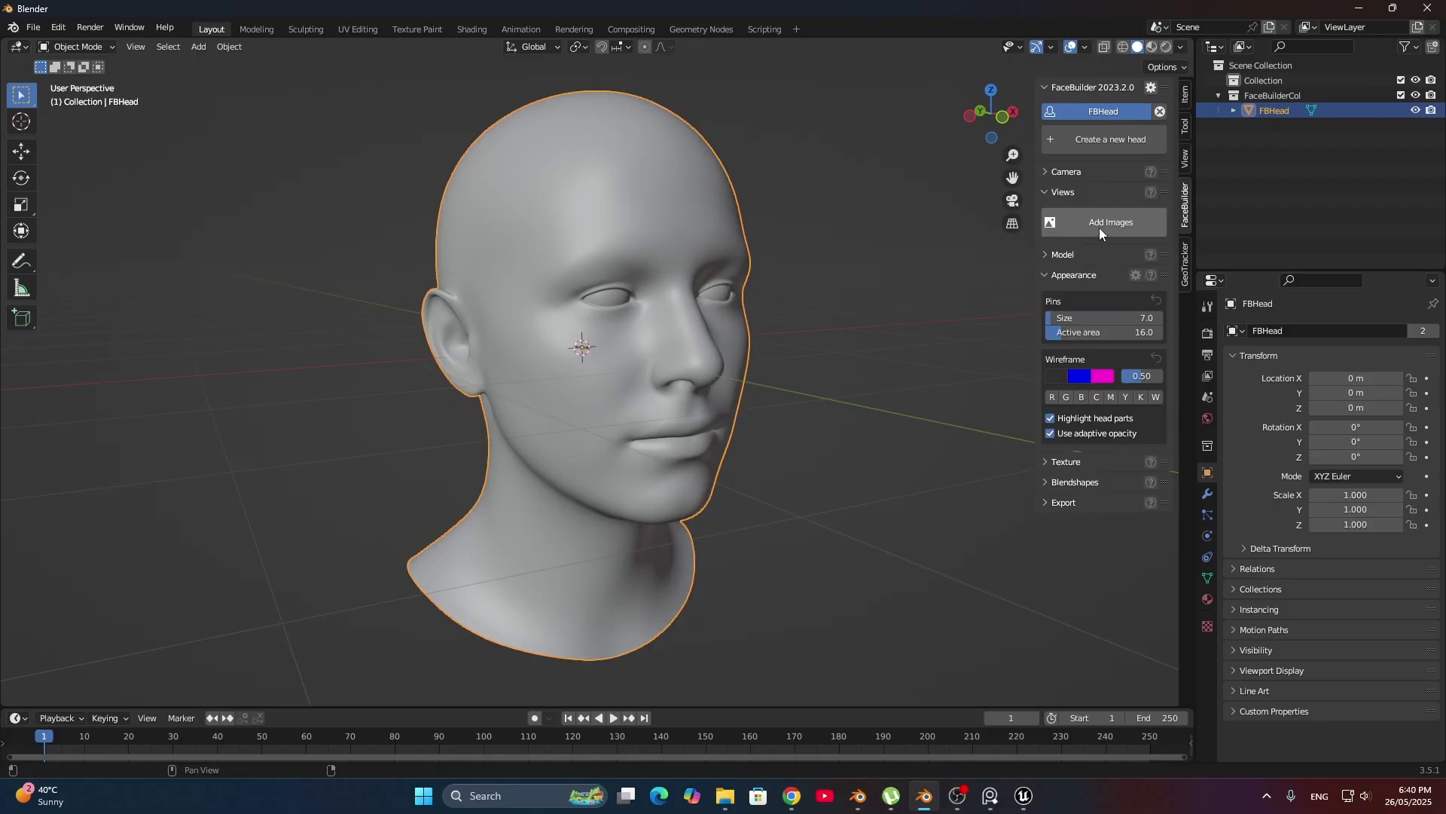
Step: Start adding images to the head and browse to the scan project's Scan\Pictures\Selected folder on drive F:
click(1100, 227)
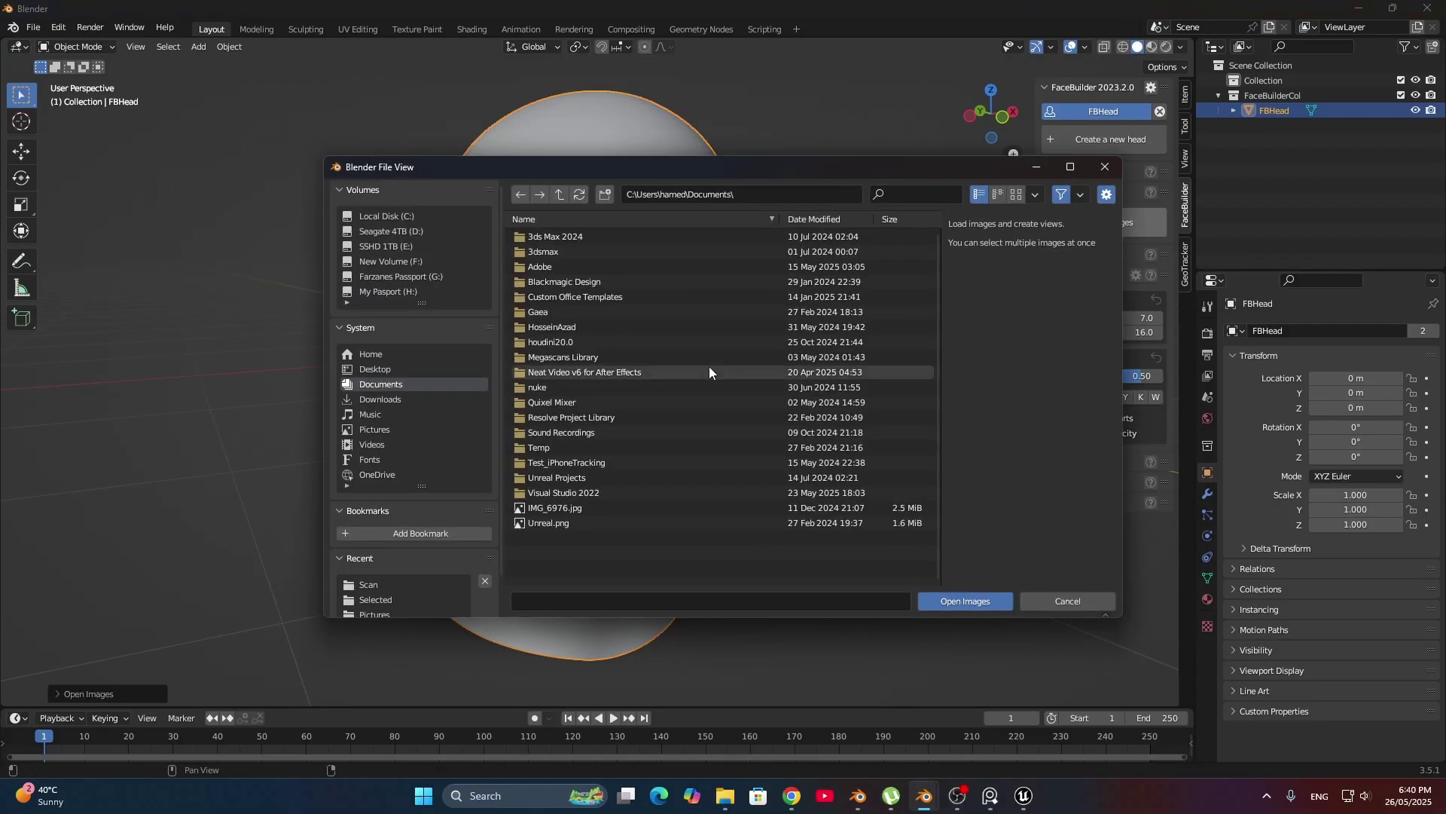
scroll(383, 295, down, 2)
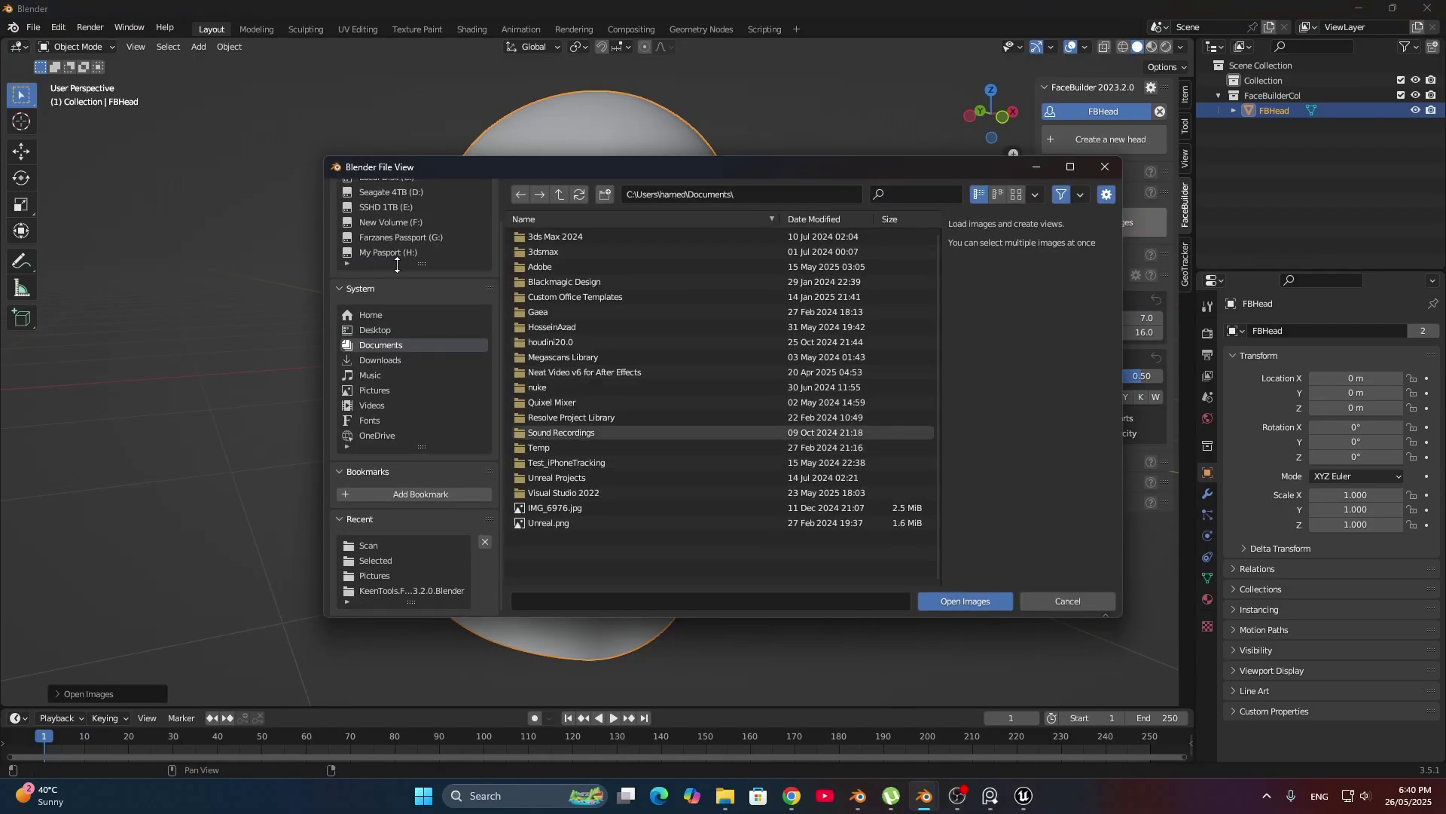
scroll(397, 245, up, 2)
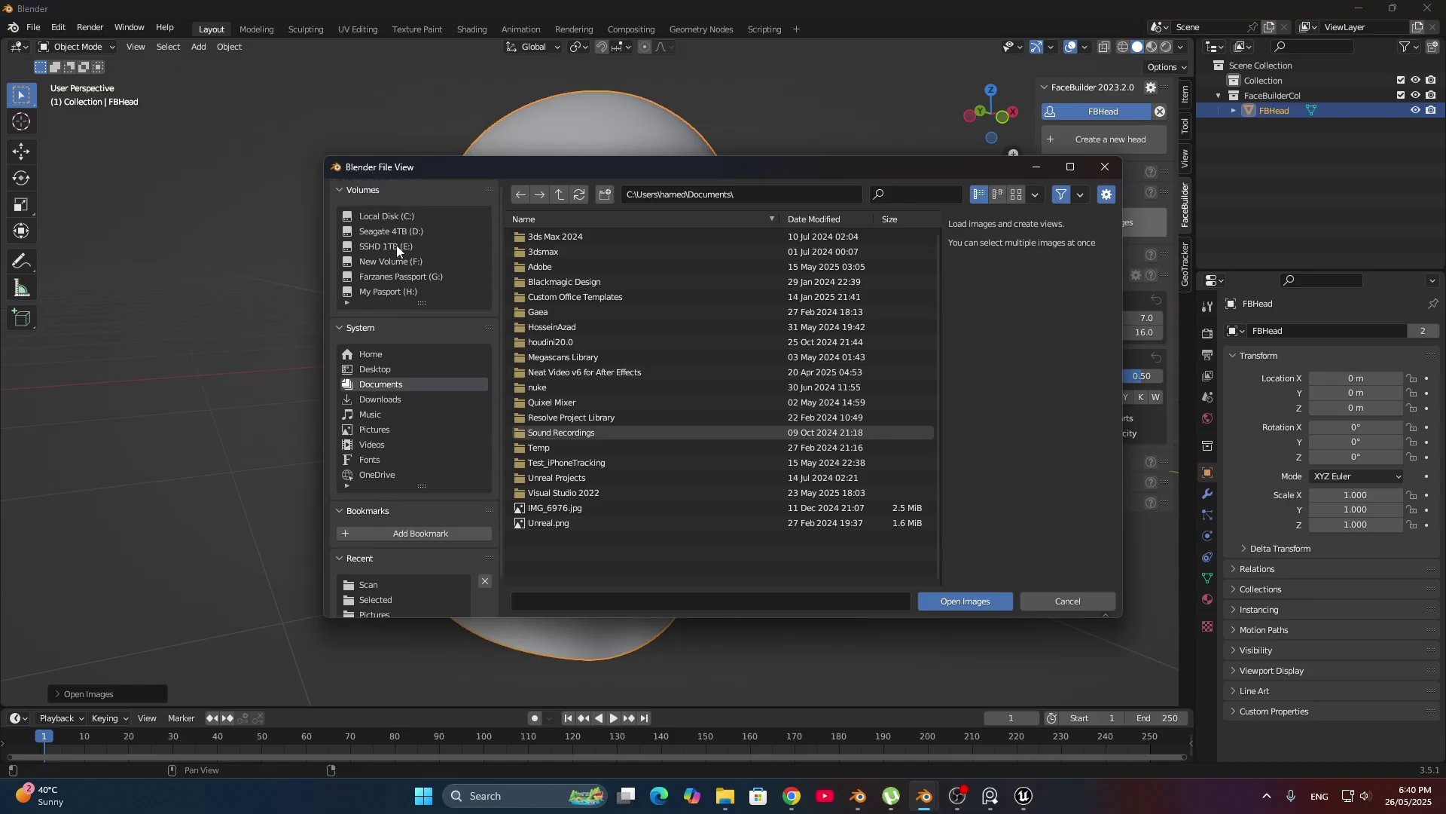
click(398, 261)
scroll(566, 490, down, 1)
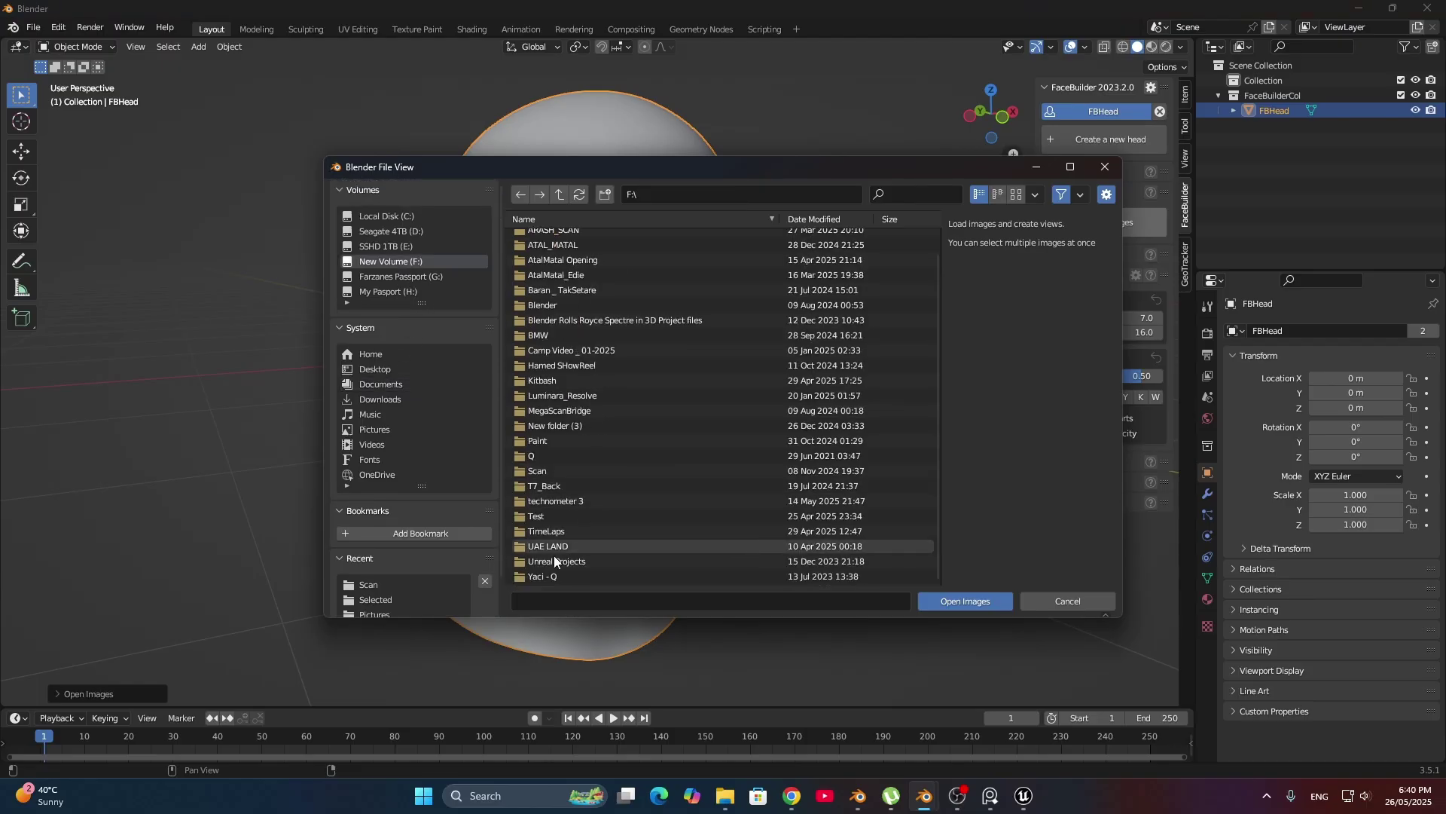
click(563, 561)
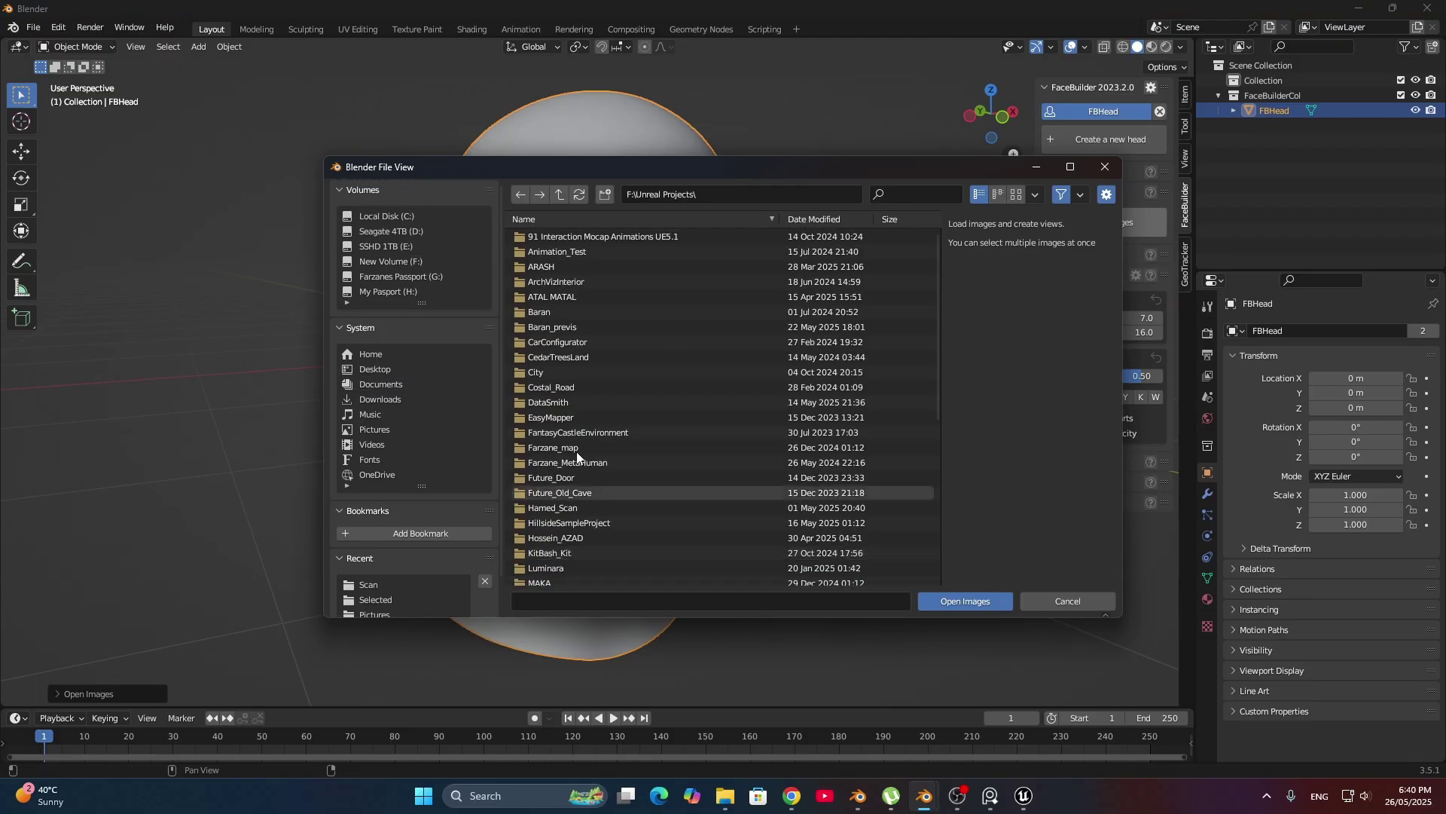
click(557, 508)
click(544, 282)
double_click(543, 282)
double_click(517, 299)
double_click(515, 286)
Step: Load all five photos, IMG_8625.png, IMG_8629.png, IMG_8633.png, IMG_8636.png and IMG_8640.png, as FaceBuilder views
click(551, 269)
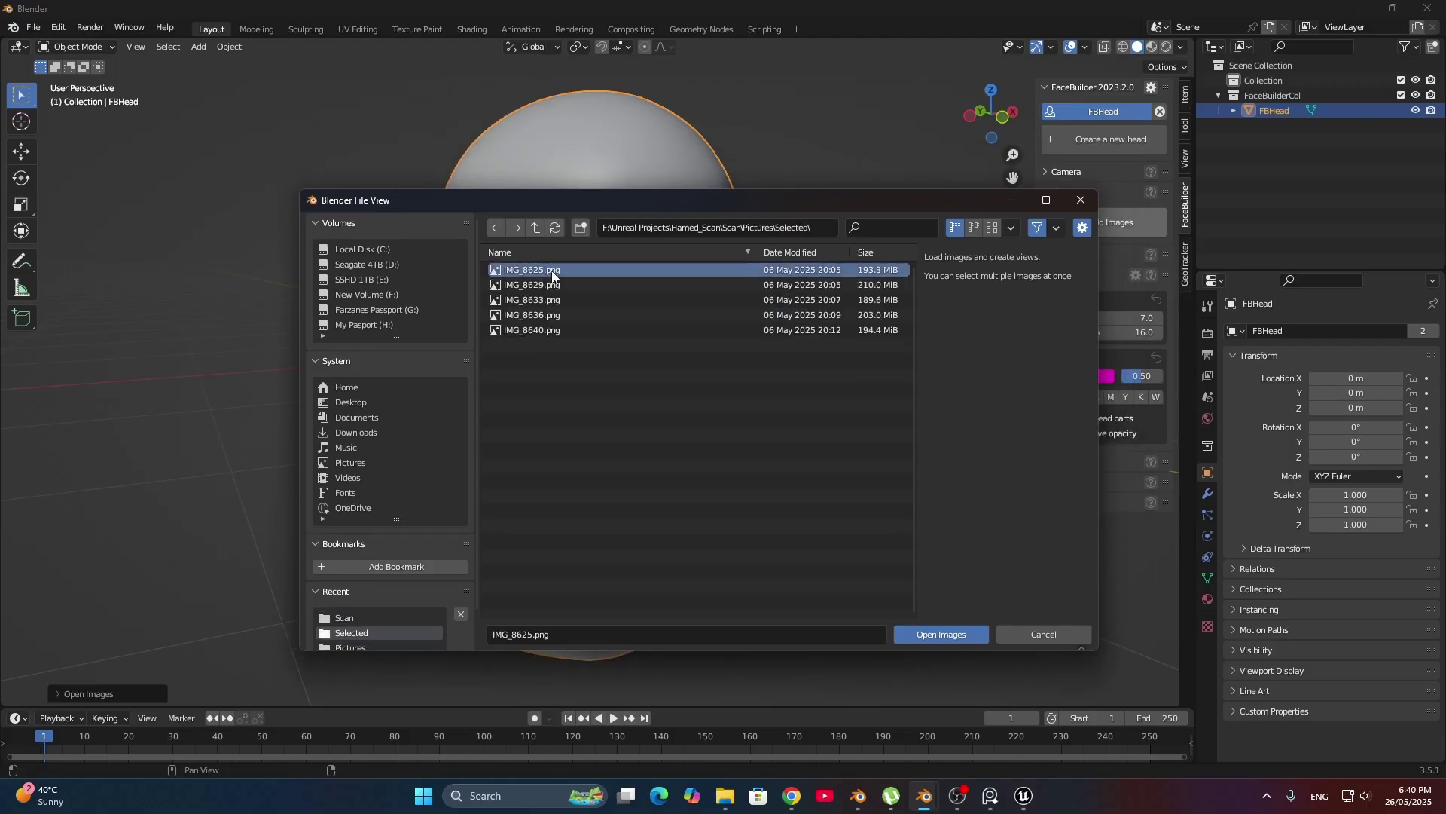
shift+click(553, 330)
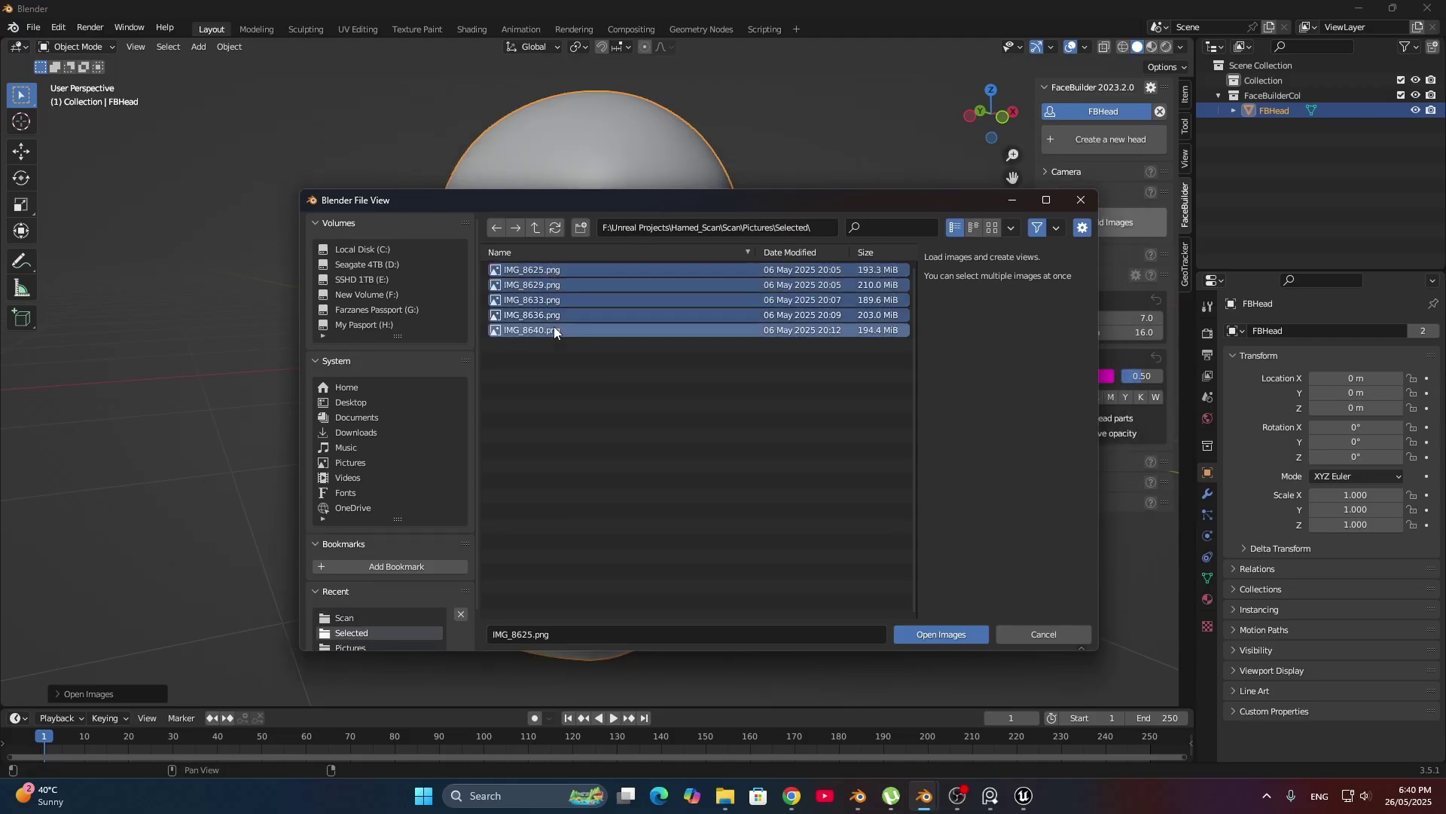
click(955, 636)
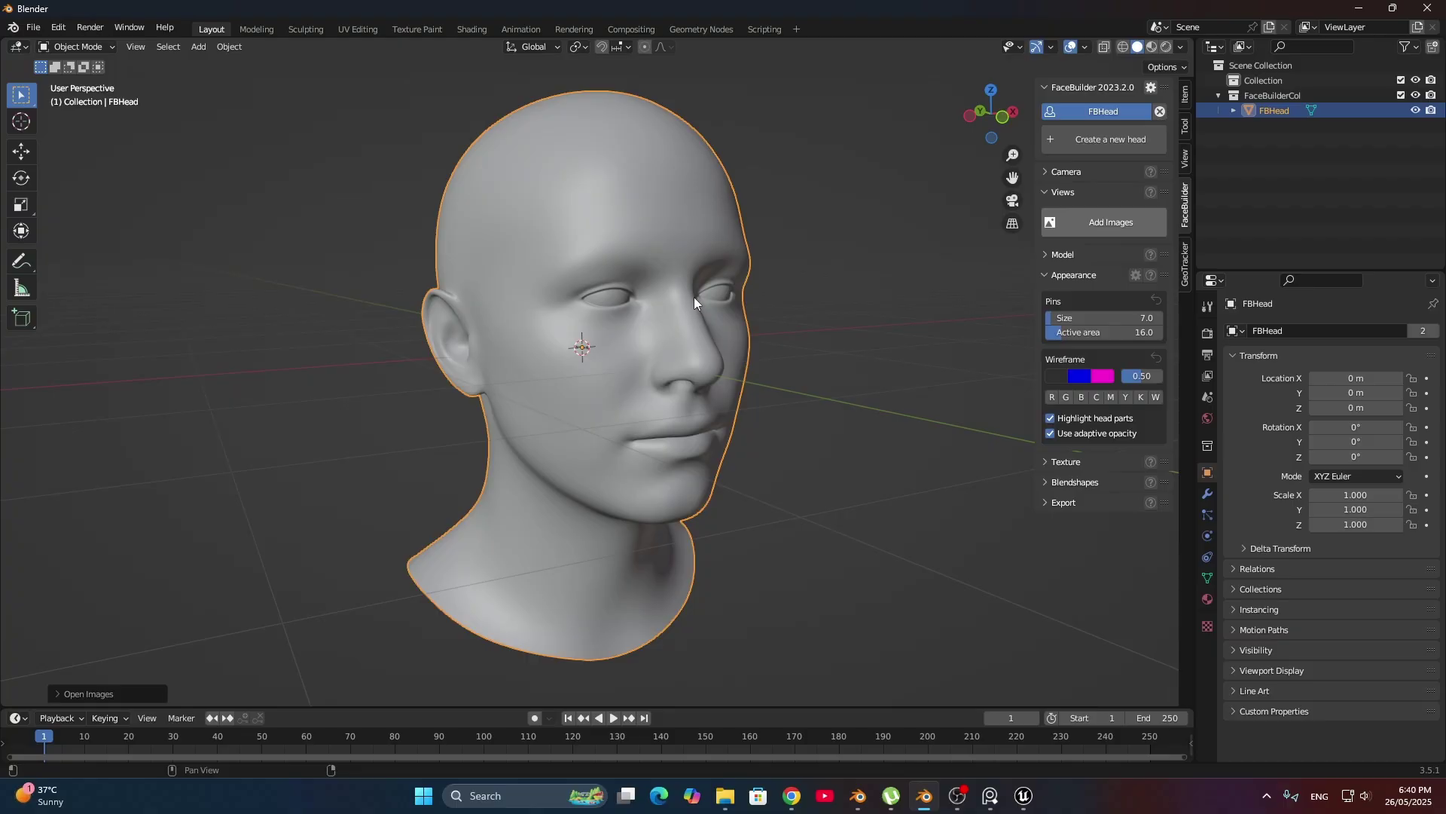
Step: Enter Pin mode on the IMG_8625.png view and auto-align the head mesh to the face
scroll(708, 331, down, 2)
scroll(704, 332, up, 5)
middle_drag(701, 332, 1055, 249)
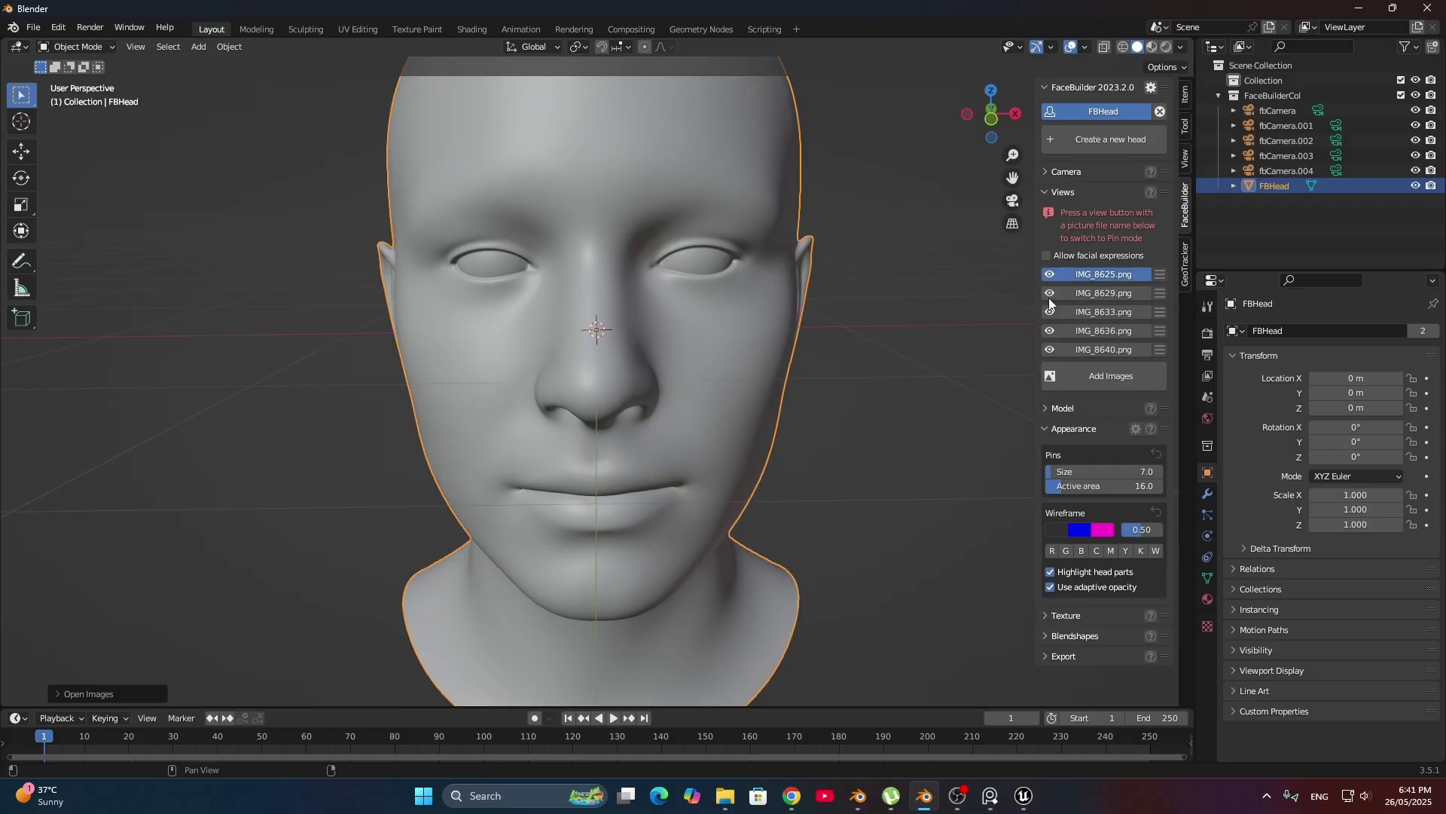
scroll(701, 415, up, 5)
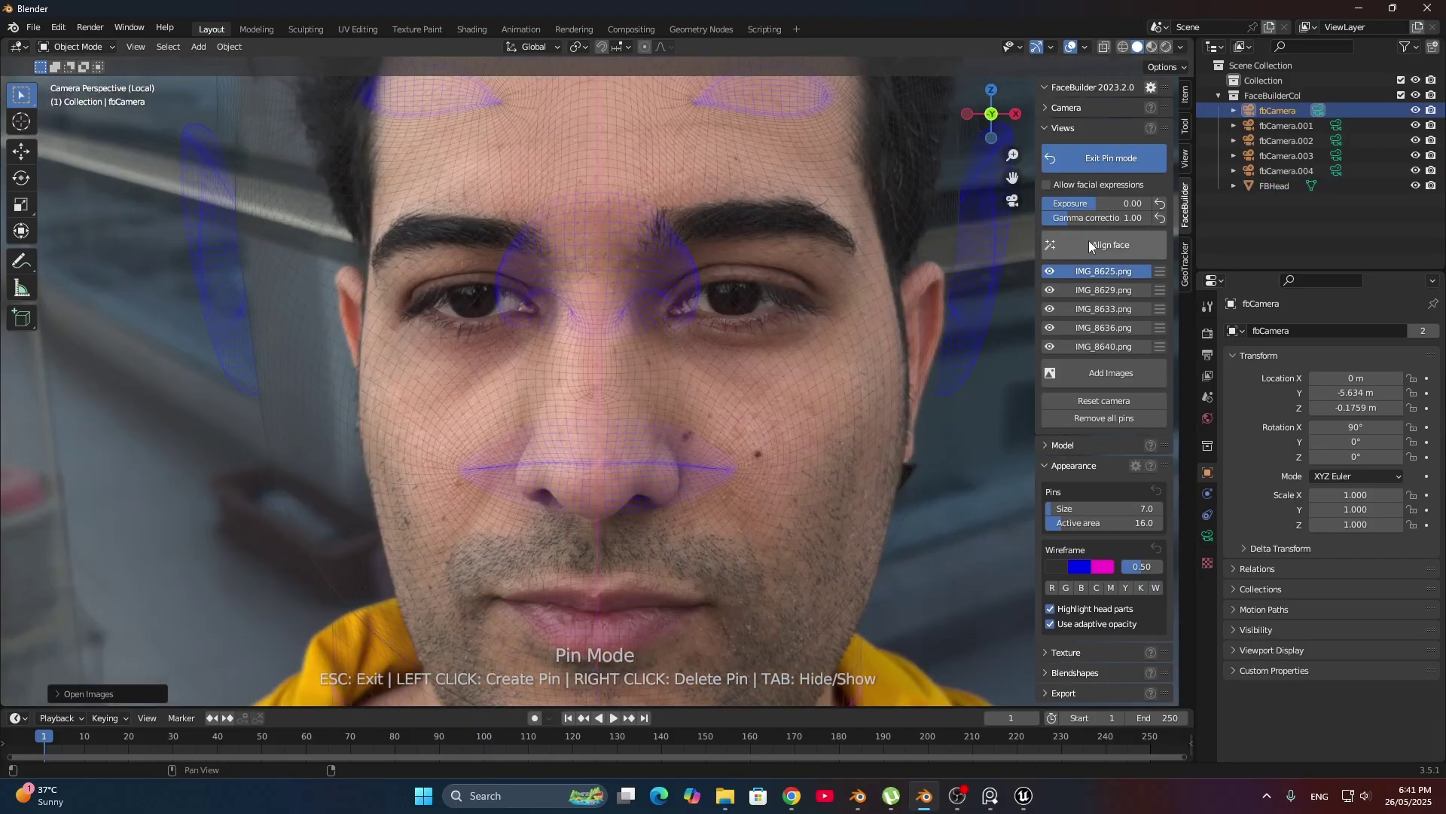
click(1092, 245)
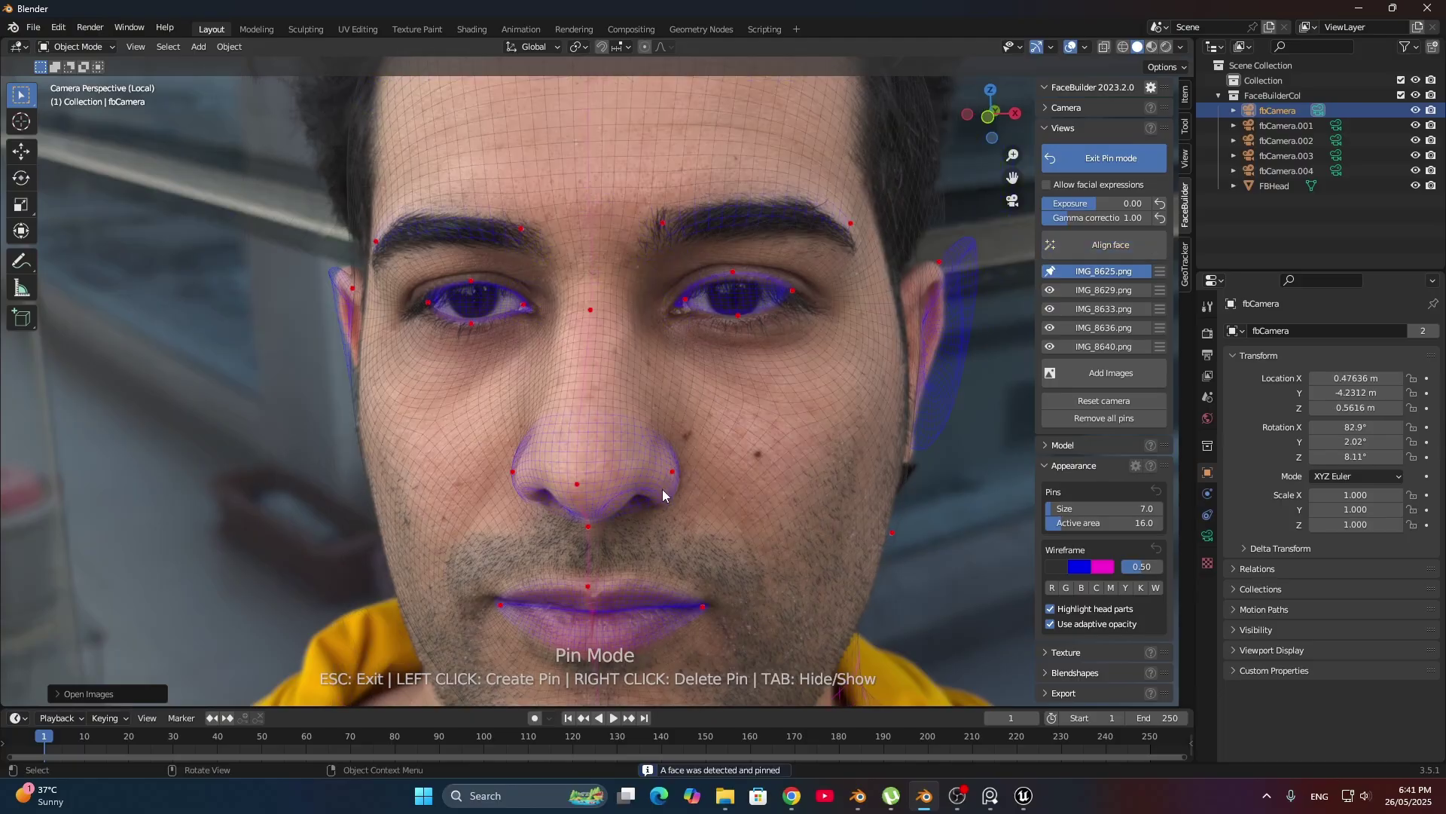
Step: Refine the nose fit by moving the tip and nostril-wing pins and adding pins along the nostril on the photo's right side
scroll(670, 487, up, 3)
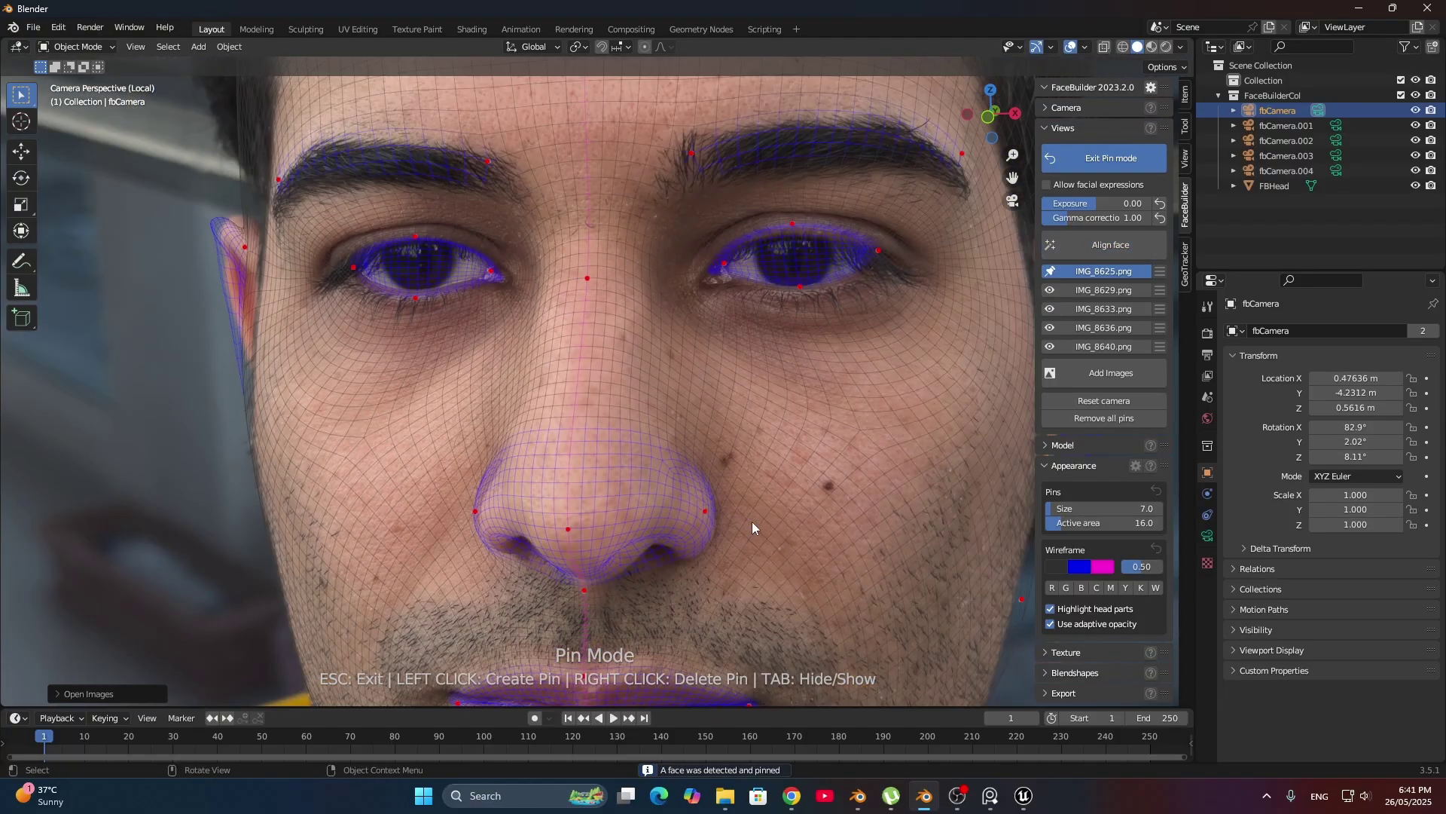
drag(704, 514, 715, 529)
drag(568, 532, 601, 545)
drag(718, 528, 704, 526)
click(650, 539)
mouse_move(685, 551)
mouse_down()
mouse_move(669, 548)
mouse_move(686, 558)
mouse_up()
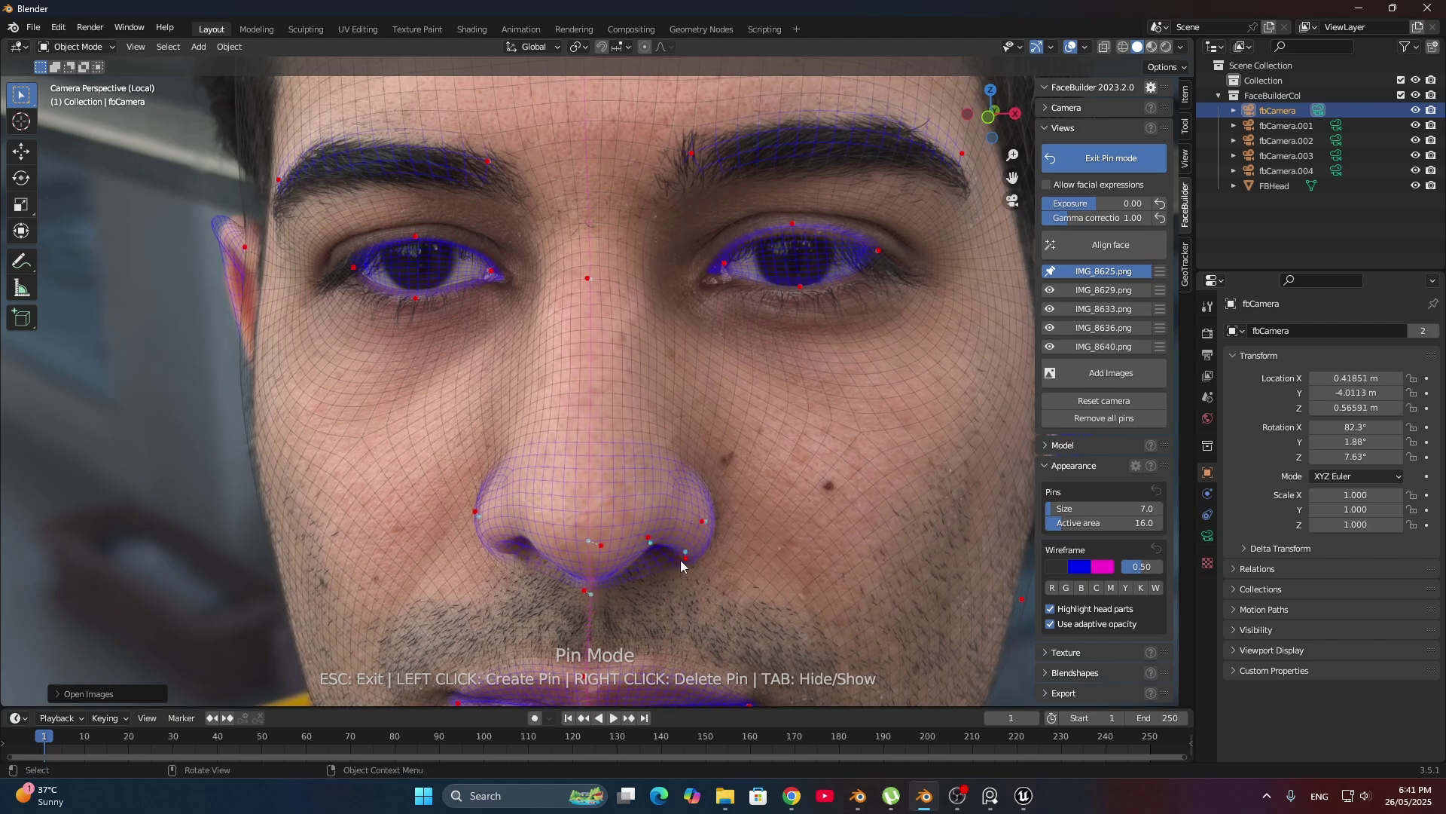
drag(596, 551, 605, 556)
drag(469, 507, 482, 511)
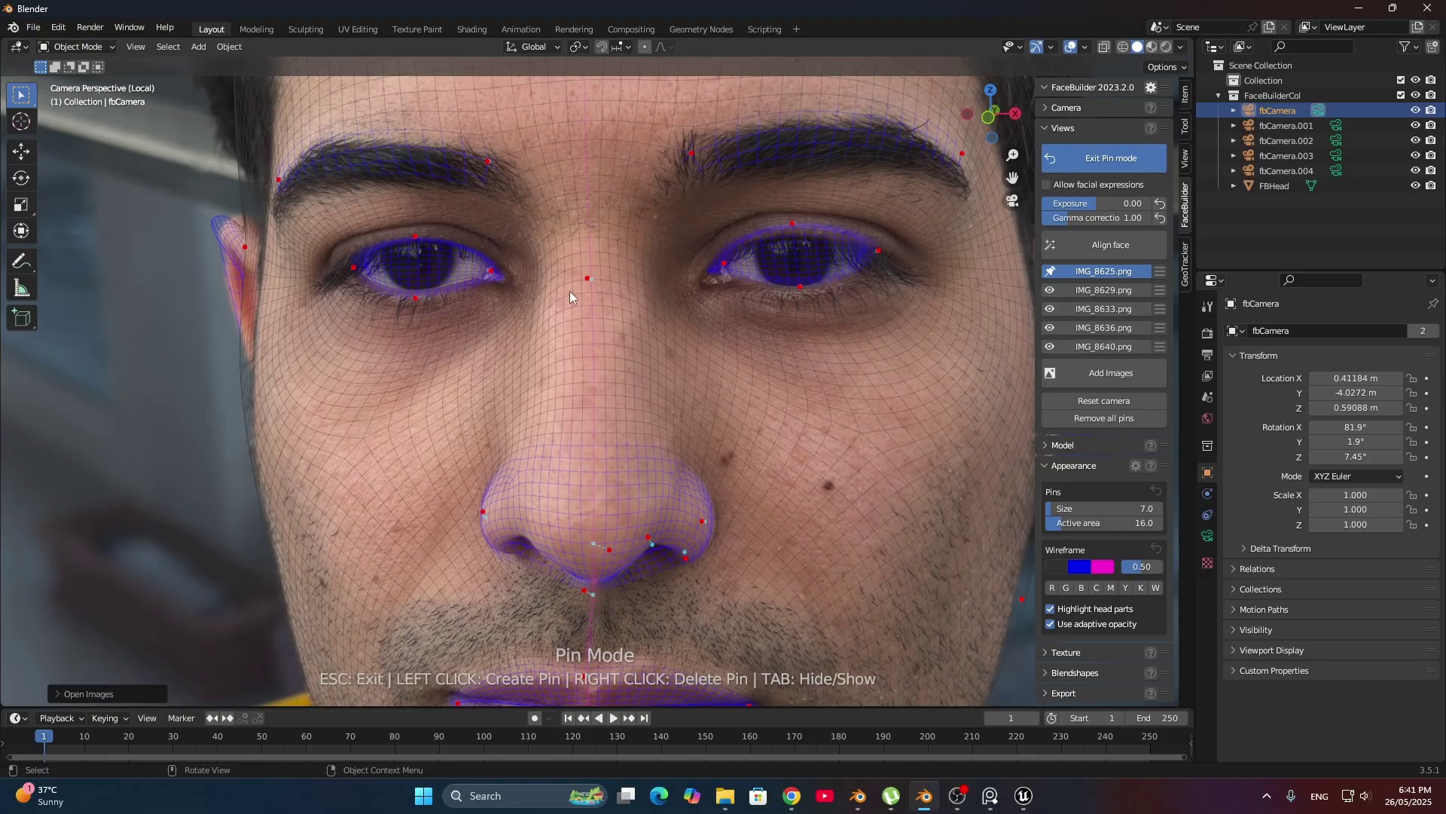
Step: Move the inner-corner, upper-lid, outer-corner and lower-lid pins to fit the mesh to the eye on the photo's left side
drag(490, 270, 486, 278)
scroll(486, 277, up, 6)
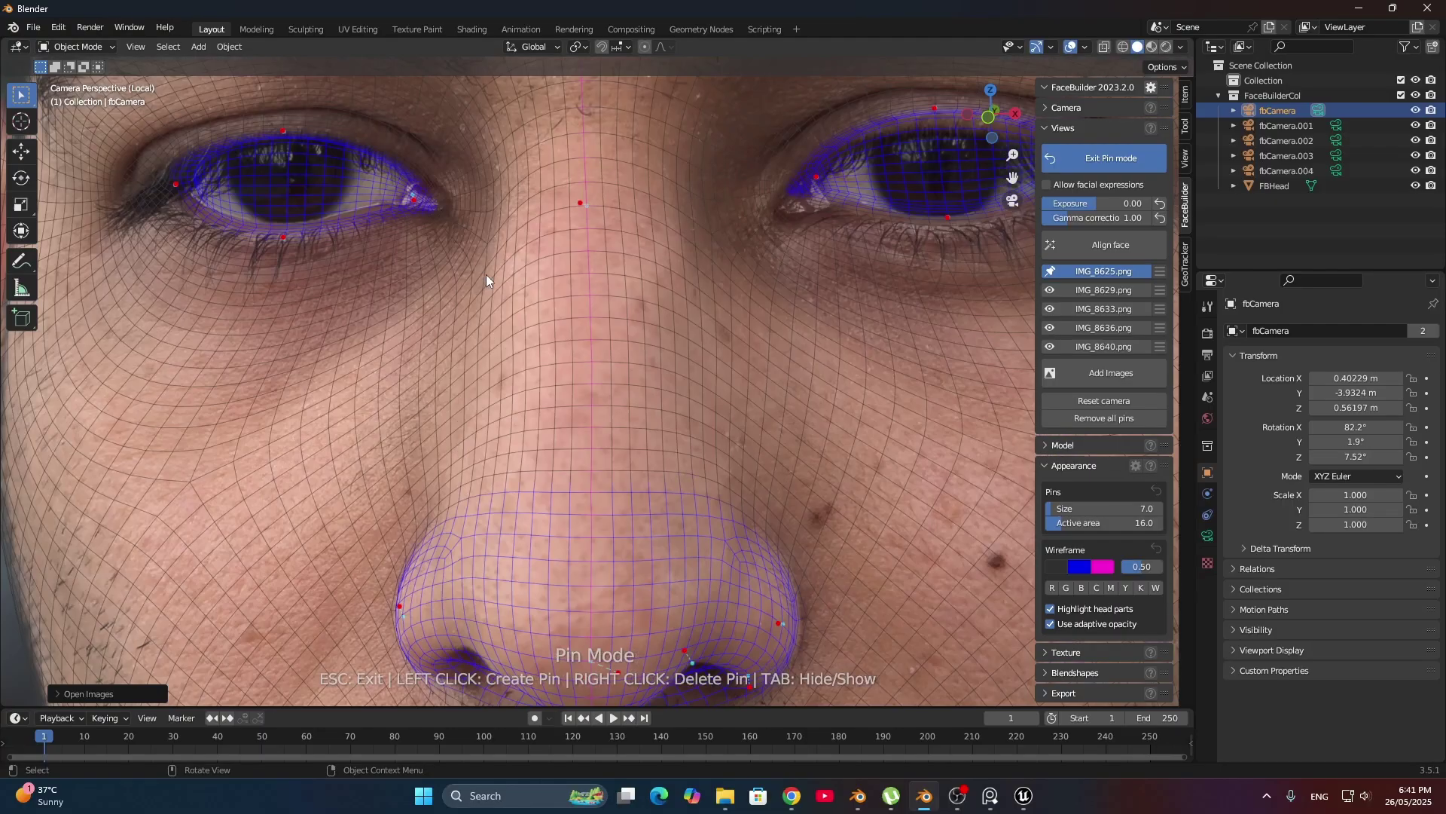
scroll(588, 339, down, 6)
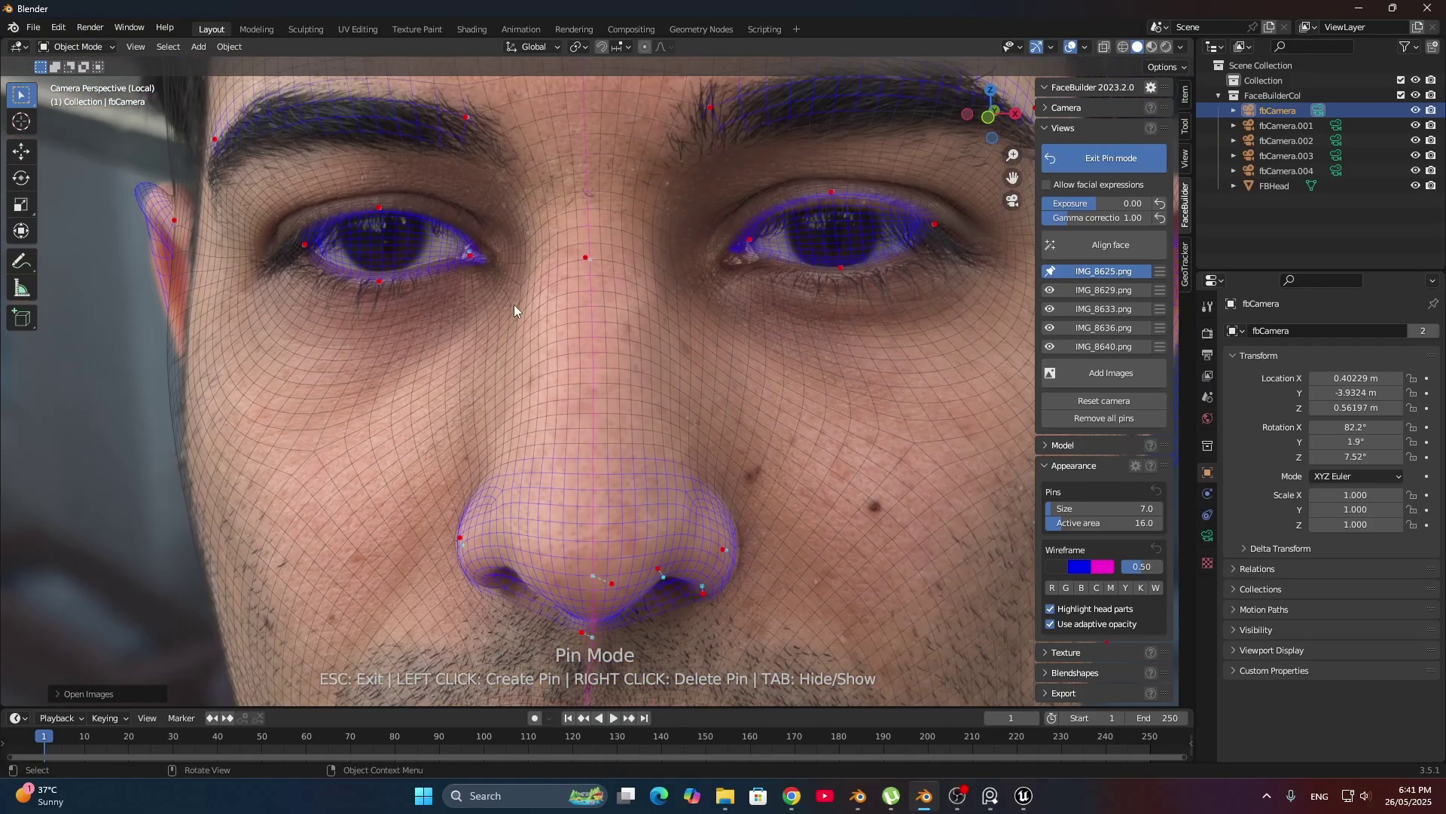
shift+middle_drag(521, 303, 717, 458)
scroll(767, 449, up, 5)
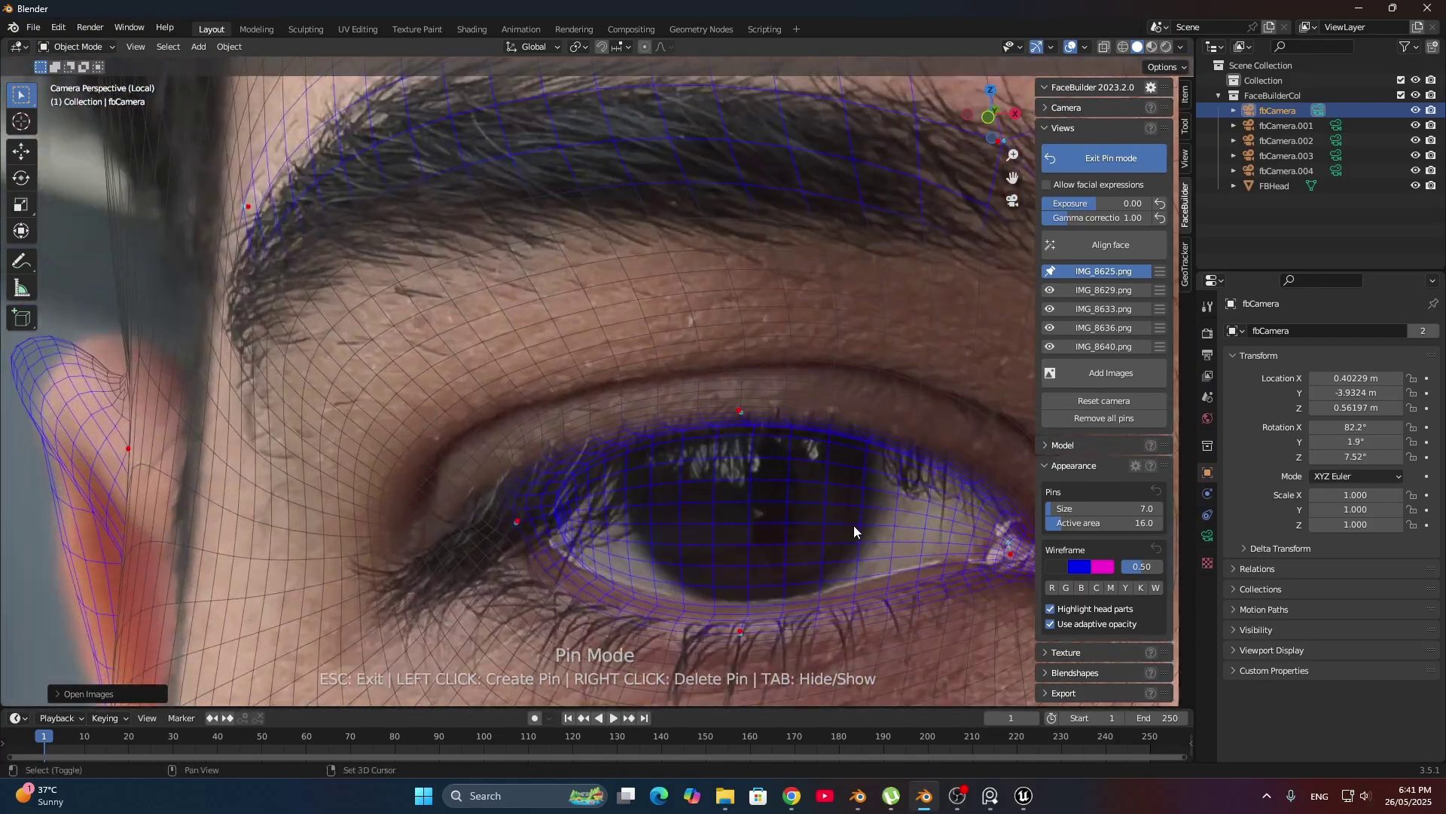
shift+middle_drag(852, 523, 681, 359)
mouse_move(735, 360)
mouse_down()
mouse_move(728, 345)
mouse_move(745, 352)
mouse_up()
drag(465, 215, 475, 209)
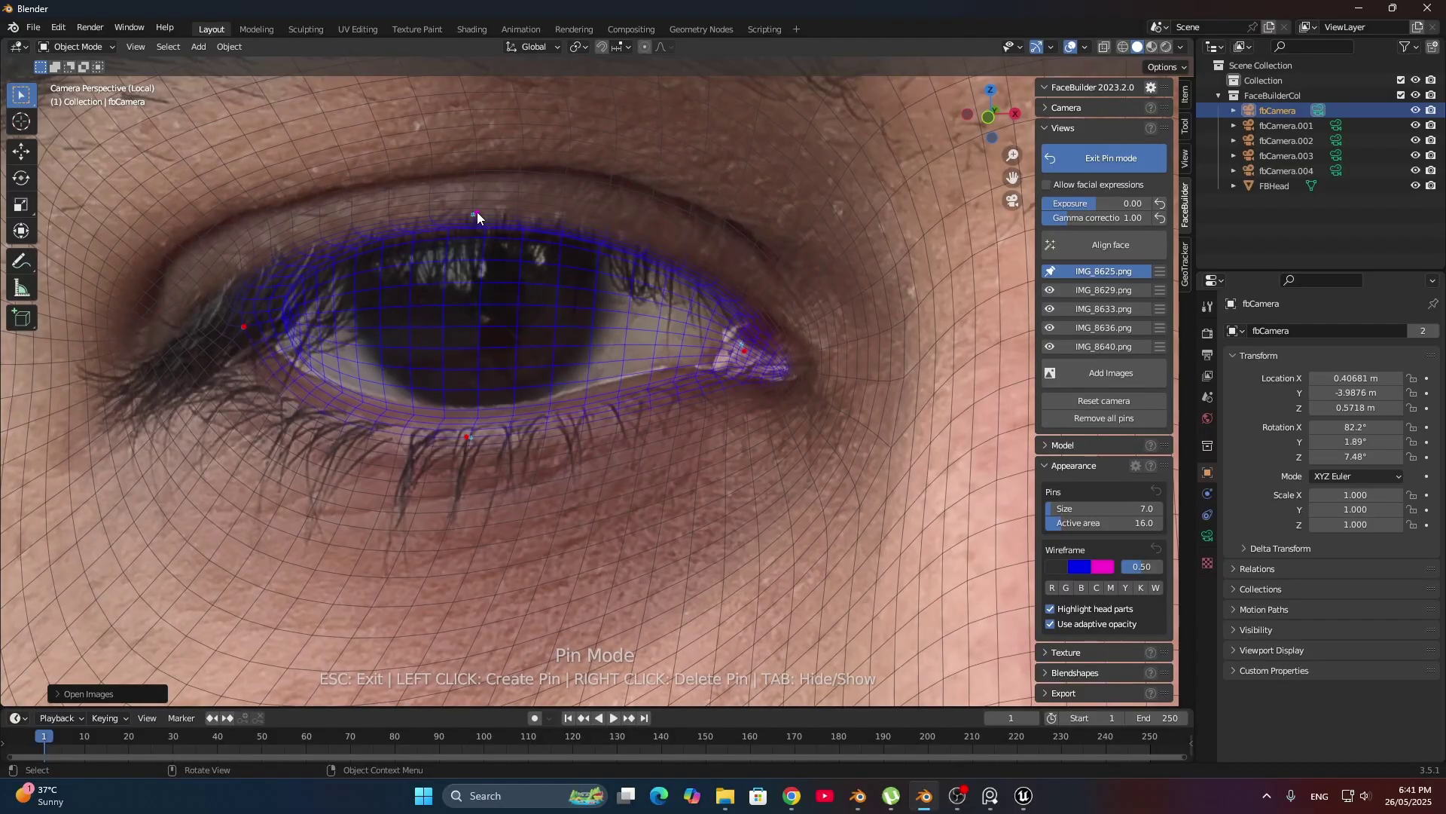
drag(243, 323, 206, 324)
drag(467, 437, 460, 436)
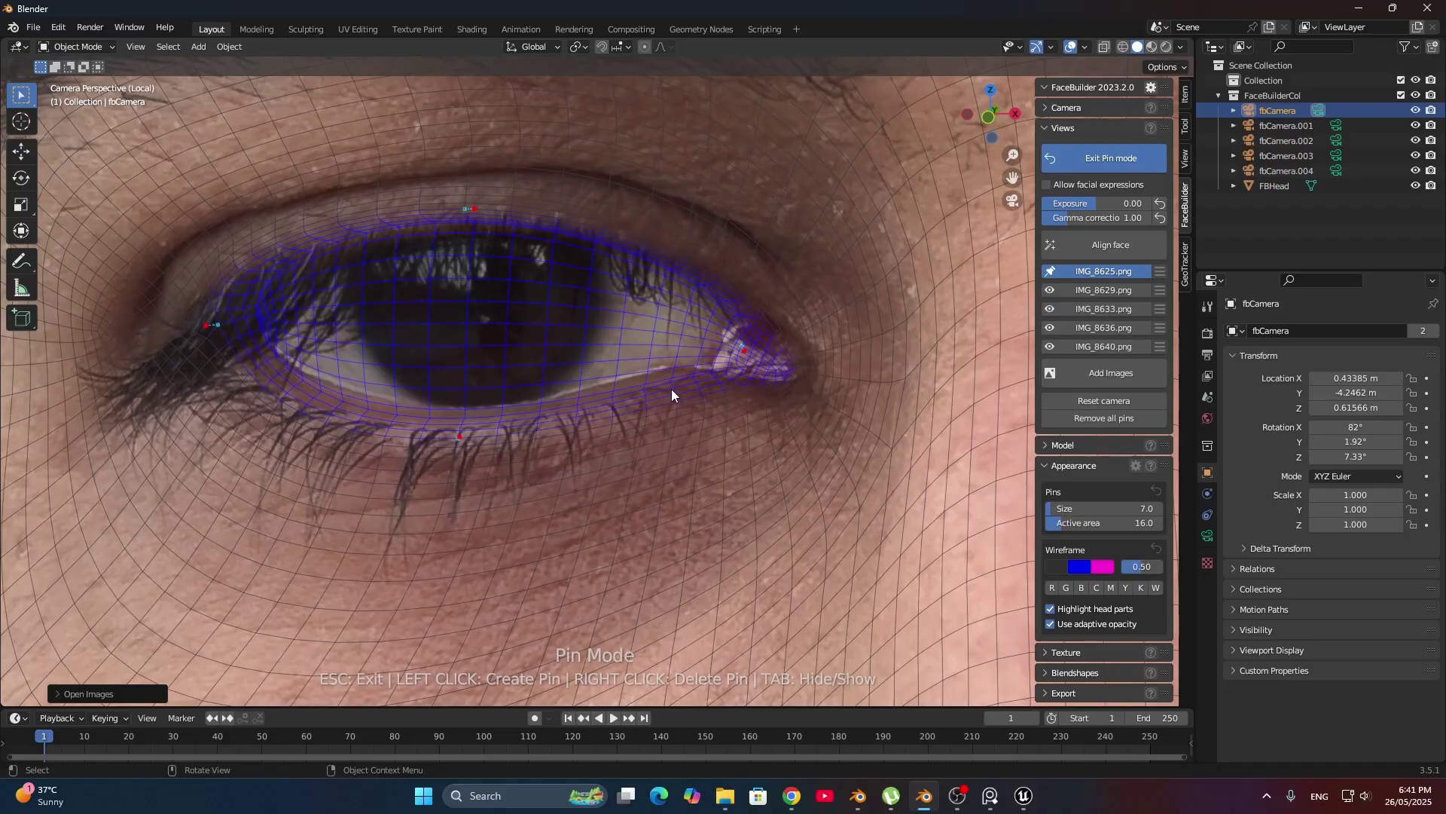
Step: Add pins along the lower lid and inner corner of the same eye to match the tear duct area
drag(670, 389, 635, 321)
click(658, 361)
mouse_move(761, 370)
mouse_down()
mouse_move(788, 388)
mouse_move(774, 395)
mouse_up()
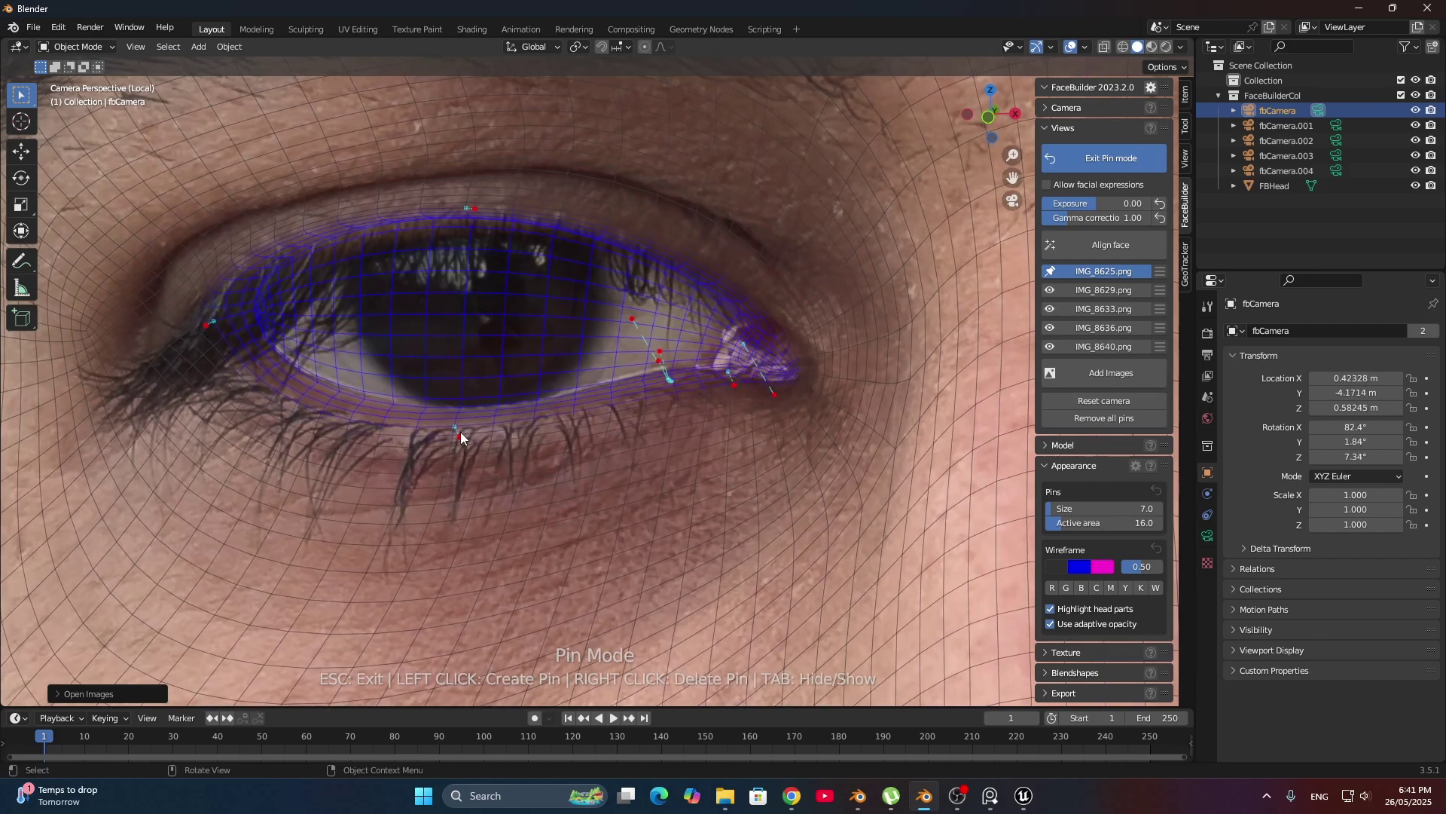
Step: Fit the outer eyebrow end and the adjacent ear by moving their pins and pinning the ear's upper edge
scroll(529, 321, down, 5)
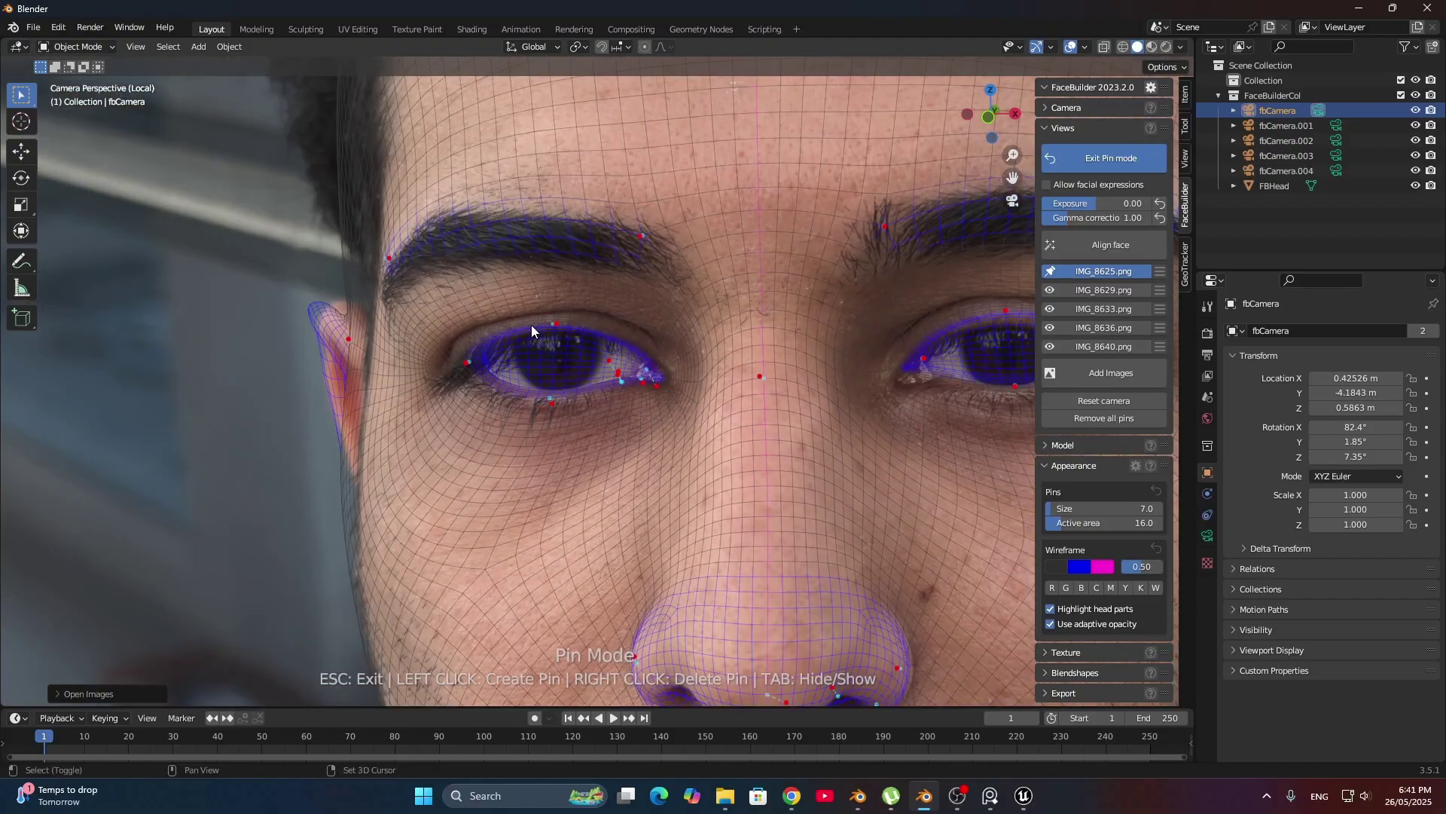
scroll(532, 324, up, 5)
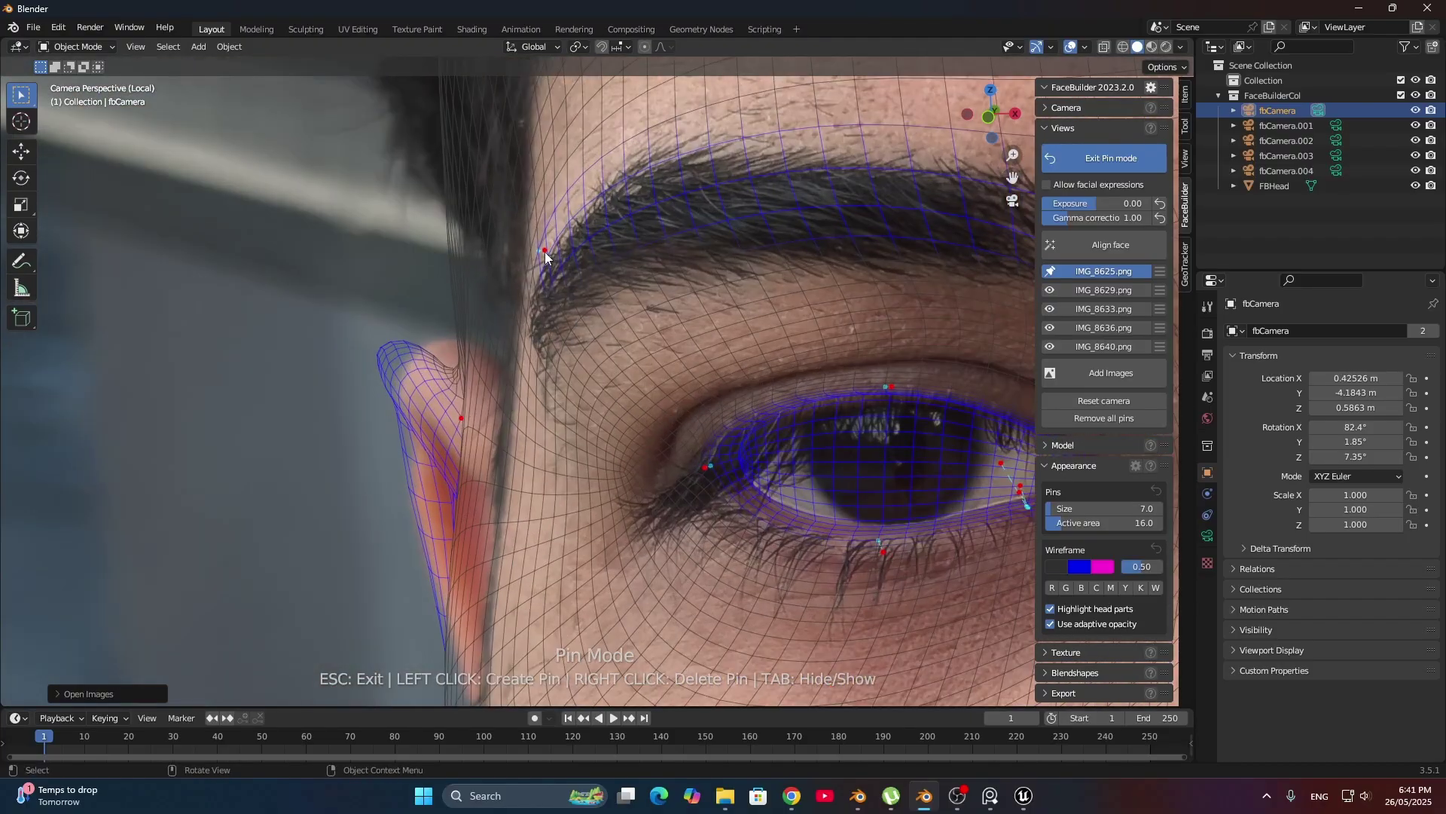
mouse_move(545, 256)
mouse_down()
mouse_move(561, 255)
mouse_move(536, 298)
mouse_move(550, 280)
mouse_up()
mouse_move(463, 420)
mouse_down()
mouse_move(506, 417)
mouse_move(424, 413)
mouse_move(440, 432)
mouse_up()
drag(418, 372, 410, 358)
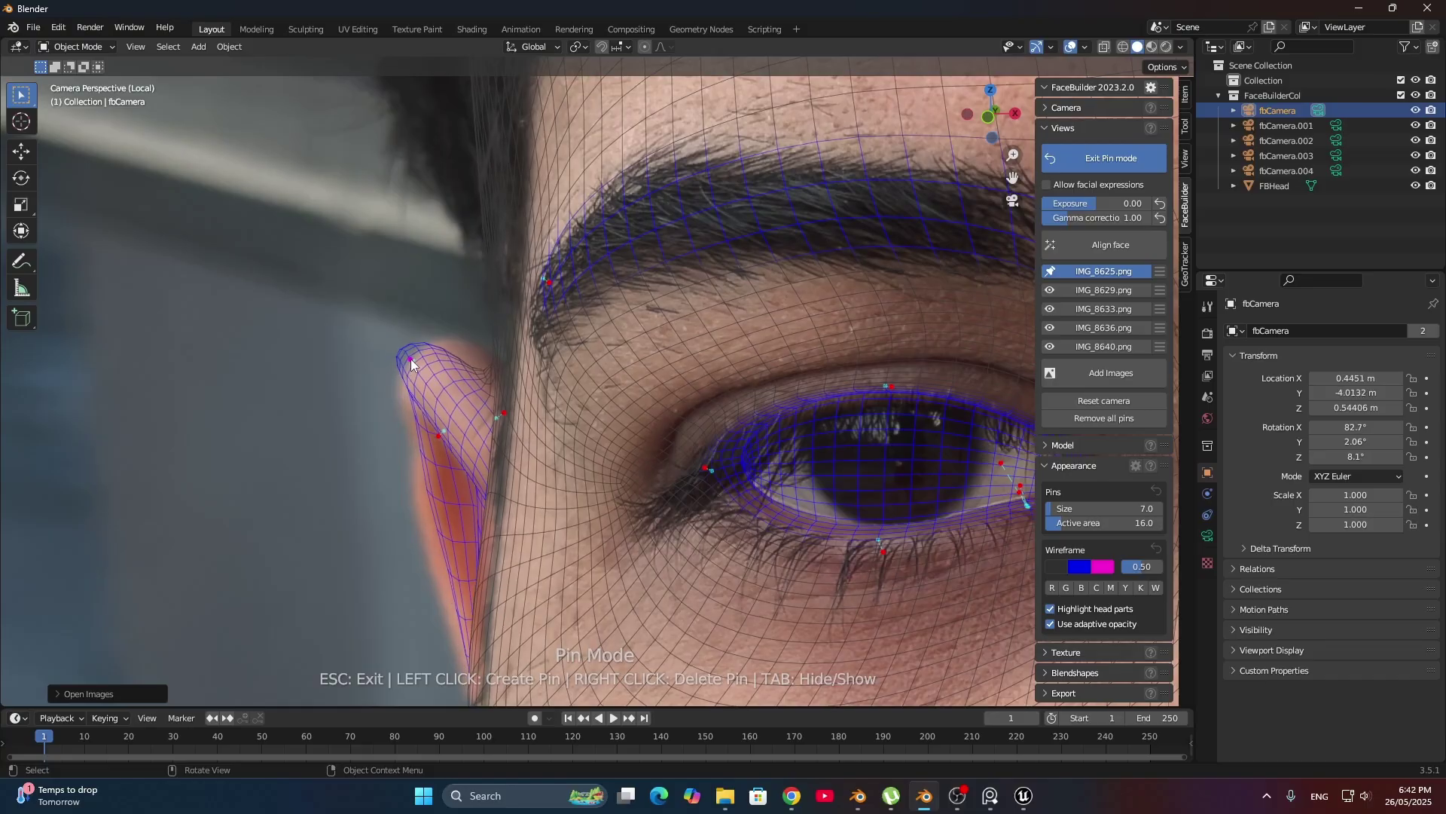
Step: Move the pins at both mouth corners and at the centres of the upper and lower lips to match the photo
scroll(410, 358, down, 5)
shift+middle_drag(623, 555, 485, 309)
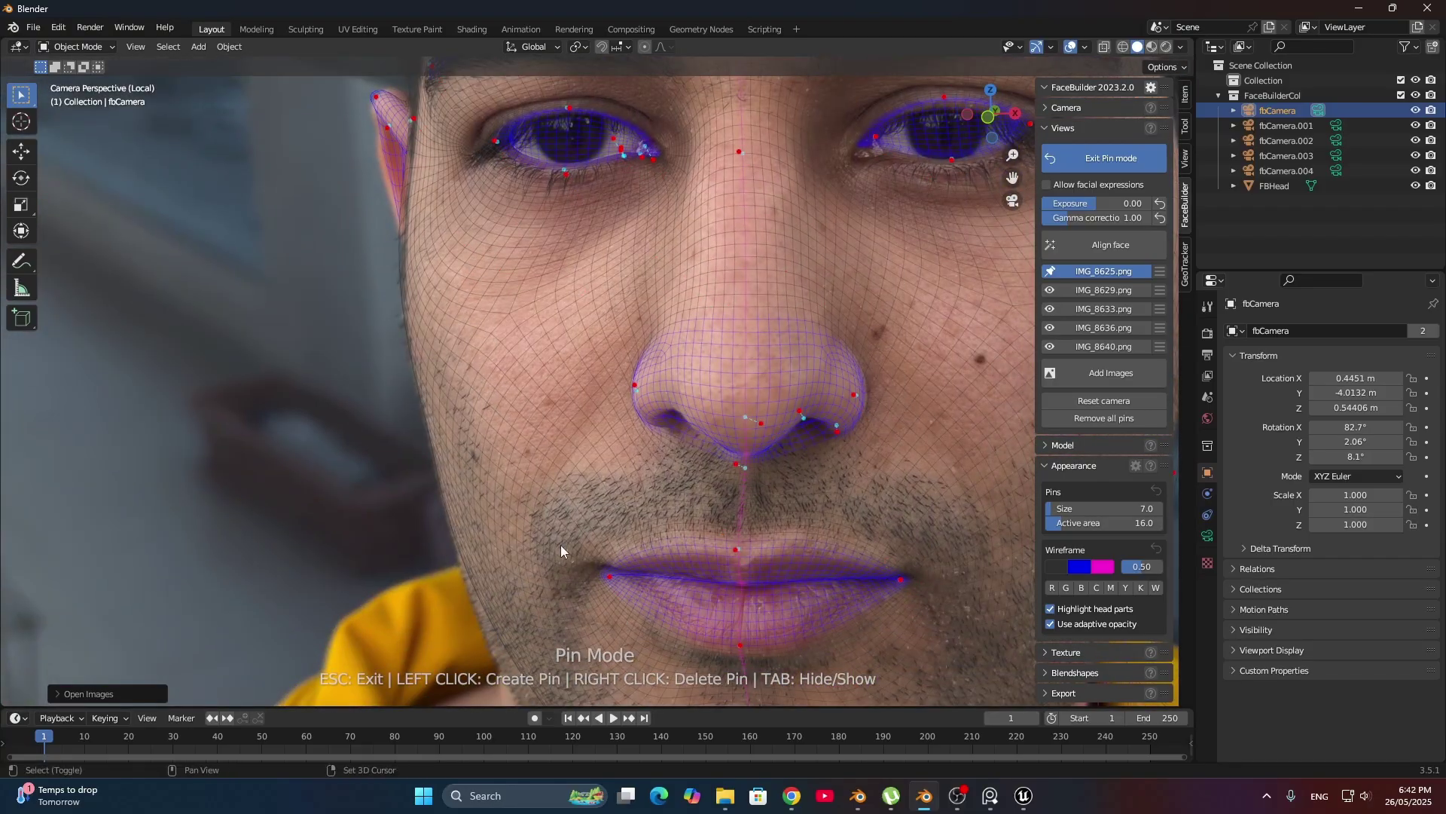
shift+middle_drag(563, 547, 504, 372)
scroll(504, 372, up, 3)
scroll(502, 225, up, 2)
drag(442, 190, 428, 170)
drag(627, 151, 625, 154)
drag(864, 192, 863, 183)
drag(629, 282, 626, 295)
Step: Add two pins along the lip line on the photo's left side and readjust the adjacent mouth corner pin
click(533, 170)
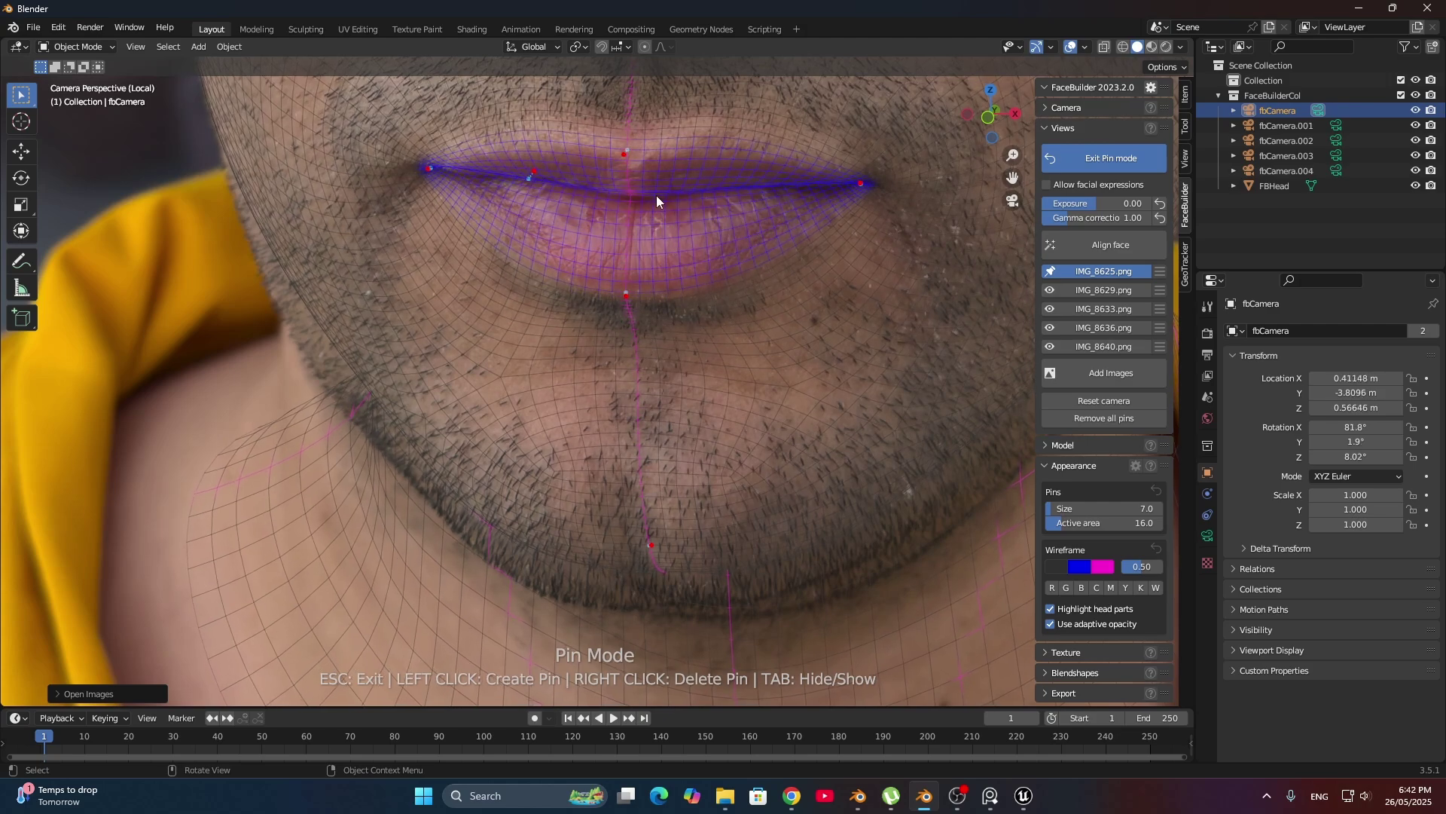
drag(427, 173, 429, 169)
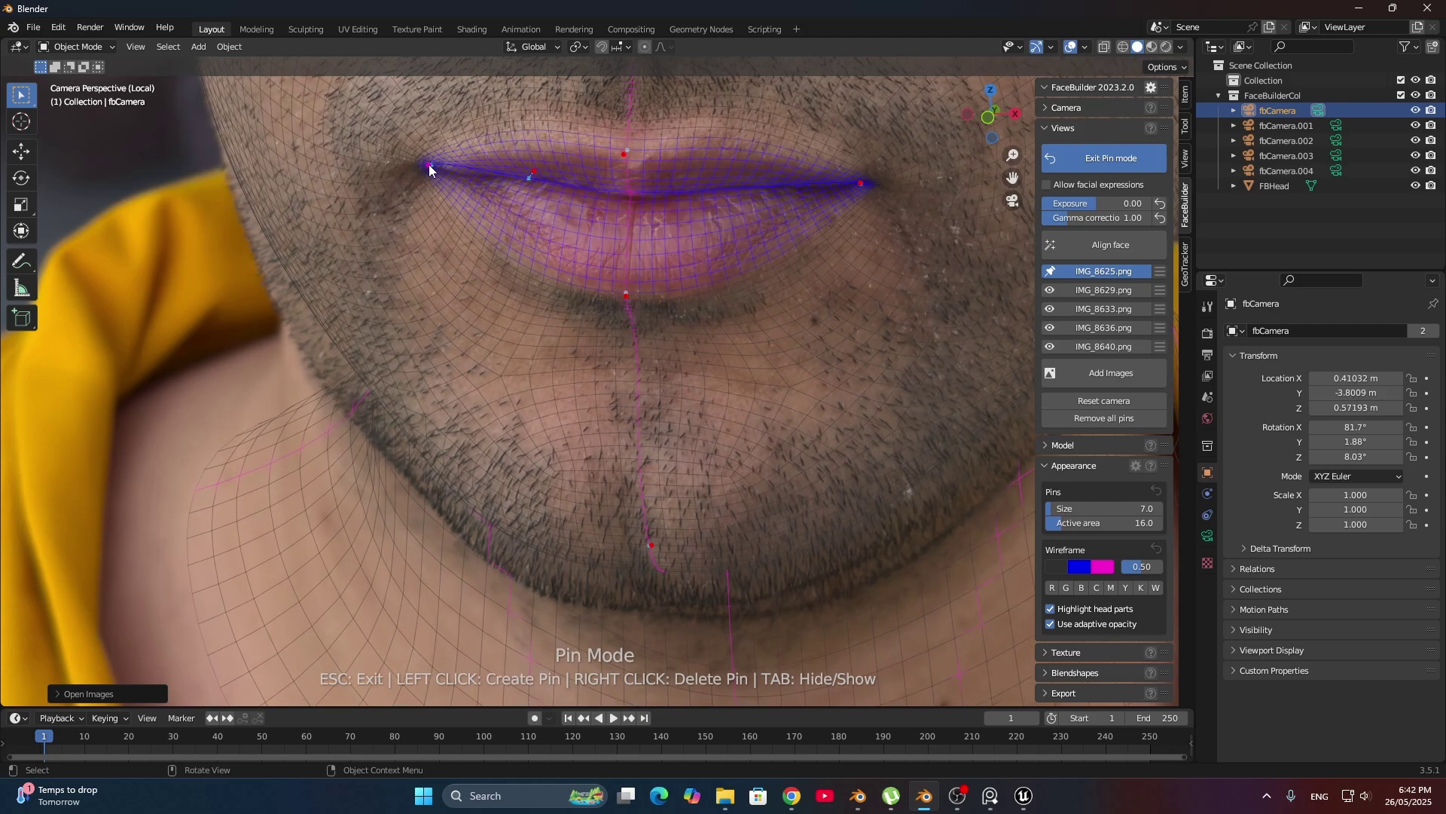
click(471, 174)
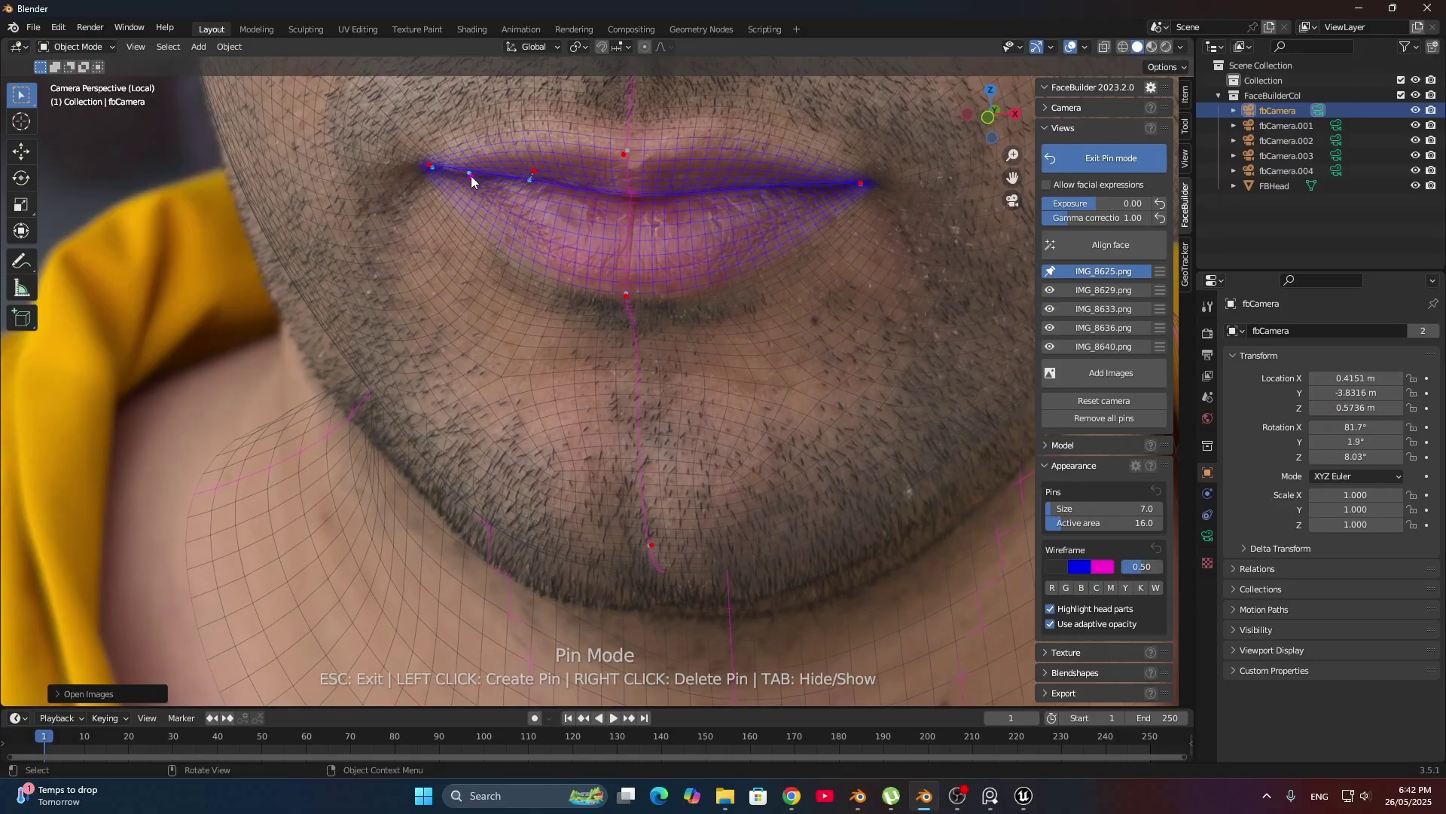
Step: Move the chin pin down to the chin's lower edge and fit the jawline with pins on both sides of the front photo
scroll(575, 191, down, 4)
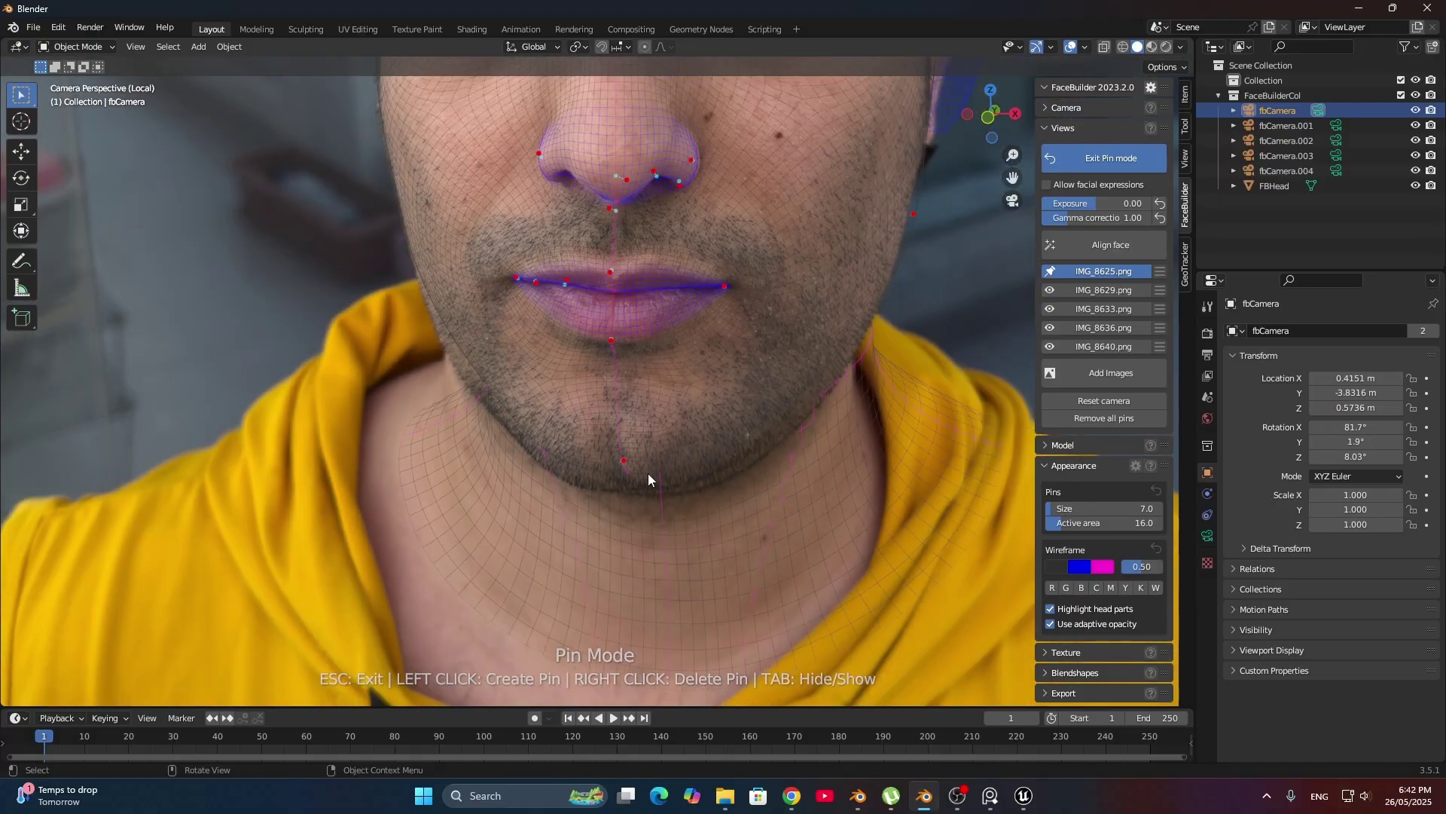
drag(625, 464, 615, 473)
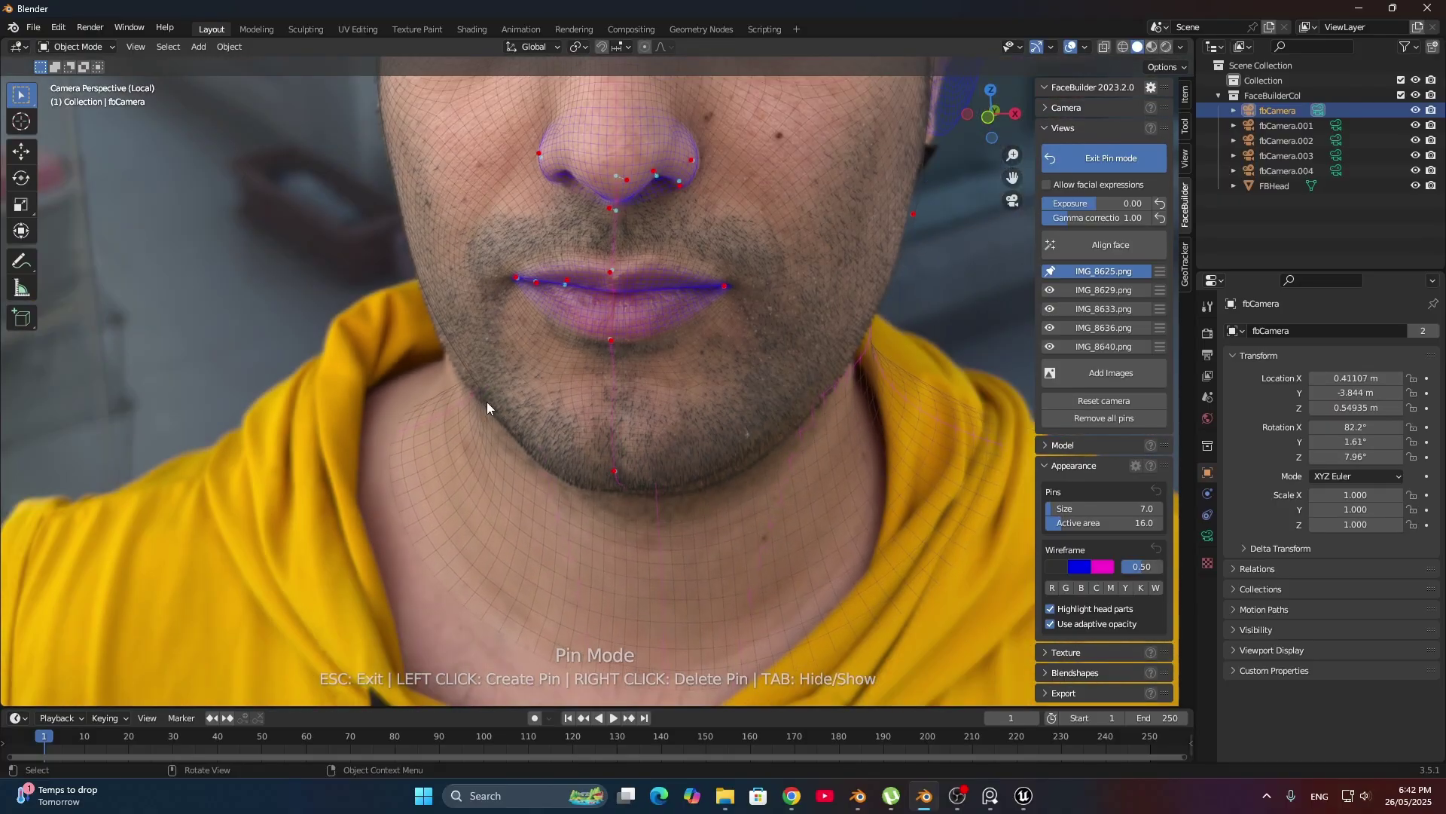
click(454, 354)
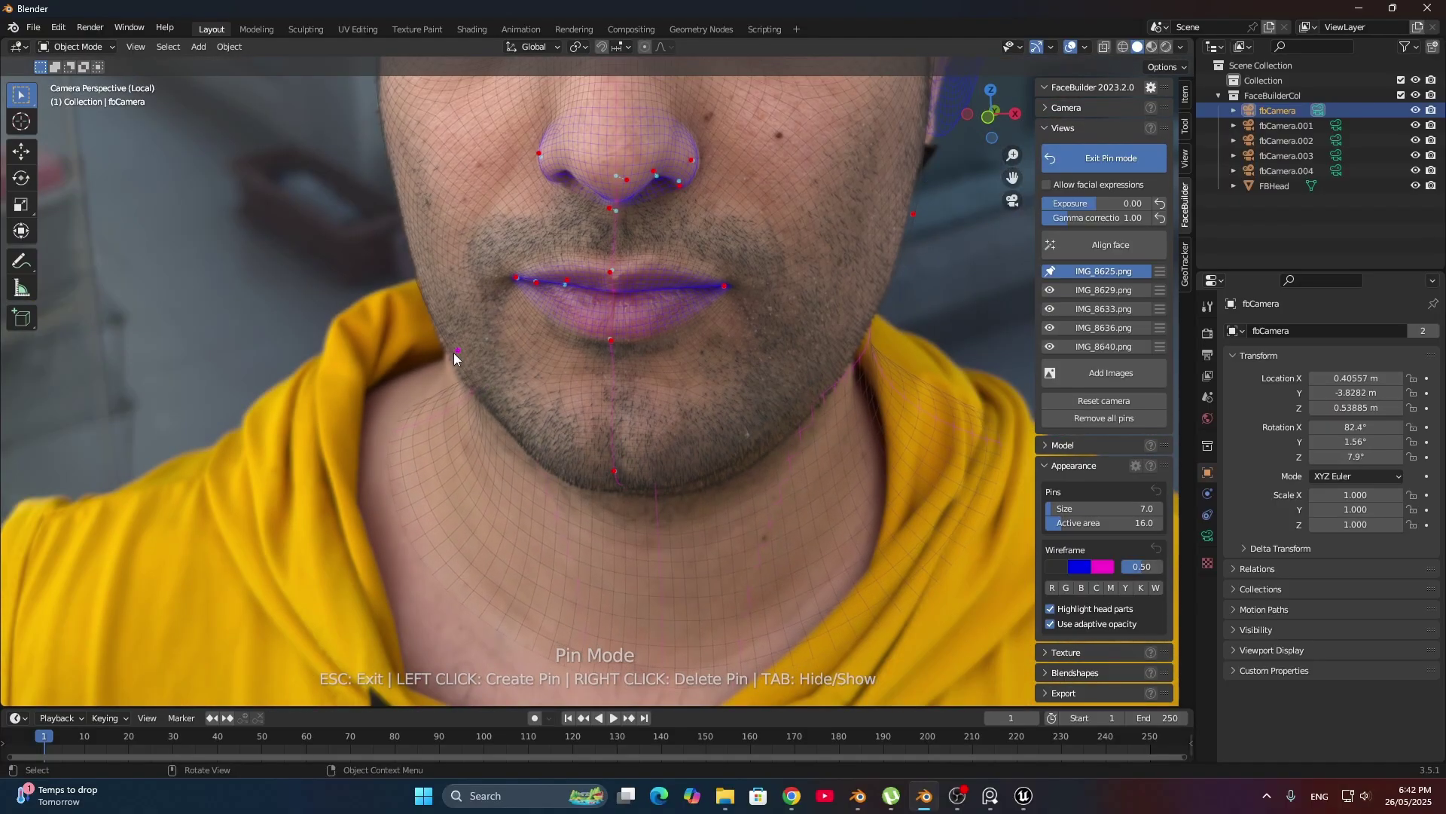
click(413, 246)
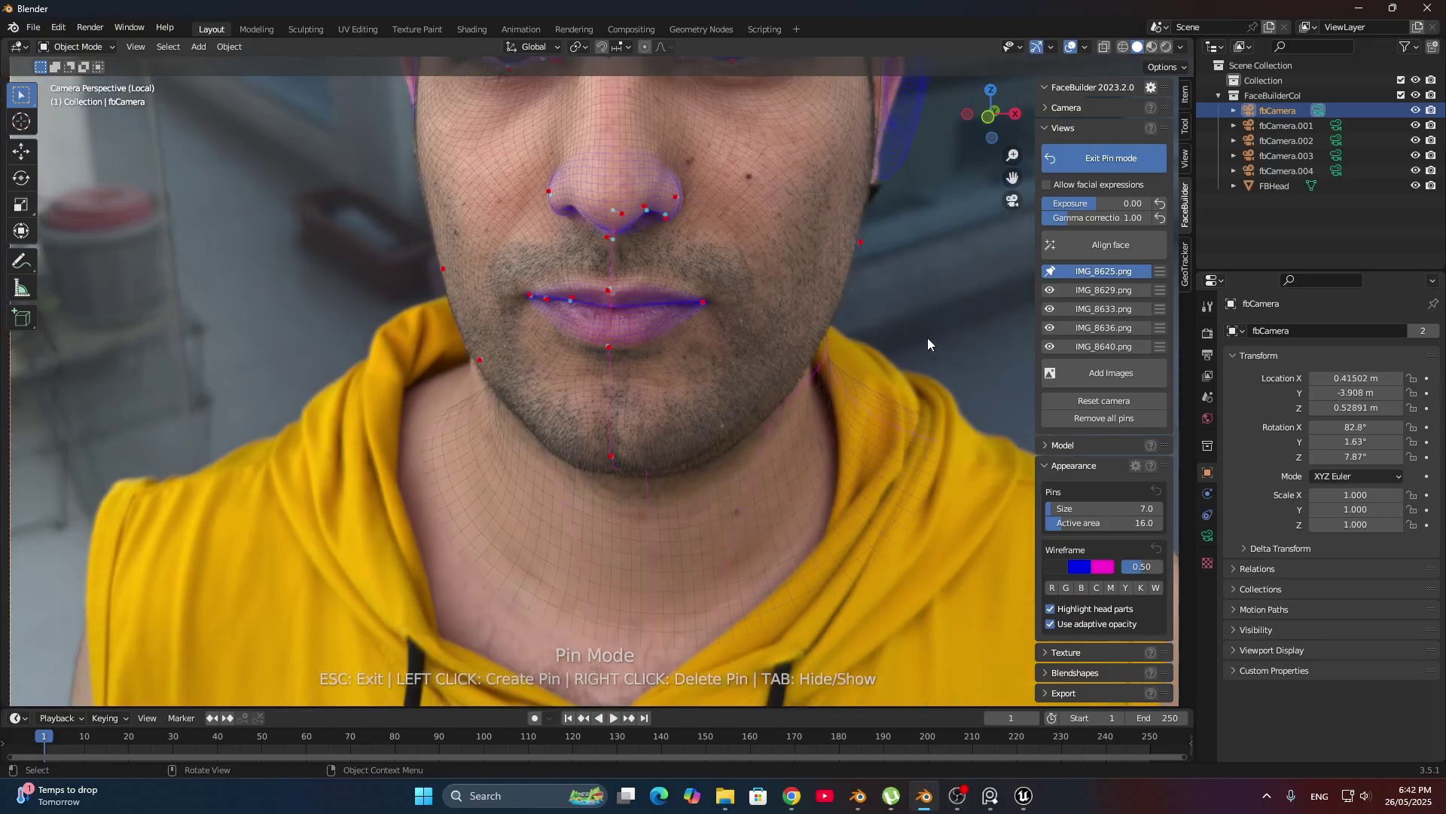
scroll(902, 286, up, 4)
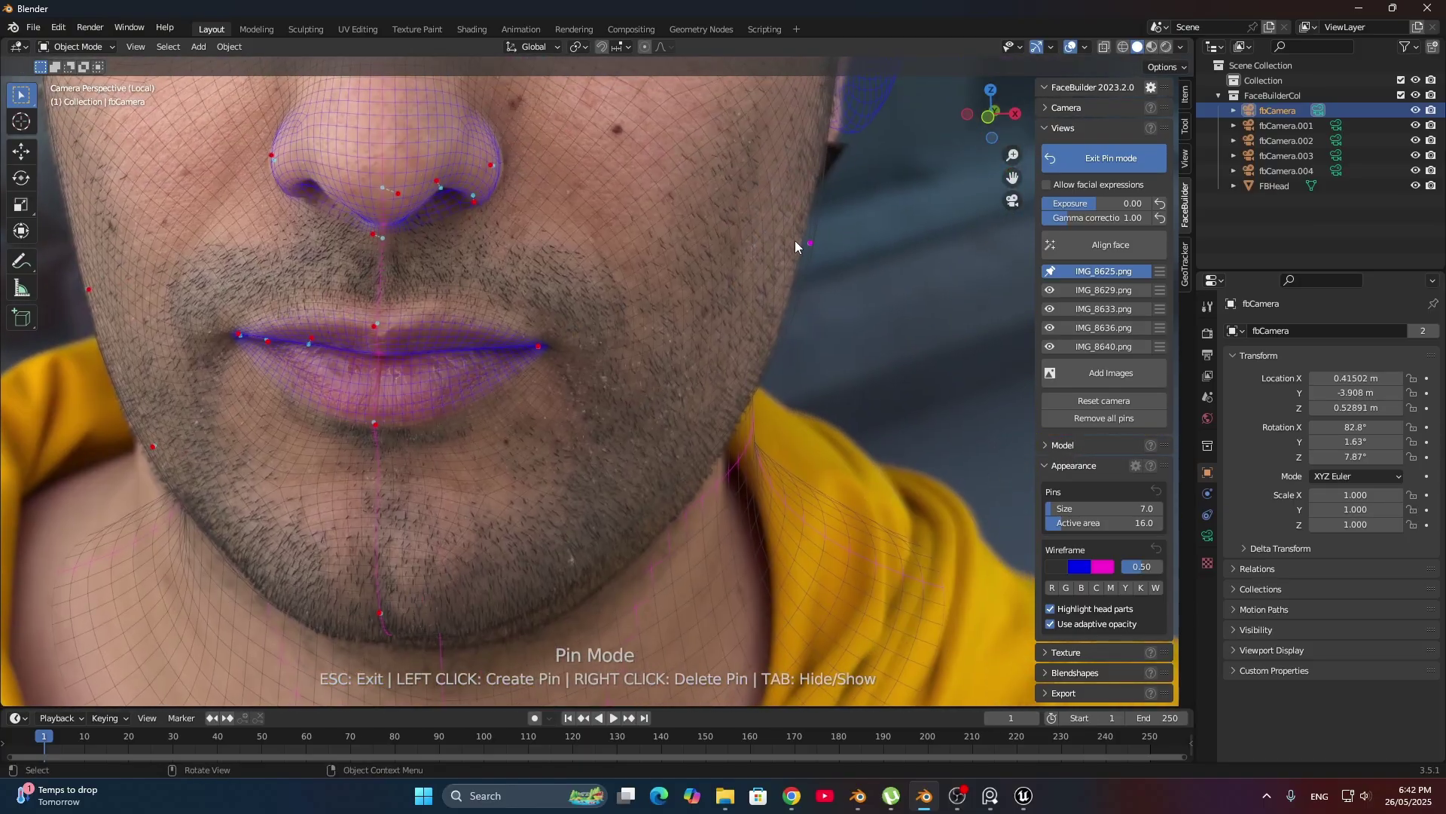
drag(796, 245, 800, 249)
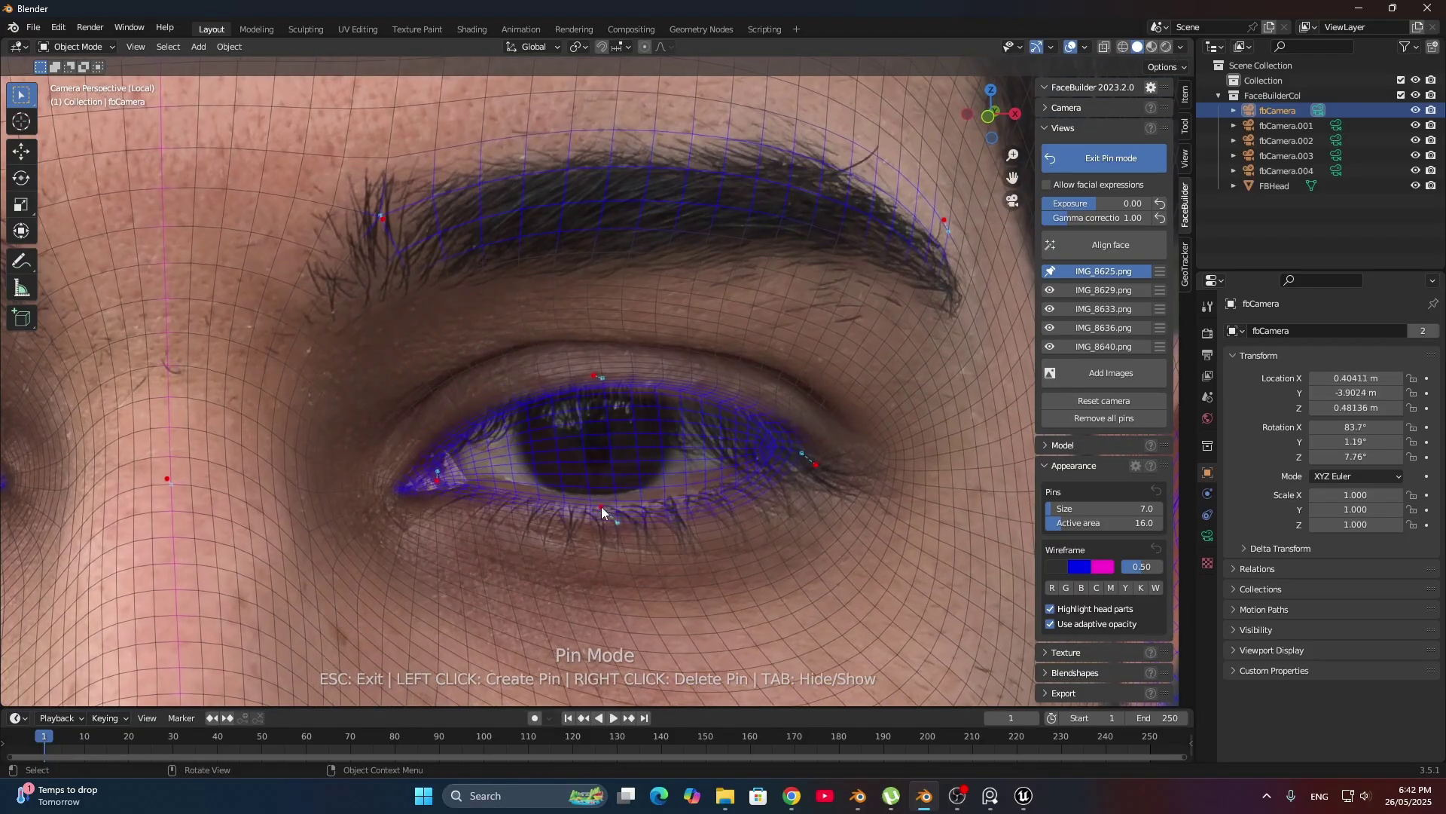
Step: Move the nose tip pin slightly down in the front photo
scroll(603, 500, down, 3)
scroll(903, 373, down, 2)
shift+middle_drag(852, 548, 748, 405)
shift+middle_drag(704, 563, 666, 427)
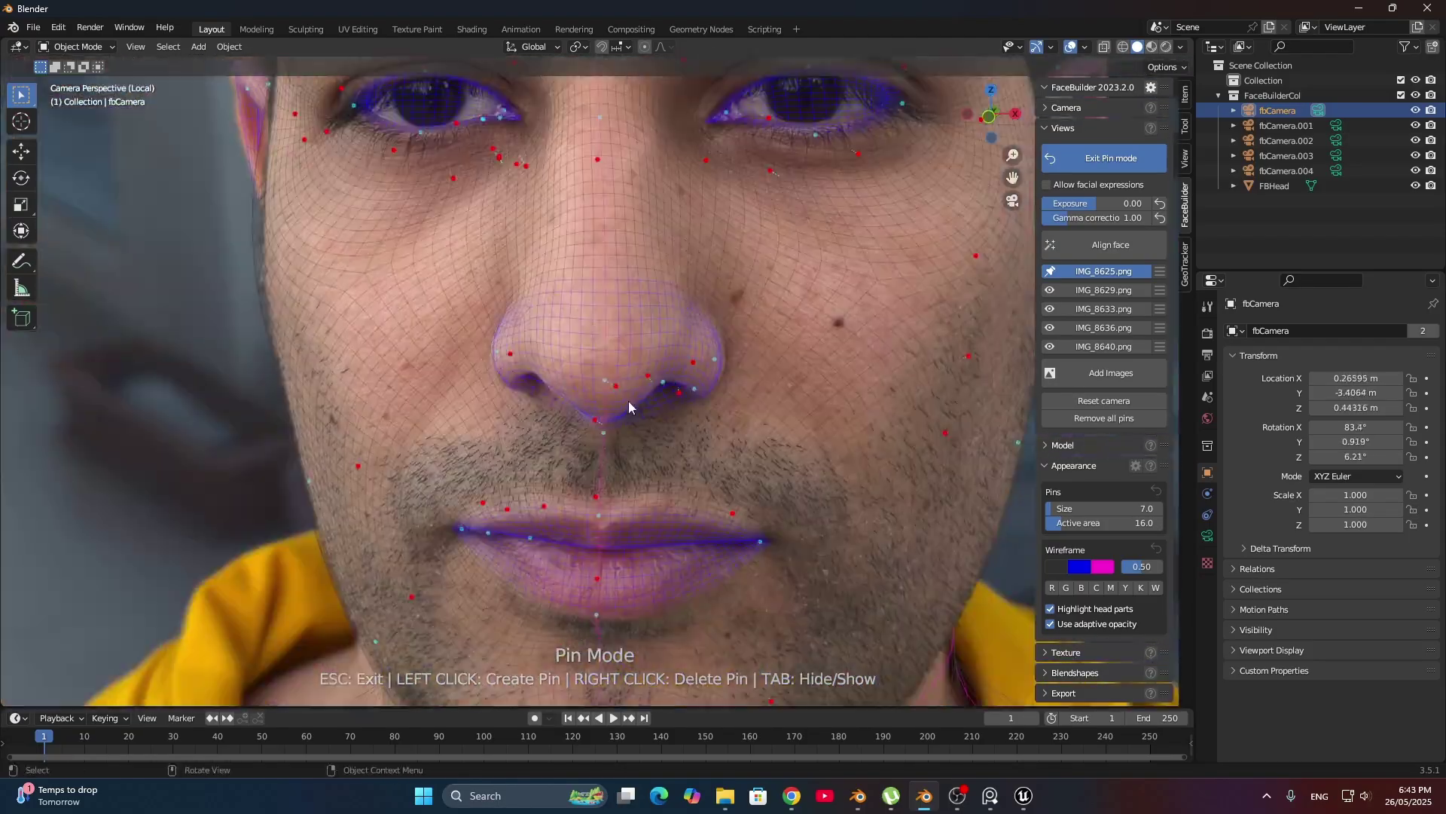
scroll(628, 400, up, 2)
drag(622, 387, 621, 393)
scroll(614, 452, down, 4)
scroll(608, 488, up, 3)
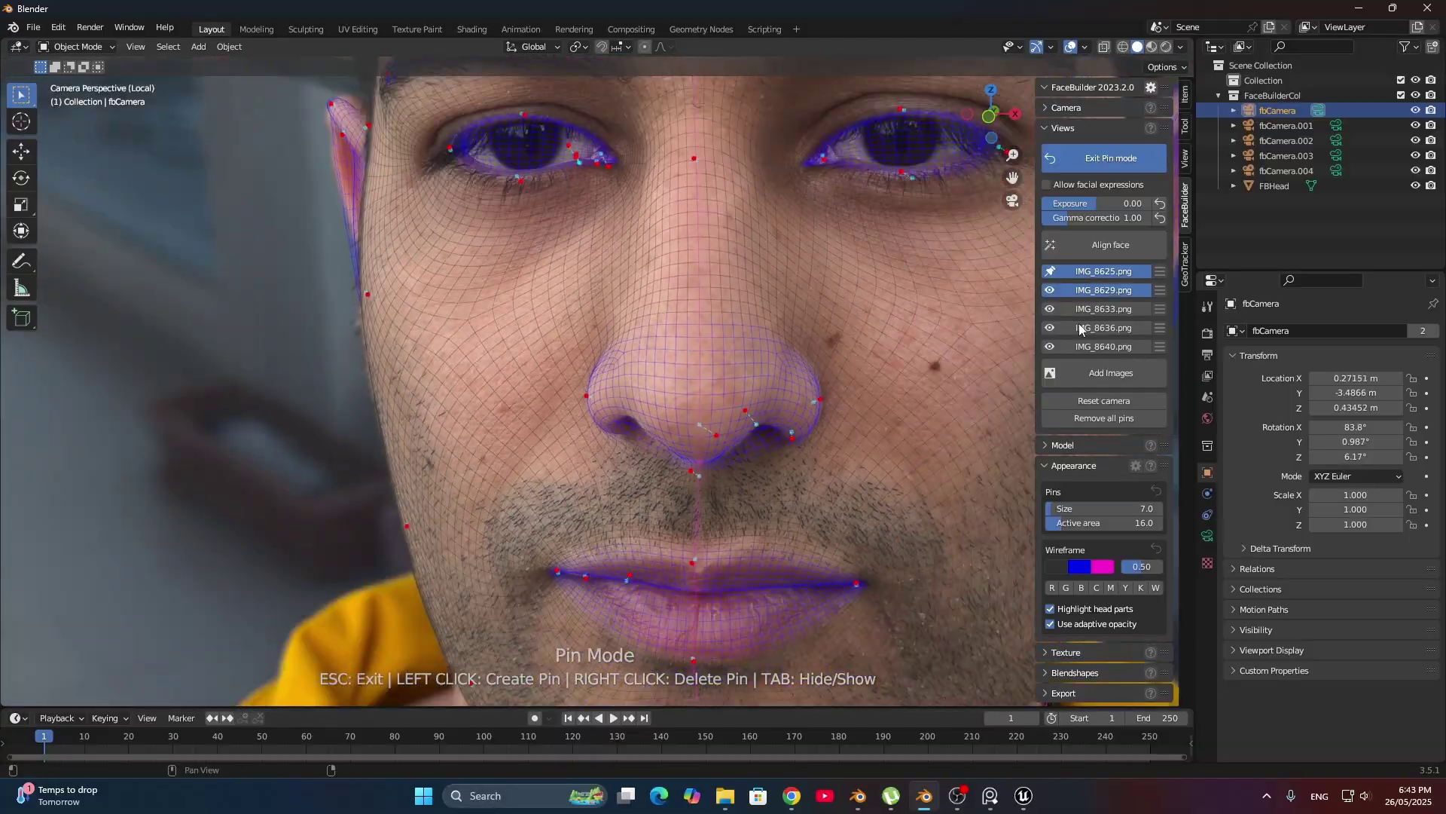
Step: Switch to the side photo IMG_8629 and fit the nose bridge and tip profile with pins
click(1104, 289)
scroll(726, 503, up, 5)
scroll(599, 449, down, 5)
scroll(621, 269, up, 5)
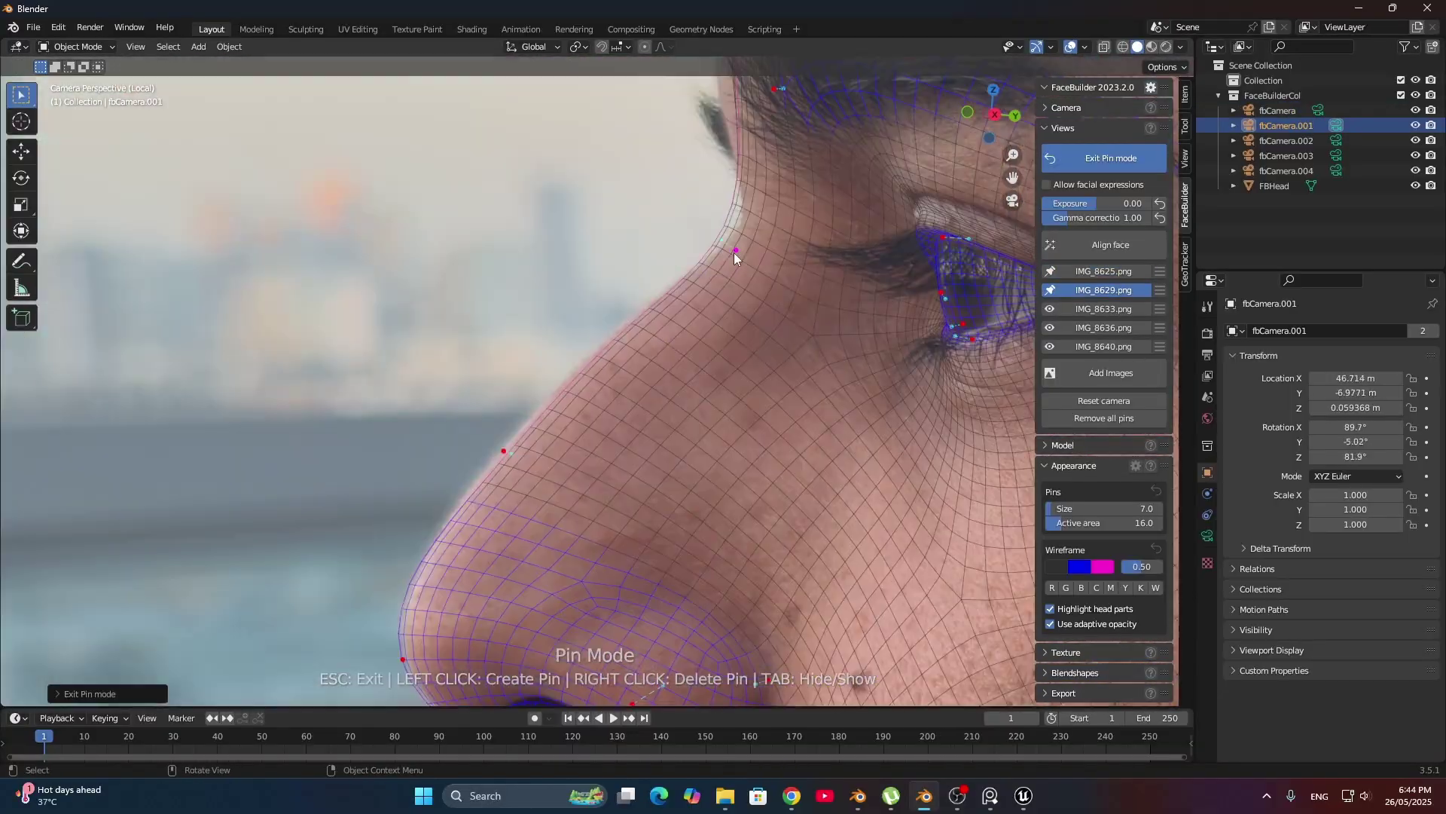
scroll(732, 245, down, 5)
scroll(578, 386, up, 4)
drag(571, 372, 559, 372)
Step: Fit the lip, chin and forehead profile to the side photo by moving and adding pins along the outline
scroll(561, 374, down, 3)
drag(586, 521, 581, 526)
scroll(581, 527, down, 3)
scroll(568, 239, up, 2)
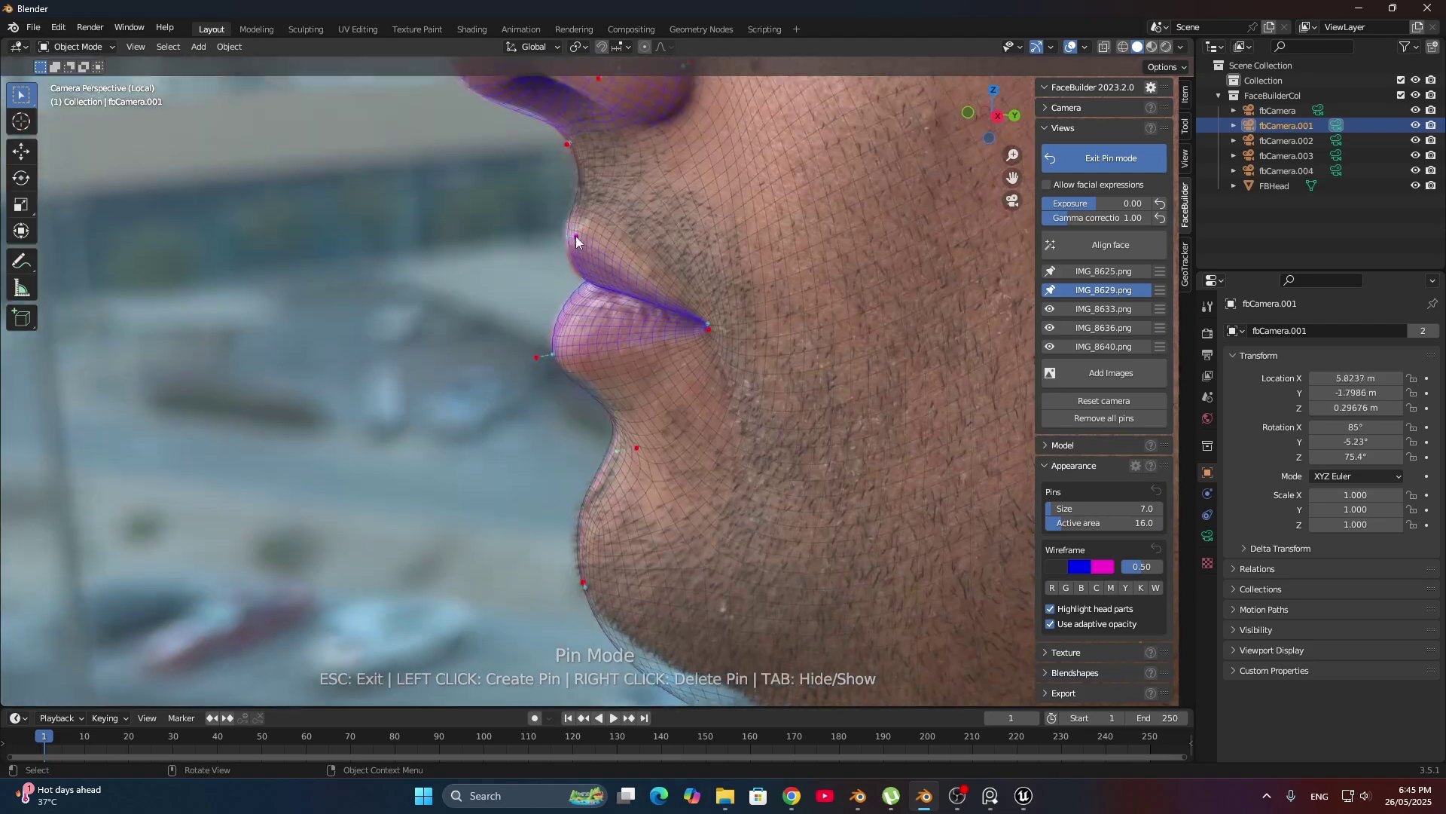
scroll(568, 239, down, 5)
scroll(410, 350, up, 5)
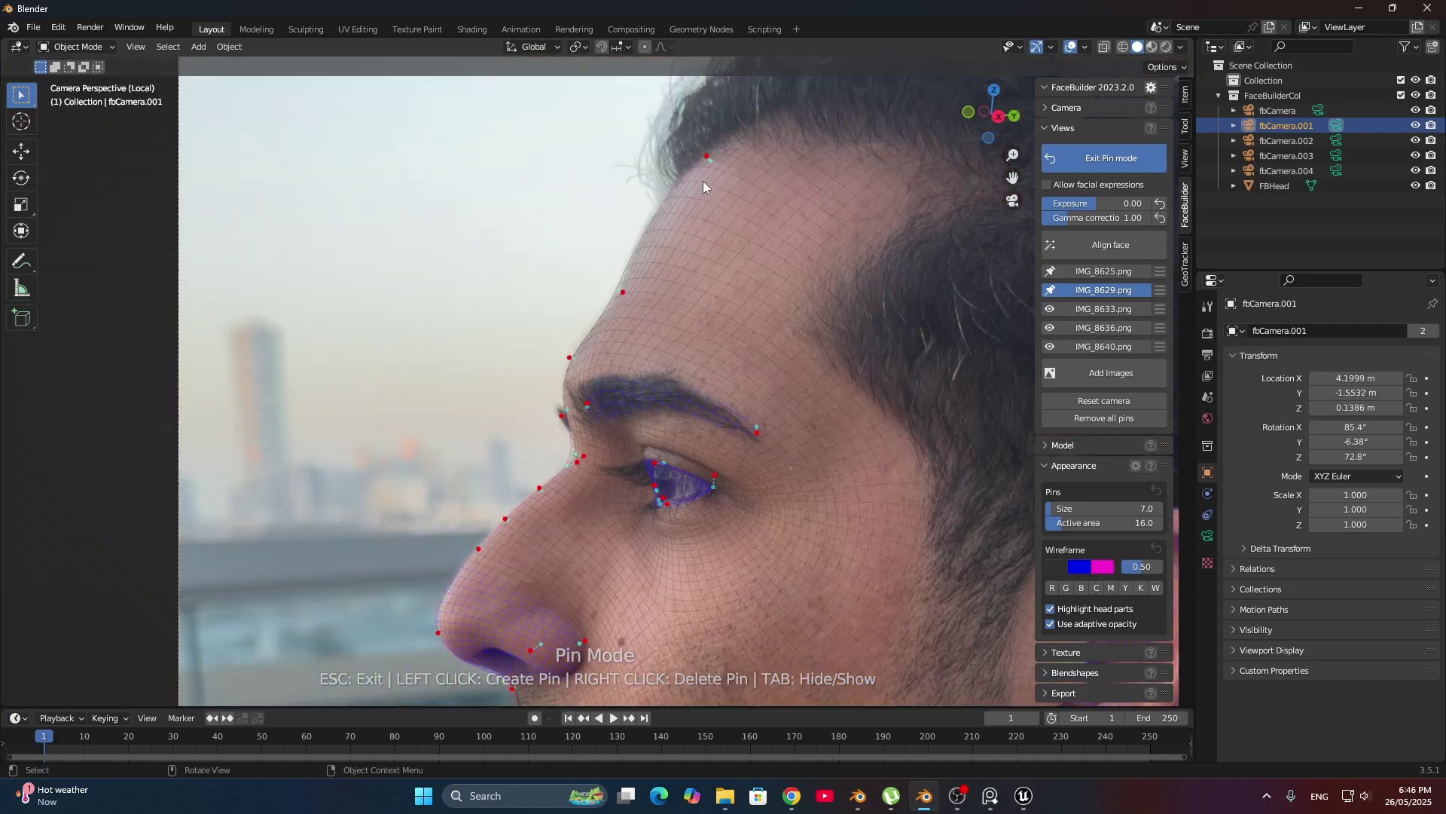
Step: Switch to photo IMG_8633 and match the eye, eyebrow, nose and ear areas of the mesh with pins
click(1103, 308)
scroll(598, 434, up, 6)
scroll(629, 404, down, 1)
scroll(630, 404, down, 3)
drag(629, 404, 638, 388)
scroll(639, 387, up, 2)
scroll(639, 387, down, 4)
scroll(646, 346, up, 4)
scroll(646, 347, down, 4)
scroll(813, 320, up, 4)
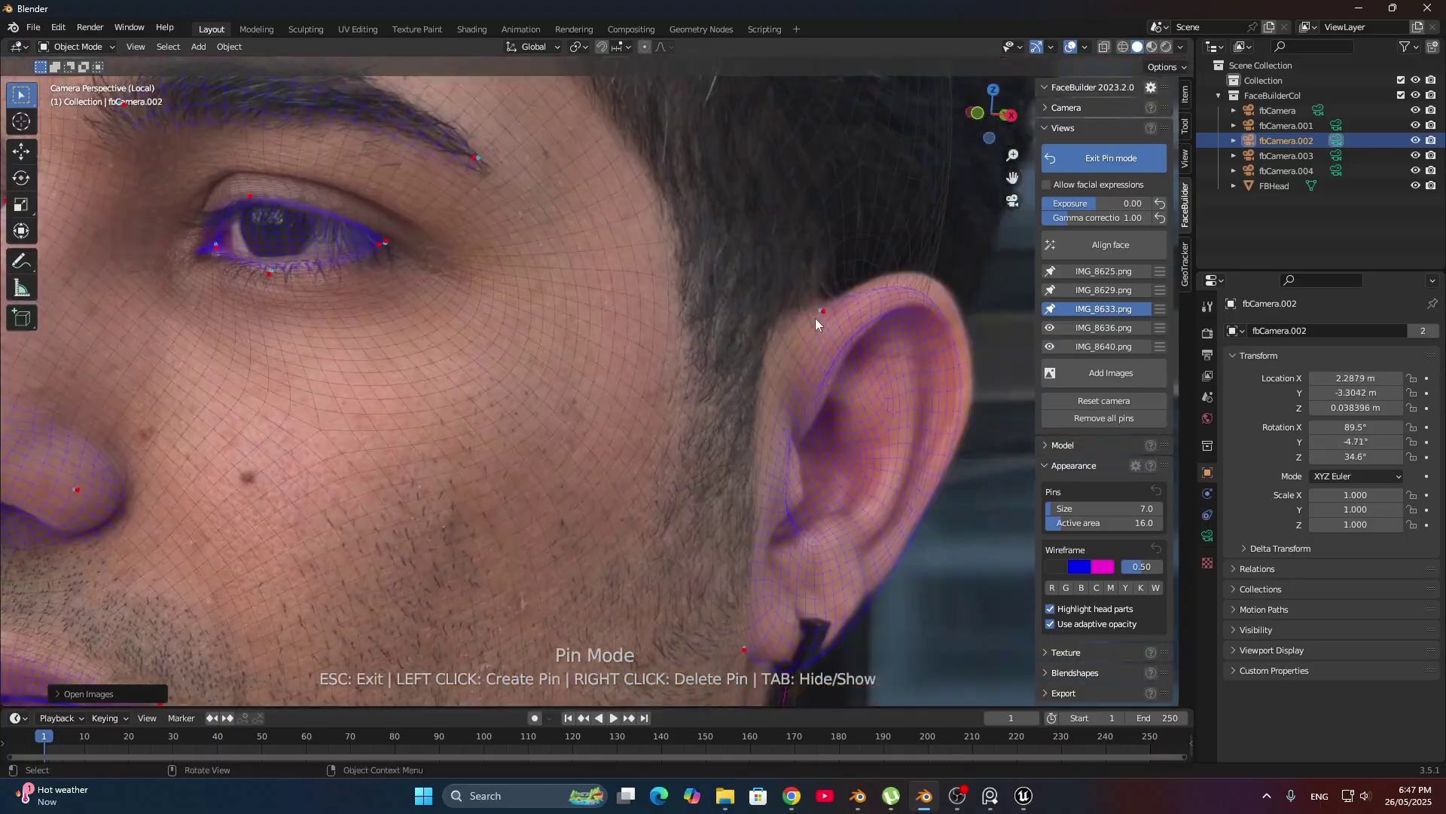
Step: Switch to photo IMG_8636 and align the head mesh to the facial features with pins
click(1103, 328)
scroll(723, 399, up, 5)
scroll(680, 402, down, 3)
scroll(580, 403, up, 3)
scroll(603, 309, down, 5)
scroll(765, 505, up, 3)
scroll(653, 557, down, 2)
scroll(762, 260, down, 4)
Step: Switch to photo IMG_8640 and pin the outer end of the eyebrow nearest the visible ear
click(1104, 346)
scroll(820, 340, up, 5)
scroll(820, 341, down, 5)
scroll(771, 313, up, 4)
scroll(630, 396, down, 1)
click(298, 257)
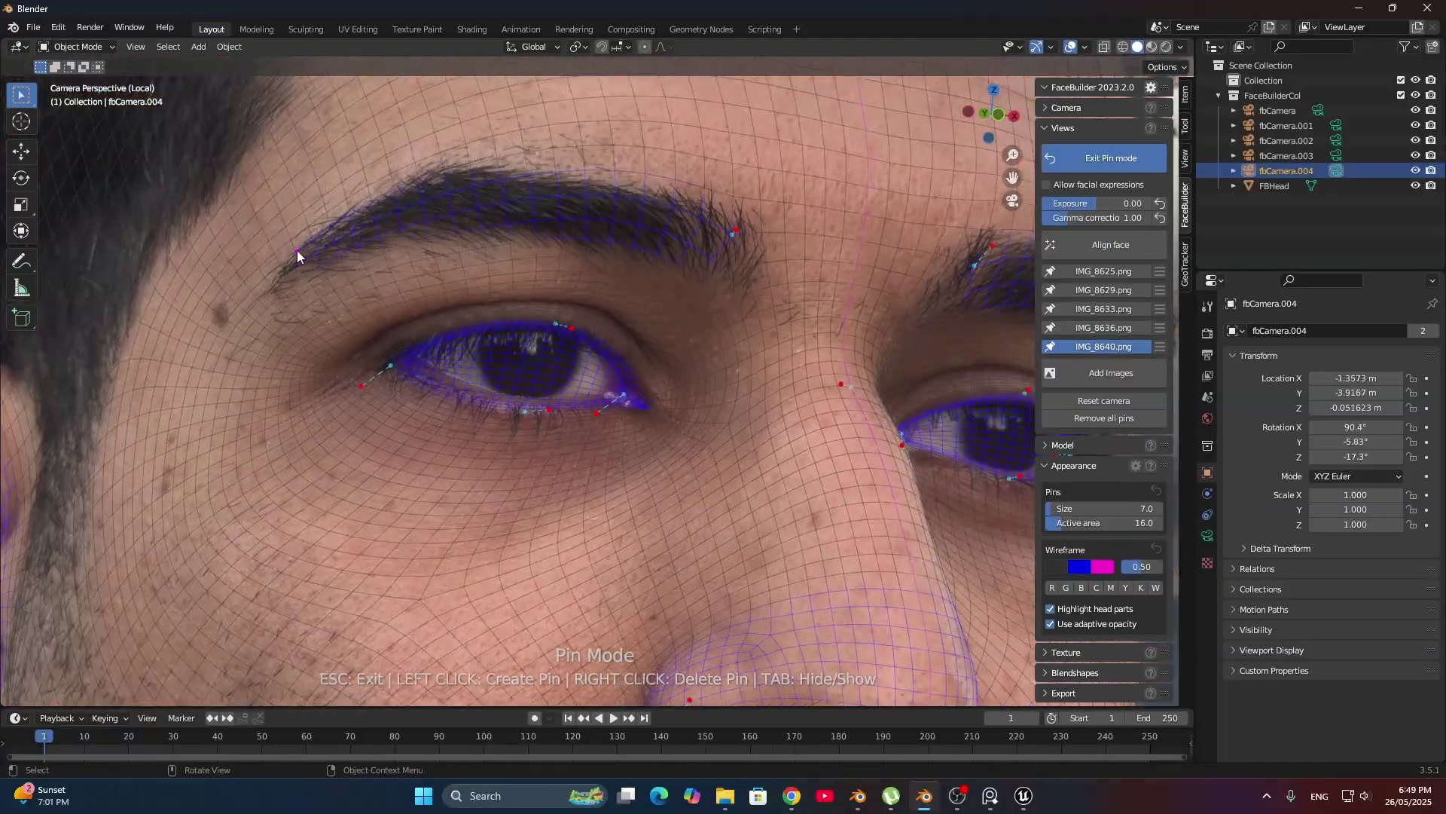
Step: Add more pins on the facial features in IMG_8640 and move the pin at the forehead's far edge onto the outline
scroll(297, 257, down, 4)
scroll(654, 316, up, 4)
click(654, 317)
scroll(202, 378, up, 3)
scroll(201, 378, down, 4)
click(313, 407)
scroll(312, 406, down, 4)
drag(626, 368, 633, 372)
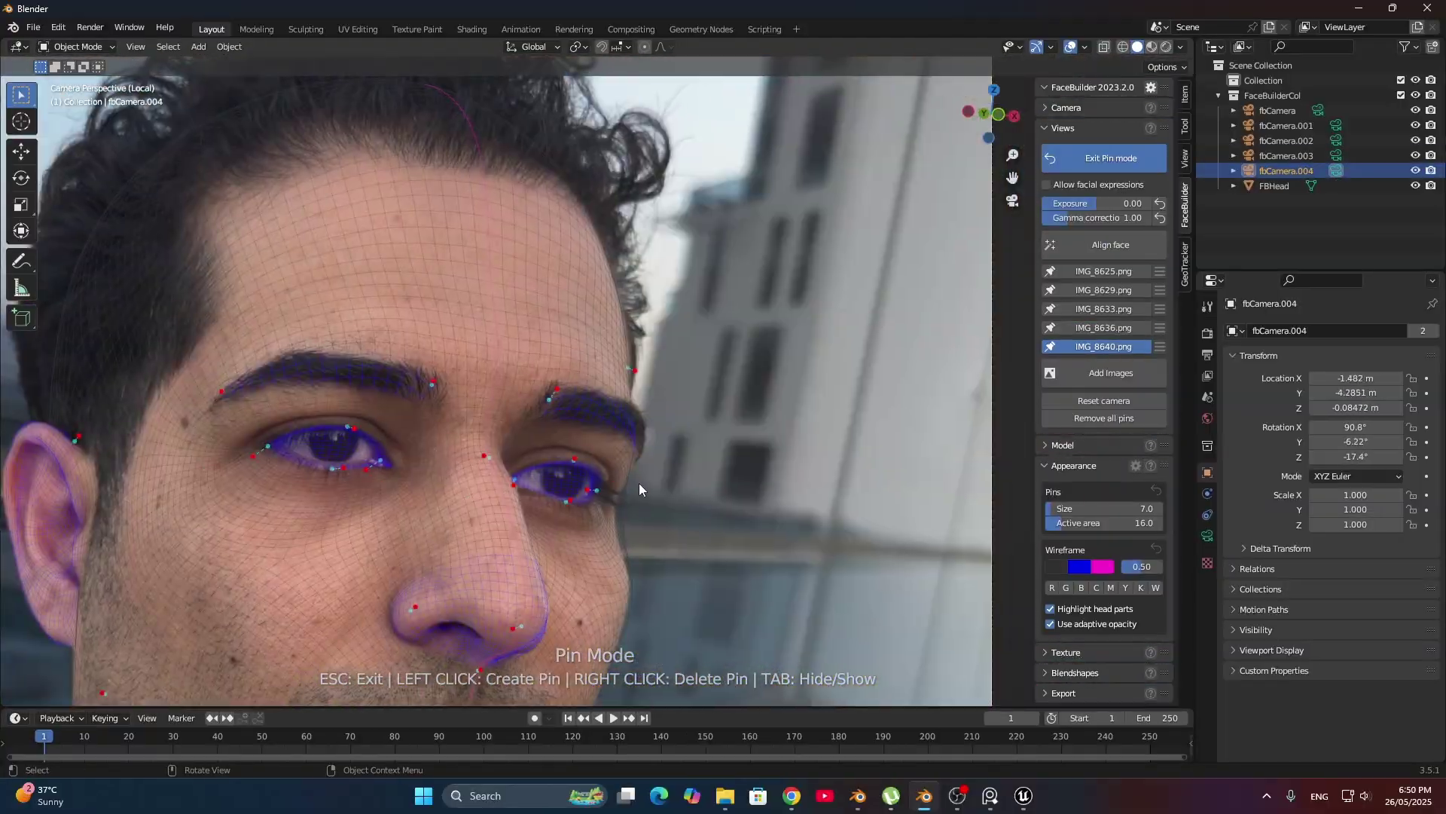
Step: Check the mesh alignment in photos IMG_8636 and IMG_8640, and return to the front photo IMG_8625
scroll(633, 374, down, 5)
click(1104, 328)
click(1104, 346)
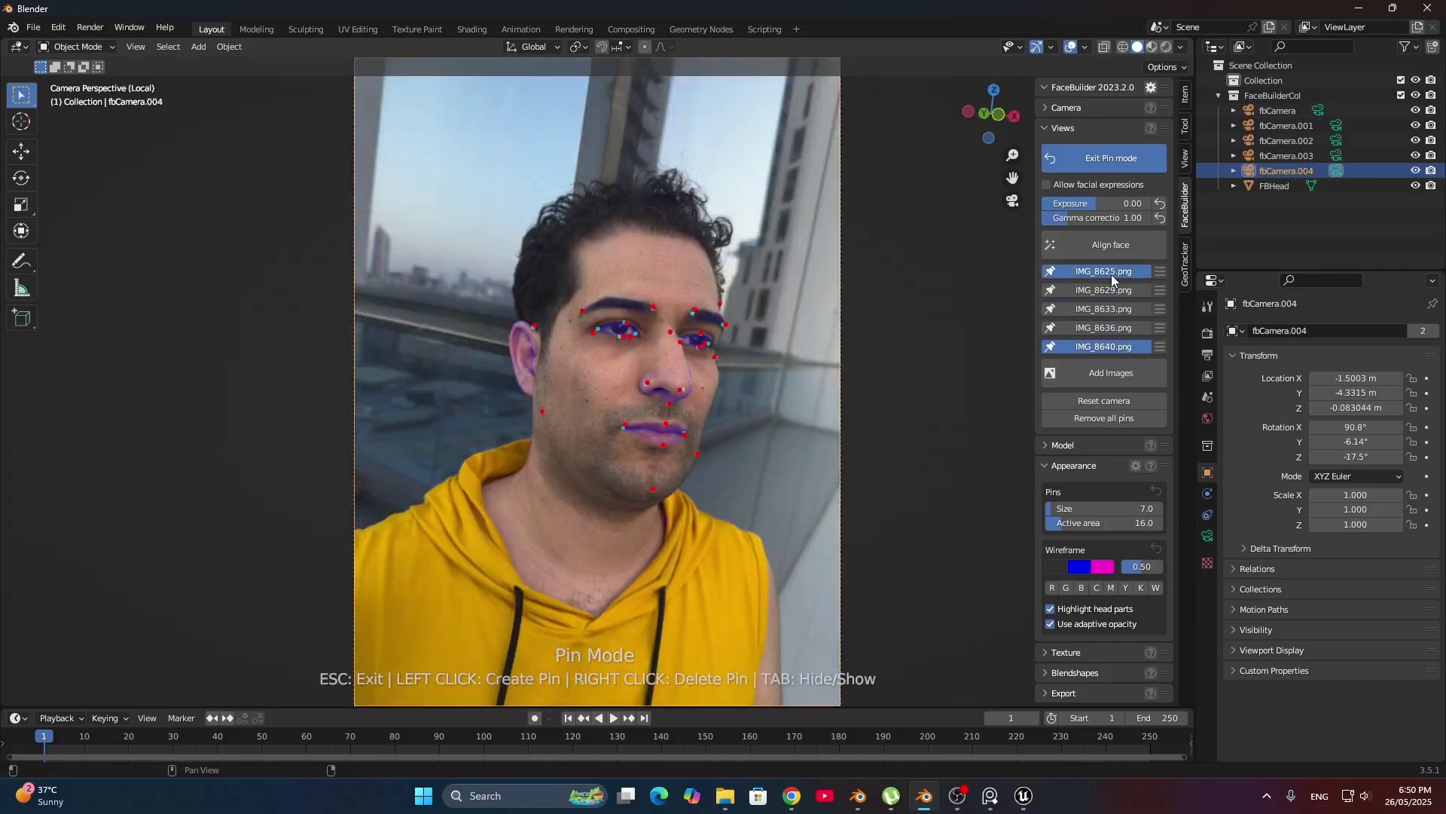
click(1107, 271)
Step: Set the texture resolution to 10240 by 10240 pixels and the UV layout to mh
click(1050, 654)
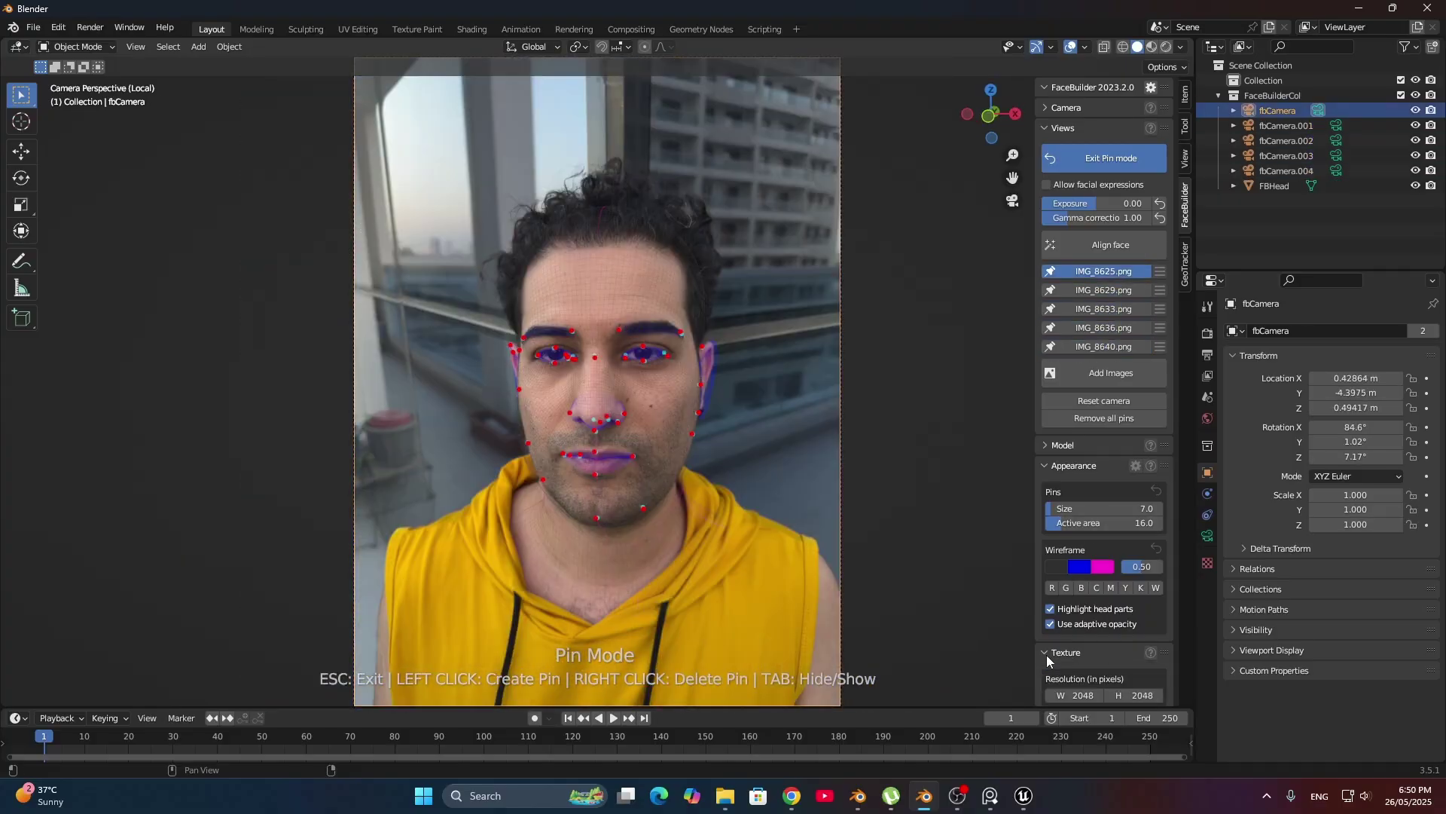
scroll(1069, 644, down, 5)
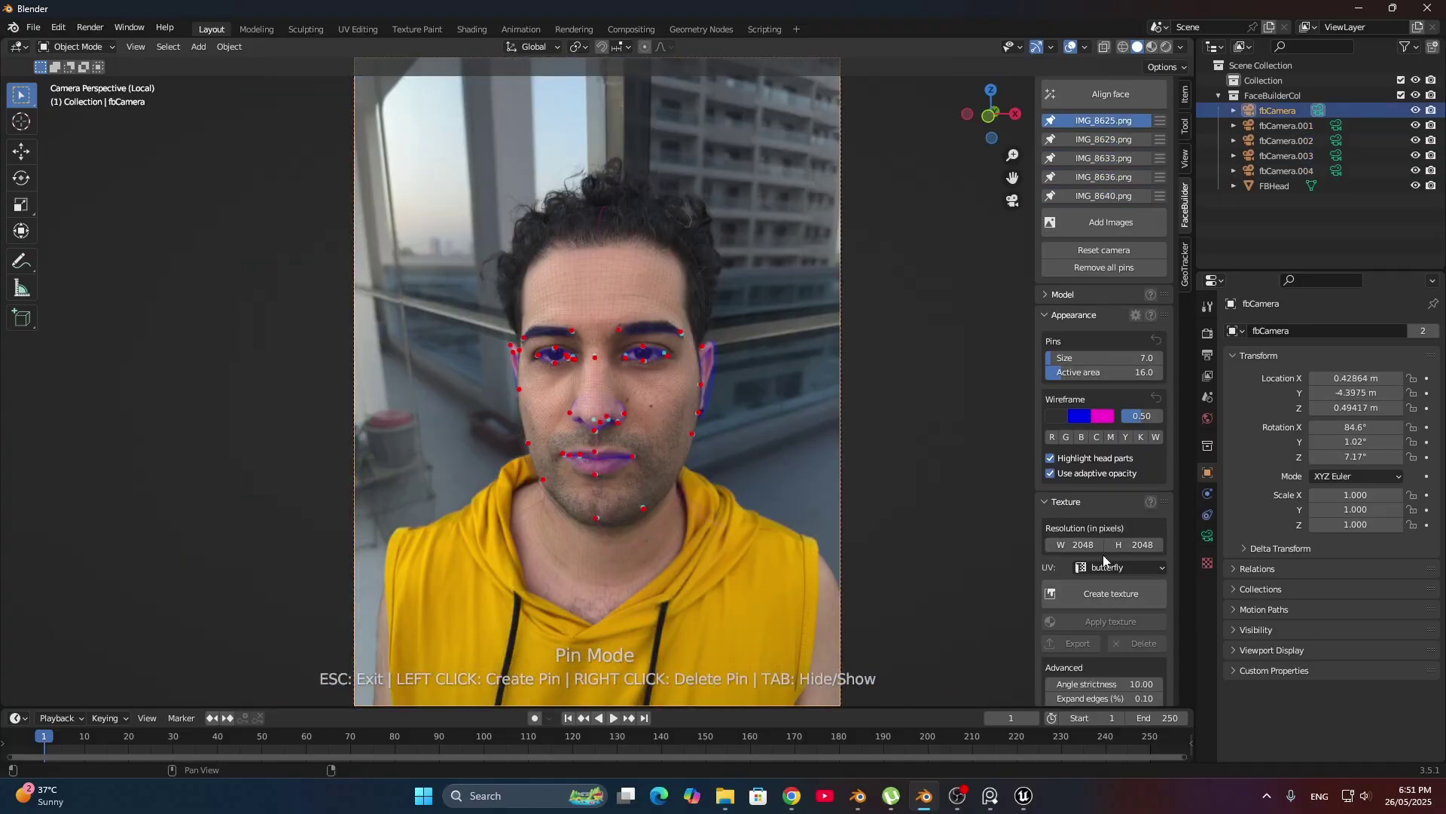
click(1085, 543)
text(*5)
key(Return)
click(1121, 543)
text(*5)
key(Return)
click(1128, 573)
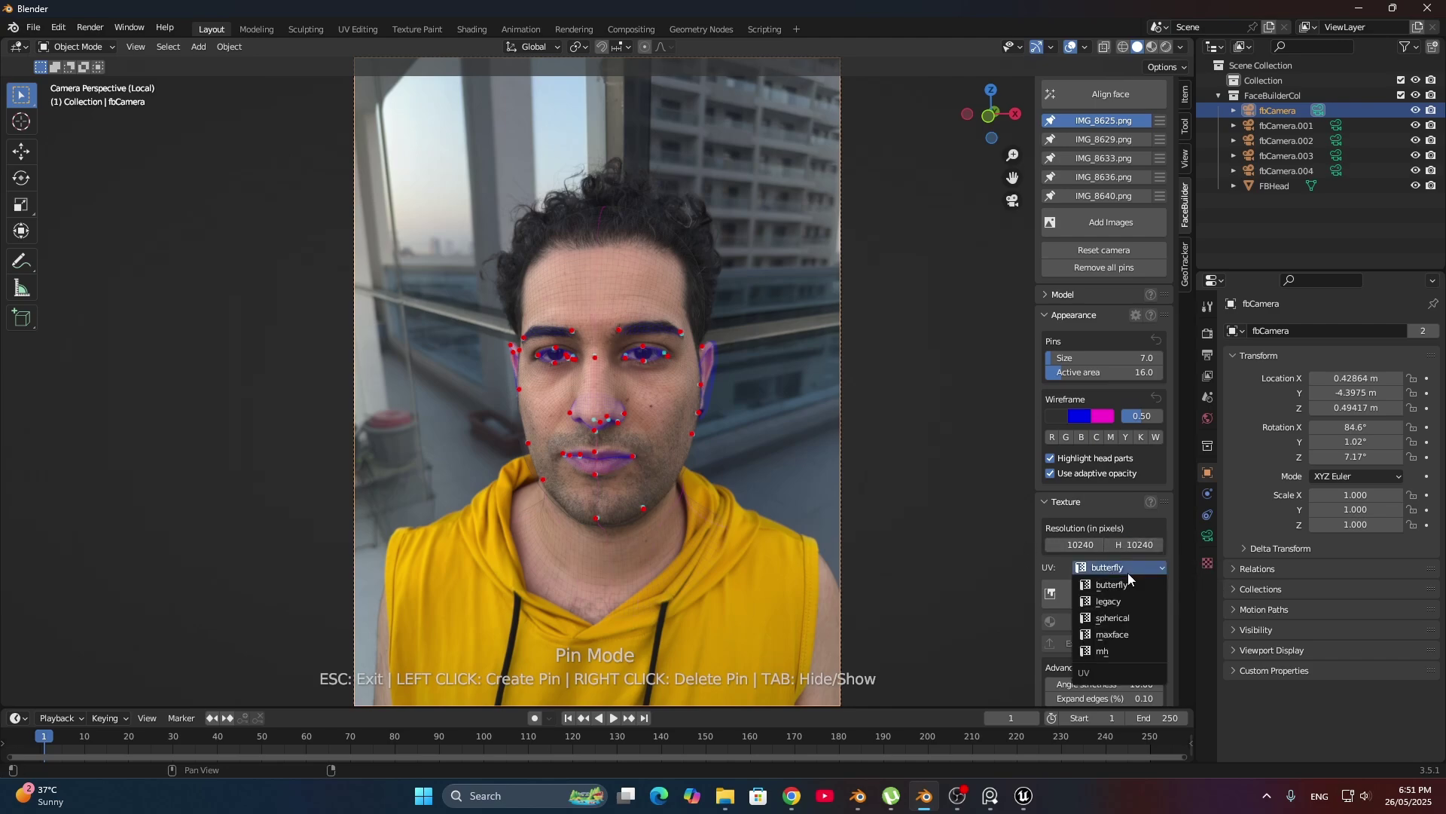
click(1100, 652)
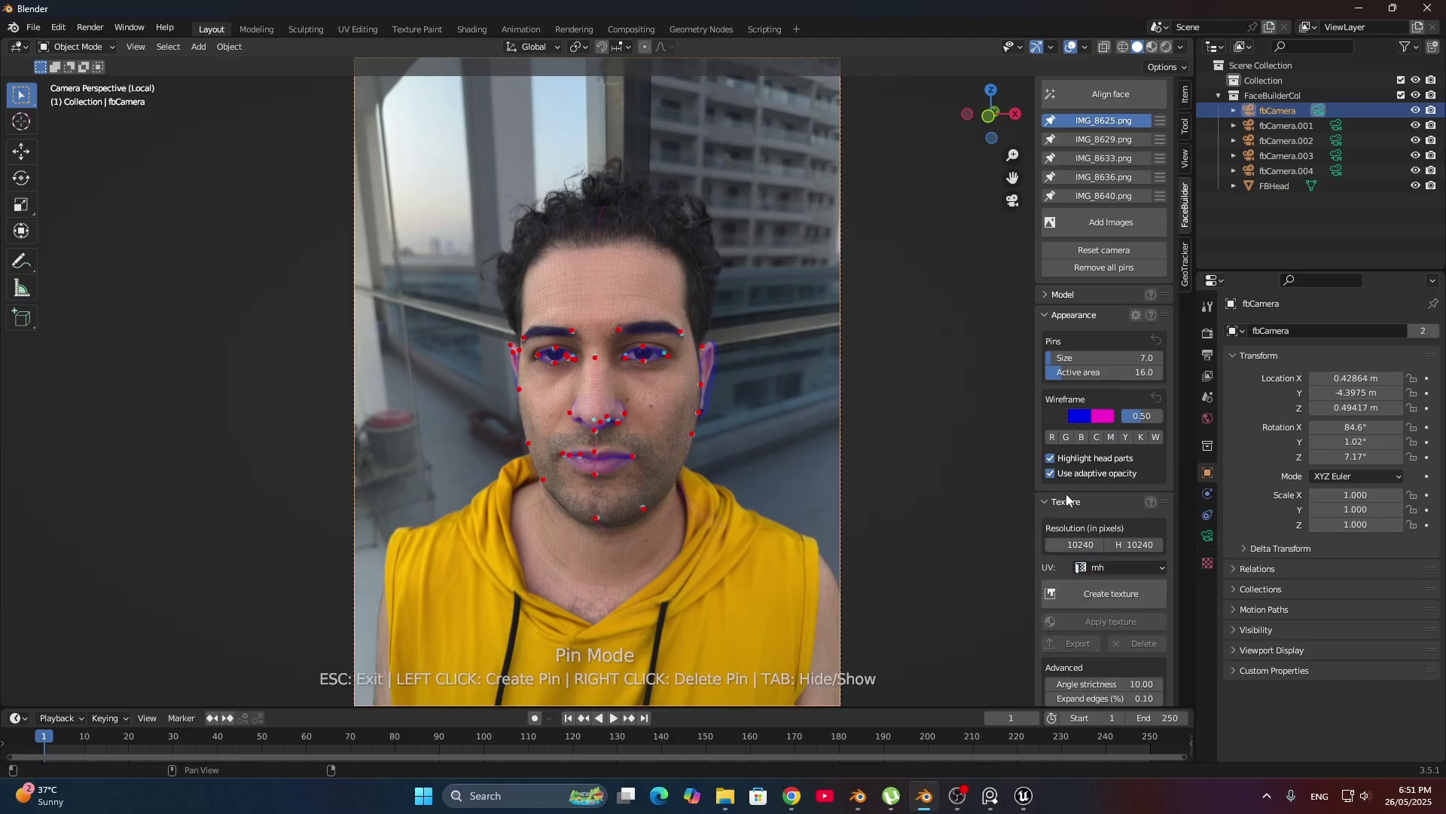
Step: Create and automatically apply the texture from IMG_8625, IMG_8633 and IMG_8640, and select the head
scroll(1064, 603, down, 2)
click(1119, 525)
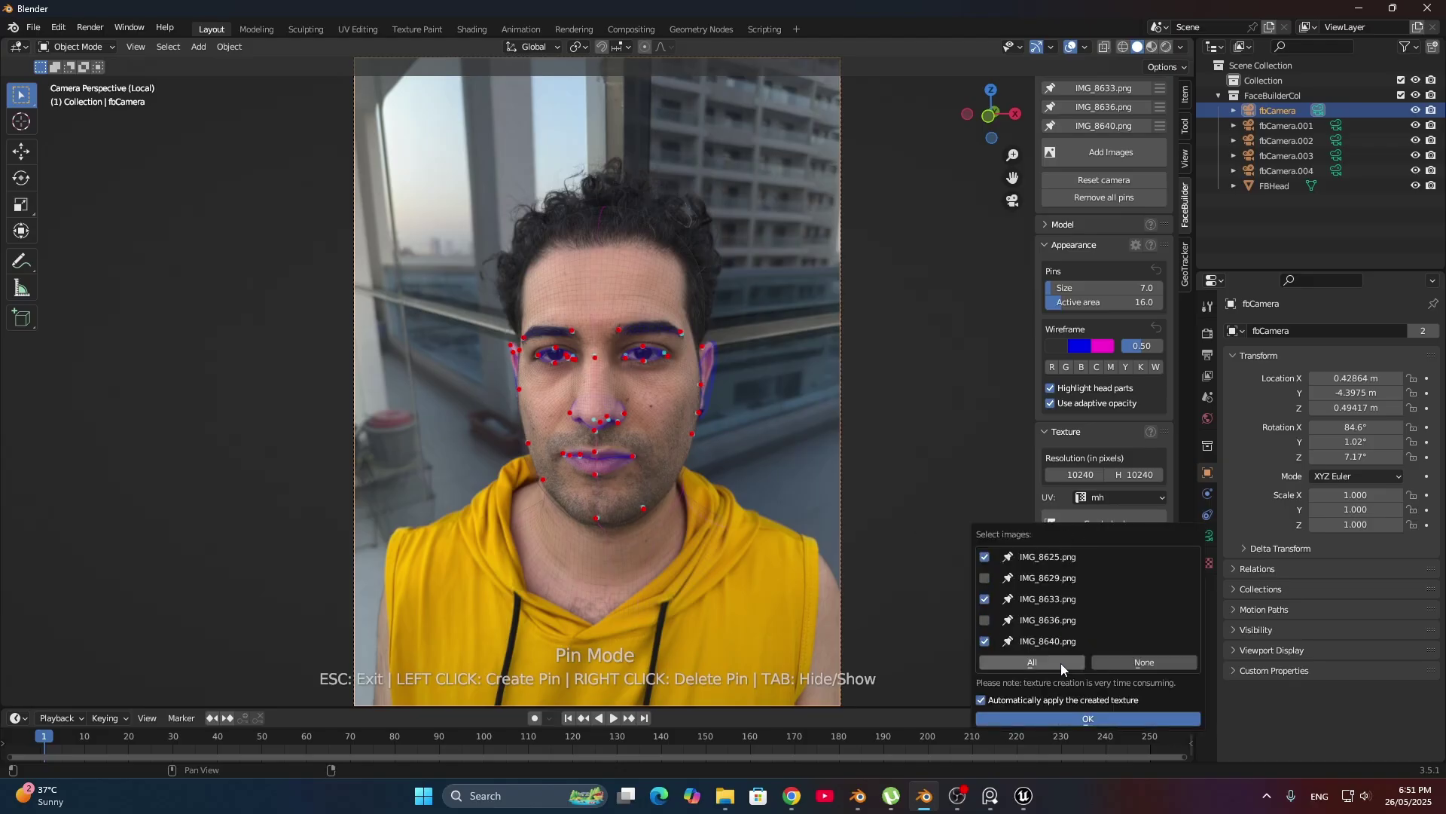
click(1088, 720)
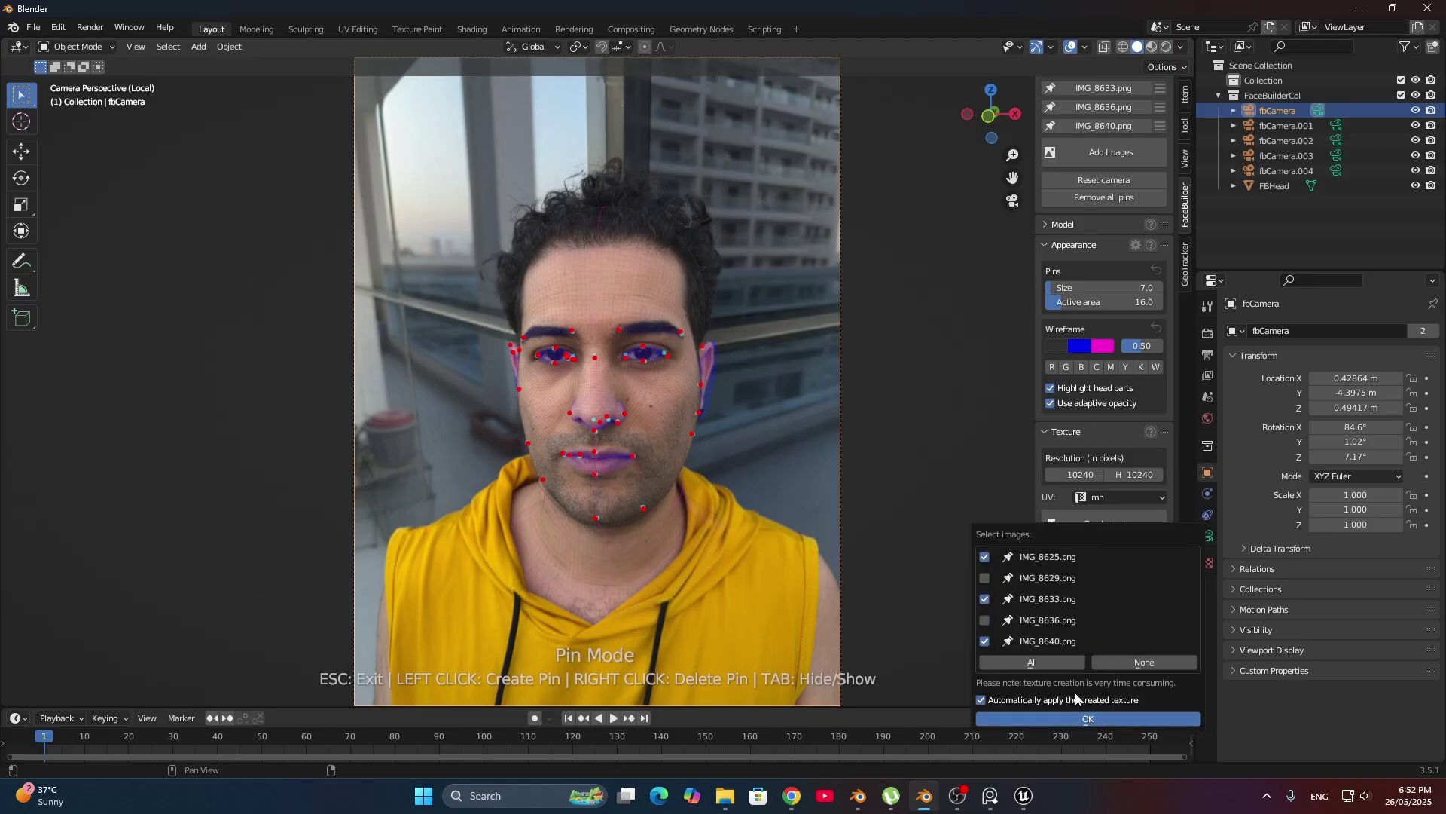
middle_drag(705, 536, 678, 483)
click(564, 247)
Step: Display the head's baked texture FBHead_baked_tex in the Shading workspace's image editor
click(471, 29)
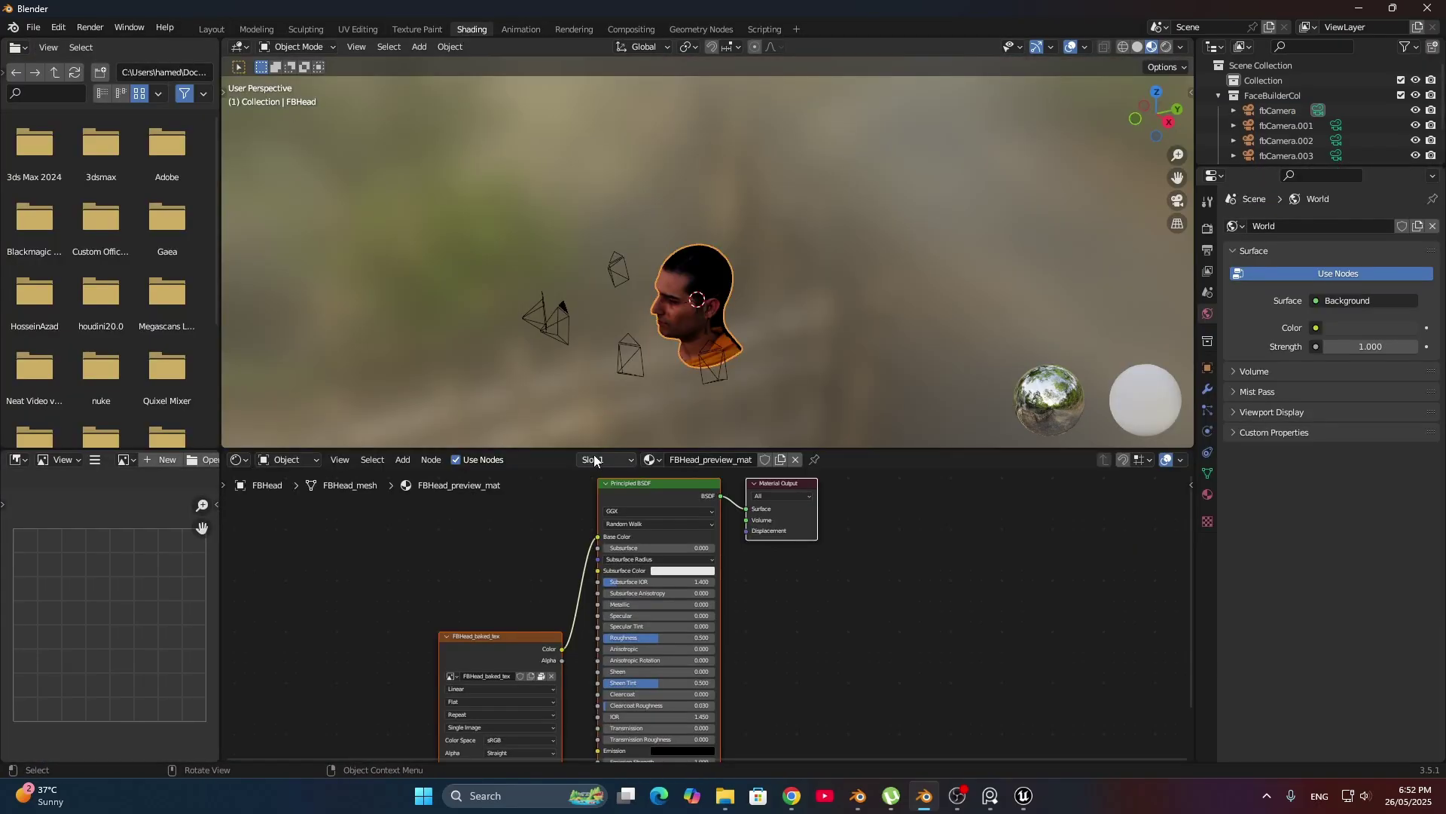
click(481, 642)
scroll(132, 611, down, 4)
scroll(124, 631, up, 2)
middle_drag(124, 632, 167, 614)
Step: Start saving the baked texture as an image and browse to the head scan project's Scan folder in F:\Unreal Projects
click(95, 459)
mouse_move(125, 495)
click(265, 610)
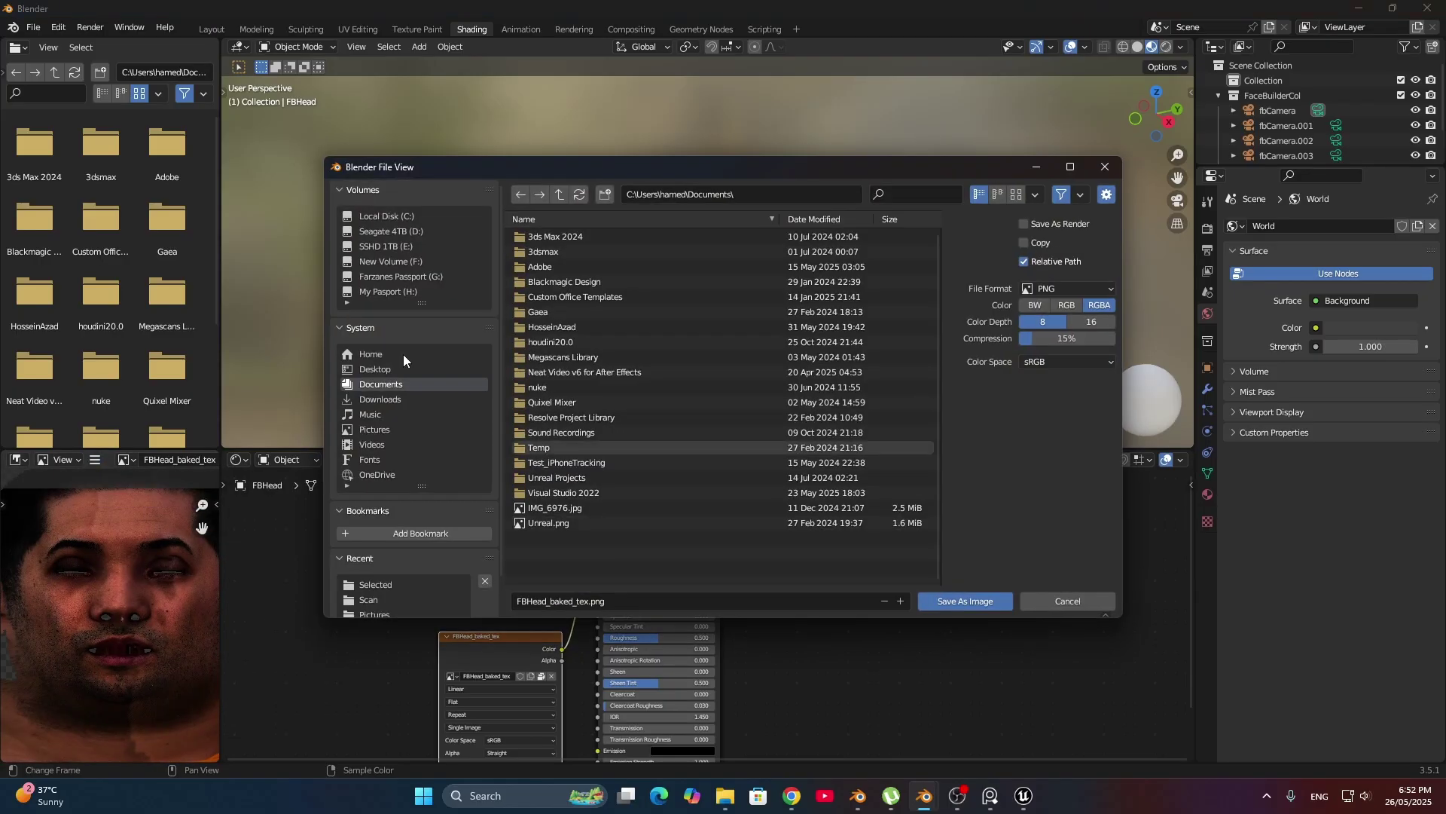
scroll(395, 323, down, 1)
click(400, 237)
scroll(585, 466, down, 3)
click(552, 561)
click(387, 223)
double_click(558, 552)
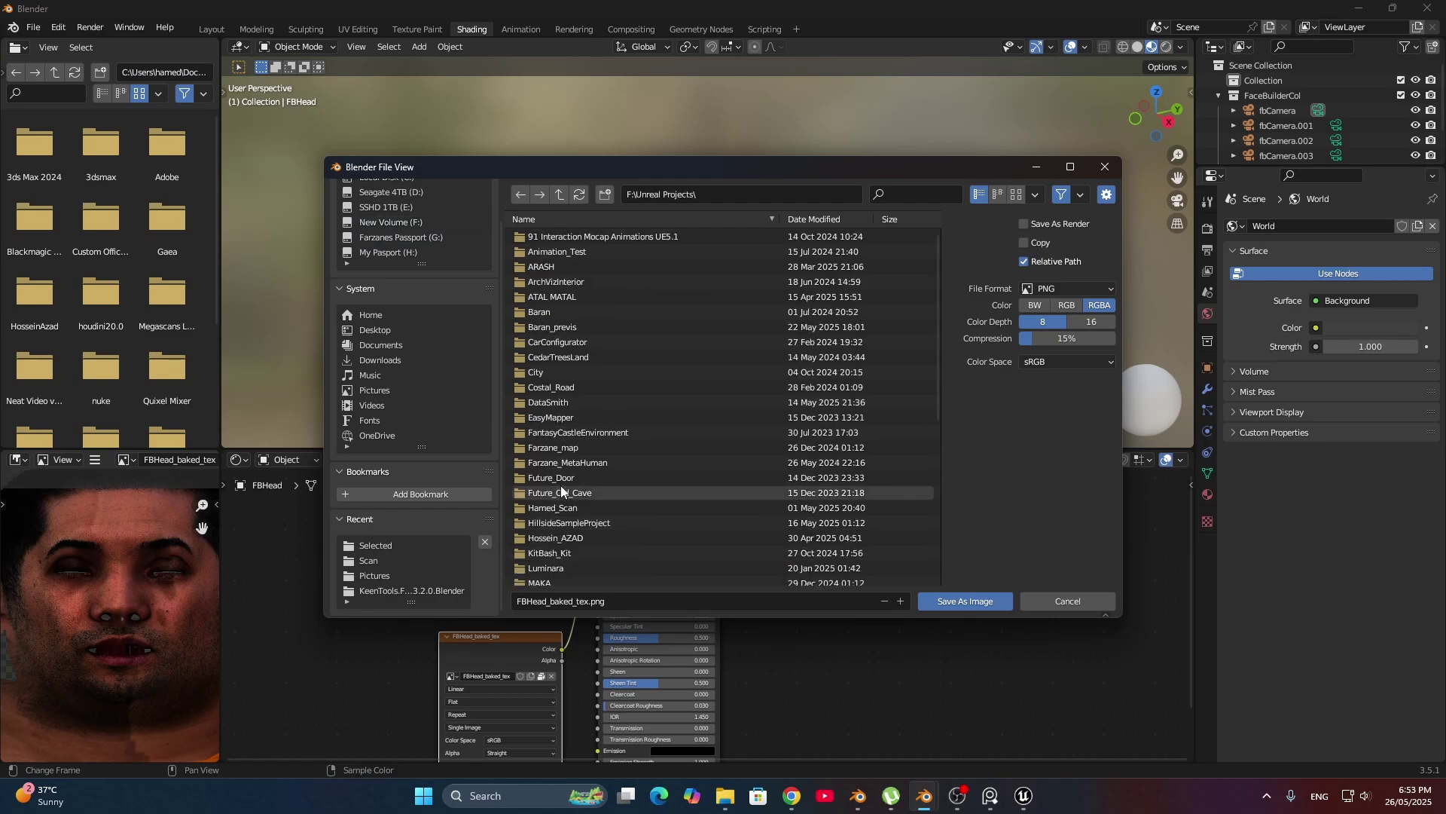
double_click(555, 509)
double_click(556, 283)
Step: Save the texture as FBHead_baked_tex10k.png in a new folder TextureFromKeen, as 16-bit RGBA PNG with 0% compression
click(605, 195)
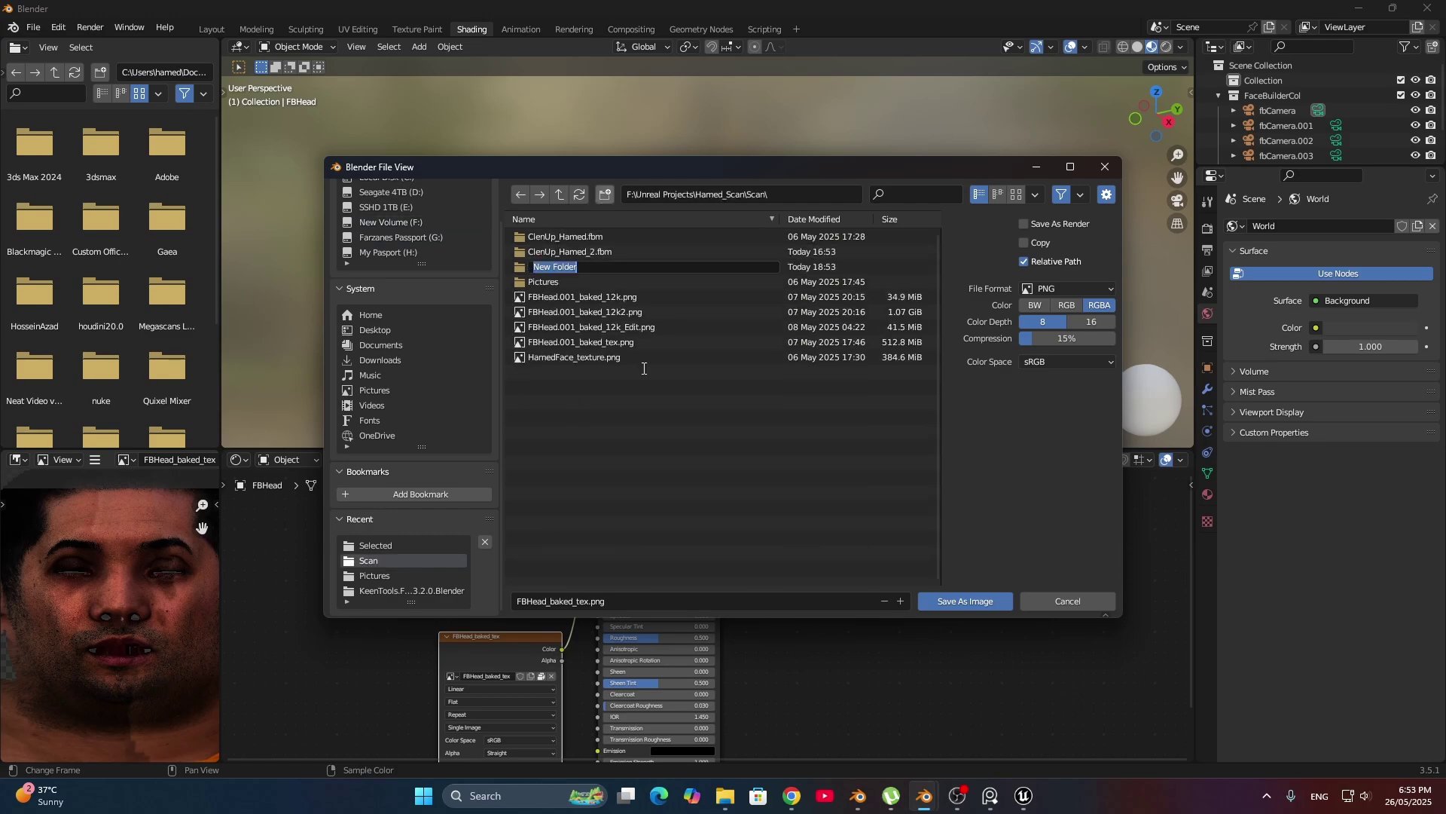
text(TextureFromKeen)
key(Return)
click(588, 601)
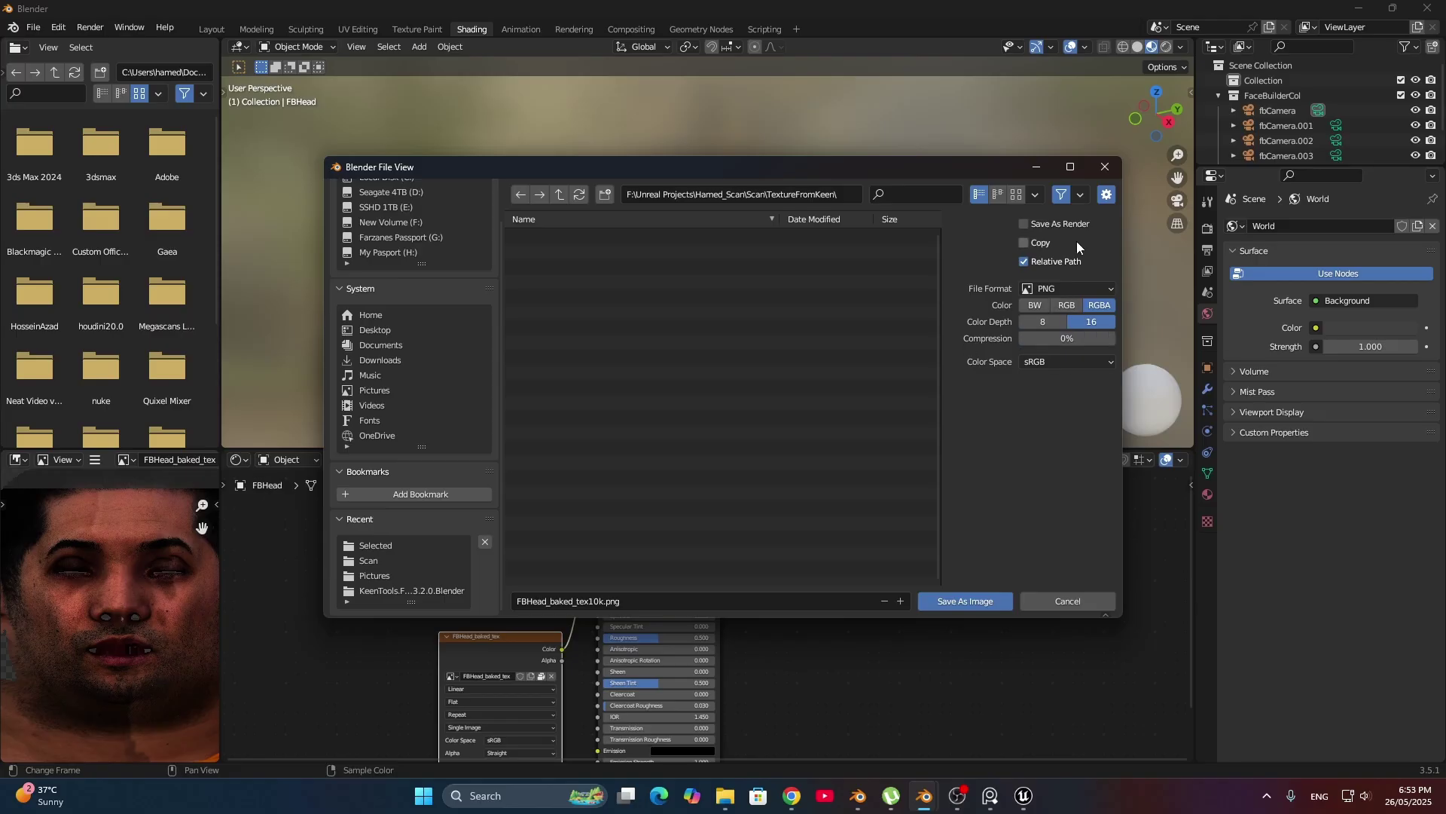
click(971, 602)
Step: Return to the Layout workspace and create the texture again from all five photos, applying it automatically
scroll(1023, 213, up, 6)
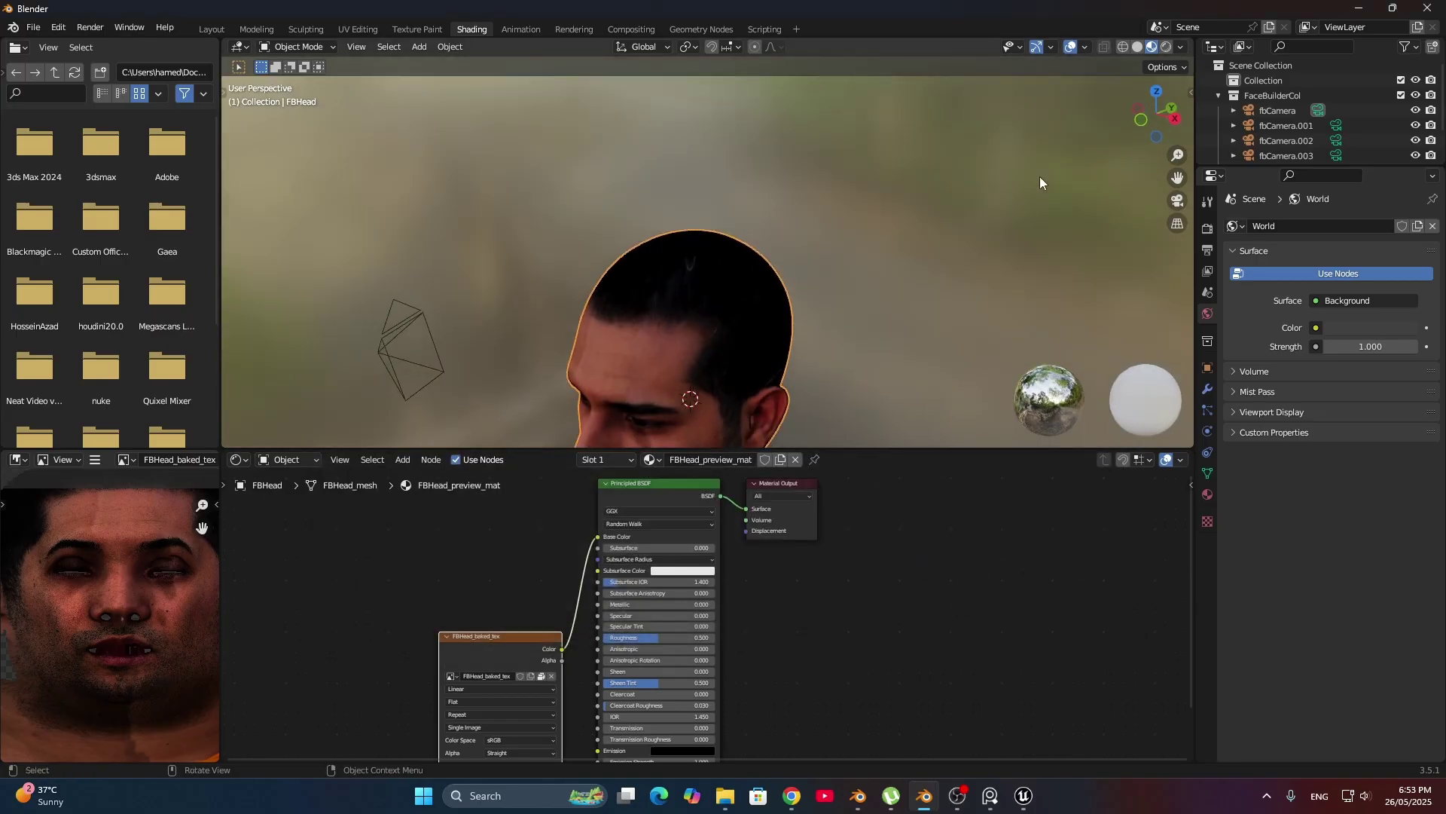
click(212, 29)
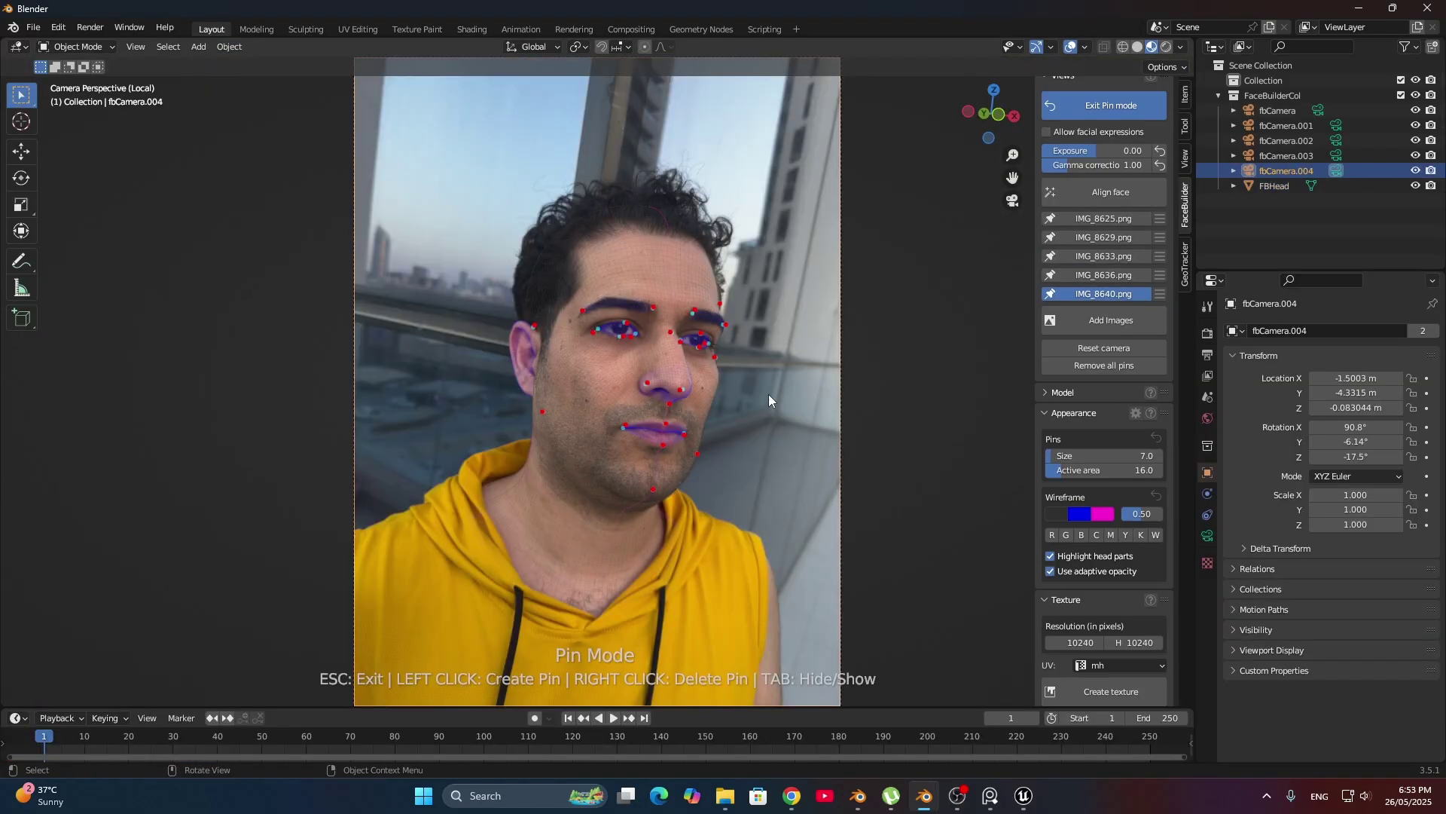
click(1092, 539)
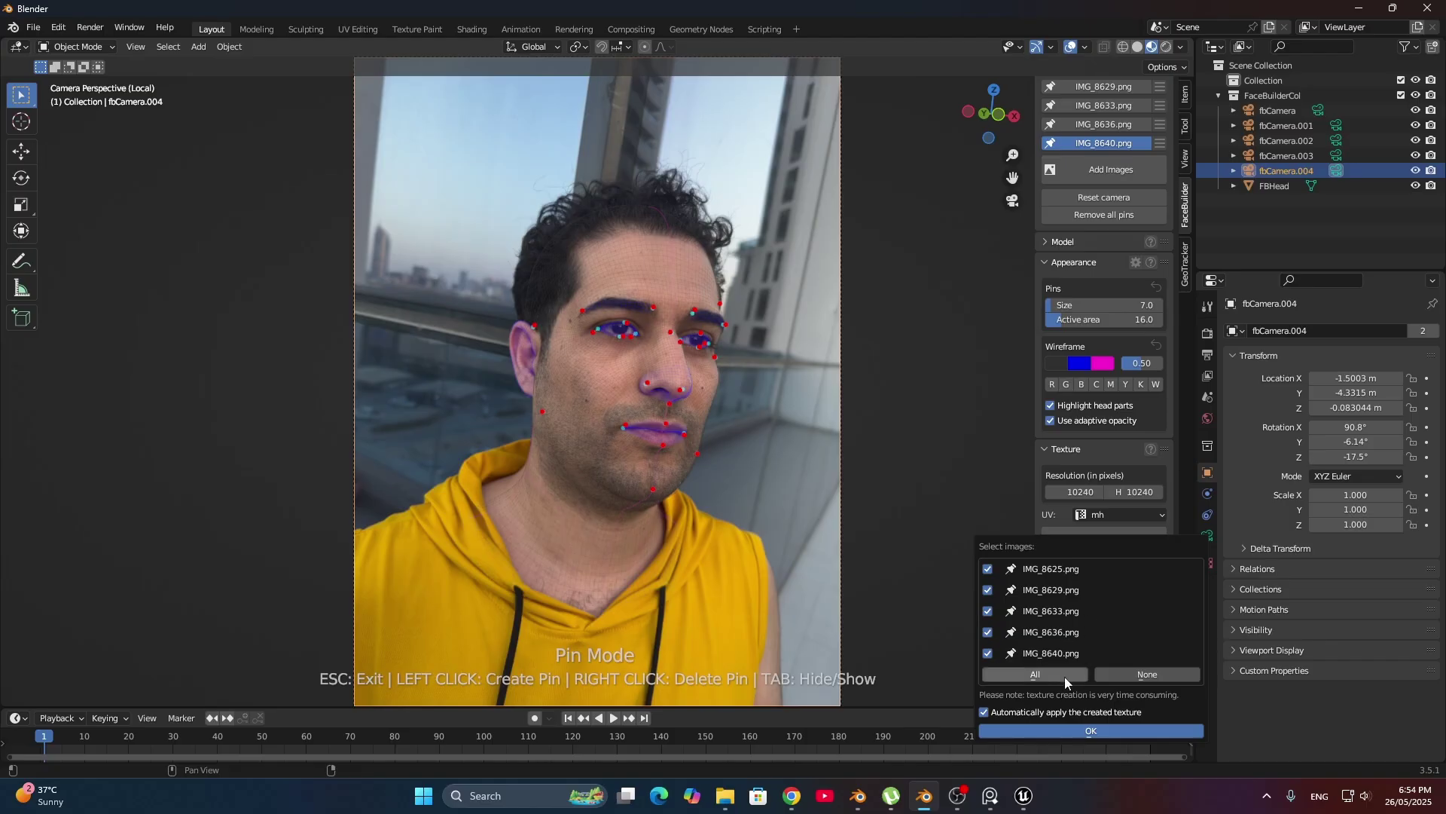
click(1069, 731)
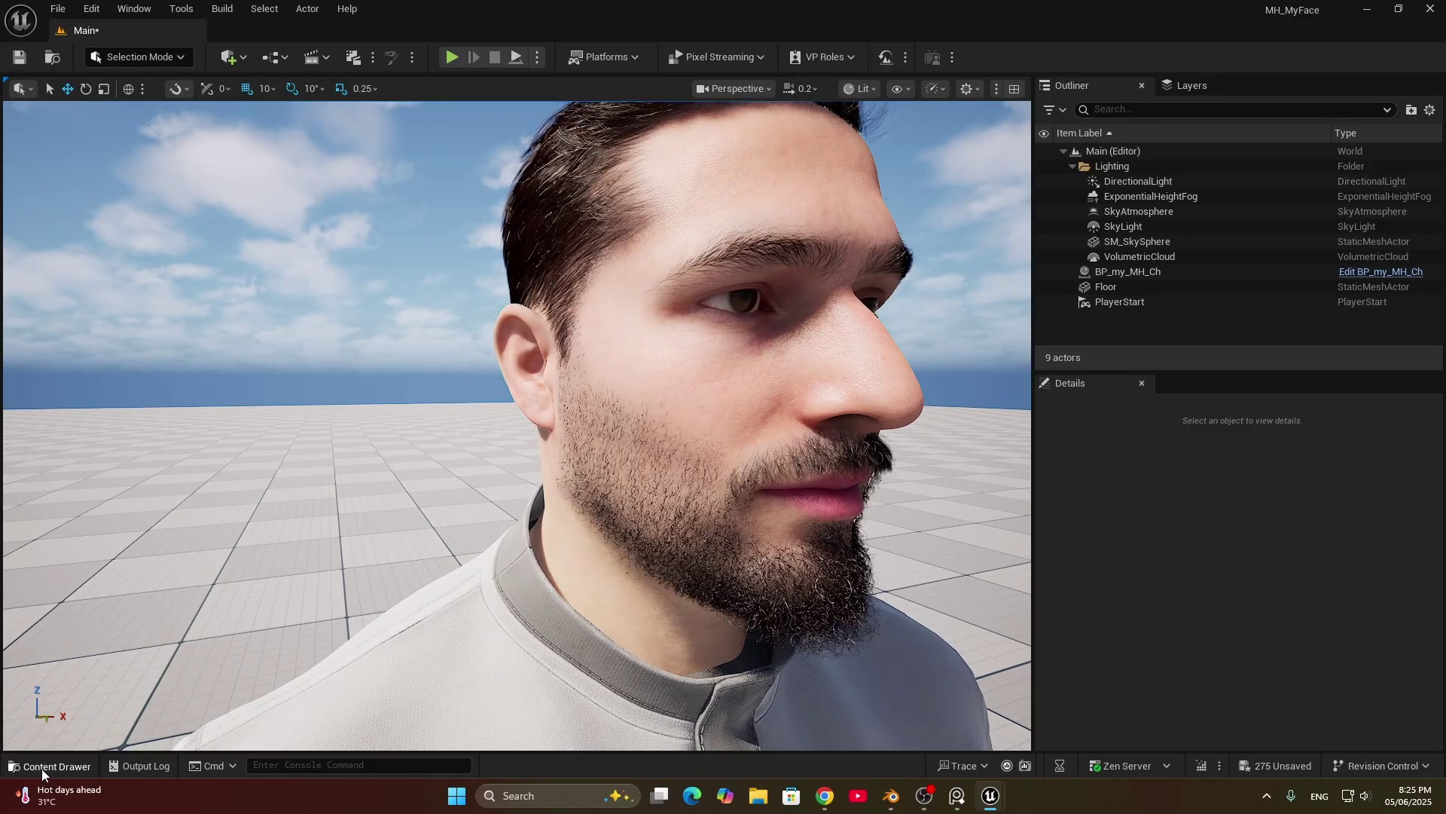
Step: Switch to the Unreal Engine project MH_MyFace and select the Face component of the BP_my_MH_Ch actor
click(50, 765)
double_click(1128, 272)
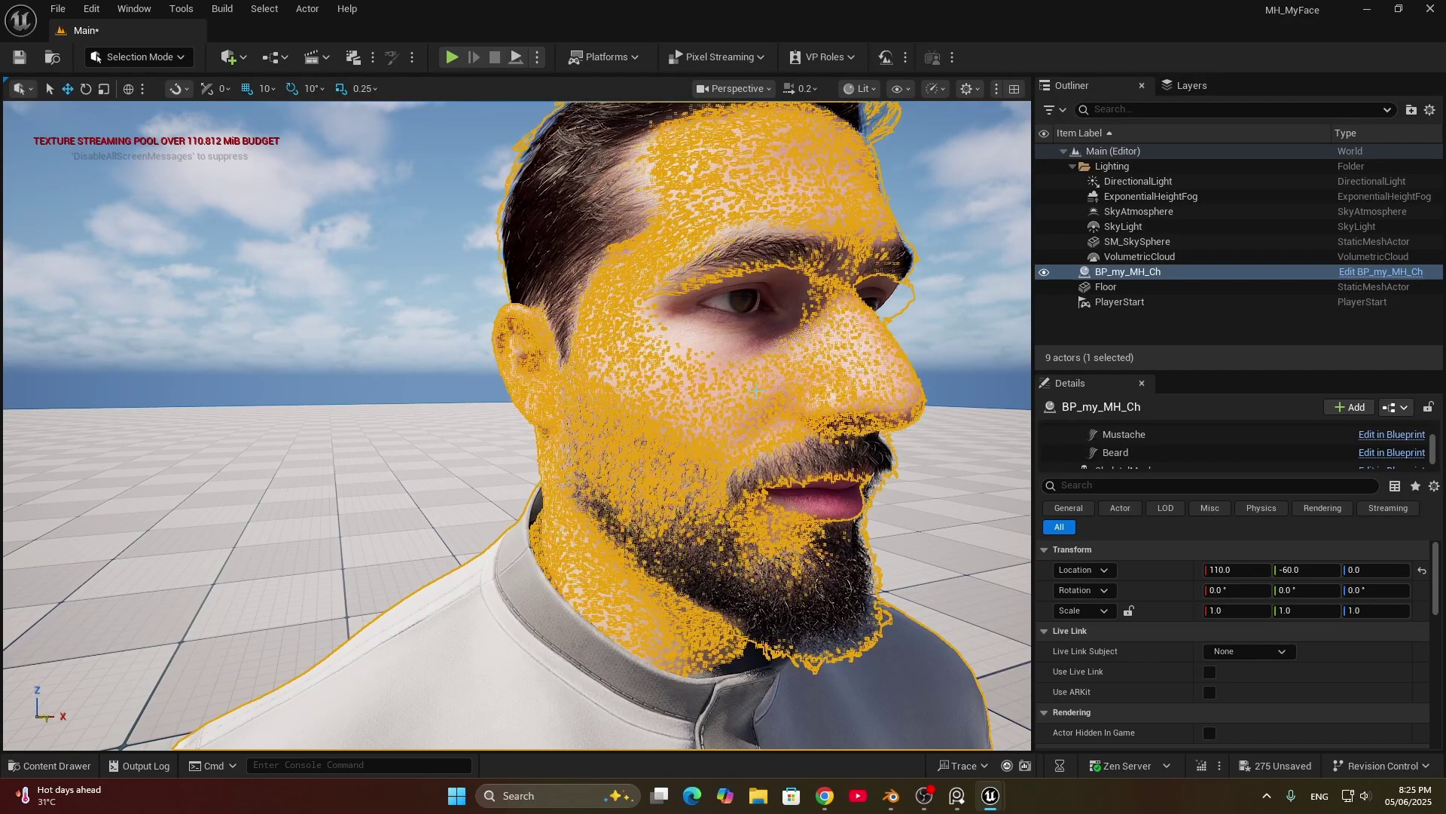
scroll(1114, 435, down, 3)
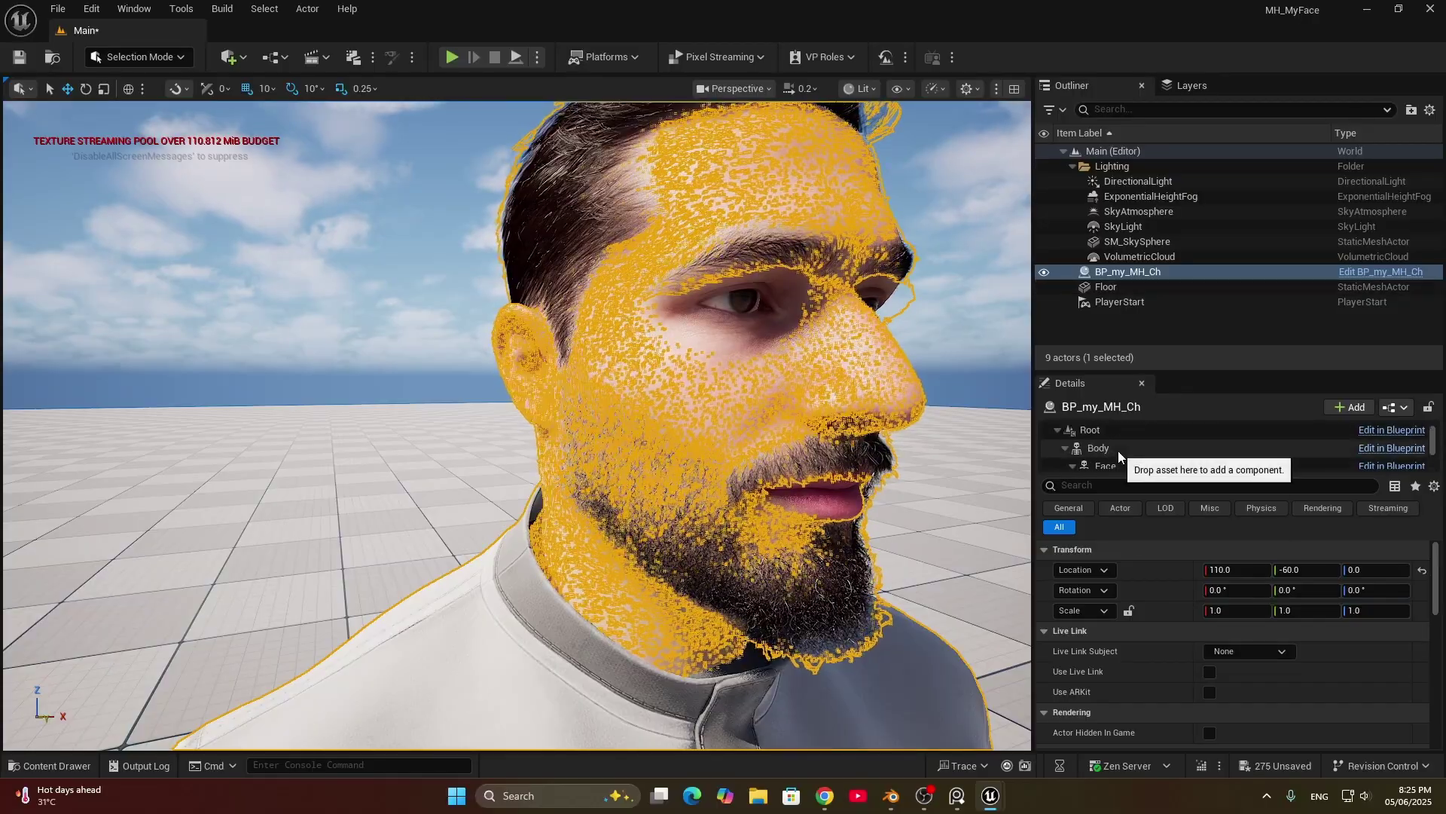
scroll(1115, 451, up, 2)
click(1109, 446)
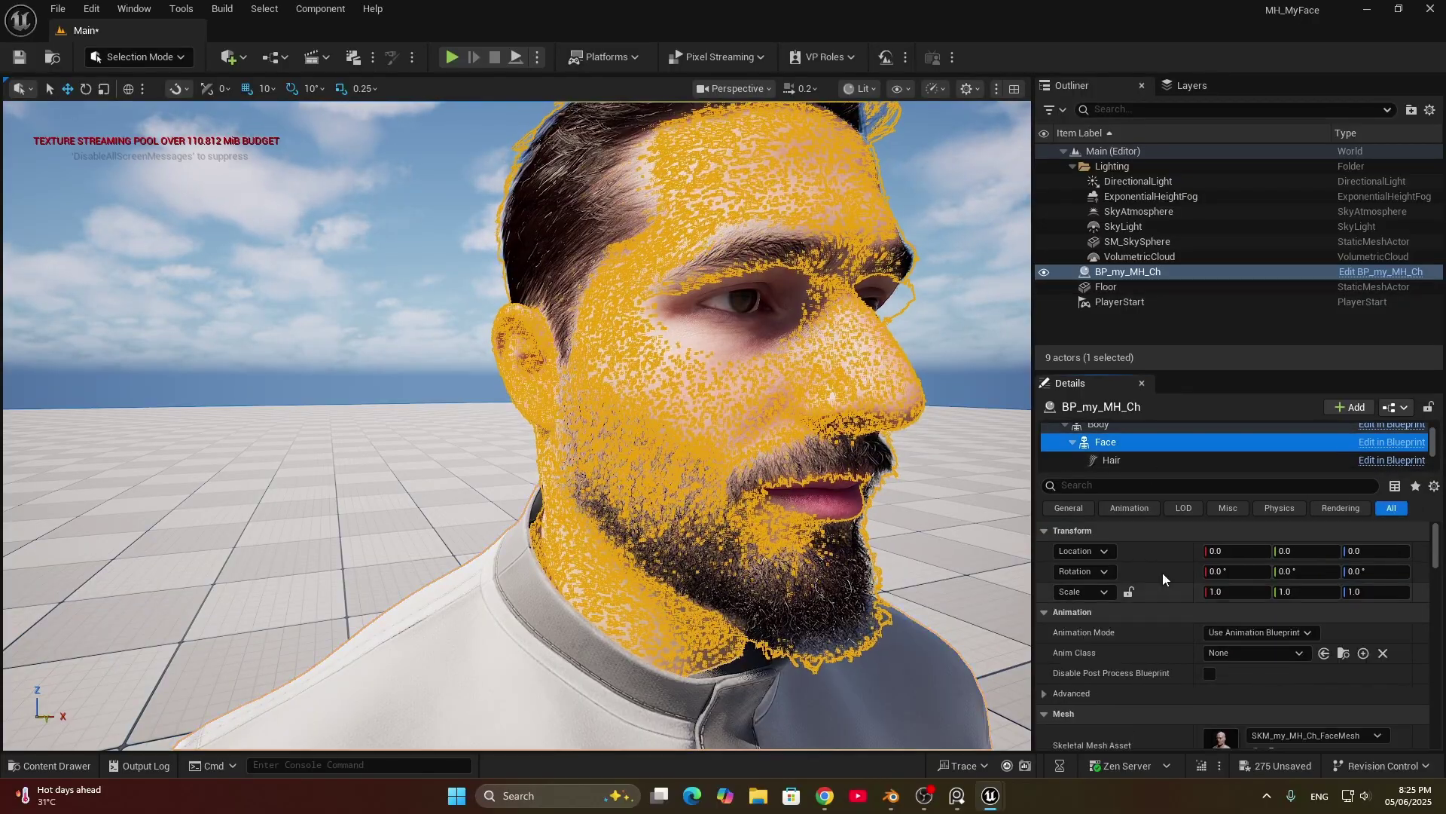
Step: Open the face skin material instance assigned to material Element 0 of the Face component
scroll(1176, 602, down, 5)
click(1238, 576)
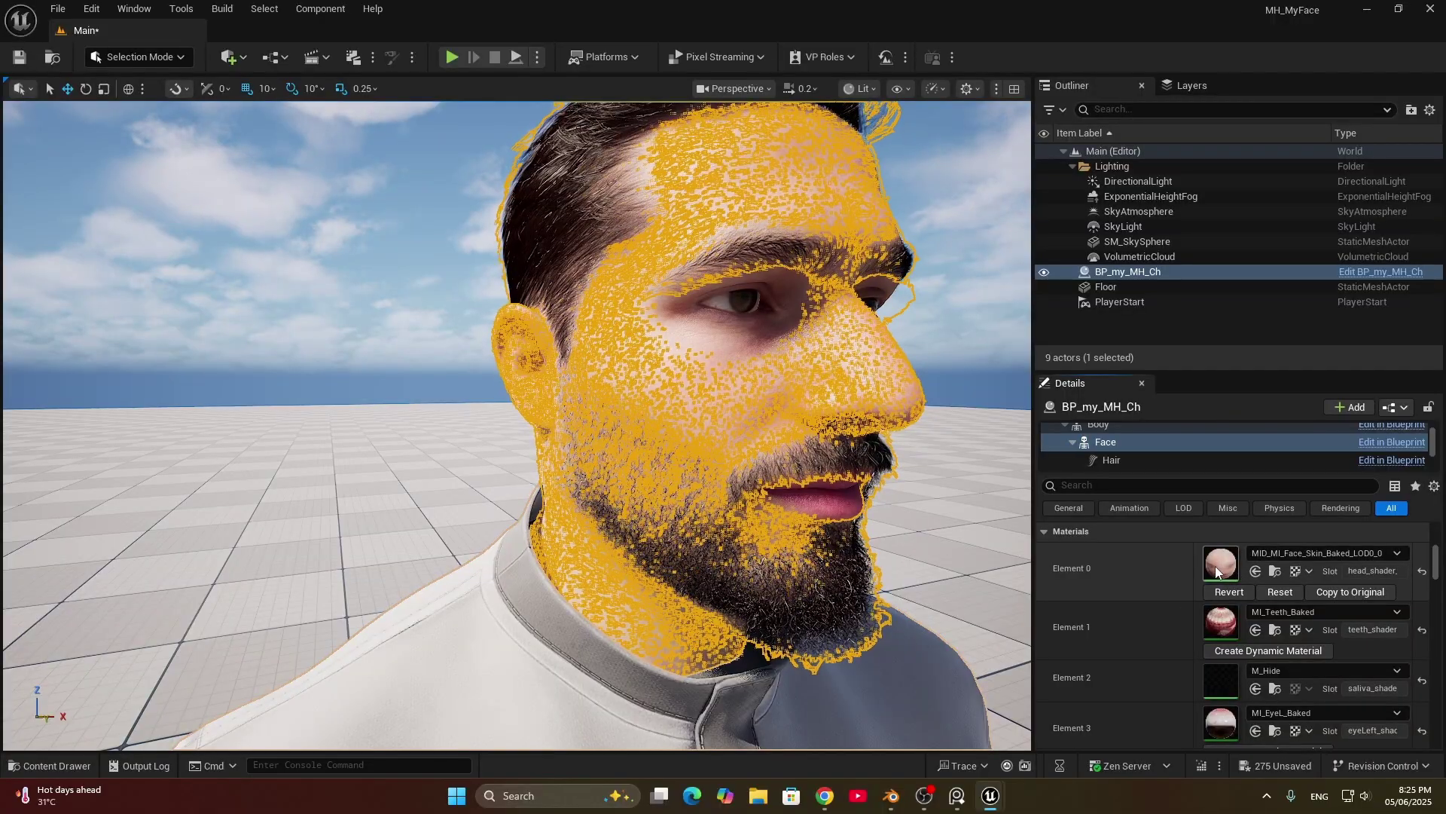
double_click(1216, 566)
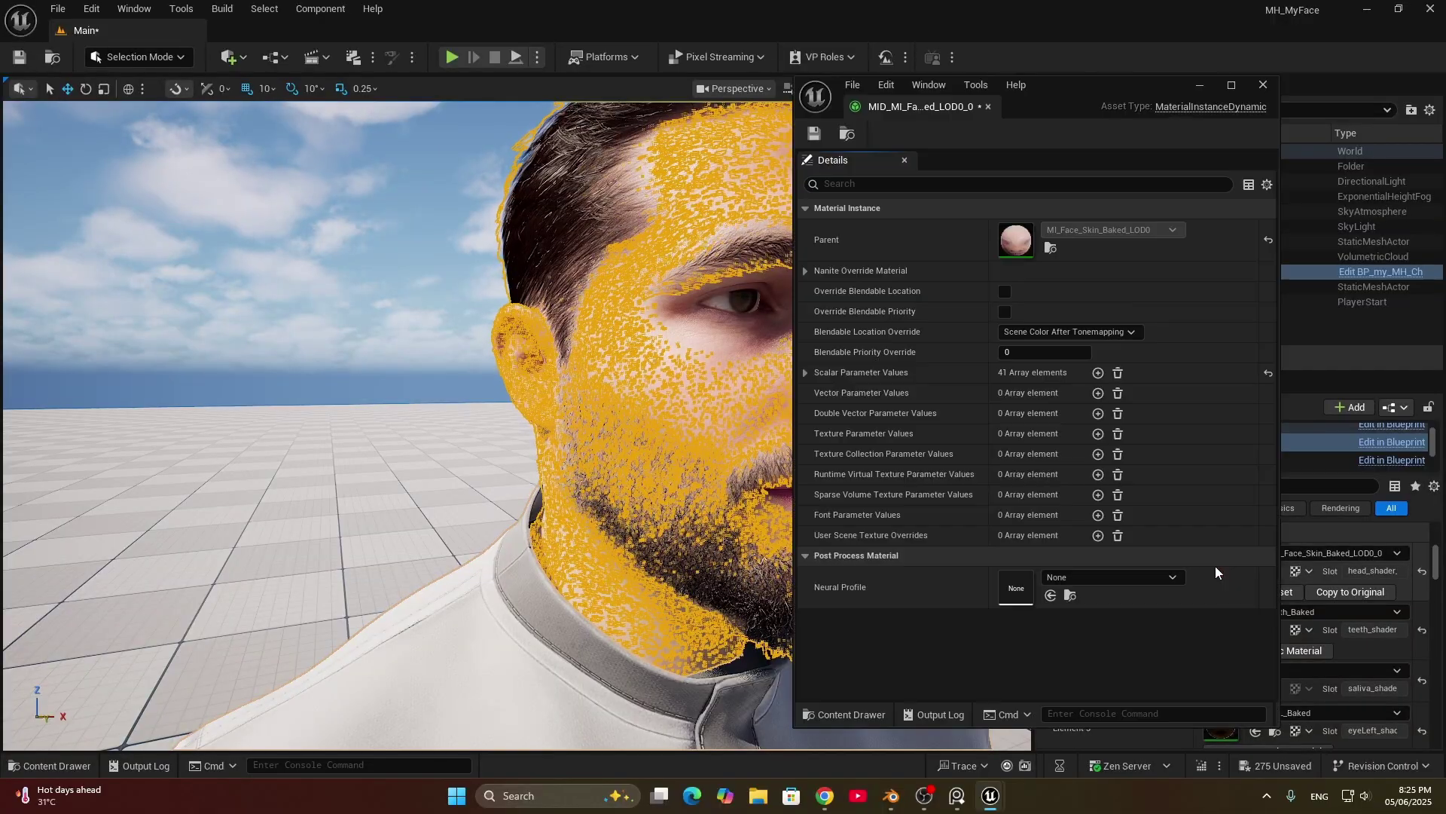
Step: Open the parent material instance MI_Face_Skin_Baked_LOD0 and locate its Basecolor Baked texture among the project's assets
double_click(1011, 244)
click(1155, 292)
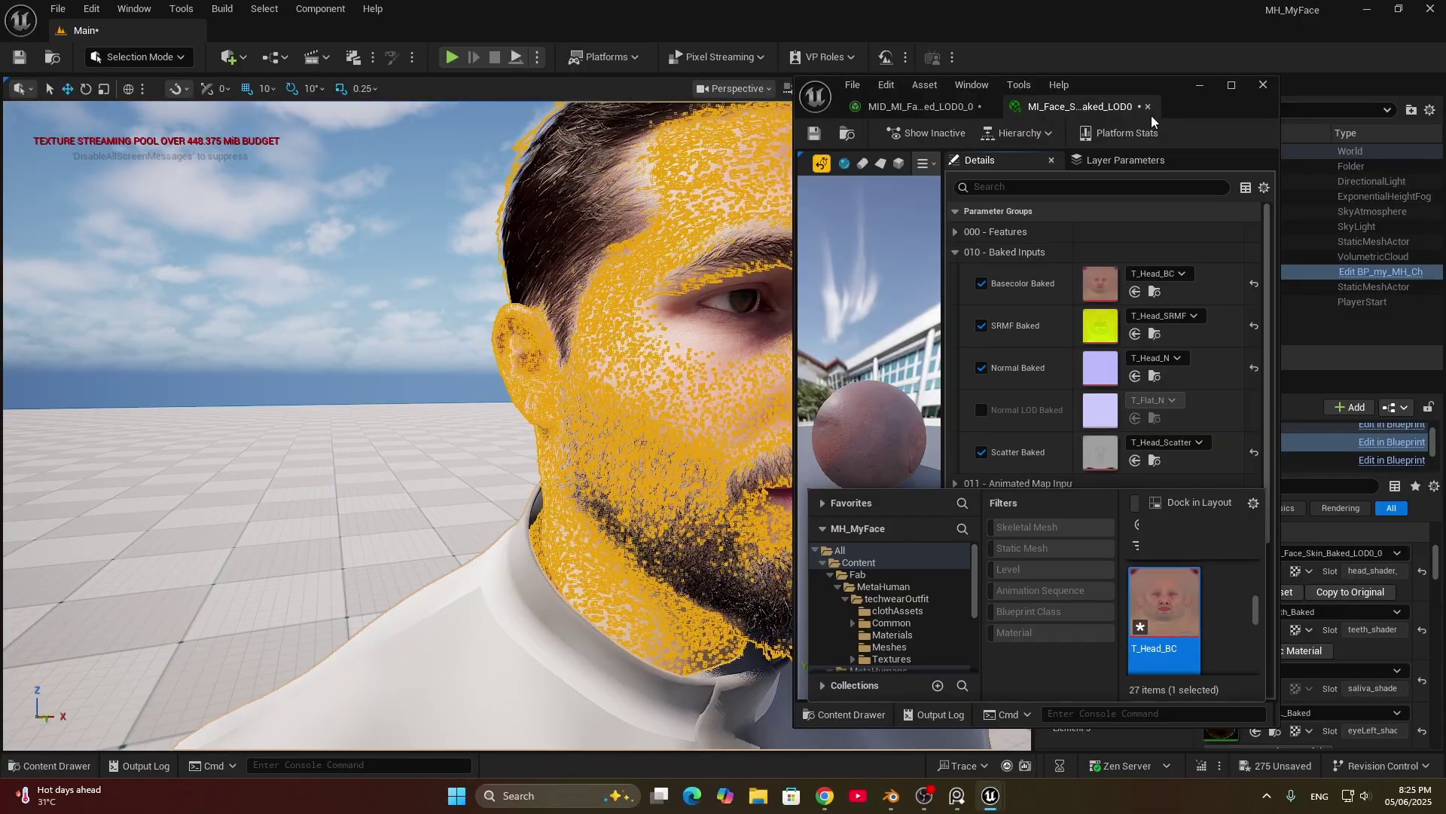
double_click(1174, 88)
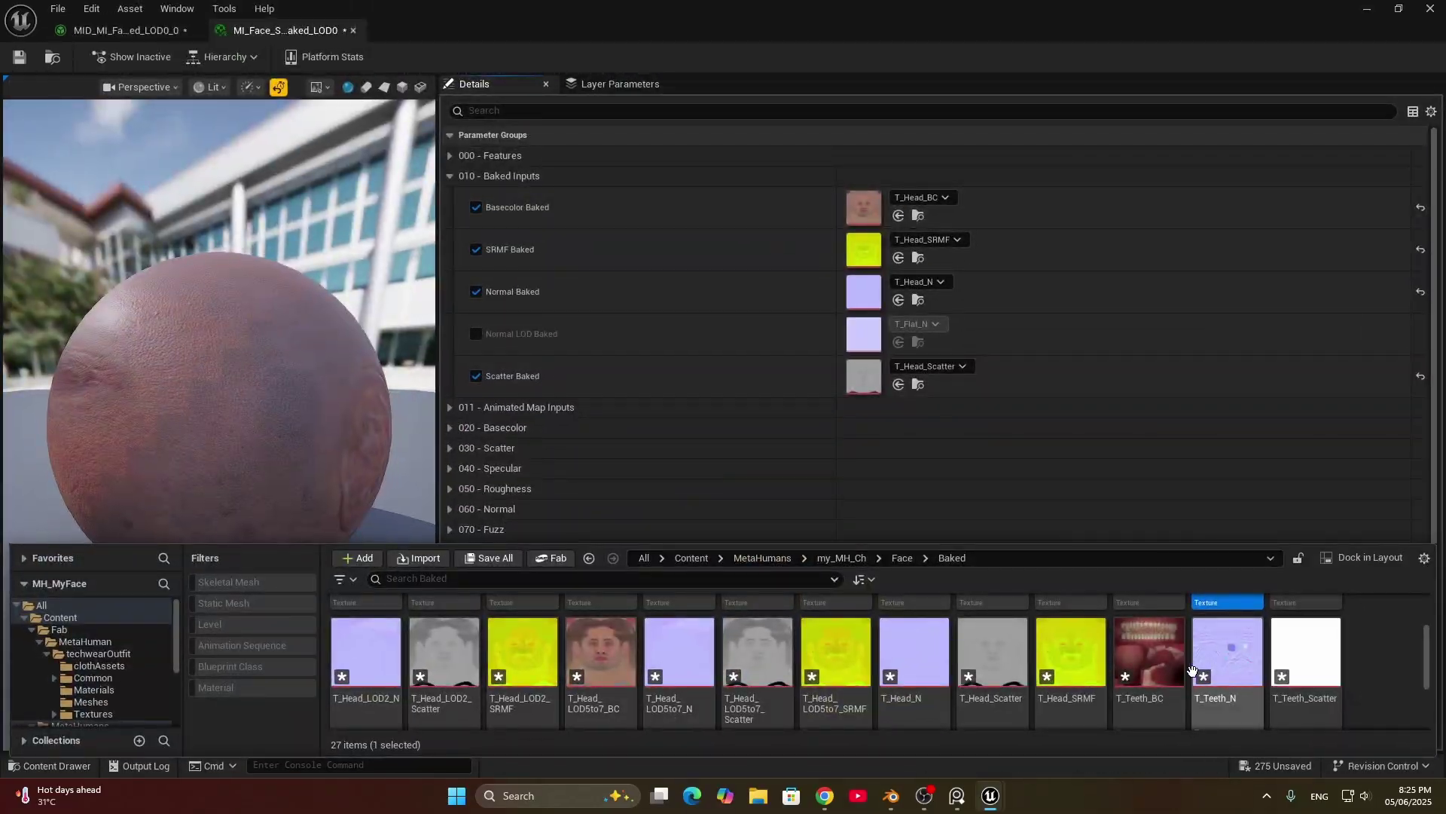
scroll(1195, 670, down, 2)
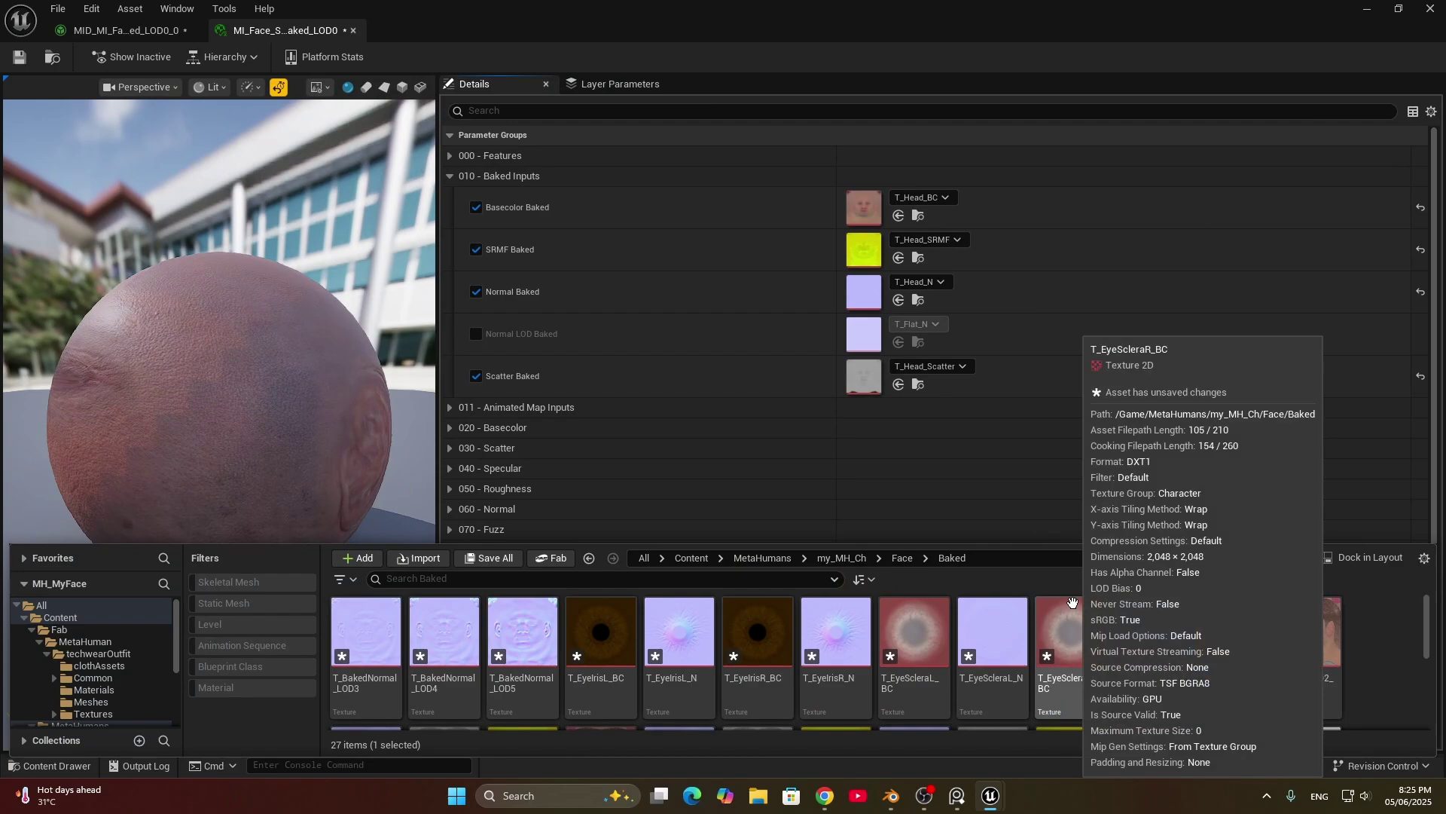
Step: Save all modified assets and close both open material instance editors
key(ctrl+shift+s)
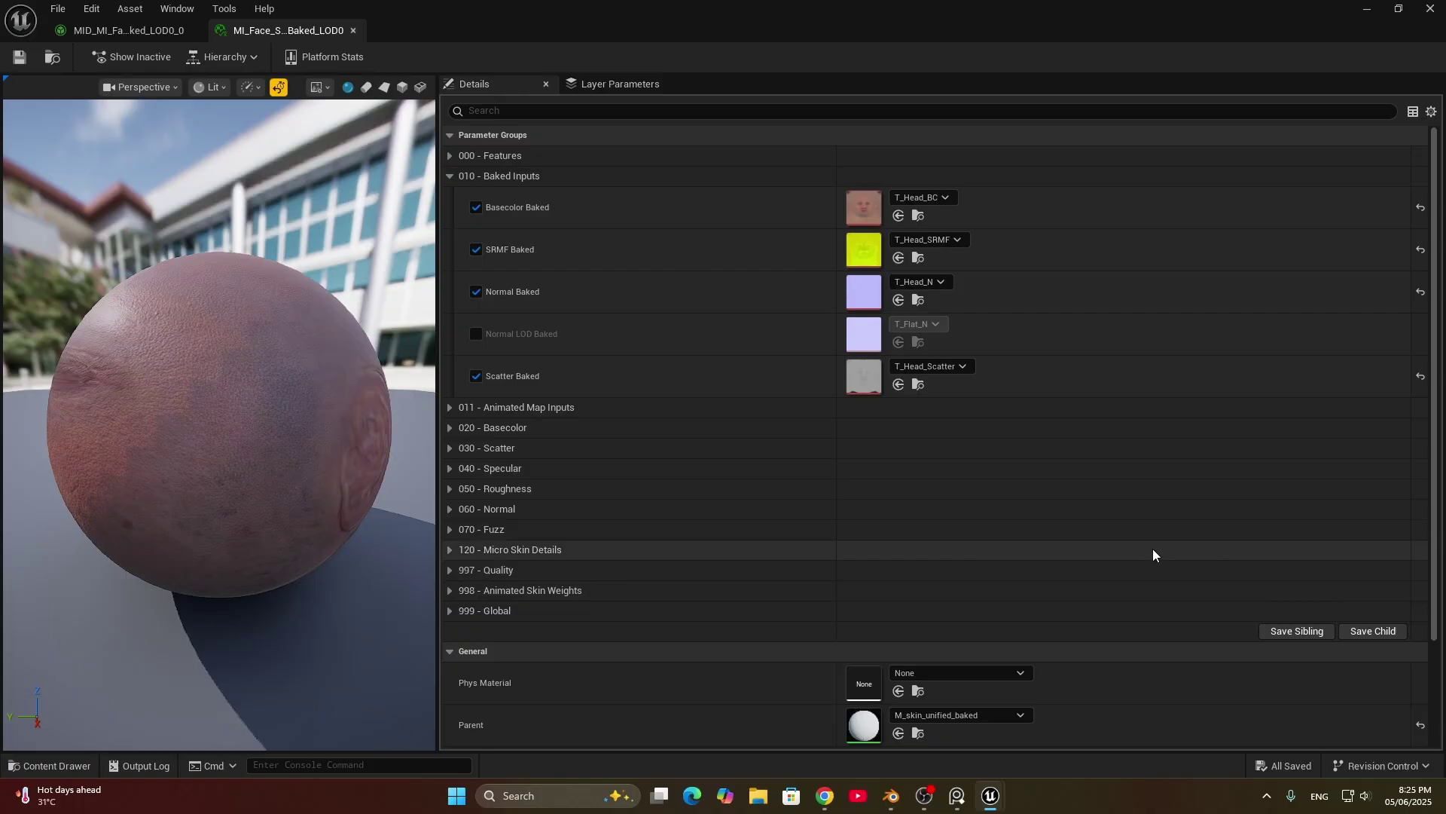
middle_click(297, 31)
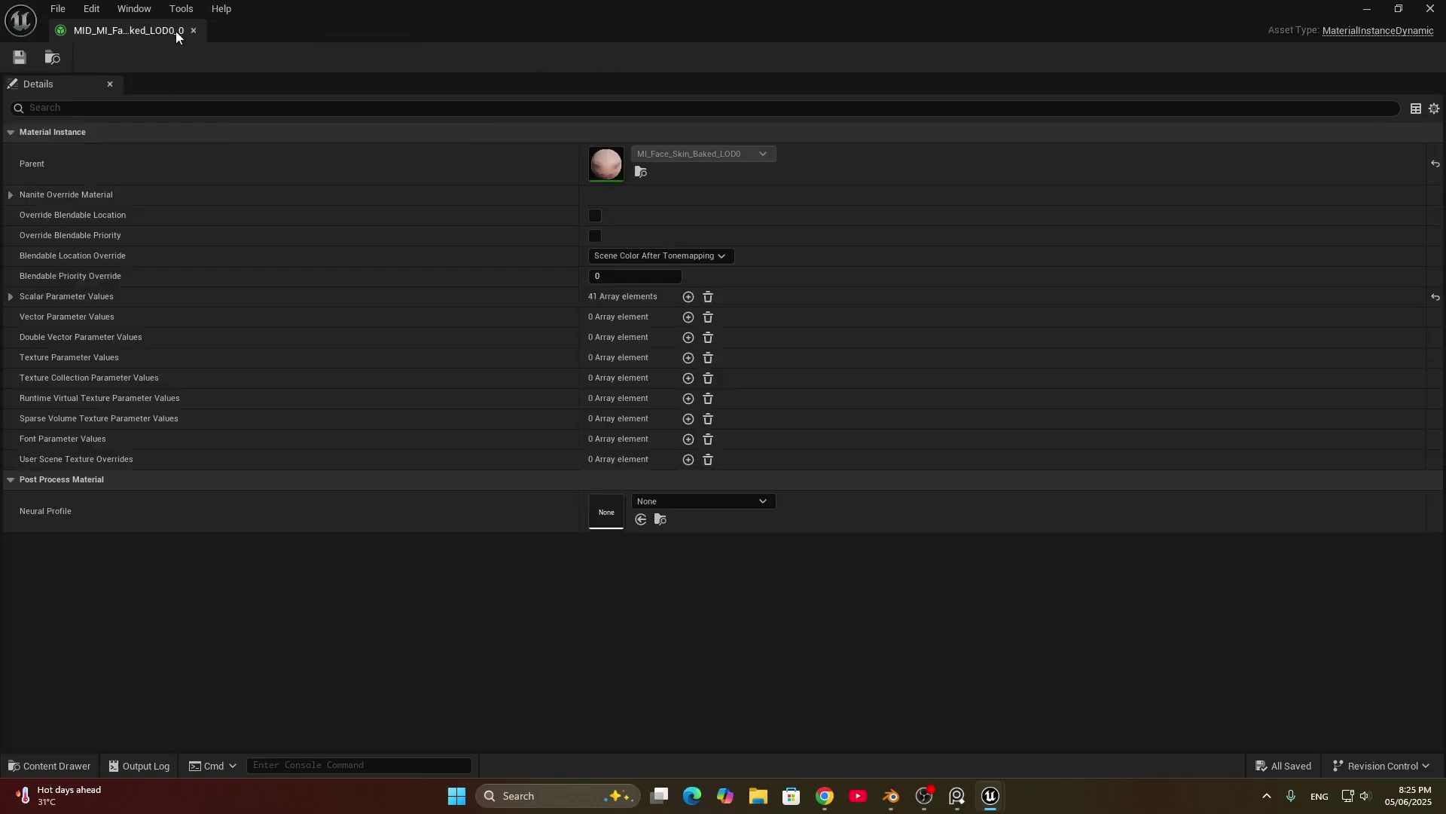
middle_click(175, 30)
Step: Export the T_Head_BC texture as a PNG to the TextureFromUnreal\5.6 folder, replacing the existing T_Head_BC.PNG
click(43, 765)
click(1224, 565)
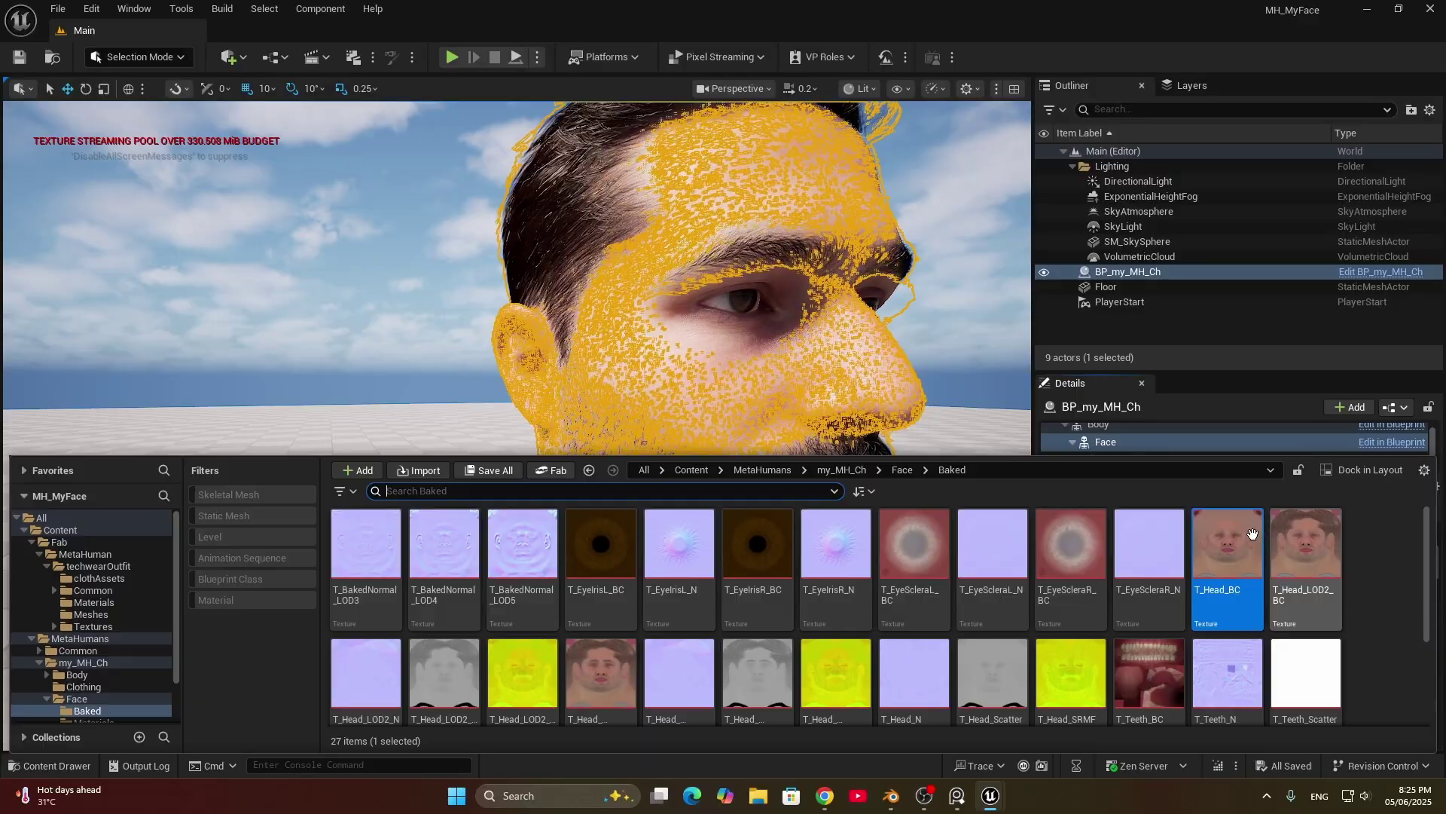
right_click(1228, 572)
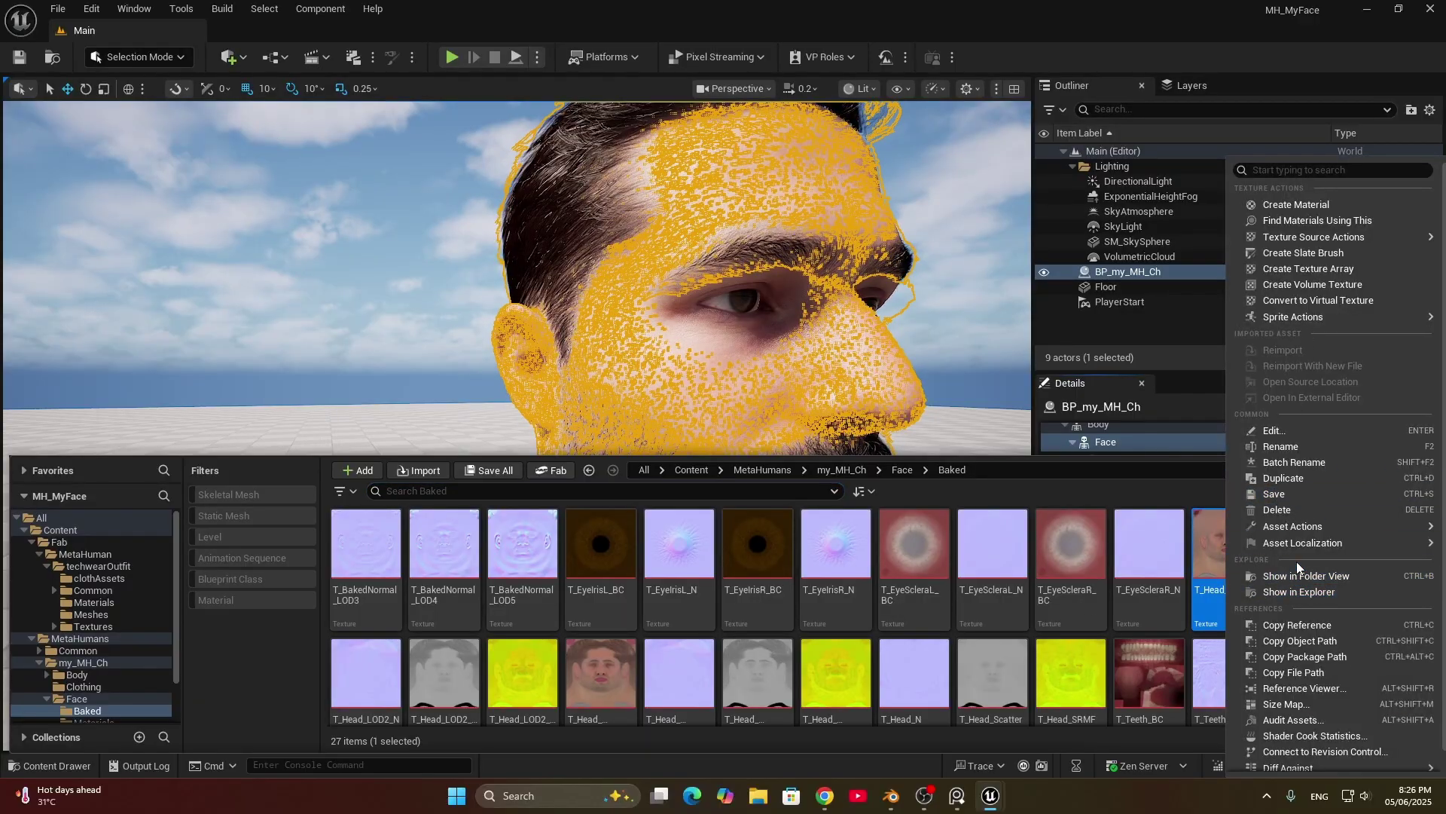
mouse_move(1303, 527)
click(1084, 618)
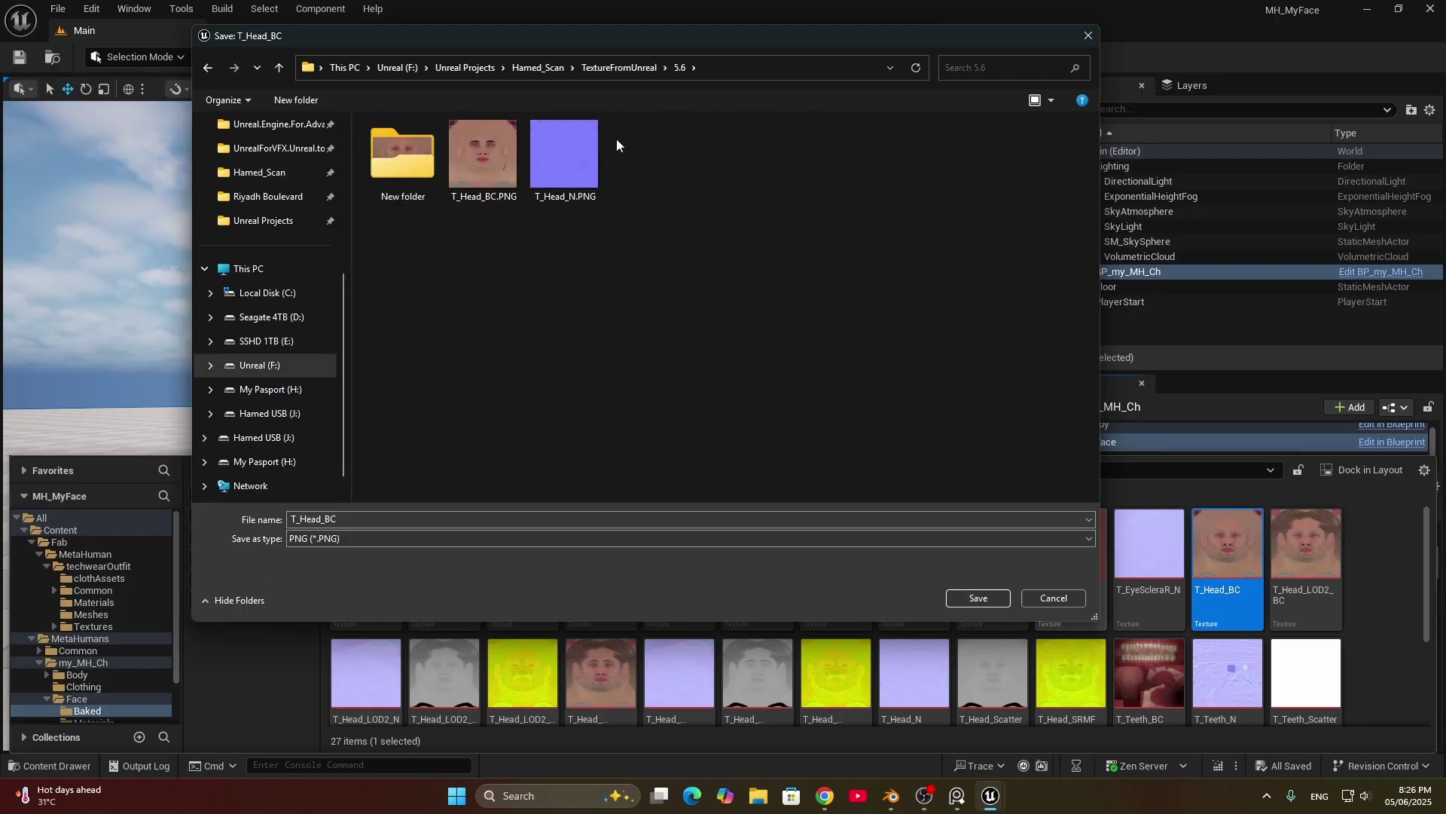
click(438, 194)
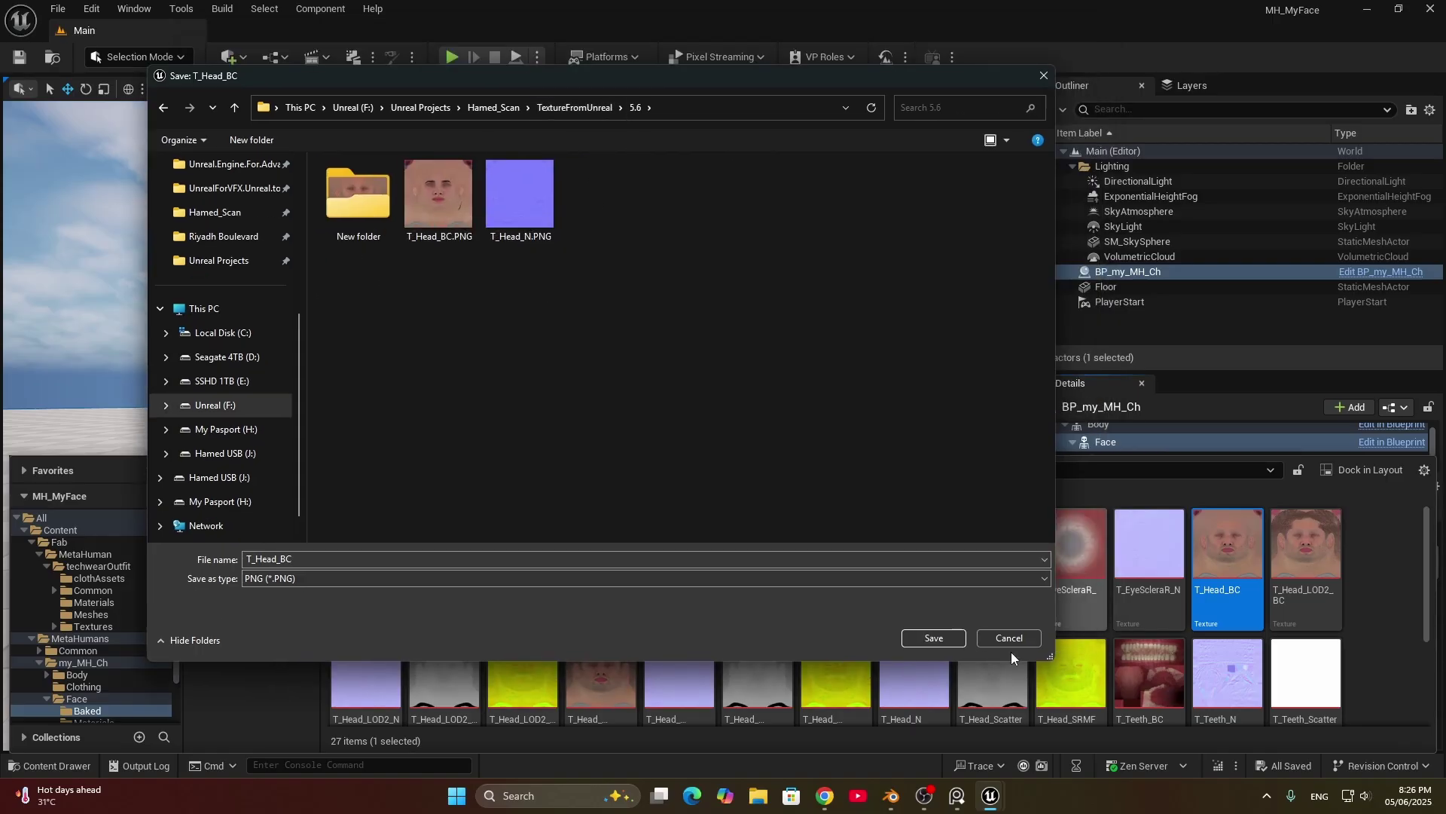
double_click(387, 201)
key(alt+Left)
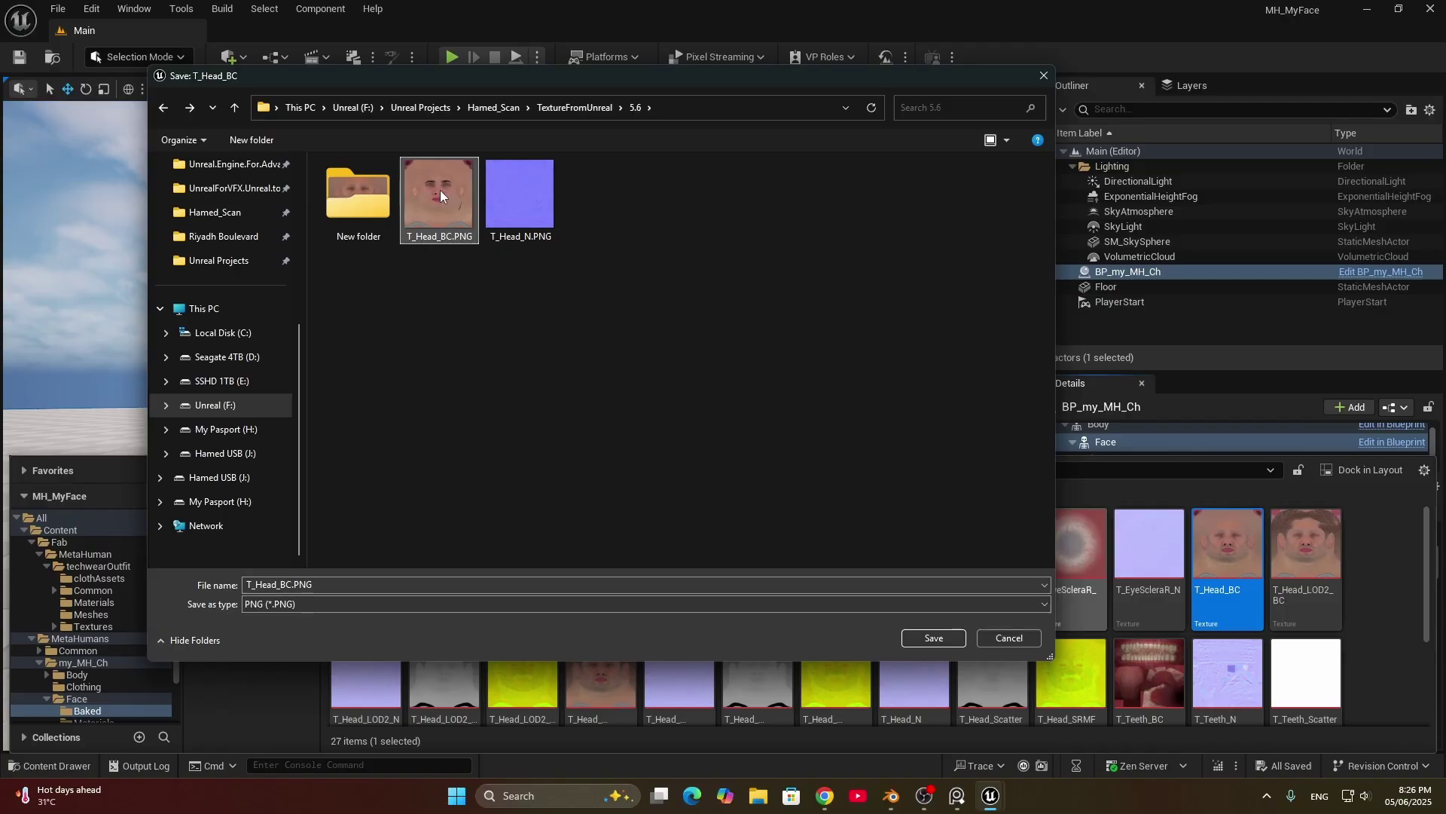
double_click(440, 190)
click(760, 397)
Step: Export the T_Head_N normal texture as a PNG to the 5.6 folder, replacing the existing T_Head_N.PNG
click(915, 650)
scroll(942, 637, down, 1)
right_click(915, 599)
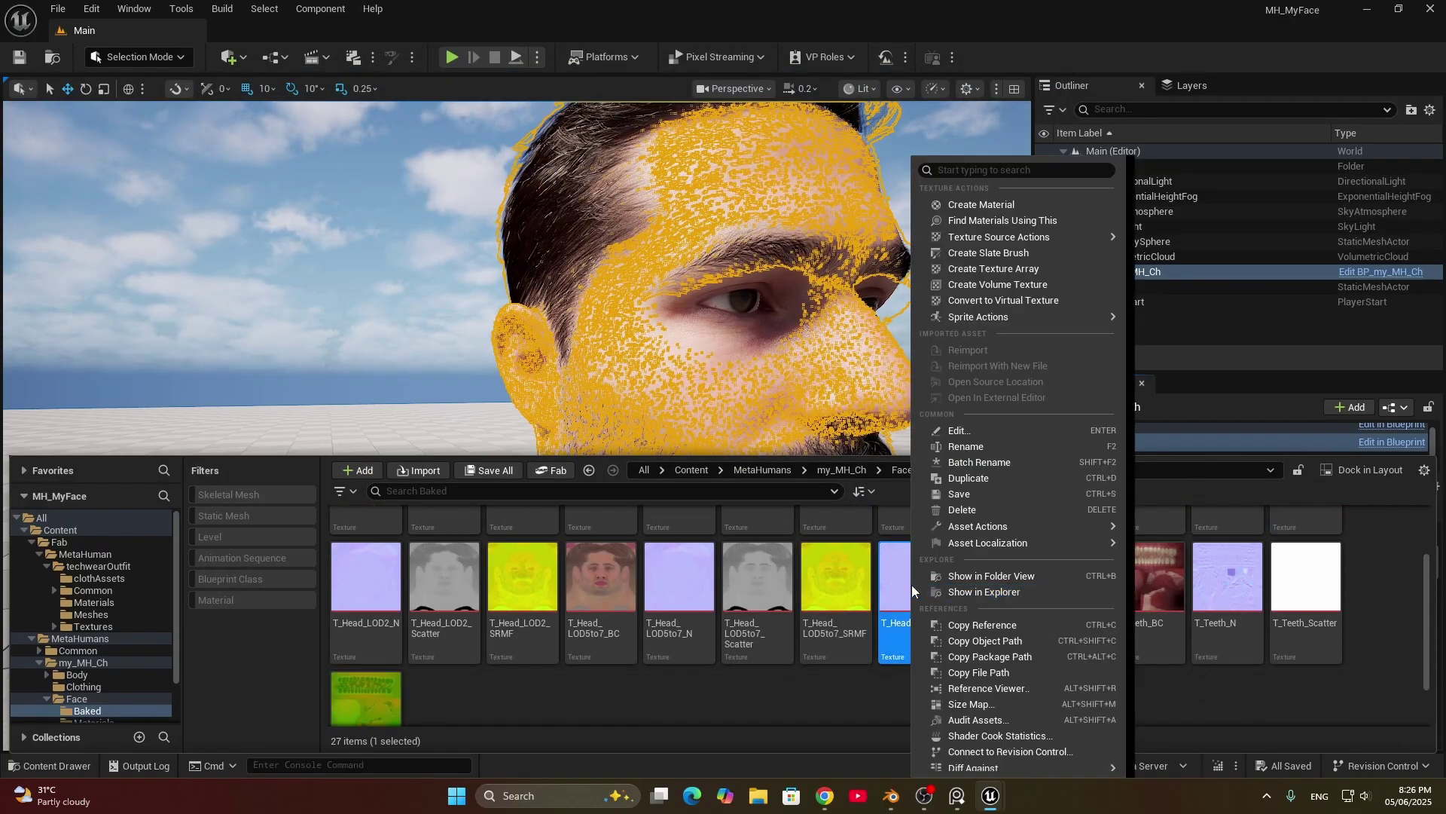
mouse_move(983, 530)
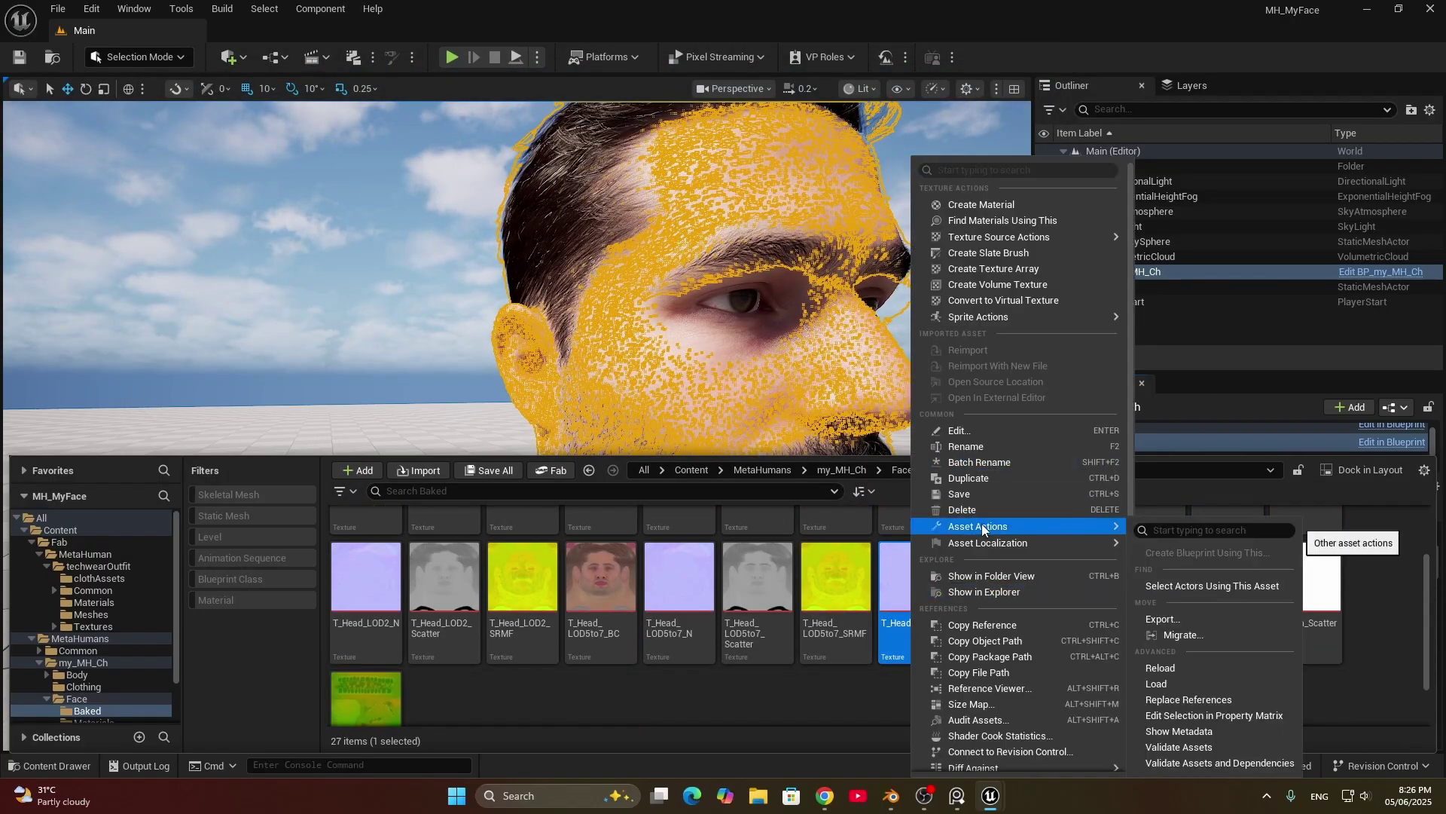
click(1181, 620)
double_click(541, 208)
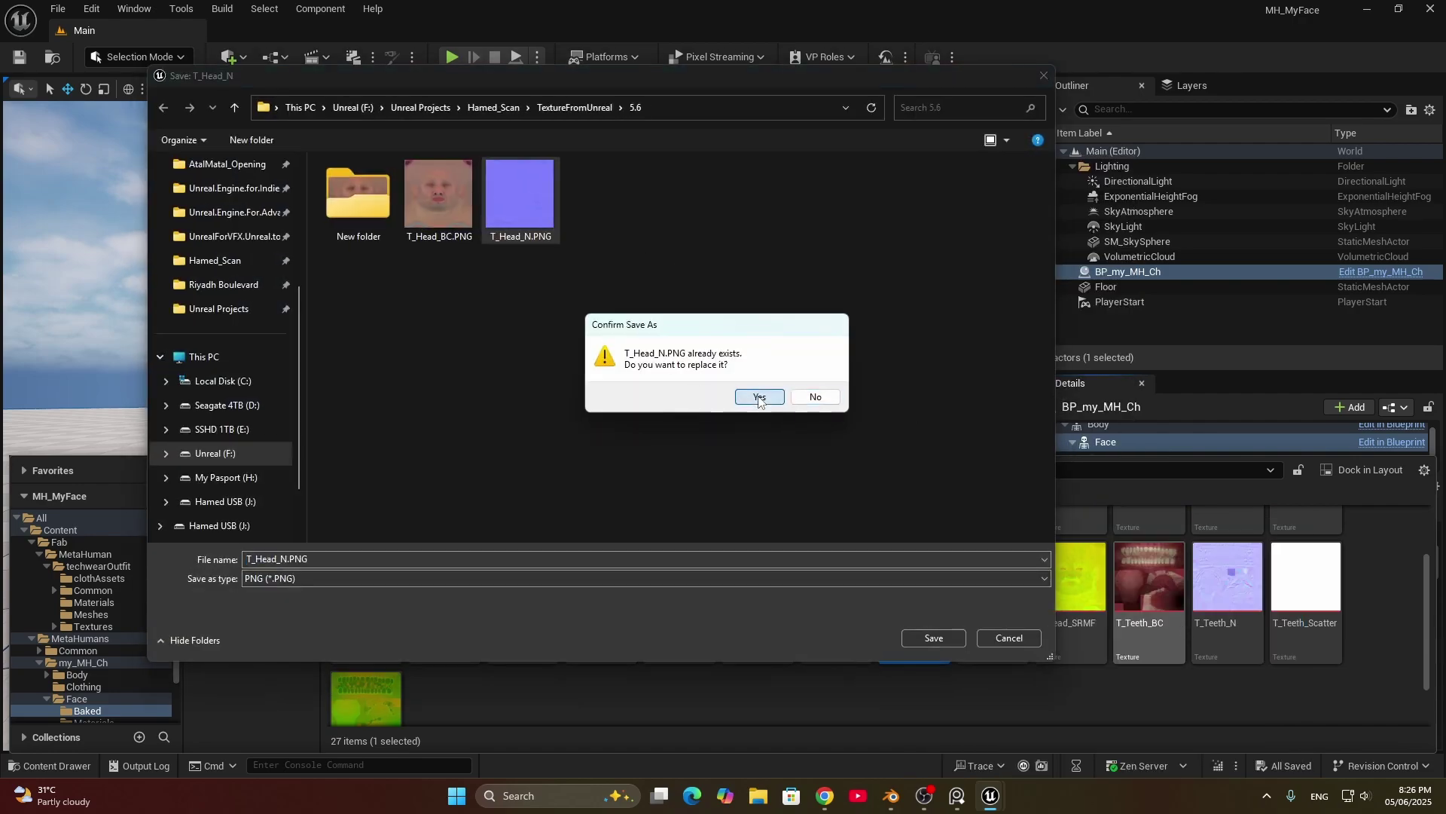
click(759, 397)
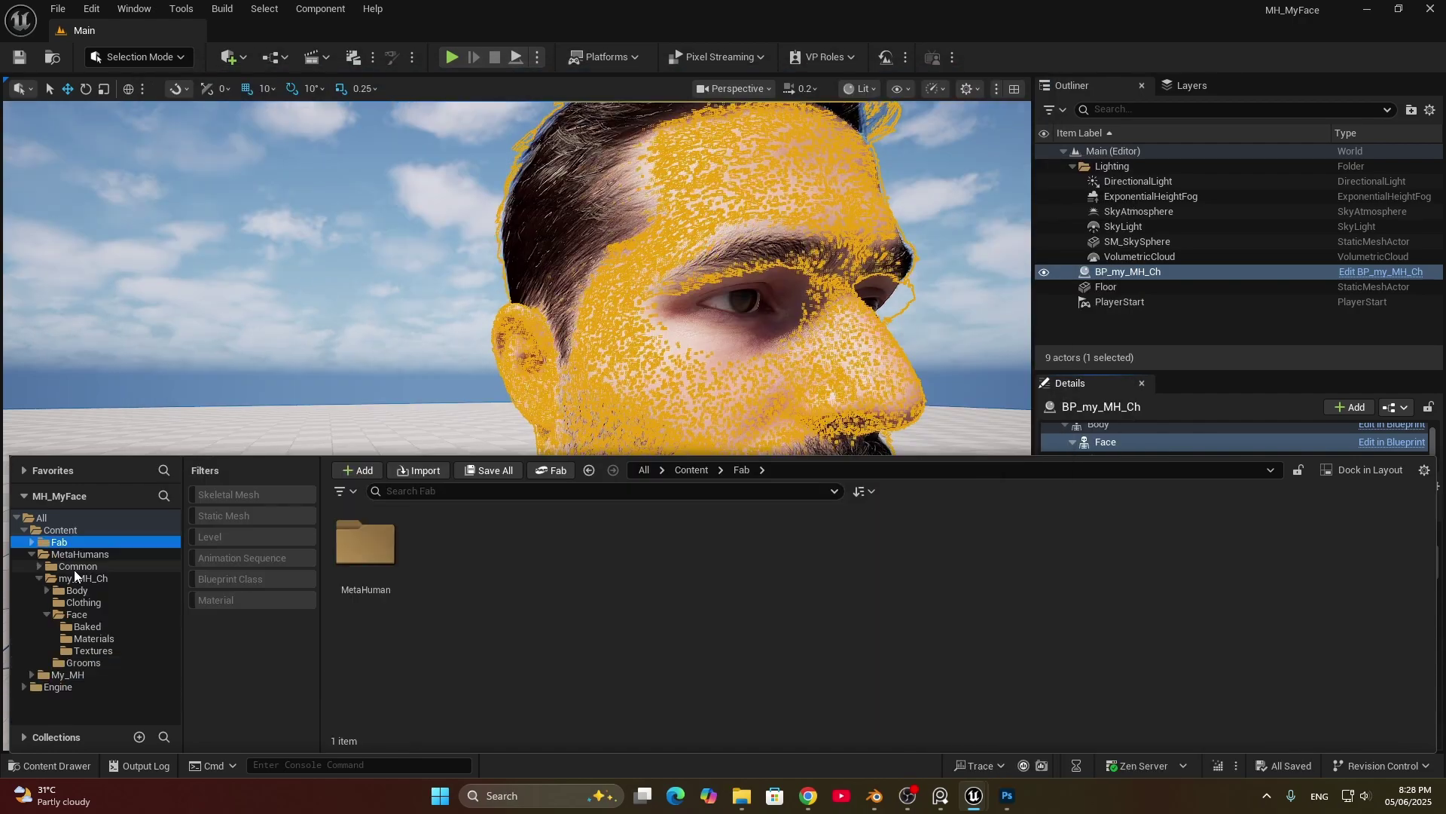
Step: Open the SK_My_MetaHumanIdentity skeletal mesh from the My_MH content folder
click(75, 574)
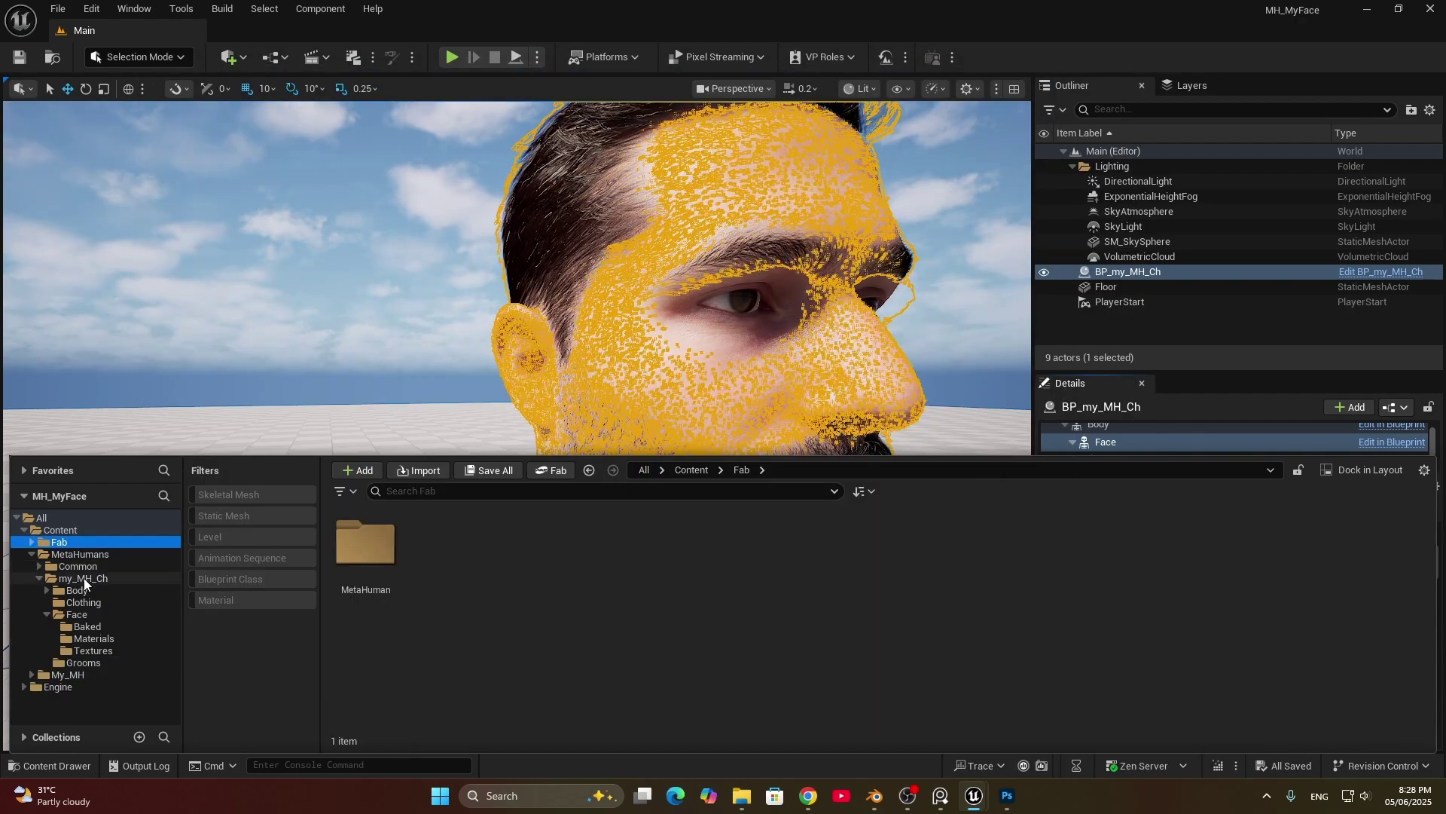
click(40, 578)
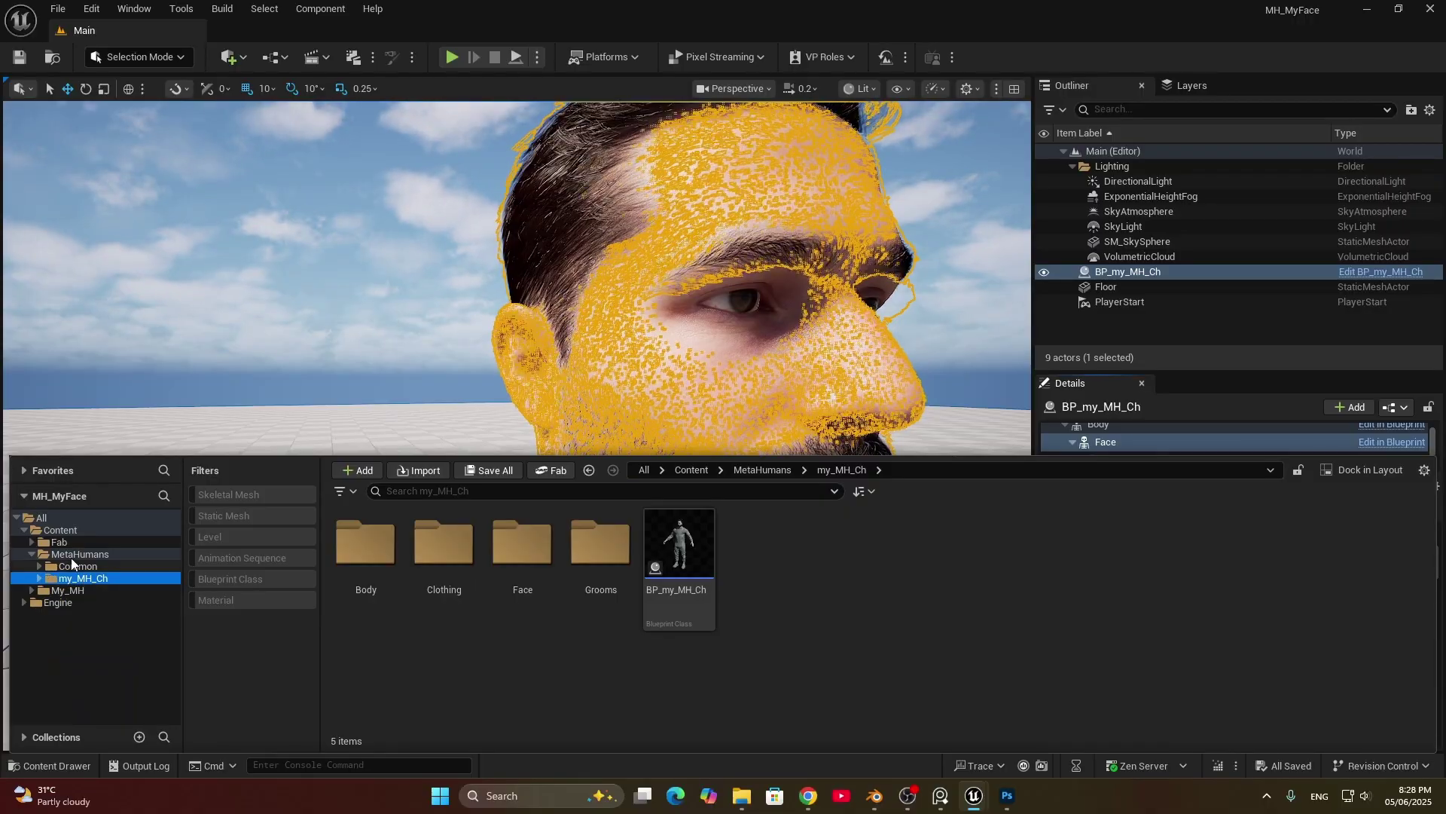
click(68, 591)
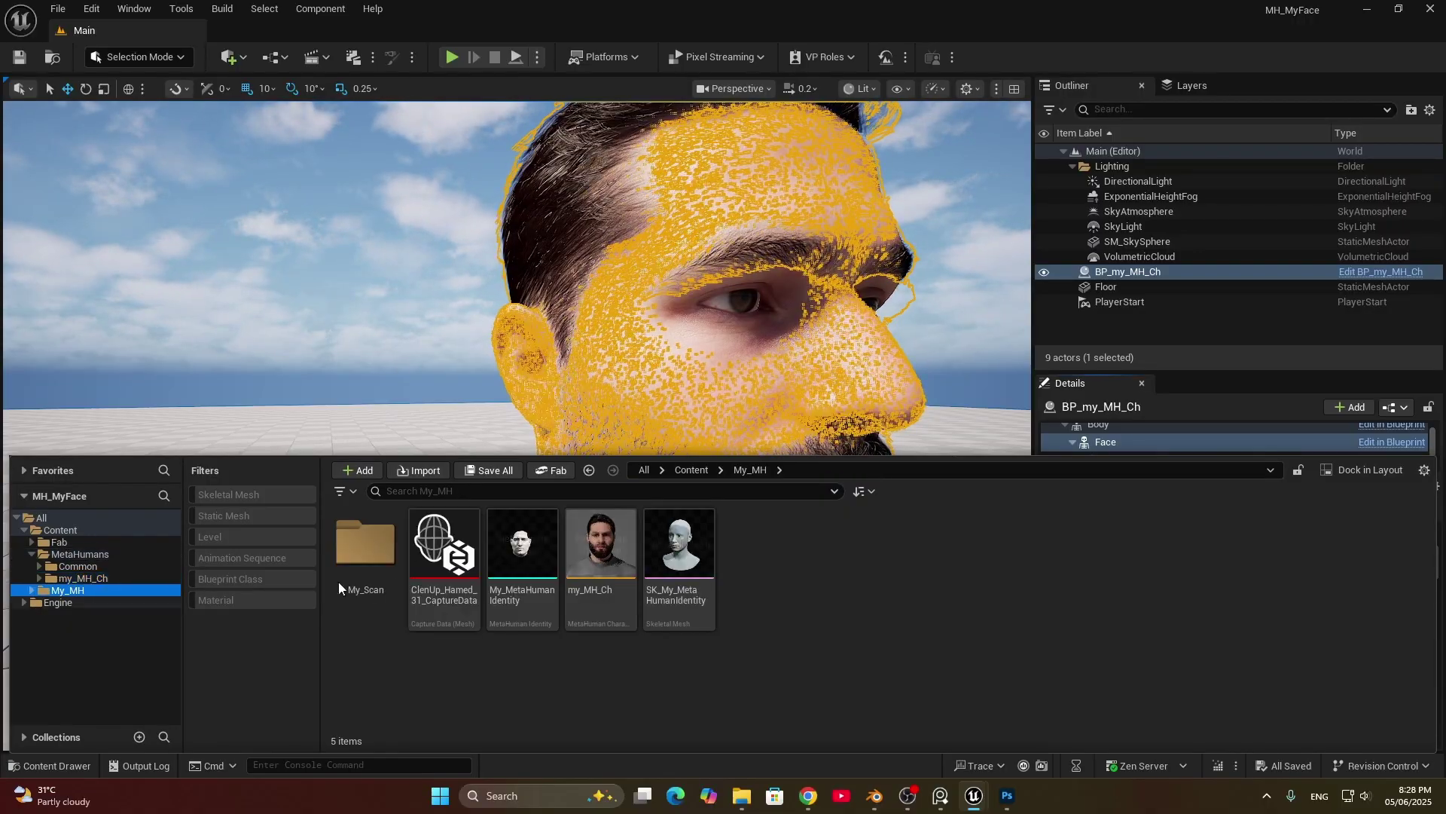
double_click(674, 547)
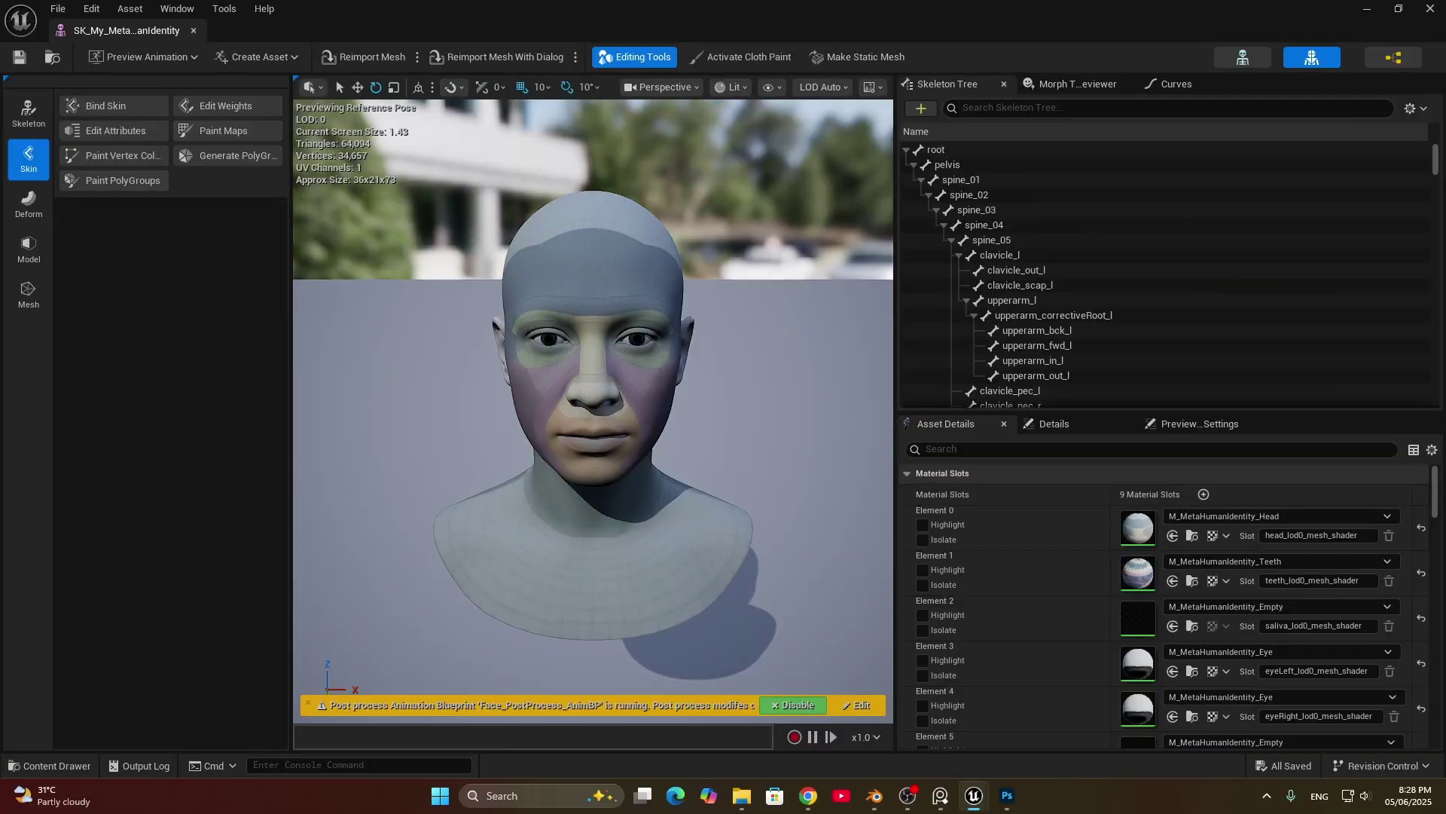
click(662, 308)
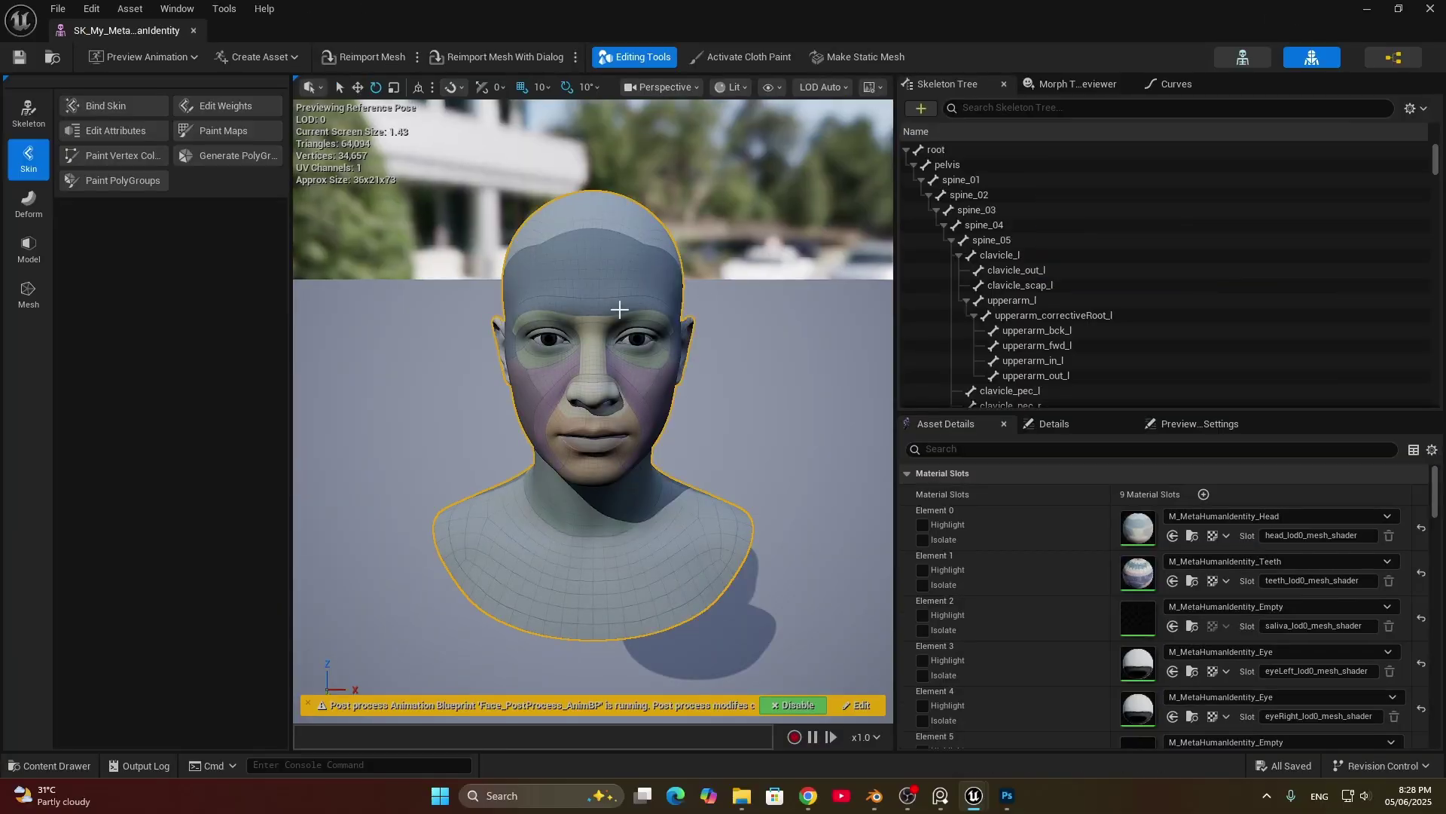
Step: Open the mesh's M_MetaHumanIdentity_Head material and locate the texture feeding its Base Color among the assets
double_click(1139, 528)
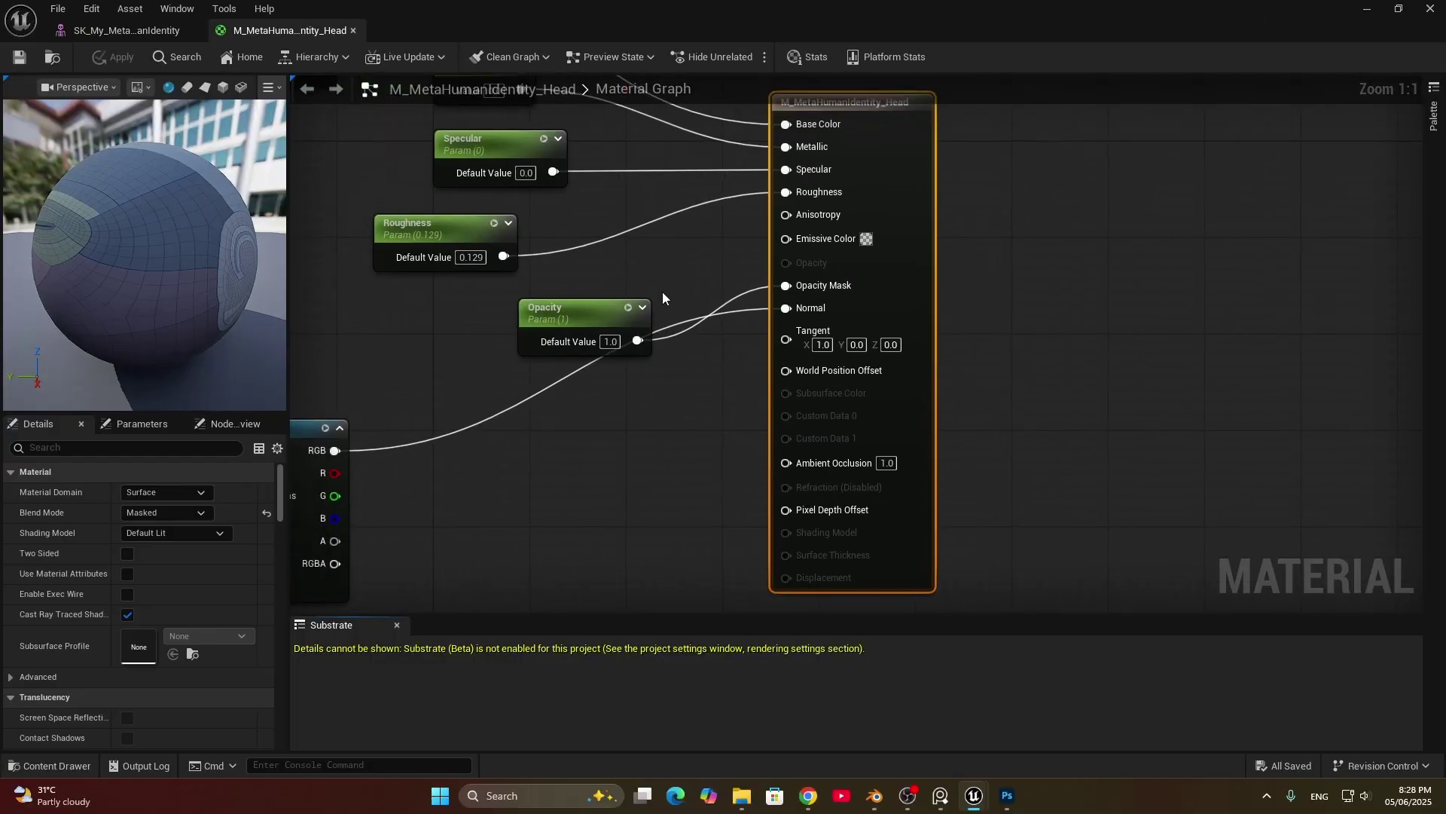
scroll(877, 386, up, 3)
click(739, 291)
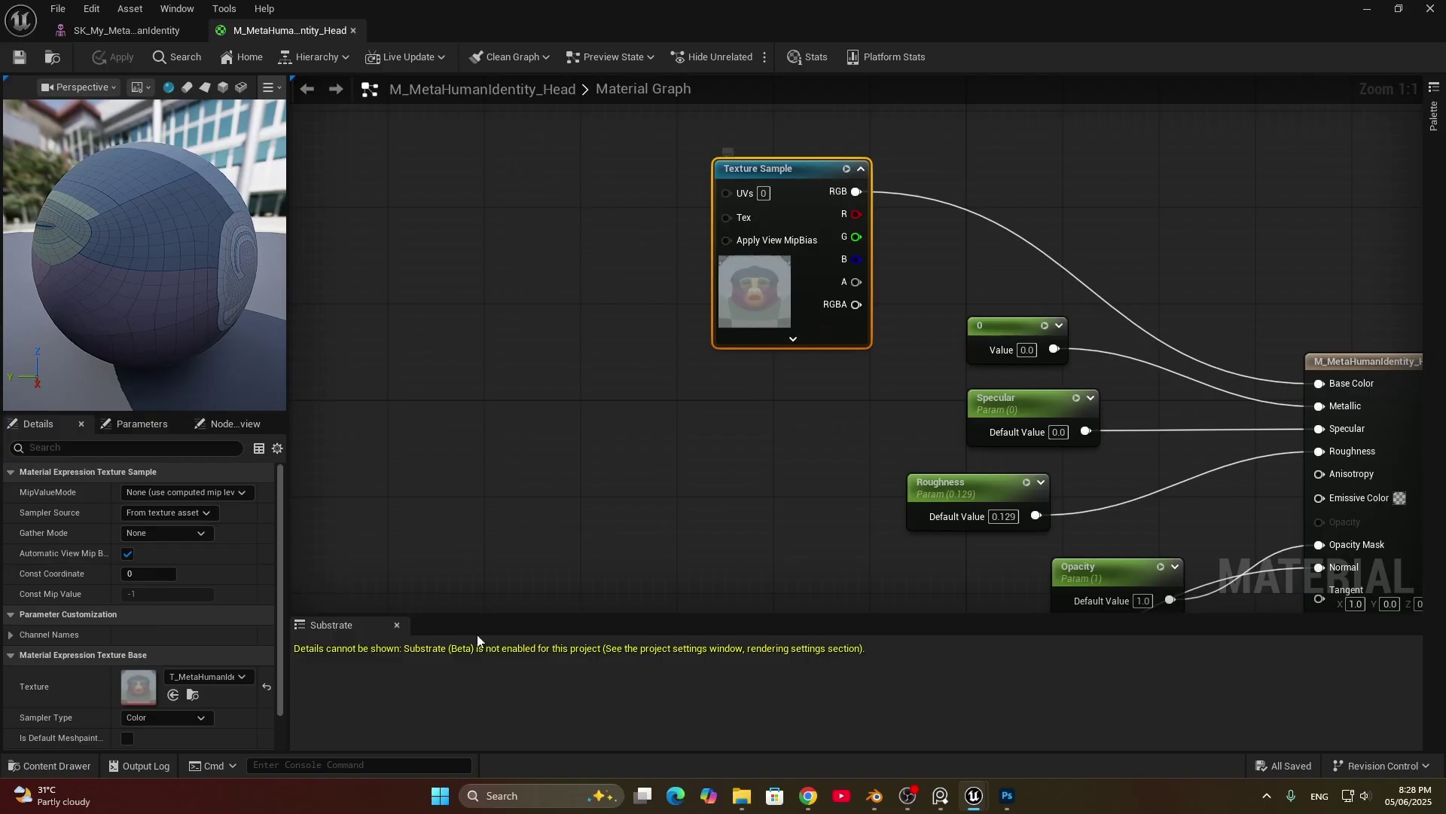
click(183, 690)
Step: Export the head texture as T_MetaHumanIdentity_Head_D in PNG format to the 5.6 folder
right_click(462, 429)
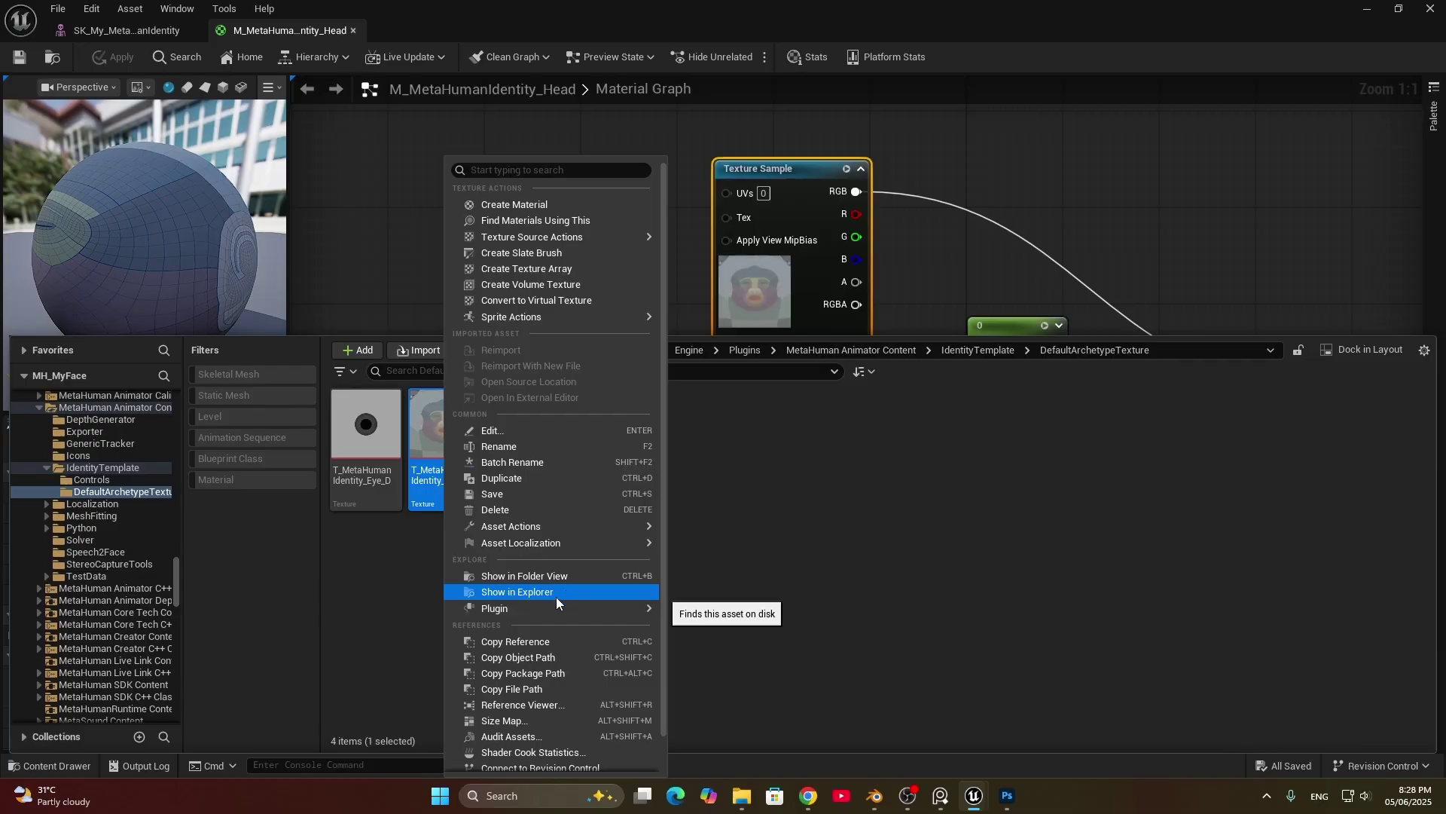
mouse_move(529, 526)
click(716, 614)
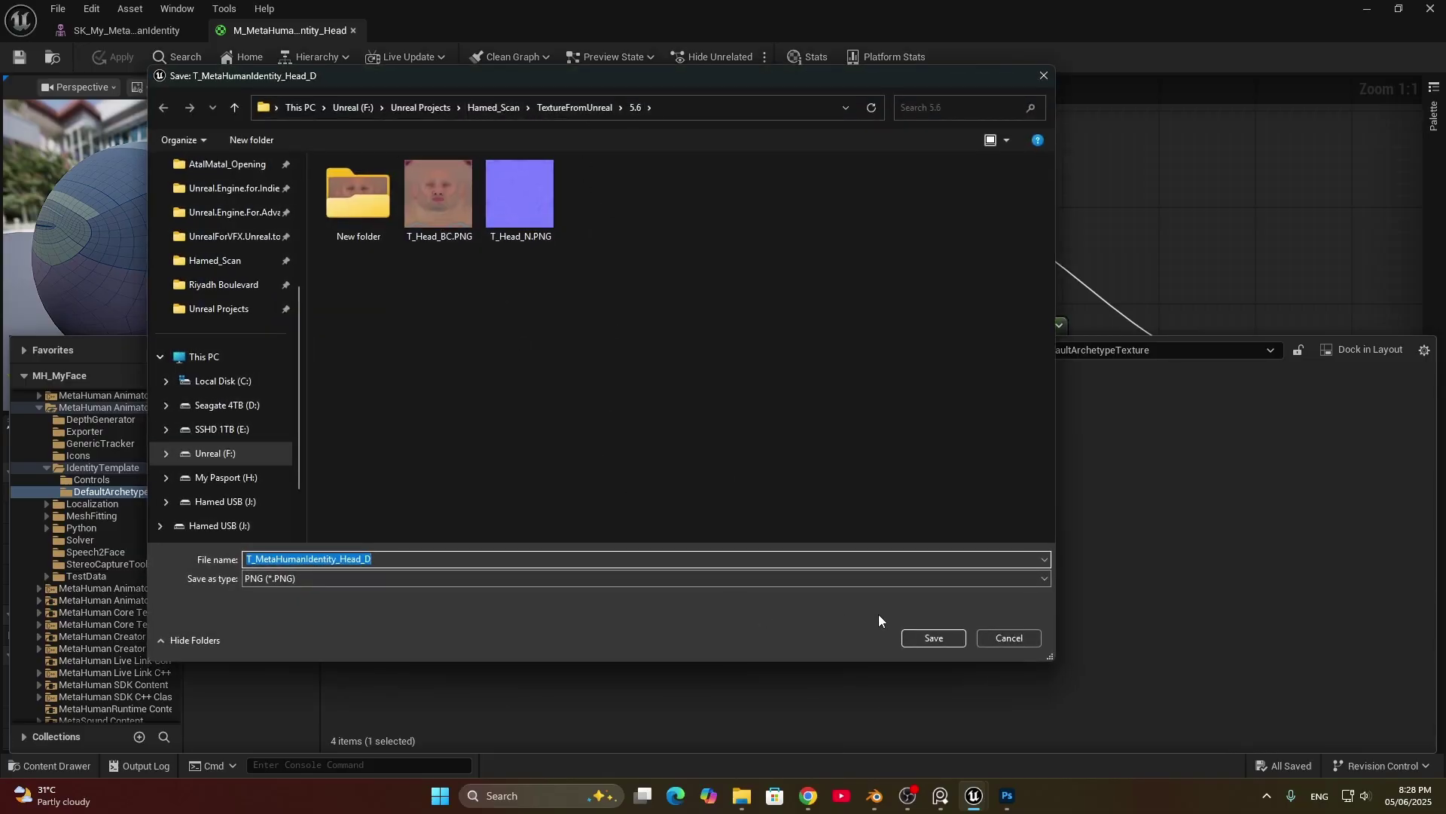
click(939, 638)
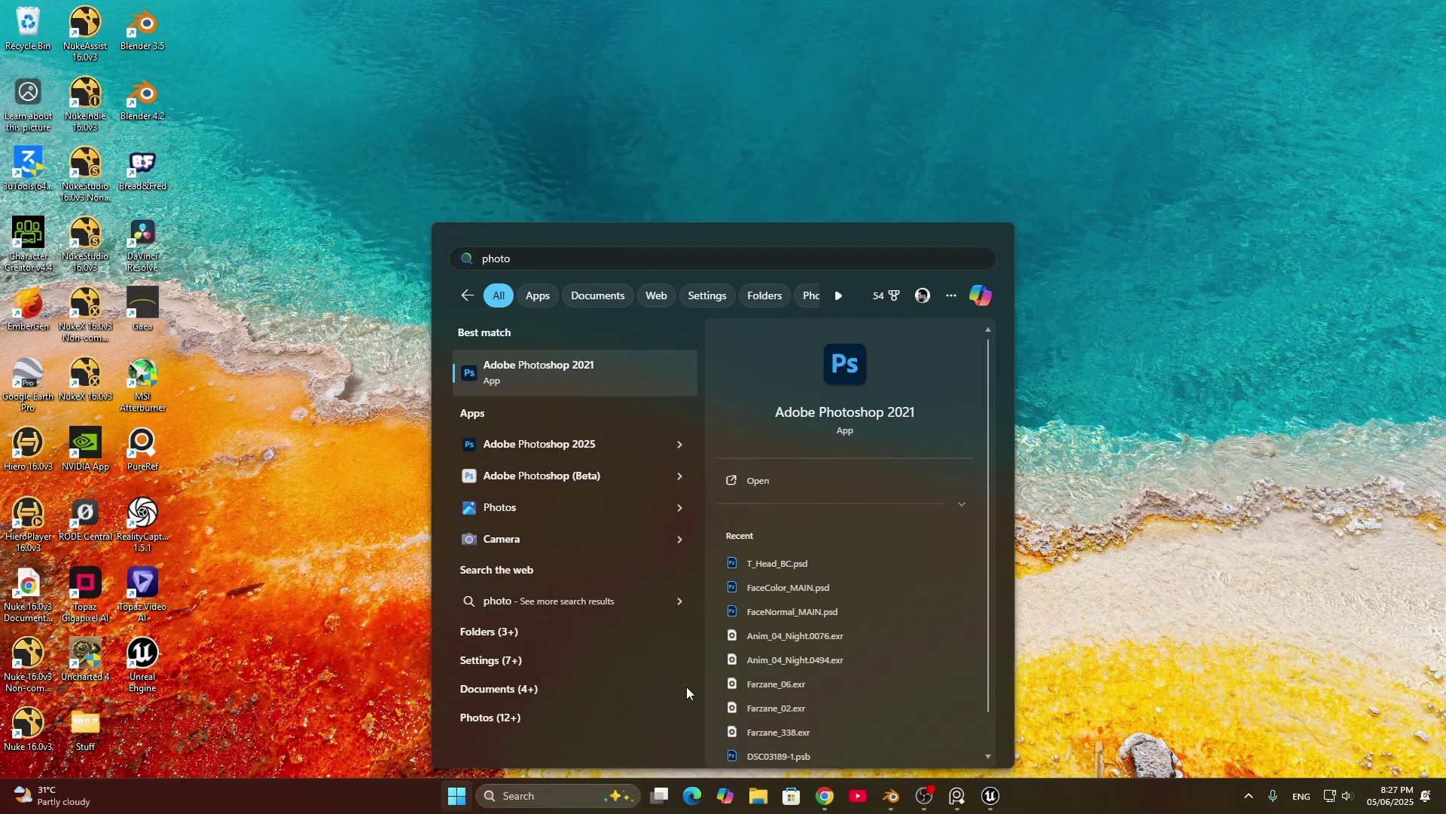
Step: Launch Adobe Photoshop 2021 and open the TextureFromUnreal\5.6 folder in File Explorer
key(Return)
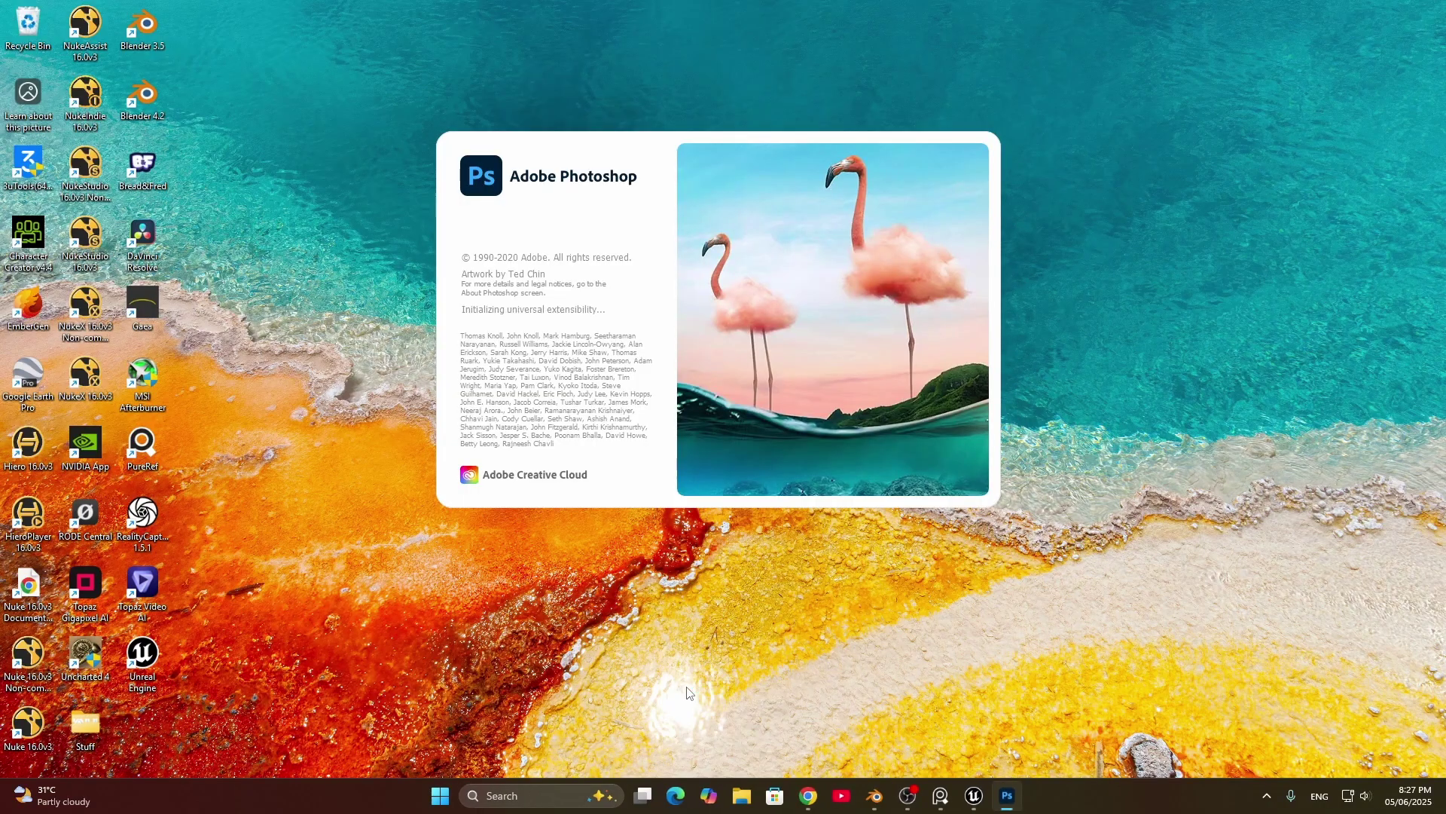
click(746, 797)
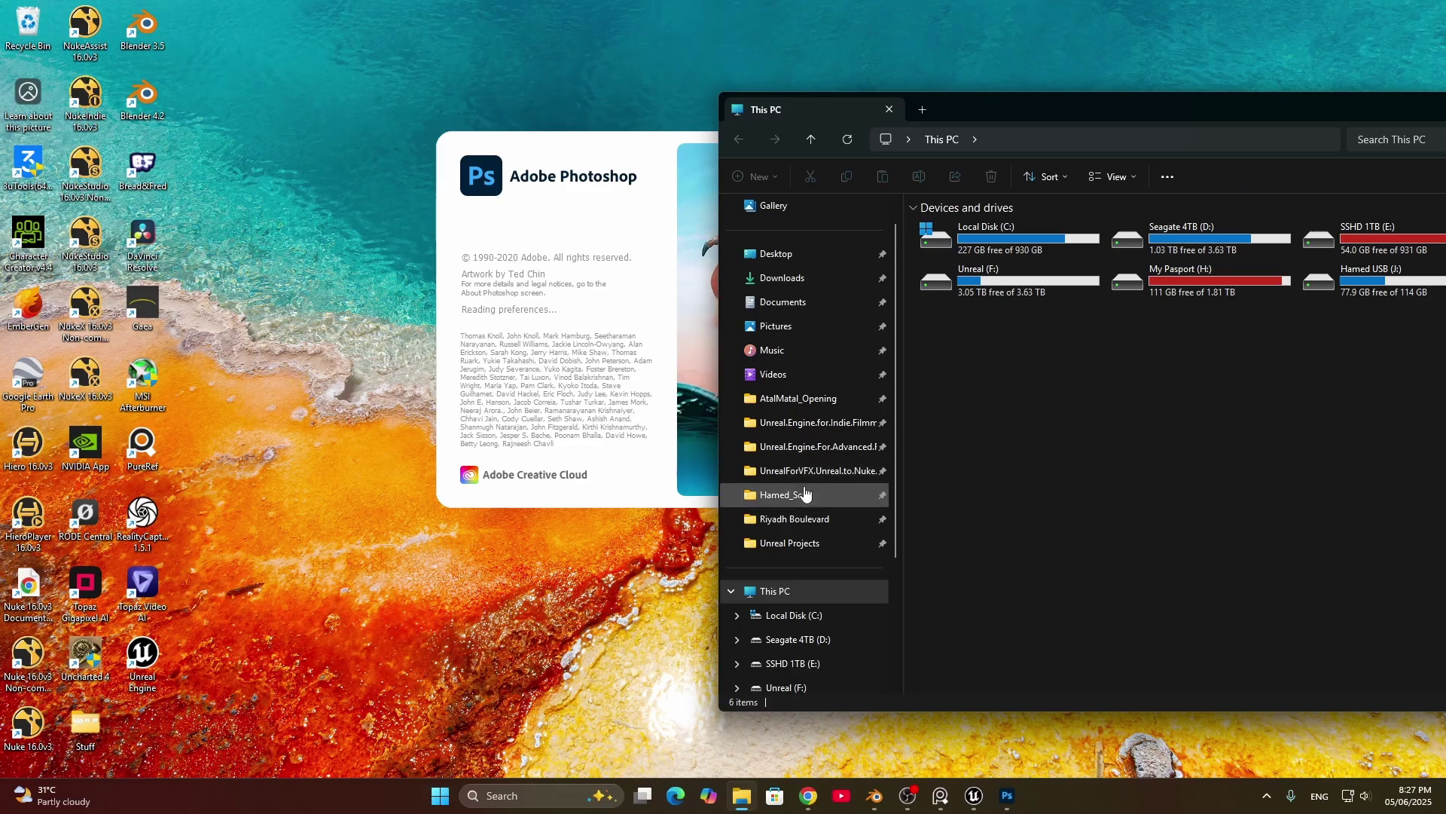
click(805, 493)
double_click(972, 331)
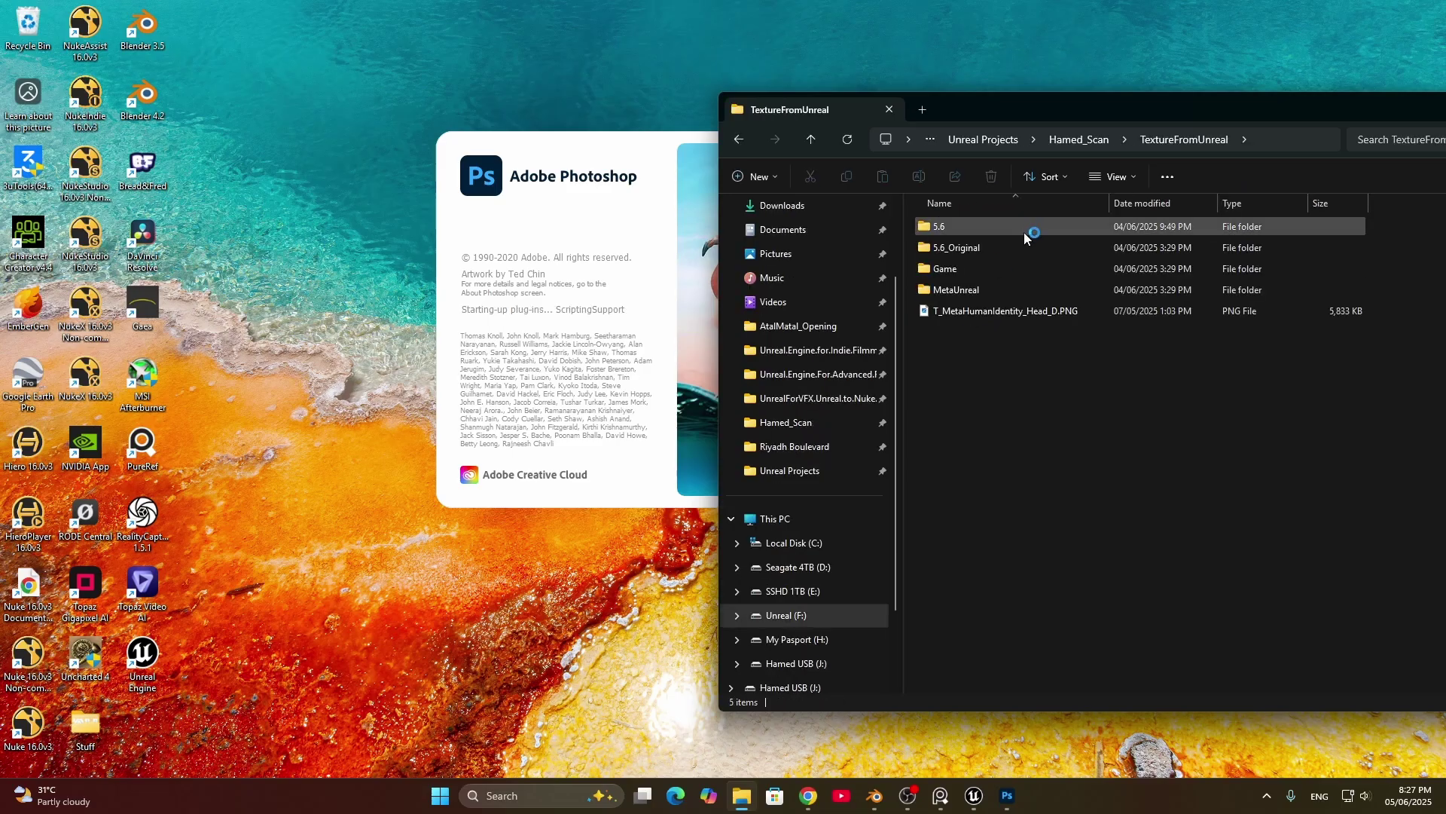
double_click(1024, 239)
drag(1105, 109, 1077, 138)
Step: Examine the exported T_Head_BC.PNG and T_Head_N.PNG textures in the image viewer, checking the skin detail up close
double_click(1041, 246)
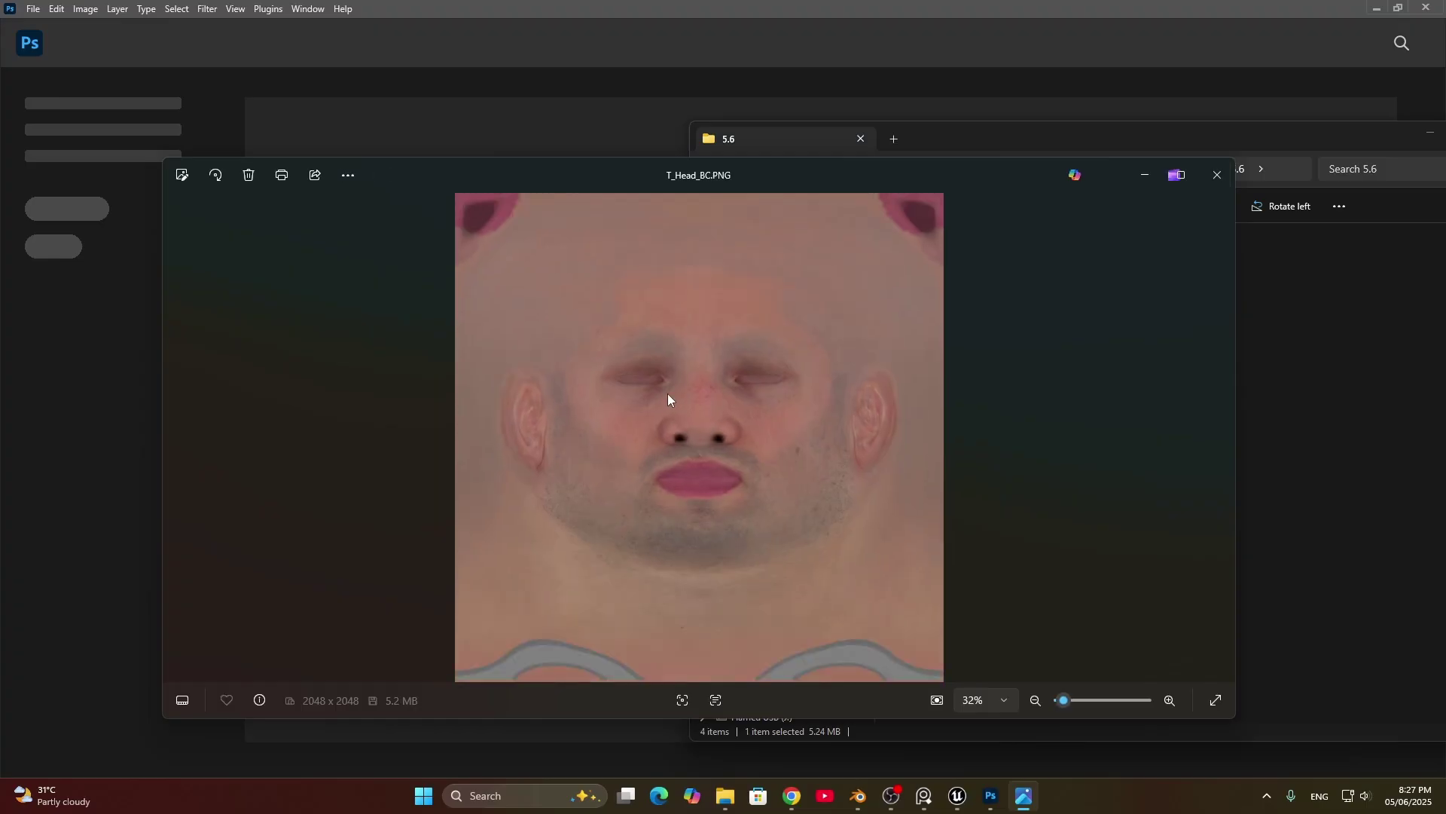
scroll(669, 410, up, 5)
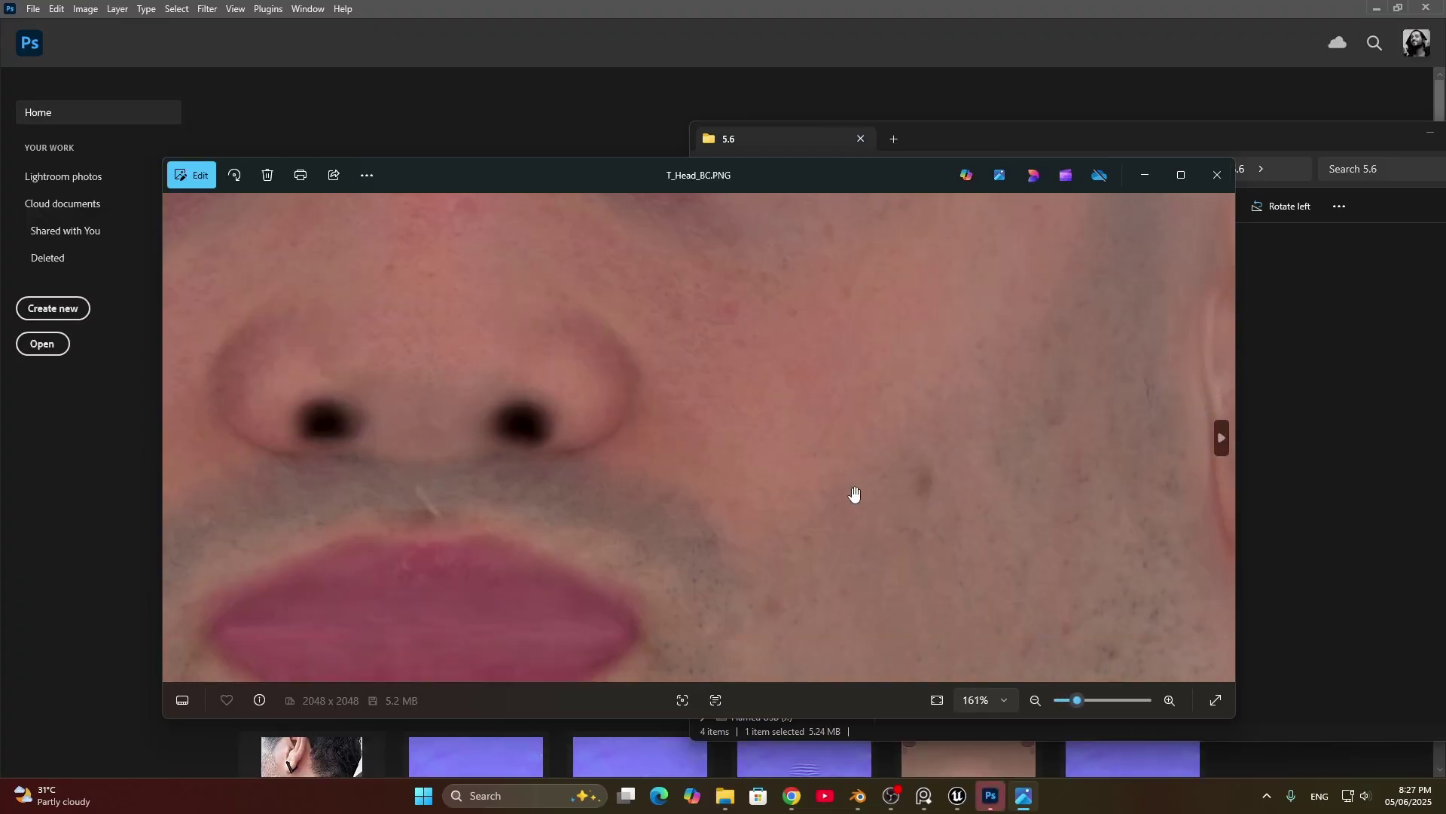
scroll(855, 495, down, 5)
click(1217, 175)
mouse_move(1168, 128)
mouse_down()
mouse_move(1073, 128)
mouse_move(1165, 124)
mouse_up()
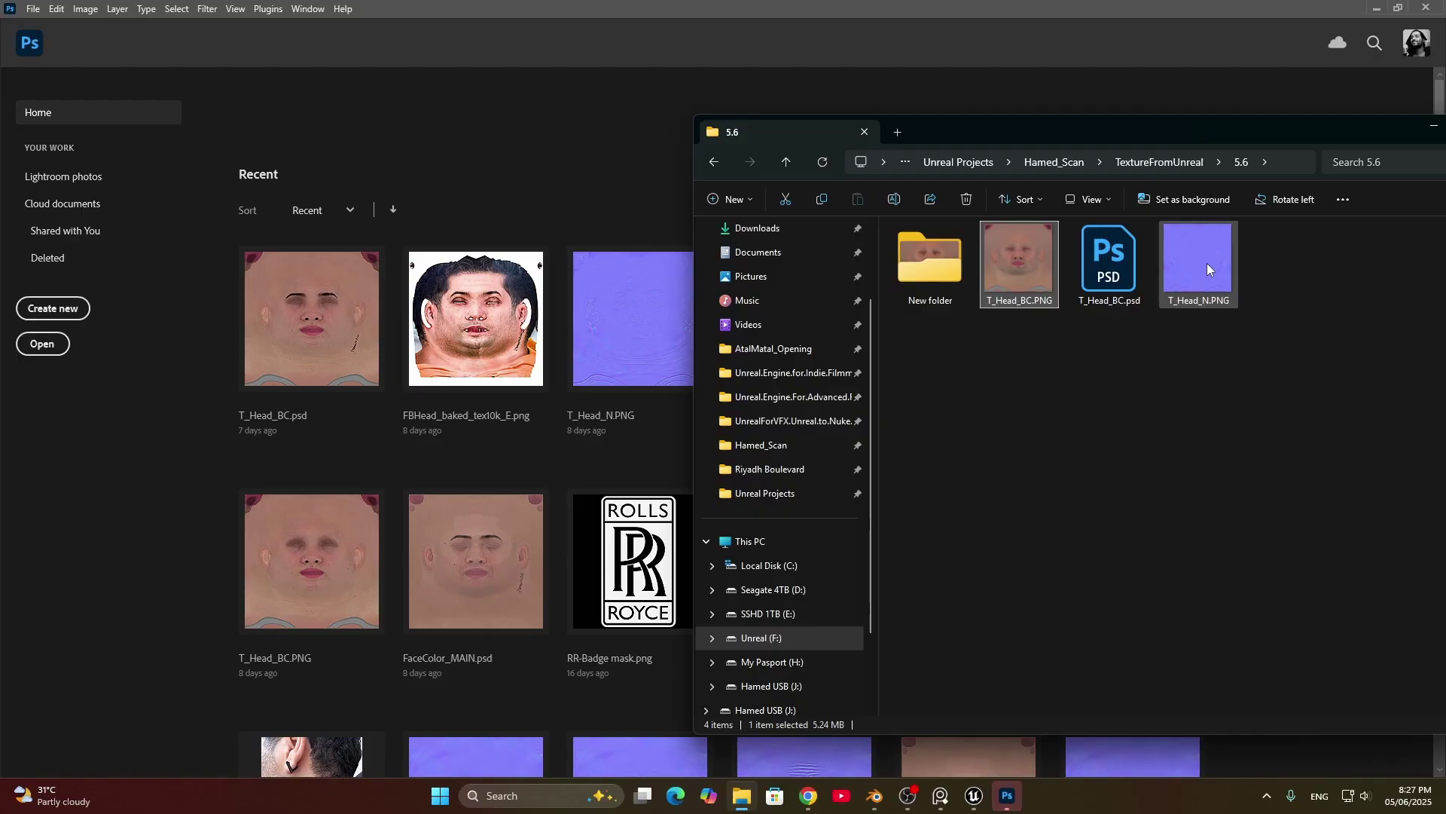
double_click(1207, 263)
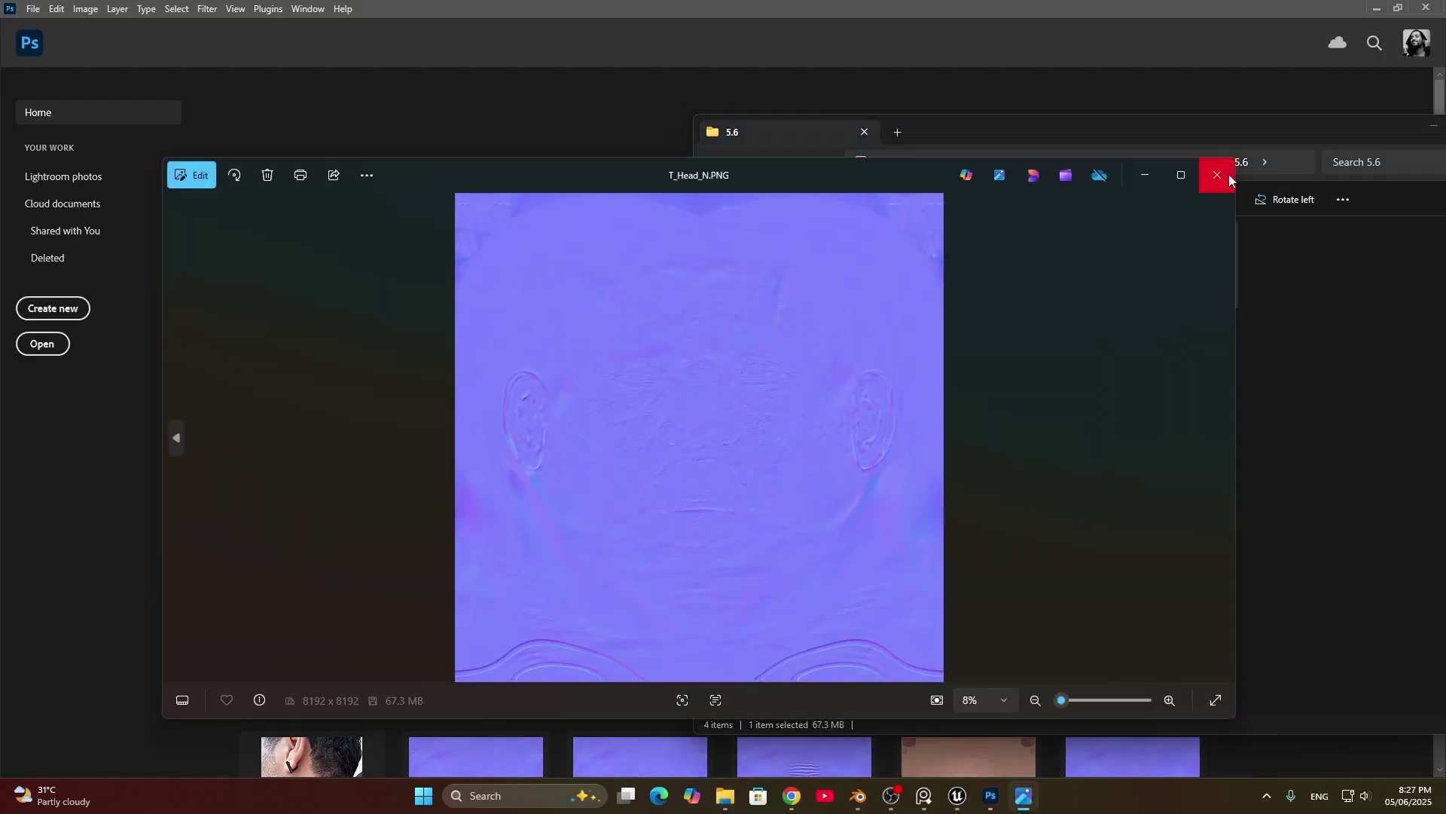
click(1228, 174)
Step: Open T_Head_BC.PNG and T_Head_N.PNG as separate documents in Photoshop
click(1010, 265)
drag(1179, 272, 566, 112)
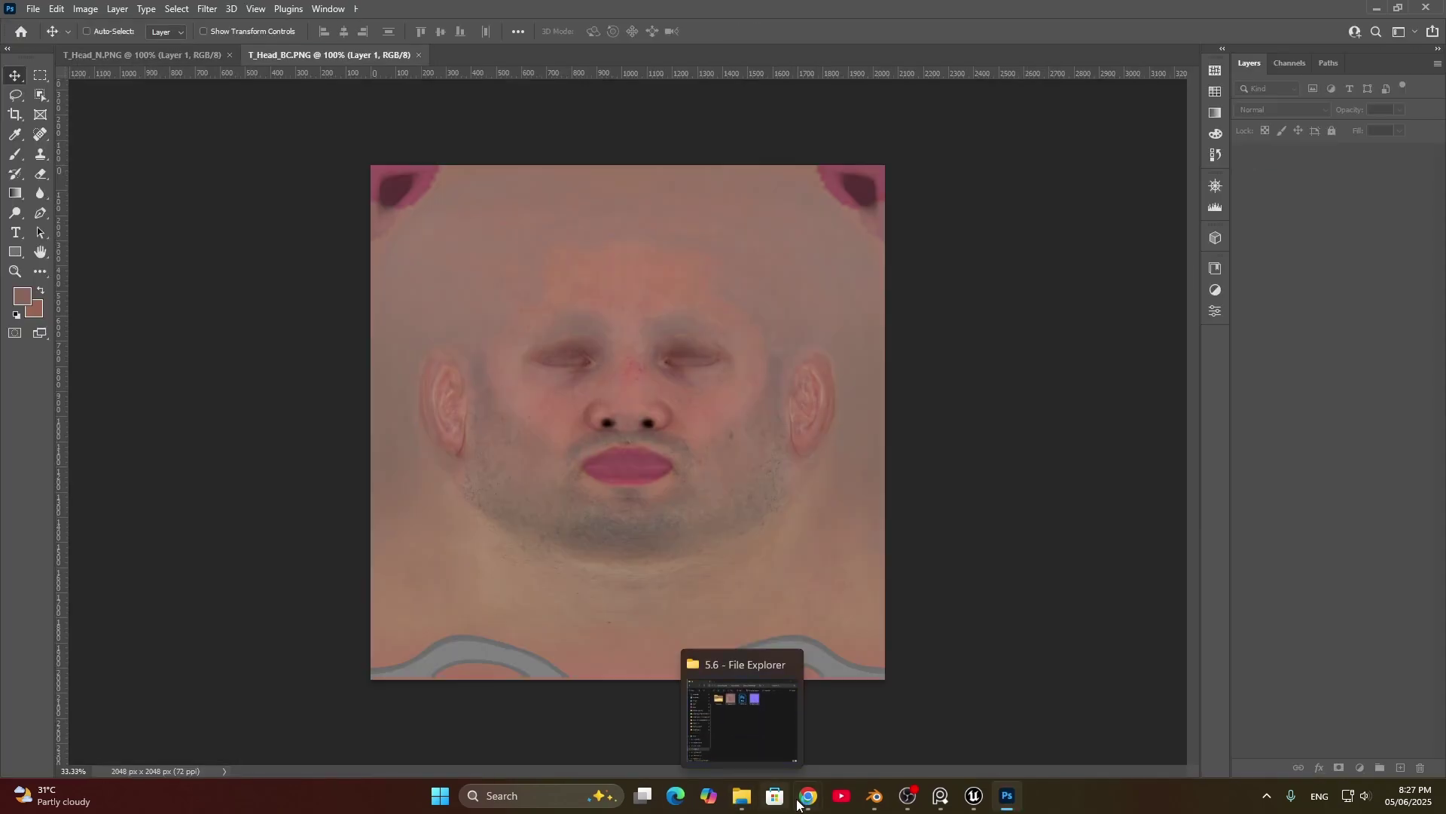
Step: Switch to File Explorer and go up from the 5.6 folder to the scan project folder, opening its Scan\TextureFromKeen folder
mouse_move(809, 796)
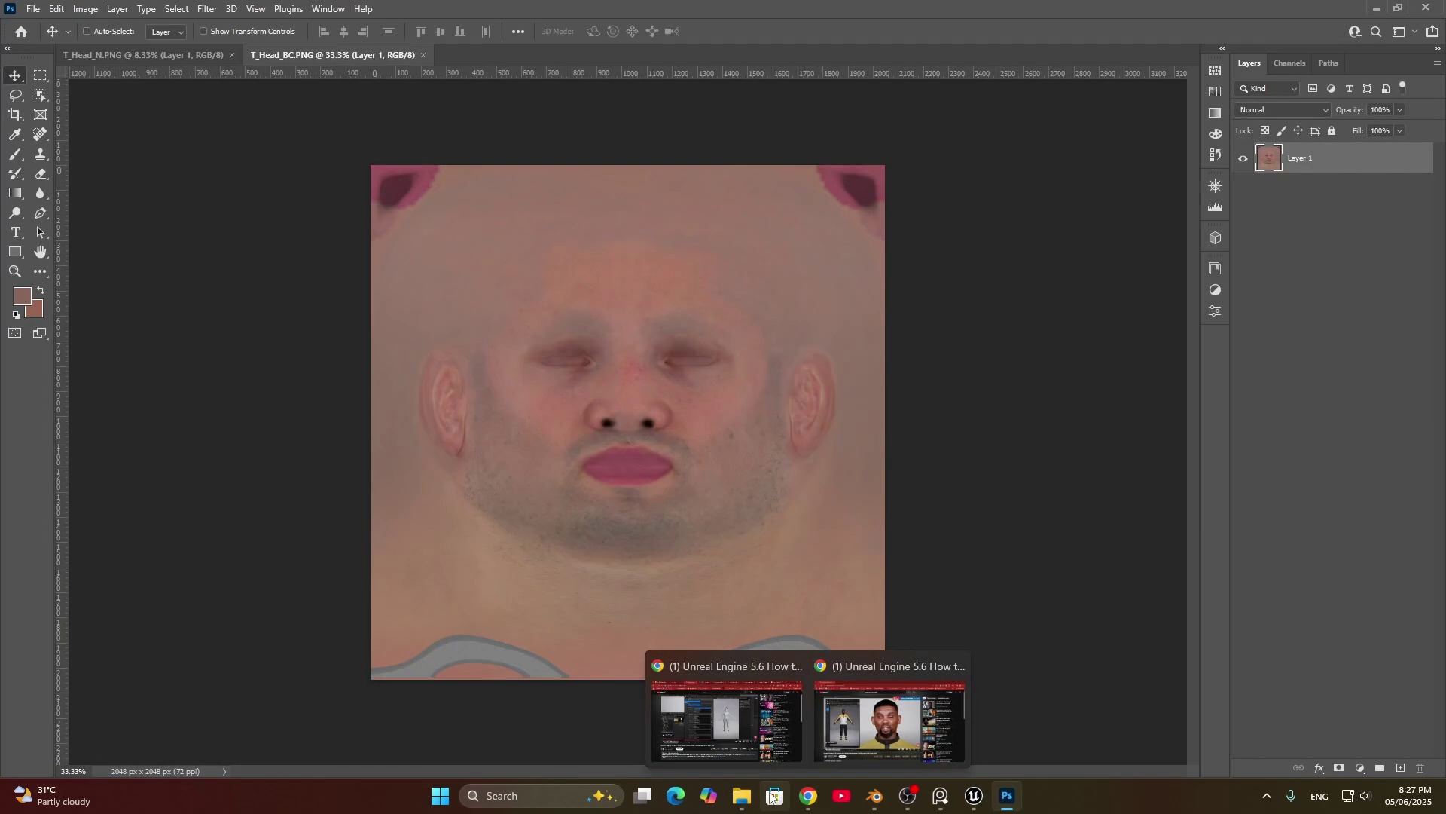
mouse_move(742, 796)
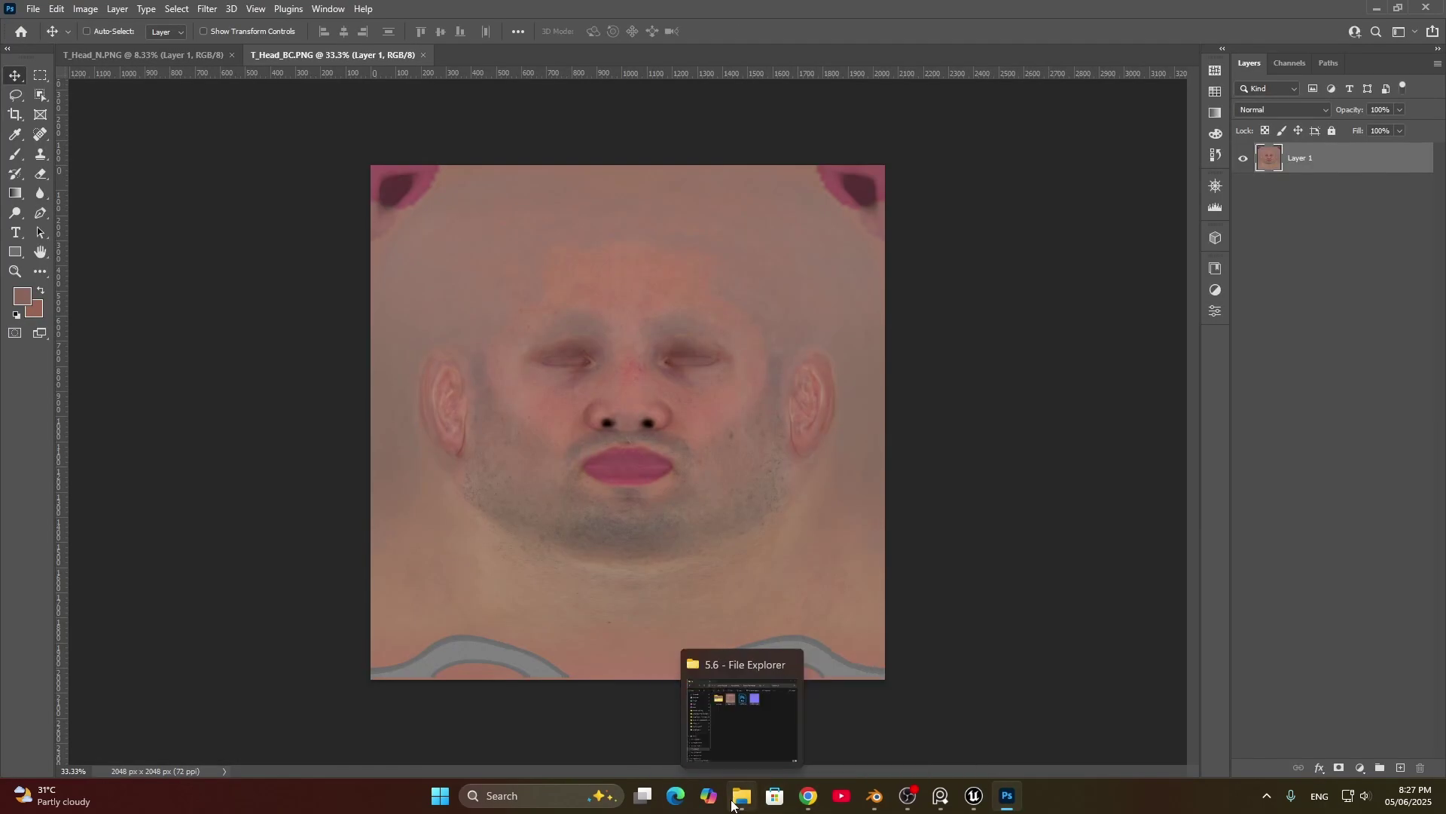
click(752, 716)
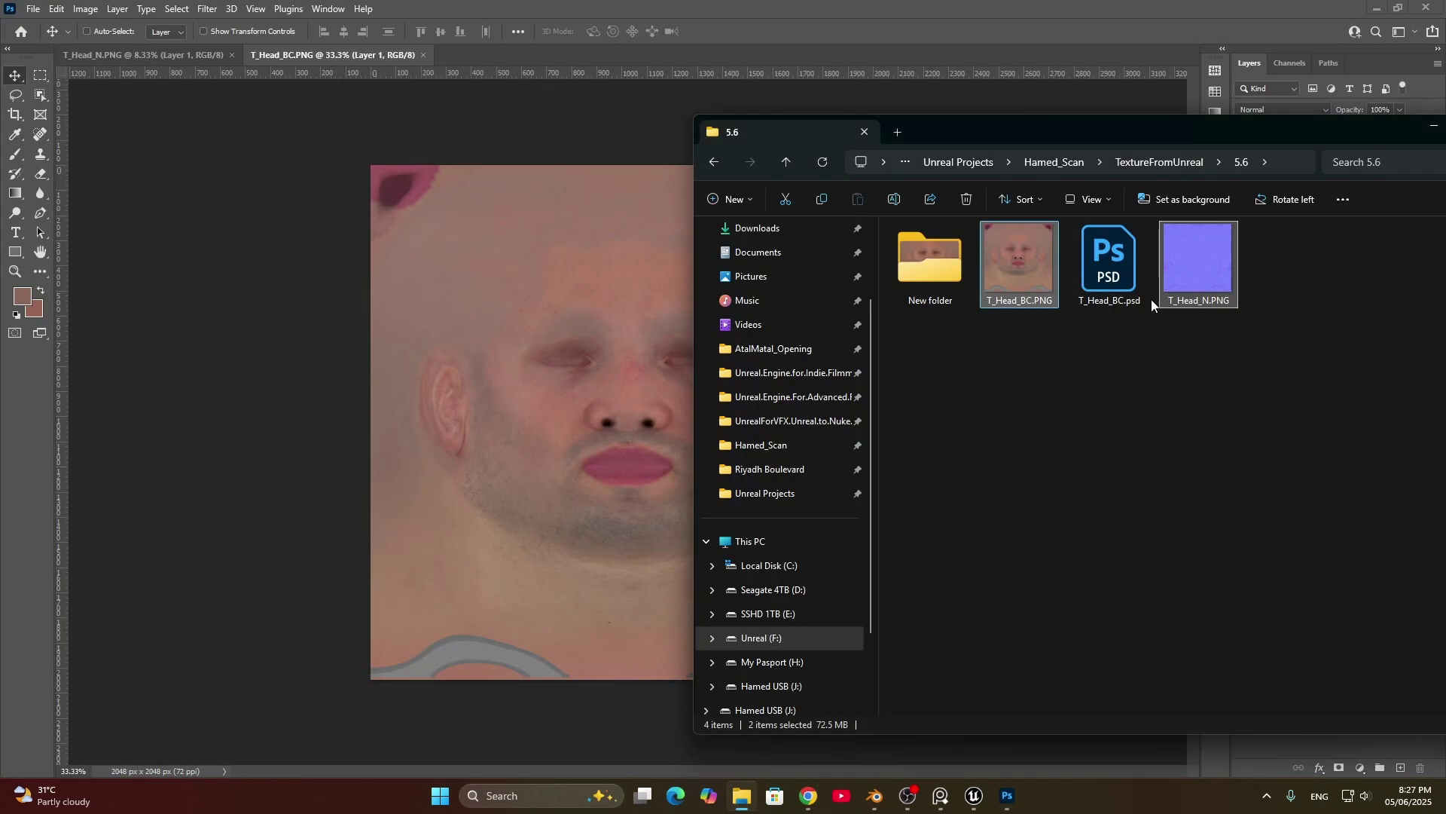
click(1160, 165)
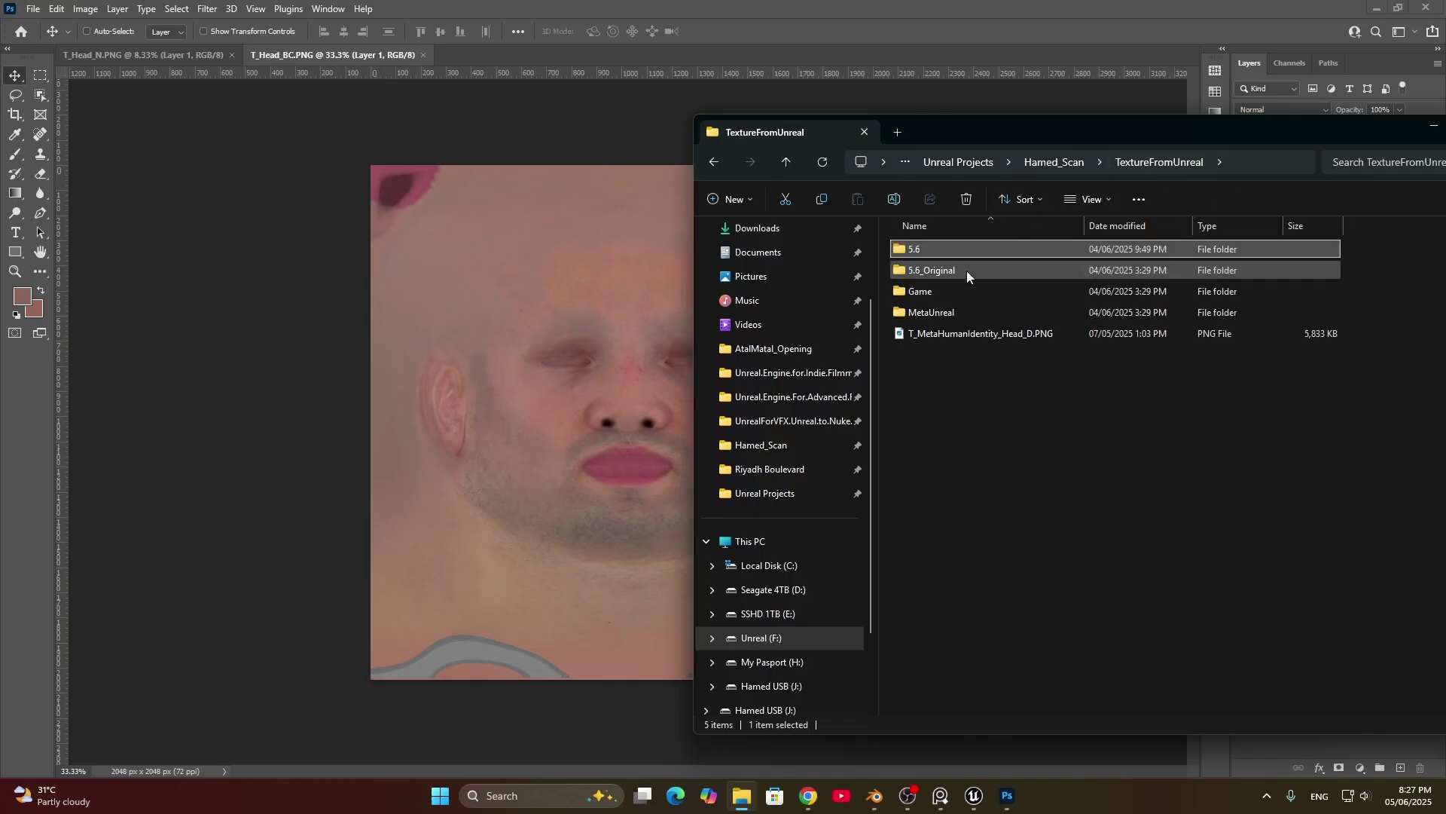
click(1048, 162)
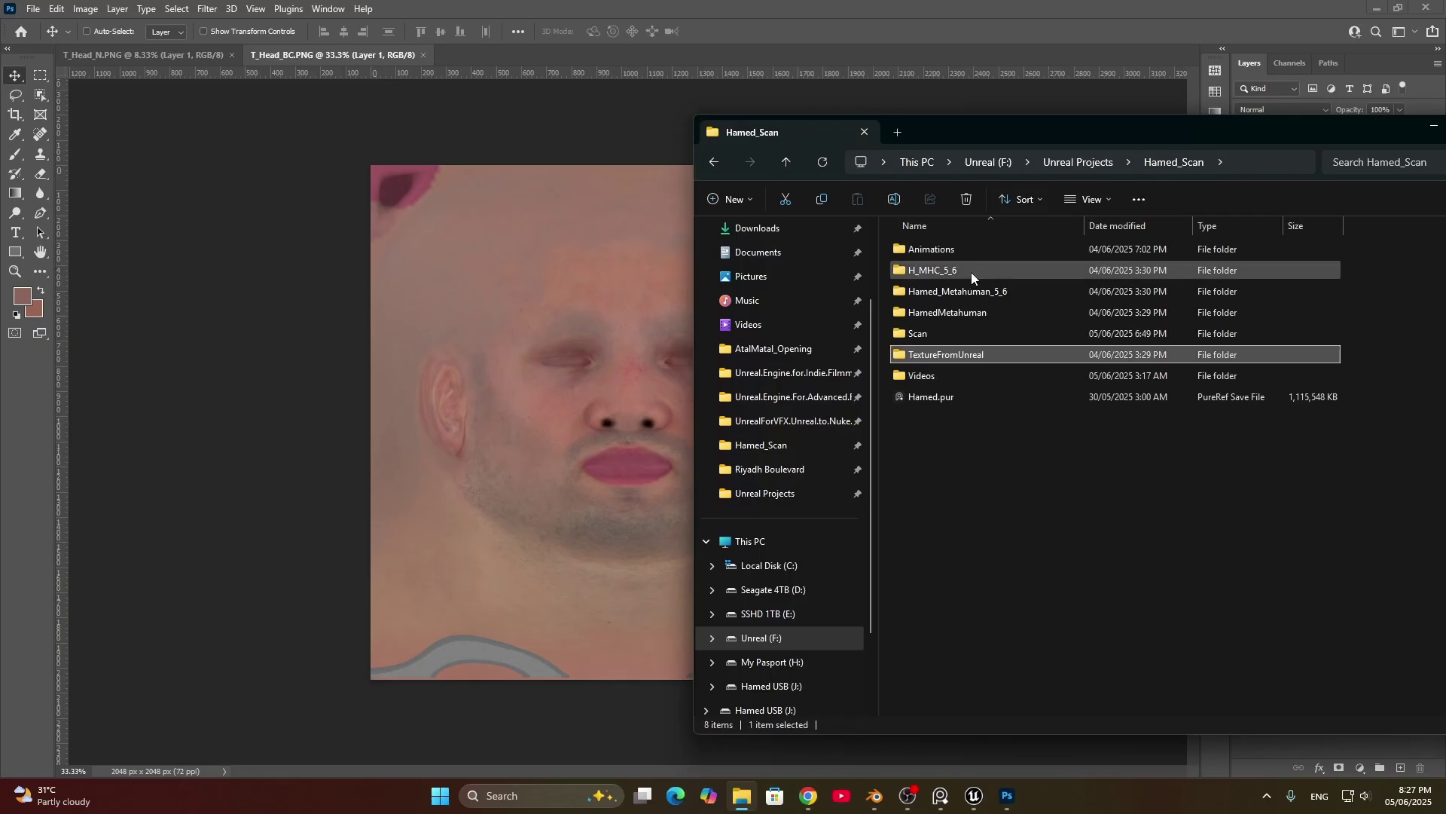
double_click(921, 336)
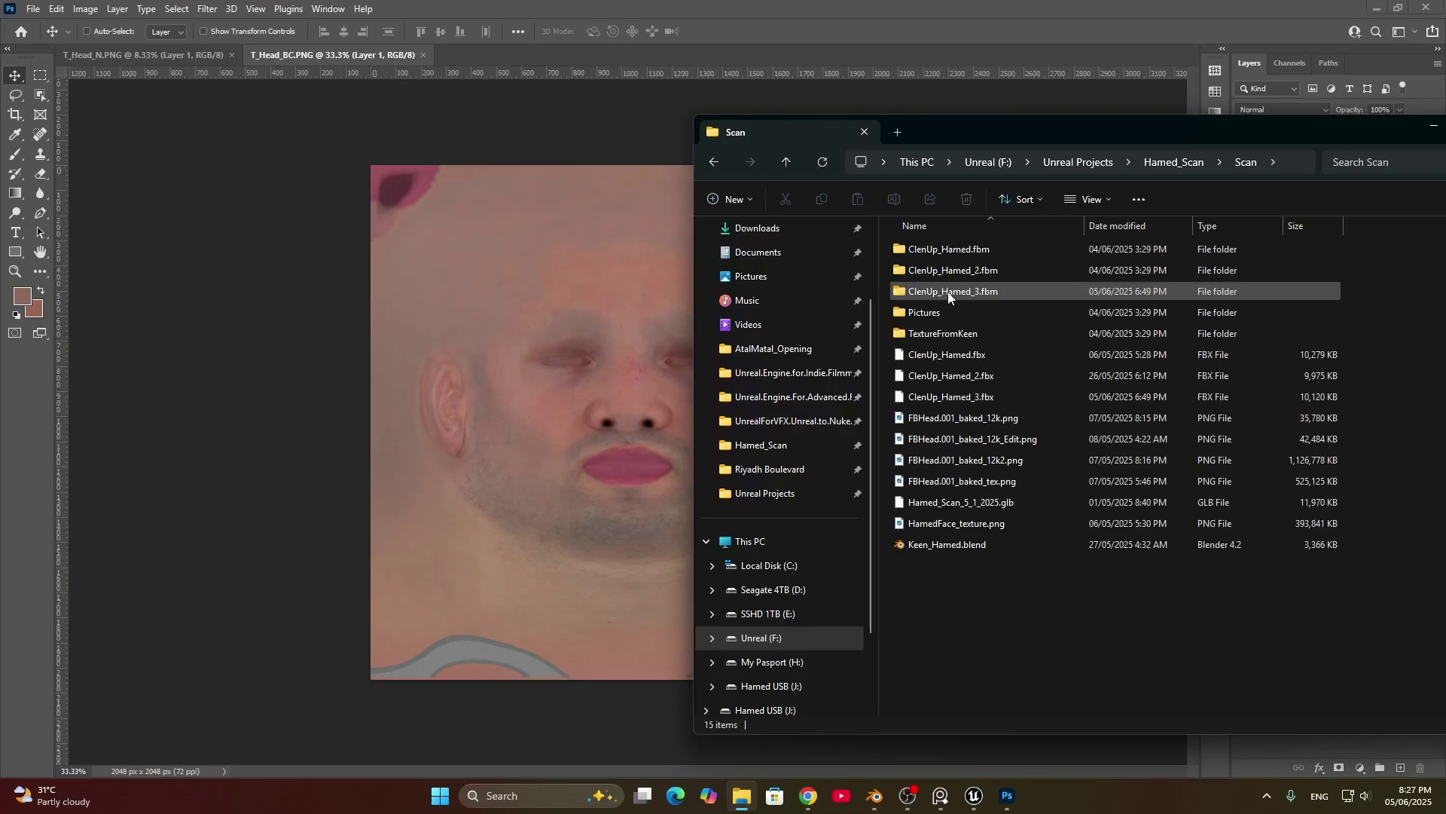
double_click(942, 333)
drag(1054, 132, 965, 141)
Step: Open FBHead_baked_tex10k.png, FBHead_baked_tex10k-2.png and FBHead_baked_tex10k-3.png as separate documents in Photoshop
click(839, 279)
mouse_move(1136, 140)
mouse_down()
mouse_move(1178, 140)
mouse_move(1159, 149)
mouse_up()
ctrl+click(1130, 286)
ctrl+click(1078, 308)
drag(1079, 309, 730, 72)
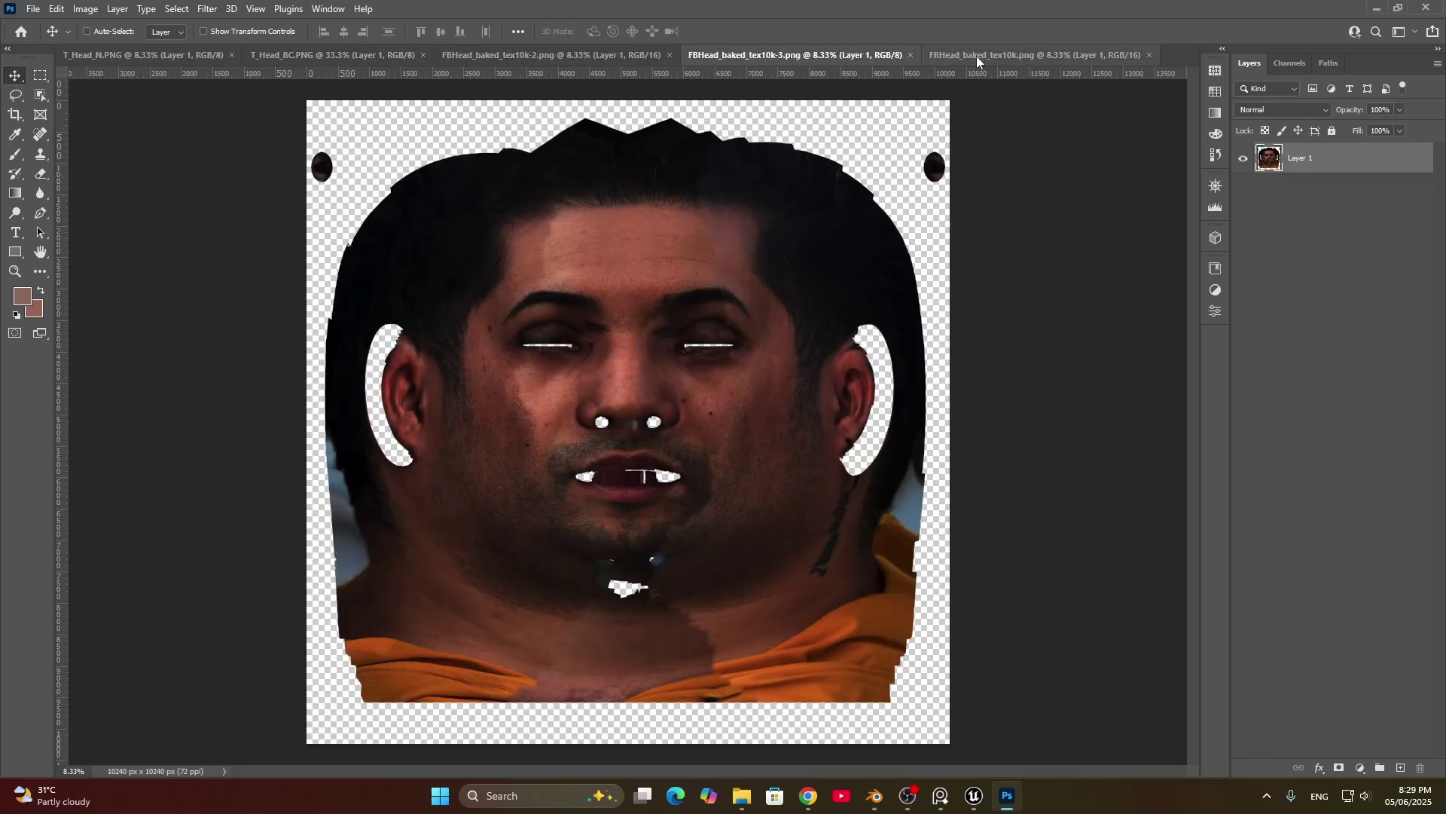
Step: Compare the three dark FBHead_baked_tex10k scan textures with each other, and close all three documents
click(976, 56)
key(ctrl+shift+Tab)
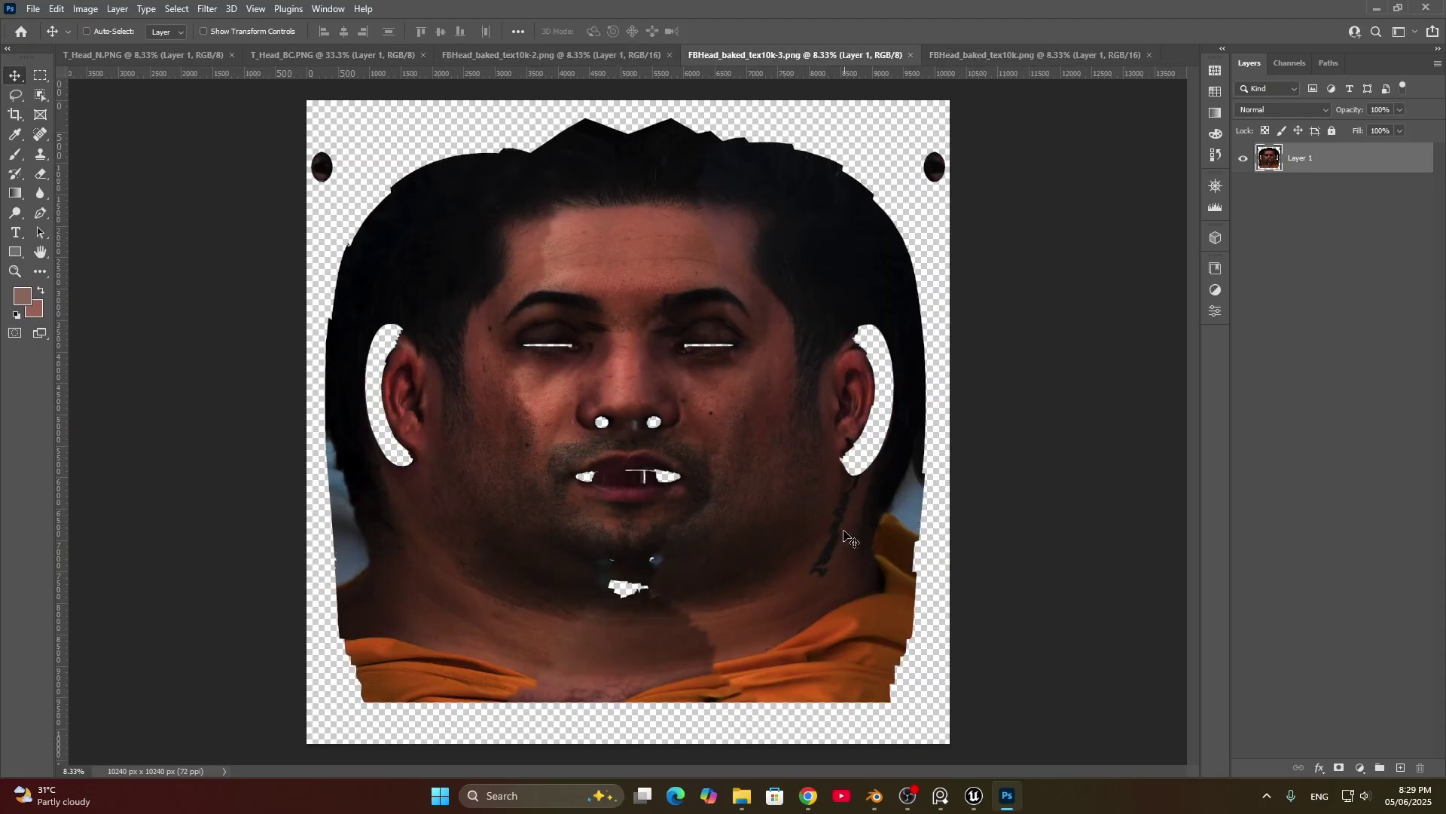
key(ctrl+shift+Tab)
click(715, 57)
click(953, 57)
click(523, 57)
click(1149, 55)
click(910, 55)
click(668, 55)
Step: Open the brightened scan texture FBHead_baked_tex10k_E.png from the TextureFromKeen folder as a separate Photoshop document
click(753, 803)
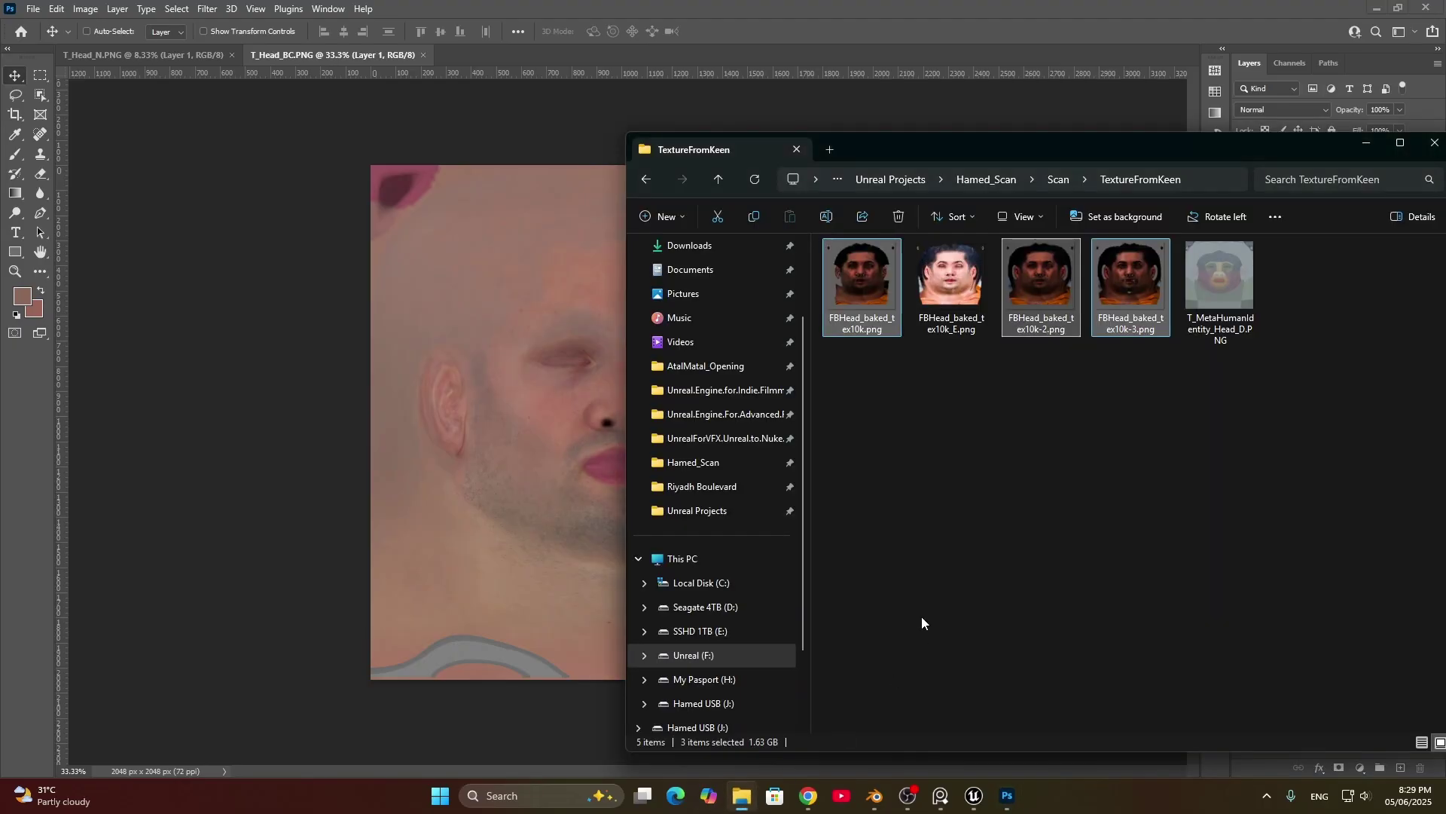
drag(1033, 297, 714, 74)
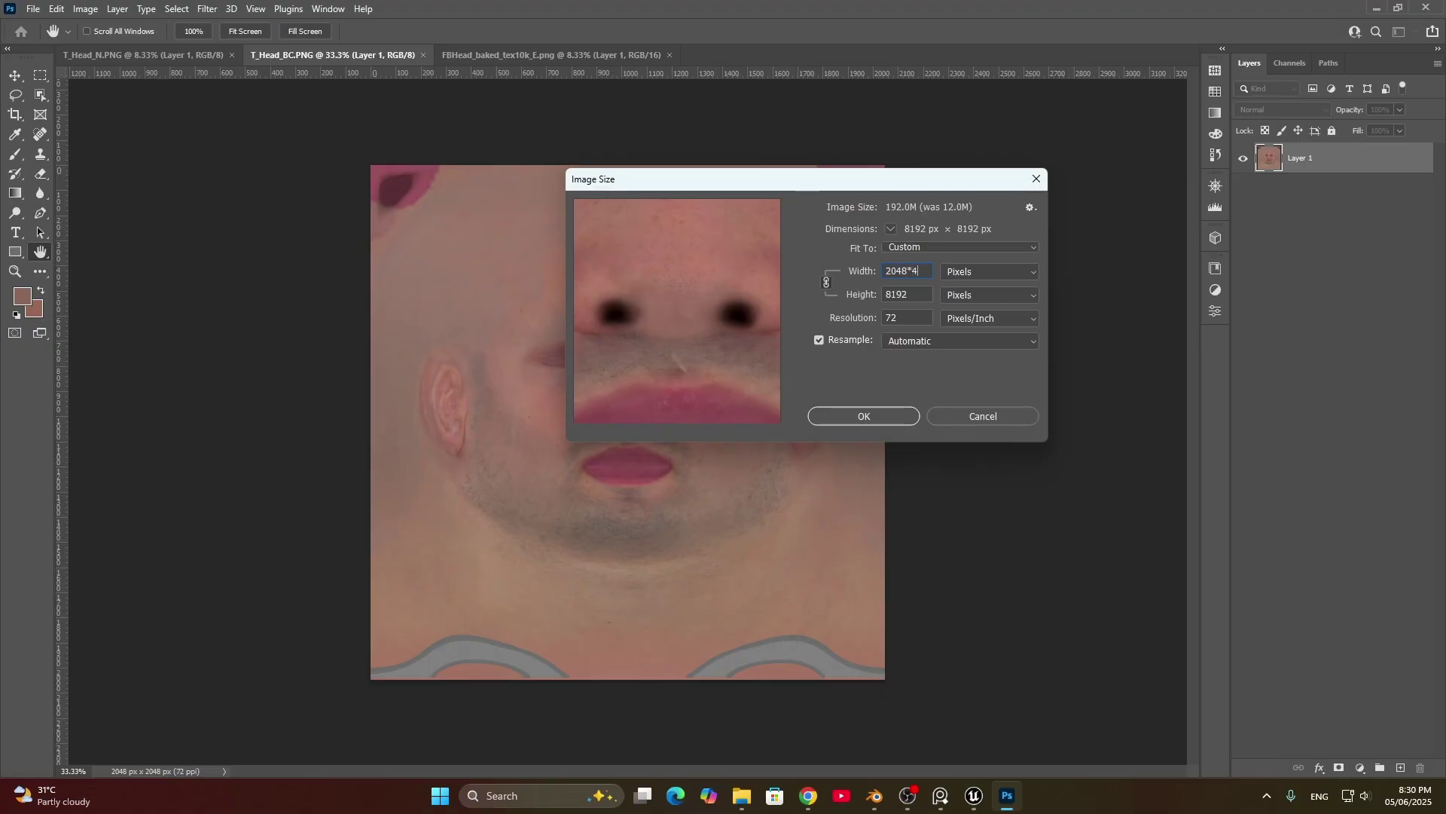
Step: Resize the T_Head_BC.PNG image to 8192 × 8192 px using a width of 2048*4, with automatic resampling
key(Tab)
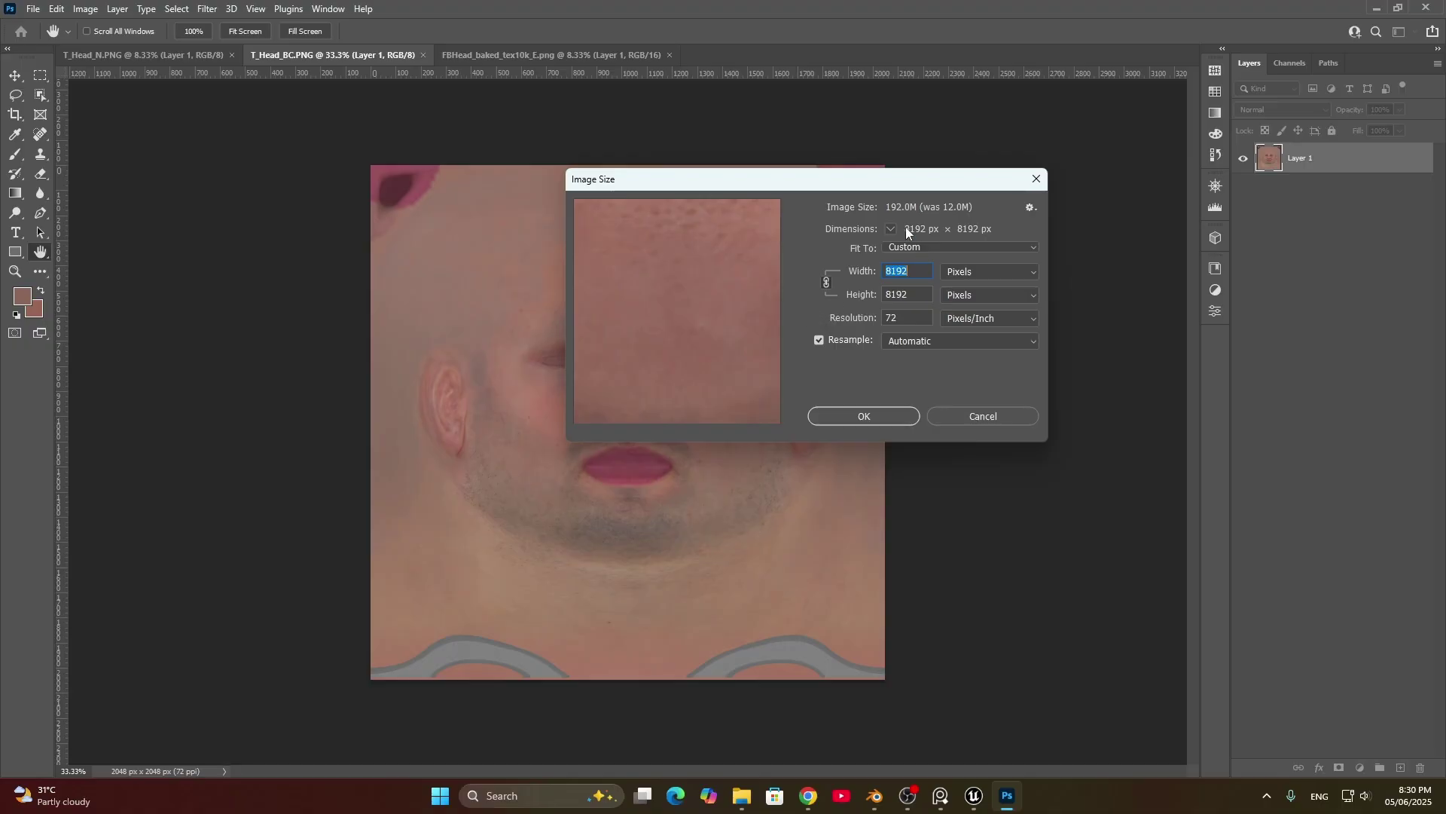
drag(887, 182, 933, 174)
click(920, 403)
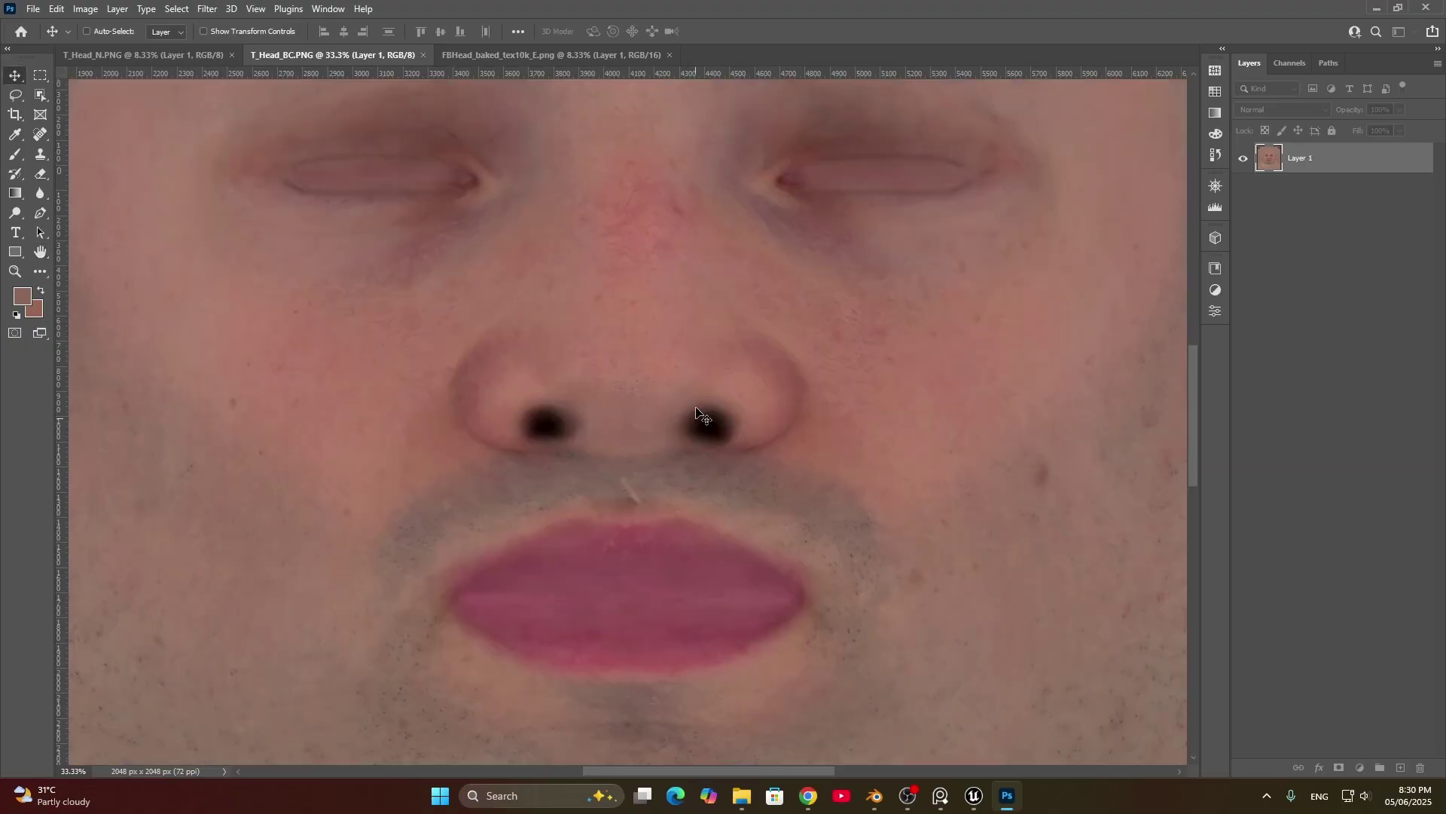
alt+scroll(698, 428, down, 5)
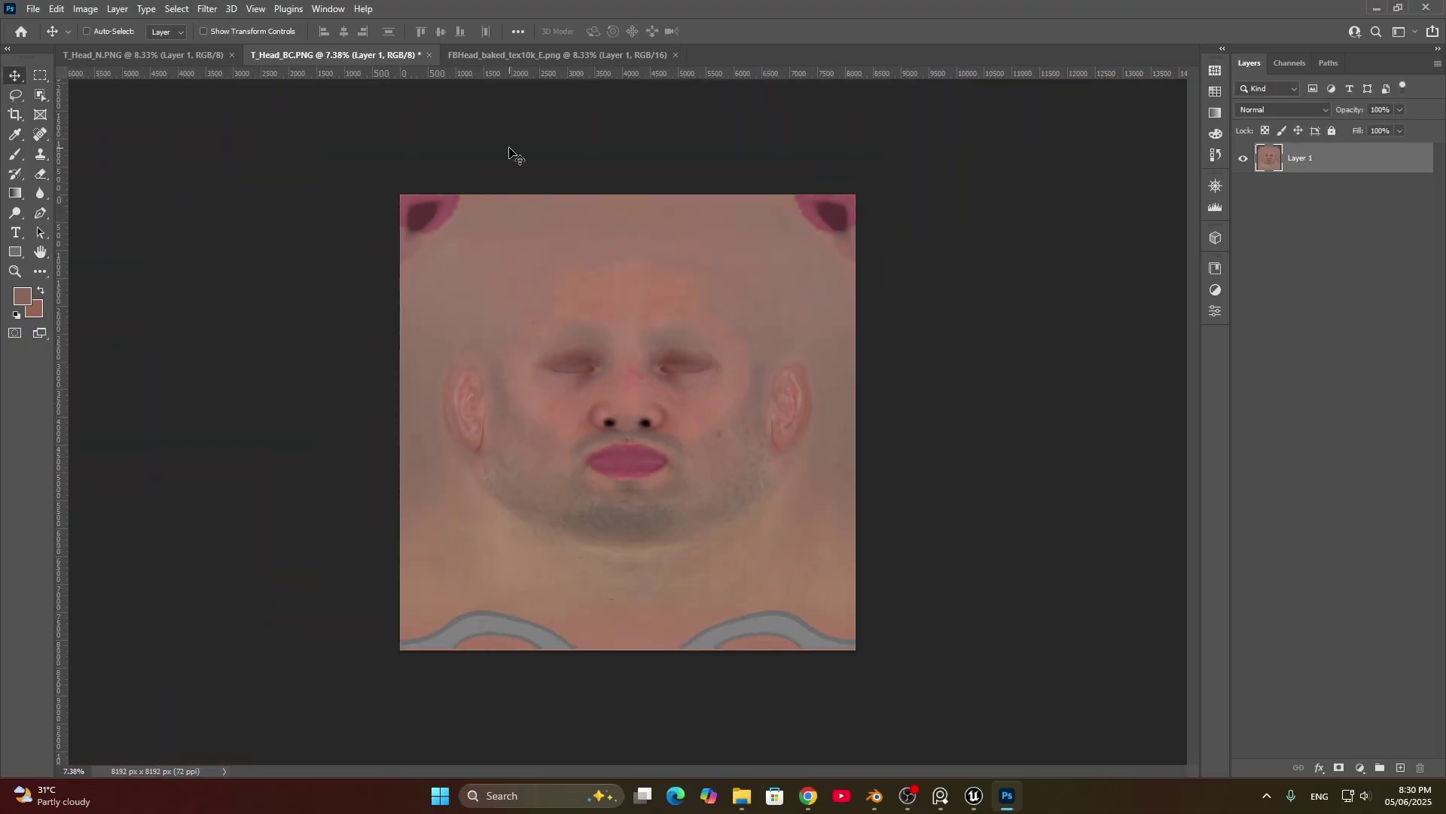
Step: Look over the FBHead_baked_tex10k_E.png document and check the image size of T_Head_N.PNG without changing it
click(515, 55)
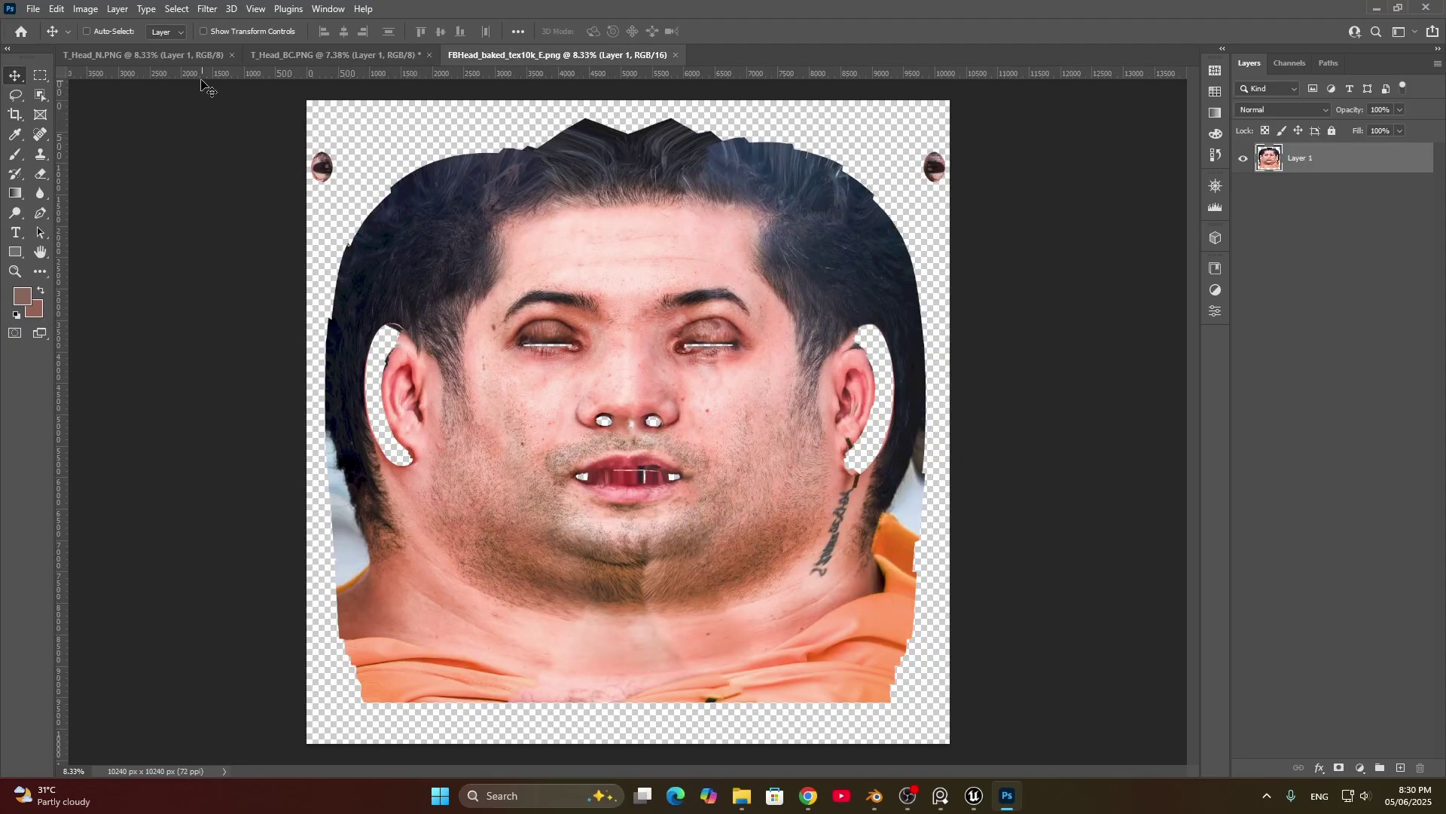
click(197, 55)
key(ctrl+alt+i)
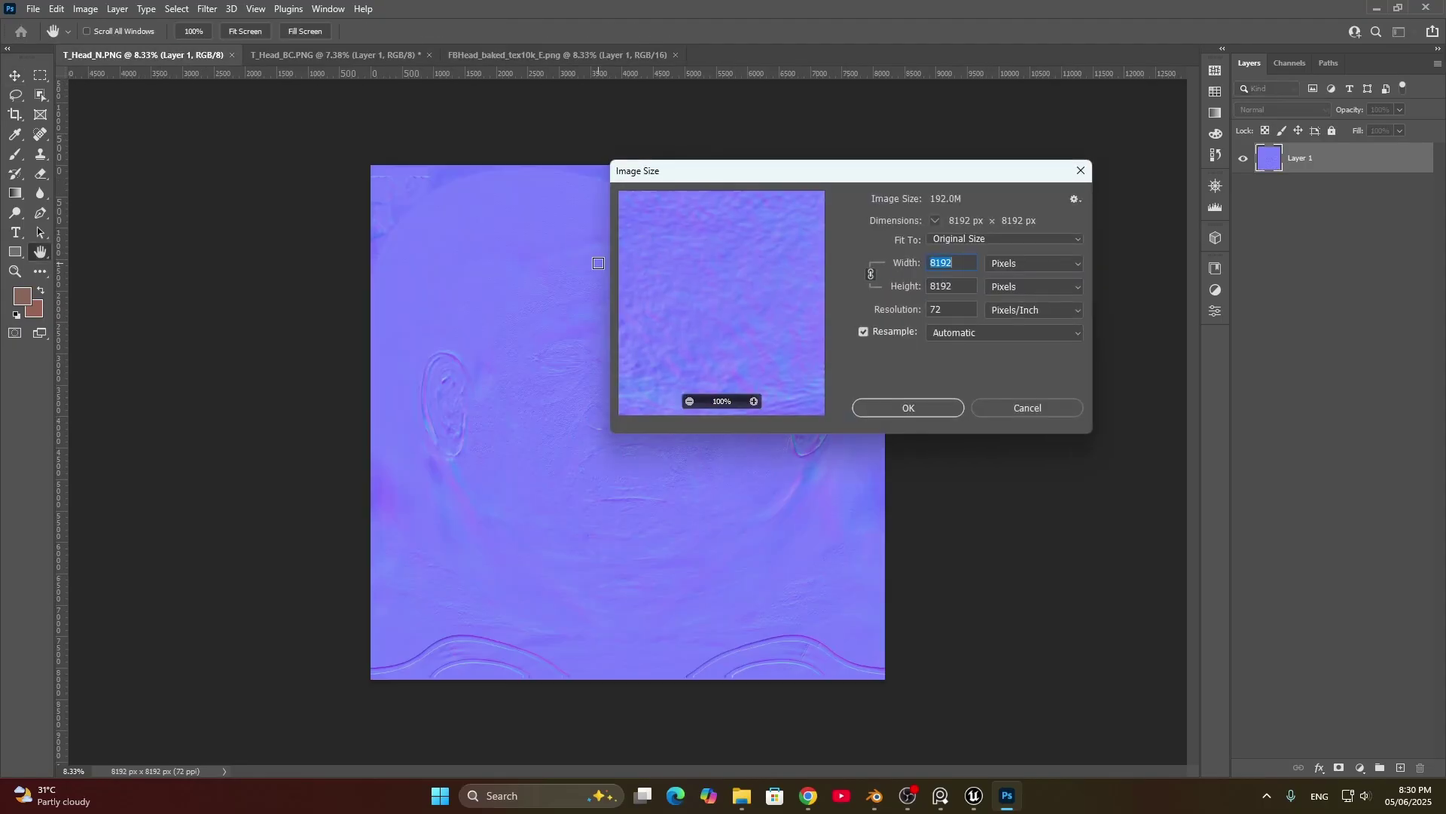
click(1081, 173)
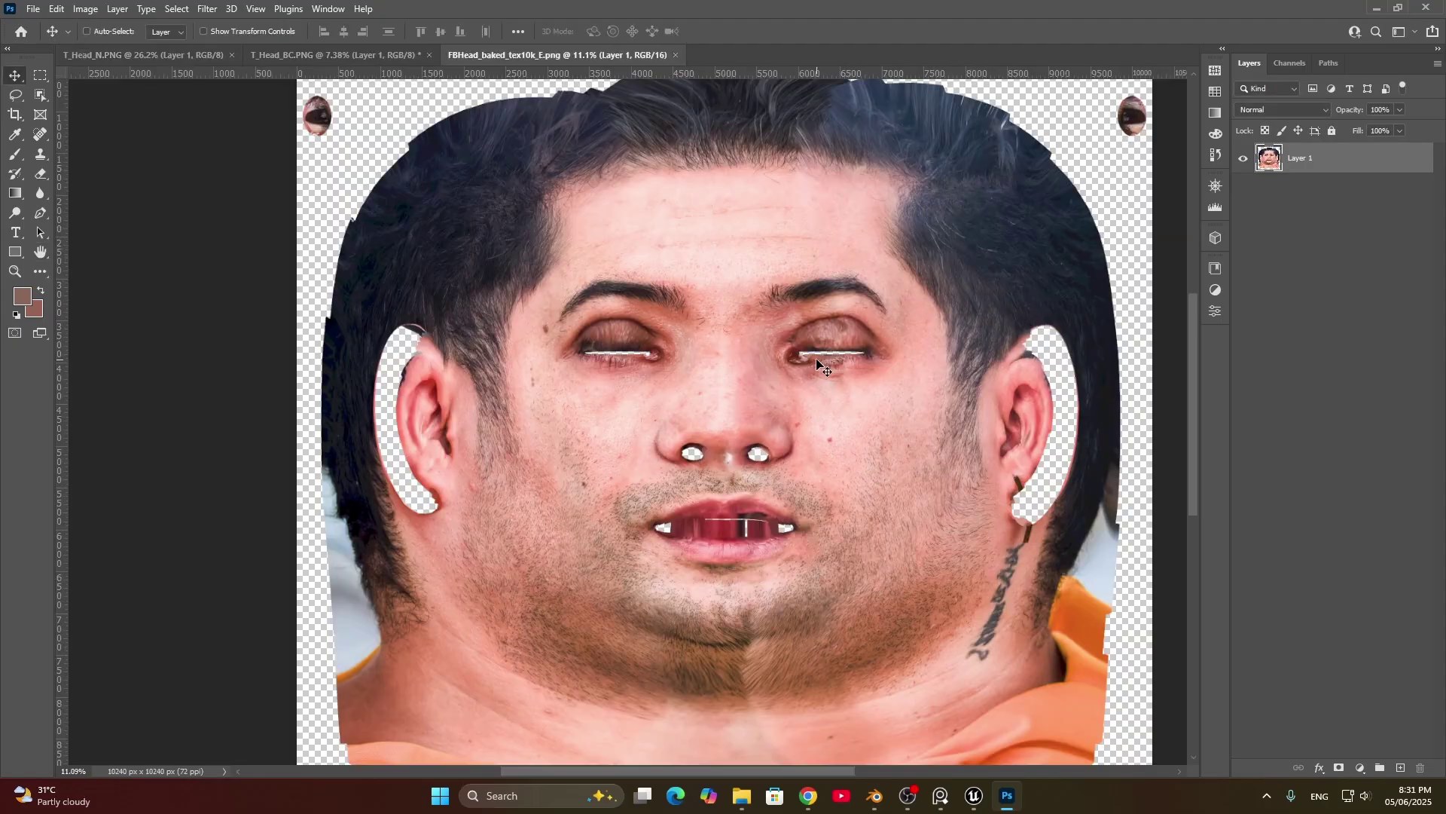
Step: Copy the face scan from FBHead_baked_tex10k_E.png into T_Head_BC.PNG as a new layer above the base texture
drag(876, 336, 590, 401)
click(709, 303)
drag(631, 351, 683, 365)
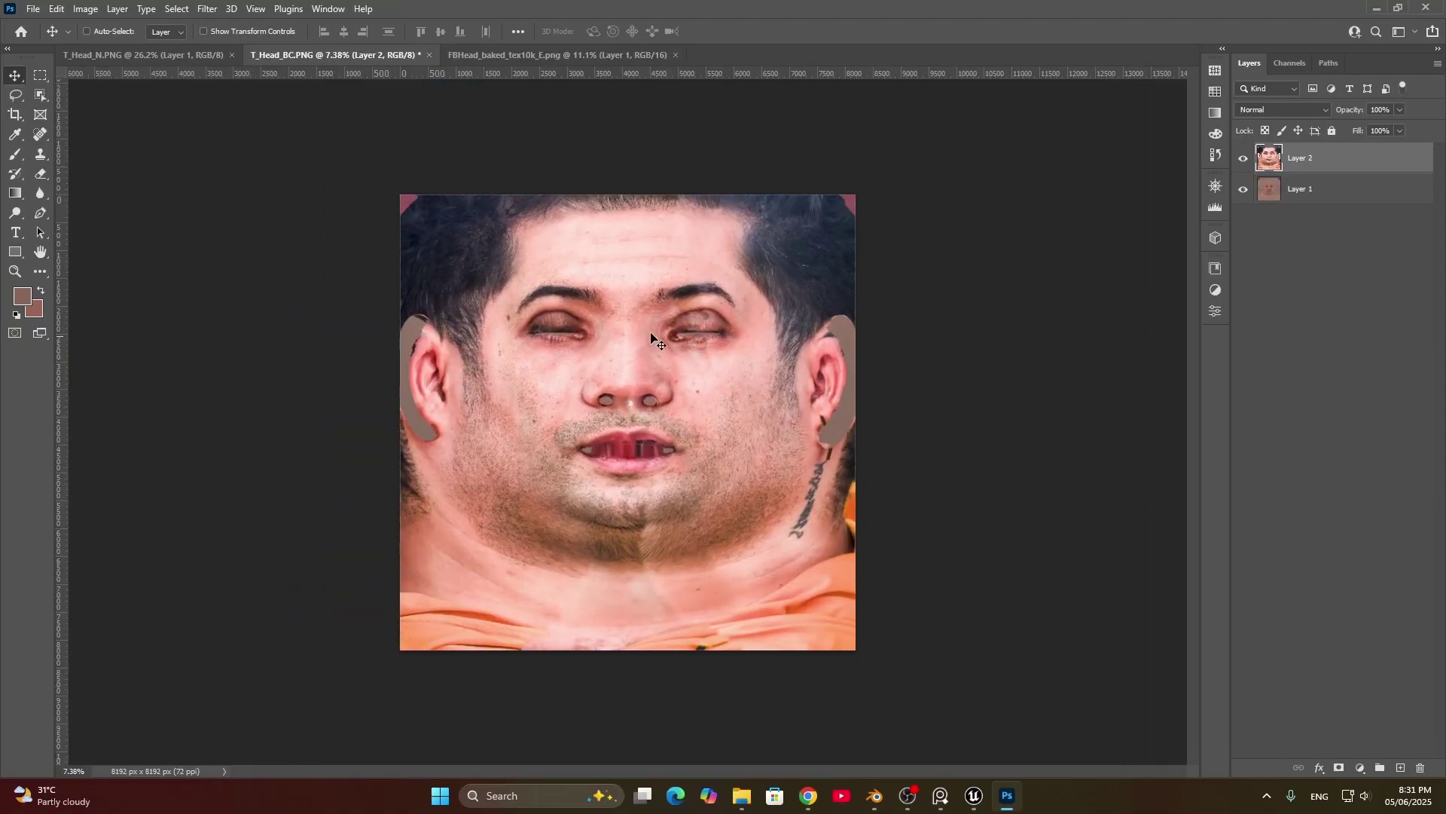
Step: Open T_MetaHumanIdentity_Head_D.PNG from the TextureFromKeen folder in Photoshop and resize the image to 8192 × 8192 px
click(741, 799)
drag(1207, 260, 782, 92)
key(ctrl+alt+i)
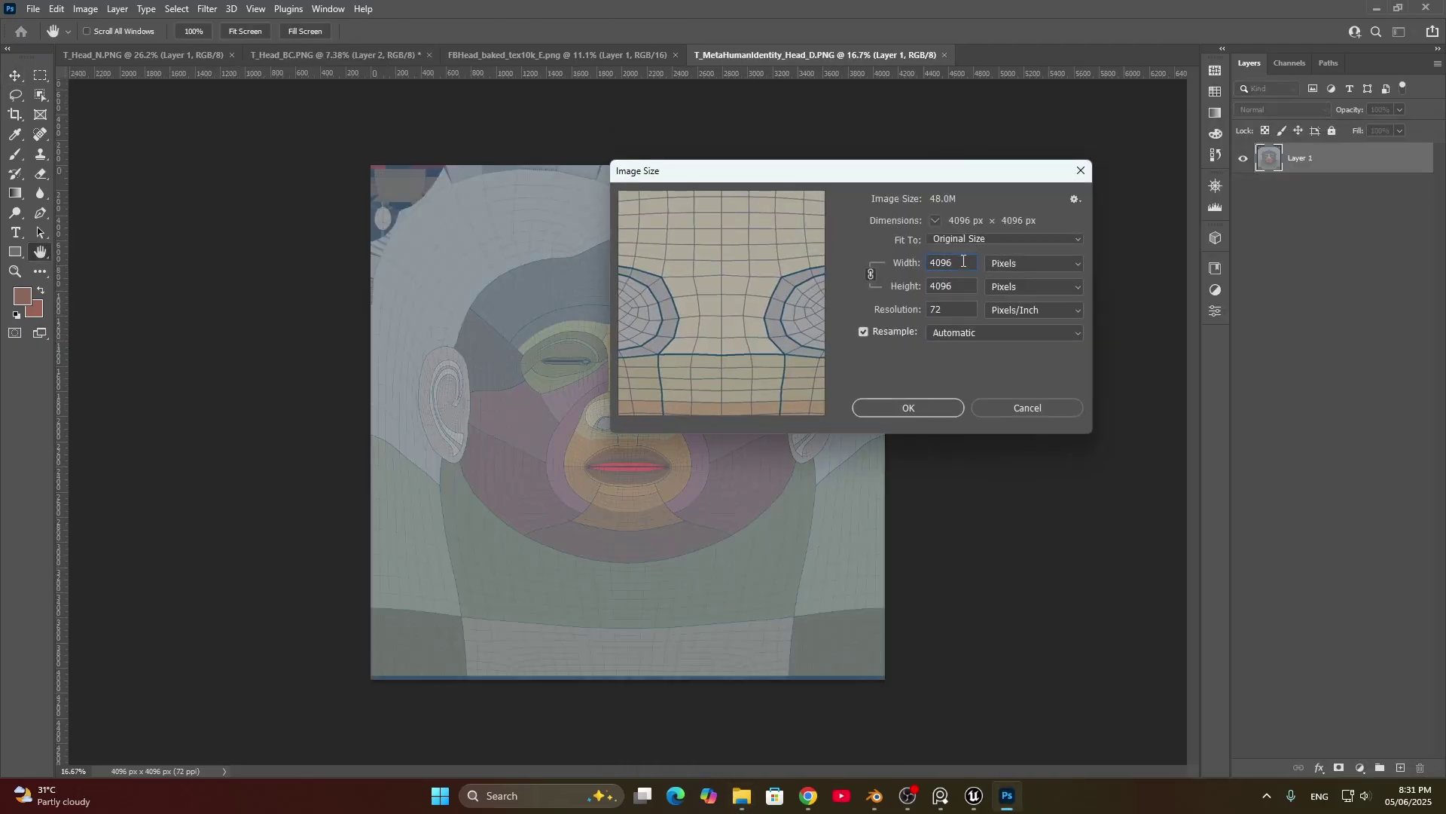
key(Return)
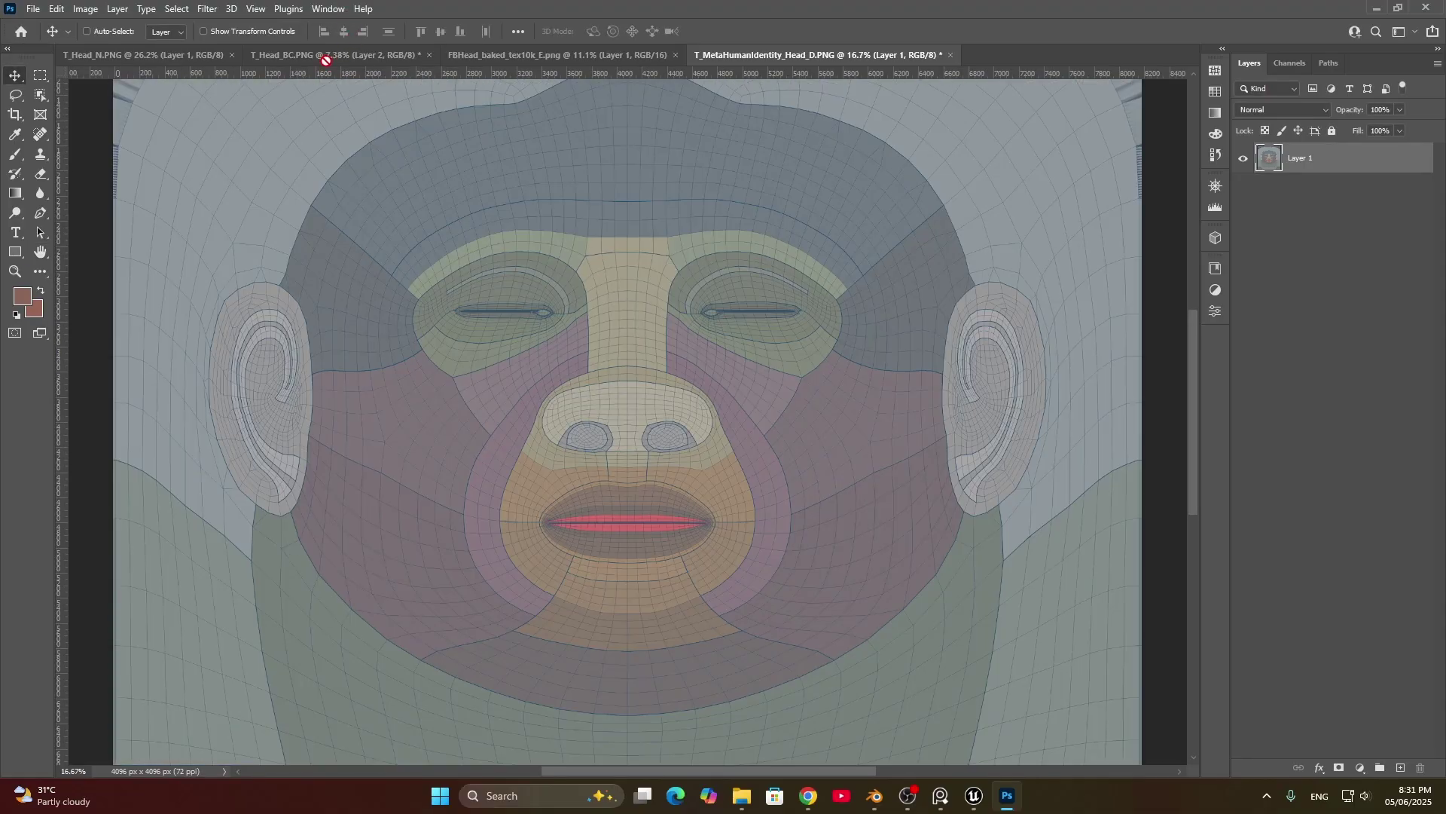
Step: Copy the MetaHuman Identity UV texture into T_Head_BC.PNG as the top layer and center it vertically and horizontally on the canvas
drag(325, 60, 637, 374)
key(ctrl+a)
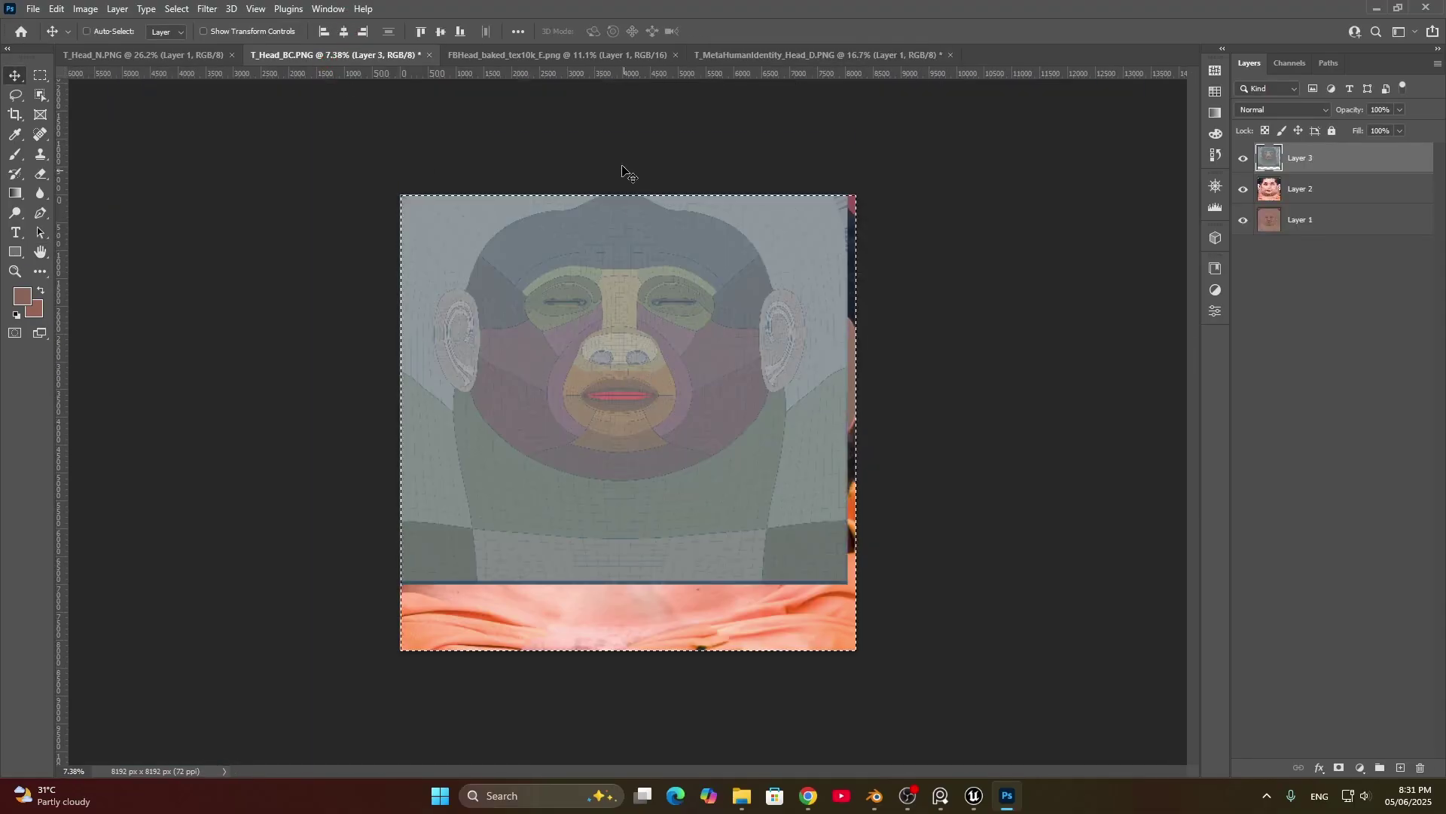
click(440, 34)
click(345, 32)
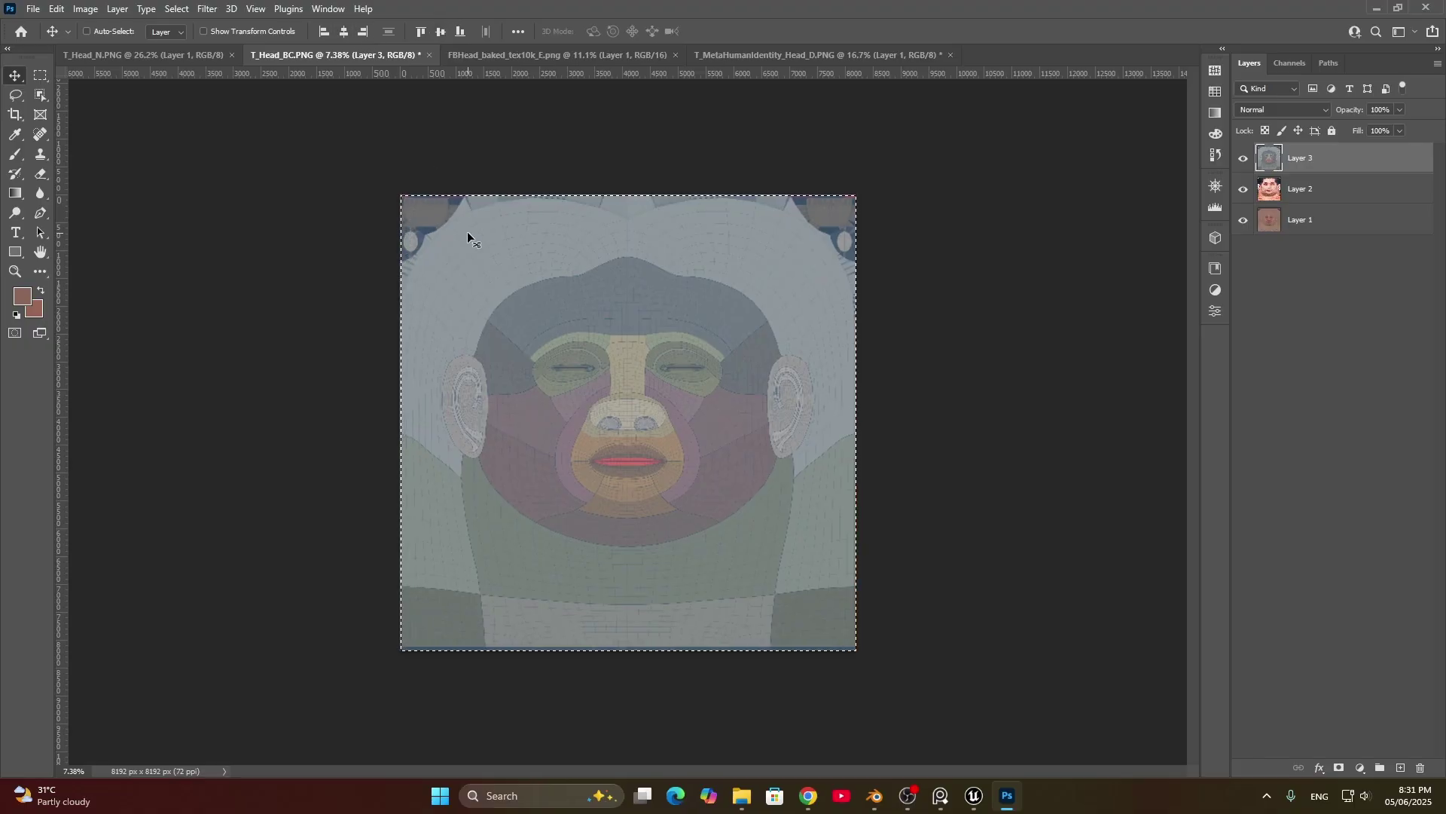
Step: Set the blend mode of the UV texture on Layer 3 to Overlay
alt+scroll(720, 357, up, 5)
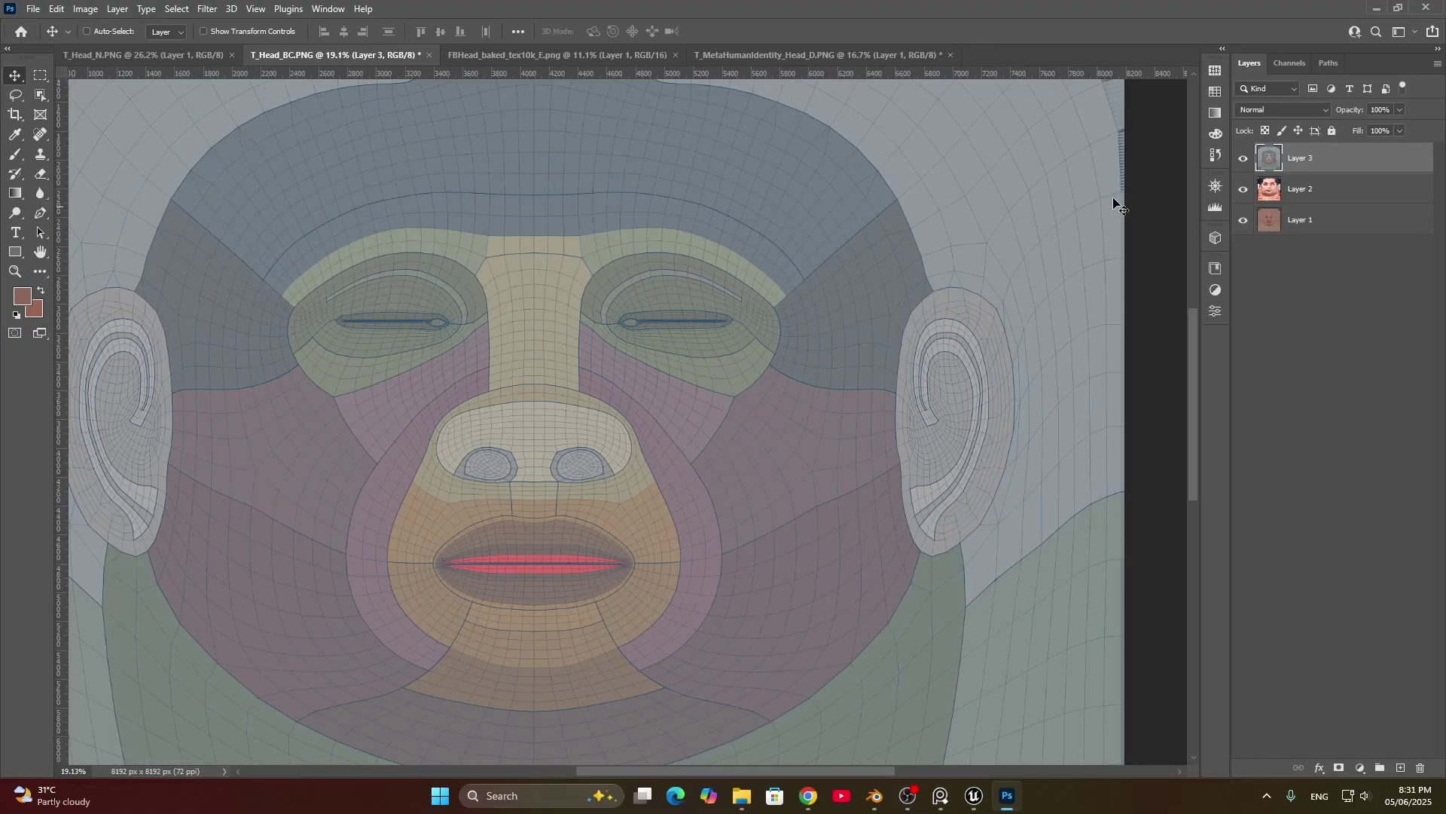
click(1326, 109)
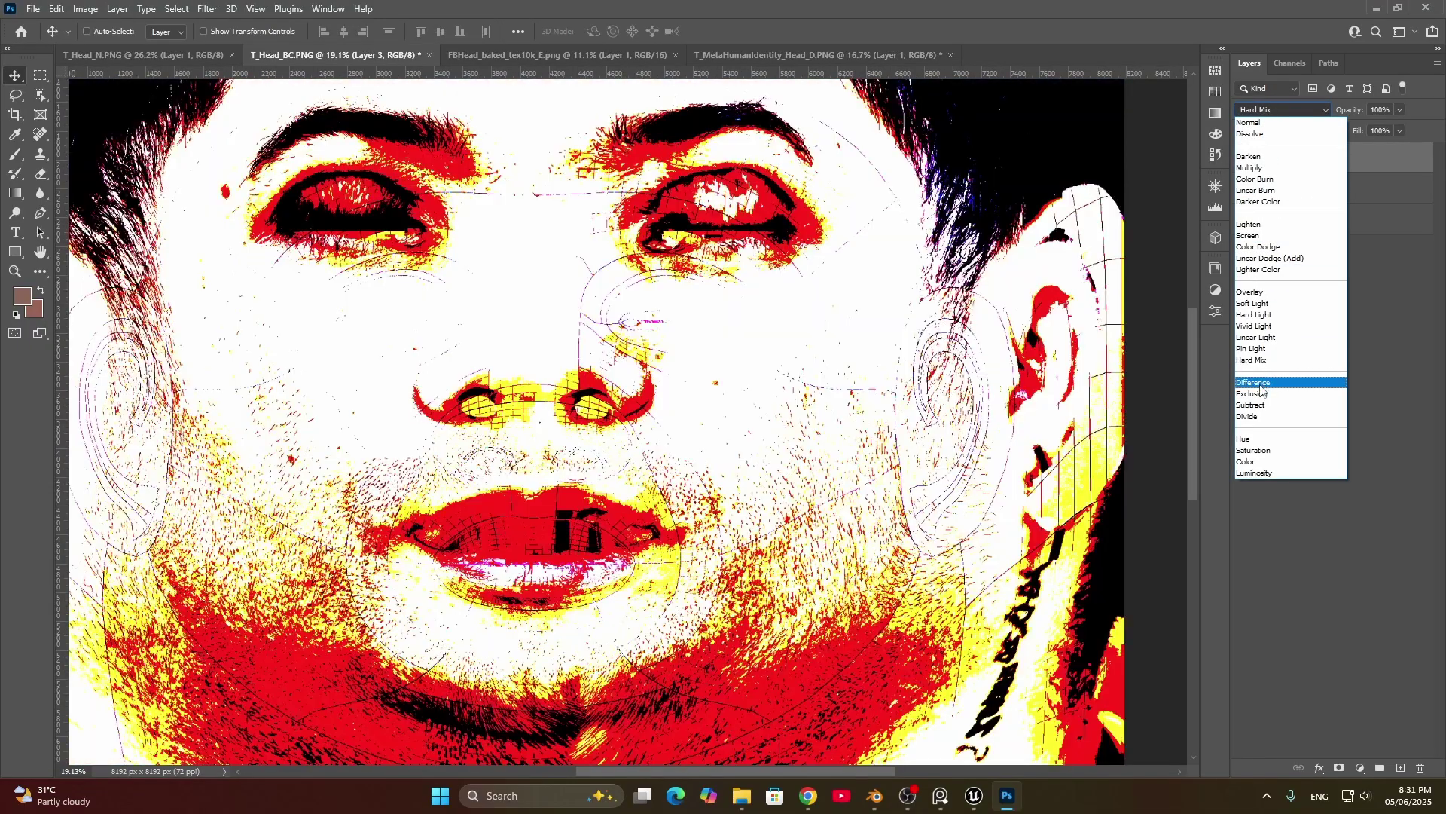
click(1251, 291)
ctrl+scroll(729, 228, left, 3)
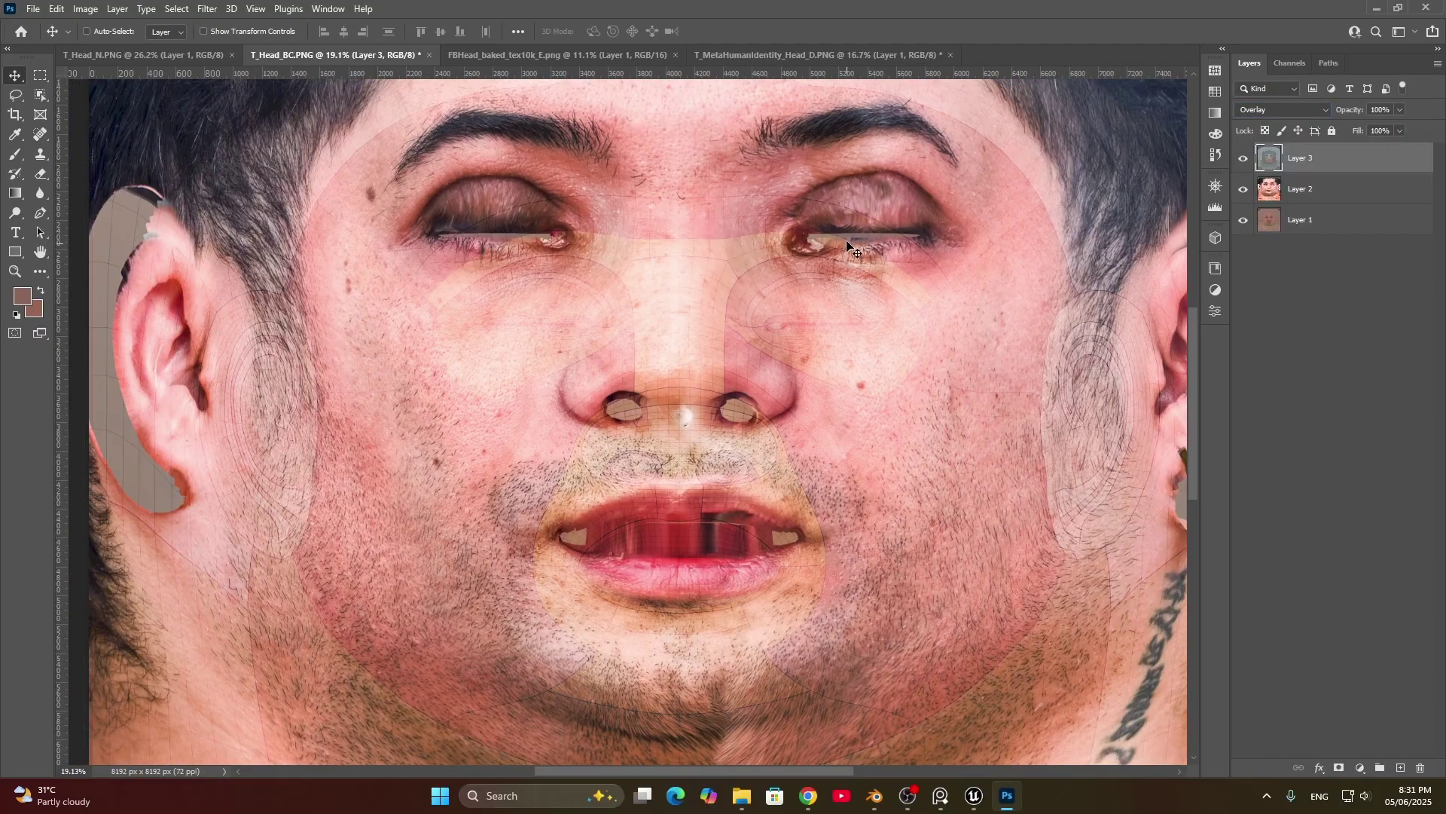
Step: Hide Layer 2 to compare the UV grid with the base head texture around the eyes and nose, and show Layer 2 again
click(1299, 189)
alt+scroll(1166, 277, down, 2)
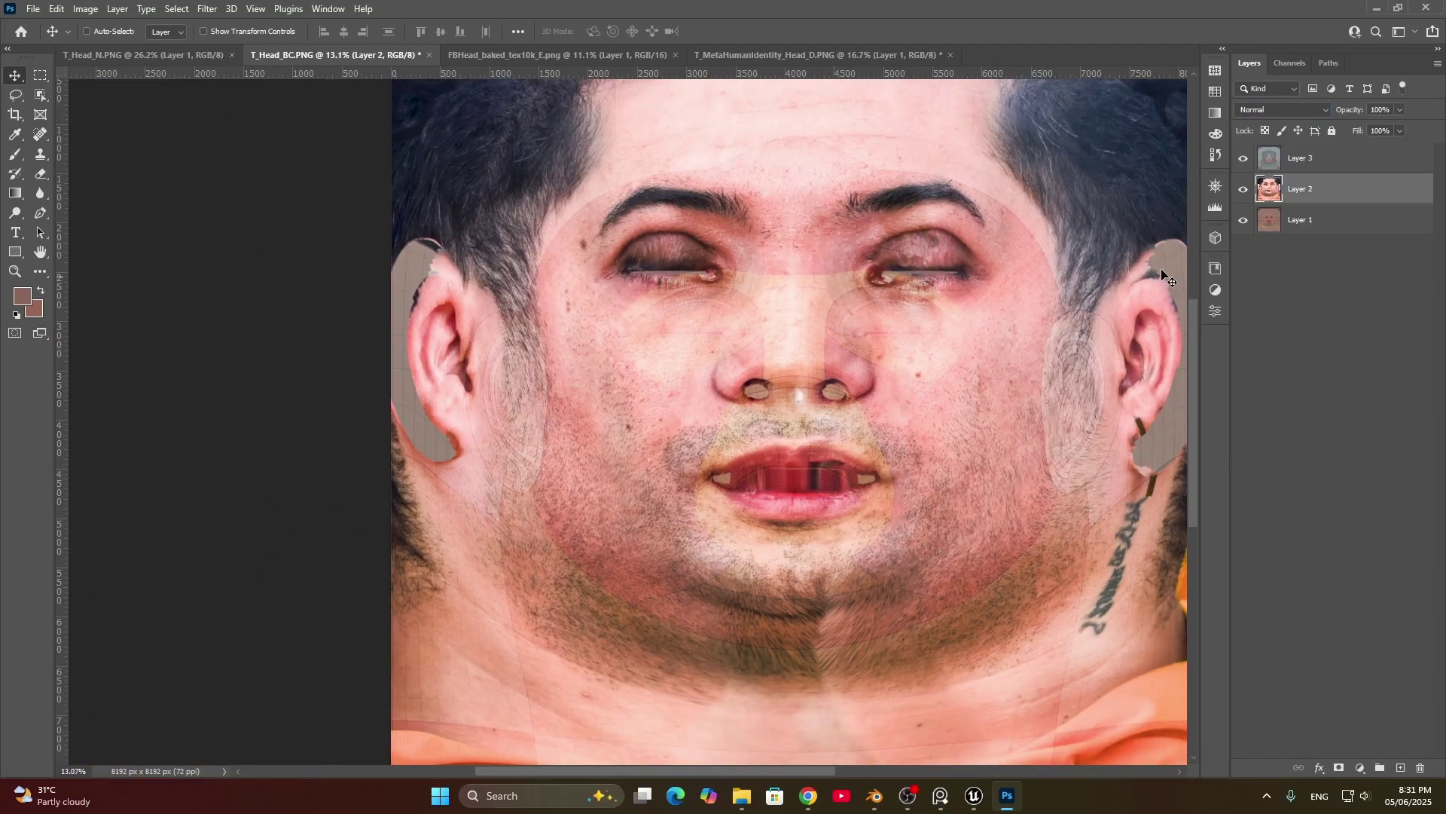
click(1244, 193)
alt+scroll(950, 339, up, 4)
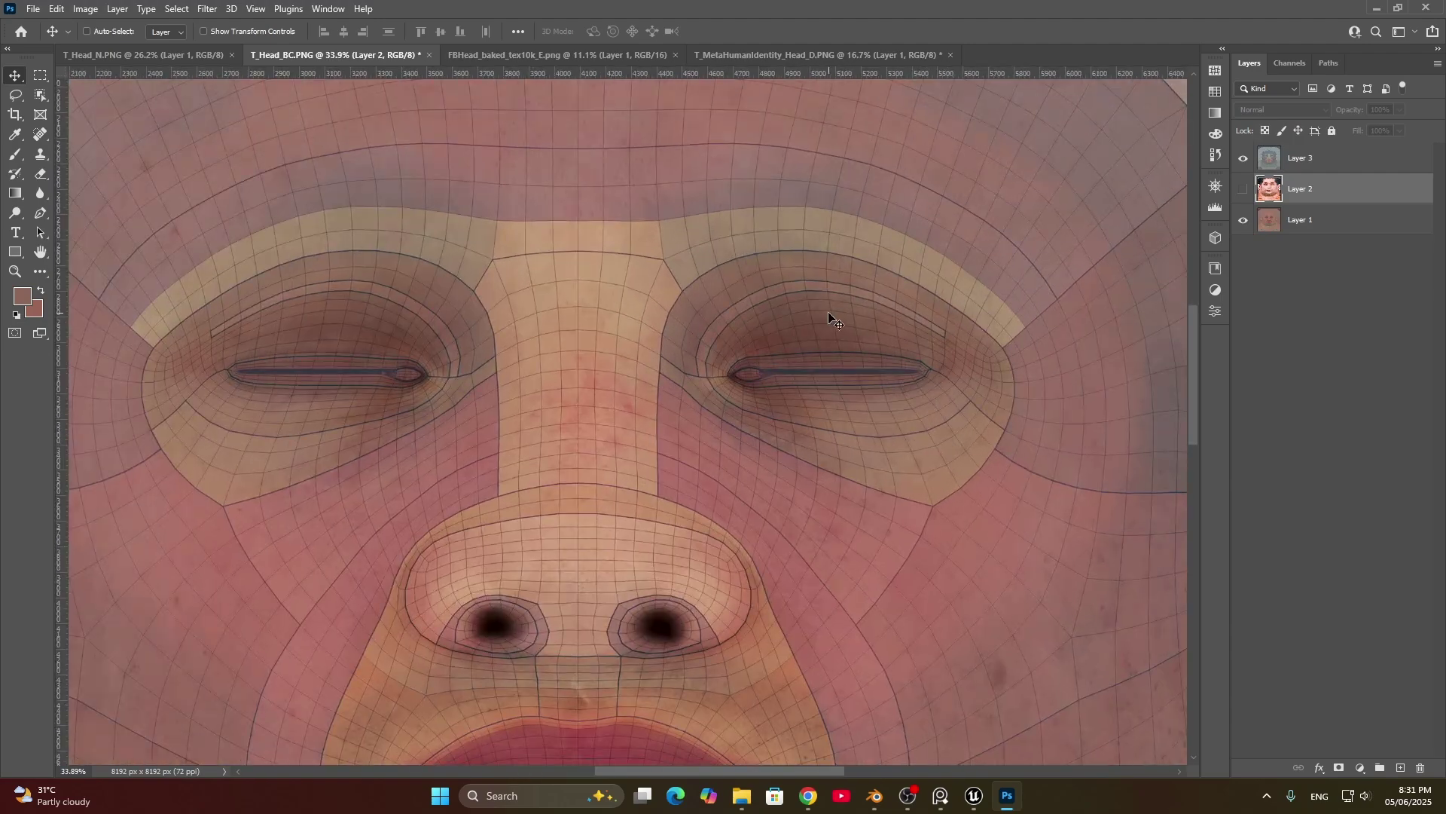
alt+scroll(847, 369, up, 3)
click(1243, 159)
click(1244, 159)
alt+scroll(773, 436, down, 4)
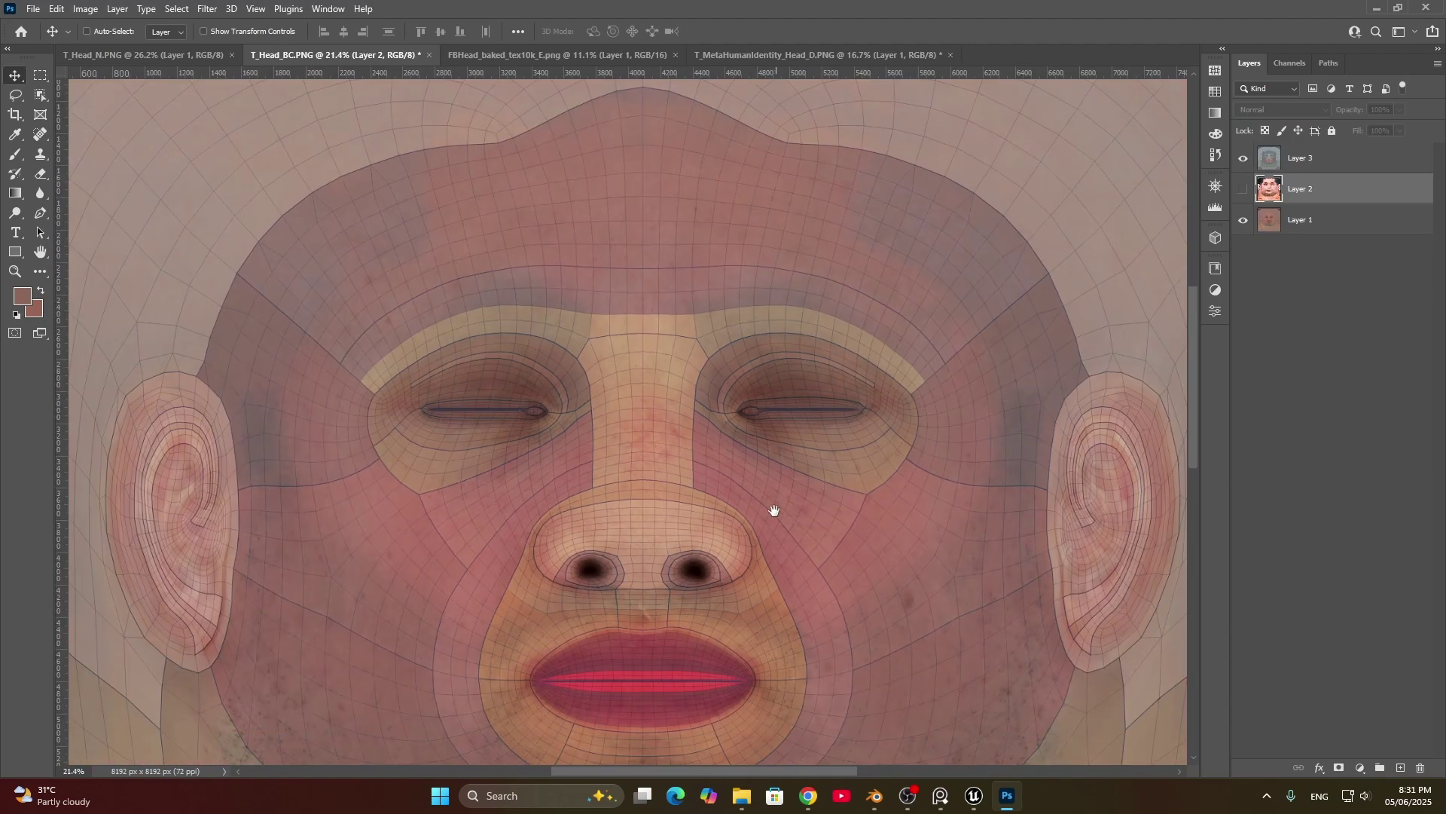
drag(776, 495, 767, 408)
click(1243, 189)
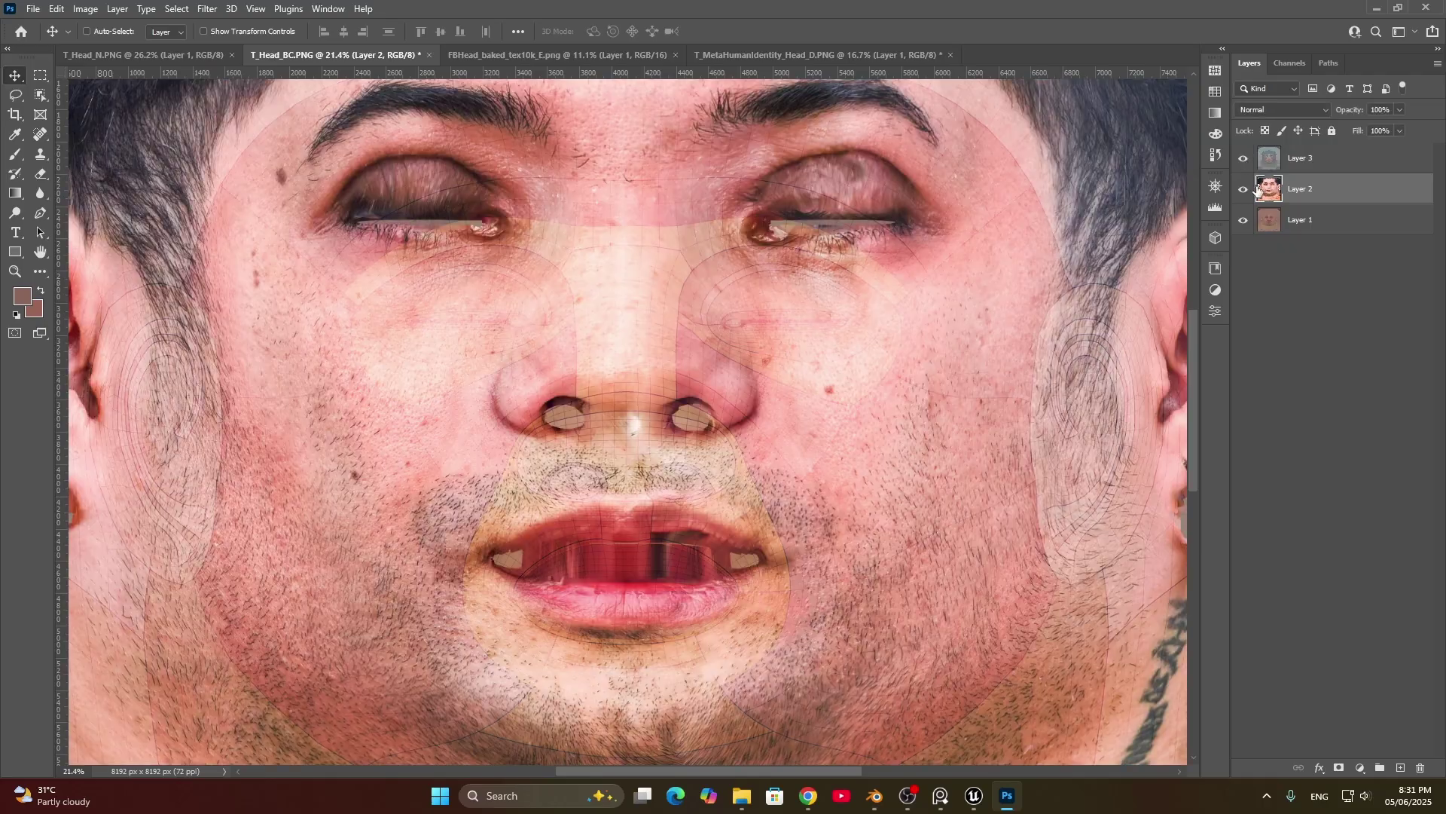
Step: Move the face scan on Layer 2 so its nostrils line up with the nostrils of the UV grid
alt+scroll(717, 466, down, 5)
alt+scroll(717, 413, up, 2)
drag(729, 435, 752, 334)
drag(770, 338, 776, 387)
alt+scroll(660, 416, up, 3)
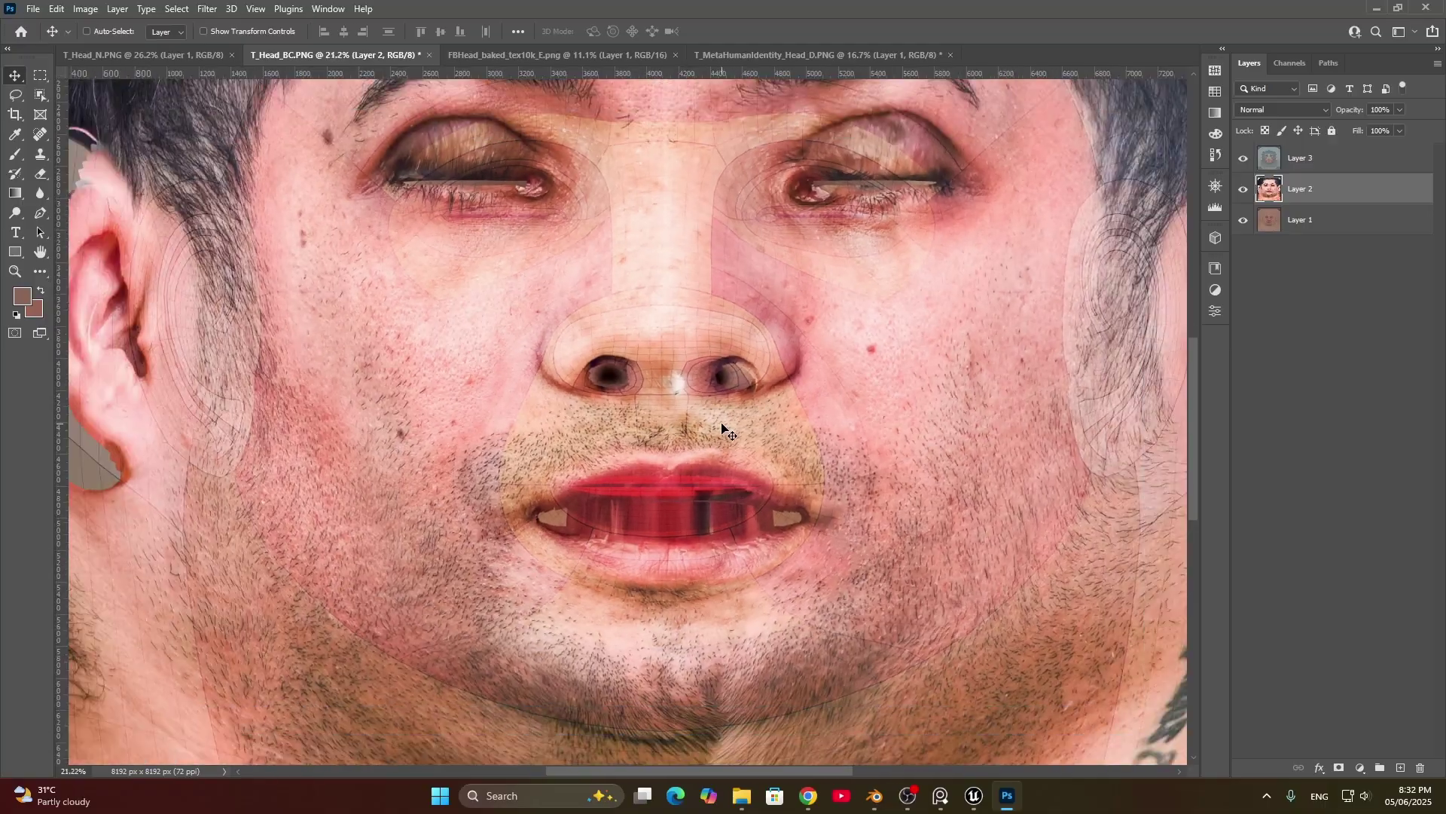
alt+scroll(724, 428, down, 6)
ctrl+scroll(774, 452, right, 2)
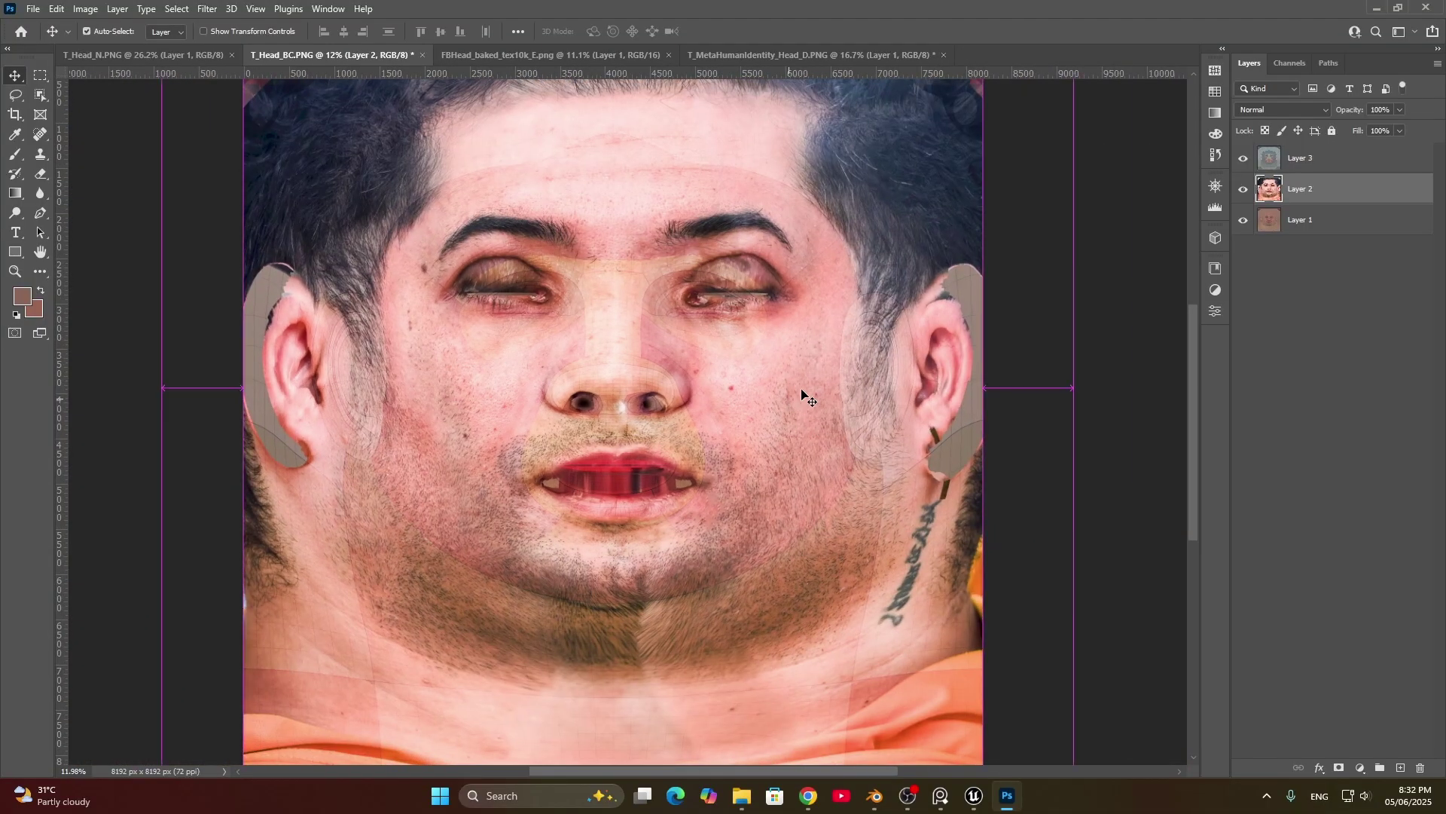
Step: Free-transform Layer 2 and scale the face scan proportionally to about 83.81% to fit the UV grid
key(ctrl+t)
alt+scroll(753, 422, up, 8)
drag(742, 433, 726, 433)
key(alt+space)
alt+scroll(727, 433, down, 6)
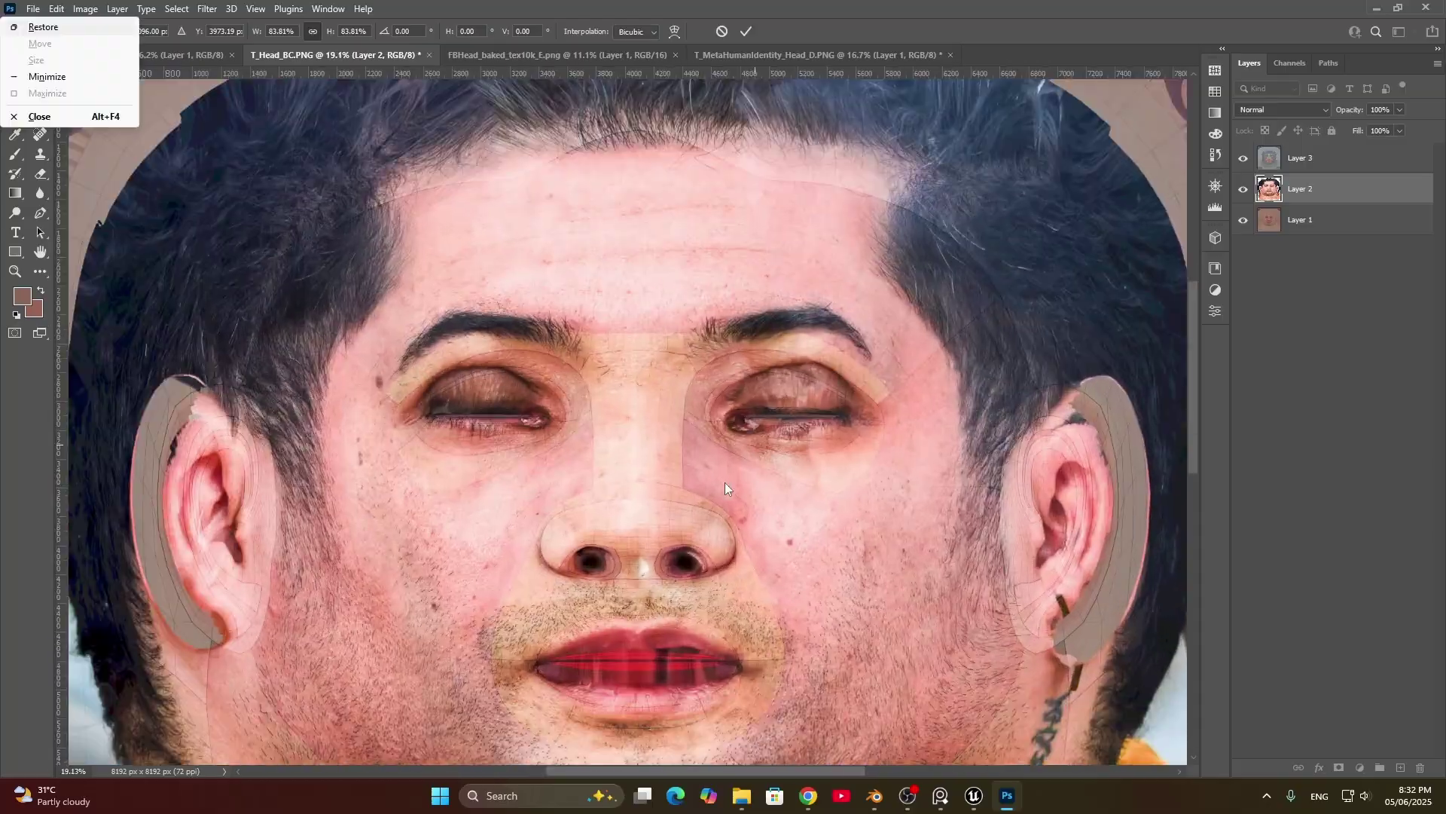
Step: Refine the Layer 2 scaling to about 82.09% width and 79.49% height to match the UV grid, and apply the transform
drag(725, 482, 693, 429)
alt+scroll(915, 354, down, 2)
drag(1136, 360, 1134, 357)
drag(674, 465, 685, 357)
alt+scroll(724, 369, down, 1)
mouse_move(649, 695)
alt+shift+mouse_down()
mouse_move(649, 663)
mouse_move(648, 680)
alt+shift+mouse_up()
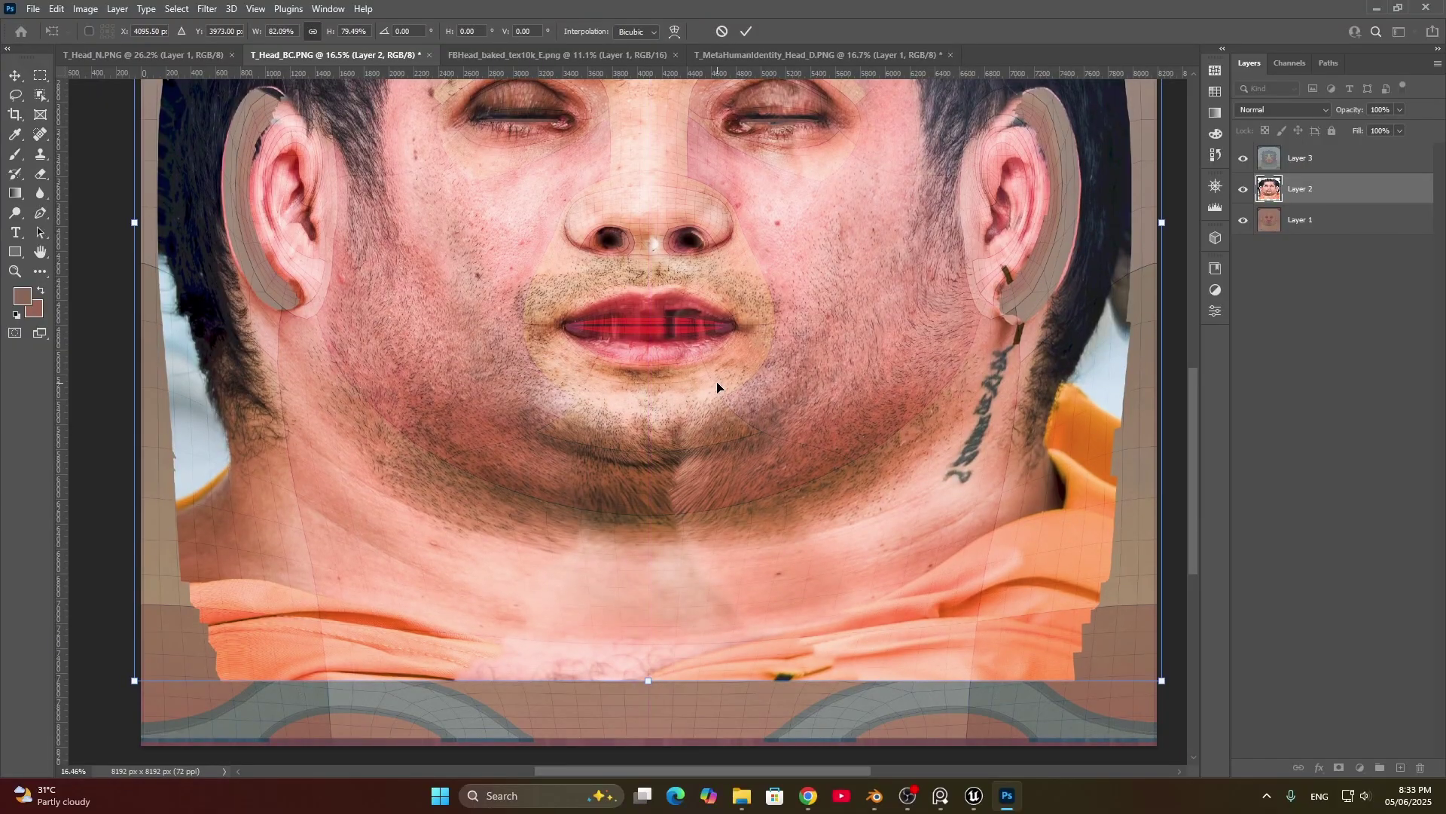
drag(717, 385, 729, 593)
alt+scroll(611, 587, up, 4)
key(Return)
alt+scroll(522, 326, down, 4)
drag(533, 266, 752, 318)
Step: Start warping Layer 2 and add warp grid splits along the face's centre line, the eyes, the brows and the forehead
key(ctrl+t)
alt+scroll(751, 318, up, 6)
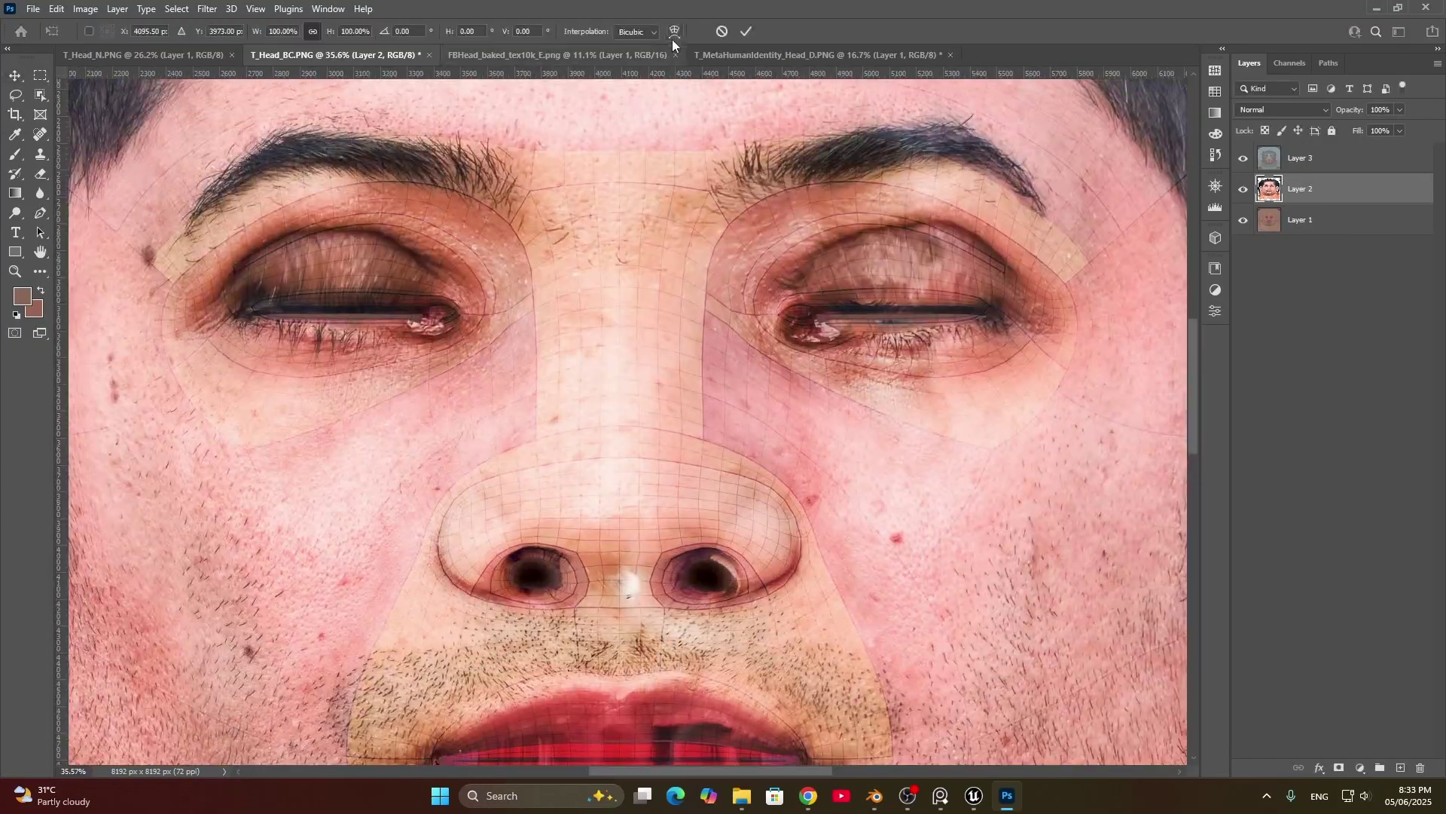
click(622, 306)
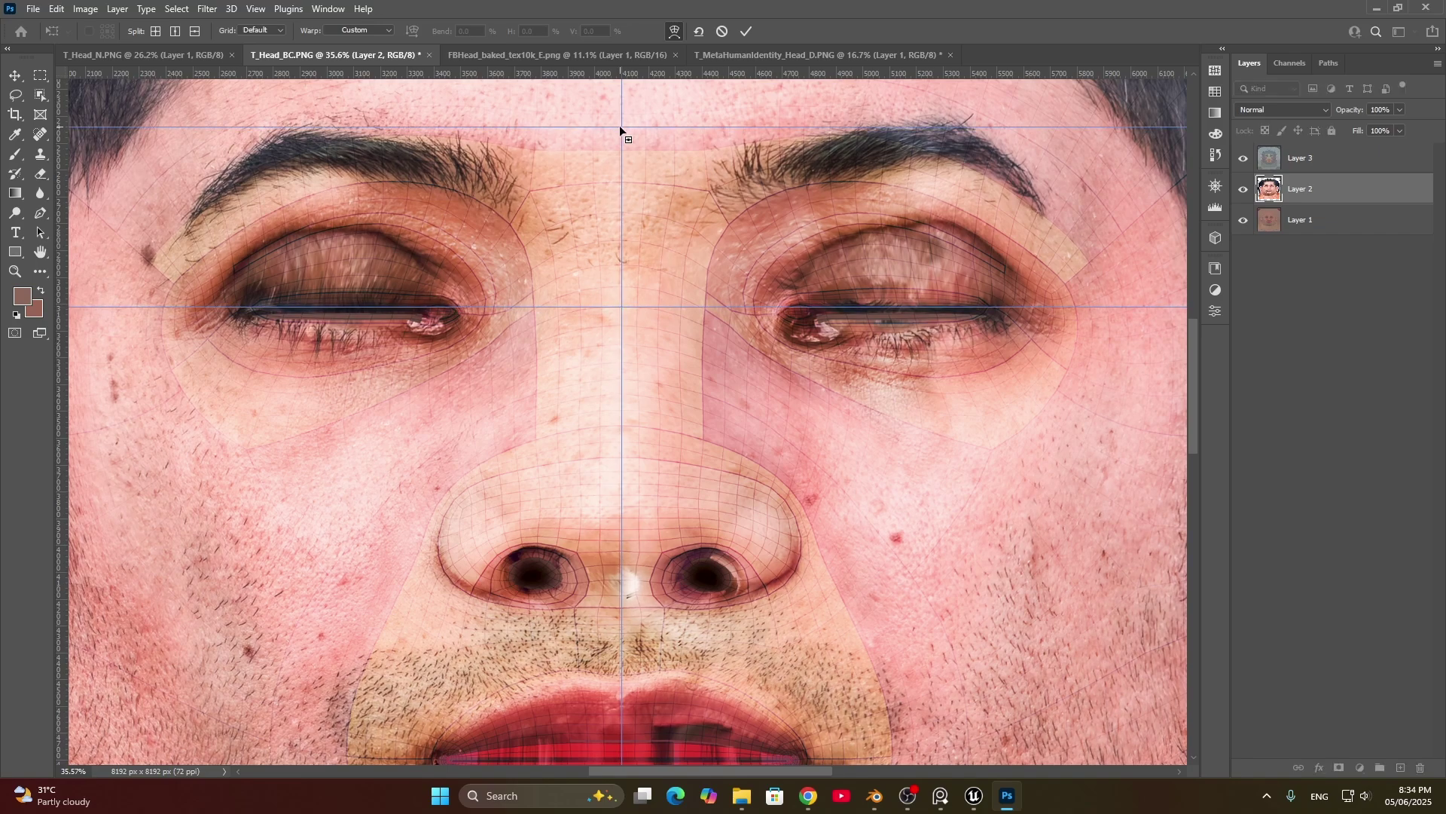
alt+click(626, 151)
drag(666, 232, 686, 435)
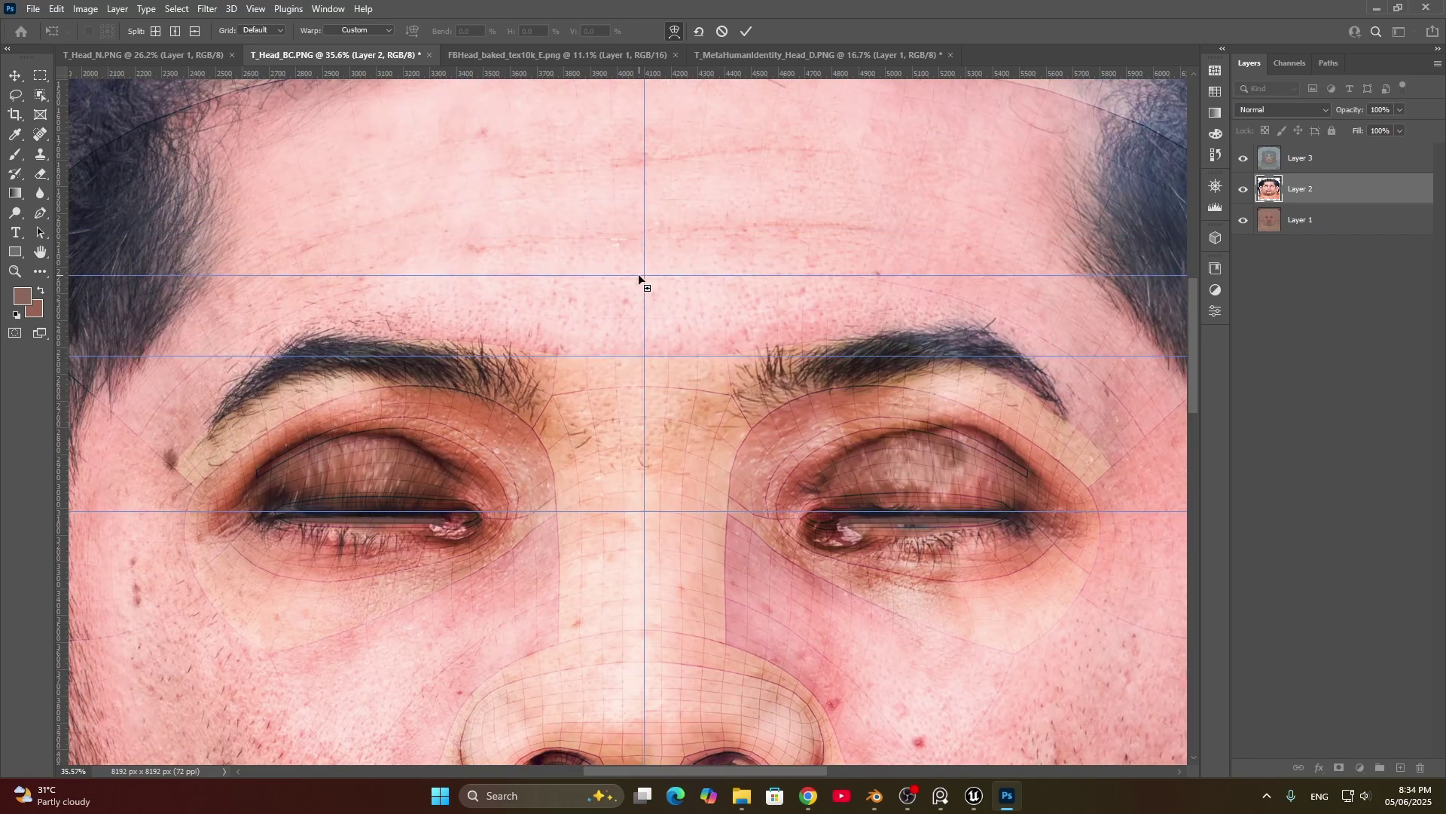
alt+click(639, 274)
Step: Add vertical warp splits through the outer brow areas on both sides and pull them slightly down to fit the UV grid
alt+scroll(640, 274, down, 5)
drag(732, 332, 685, 198)
drag(594, 191, 594, 207)
key(ctrl+z)
alt+click(889, 208)
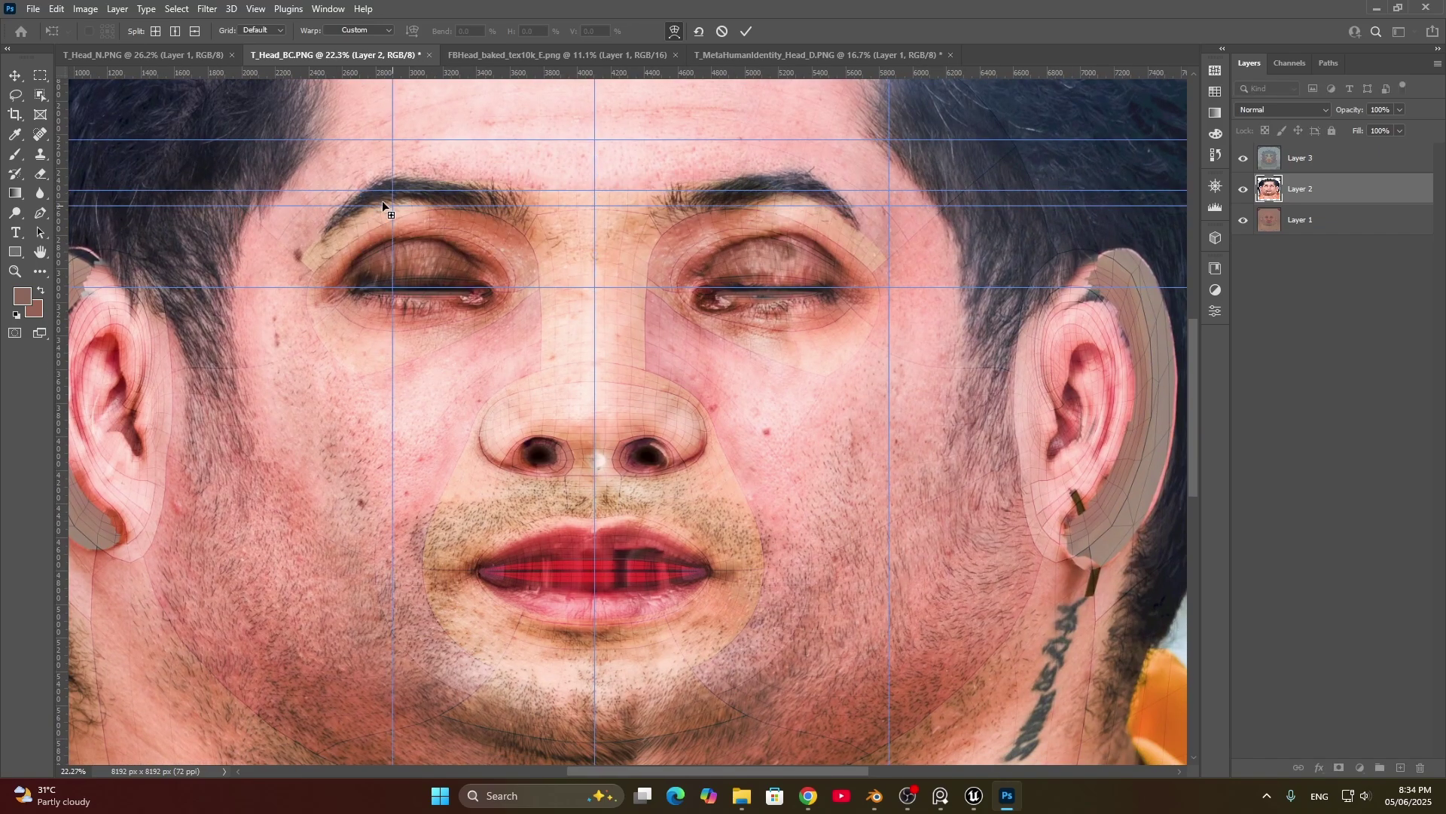
drag(294, 194, 292, 206)
drag(889, 190, 890, 218)
Step: Add horizontal warp splits at the nose base, the upper lip, the mouth line and below the lower lip
alt+click(595, 459)
alt+scroll(639, 478, up, 3)
alt+click(596, 571)
alt+click(596, 508)
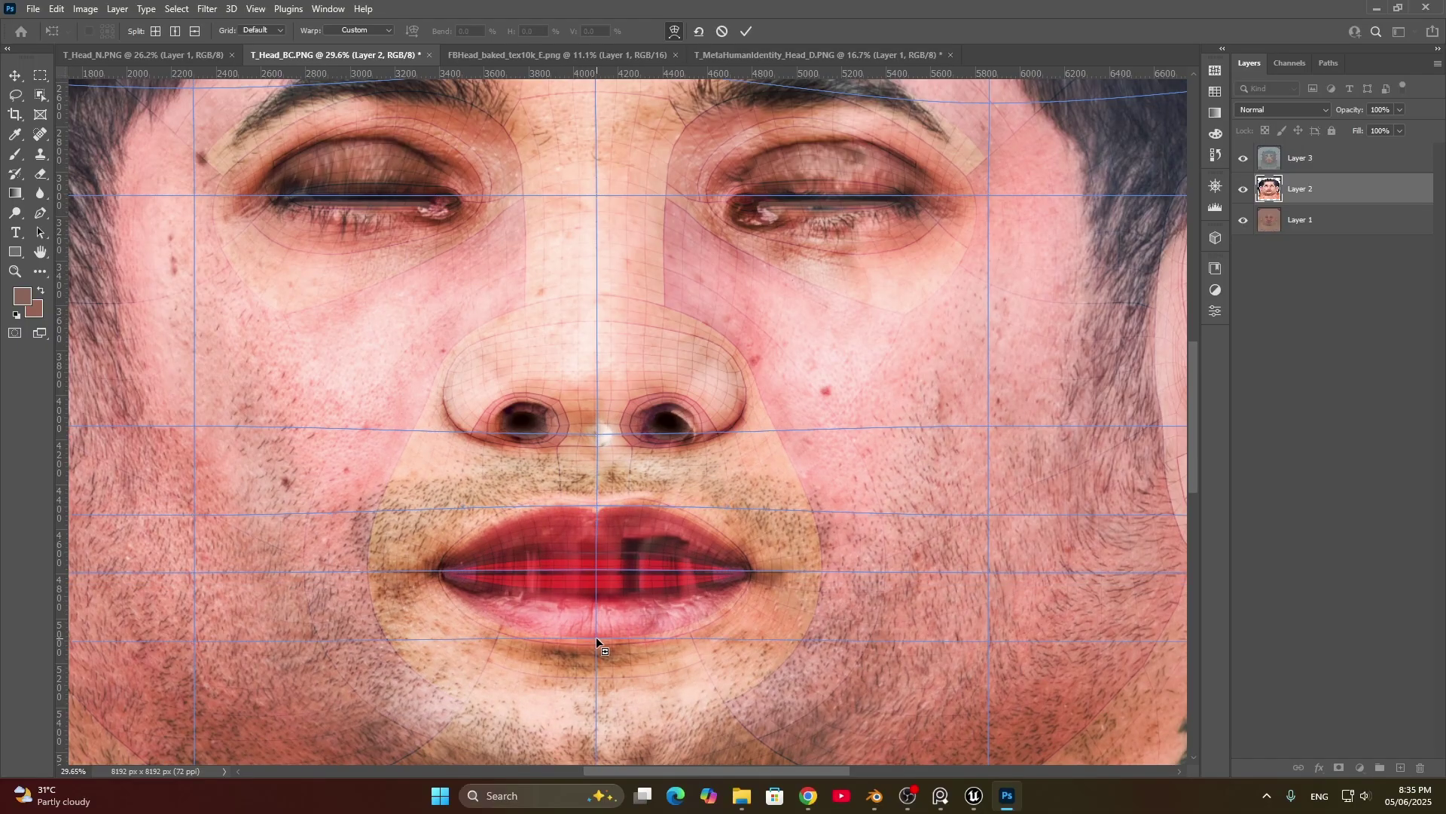
alt+click(594, 633)
Step: Add vertical warp splits at both mouth corners and nudge the warp points to align the mouth with the UV grid
alt+click(439, 572)
alt+click(750, 571)
drag(439, 509, 434, 504)
drag(439, 572, 434, 566)
drag(648, 753, 663, 614)
alt+scroll(845, 357, down, 8)
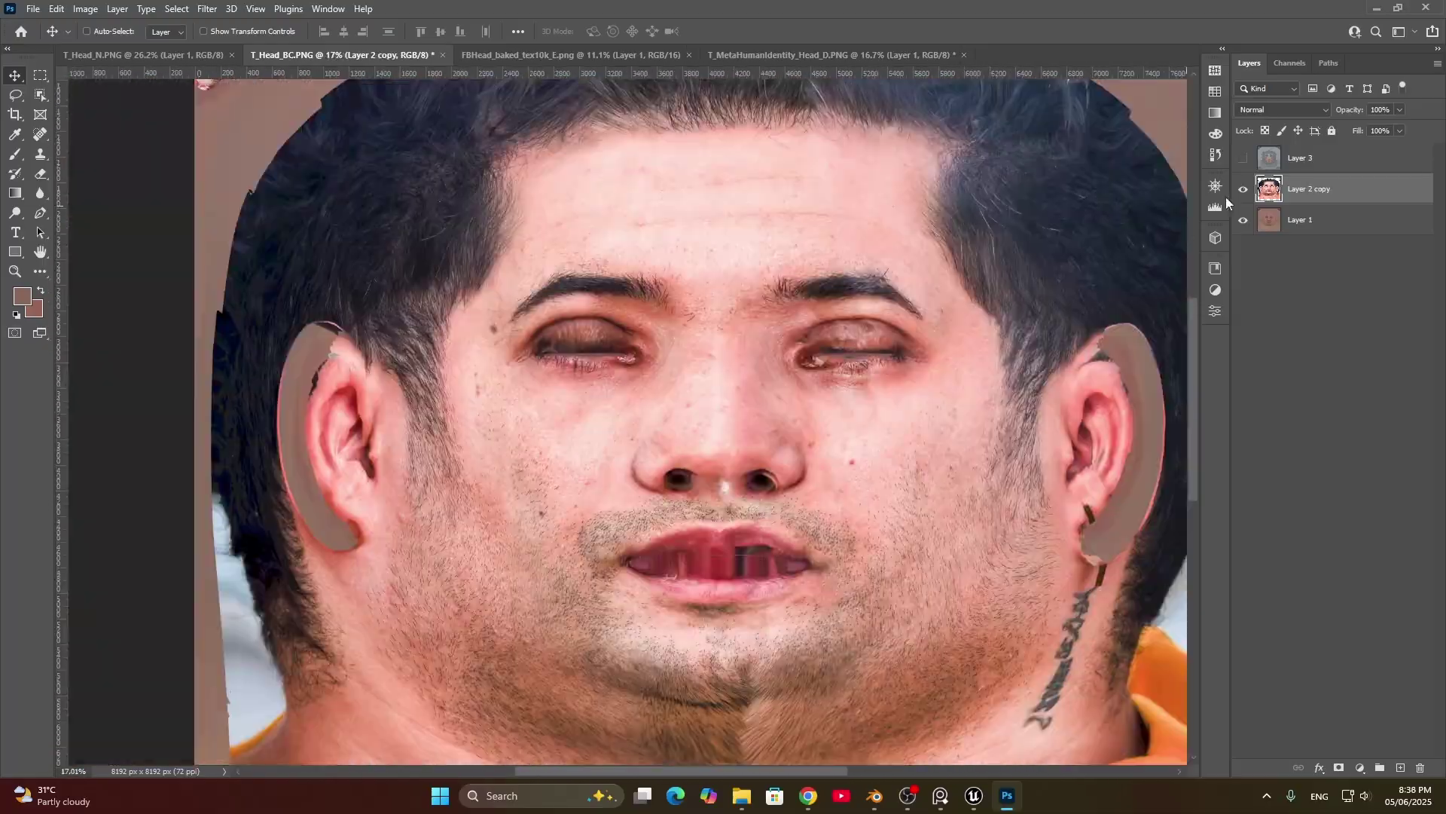
Step: Set the blend mode of Layer 2 copy to Multiply and compare the face with the layer hidden and shown
scroll(1273, 109, down, 4)
scroll(1273, 109, up, 1)
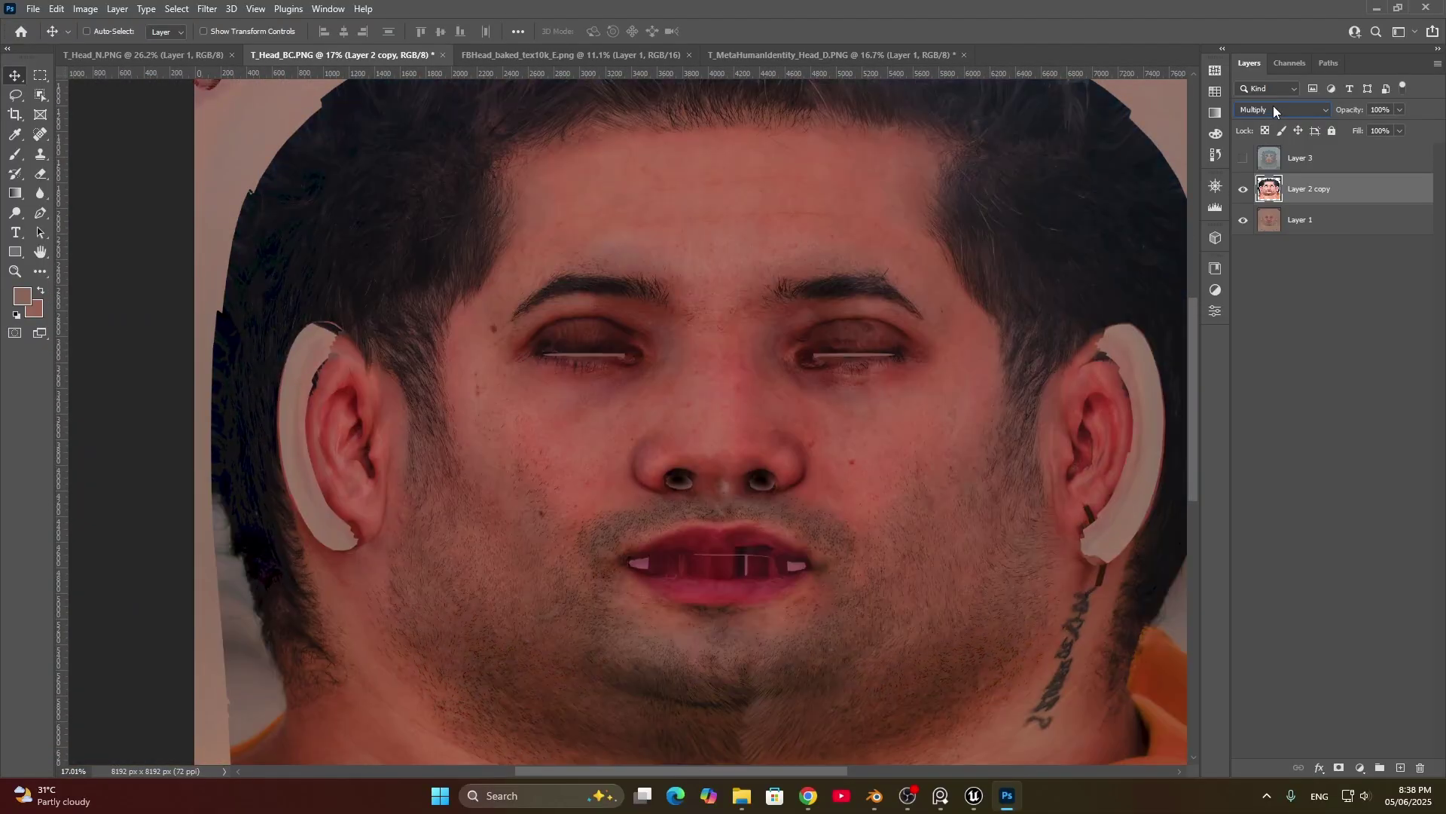
click(1243, 189)
click(1244, 189)
Step: Lower the saturation of Layer 2 copy with Hue/Saturation and compare it against the base texture
key(ctrl+u)
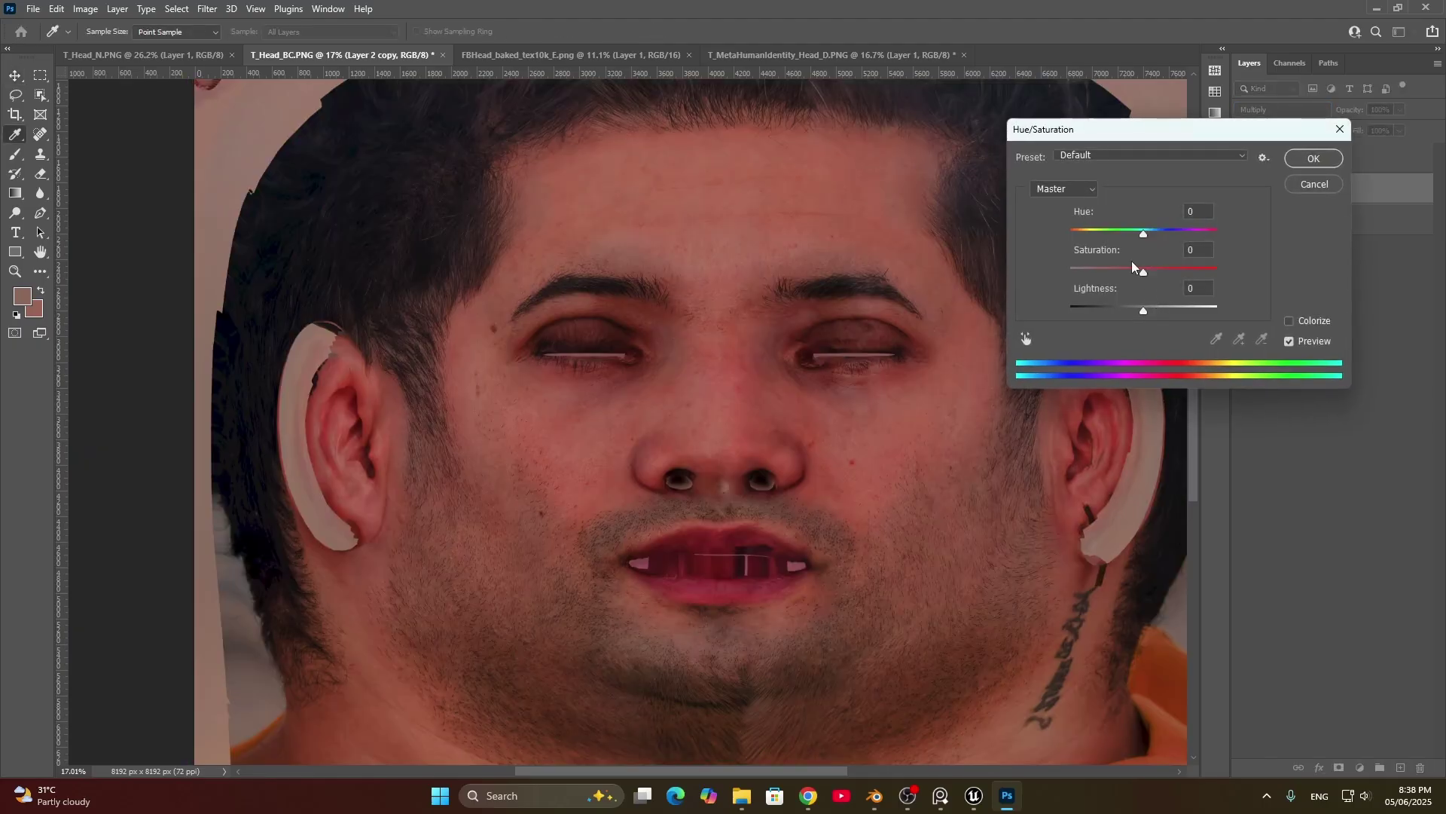
drag(1074, 273, 1119, 272)
click(1313, 158)
click(1244, 189)
click(1243, 189)
click(1243, 189)
click(1243, 189)
Step: Add a layer mask to Layer 2 copy and paint black over the scan's neck edge behind the ear beside the tattoo
click(1339, 768)
alt+scroll(753, 452, down, 3)
key(b)
key(d)
alt+scroll(1001, 533, up, 5)
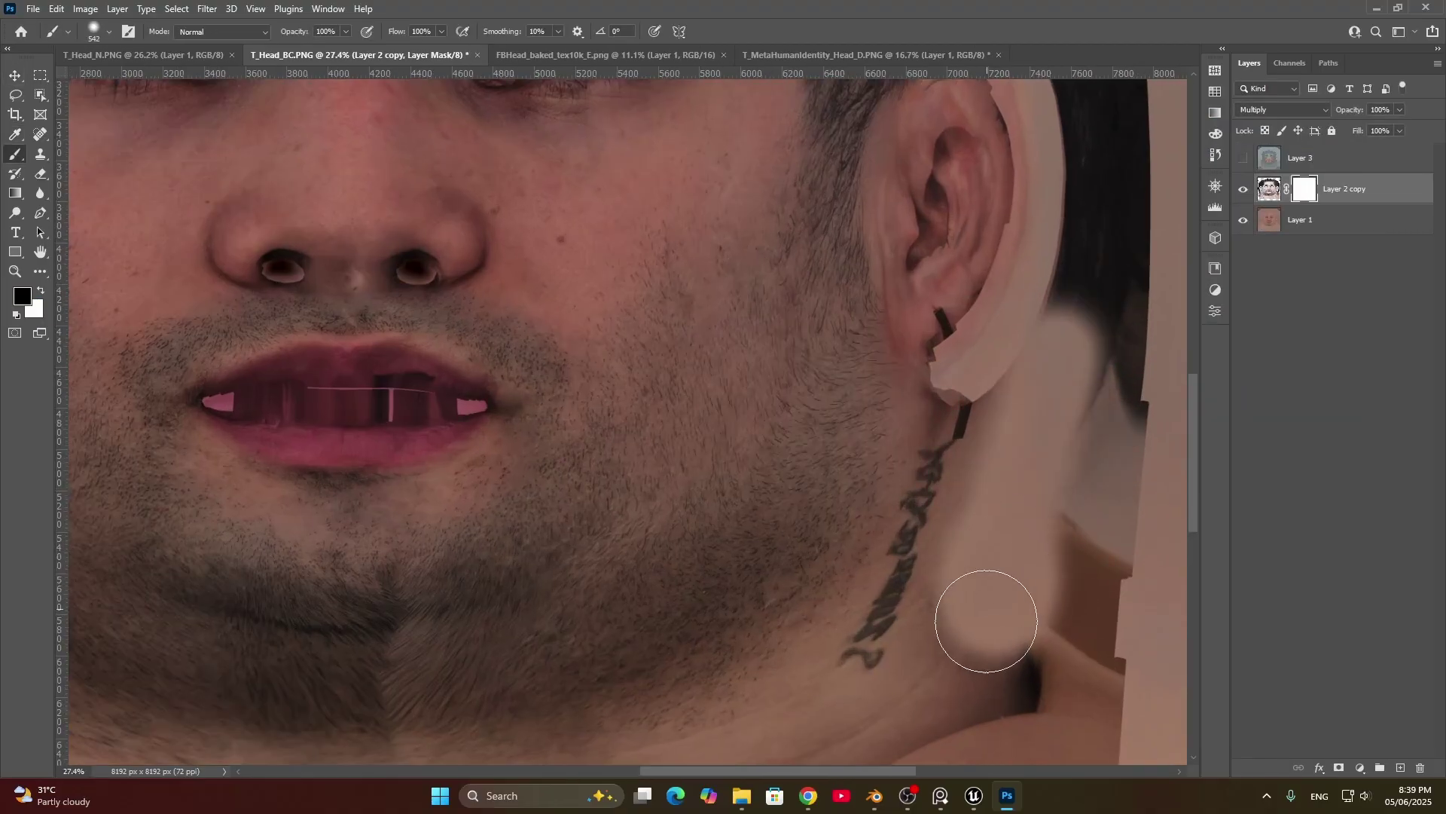
Step: Mask out the shirt, the lower neck and the outer hair and background around the face on Layer 2 copy
alt+scroll(1001, 532, down, 6)
mouse_move(753, 683)
mouse_down()
mouse_move(392, 602)
mouse_move(290, 494)
mouse_move(338, 528)
mouse_up()
alt+scroll(452, 505, up, 3)
scroll(442, 323, up, 3)
alt+scroll(867, 262, up, 2)
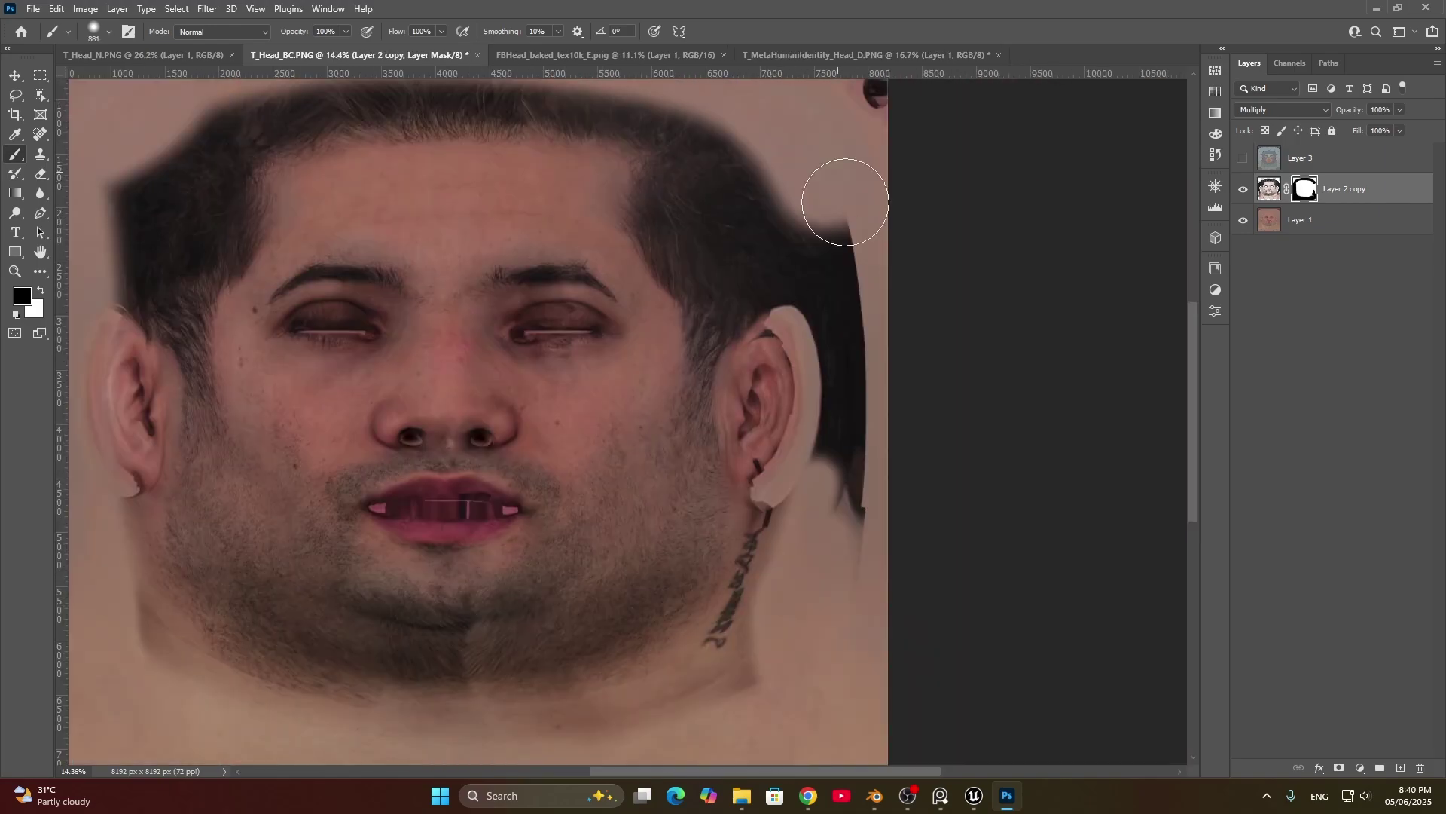
scroll(824, 380, down, 2)
alt+scroll(753, 452, up, 2)
Step: Mask out the scanned ear above the neck tattoo with a smaller brush to reveal the base texture's ear
mouse_move(723, 516)
alt+right_down()
mouse_move(743, 517)
mouse_move(743, 656)
alt+right_up()
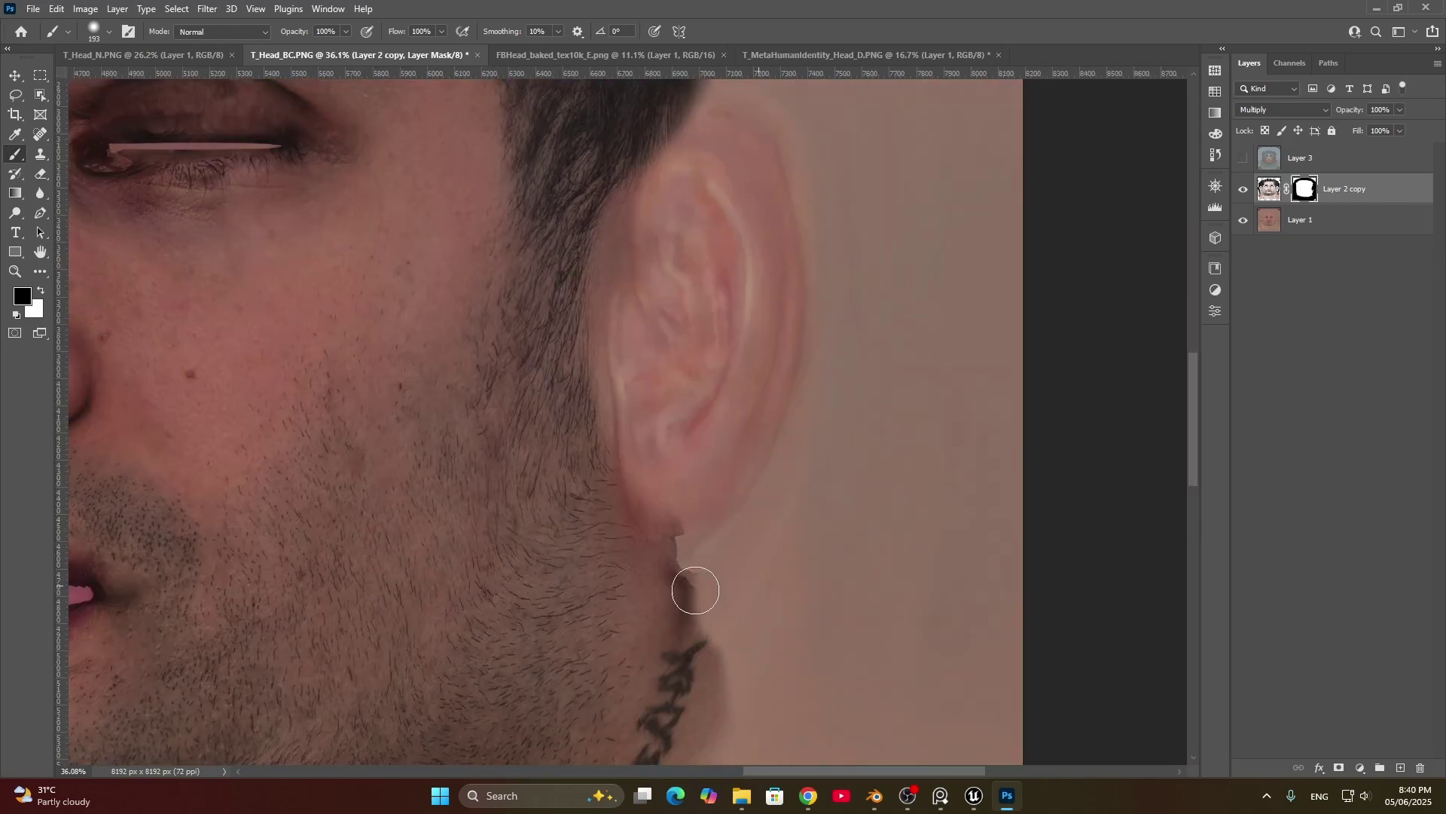
alt+scroll(782, 475, down, 4)
alt+scroll(758, 226, up, 4)
alt+right_drag(836, 482, 794, 482)
mouse_move(809, 497)
mouse_down()
mouse_move(781, 452)
mouse_move(919, 559)
mouse_up()
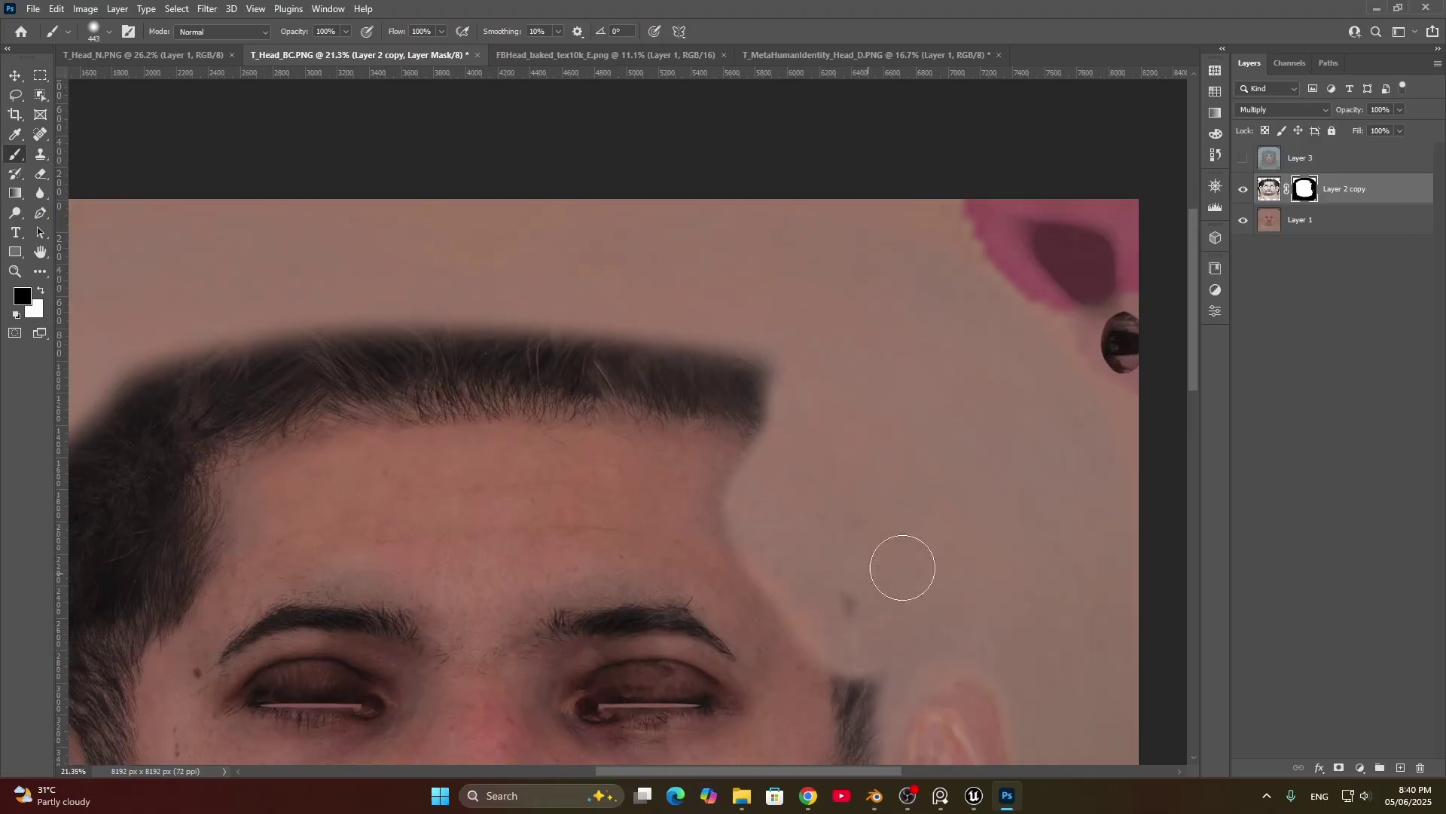
Step: Mask out the scanned hair above the forehead and along both temples
scroll(888, 527, down, 3)
drag(821, 640, 852, 500)
scroll(791, 414, up, 3)
mouse_move(903, 361)
mouse_down()
mouse_move(326, 392)
mouse_move(502, 210)
mouse_up()
drag(362, 324, 1085, 215)
drag(528, 302, 384, 422)
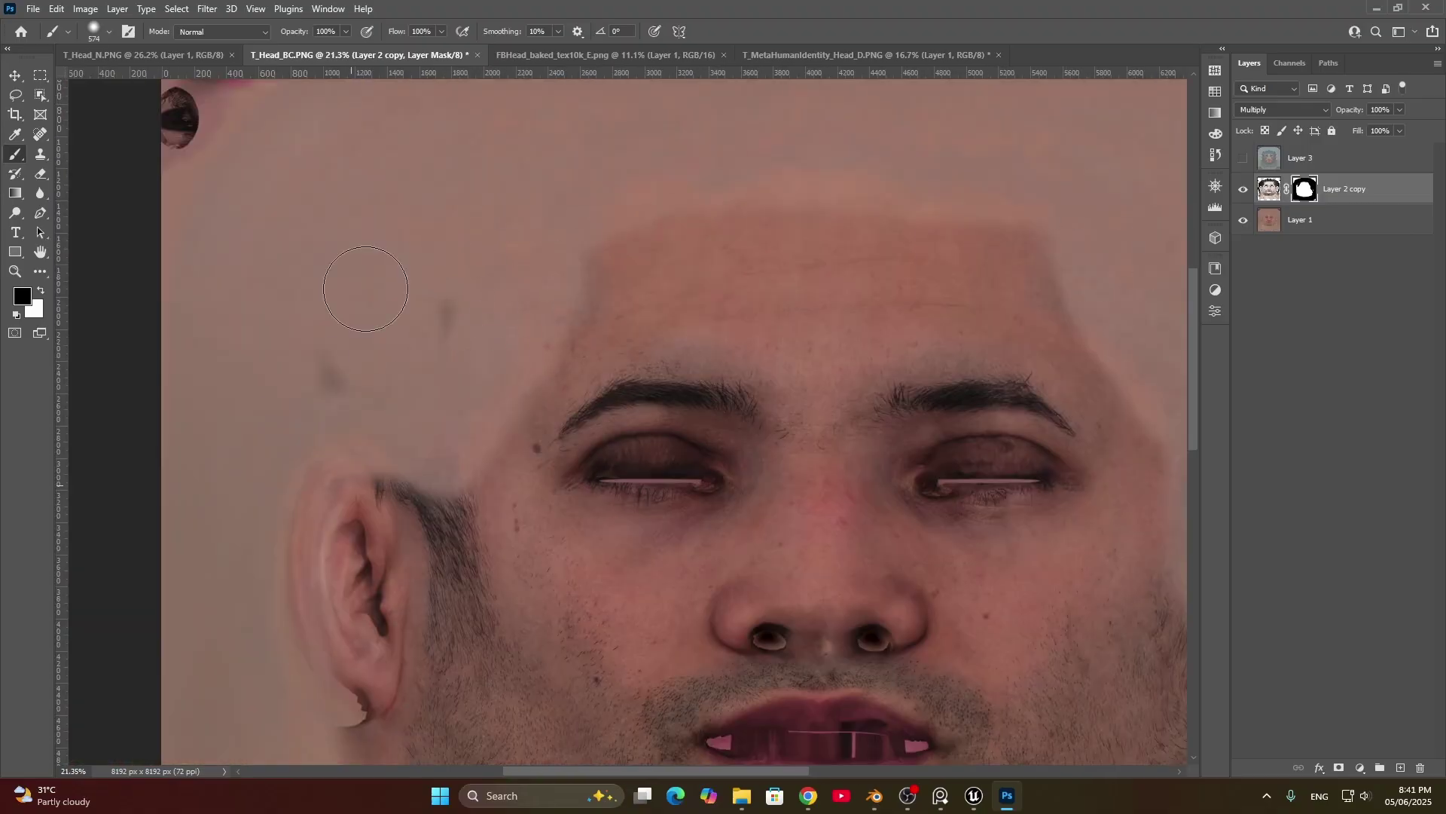
Step: Mask out the remaining scanned ear and sideburn hair, and switch from the mask to the image of Layer 2 copy
scroll(384, 422, down, 3)
alt+right_drag(406, 377, 384, 376)
drag(415, 324, 314, 590)
drag(345, 32, 305, 50)
drag(452, 309, 454, 401)
alt+scroll(454, 401, down, 1)
scroll(453, 401, up, 3)
key(ctrl+2)
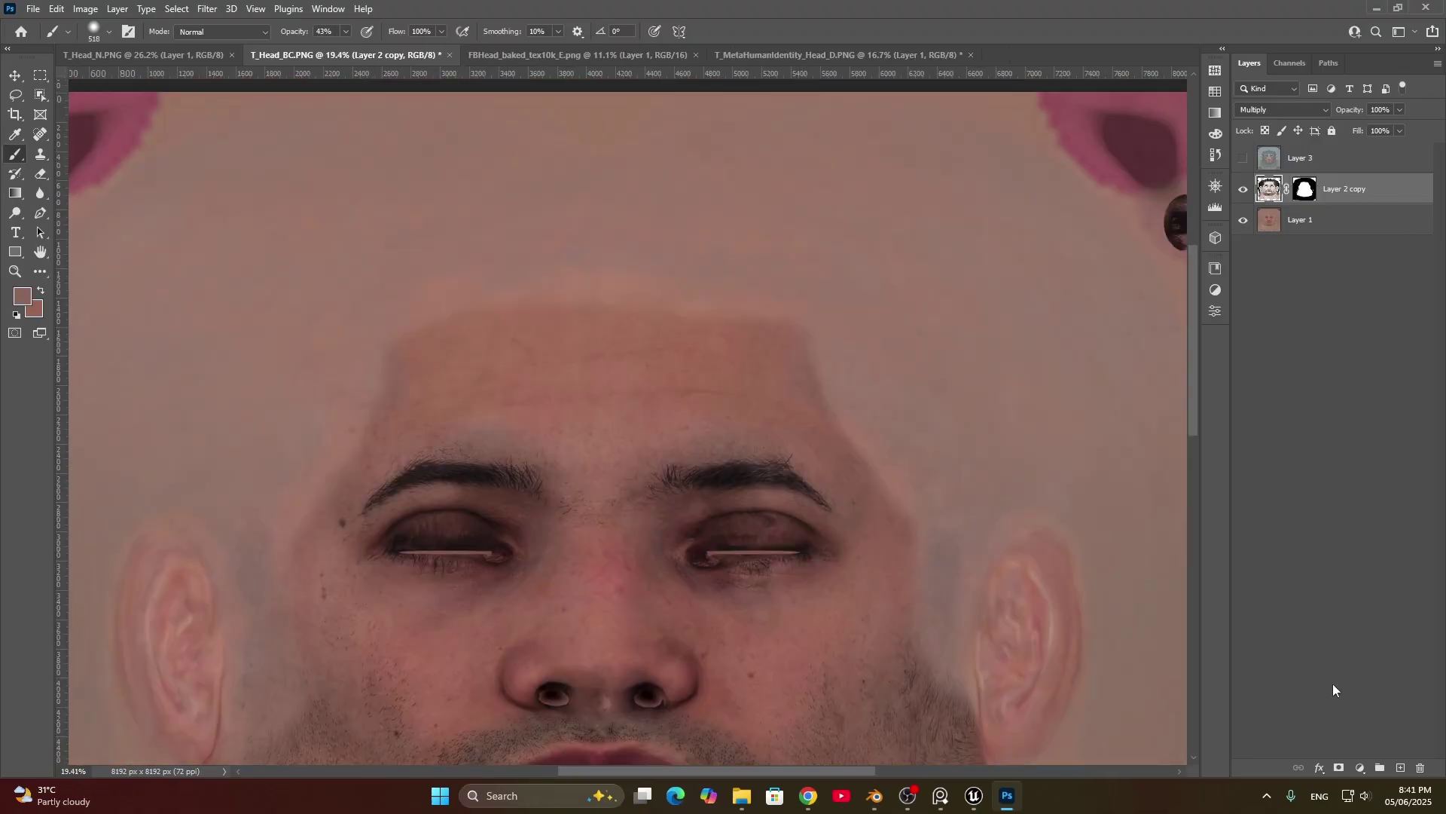
Step: Add a Curves adjustment clipped to Layer 2 copy and raise the curve's black point to lighten the shadows
click(1360, 768)
click(1374, 576)
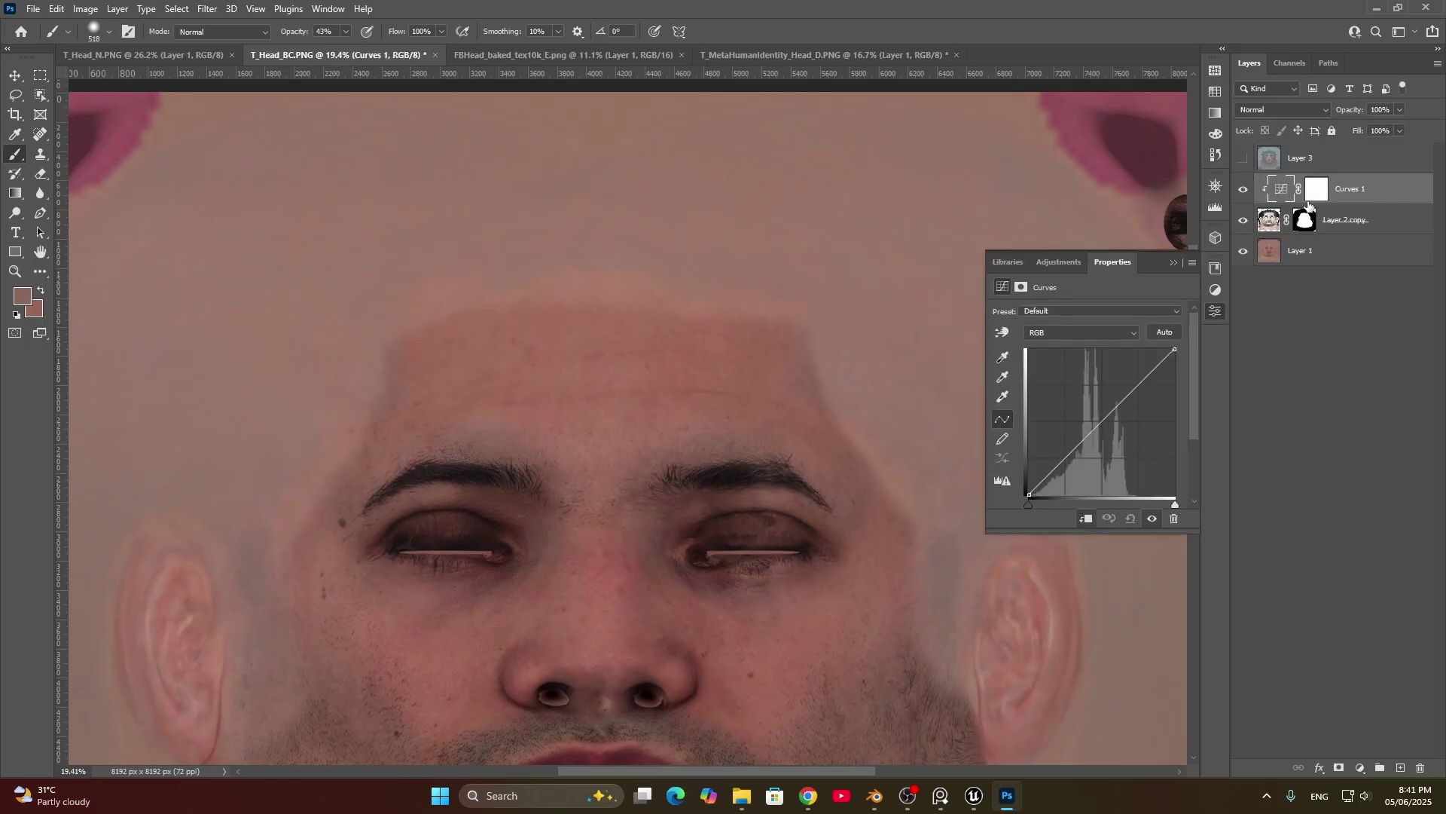
drag(1175, 349, 1152, 350)
scroll(941, 452, down, 3)
drag(1029, 495, 1010, 441)
alt+scroll(753, 249, up, 3)
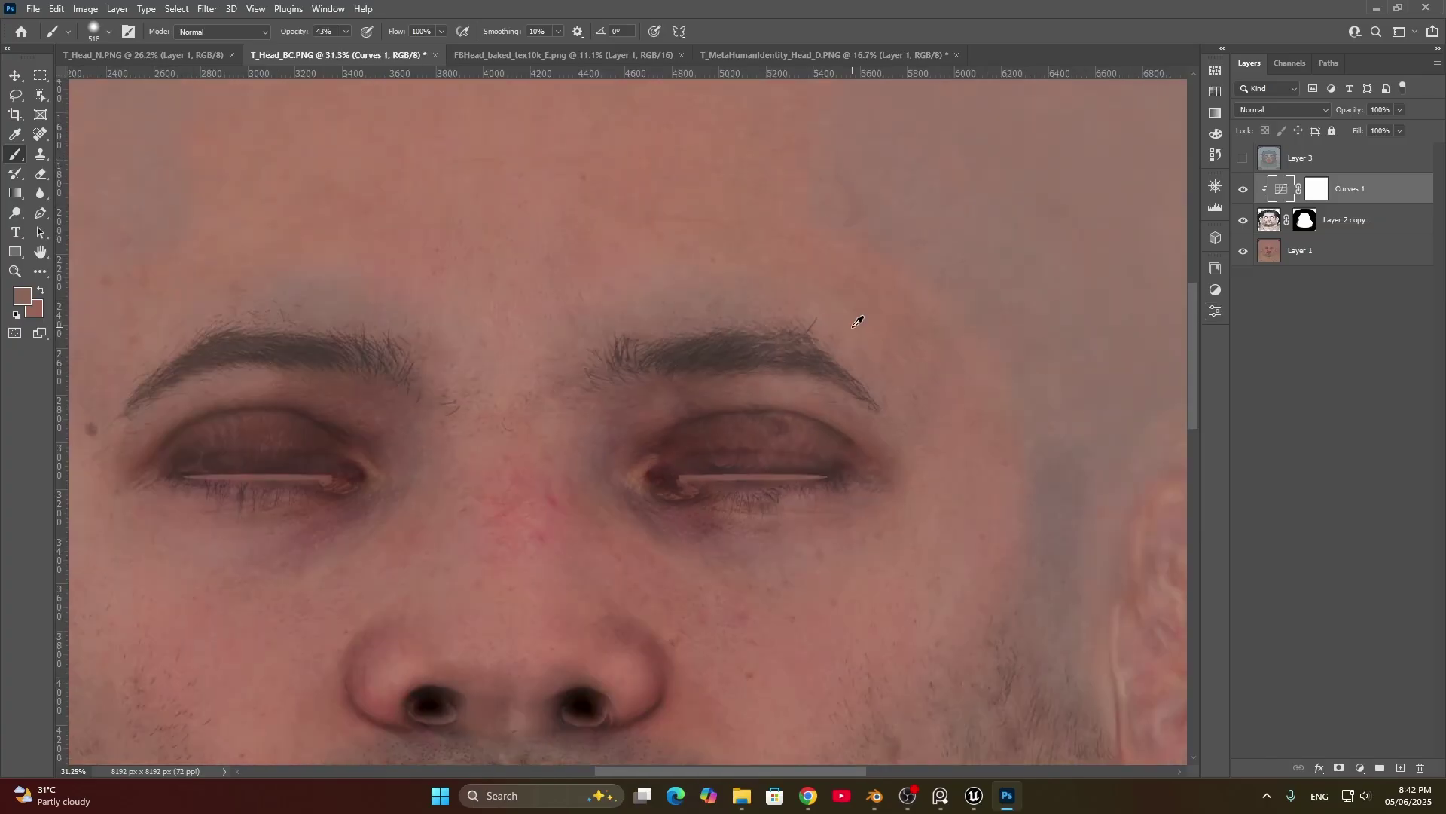
Step: Paint the Layer 2 copy mask over the nostrils to bring back the base texture's nostrils
click(1304, 219)
scroll(904, 542, down, 3)
alt+scroll(686, 475, up, 3)
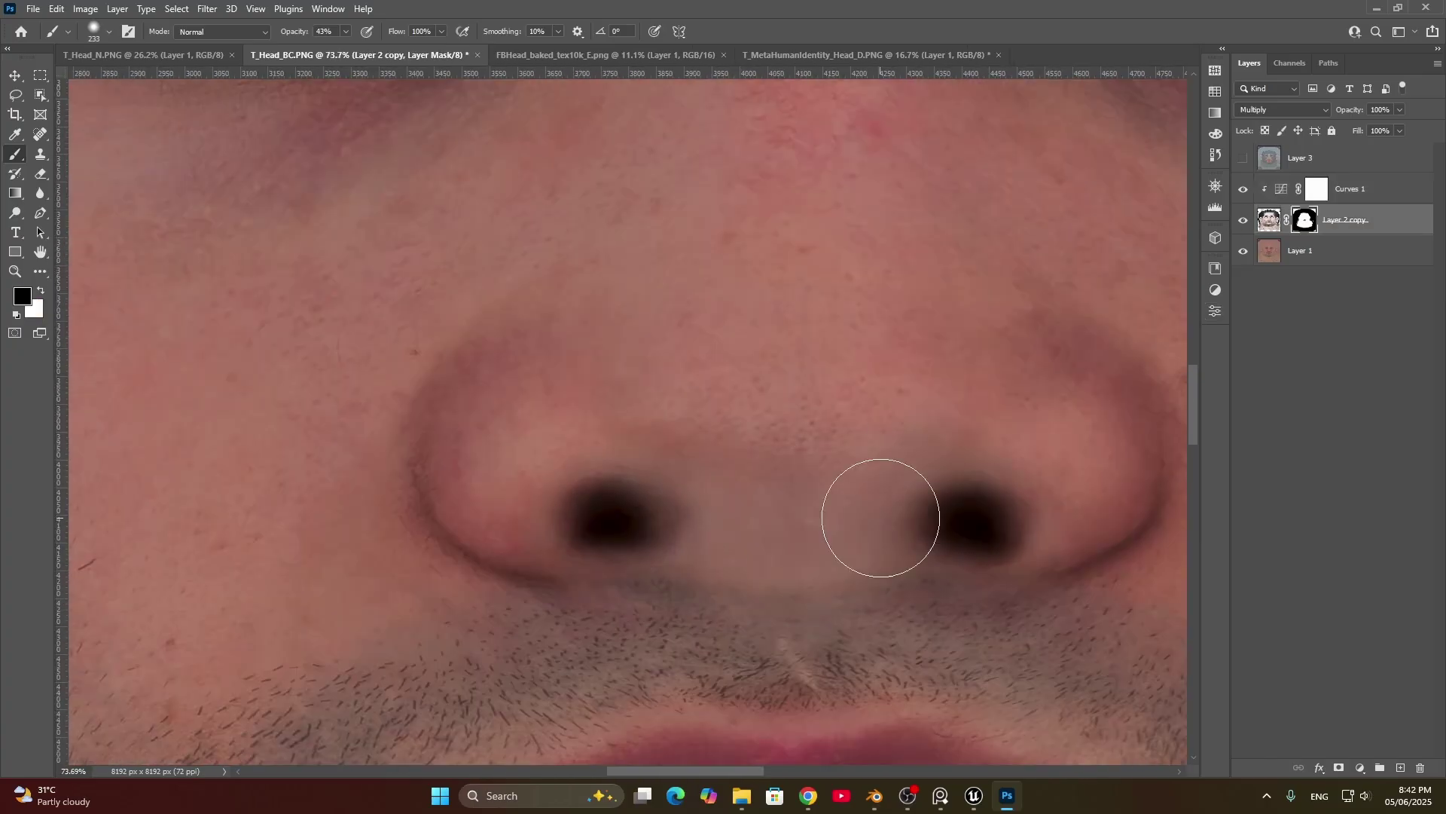
mouse_move(880, 517)
mouse_down()
mouse_move(706, 345)
mouse_move(706, 301)
mouse_up()
Step: Heal the stray hairs between the eyebrows on the Layer 2 copy image with the Spot Healing Brush
key(ctrl+2)
right_click(41, 134)
click(105, 136)
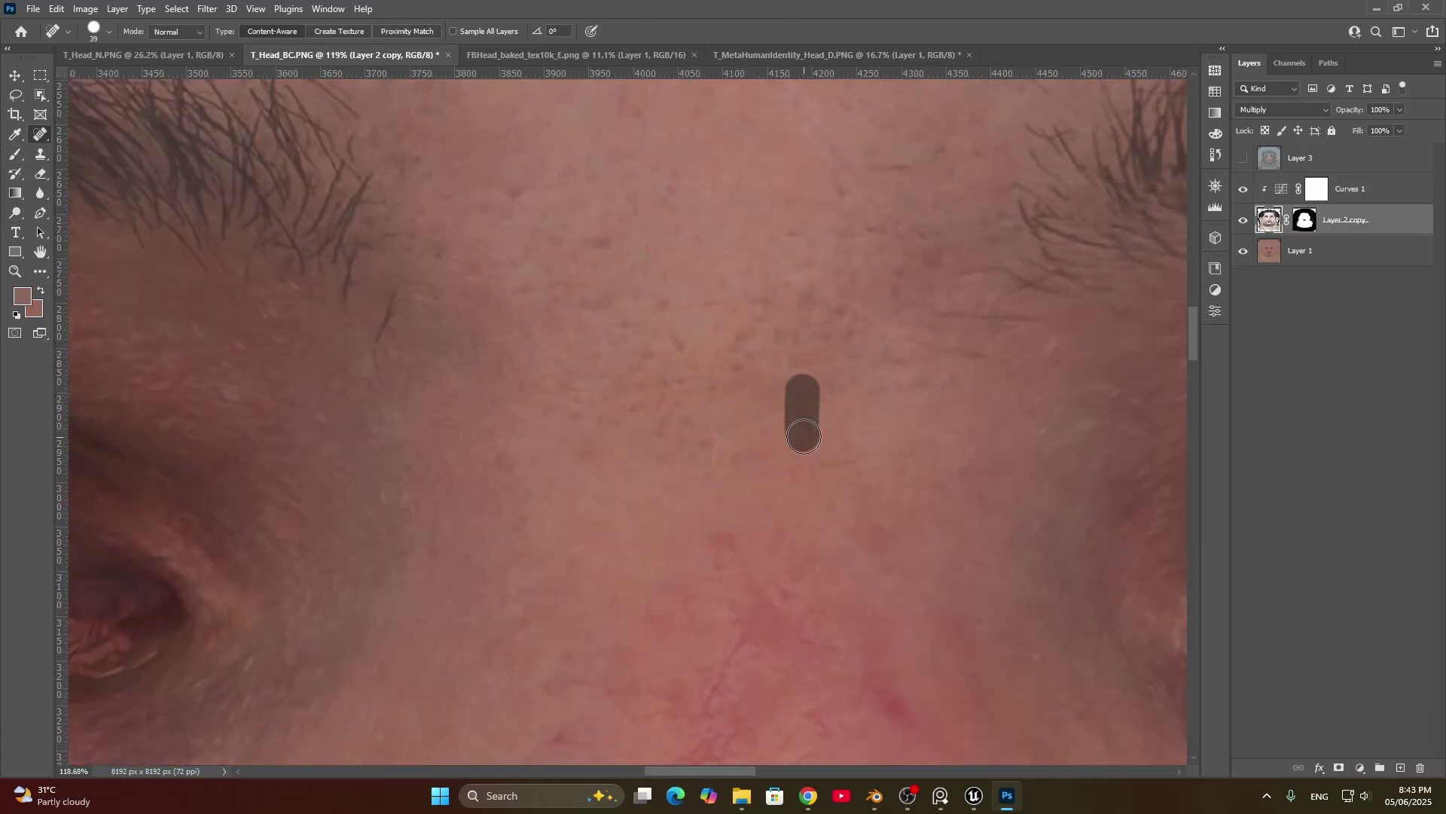
drag(543, 280, 508, 283)
alt+scroll(508, 282, down, 3)
alt+scroll(814, 324, up, 5)
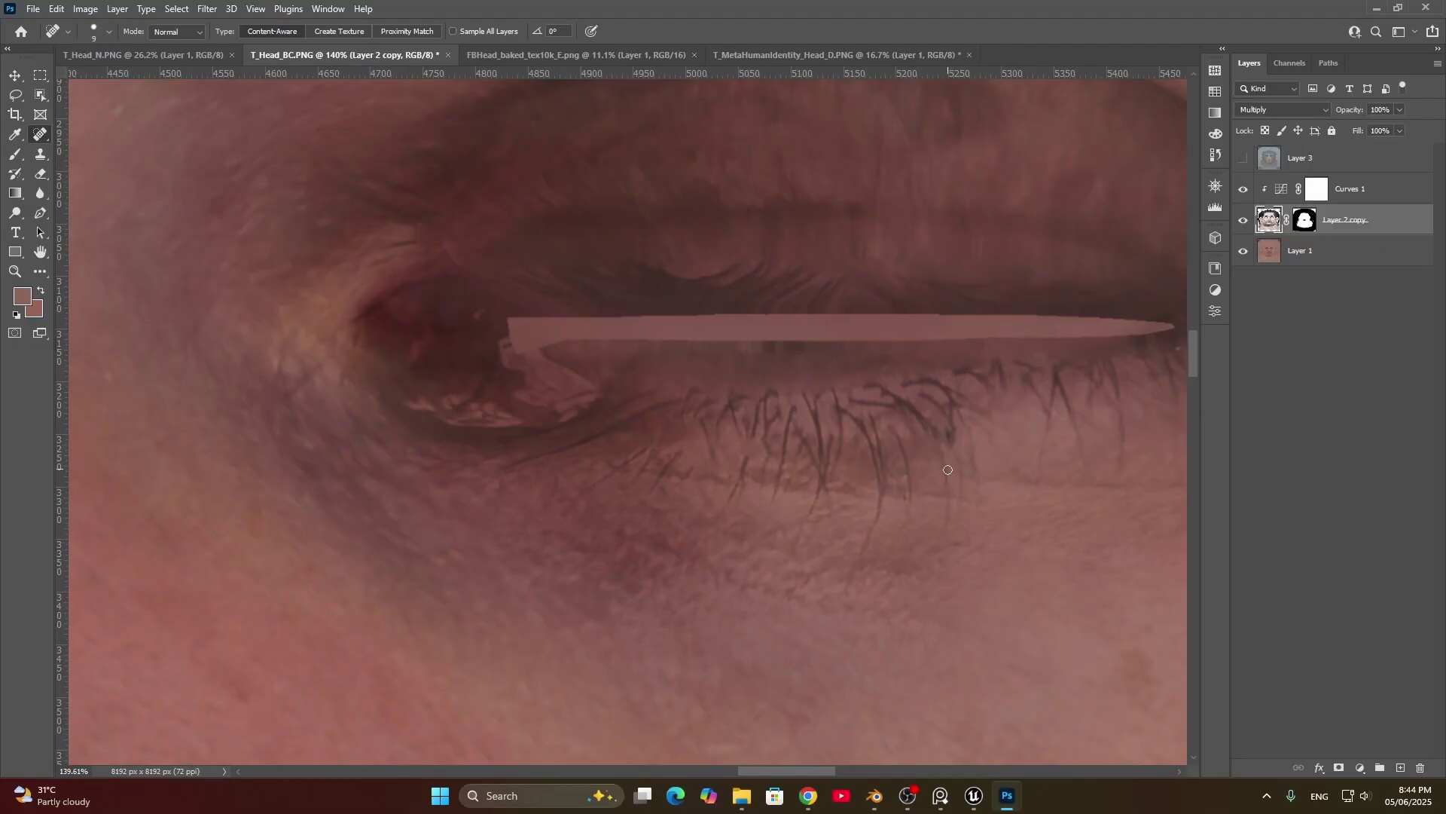
Step: Heal away the lower eyelashes under the first eye with a small Spot Healing Brush
drag(1073, 324, 1084, 390)
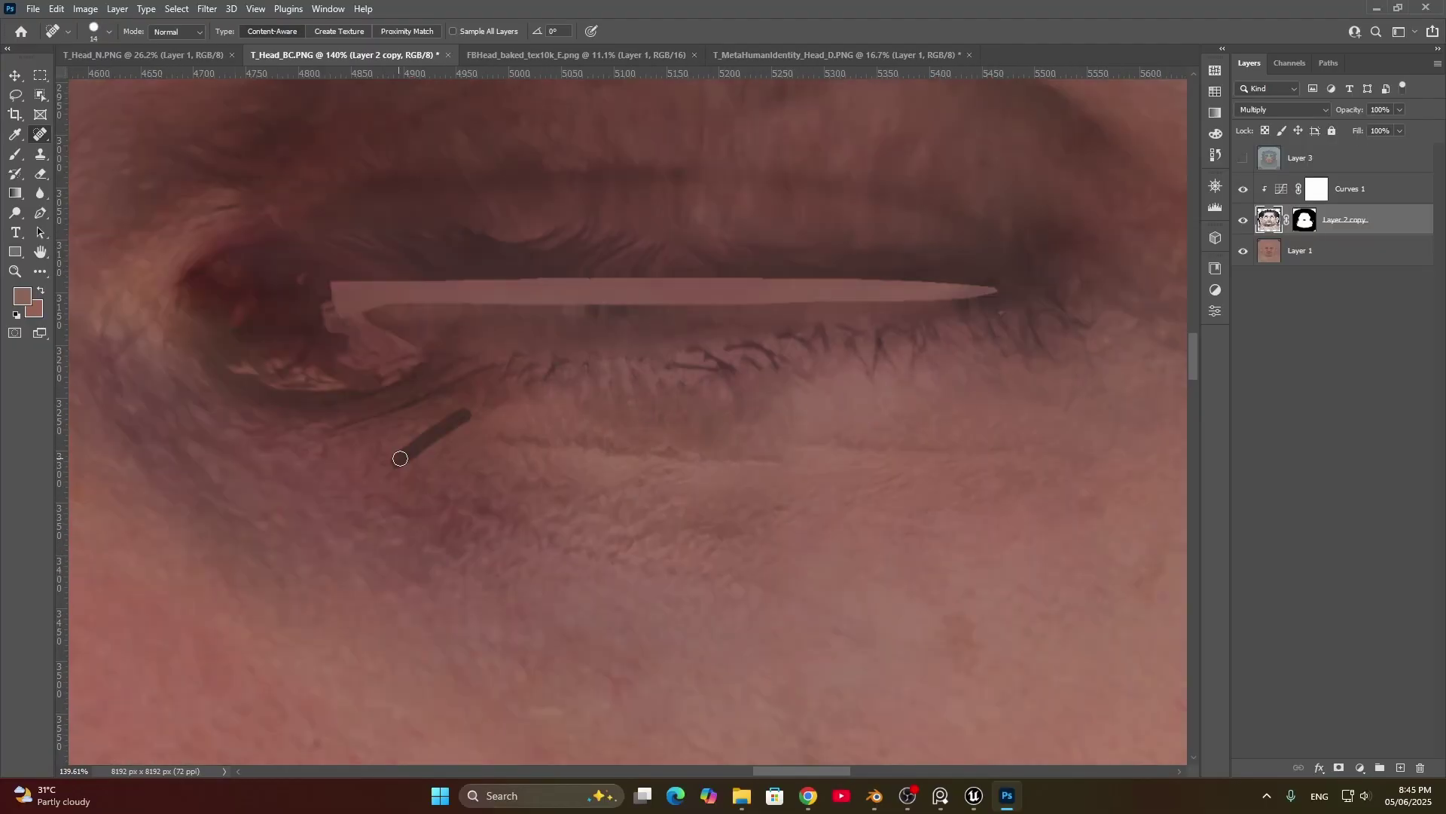
alt+scroll(426, 444, down, 3)
alt+scroll(859, 384, up, 3)
alt+scroll(861, 394, down, 4)
alt+scroll(671, 377, up, 5)
Step: Heal away the lower eyelashes under the opposite eye, stroke by stroke
drag(672, 395, 675, 459)
drag(742, 324, 757, 414)
drag(994, 342, 990, 407)
drag(596, 342, 572, 422)
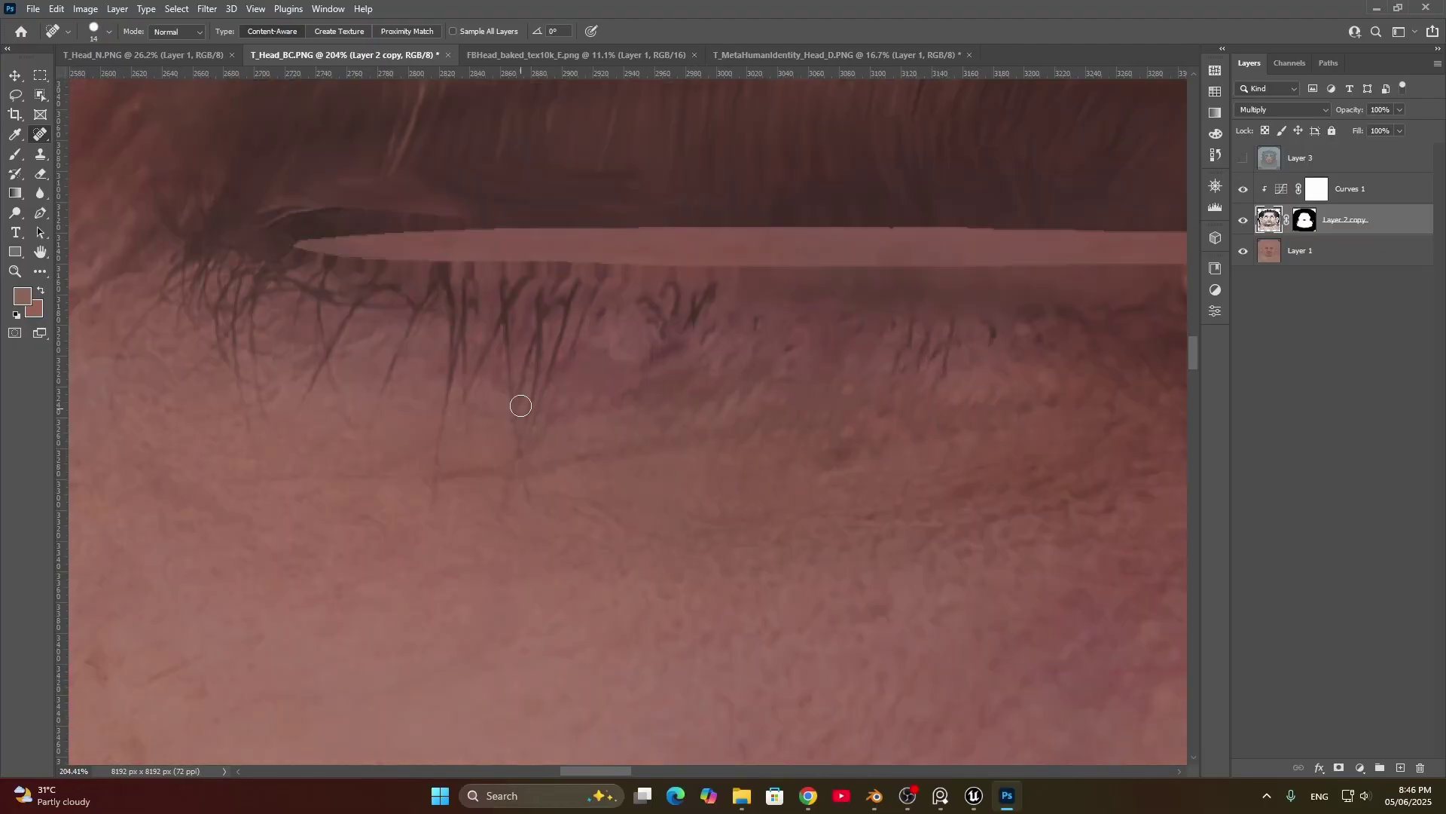
alt+scroll(588, 411, down, 4)
alt+scroll(517, 323, up, 3)
alt+scroll(962, 432, down, 3)
Step: Reopen the Curves 1 adjustment and check its tone curve against the whole head texture
double_click(1281, 188)
alt+scroll(1171, 241, up, 2)
alt+scroll(797, 475, down, 4)
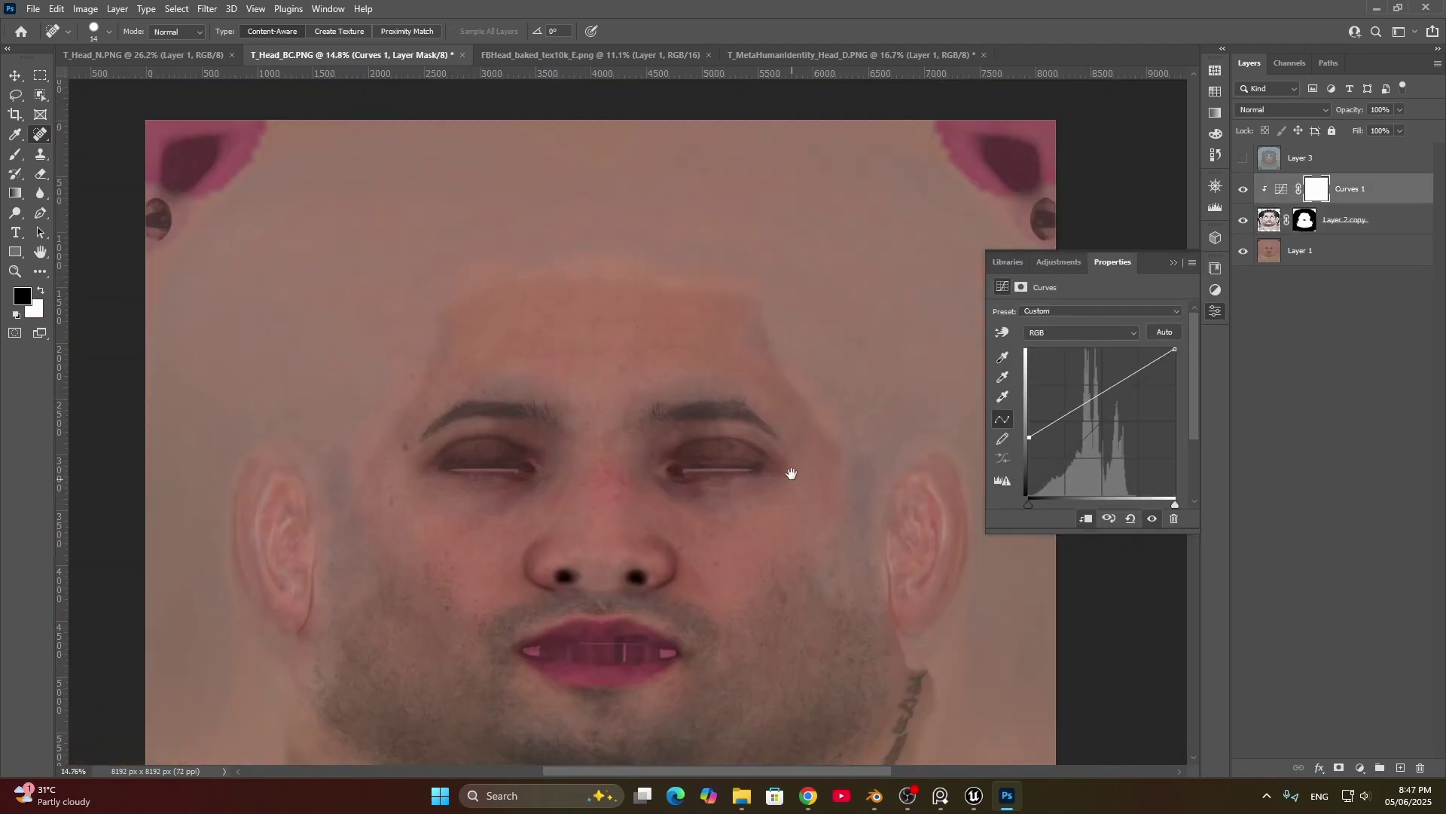
drag(1167, 325, 1163, 325)
alt+scroll(889, 339, down, 3)
alt+scroll(603, 467, up, 3)
Step: Group Curves 1 with Layer 2 copy and add a layer mask to the group
click(1305, 220)
alt+scroll(892, 348, up, 4)
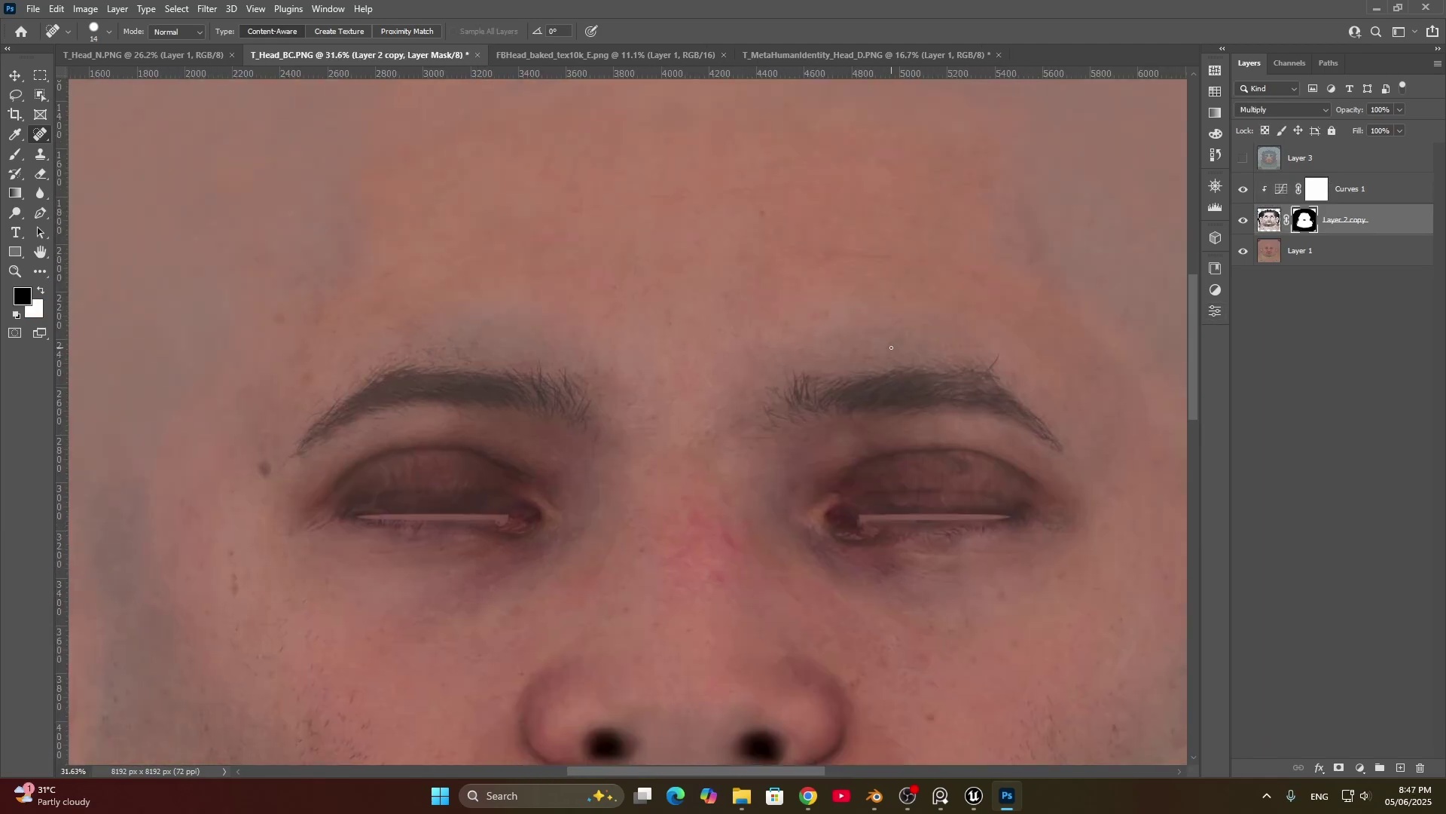
drag(1119, 411, 977, 414)
shift+click(1351, 189)
key(ctrl+g)
click(1339, 767)
Step: Paint black on the Group 1 mask to hide the first scanned eyebrow and eye
key(b)
alt+scroll(904, 451, up, 4)
alt+right_drag(846, 418, 867, 418)
mouse_move(811, 375)
mouse_down()
mouse_move(620, 387)
mouse_move(597, 542)
mouse_move(888, 555)
mouse_move(870, 464)
mouse_move(533, 448)
mouse_move(761, 573)
mouse_up()
key([)
key([)
key([)
alt+scroll(662, 498, down, 5)
alt+scroll(354, 445, up, 2)
Step: Mask out the opposite eyebrow and eye on Group 1, using a smaller brush around the eyelid
drag(354, 445, 698, 545)
alt+right_drag(670, 545, 697, 546)
drag(697, 545, 847, 495)
drag(848, 445, 882, 483)
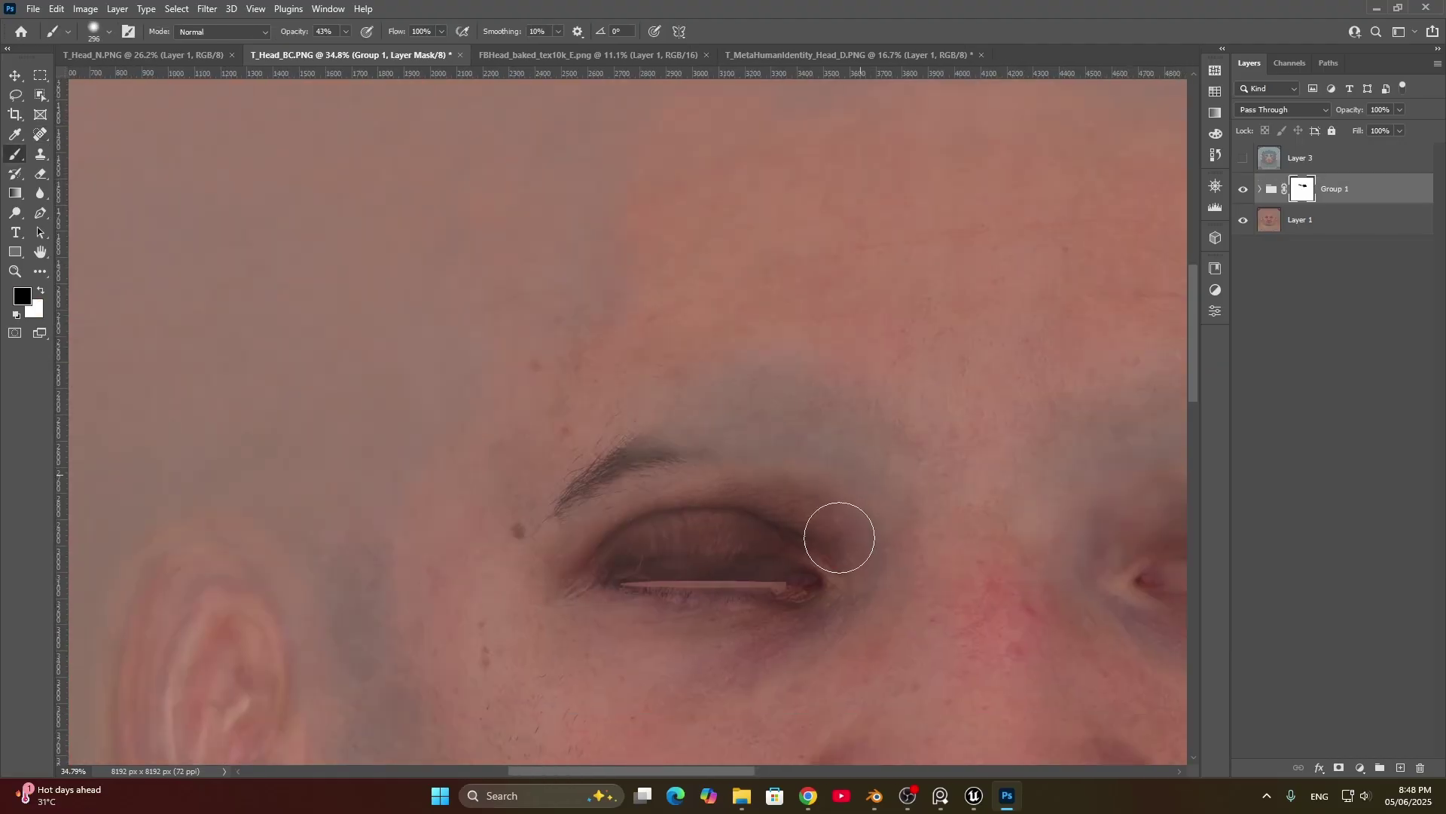
drag(564, 501, 852, 572)
alt+scroll(852, 572, up, 3)
alt+right_drag(829, 591, 791, 592)
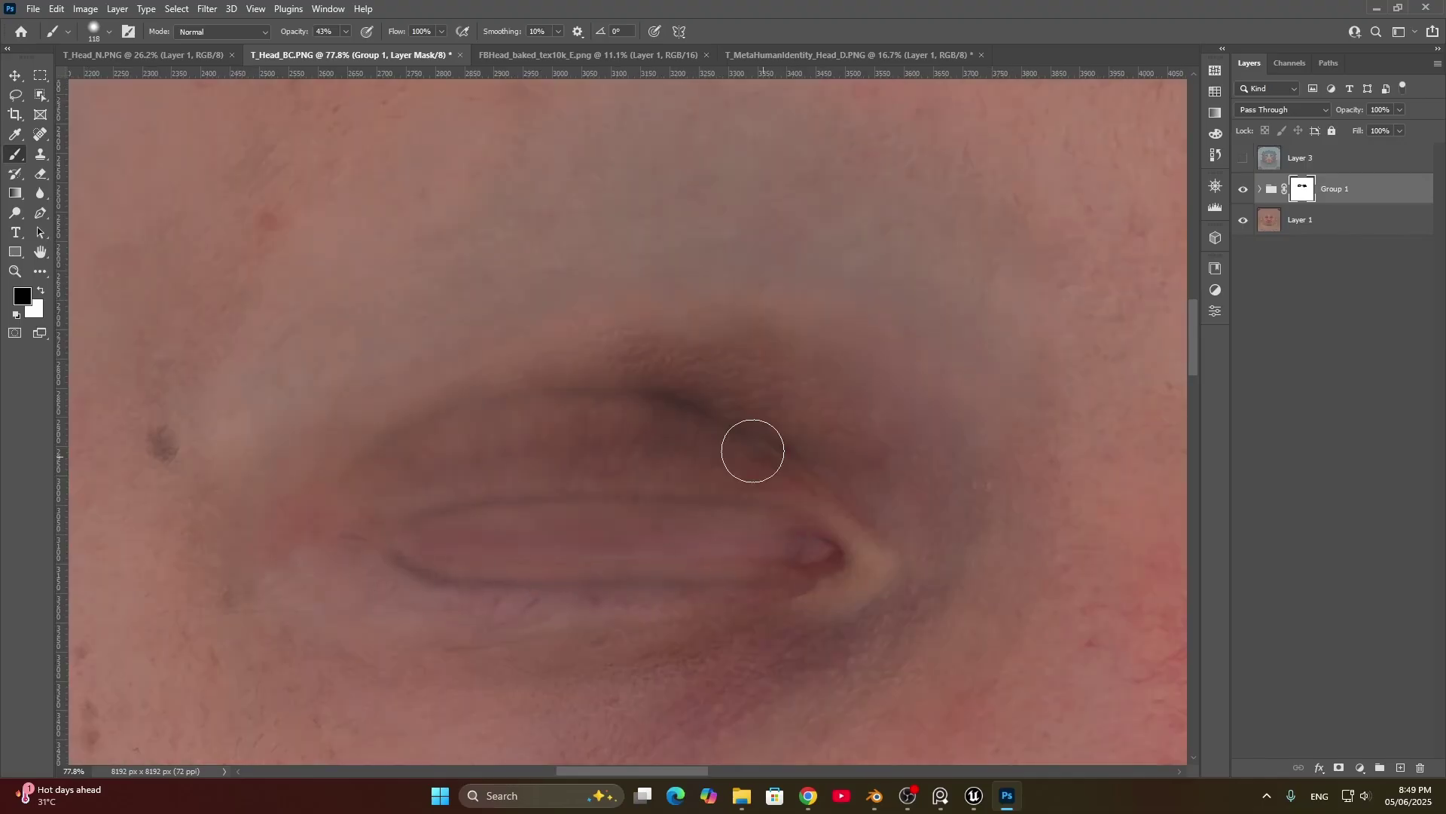
Step: Fade the scanned beard along the jaw, chin and cheeks by painting the Group 1 mask with a large 43% opacity brush
alt+scroll(474, 575, down, 8)
alt+right_drag(648, 662, 662, 662)
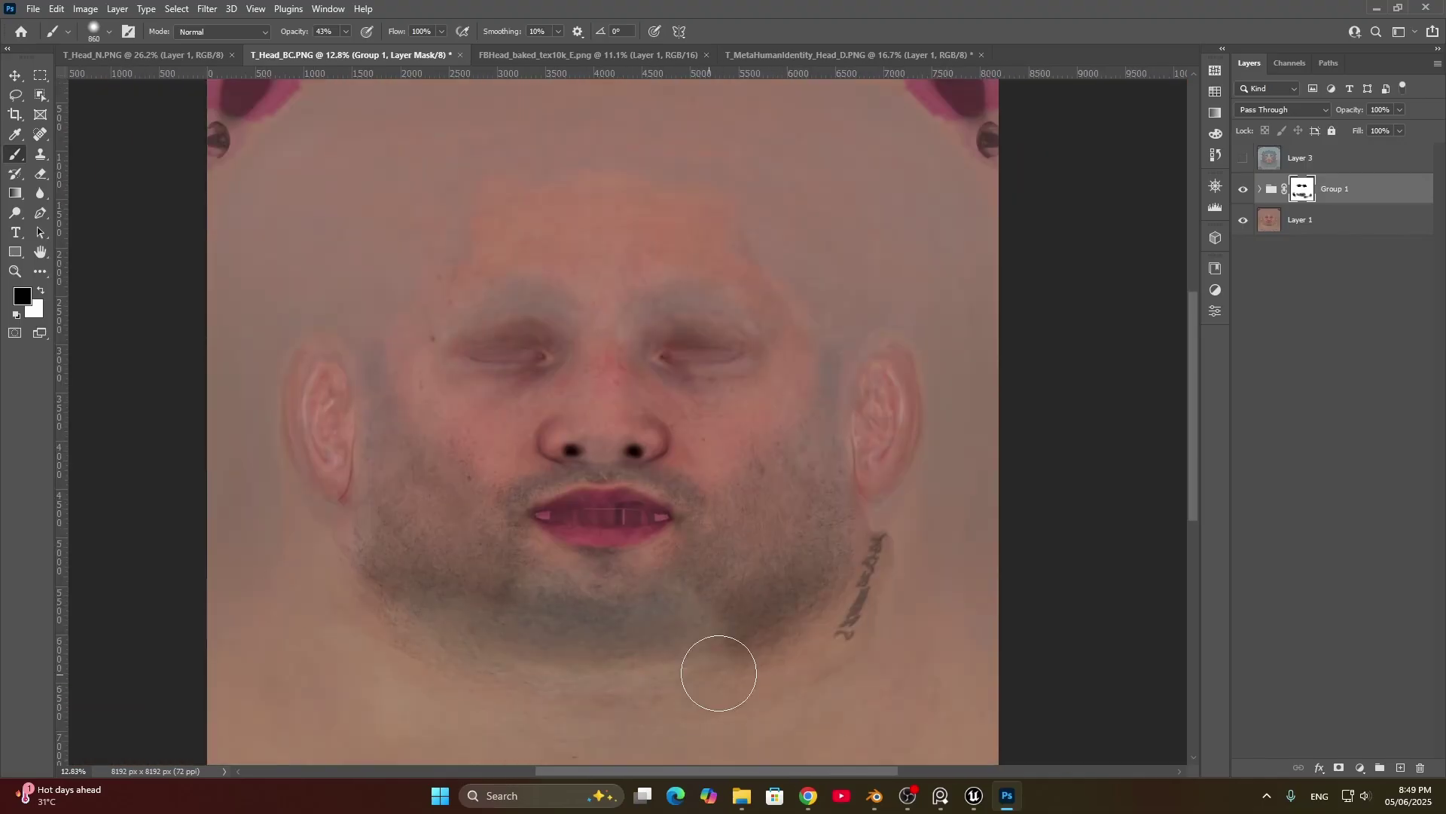
alt+scroll(812, 600, up, 1)
drag(482, 580, 385, 646)
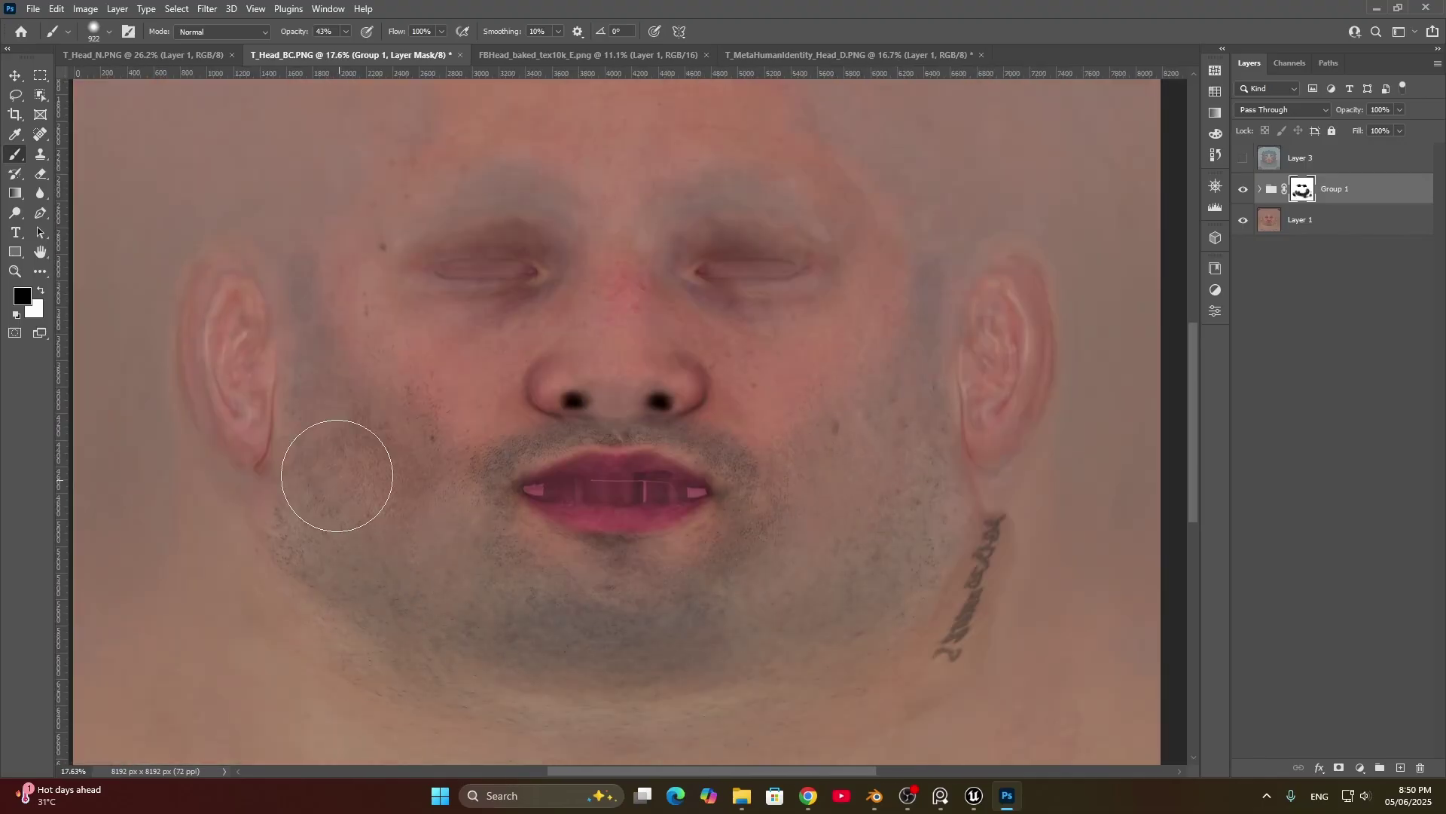
alt+scroll(839, 500, up, 1)
alt+scroll(922, 367, up, 1)
Step: Expand Group 1 and paint black on the Curves 1 mask with a small brush to darken the mole beside the nose
click(1259, 189)
click(1328, 220)
alt+scroll(816, 410, up, 5)
alt+right_drag(836, 410, 815, 411)
key(x)
click(816, 410)
alt+scroll(887, 371, down, 5)
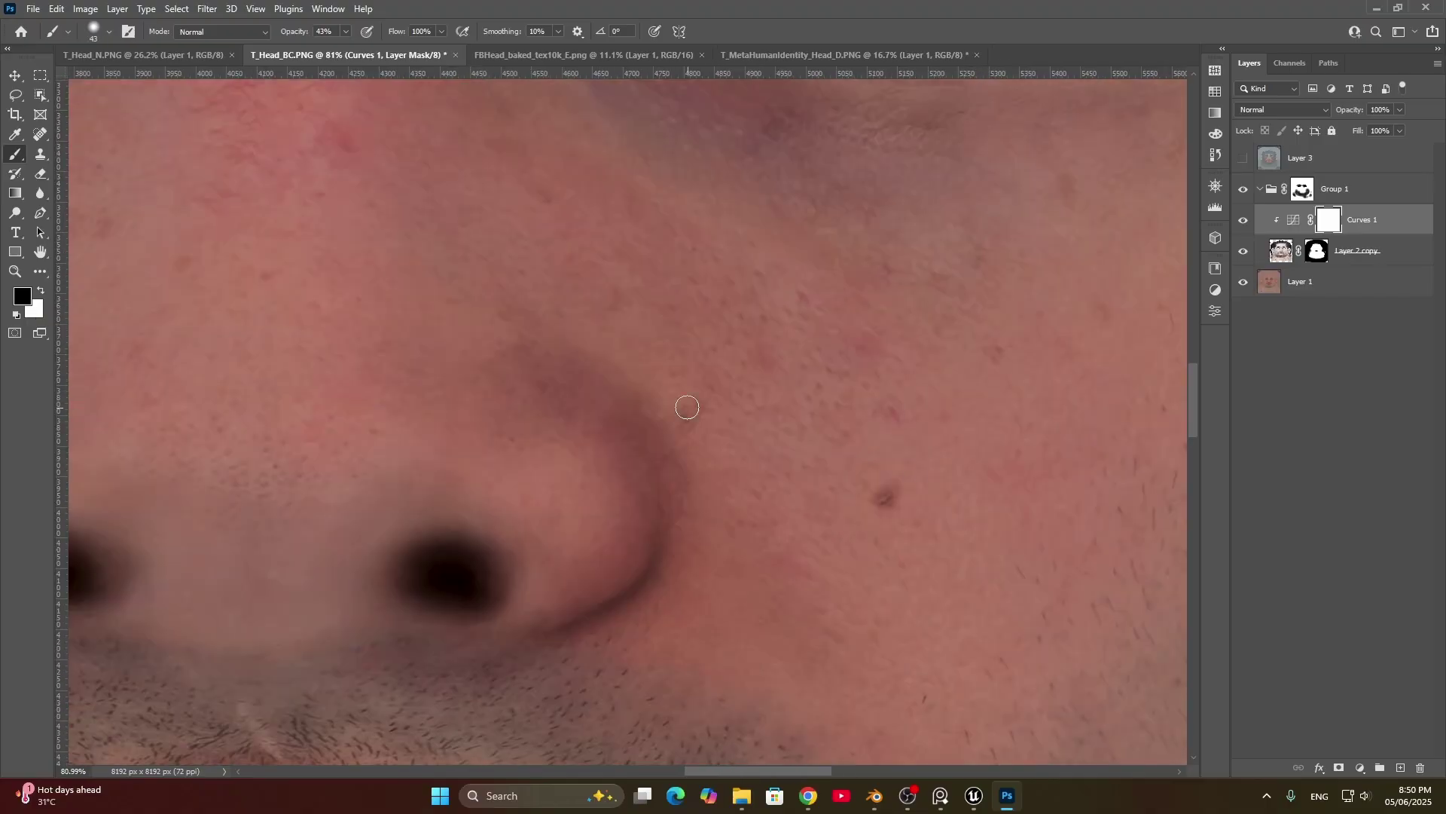
Step: Toggle Layer 2 copy to compare the skin, and darken the moles beside the eye on the Curves 1 mask
click(1243, 251)
click(1243, 251)
drag(301, 376, 1002, 399)
alt+scroll(623, 274, up, 3)
alt+scroll(709, 226, down, 3)
drag(702, 402, 699, 324)
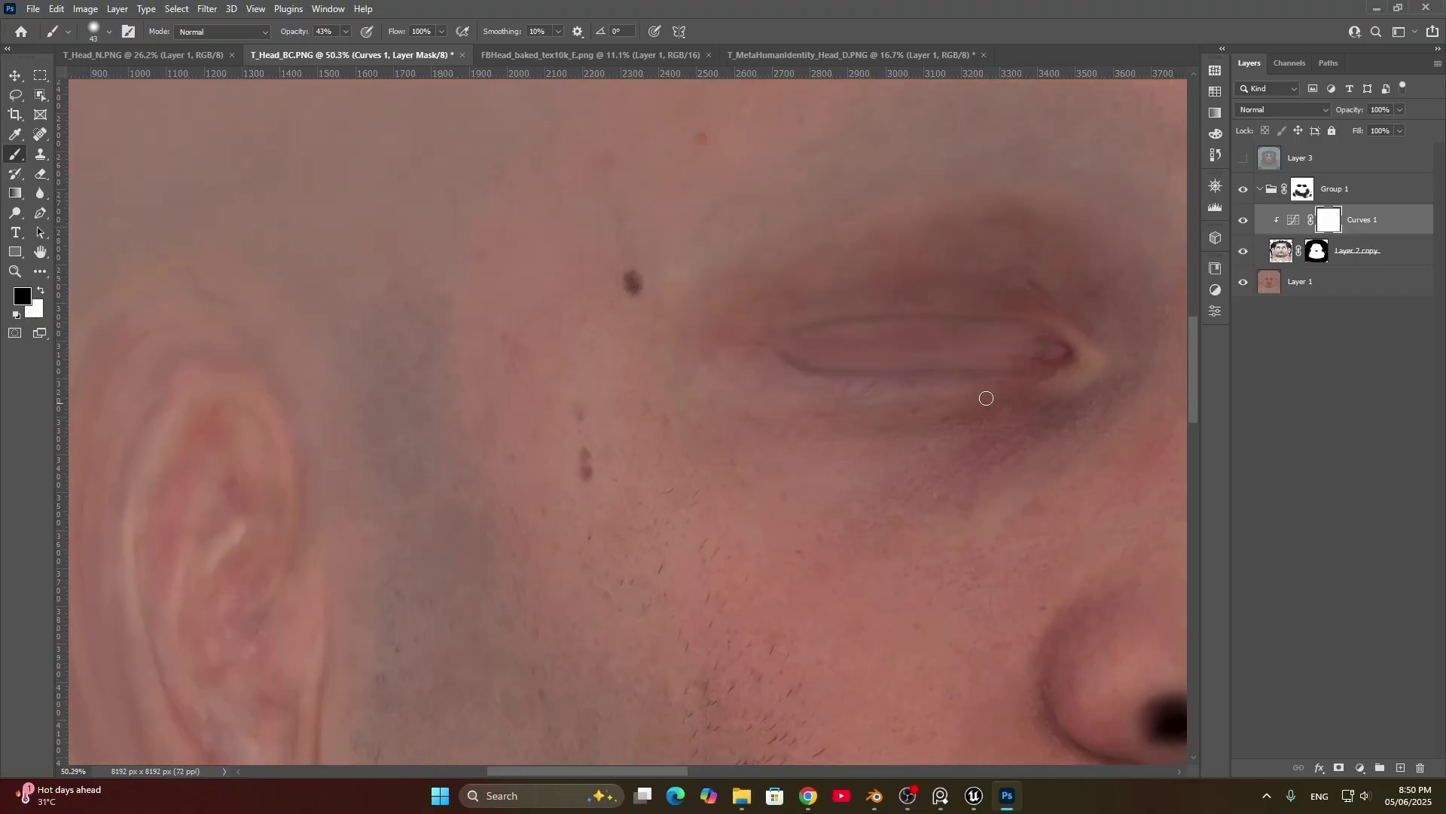
drag(941, 286, 334, 617)
Step: Recheck the face with Layer 2 copy hidden and shown, and paint the Curves 1 mask over the neck tattoo to darken it
click(1243, 251)
click(1243, 251)
alt+scroll(753, 452, down, 4)
drag(806, 278, 701, 572)
alt+scroll(744, 503, up, 4)
drag(770, 288, 688, 642)
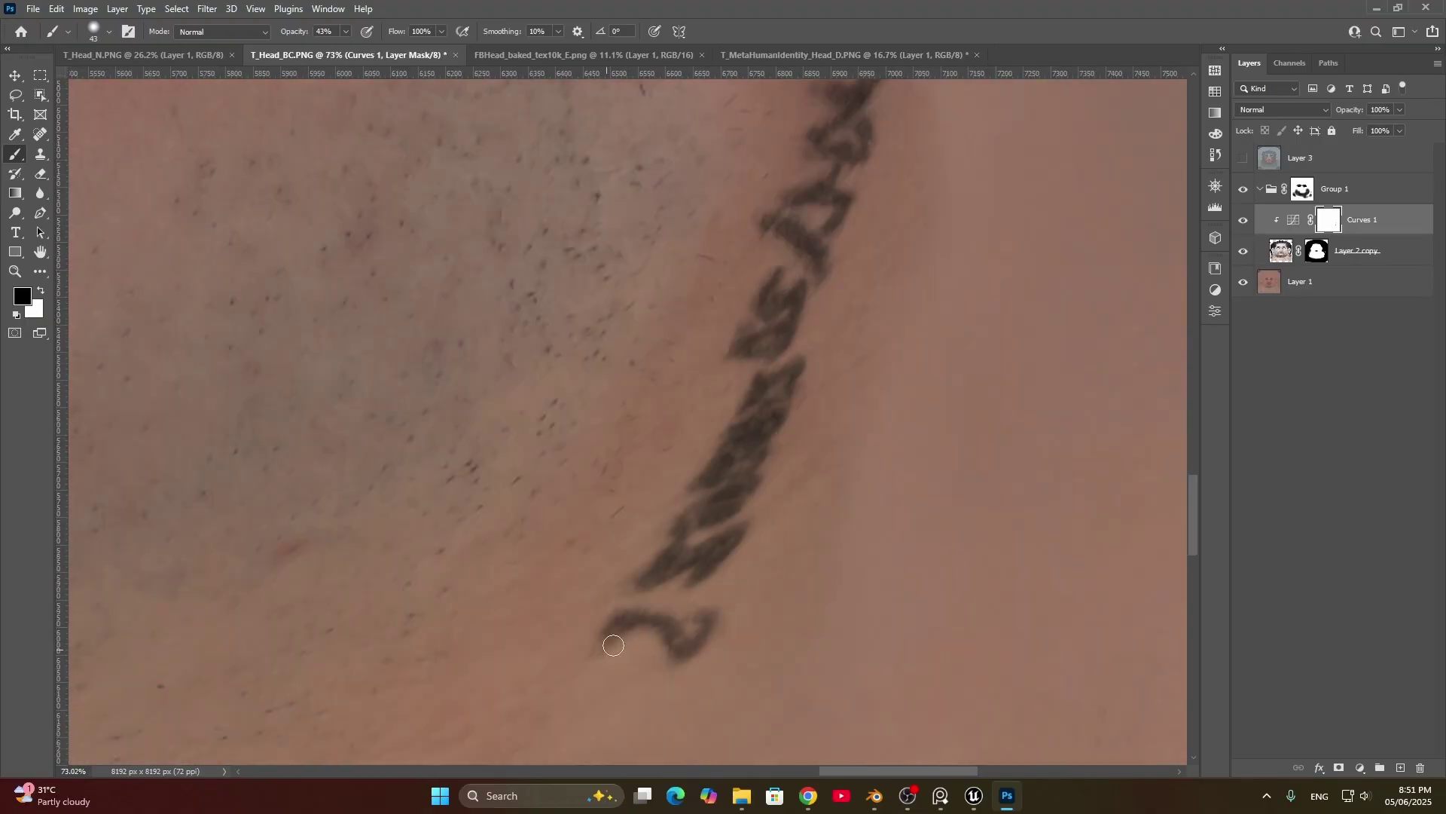
Step: Paint black on the Group 1 mask along the neck tattoo, cheeks and jaw with a soft brush to blend the skin
alt+scroll(807, 485, down, 4)
click(1302, 189)
alt+right_drag(813, 530, 836, 530)
drag(818, 278, 750, 461)
alt+scroll(904, 331, up, 3)
alt+scroll(710, 332, down, 3)
mouse_move(339, 339)
mouse_down()
mouse_move(886, 611)
mouse_move(938, 603)
mouse_up()
alt+scroll(938, 603, up, 3)
drag(836, 580, 354, 586)
alt+scroll(725, 469, down, 7)
alt+scroll(817, 416, up, 2)
alt+right_drag(469, 611, 520, 603)
key(x)
alt+scroll(852, 555, down, 2)
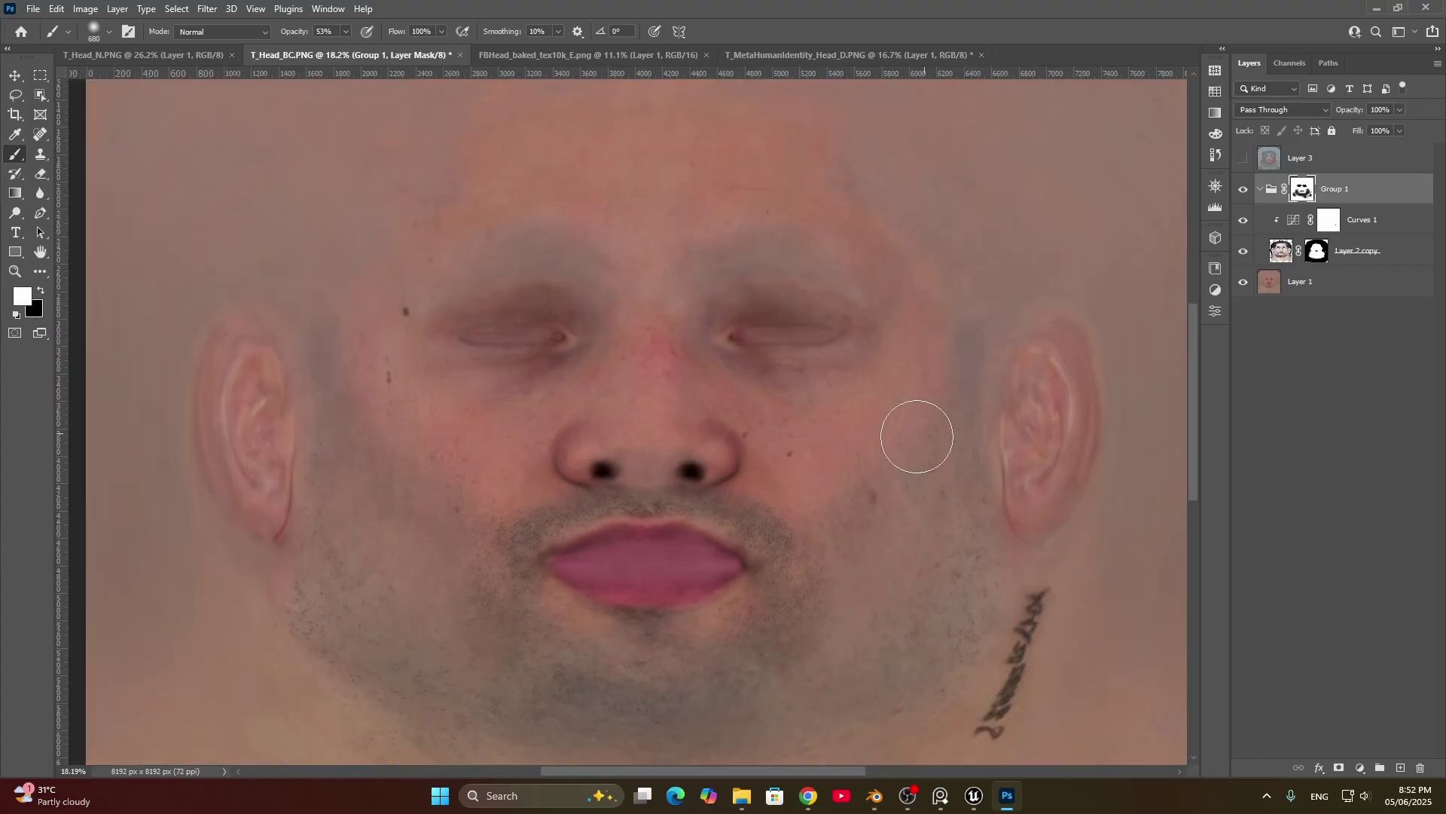
alt+scroll(897, 410, down, 1)
alt+scroll(788, 442, up, 3)
alt+scroll(829, 303, down, 3)
key(v)
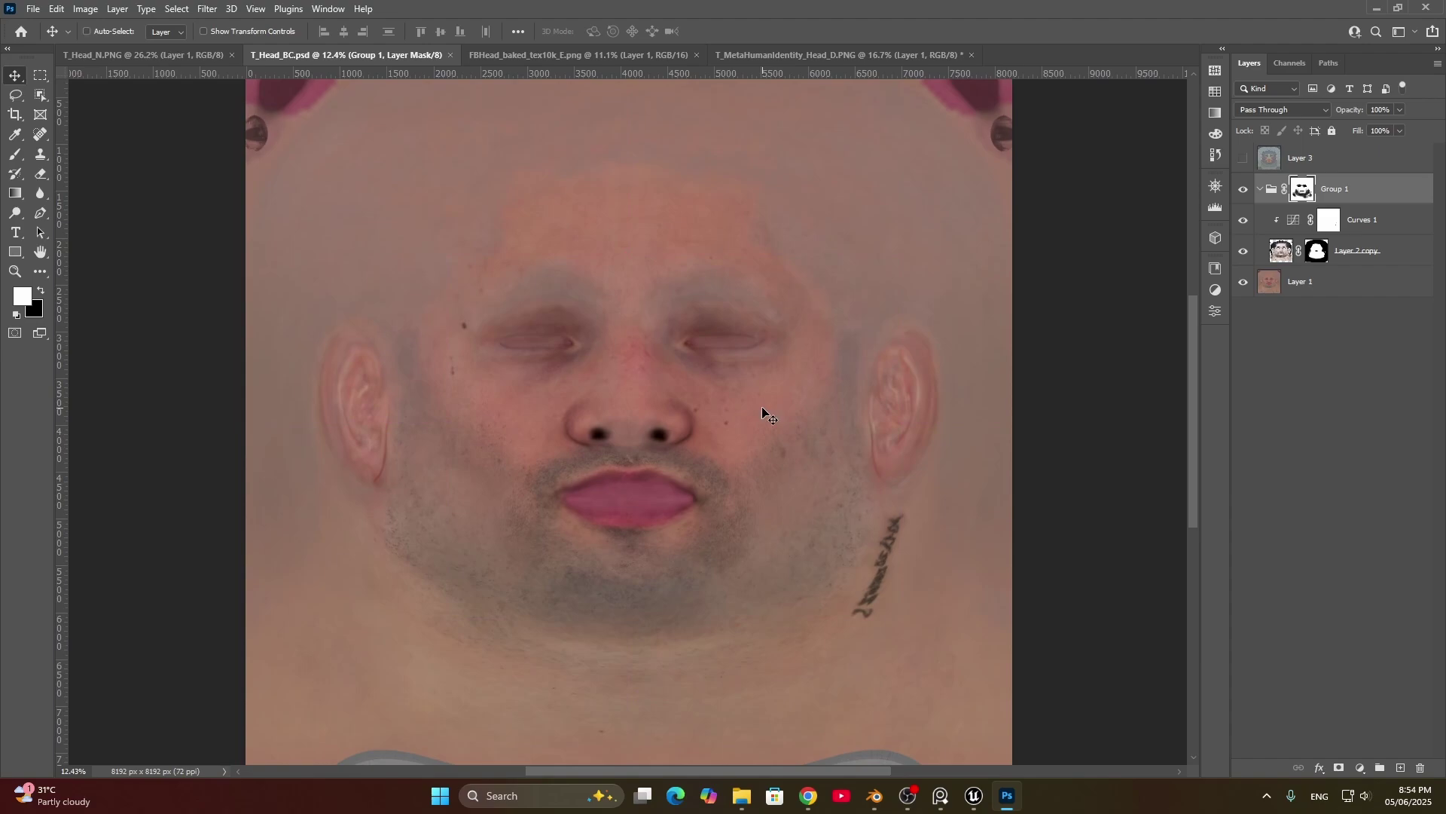
Step: Scale the image down to a quarter of its width, 2048 × 2048 pixels
key(ctrl+alt+i)
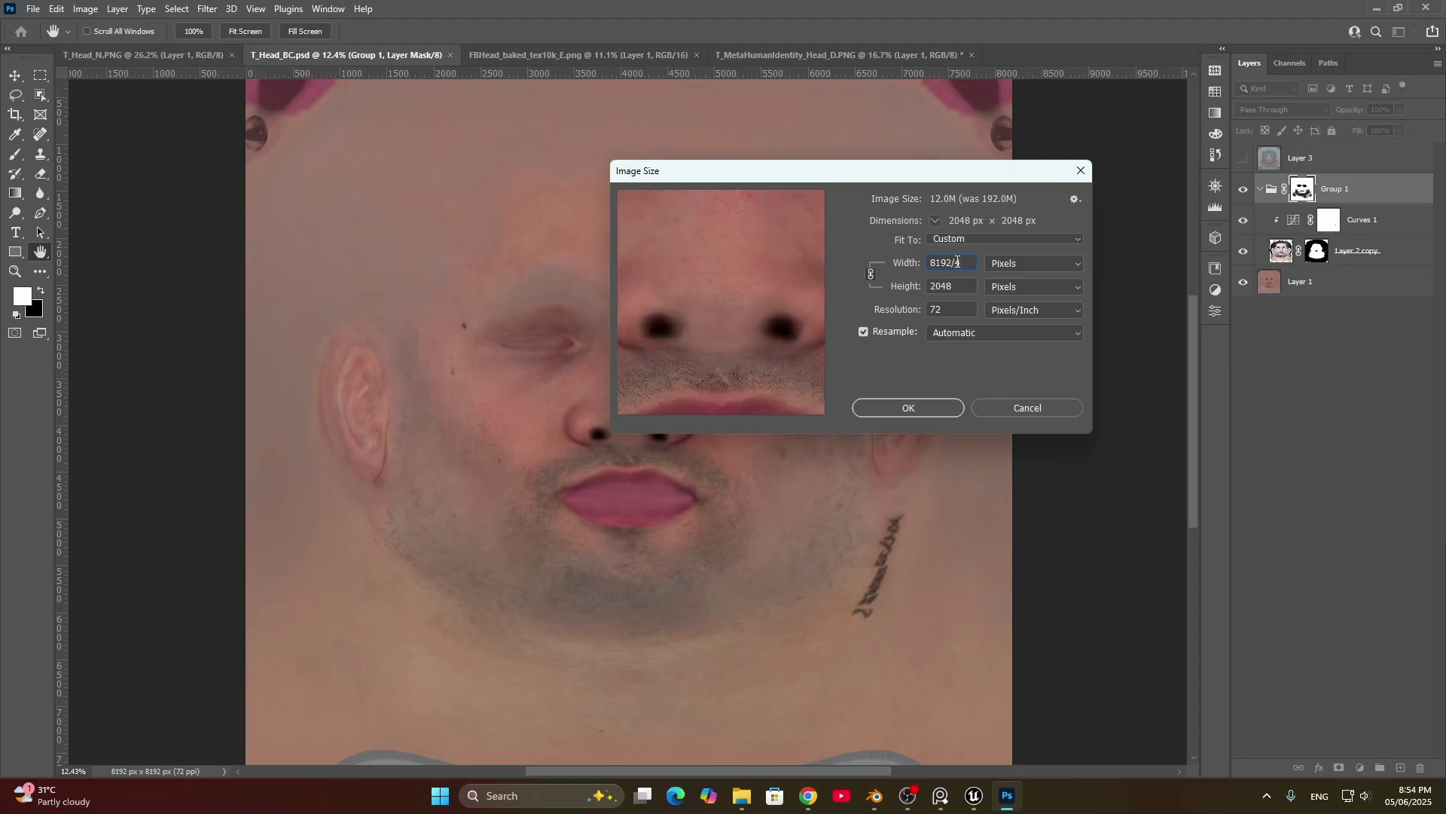
key(Return)
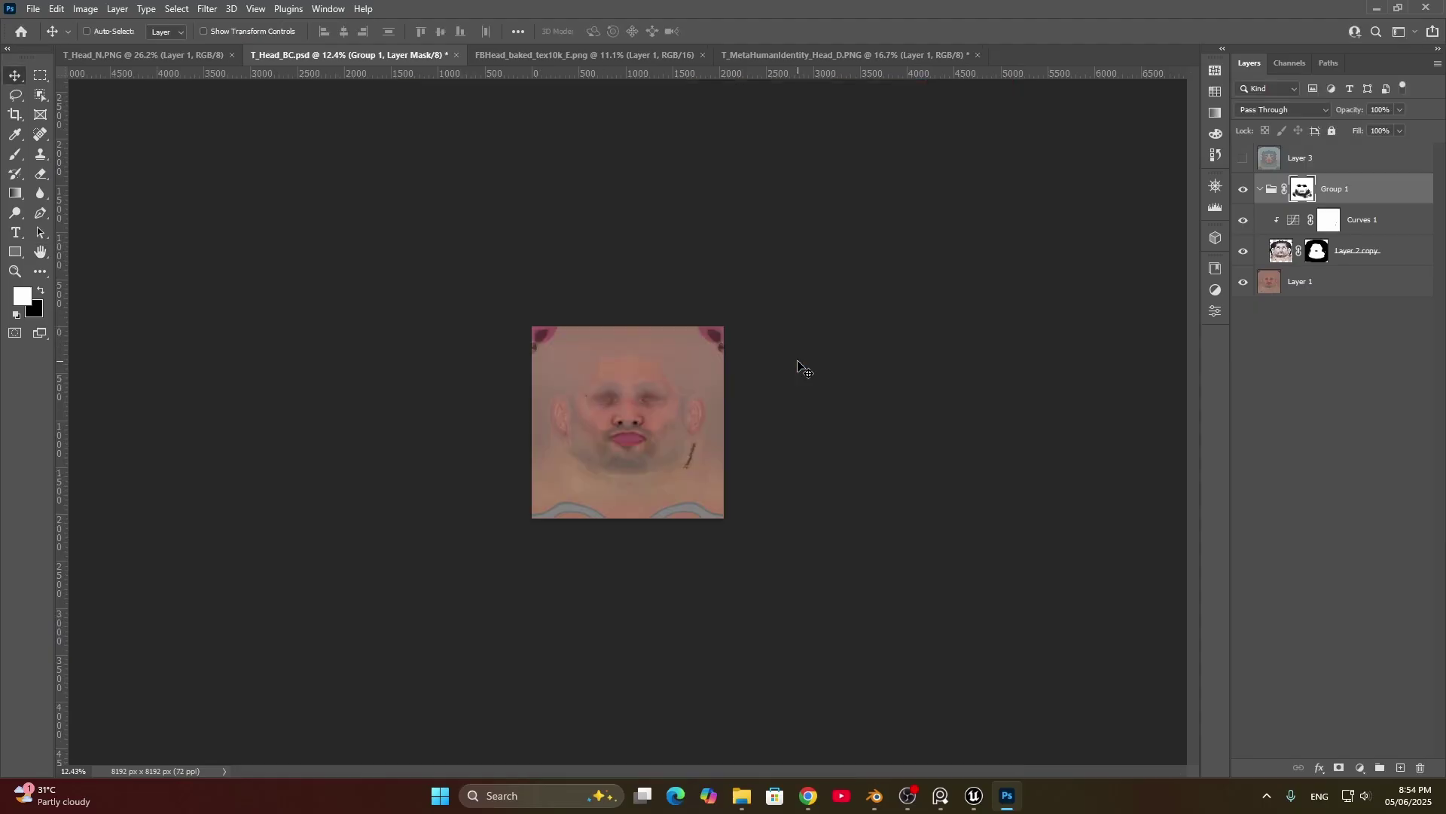
ctrl+scroll(785, 400, up, 5)
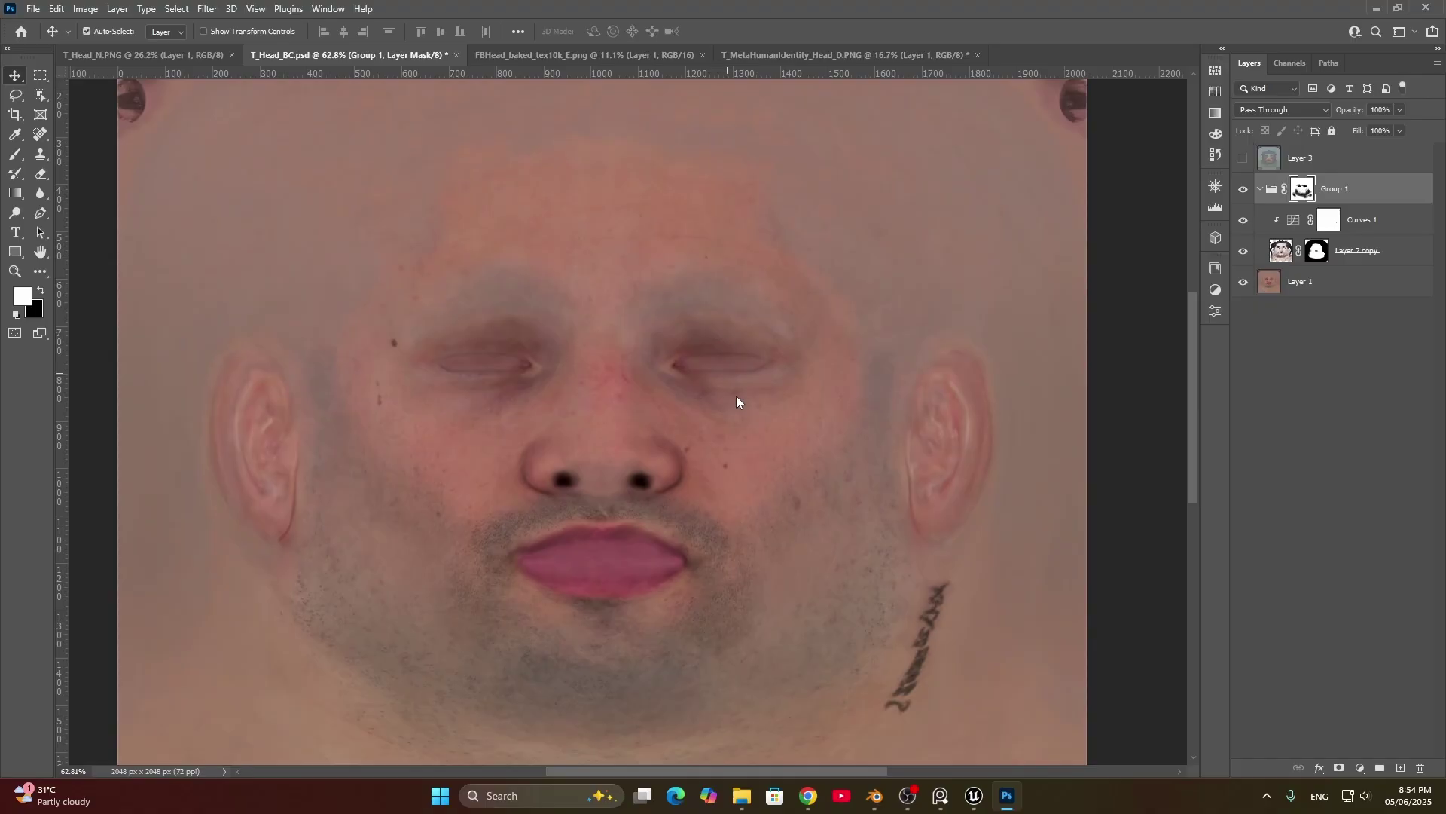
Step: Save the texture as a PNG over T_Head_BC.PNG in the 5.6 folder, with the large file size option
key(ctrl+shift+s)
click(644, 414)
click(345, 558)
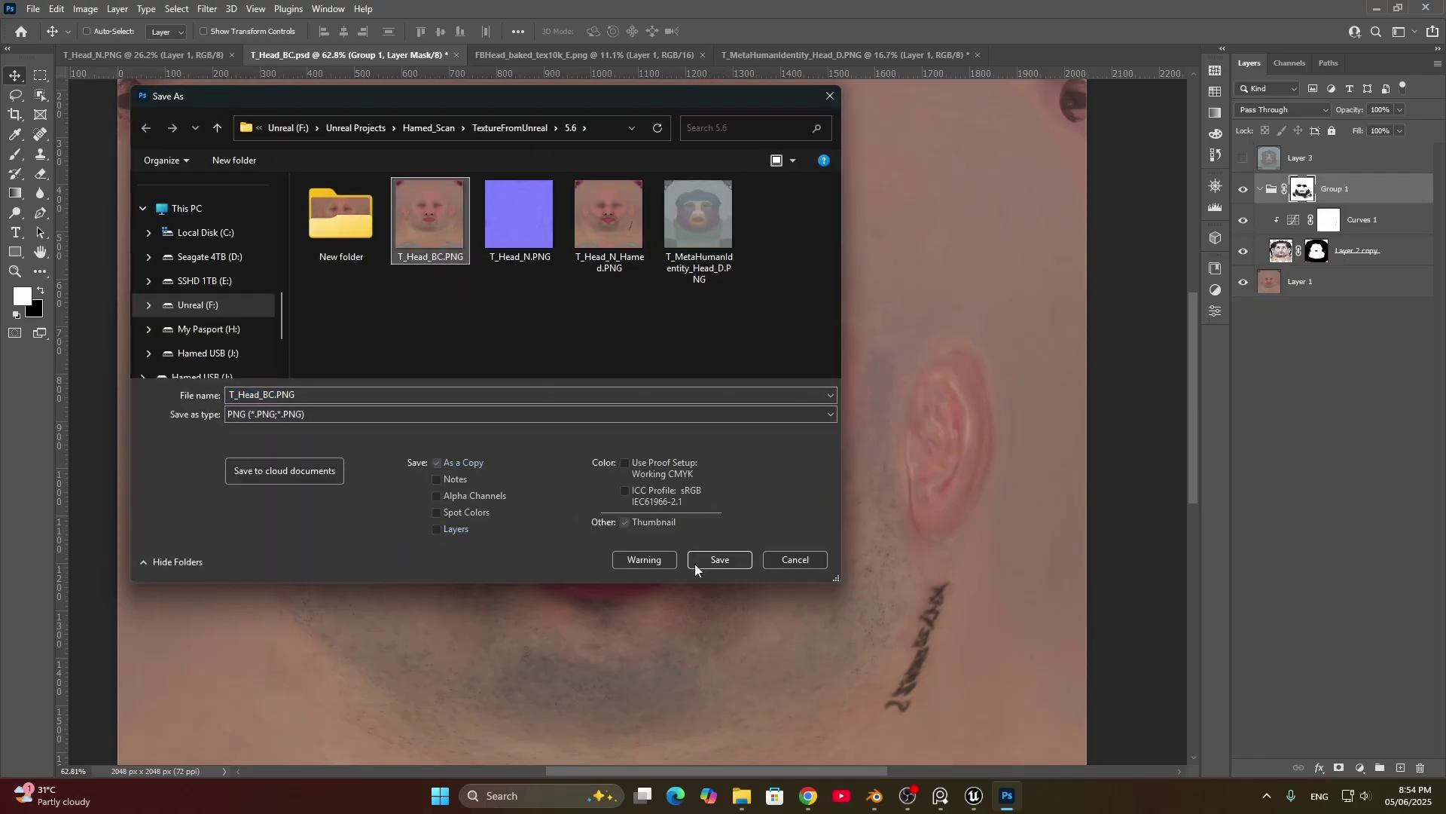
click(724, 559)
click(764, 400)
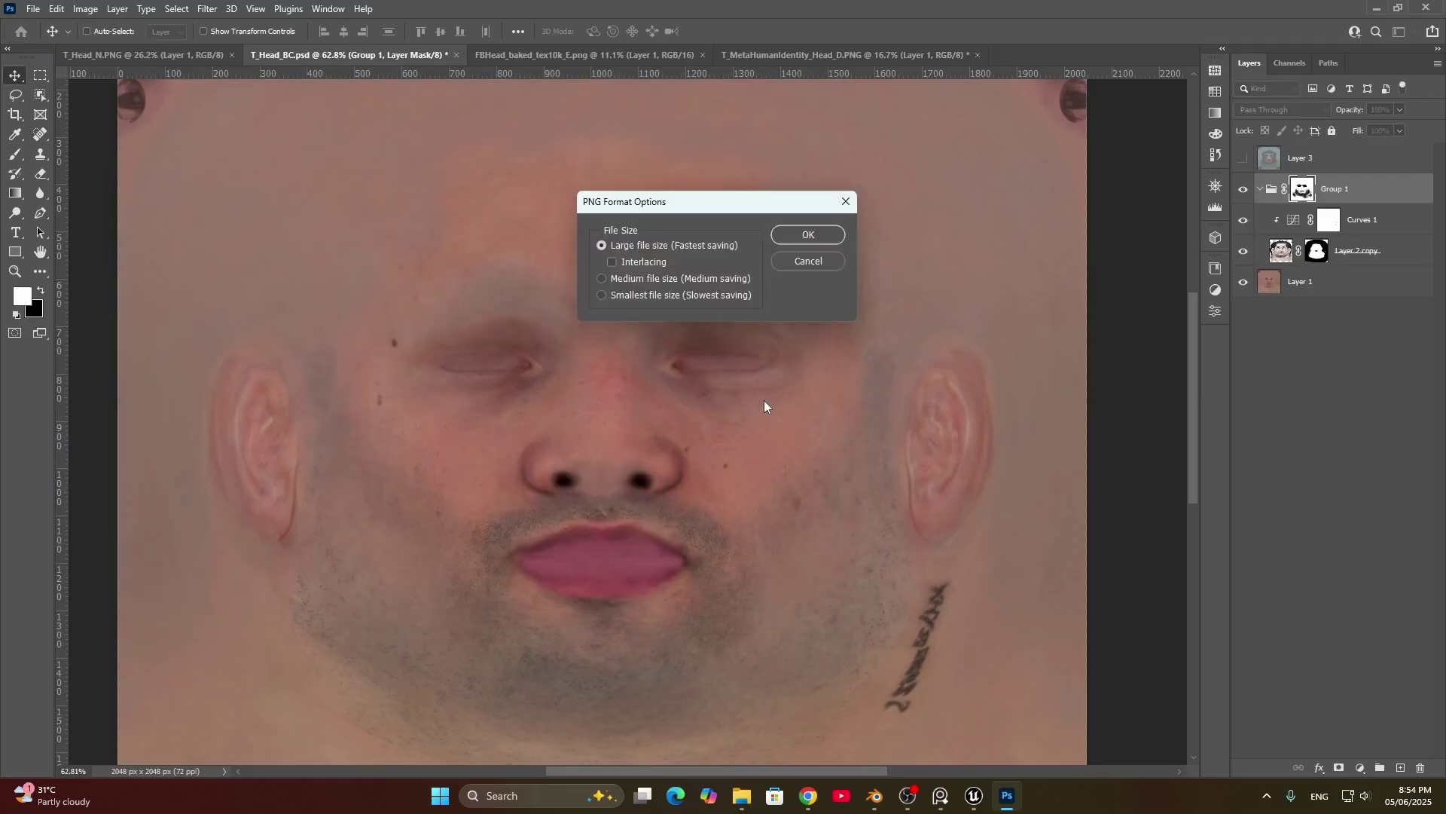
click(806, 235)
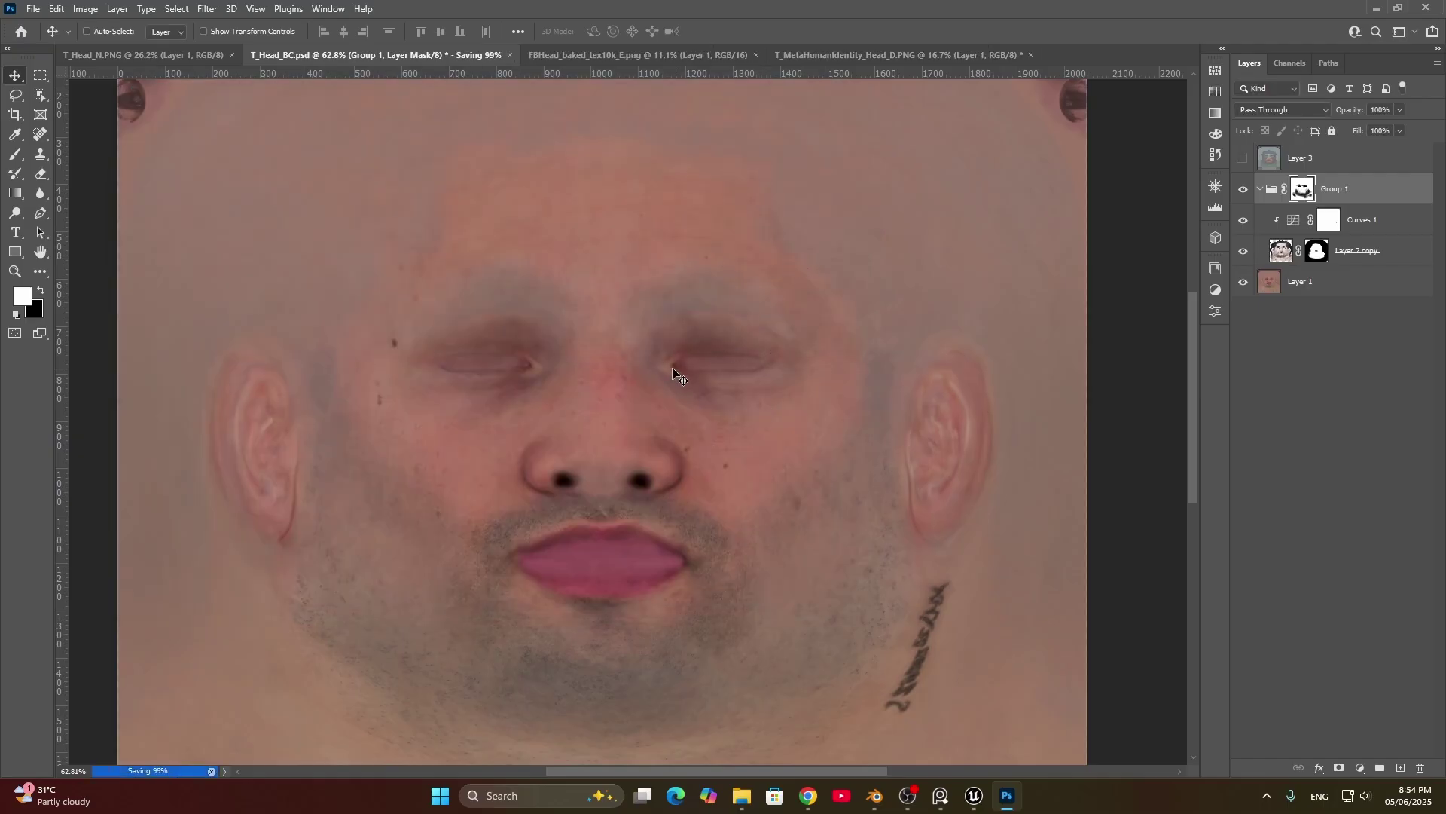
Step: Switch to Unreal Engine, open the parent material MI_Face_Skin_Baked_LOD0 and locate its Basecolor Baked texture in the content folder
key(alt+Tab)
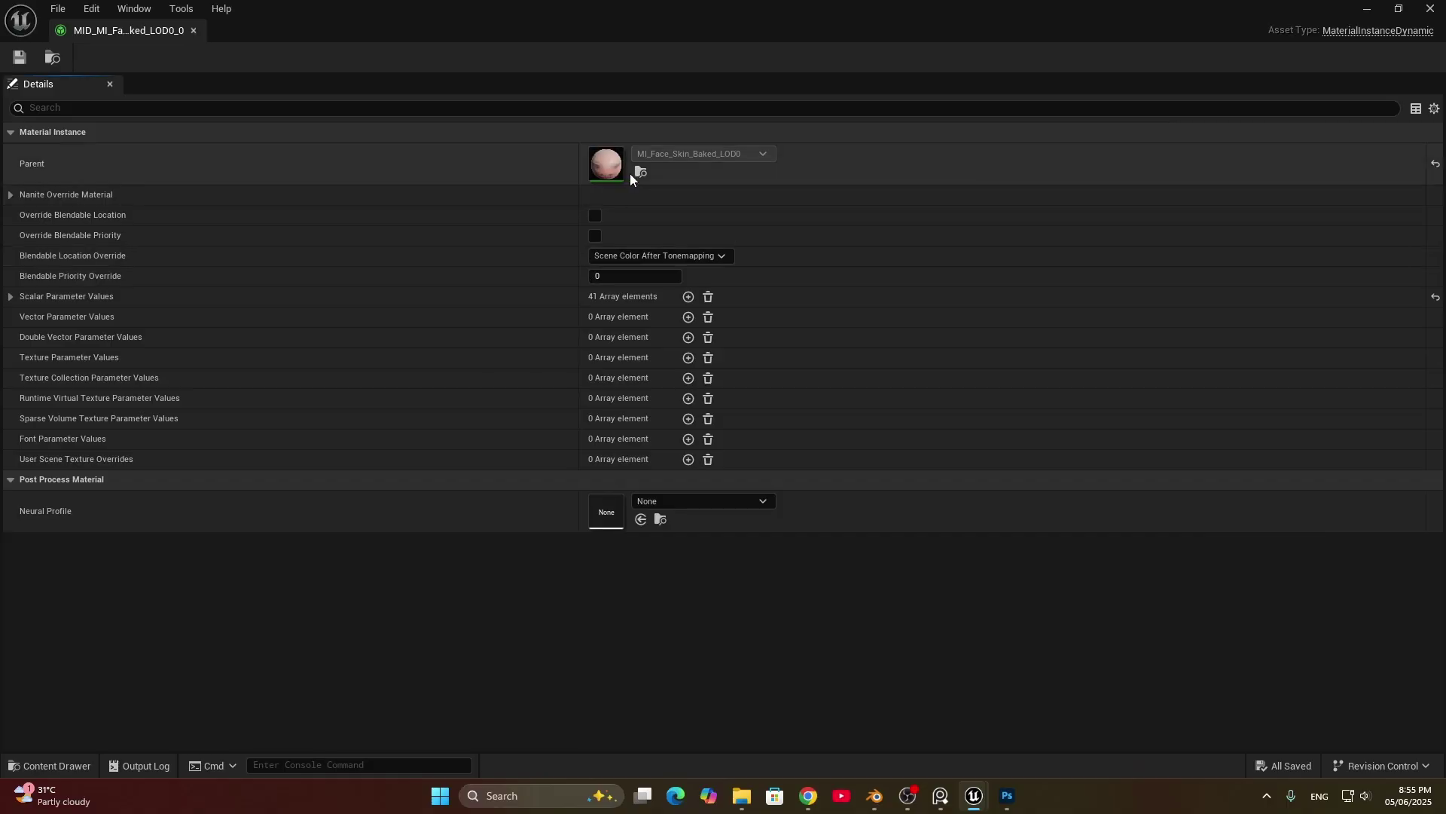
click(640, 173)
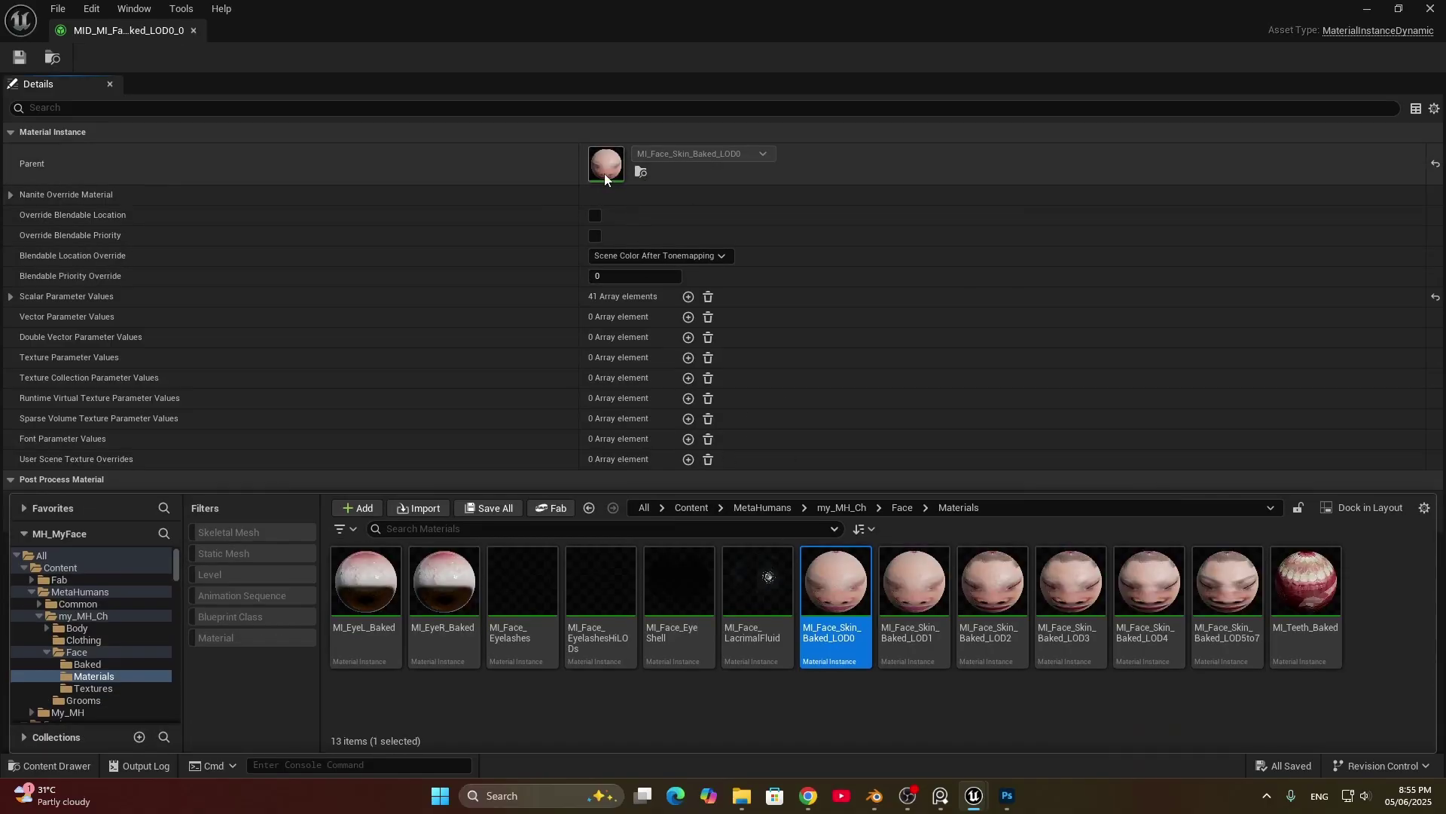
double_click(604, 175)
click(918, 215)
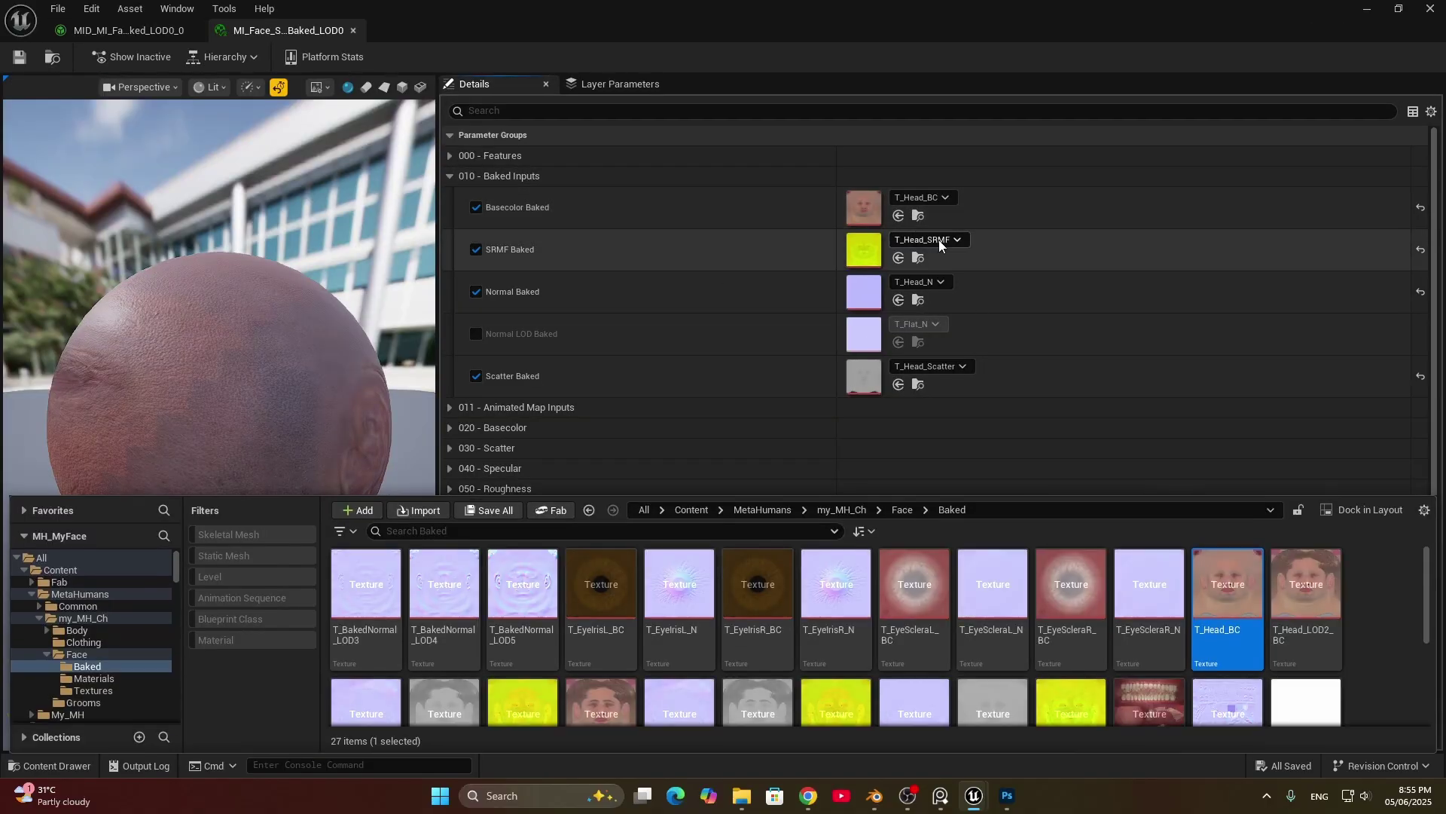
scroll(1103, 669, down, 3)
scroll(1175, 611, up, 3)
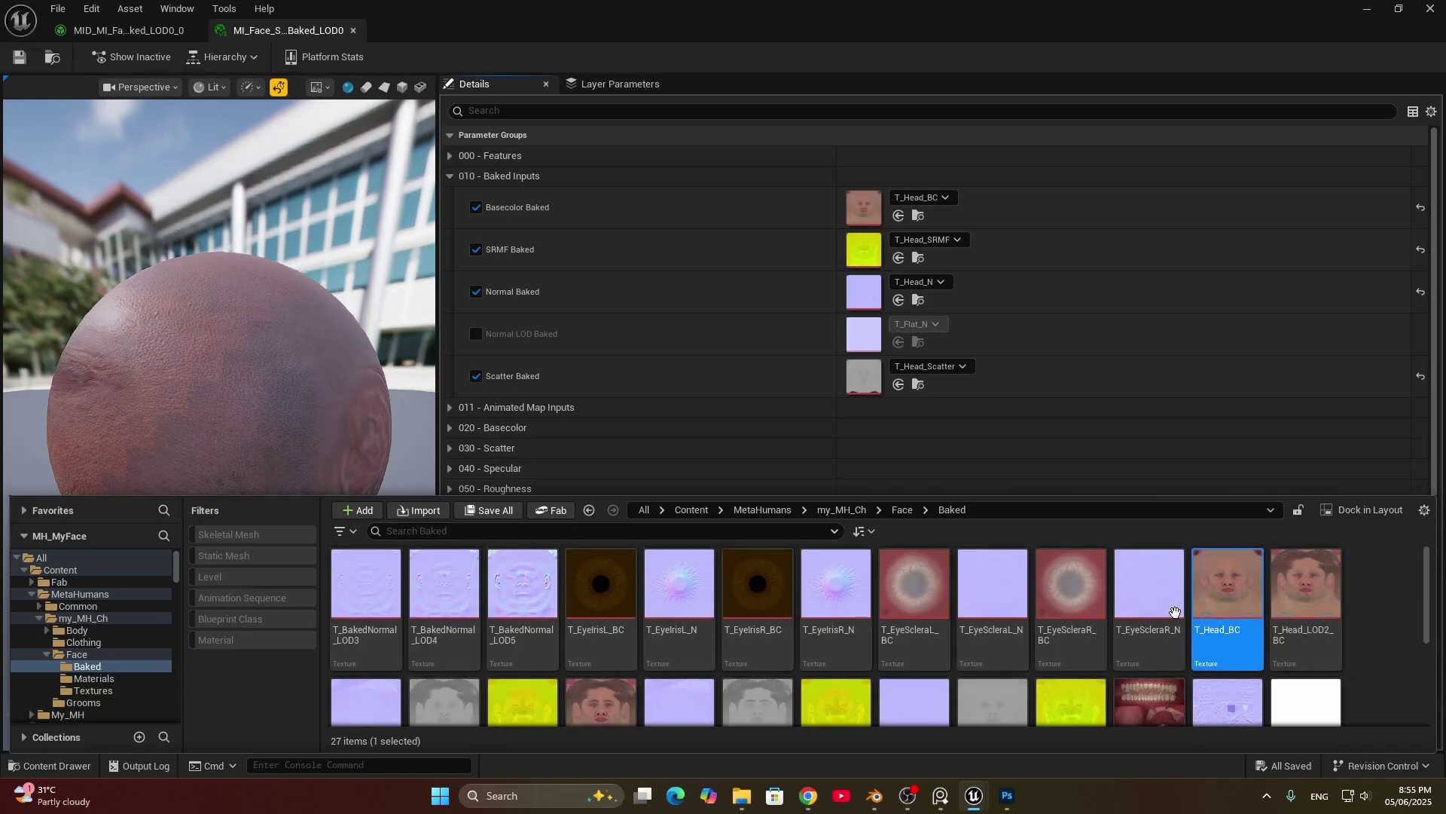
Step: Close the material editor and reimport T_Head_BC.PNG from the 5.6 folder into the Face/Baked content folder
click(1429, 9)
drag(1024, 158, 1321, 136)
drag(1225, 297, 843, 614)
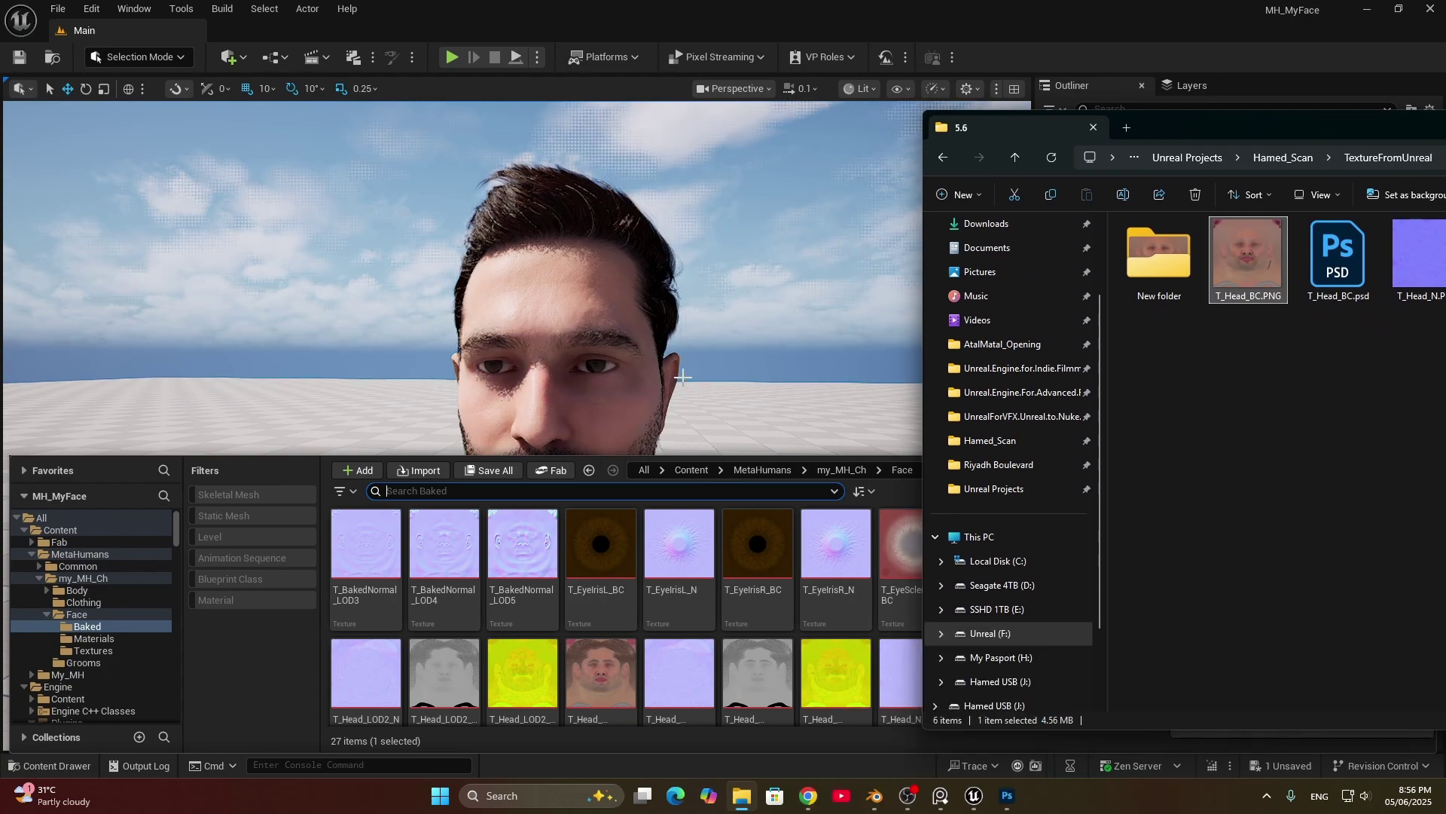
click(631, 361)
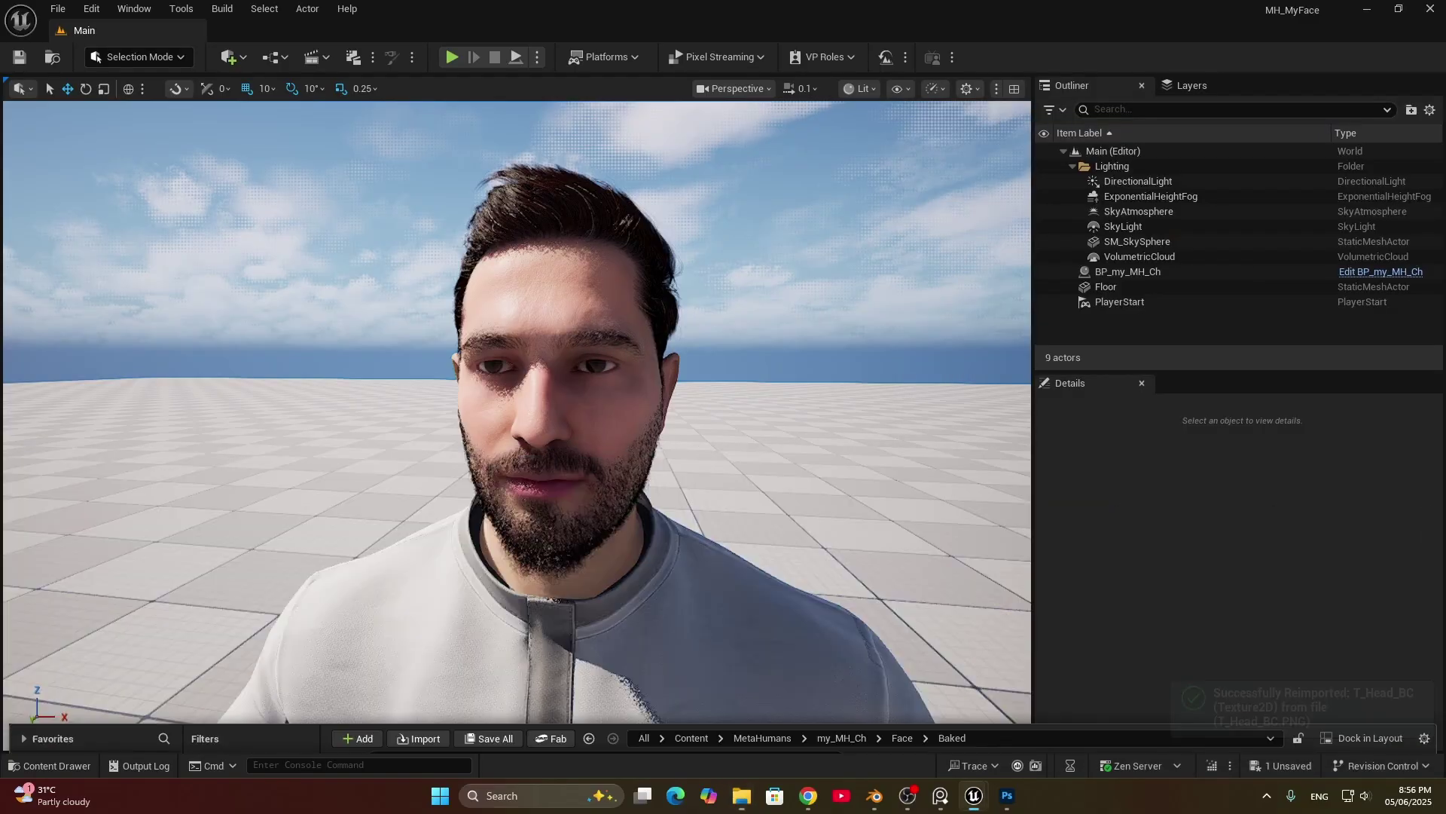
Step: Examine the new skin texture on the MetaHuman's face from the front and the side
right_drag(630, 361, 629, 326)
key(w)
key(s)
scroll(603, 324, up, 1)
key(a)
key(d)
scroll(629, 327, down, 1)
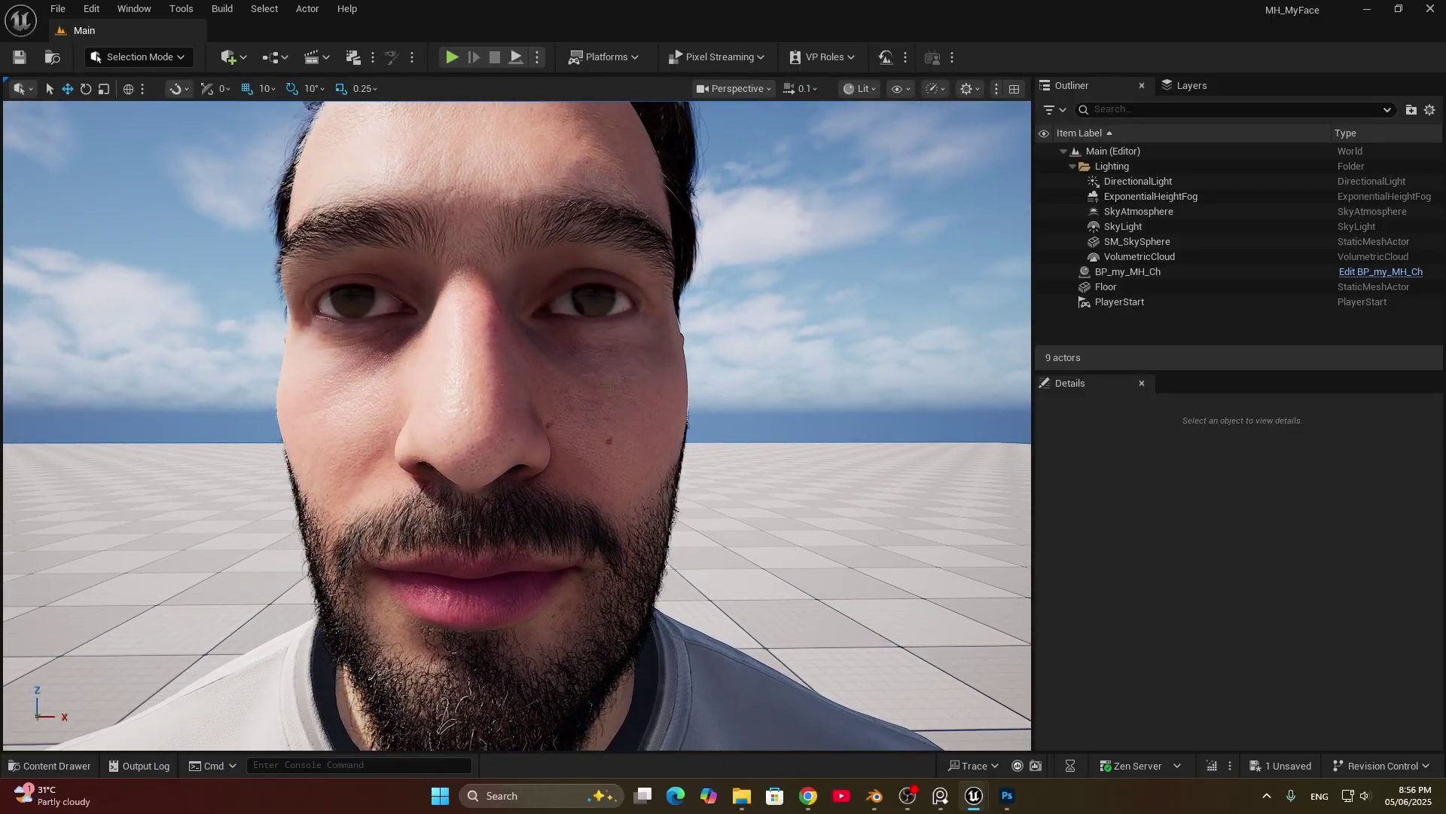
right_drag(629, 327, 650, 383)
scroll(700, 332, up, 1)
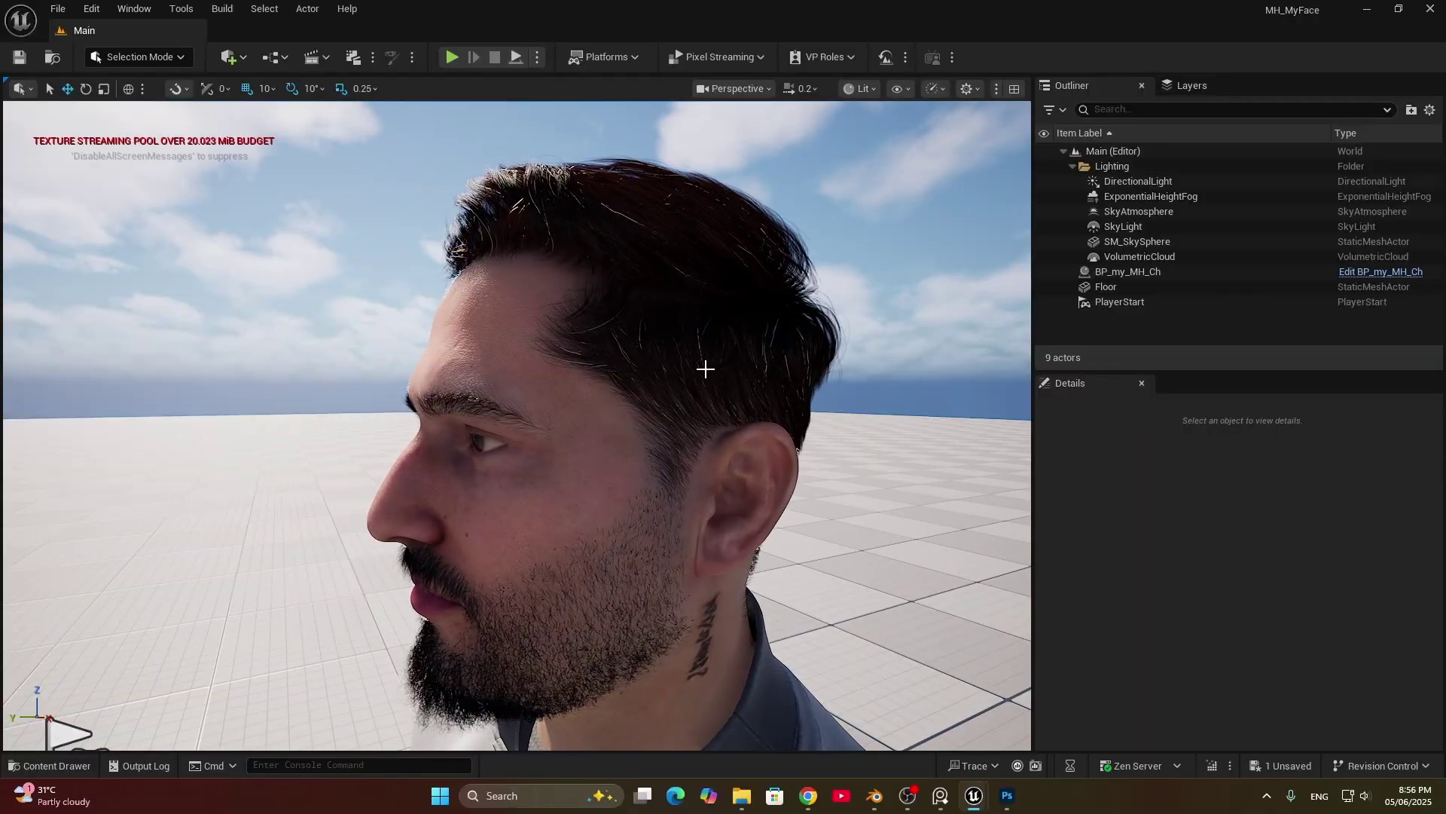
Step: Rotate the level's sunlight around the MetaHuman and inspect the side of the face and the neck tattoo
mouse_move(712, 372)
ctrl+mouse_down()
mouse_move(993, 393)
mouse_move(599, 368)
mouse_move(726, 394)
ctrl+mouse_up()
mouse_move(728, 510)
right_down()
mouse_move(757, 553)
mouse_move(727, 508)
mouse_move(723, 520)
mouse_move(734, 486)
mouse_move(820, 513)
mouse_move(729, 513)
right_up()
key(s)
key(w)
key(a)
scroll(806, 512, down, 1)
scroll(818, 514, up, 1)
key(w)
key(s)
key(w)
Step: Set the perspective viewport's near view plane to 0.001
click(802, 89)
click(734, 89)
drag(859, 386, 842, 392)
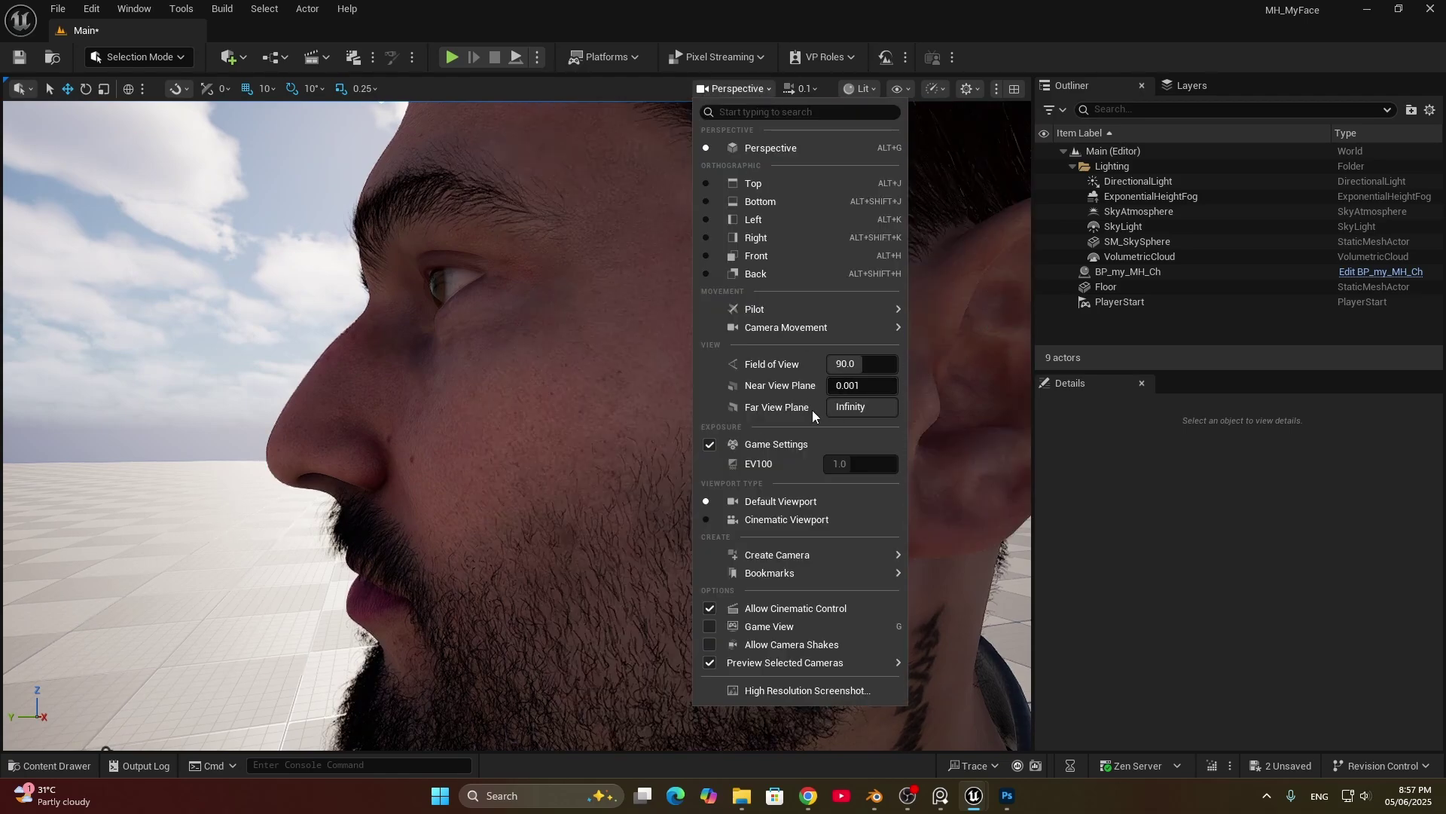
Step: Examine the skin texture, moles and beard area of the MetaHuman's face at close range
right_drag(598, 433, 630, 414)
key(w)
key(s)
key(a)
key(a)
key(e)
key(w)
key(s)
key(d)
scroll(640, 416, up, 1)
scroll(772, 390, up, 1)
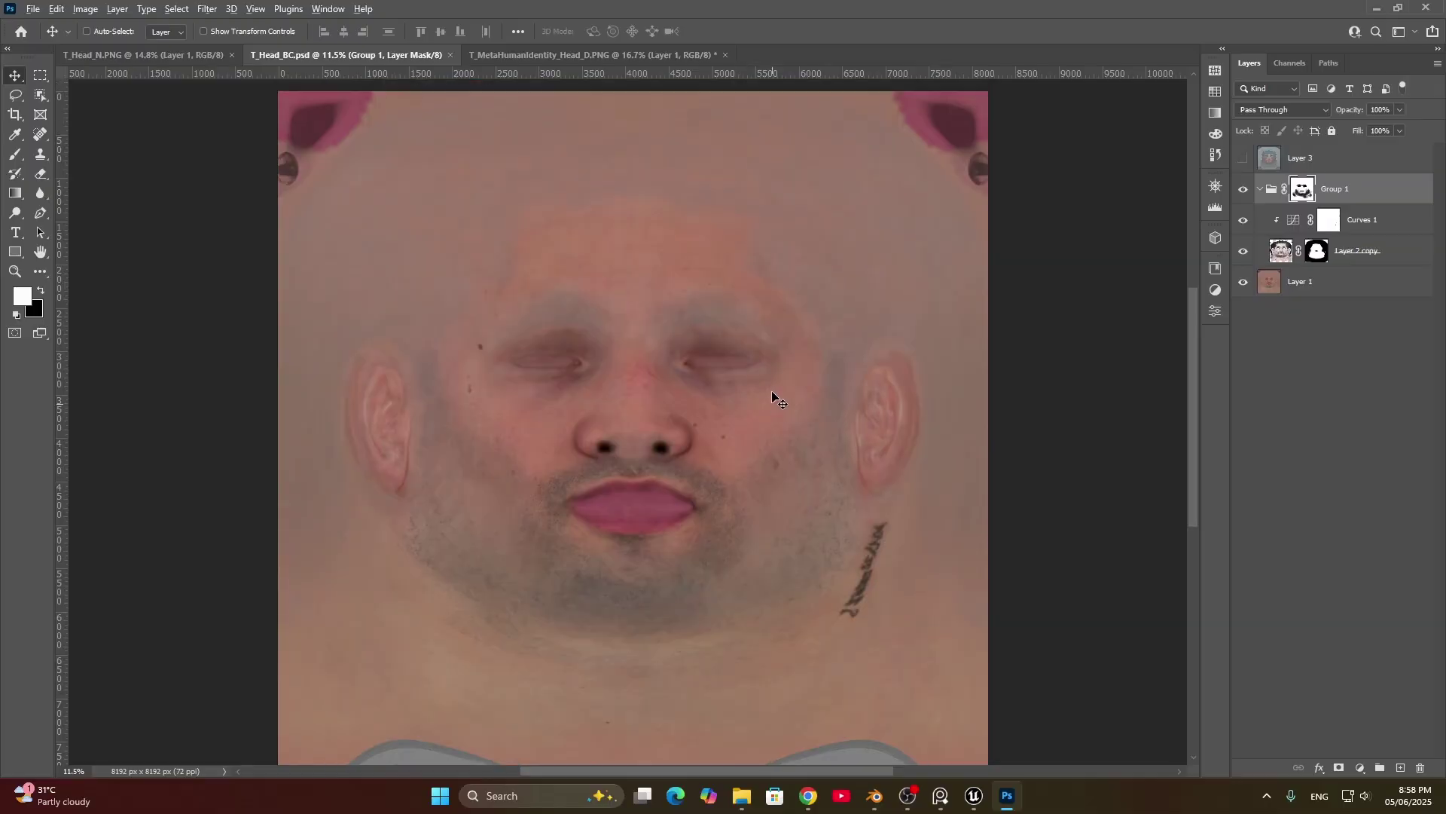
Step: In the T_Head_BC.psd document in Photoshop, merge Group 1 and its contents with Layer 1
alt+scroll(774, 390, up, 1)
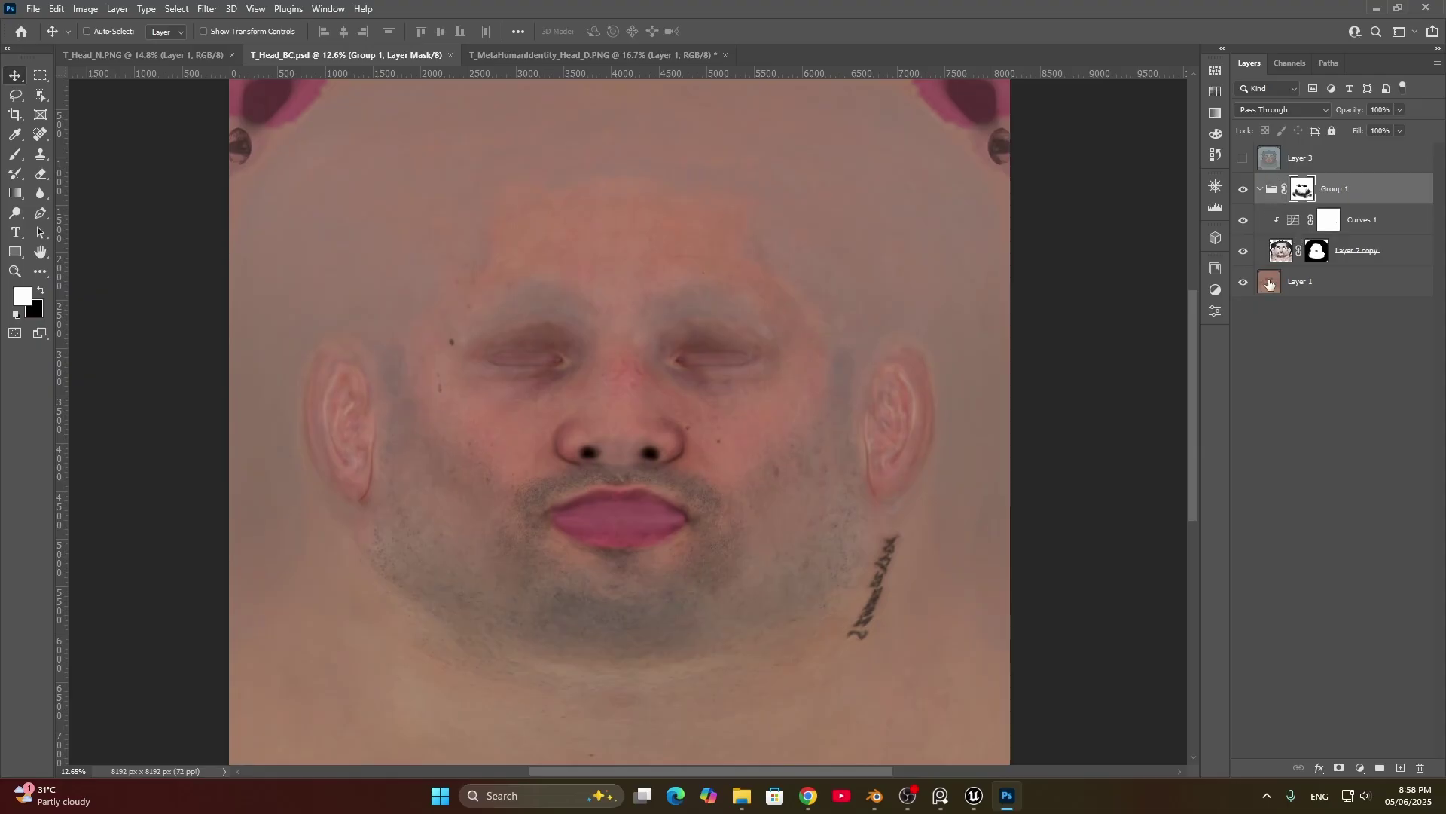
shift+click(1270, 283)
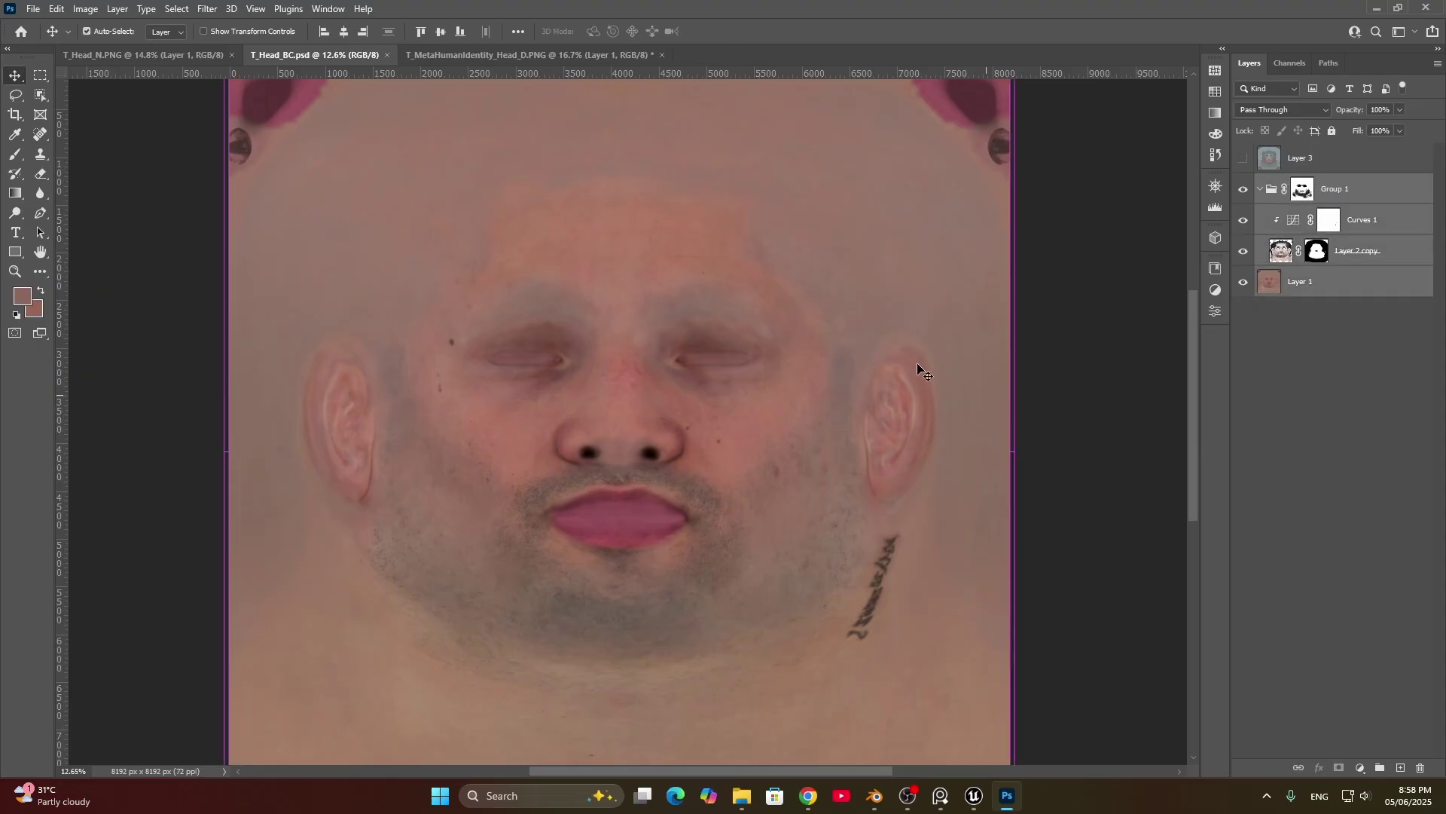
key(ctrl+e)
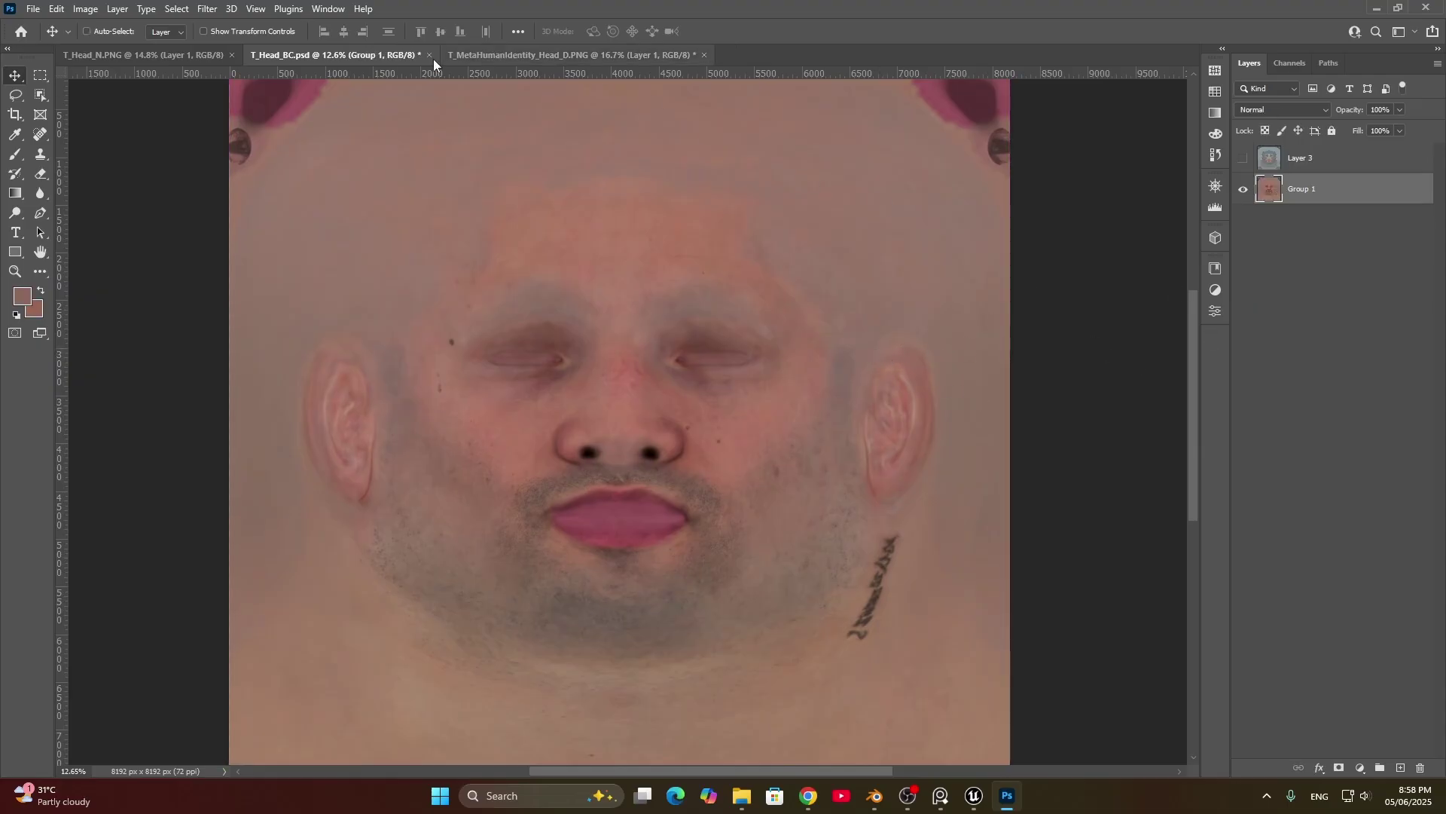
Step: Generate a normal map from the merged layer with blur 0 and detail scale 120%, and collapse the 3D panel
click(232, 9)
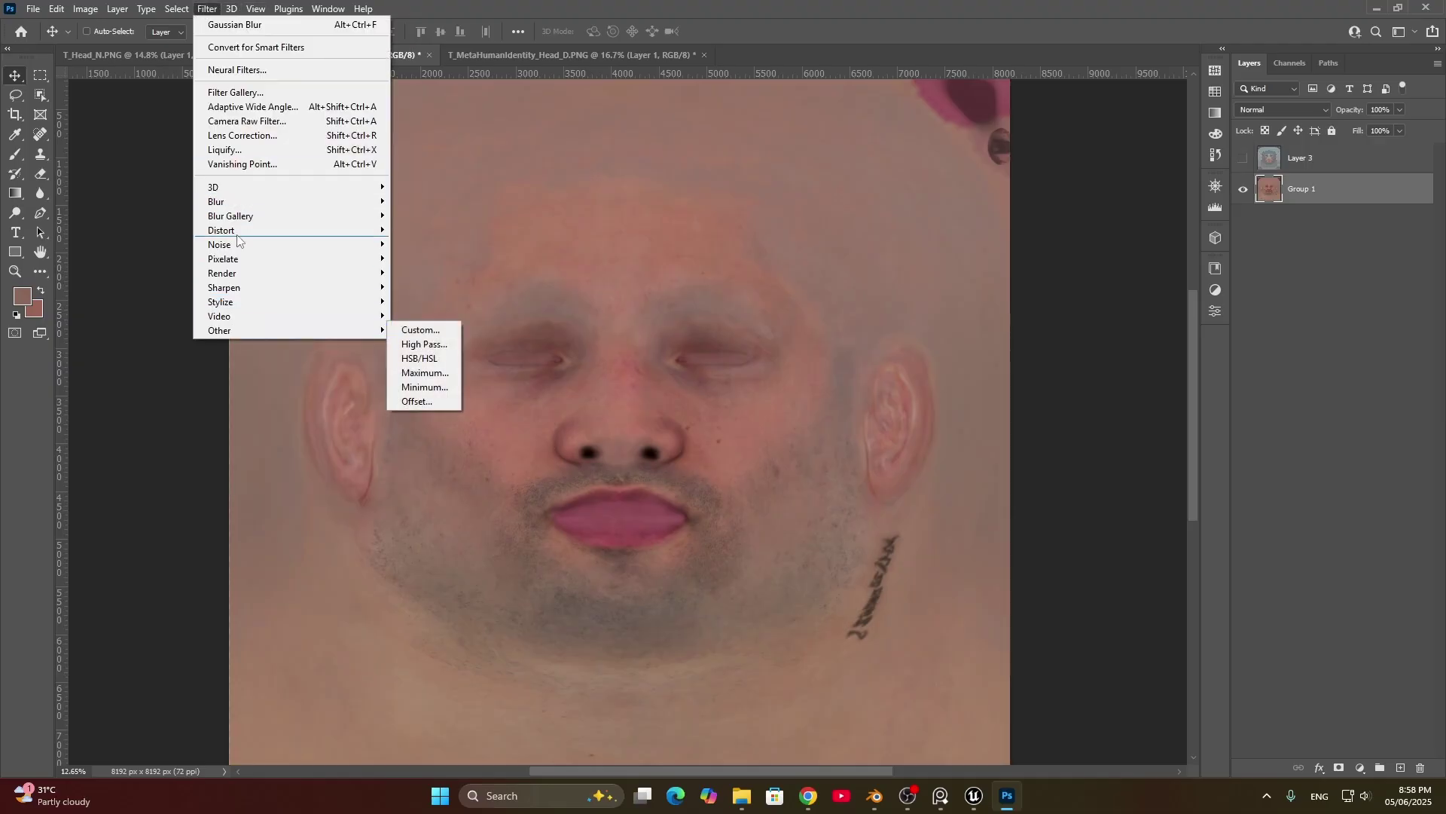
mouse_move(226, 186)
click(452, 201)
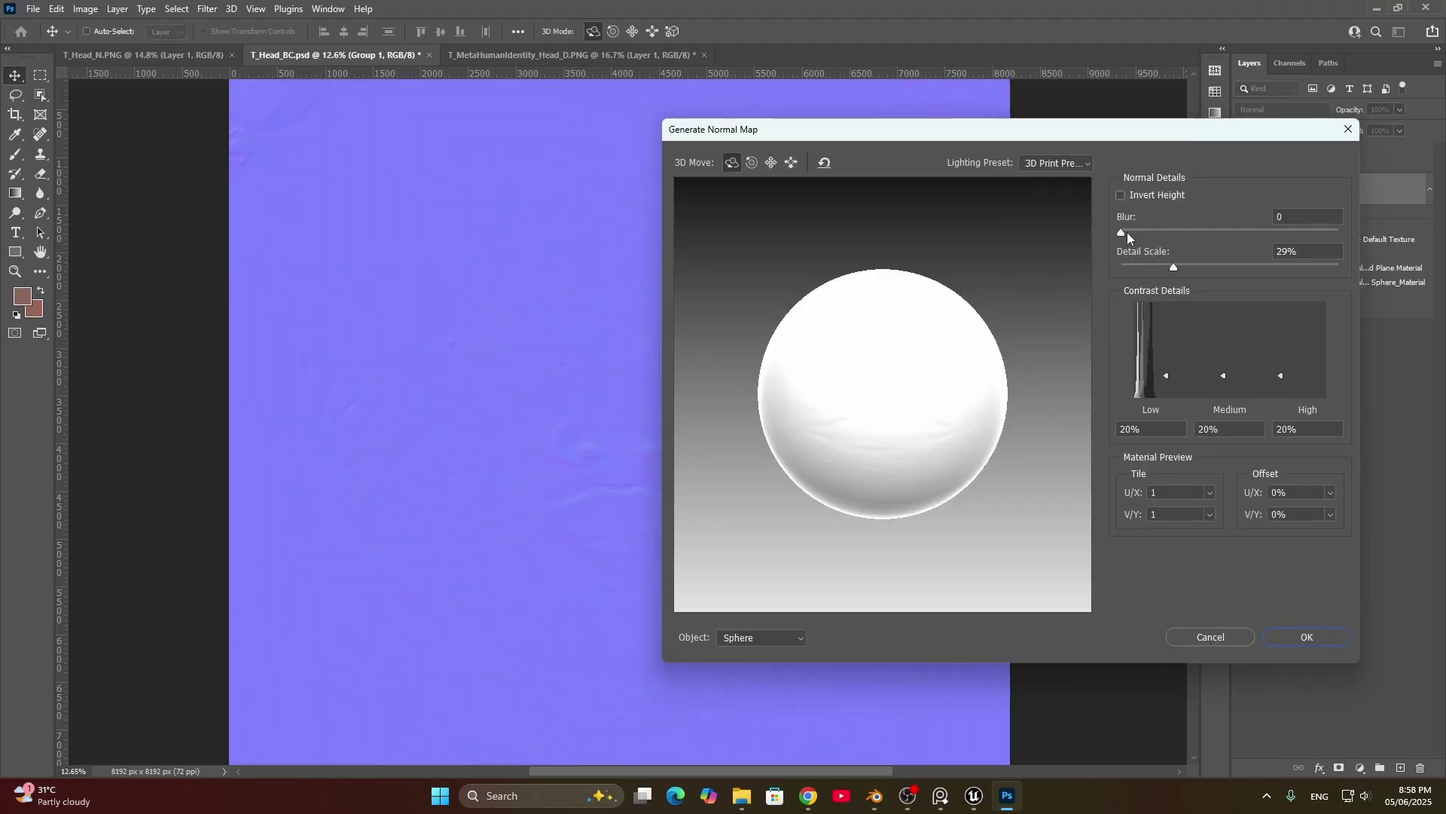
drag(1096, 140, 1108, 93)
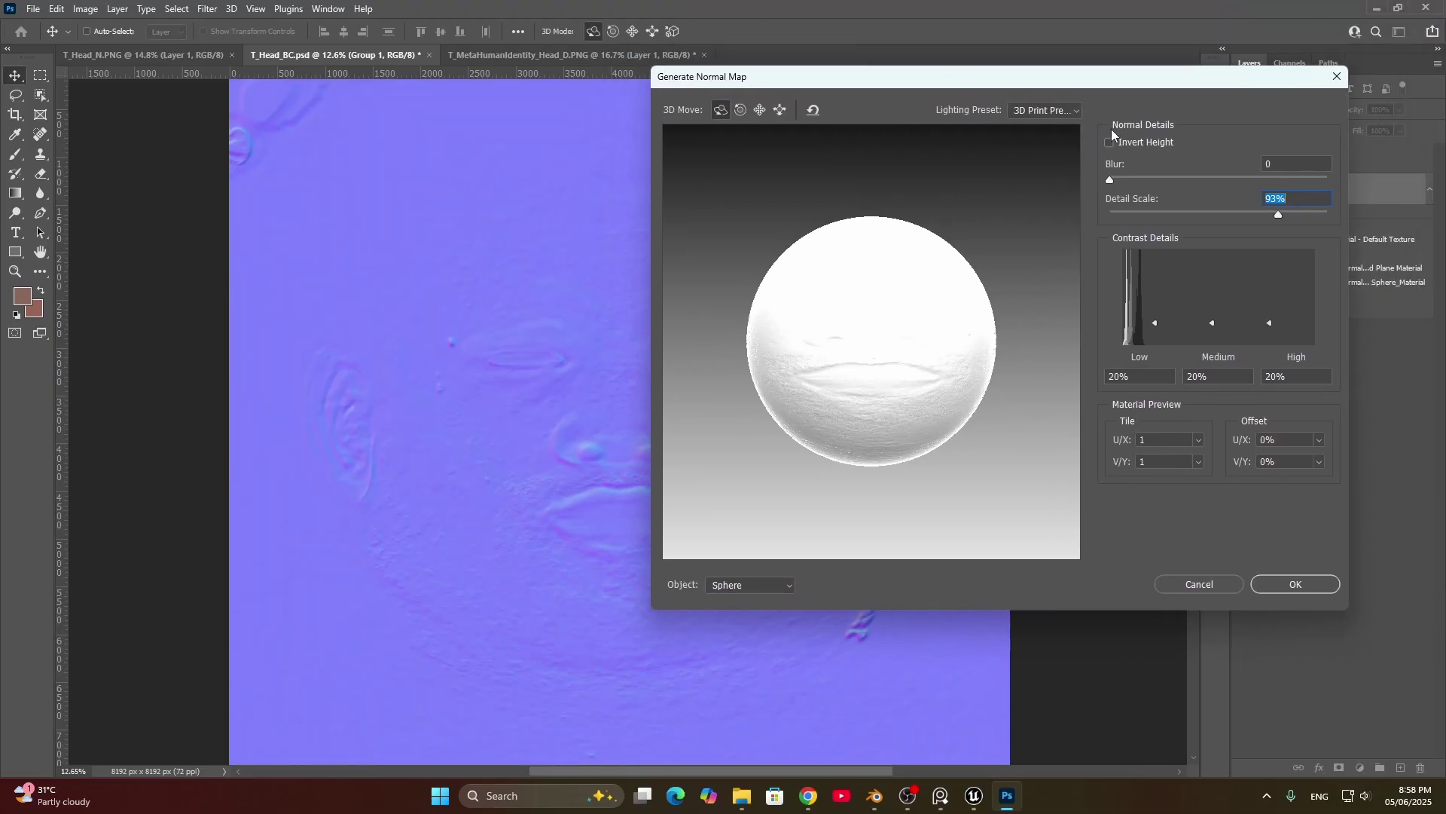
drag(1293, 213, 1345, 217)
mouse_move(989, 78)
mouse_down()
mouse_move(1204, 53)
mouse_move(1188, 93)
mouse_move(1036, 107)
mouse_move(985, 85)
mouse_up()
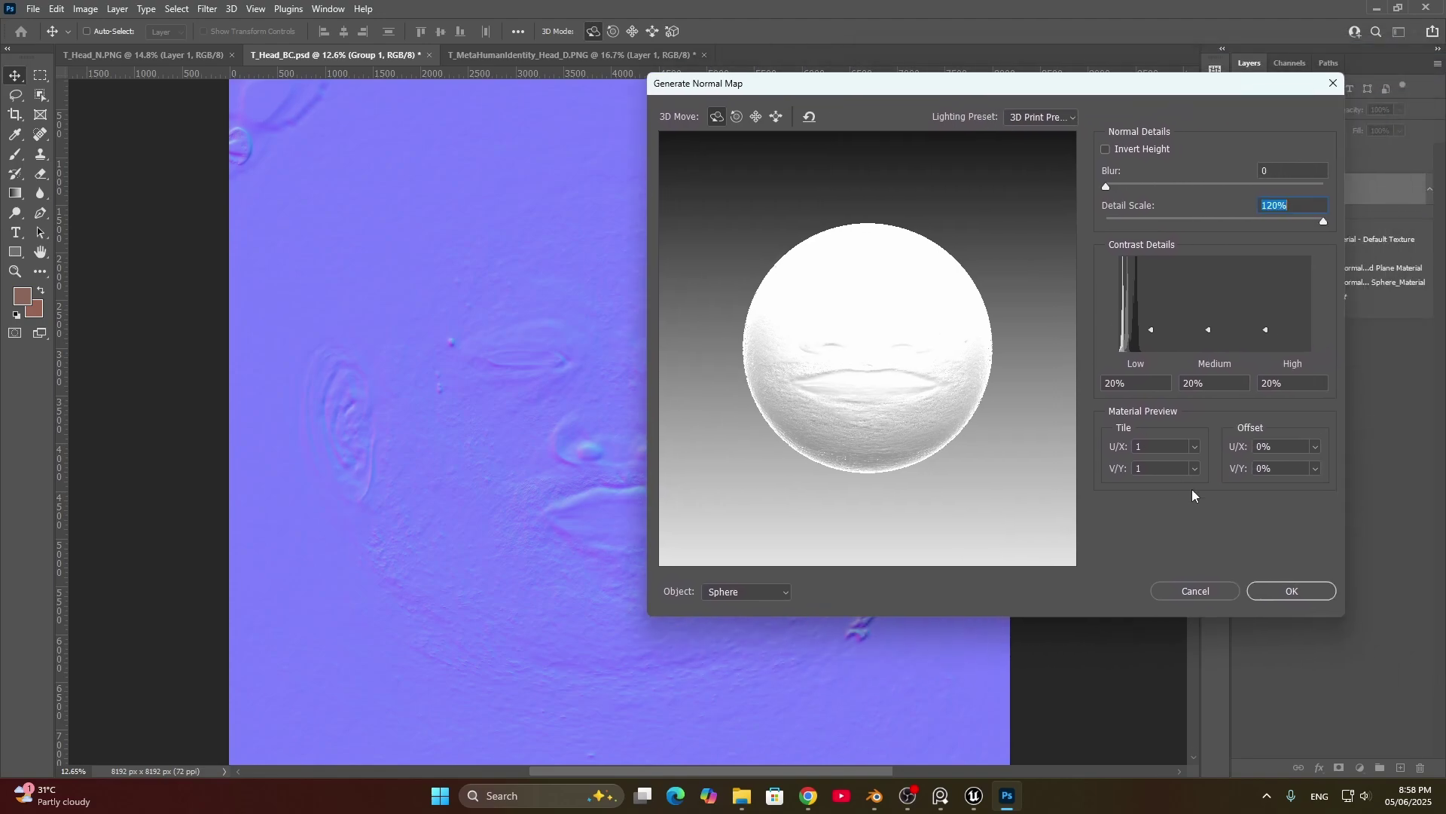
click(1286, 592)
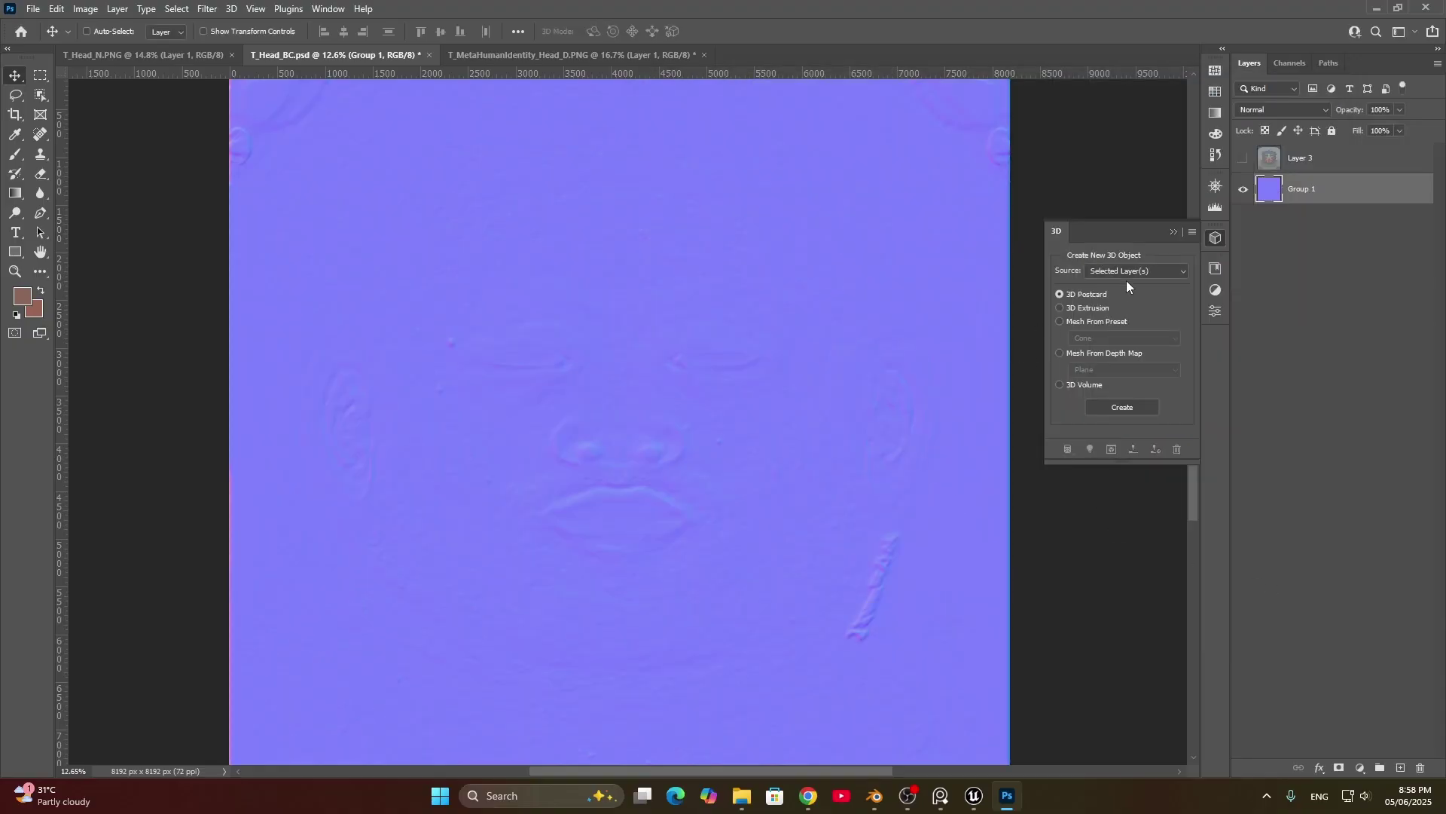
click(1173, 233)
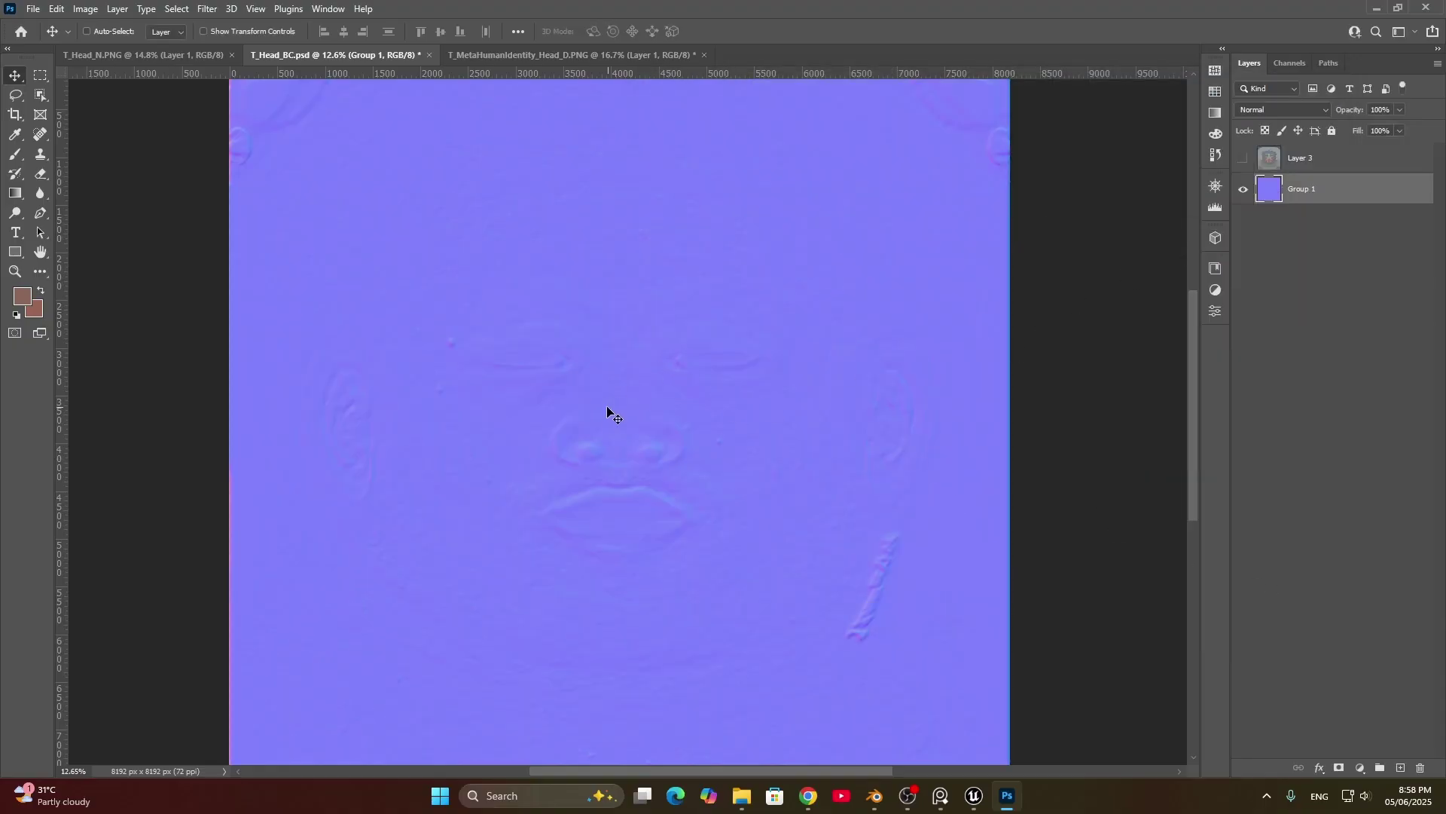
Step: Copy the generated normal map layer into T_Head_N.PNG and centre it vertically and horizontally on the canvas
alt+scroll(584, 416, up, 5)
drag(639, 433, 727, 401)
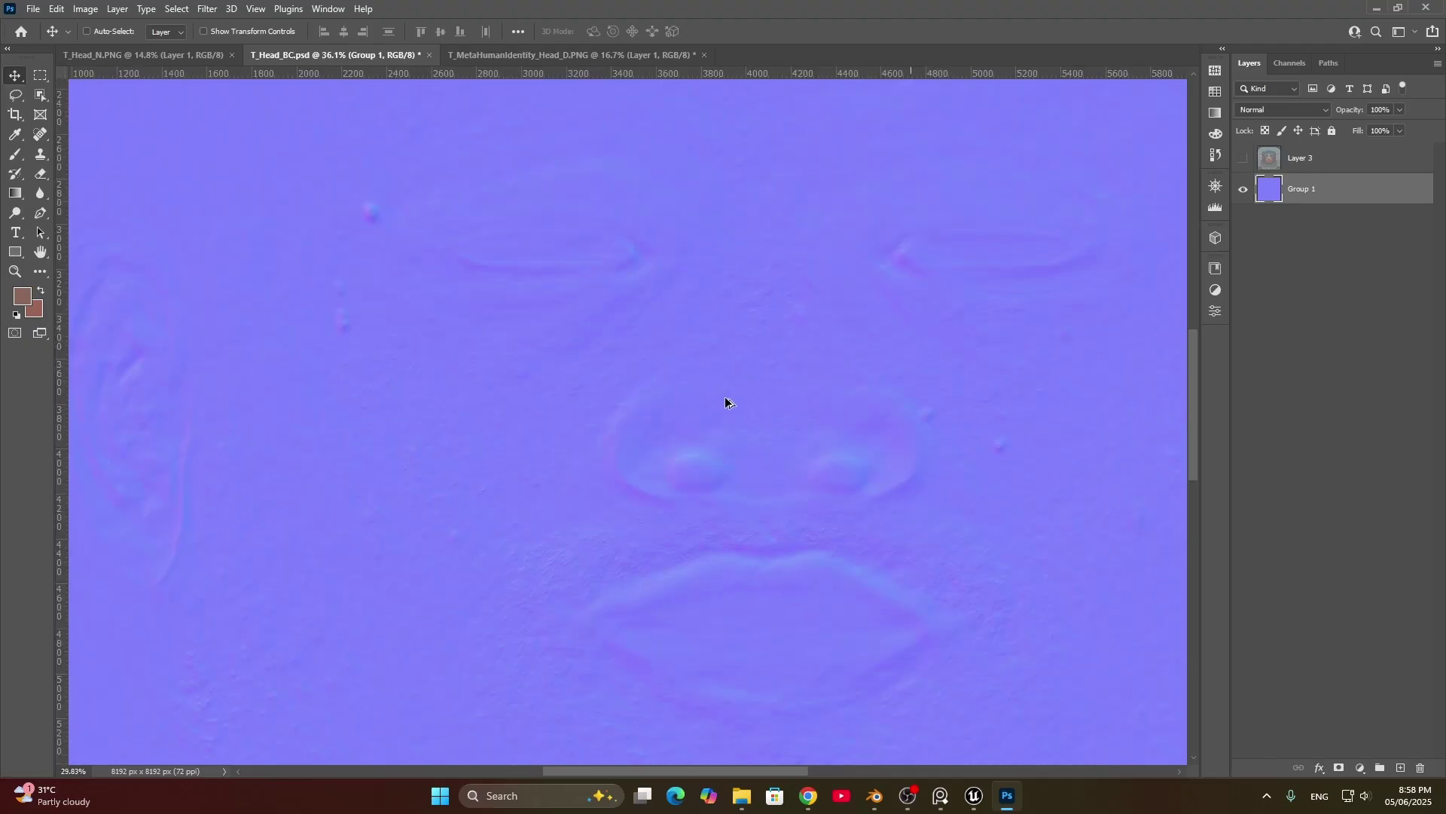
alt+scroll(731, 411, down, 5)
drag(780, 450, 690, 435)
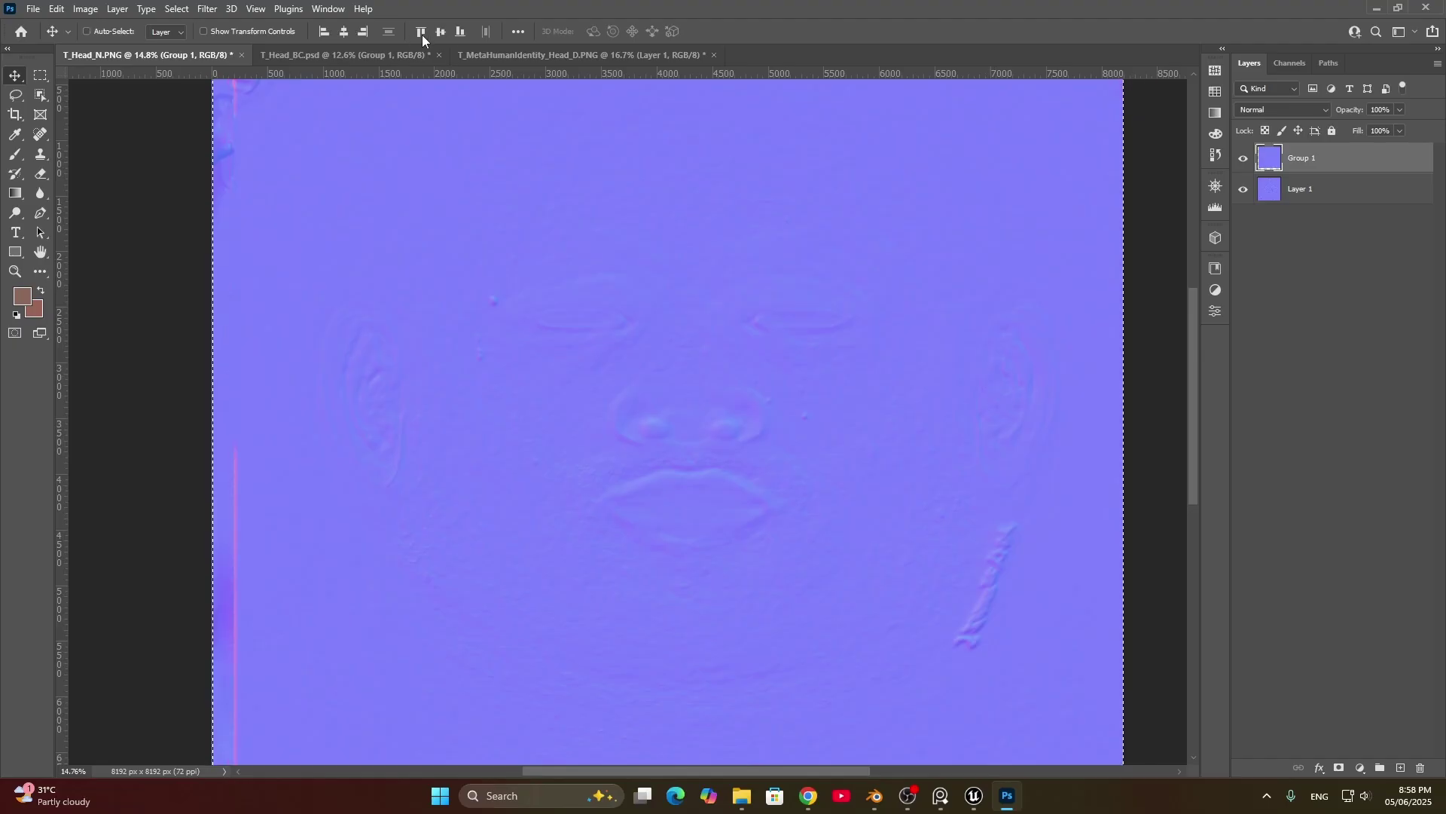
click(441, 31)
click(344, 31)
Step: Toggle the Group 1 layer to compare its normal details with the original head normal map below
alt+scroll(830, 416, up, 5)
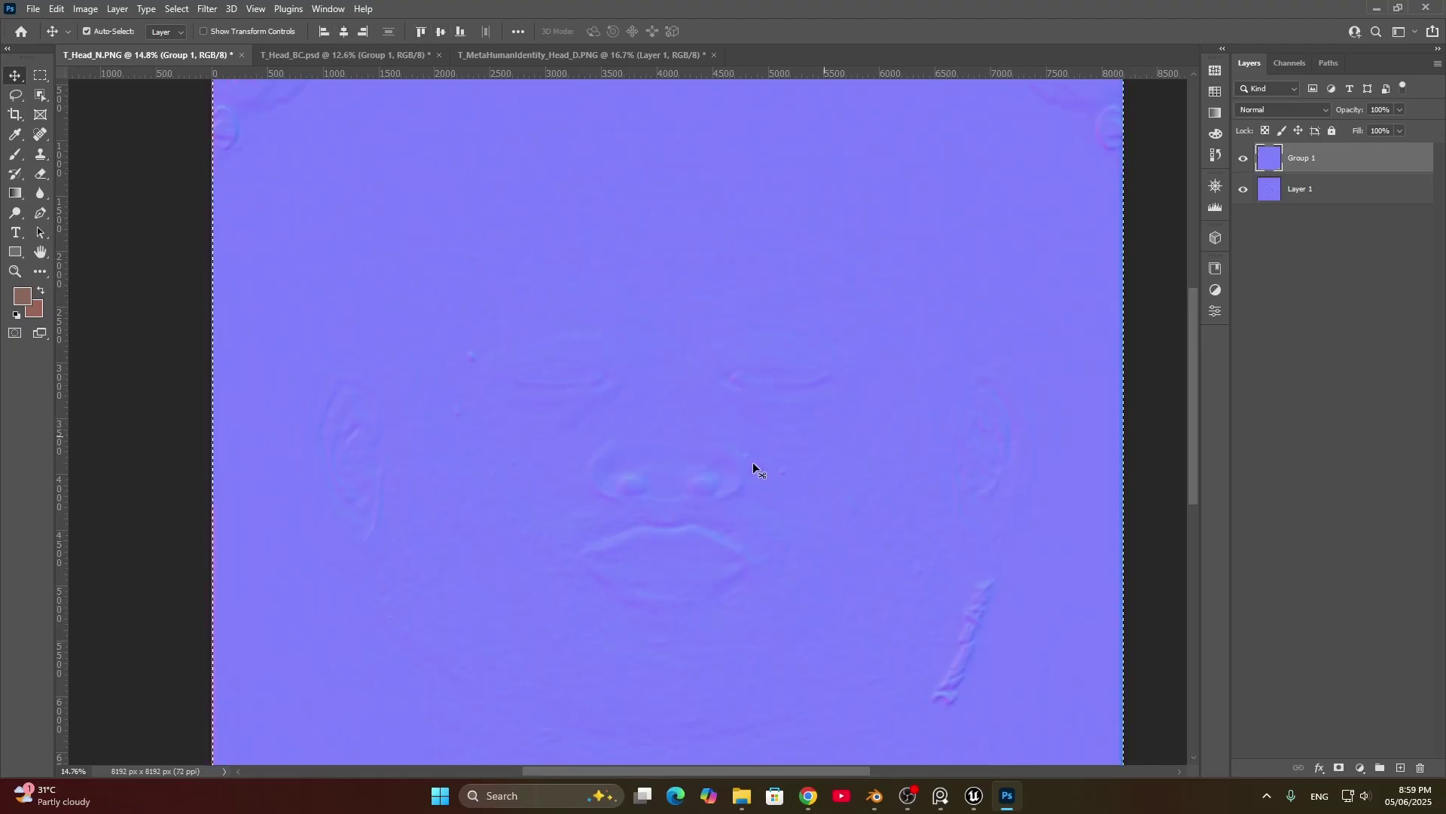
click(1244, 159)
click(1243, 158)
click(1243, 158)
click(1244, 158)
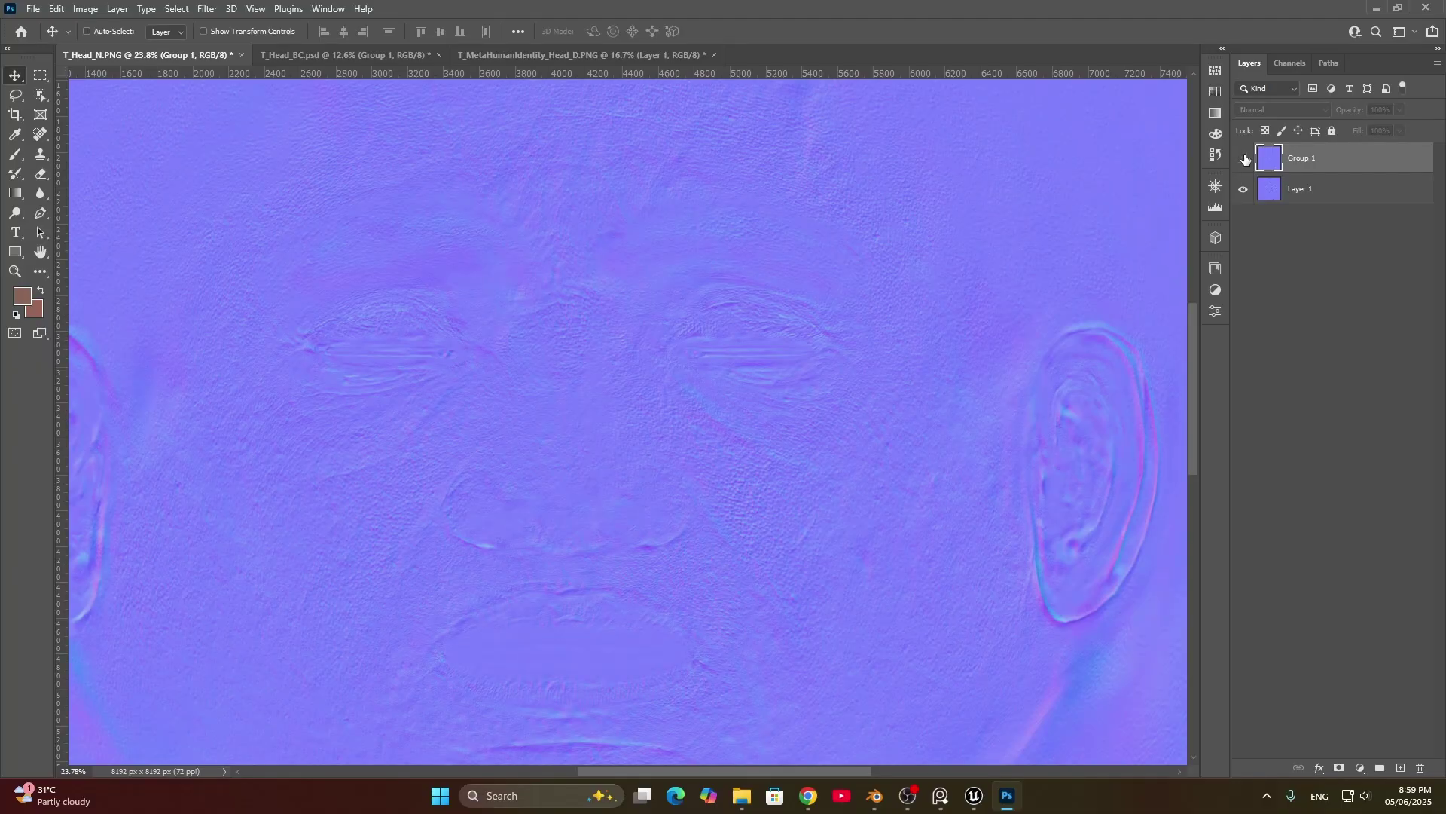
click(1244, 158)
alt+scroll(624, 479, up, 4)
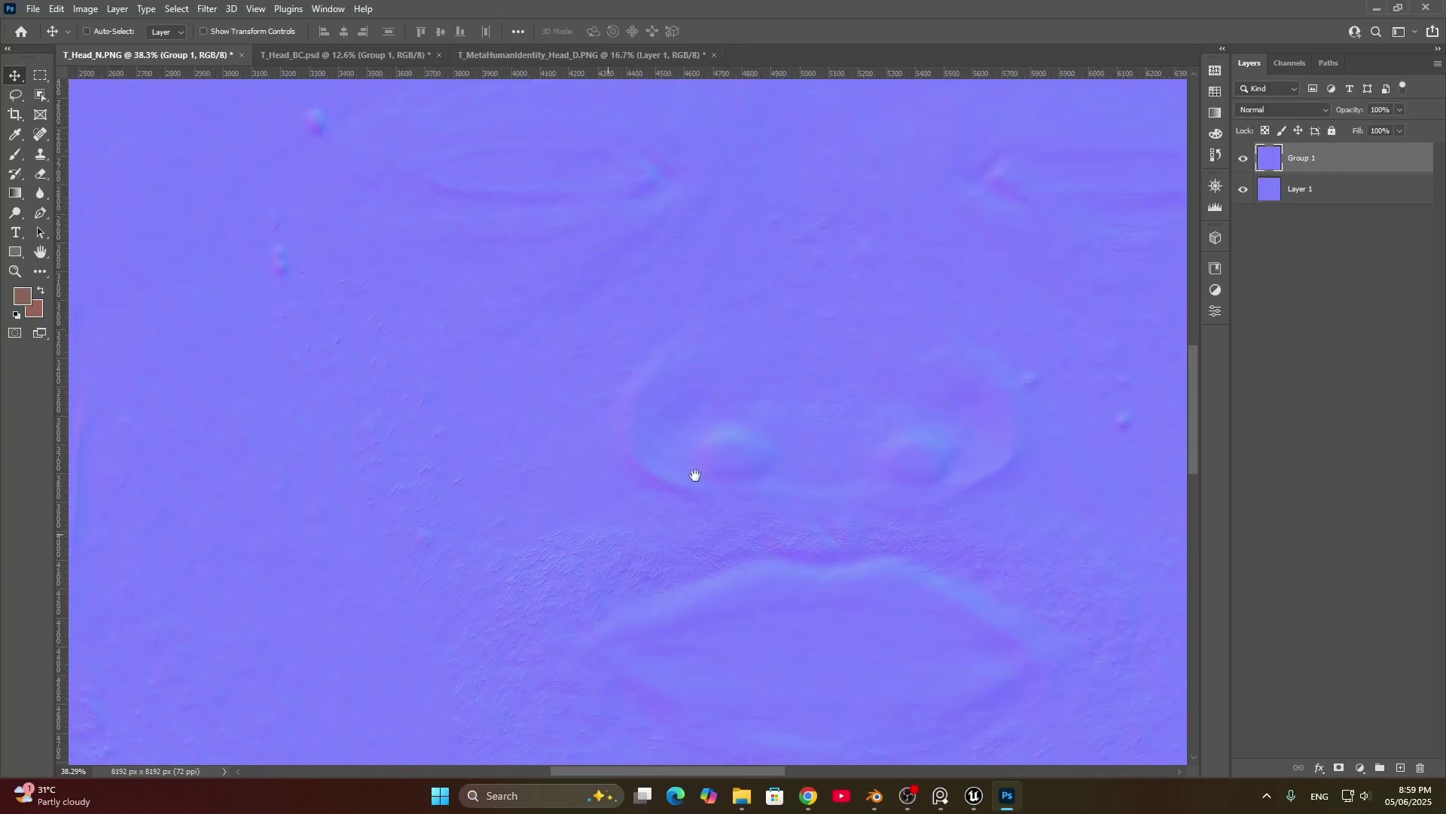
alt+scroll(690, 430, up, 3)
drag(620, 384, 700, 516)
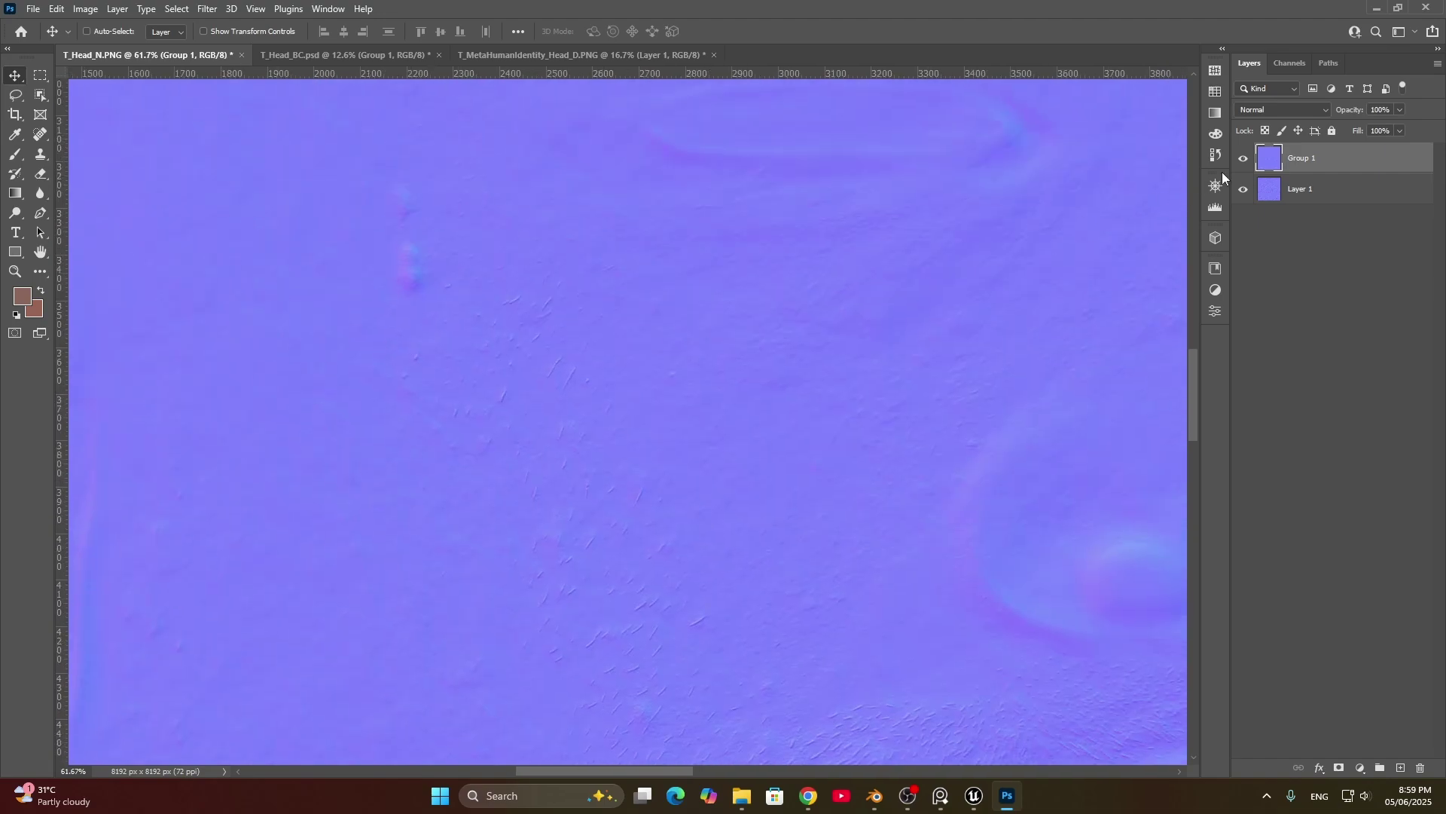
Step: Set the Group 1 layer's blend mode to Overlay and compare the combined normal detail with the layer toggled
click(1283, 113)
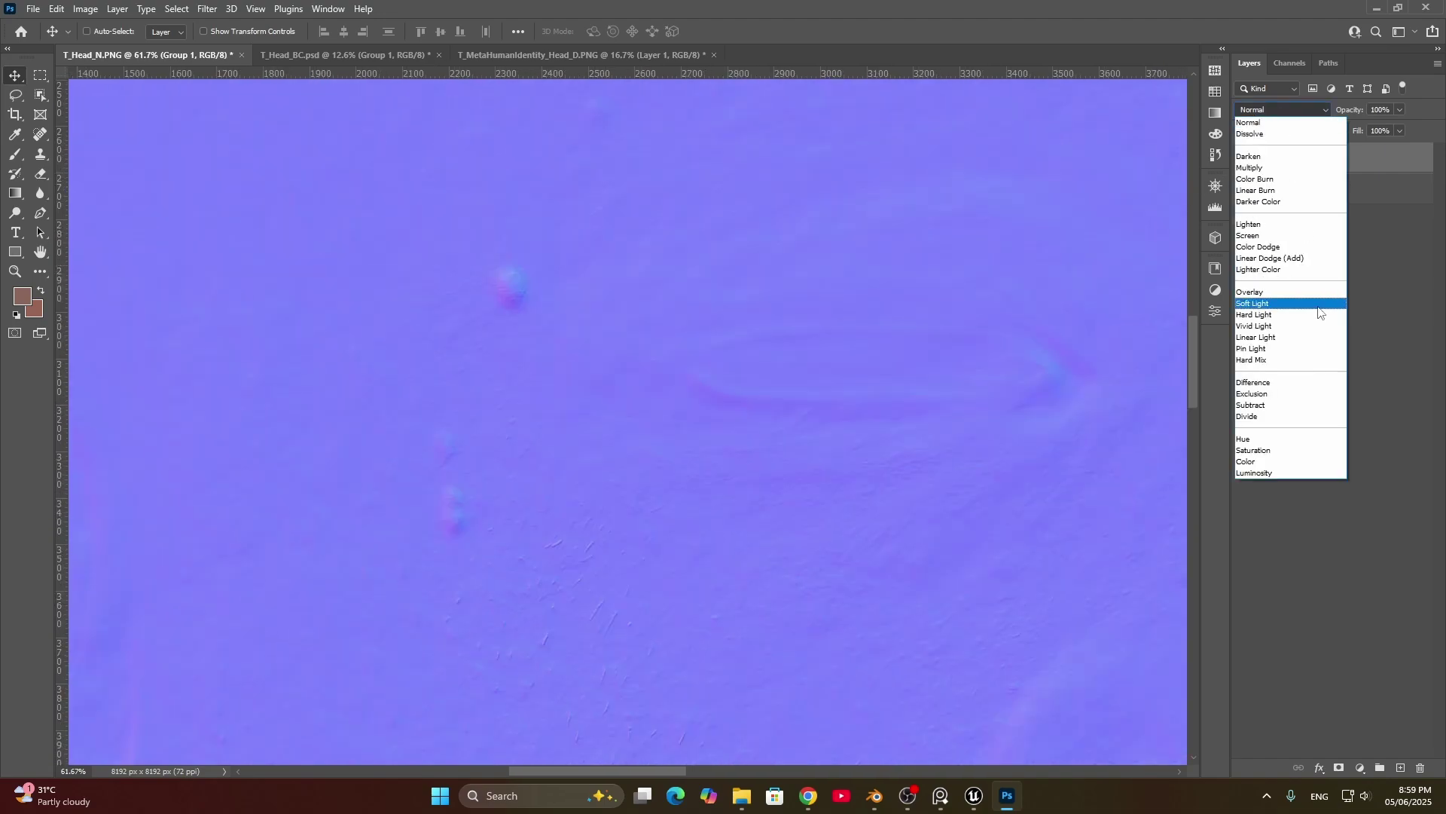
click(1273, 293)
drag(779, 485, 675, 385)
alt+scroll(726, 430, down, 3)
click(1246, 165)
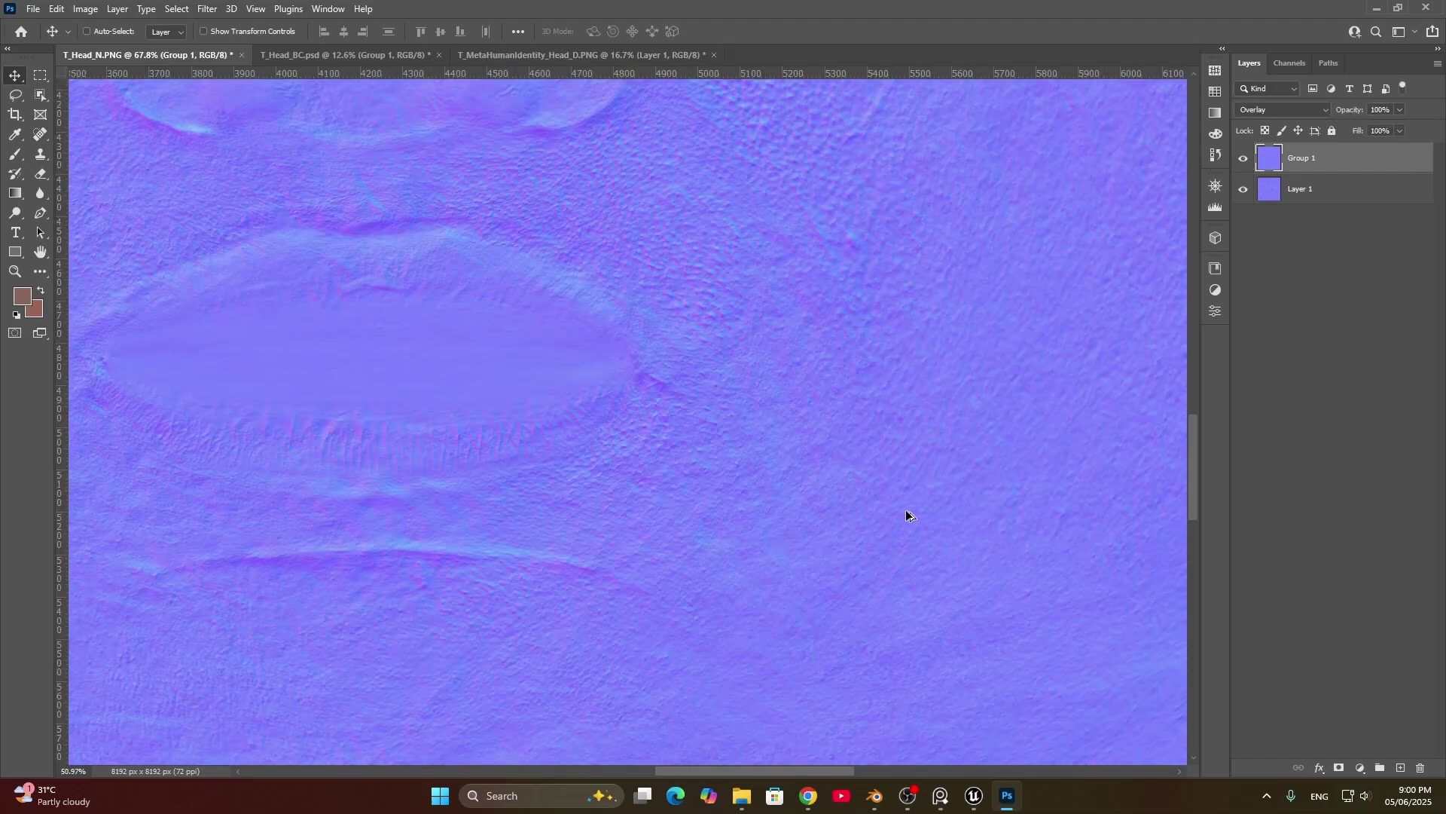
Step: Add a layer mask to Group 1 and paint out its detail over the right-hand ear with black at 100% opacity
alt+scroll(907, 509, down, 5)
click(1340, 768)
key(b)
key(0)
key(x)
alt+right_drag(979, 621, 1006, 623)
click(1243, 159)
Step: Mask Group 1's detail around the nostrils with a small brush, softening the central face area at 31% brush opacity
alt+scroll(1005, 334, up, 3)
alt+right_drag(927, 423, 840, 424)
scroll(911, 410, up, 2)
click(1243, 159)
mouse_move(865, 376)
alt+right_down()
mouse_move(818, 378)
mouse_move(851, 379)
alt+right_up()
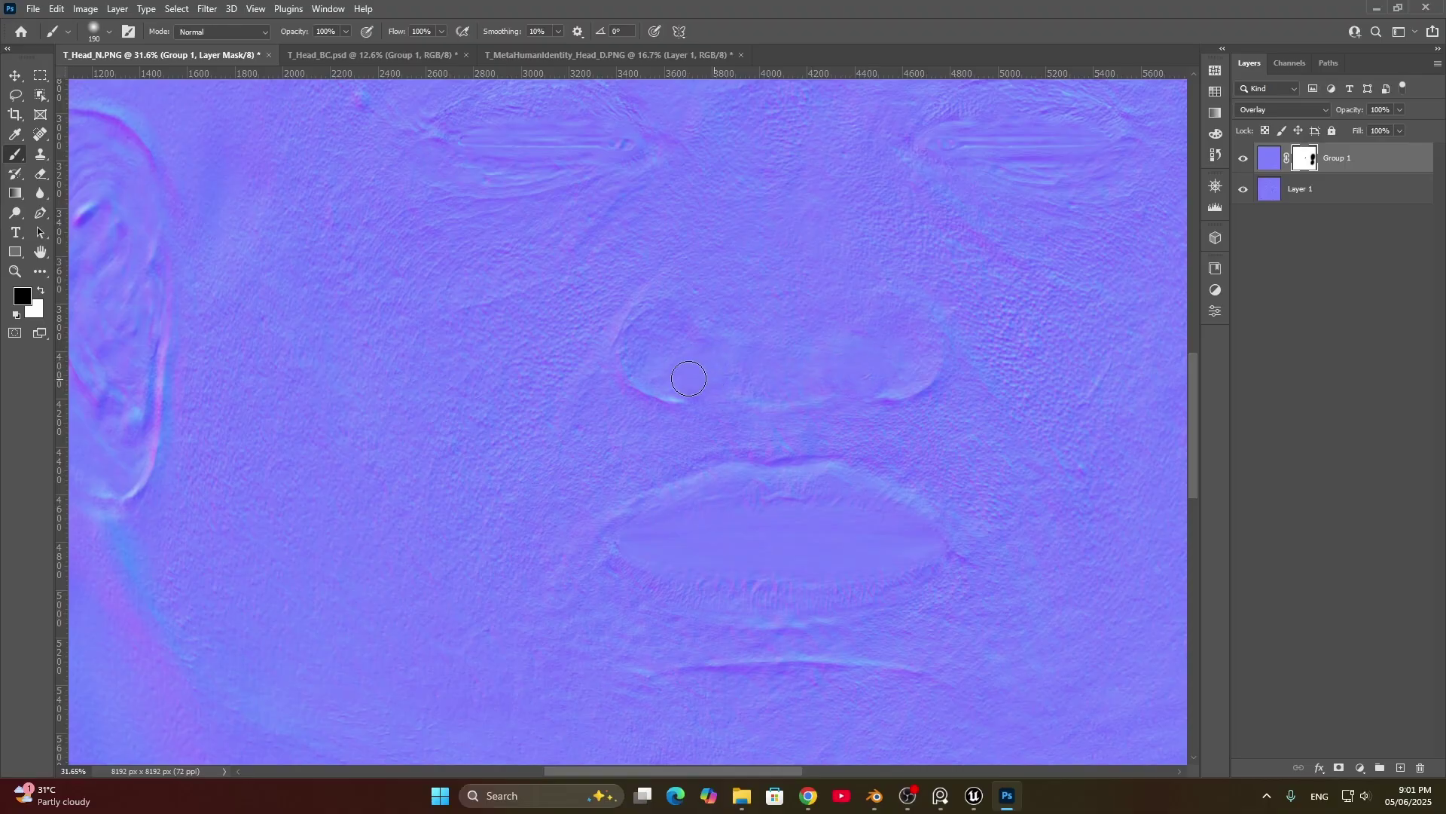
alt+right_drag(778, 438, 836, 439)
drag(292, 48, 299, 48)
alt+right_drag(663, 461, 712, 462)
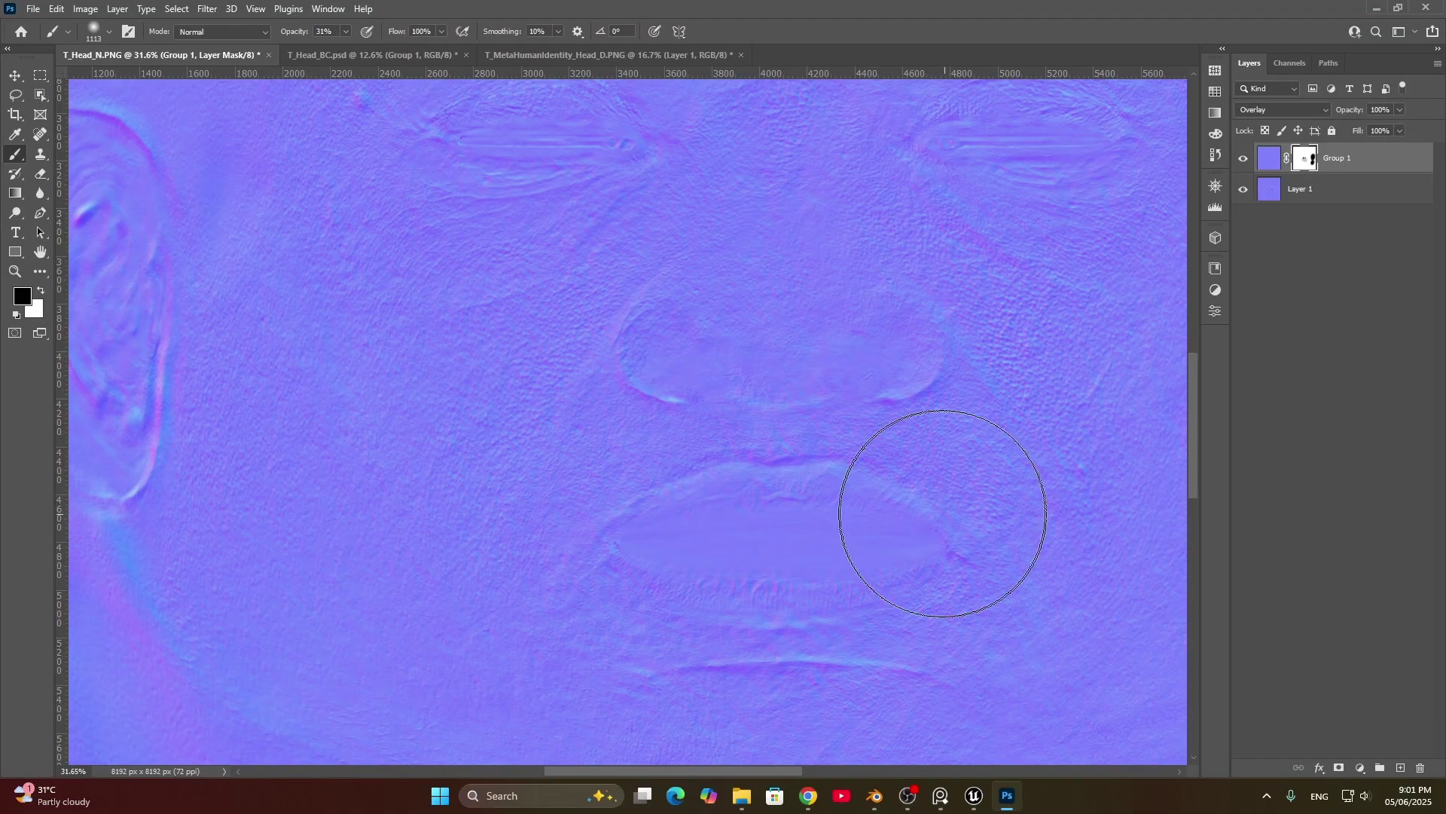
drag(981, 194, 875, 411)
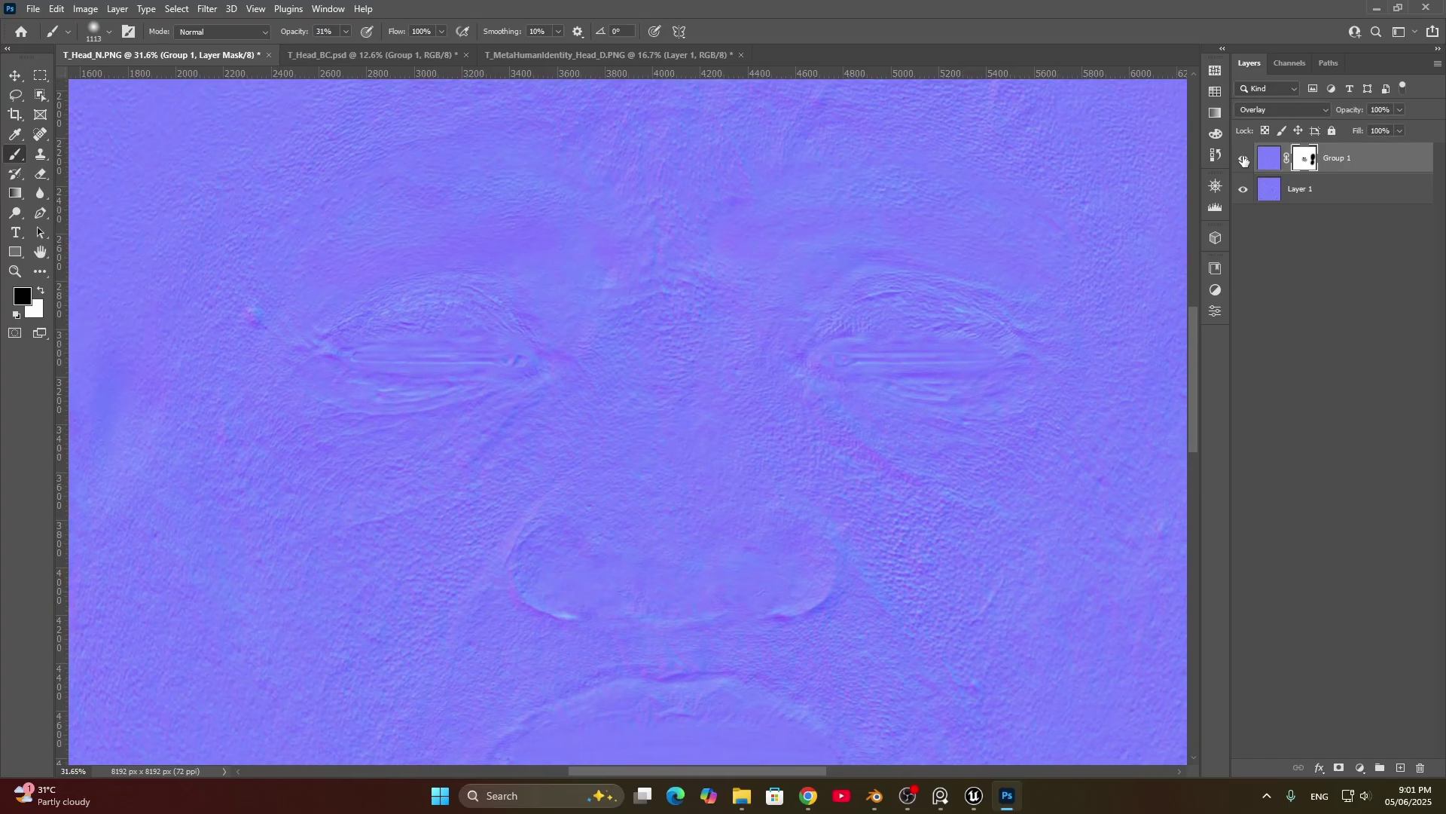
drag(451, 384, 858, 361)
alt+right_drag(670, 299, 613, 297)
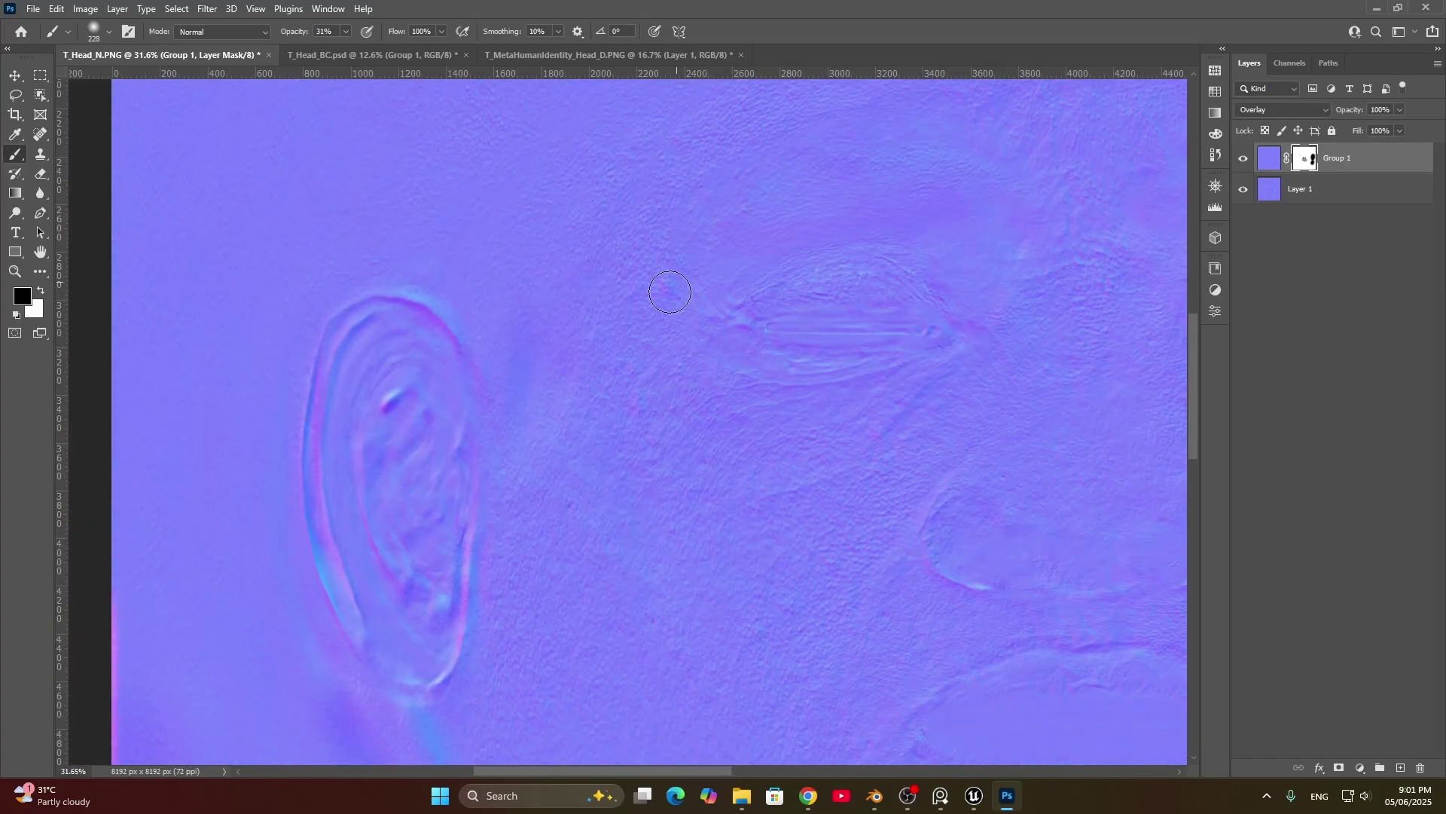
Step: Mask out Group 1 over the left-hand ear and outer head at 100% opacity, and compare the result with the layer toggled
alt+scroll(713, 417, down, 2)
alt+right_drag(630, 445, 700, 455)
key(0)
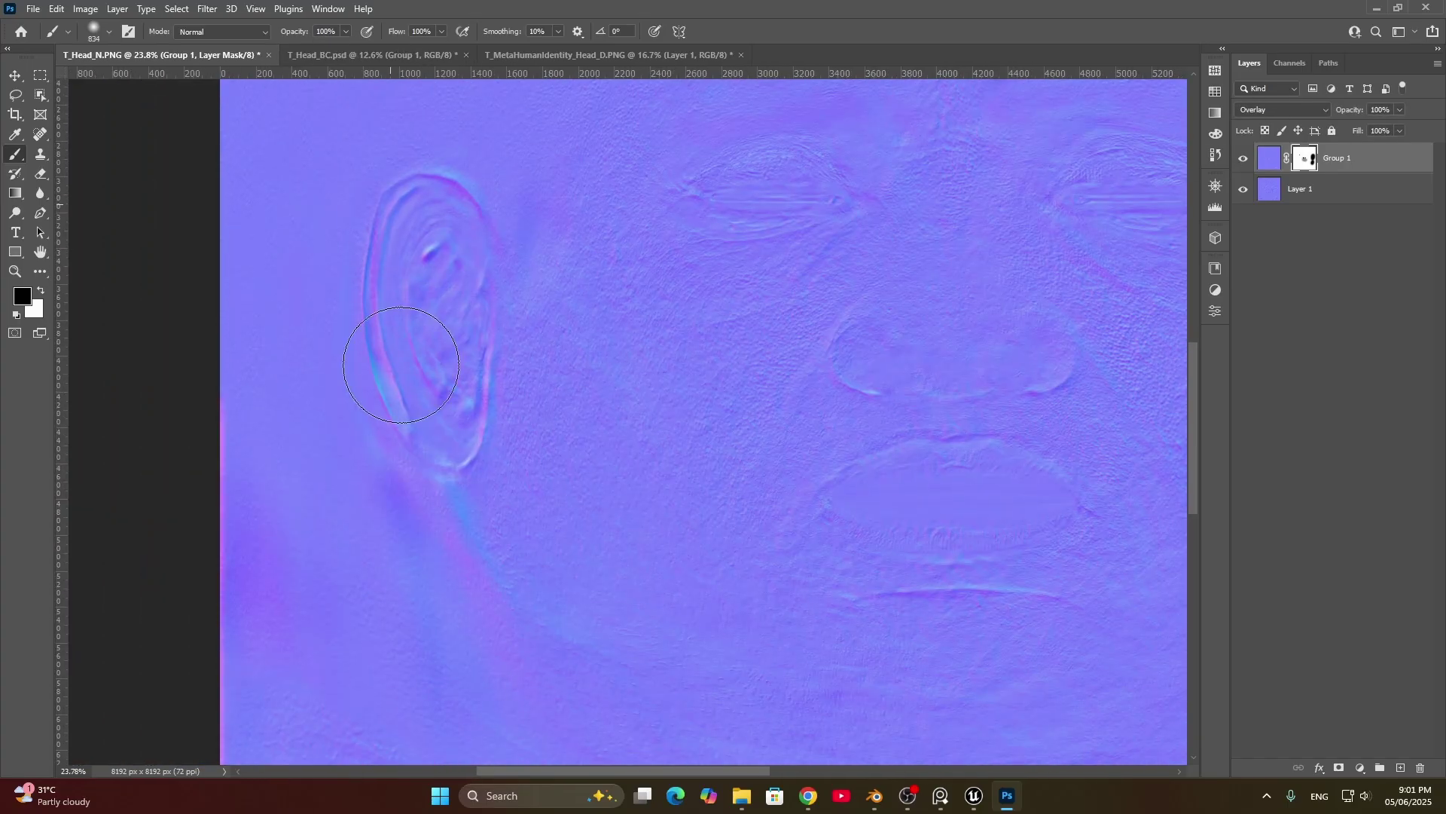
alt+scroll(710, 445, down, 4)
click(1244, 159)
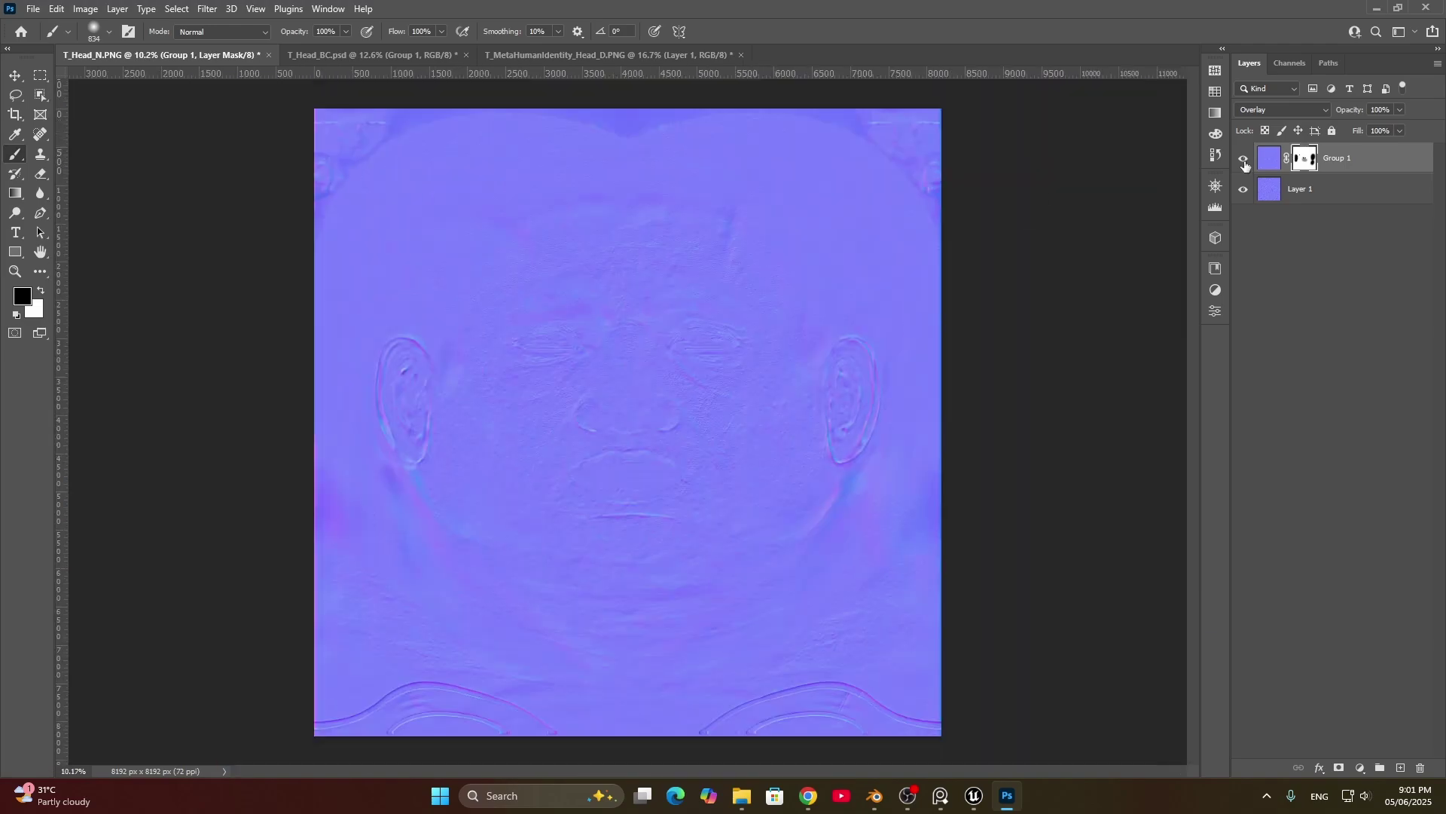
alt+right_drag(906, 190, 961, 210)
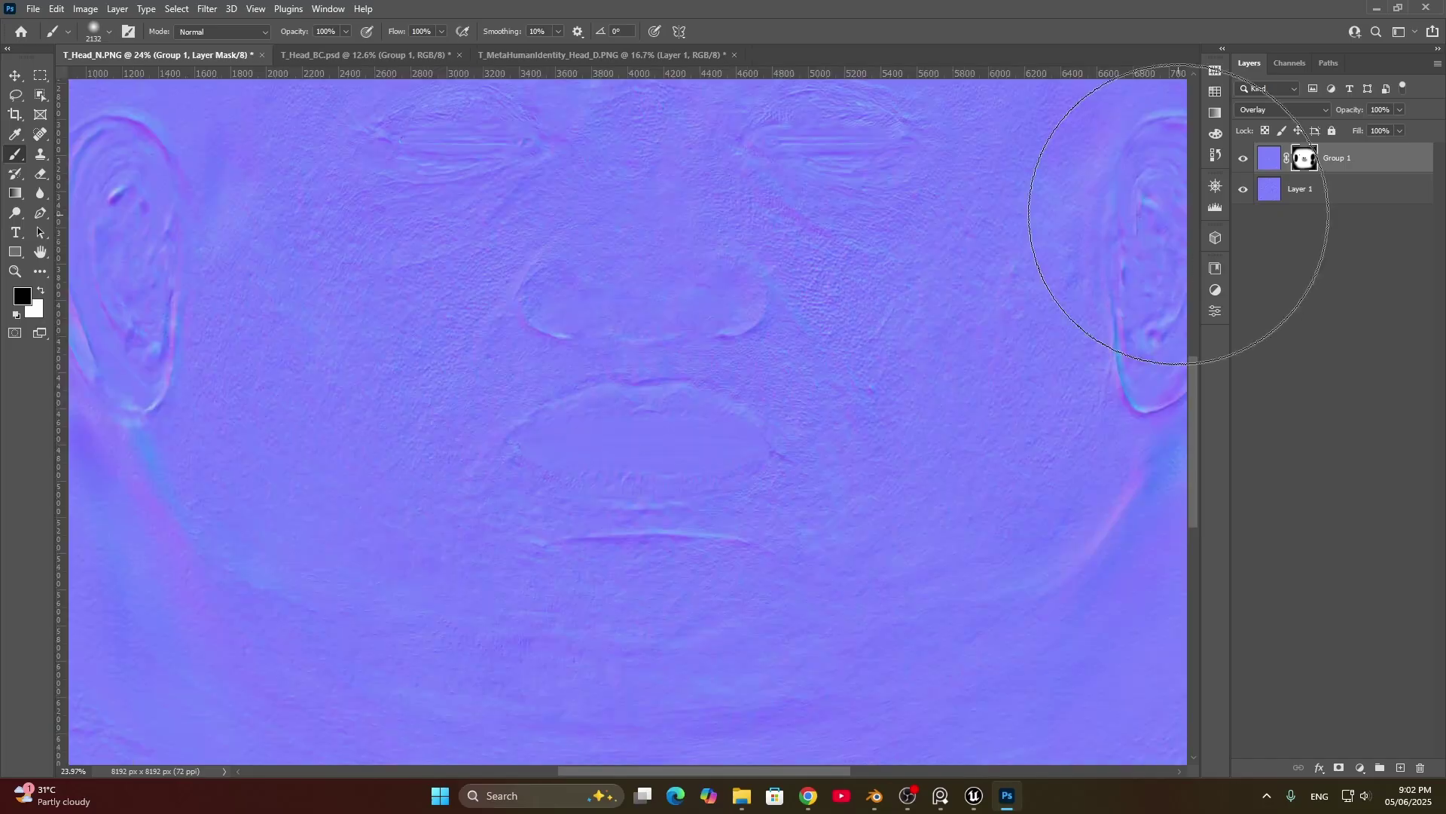
click(1243, 163)
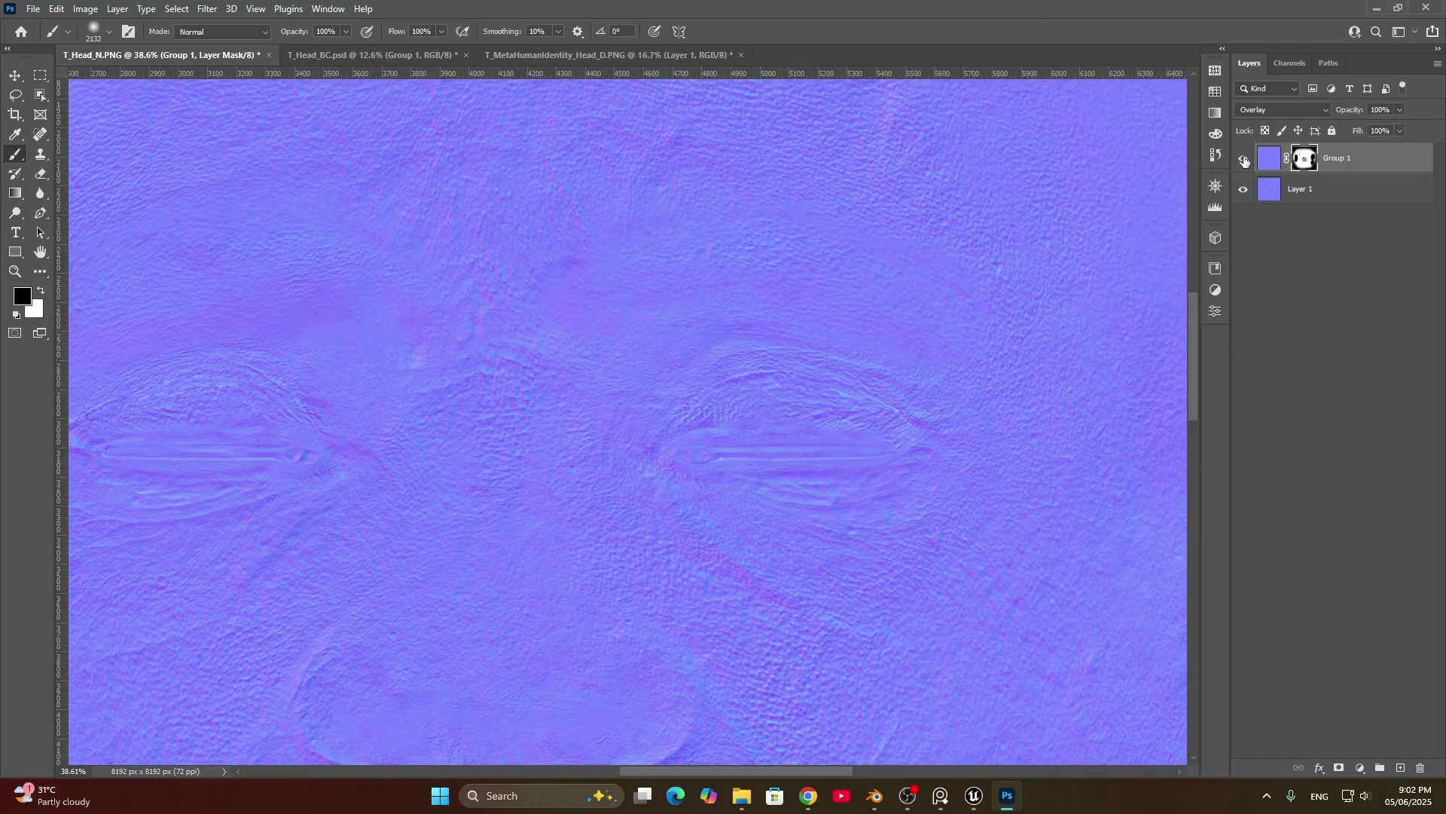
alt+scroll(877, 482, down, 8)
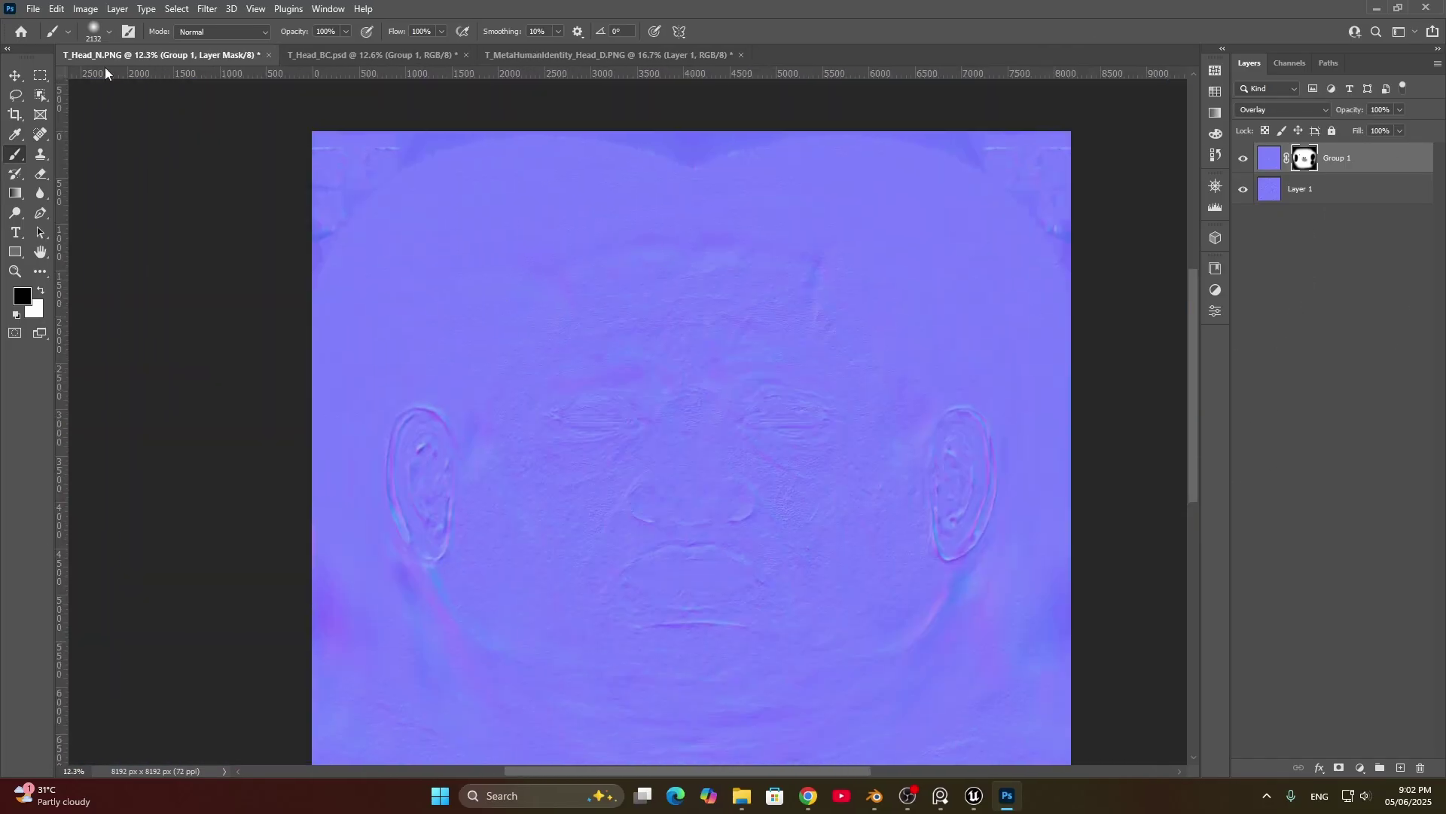
Step: Save the blended normal map as a PNG in the 5.6 folder, overwriting T_Head_N.PNG
key(v)
key(ctrl+shift+s)
click(485, 414)
click(324, 624)
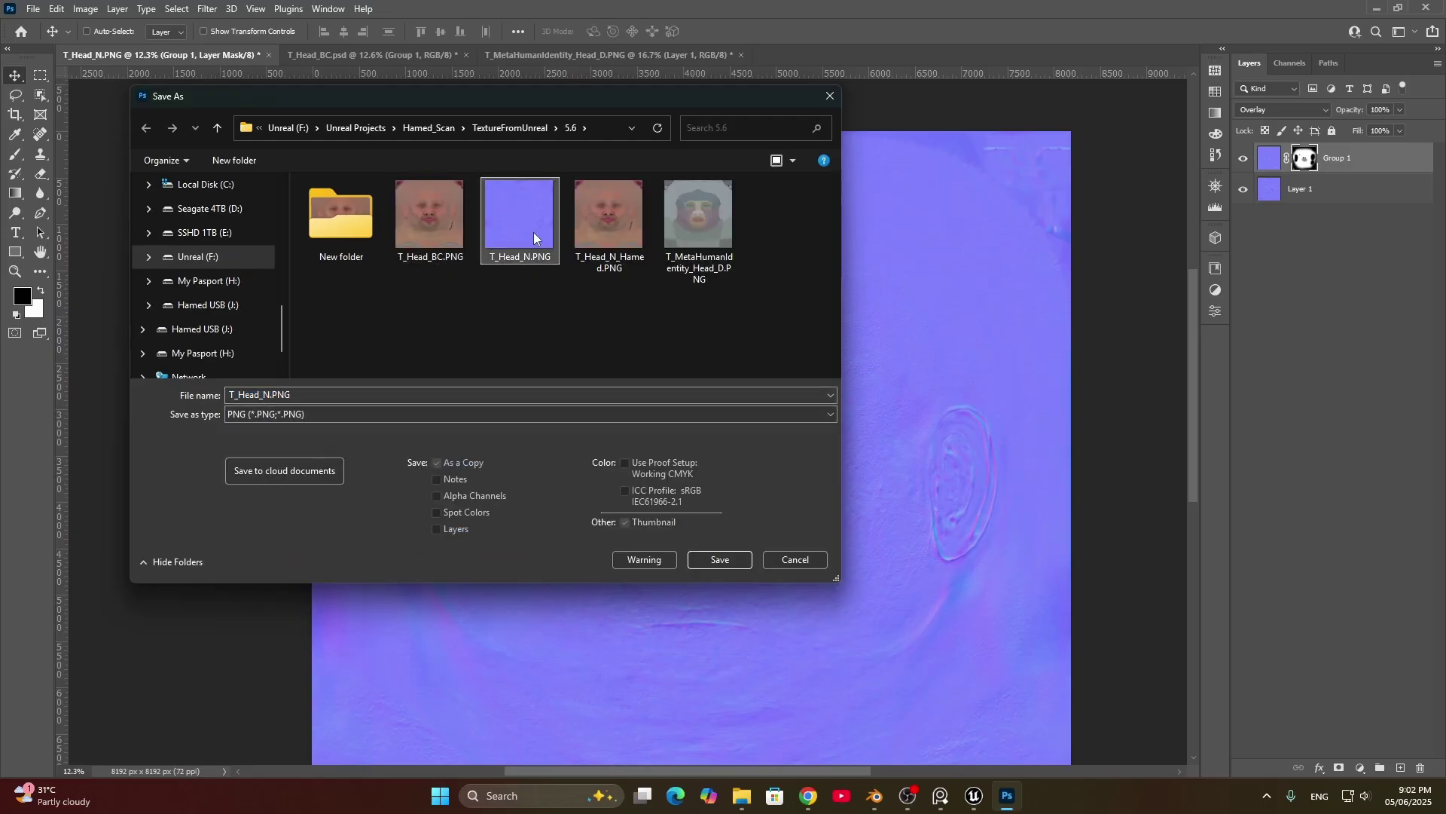
click(723, 555)
key(Return)
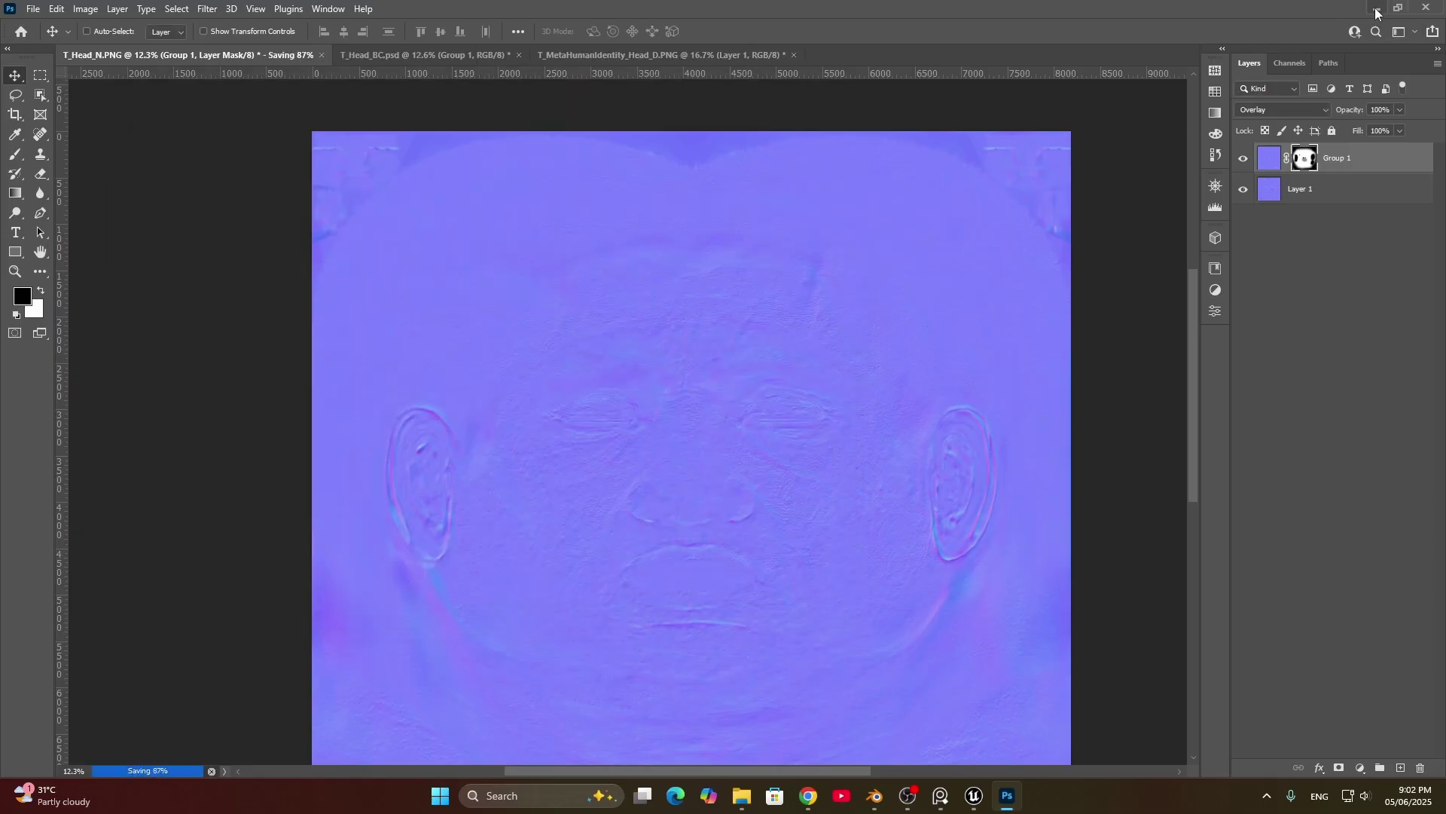
Step: Switch to Unreal Editor, reimport the T_Head_N texture in the Baked folder from the saved T_Head_N.PNG, and save the asset
click(1376, 11)
drag(1175, 123, 844, 106)
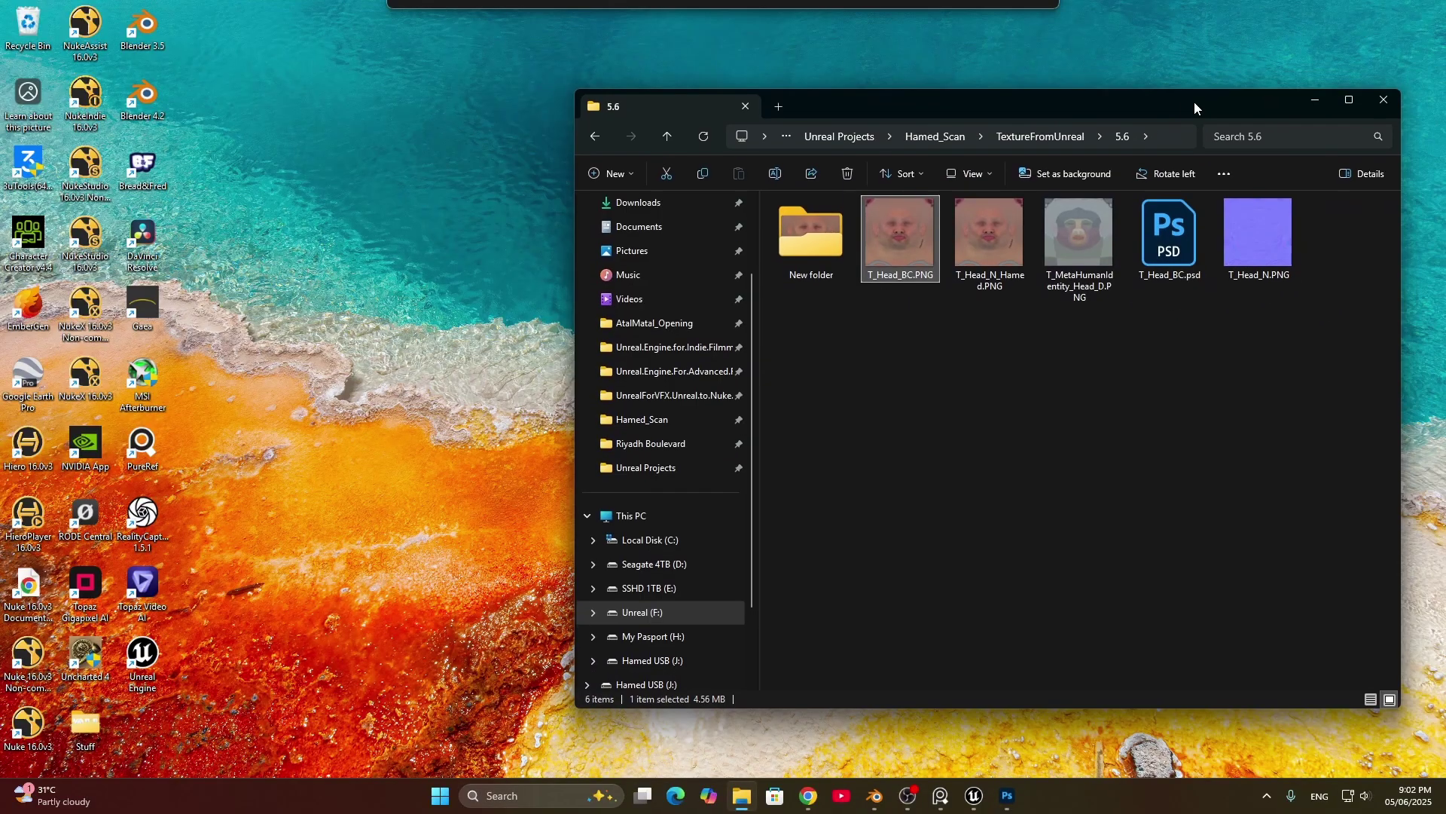
click(1267, 239)
drag(1051, 109, 1445, 132)
click(974, 795)
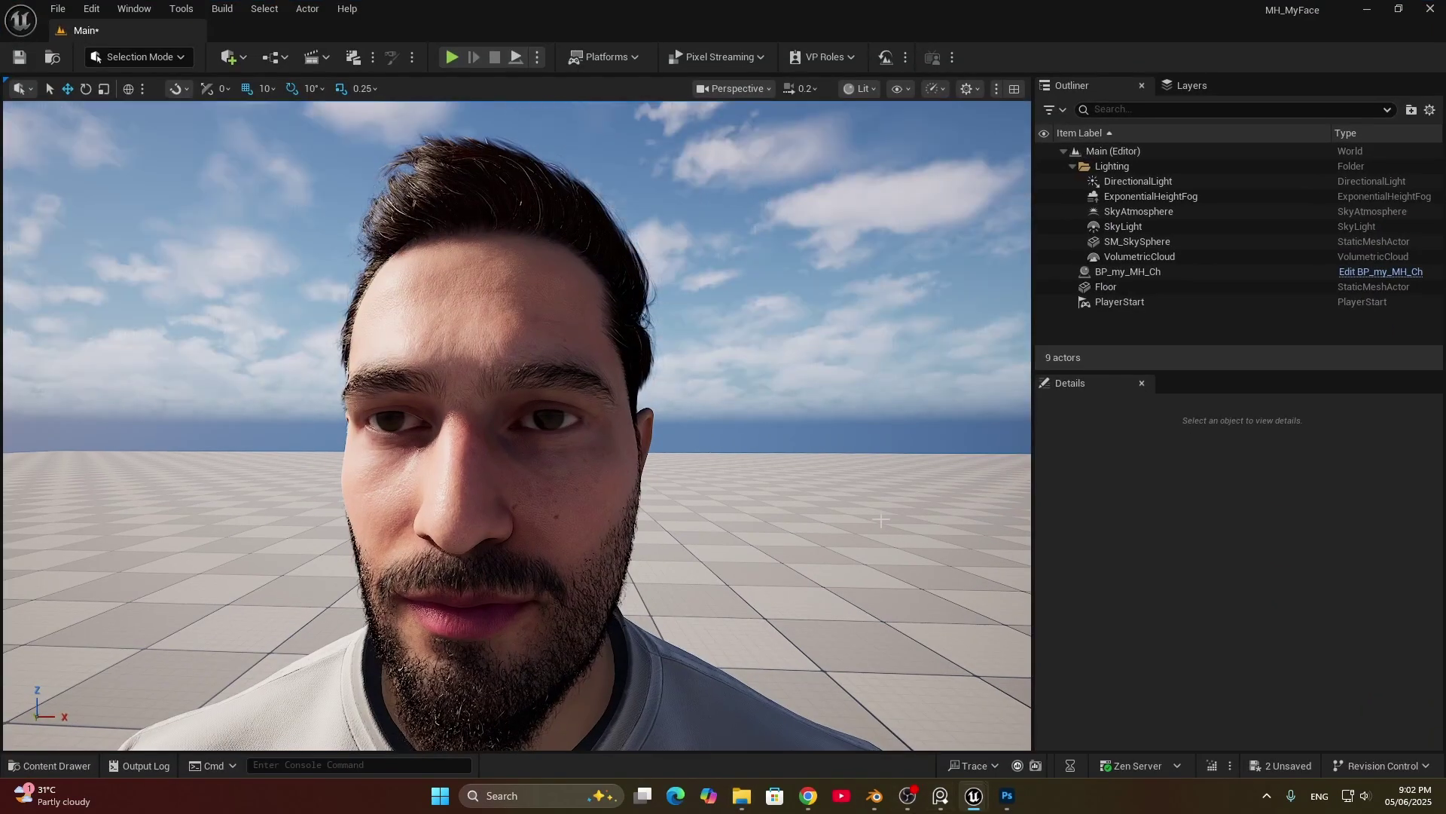
key(ctrl+space)
scroll(1133, 589, down, 1)
scroll(1133, 589, up, 1)
scroll(1134, 589, down, 1)
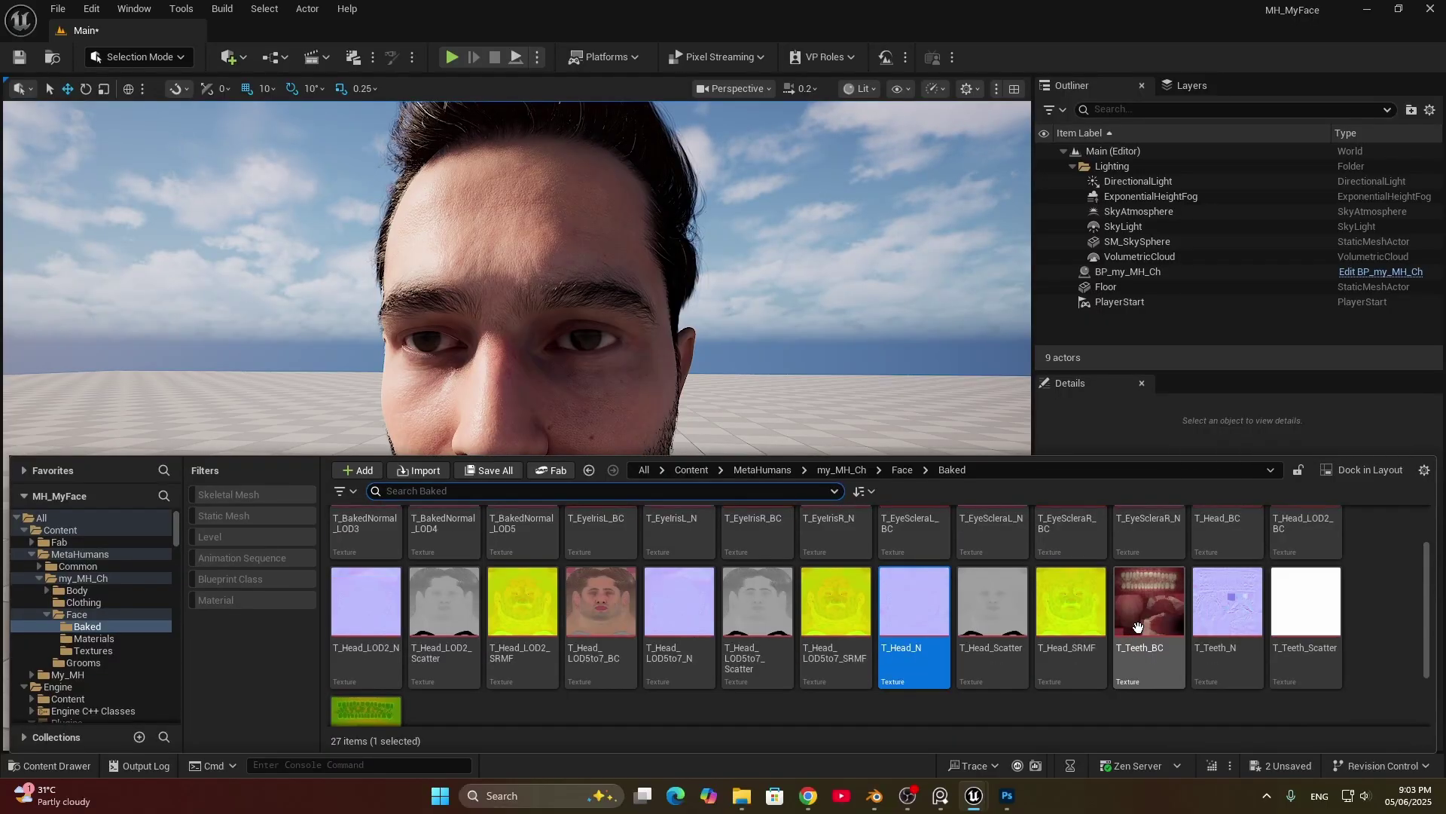
key(alt+Tab)
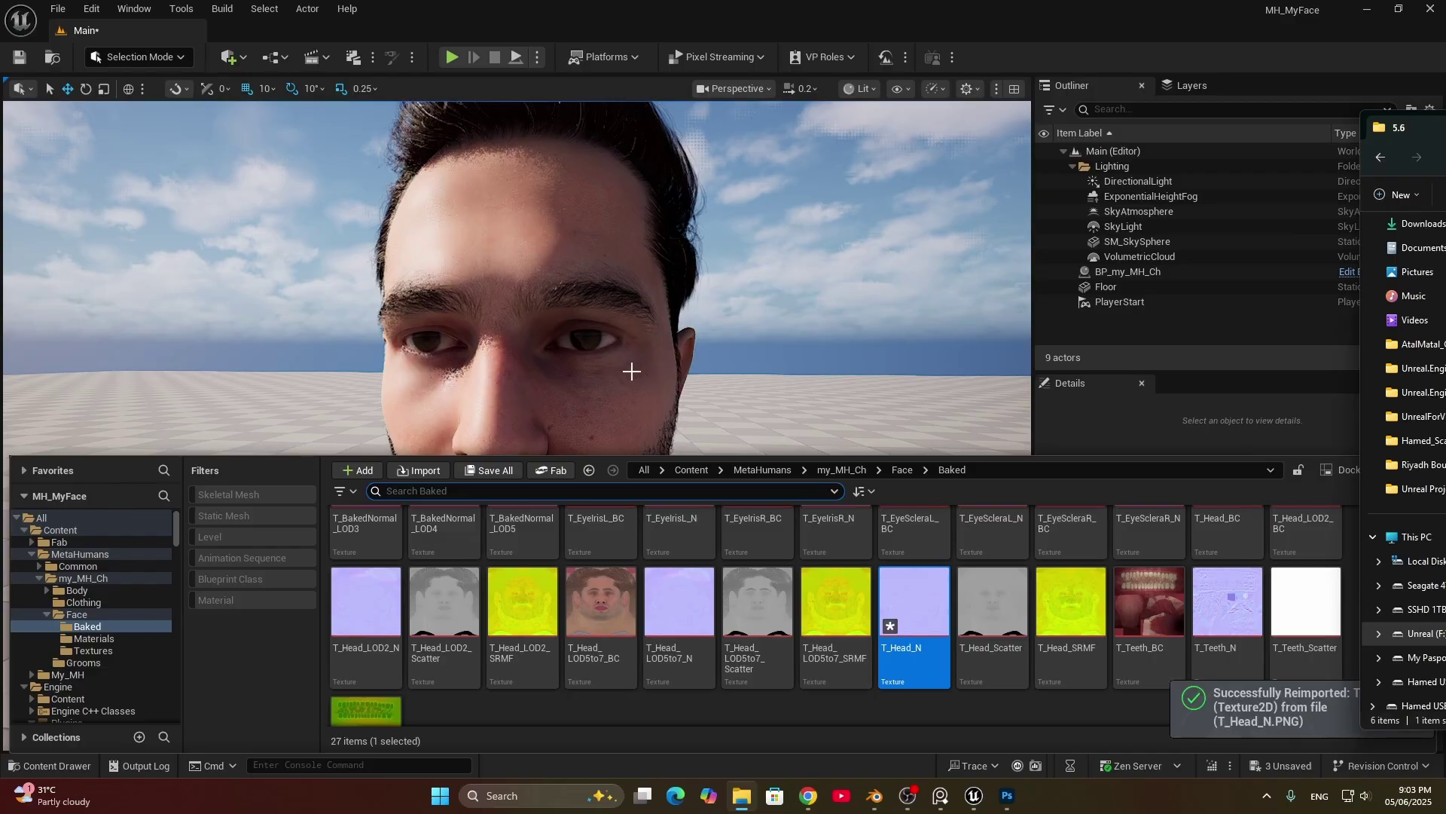
click(919, 605)
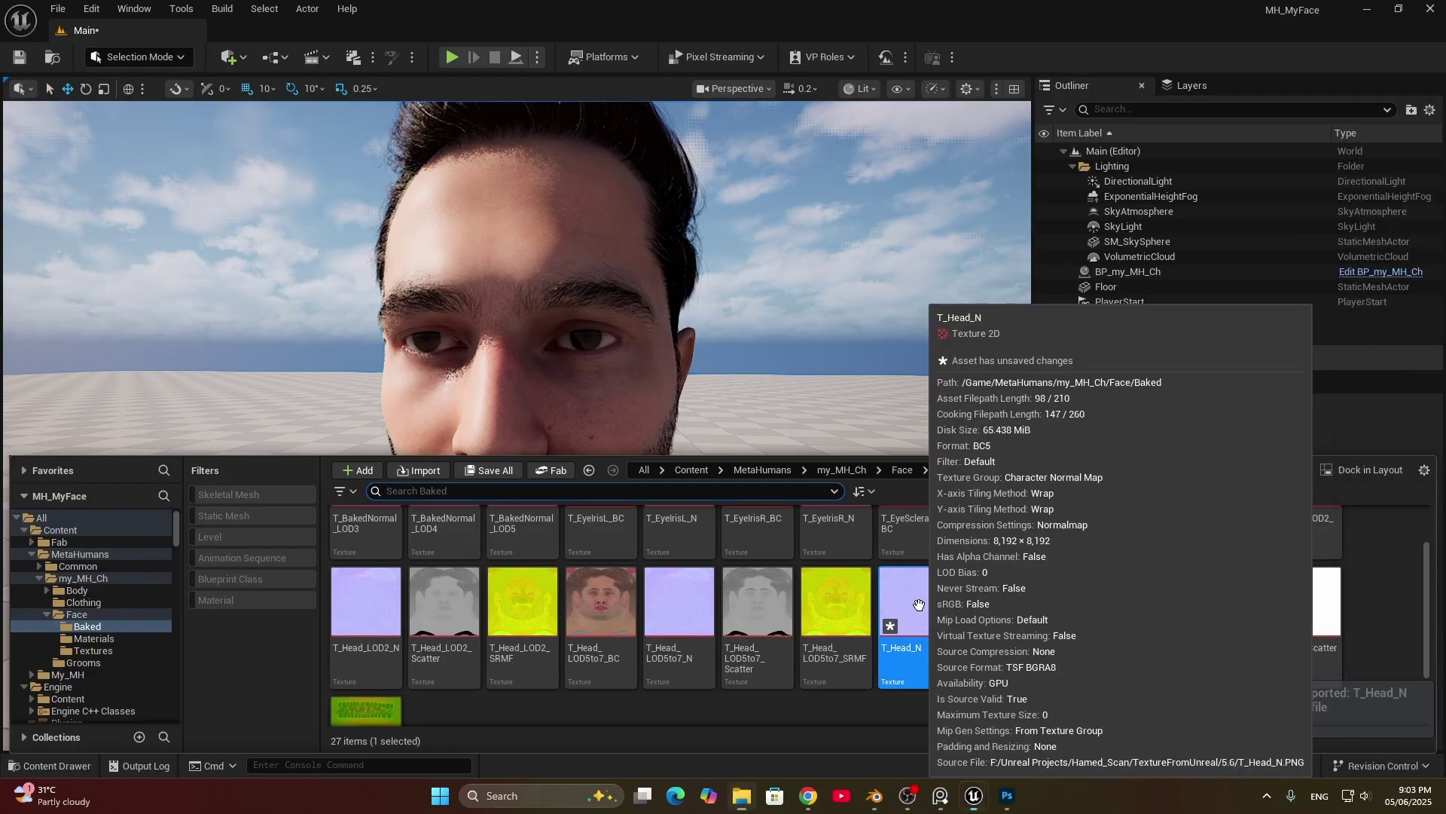
key(ctrl+s)
Step: Examine the MetaHuman's face with the new normal map from several close-up angles and close the content browser
right_drag(568, 258, 569, 258)
scroll(569, 259, down, 1)
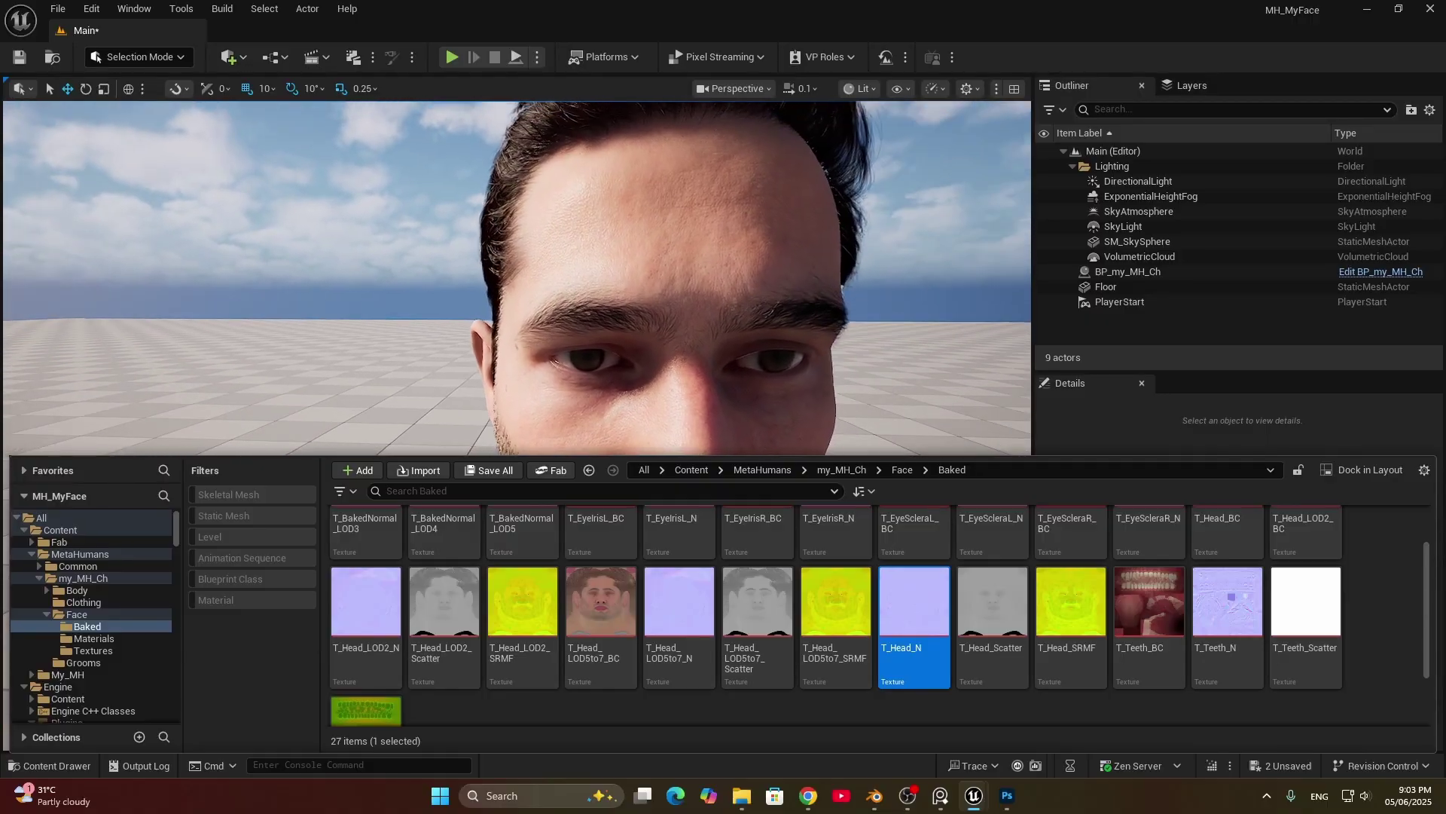
click(738, 305)
alt+drag(789, 347, 891, 418)
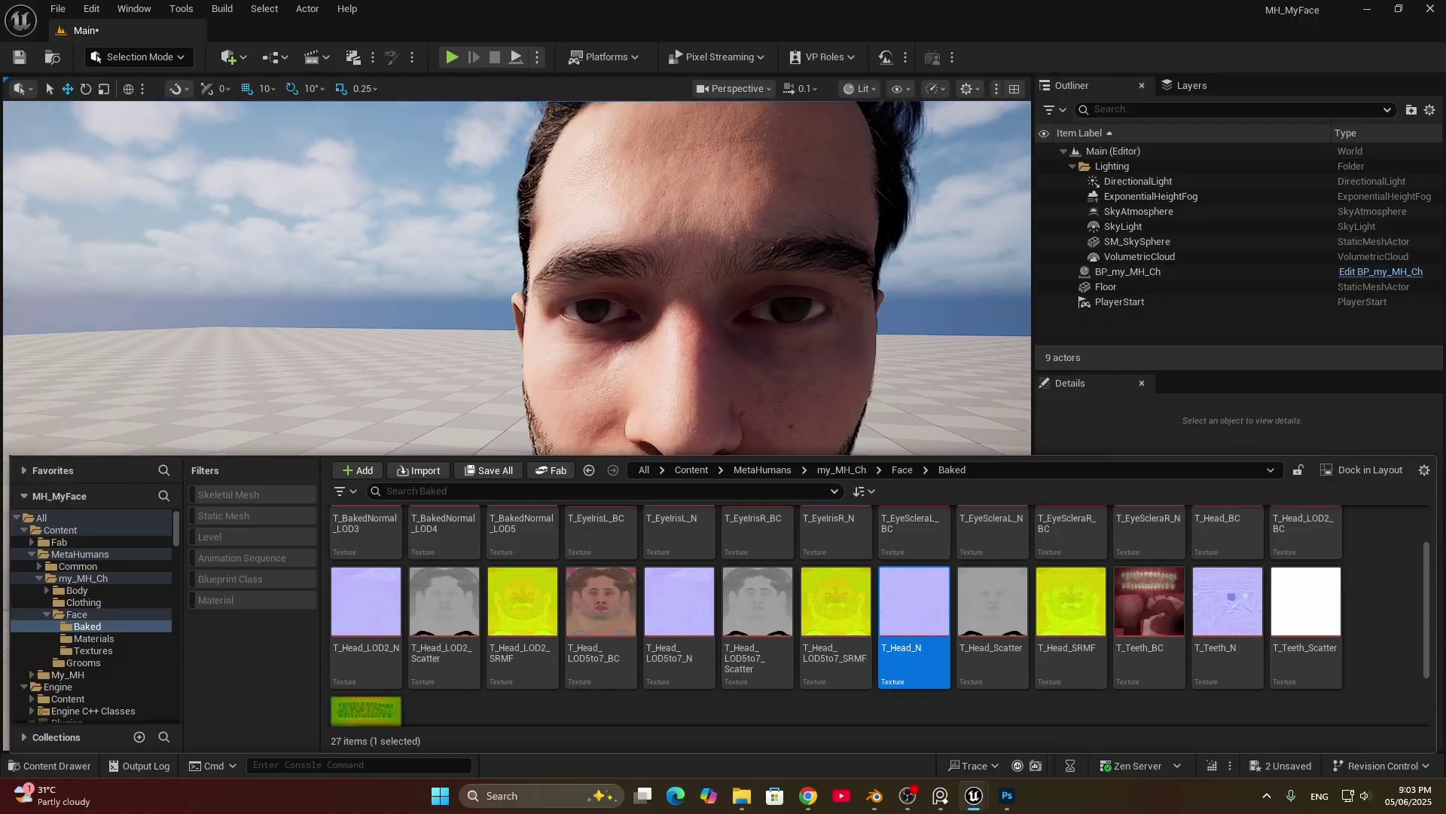
click(891, 419)
click(84, 767)
right_drag(765, 455, 715, 425)
key(Escape)
key(s)
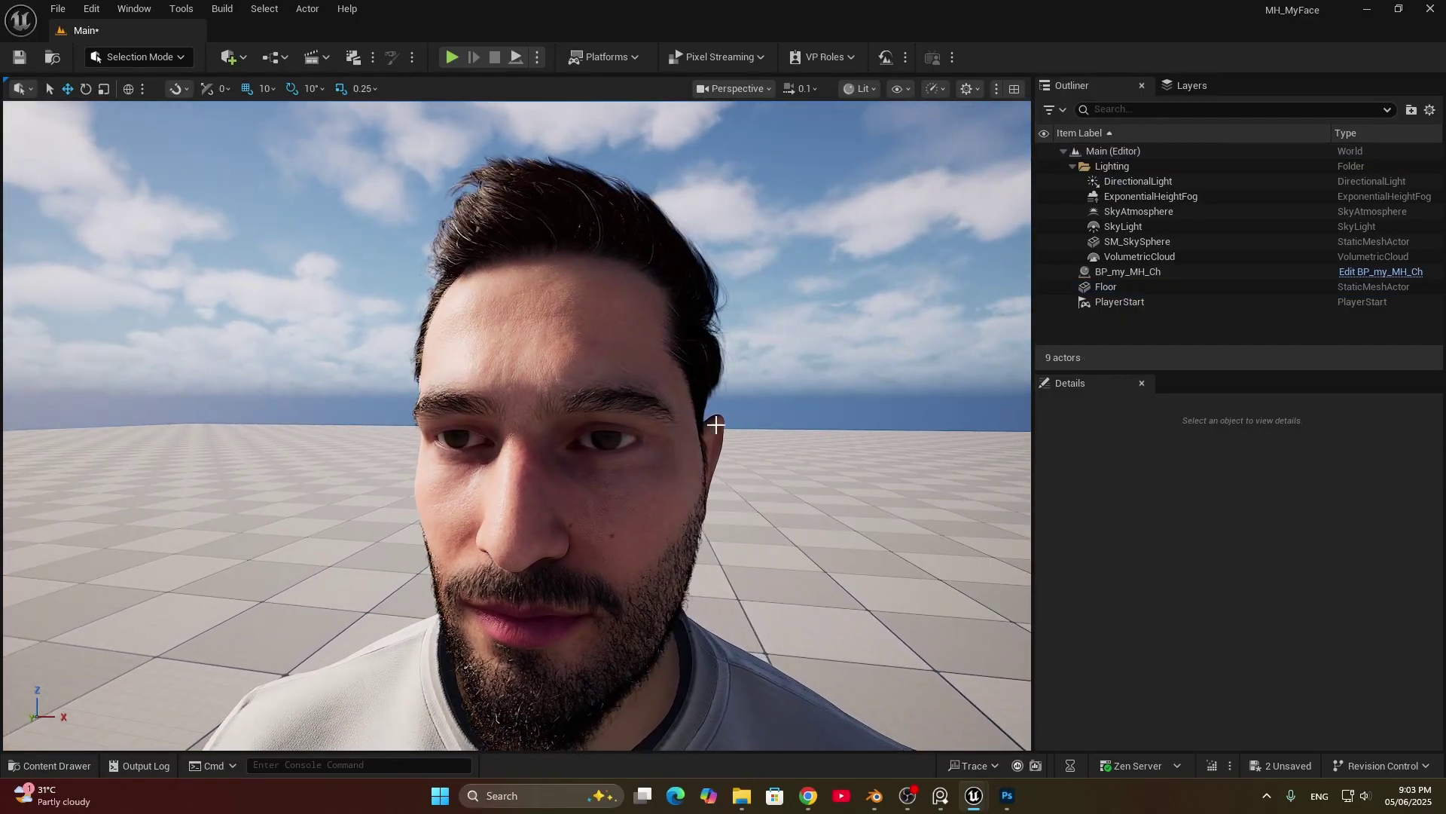
Step: Rotate the directional light to rake across the MetaHuman's face and inspect its skin detail from around the head
key(ctrl+l)
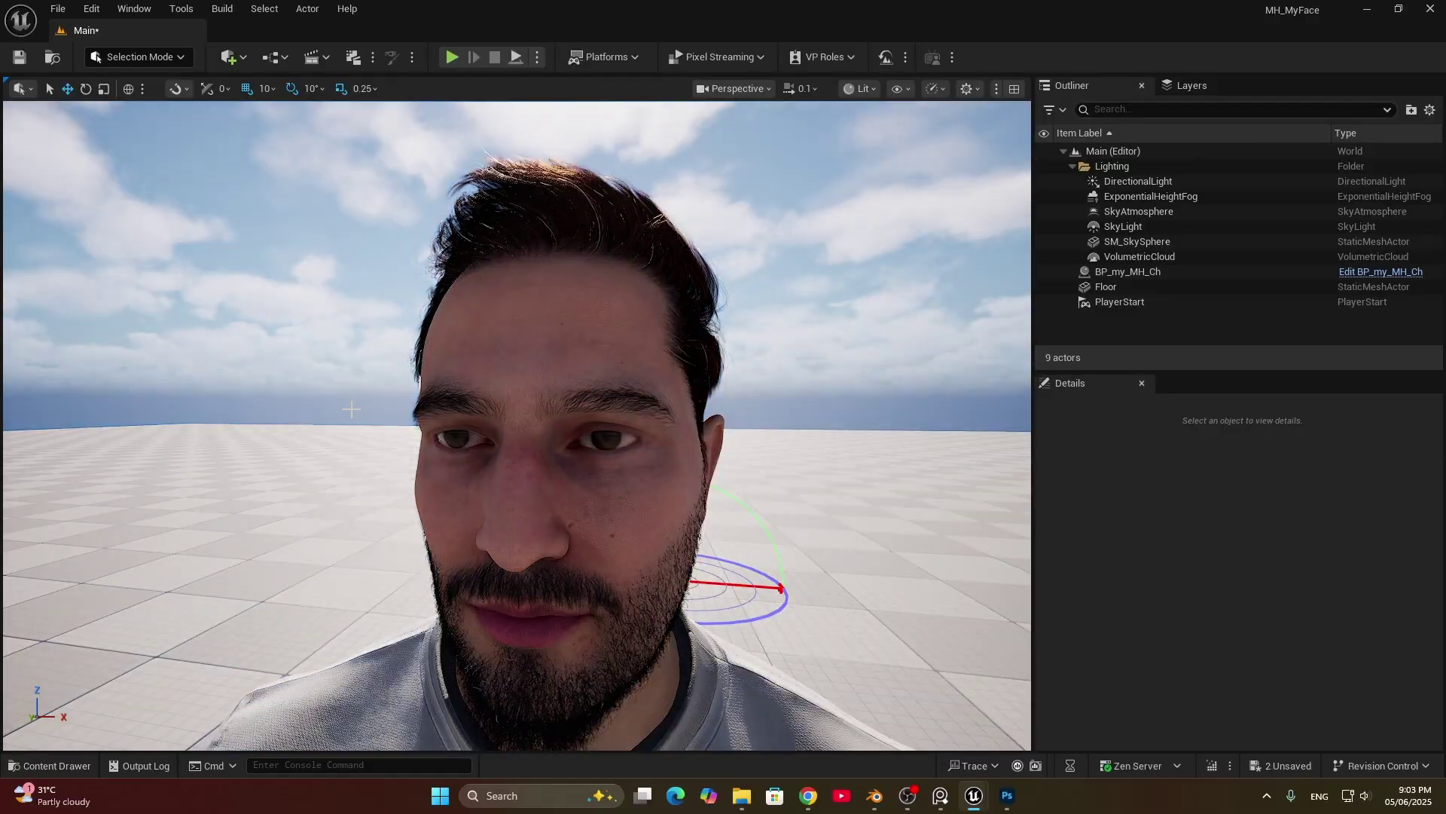
key(a)
scroll(611, 483, up, 1)
right_drag(611, 483, 573, 494)
key(s)
key(w)
key(a)
key(d)
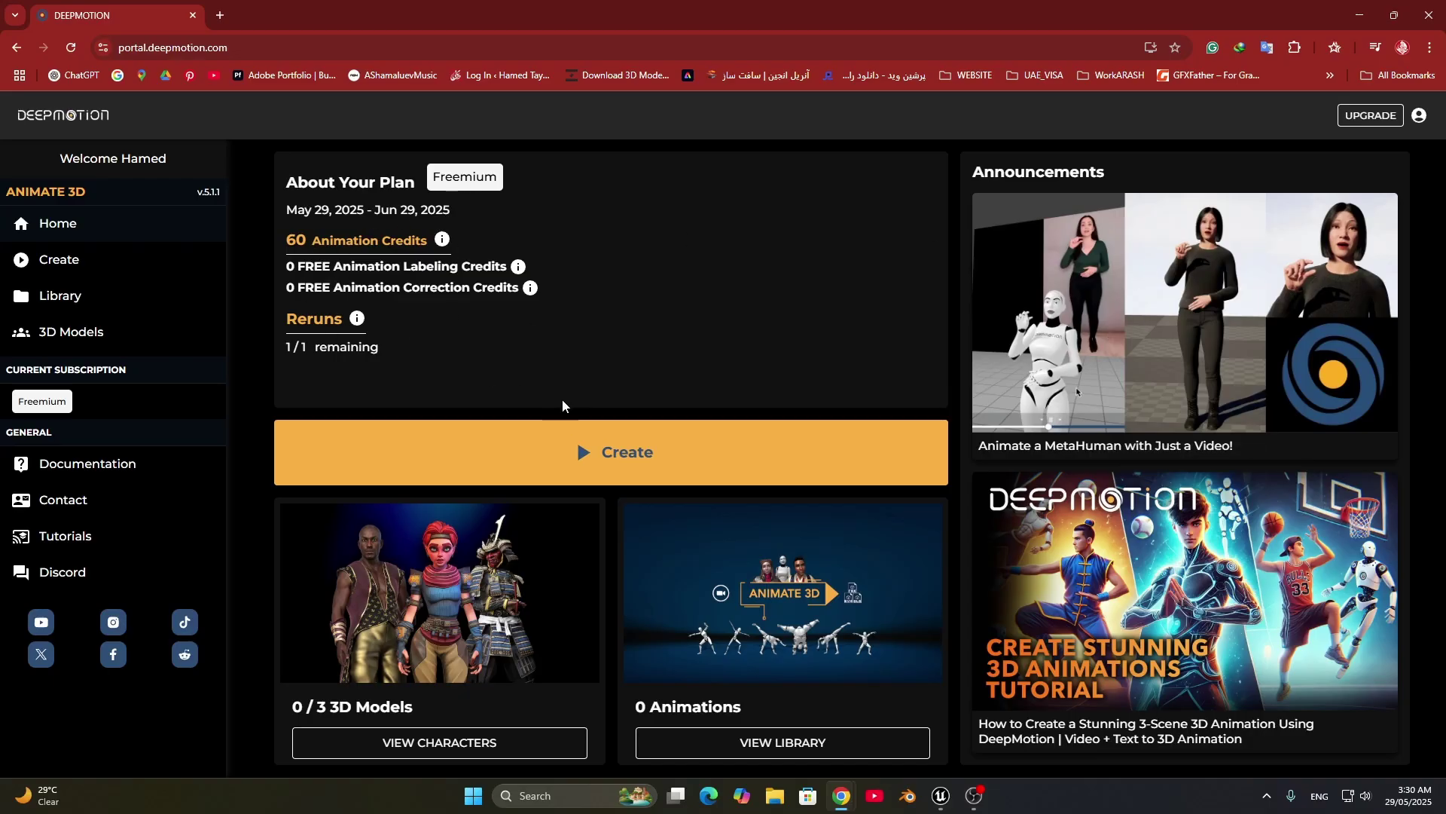
Step: Switch to DeepMotion Animate 3D, start a new 3D animation and choose the Adult Female with Facial Rig (UE) character
click(599, 464)
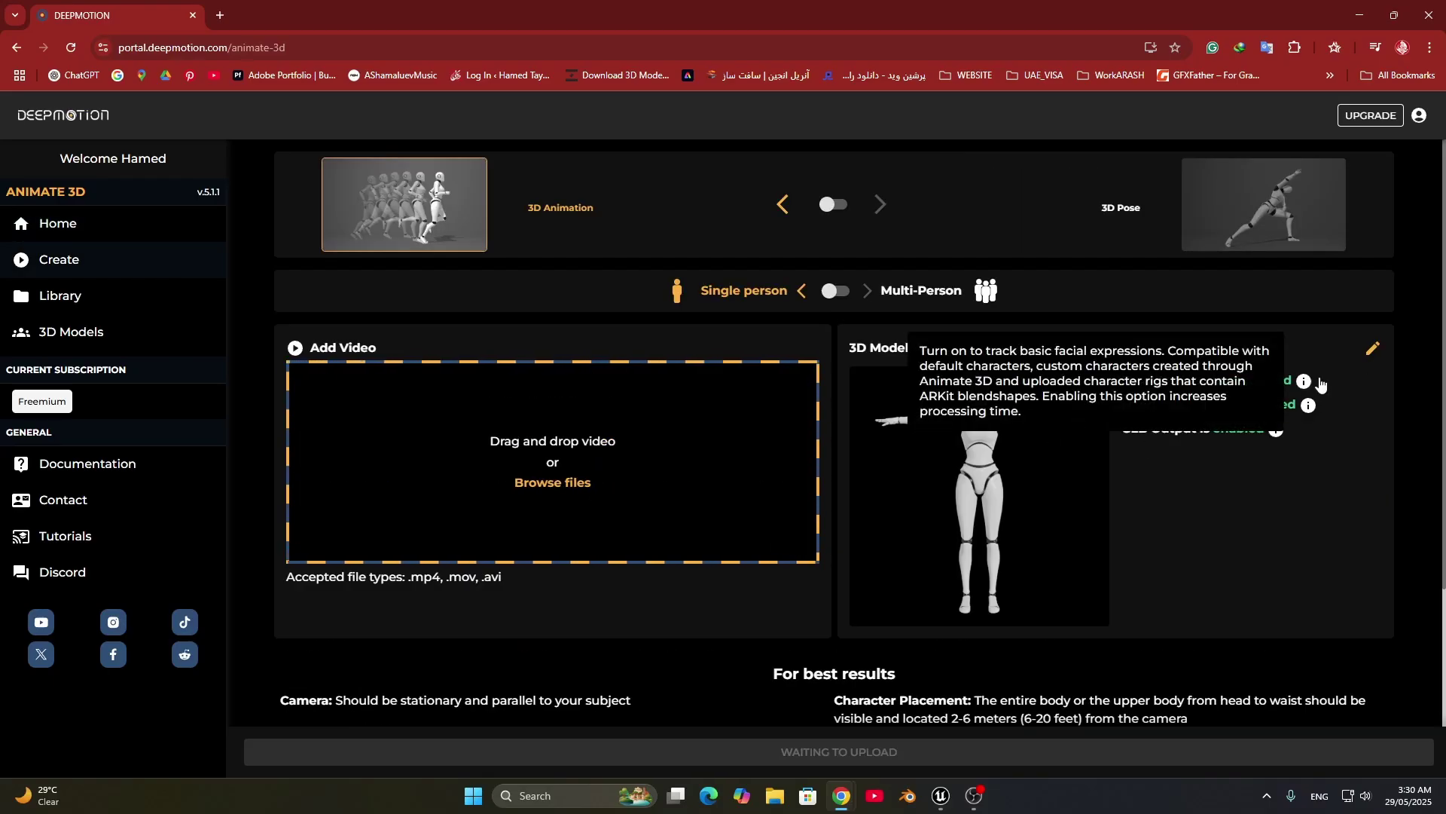
click(1373, 351)
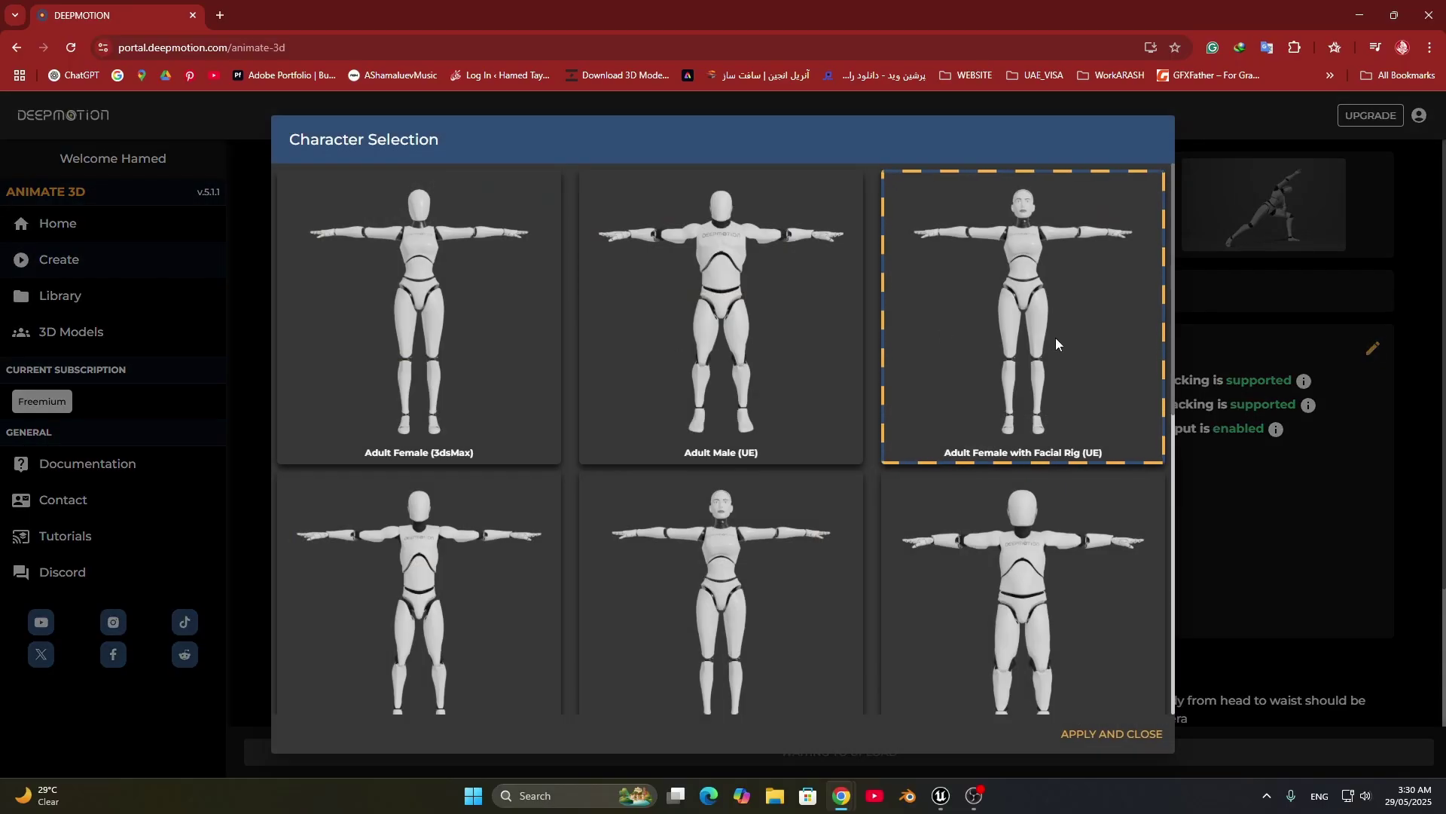
click(1114, 735)
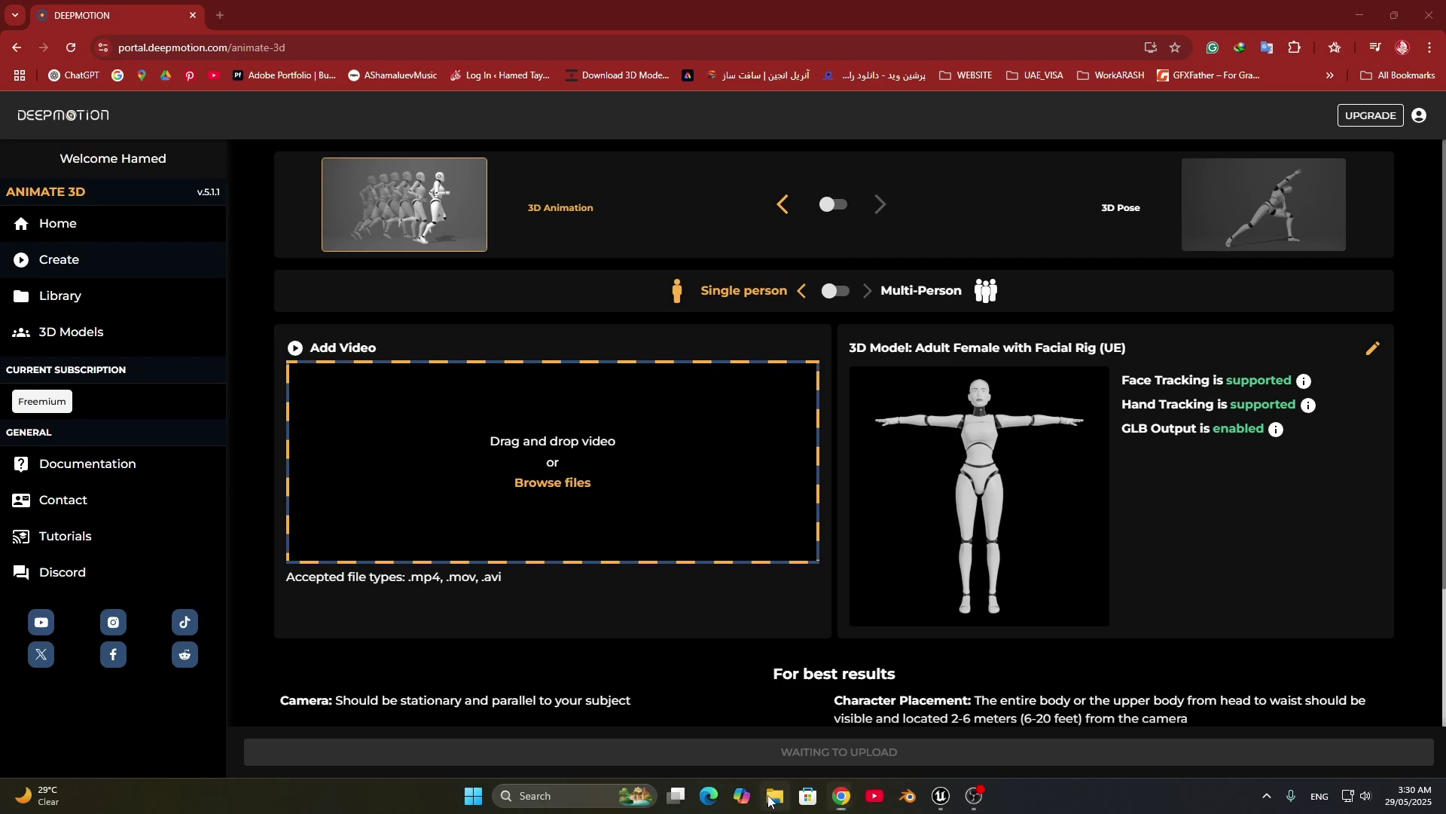
Step: Upload the video file Untitled video - Made with Clipchamp.mp4 as the motion source and preview its playback
key(super+e)
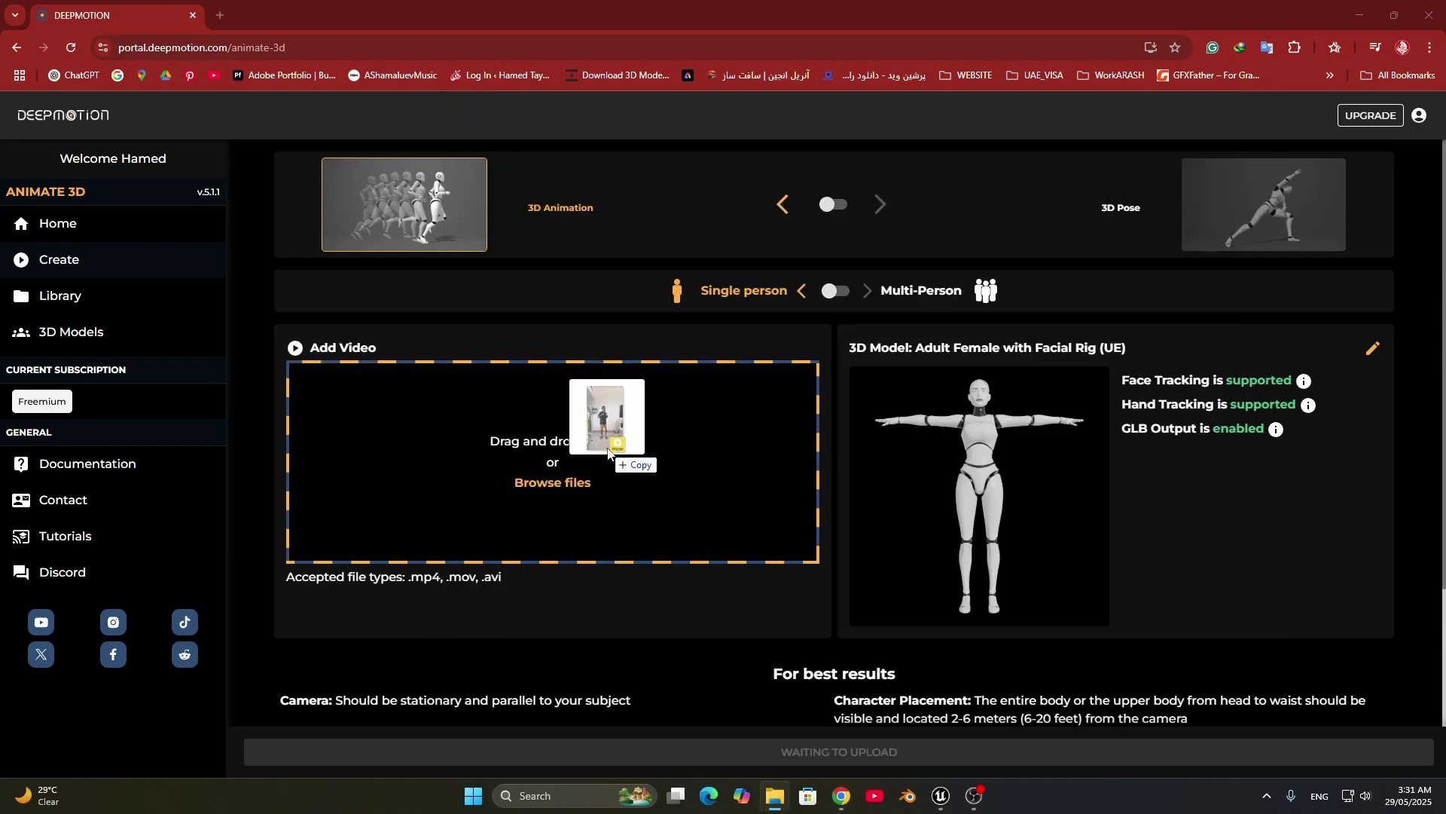
drag(607, 442, 539, 447)
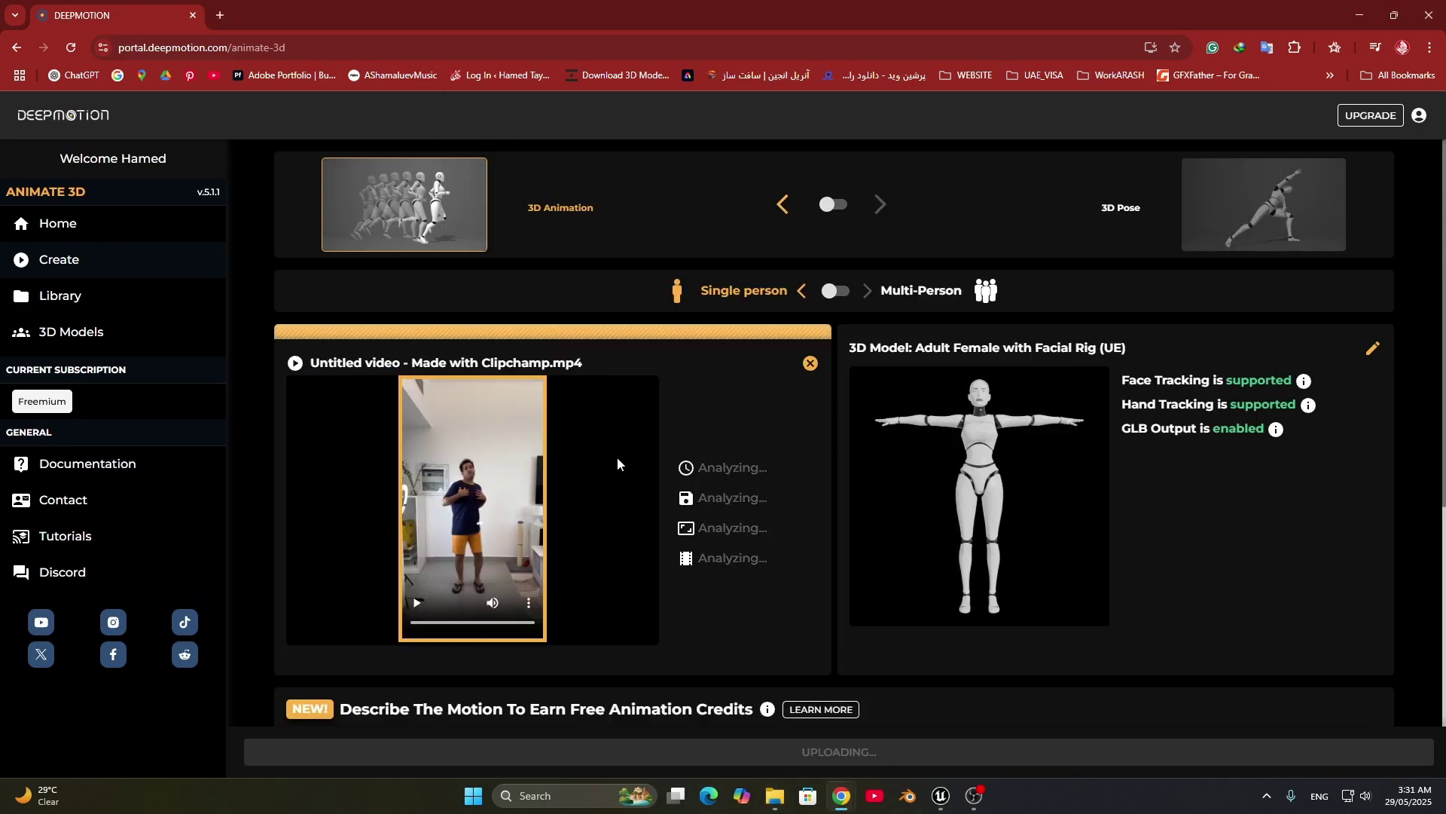
scroll(550, 423, down, 1)
scroll(673, 423, down, 2)
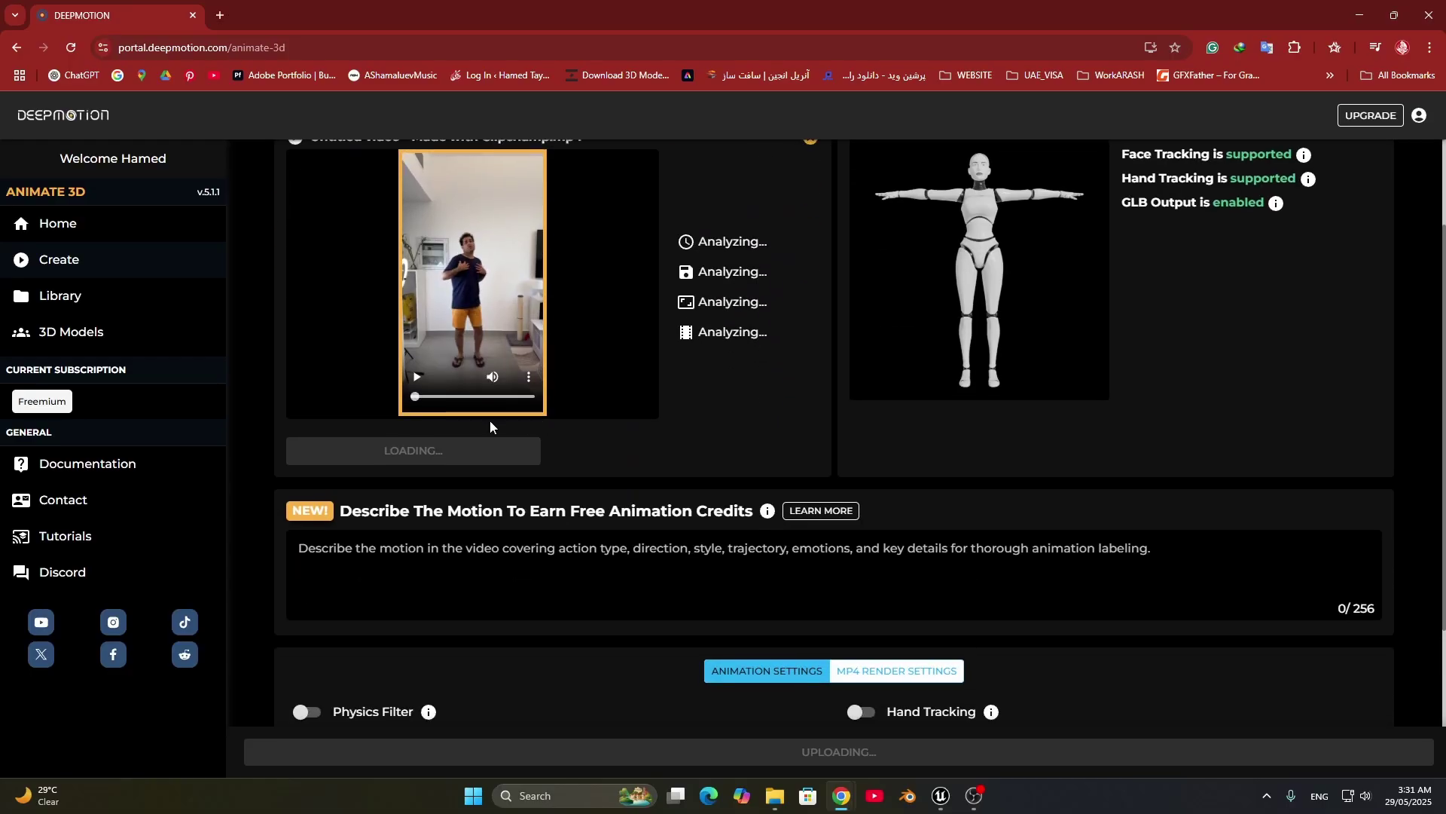
scroll(550, 460, up, 2)
scroll(556, 464, down, 1)
scroll(557, 459, up, 1)
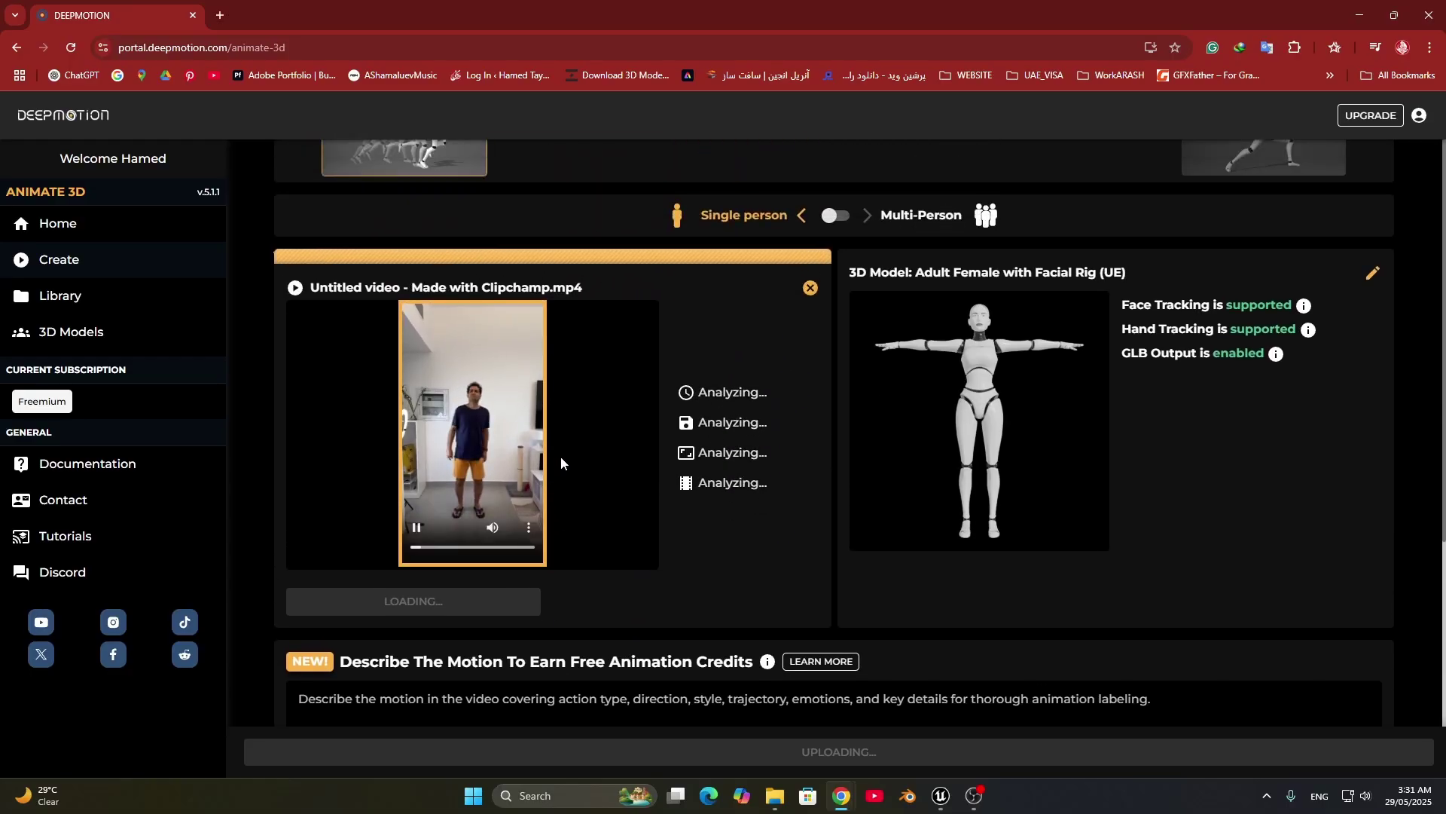
click(417, 528)
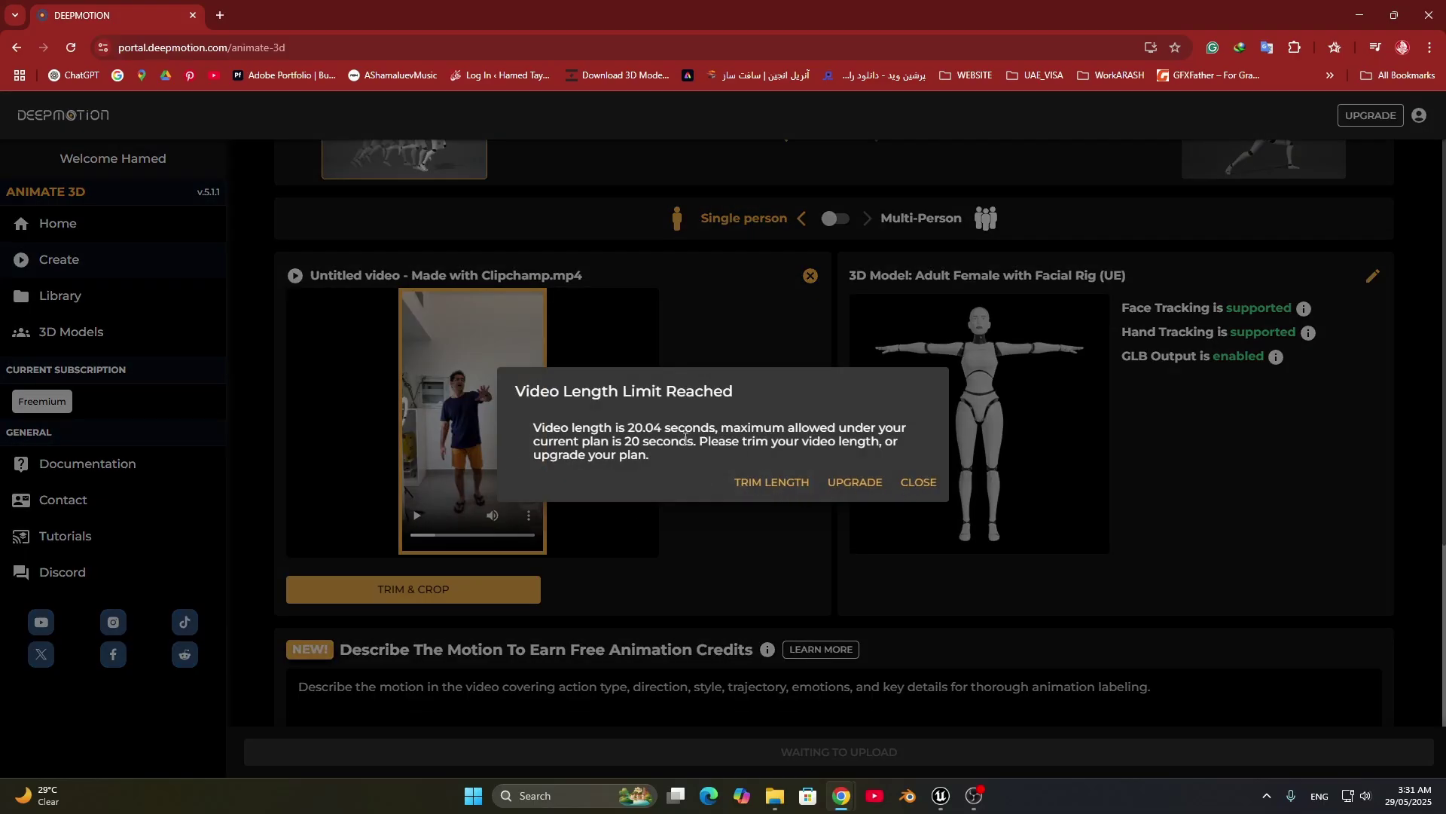
Step: Trim the uploaded video's length to 20 seconds and apply the trim
click(751, 479)
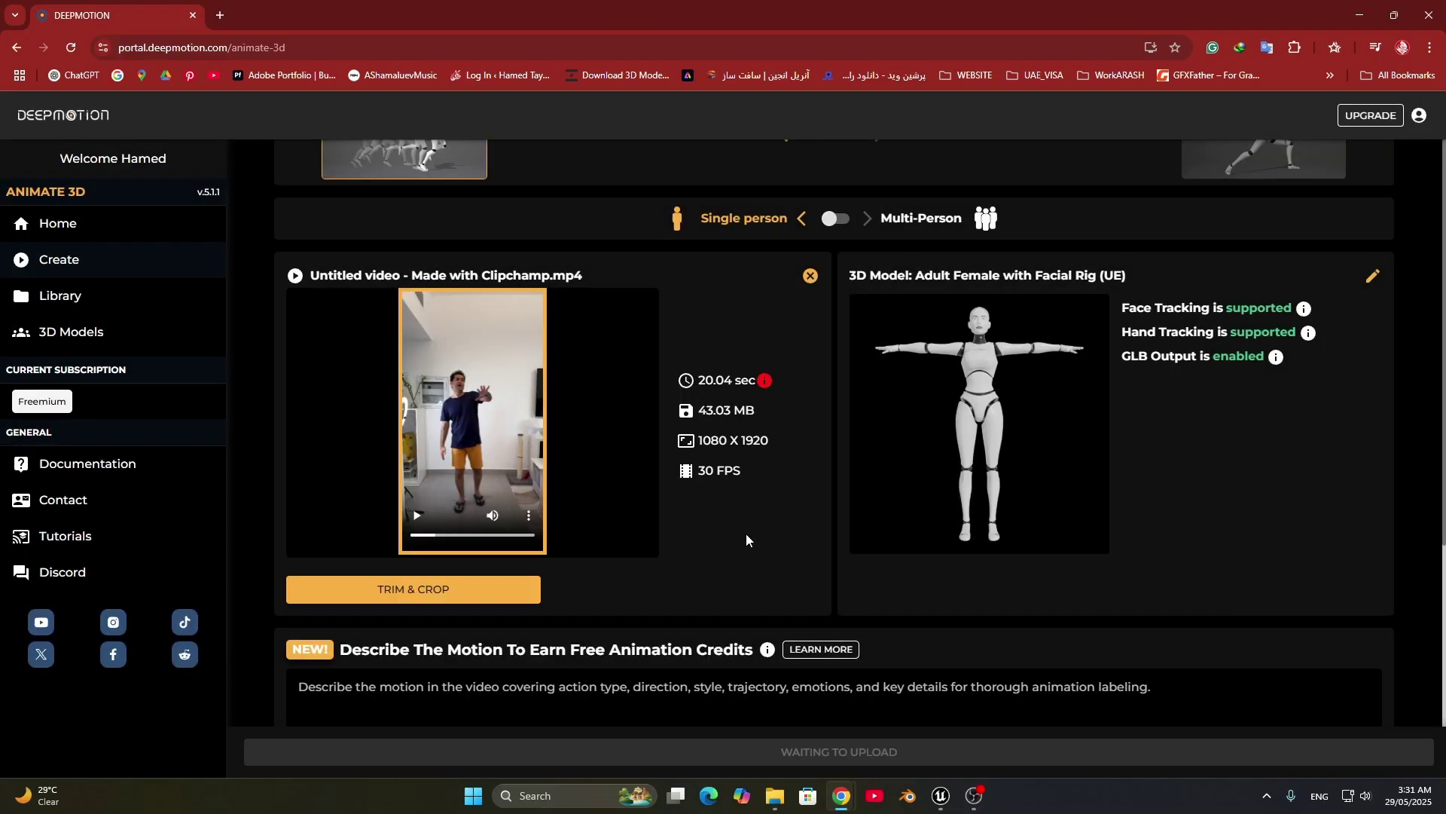
click(1151, 733)
Step: Enable Physics Filter and Face Tracking for the uploaded video and submit the animation job
scroll(610, 533, down, 4)
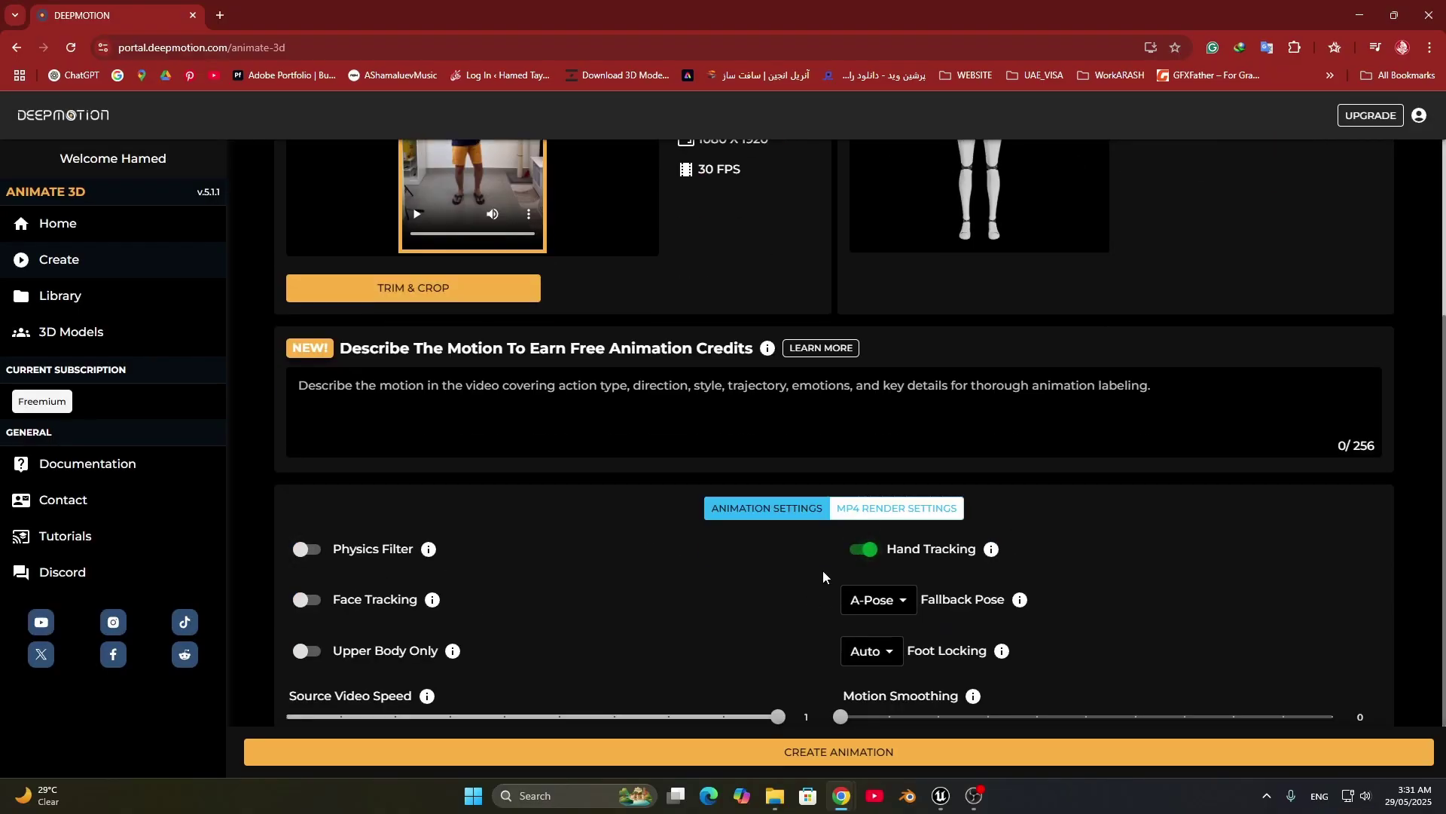
scroll(302, 530, down, 1)
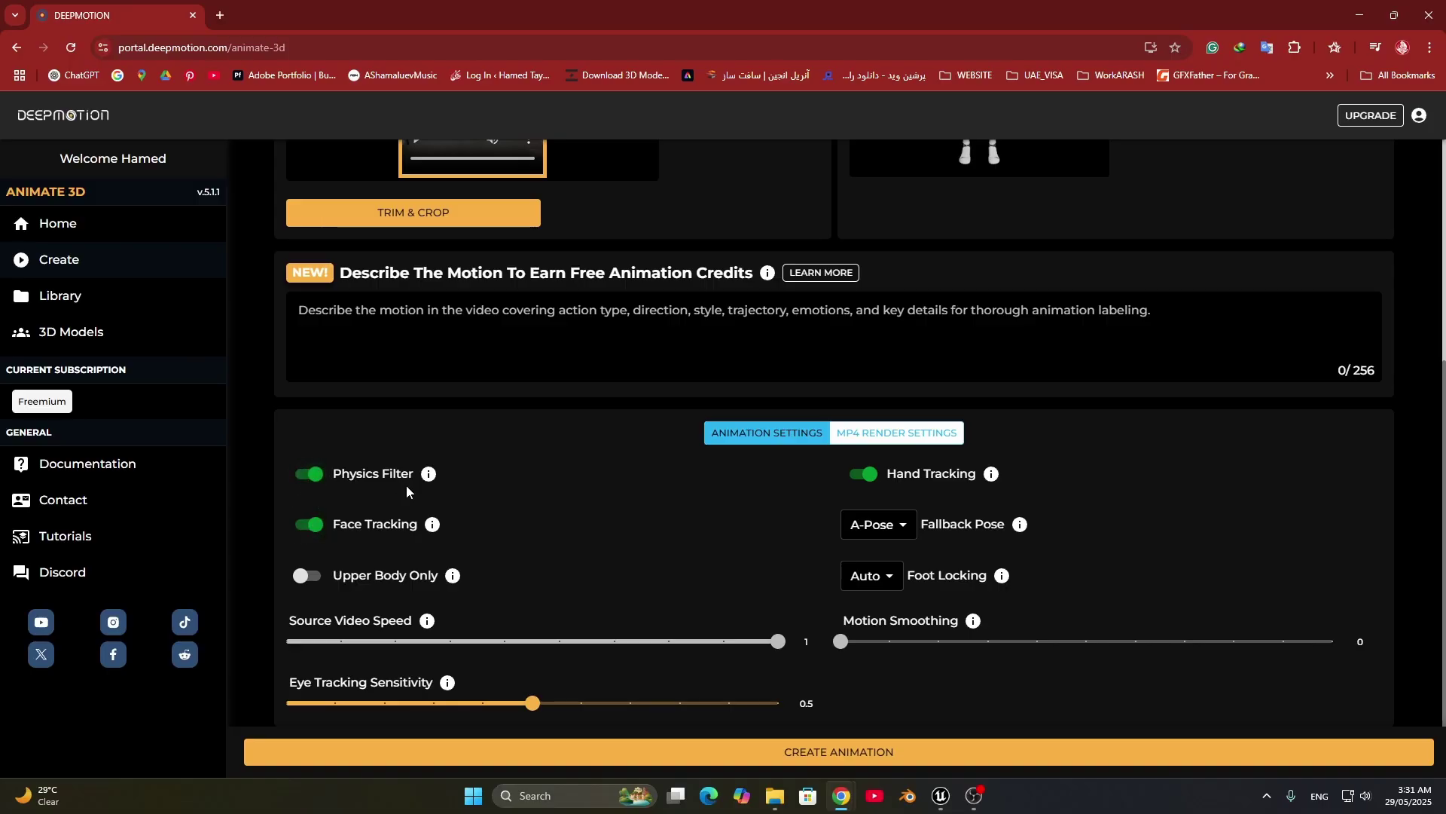
scroll(418, 491, down, 1)
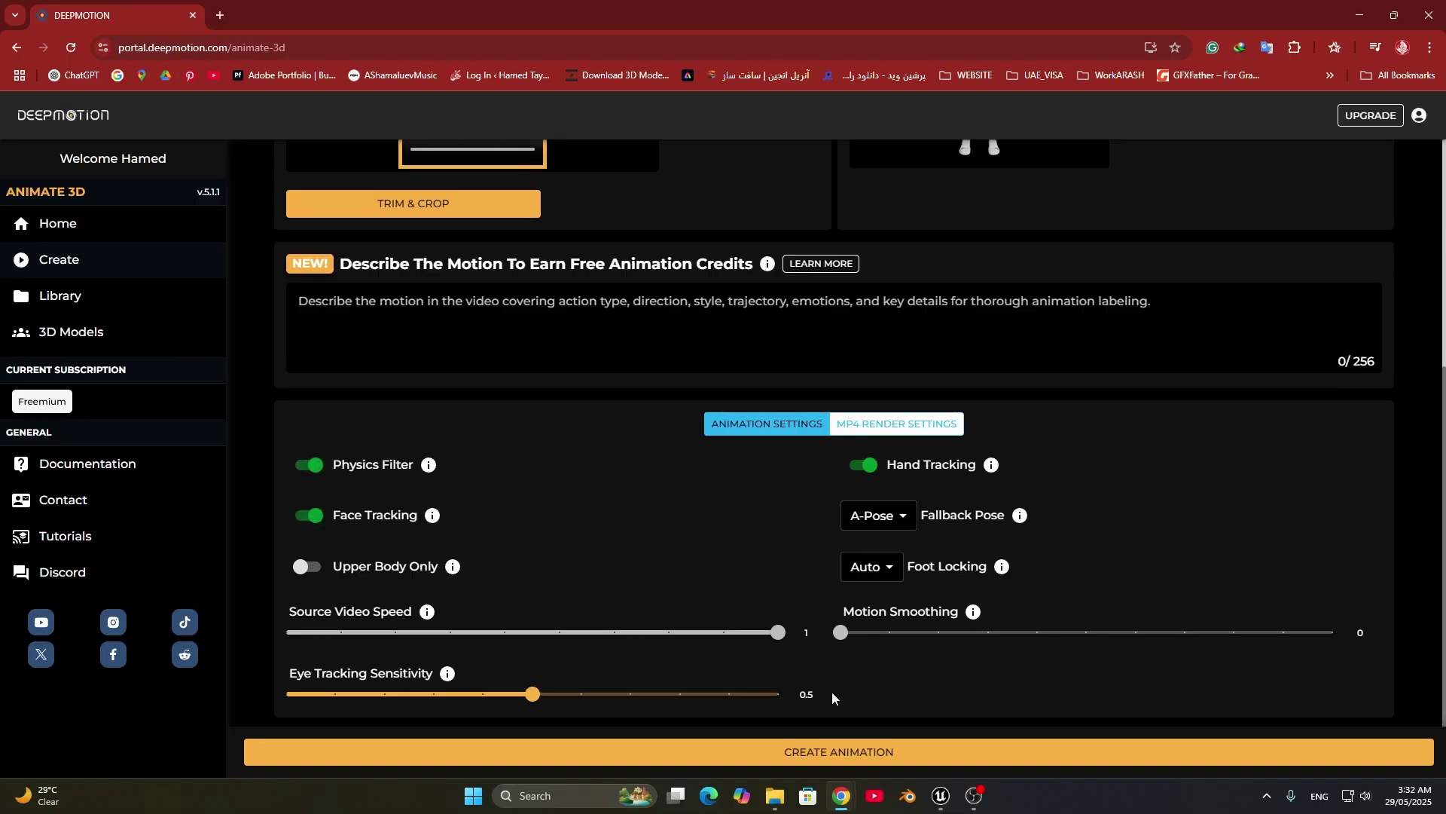
click(836, 753)
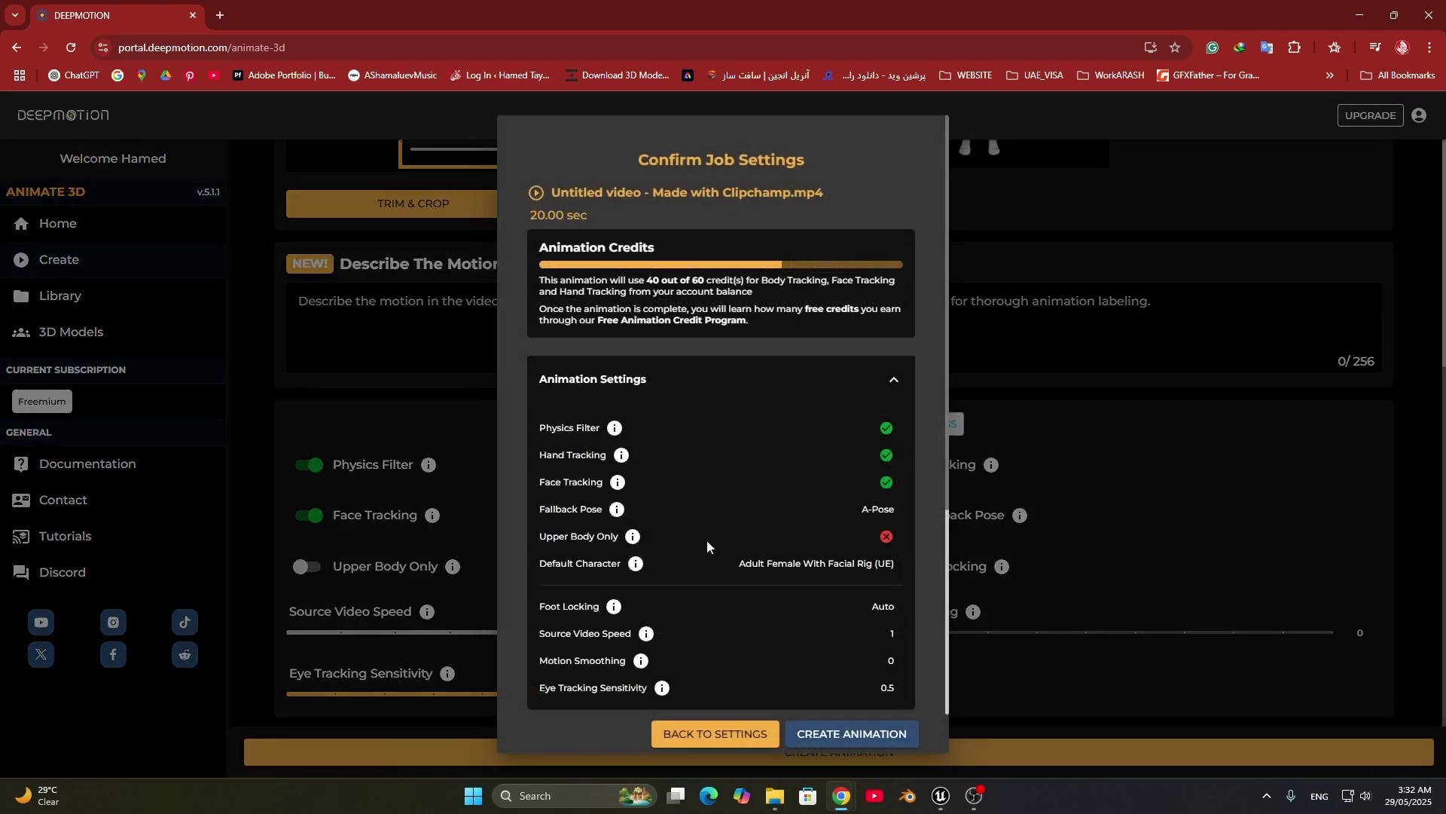
scroll(858, 652, down, 4)
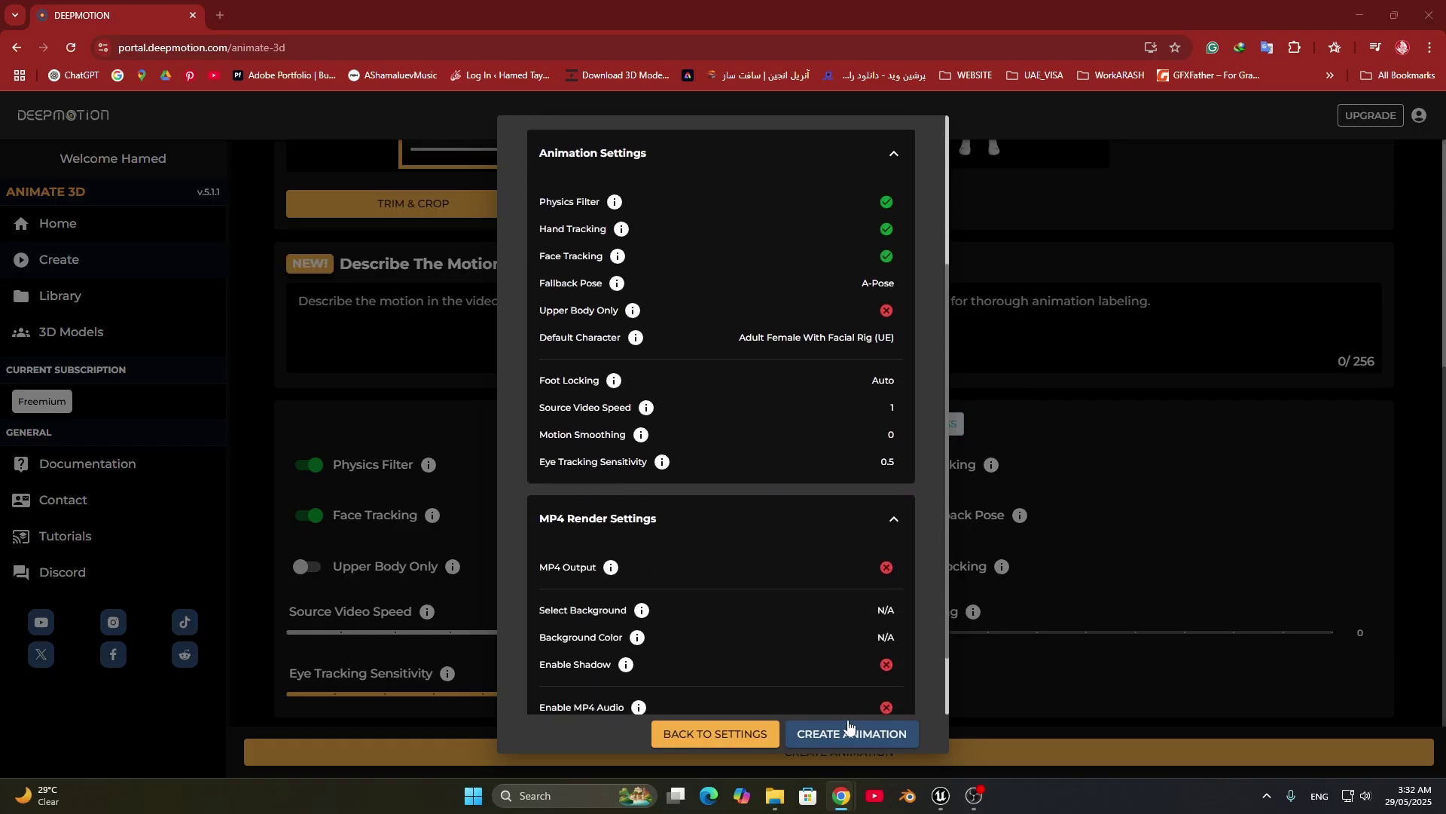
scroll(866, 723, up, 3)
click(867, 736)
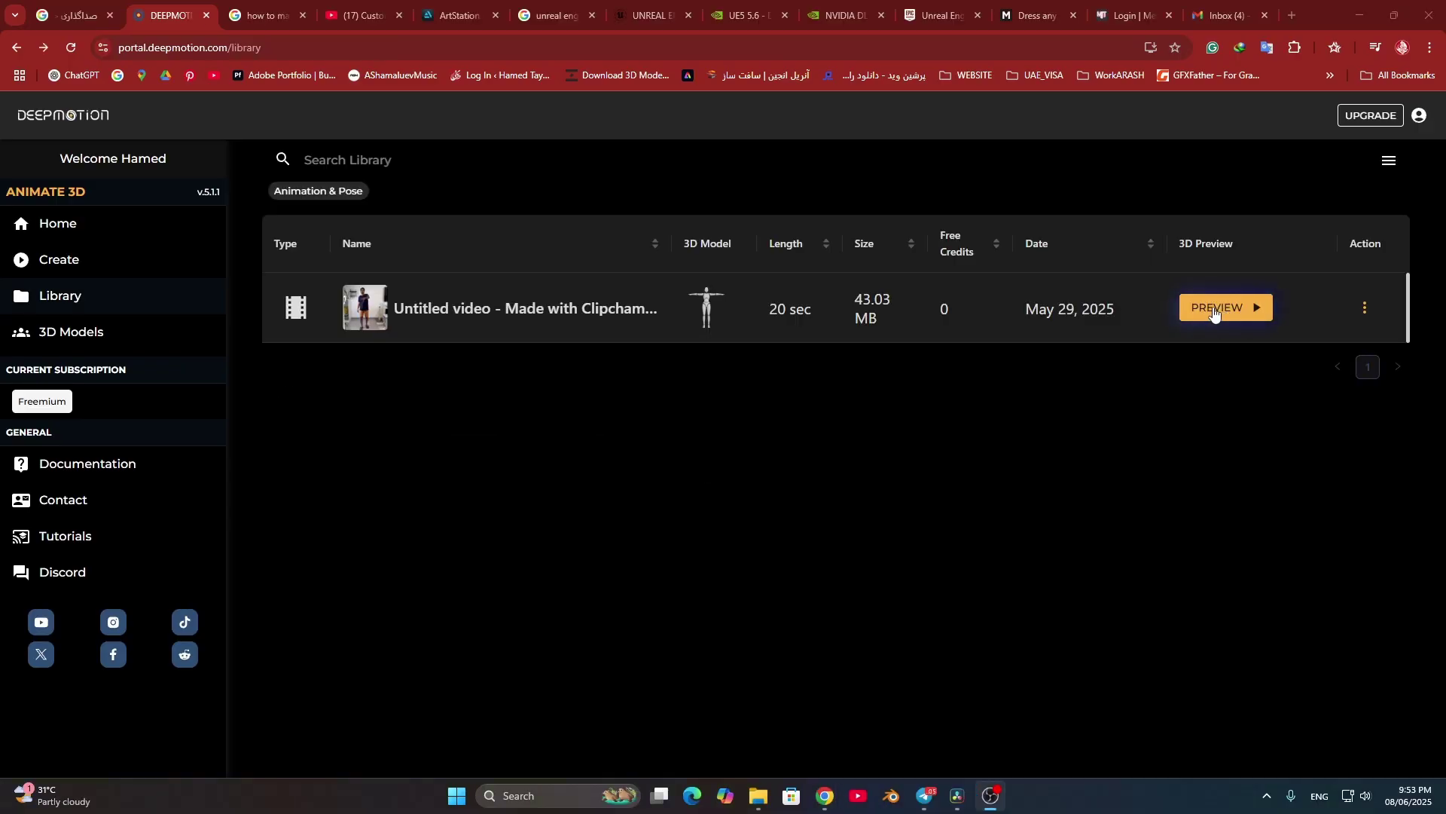
Step: Preview the generated animation from the DeepMotion library and download it in FBX format
click(1214, 310)
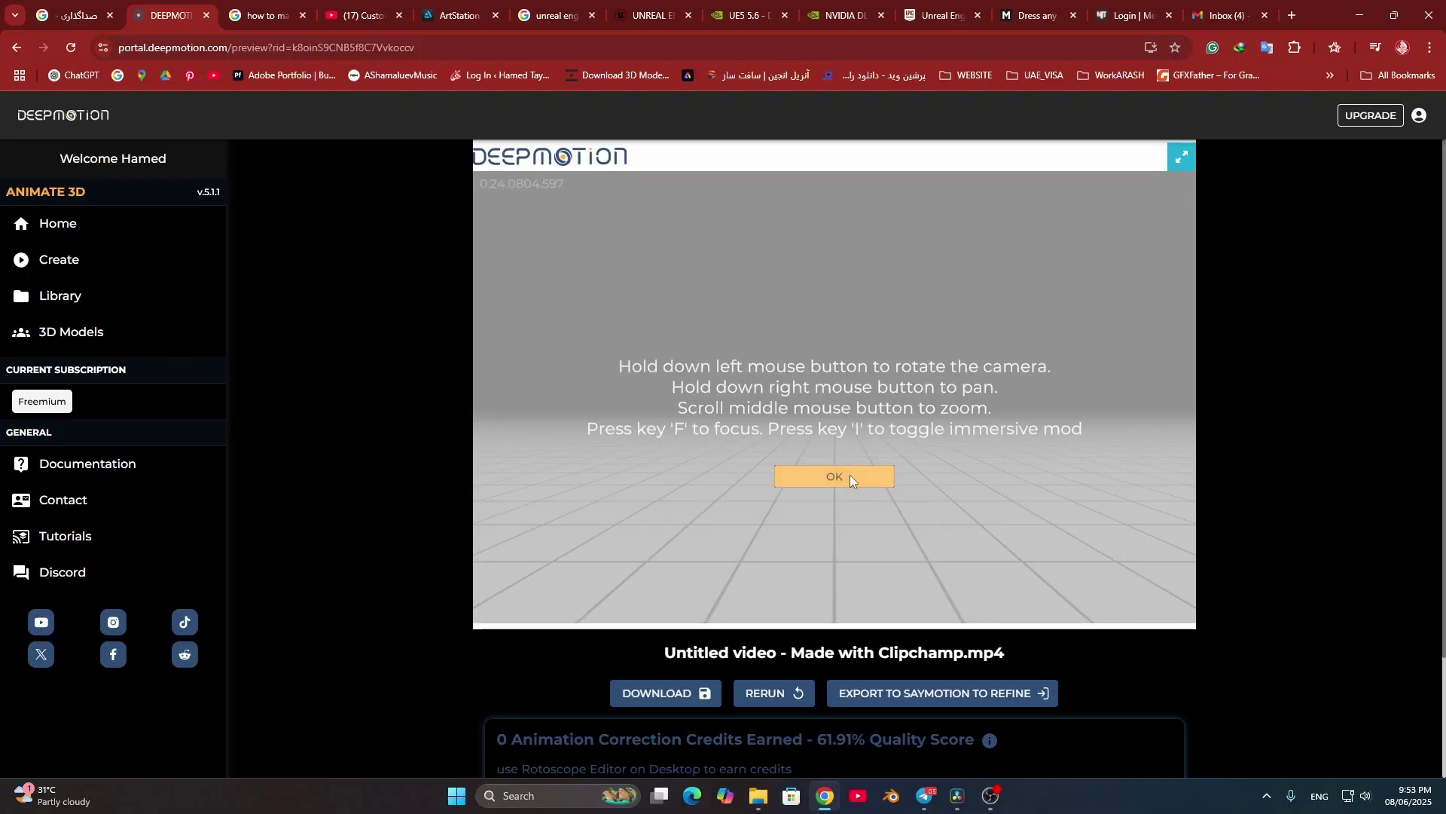
click(850, 475)
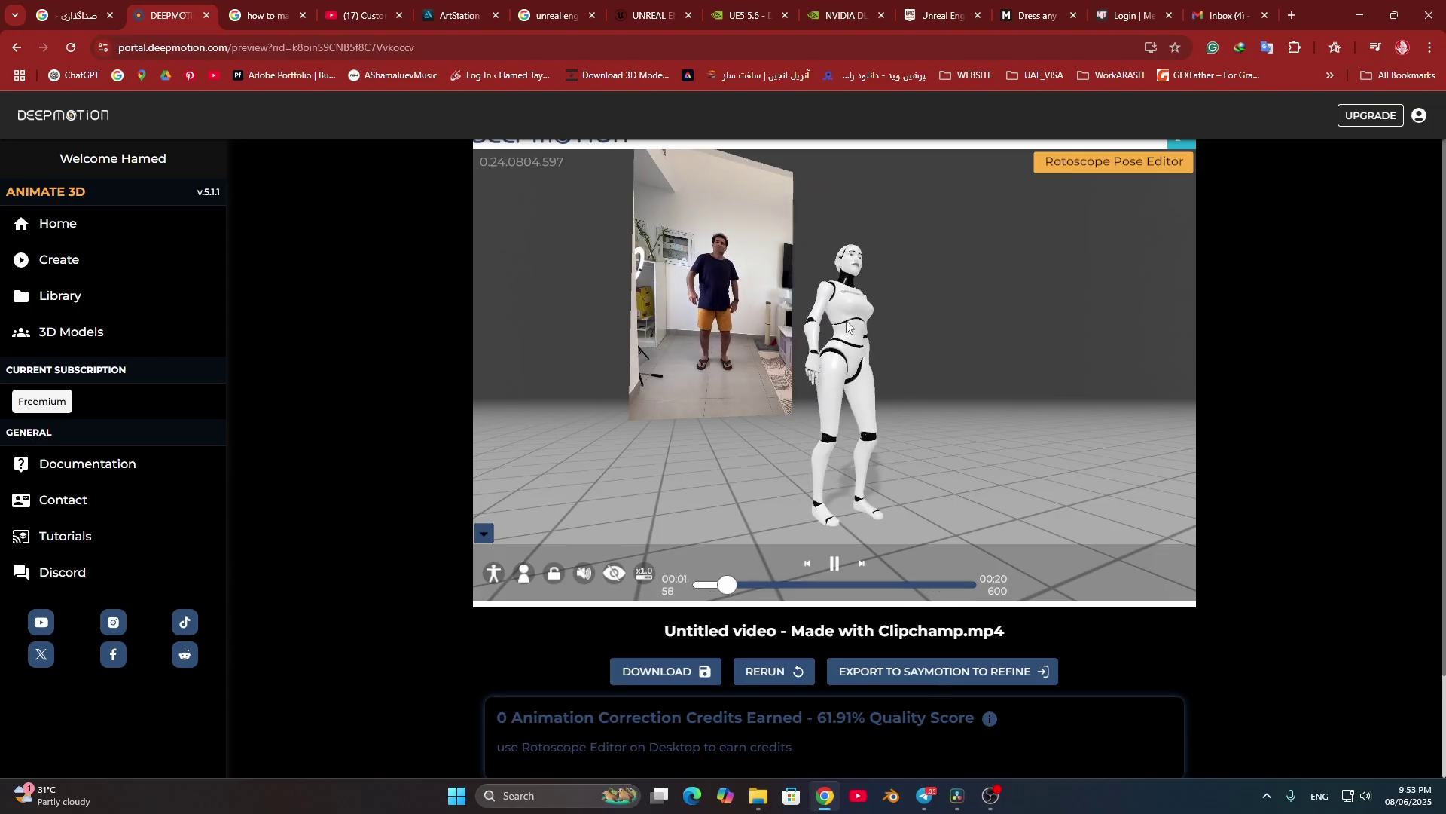
click(671, 676)
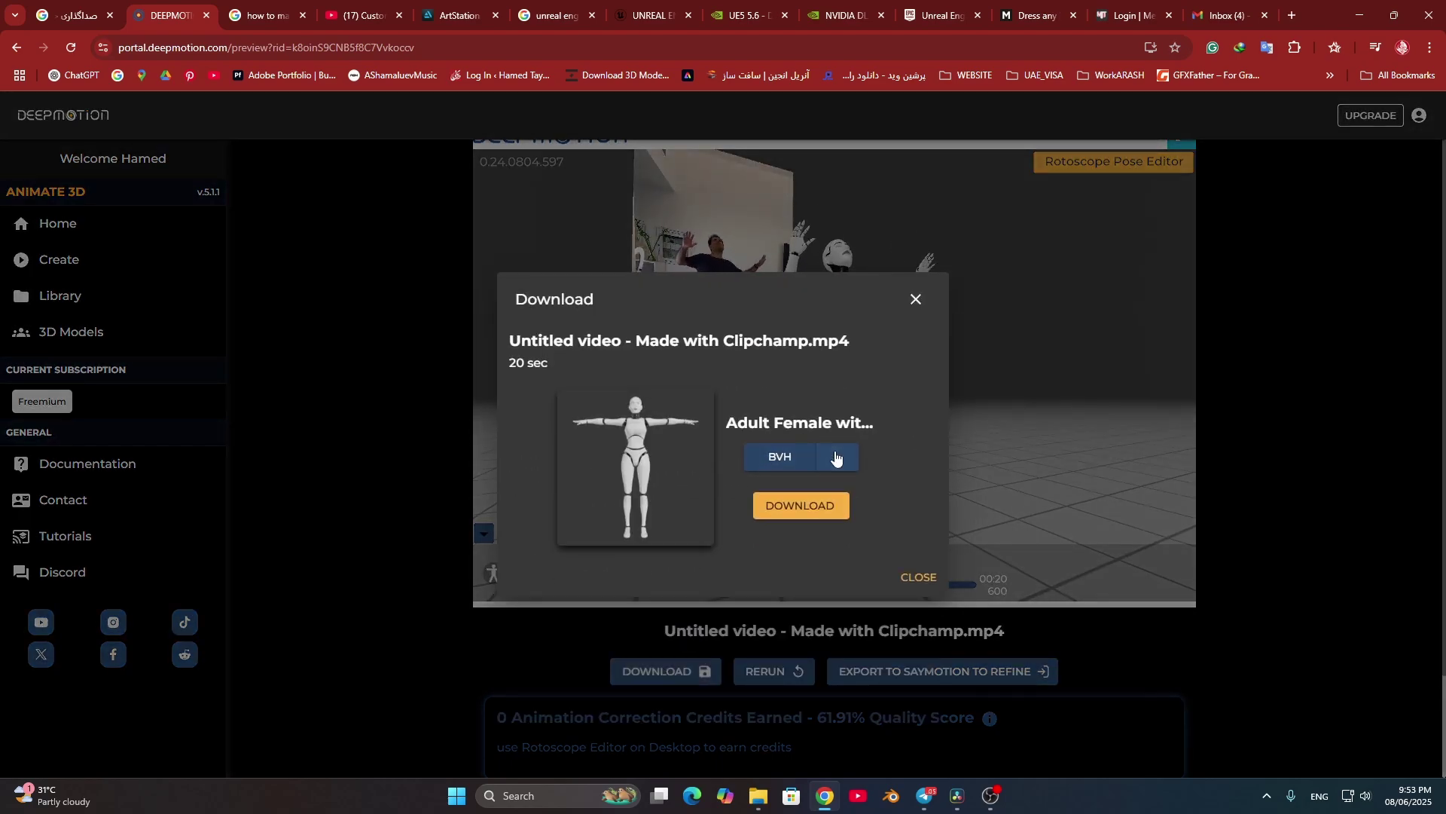
click(803, 464)
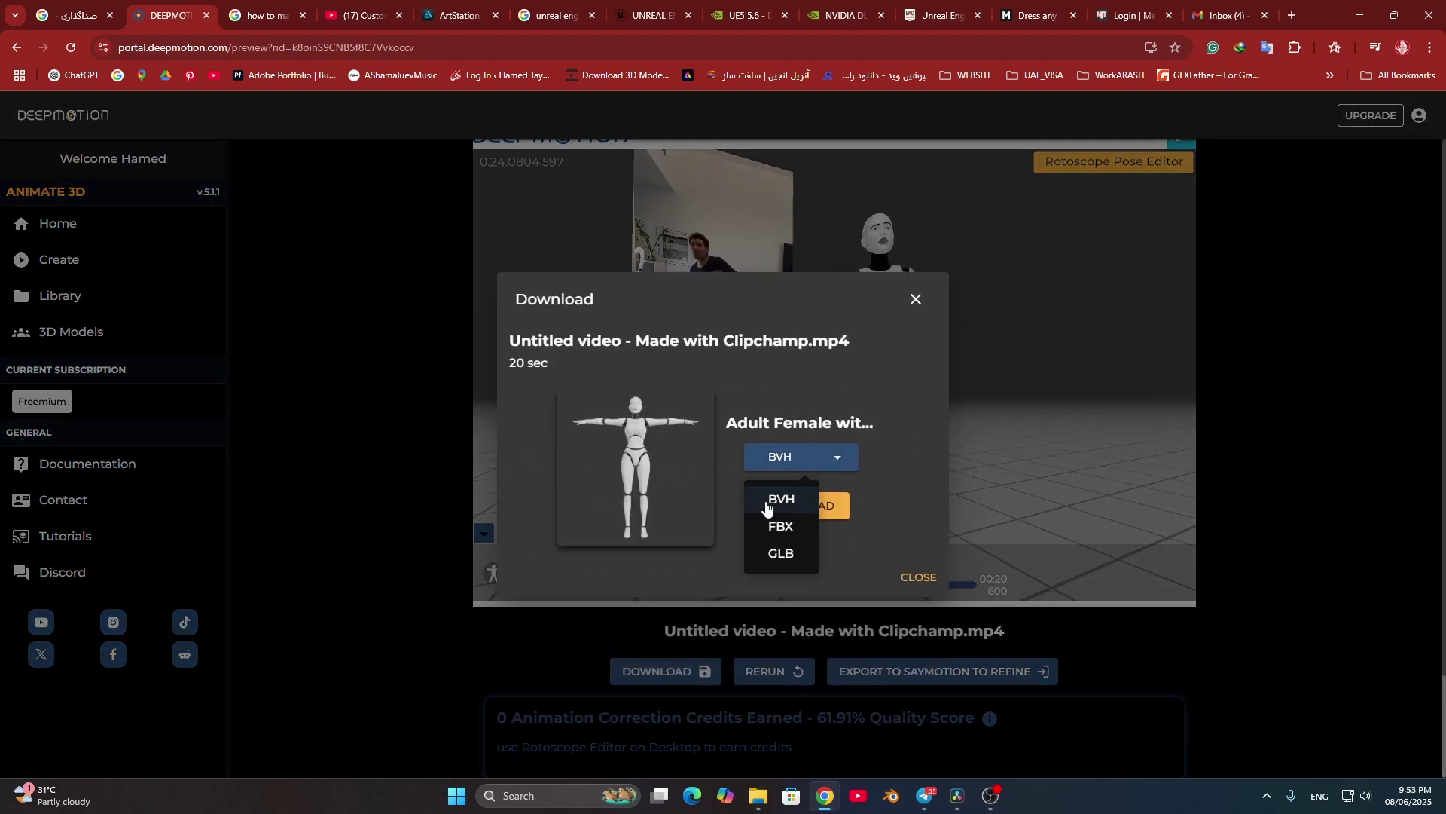
click(776, 533)
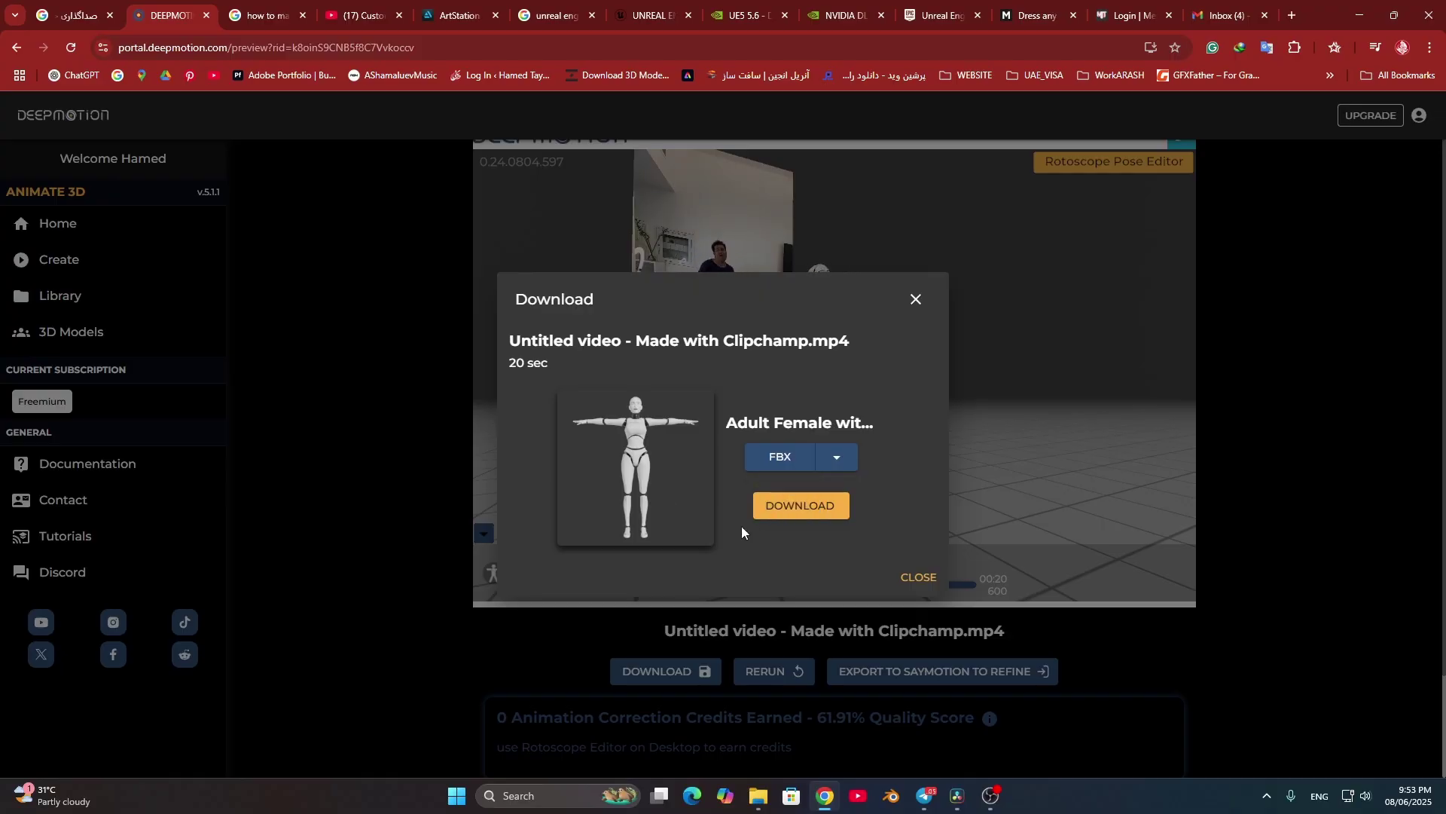
click(768, 504)
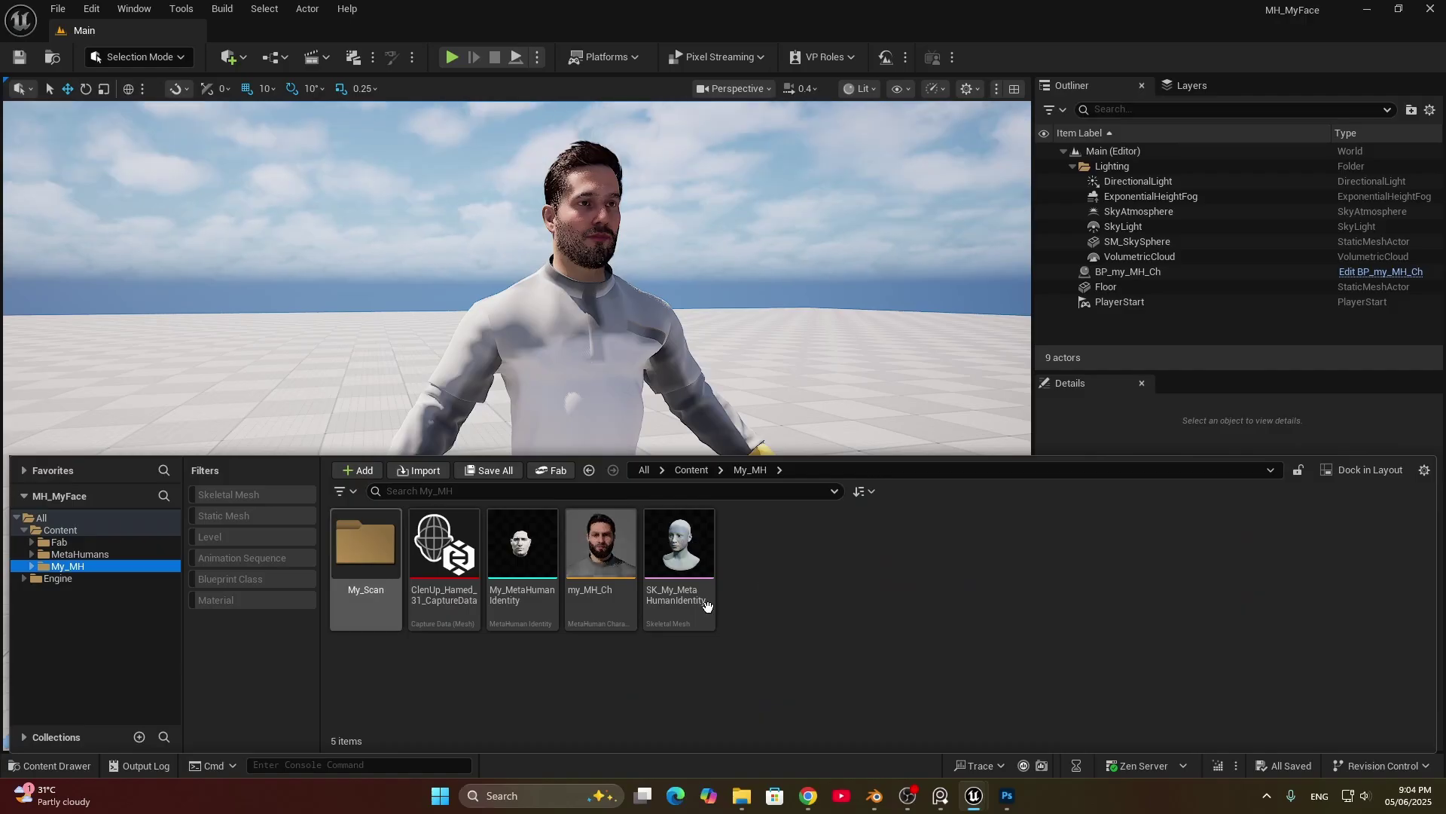
Step: Switch to Unreal Engine, create a folder named Animations inside My_MH and open it
right_click(790, 648)
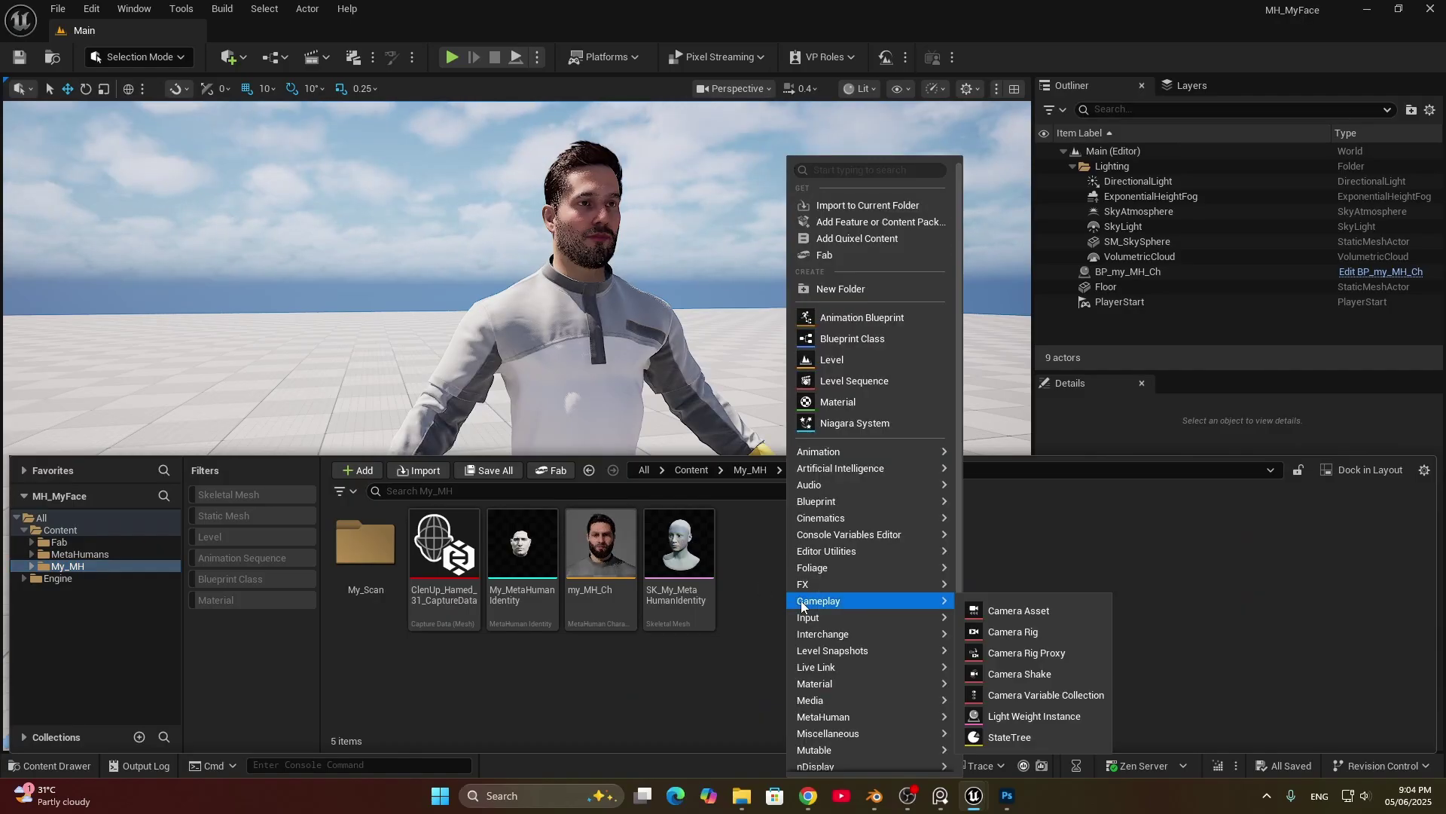
click(841, 289)
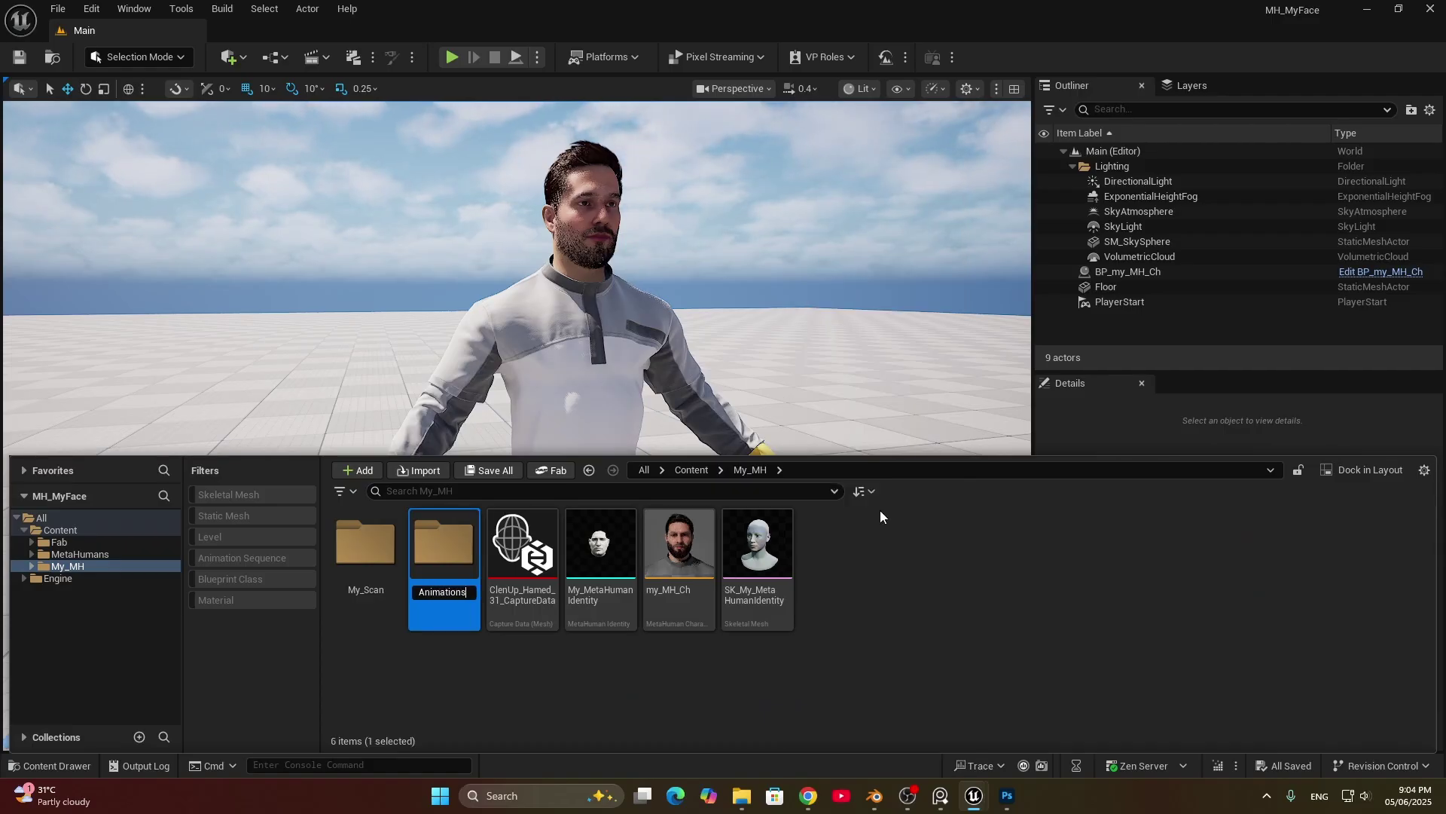
key(Return)
double_click(365, 543)
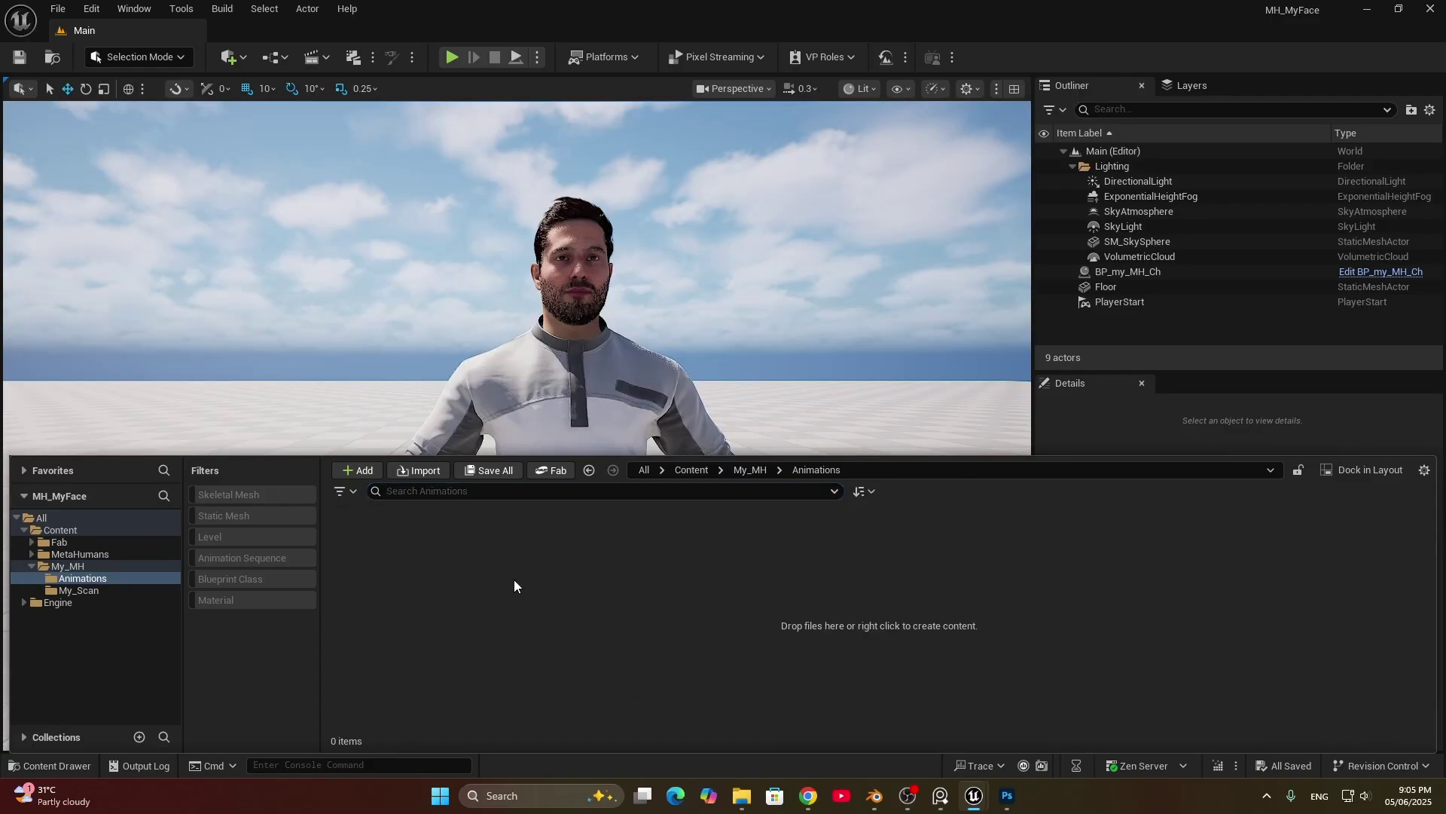
Step: Create a subfolder named DeepMotion inside the Animations folder and open it
right_click(514, 580)
click(579, 289)
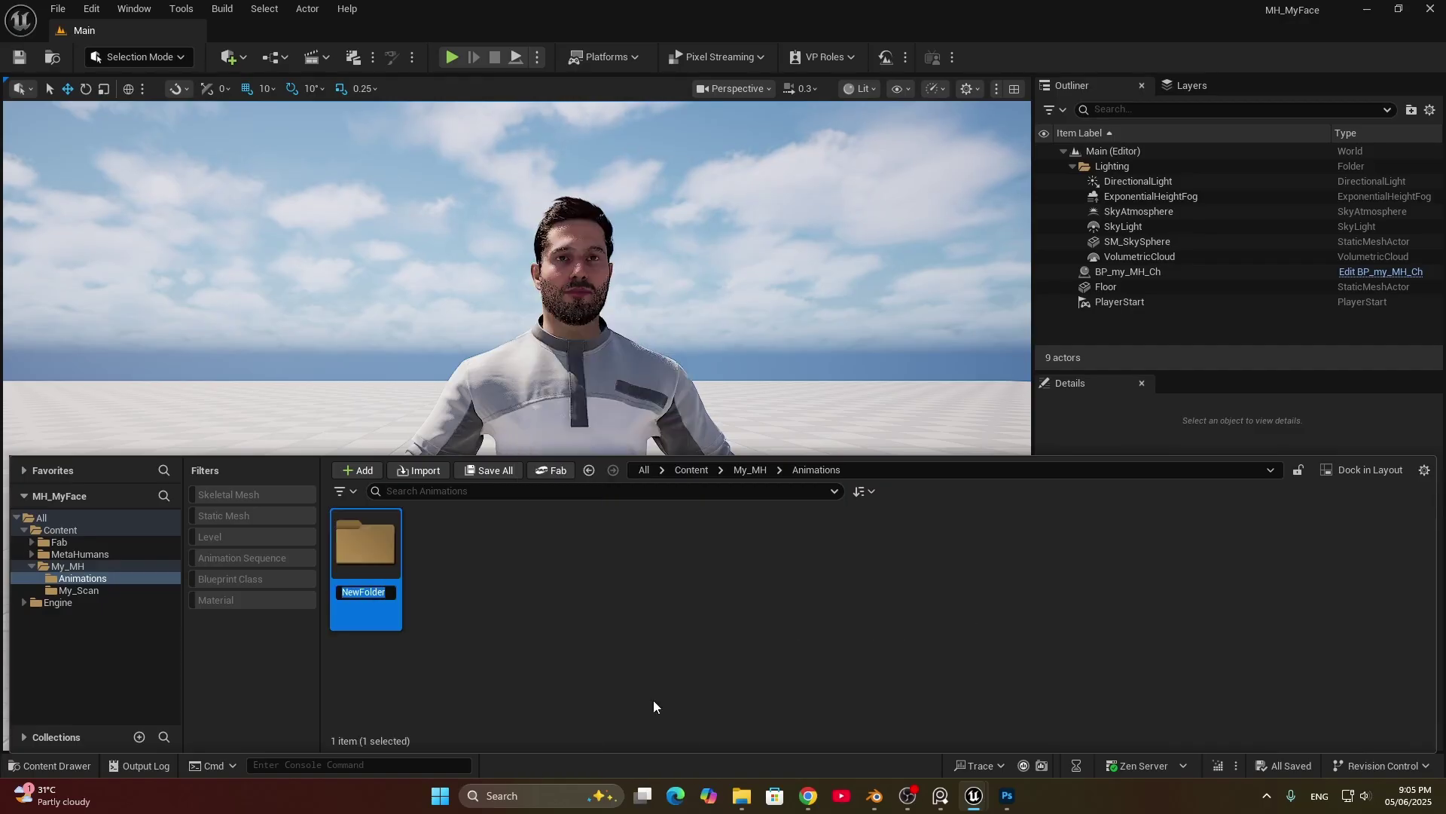
text(DeepMotion)
key(Return)
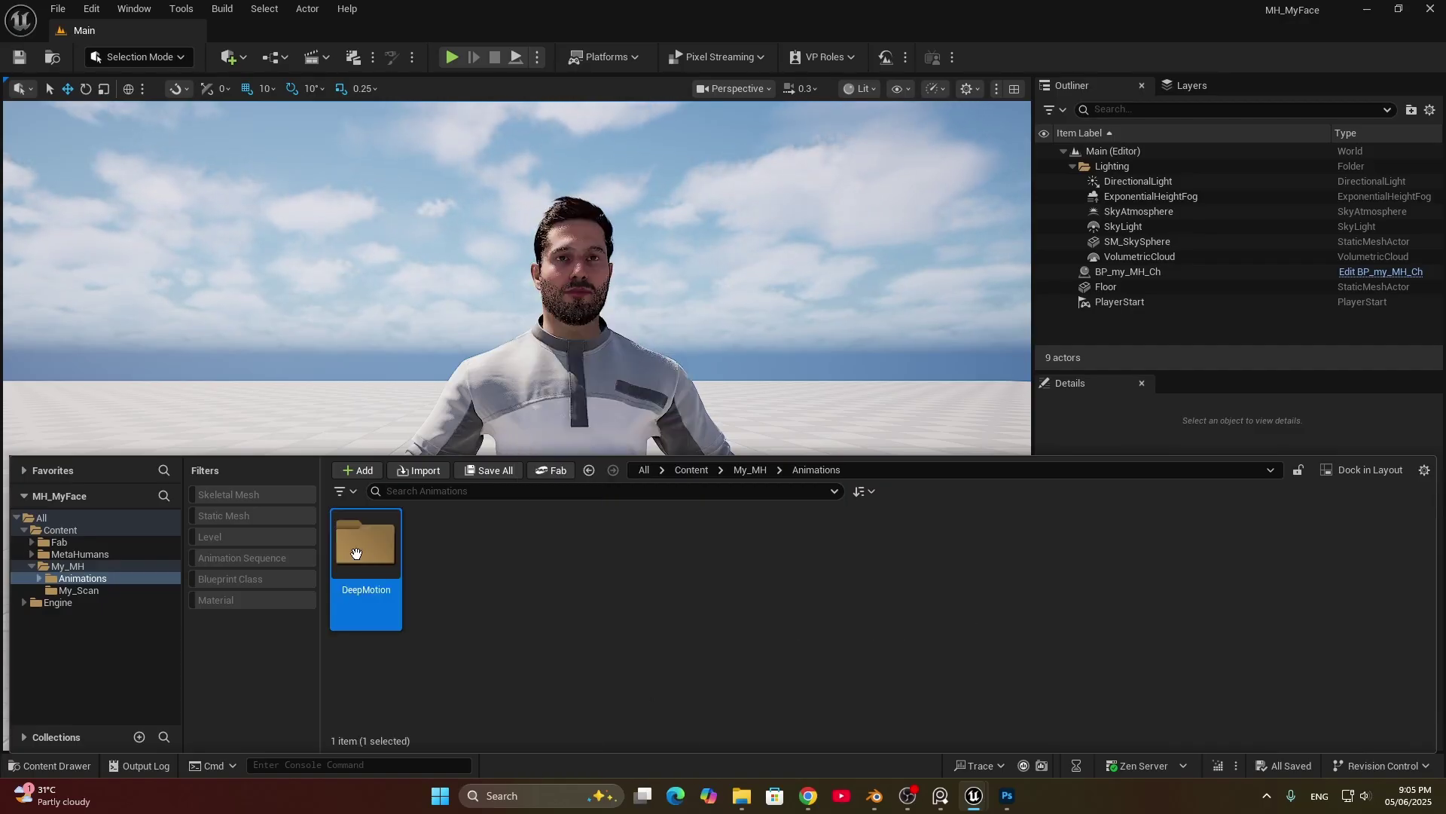
double_click(366, 542)
Step: Import DeepMotion_Azizam.fbx into the DeepMotion folder with Snap to Closest Frame Boundary enabled, and preview its animation sequence
drag(626, 550, 530, 577)
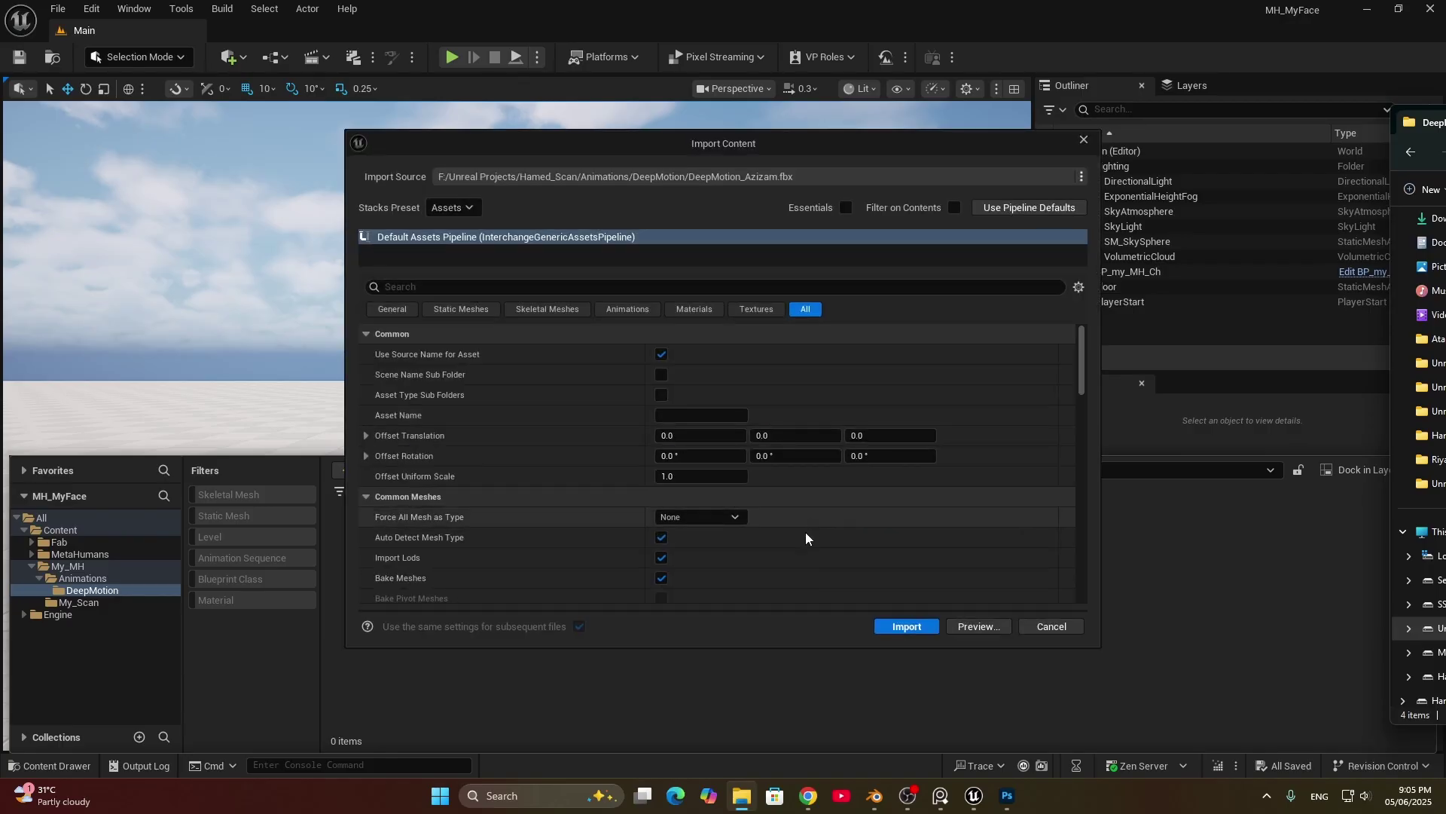
scroll(609, 473, down, 8)
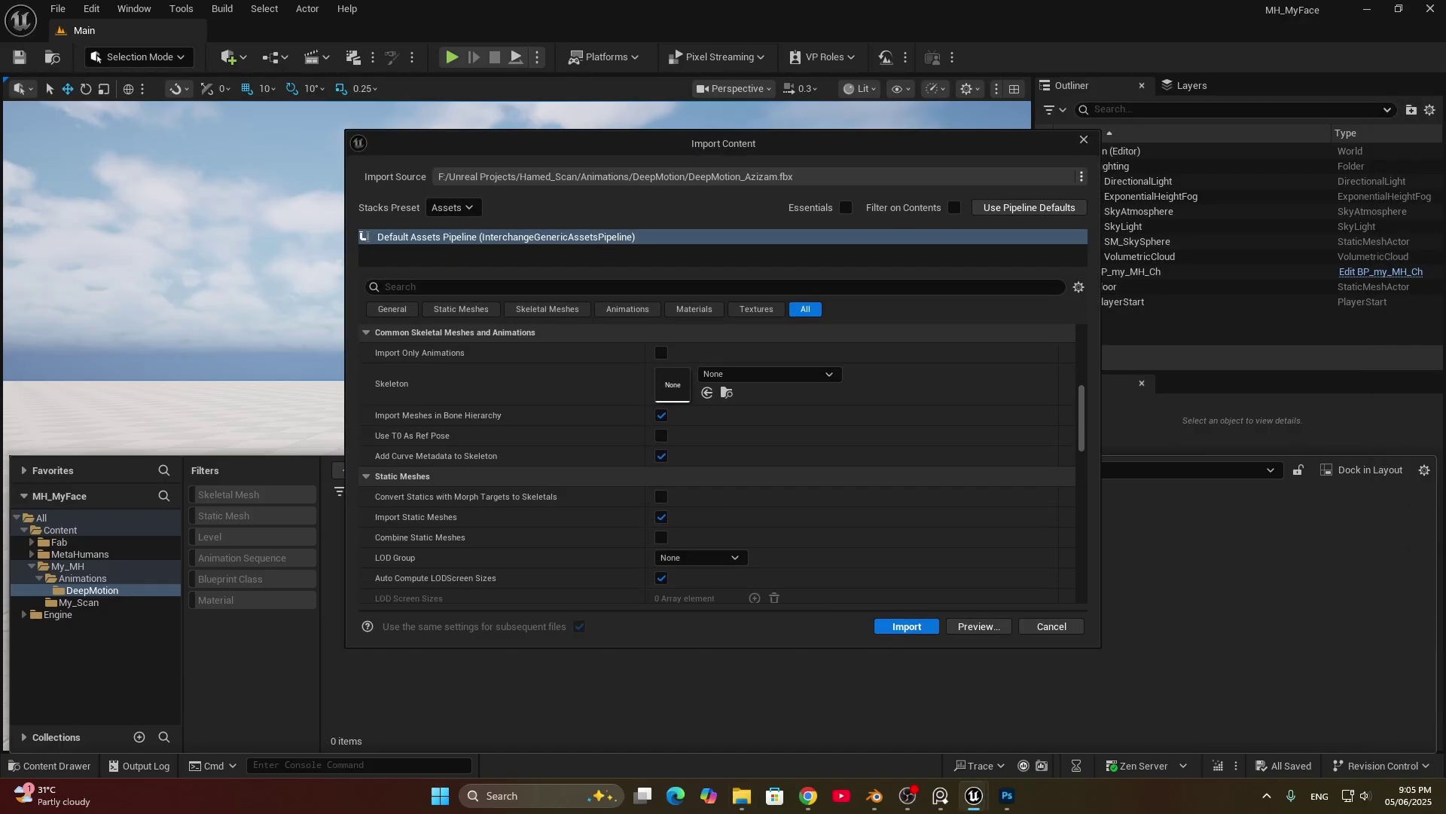
scroll(627, 522, down, 10)
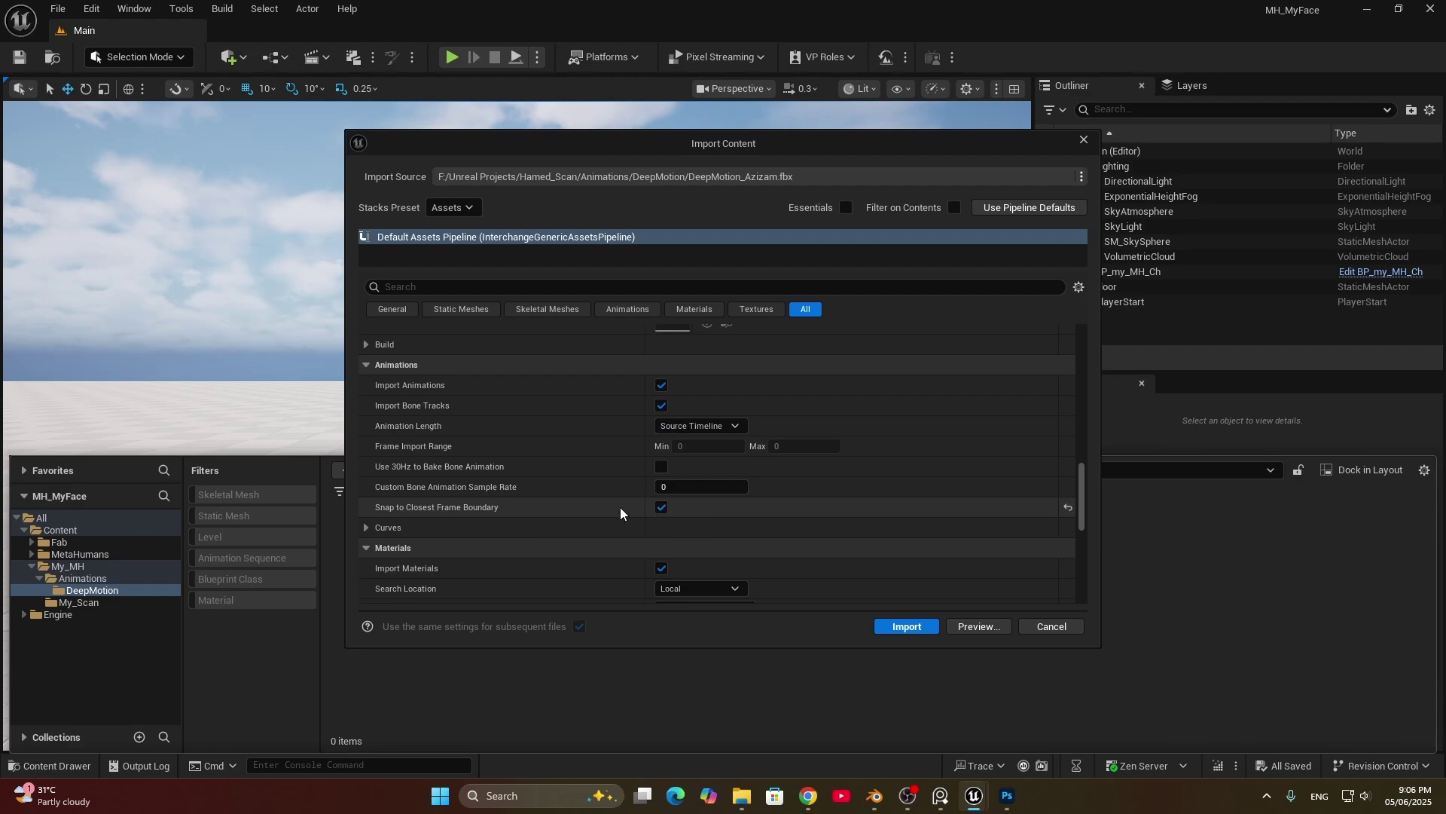
click(909, 626)
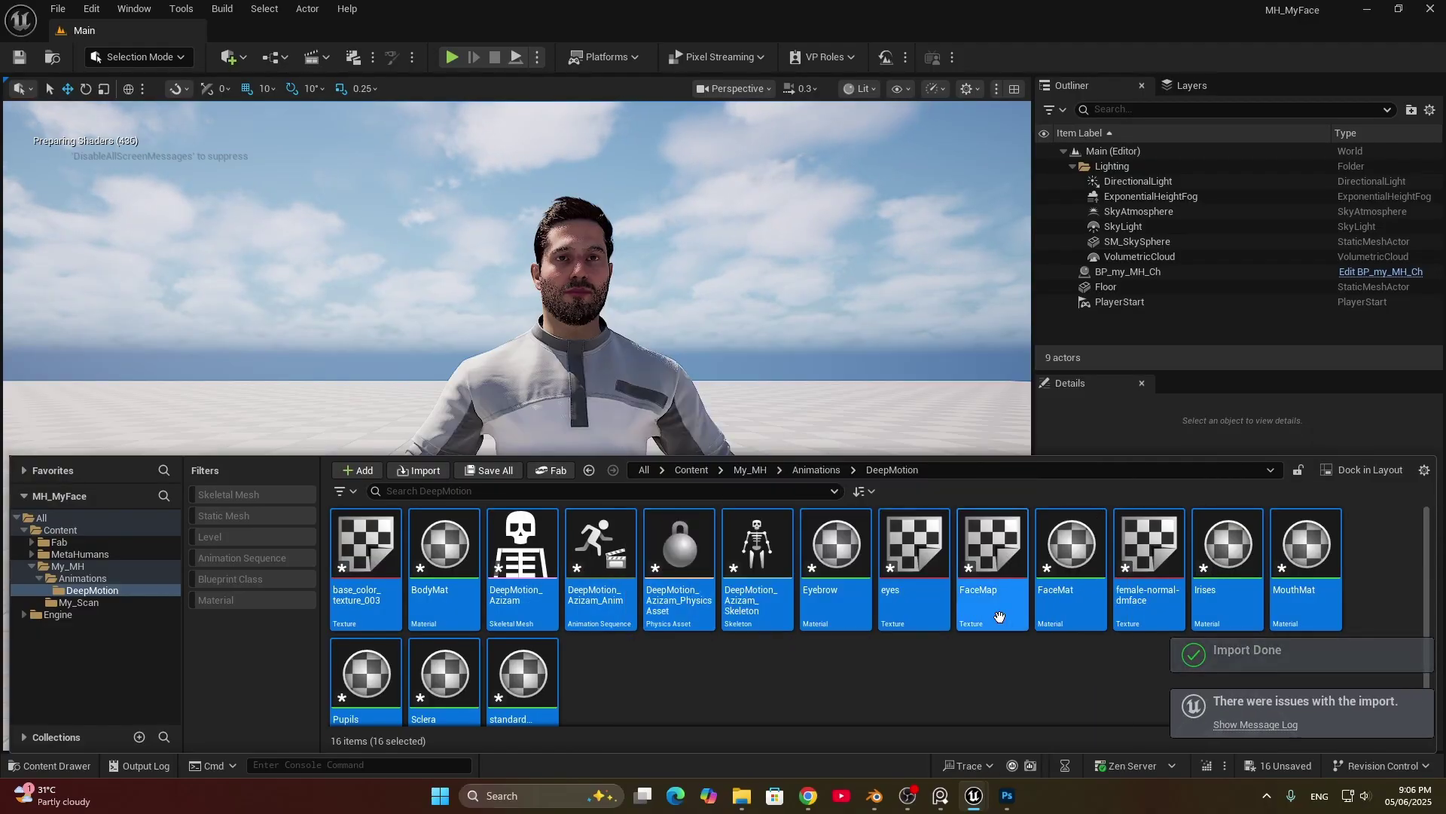
double_click(600, 552)
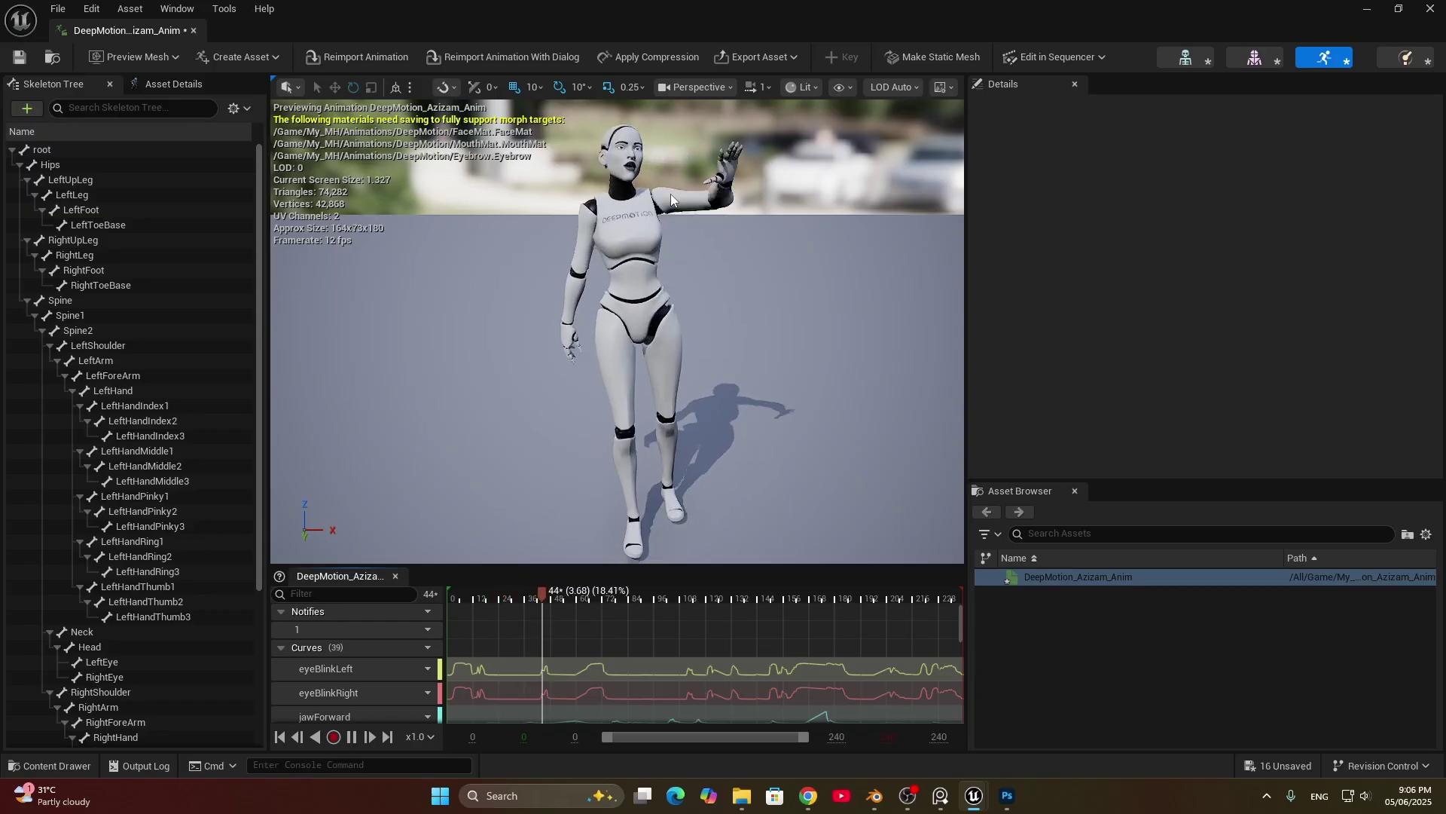
key(alt+Tab)
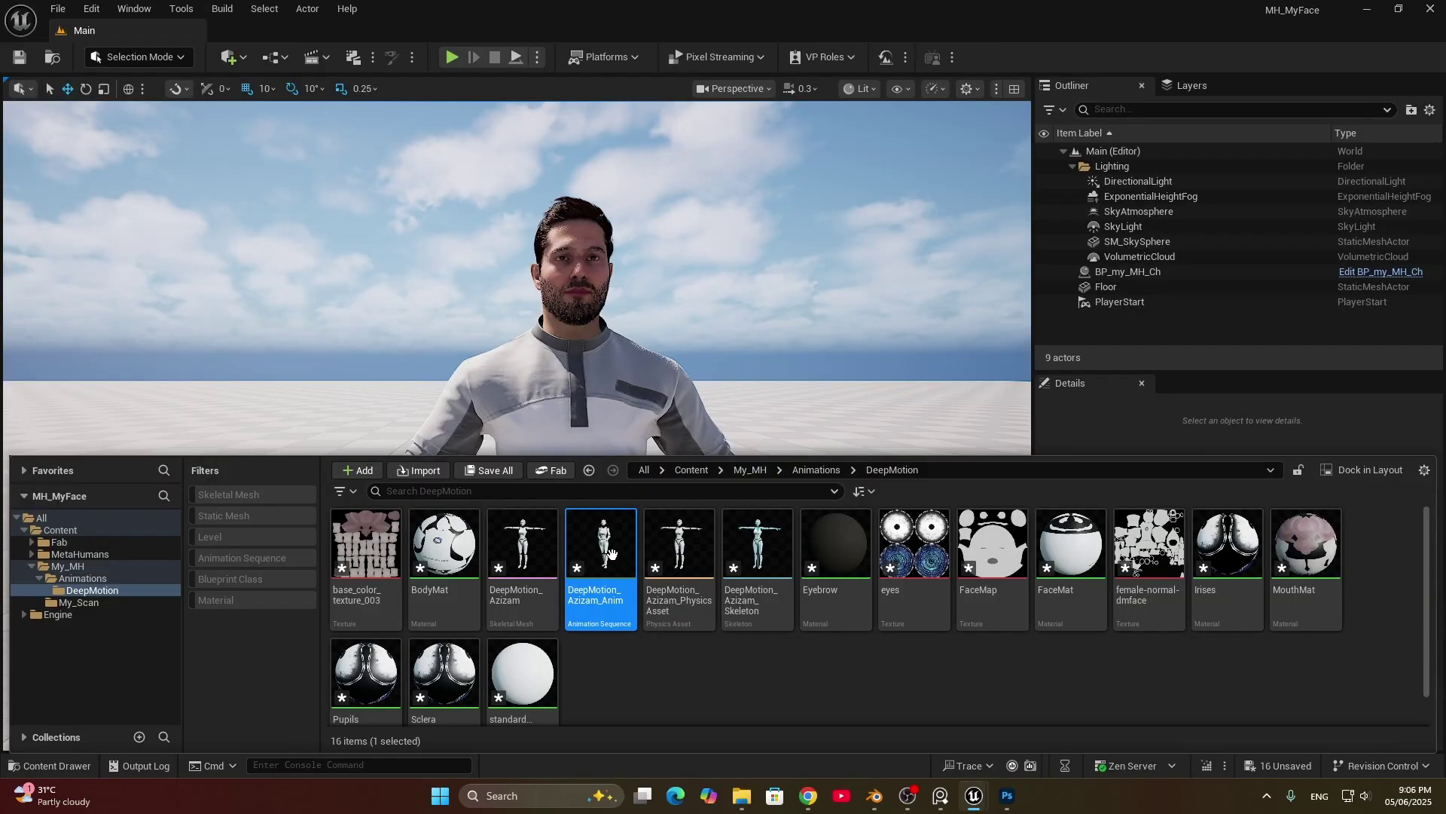
Step: Open Retarget Animations for DeepMotion_Azizam_Anim and play that animation on the source mesh
right_click(609, 553)
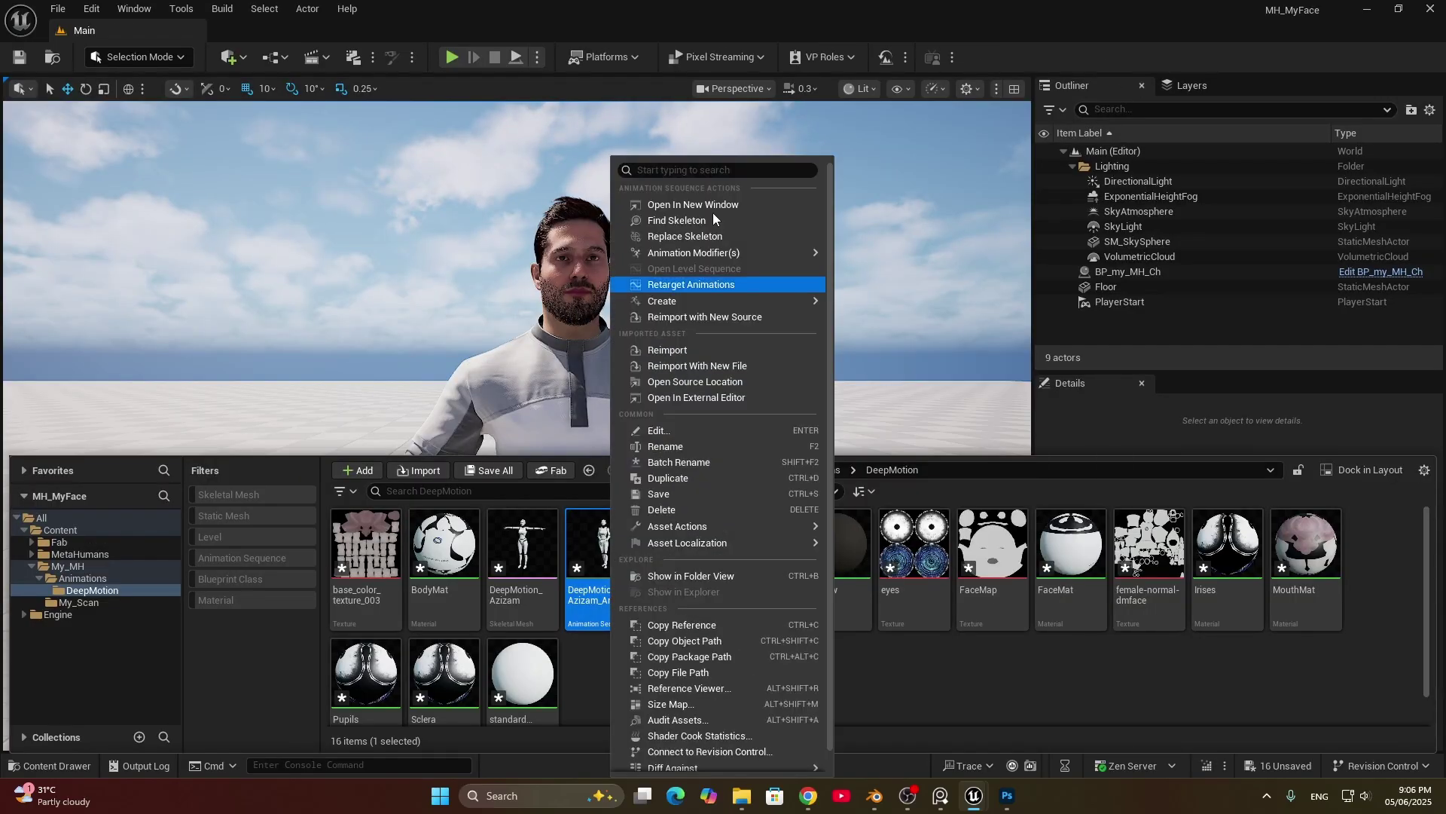
click(702, 285)
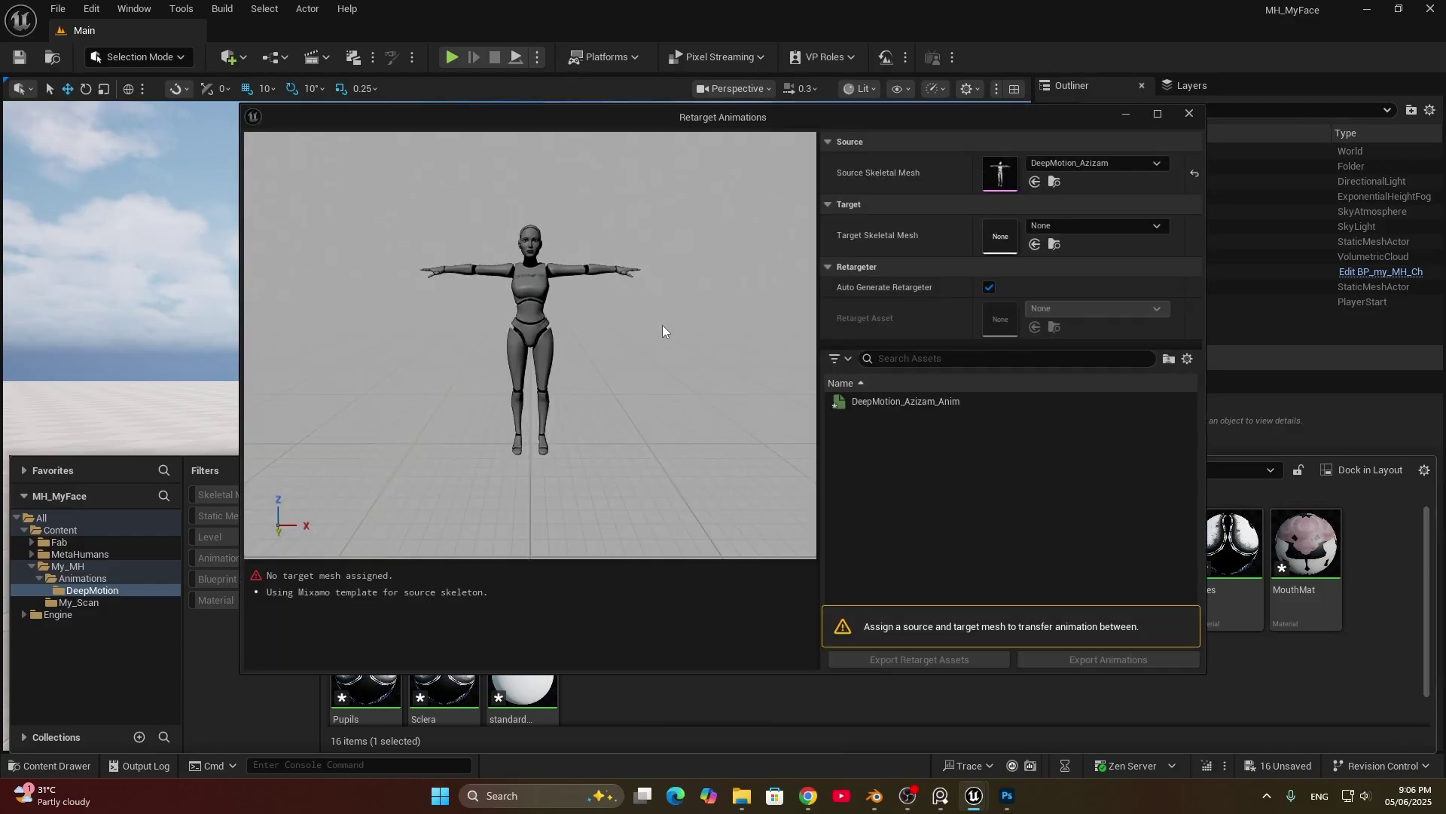
click(911, 402)
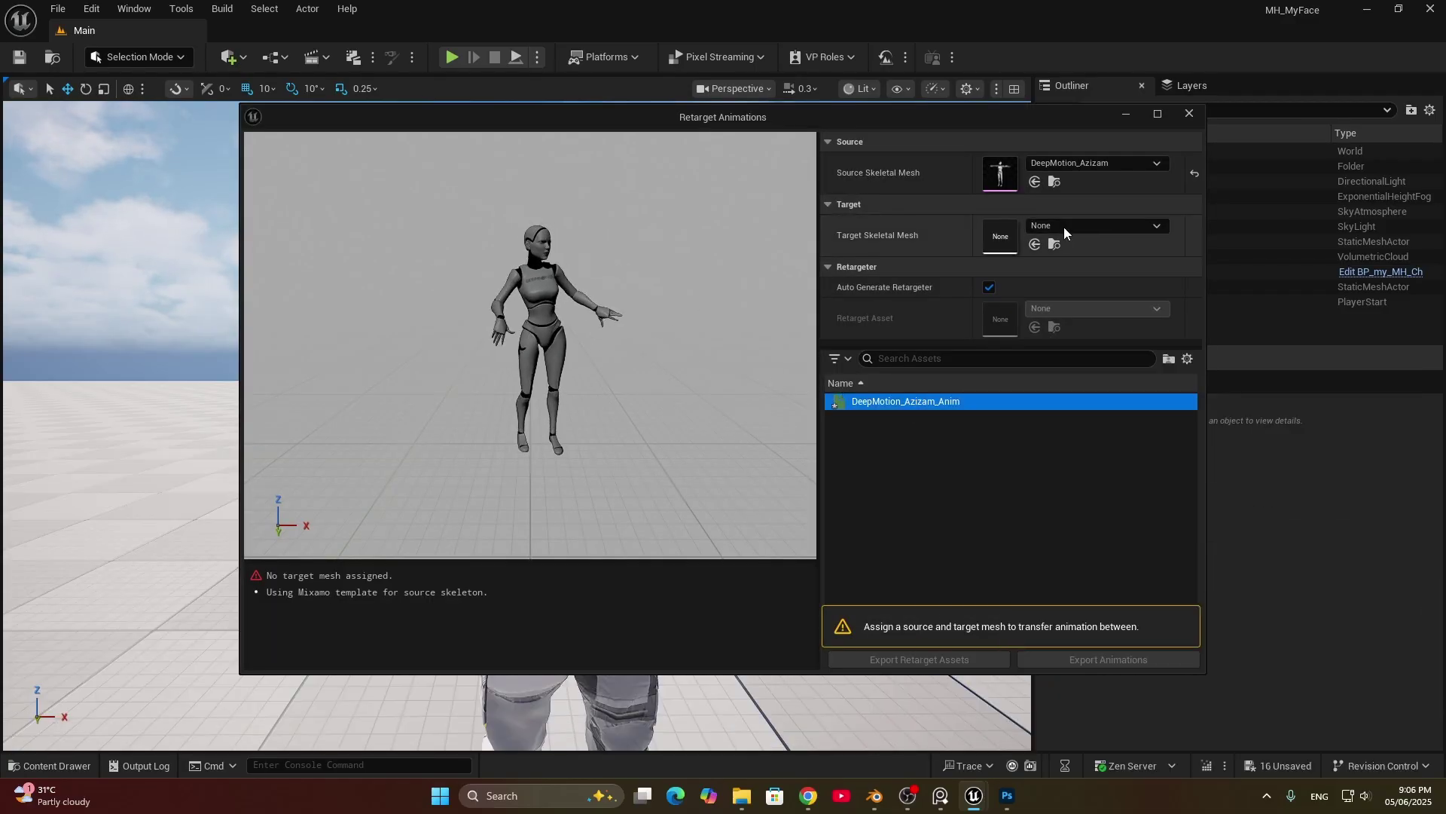
Step: Select the MetaHuman in the level and inspect which skeletal mesh asset its Body component uses
drag(864, 113, 736, 412)
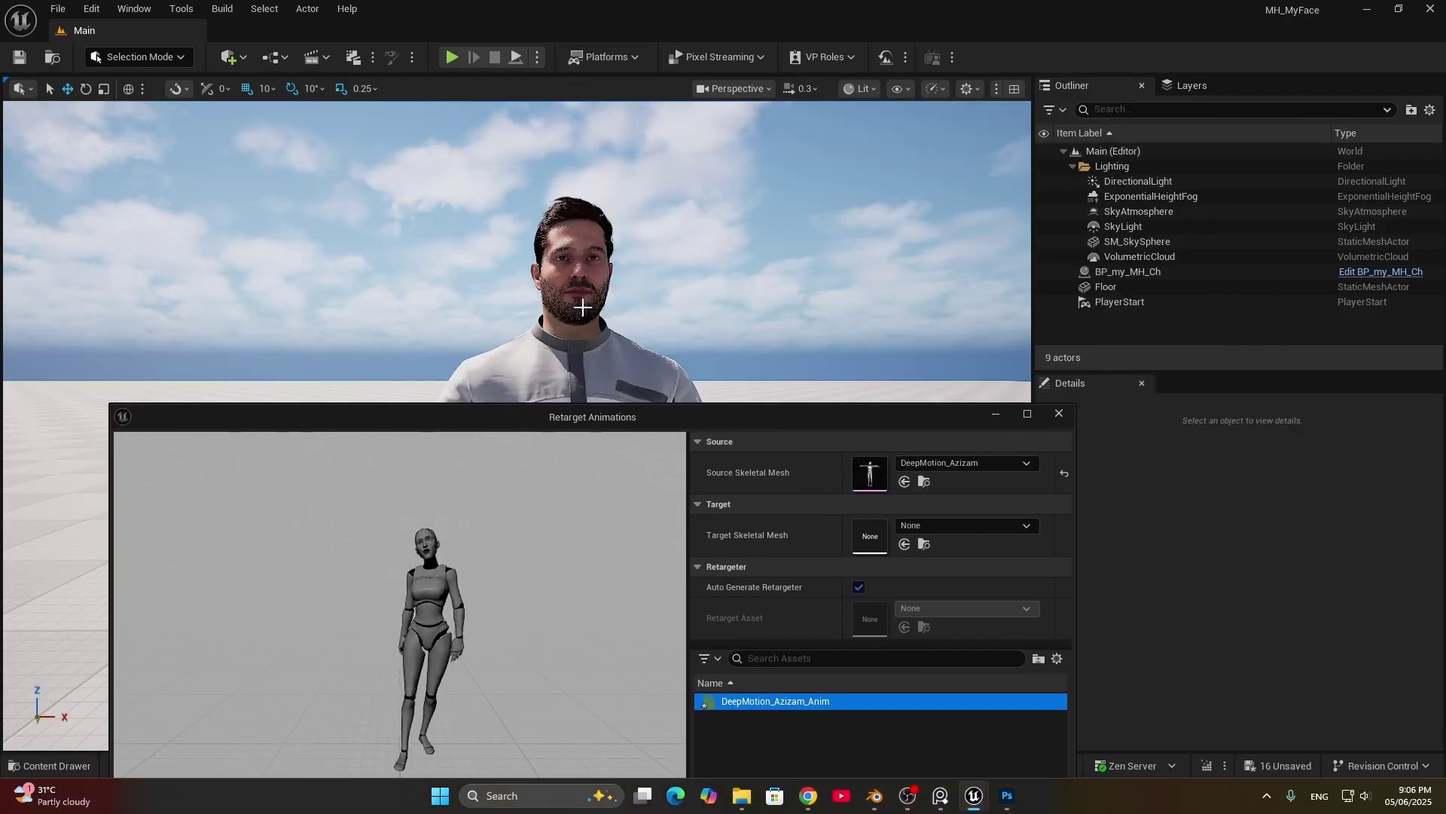
click(593, 311)
right_drag(604, 400, 625, 430)
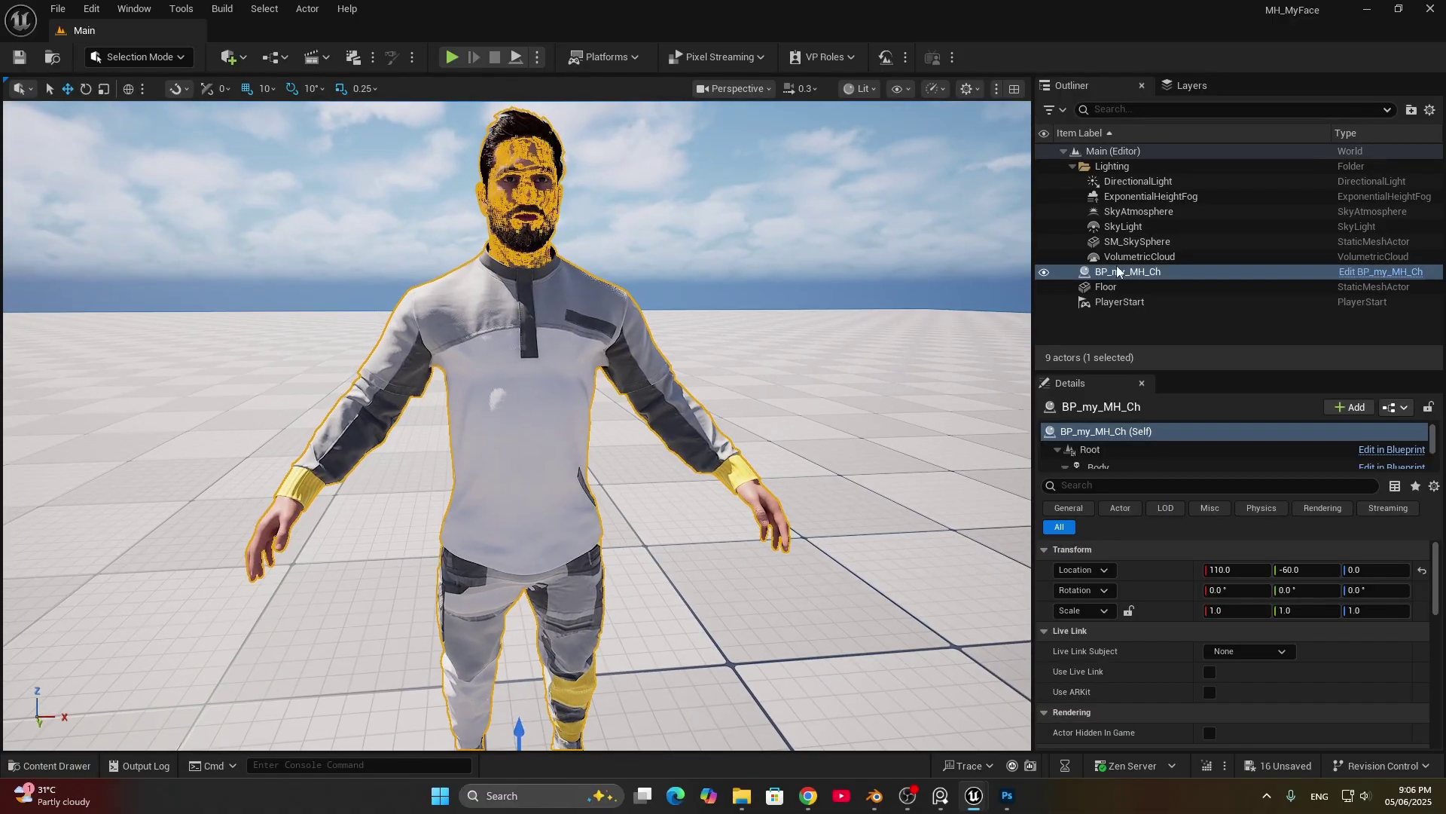
scroll(1110, 444, down, 1)
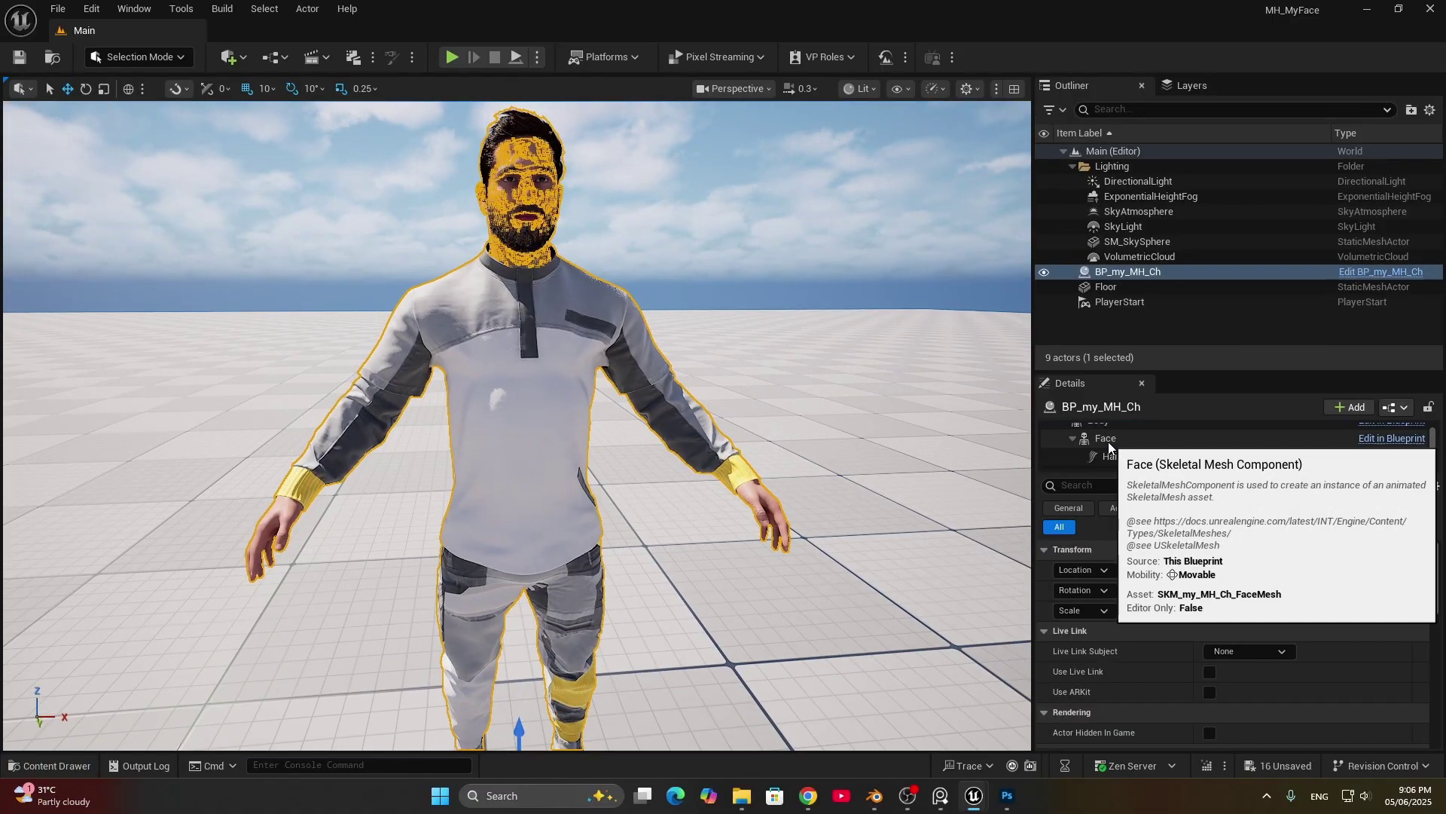
scroll(1115, 450, down, 5)
click(1115, 449)
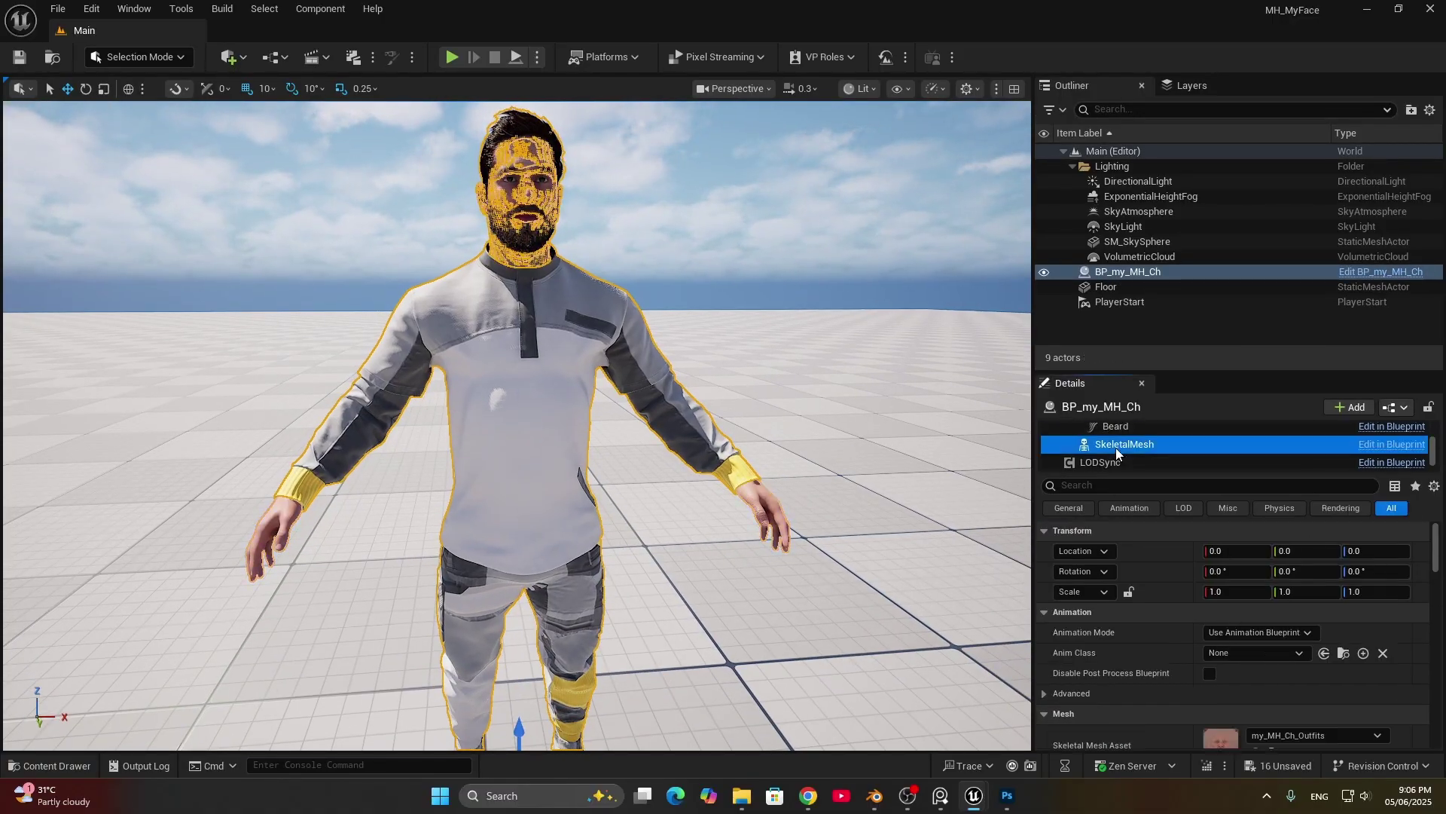
scroll(1119, 460, up, 5)
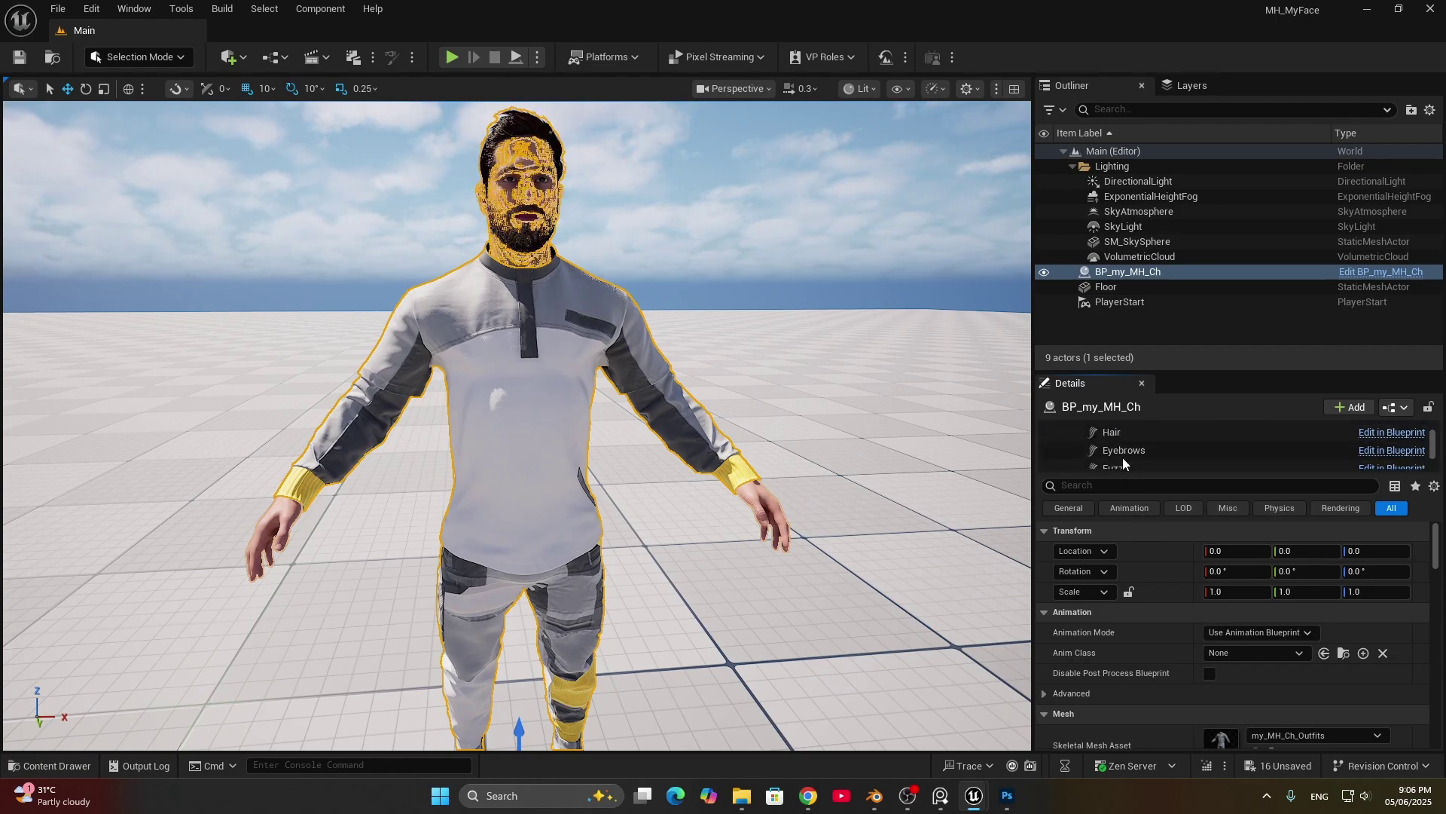
click(1113, 449)
scroll(1174, 648, down, 2)
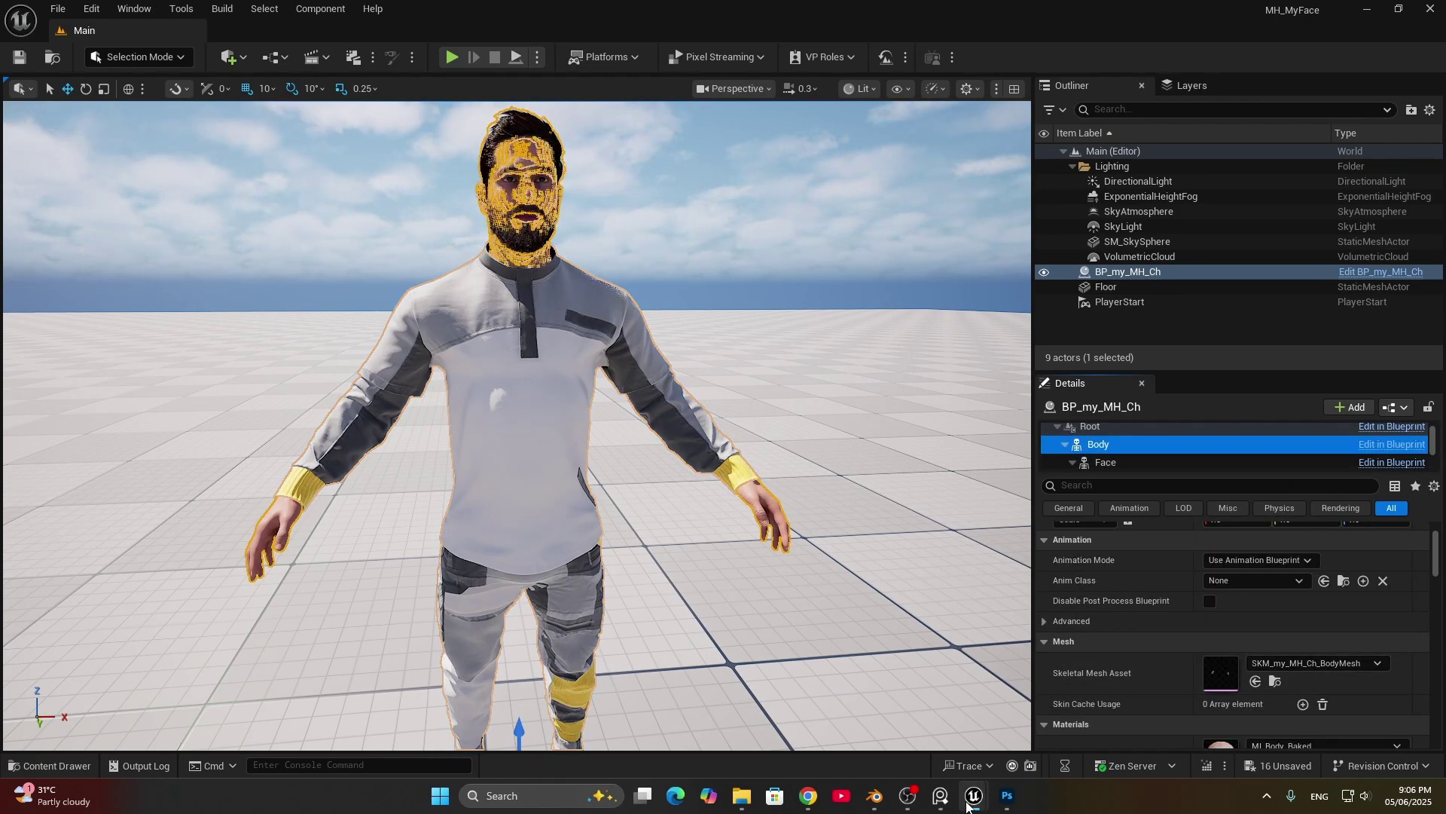
Step: Set the target skeletal mesh of the animation retargeting to SKM_my_MH_Ch_BodyMesh
mouse_move(972, 800)
click(1112, 721)
drag(938, 418, 817, 331)
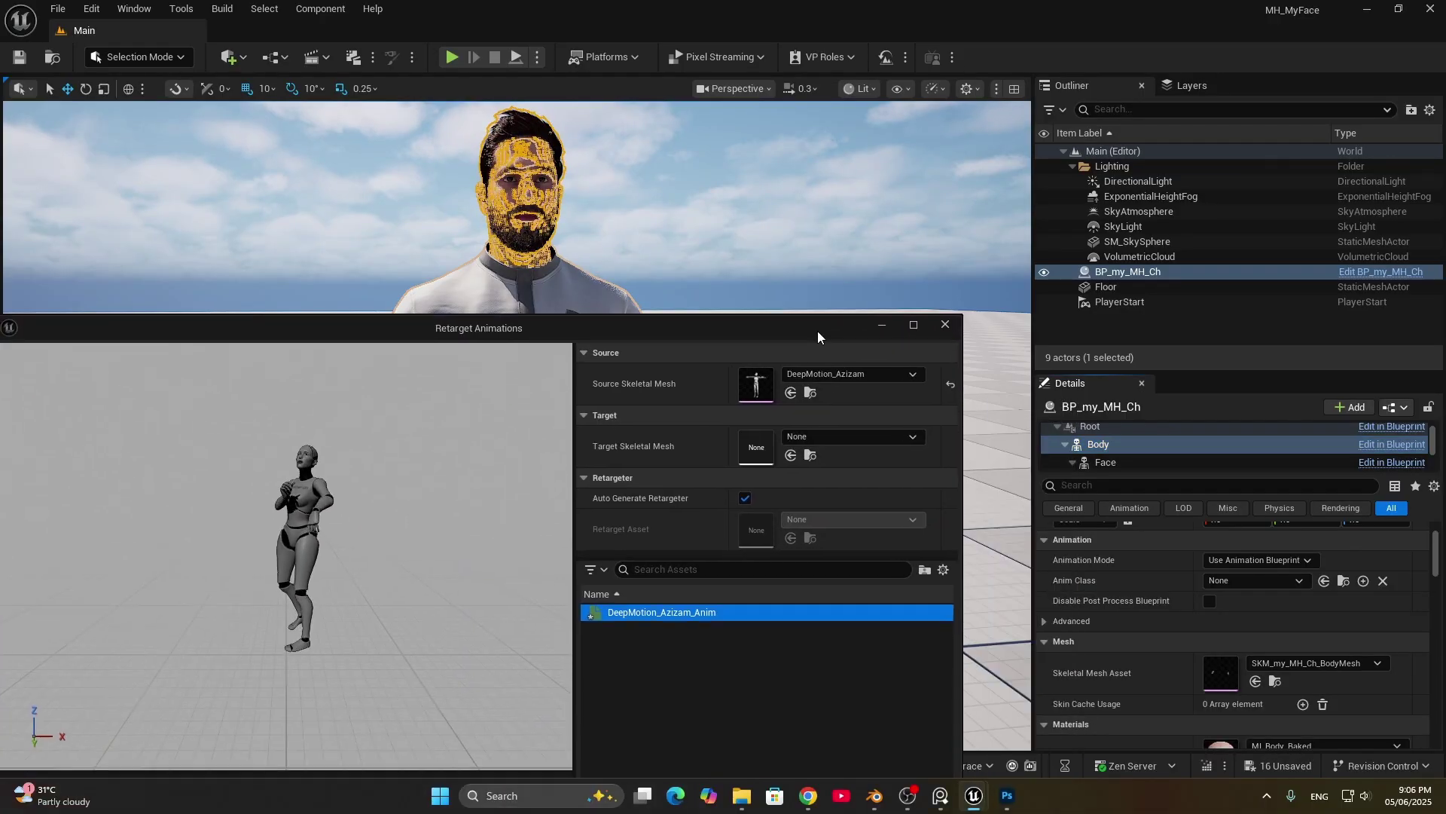
click(836, 438)
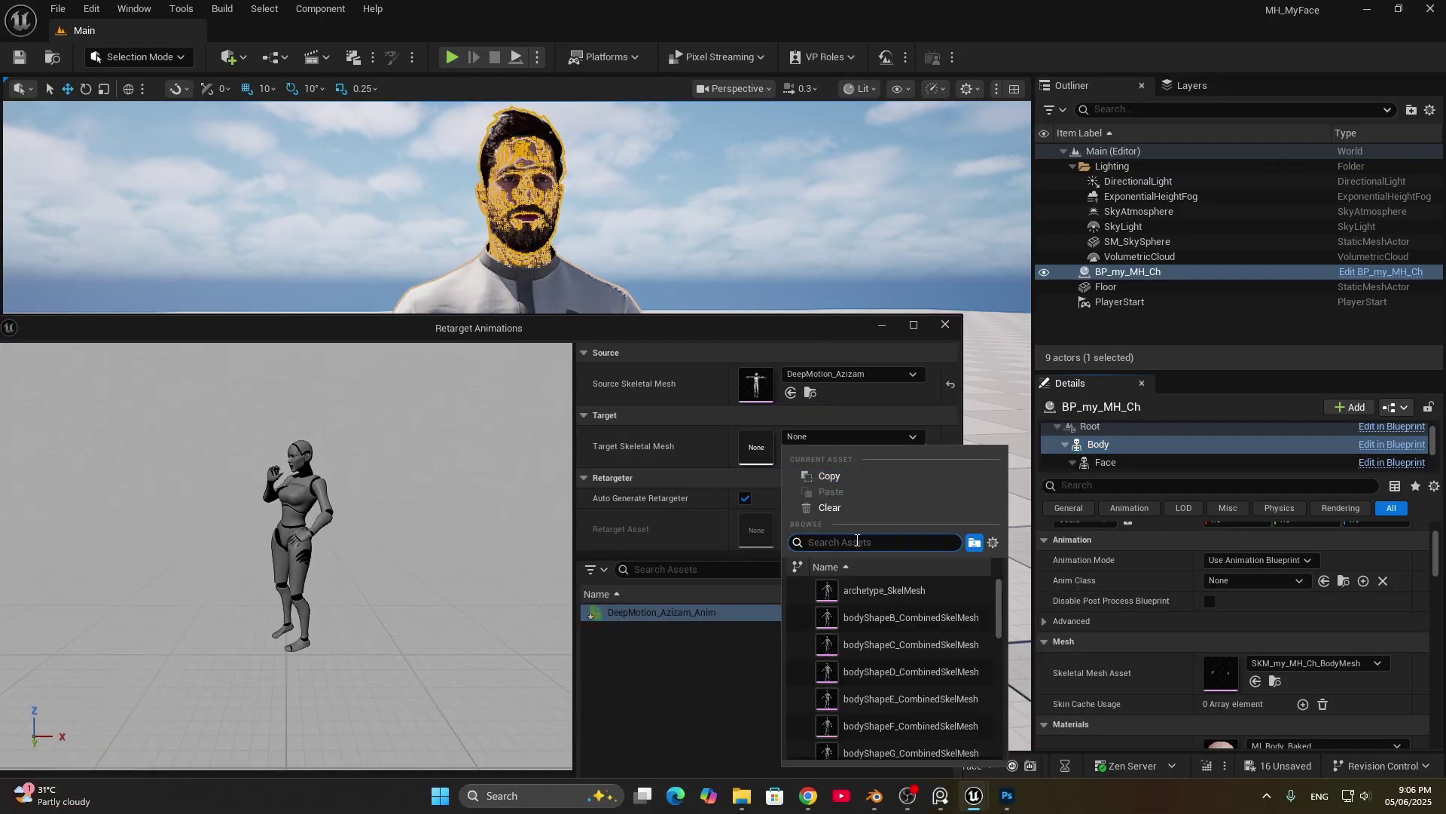
text(sk)
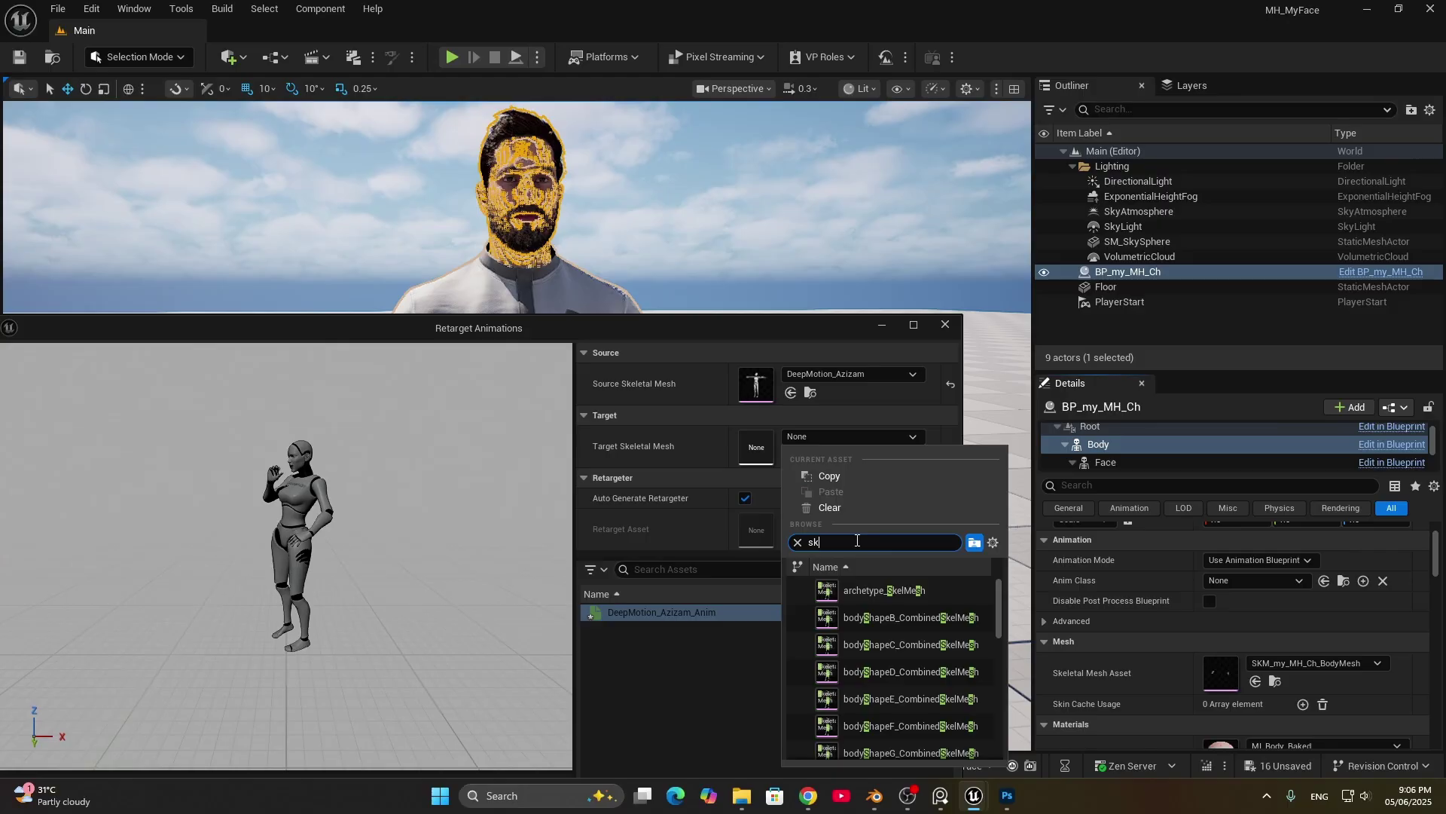
text(m_my)
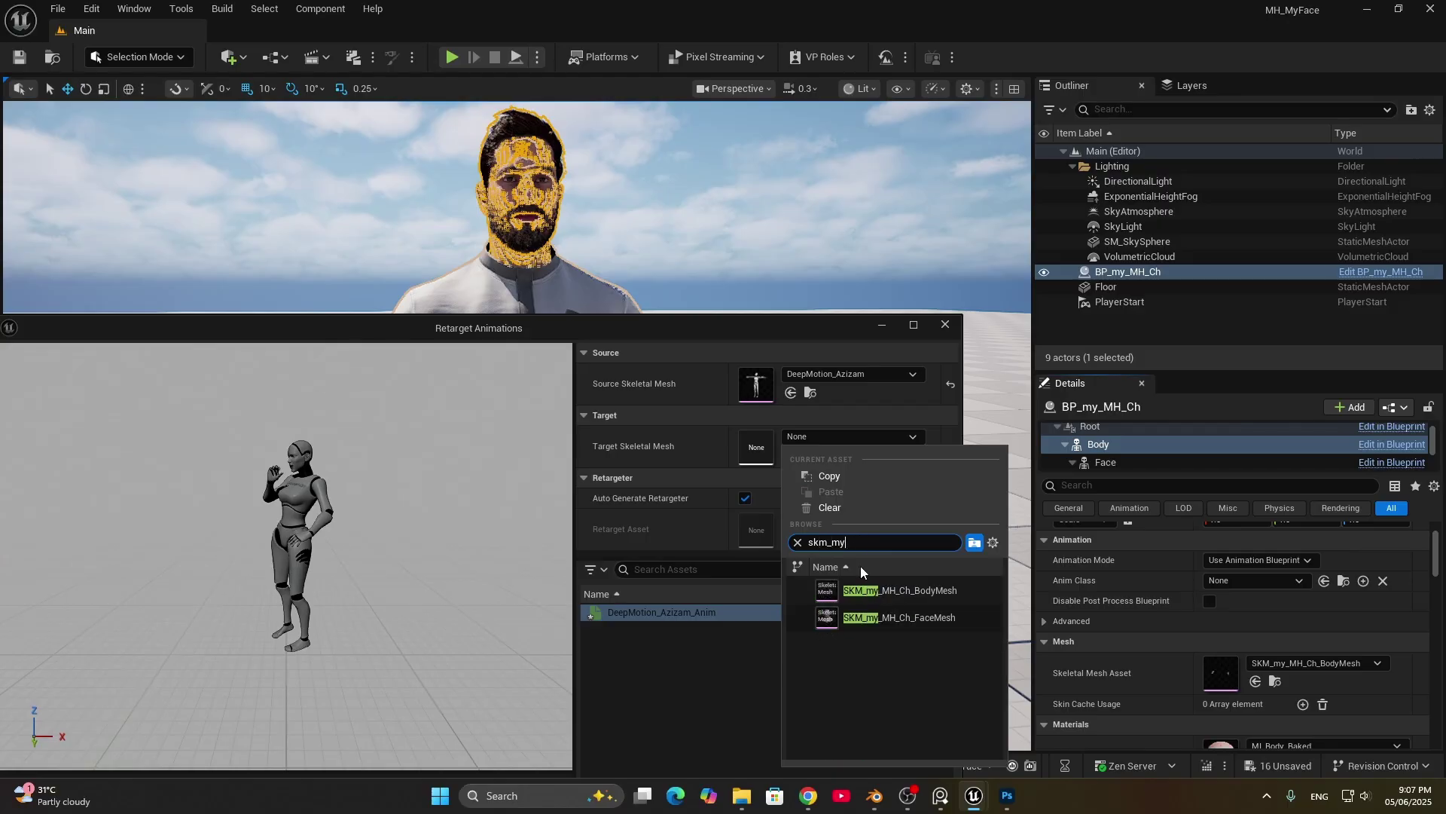
click(890, 591)
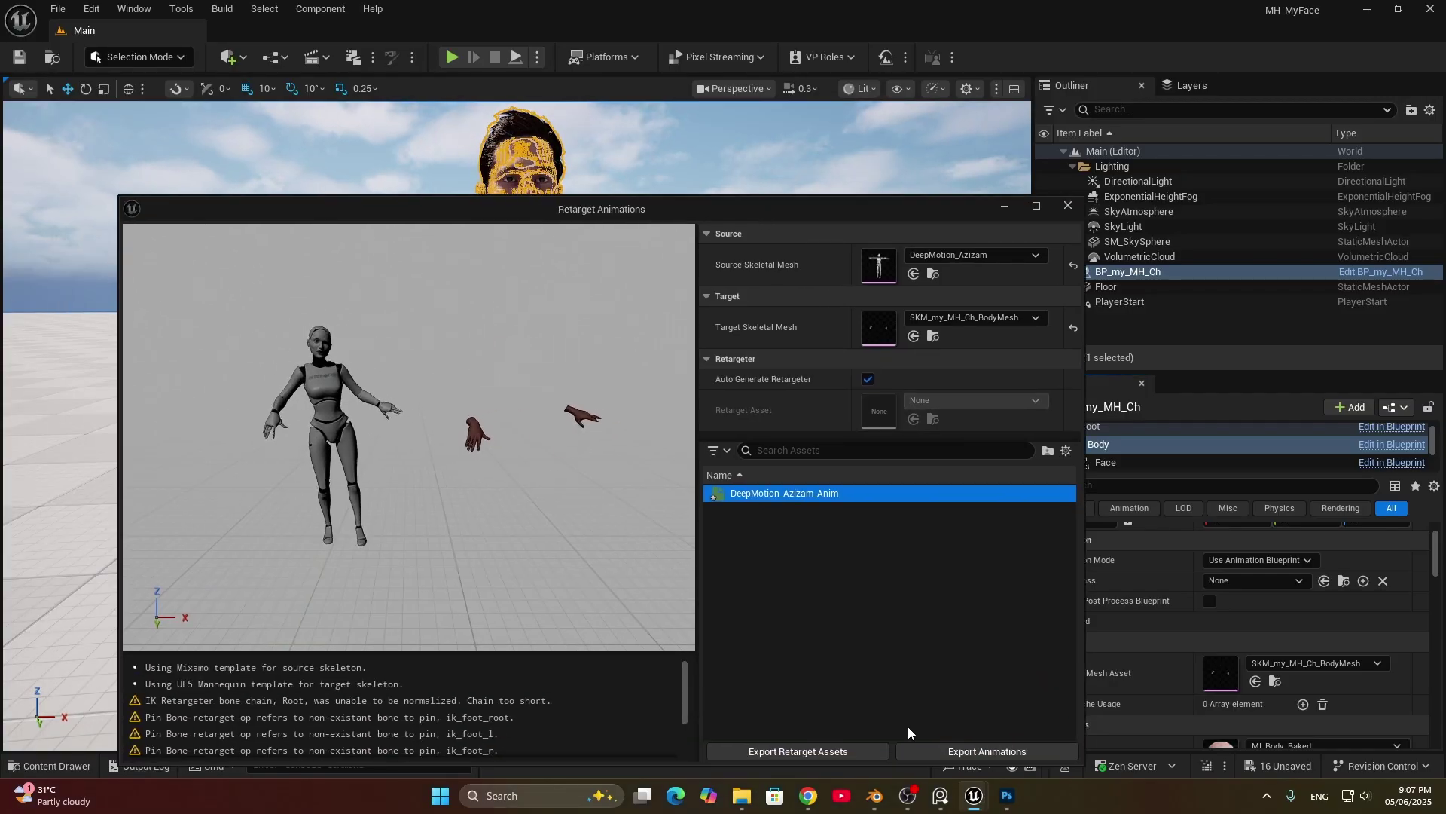
Step: Export the retargeted animation into a new Retarget folder inside Animations, keeping the default batch export options
click(970, 752)
double_click(666, 284)
right_click(652, 294)
click(715, 308)
text(Retar)
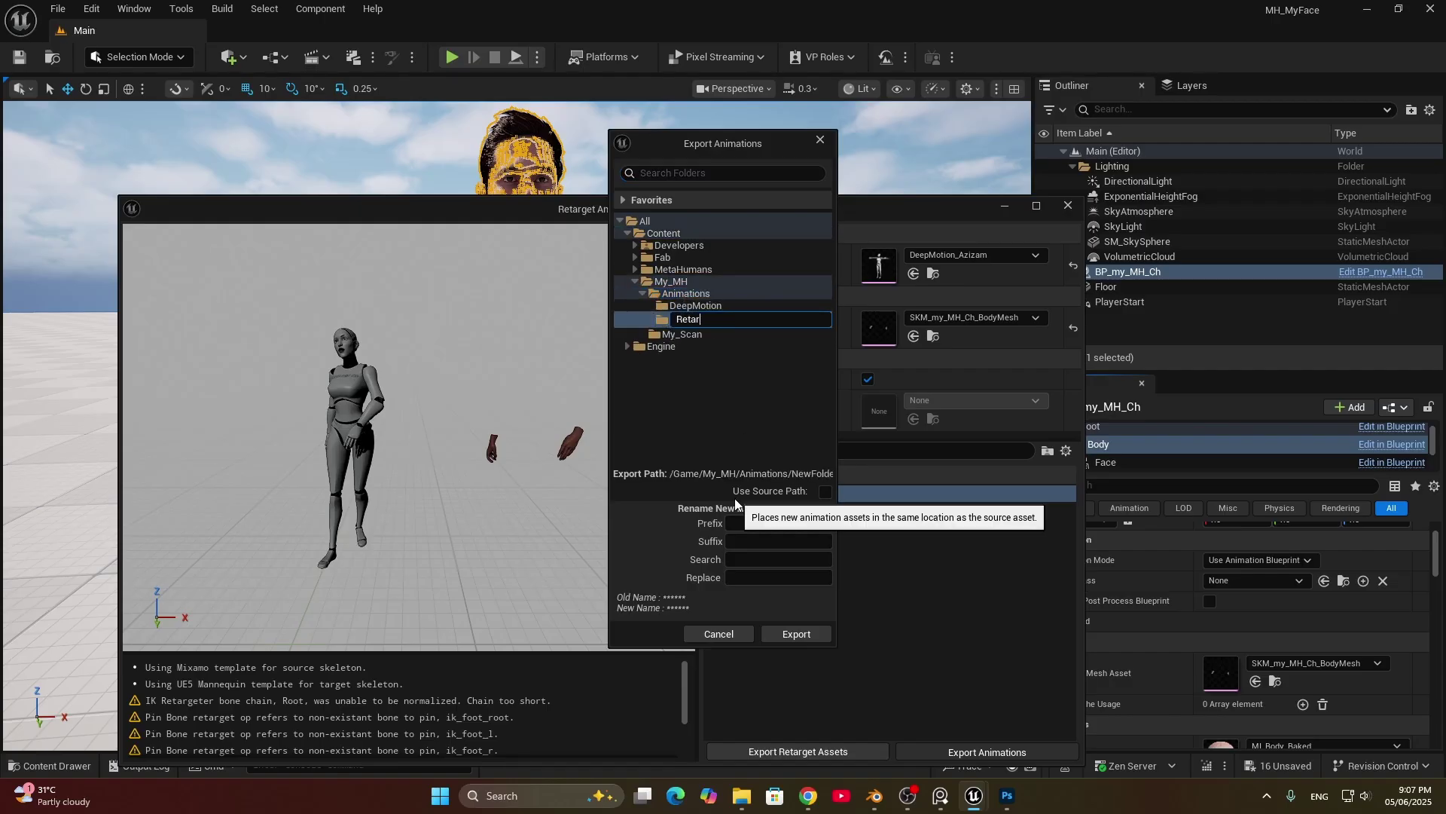
text(get)
key(Return)
click(796, 634)
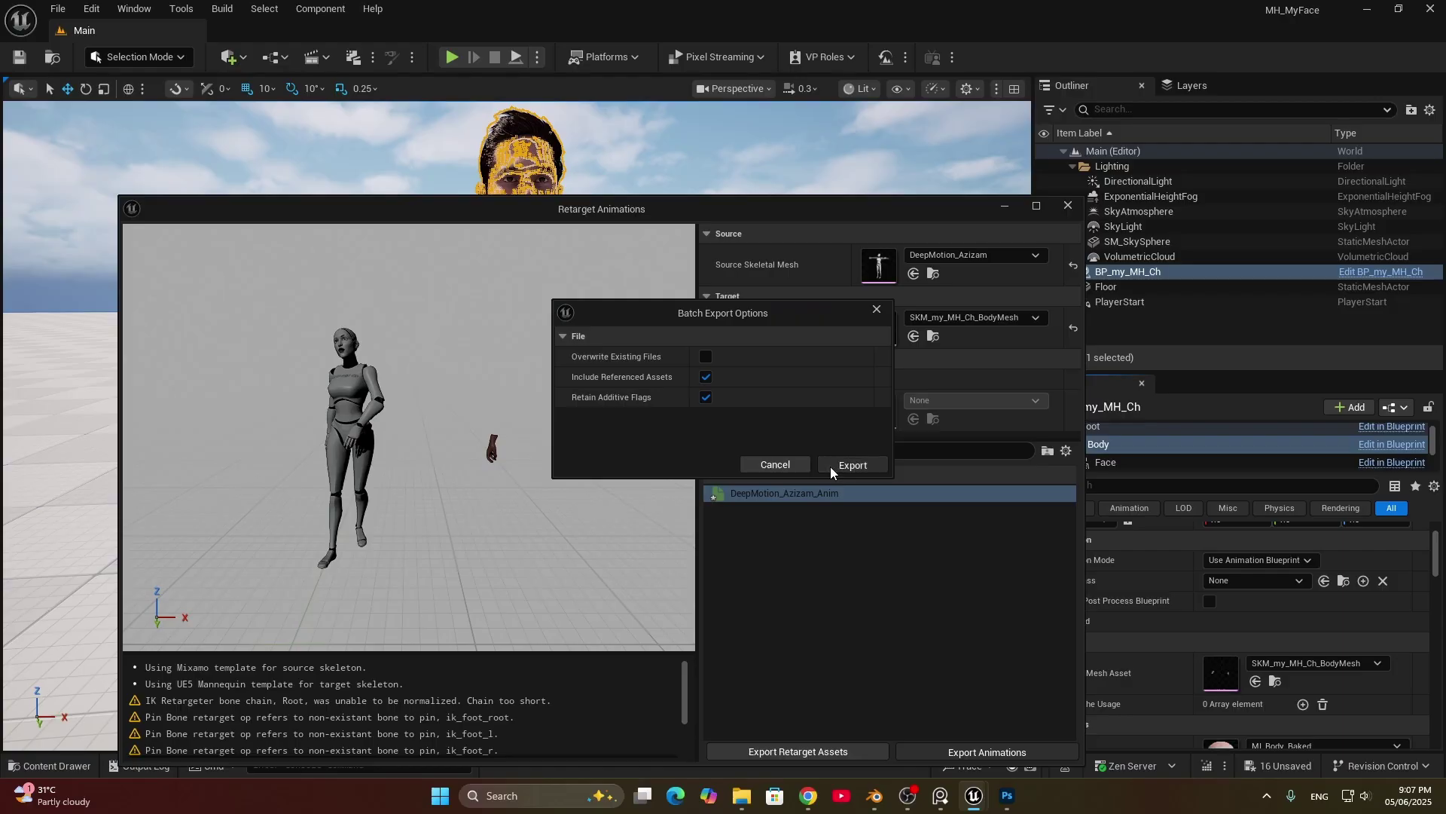
click(830, 467)
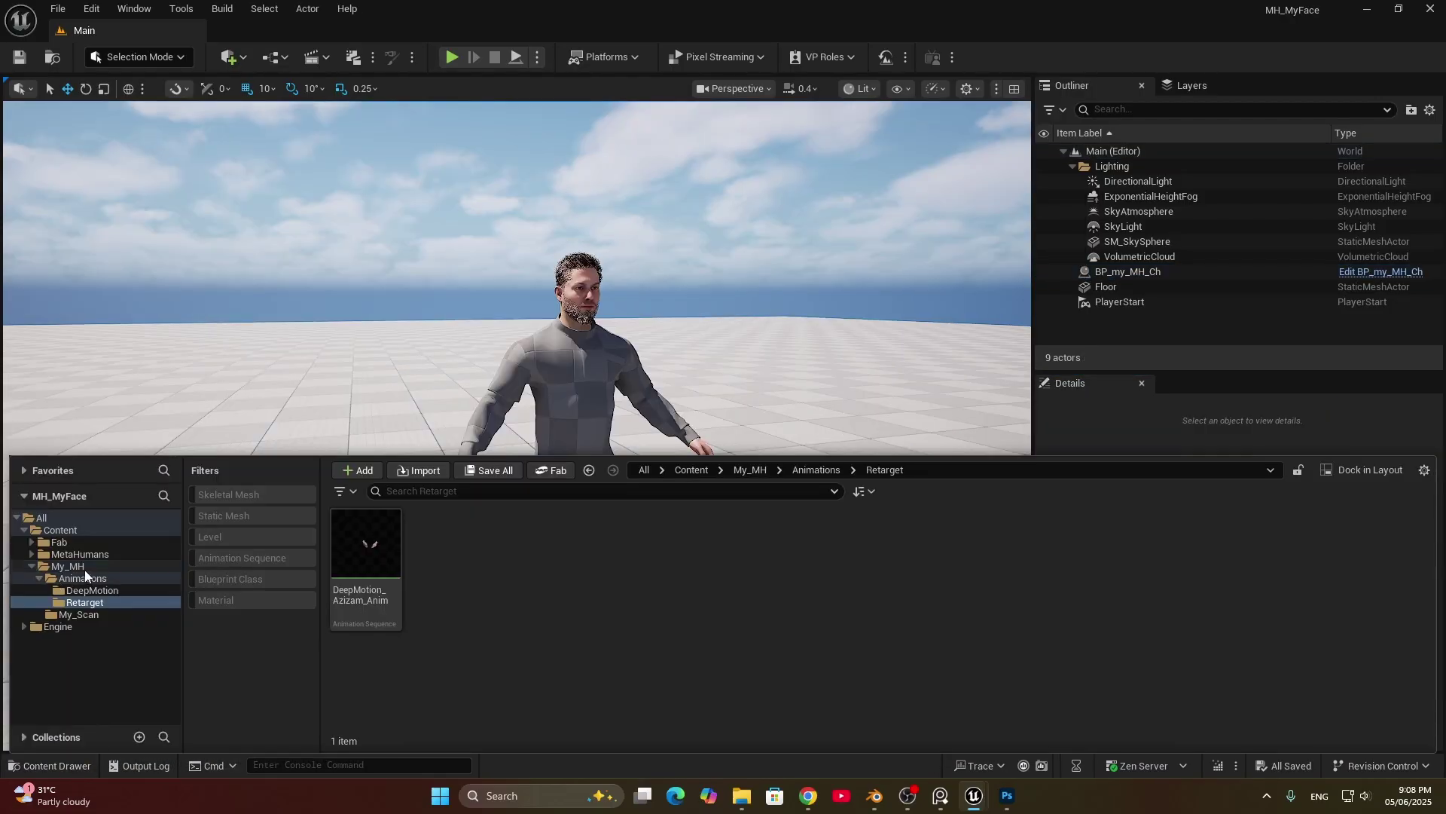
Step: Create a Level Sequence named LS_My_MHA in the MetaHumans/my_MH_Ch folder
click(68, 565)
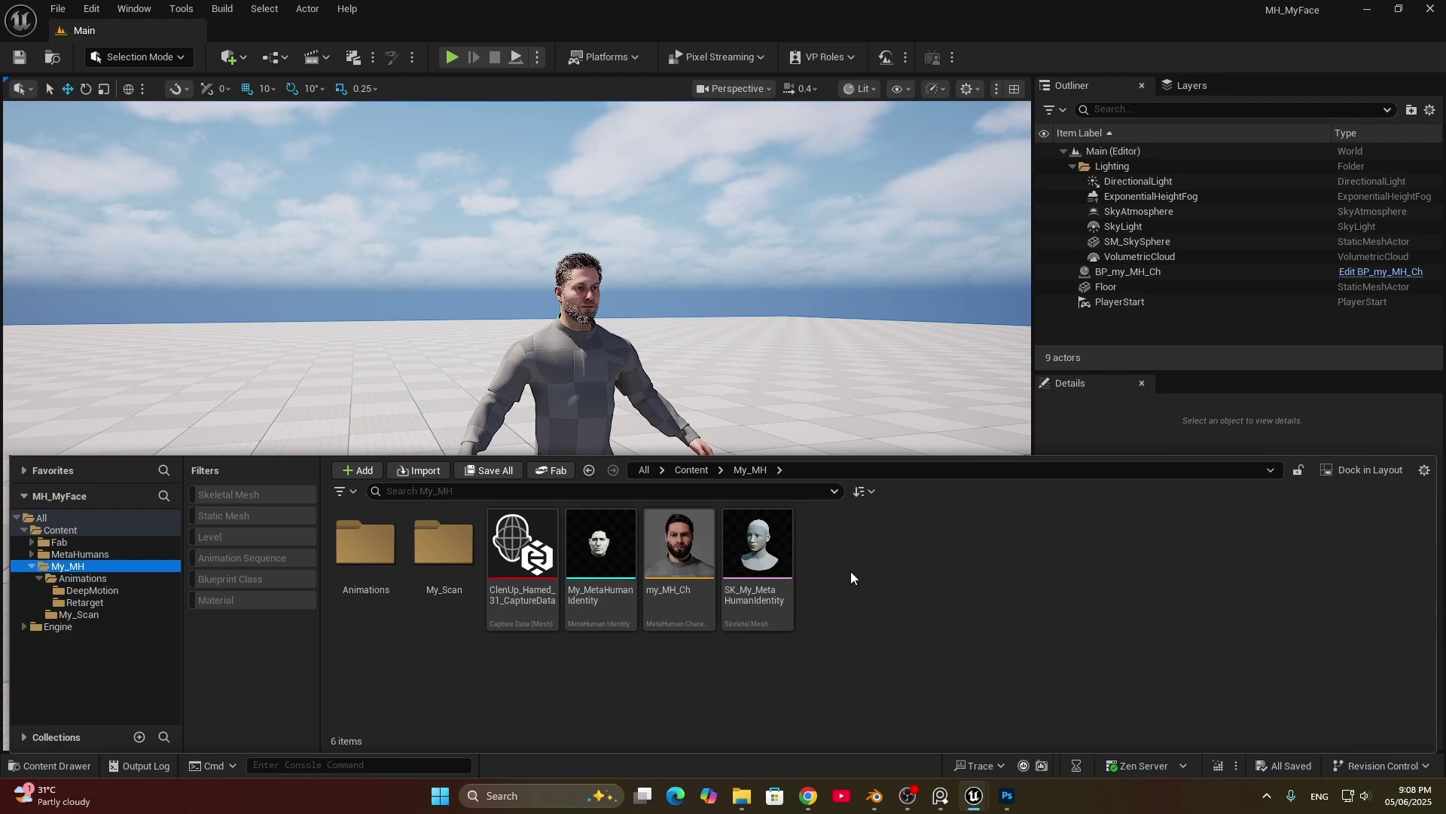
click(98, 554)
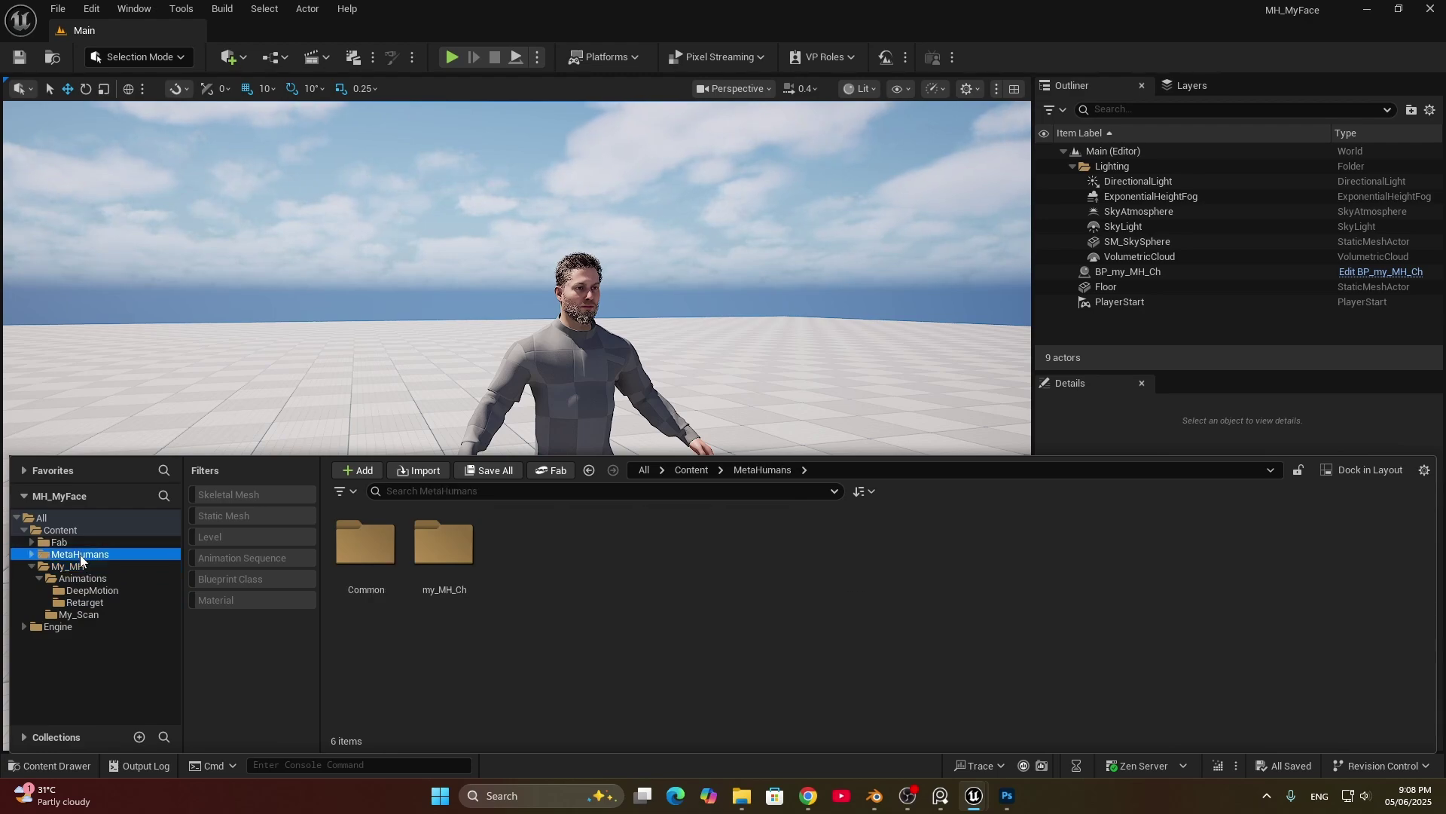
double_click(460, 543)
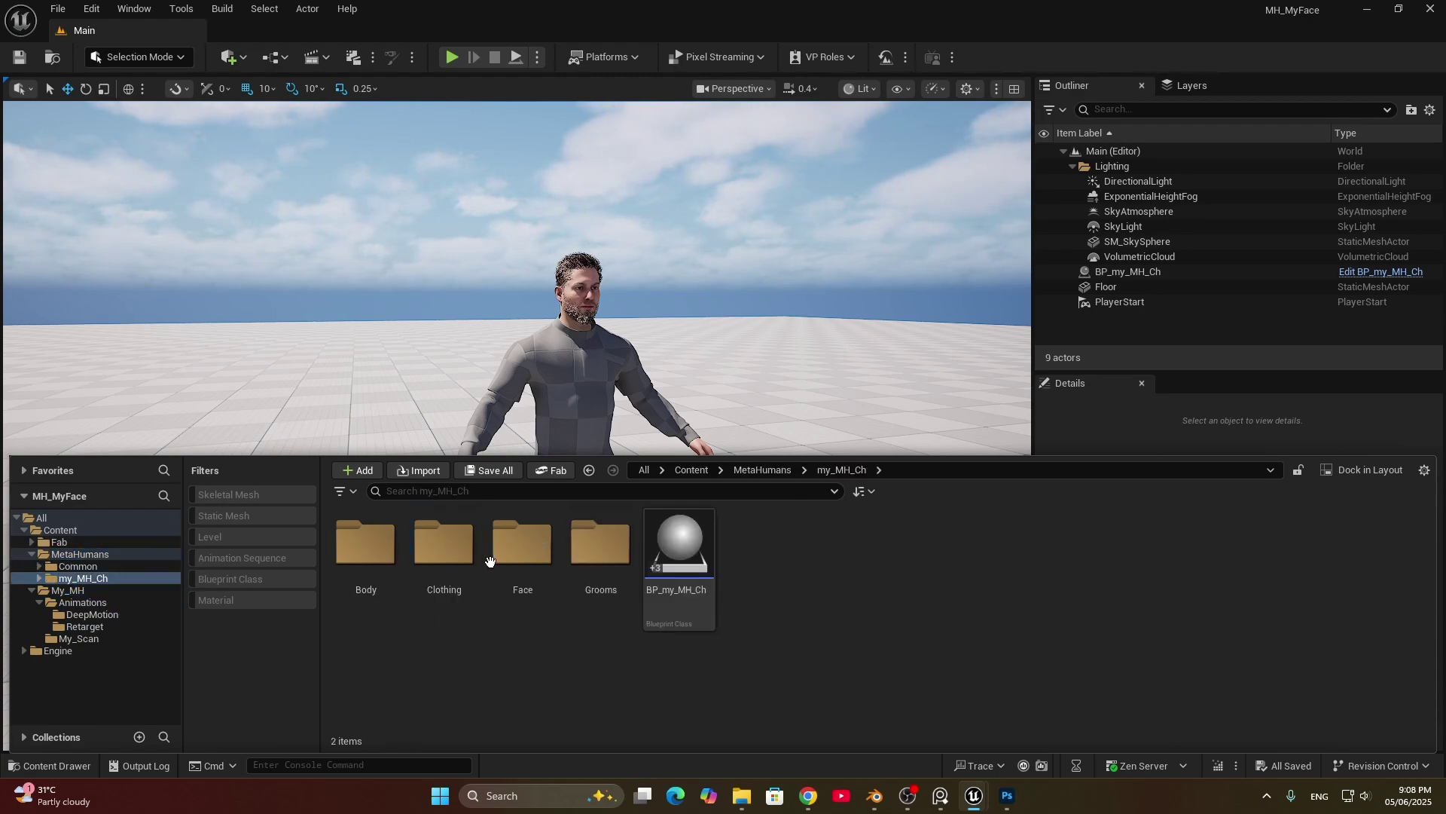
right_click(766, 578)
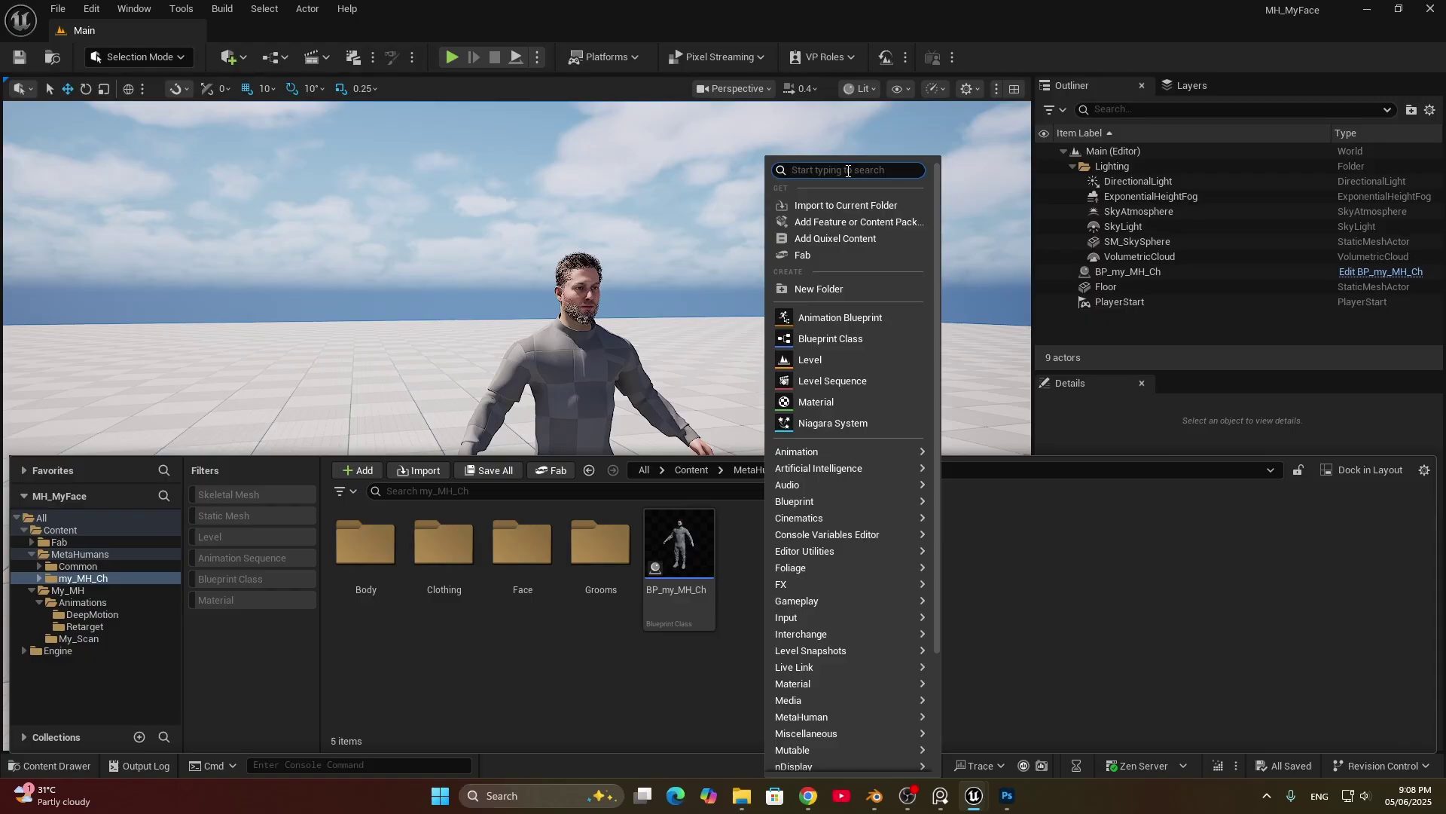
text(Level)
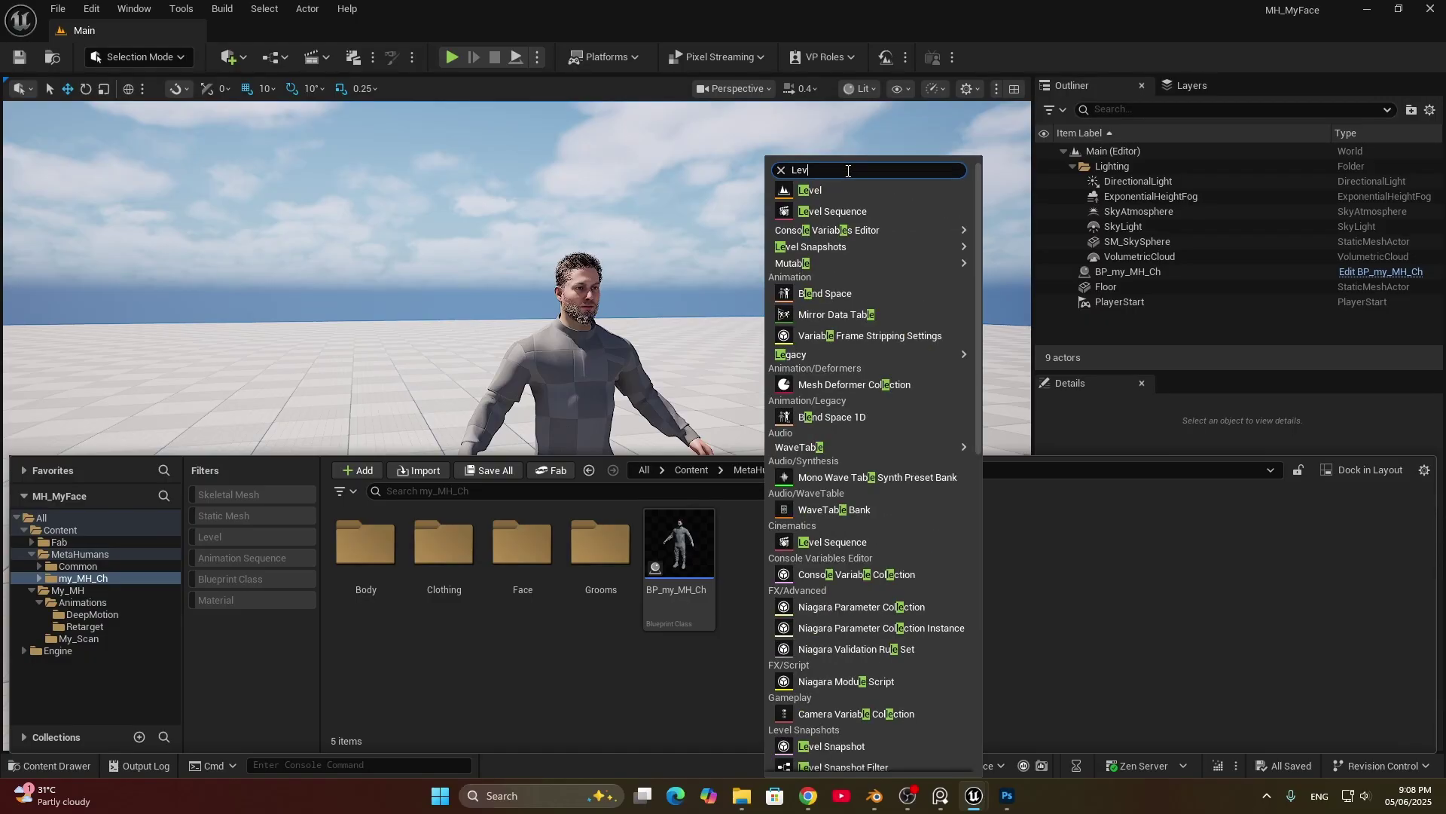
click(843, 213)
text(LS_My_)
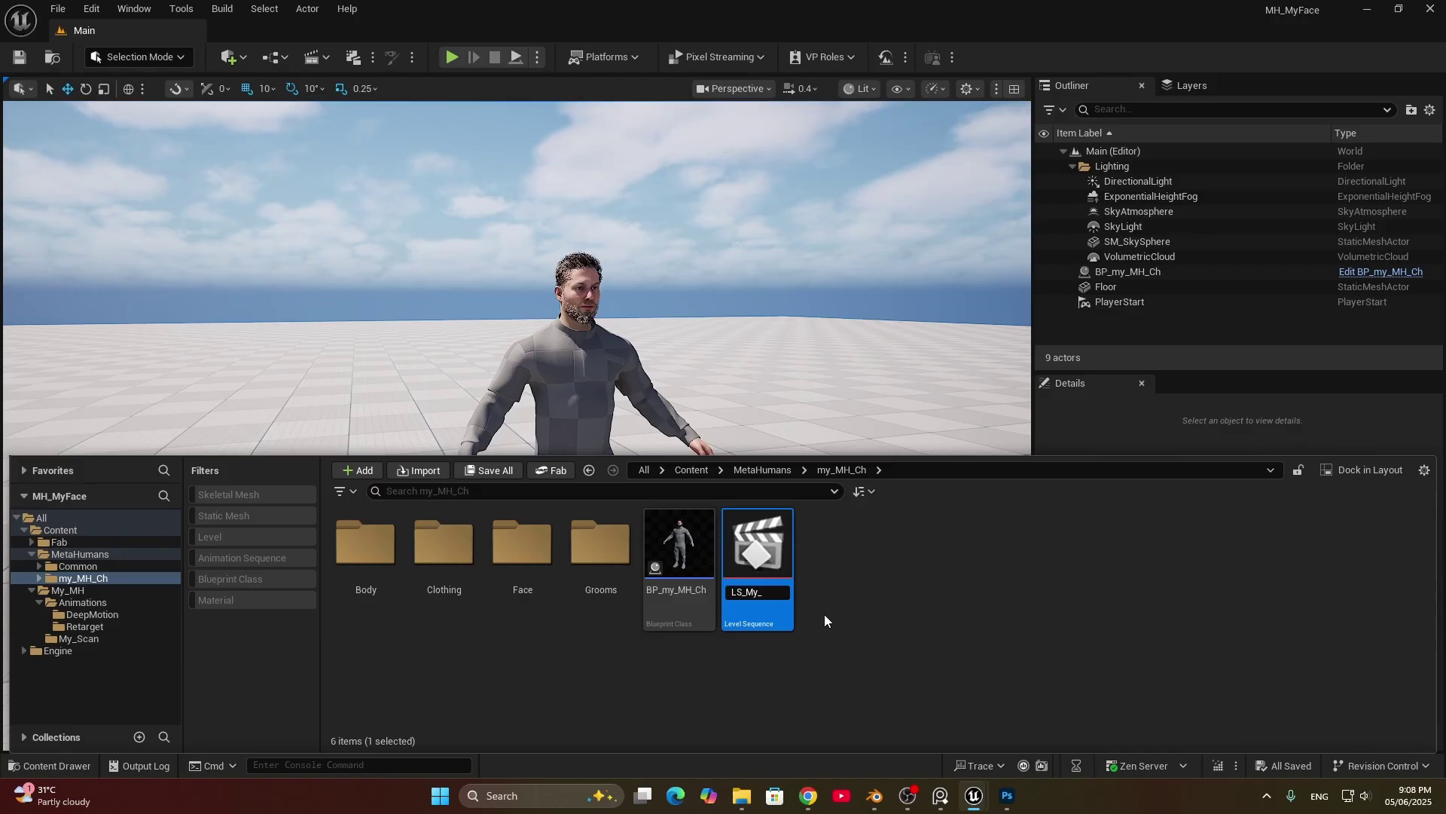
text(MHA)
key(Return)
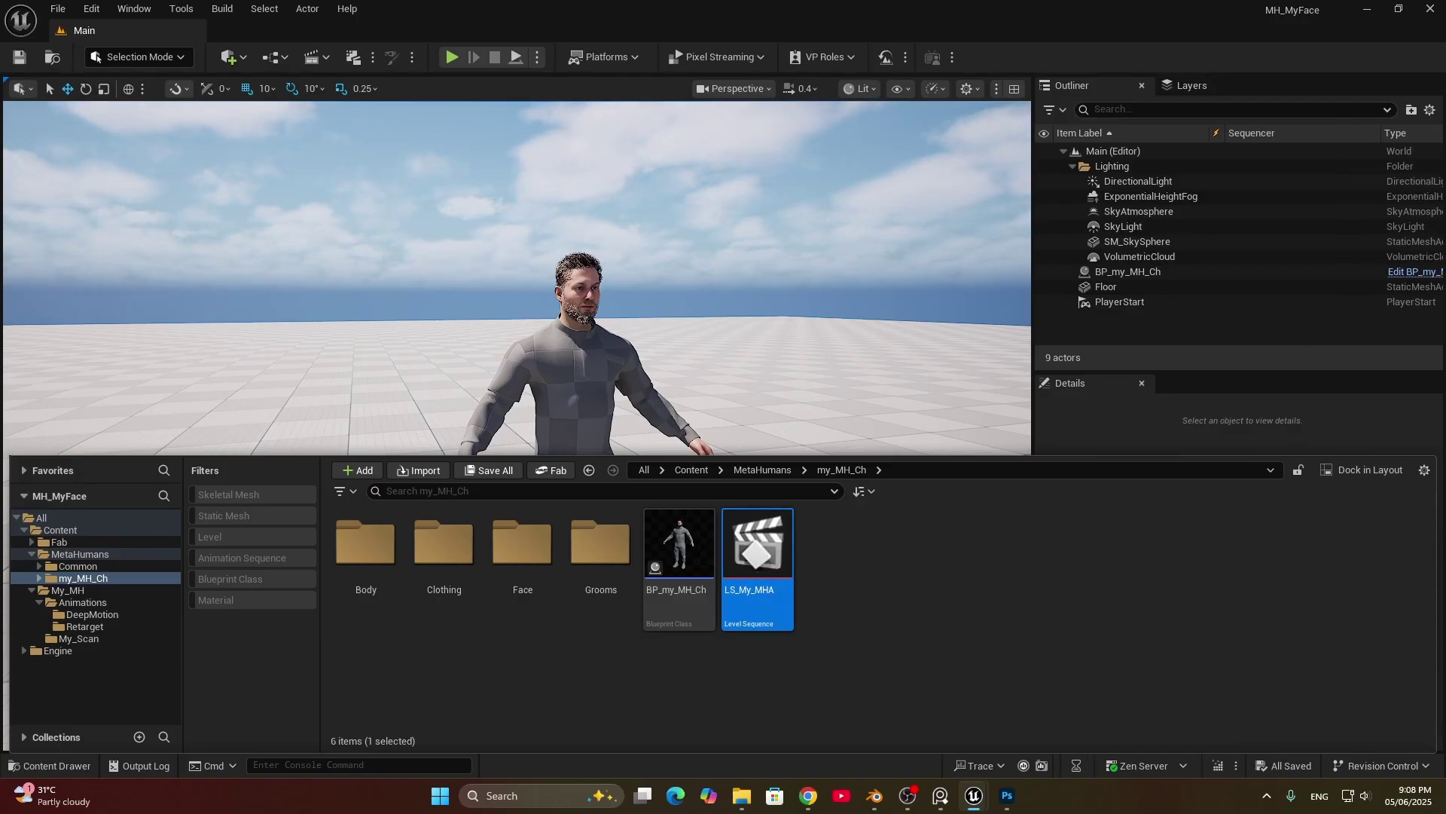
Step: Open the LS_My_MHA sequence, add the BP_my_MH_Ch character to it, and frame the character in the viewport
drag(888, 196, 924, 216)
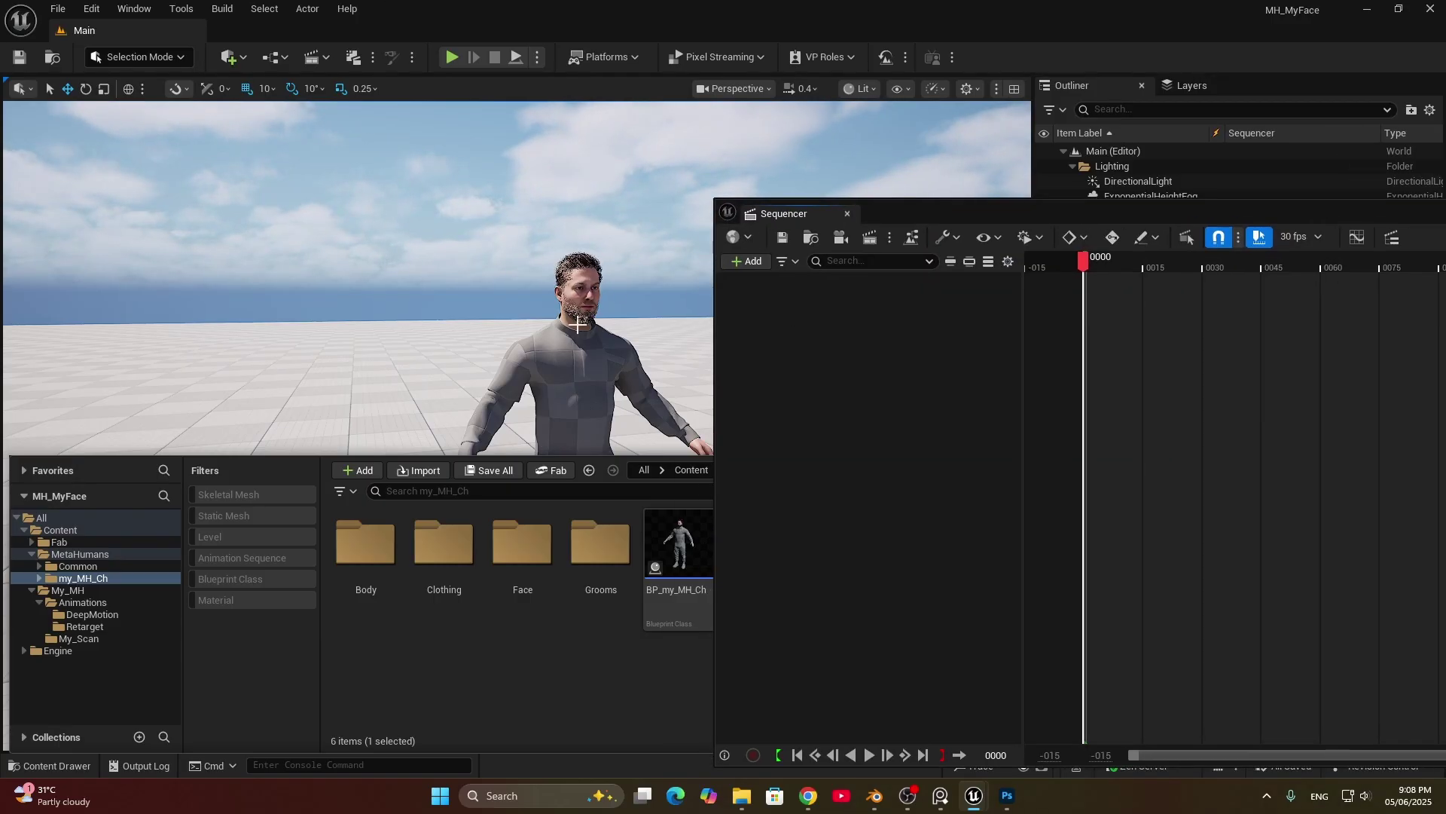
click(579, 358)
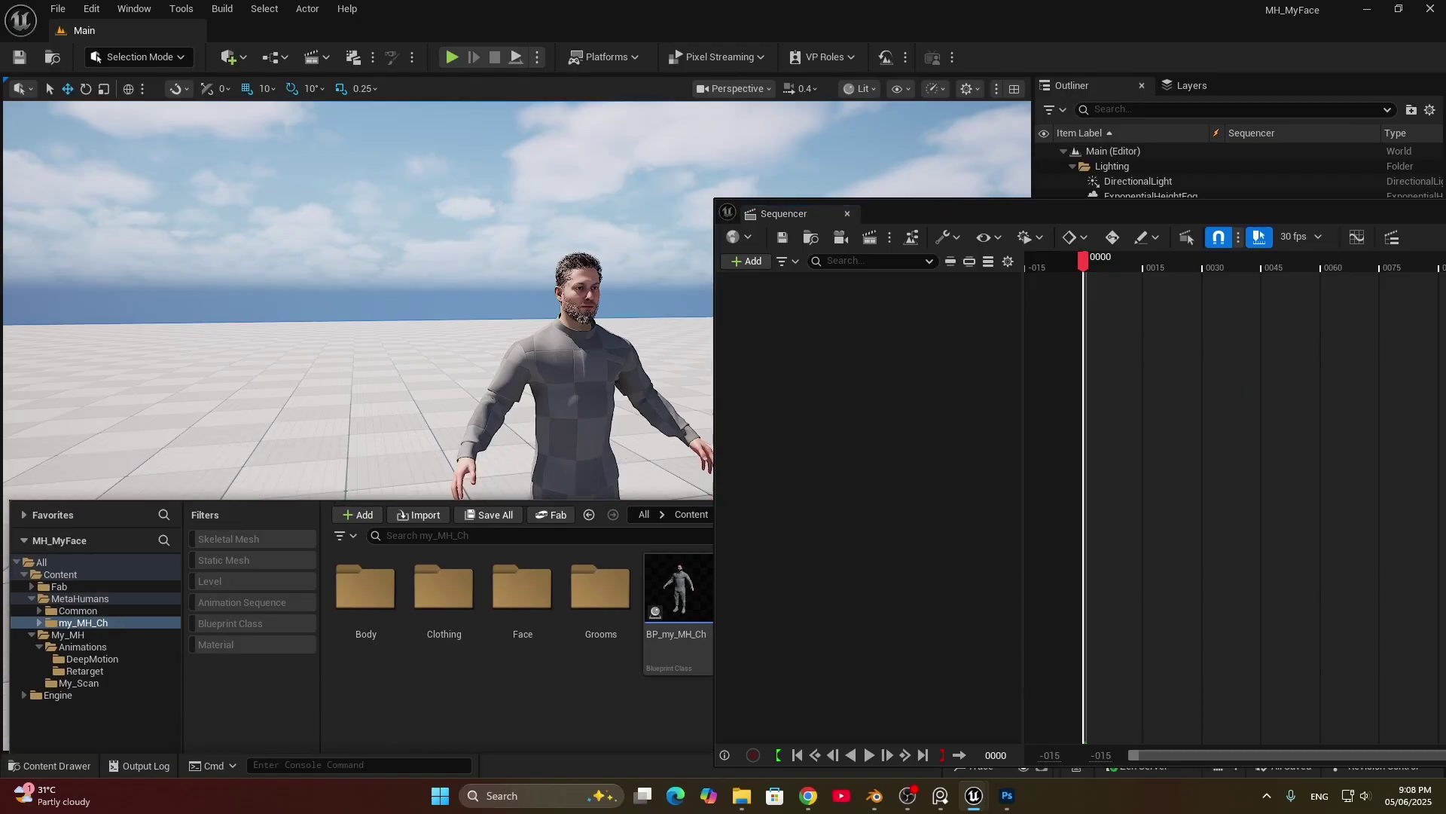
drag(1047, 213, 583, 349)
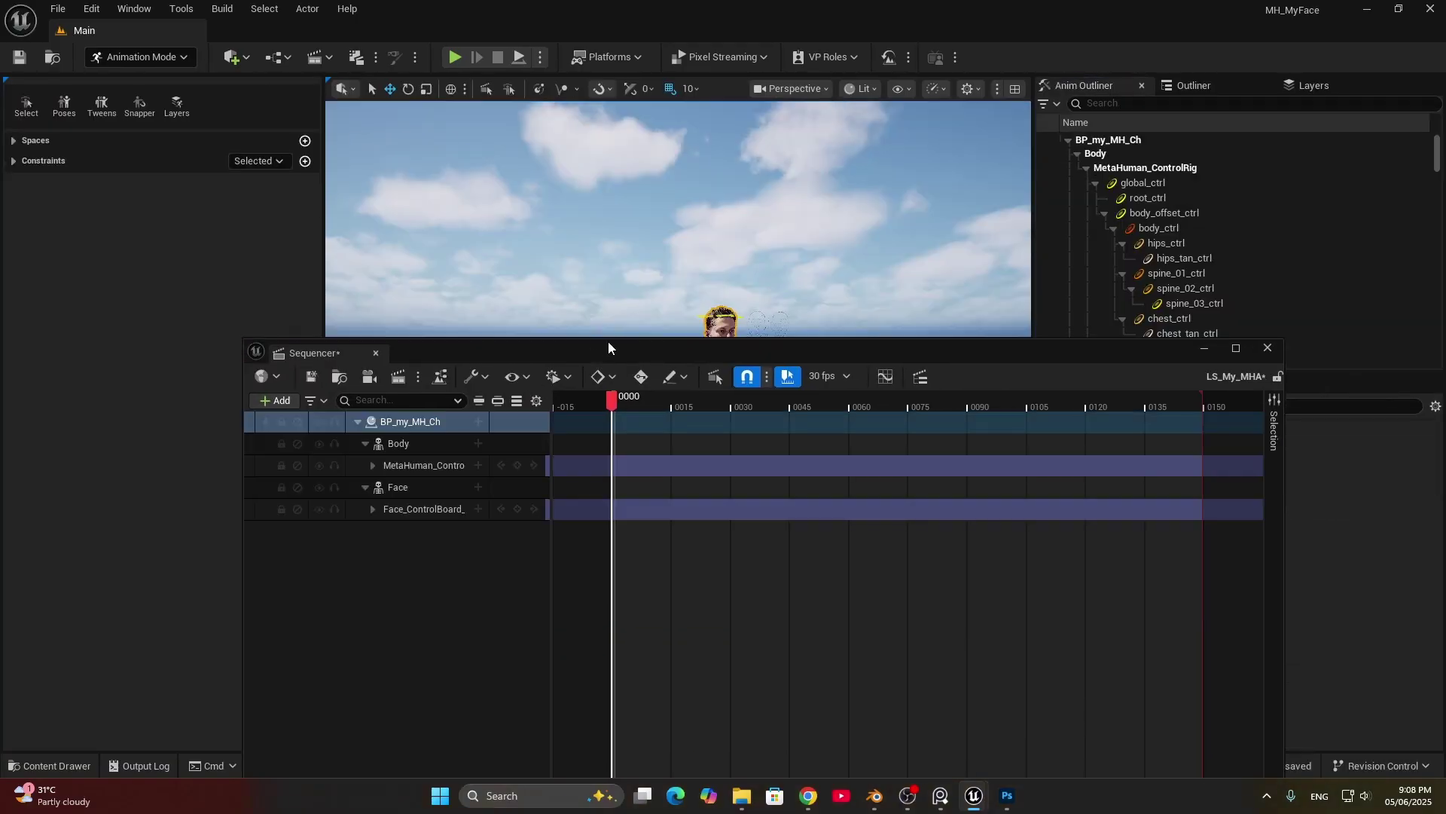
drag(608, 345, 1187, 183)
key(f)
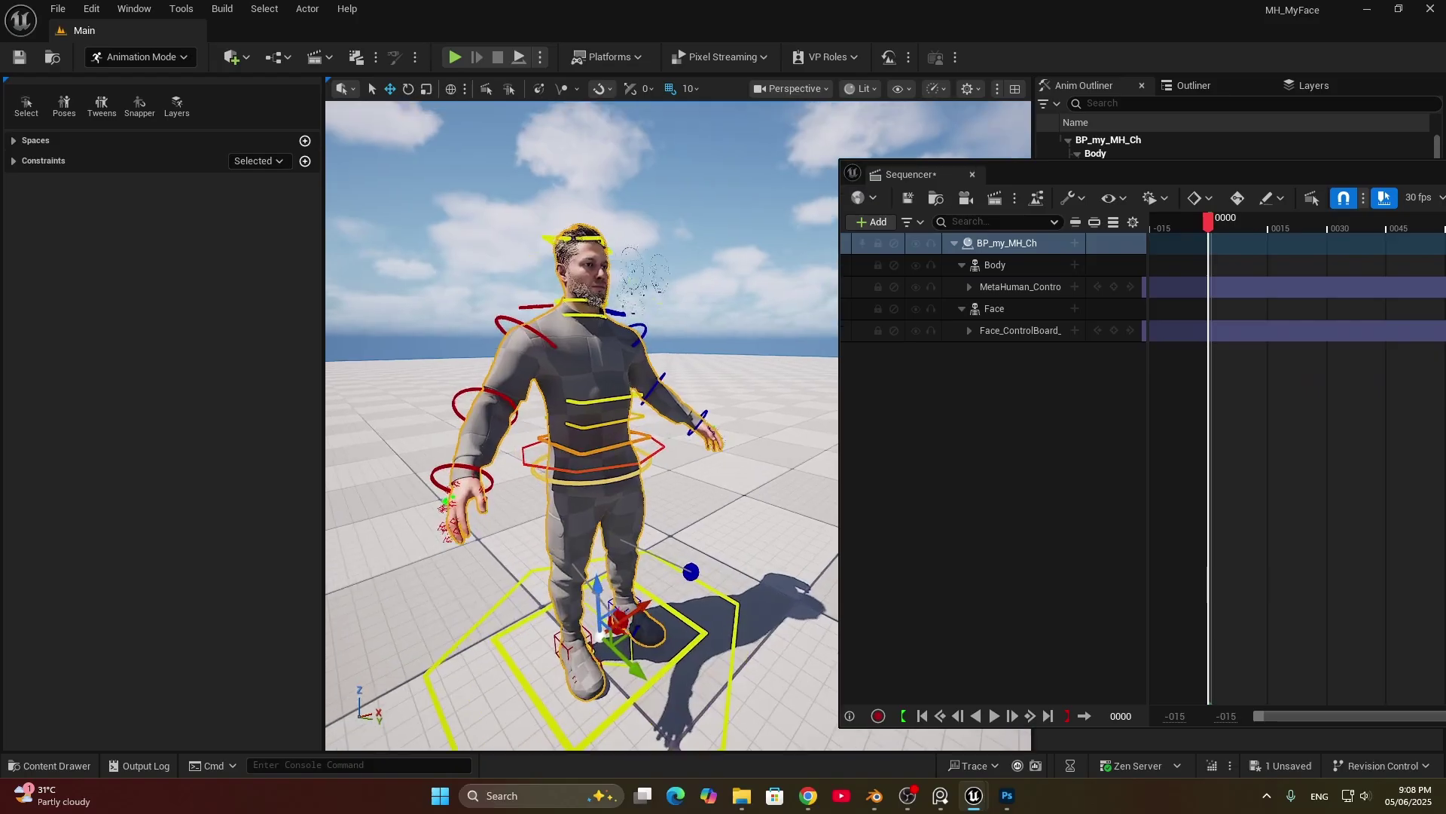
right_drag(802, 477, 762, 464)
drag(1217, 167, 1174, 261)
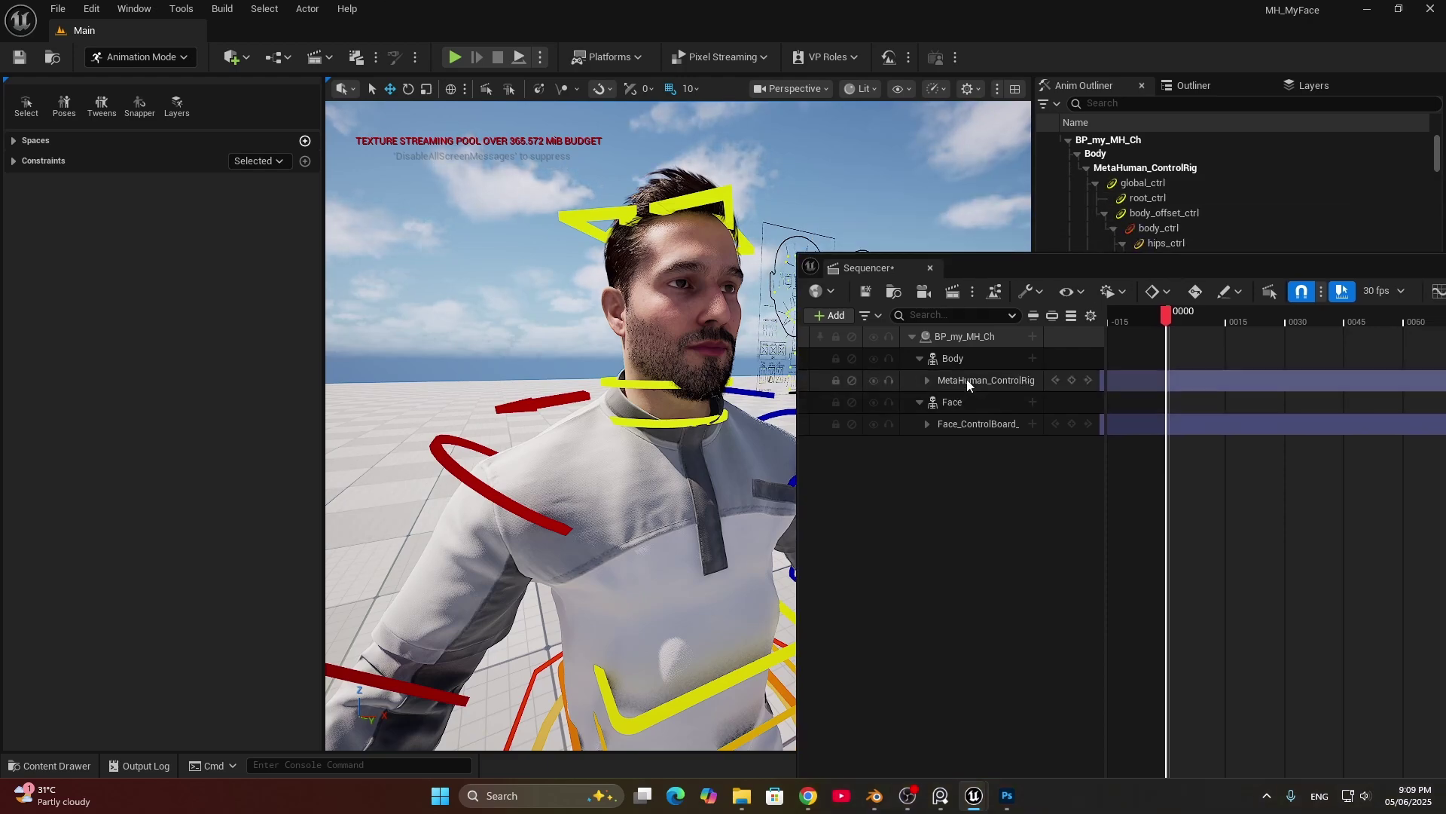
Step: Replace the Body's MetaHuman_ControlRig track with an animation track using DeepMotion_Azizam_Anim
click(967, 382)
key(Delete)
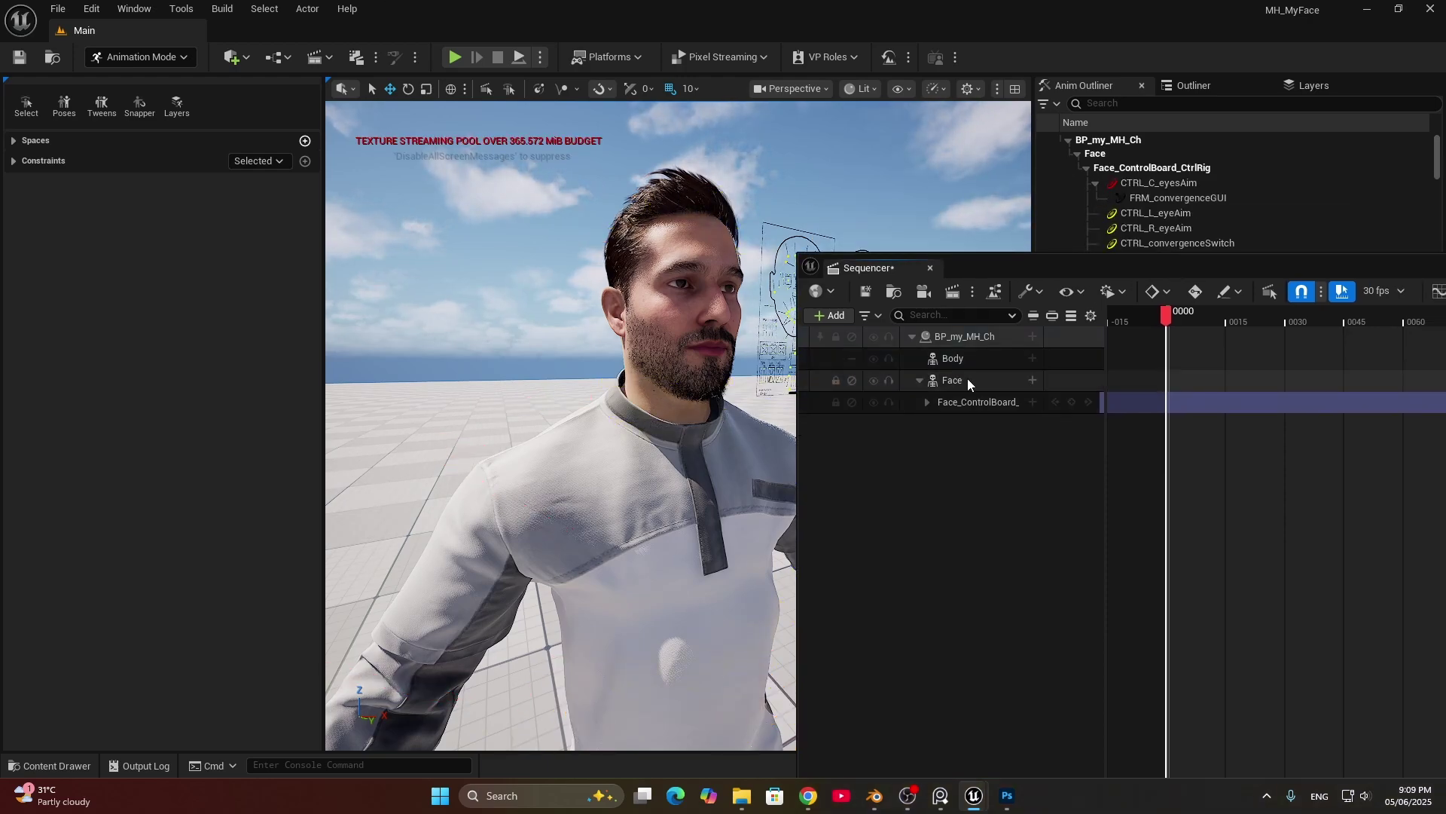
click(1032, 360)
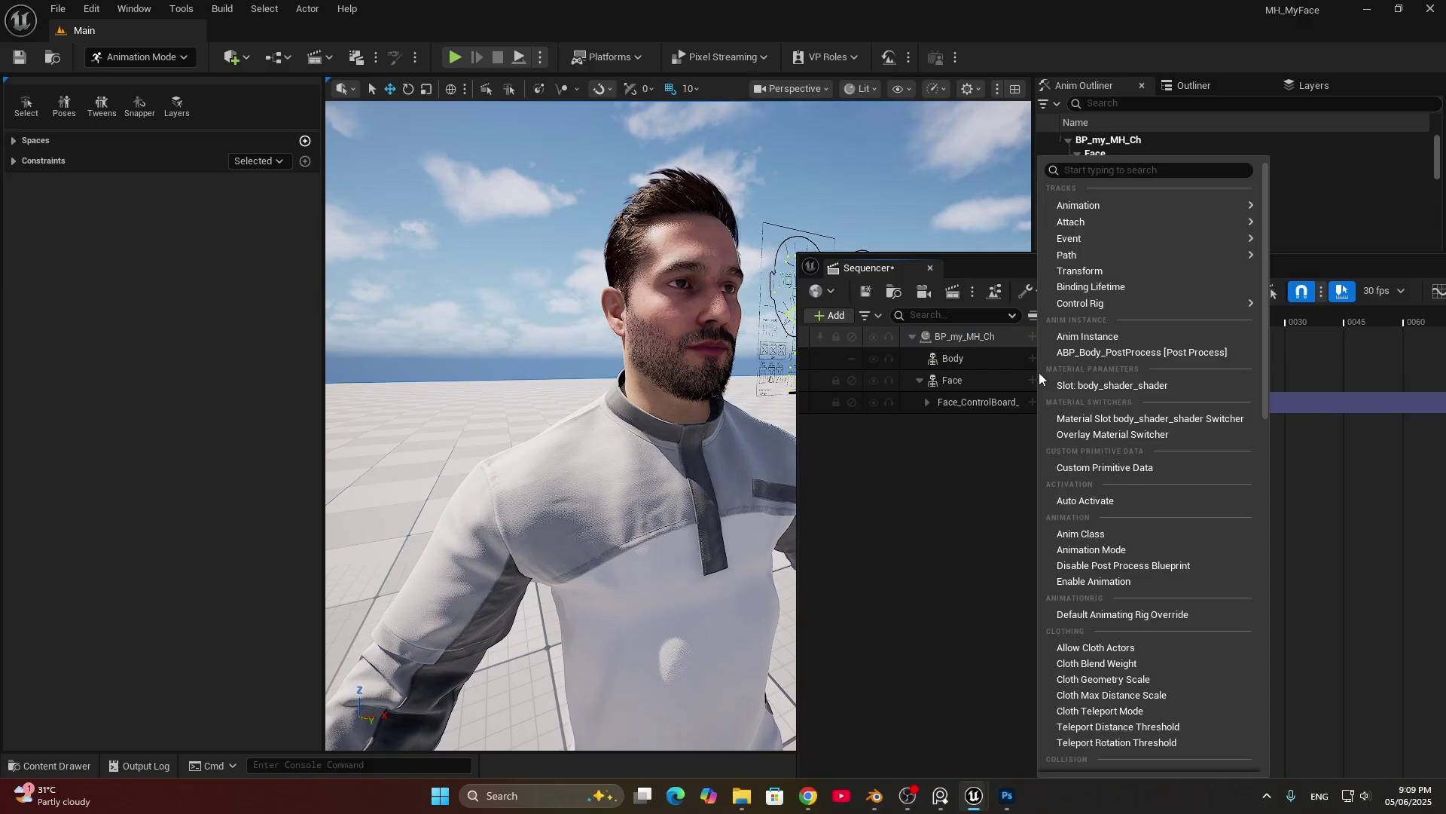
mouse_move(1115, 204)
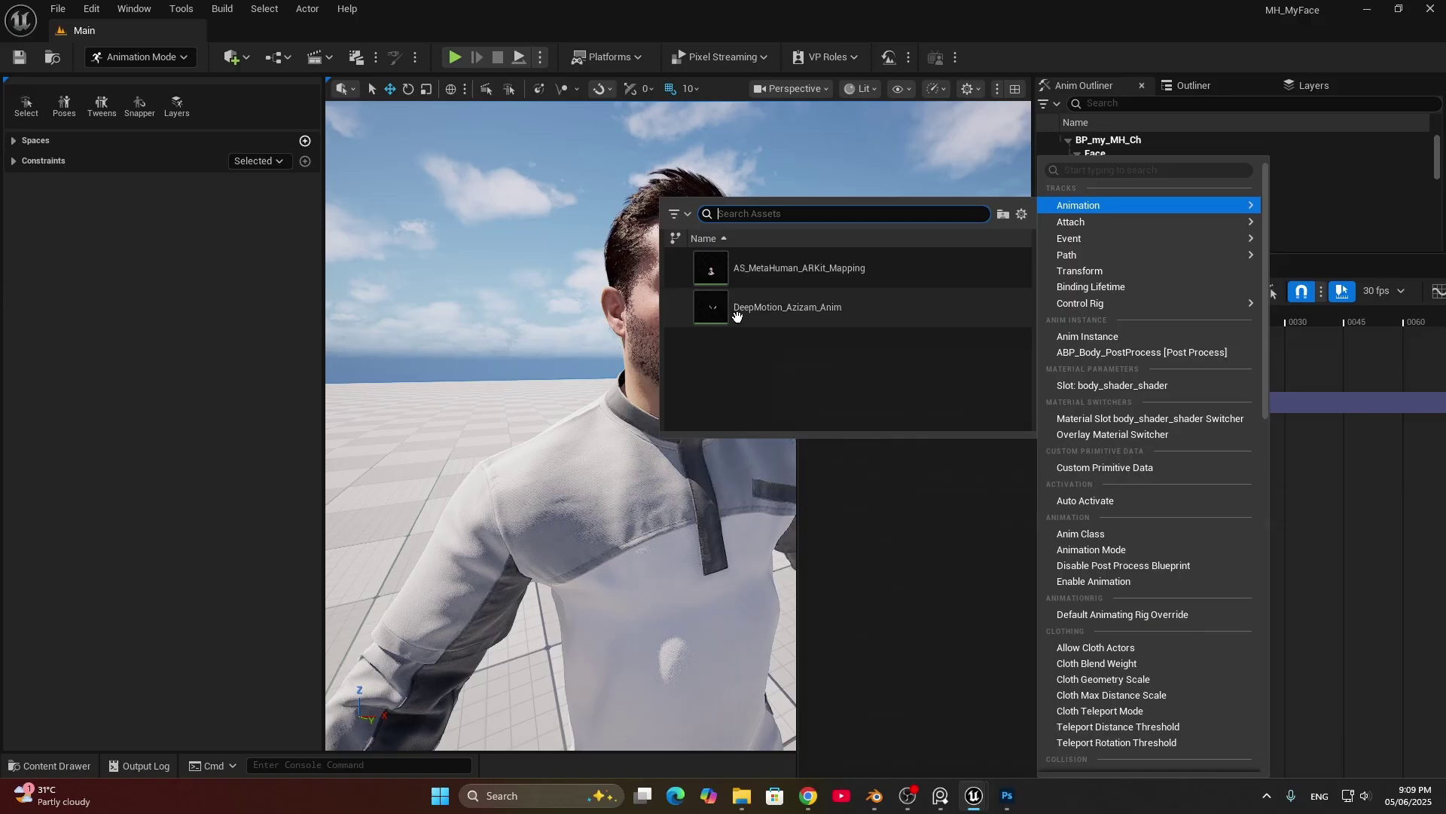
click(800, 314)
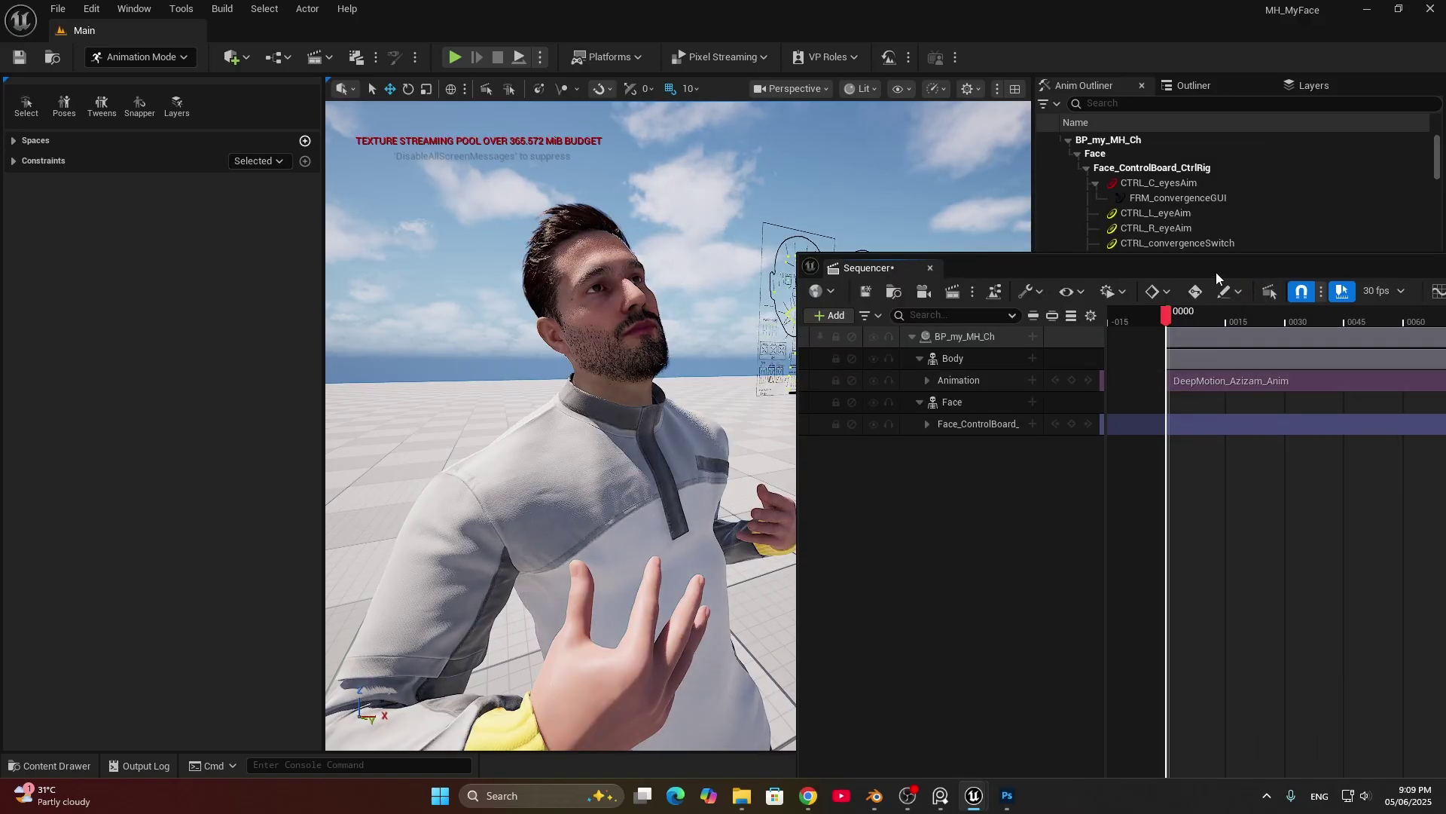
Step: Arrange the Sequencer beside the viewport and play the sequence to review the body animation on the MetaHuman
drag(1215, 275, 1136, 301)
drag(1090, 343, 1235, 351)
drag(904, 293, 1011, 395)
key(s)
right_drag(648, 422, 614, 407)
drag(1335, 400, 698, 586)
key(space)
key(space)
ctrl+scroll(935, 656, down, 8)
ctrl+scroll(934, 656, down, 3)
drag(729, 640, 745, 644)
key(space)
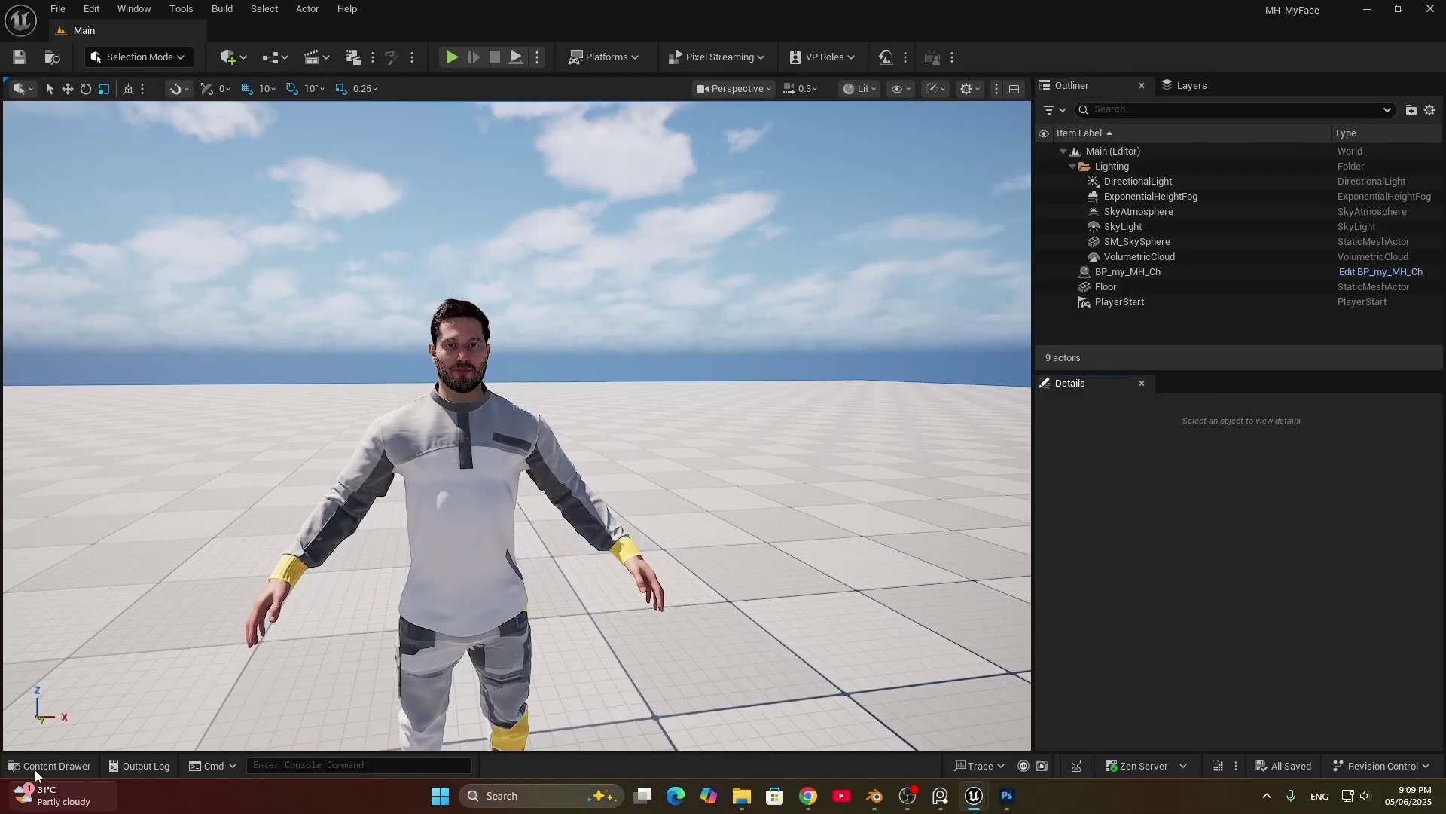
Step: Create a MetaHuman Performance asset in the My_MH folder, named with the performer's first name followed by _MetaHumanPerformance
click(56, 766)
click(866, 571)
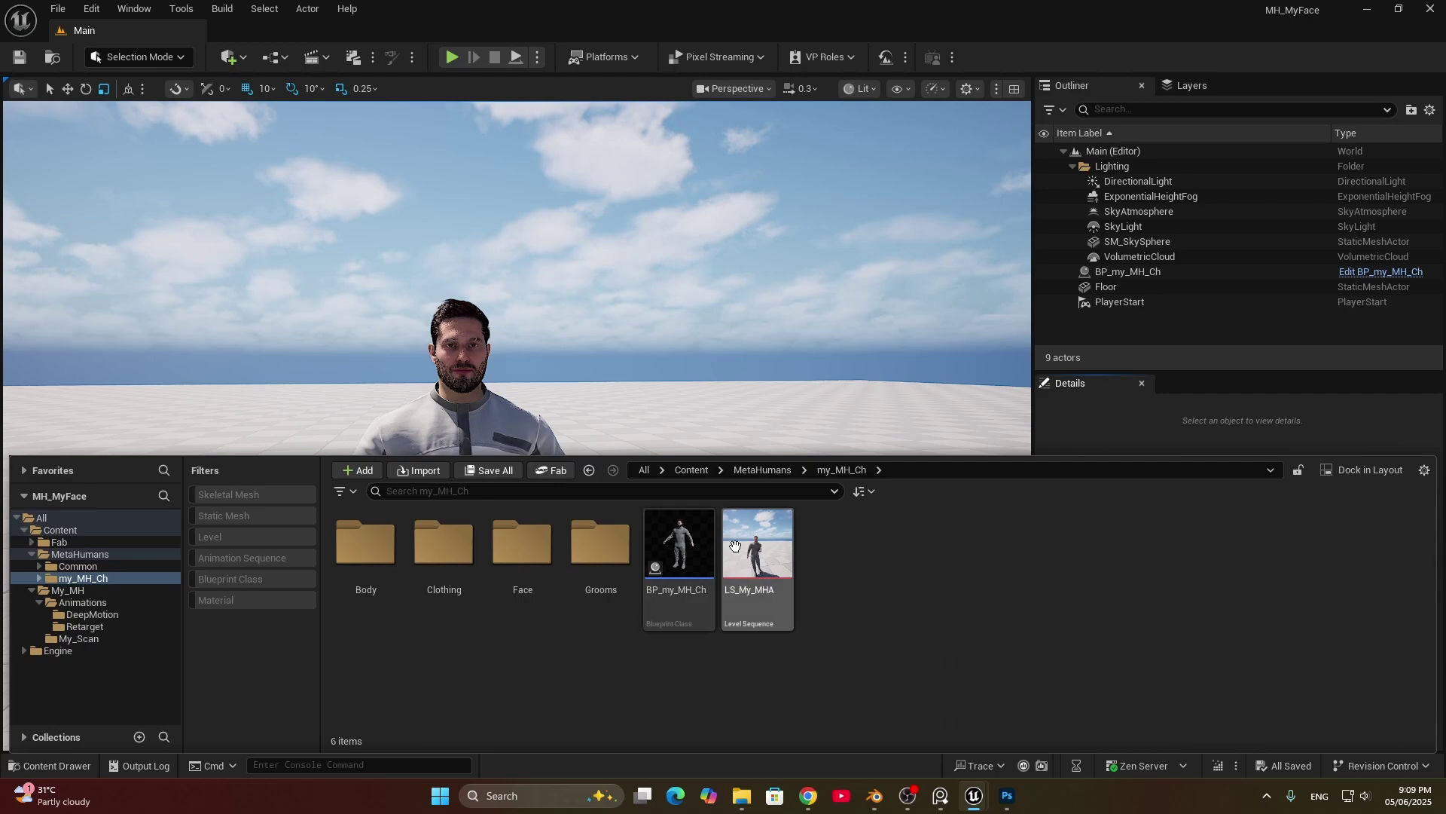
click(68, 589)
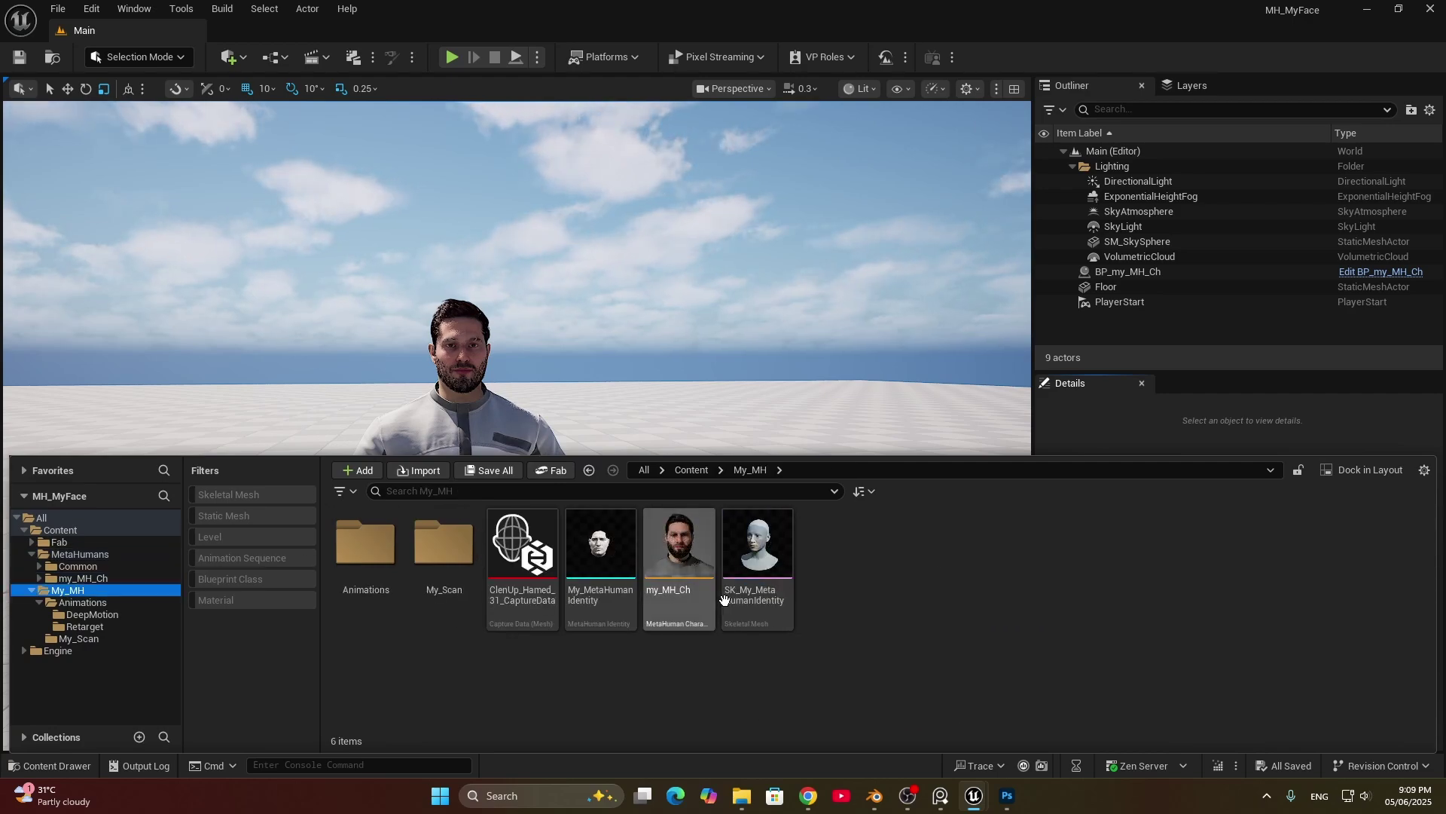
right_click(880, 567)
mouse_move(1002, 717)
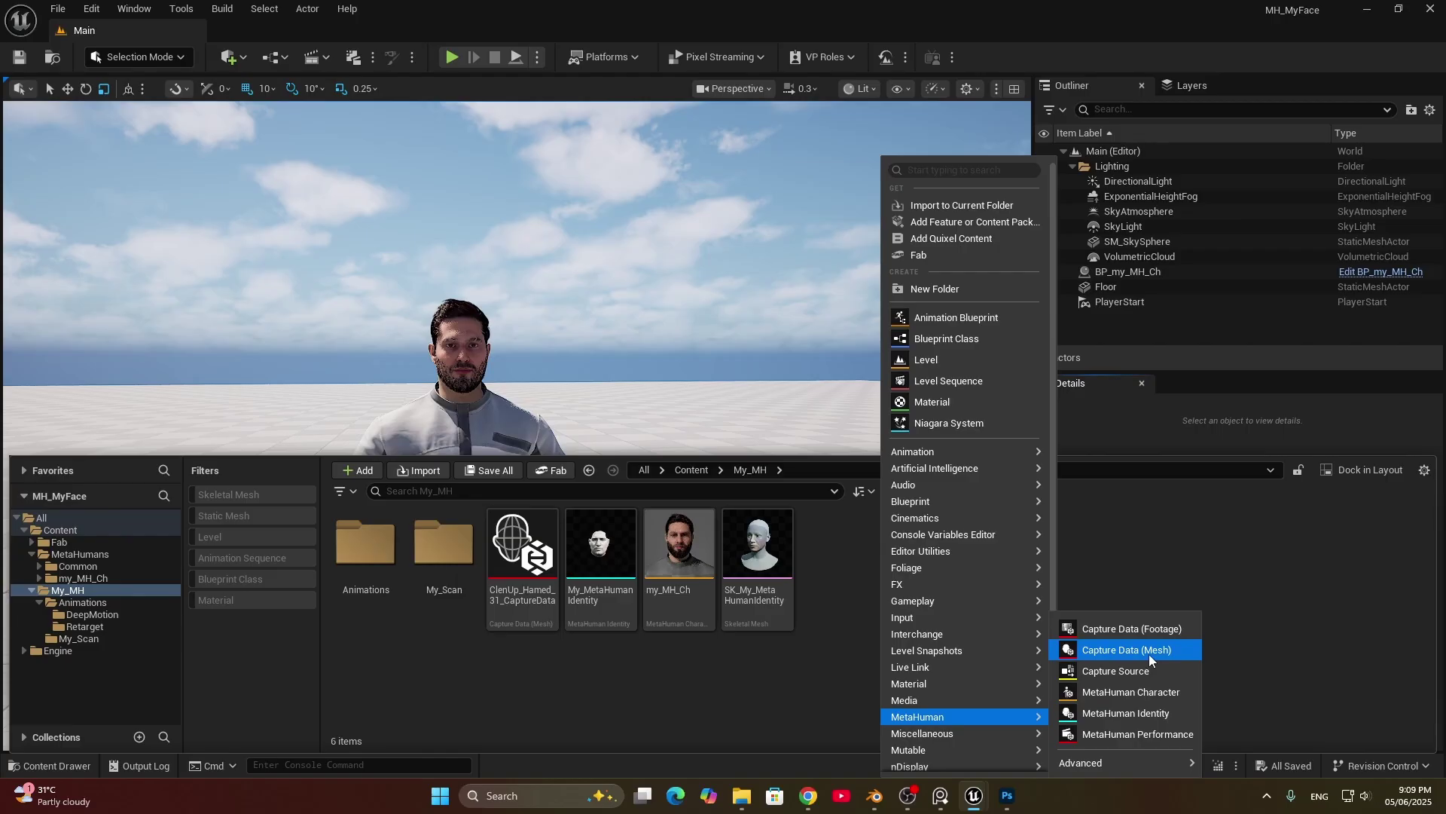
click(1118, 740)
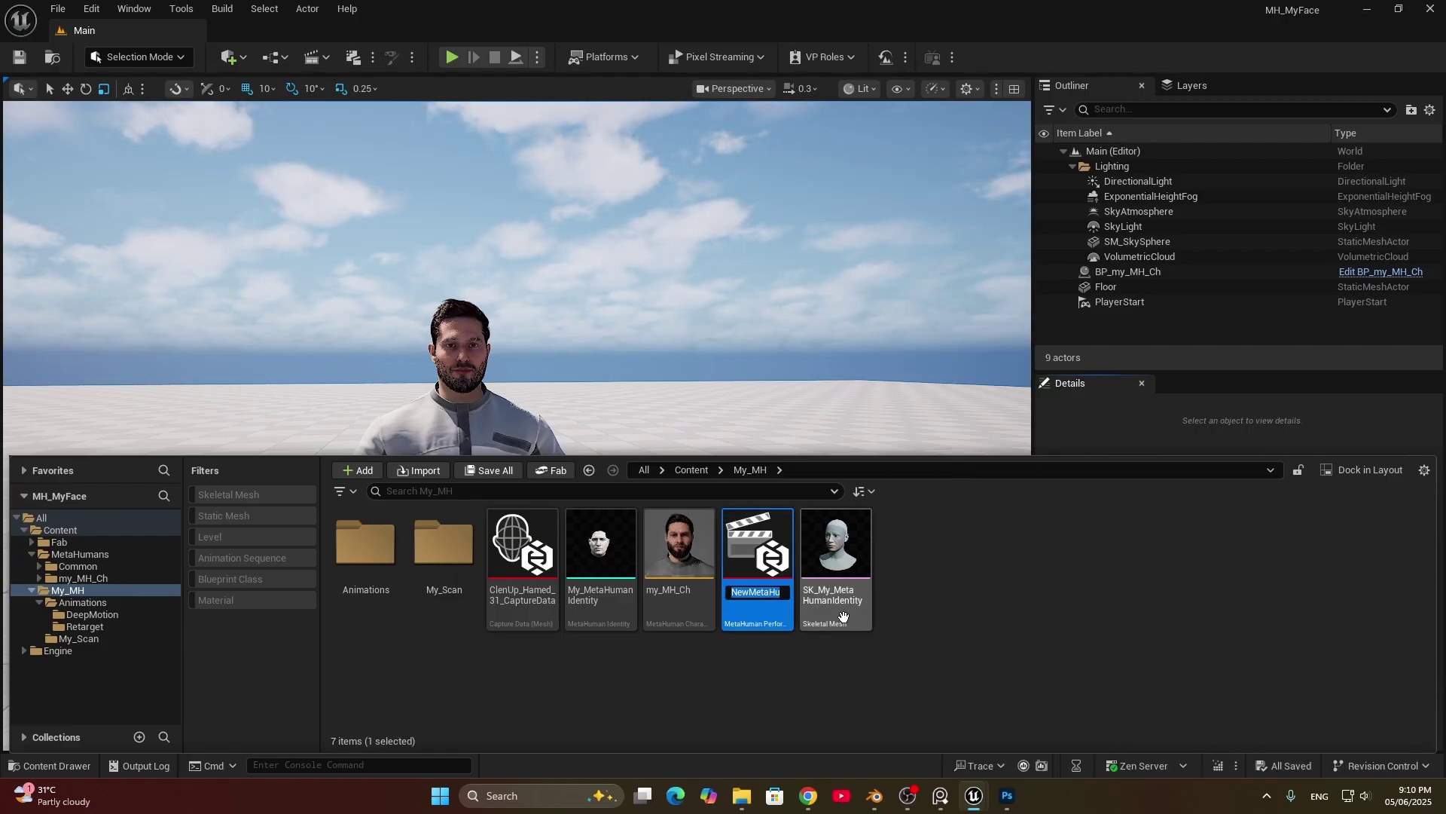
key(Return)
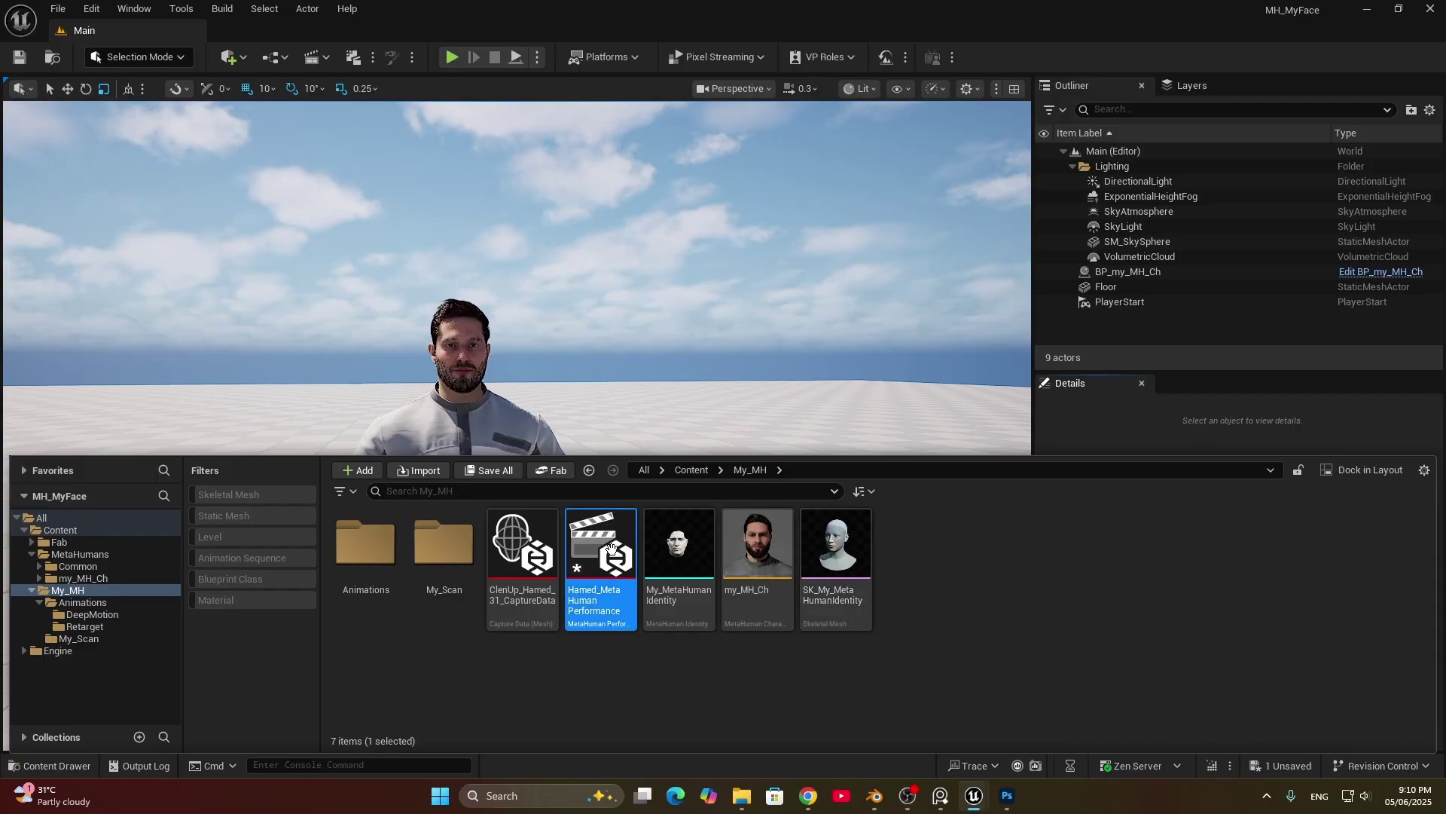
Step: Open the new MetaHuman Performance asset and check which assets are available for its Footage Capture Data
double_click(600, 550)
click(711, 281)
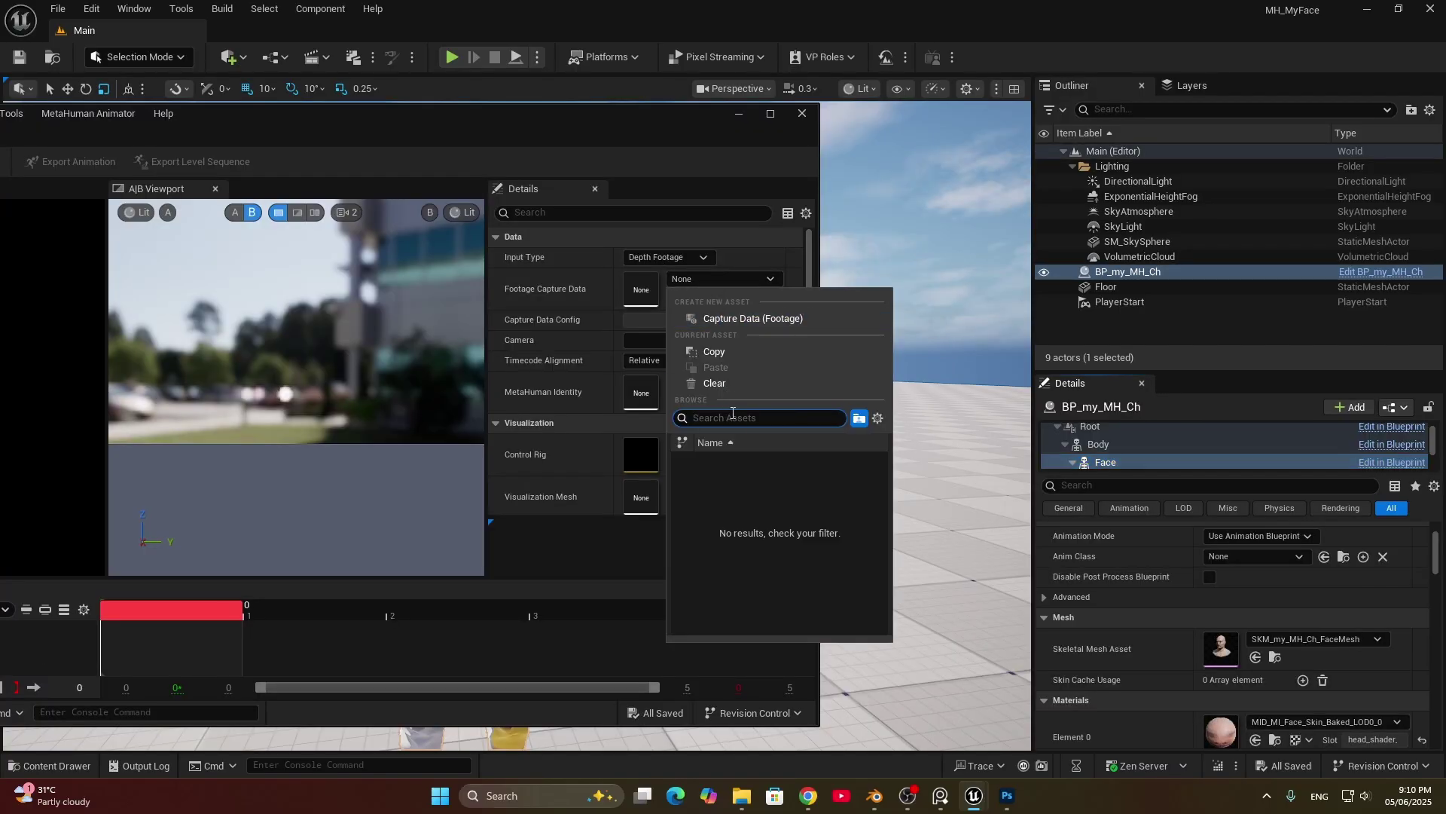
drag(596, 119, 757, 119)
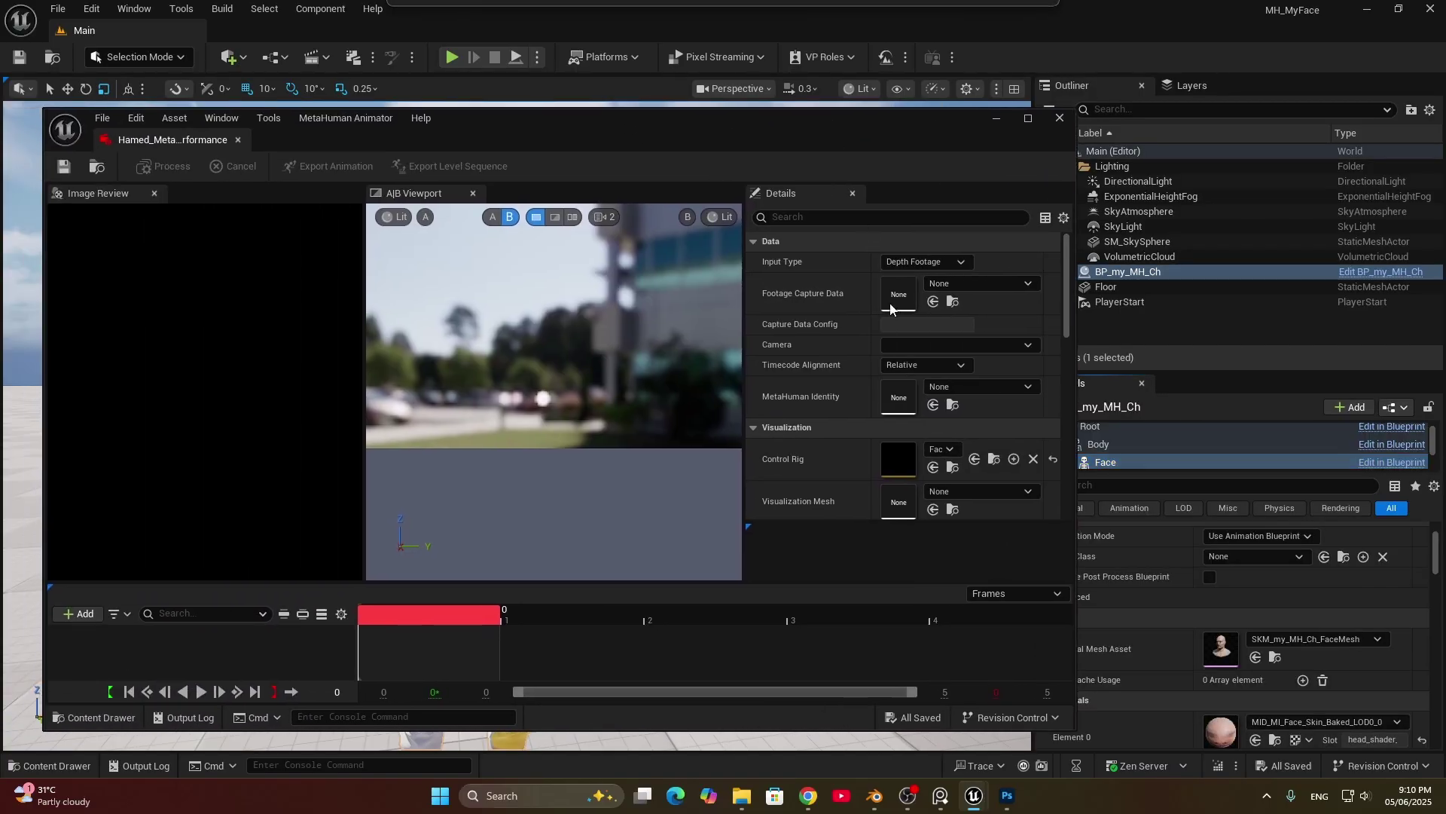
drag(536, 125, 675, 134)
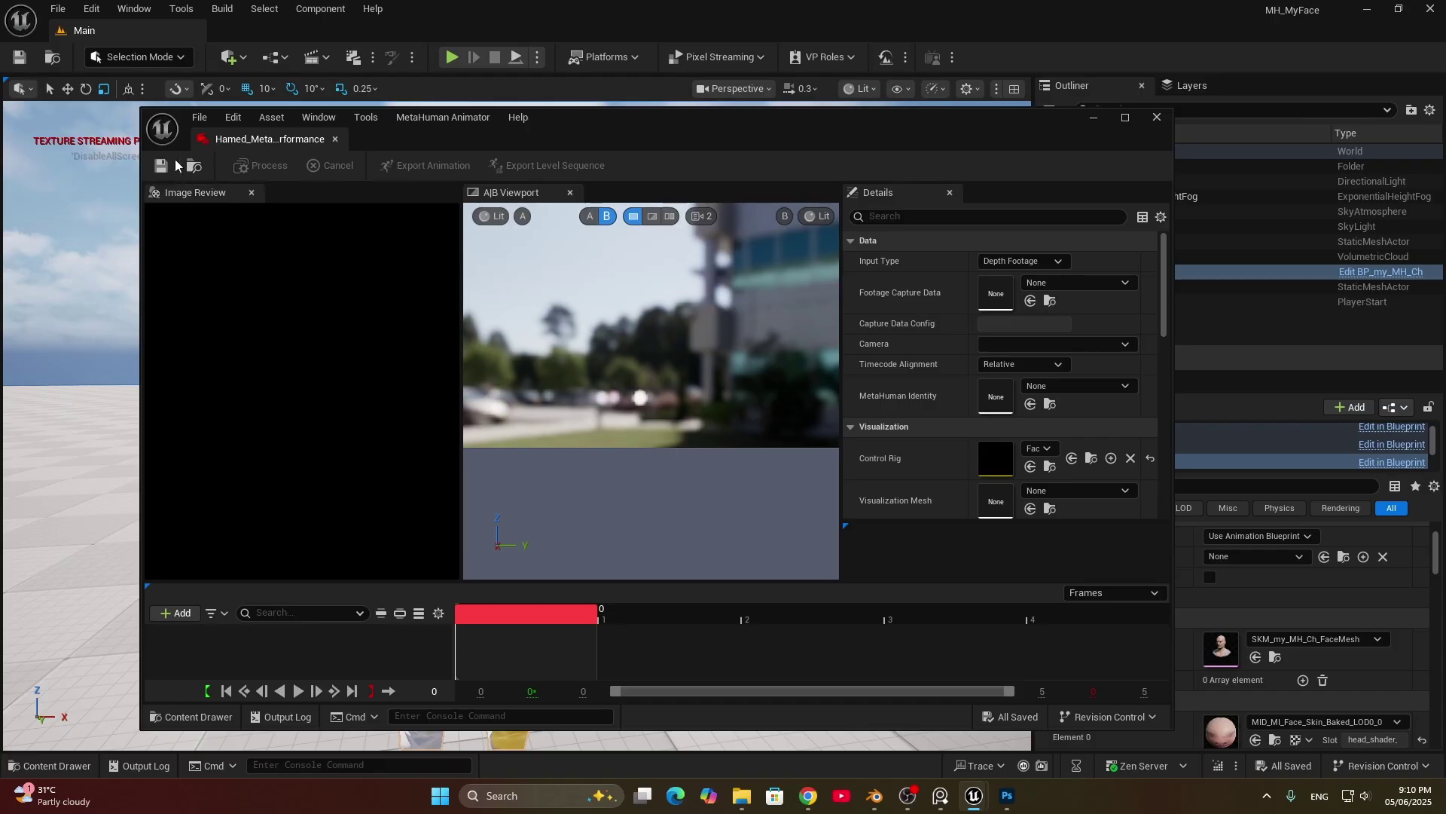
Step: Launch Live Link Hub from the Unreal Editor and switch it to the Capture Manager layout
click(180, 8)
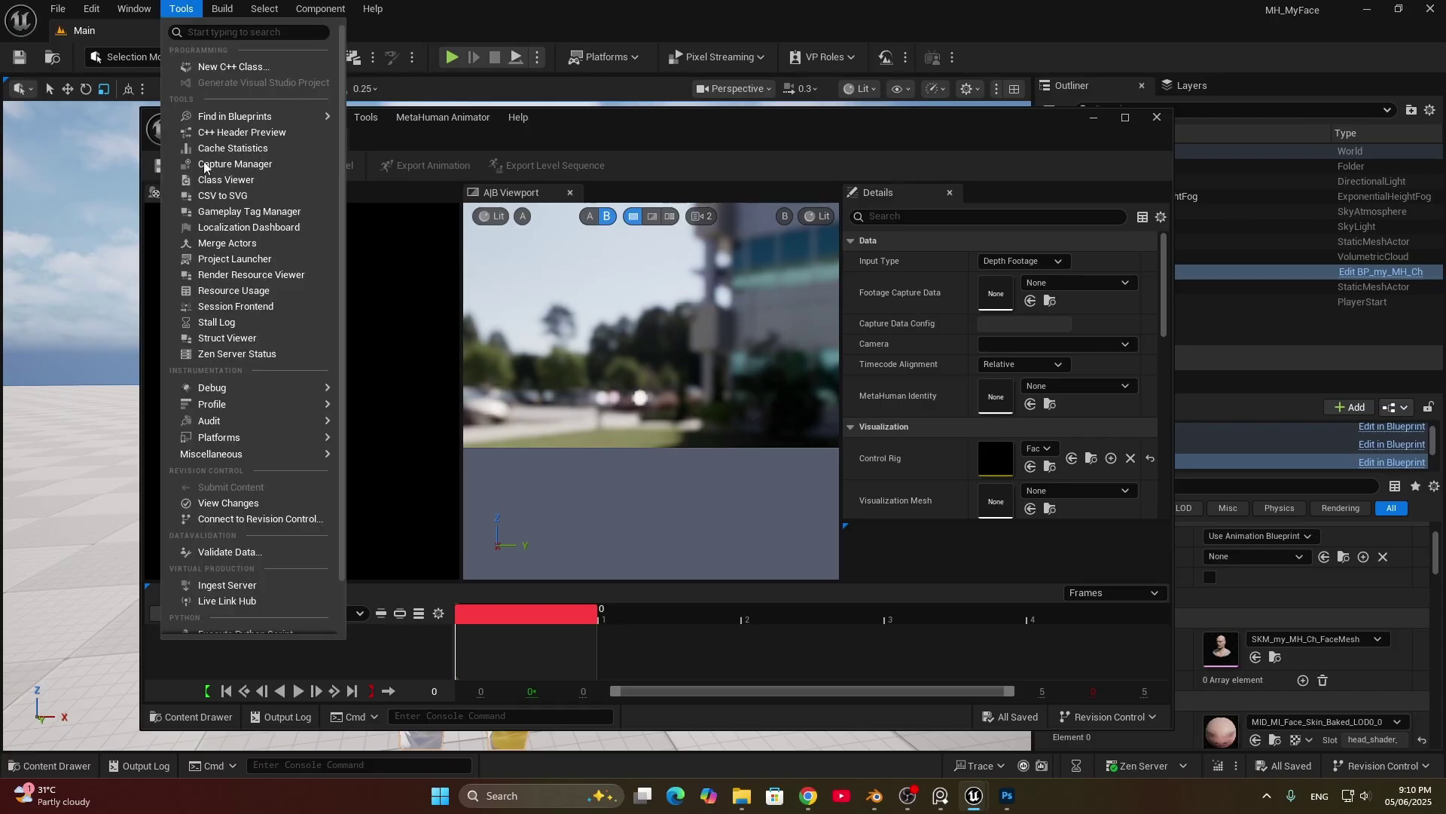
scroll(248, 520, down, 2)
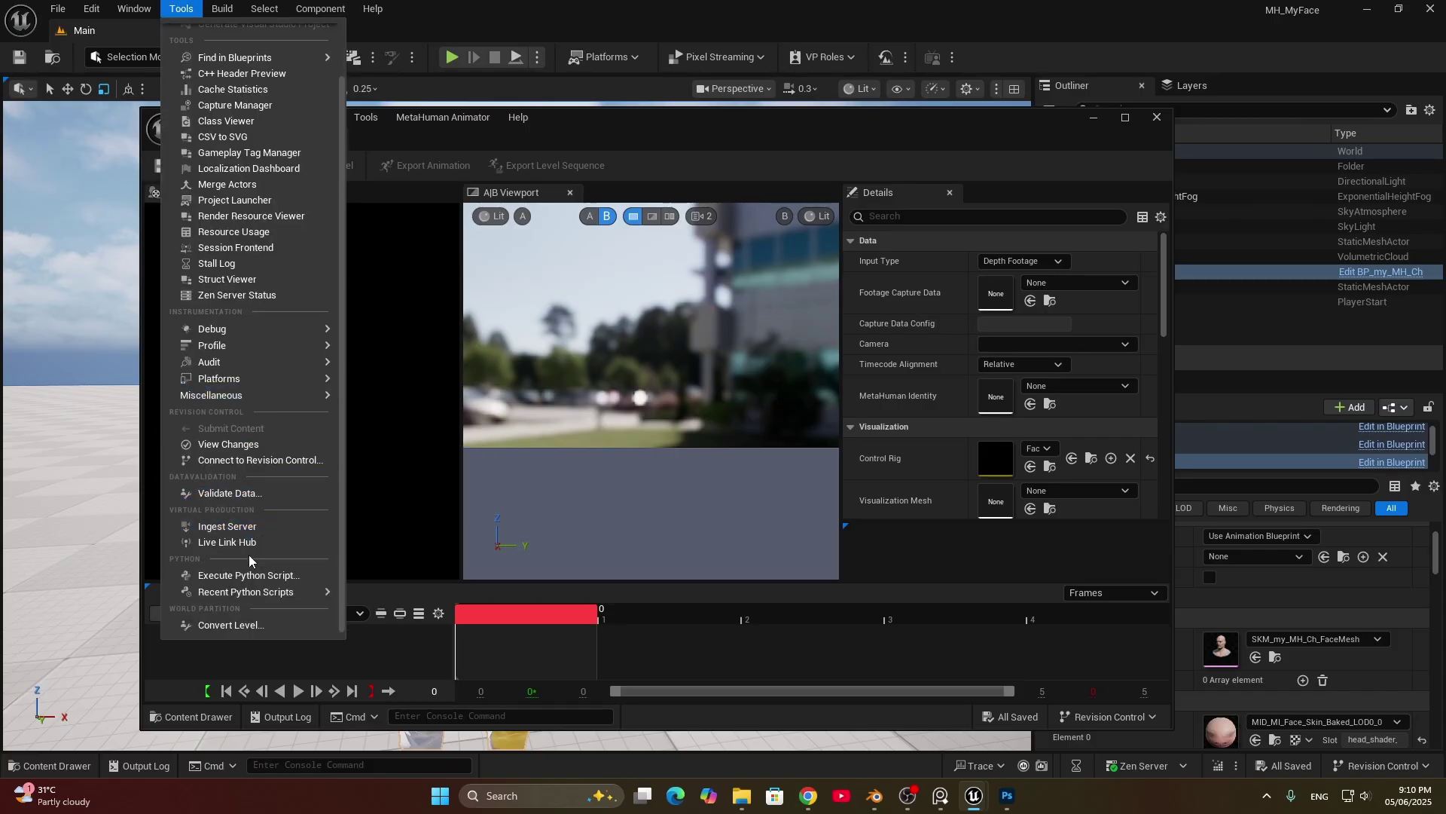
click(245, 542)
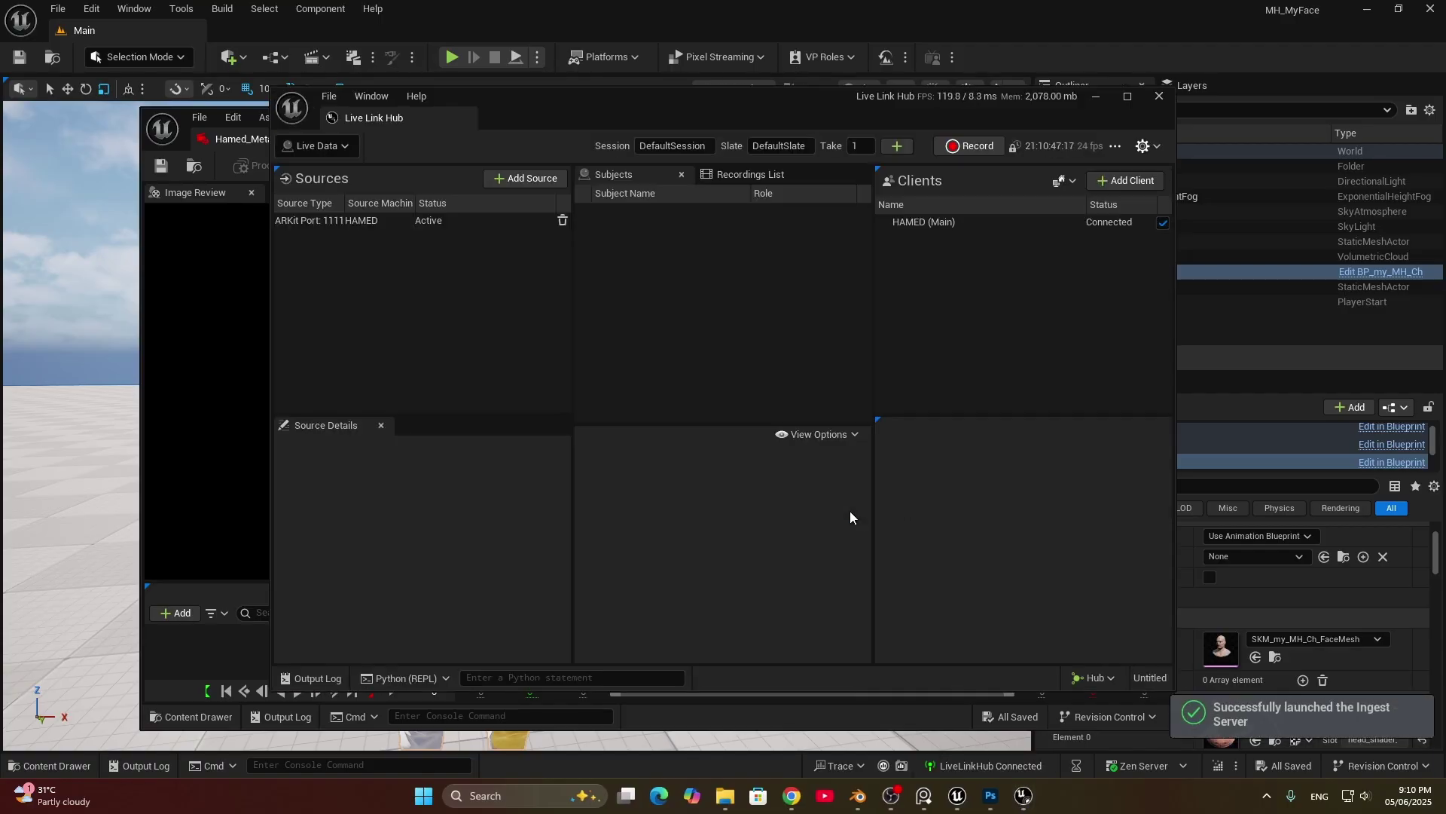
drag(559, 111, 541, 113)
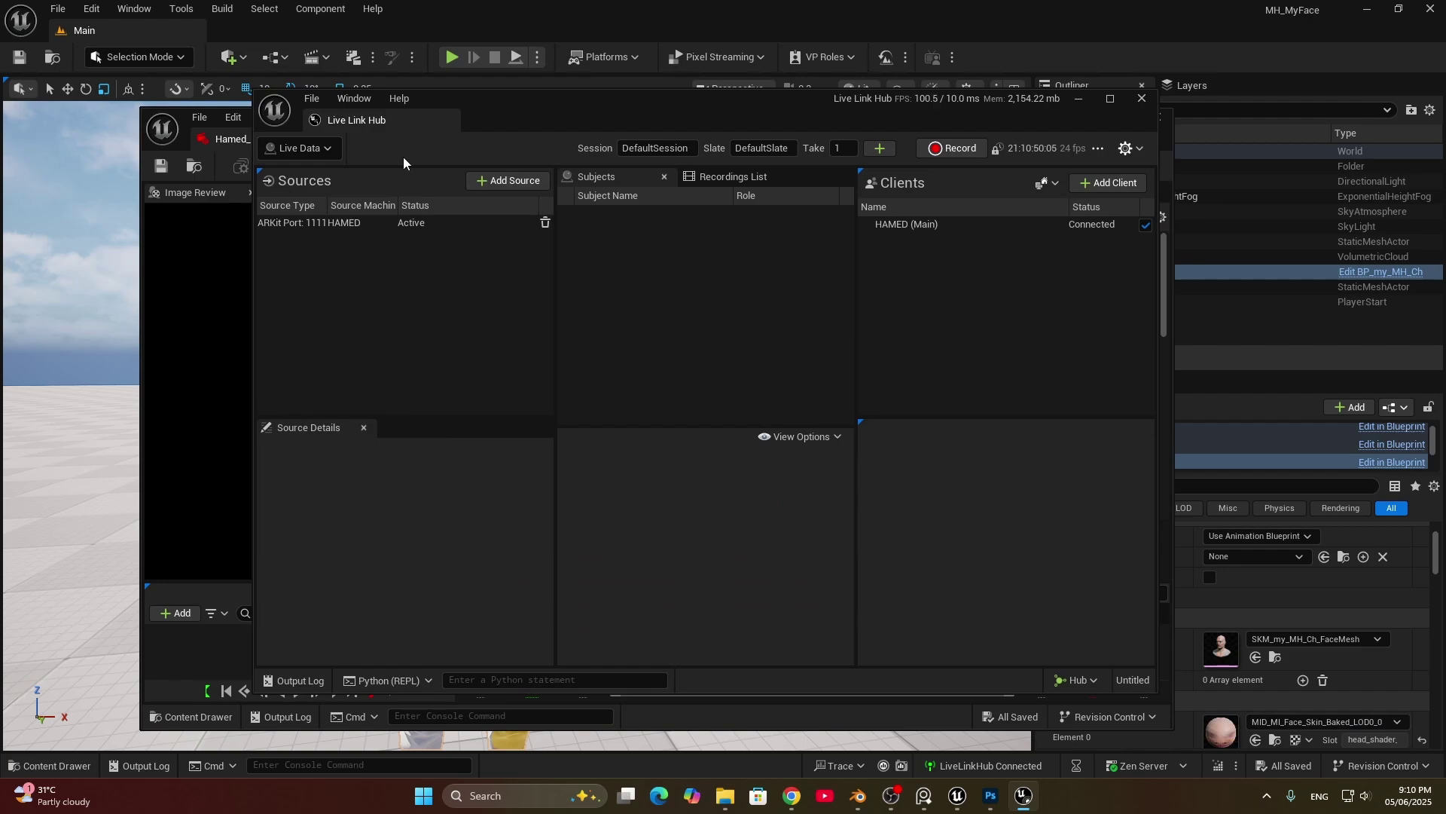
click(327, 150)
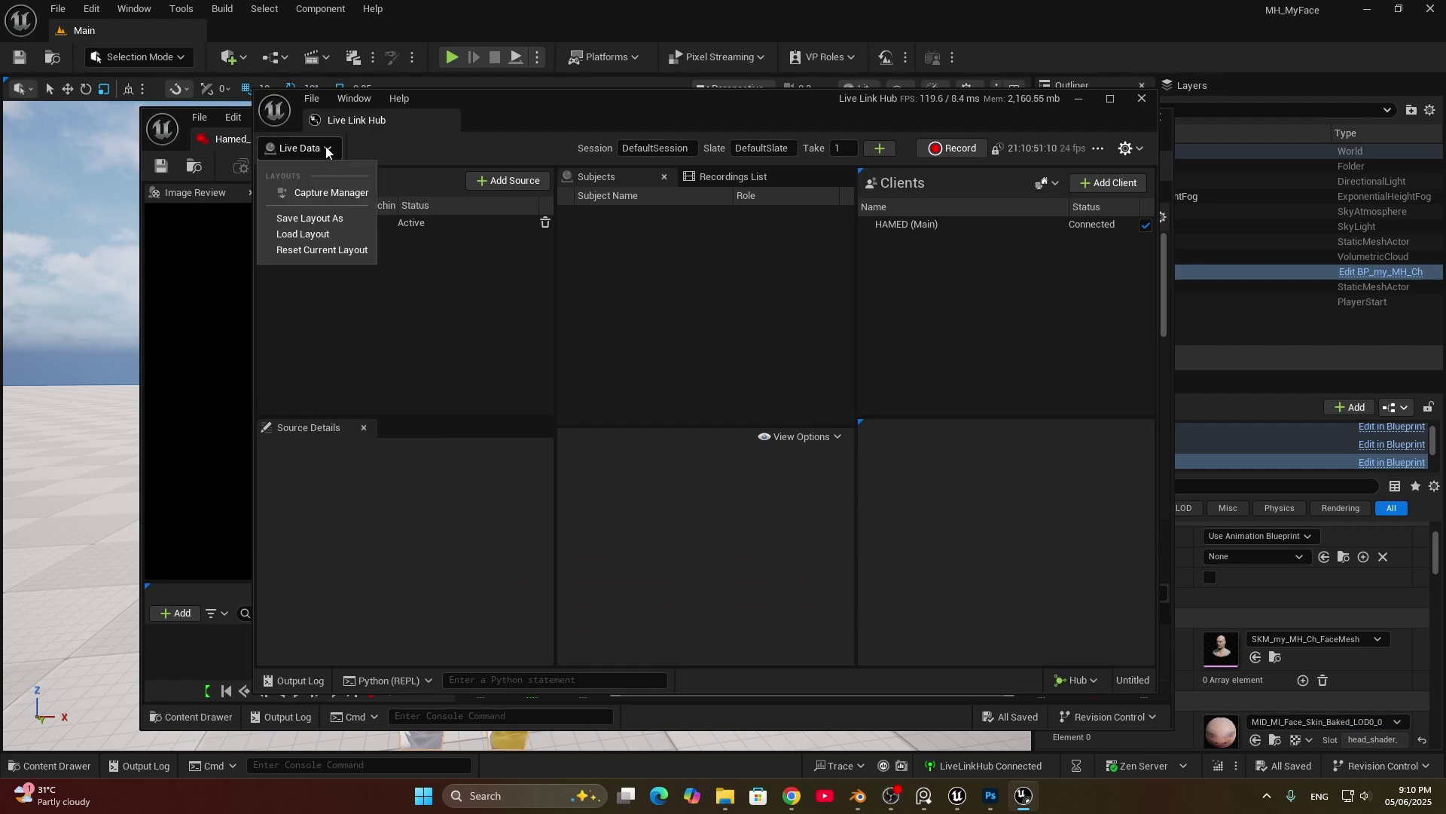
click(328, 194)
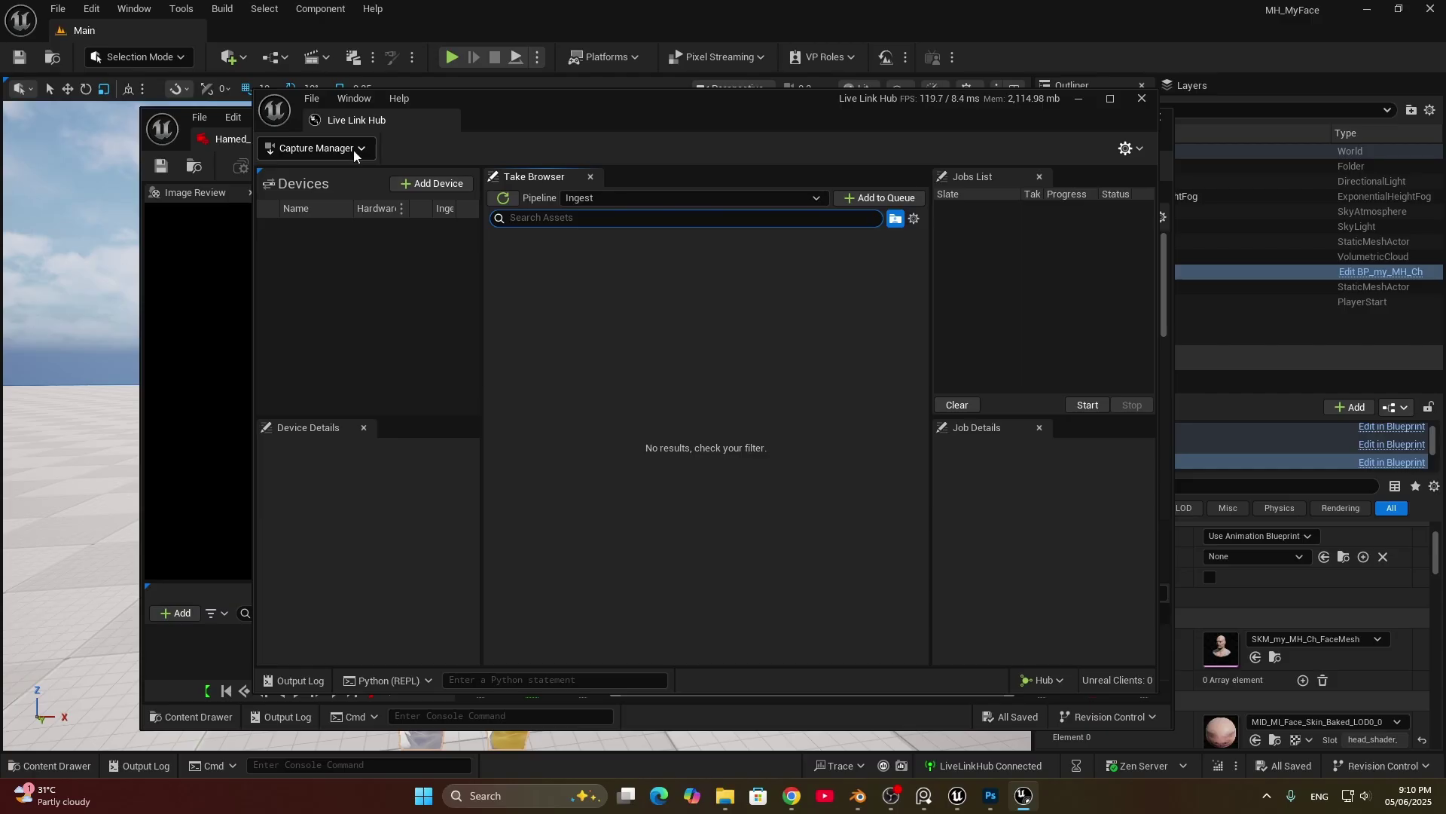
Step: Add a Take Archive Ingest device and set its Take Directory to the scan project's Animations folder
click(437, 185)
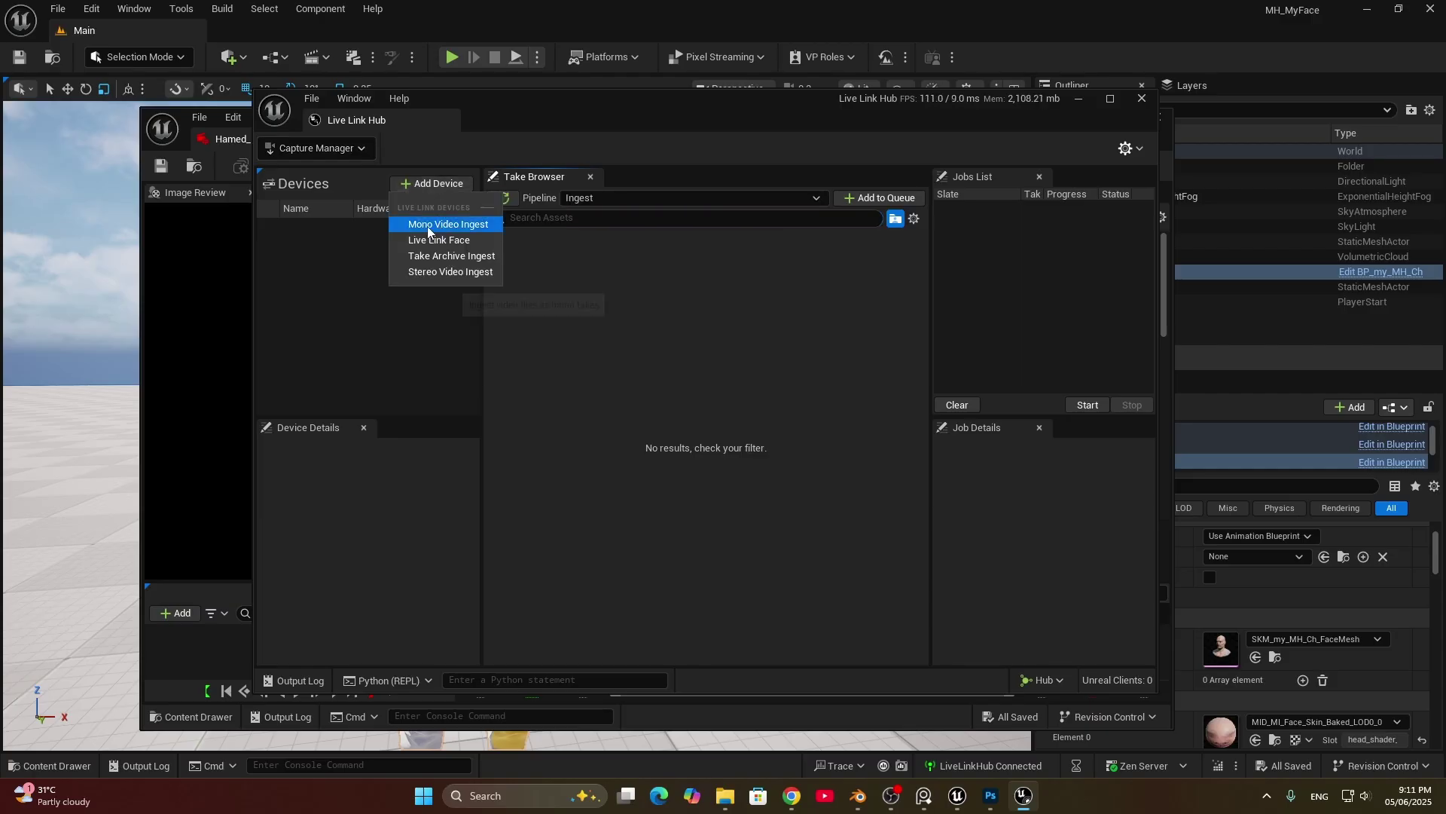
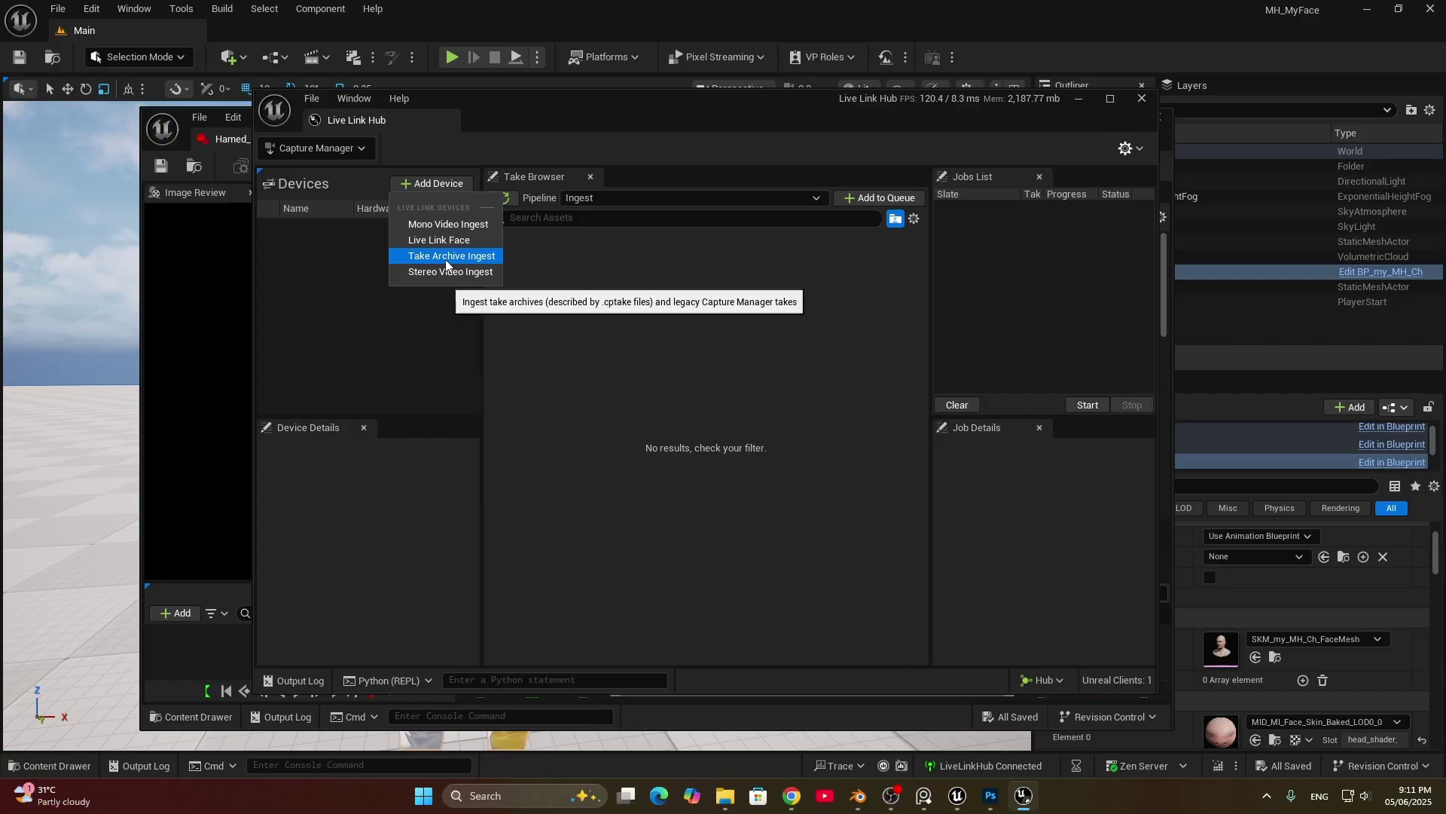
click(445, 257)
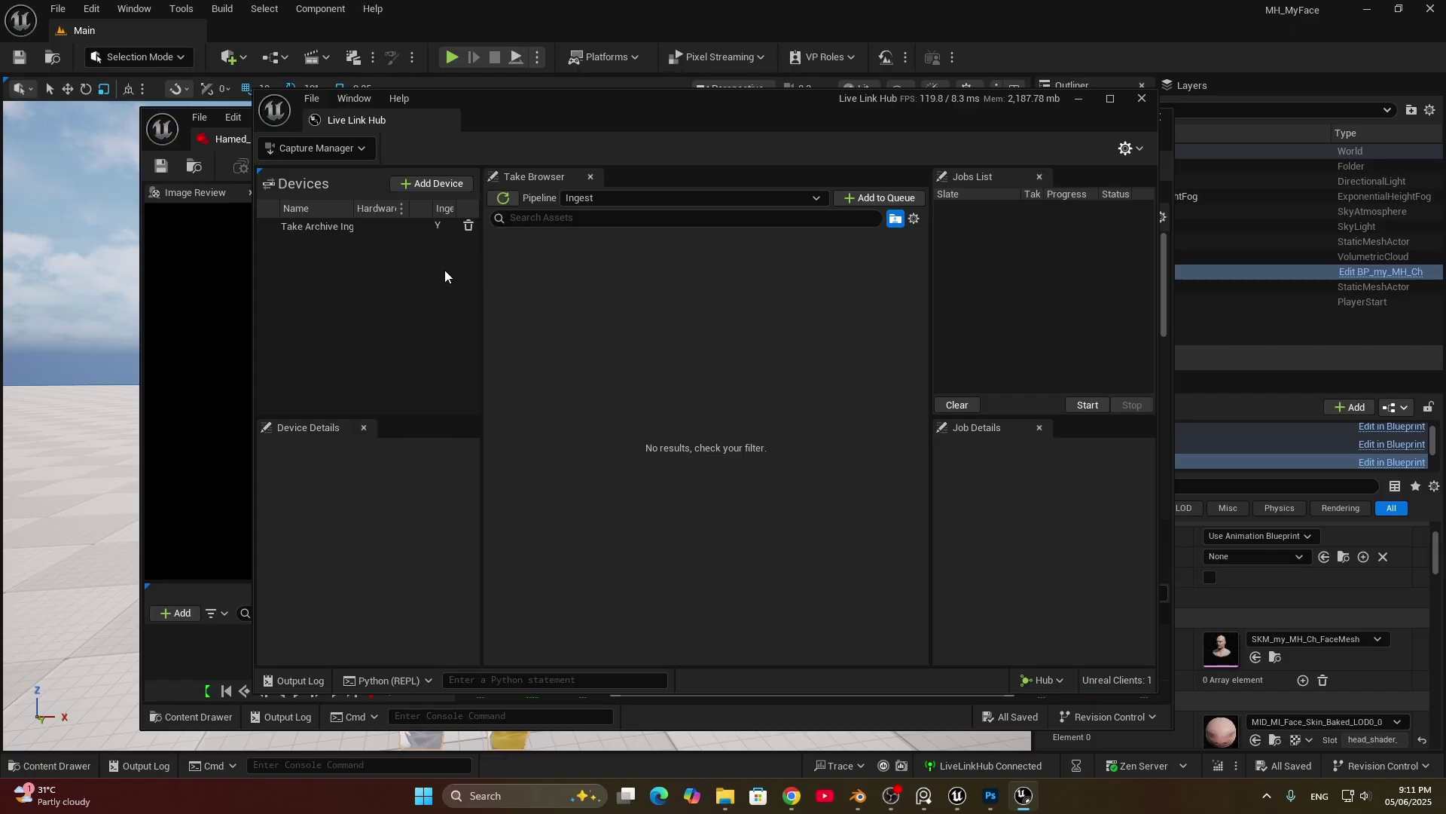
click(374, 227)
click(444, 524)
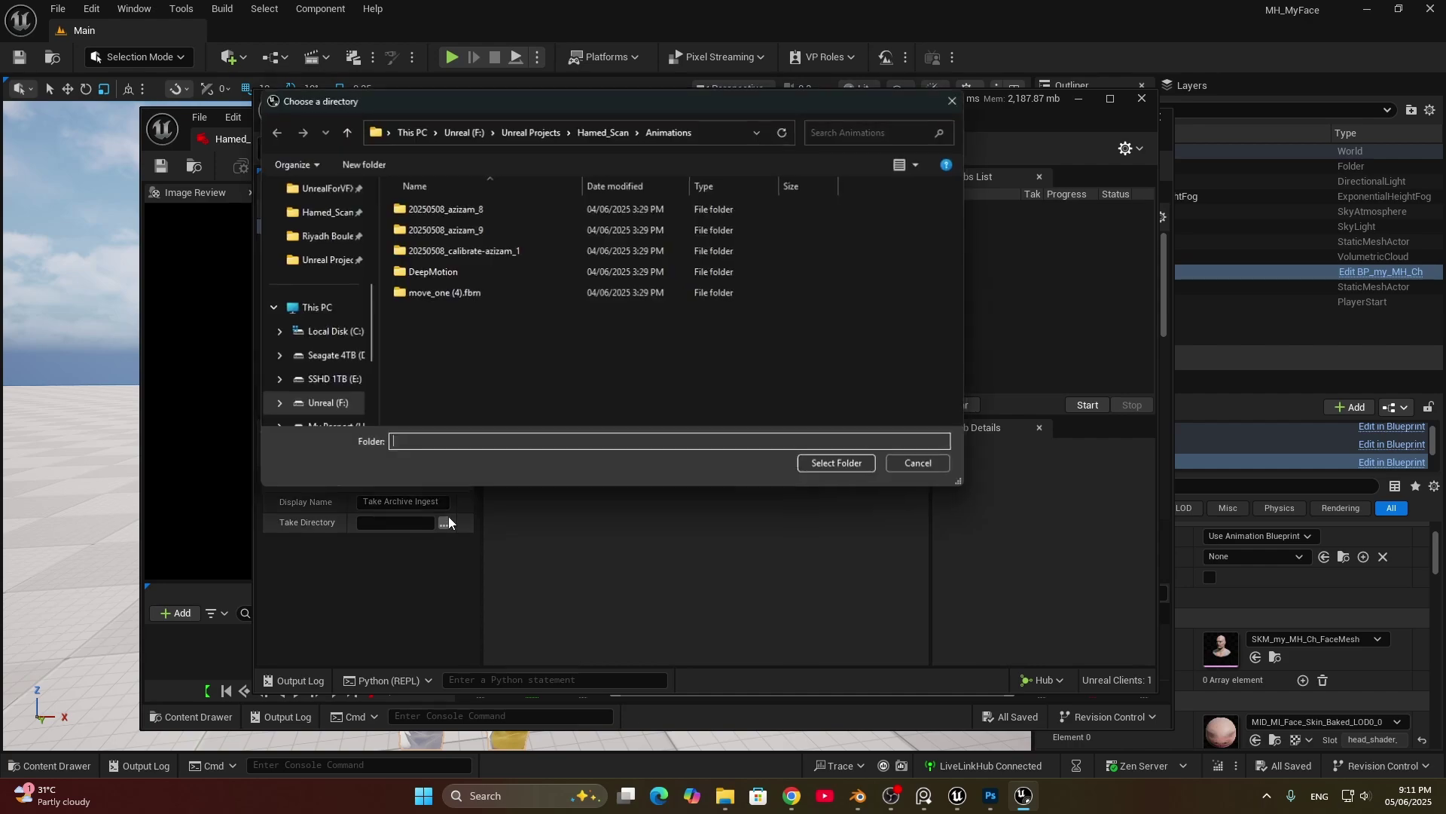
click(833, 467)
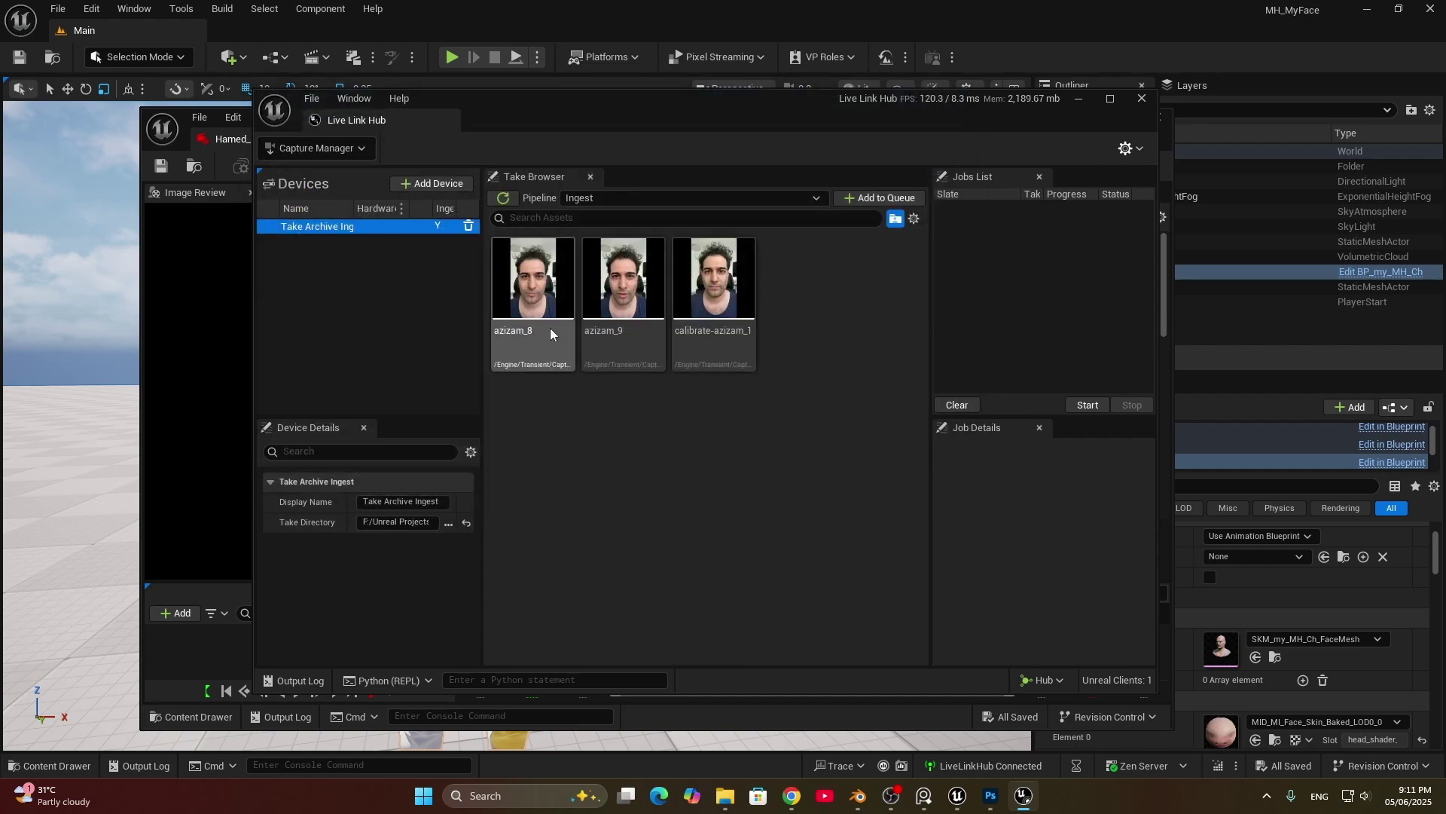
Step: Queue the azizam_8 and azizam_9 takes, run their ingest jobs, and minimize Live Link Hub
drag(603, 110, 633, 104)
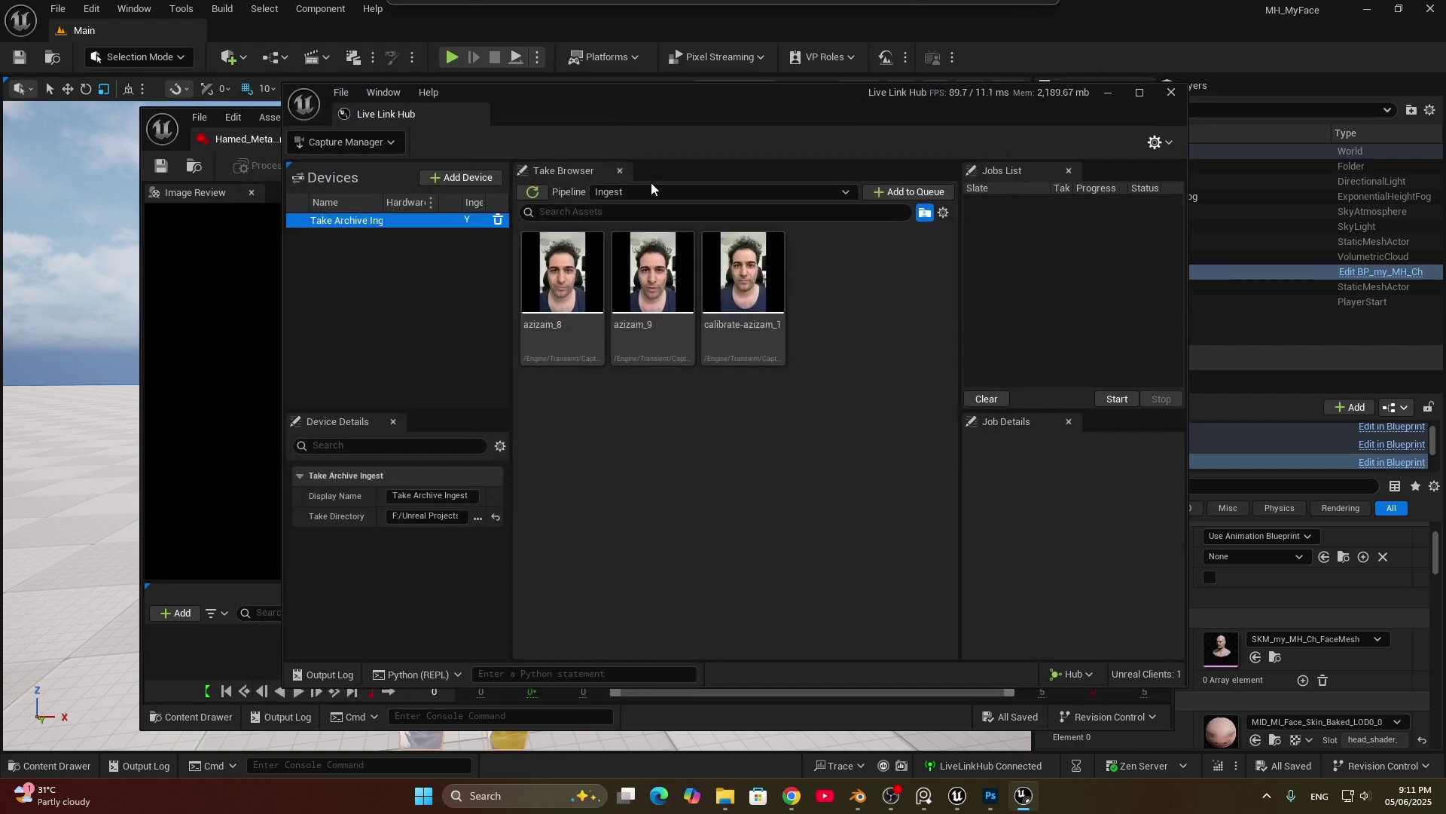
click(599, 324)
drag(980, 98, 1015, 206)
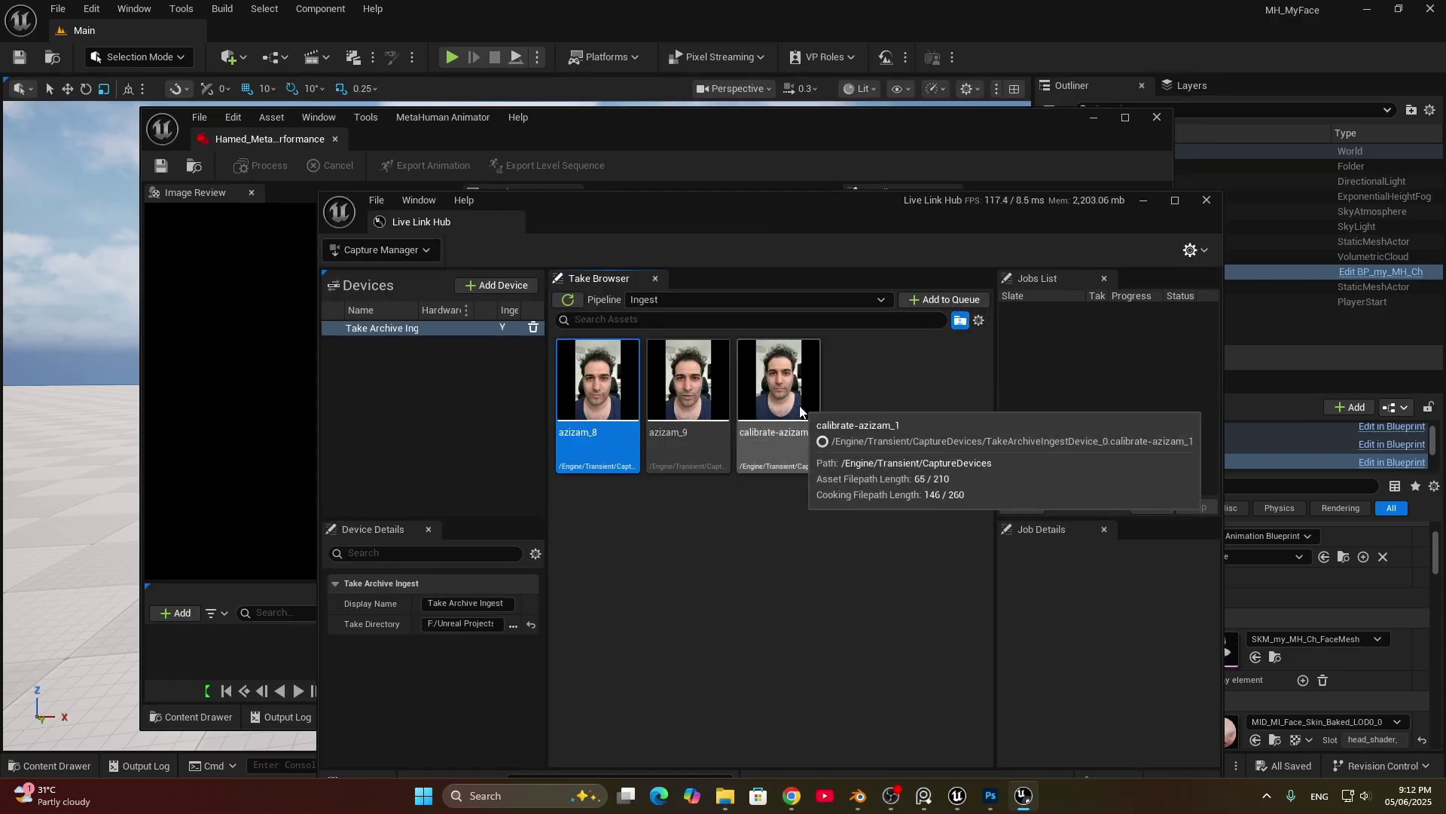
click(784, 392)
click(678, 395)
ctrl+click(600, 392)
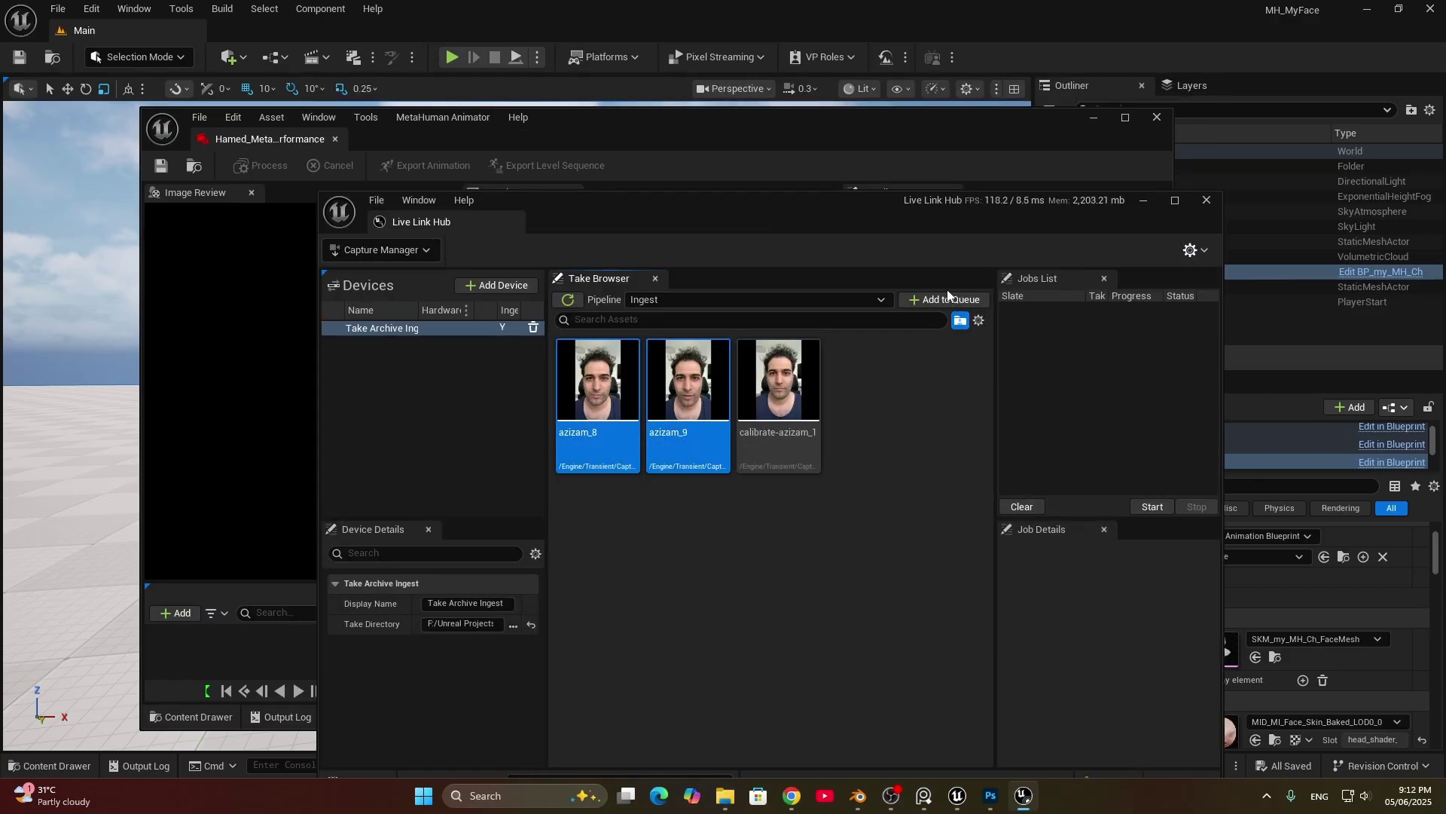
click(1141, 503)
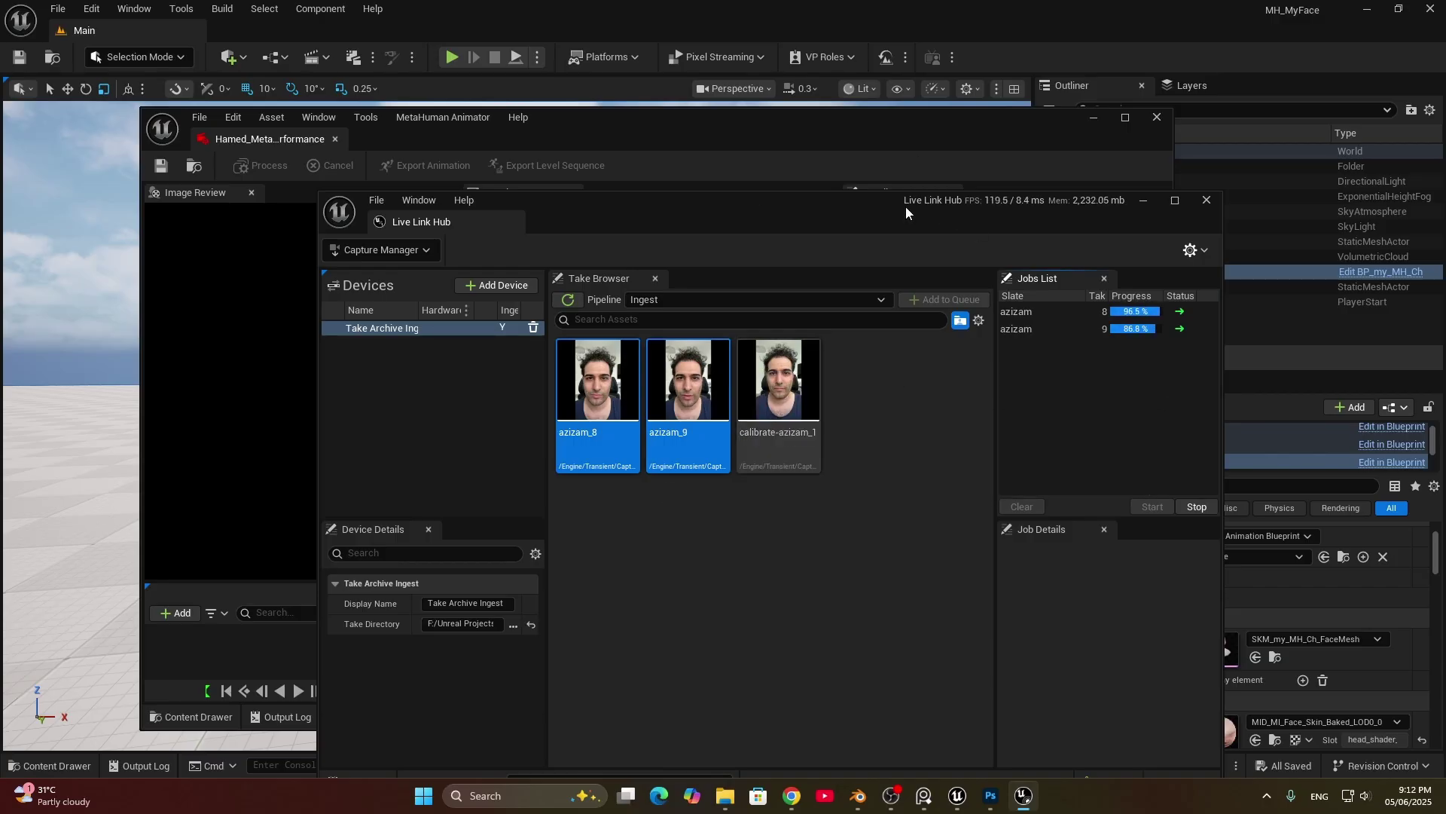
drag(905, 207, 895, 140)
click(1134, 134)
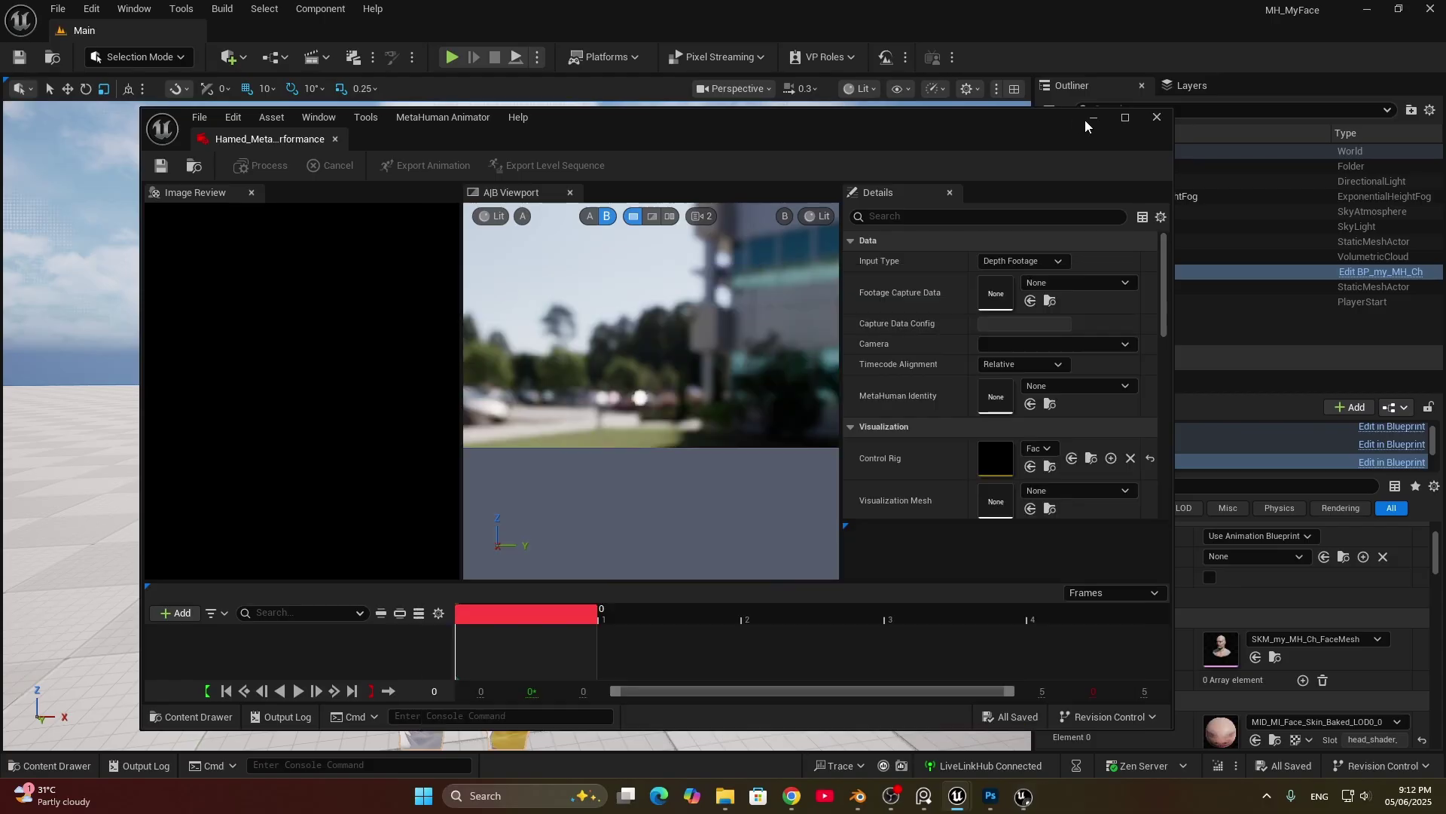
Step: Set the MetaHuman Performance's Footage Capture Data to CD_azizam_8 and scrub through the footage
click(1038, 283)
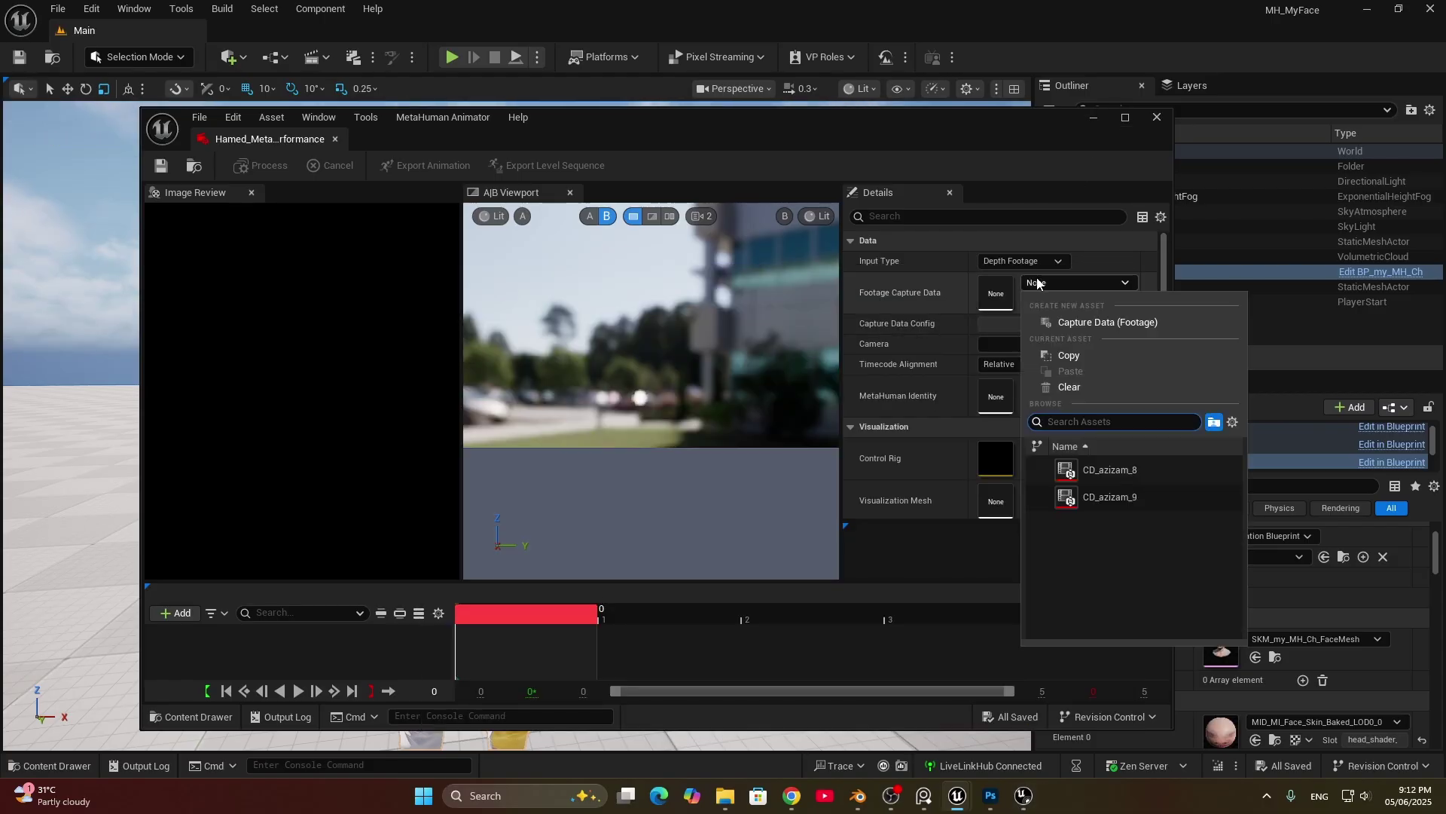
click(1101, 468)
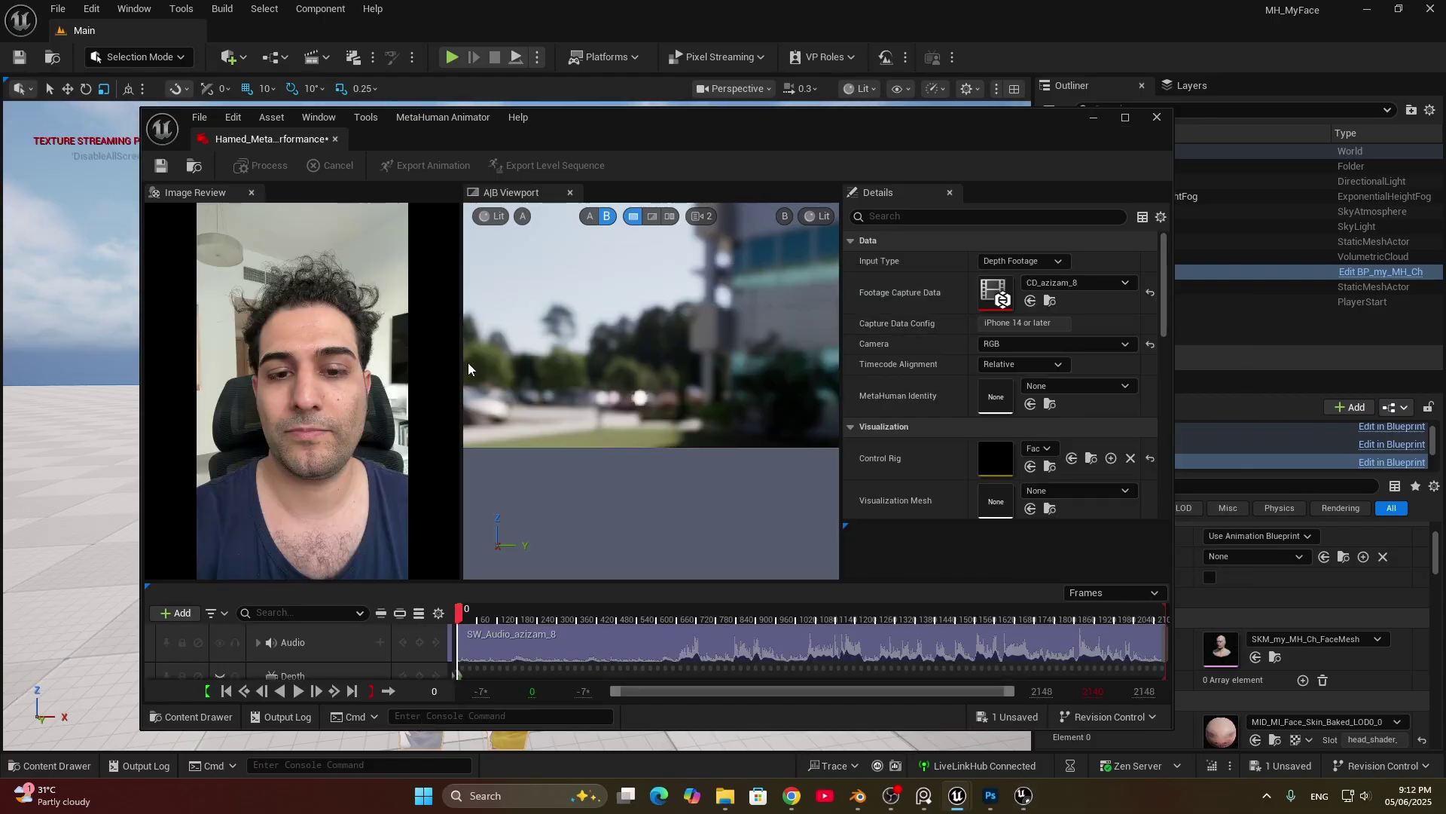
drag(516, 614, 997, 619)
mouse_move(1030, 224)
right_down()
mouse_move(1030, 204)
mouse_move(1029, 223)
right_up()
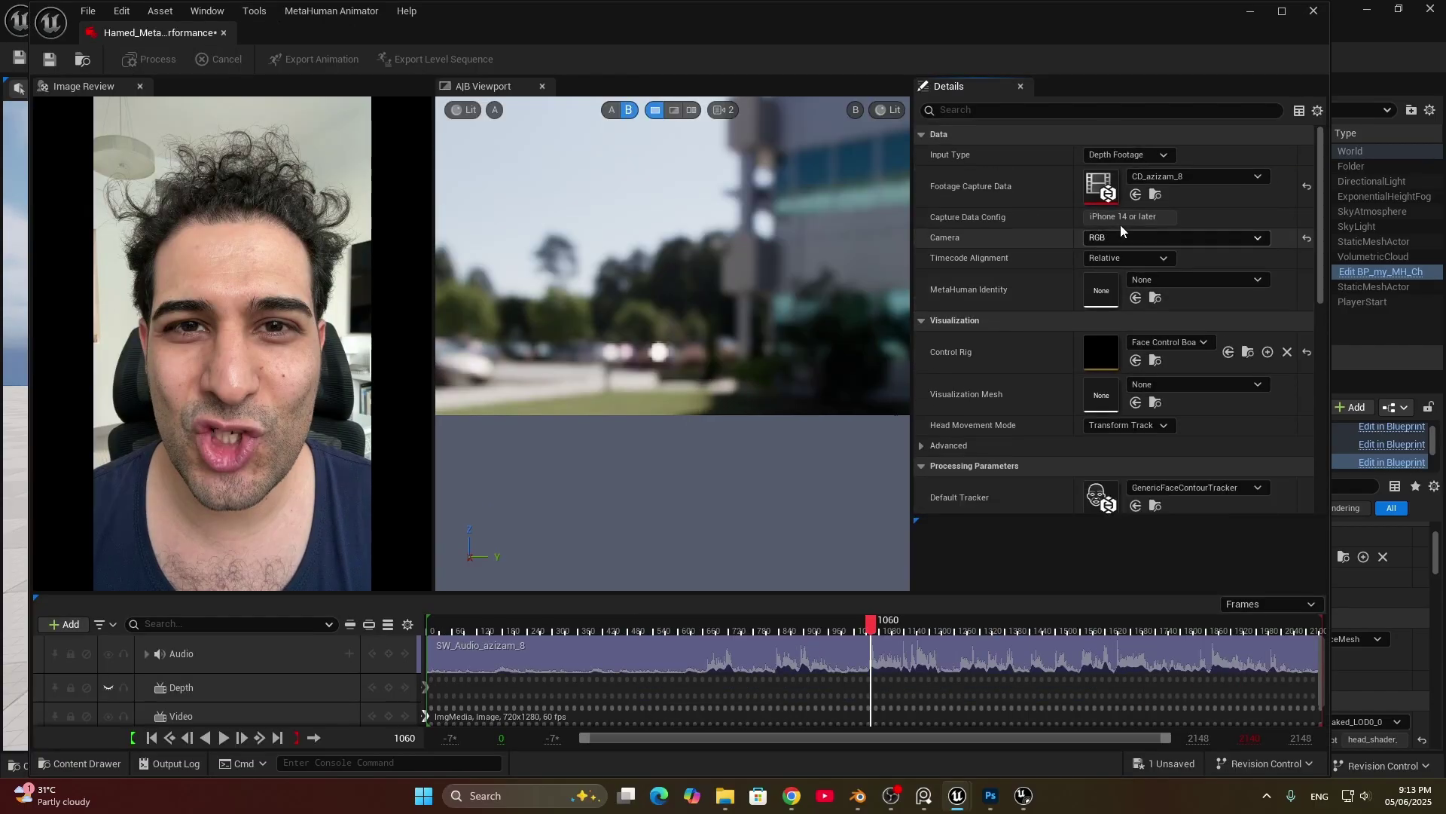
Step: Set the Input Type to Monocular Footage and the Visualization Mesh to SKM_my_MH_Ch_FaceMesh, accepting the audio clock source
click(1127, 154)
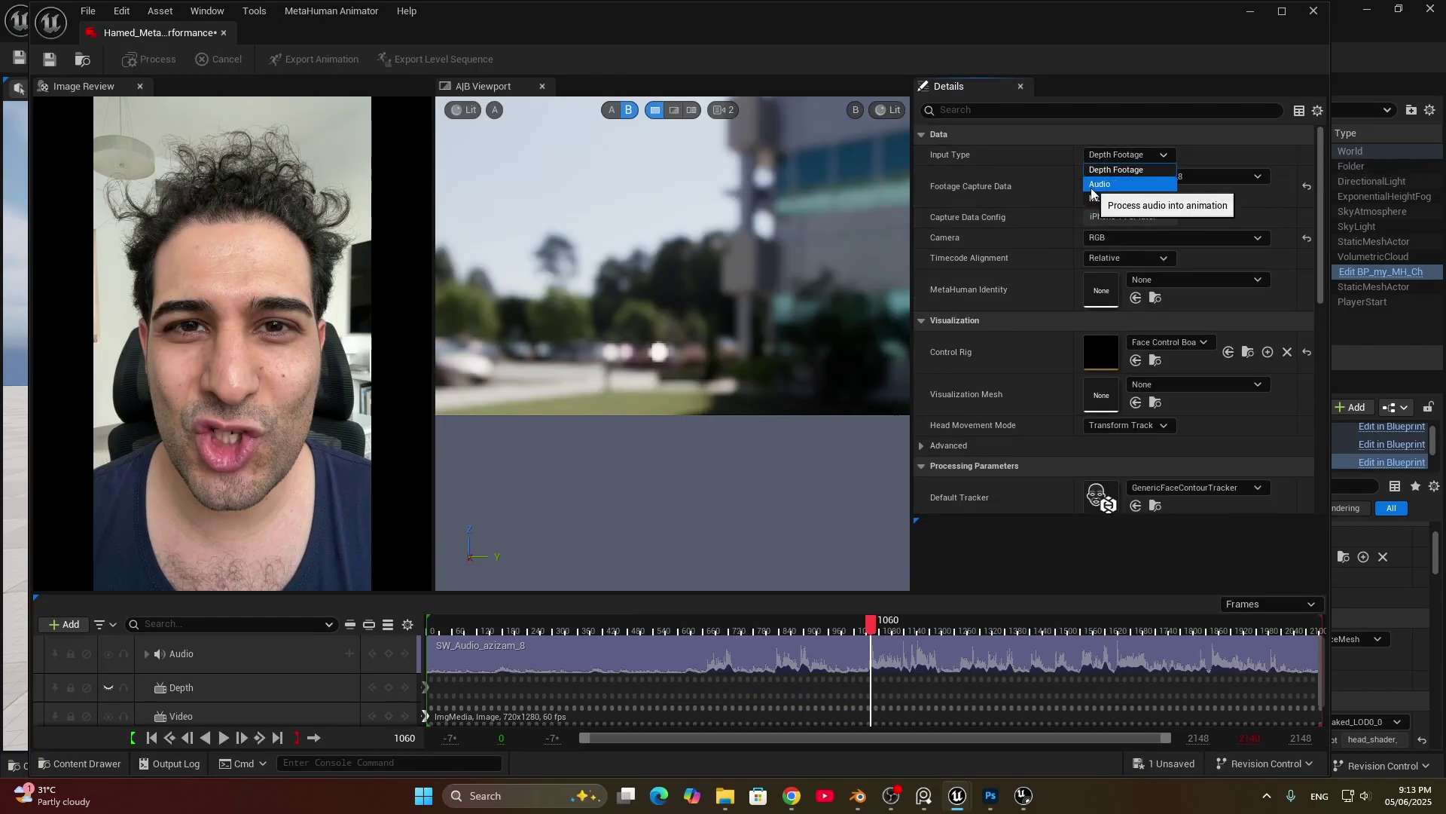
click(1113, 199)
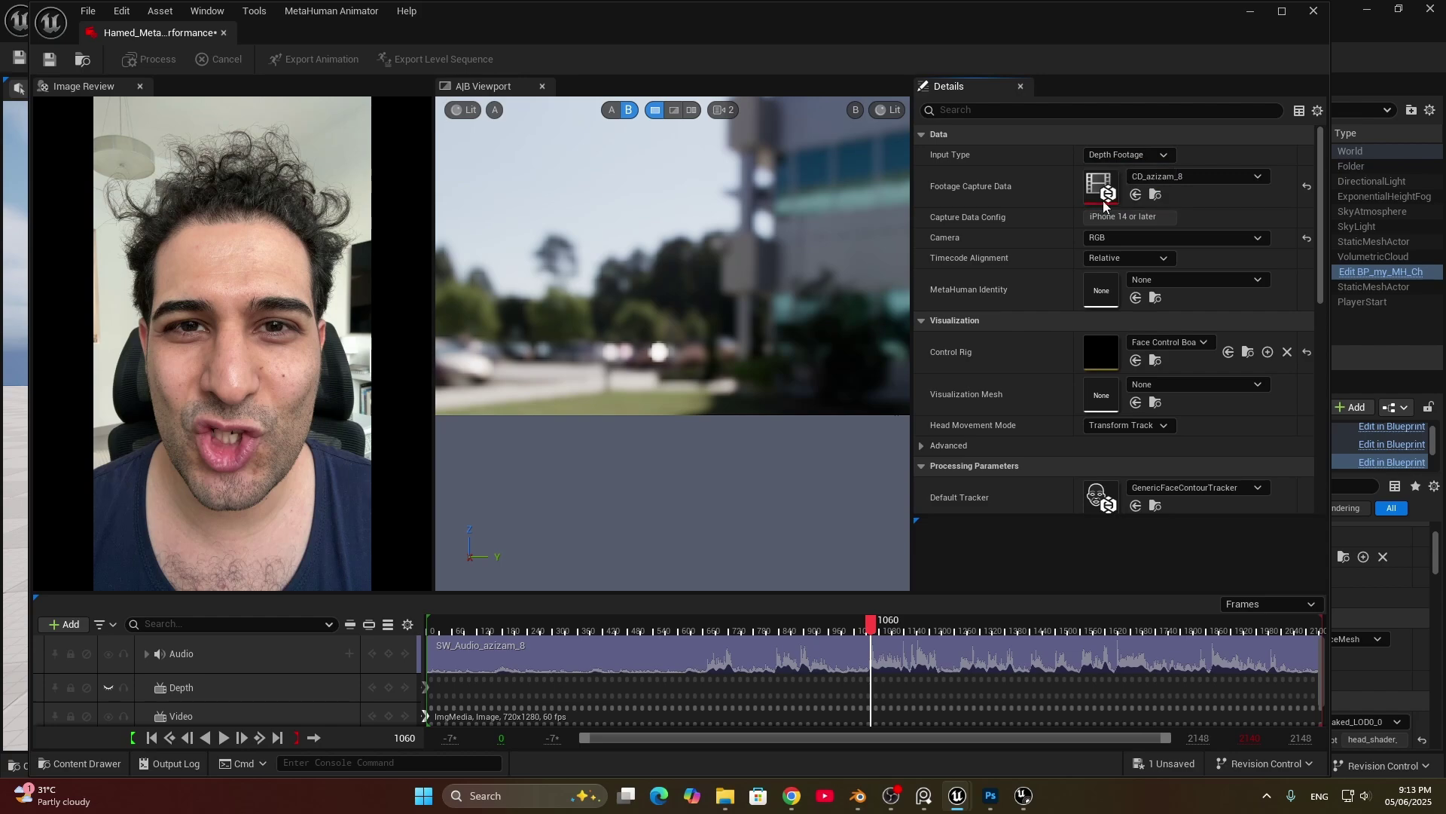
click(1162, 321)
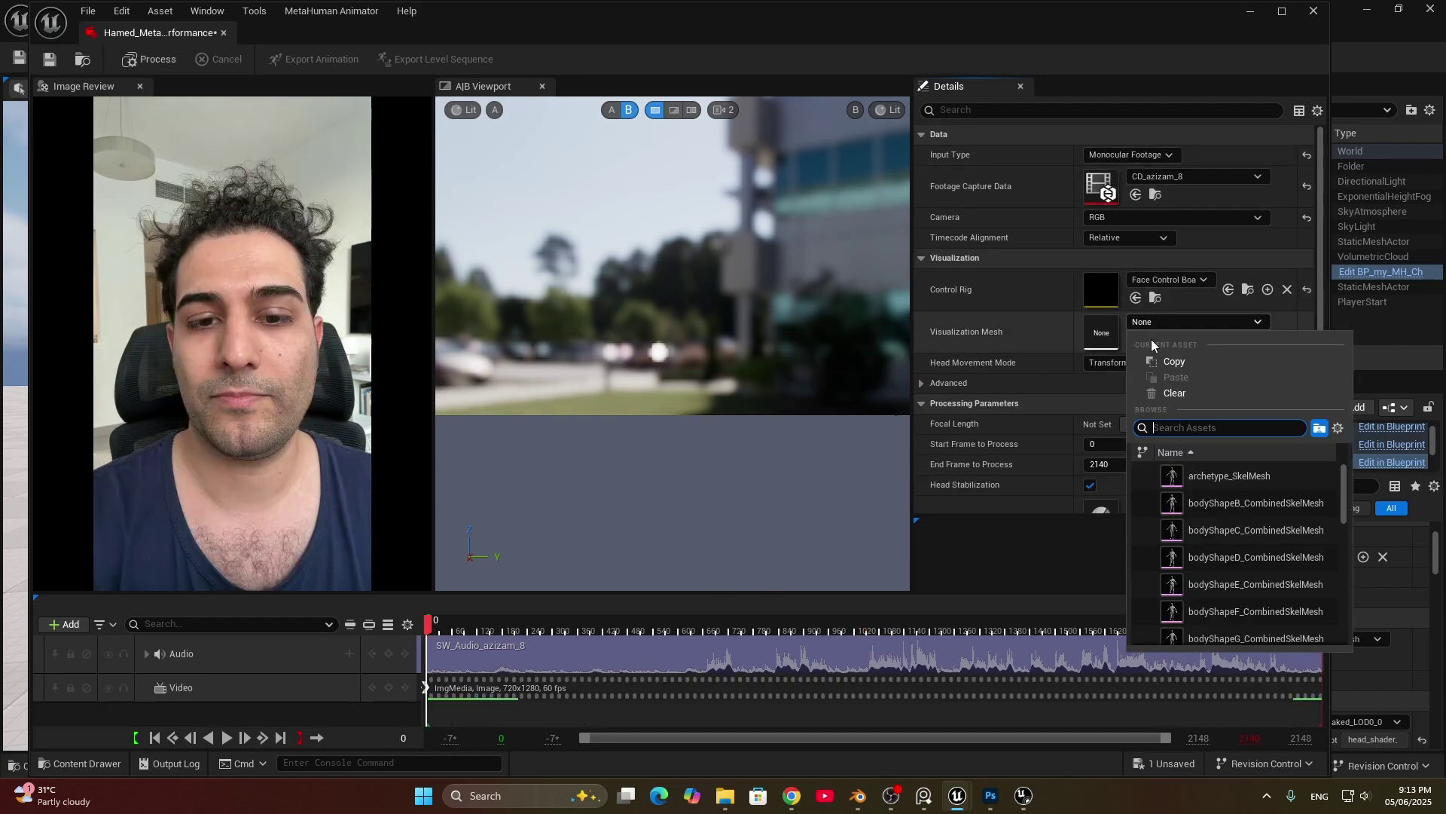
text(skm_my)
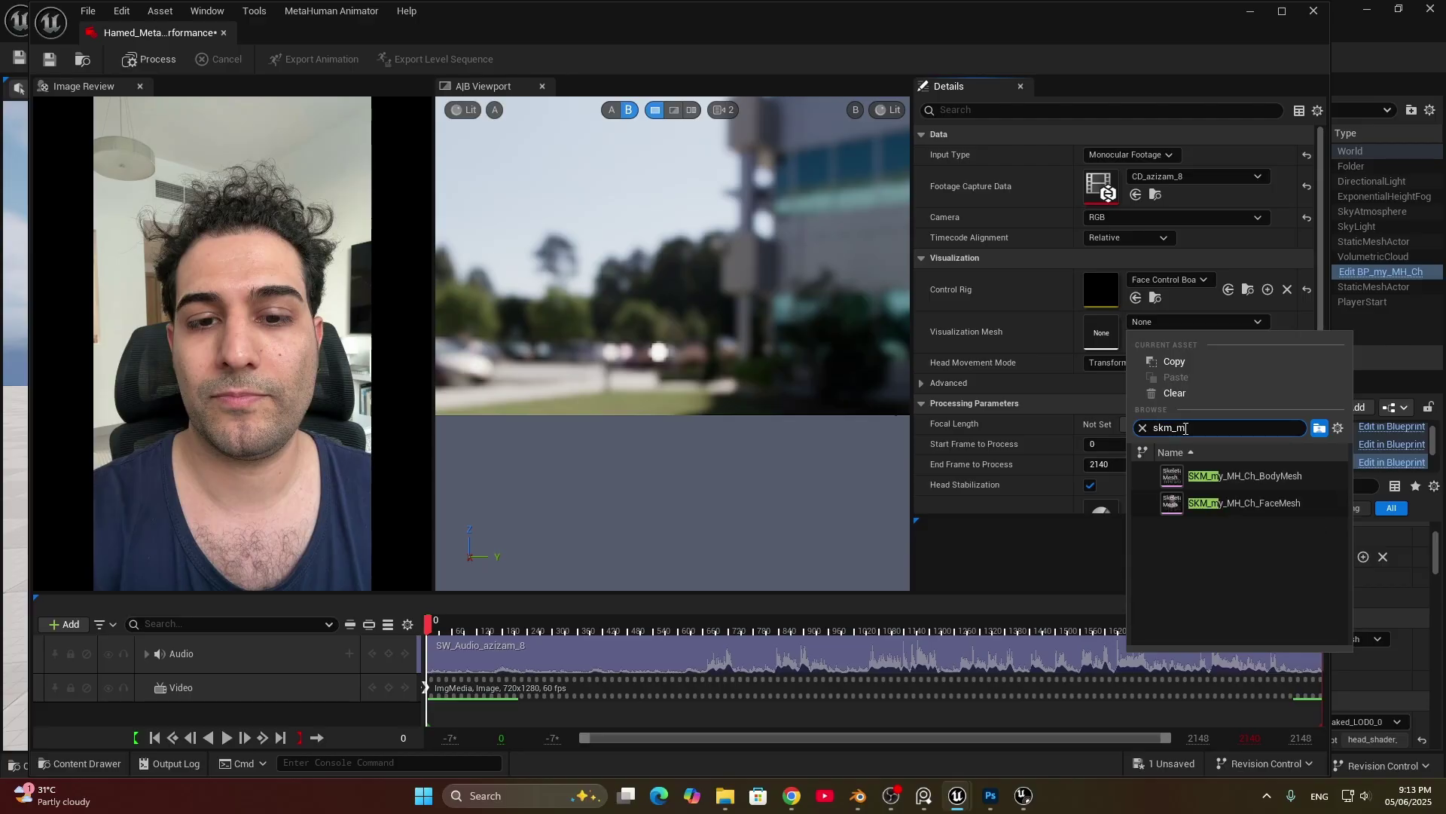
click(1253, 500)
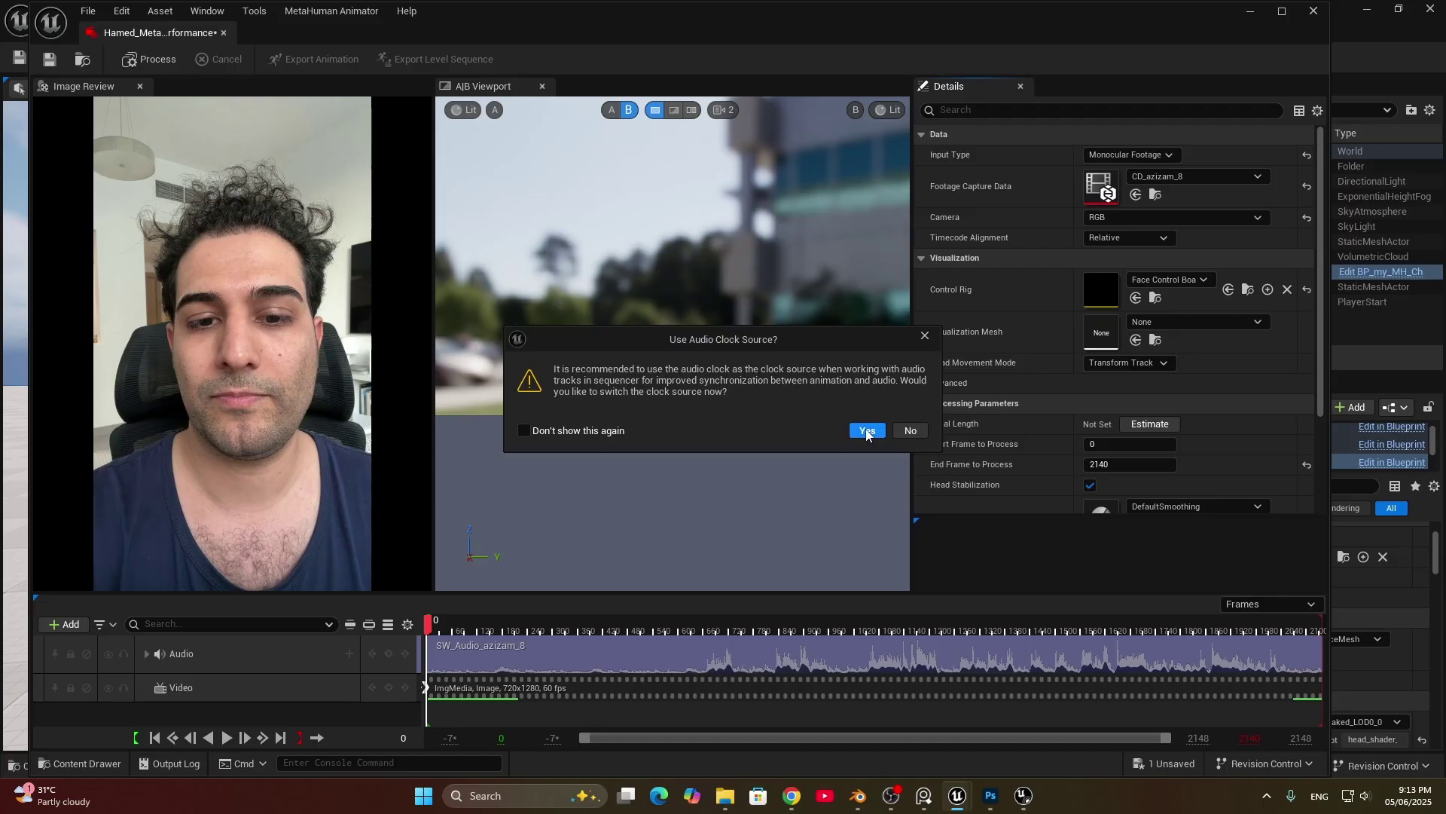
click(867, 432)
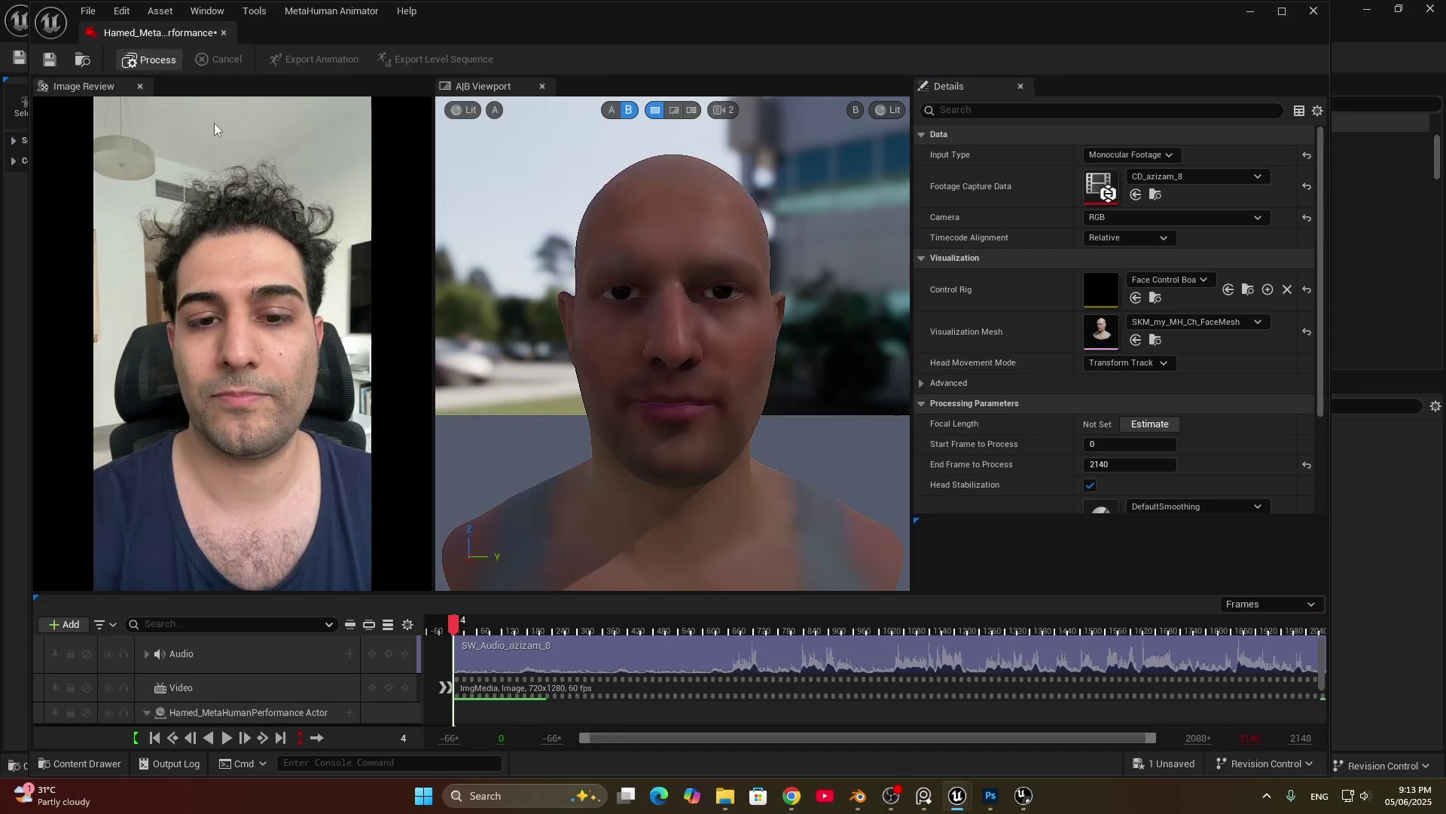
Step: Process the footage into facial animation and inspect the result on the MetaHuman head
click(152, 67)
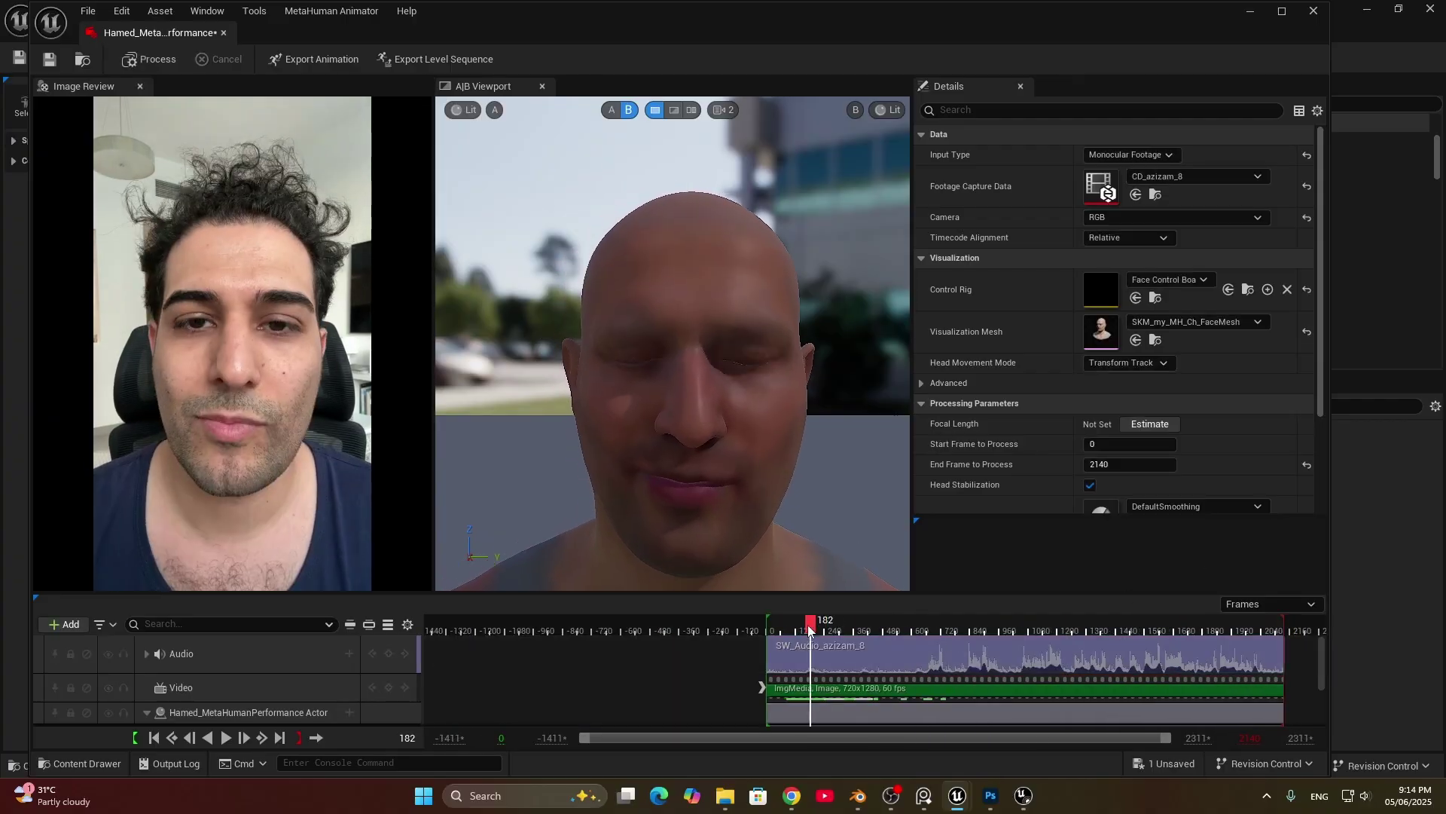
drag(716, 392, 693, 422)
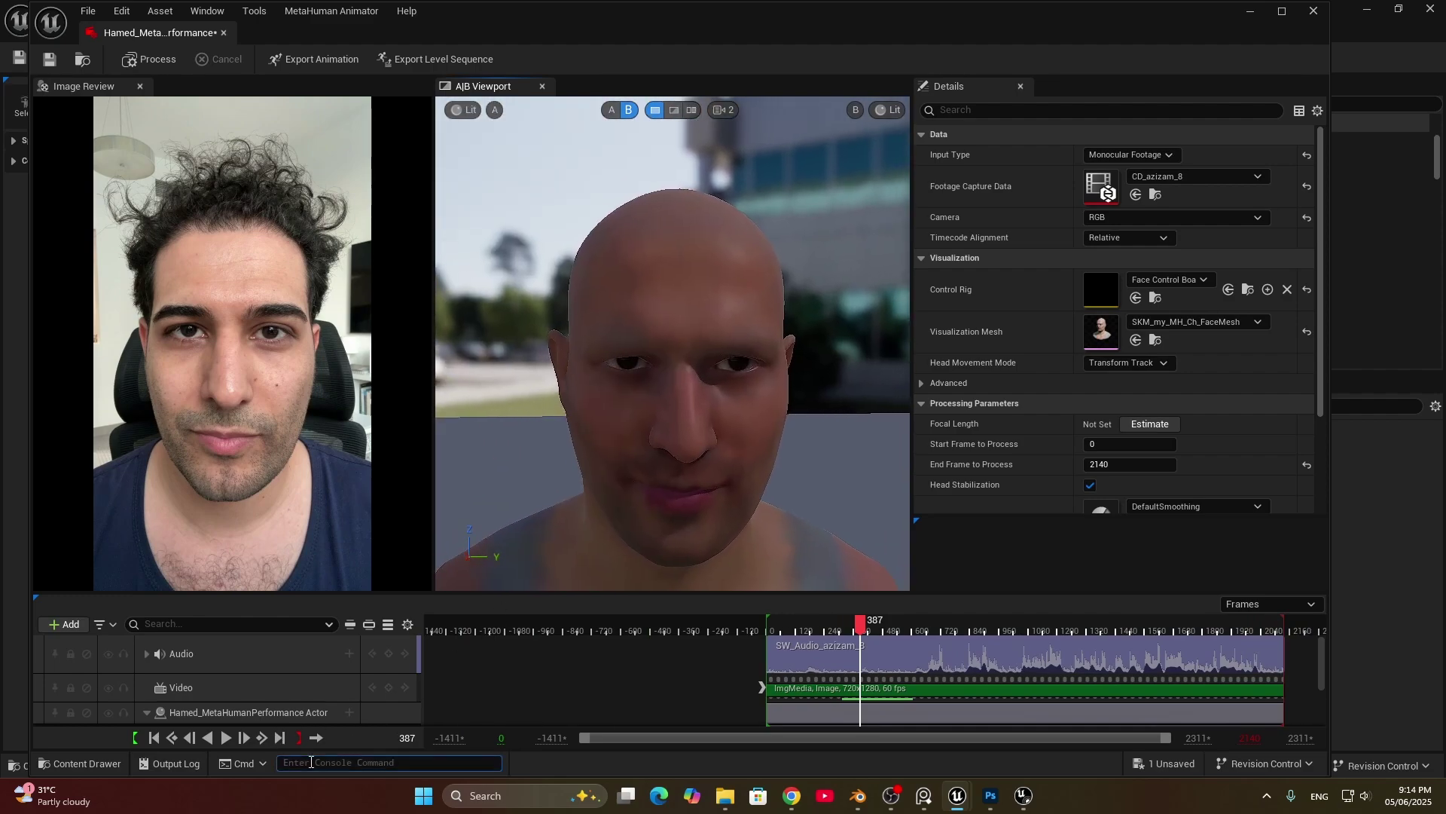
Step: Set the texture streaming pool size to 2000 with the r.Streaming.PoolSize console command
text(poolsize)
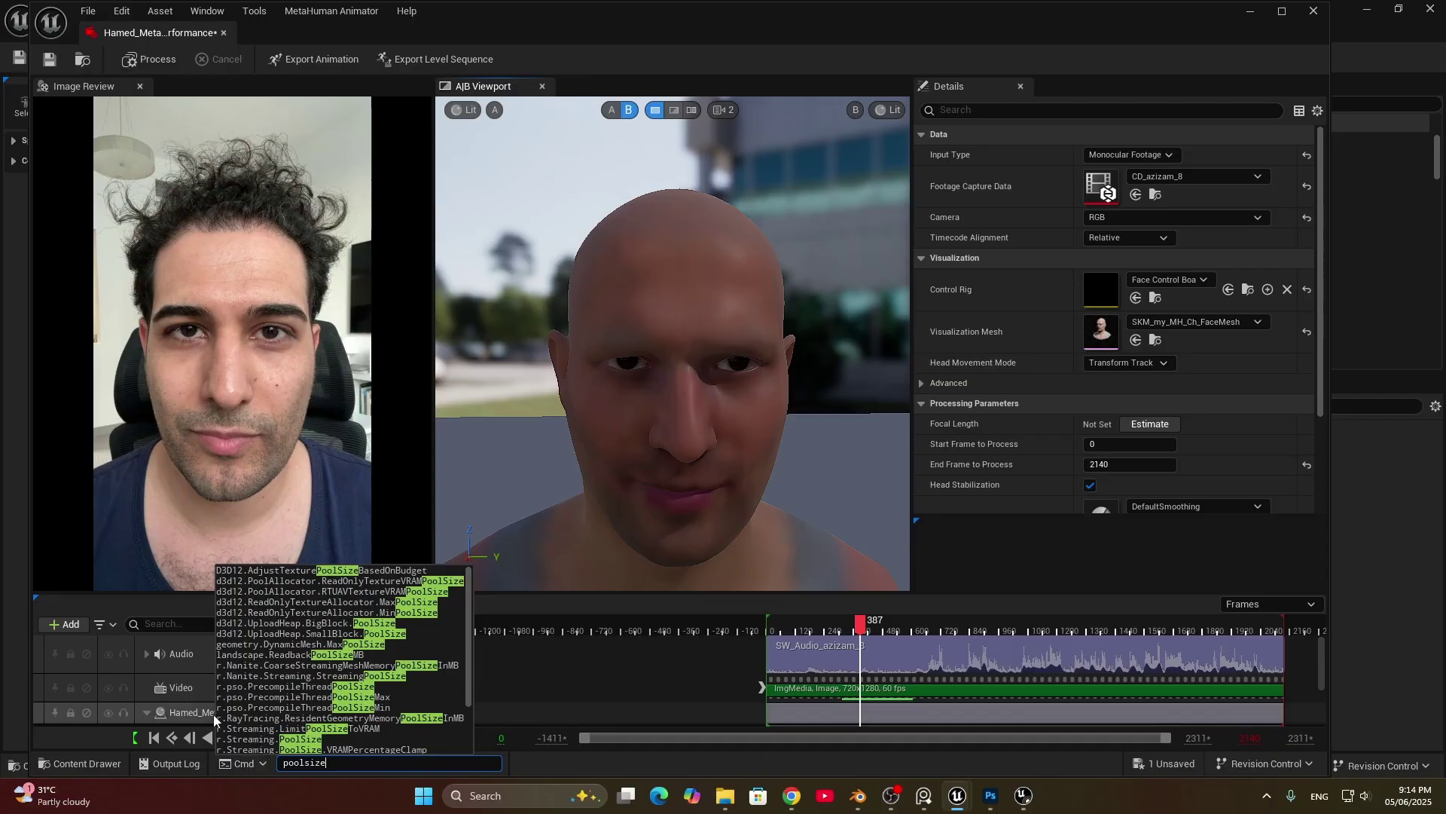
click(248, 739)
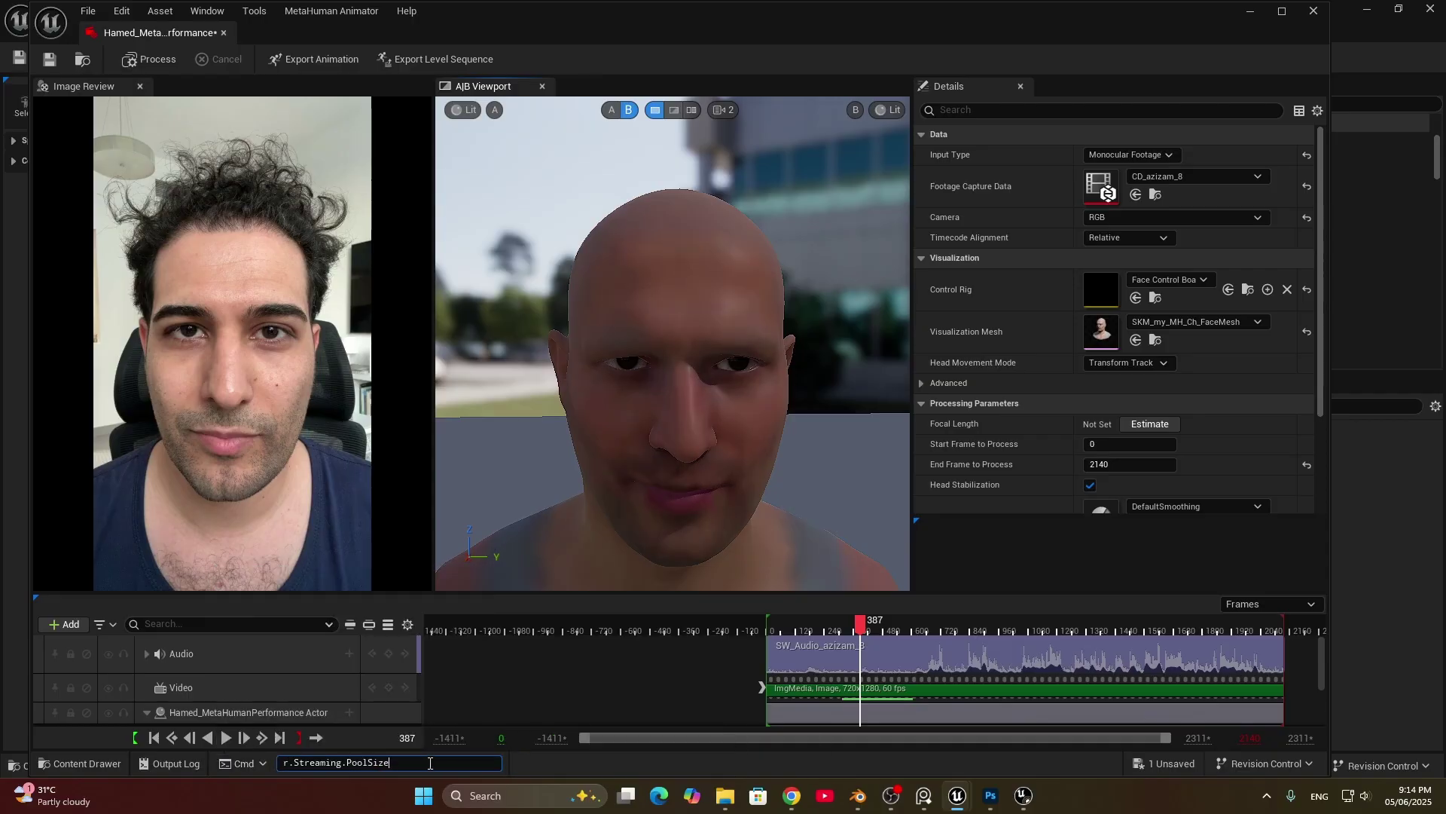
text(2000)
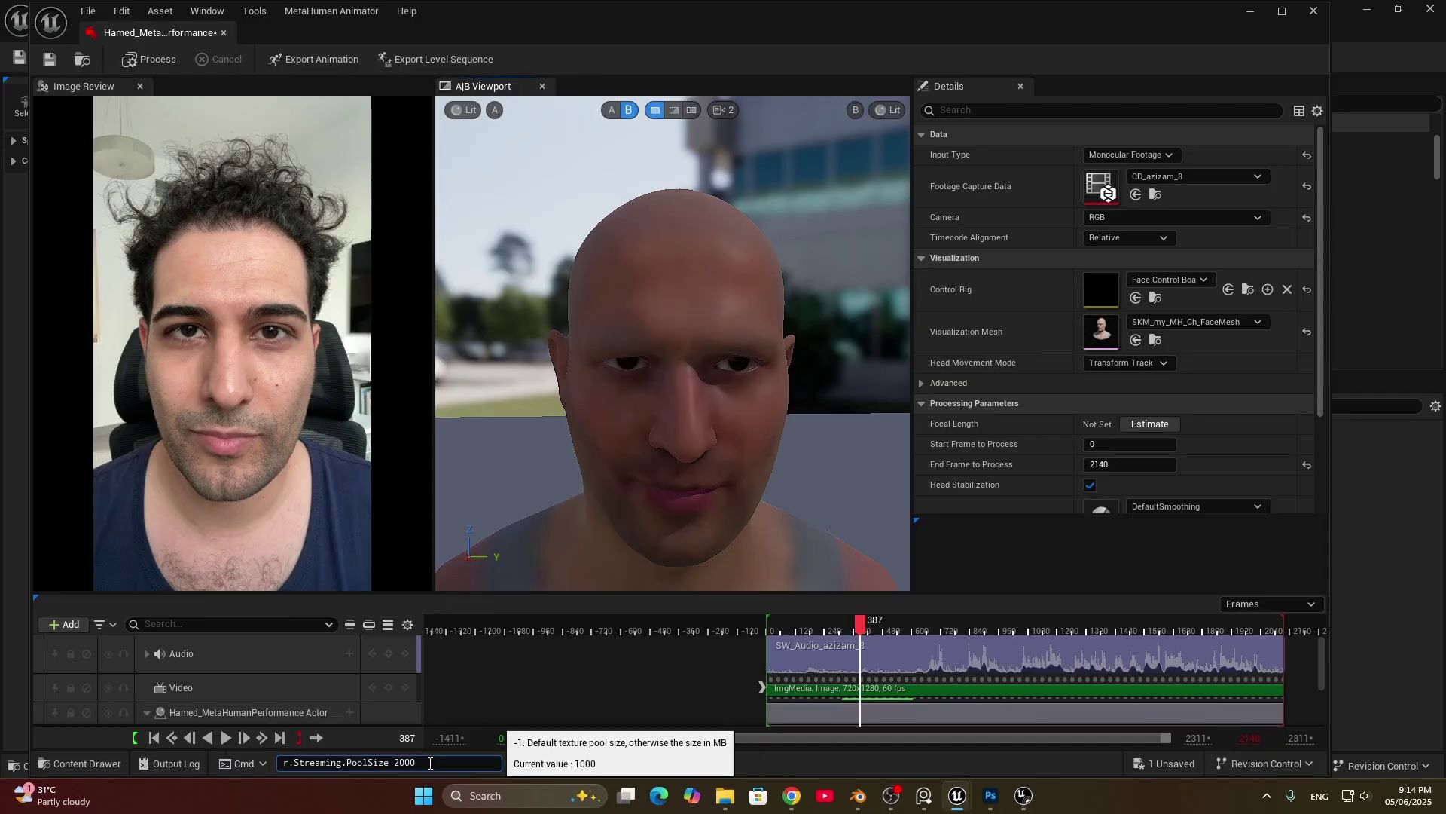
key(Return)
Step: Scrub the processed performance to about frame 2054 and compare the MetaHuman's expressions with the footage
drag(763, 449, 799, 433)
drag(876, 617, 1201, 670)
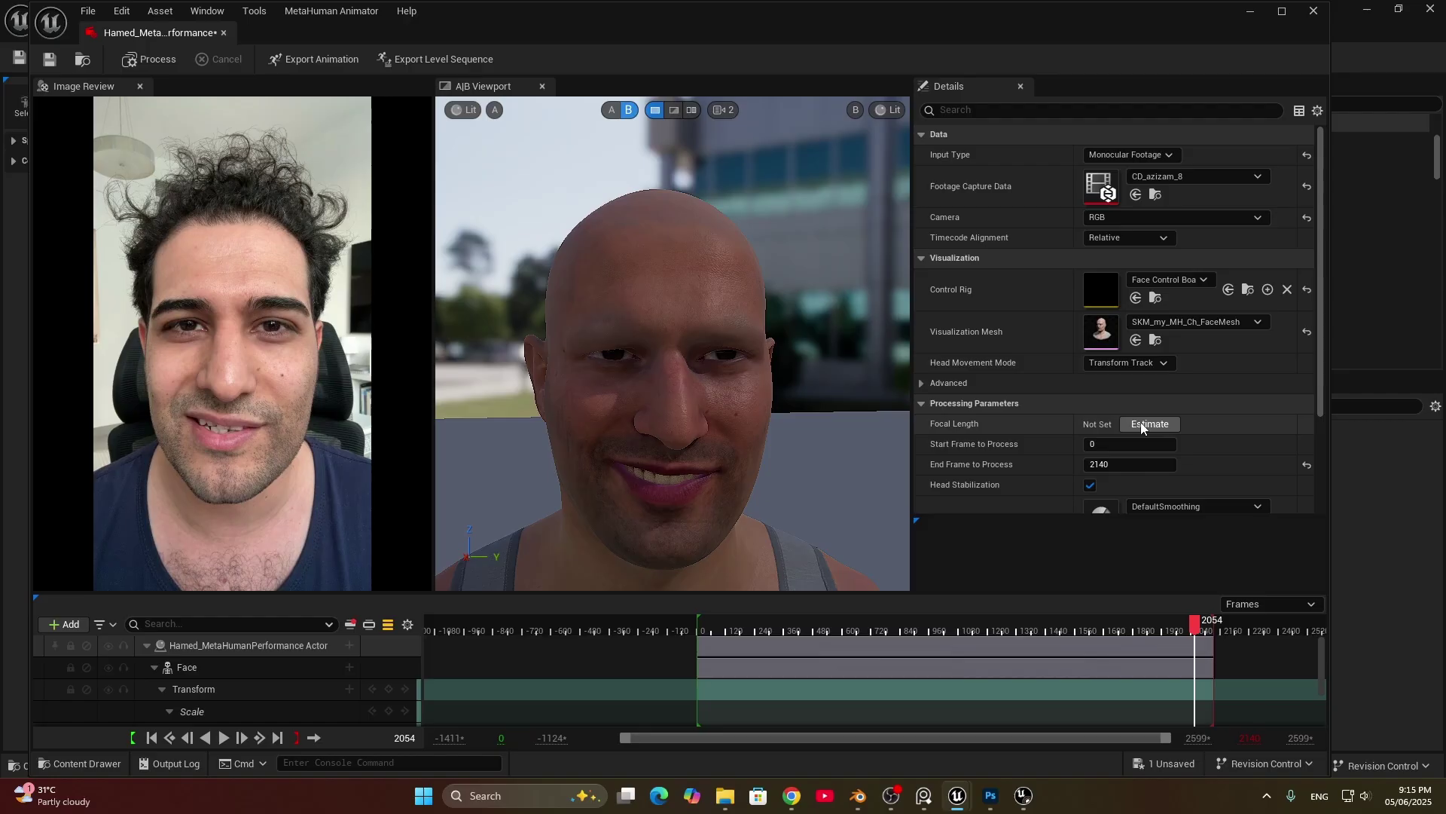
mouse_move(660, 386)
mouse_down()
mouse_move(705, 407)
mouse_move(657, 387)
mouse_up()
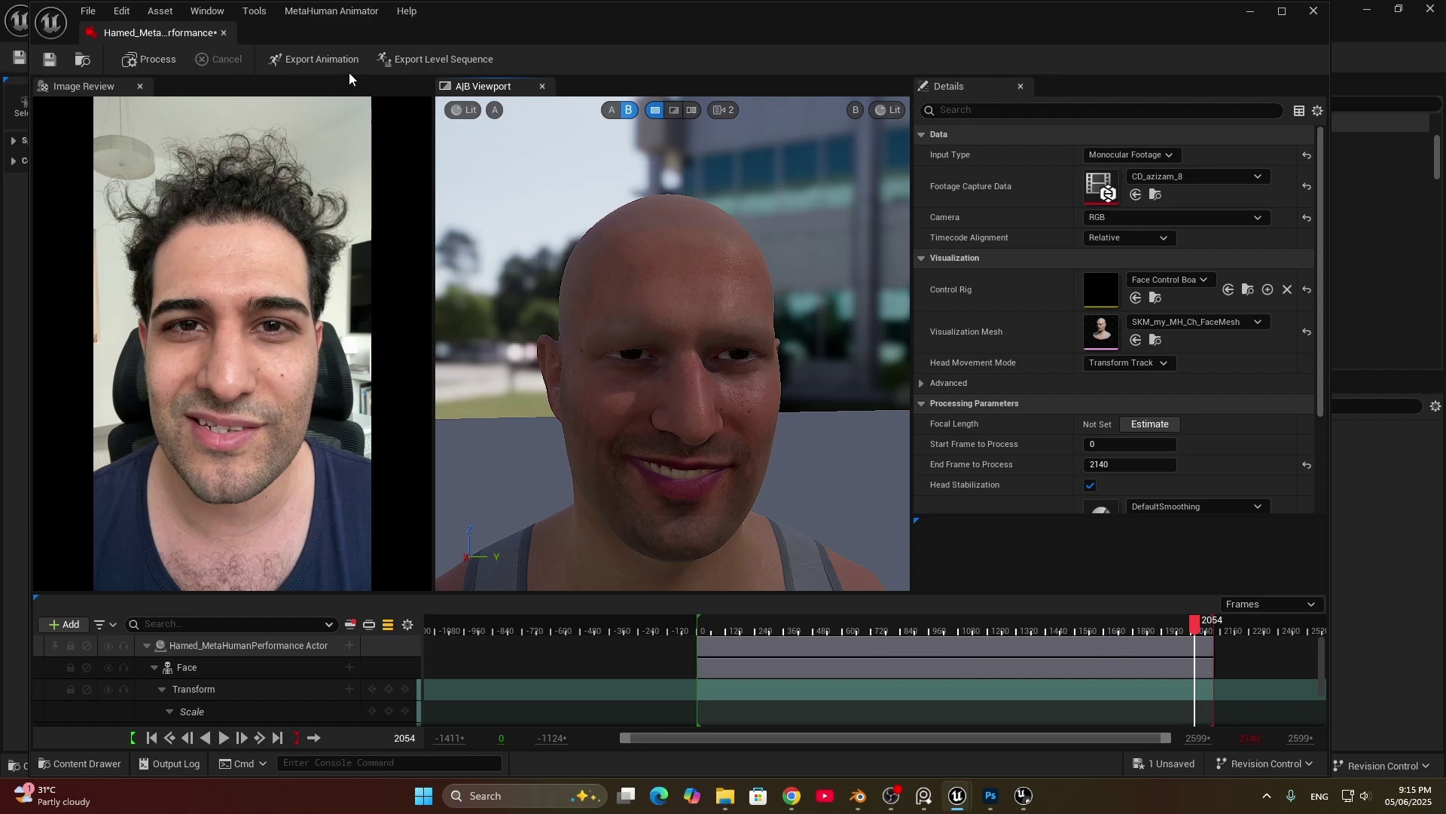
Step: Start exporting the performance's animation and create a folder named Face inside My_MH/Animations as its destination
click(310, 59)
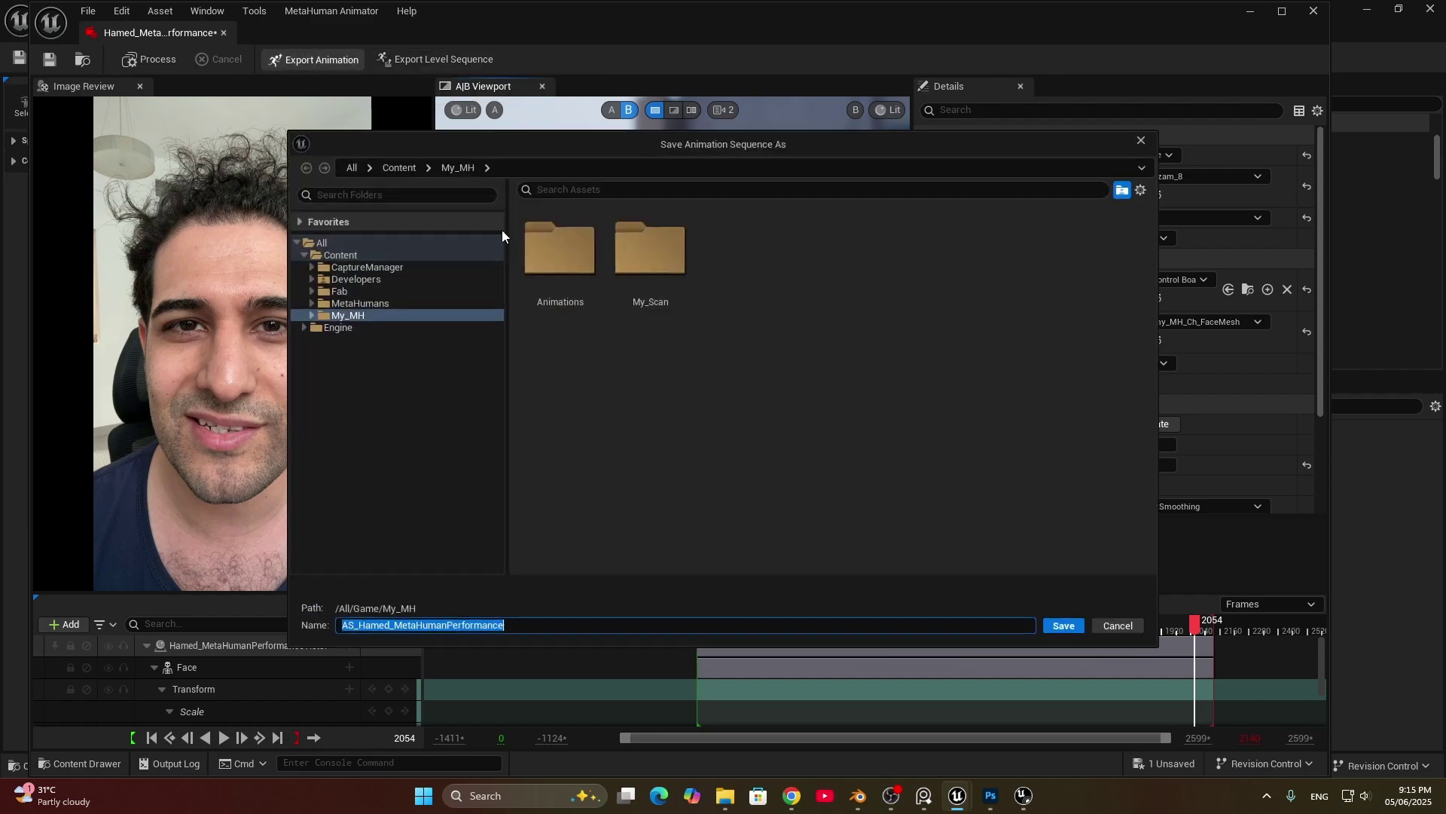
double_click(553, 260)
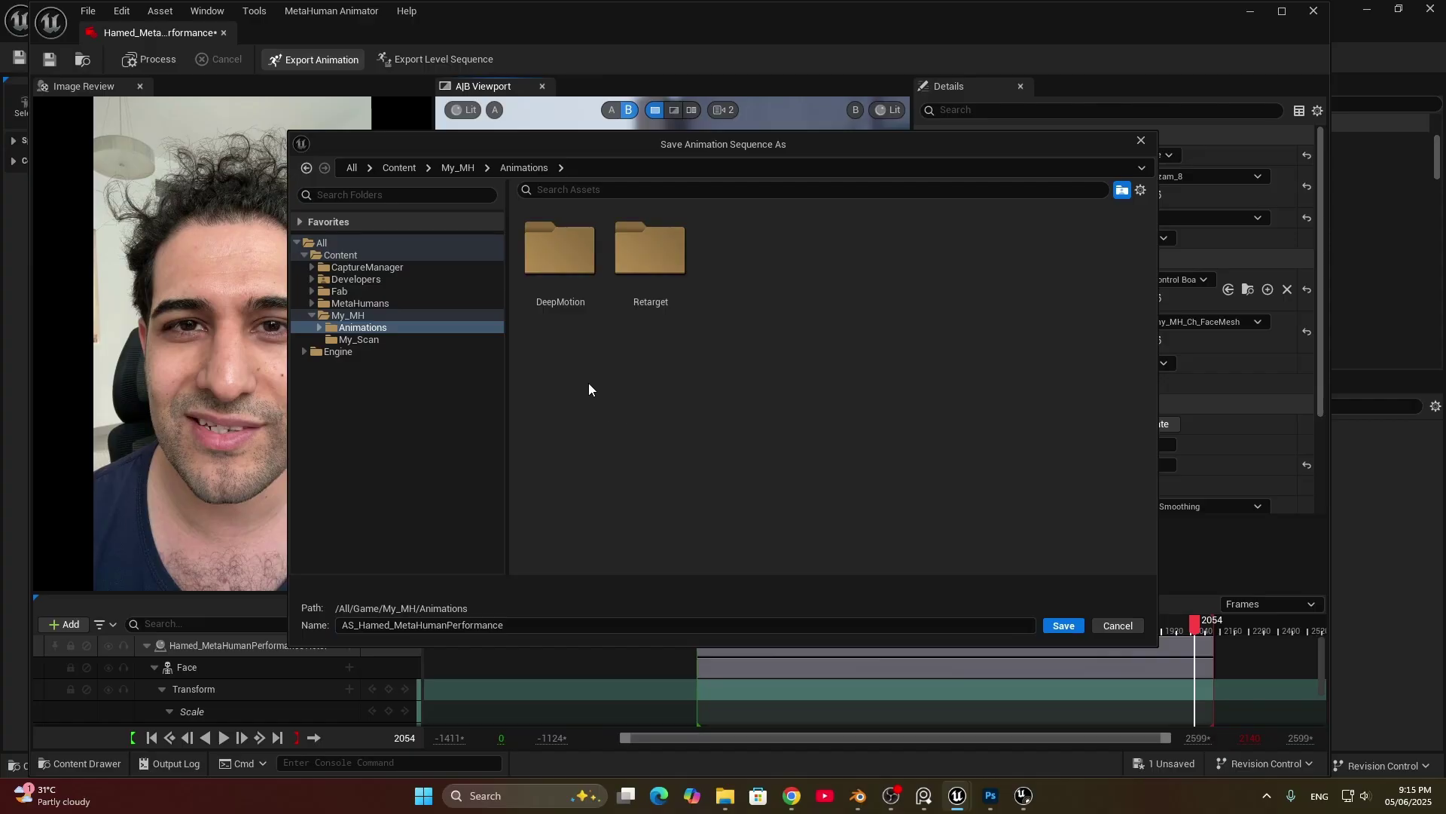
right_click(631, 390)
click(663, 424)
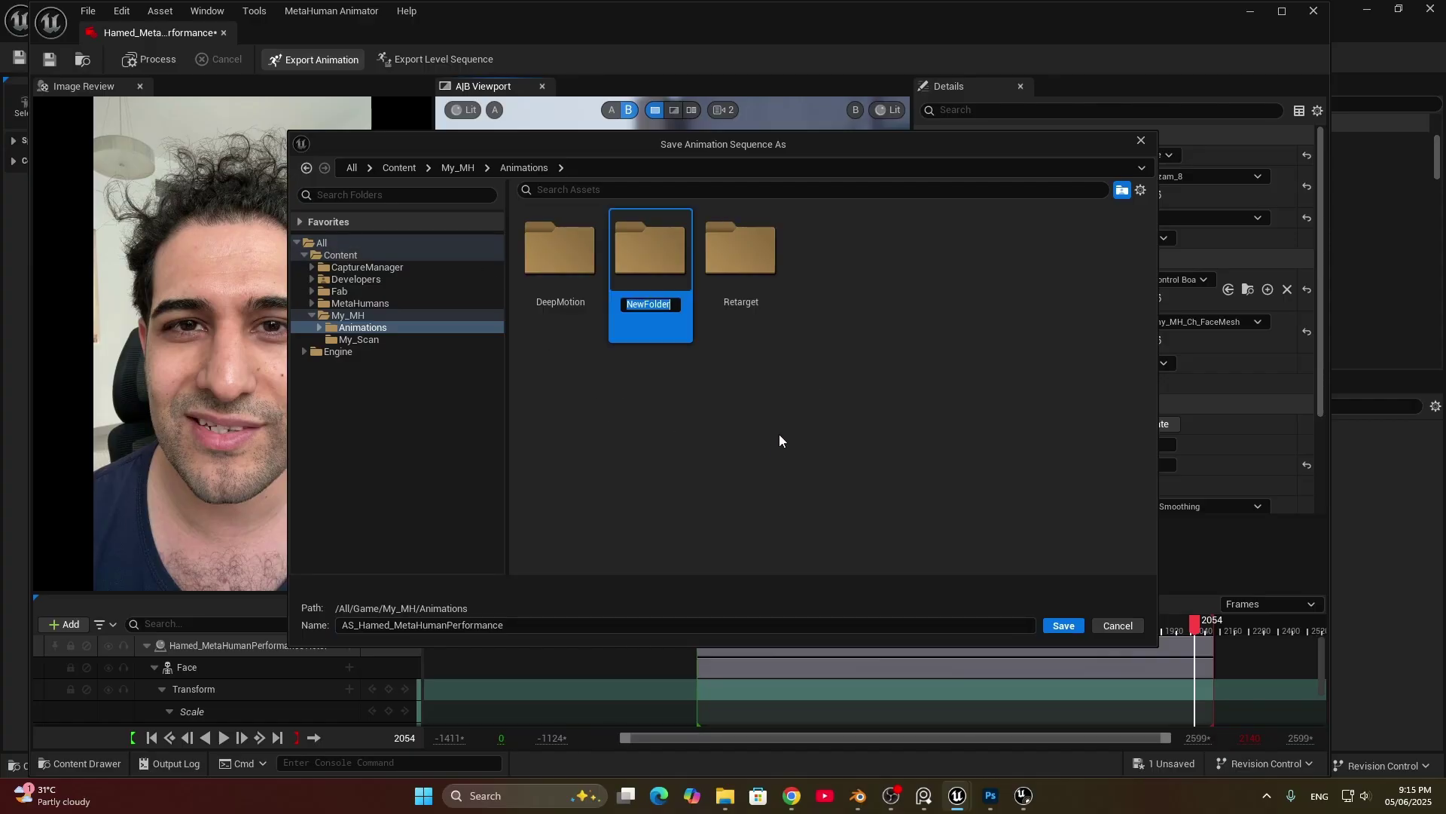
text(Face)
key(Return)
double_click(648, 251)
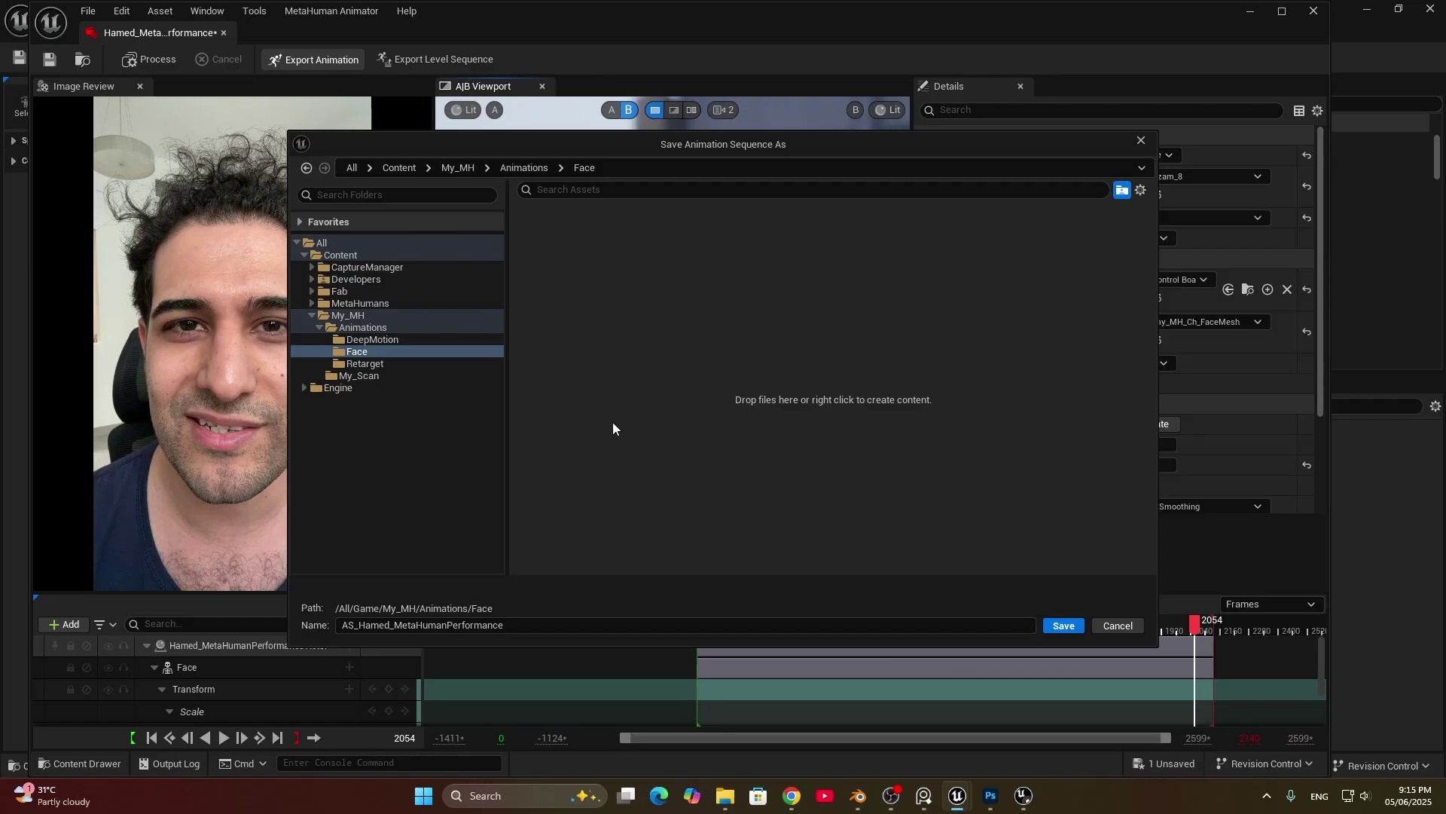
Step: Export the animation sequence to the Face folder with head movement enabled and the Processing Range, and save the performance asset
click(1063, 626)
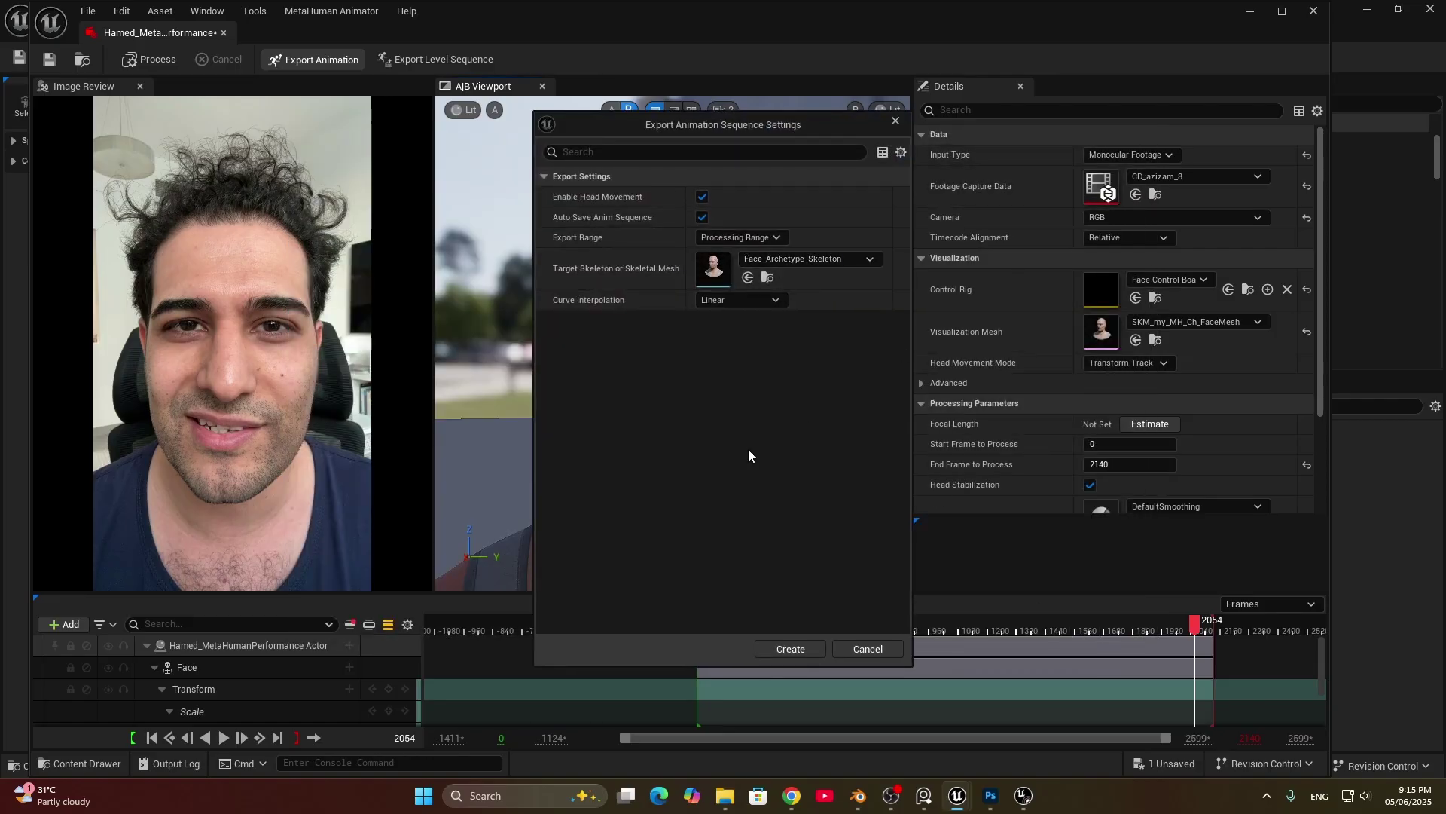
click(791, 648)
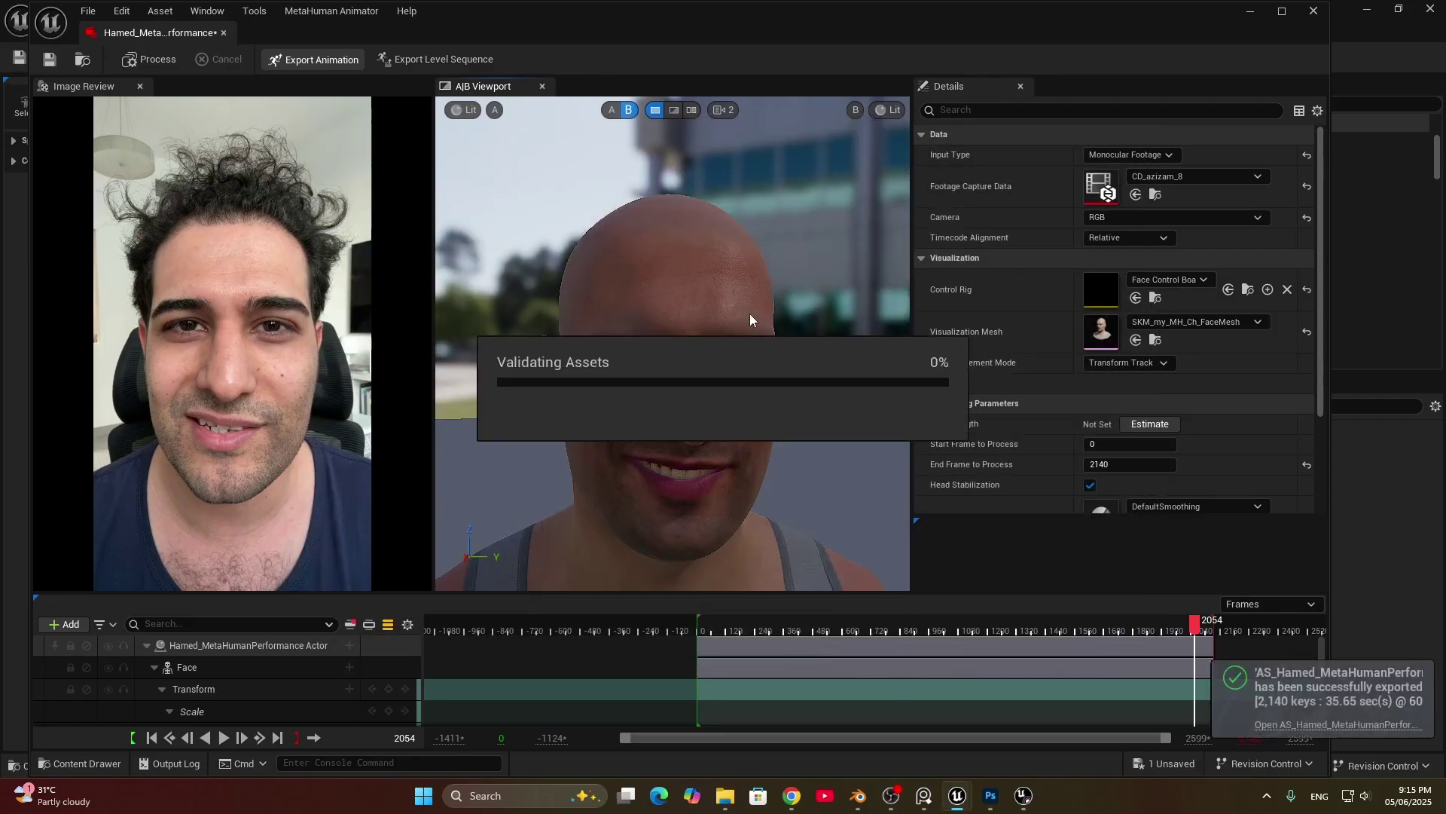
click(21, 56)
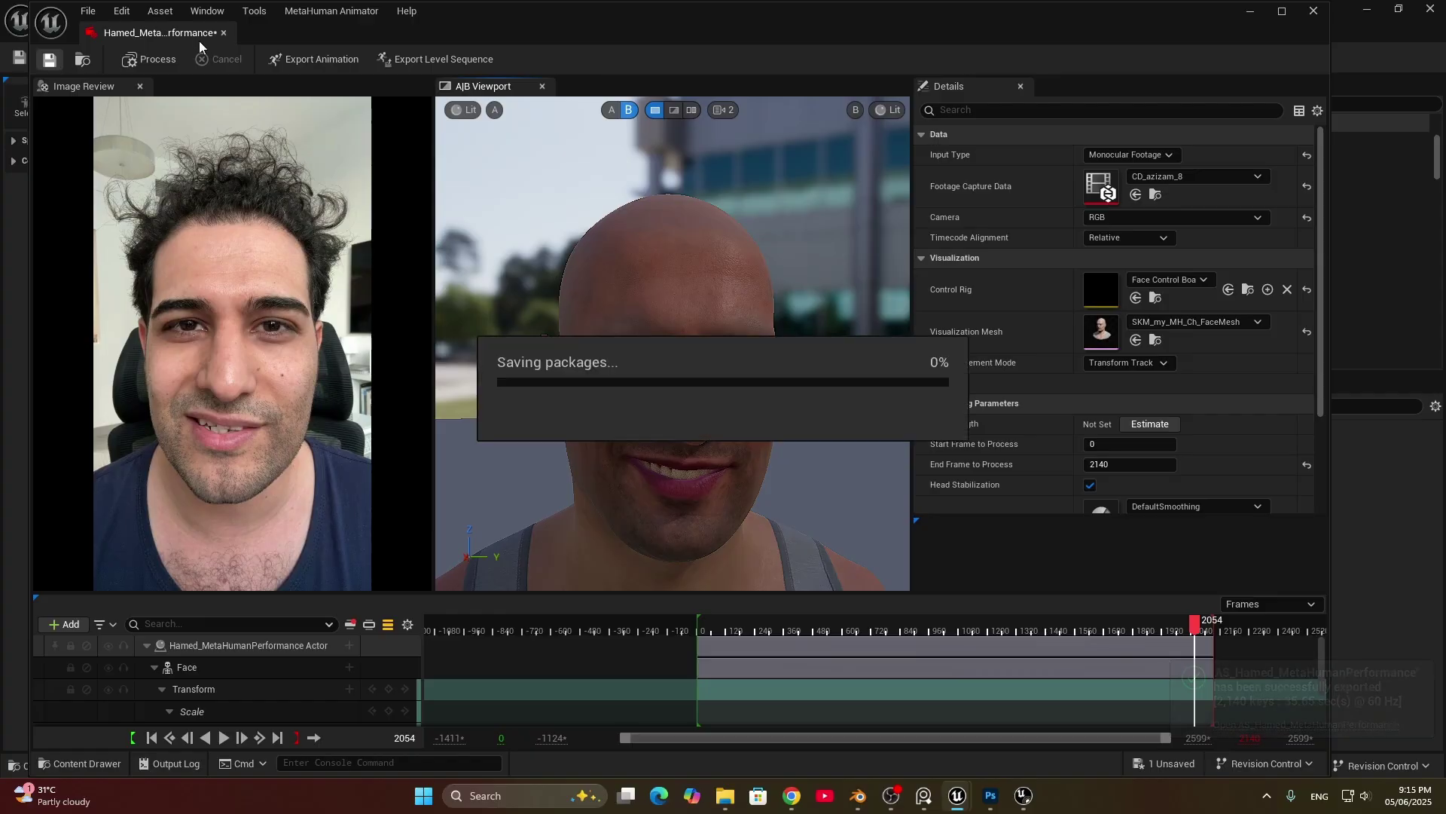
click(1250, 10)
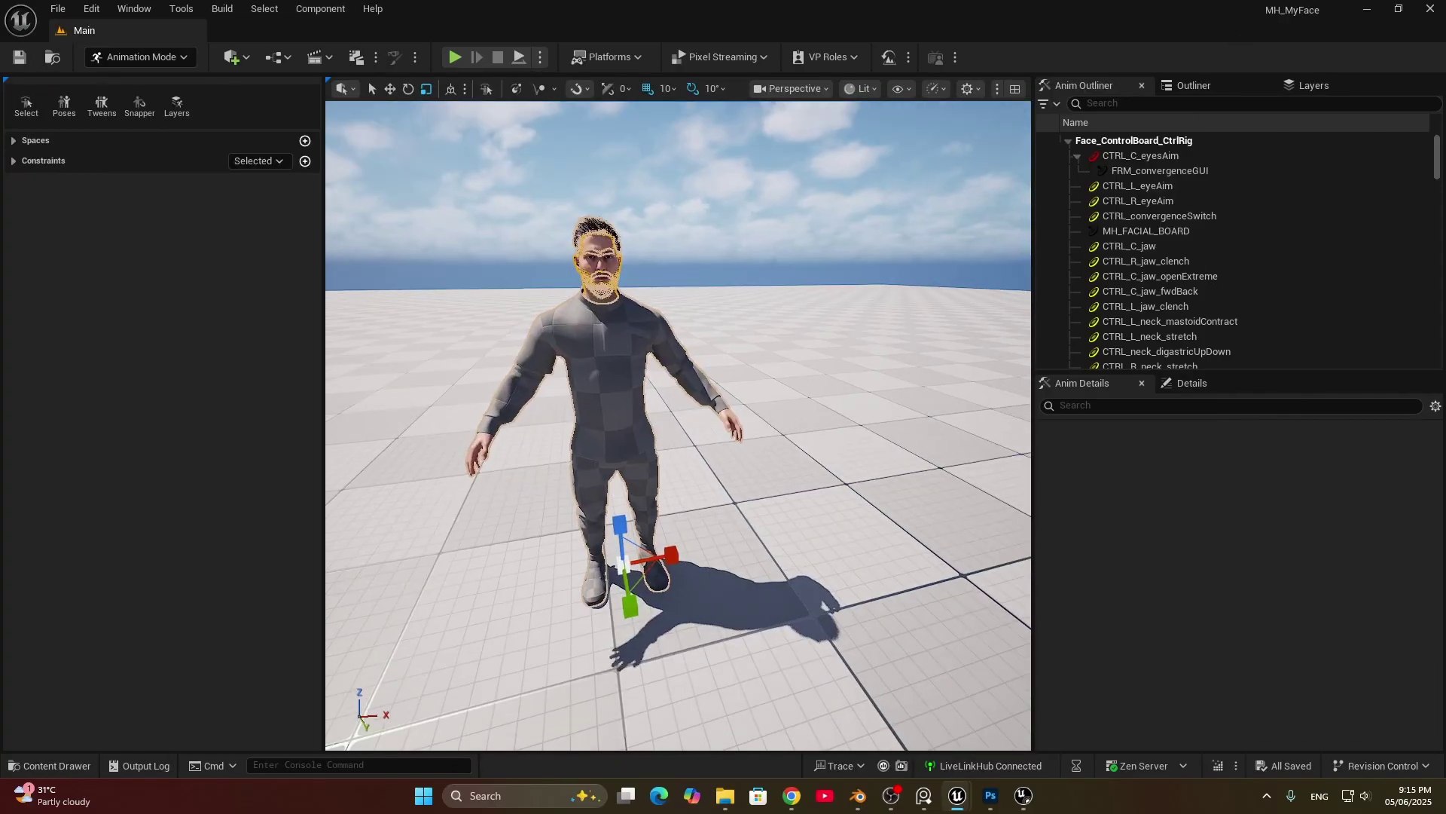
Step: Open the LS_My_MHA level sequence from MetaHumans/my_MH_Ch and move the Sequencer window clear of the character
click(49, 765)
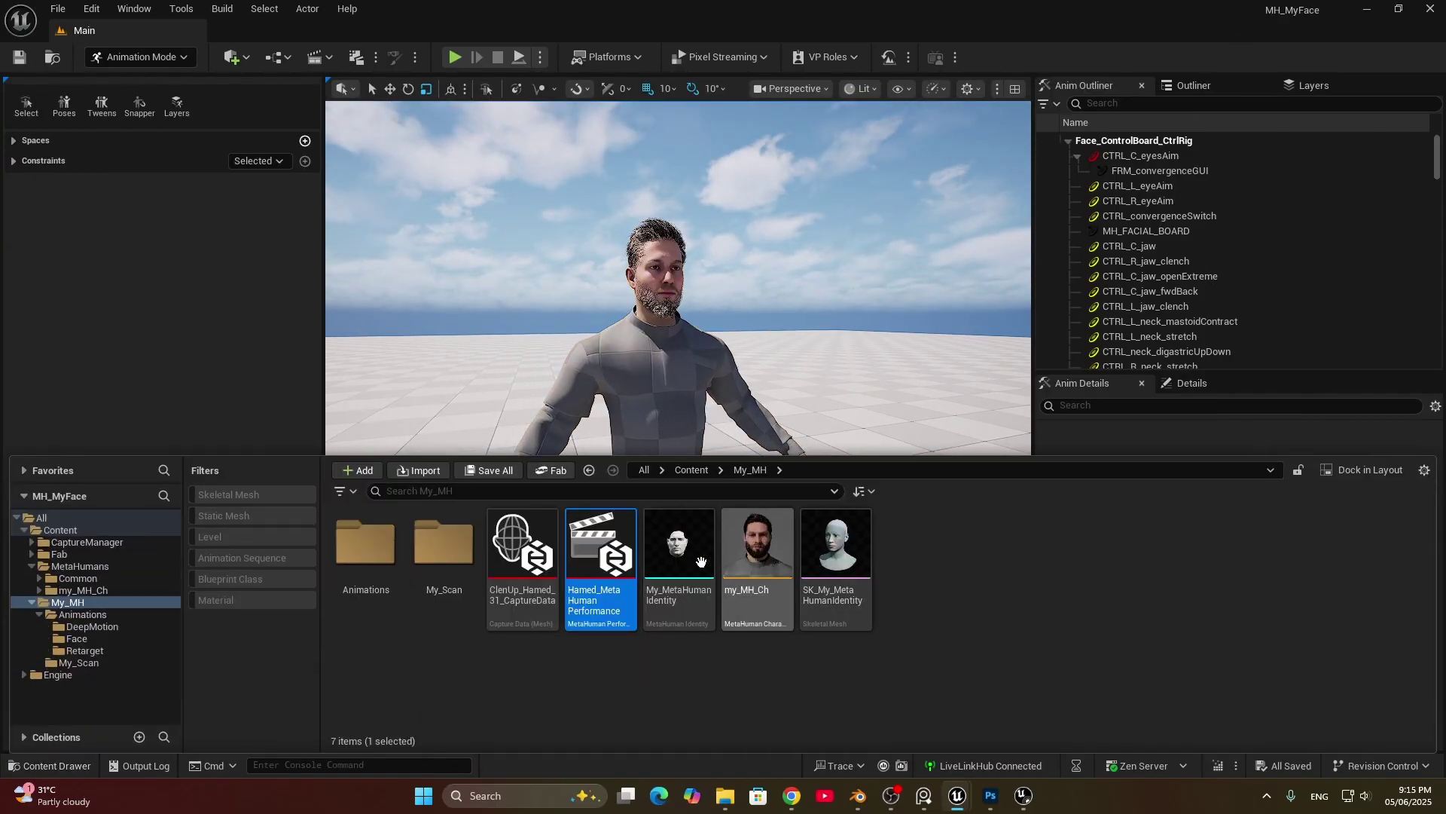
click(95, 589)
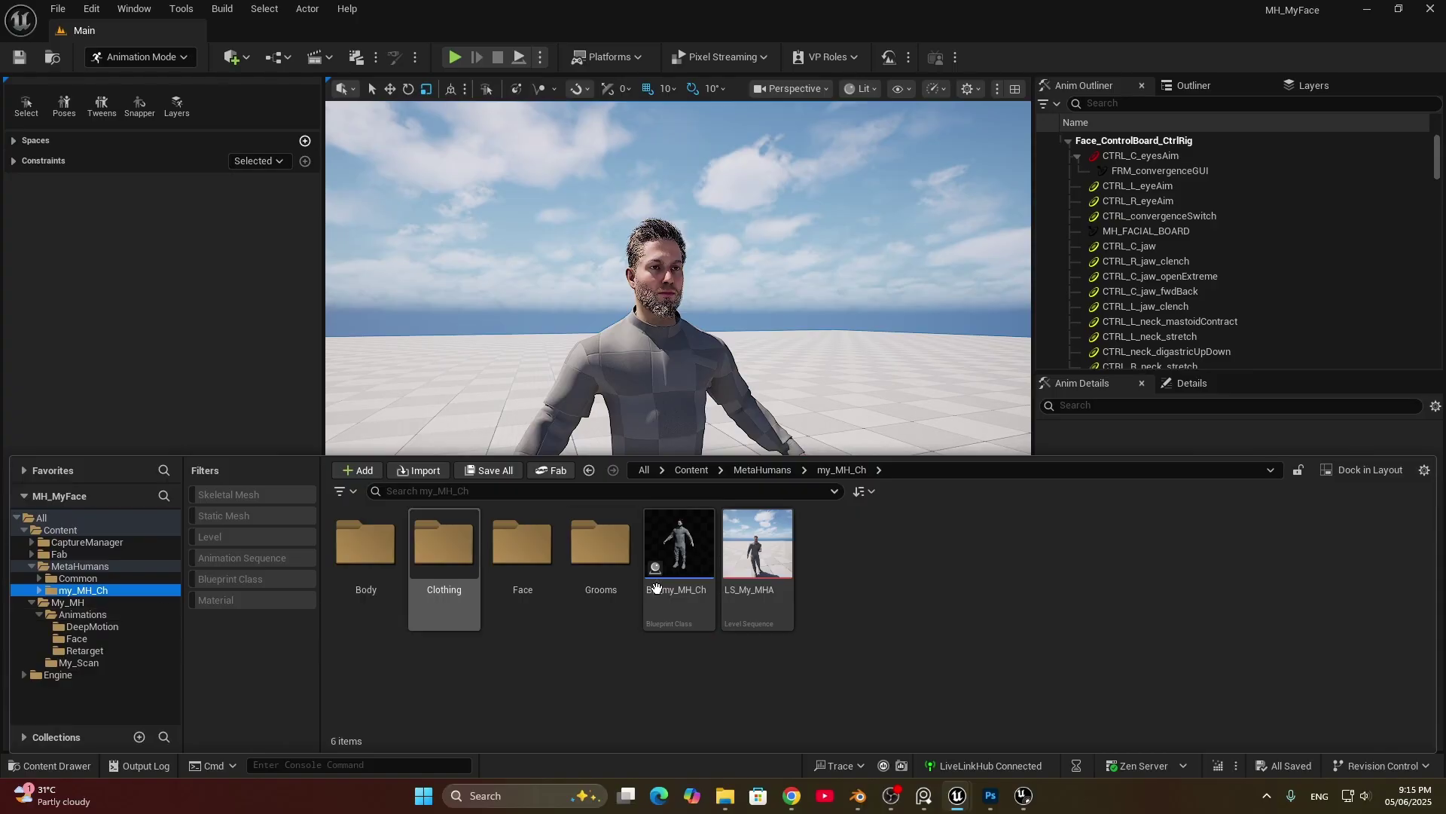
double_click(763, 560)
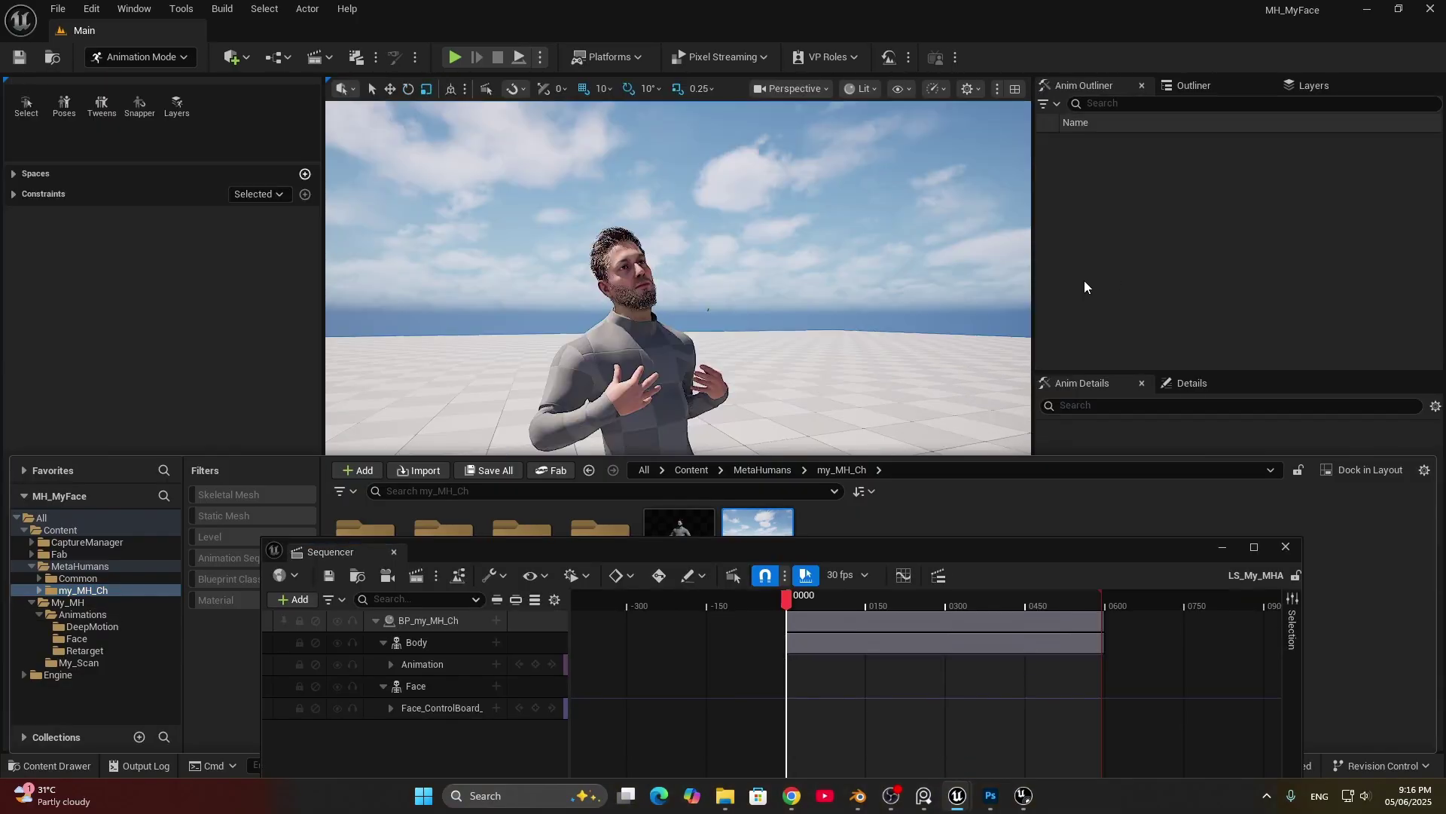
drag(835, 548, 1117, 276)
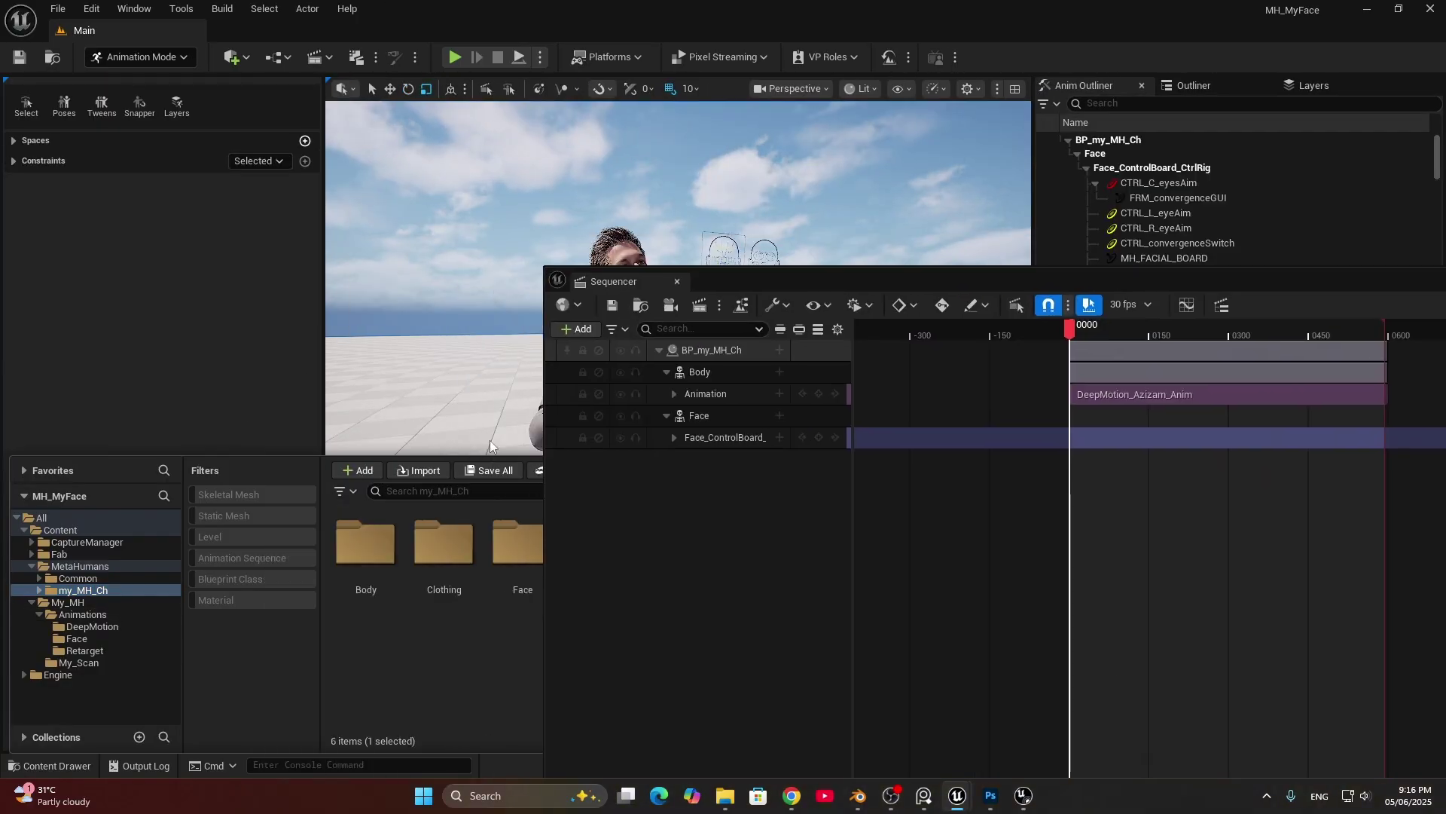
click(50, 766)
drag(798, 282, 1044, 241)
Step: Replace the Face's control board rig track with the exported MetaHuman performance animation and scrub through the sequence
click(970, 394)
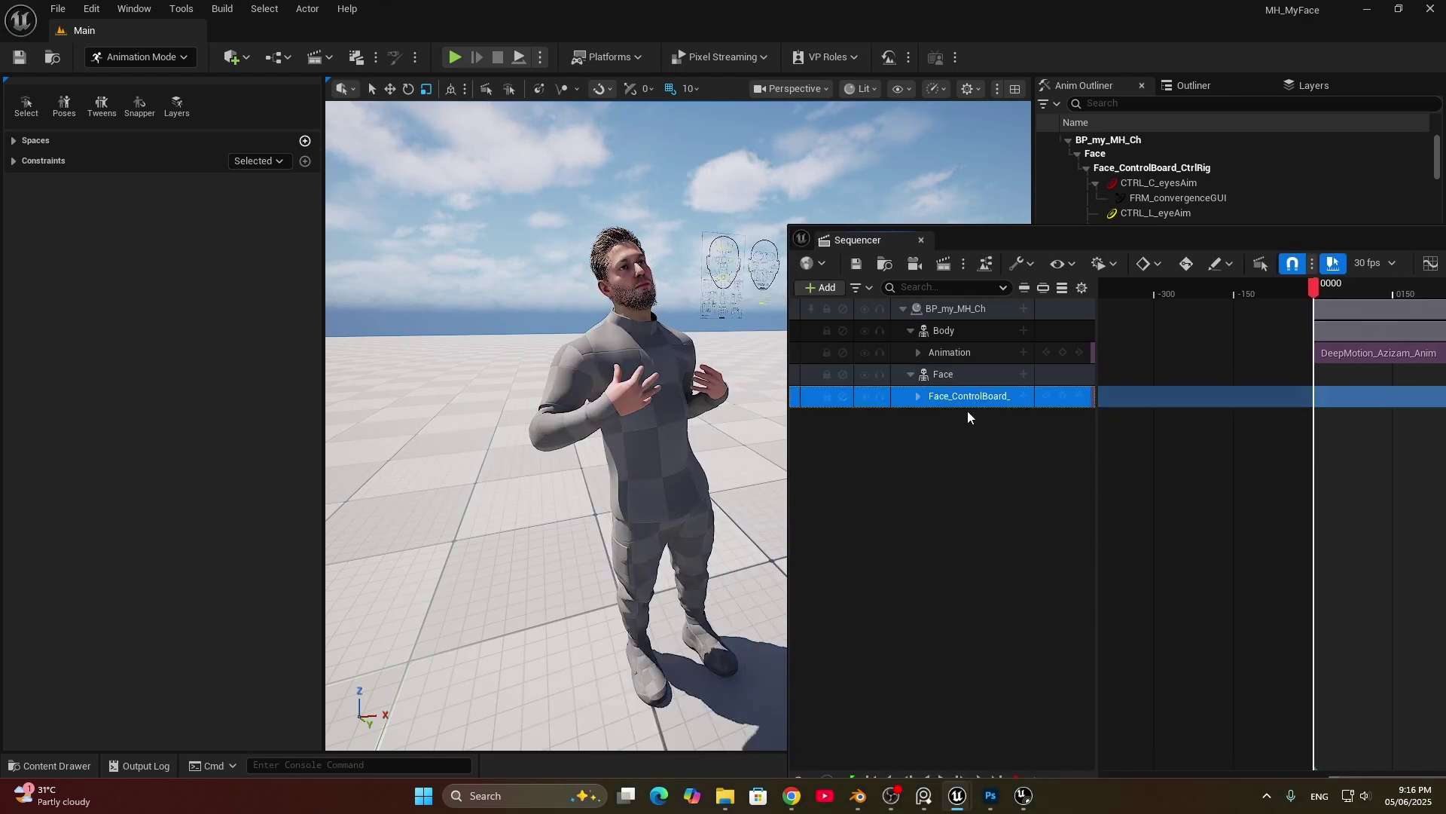
key(Delete)
click(1023, 375)
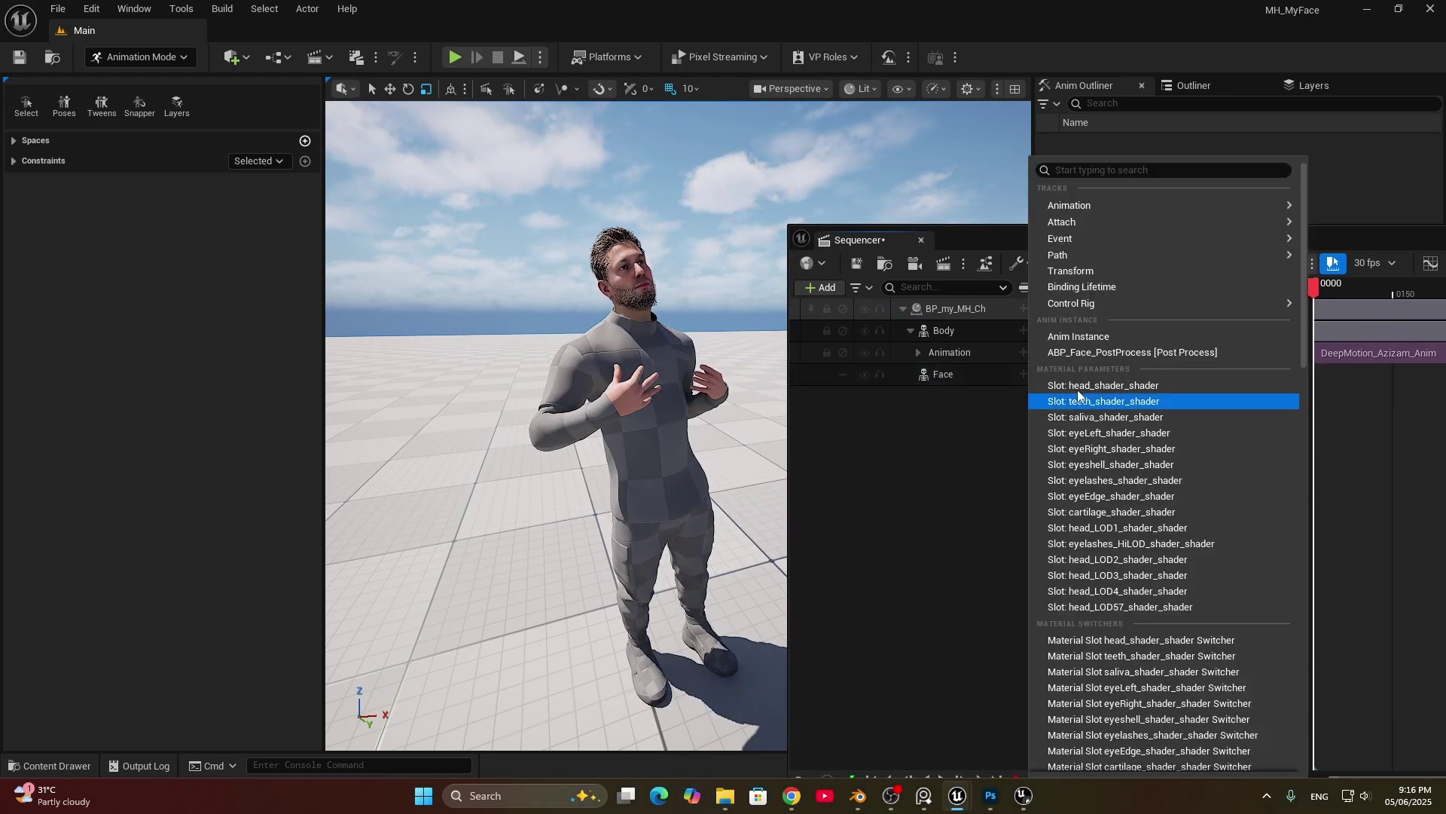
mouse_move(1119, 197)
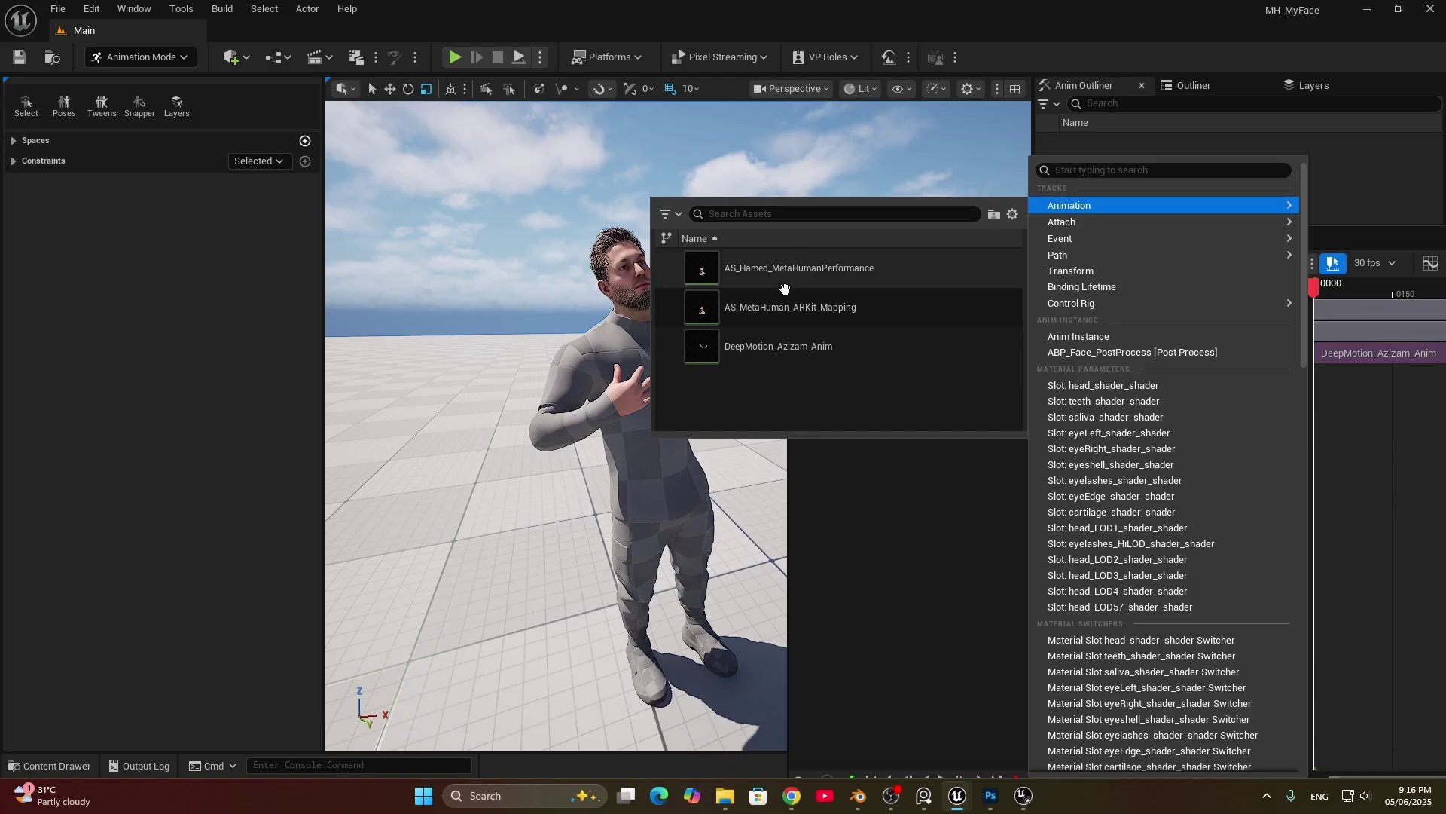
mouse_move(789, 279)
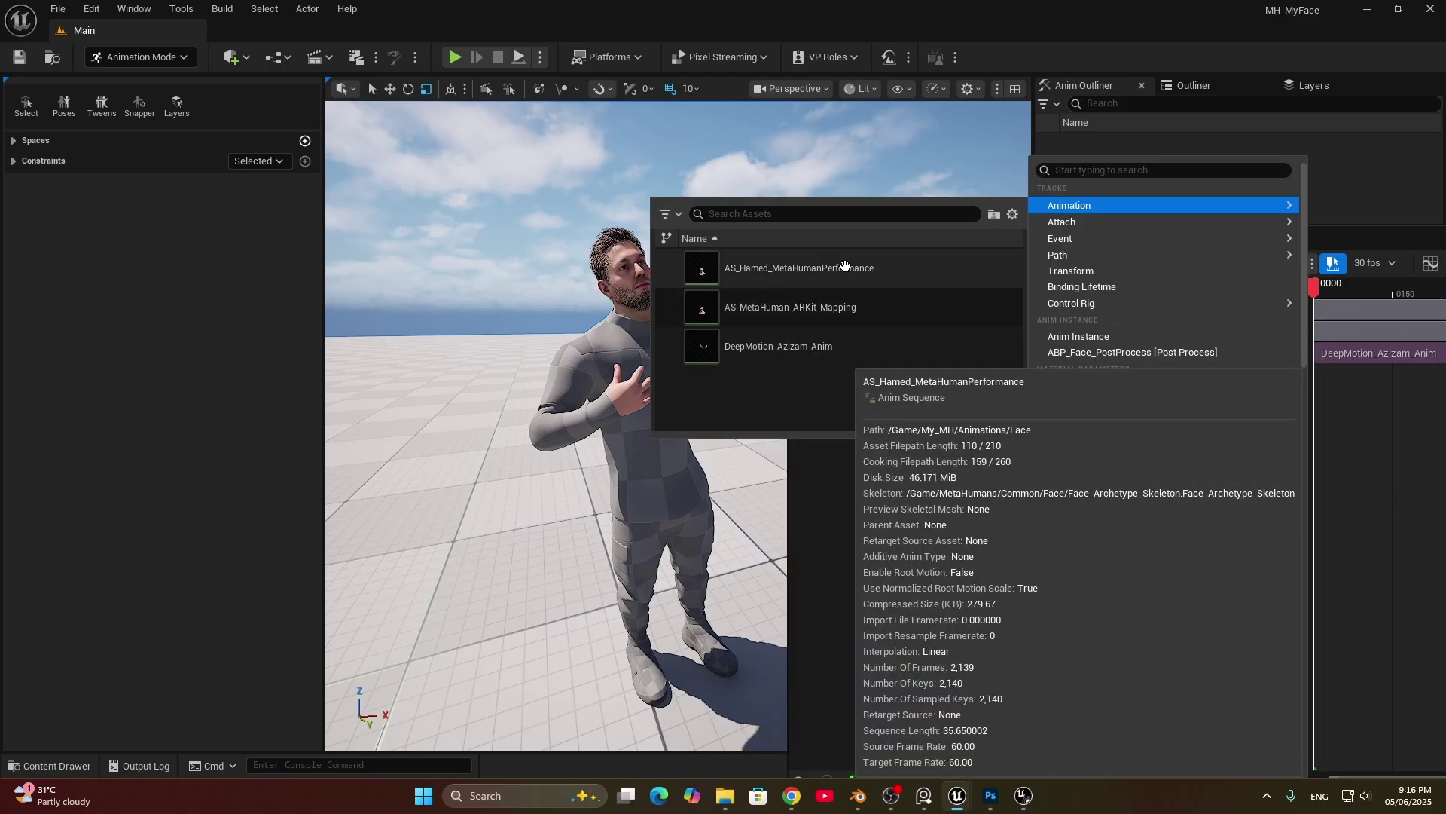
click(748, 270)
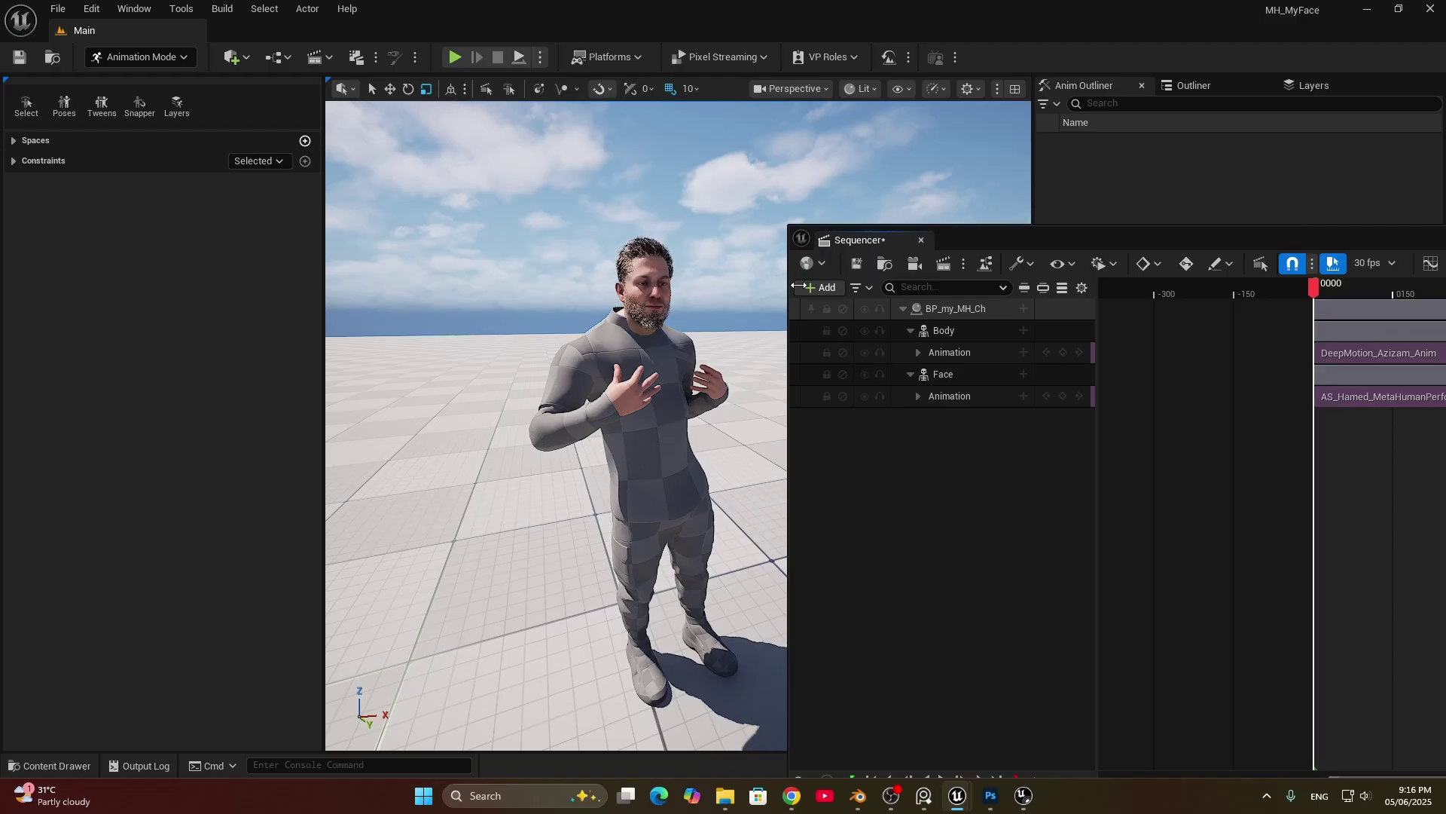
drag(1210, 241, 680, 477)
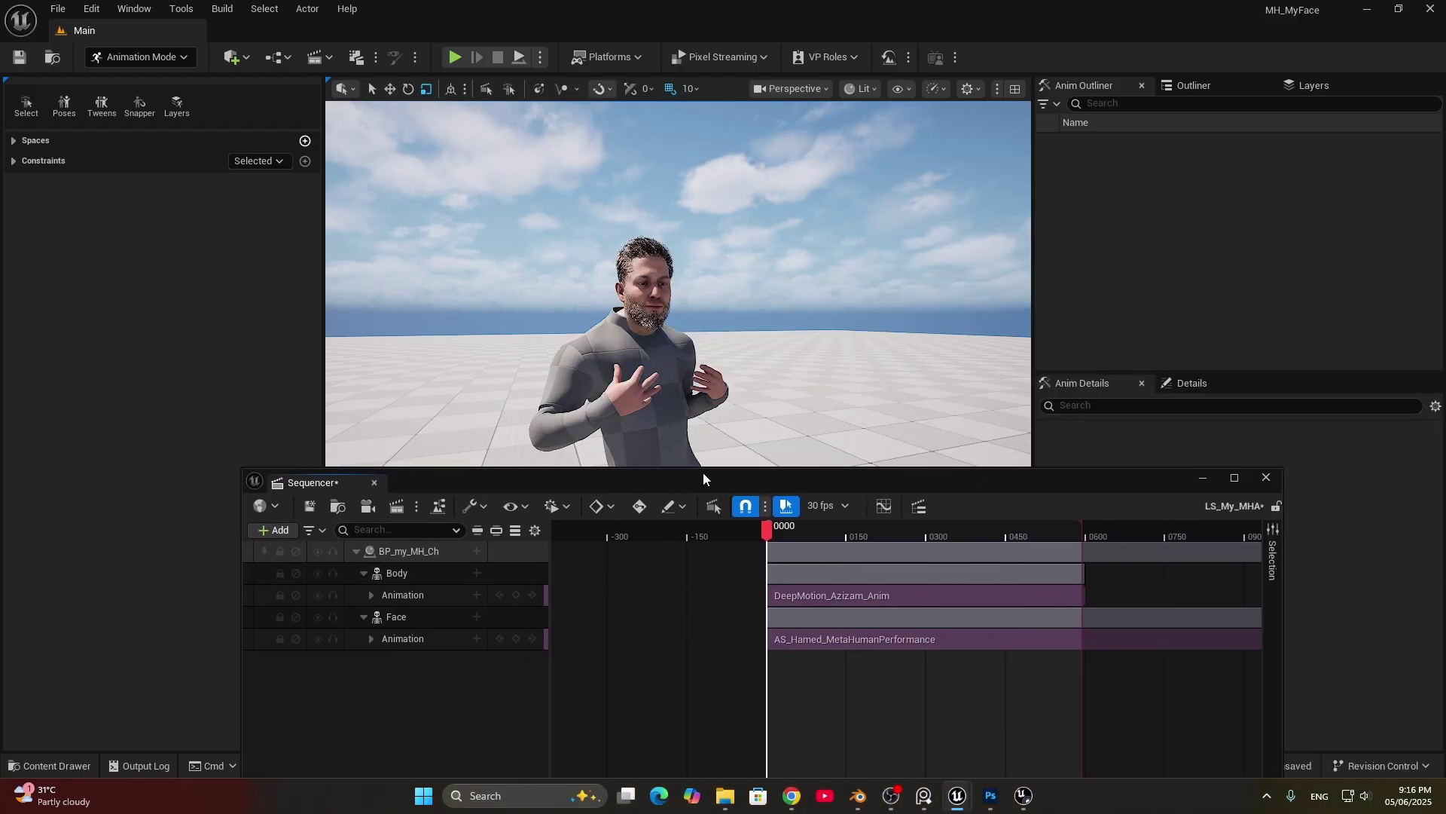
drag(784, 531, 885, 557)
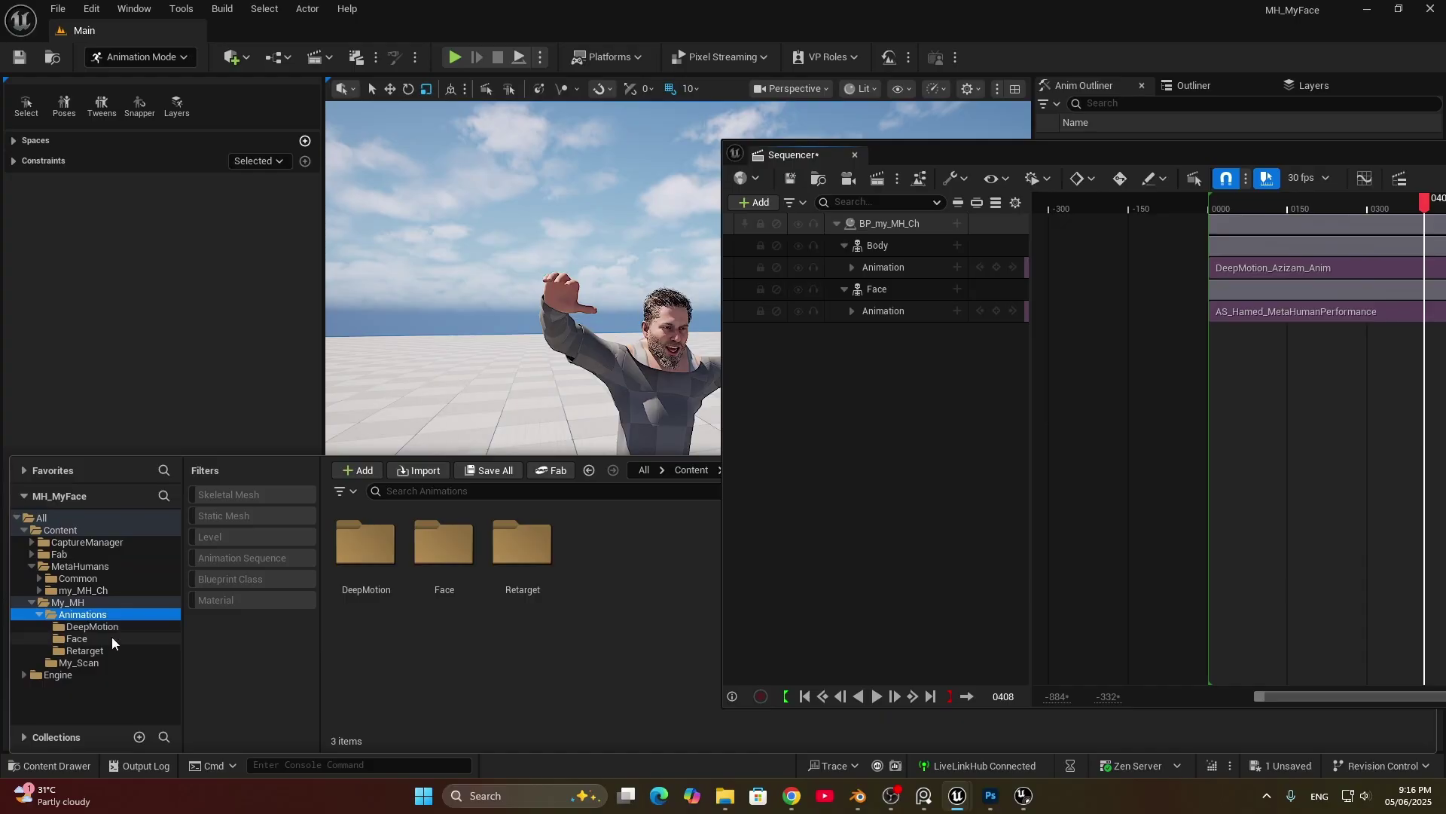
Step: Reopen the MetaHuman performance asset from My_MH and set its Head Movement Mode to Disabled
click(67, 602)
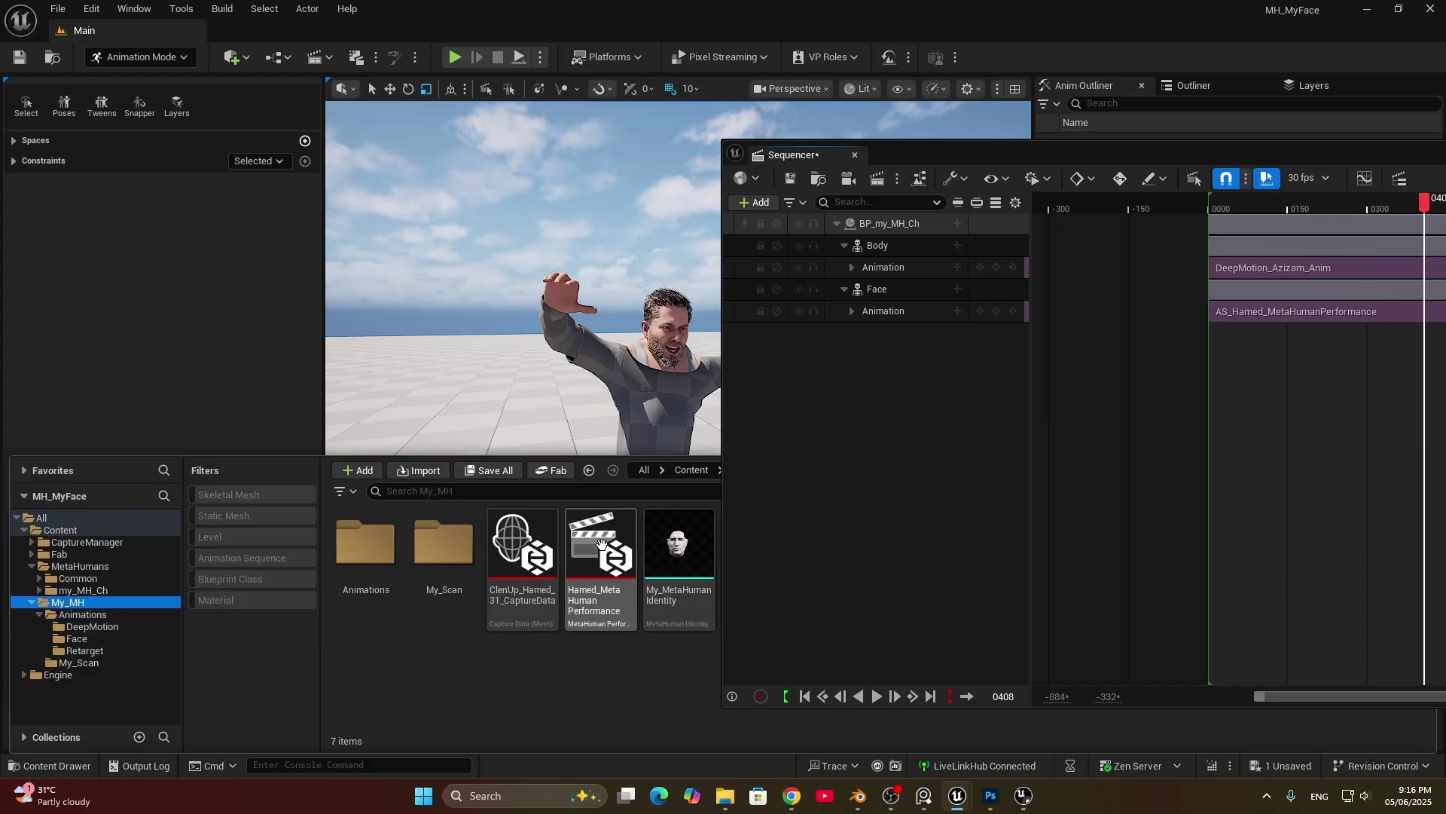
double_click(603, 545)
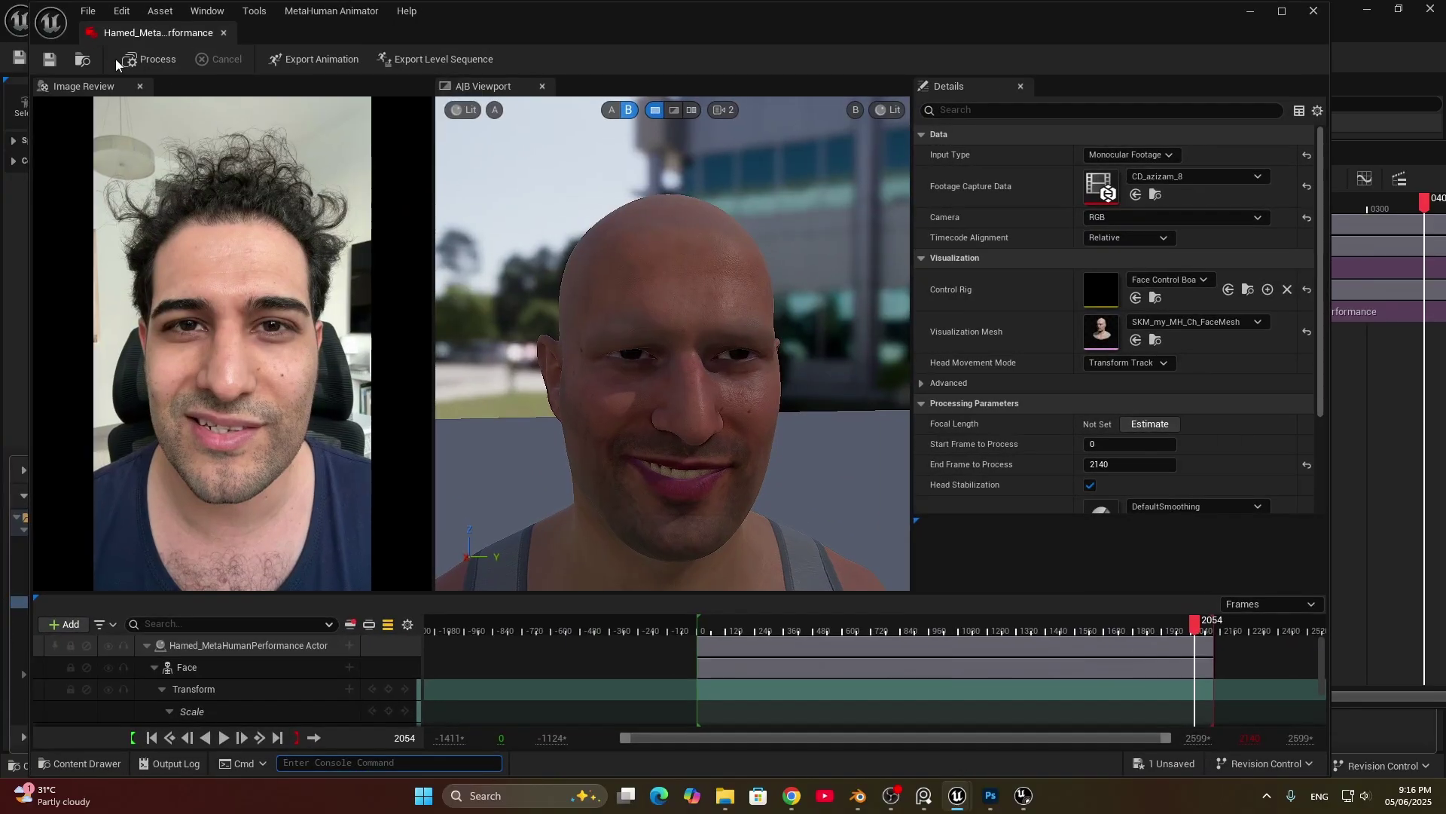
scroll(1001, 324, down, 3)
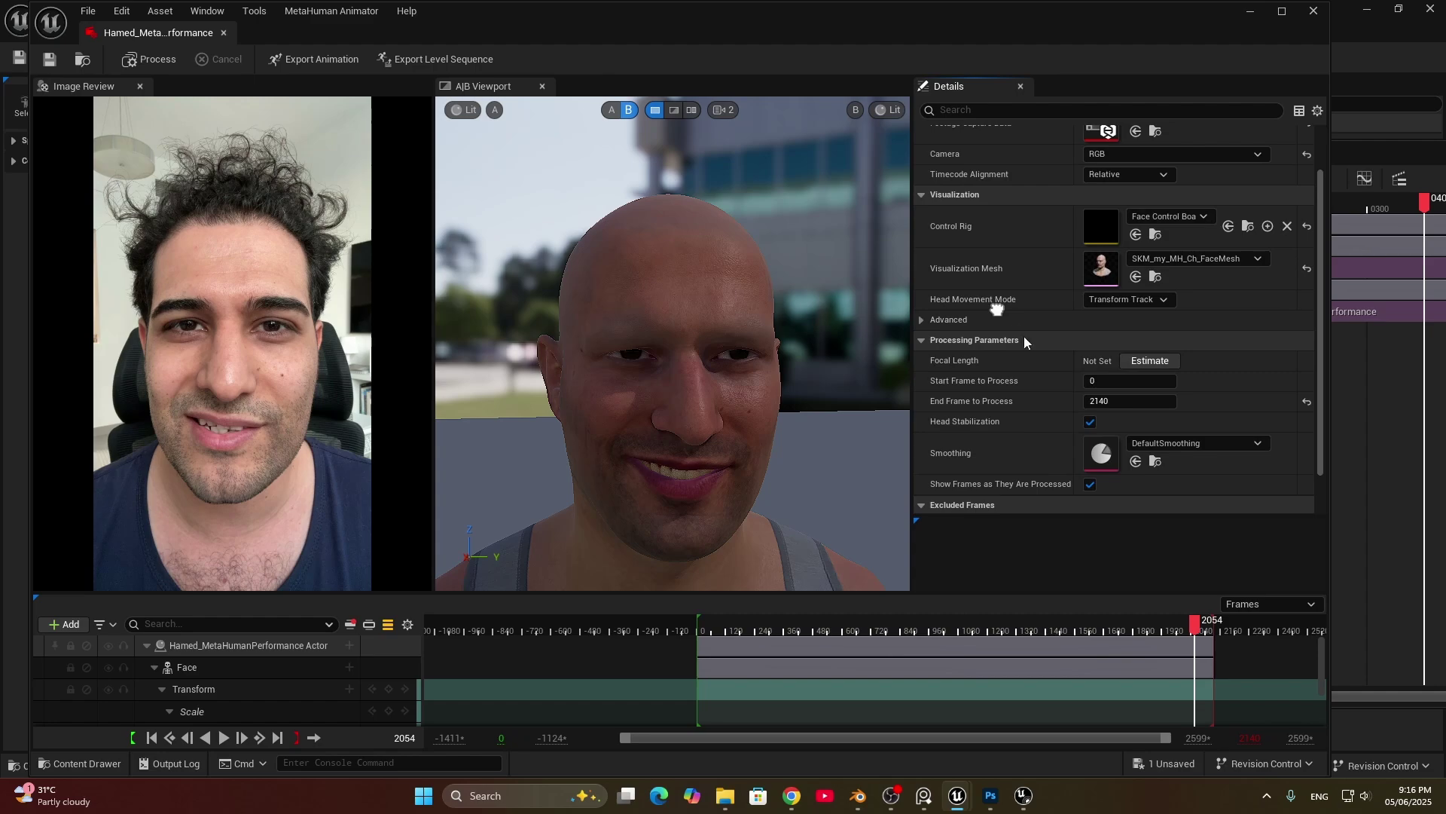
click(1141, 300)
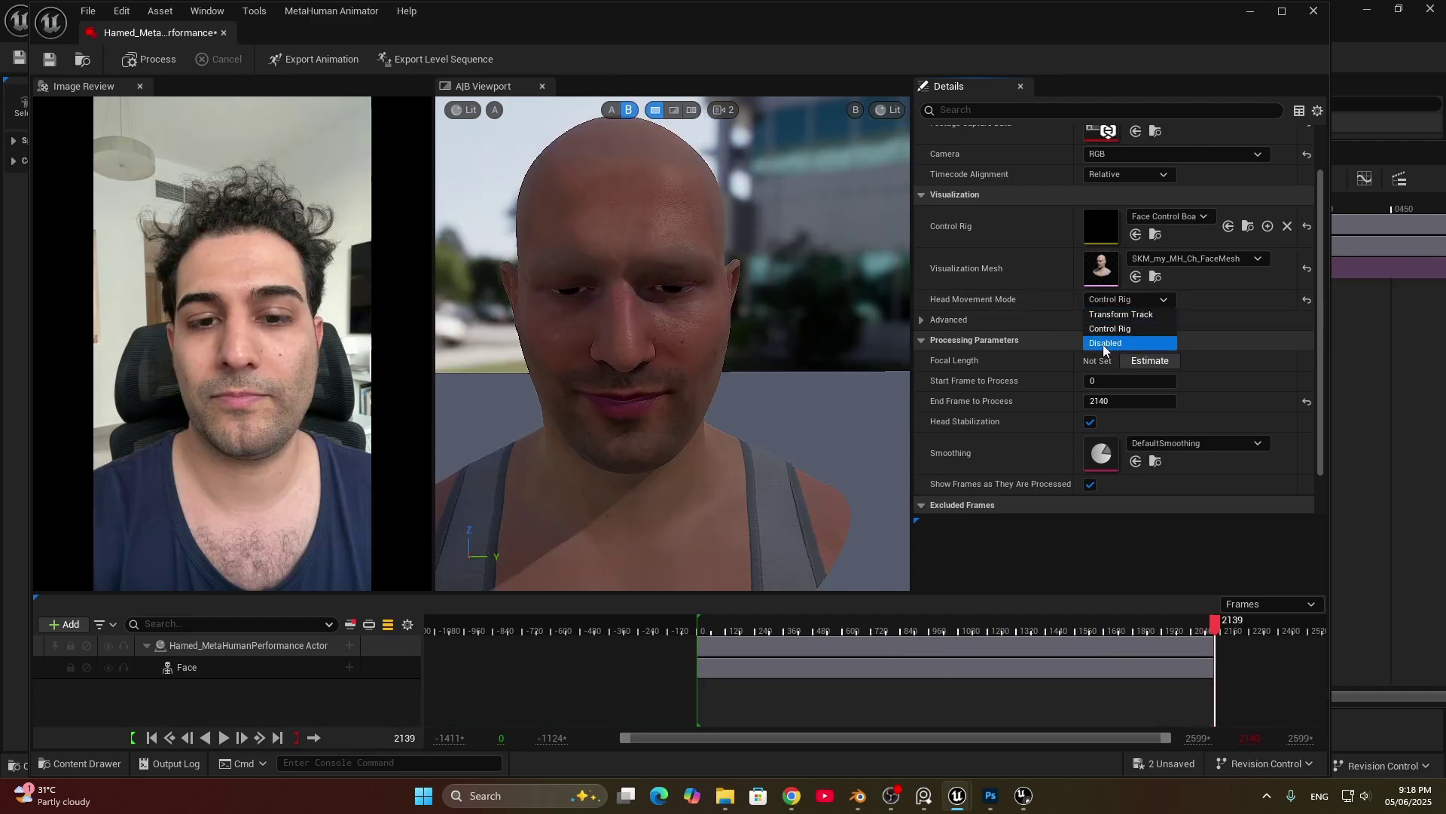
click(1105, 343)
Step: Check the expressions up to about frame 1449 and reprocess the footage with head movement disabled
drag(962, 621, 1049, 624)
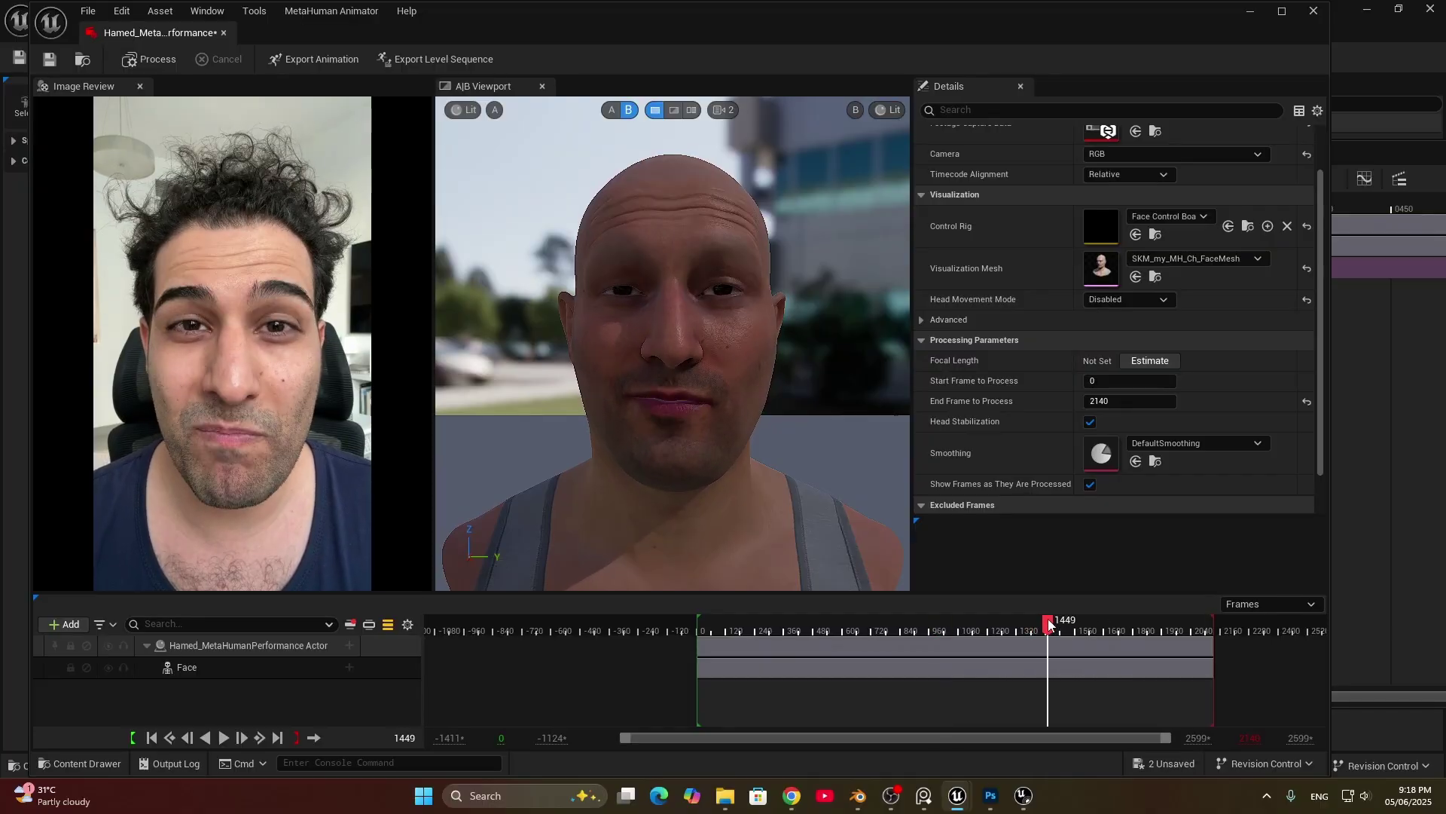
click(117, 58)
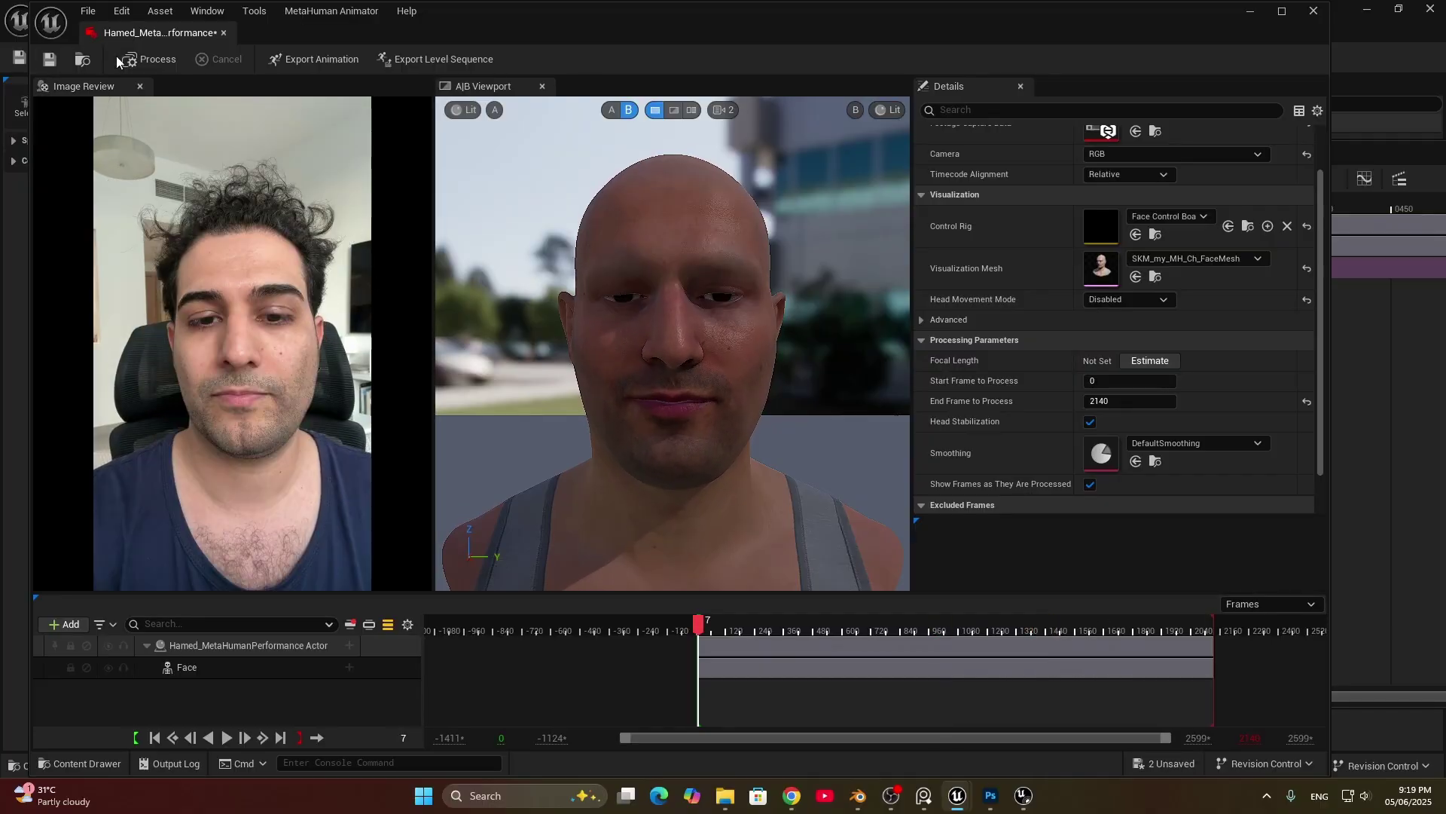
click(157, 59)
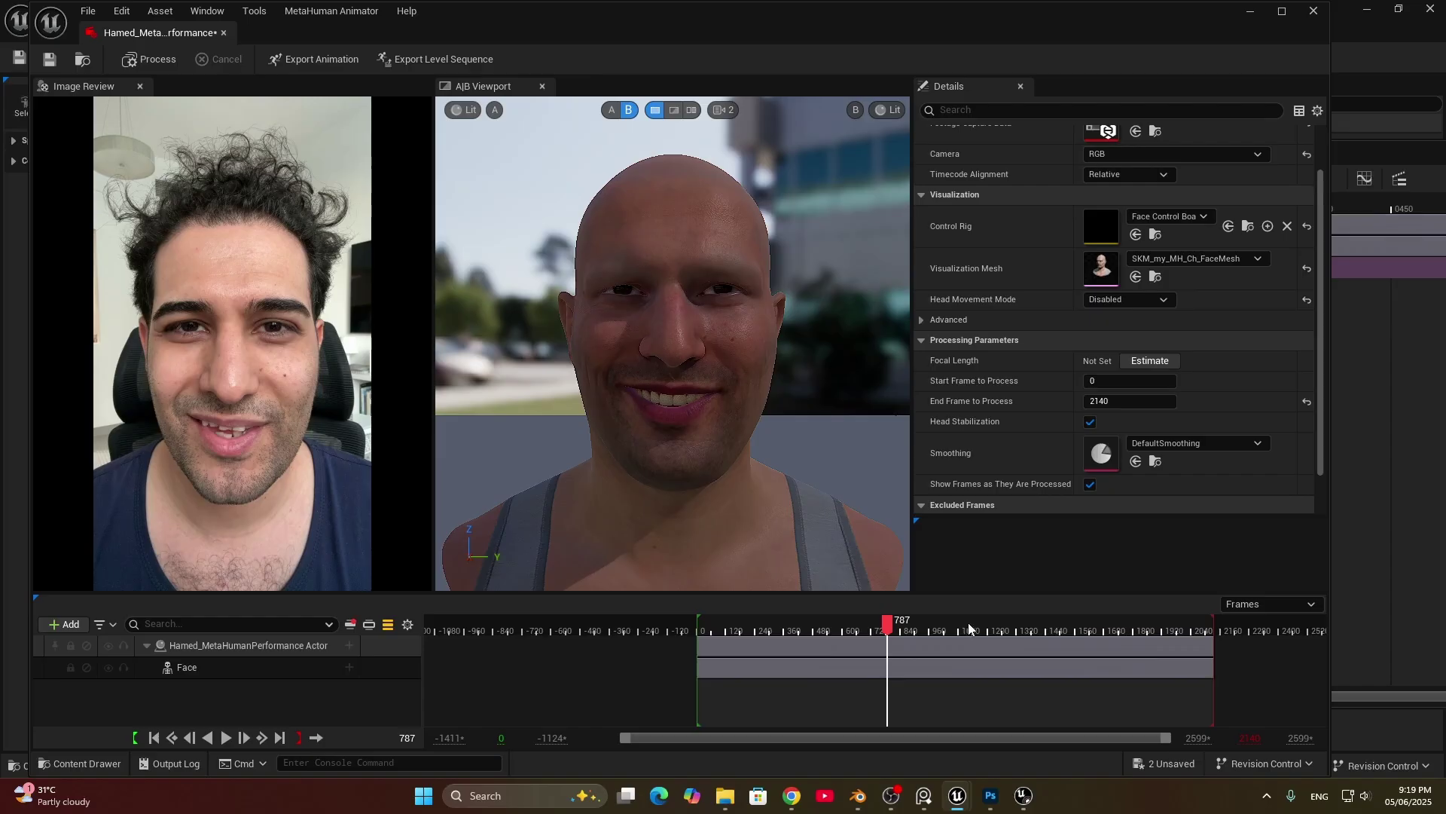
Step: Export the reprocessed animation to My_MH/Animations/Face, overwriting the existing animation sequence and keeping the default export settings
click(315, 66)
double_click(567, 271)
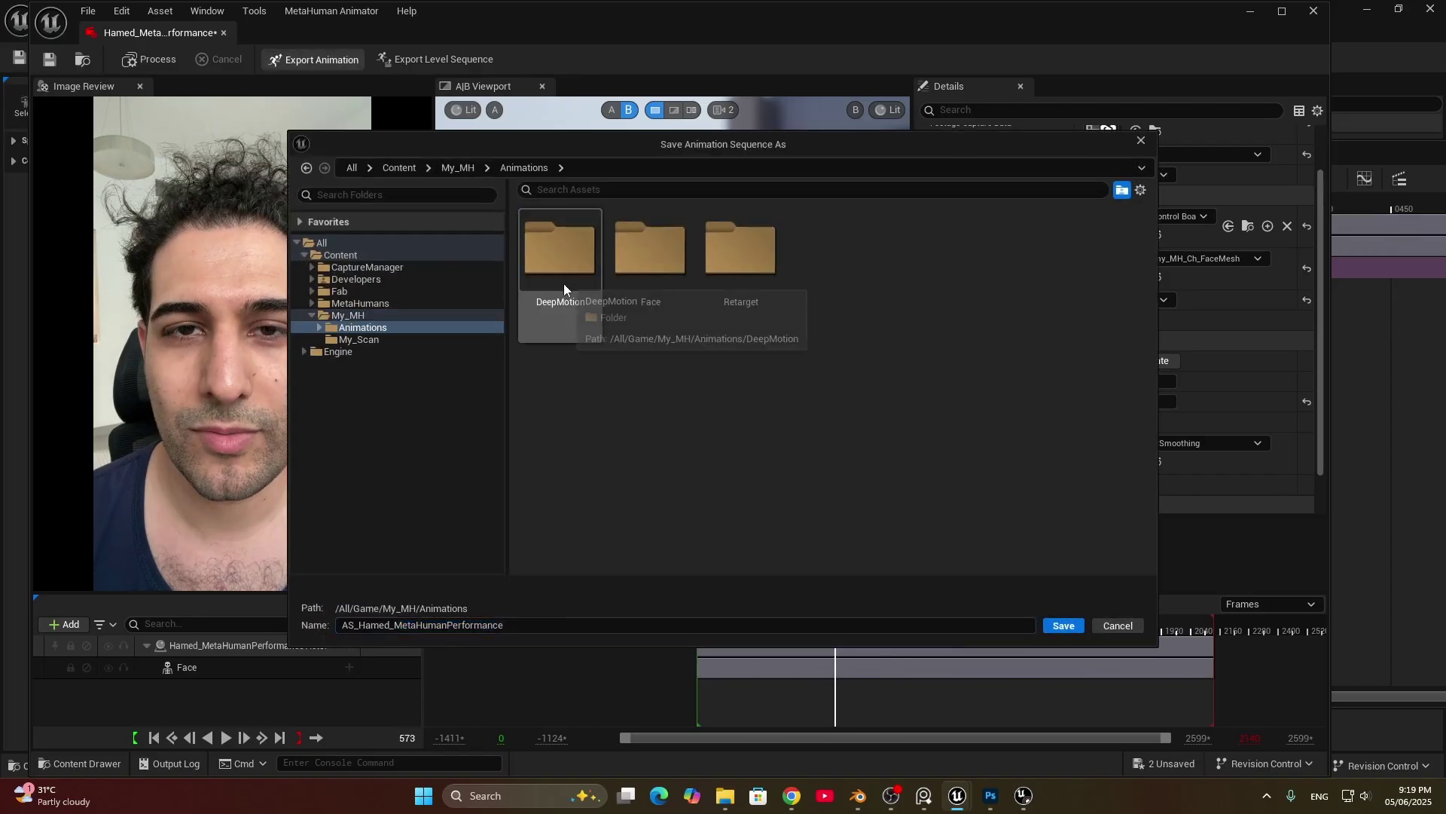
double_click(619, 280)
click(562, 269)
double_click(562, 269)
key(Return)
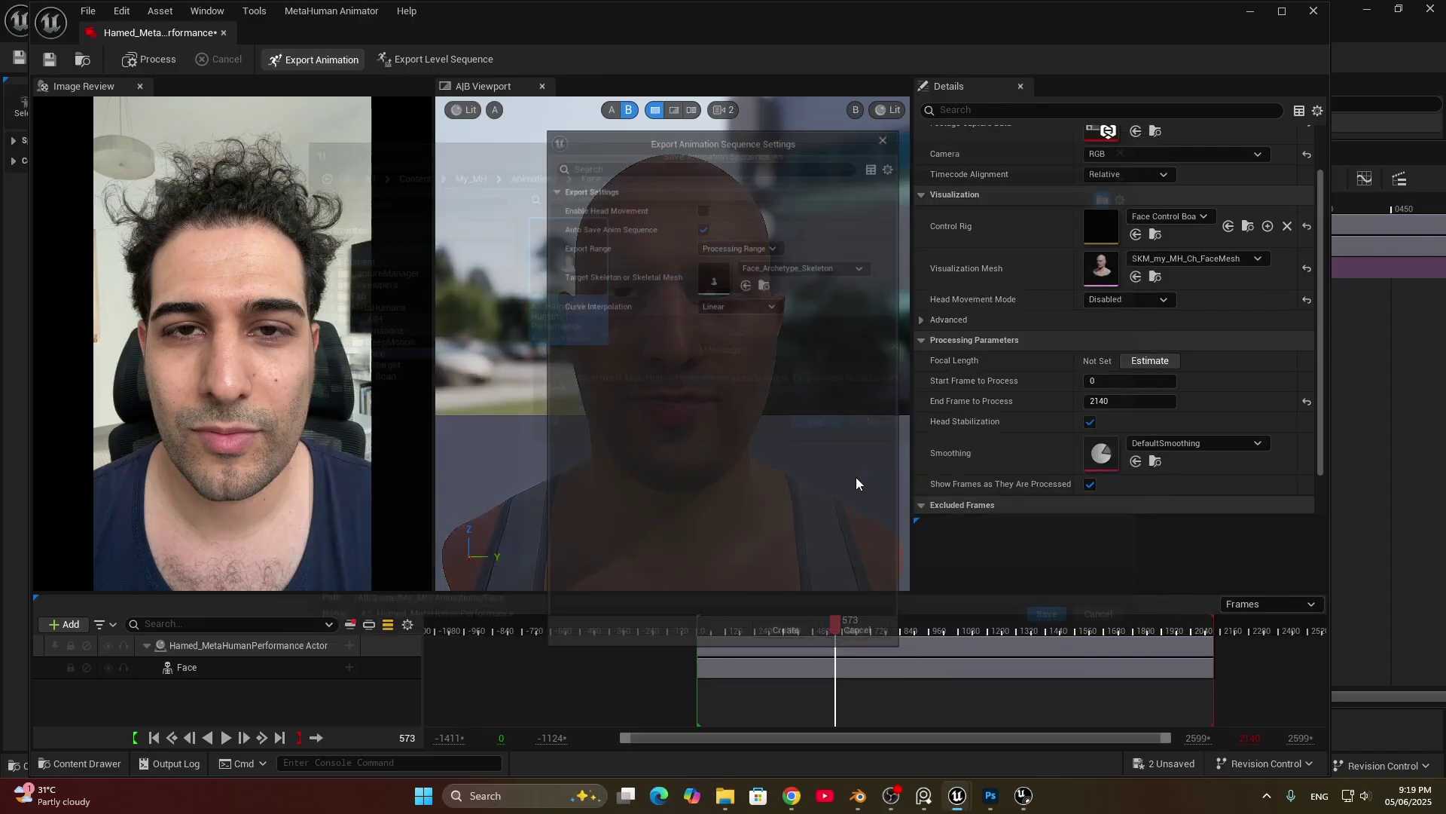
click(791, 649)
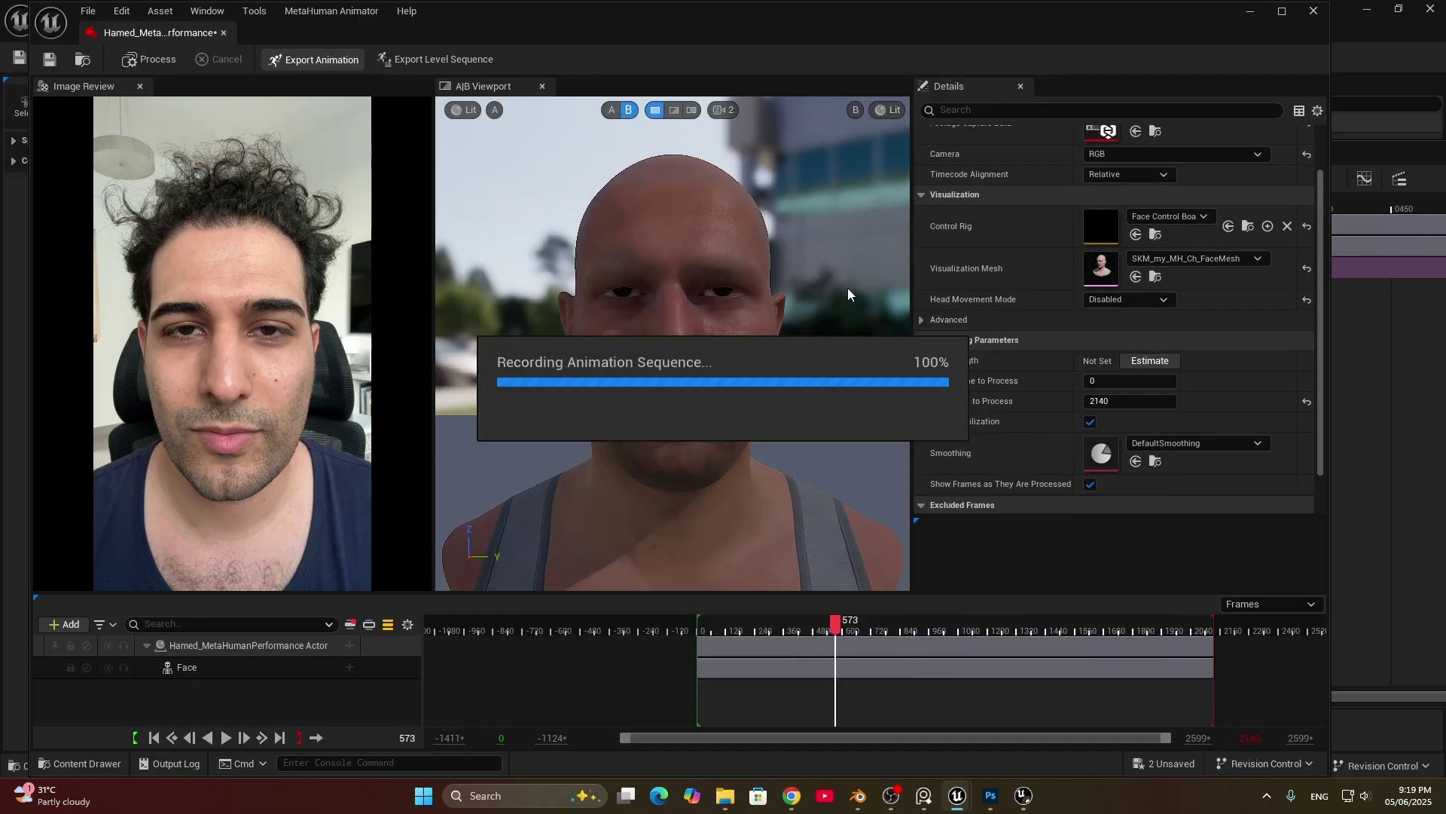
Step: Return to the level sequence and add the re-exported MetaHuman performance animation to the Face track
click(1252, 13)
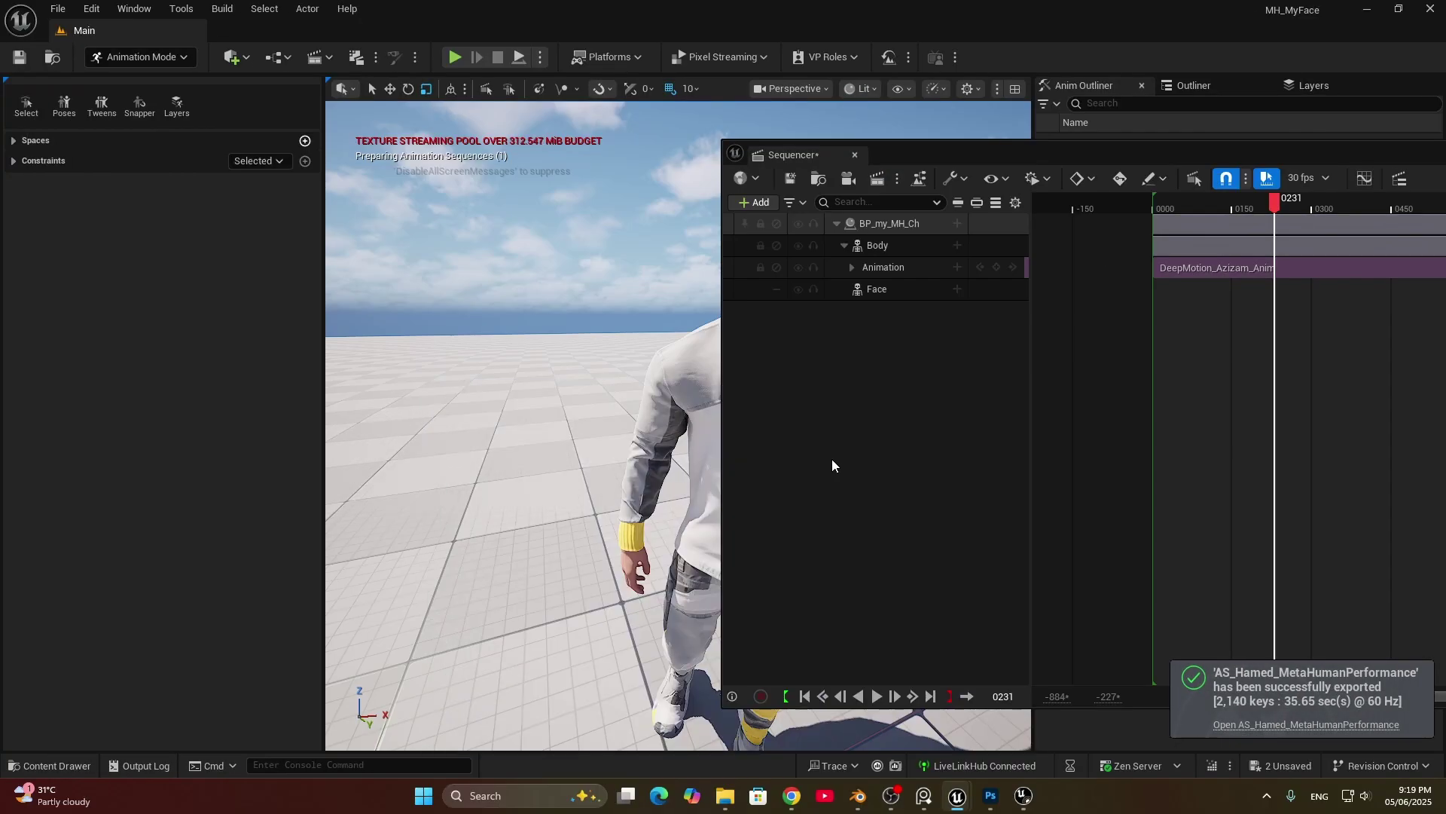
click(882, 290)
click(957, 290)
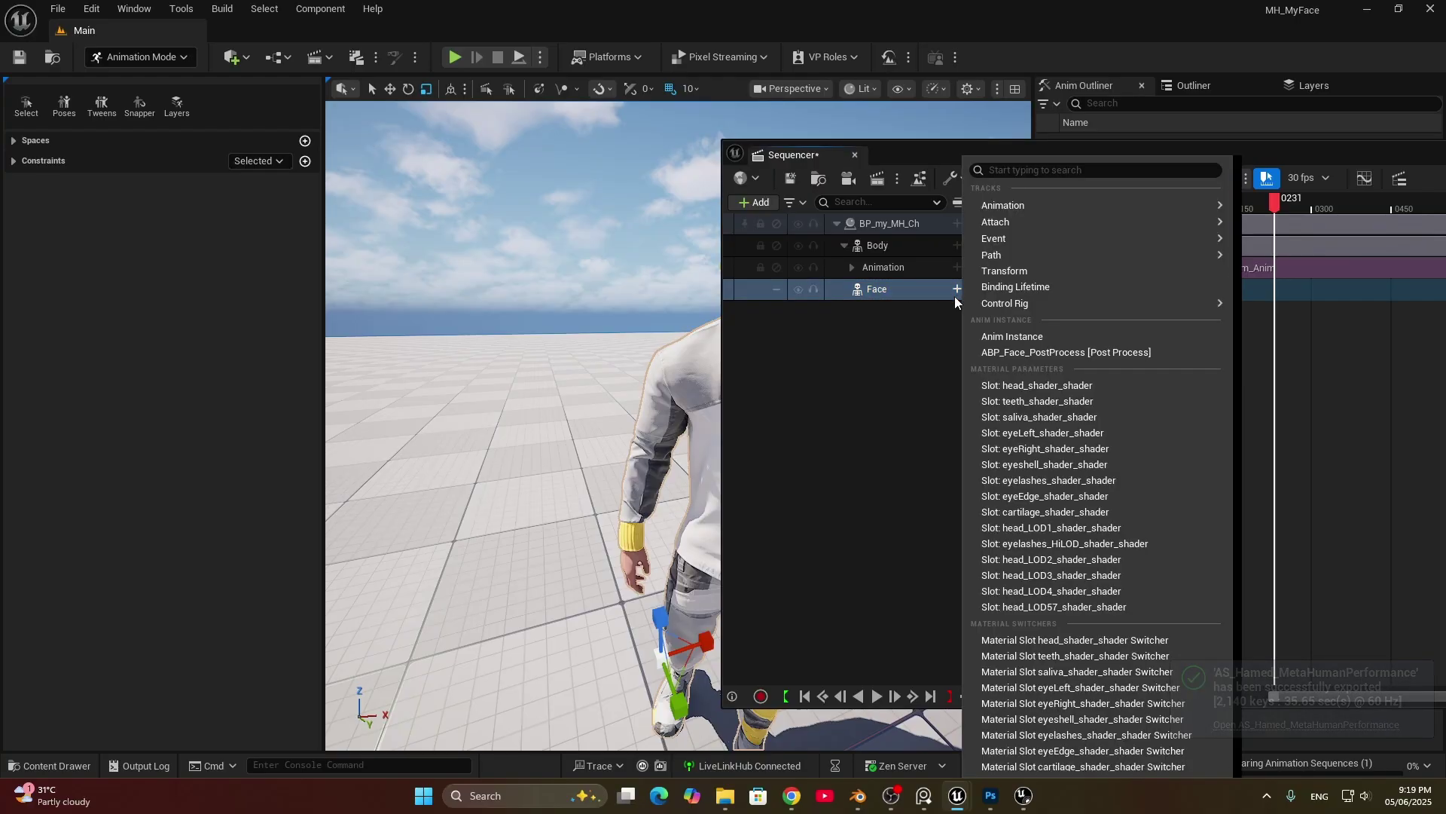
mouse_move(1045, 205)
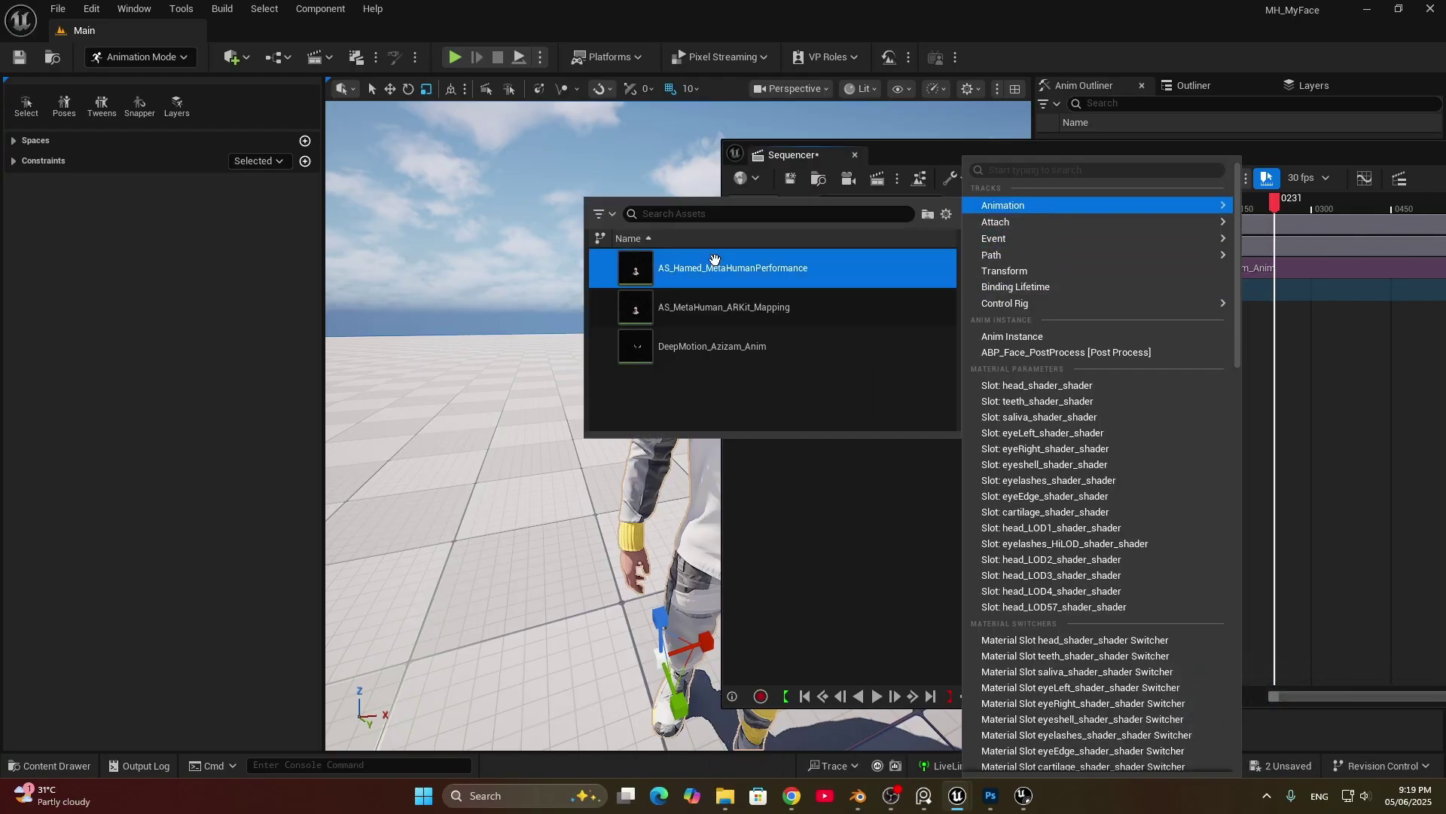
click(813, 268)
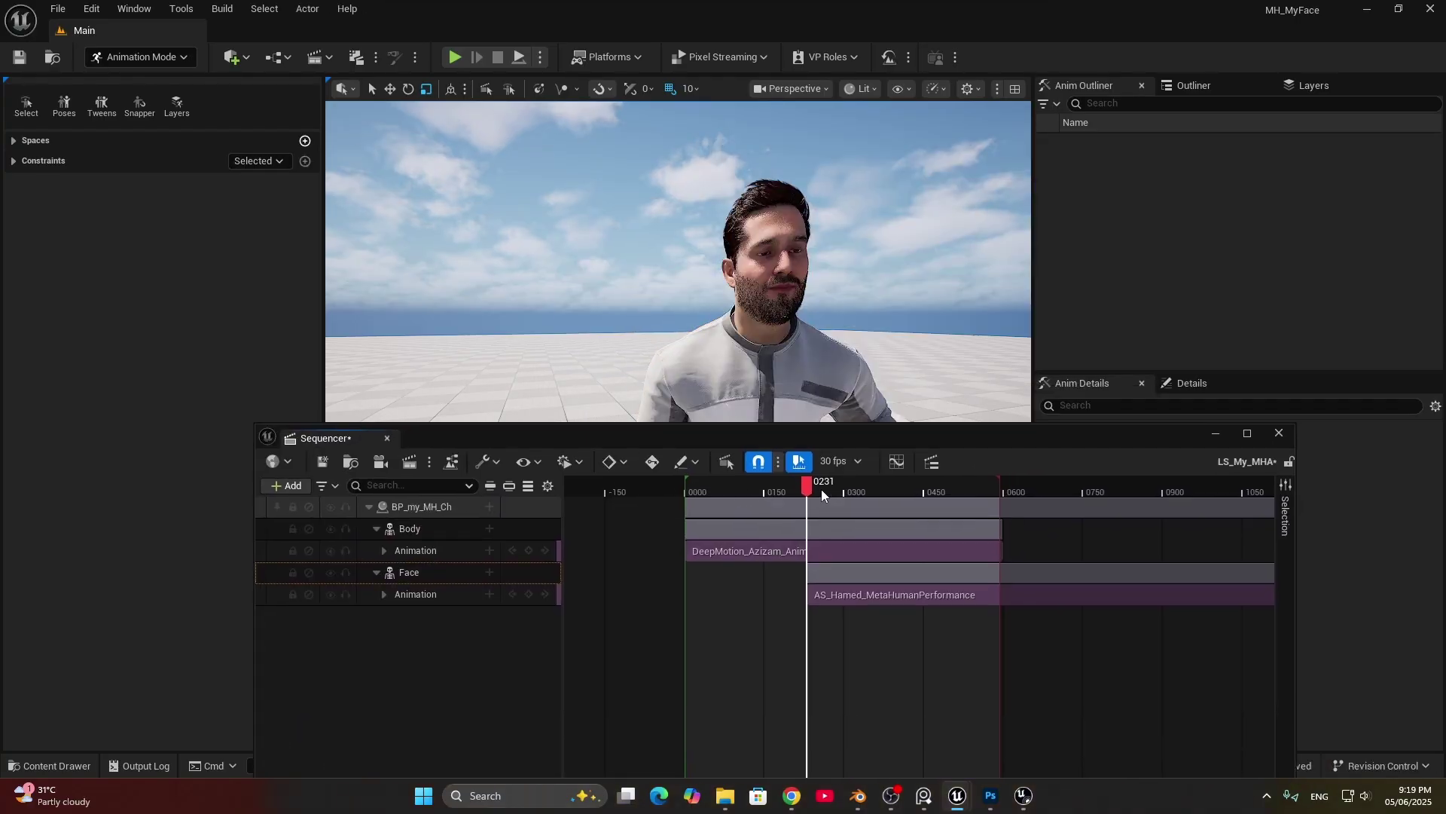
Step: Move the Face animation section earlier to line up with the body animation, and play the sequence from near its start
drag(821, 490, 944, 541)
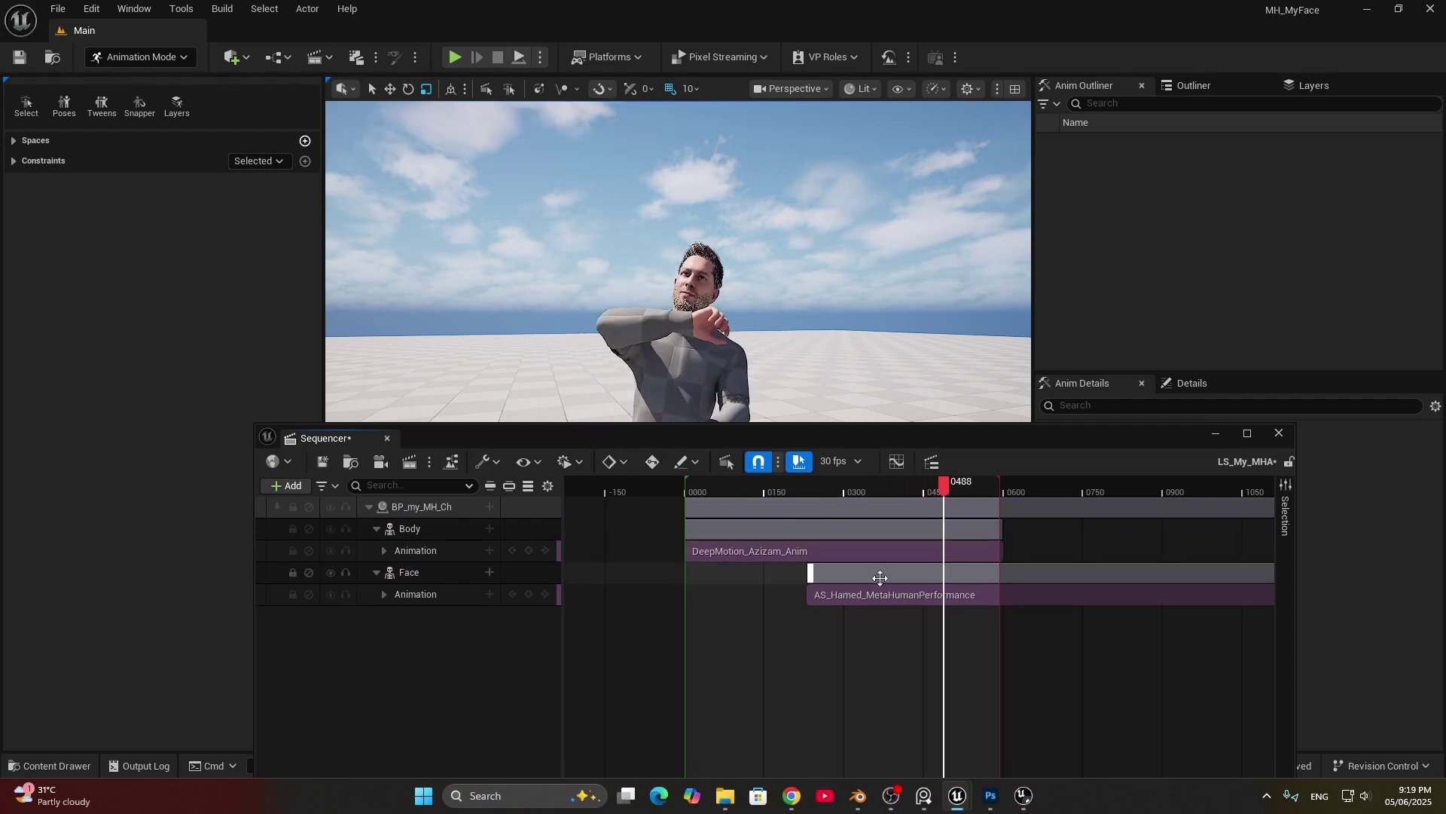
drag(880, 577, 781, 576)
drag(736, 503, 725, 493)
click(719, 490)
key(space)
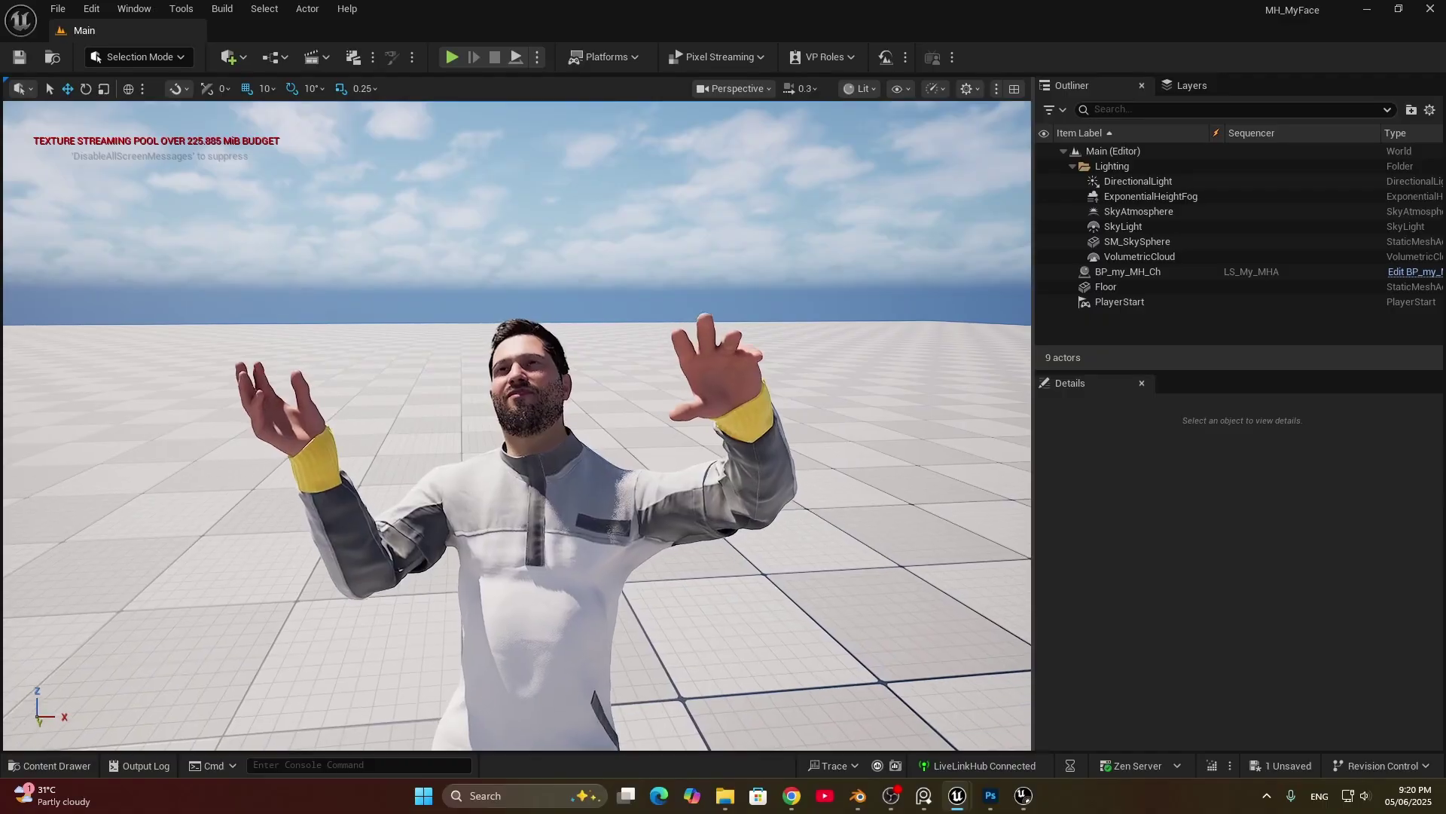
Step: Set the Forced LOD of the LODSync component to 0 in the BP_my_MH_Ch blueprint, compile and save it, and return to the level
scroll(730, 450, up, 1)
key(s)
right_drag(730, 449, 715, 431)
scroll(715, 431, up, 2)
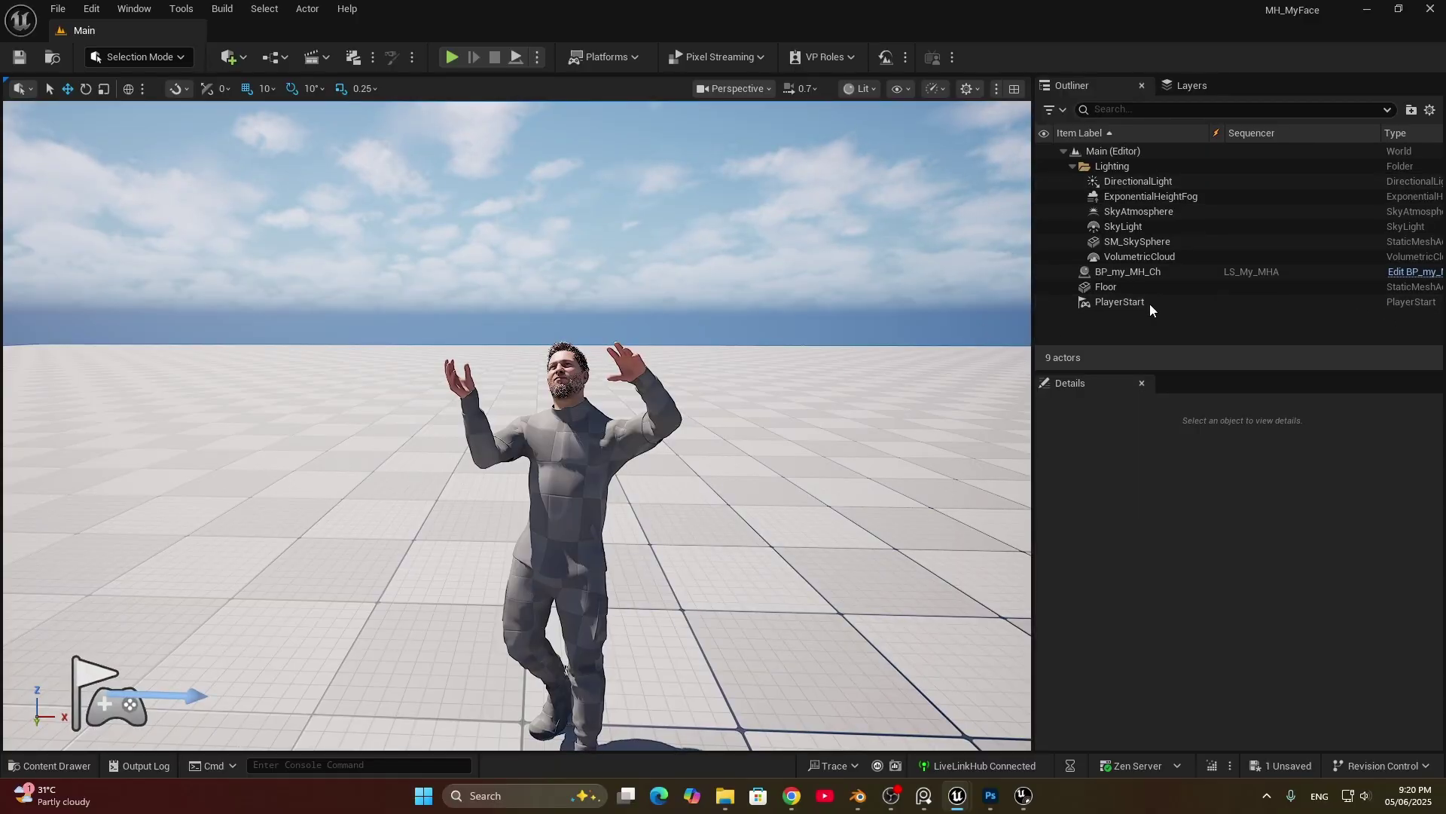
click(1141, 271)
click(1400, 272)
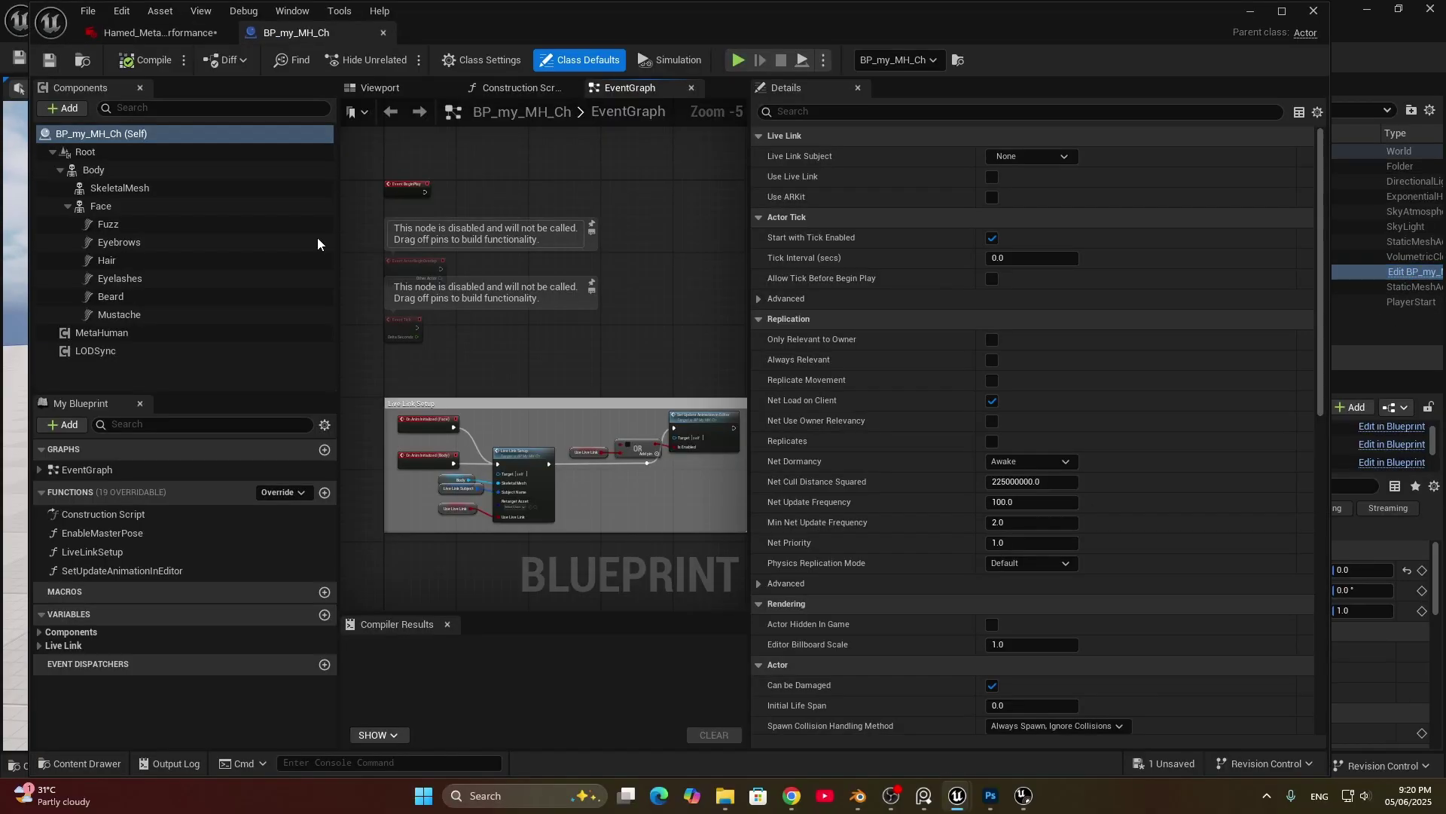
click(106, 351)
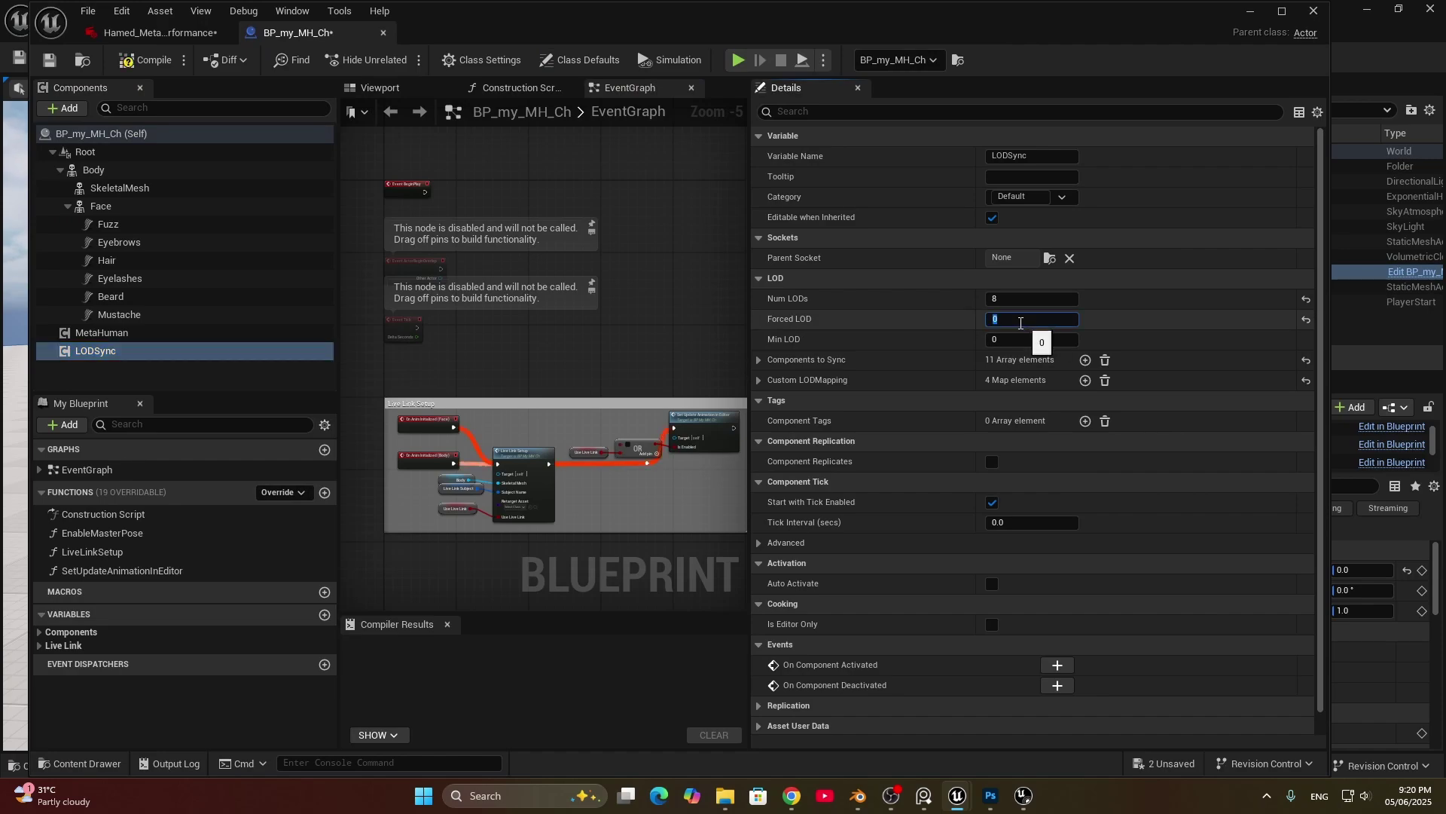
click(48, 64)
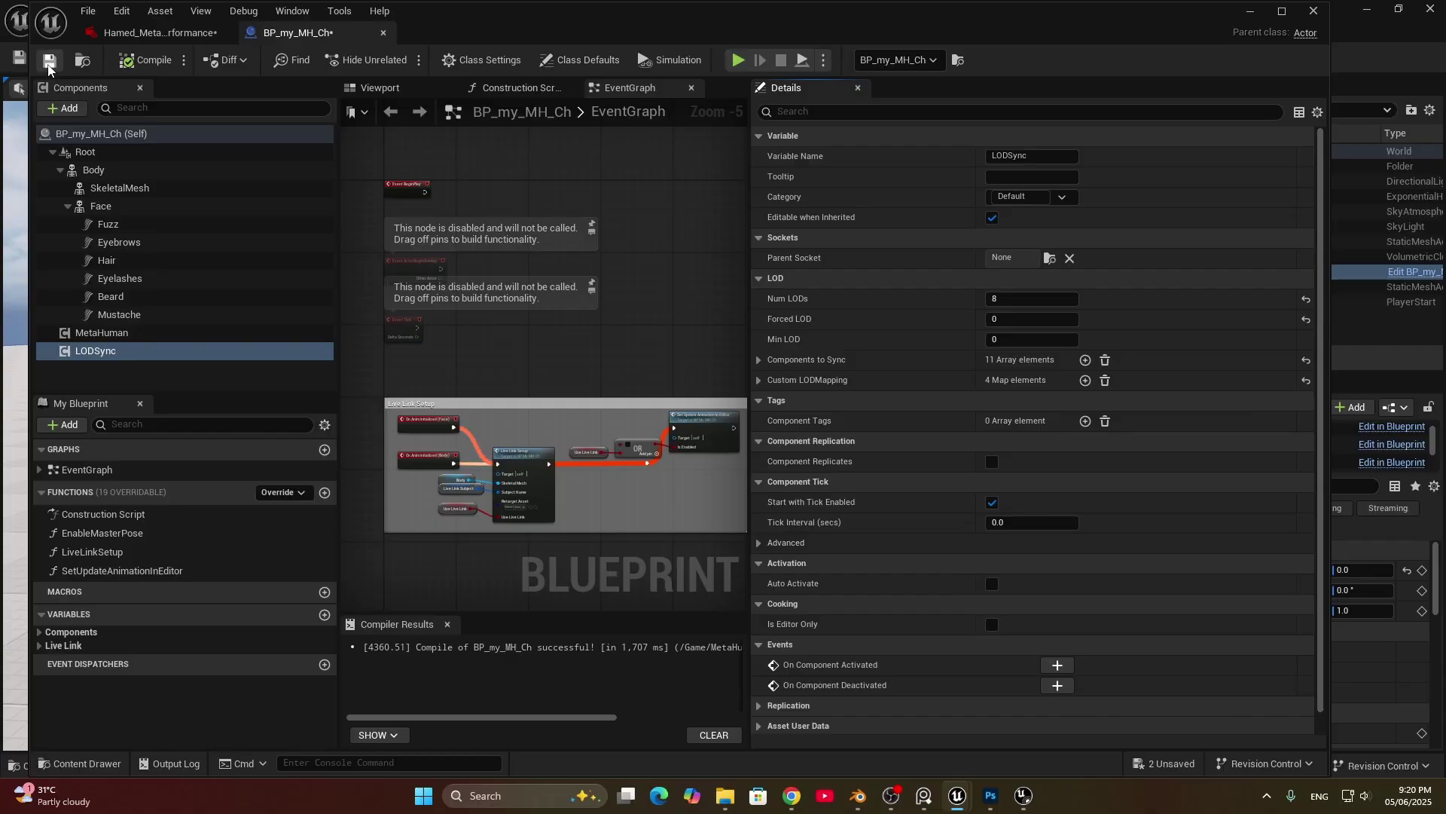
click(1367, 36)
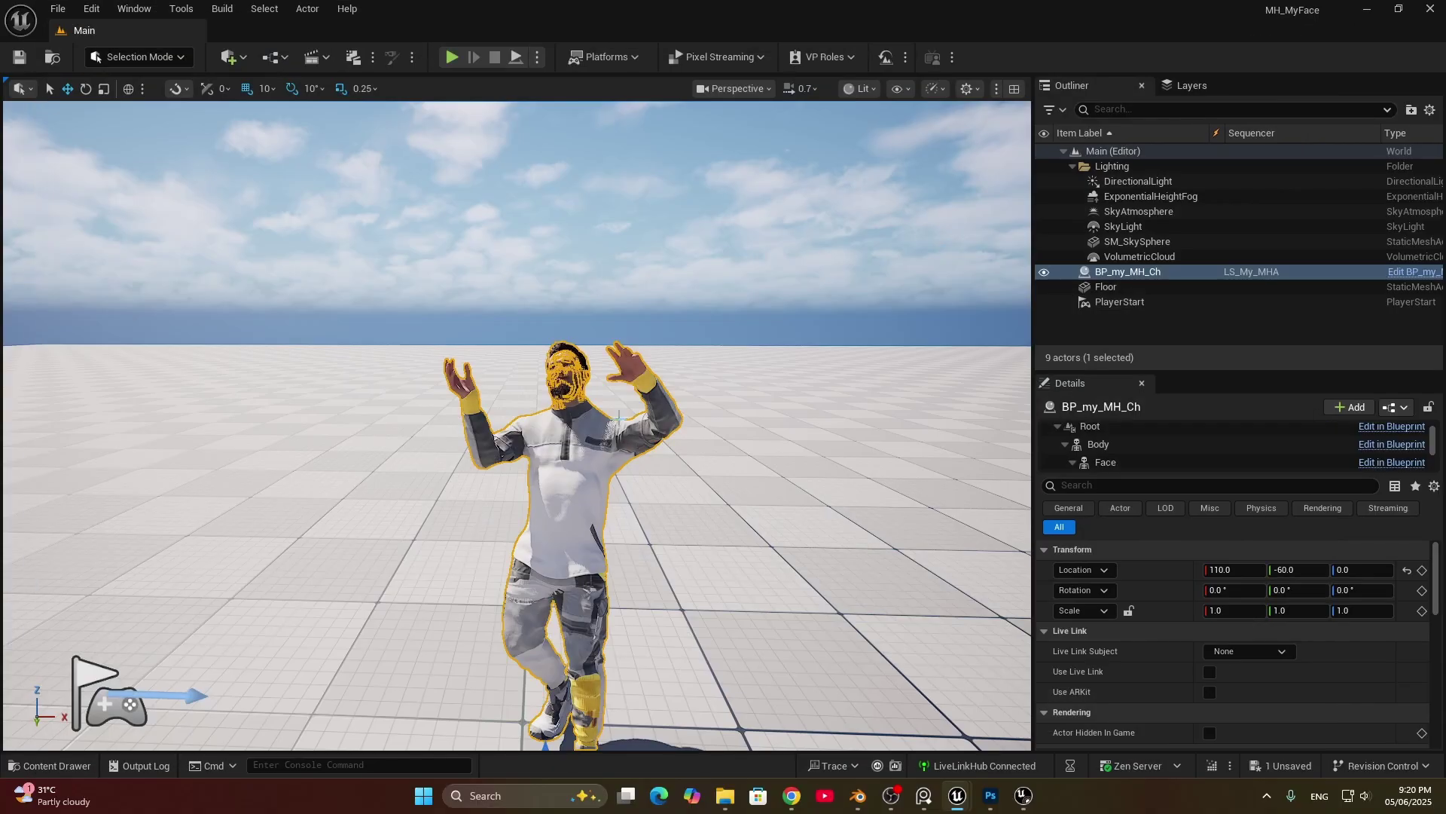
Step: Frame the character's upper body and play the sequence from about frame 114 to check the combined face and body animation
right_drag(672, 520, 699, 542)
key(s)
scroll(672, 520, up, 2)
key(w)
key(s)
key(Escape)
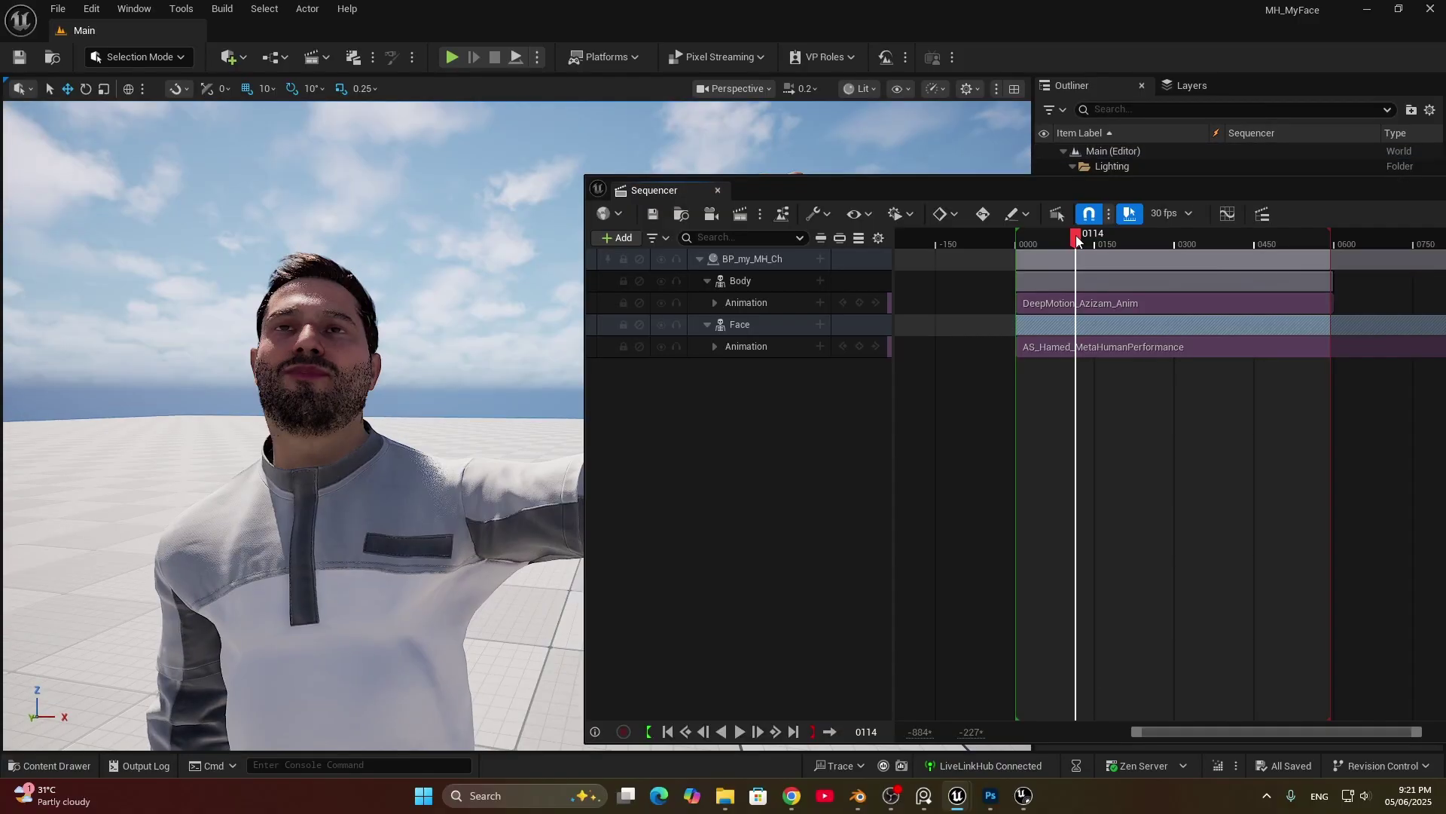
key(space)
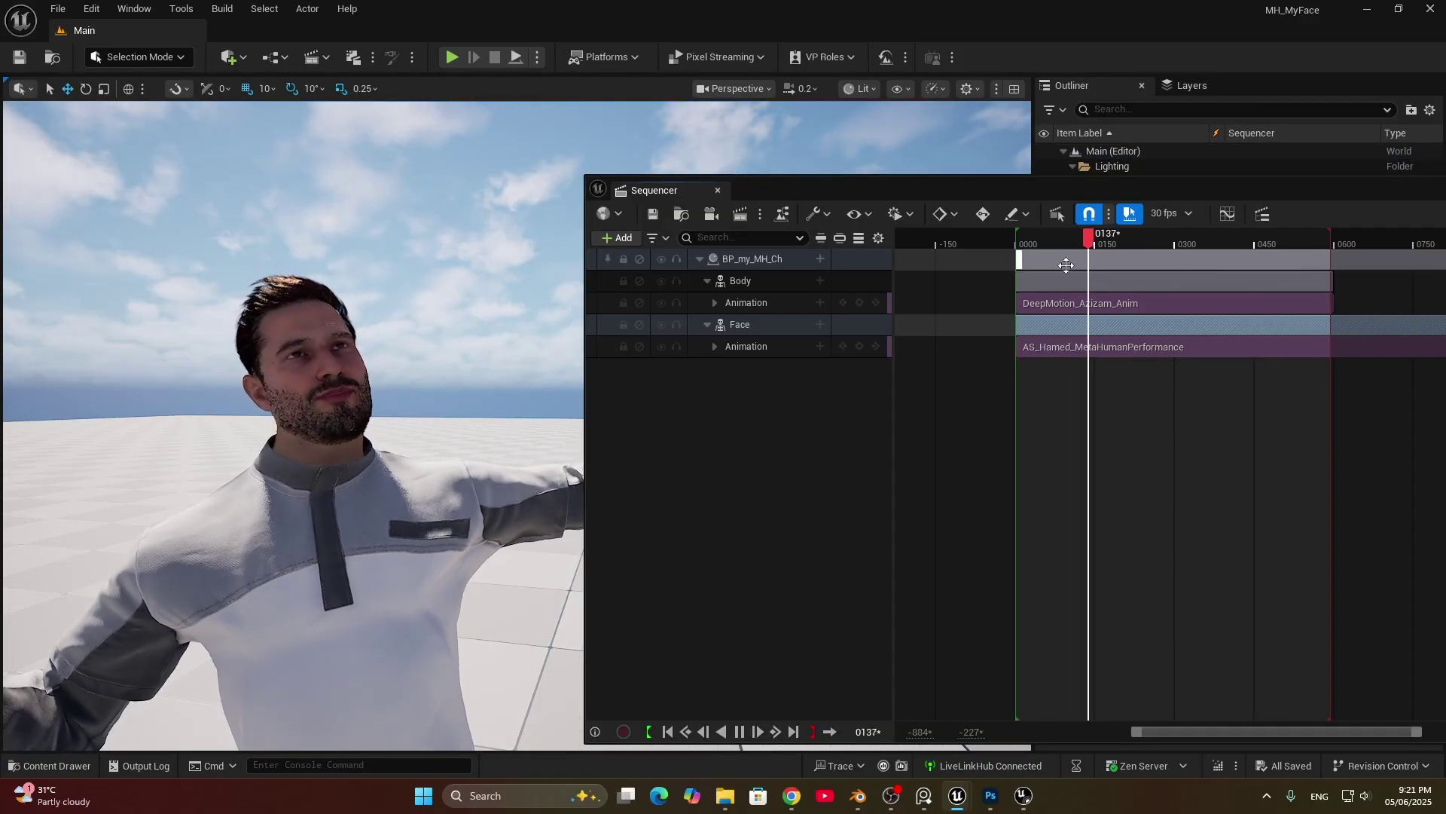
key(space)
drag(952, 187, 1043, 183)
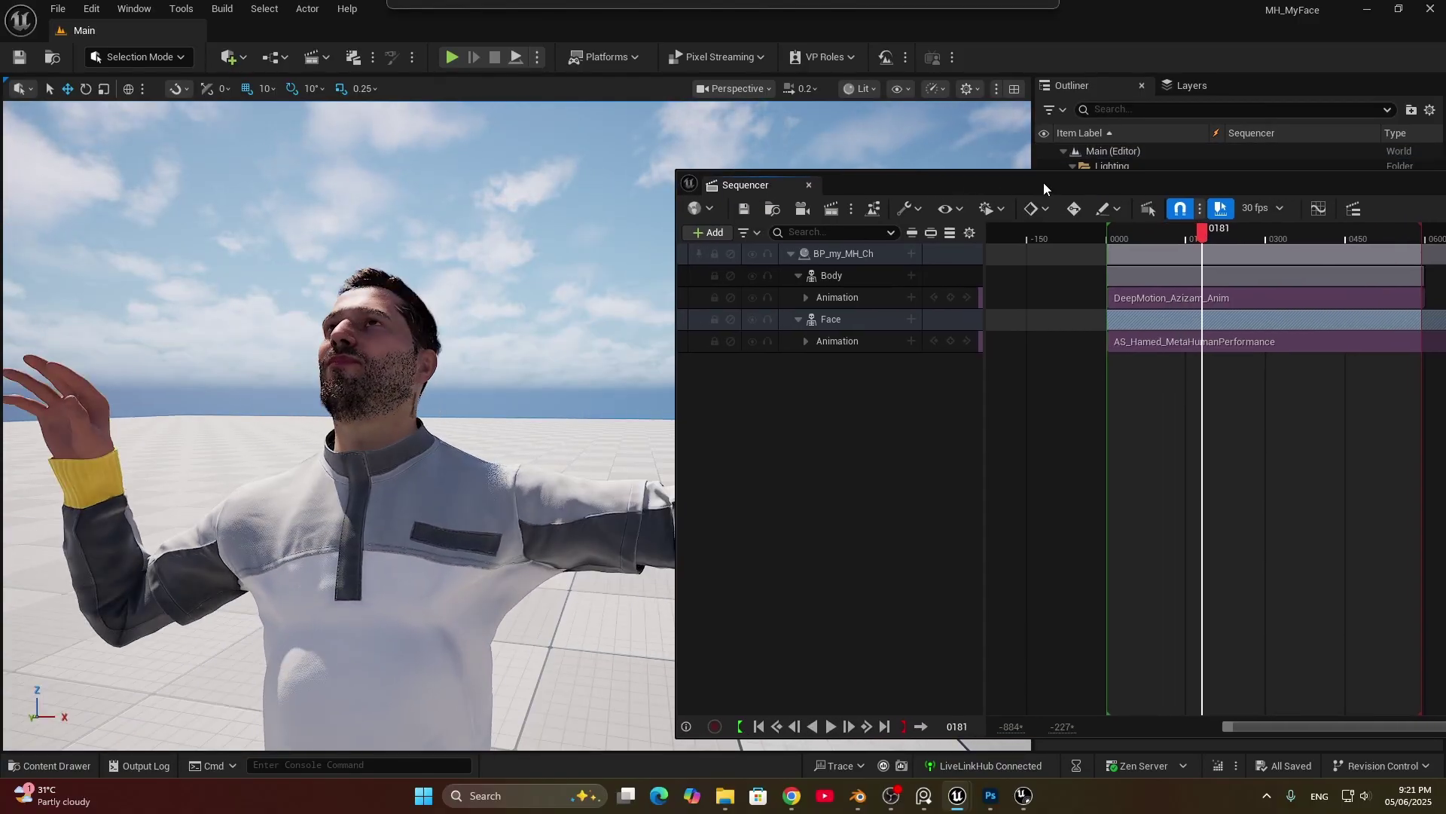
click(839, 297)
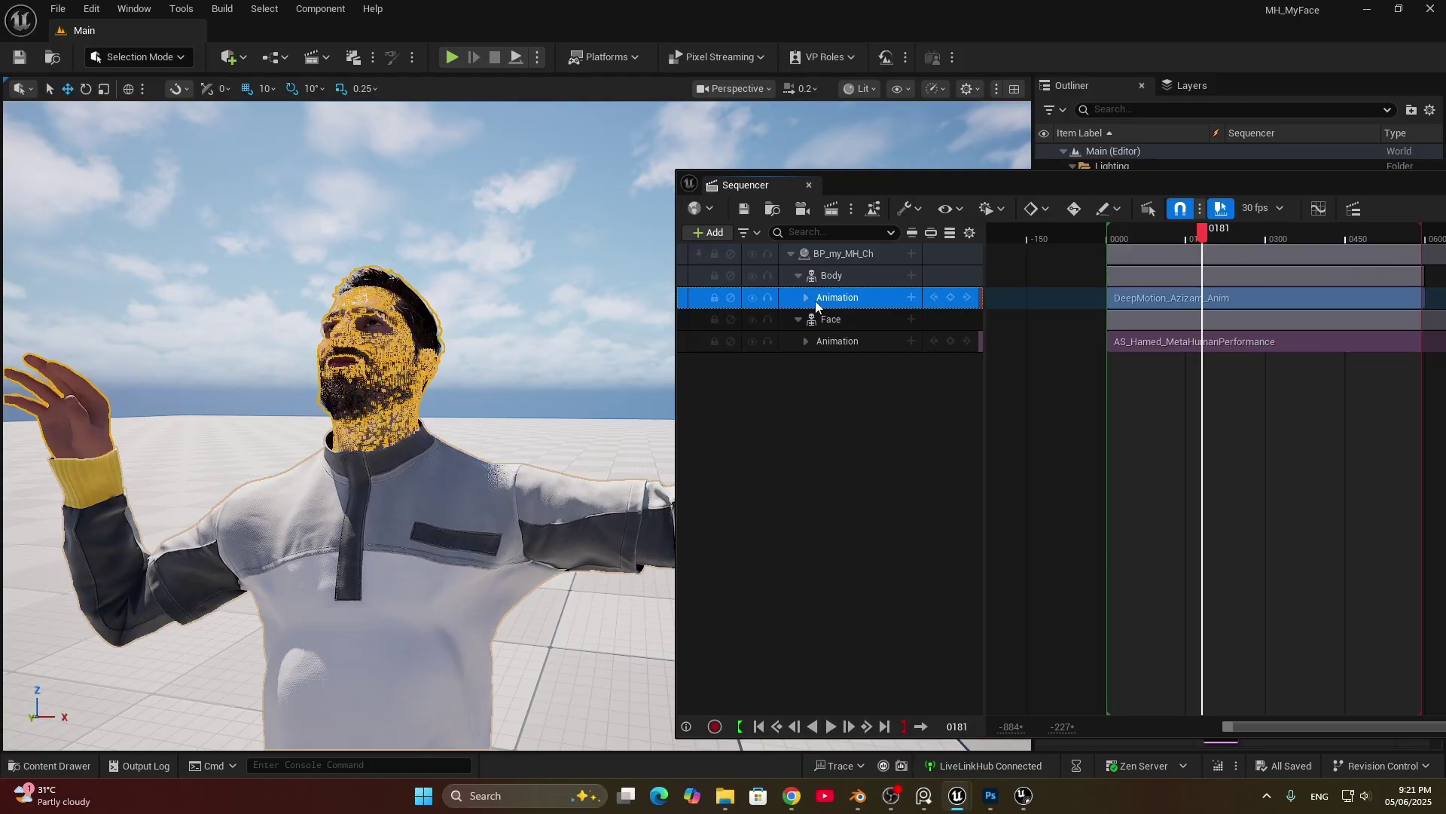
click(805, 298)
click(806, 298)
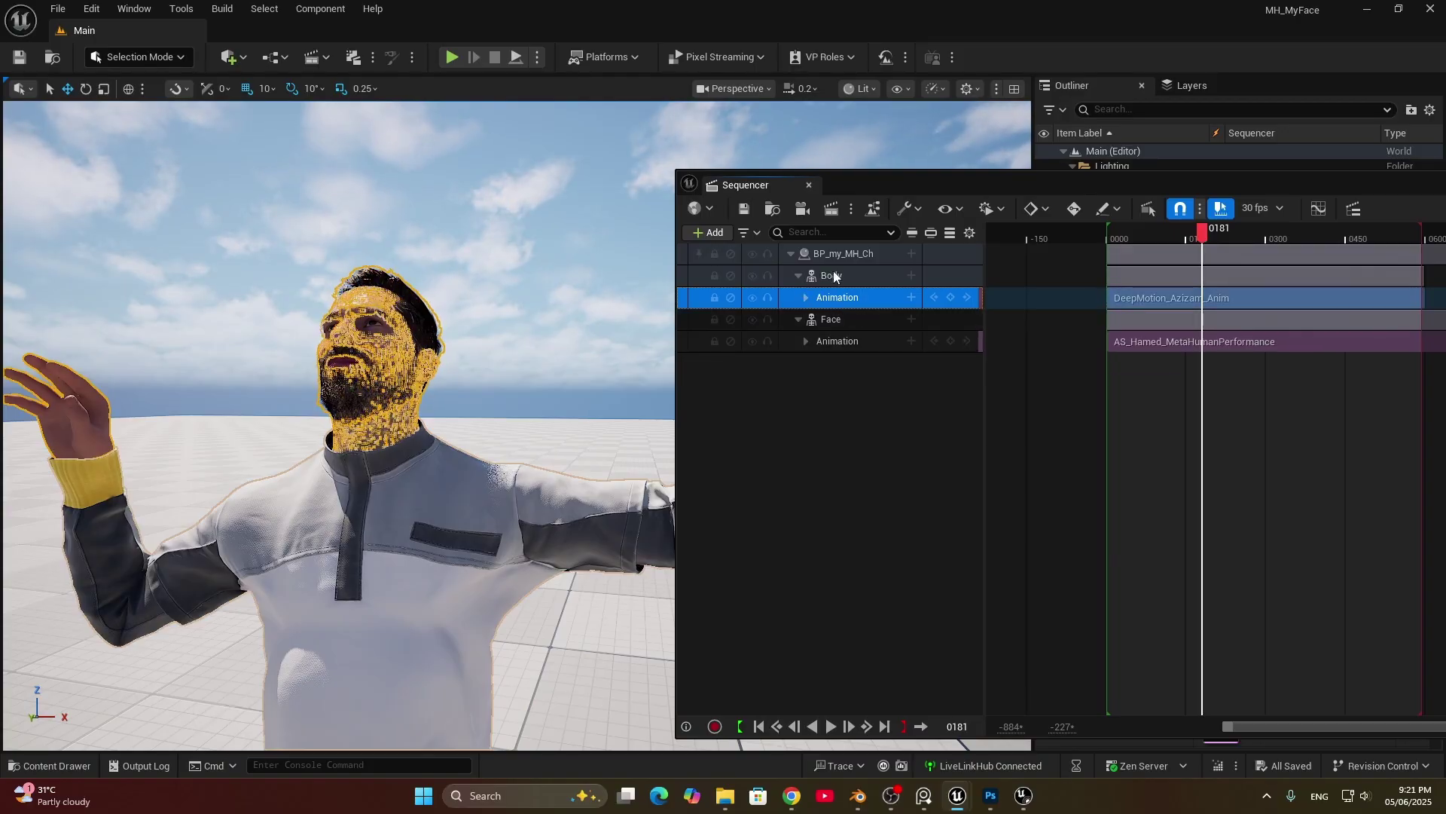
click(825, 276)
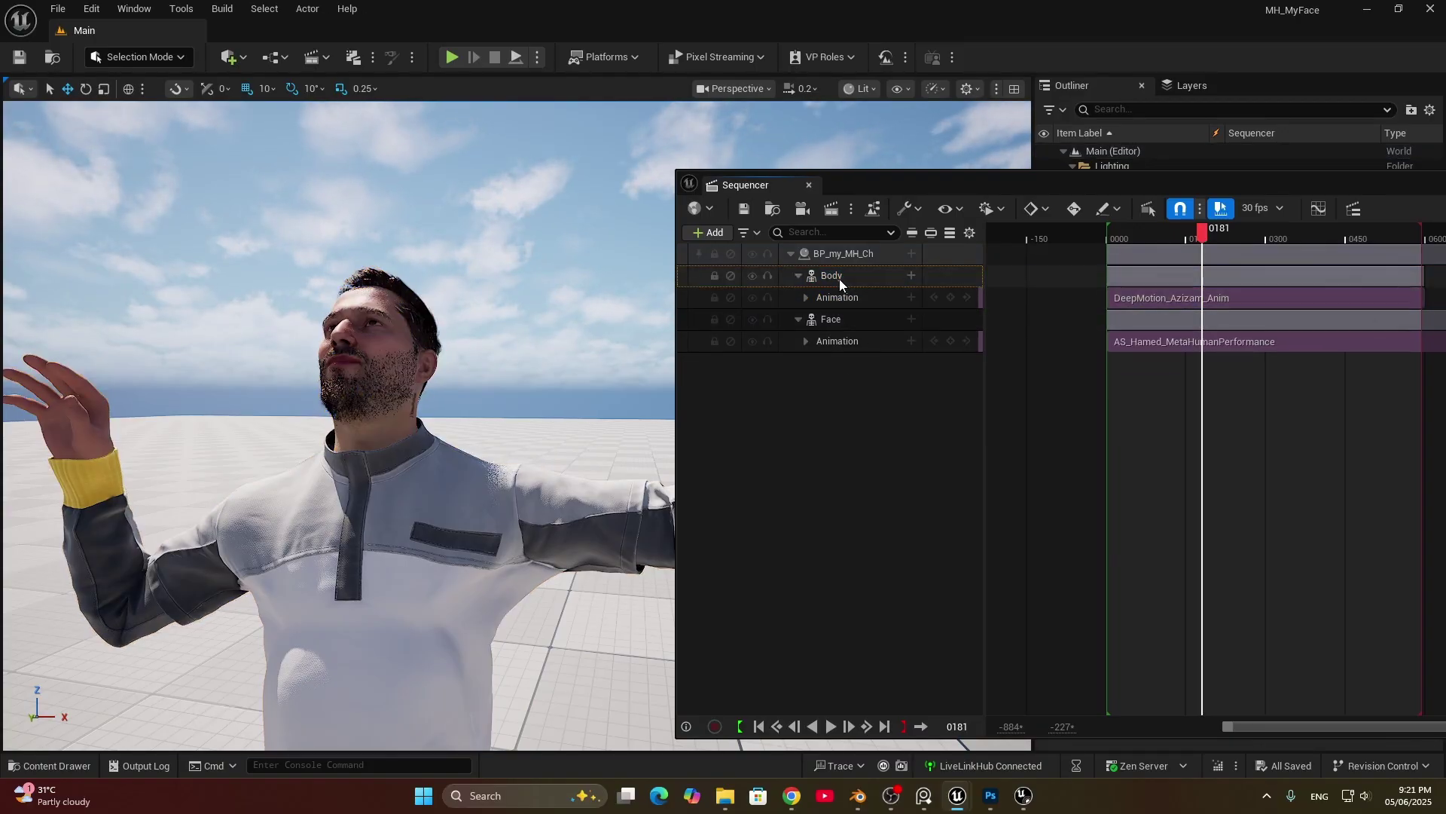
right_click(839, 278)
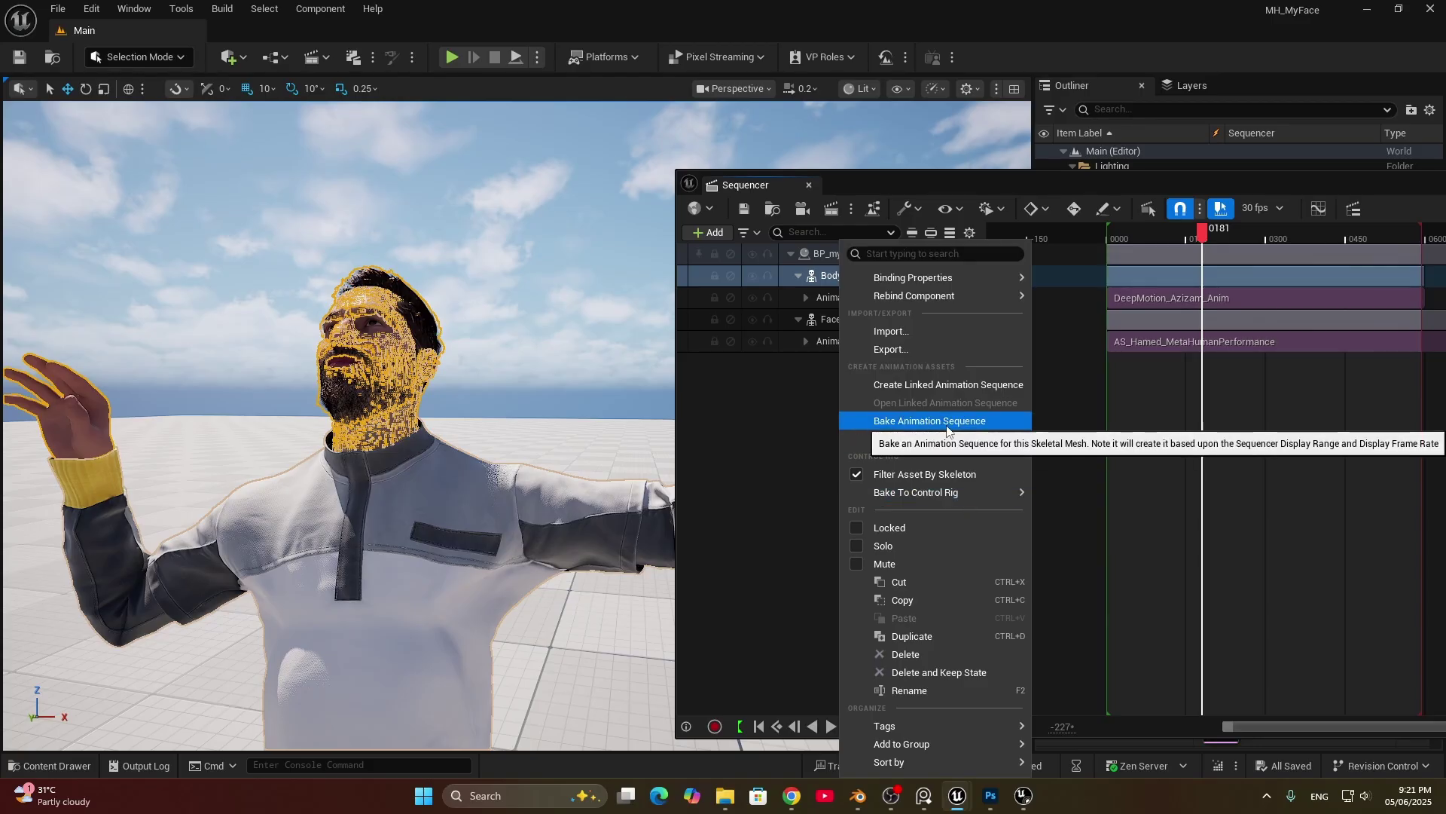
mouse_move(883, 496)
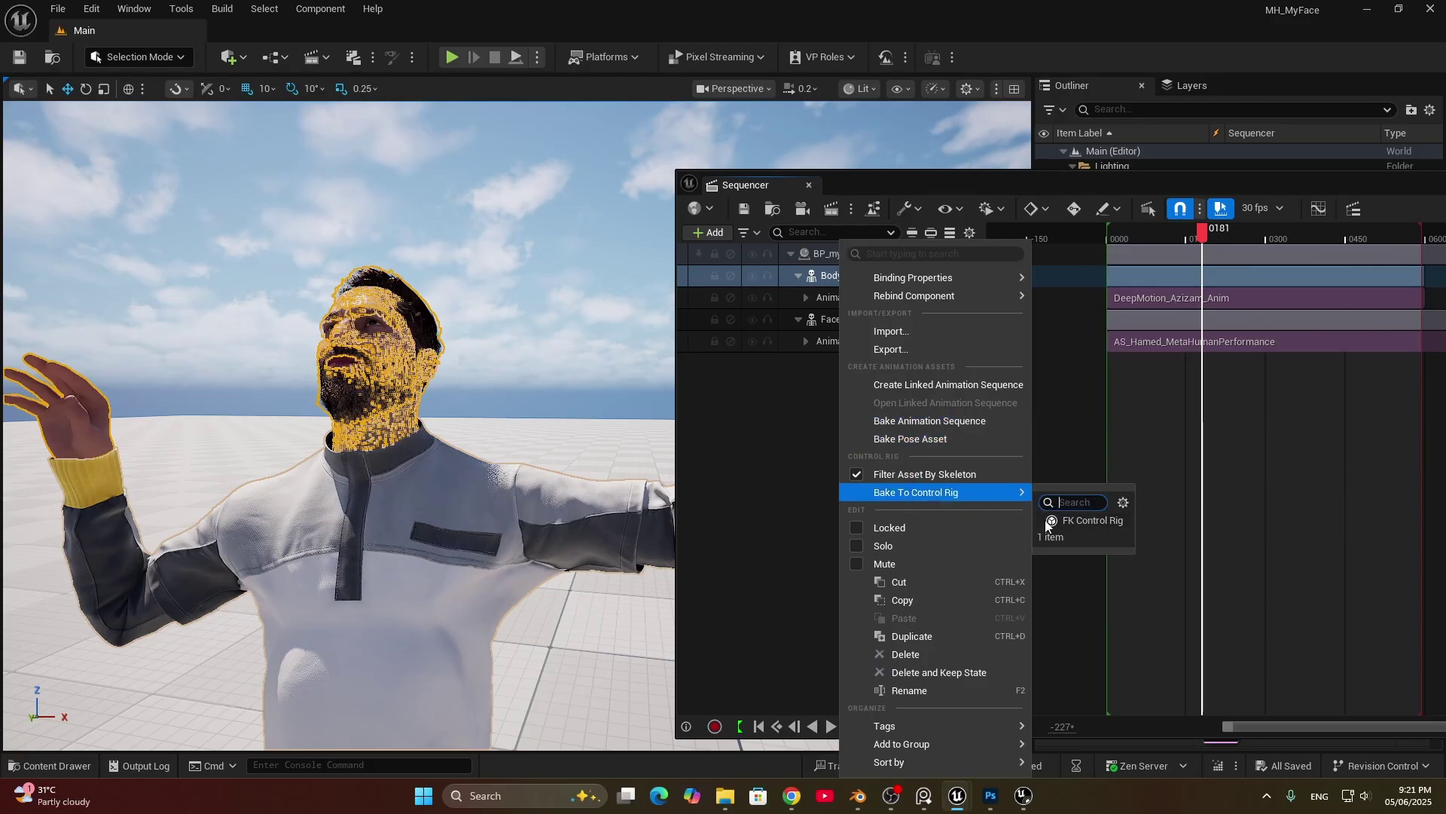
click(1085, 521)
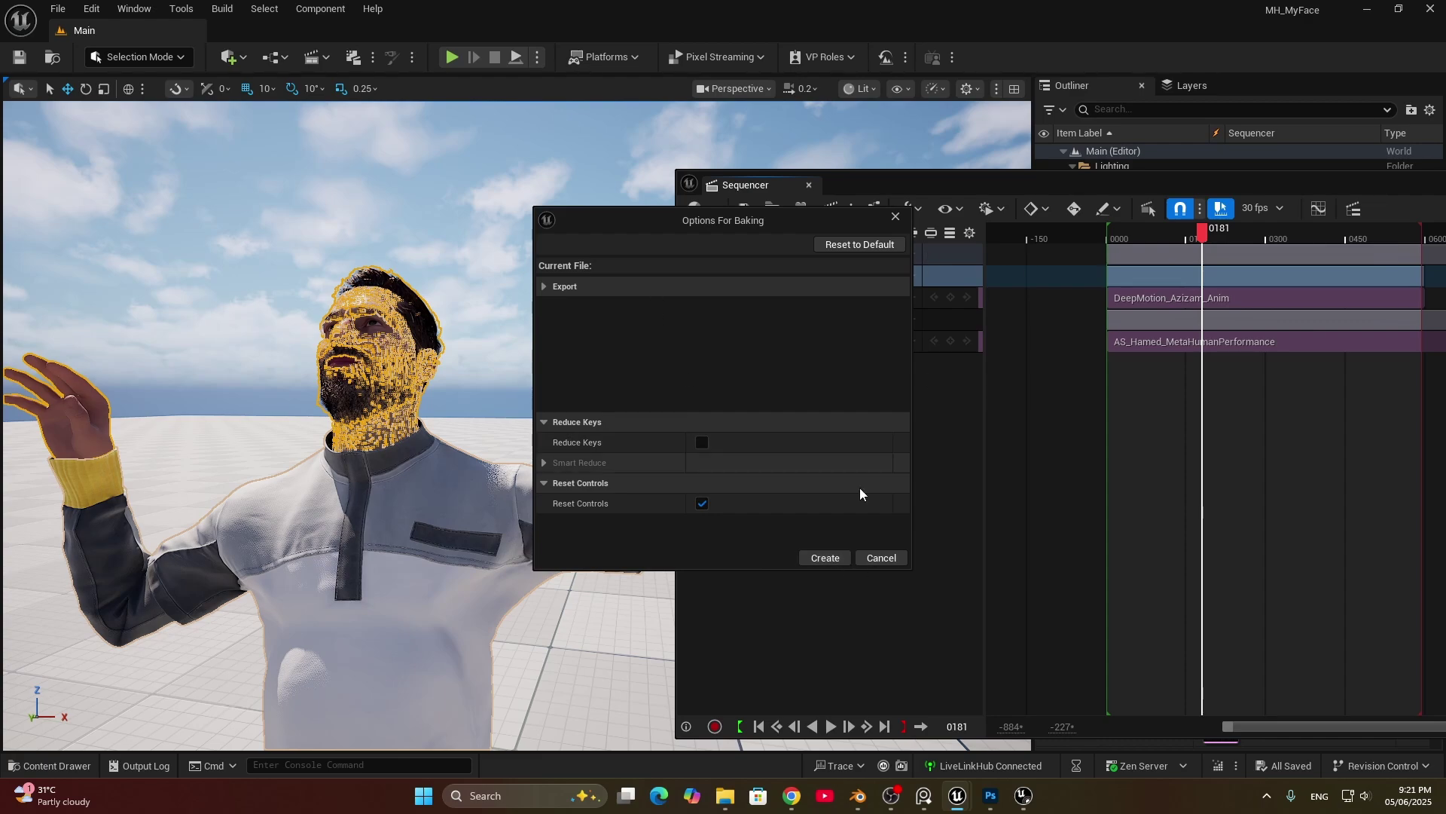
click(878, 557)
Step: Bake the Body animation to the FK Control Rig with Reduce Keys off and Reset Controls on
drag(1278, 185, 924, 201)
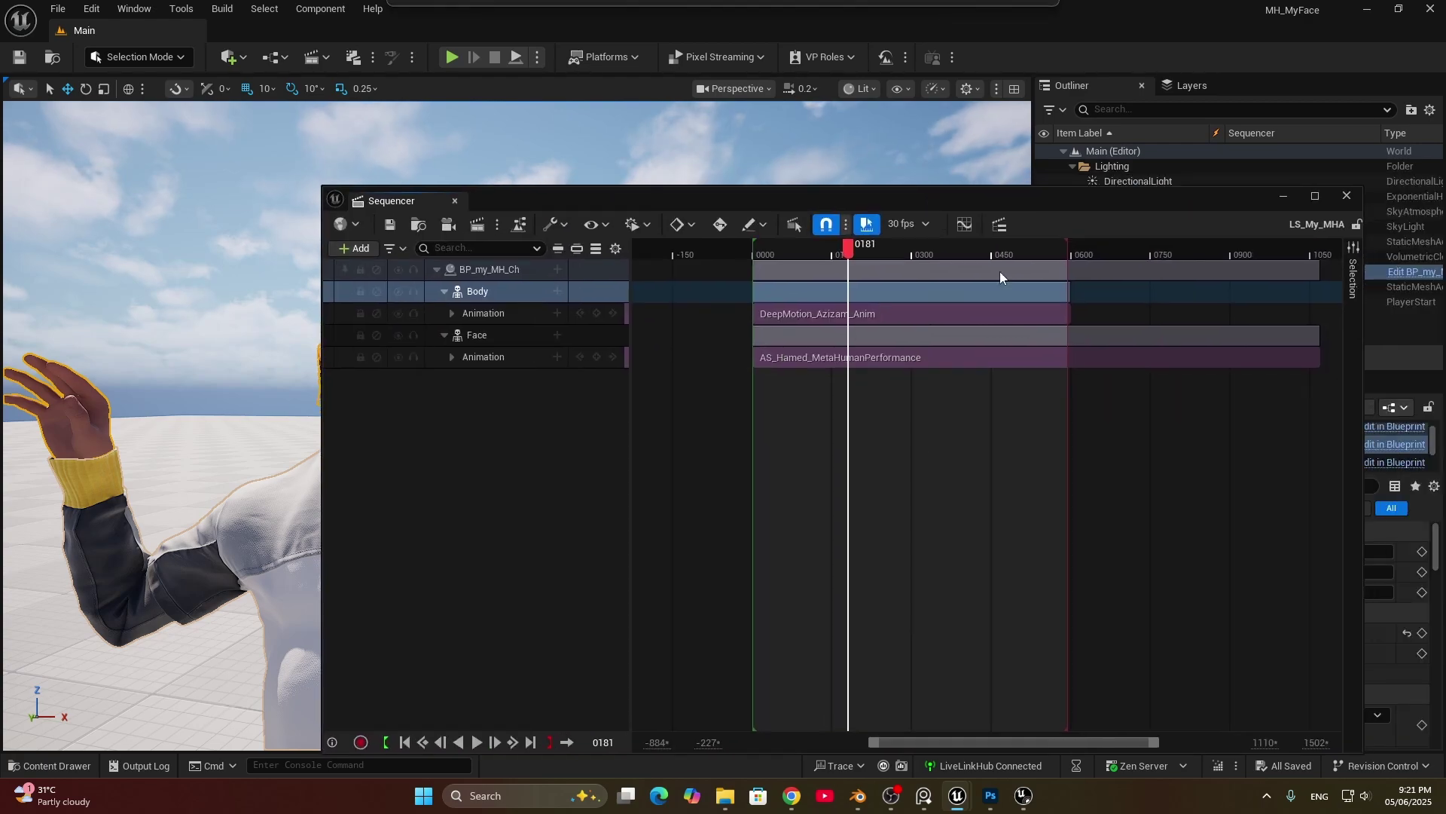
scroll(1070, 422, down, 4)
scroll(1023, 302, up, 4)
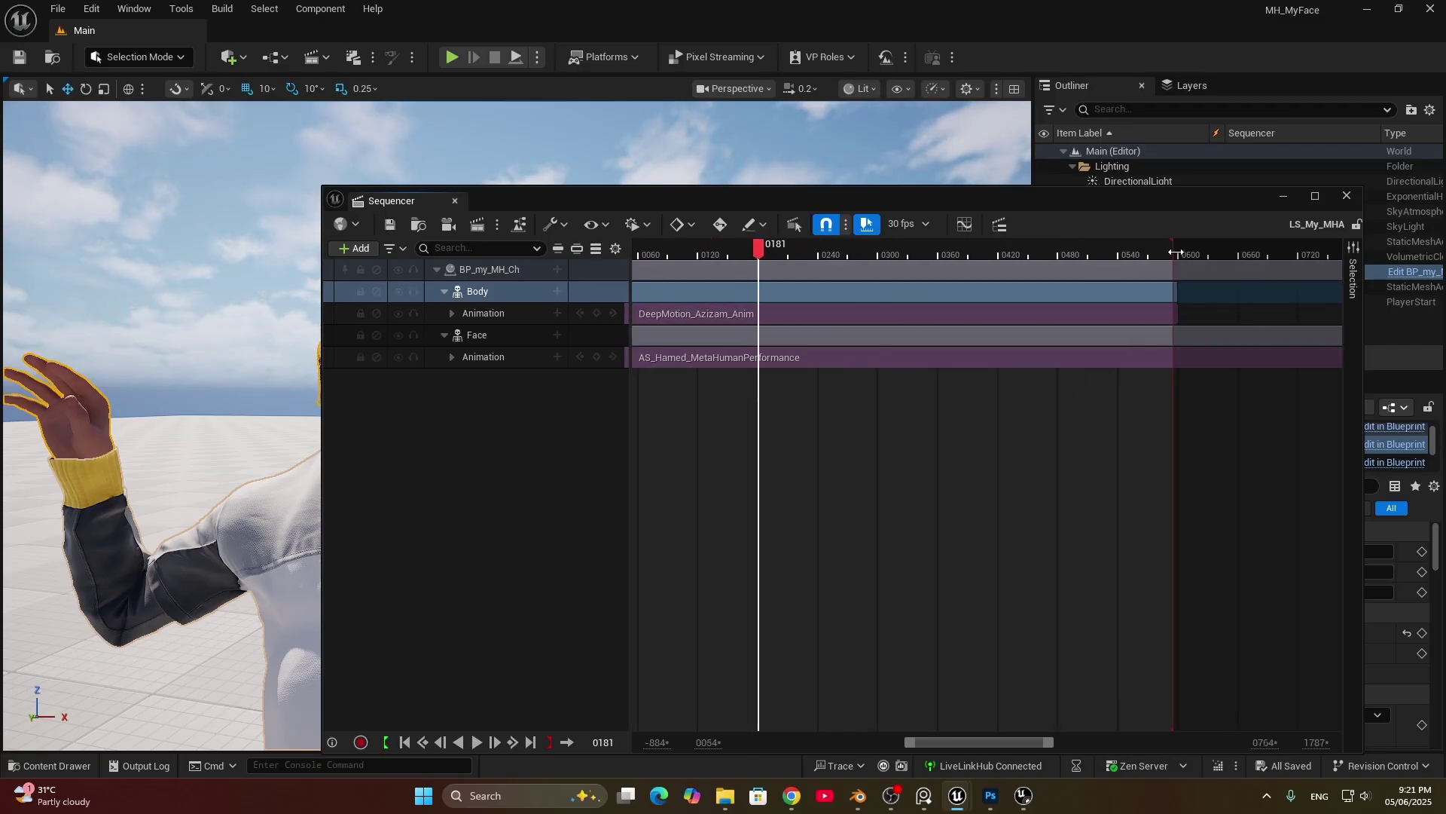
scroll(1152, 296, left, 5)
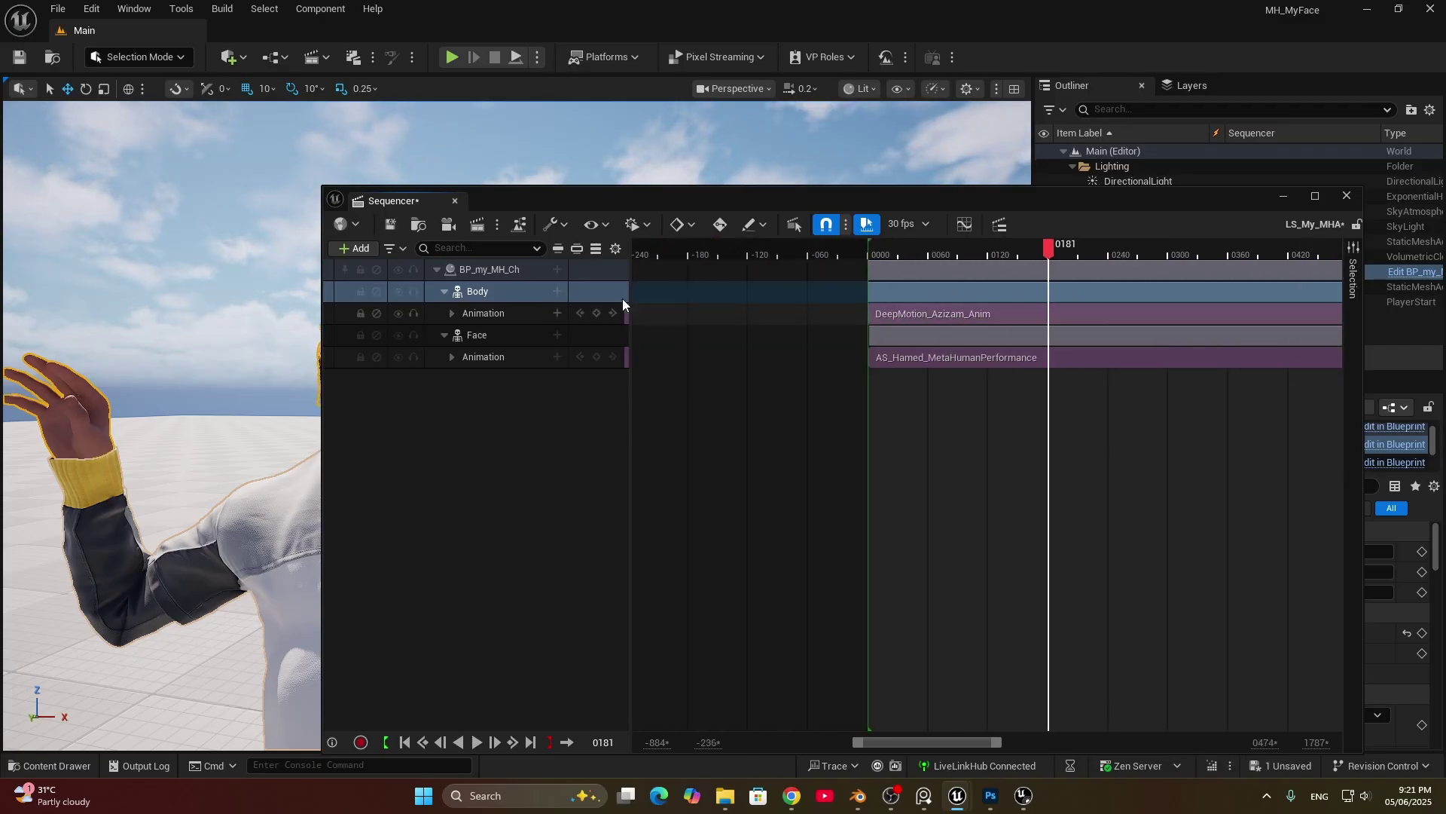
right_click(483, 294)
mouse_move(483, 295)
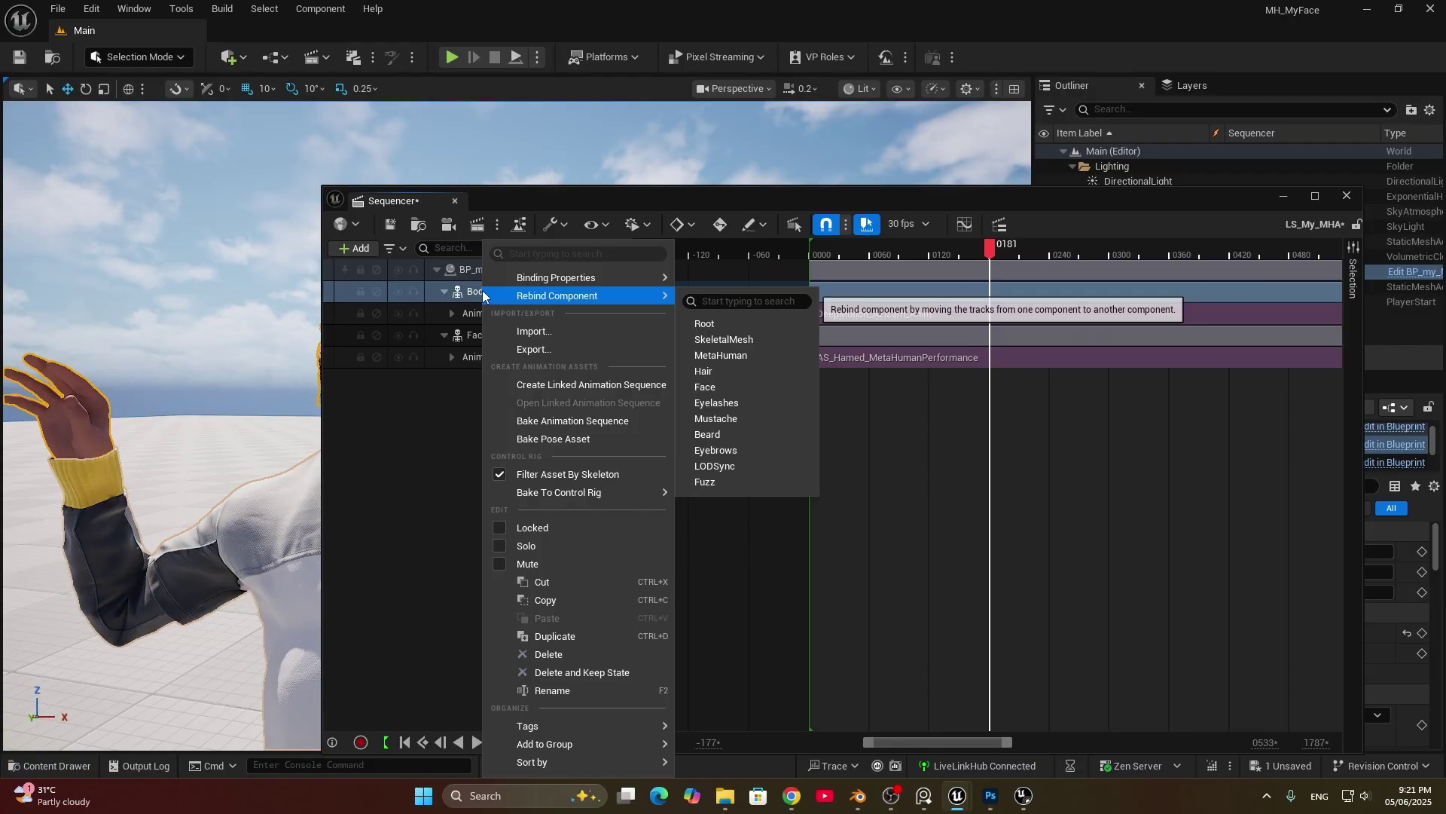
mouse_move(560, 494)
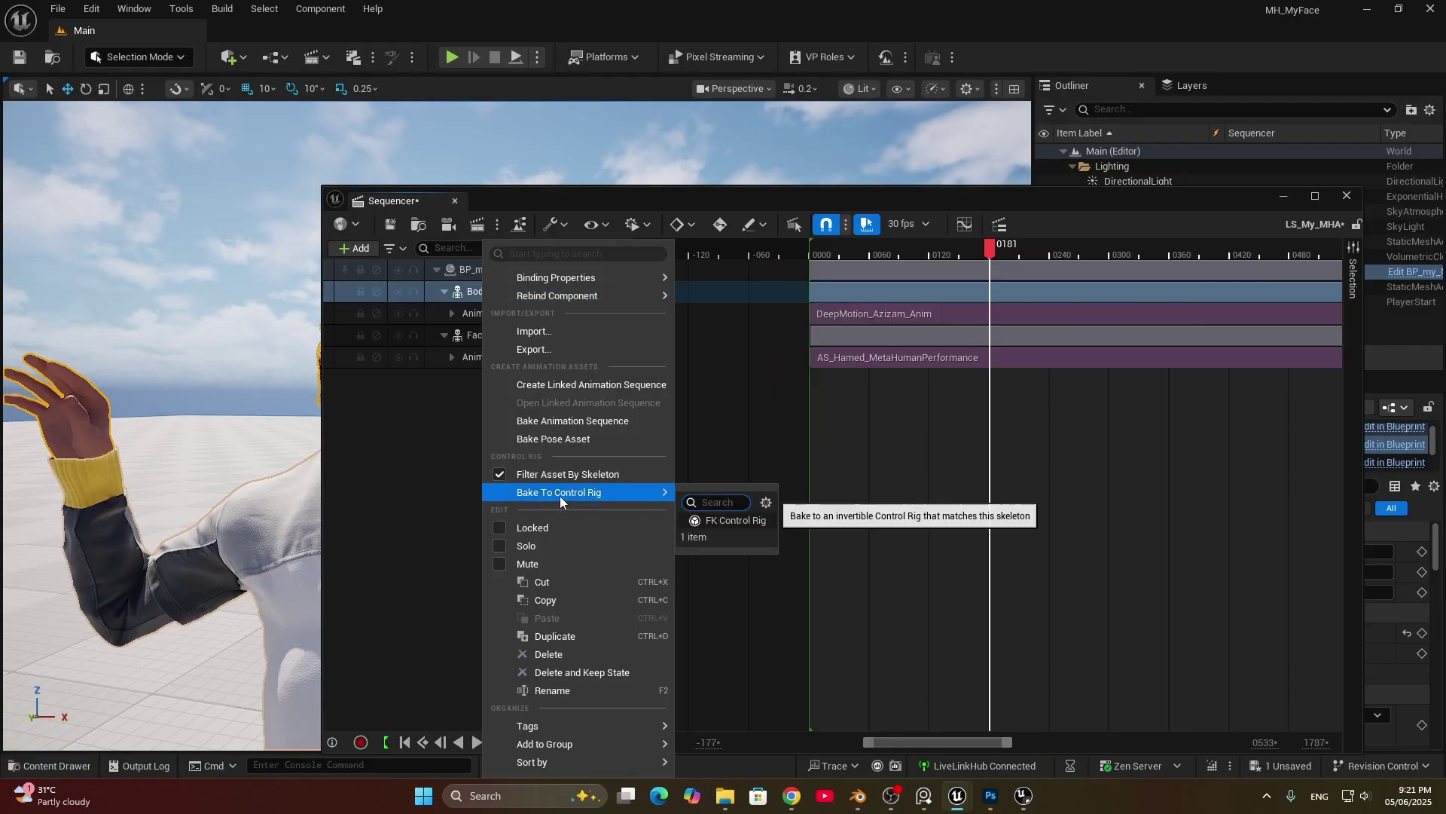
click(720, 520)
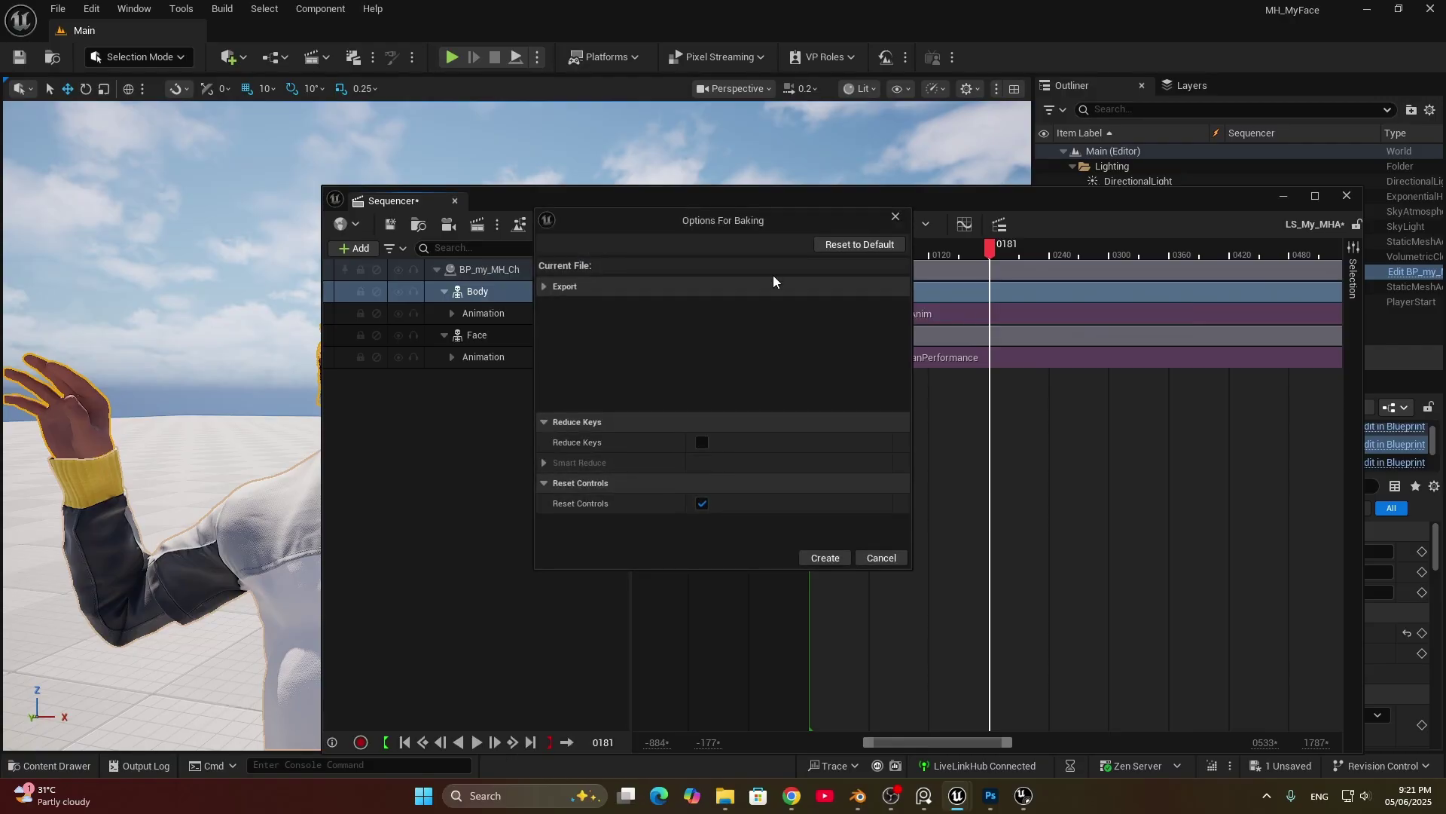
click(825, 558)
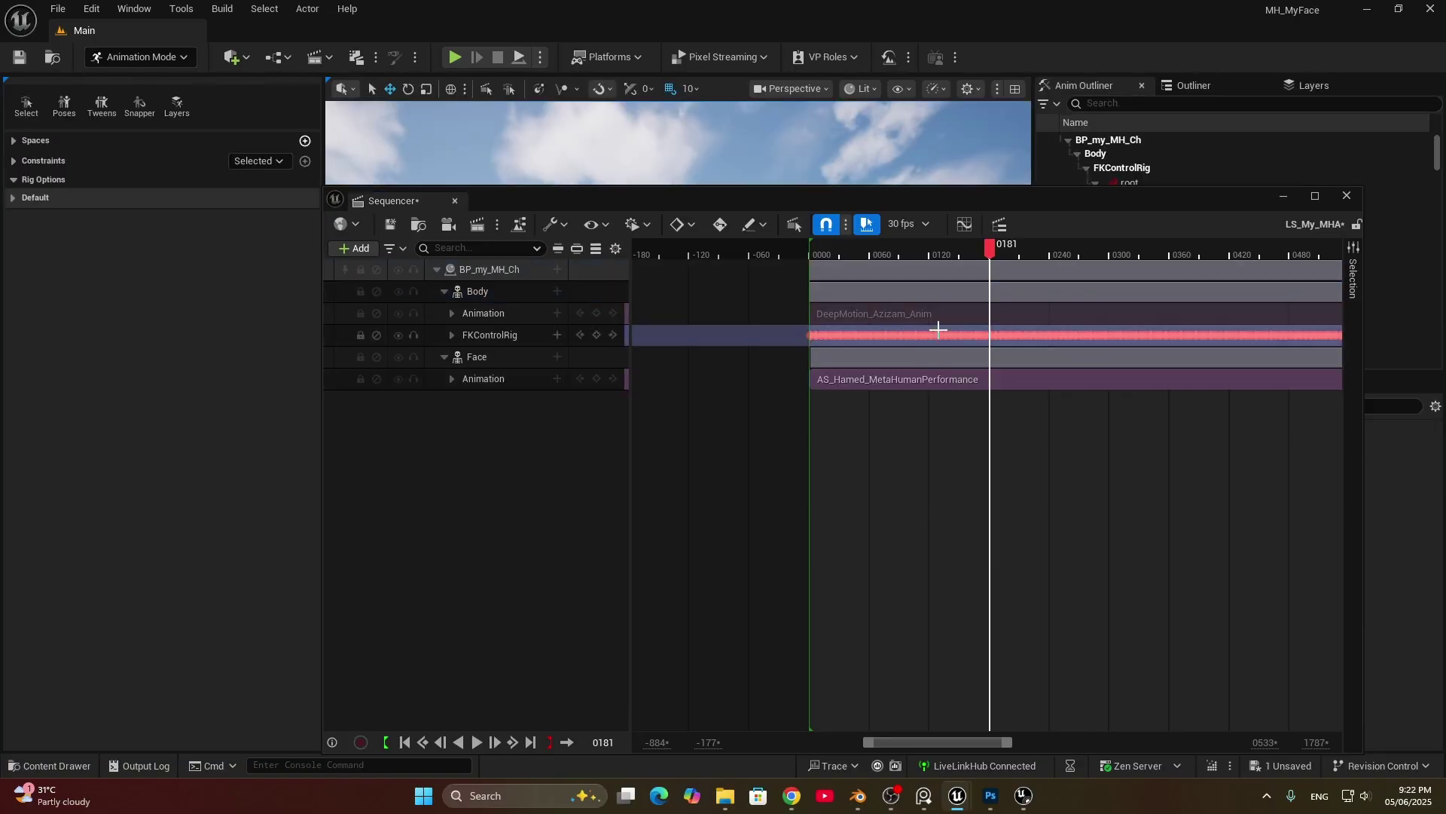
Step: Expand the FKControlRig track beneath Body and look through its bone controls, keeping the character in view
drag(843, 194, 945, 209)
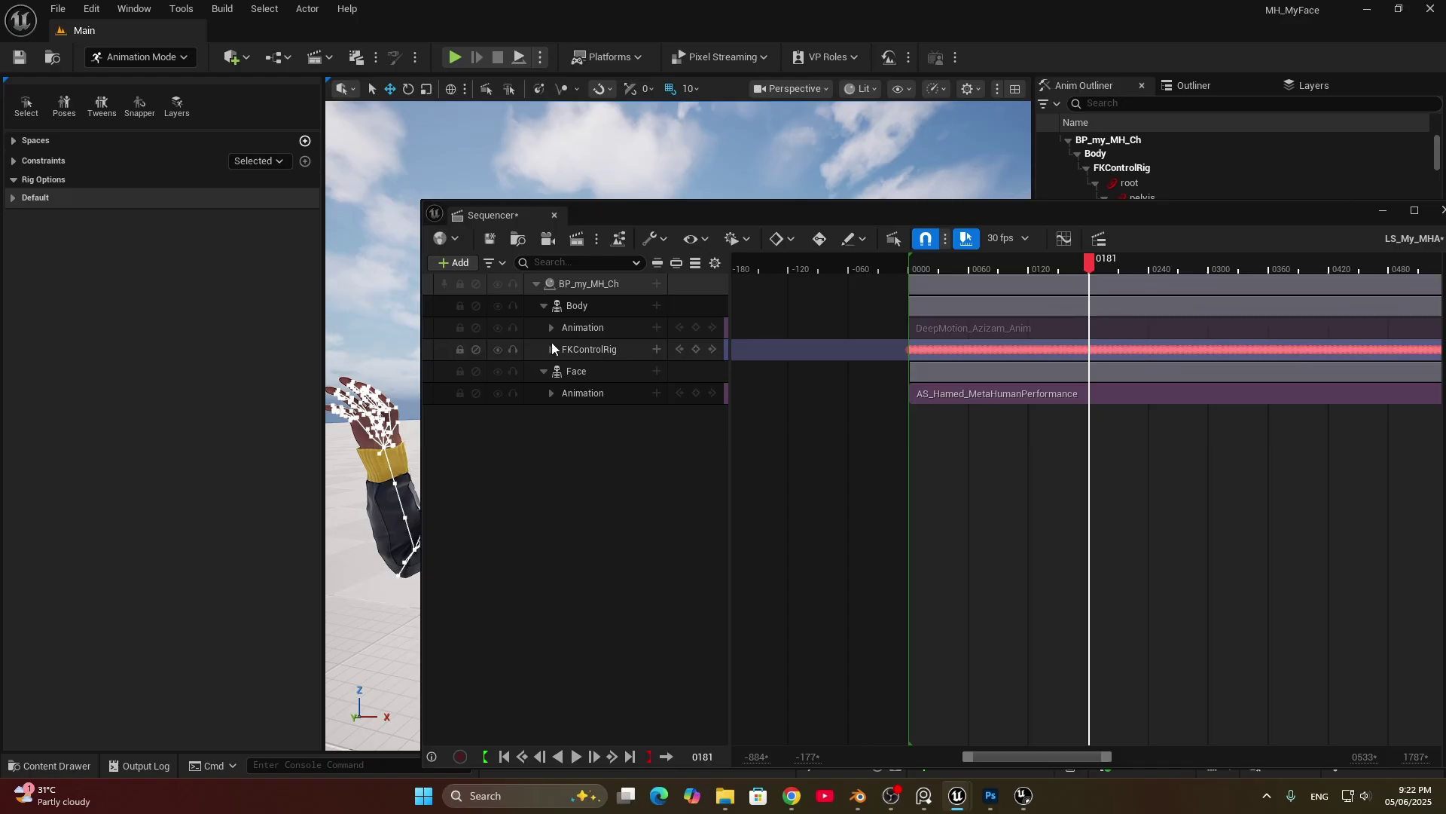
drag(713, 213, 1025, 147)
right_drag(583, 450, 497, 486)
drag(866, 142, 802, 177)
click(843, 311)
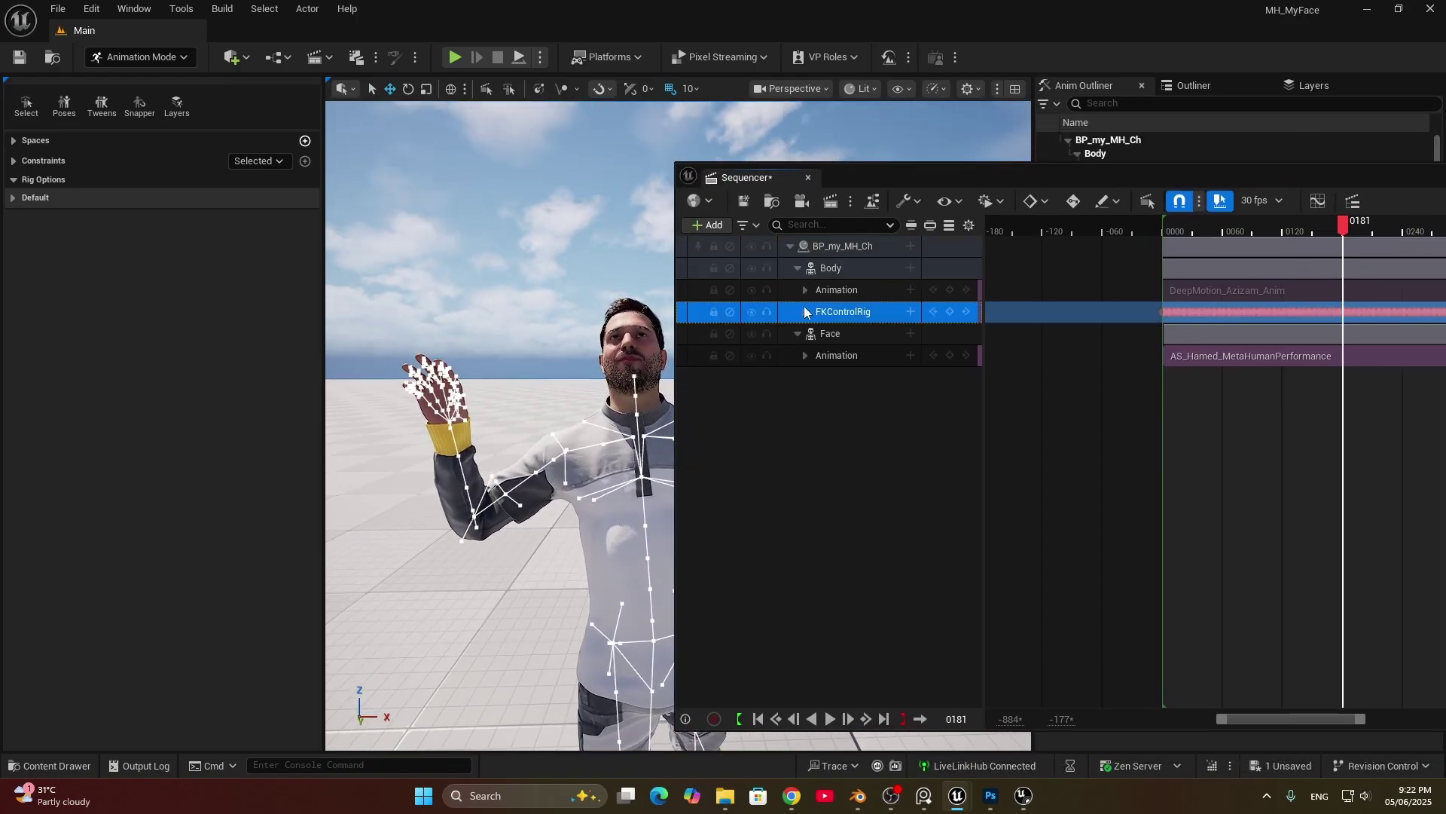
click(805, 311)
scroll(1239, 362, down, 10)
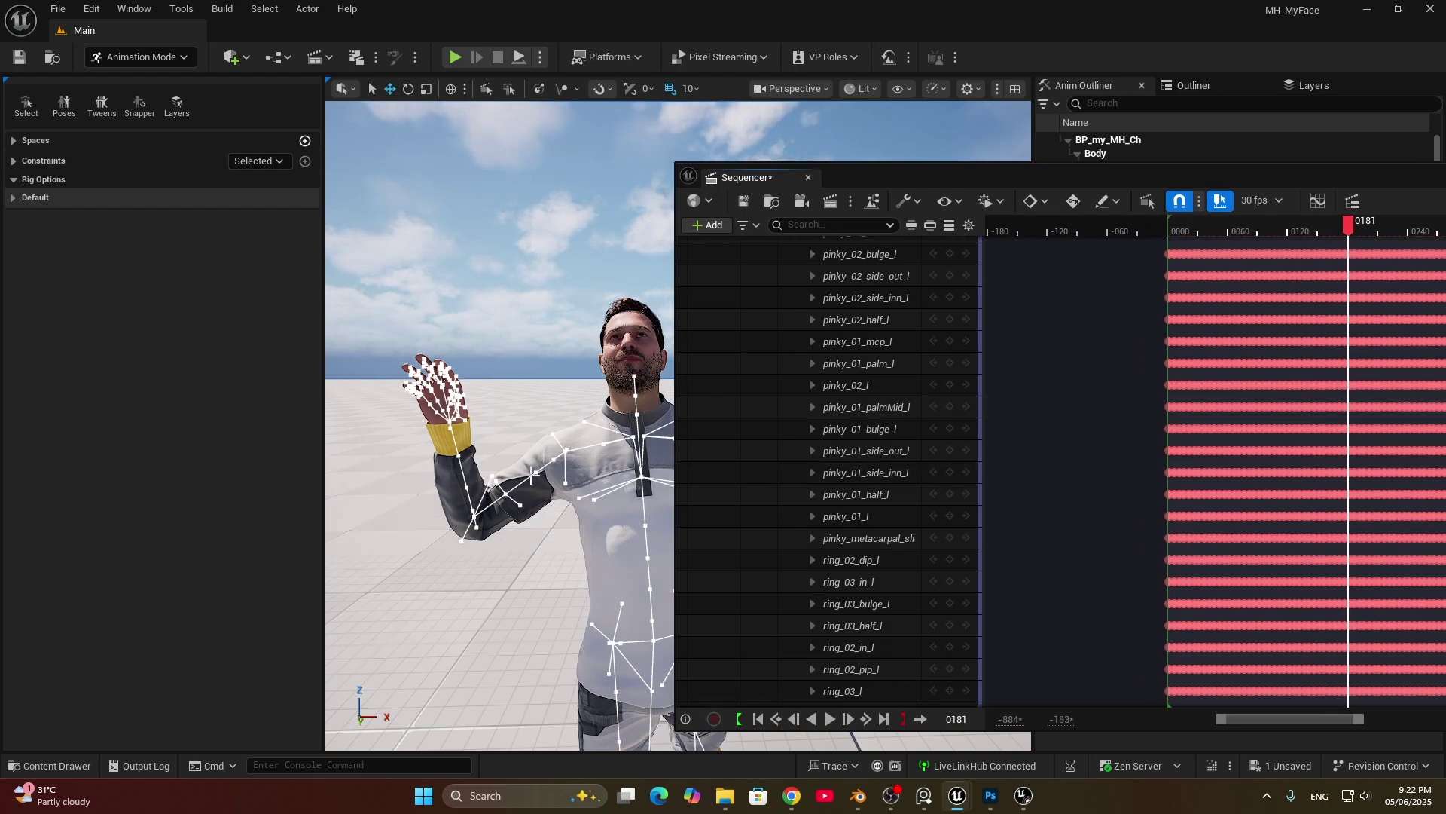
Step: Select the upperarm_r control on the character and expand its location, rotation and scale channels
click(522, 491)
right_drag(520, 452, 561, 470)
scroll(1227, 486, down, 4)
scroll(1263, 424, up, 2)
ctrl+scroll(1195, 468, down, 3)
scroll(1218, 465, up, 1)
click(813, 459)
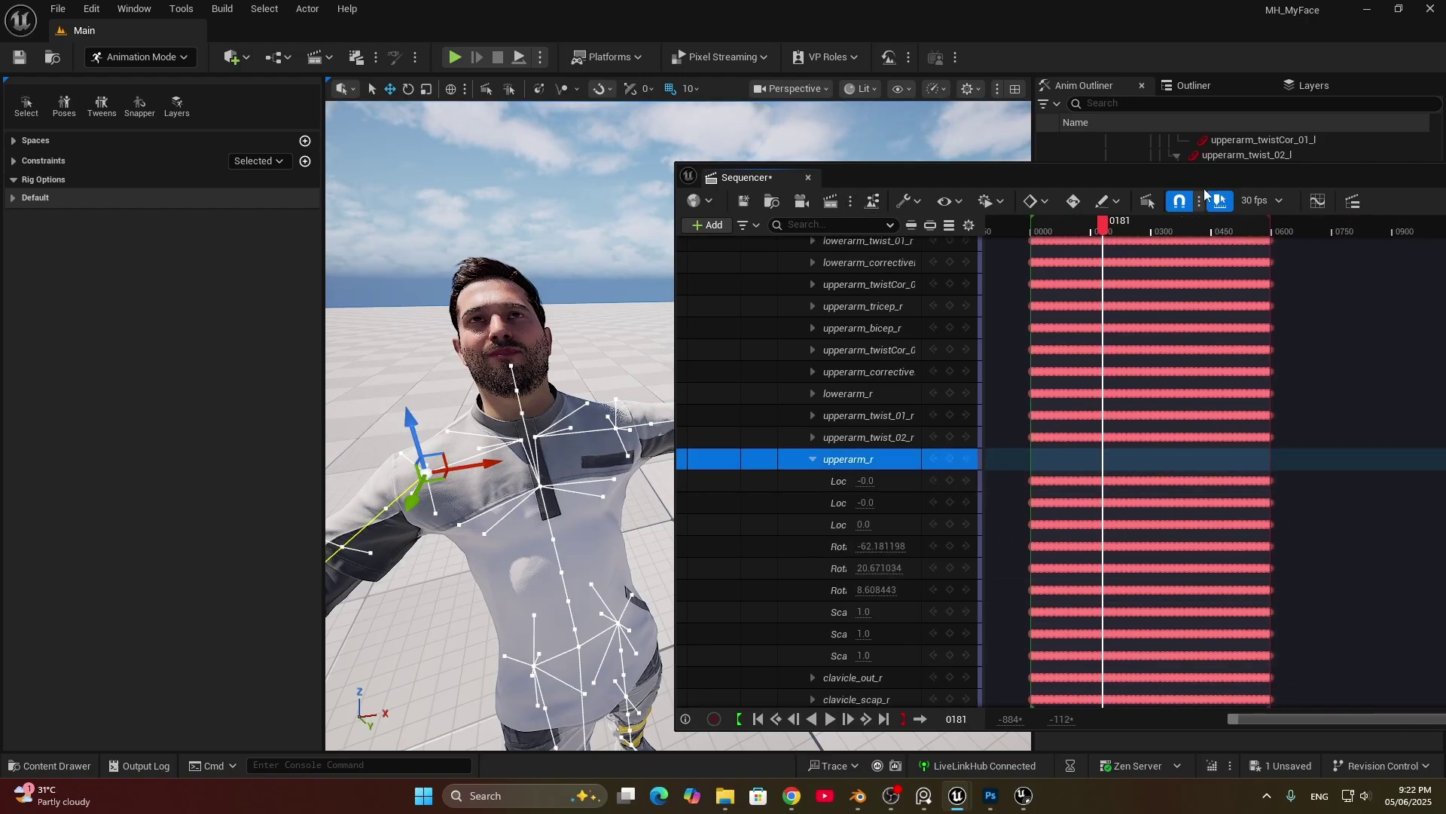
Step: Open the curve editor and examine the curves of neck_01, clavicle_r, spine_04_latissimus_r and spine_03
click(1318, 201)
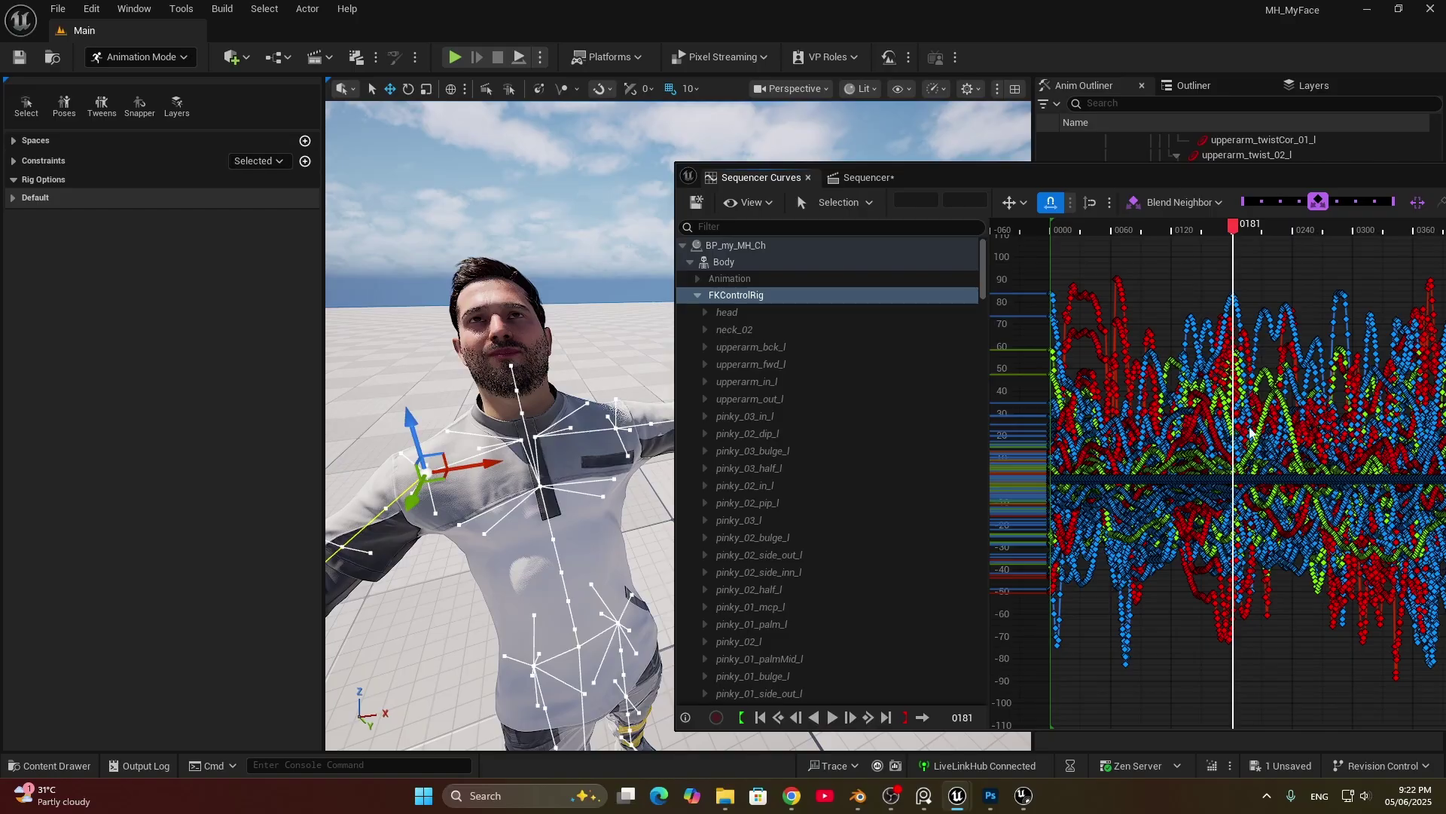
scroll(776, 475, down, 20)
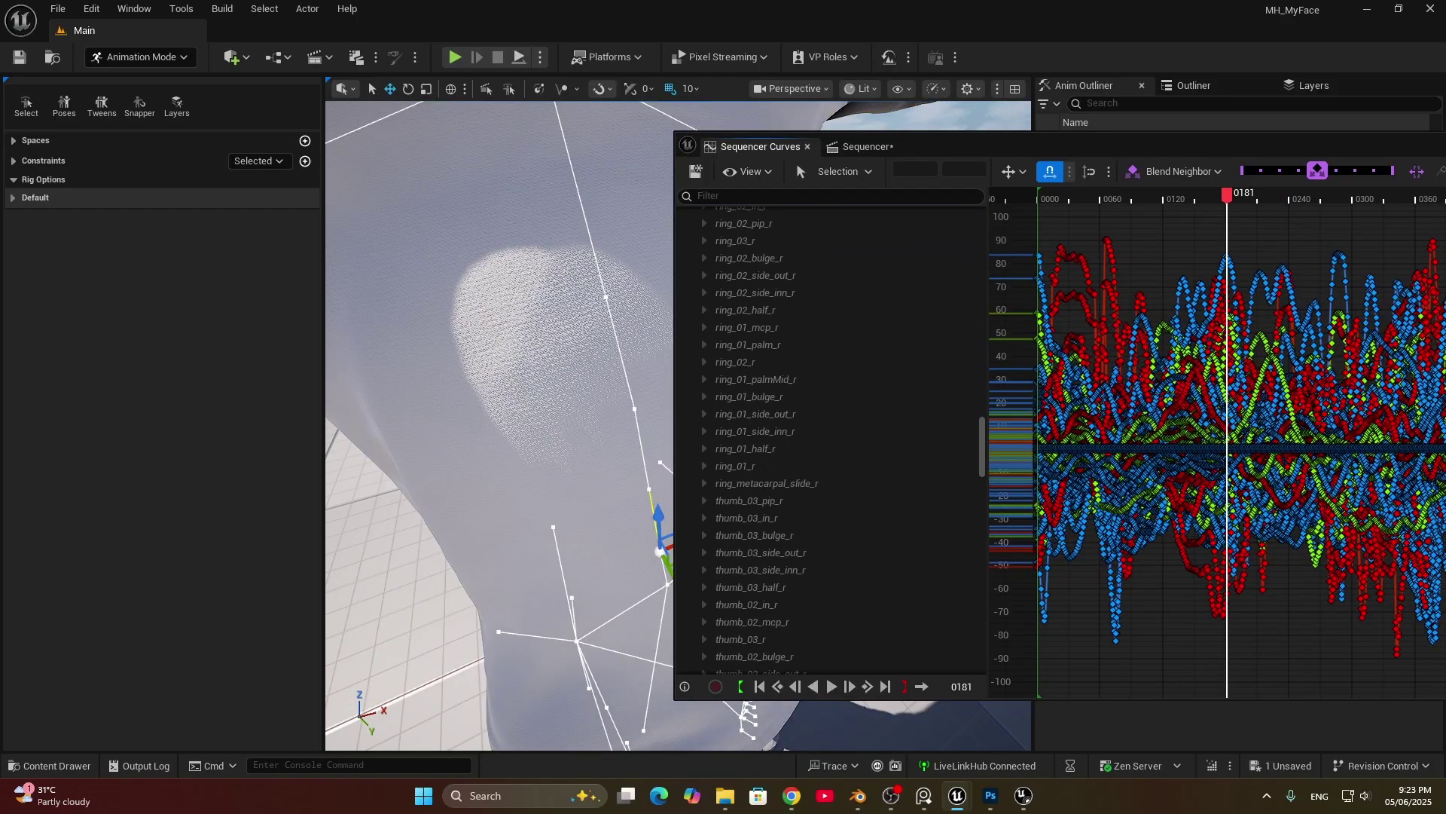
click(768, 427)
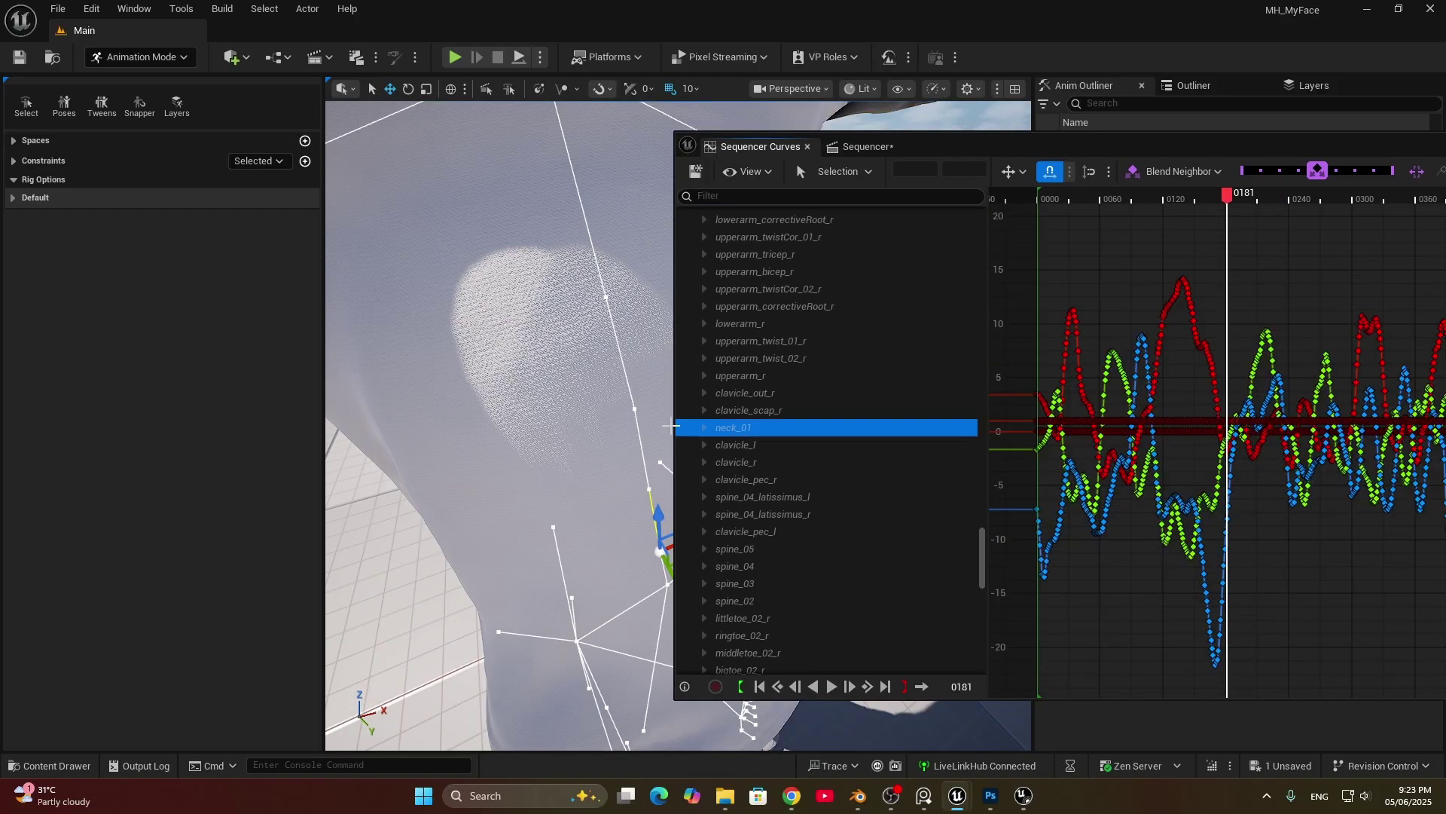
click(768, 462)
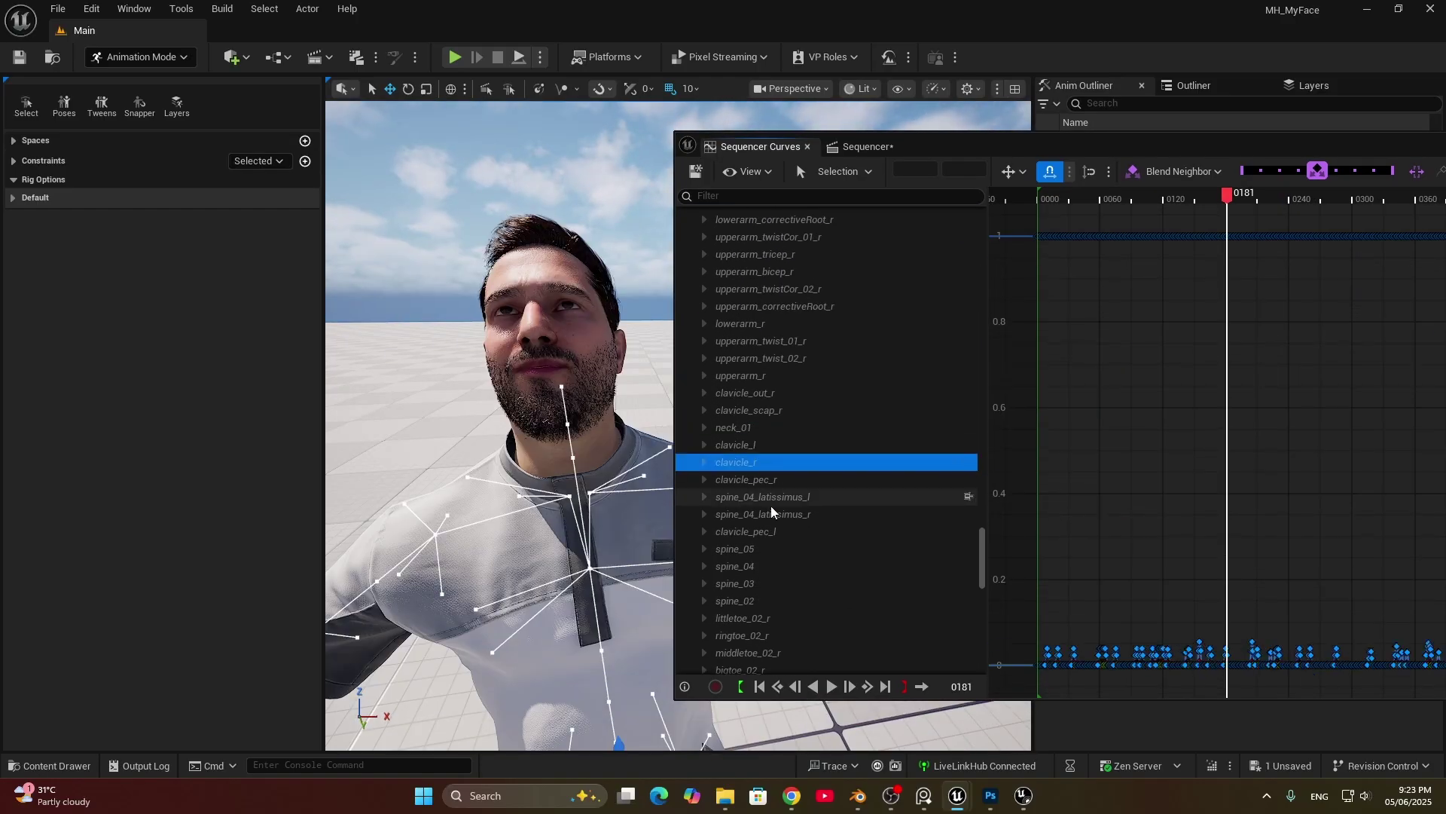
click(772, 512)
click(761, 583)
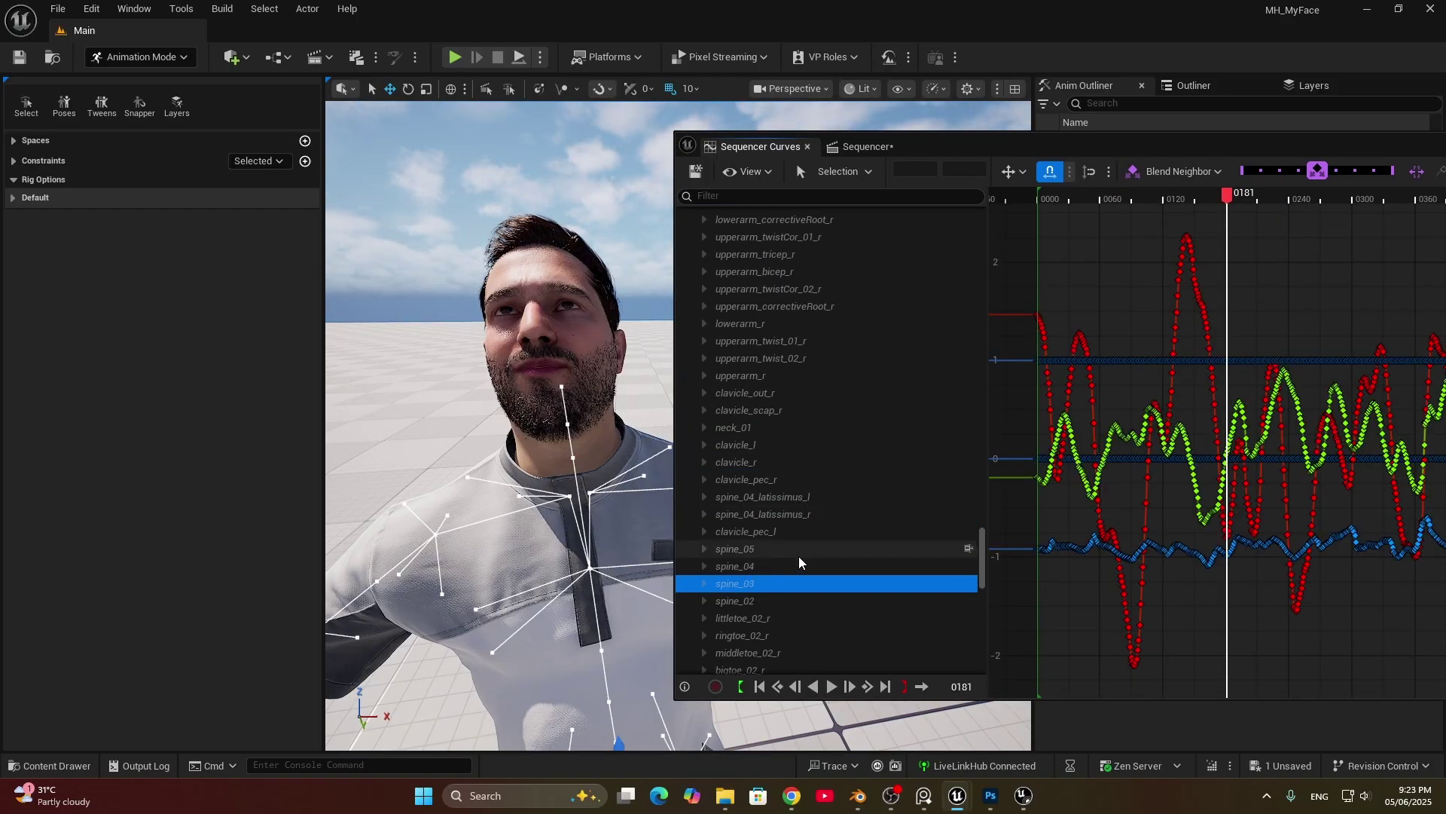
scroll(1269, 457, down, 6)
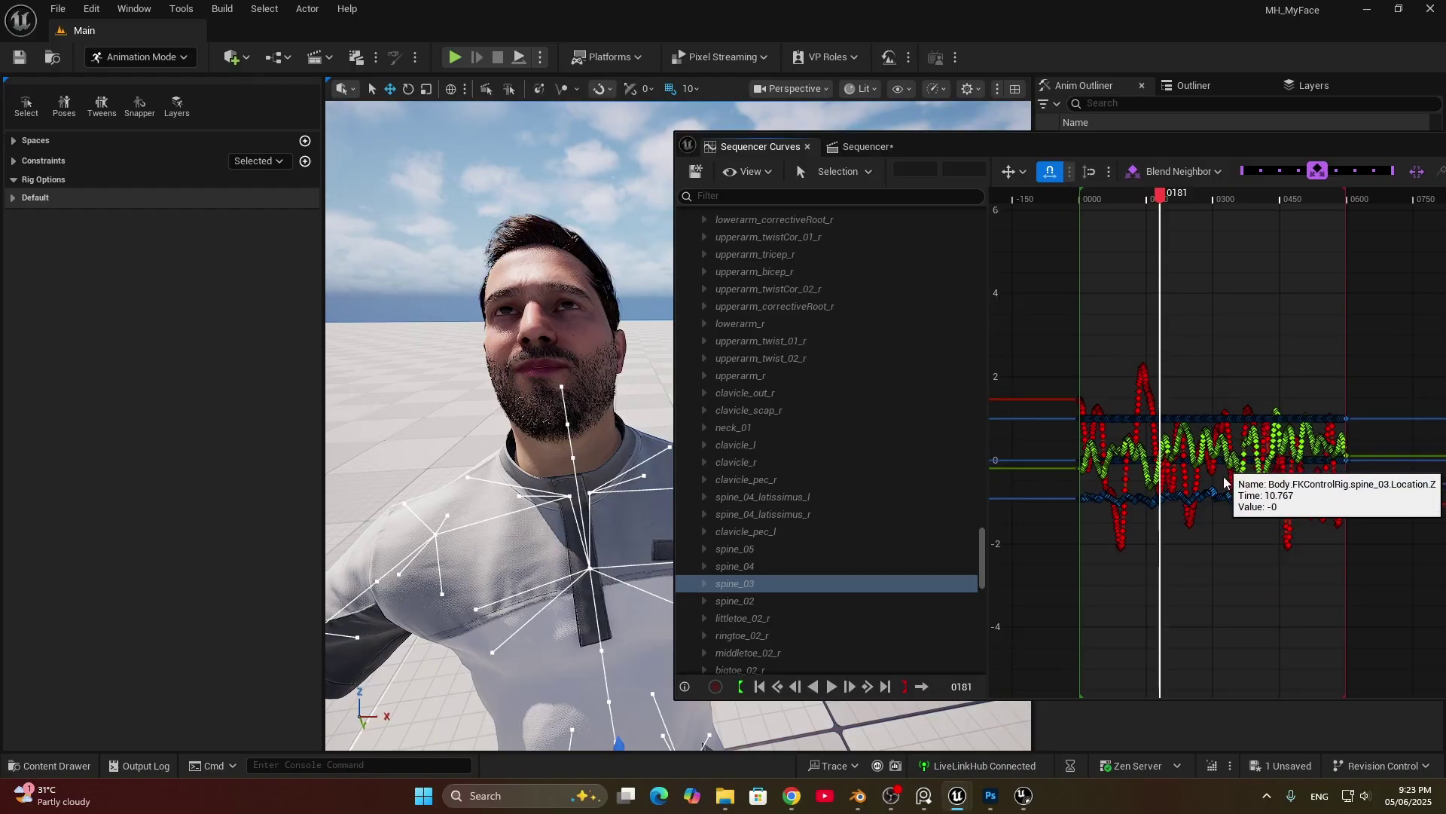
Step: Isolate the Rotation.Pitch curve of spine_03, select all its keys and shift them down by about 0.6
click(705, 585)
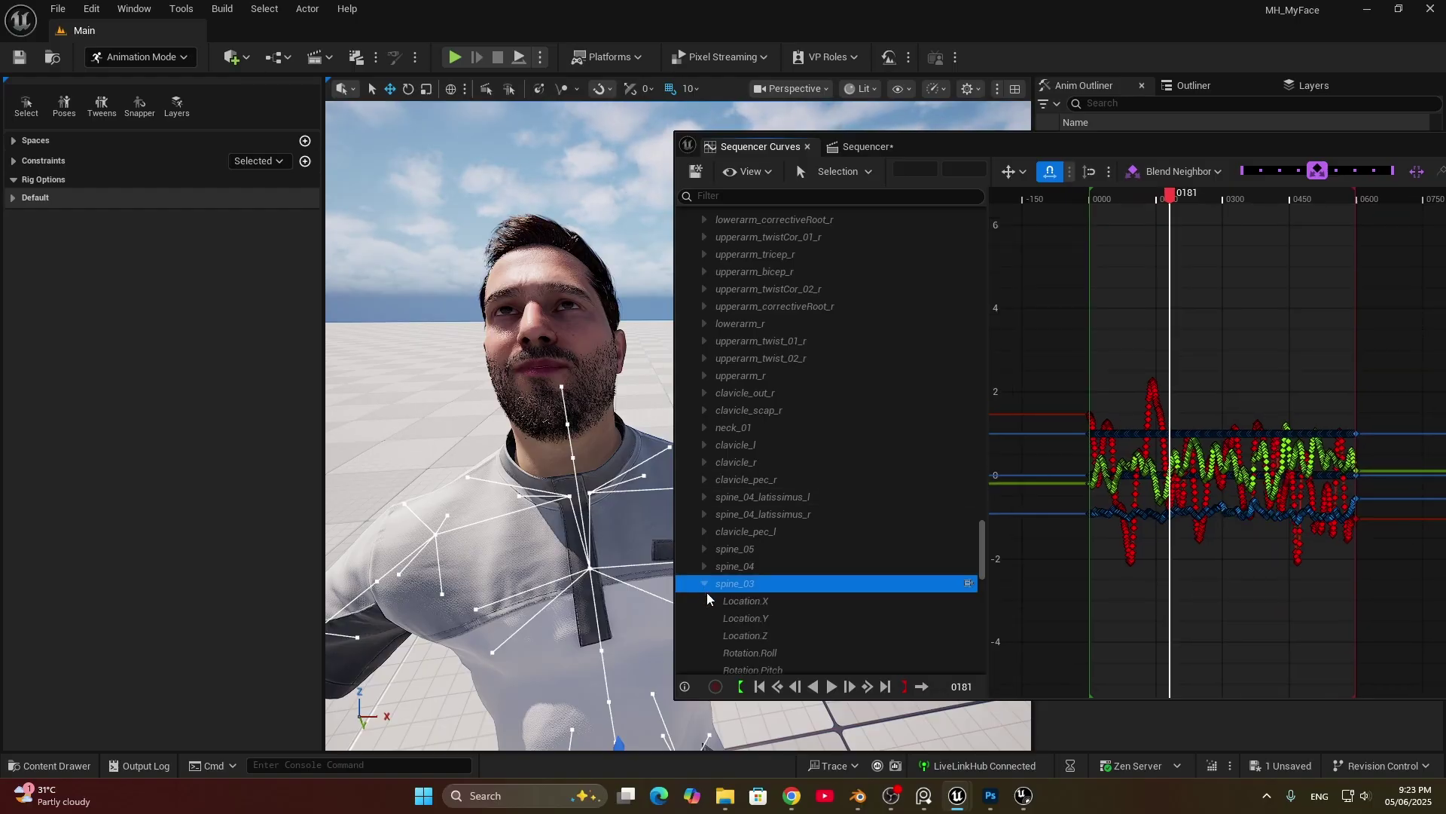
scroll(814, 565, down, 3)
click(753, 550)
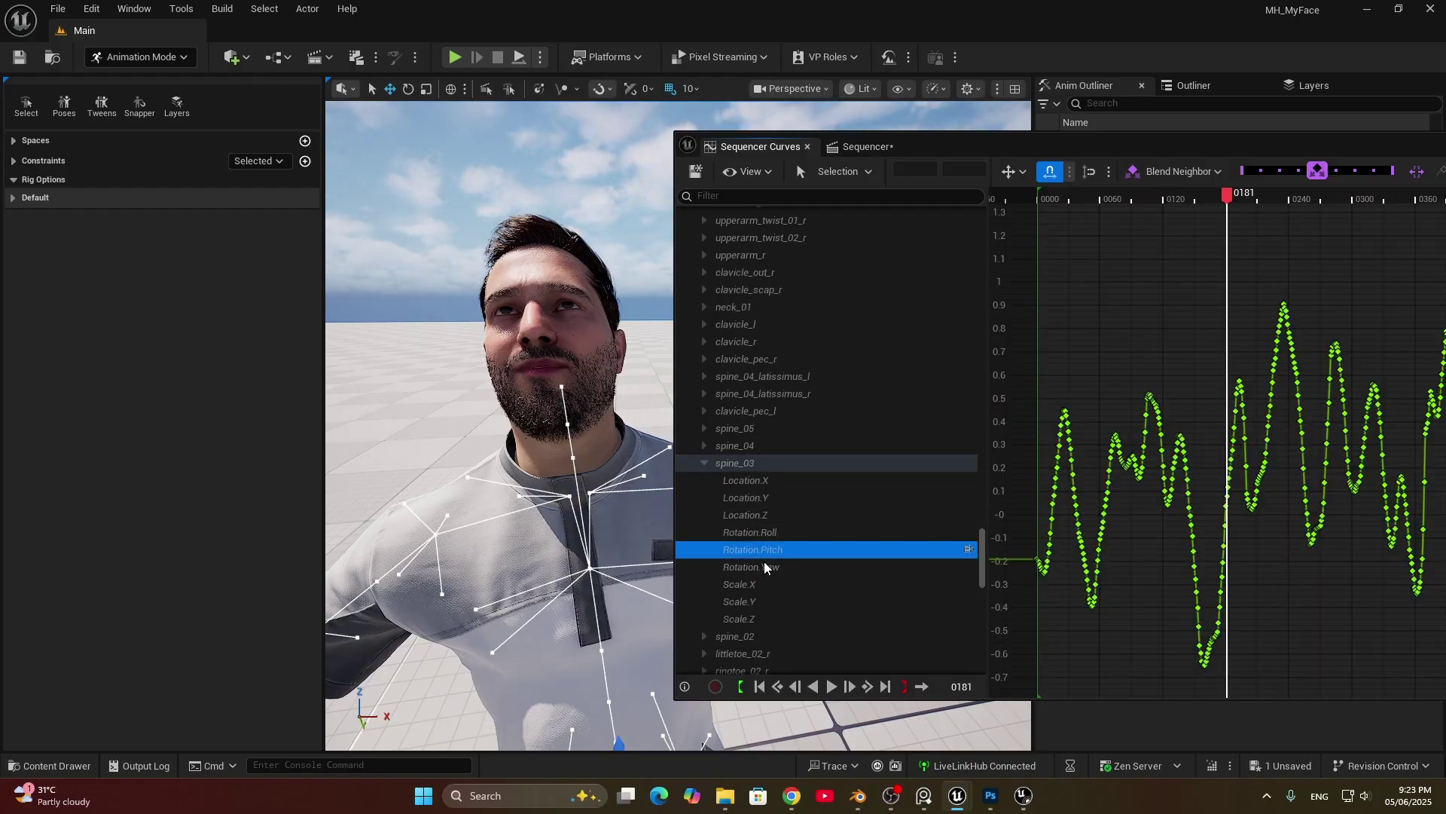
key(f)
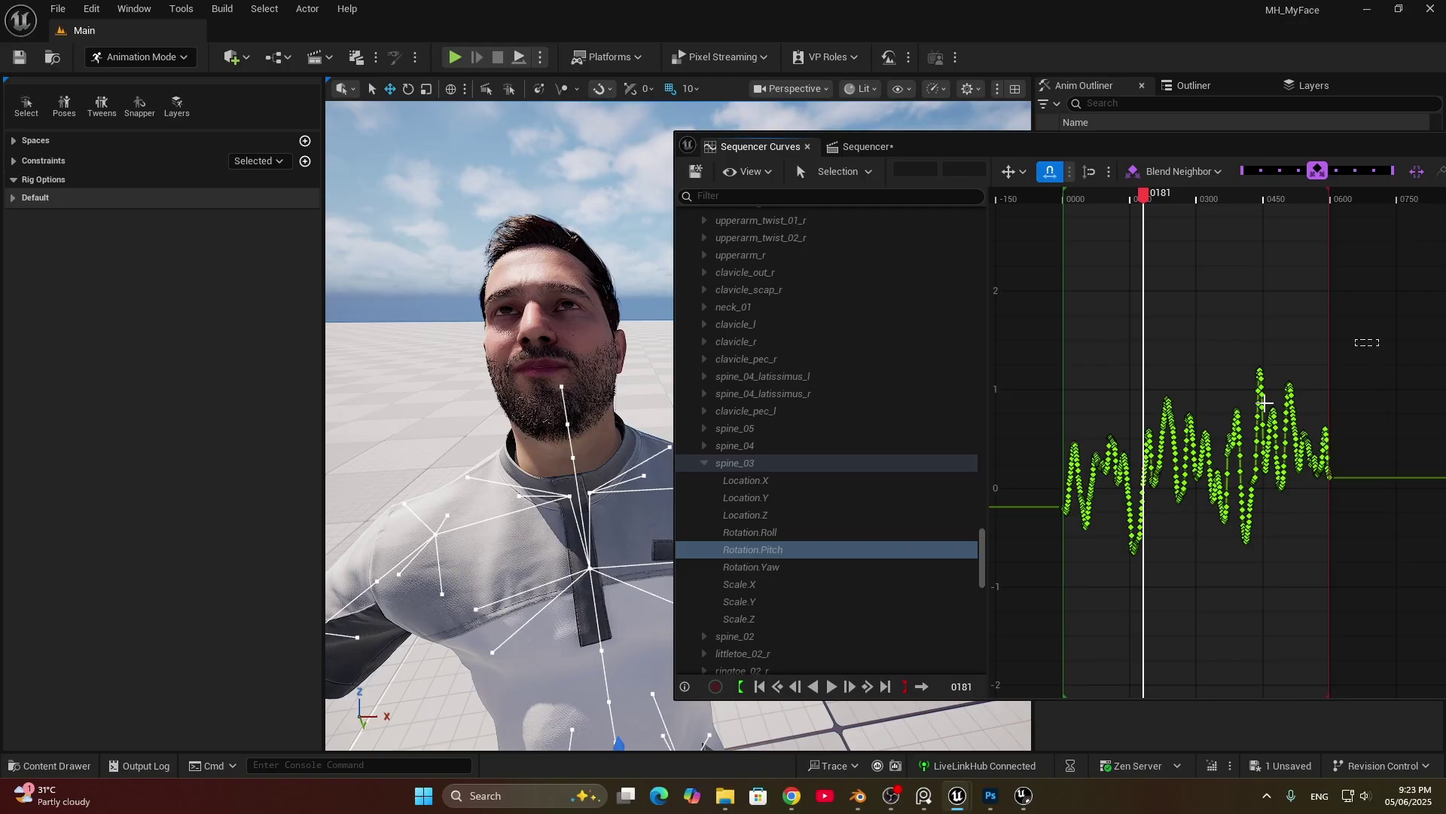
drag(1356, 344, 1090, 587)
mouse_move(1160, 469)
mouse_down()
mouse_move(1158, 293)
mouse_move(1158, 520)
mouse_move(1156, 192)
mouse_move(1155, 495)
mouse_up()
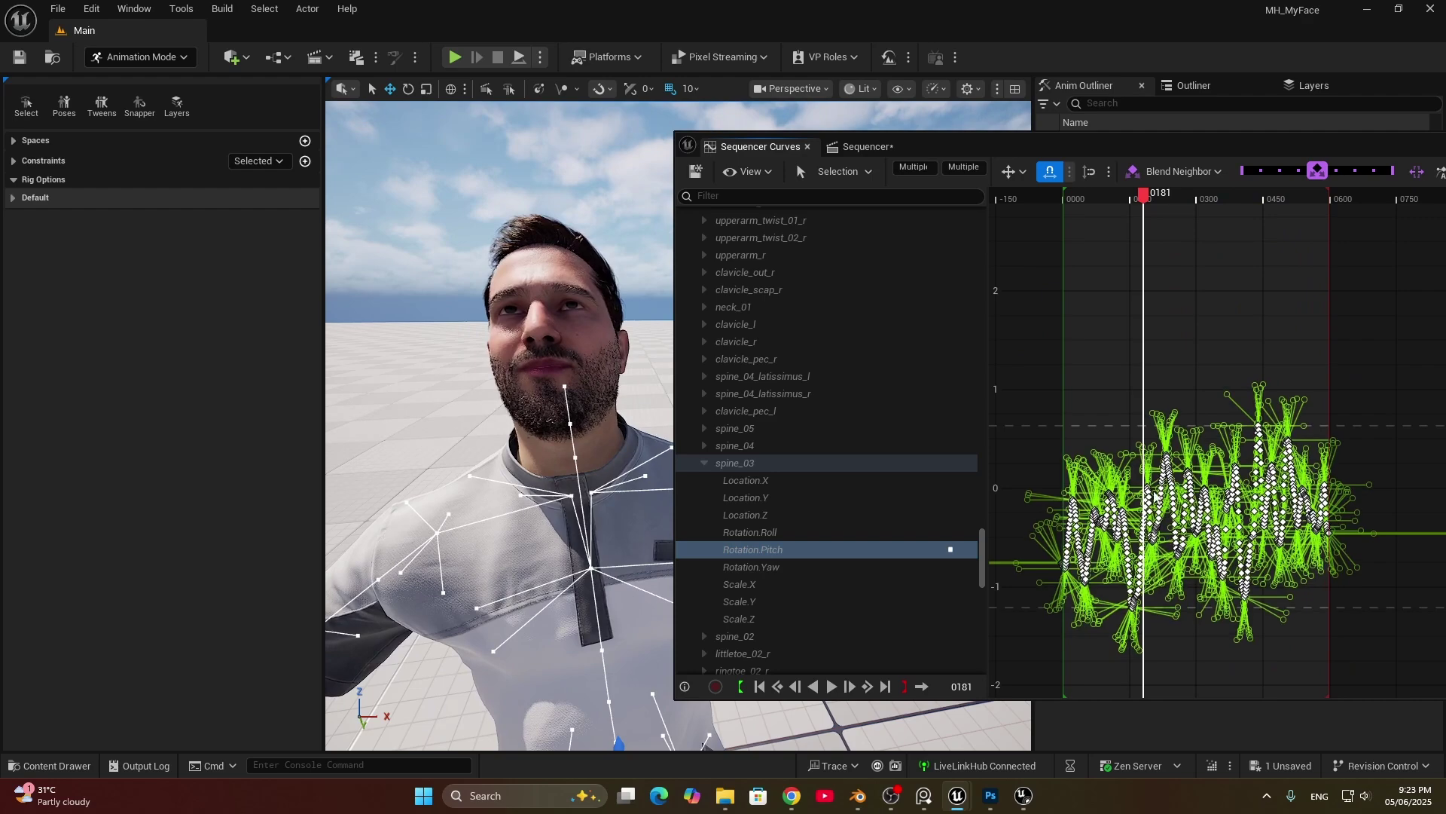
Step: Undo the last downward shift of the spine_03 Rotation.Pitch keys, keeping all the keys selected
key(ctrl+z)
click(1211, 498)
drag(1029, 596, 1014, 597)
scroll(1123, 470, up, 3)
Step: Smooth the selected spine_03 Rotation.Pitch keys with a Gaussian curve filter using a kernel width of 50
right_click(1135, 467)
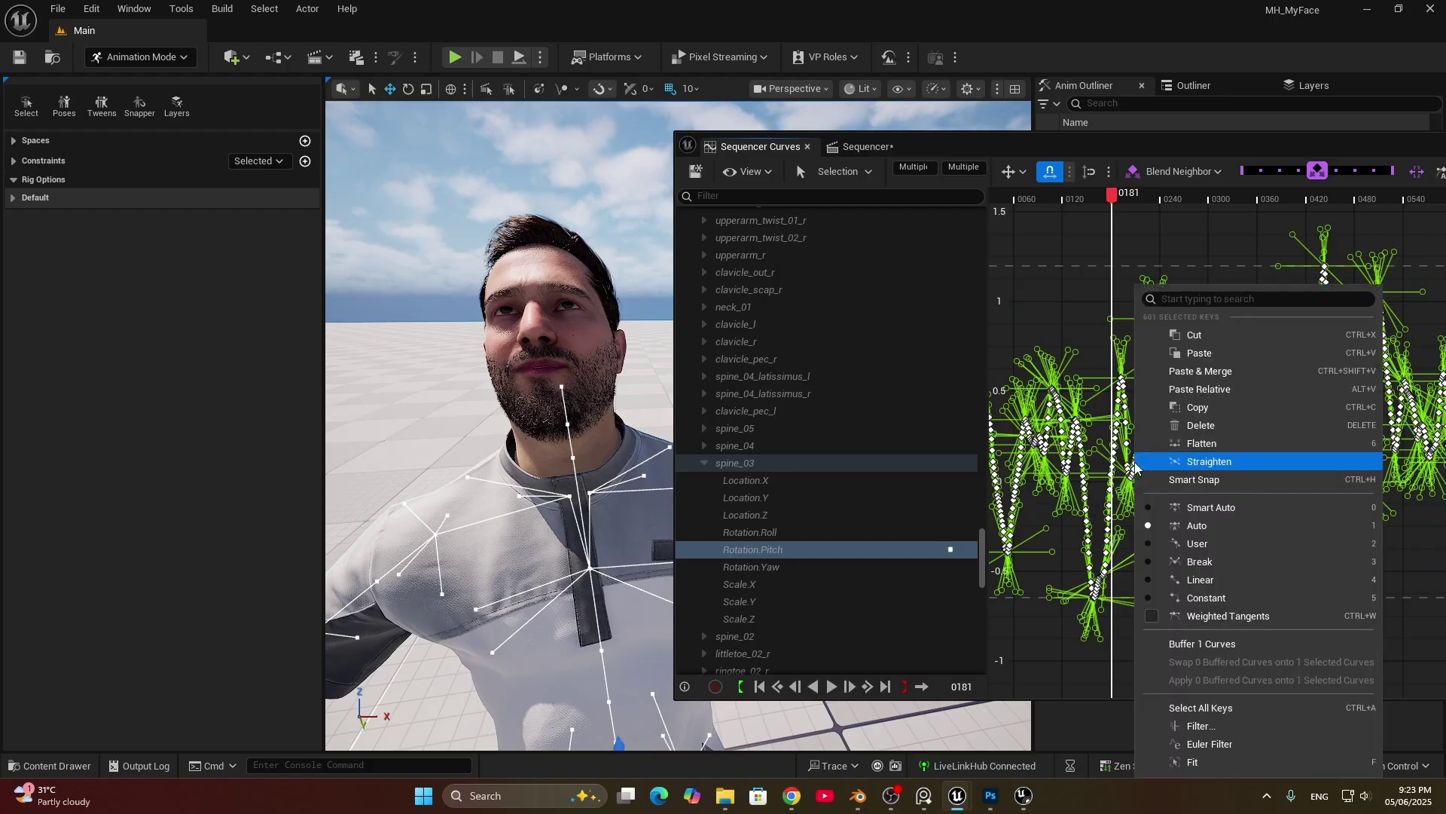
click(1202, 723)
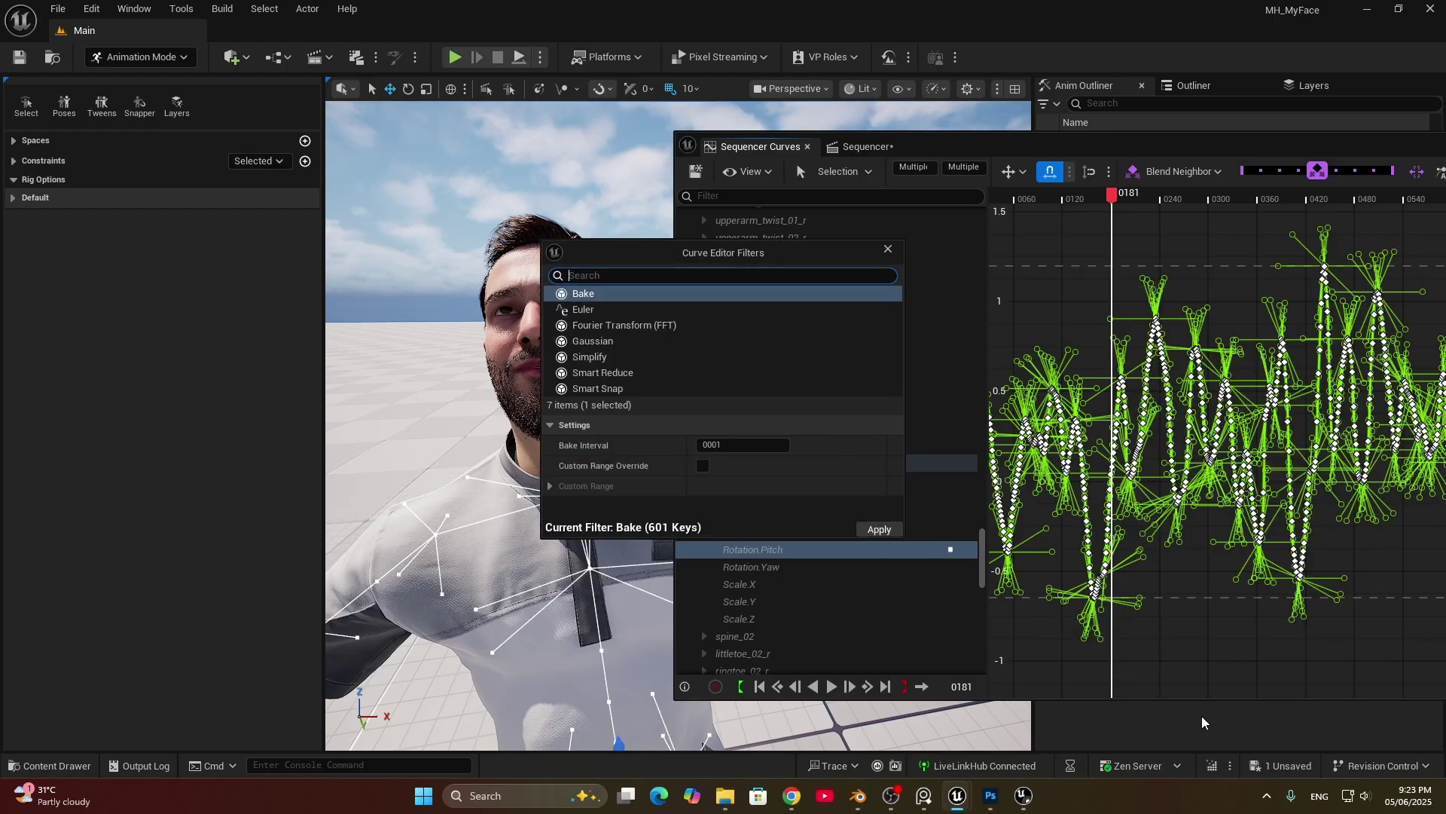
click(596, 340)
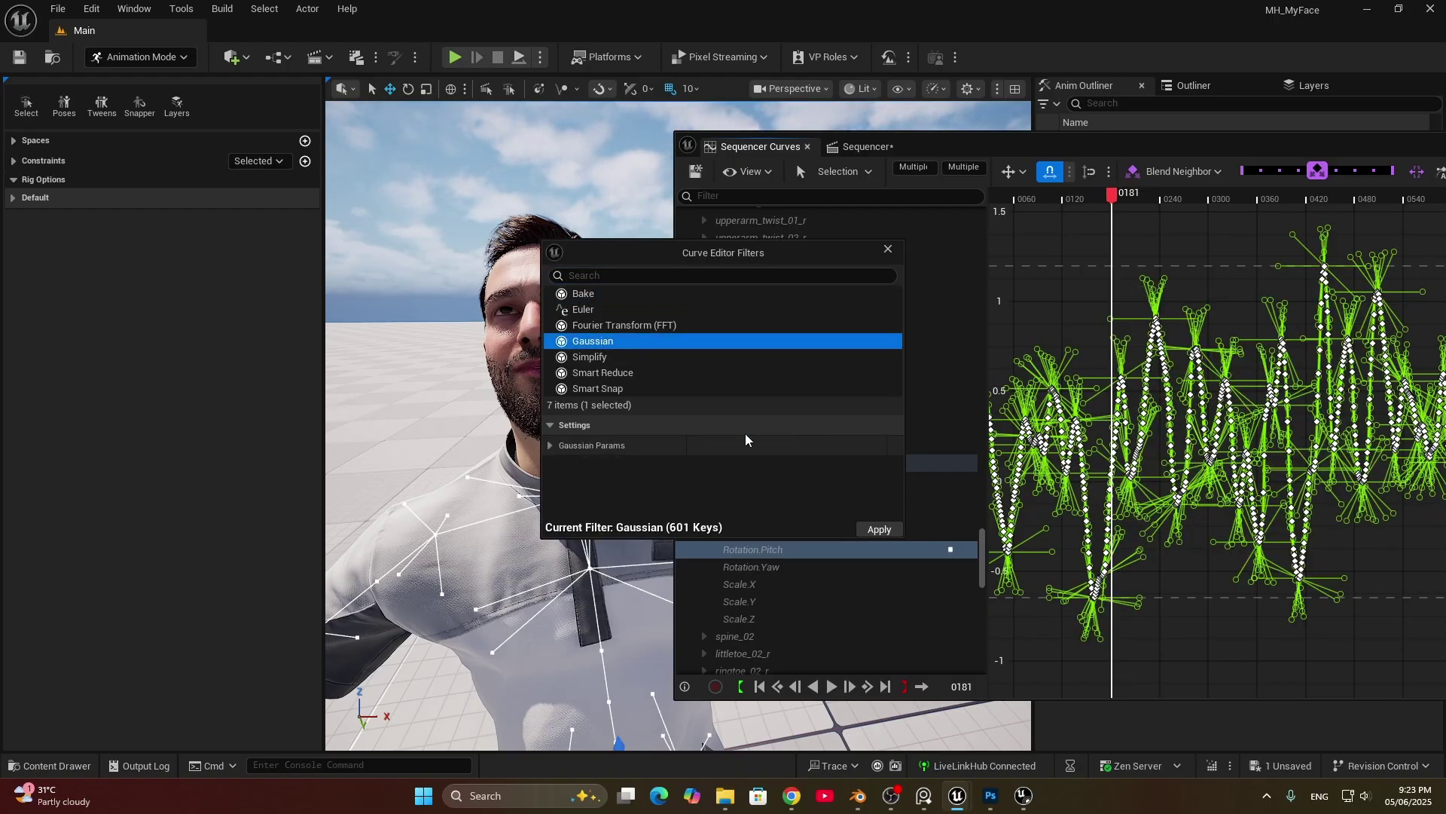
click(746, 444)
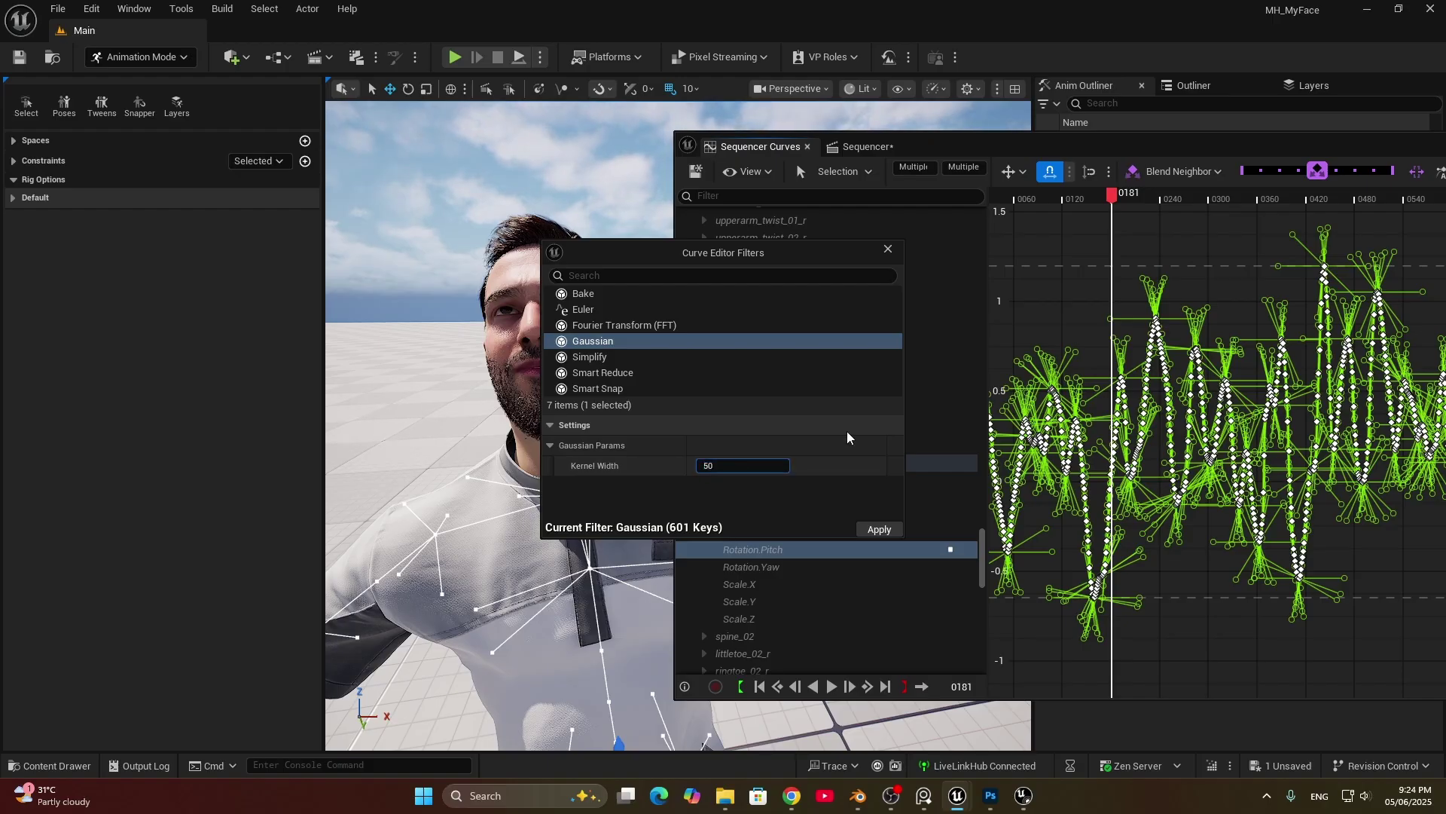
click(881, 530)
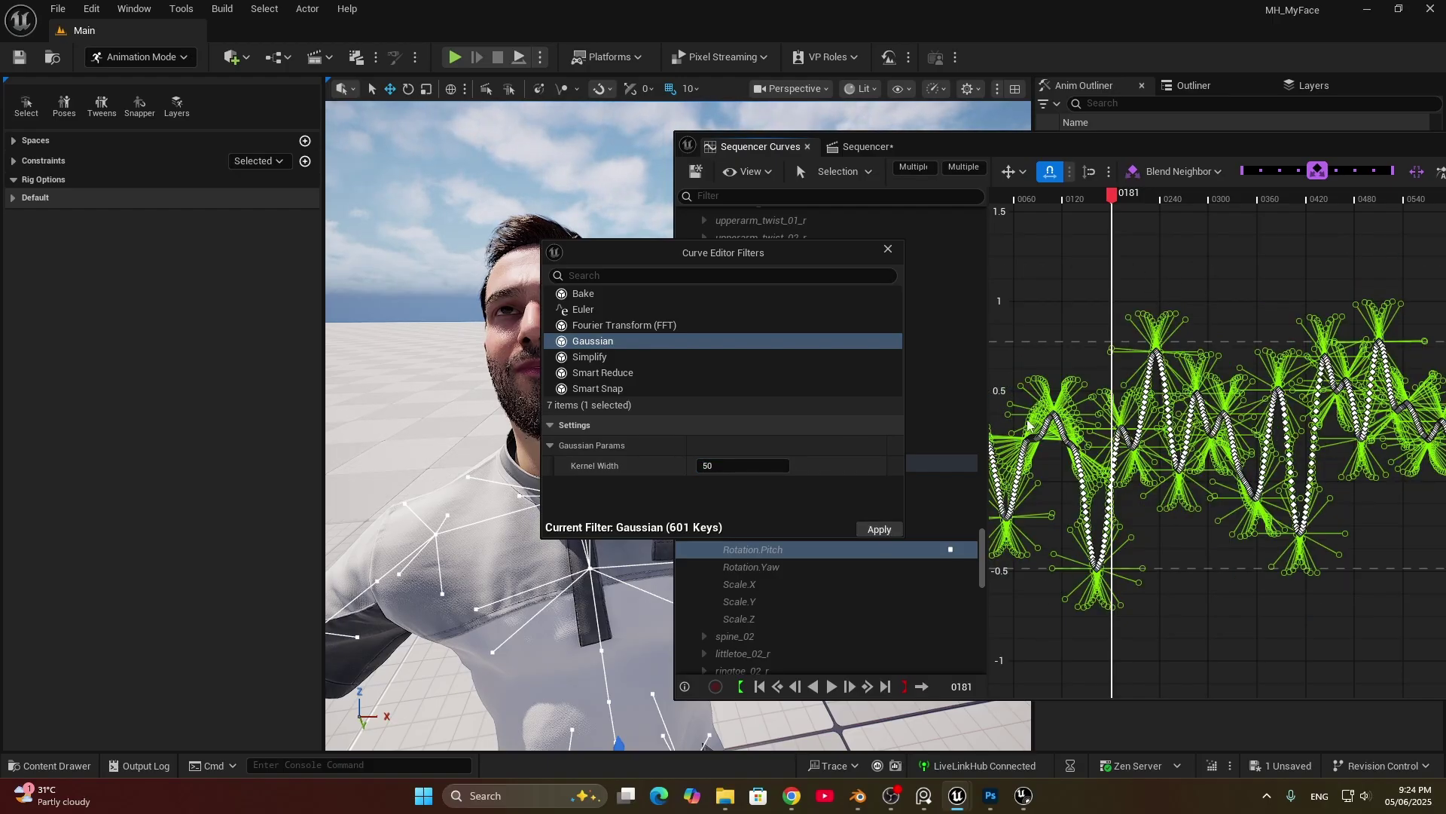
click(1074, 498)
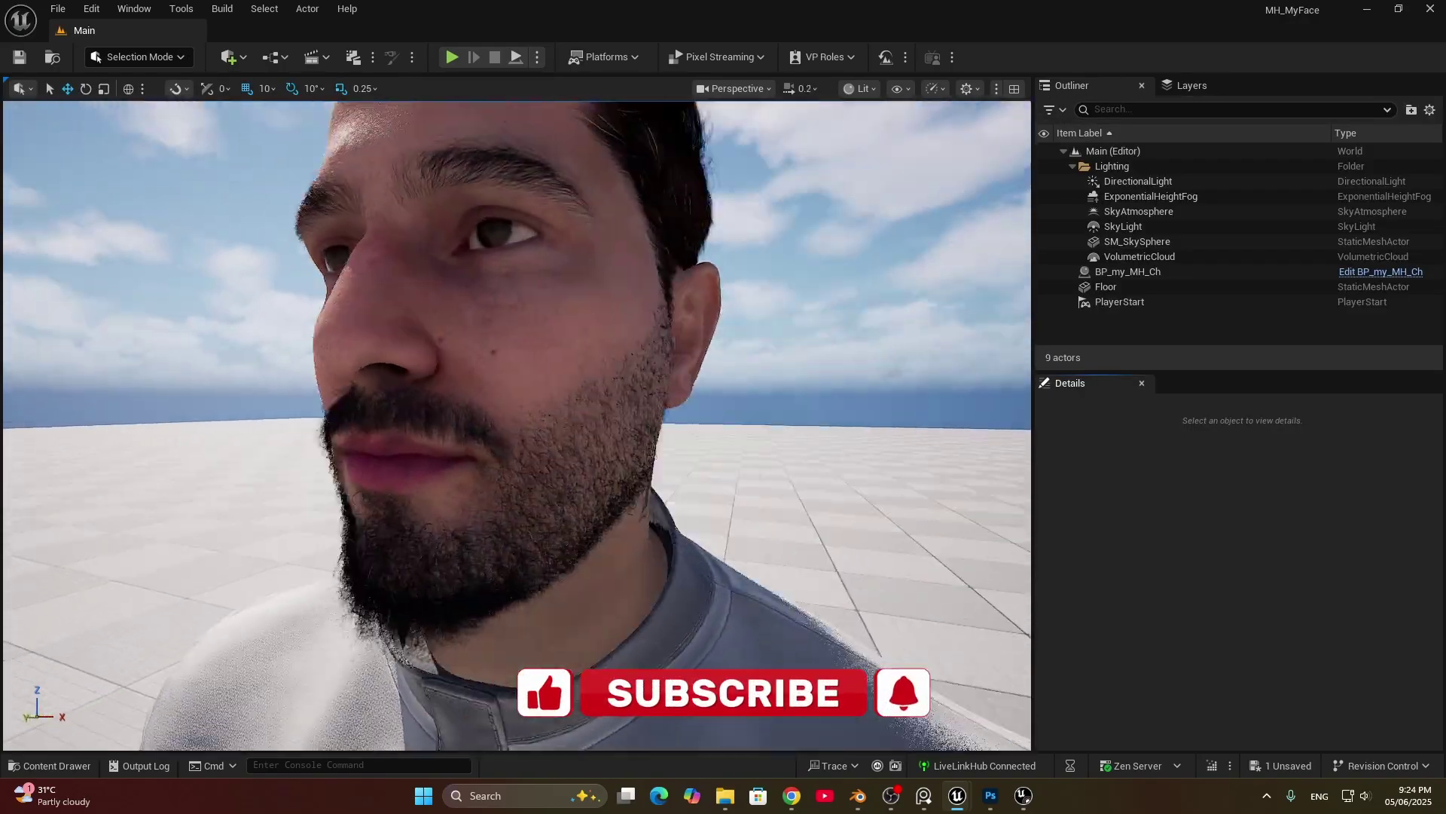
right_drag(694, 712, 695, 713)
scroll(695, 712, up, 1)
right_drag(576, 515, 576, 515)
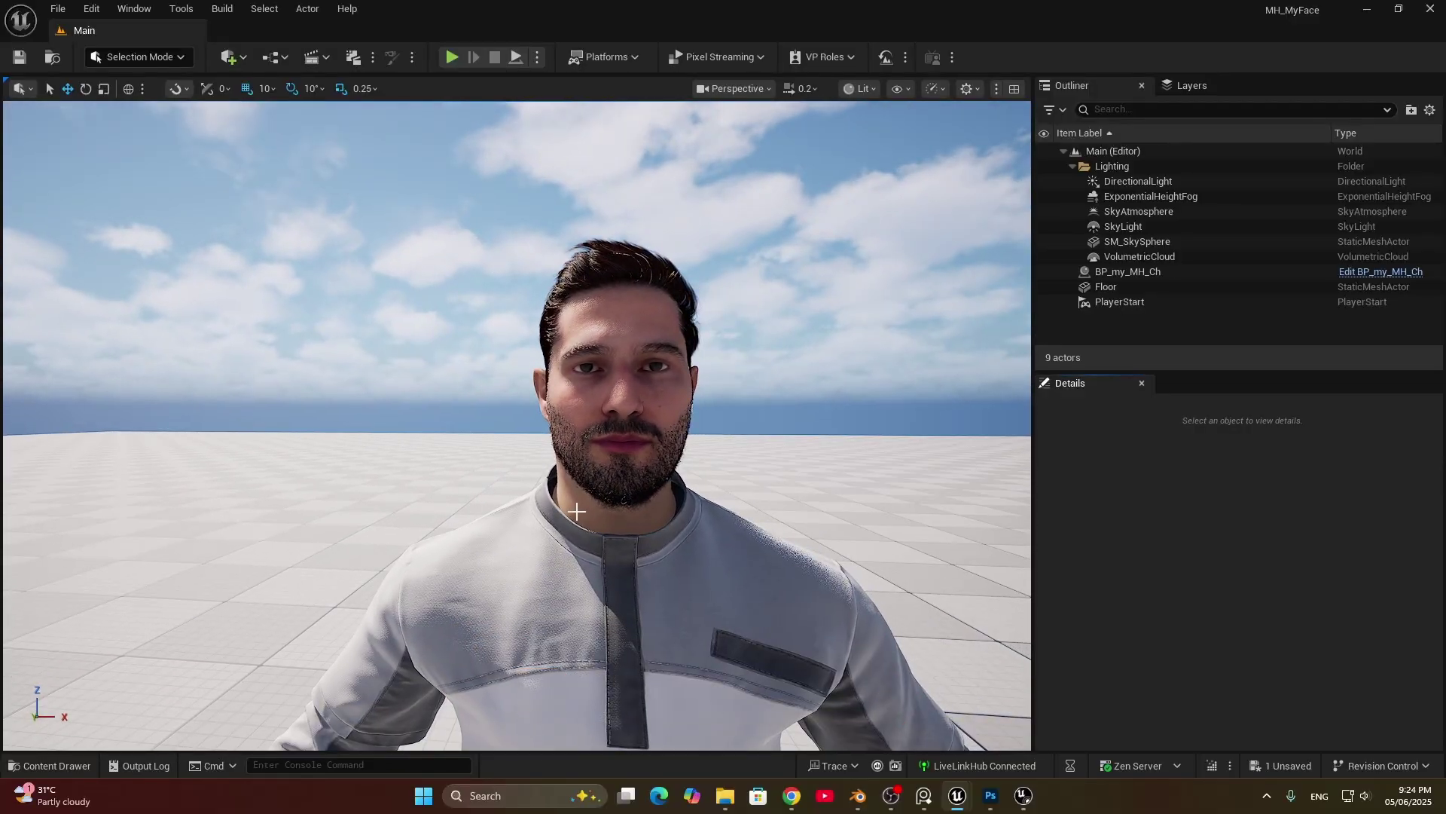